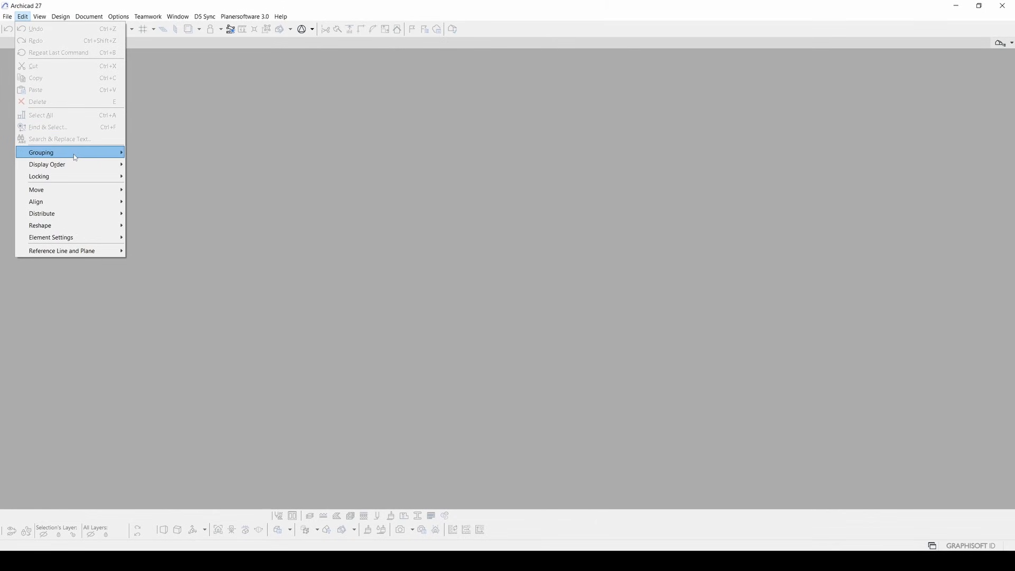
pyautogui.moveTo(40, 17)
pyautogui.moveTo(49, 33)
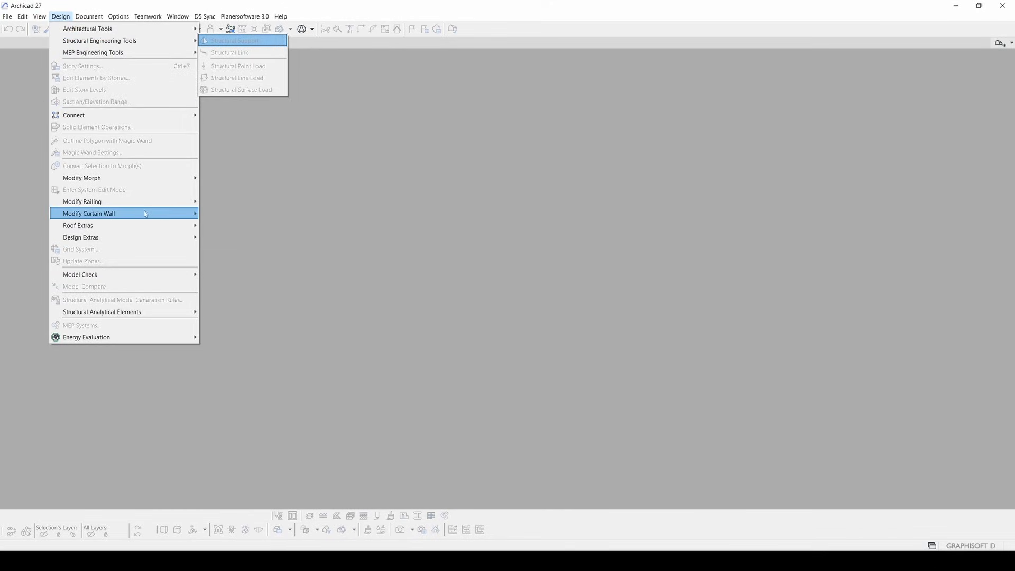
pyautogui.moveTo(162, 236)
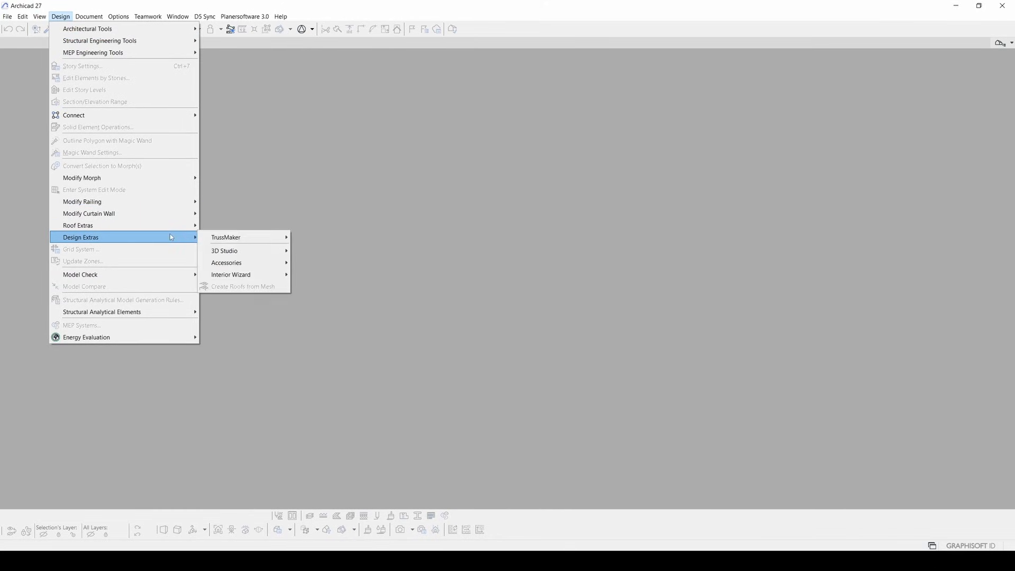
pyautogui.moveTo(227, 263)
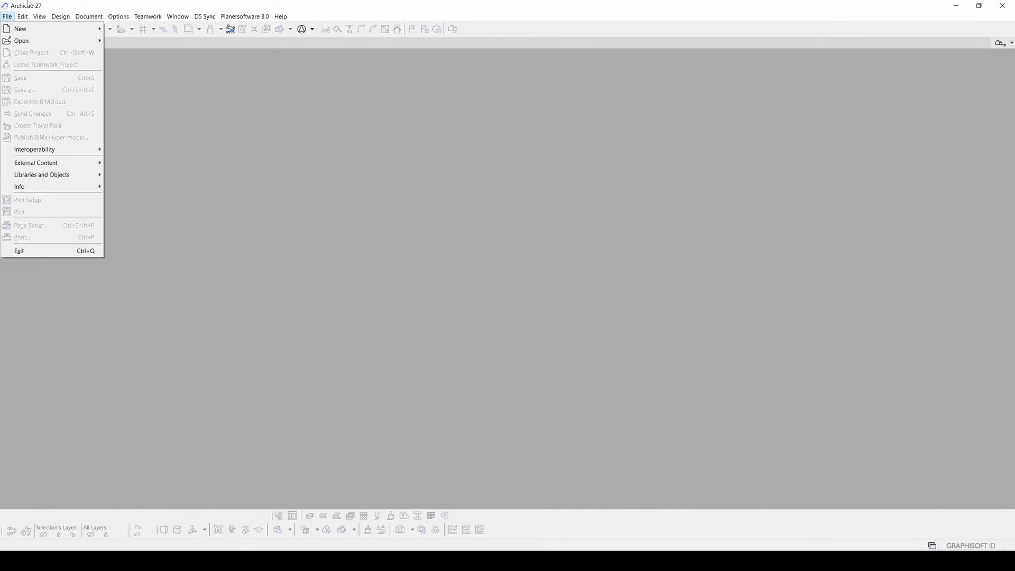
pyautogui.moveTo(114, 30)
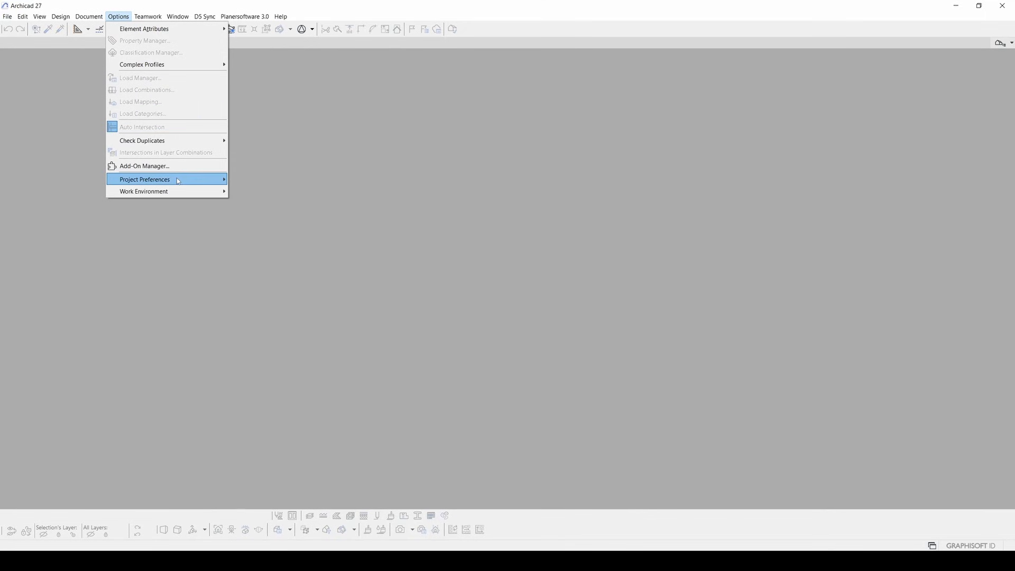
pyautogui.moveTo(173, 181)
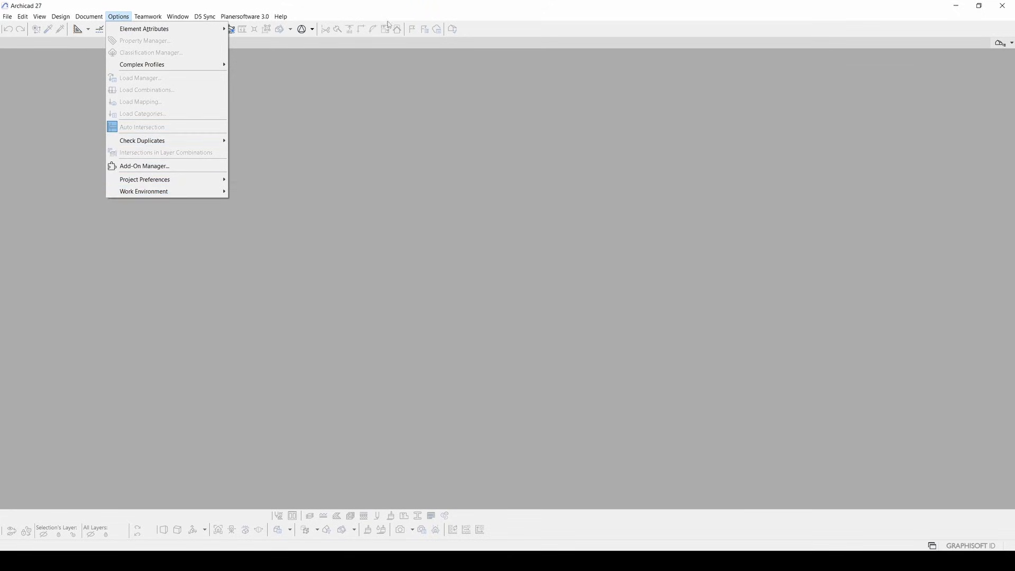
pyautogui.click(281, 17)
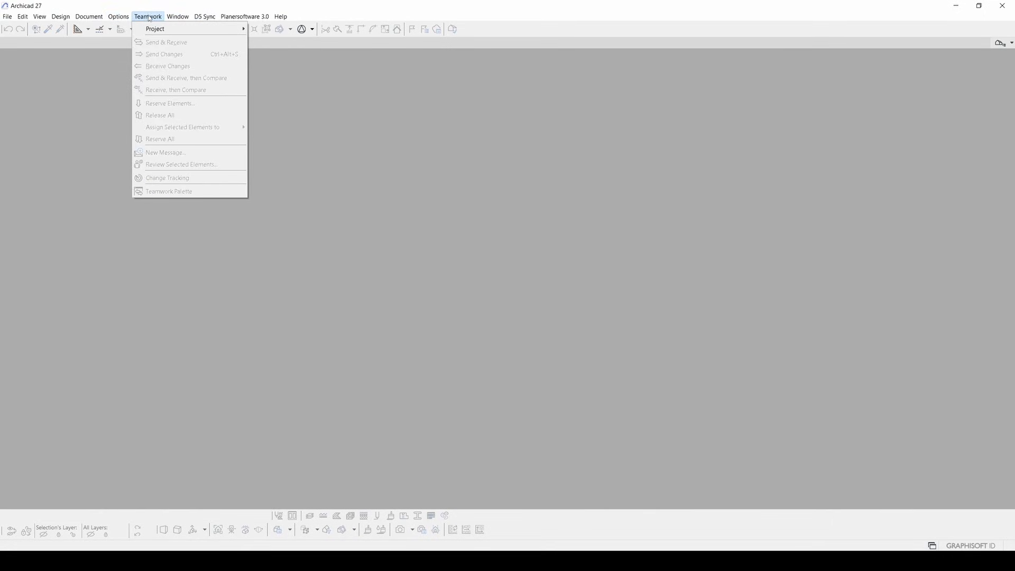
pyautogui.click(464, 28)
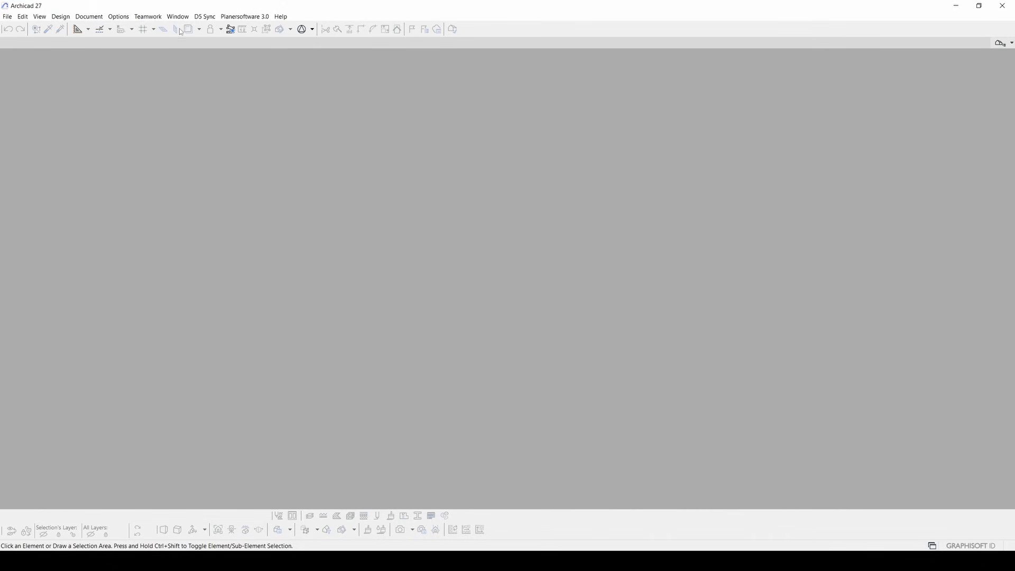
pyautogui.click(149, 17)
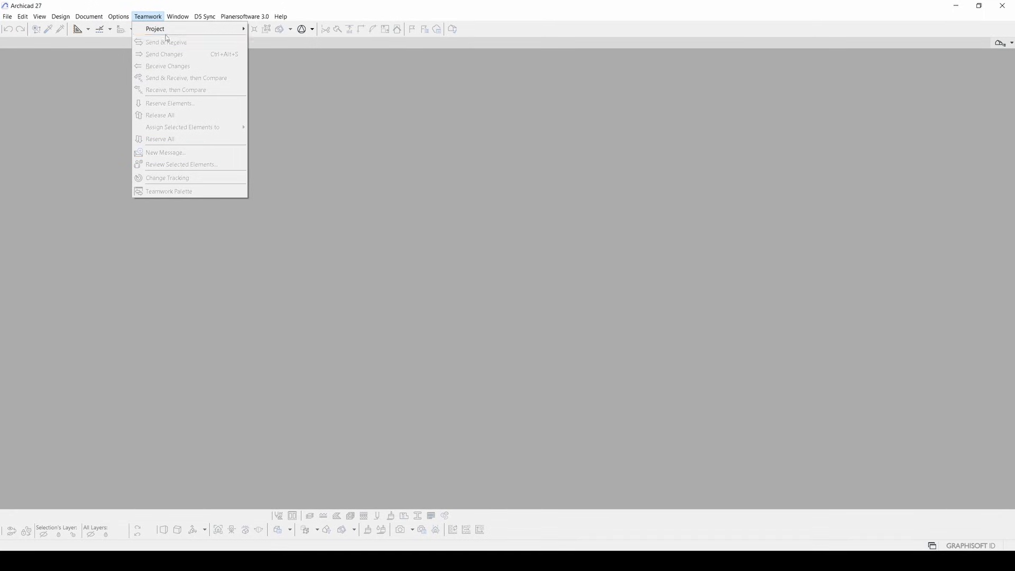
pyautogui.moveTo(166, 33)
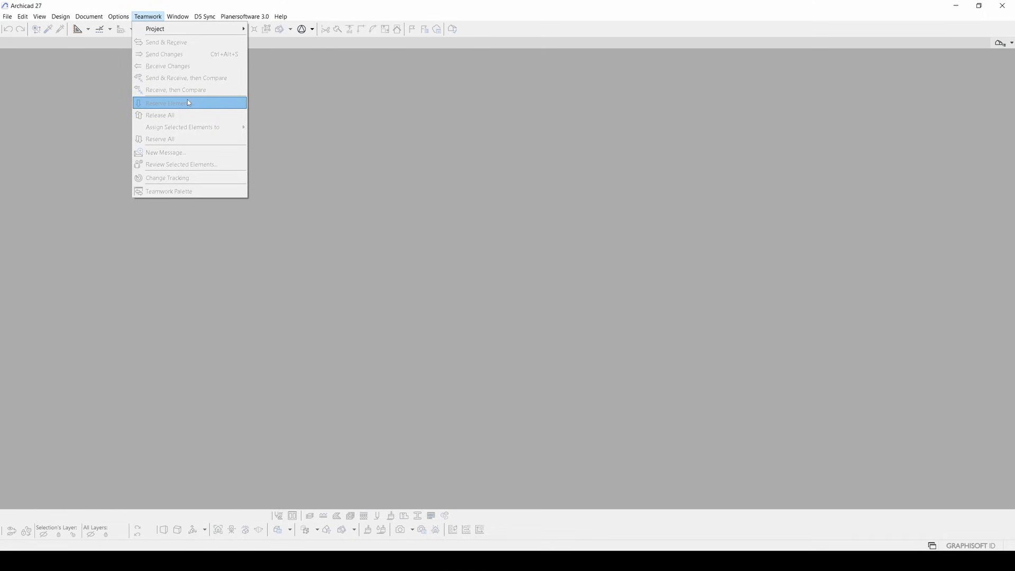
pyautogui.click(53, 150)
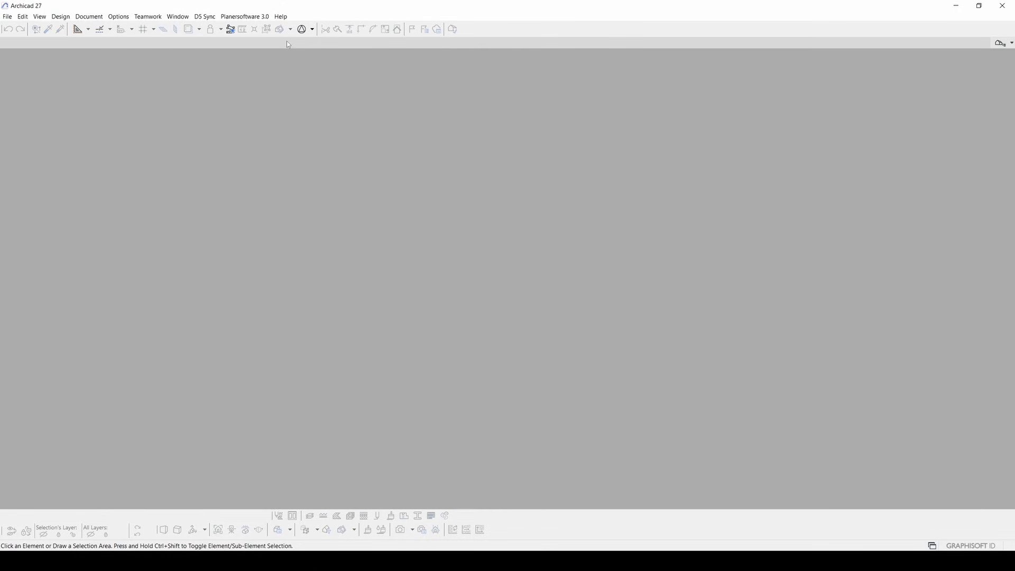
pyautogui.click(178, 16)
pyautogui.moveTo(160, 23)
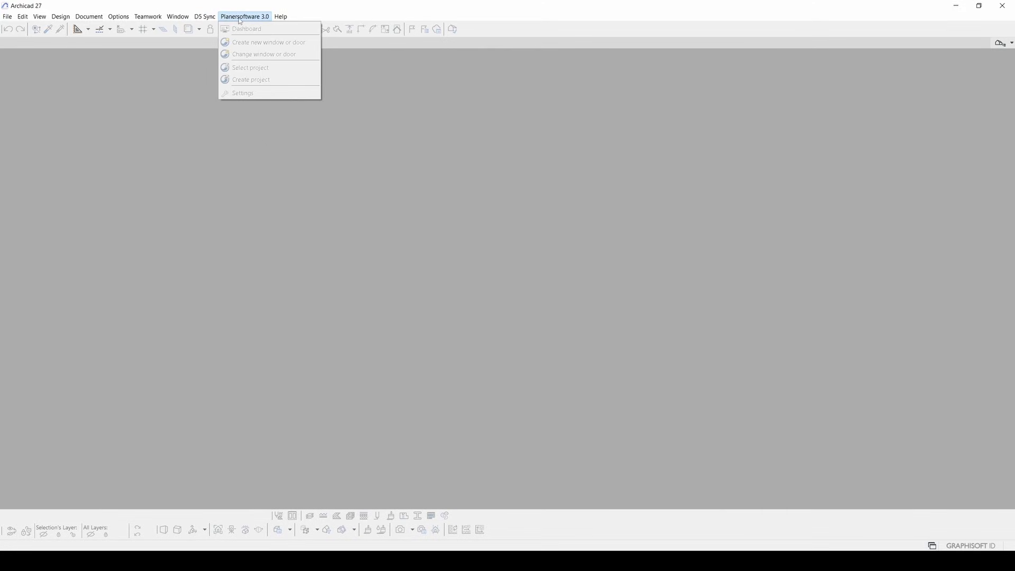
pyautogui.moveTo(287, 20)
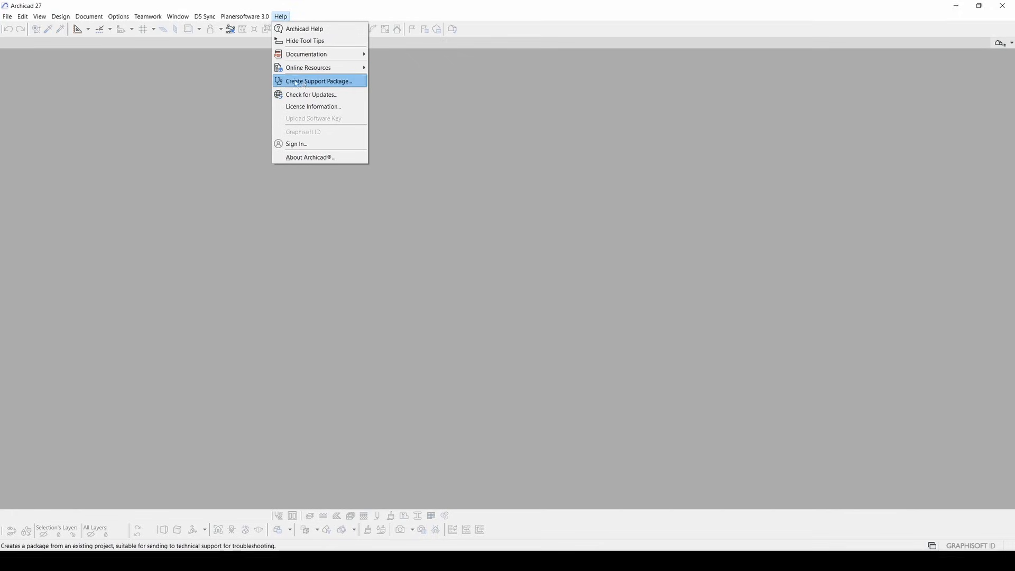
# - Create a new project from the Archicad 27 Template.tpl template, keeping the Current Profile work environment
pyautogui.moveTo(7, 17)
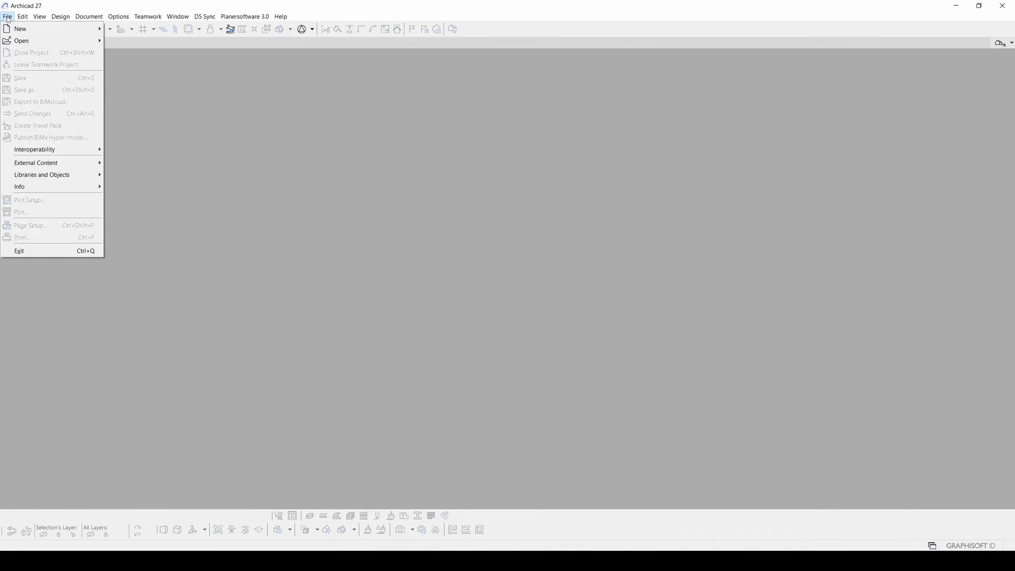
pyautogui.moveTo(42, 31)
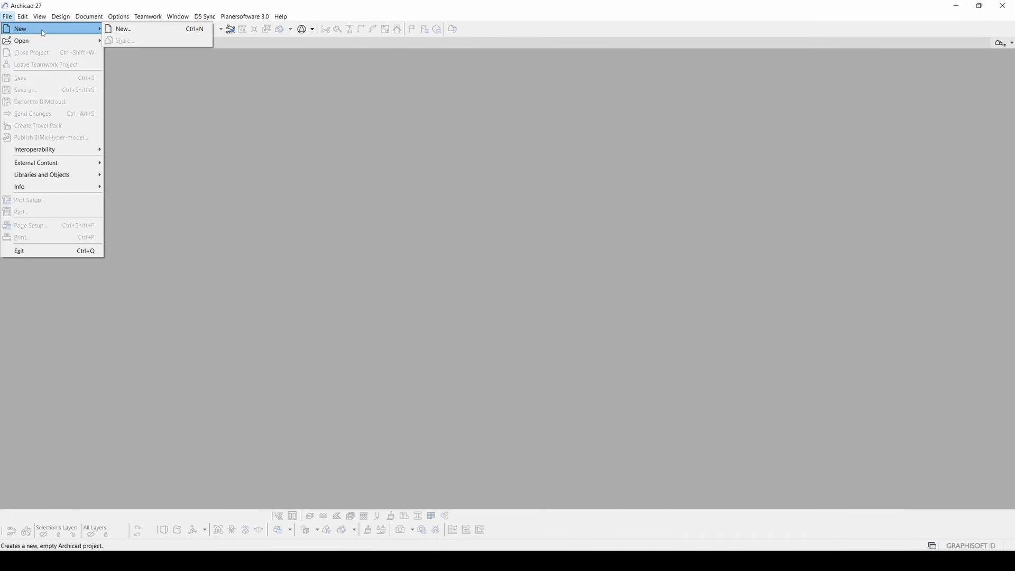
pyautogui.click(127, 29)
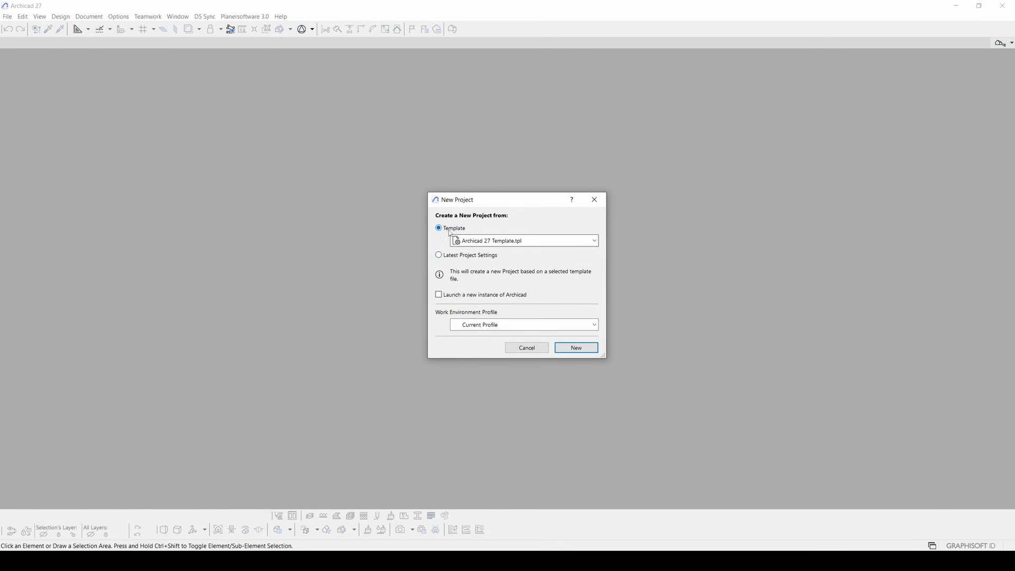
pyautogui.click(500, 242)
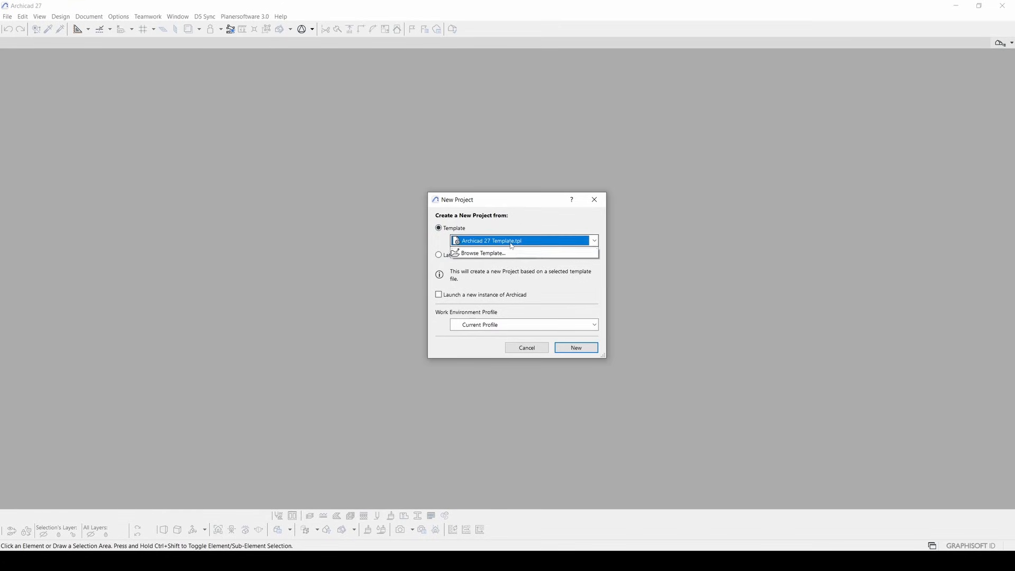
pyautogui.click(500, 239)
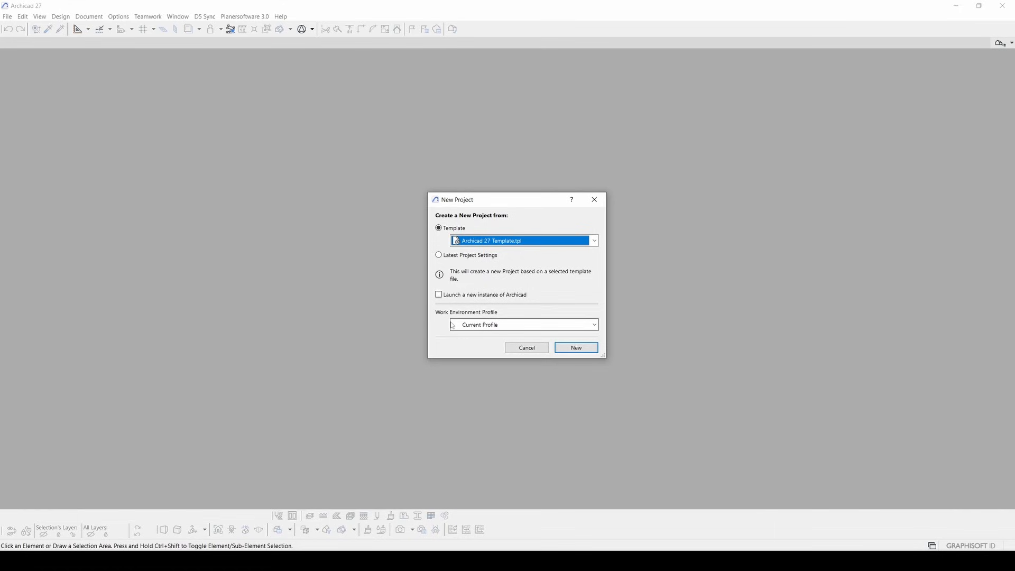
pyautogui.click(479, 324)
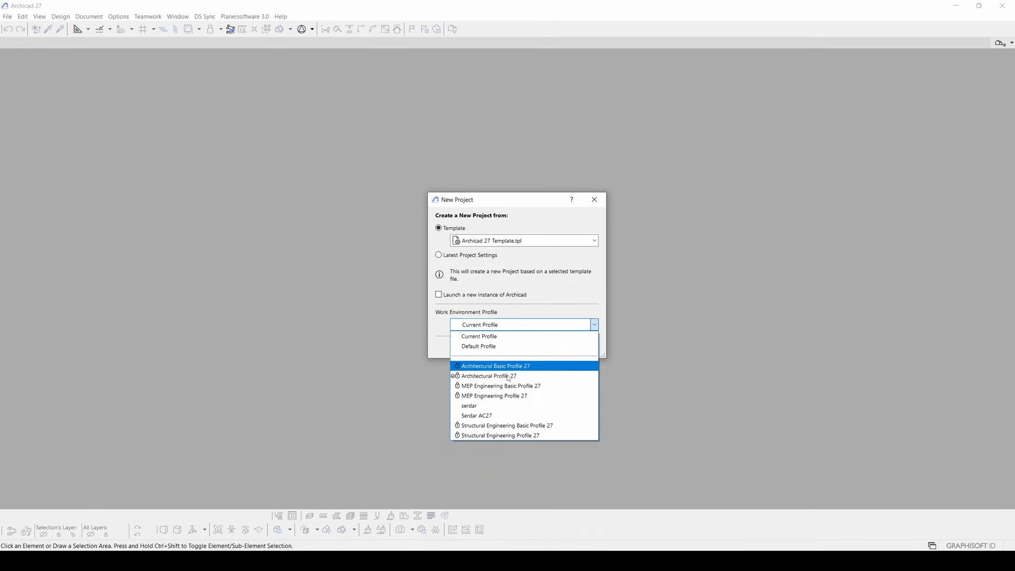
pyautogui.click(479, 304)
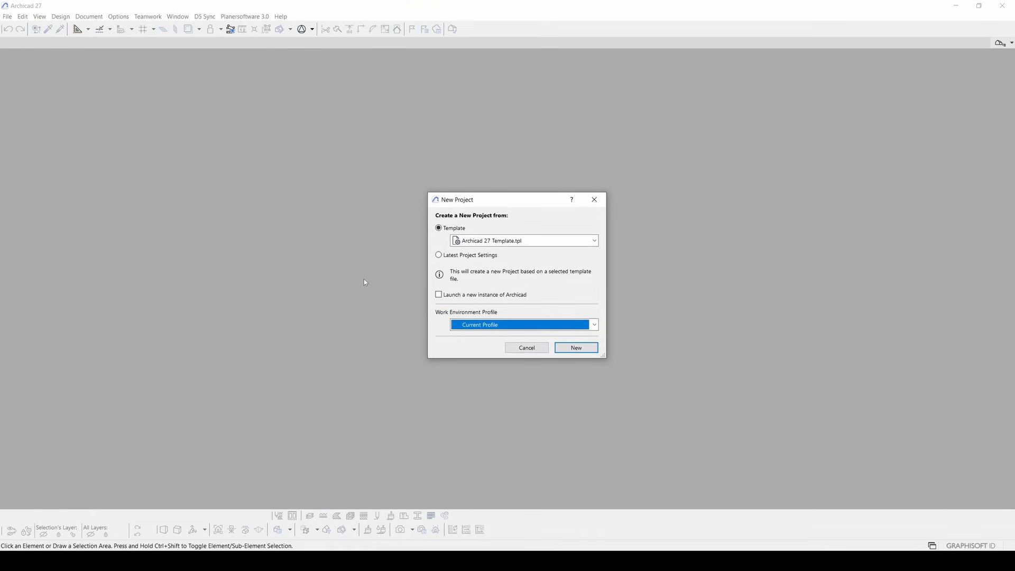
pyautogui.click(576, 347)
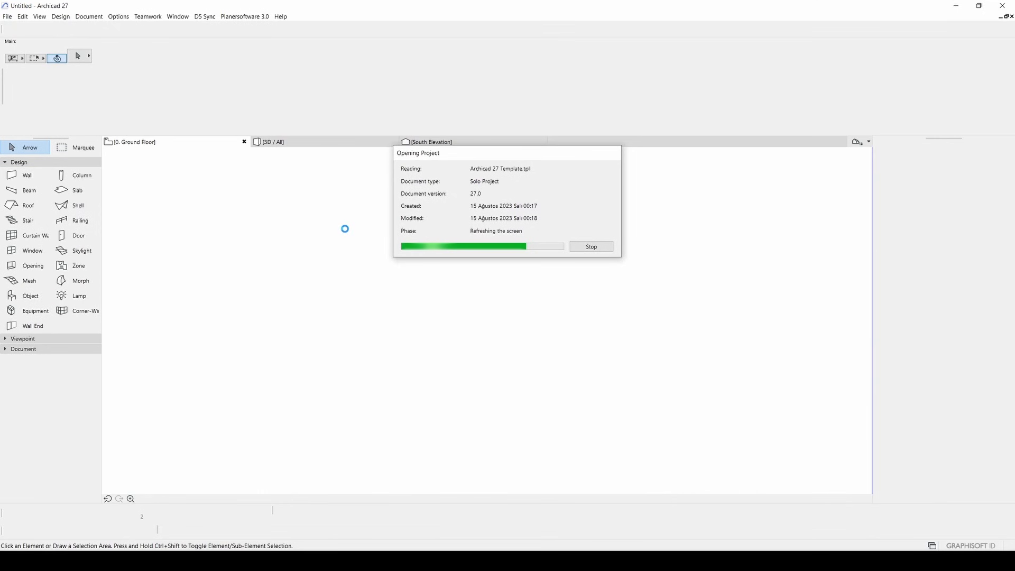
# - Look over the ground floor plan between the elevation markers and switch from the Wall tool to the Arrow tool
pyautogui.scroll(-1, 408, 259)
pyautogui.scroll(6, 449, 248)
pyautogui.scroll(2, 475, 208)
pyautogui.scroll(-3, 444, 214)
pyautogui.moveTo(395, 278); pyautogui.dragTo(464, 173, button='middle')
pyautogui.moveTo(324, 345); pyautogui.dragTo(326, 224, button='middle')
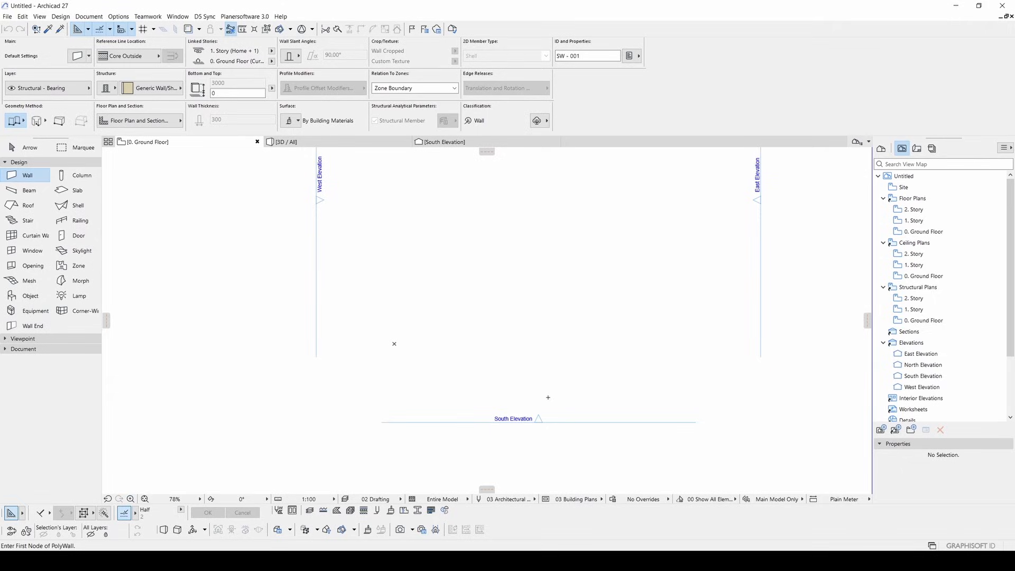
pyautogui.moveTo(595, 347); pyautogui.dragTo(542, 451, button='middle')
pyautogui.scroll(-3, 610, 360)
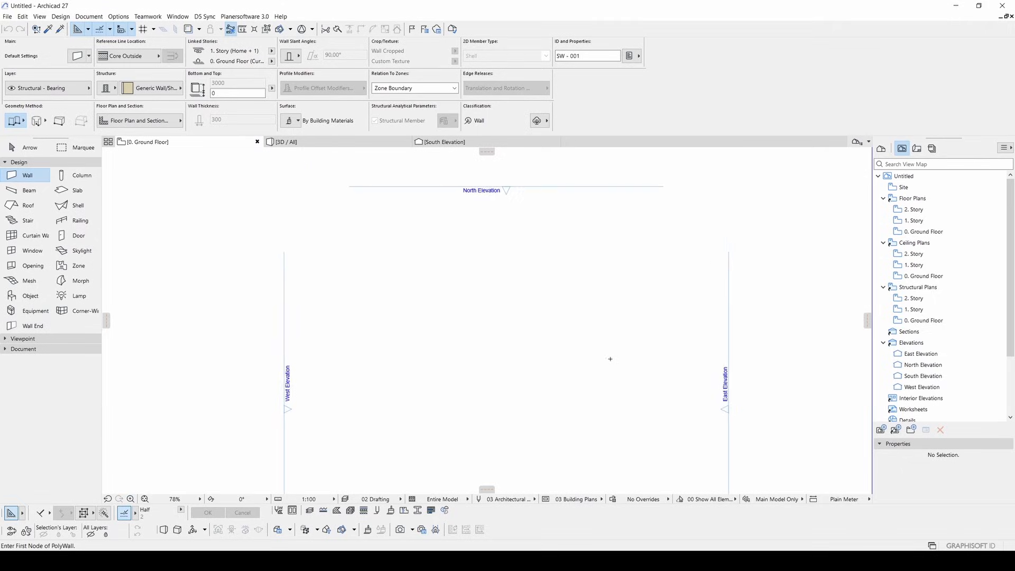
pyautogui.press('Escape')
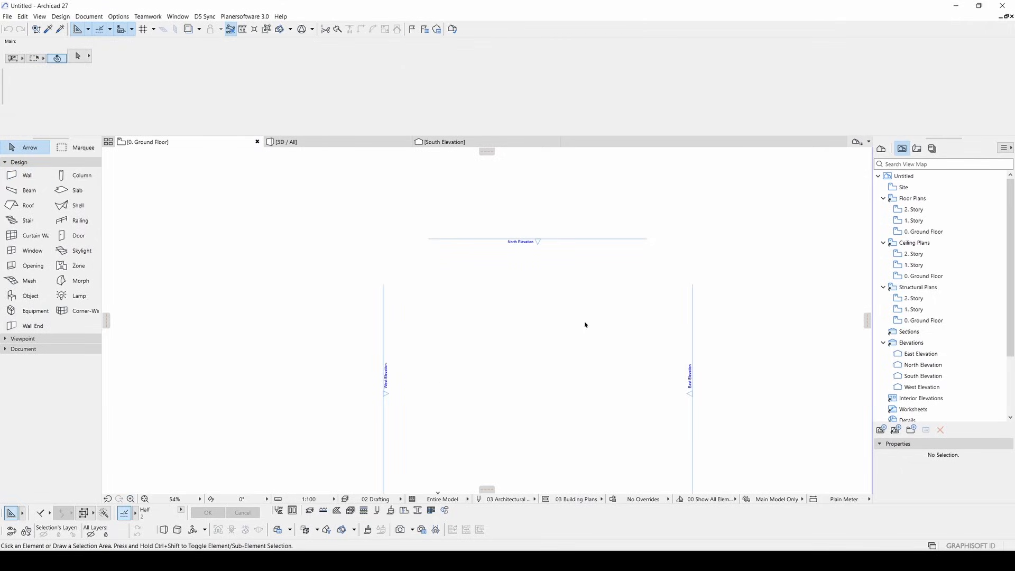
pyautogui.moveTo(539, 402); pyautogui.dragTo(513, 364, button='middle')
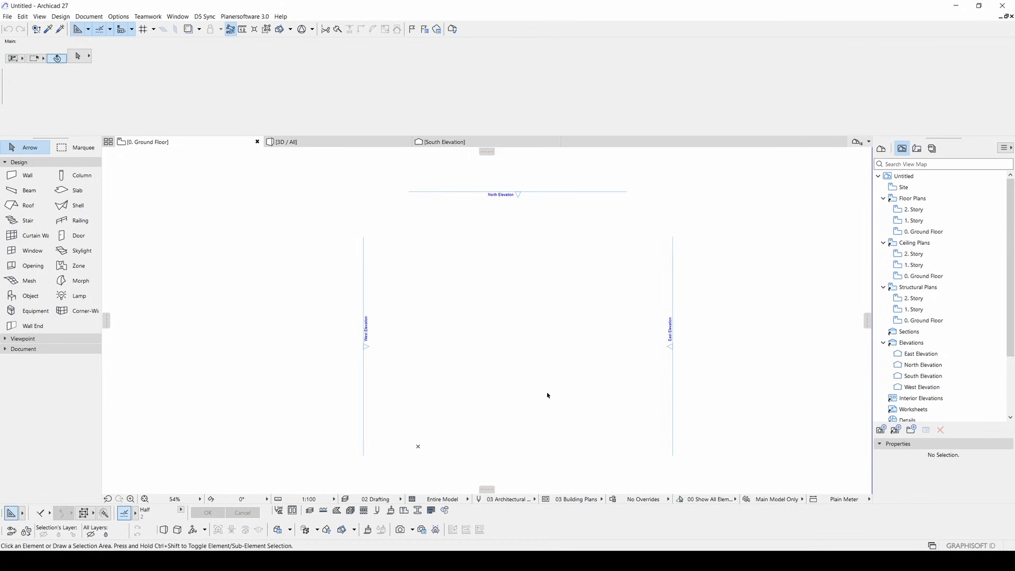
# - Select the north, east and west elevation markers around the ground floor plan in turn, ending with nothing selected
pyautogui.moveTo(657, 223); pyautogui.dragTo(360, 177)
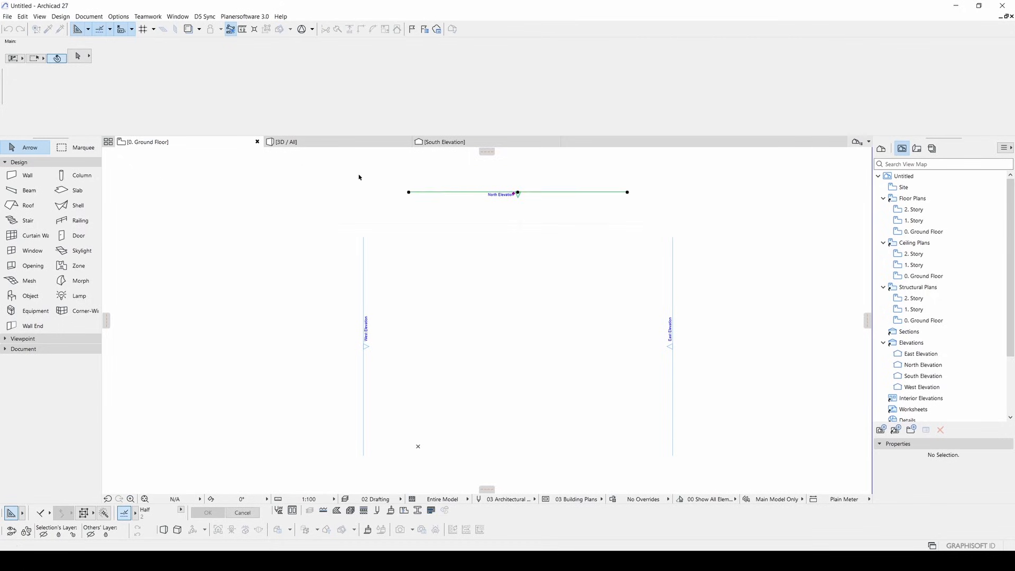
pyautogui.moveTo(761, 247); pyautogui.dragTo(606, 366)
pyautogui.moveTo(436, 329); pyautogui.dragTo(336, 255)
pyautogui.moveTo(495, 354); pyautogui.dragTo(485, 310, button='middle')
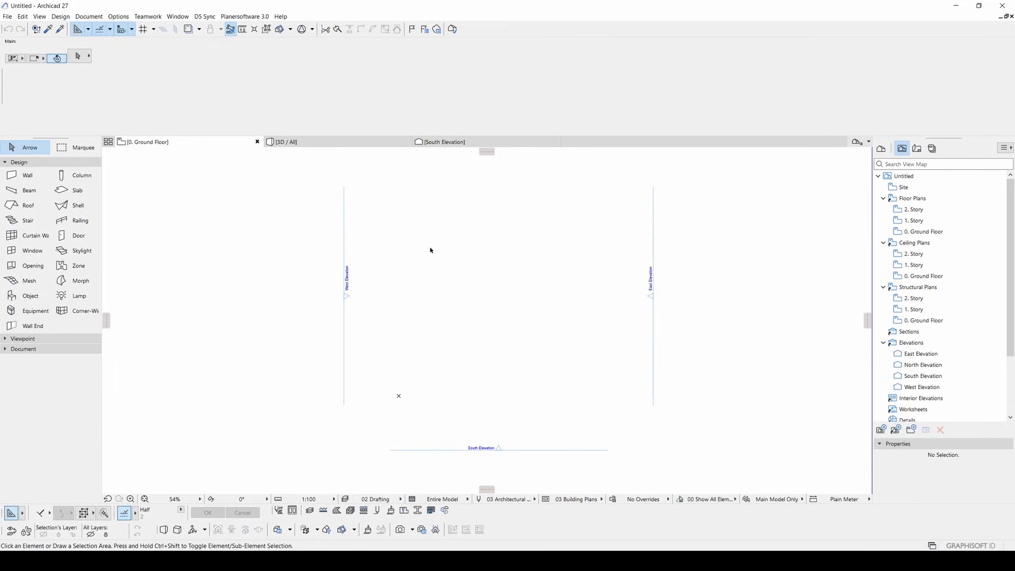
# - Set the length unit in the project's Working Units preferences to centimeter
pyautogui.click(119, 17)
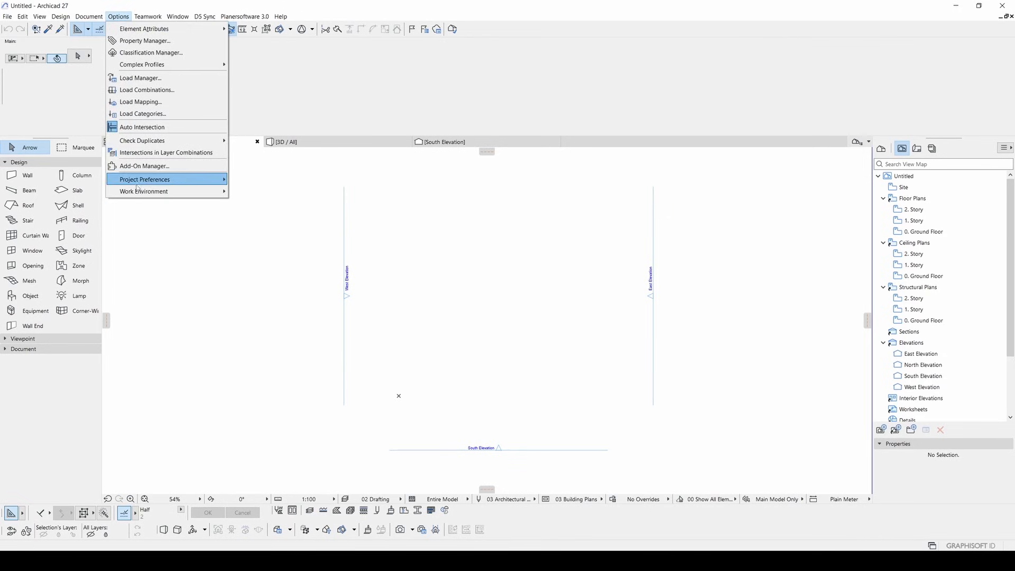
pyautogui.moveTo(136, 181)
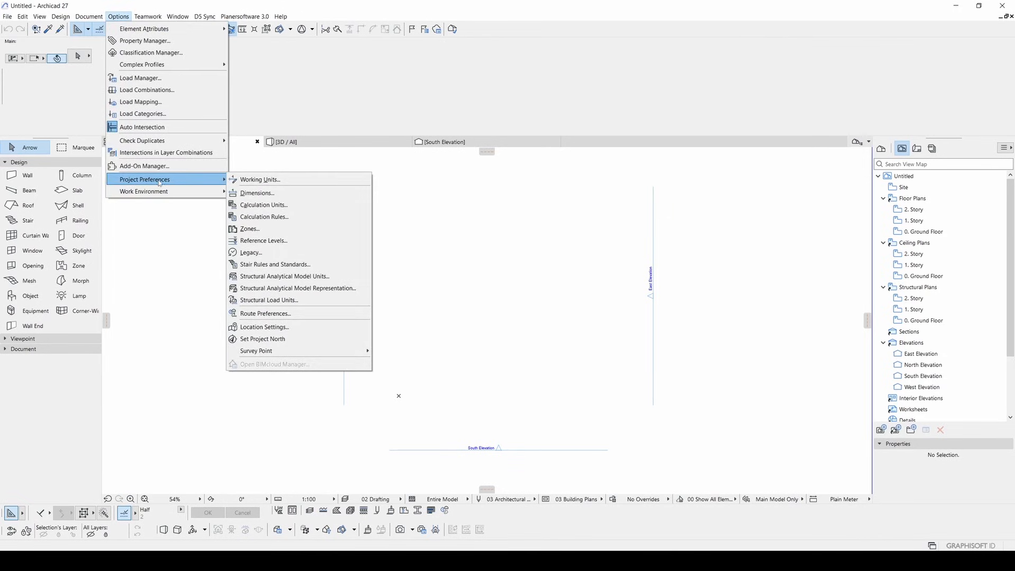
pyautogui.click(254, 180)
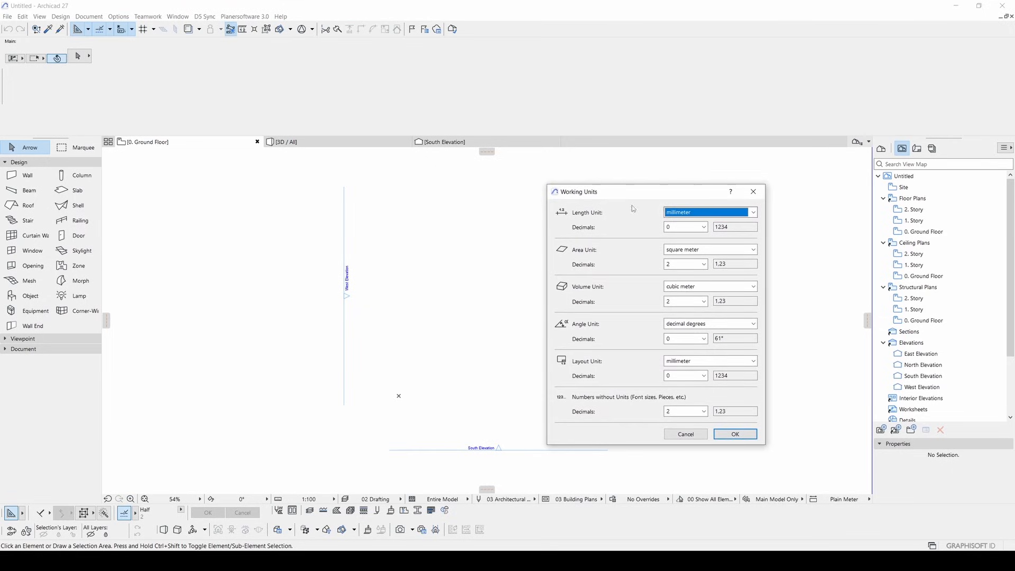
pyautogui.click(685, 214)
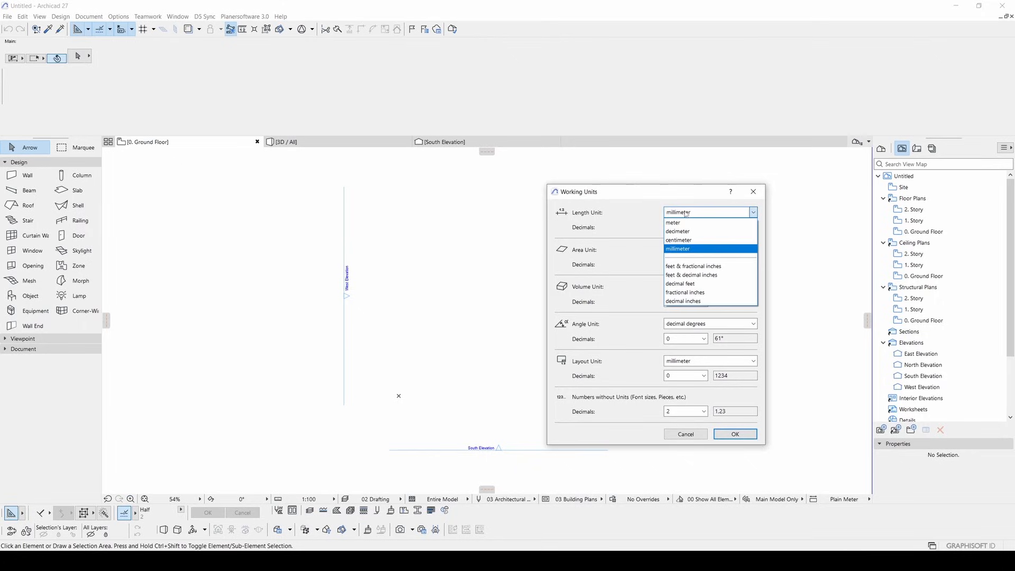
pyautogui.click(674, 241)
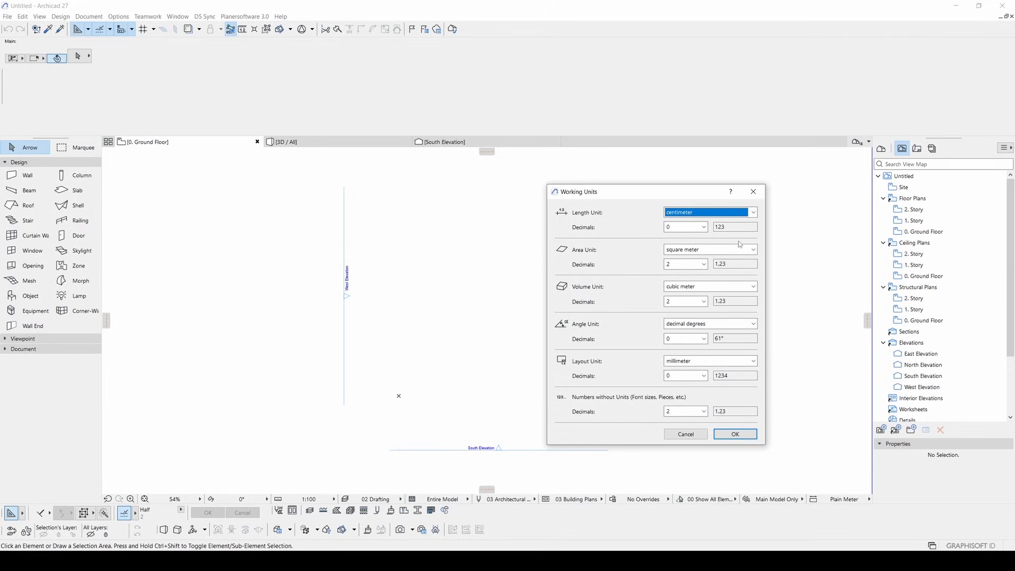
# - Try 2 decimals for the length unit, return them to 0 and apply the working units
pyautogui.click(692, 227)
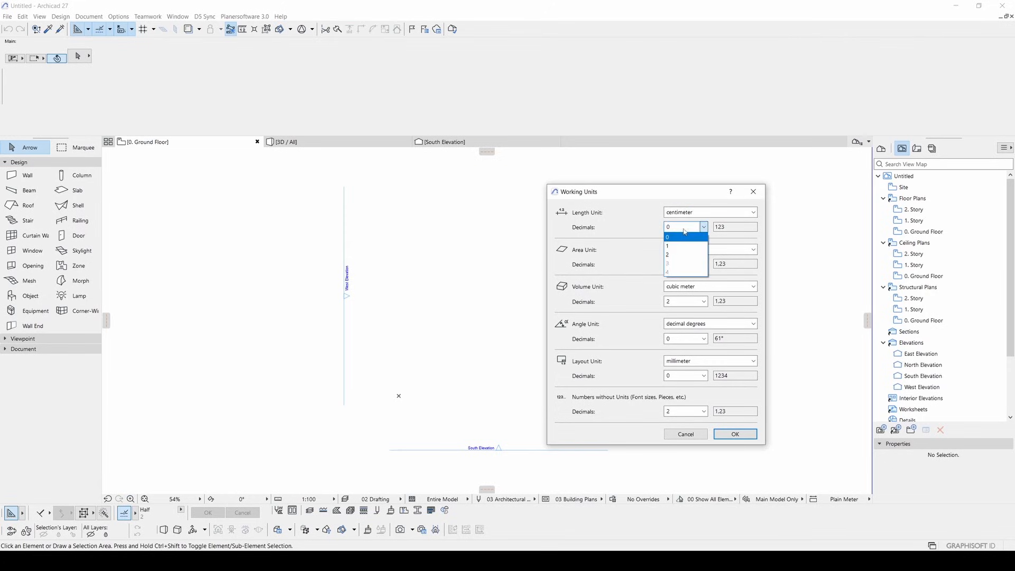
pyautogui.click(673, 254)
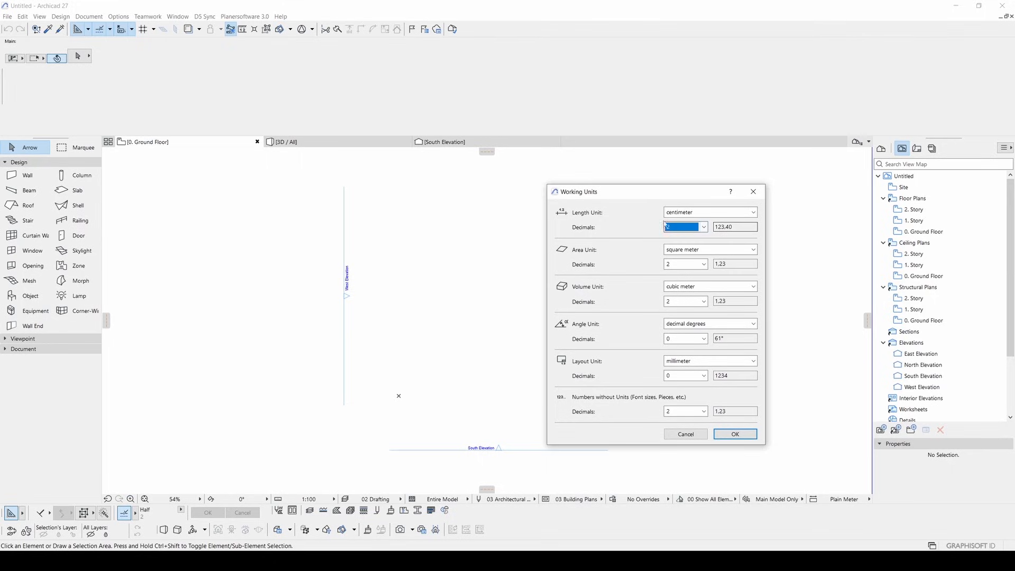
pyautogui.click(686, 227)
pyautogui.click(686, 236)
pyautogui.moveTo(648, 194)
pyautogui.mouseDown()
pyautogui.moveTo(620, 196)
pyautogui.moveTo(640, 185)
pyautogui.mouseUp()
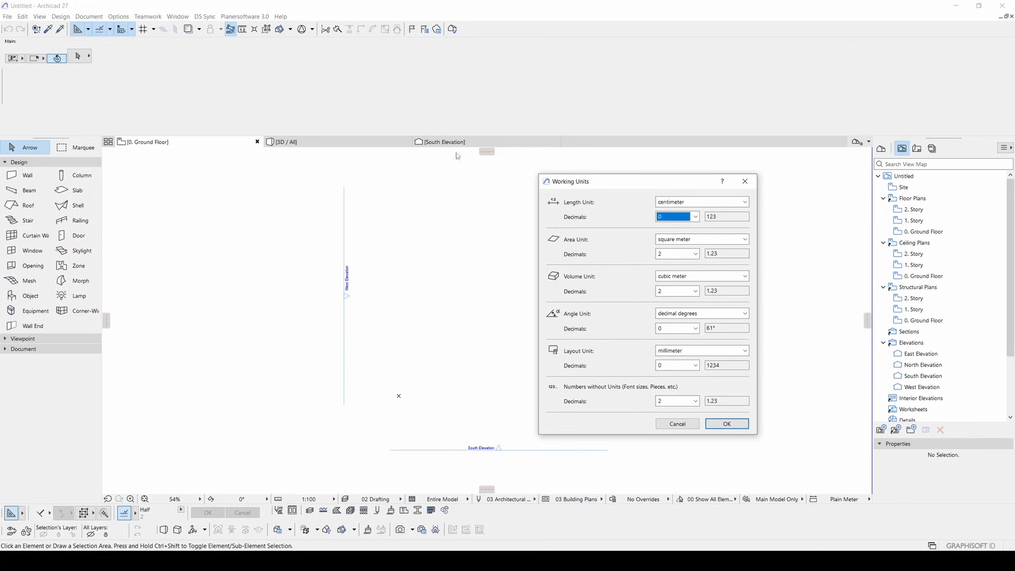
pyautogui.click(734, 425)
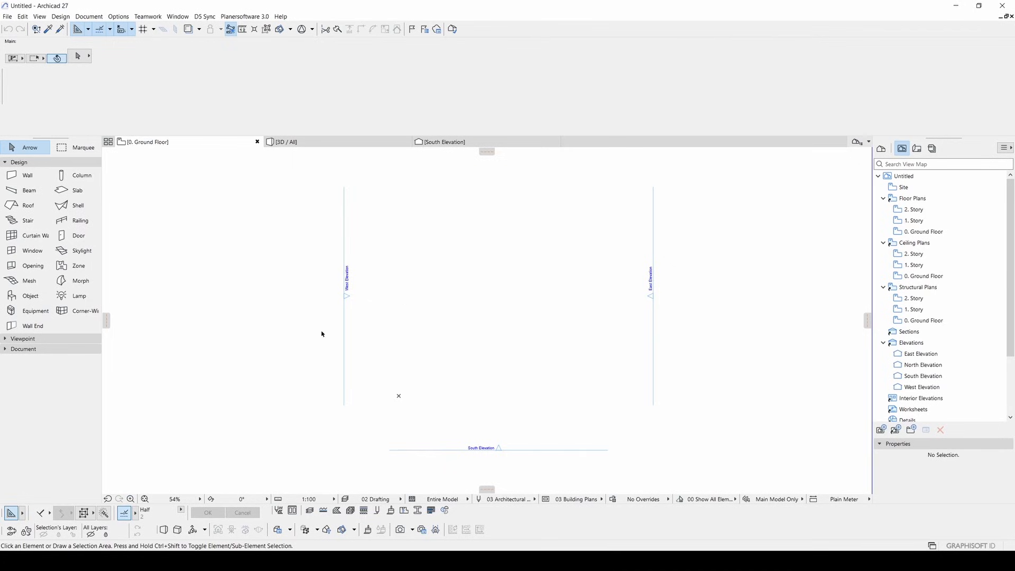
# - Draw a single horizontal line with the Line tool in the middle of the ground floor plan and end the command
pyautogui.click(21, 349)
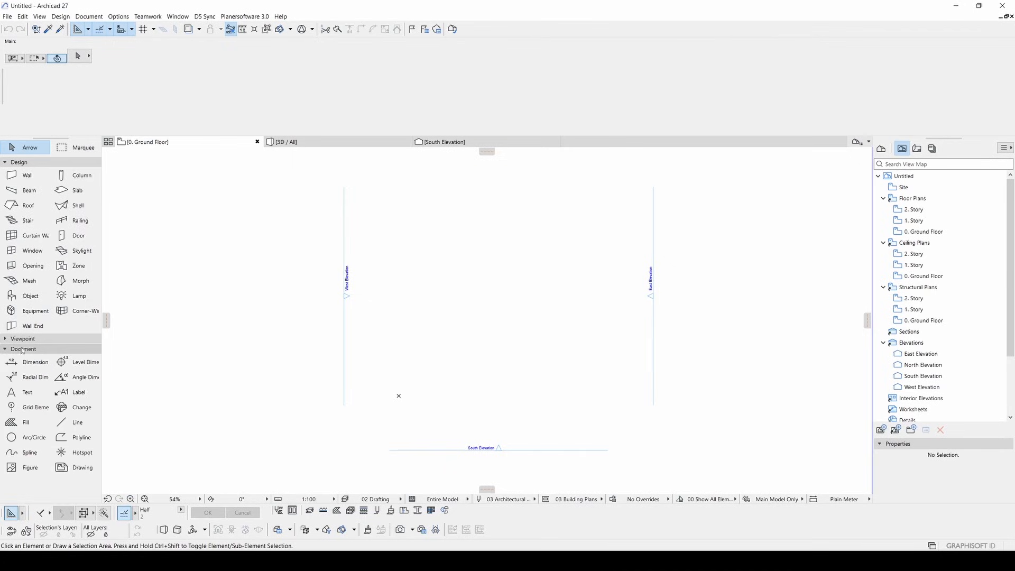
pyautogui.click(74, 425)
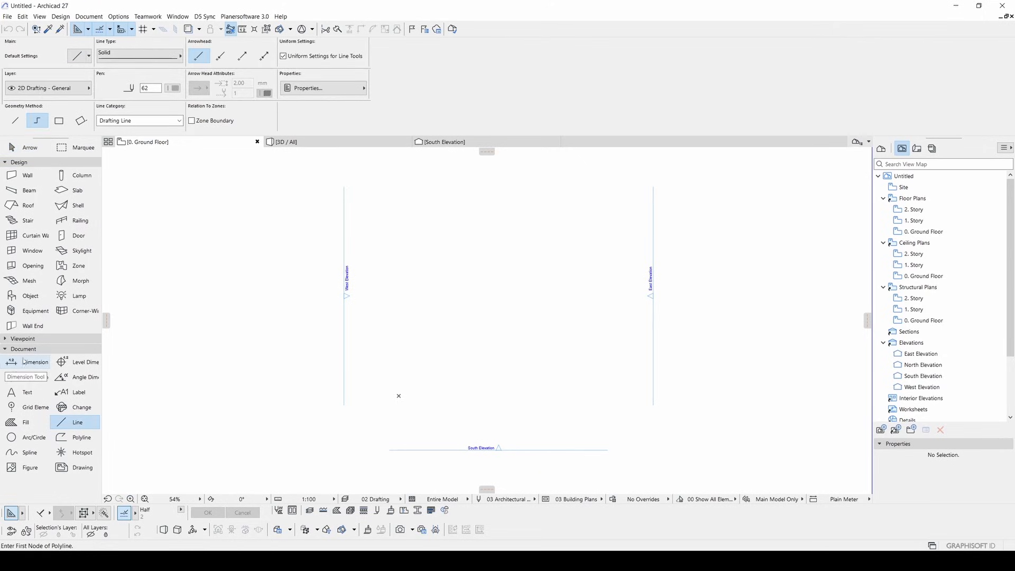
pyautogui.scroll(3, 363, 276)
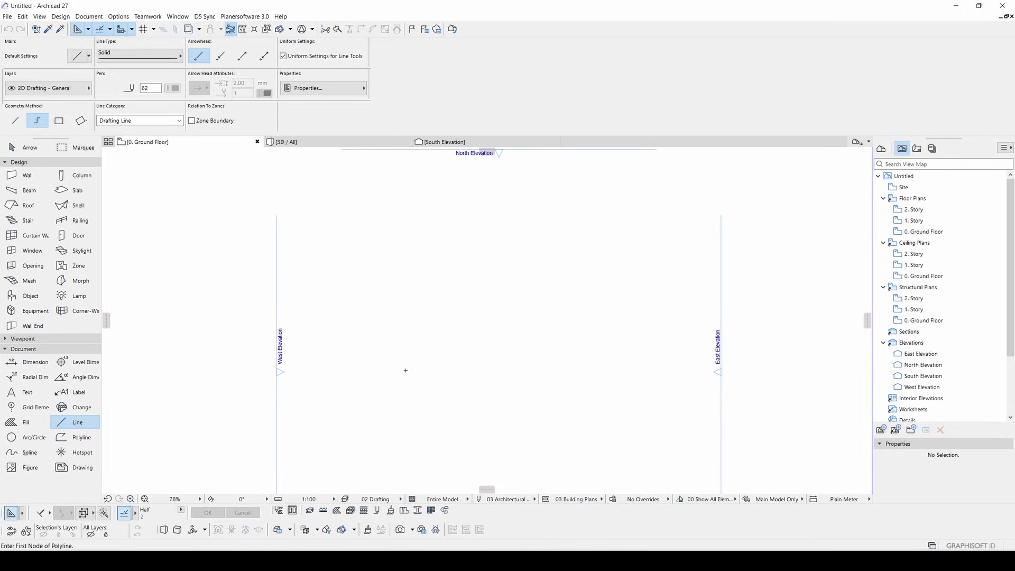
pyautogui.click(393, 349)
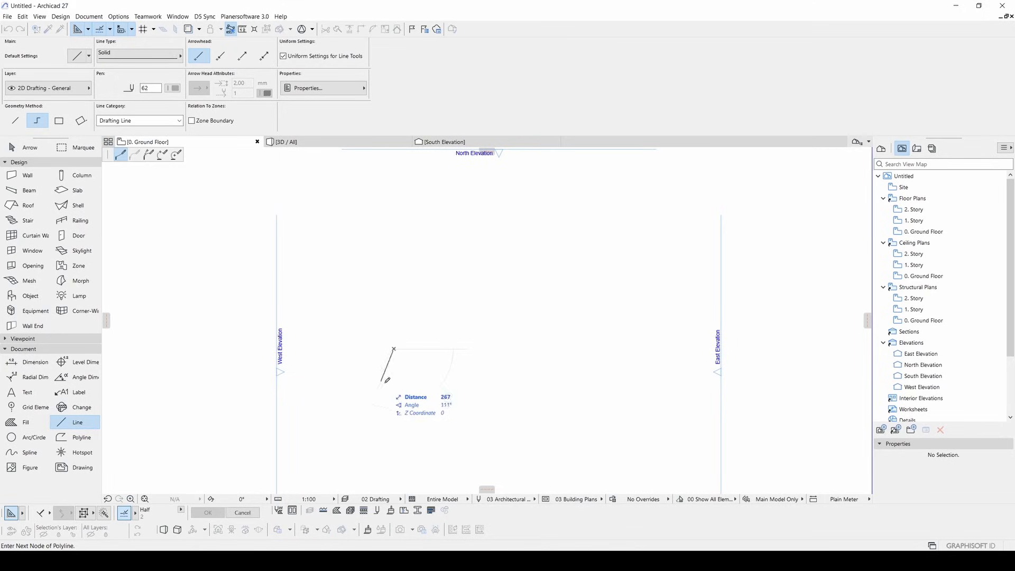
pyautogui.doubleClick(520, 348)
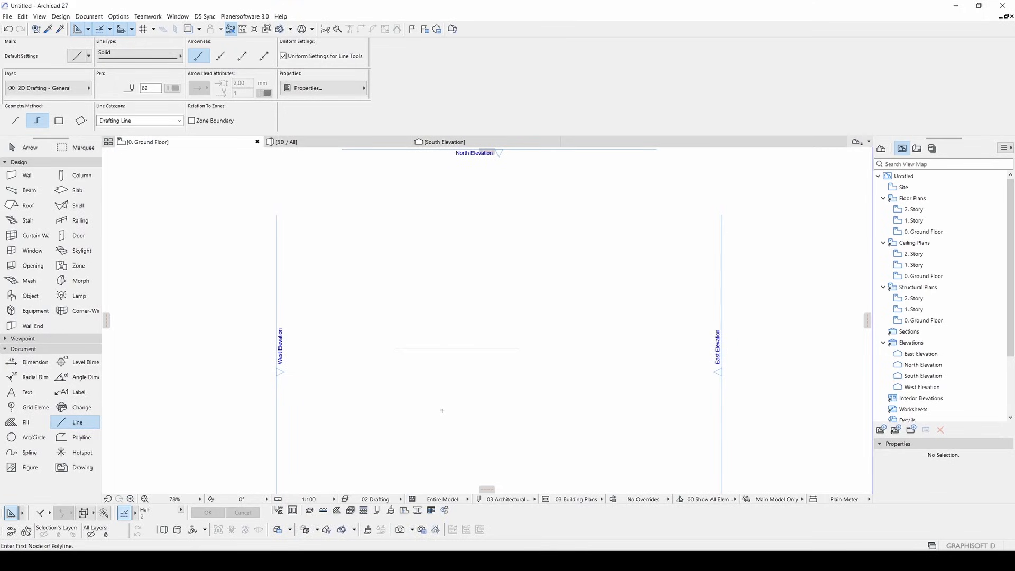
pyautogui.press('Escape')
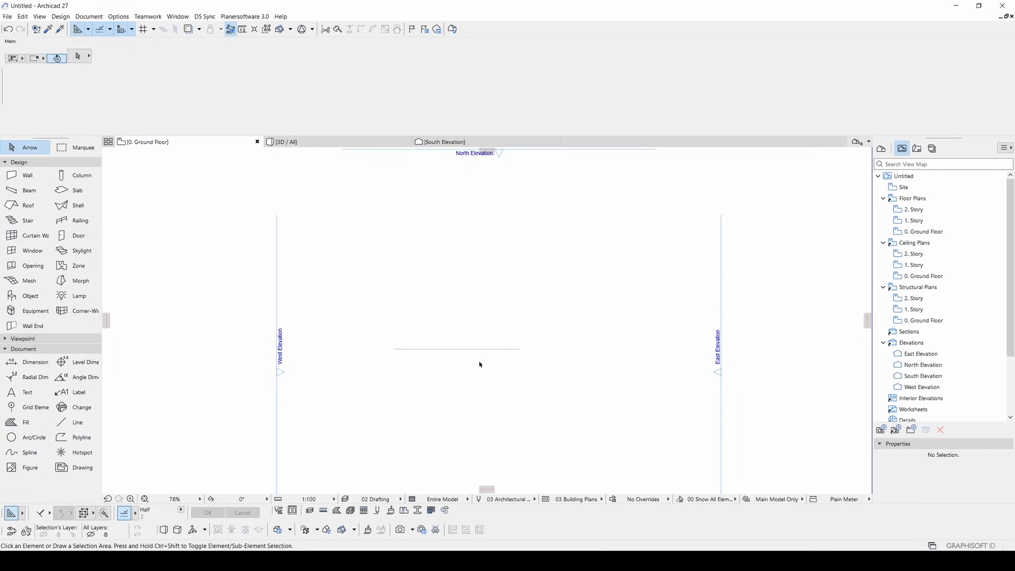
# - Stretch the horizontal line's right endpoint inward and upward so the line slopes, leaving nothing selected
pyautogui.click(477, 350)
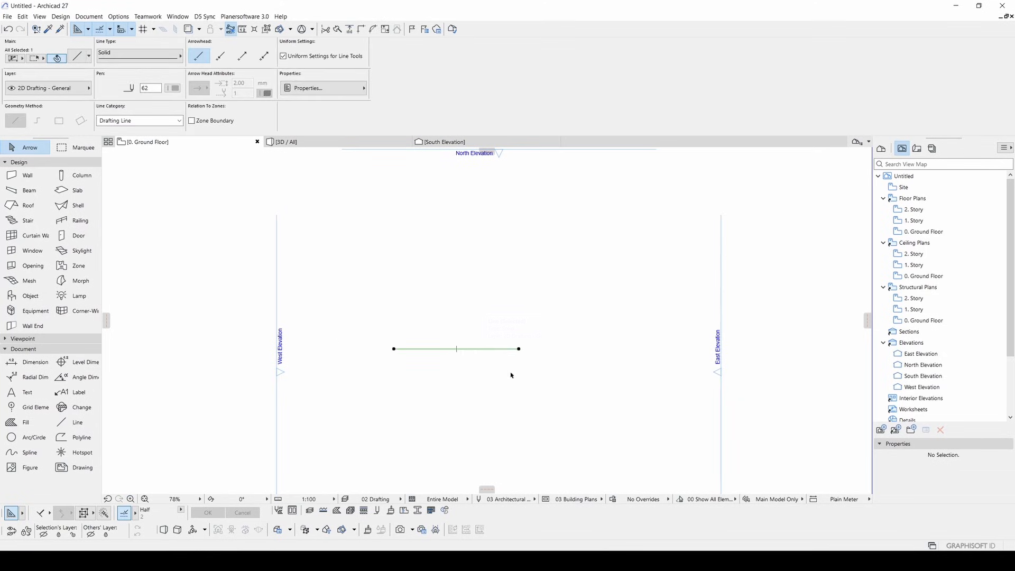
pyautogui.scroll(3, 433, 351)
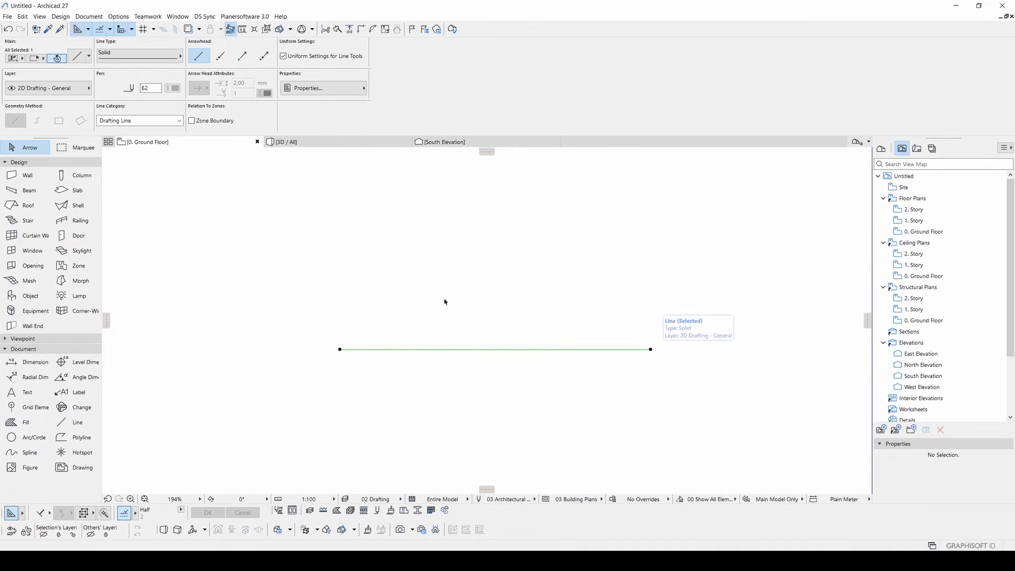
pyautogui.click(652, 350)
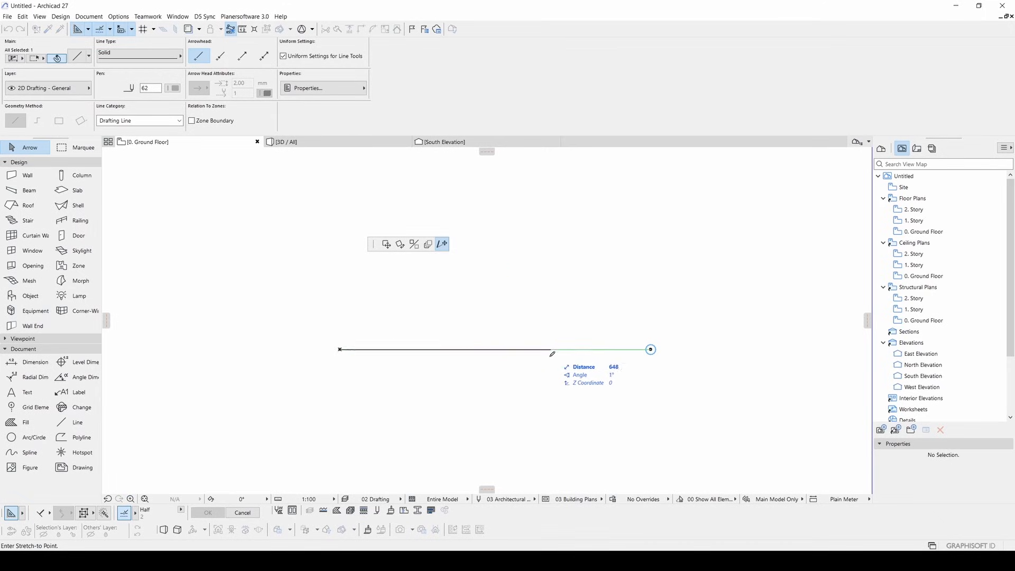
pyautogui.click(568, 306)
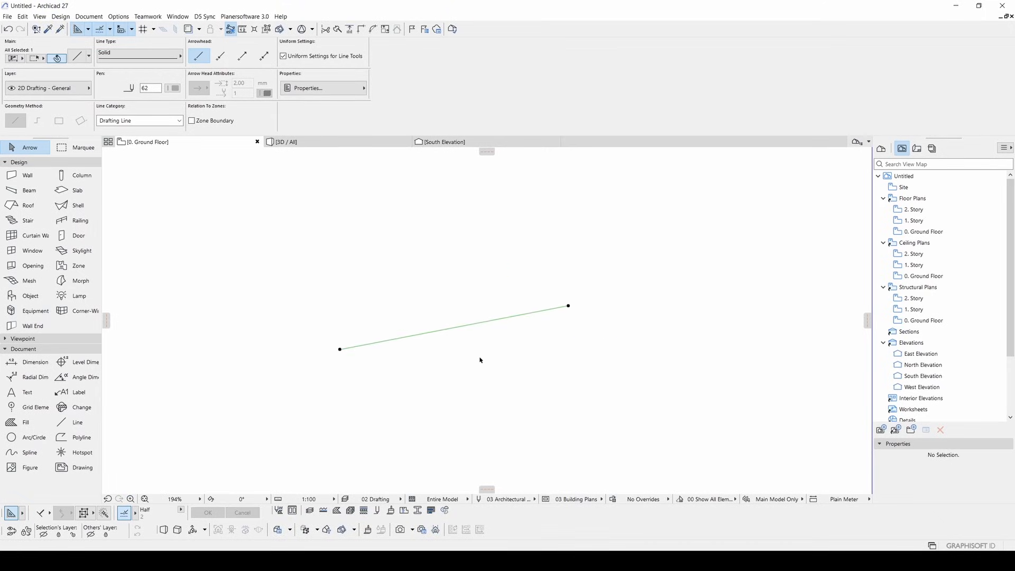
pyautogui.click(412, 272)
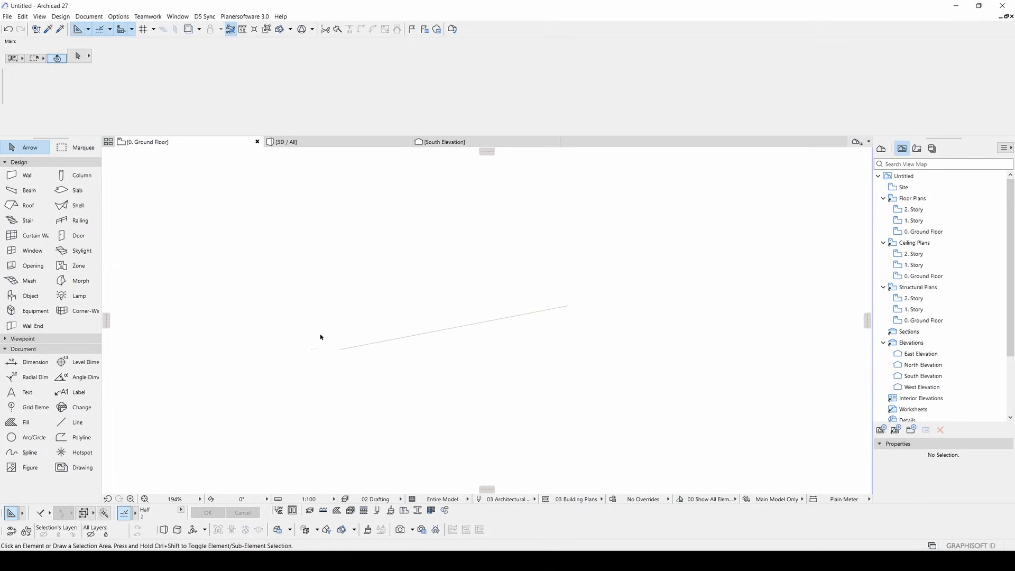
# - Insert a new node into the sloped line right of its middle and pull it up and left to form two segments
pyautogui.click(458, 330)
pyautogui.moveTo(425, 295); pyautogui.dragTo(452, 316, button='middle')
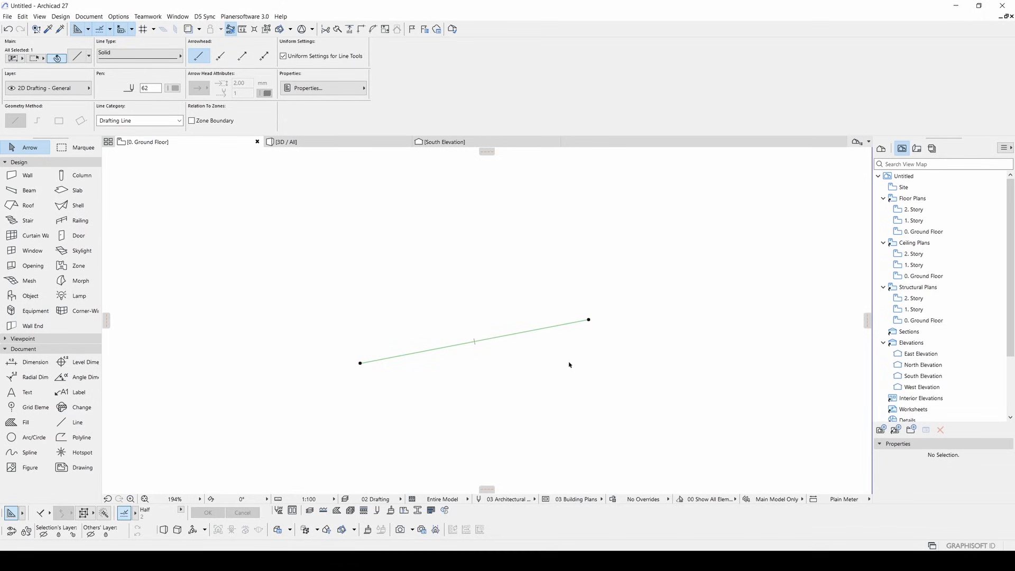
pyautogui.click(512, 337)
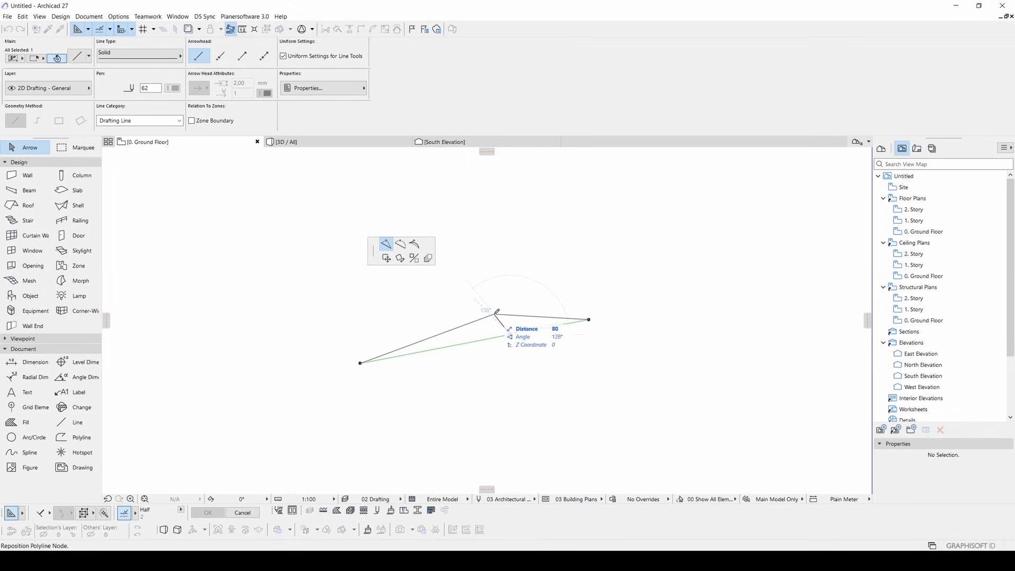
pyautogui.click(494, 314)
# - Curve the right segment into an arc bulging downward between its two endpoints
pyautogui.click(514, 318)
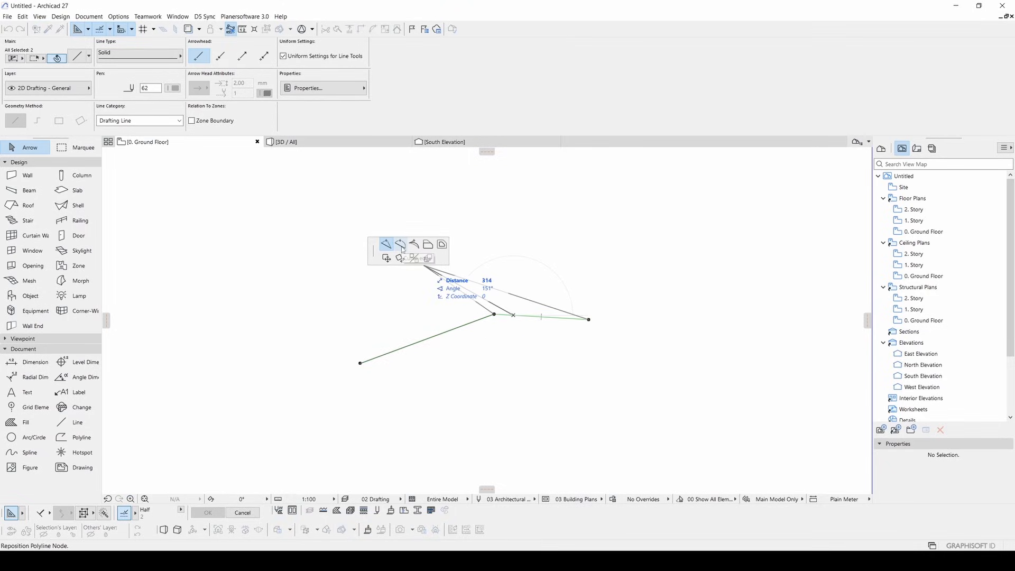
pyautogui.click(401, 246)
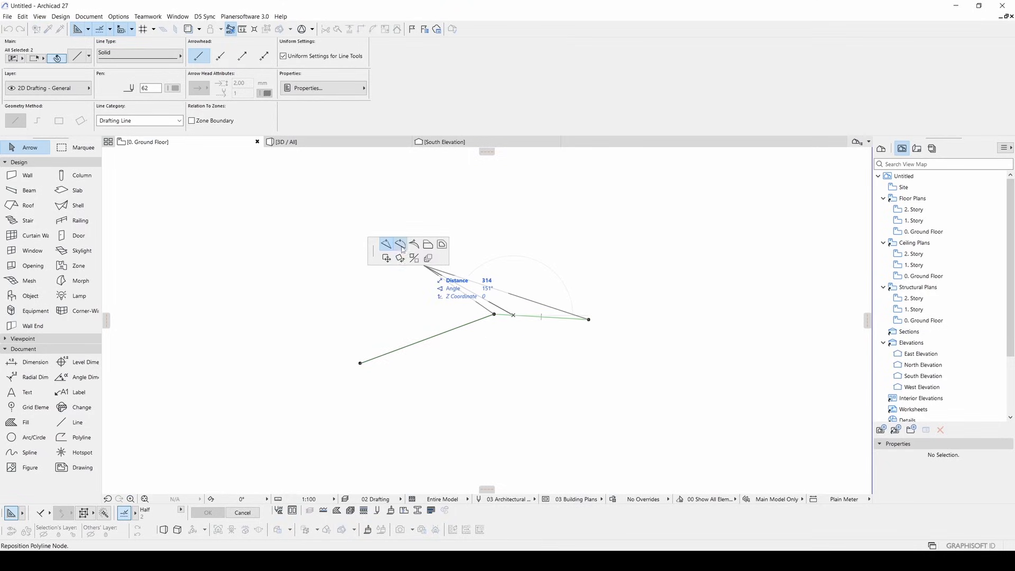
pyautogui.click(542, 350)
# - Curve the left segment into a large arc bulging upward by editing its tangent, and clear the selection
pyautogui.click(433, 335)
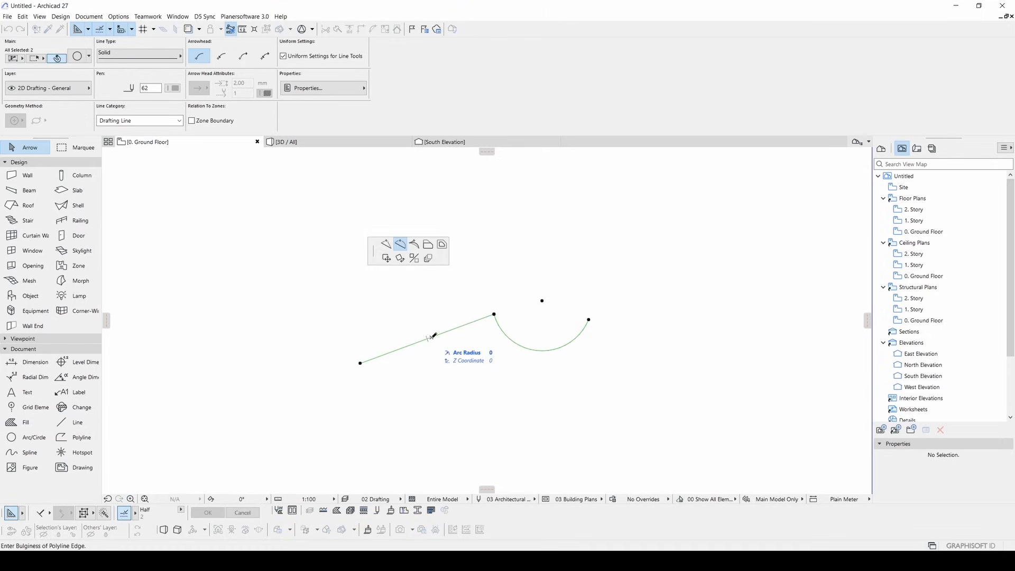
pyautogui.click(415, 244)
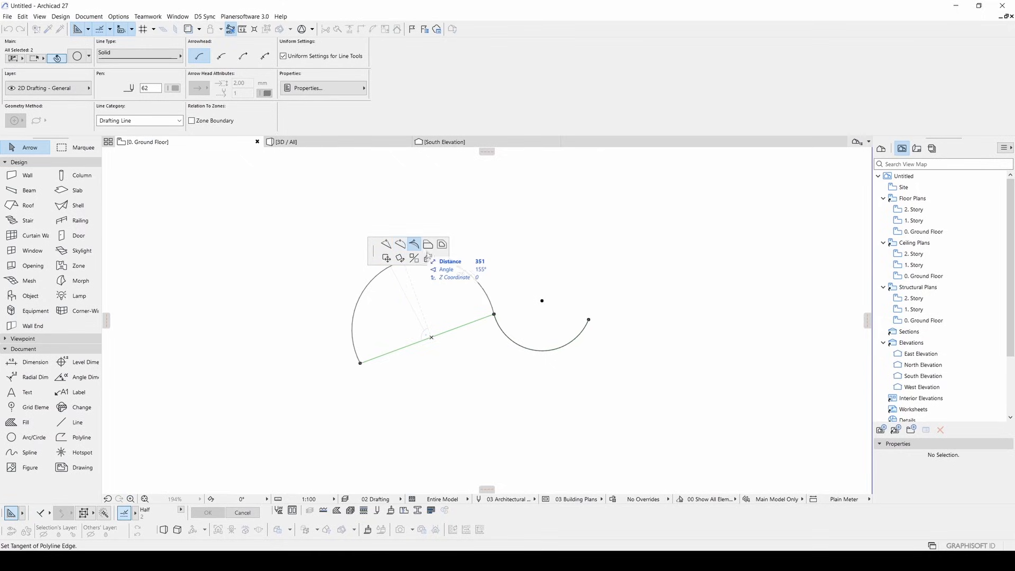
pyautogui.click(483, 270)
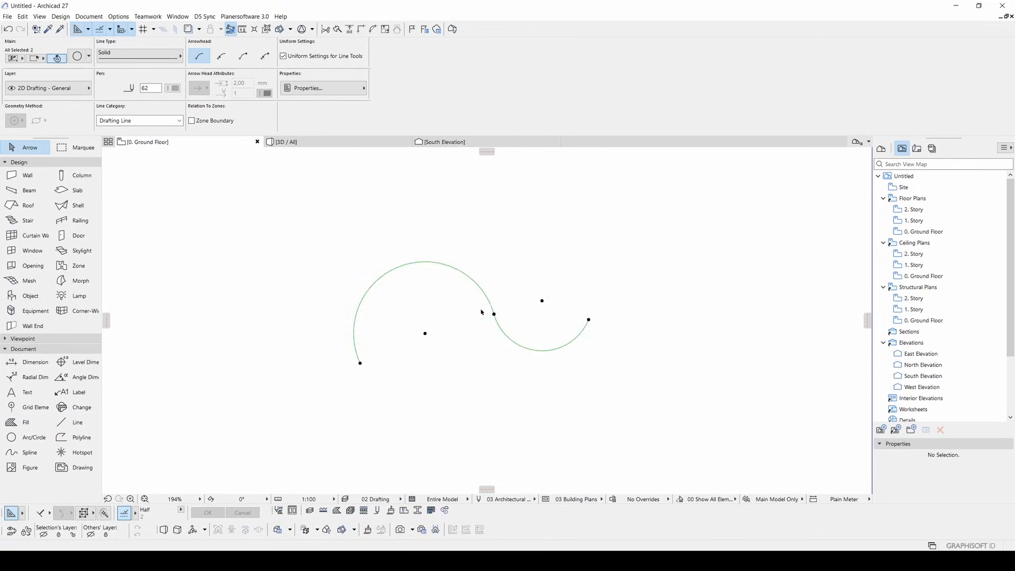
pyautogui.click(476, 312)
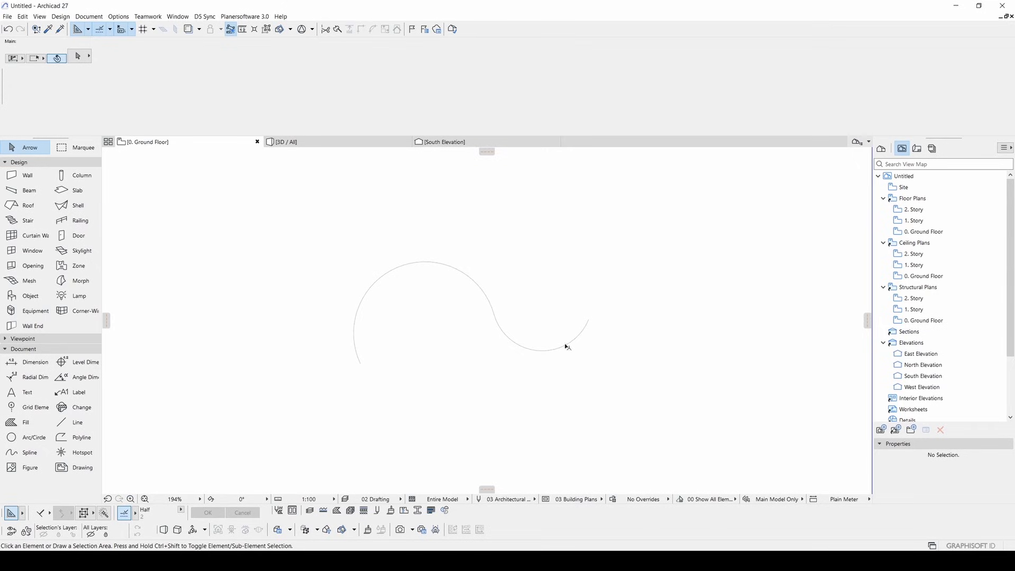
# - Insert a new node on the upper-left part of the large arc to split it in two, then clear the selection
pyautogui.click(381, 276)
pyautogui.click(381, 276)
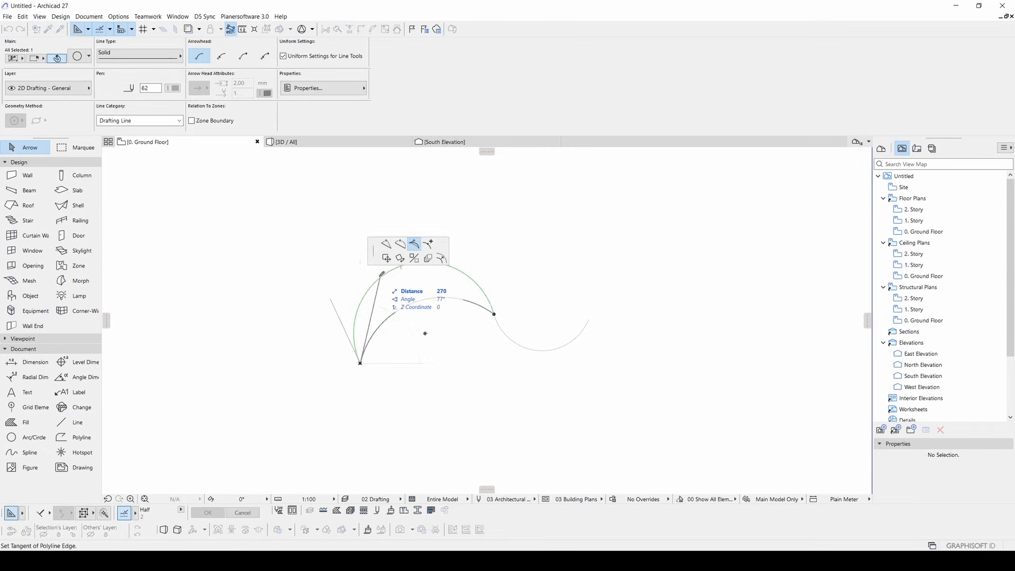
pyautogui.moveTo(379, 287); pyautogui.dragTo(392, 292, button='middle')
pyautogui.click(429, 248)
pyautogui.click(430, 249)
pyautogui.press('Escape')
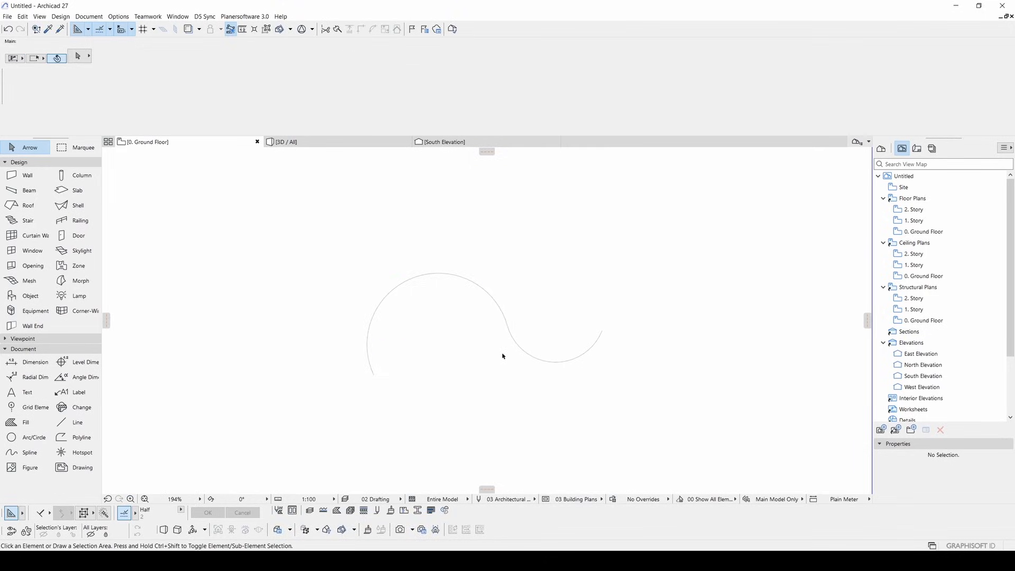
# - Select the three arc pieces one after another to check that they are separate elements, ending with nothing selected
pyautogui.click(514, 348)
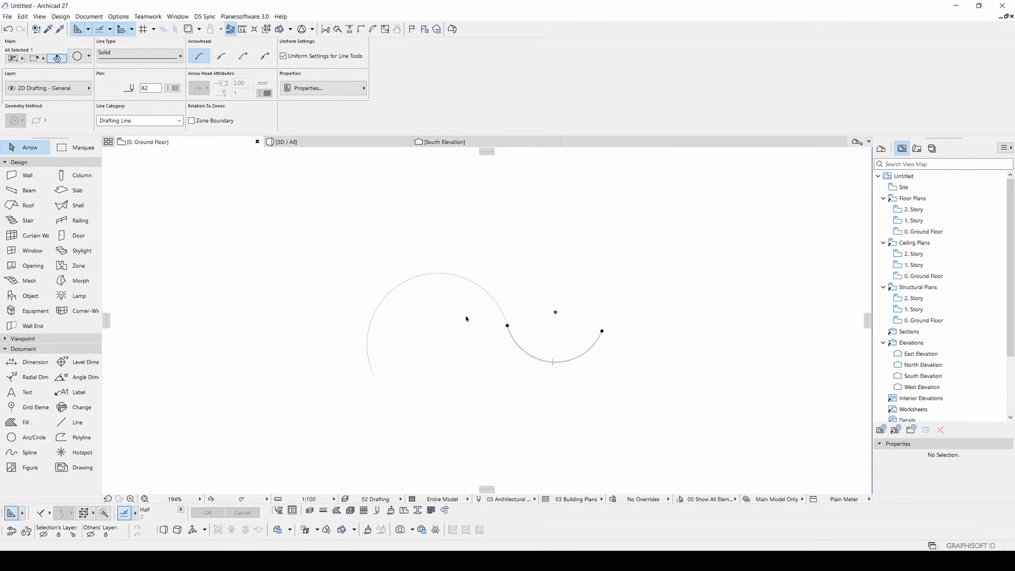
pyautogui.click(487, 301)
pyautogui.click(380, 304)
pyautogui.press('Escape')
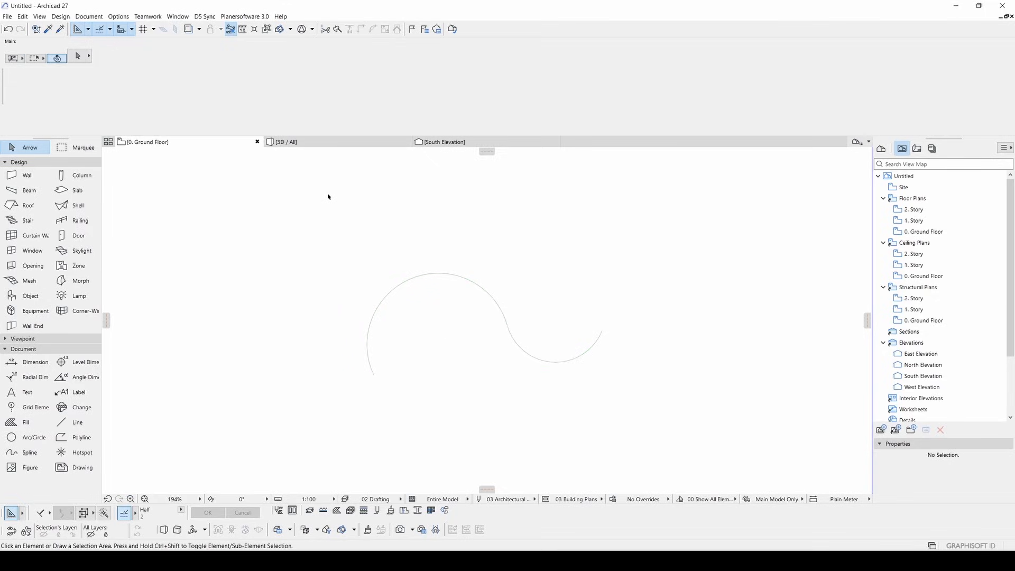
# - Select all three arc pieces together, group them and clear the selection
pyautogui.moveTo(682, 438); pyautogui.dragTo(333, 235)
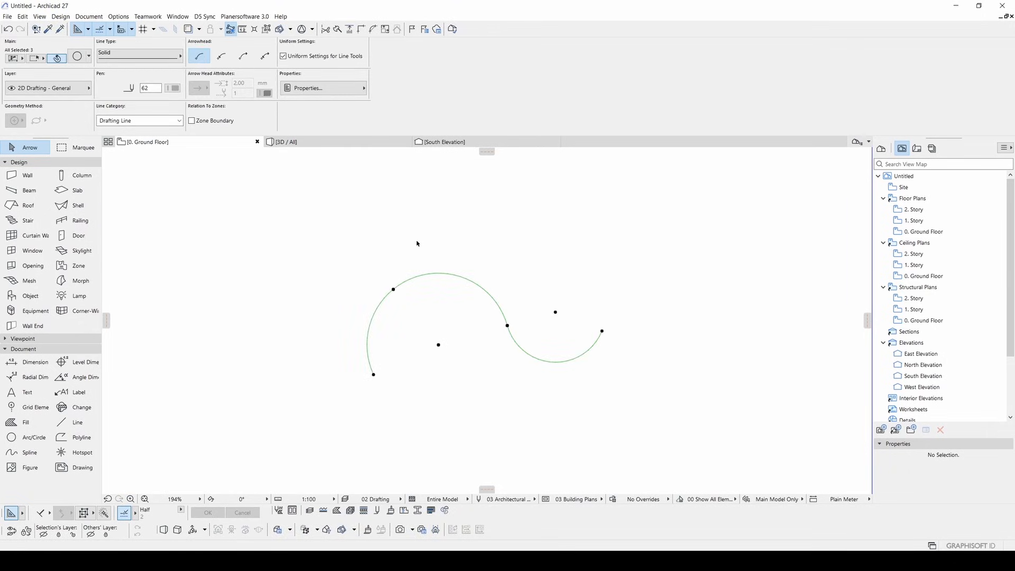
pyautogui.click(23, 17)
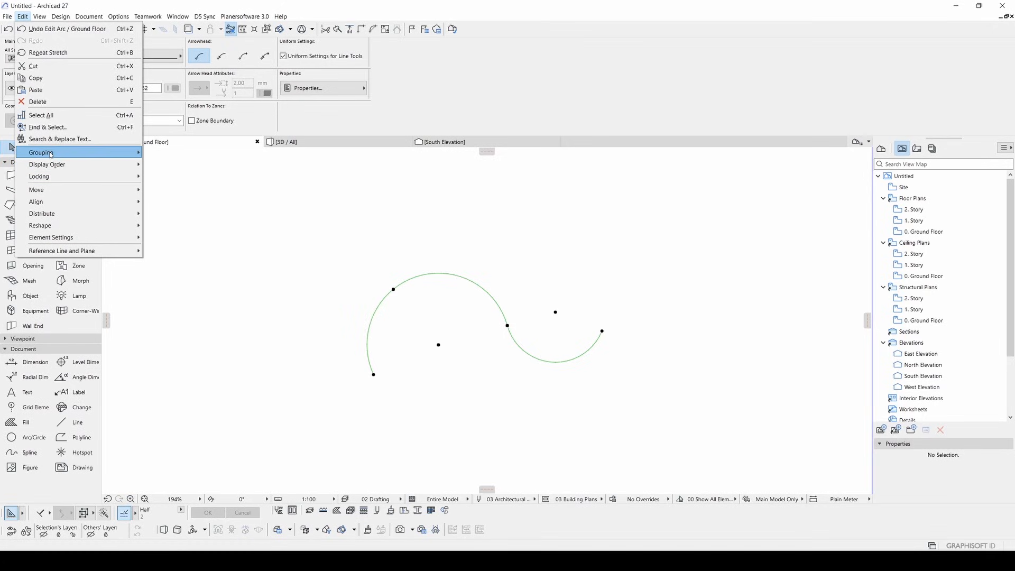
pyautogui.moveTo(51, 155)
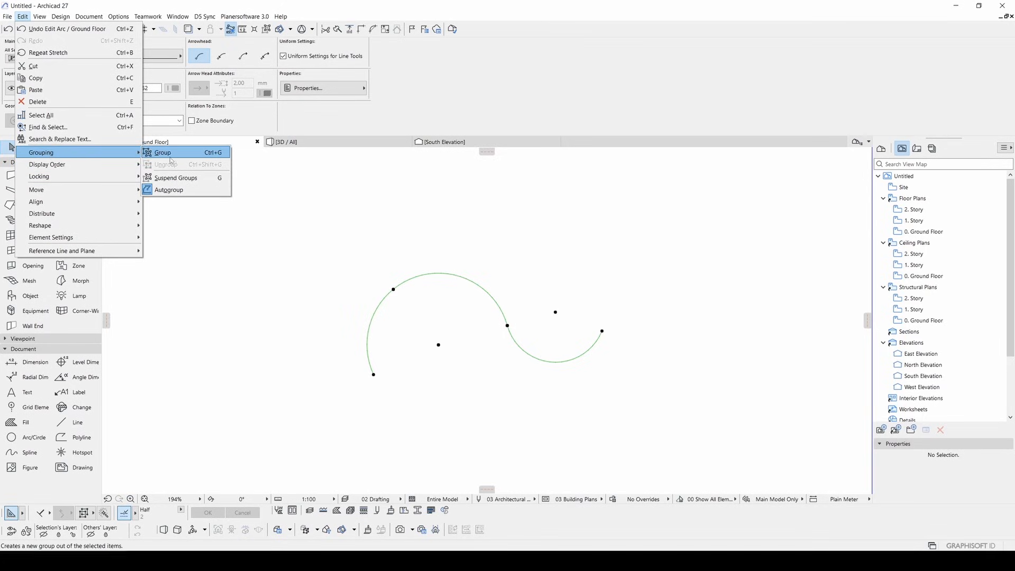
pyautogui.click(200, 156)
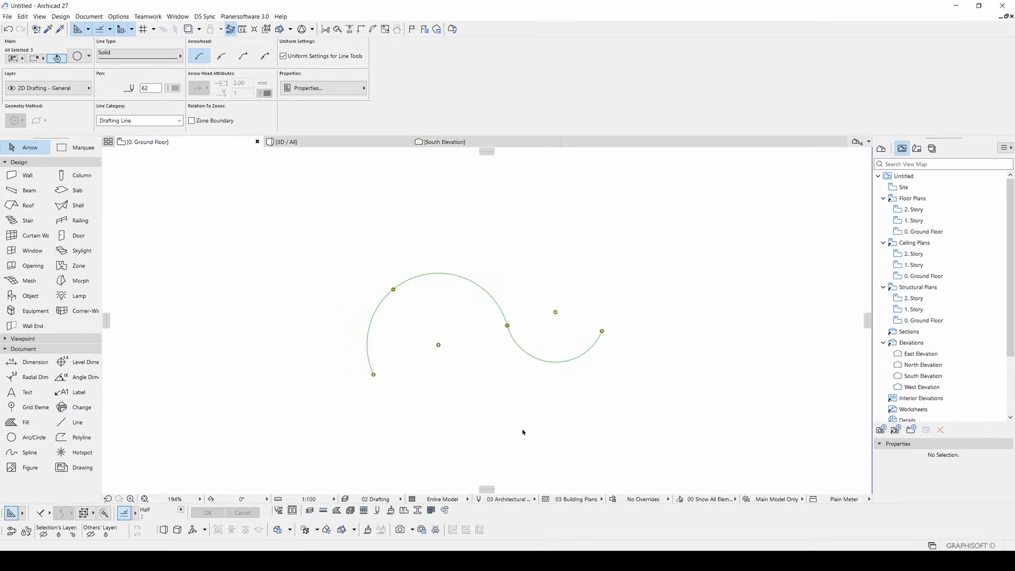
pyautogui.click(516, 385)
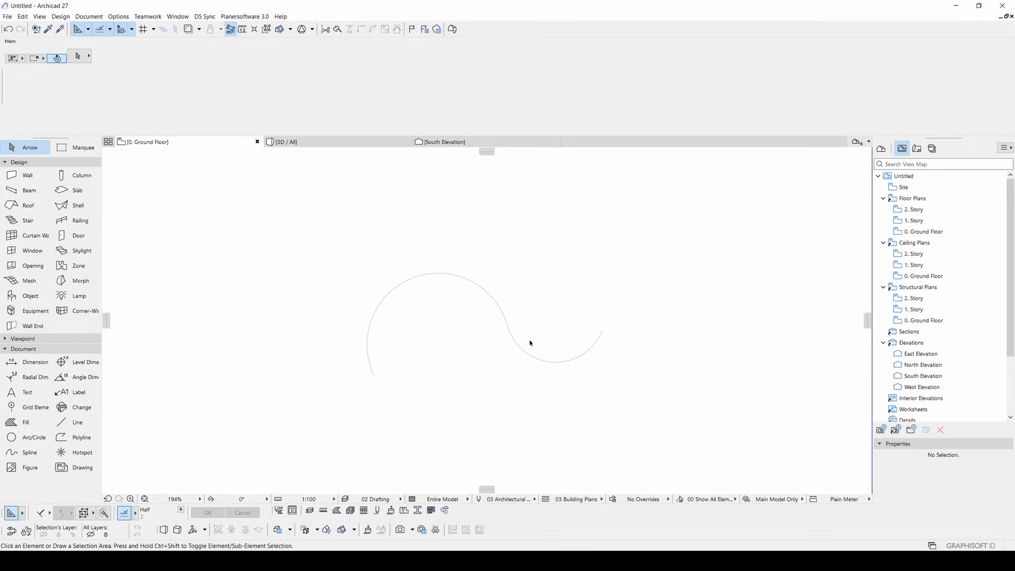
# - Select the grouped S-shaped arcs and drag the whole group a short distance right and slightly down
pyautogui.click(267, 30)
pyautogui.click(447, 277)
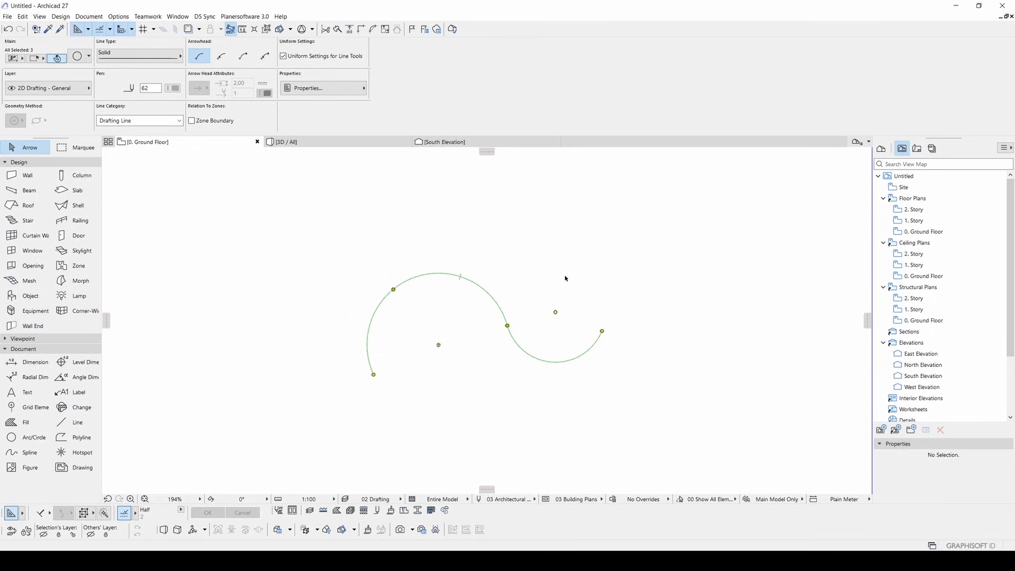
pyautogui.press('Escape')
pyautogui.click(603, 332)
pyautogui.click(415, 277)
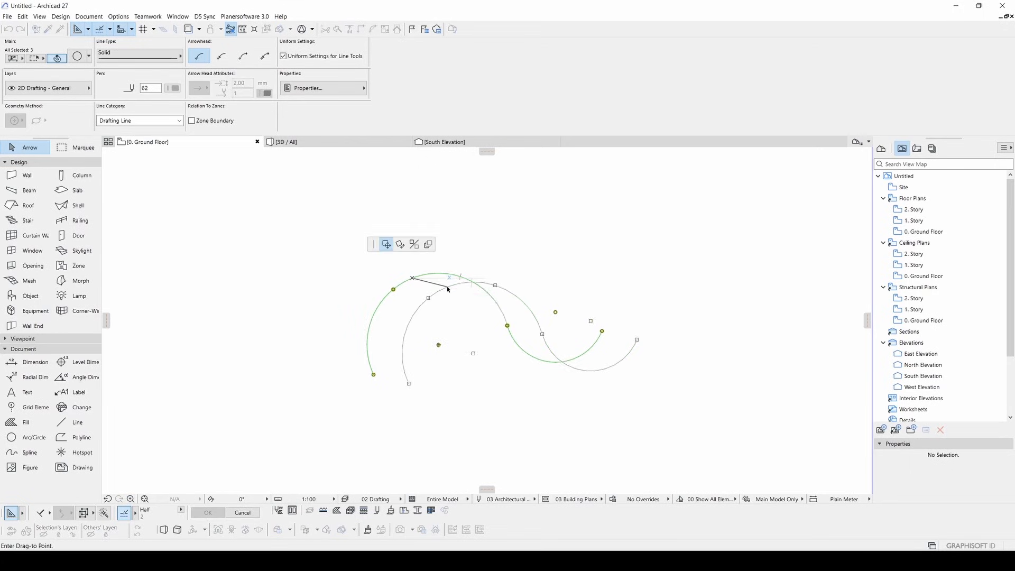
pyautogui.click(450, 285)
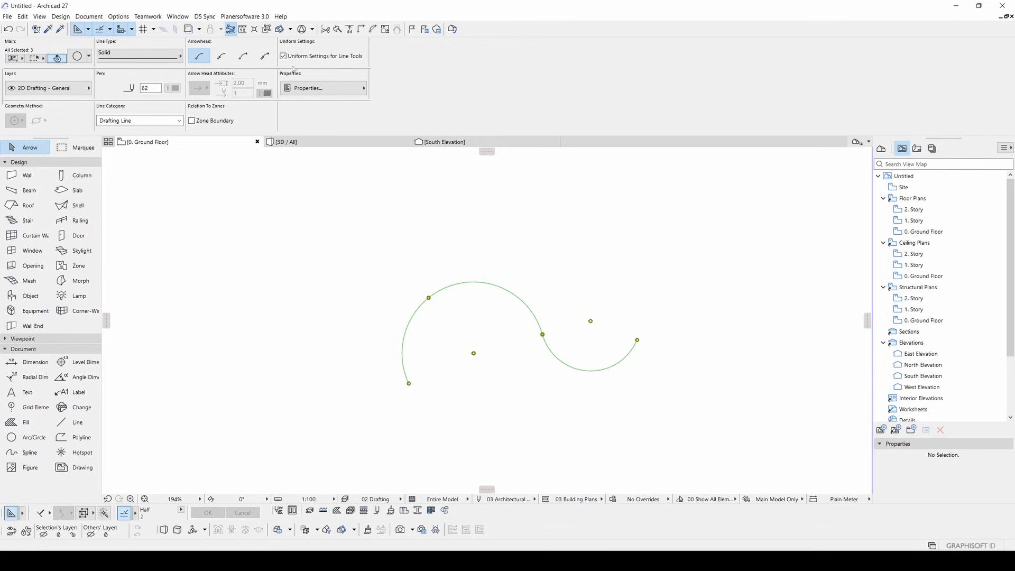
# - Suspend groups so members can be edited individually, and leave the grouped arcs deselected without reshaping them
pyautogui.click(266, 29)
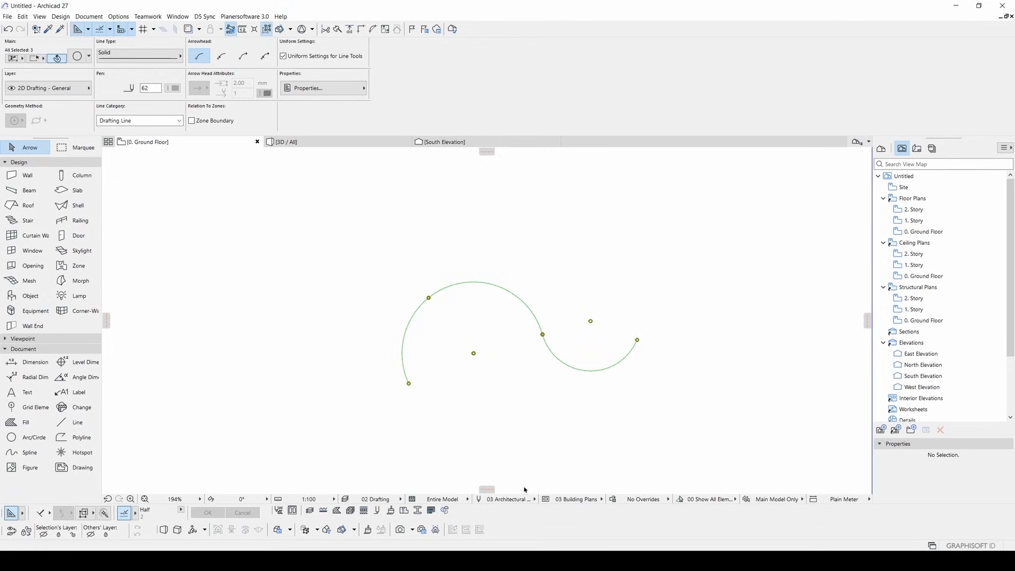
pyautogui.click(460, 285)
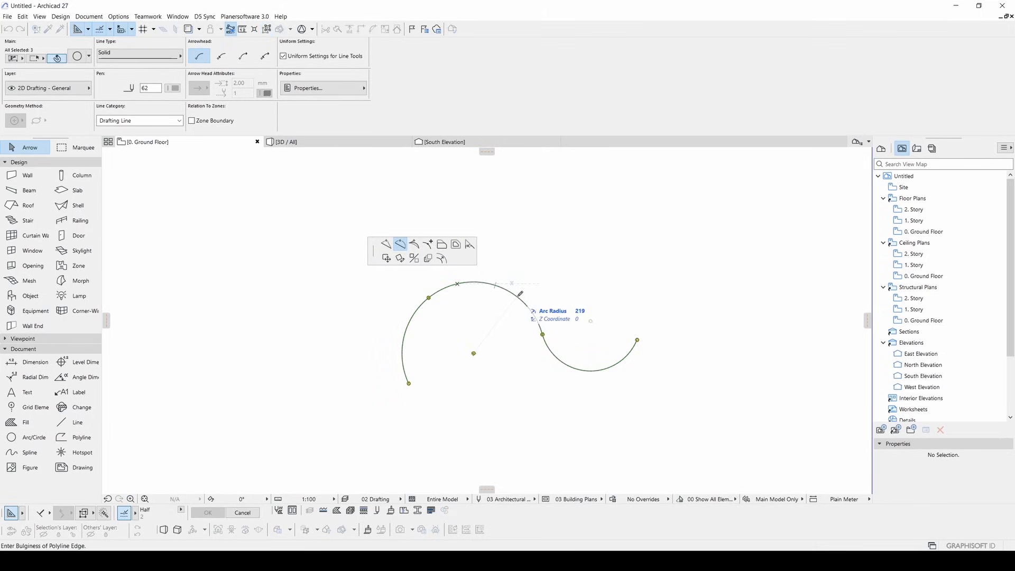
pyautogui.press('Escape')
pyautogui.press('Escape')
# - Select only the small right-hand arc and move it down and slightly right, away from the large arc
pyautogui.click(555, 358)
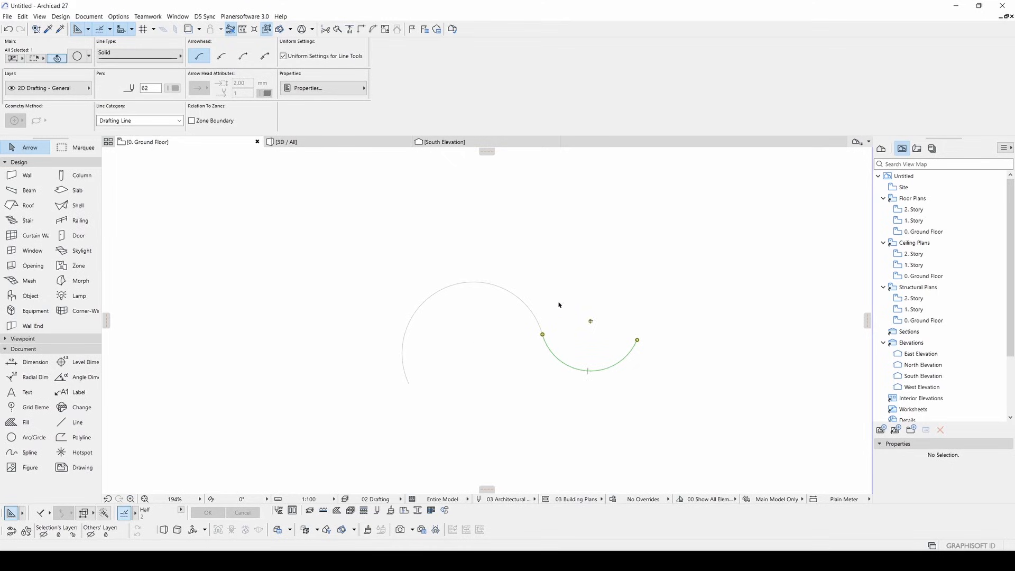
pyautogui.hotkey('ctrl', 'd')
pyautogui.click(564, 346)
pyautogui.click(577, 378)
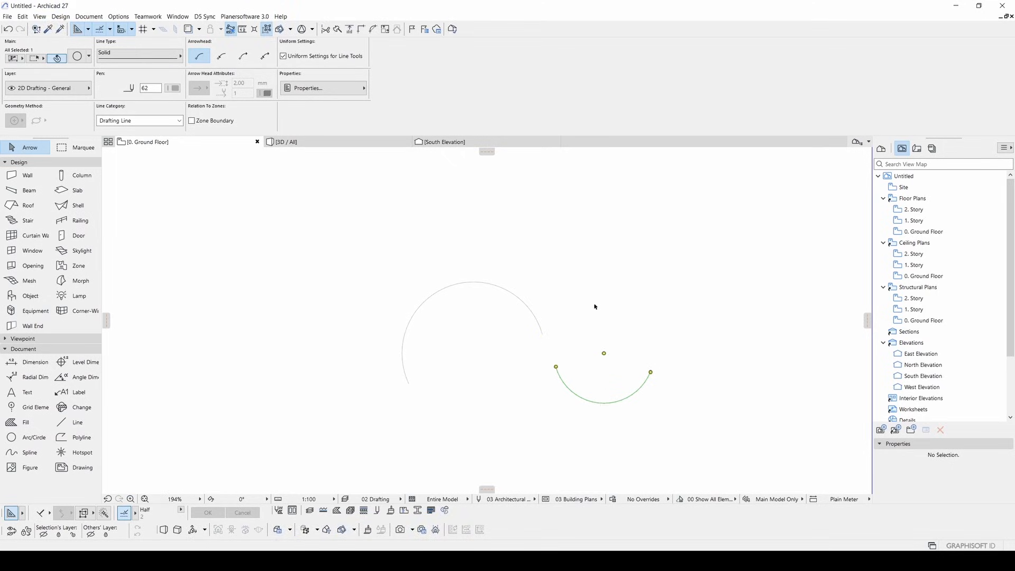
# - Undo the last move of the small right-hand arc
pyautogui.press('Escape')
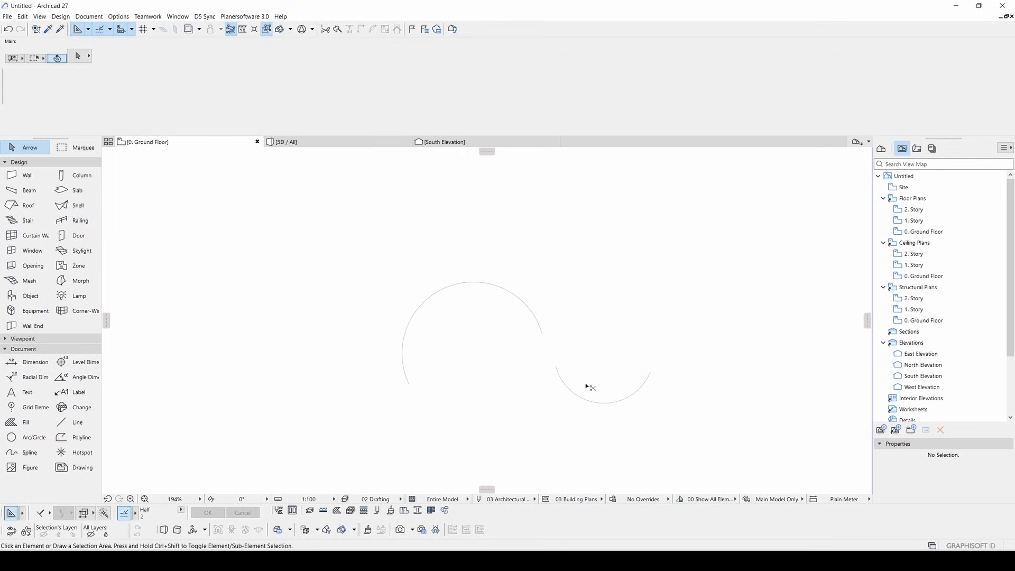
pyautogui.hotkey('ctrl', 'z')
pyautogui.press('Escape')
# - Select the upper arc and the small right-hand arc one at a time, then clear the selection
pyautogui.click(475, 282)
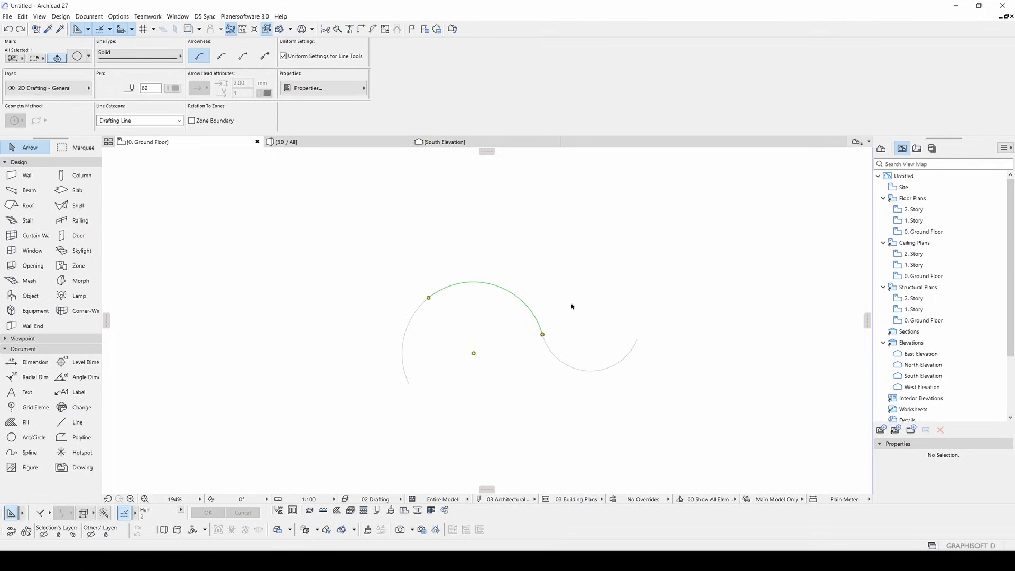
pyautogui.click(586, 326)
pyautogui.click(585, 371)
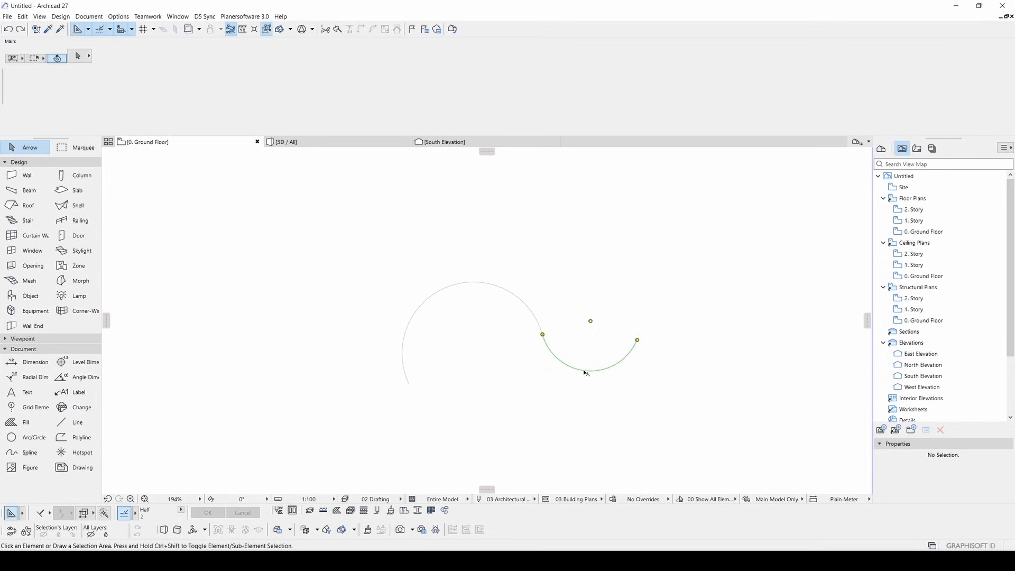
pyautogui.click(516, 383)
# - Draw a closed, irregular seven-cornered polygon as a 25 % cut fill to the right of the S-shaped arcs
pyautogui.click(15, 422)
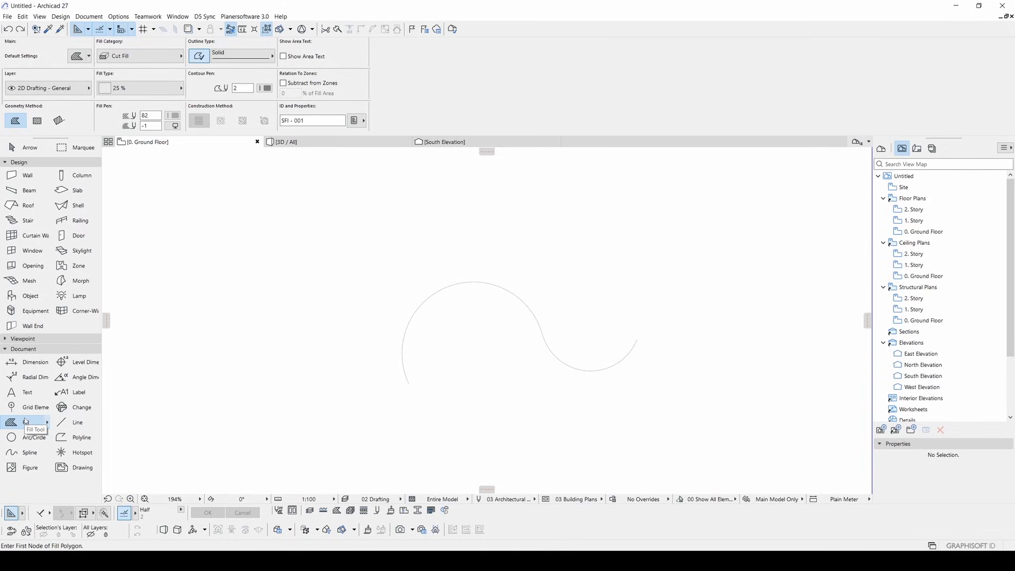
pyautogui.moveTo(487, 367); pyautogui.dragTo(279, 363, button='middle')
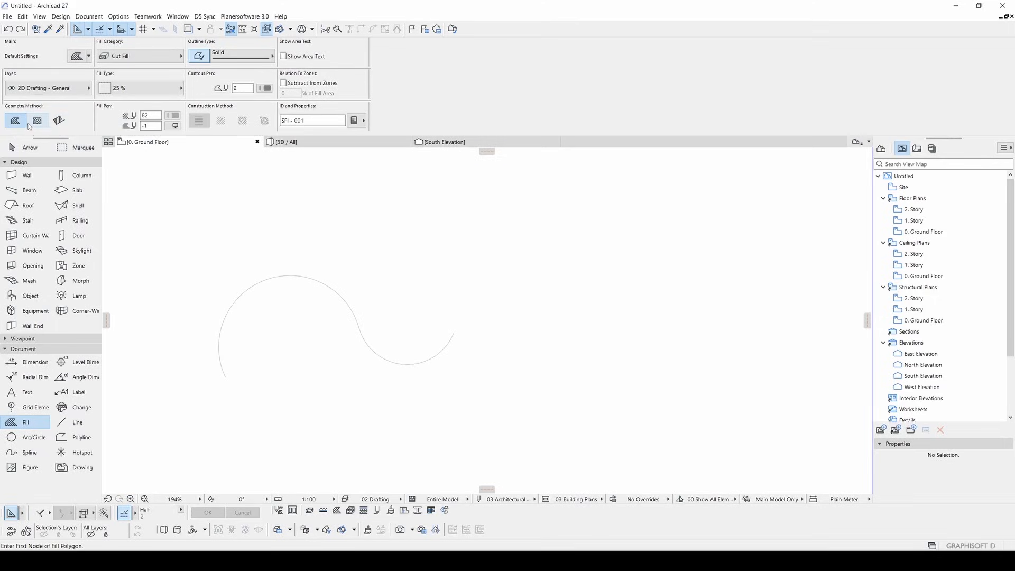
pyautogui.click(673, 258)
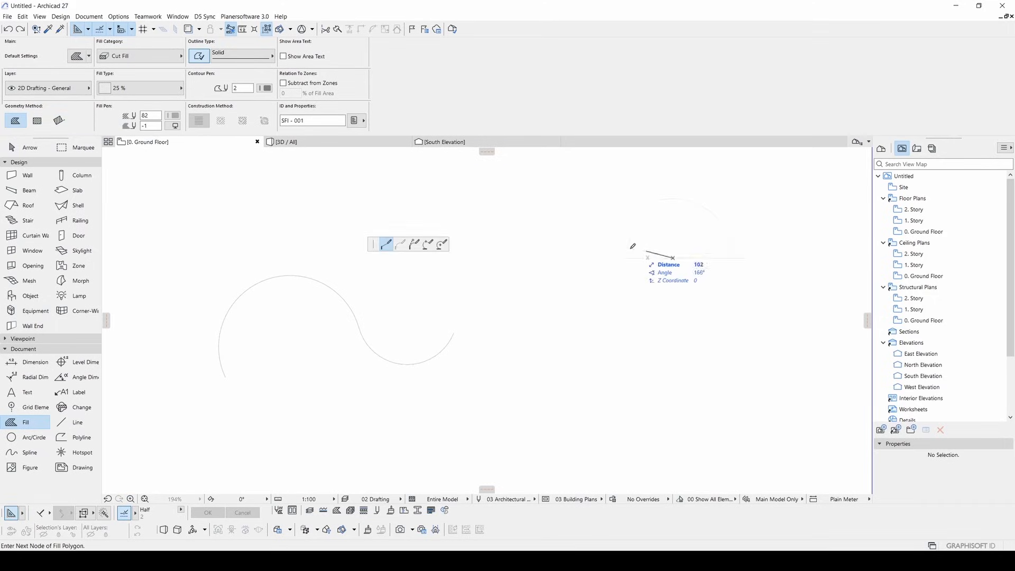
pyautogui.click(612, 247)
pyautogui.click(612, 326)
pyautogui.click(579, 352)
pyautogui.click(600, 408)
pyautogui.click(716, 418)
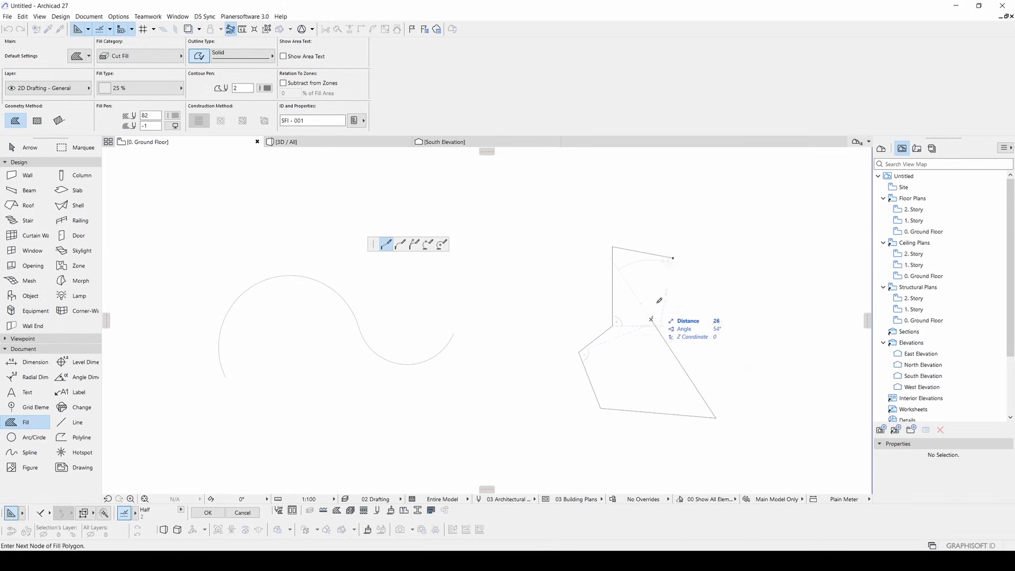
pyautogui.click(673, 258)
# - Draw an axis-aligned rectangular fill in the empty space between the polygon fill and the East Elevation line
pyautogui.moveTo(682, 278); pyautogui.dragTo(404, 283, button='middle')
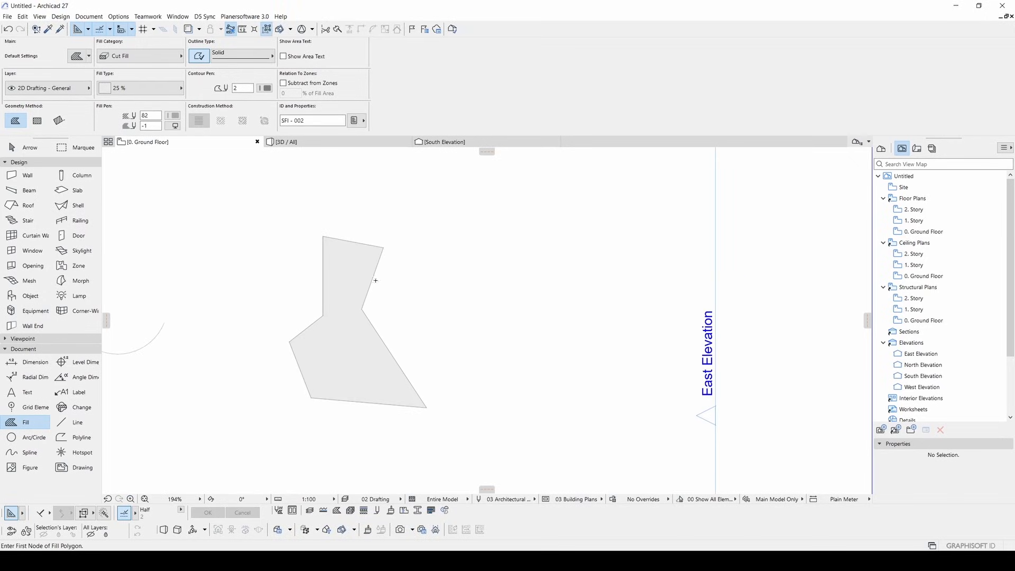
pyautogui.click(37, 121)
pyautogui.moveTo(329, 379); pyautogui.dragTo(476, 247, button='middle')
pyautogui.scroll(-2, 476, 247)
pyautogui.click(543, 244)
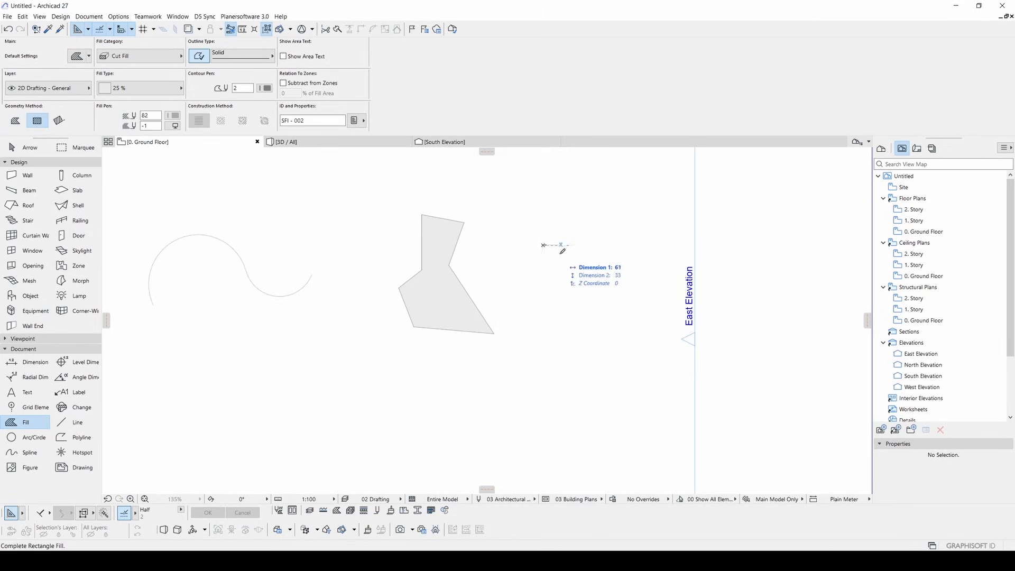
pyautogui.click(638, 306)
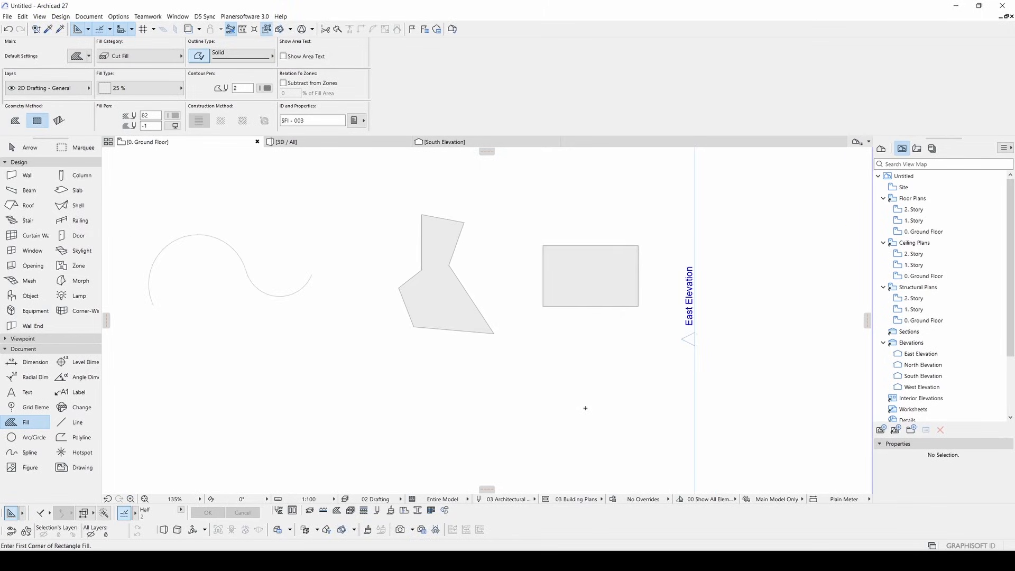
# - Draw a tilted fill below the polygon and rectangle fills using the rotated rectangle geometry method
pyautogui.click(59, 120)
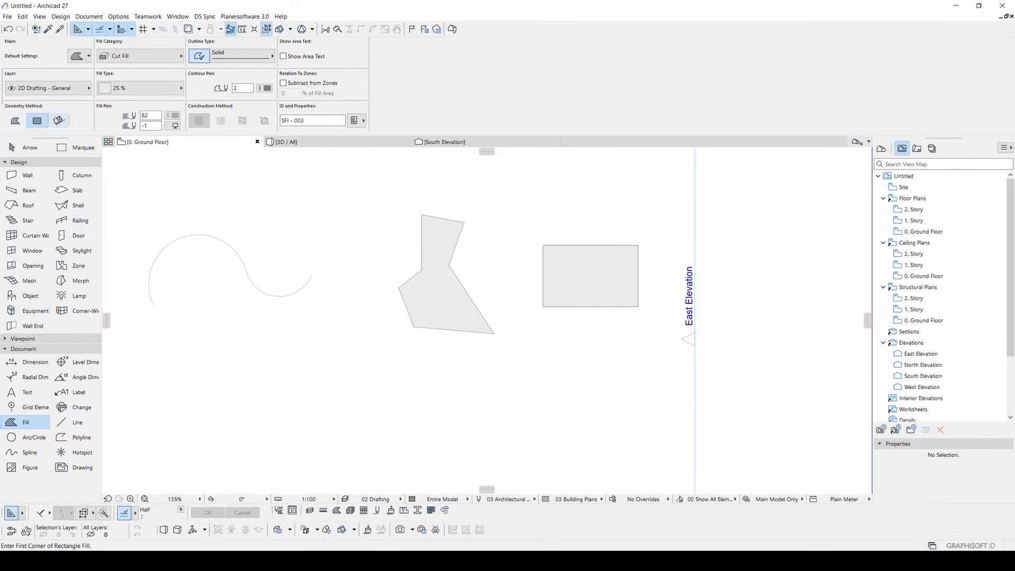
pyautogui.click(474, 401)
pyautogui.click(561, 375)
pyautogui.click(575, 423)
# - Switch the fill geometry method back to the plain rectangle and bring the empty area below the S-shaped arcs into view
pyautogui.moveTo(471, 368)
pyautogui.mouseDown(button='middle')
pyautogui.moveTo(475, 359)
pyautogui.moveTo(593, 348)
pyautogui.moveTo(567, 321)
pyautogui.mouseUp(button='middle')
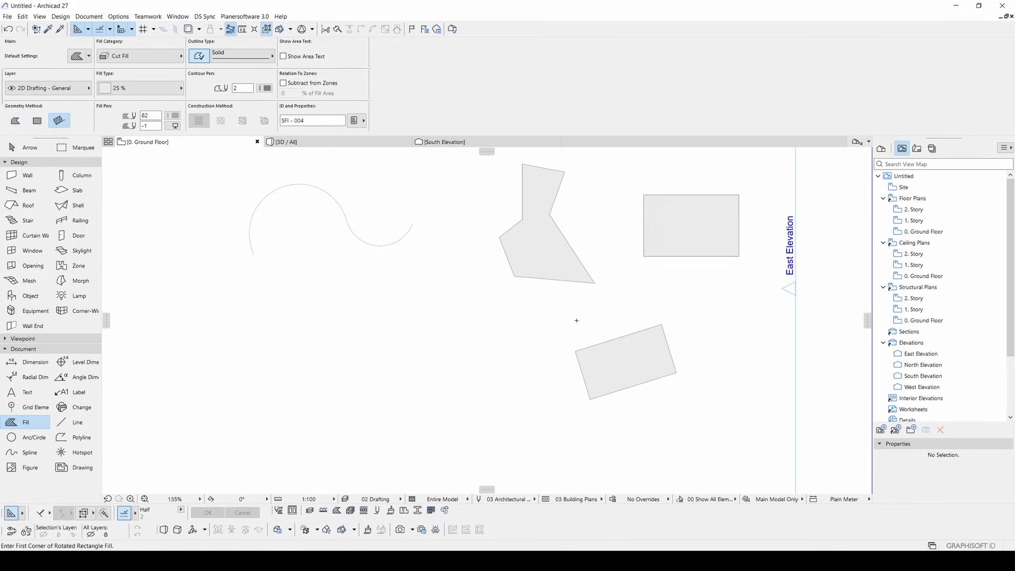
pyautogui.click(37, 120)
pyautogui.moveTo(281, 358); pyautogui.dragTo(403, 342, button='middle')
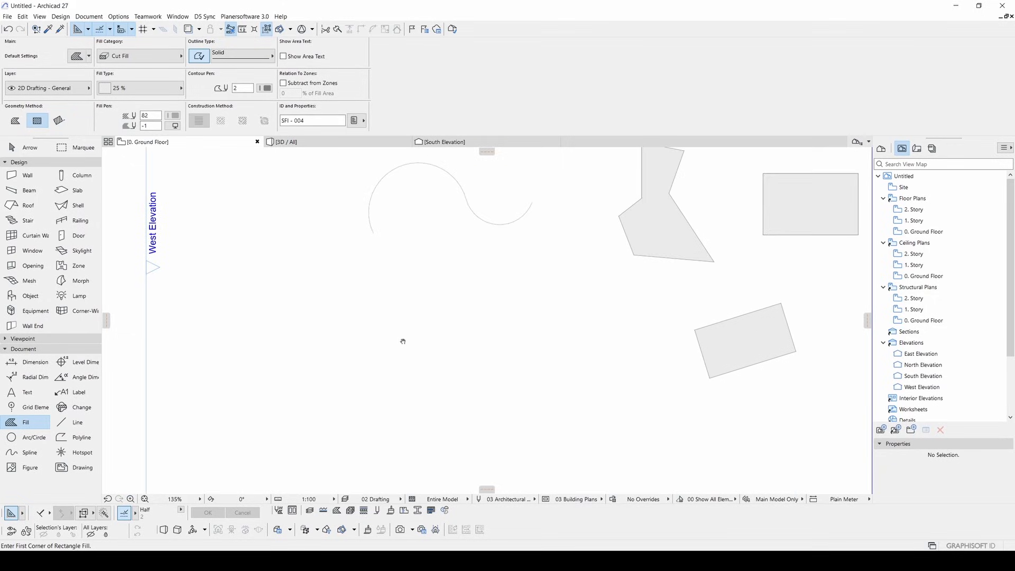
pyautogui.click(388, 305)
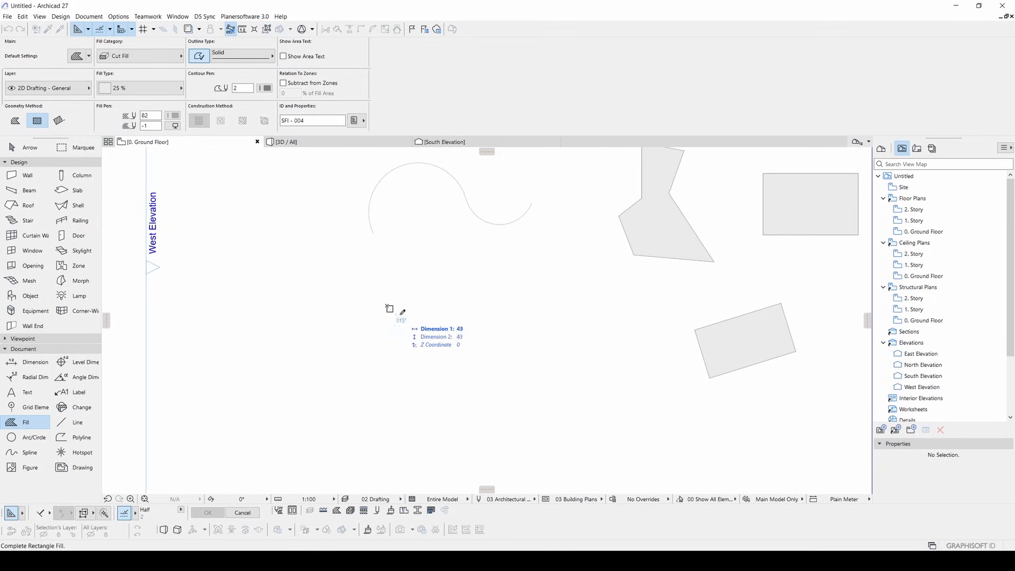
pyautogui.press('Tab')
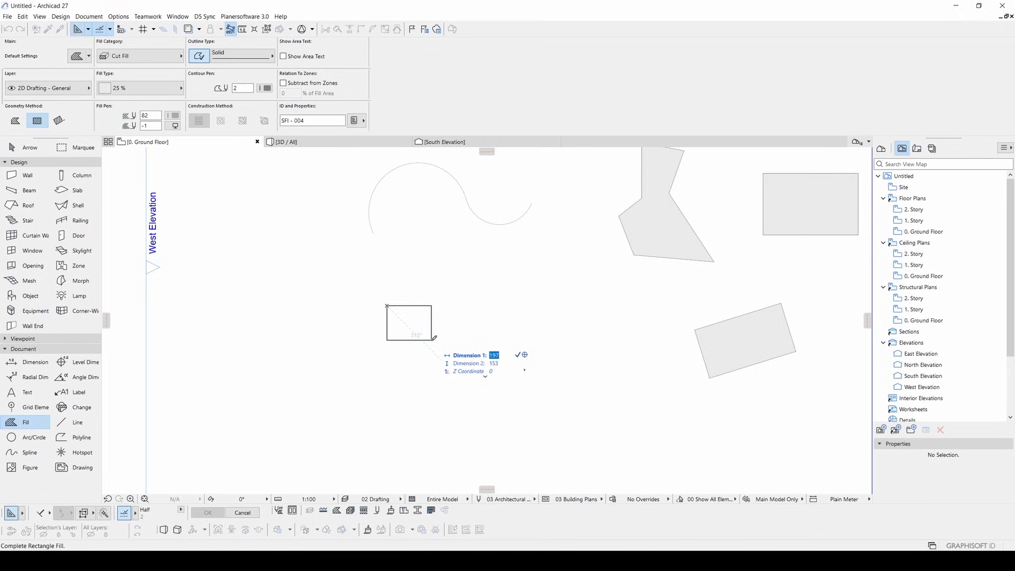
pyautogui.press('Escape')
pyautogui.press('Escape')
# - Draw a rectangular fill 500 cm wide and 750 cm high below the S-shaped arcs, and leave the Fill tool
pyautogui.click(397, 302)
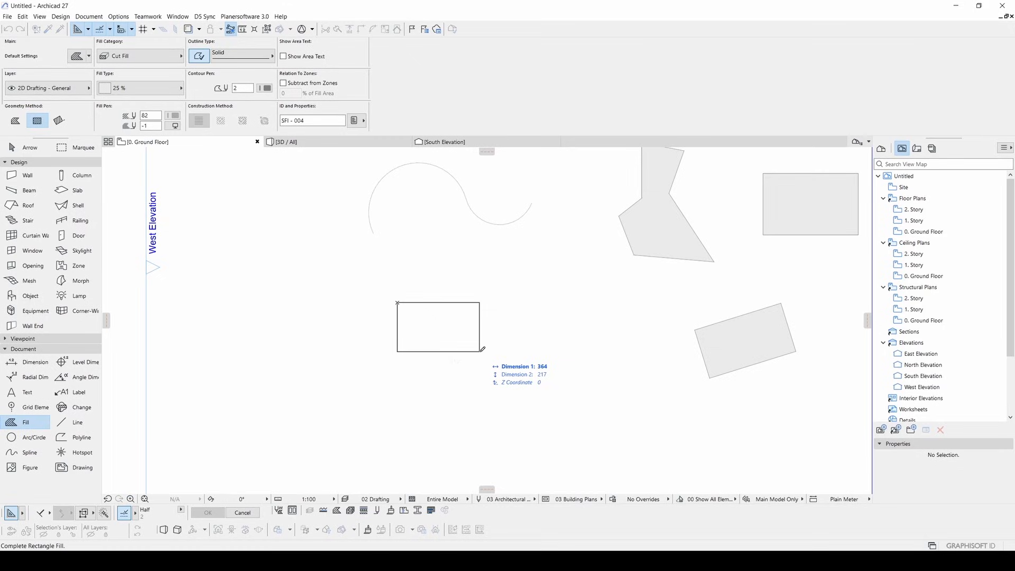
pyautogui.press('Tab')
pyautogui.write('500')
pyautogui.press('Tab')
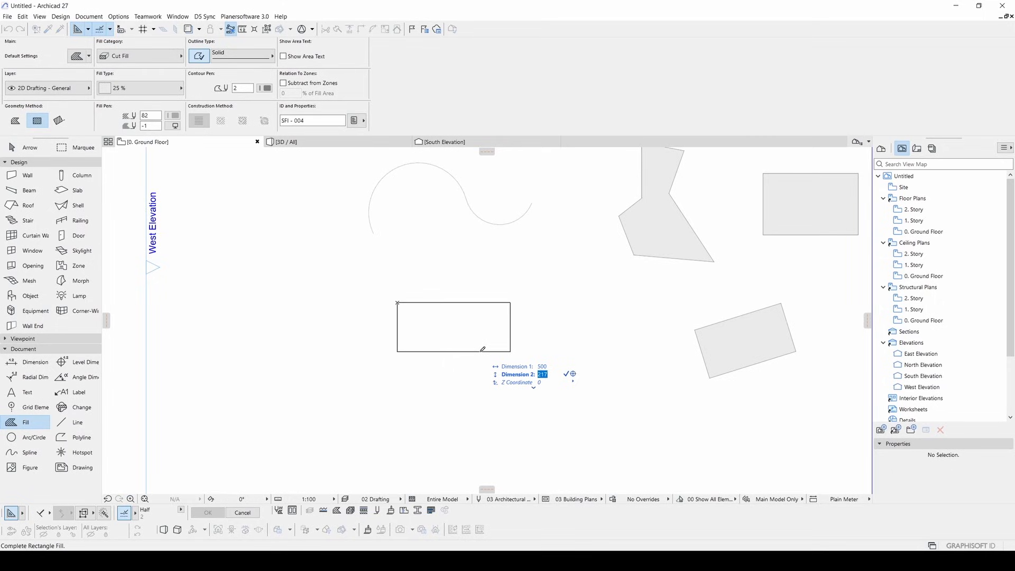
pyautogui.write('7')
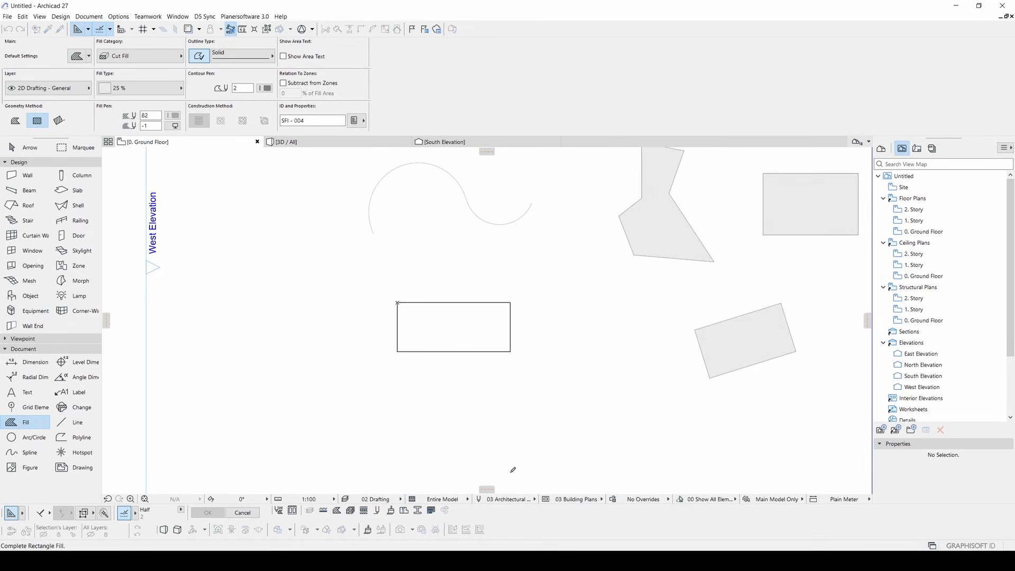
pyautogui.press('Return')
pyautogui.scroll(-3, 521, 328)
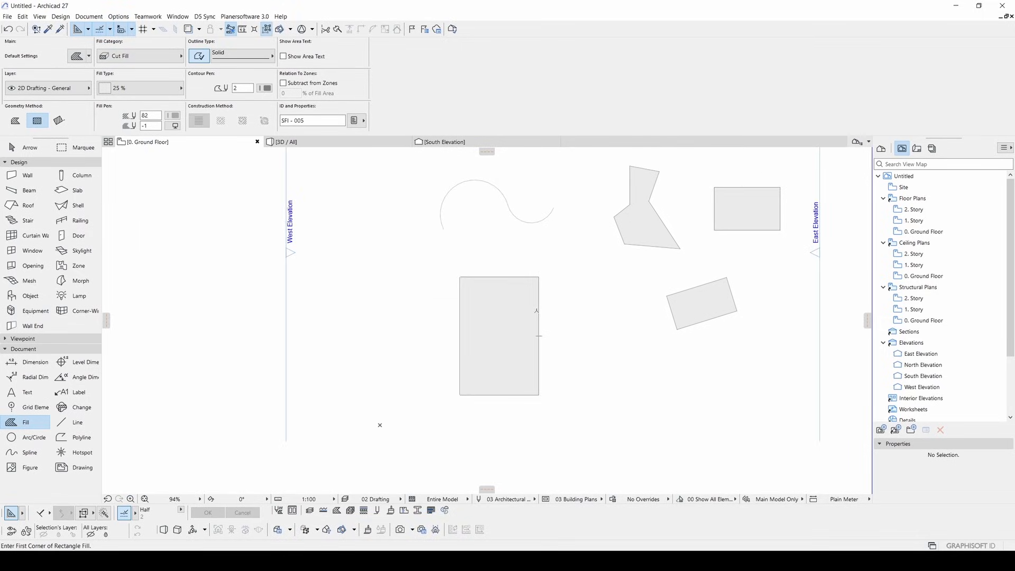
pyautogui.press('Escape')
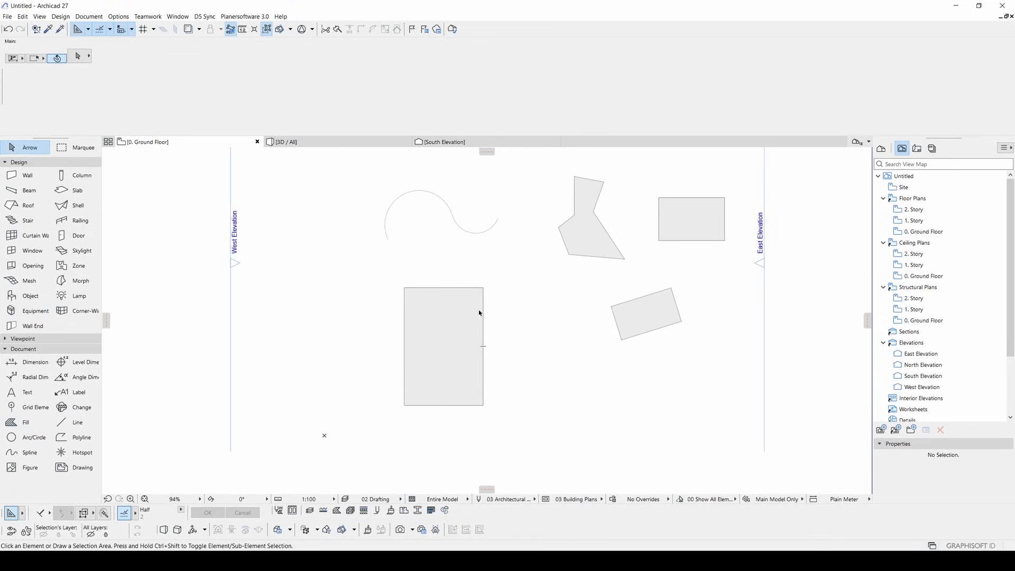
# - Change the fill type of the large rectangle below the S-shaped arcs to Gravel
pyautogui.click(484, 319)
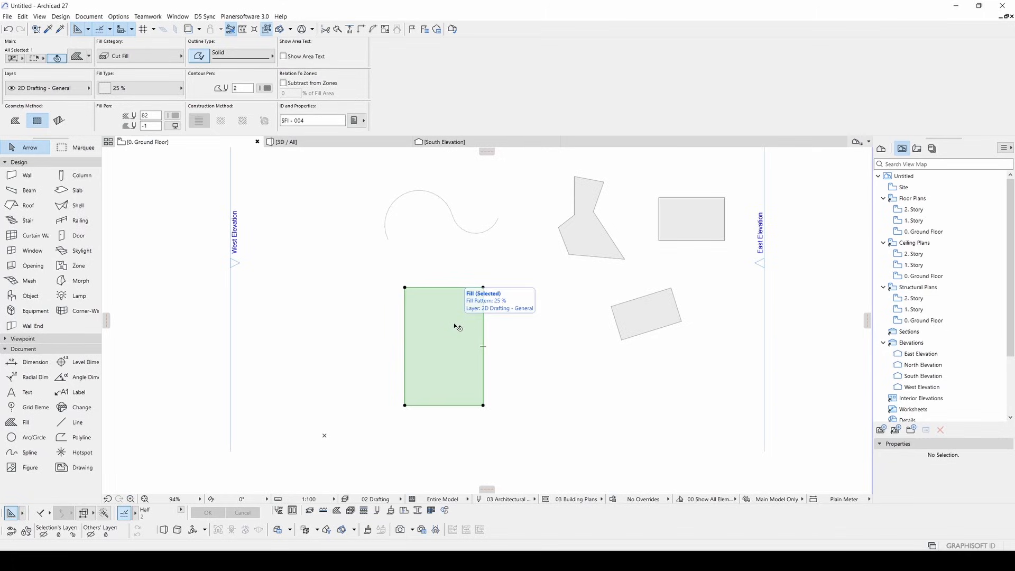
pyautogui.click(141, 96)
pyautogui.moveTo(359, 72); pyautogui.dragTo(393, 84)
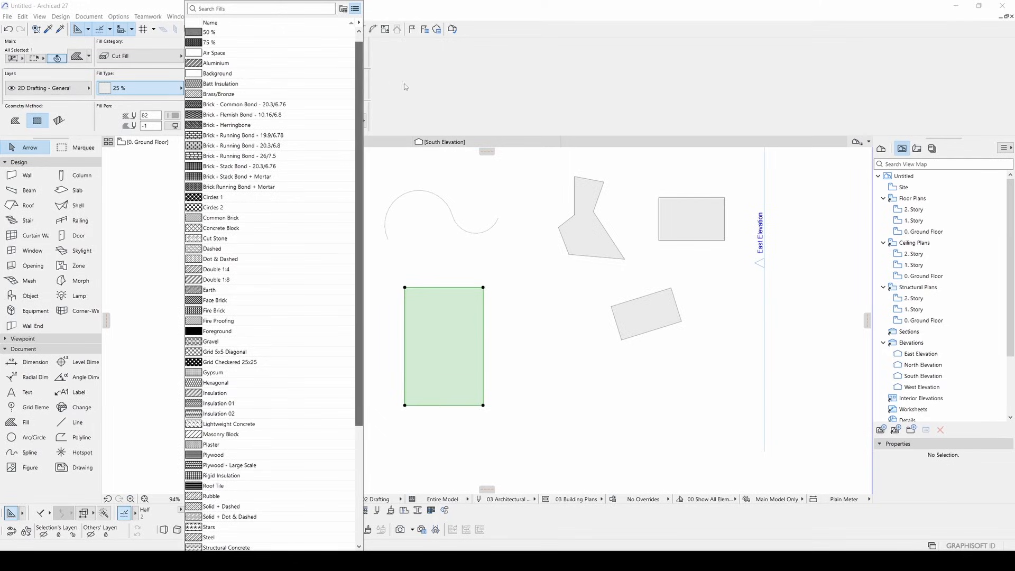
pyautogui.moveTo(238, 295)
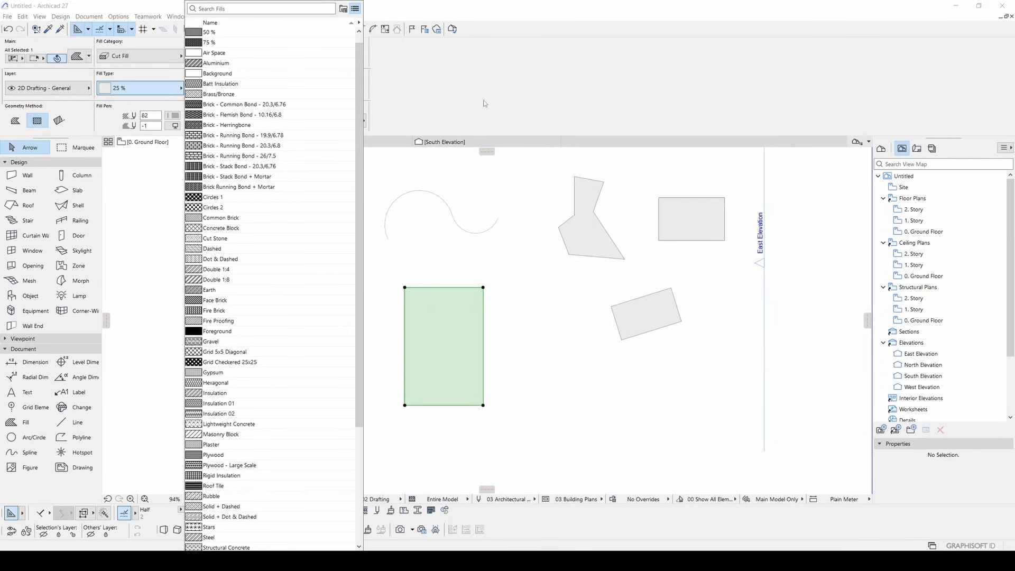
pyautogui.click(237, 341)
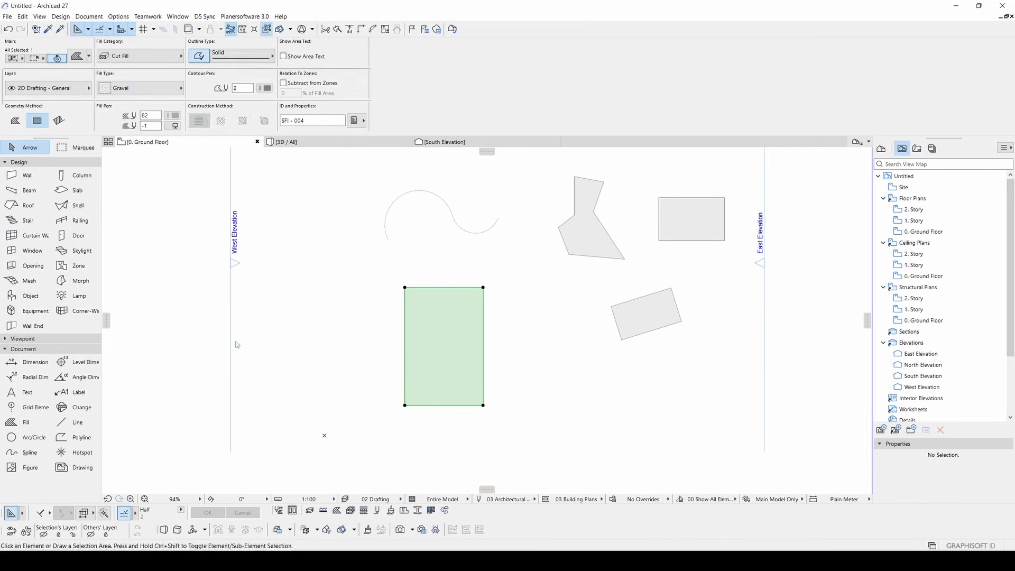
pyautogui.scroll(5, 437, 333)
pyautogui.scroll(-2, 437, 333)
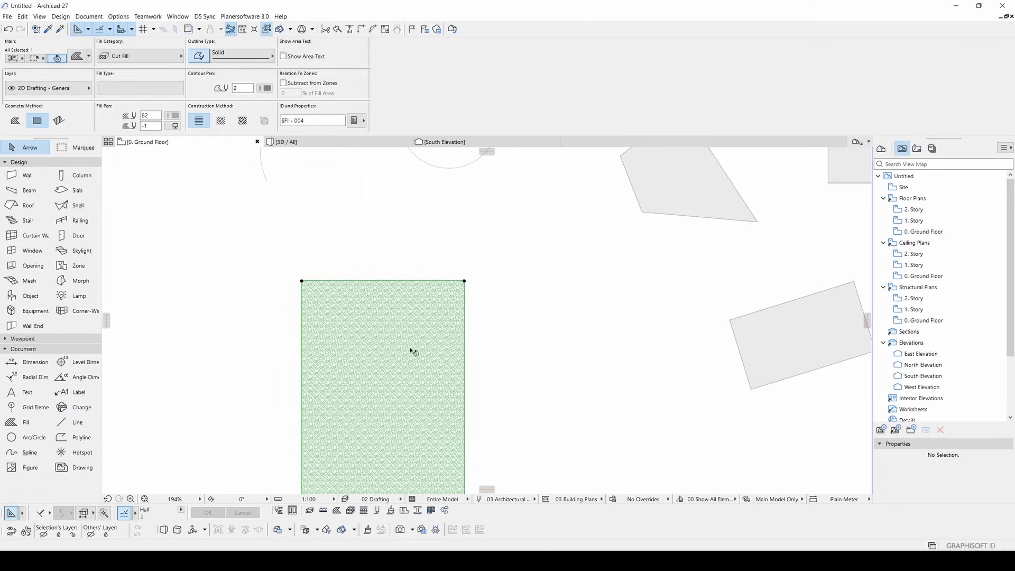
# - Try the gravel rectangle without its outline, then turn the outline back on
pyautogui.click(199, 56)
pyautogui.click(537, 304)
pyautogui.click(426, 356)
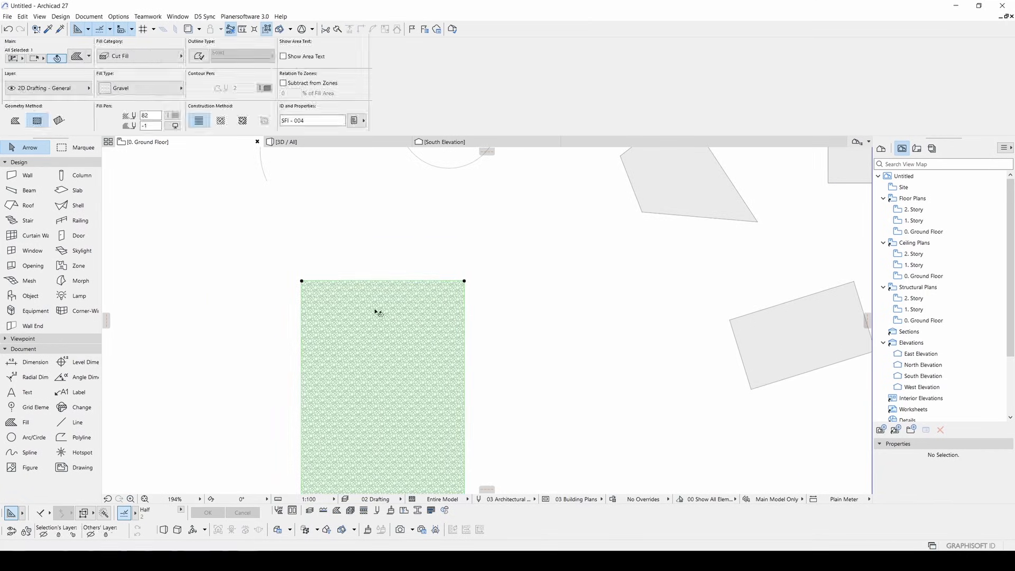
pyautogui.click(198, 56)
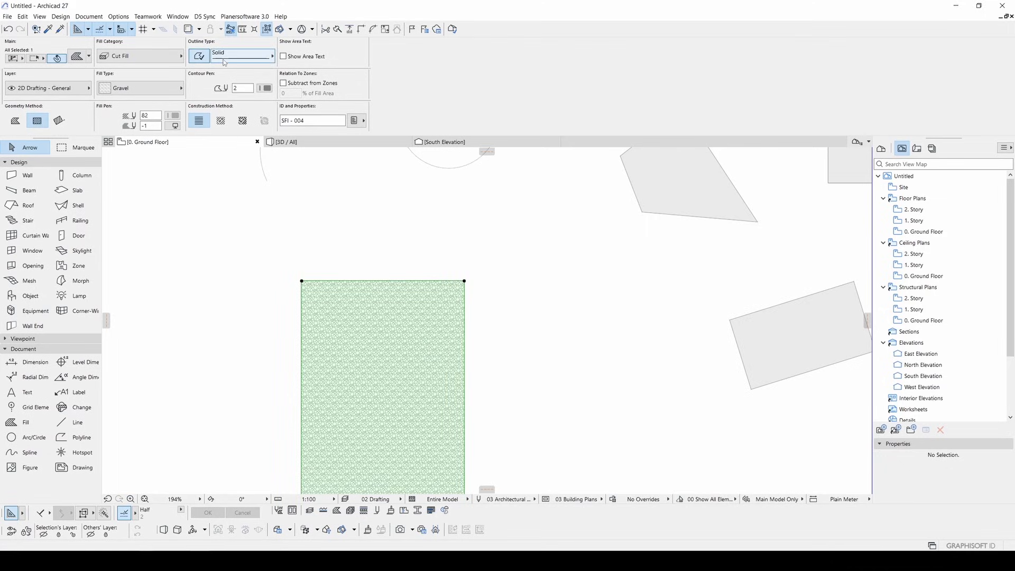
# - Set the outline type of the gravel rectangle to Dashed and clear the selection
pyautogui.click(242, 56)
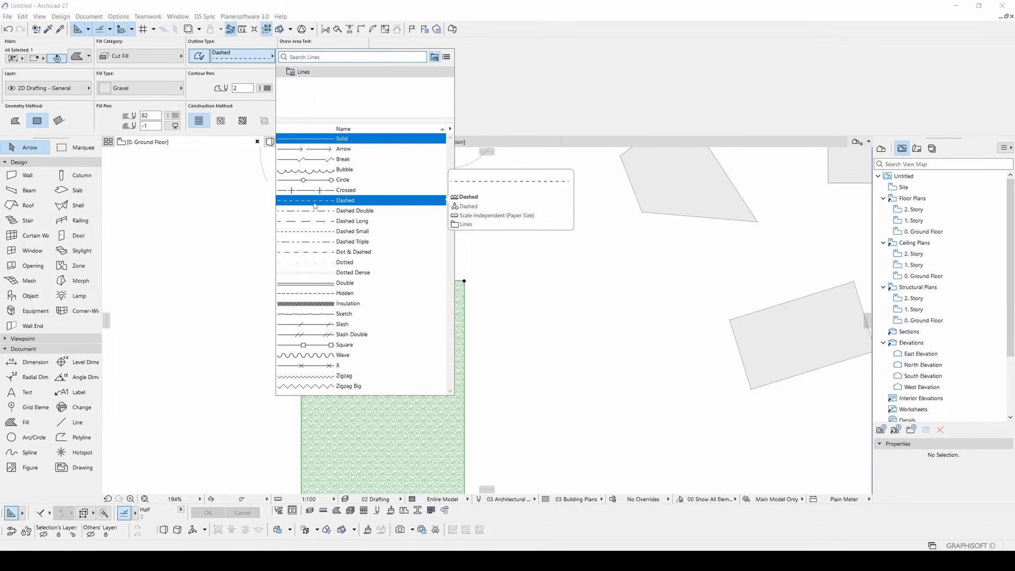
pyautogui.click(317, 200)
pyautogui.click(539, 301)
# - Turn on the area text for the gravel rectangle, clear the selection and examine the label inside it
pyautogui.click(421, 308)
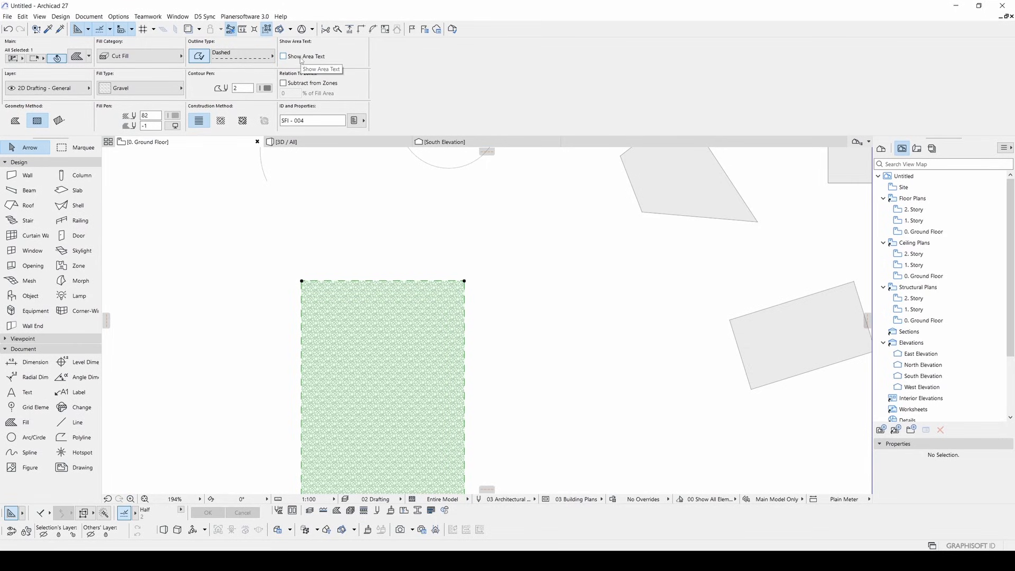
pyautogui.click(284, 58)
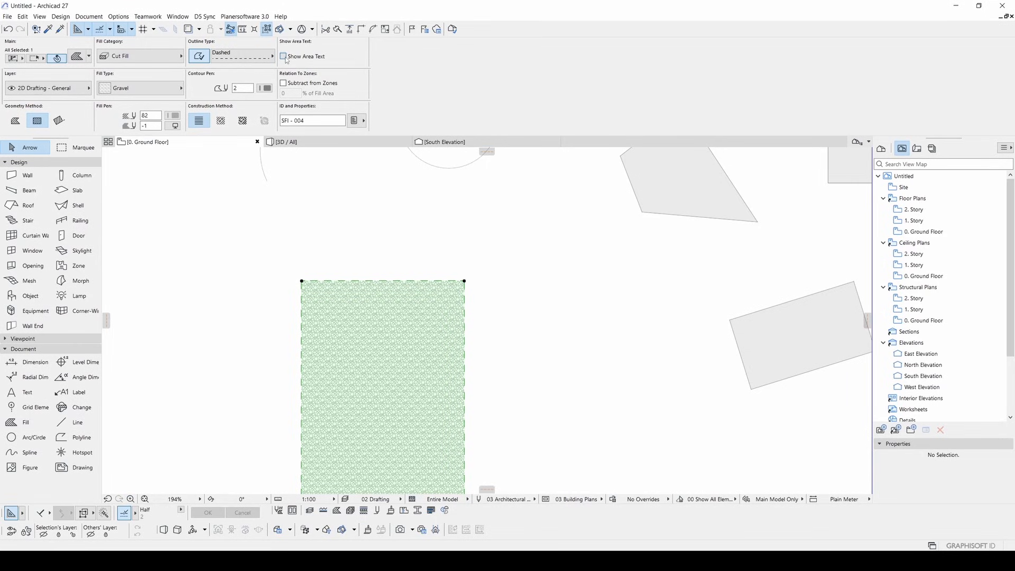
pyautogui.click(573, 384)
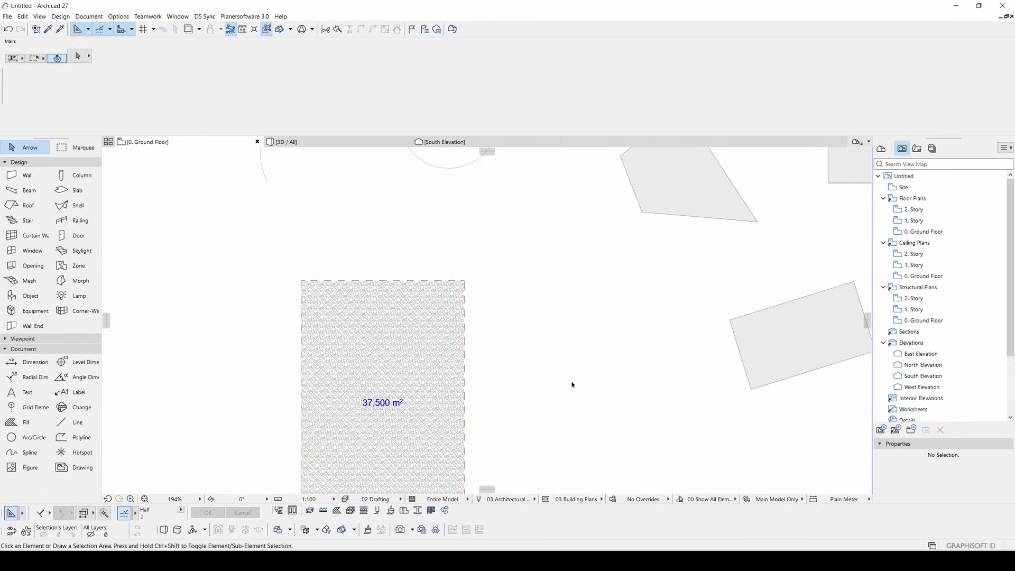
pyautogui.moveTo(473, 359); pyautogui.dragTo(493, 258, button='middle')
pyautogui.scroll(1, 419, 275)
pyautogui.moveTo(420, 275); pyautogui.dragTo(433, 302, button='middle')
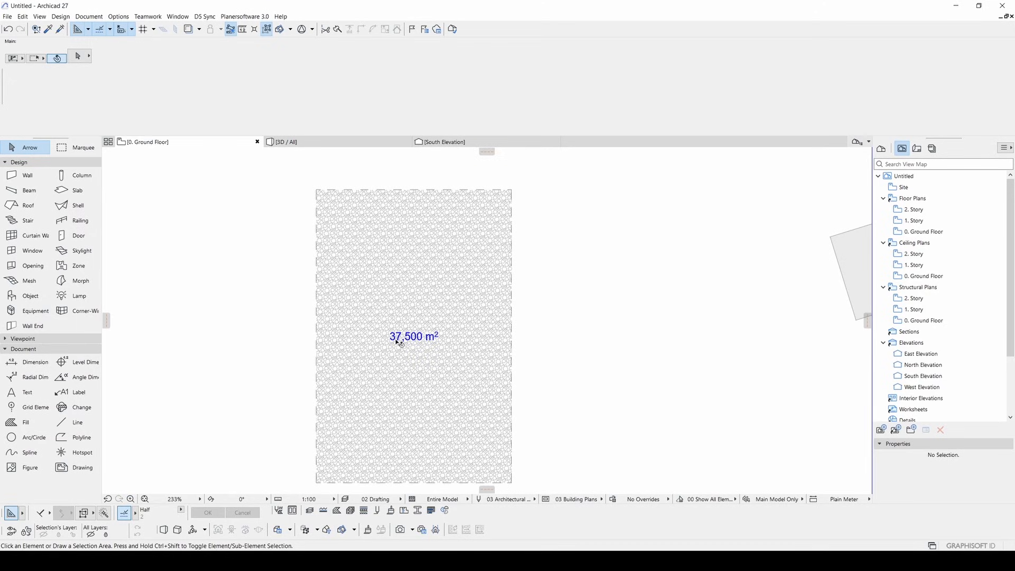
# - Set the project's working area unit to square meter with 1 decimal
pyautogui.click(116, 18)
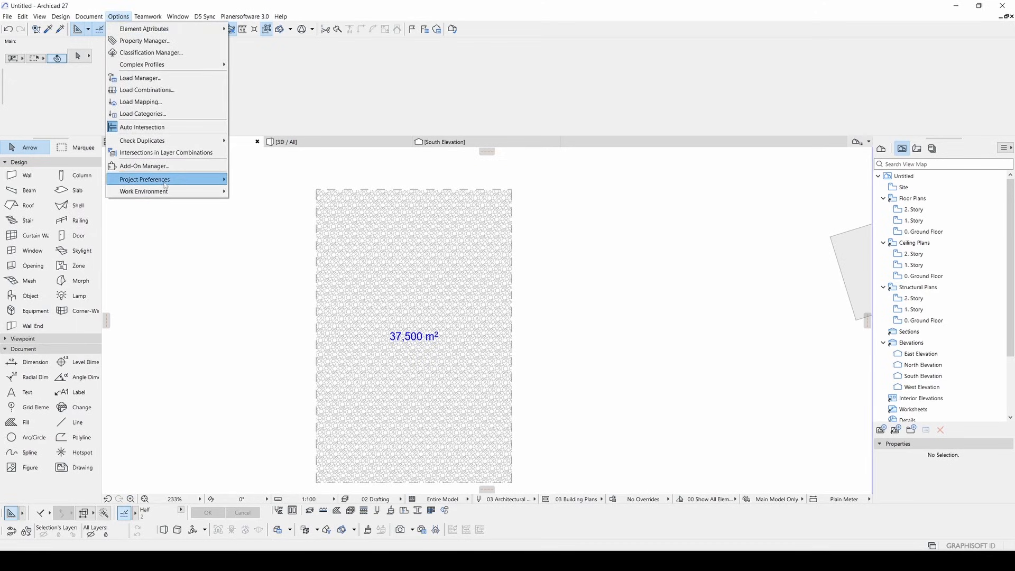
pyautogui.moveTo(163, 179)
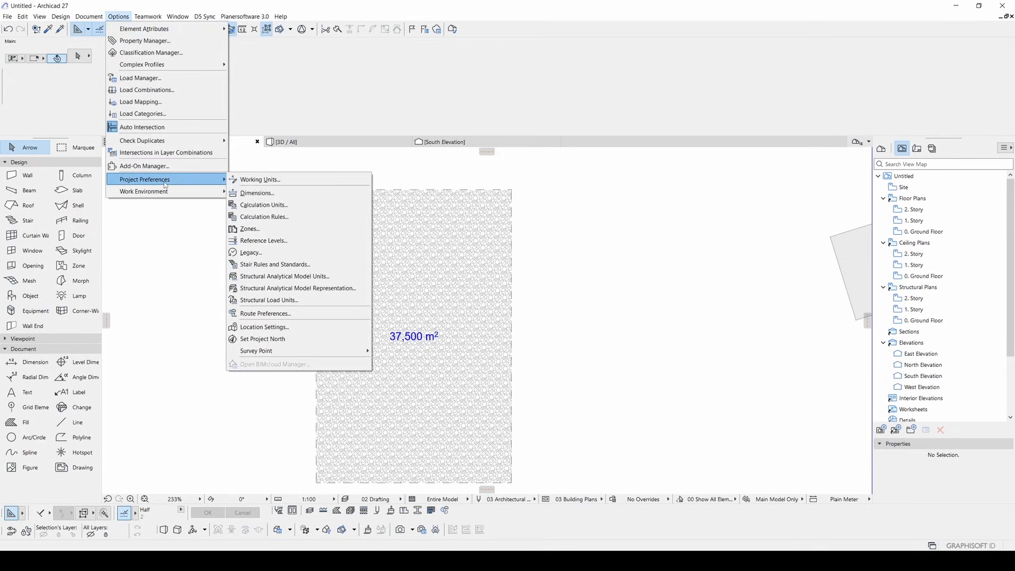
pyautogui.click(264, 180)
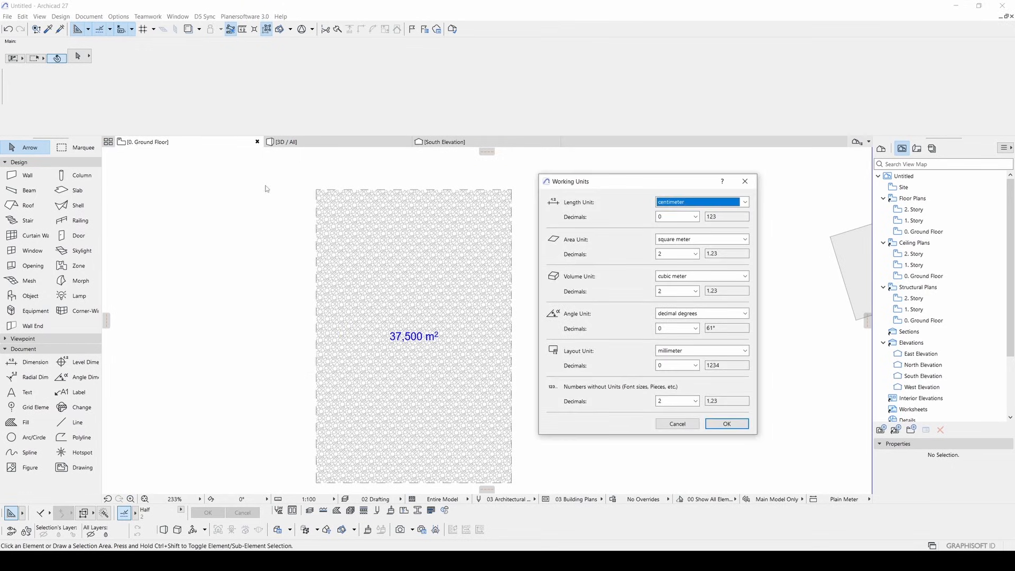
pyautogui.click(687, 239)
pyautogui.click(675, 248)
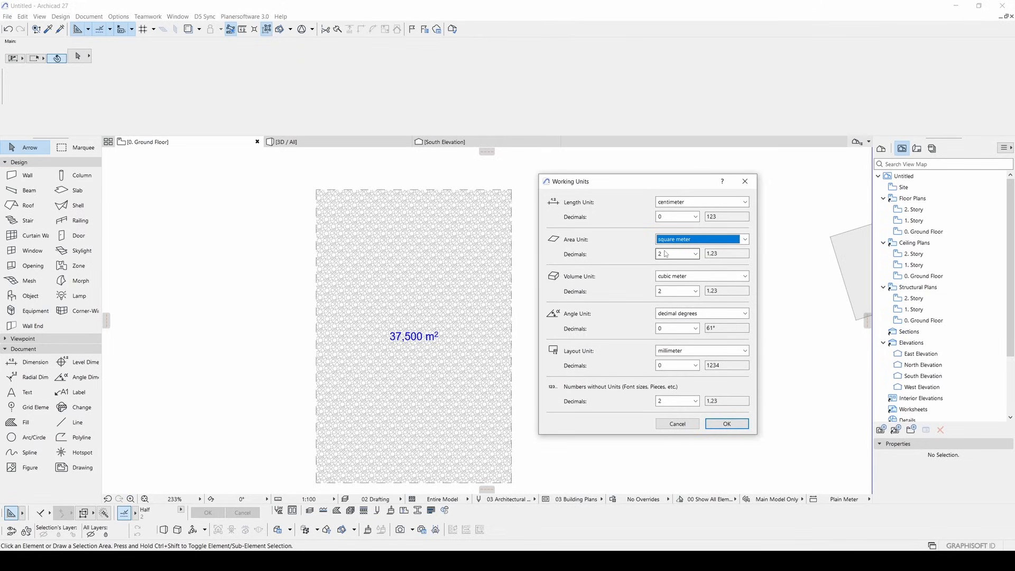
pyautogui.click(665, 253)
pyautogui.click(671, 264)
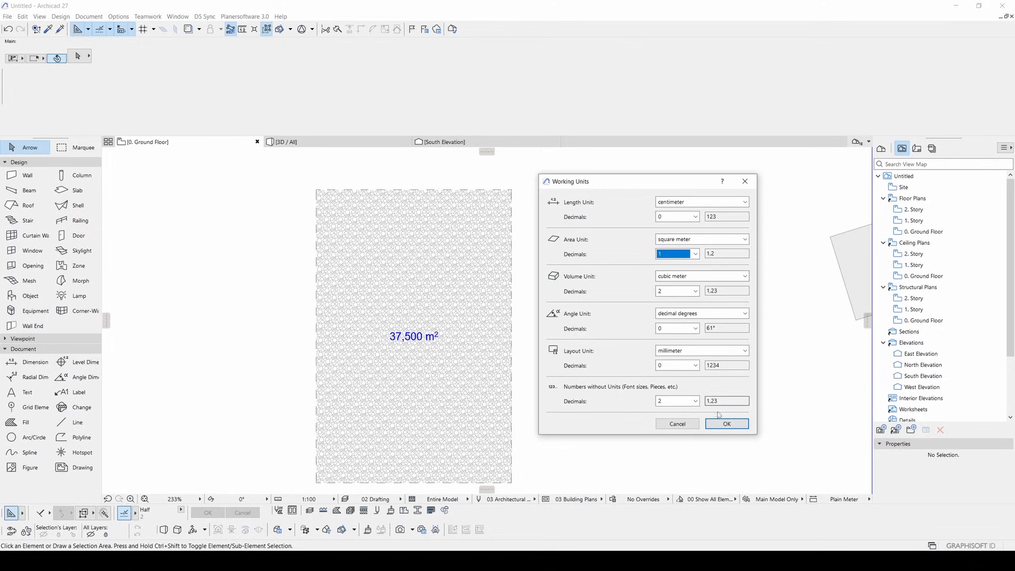
pyautogui.click(726, 424)
# - Measure the gravel rectangle's sides and area from corner to corner, stepping through the measured values, and end the measurement
pyautogui.scroll(-1, 484, 297)
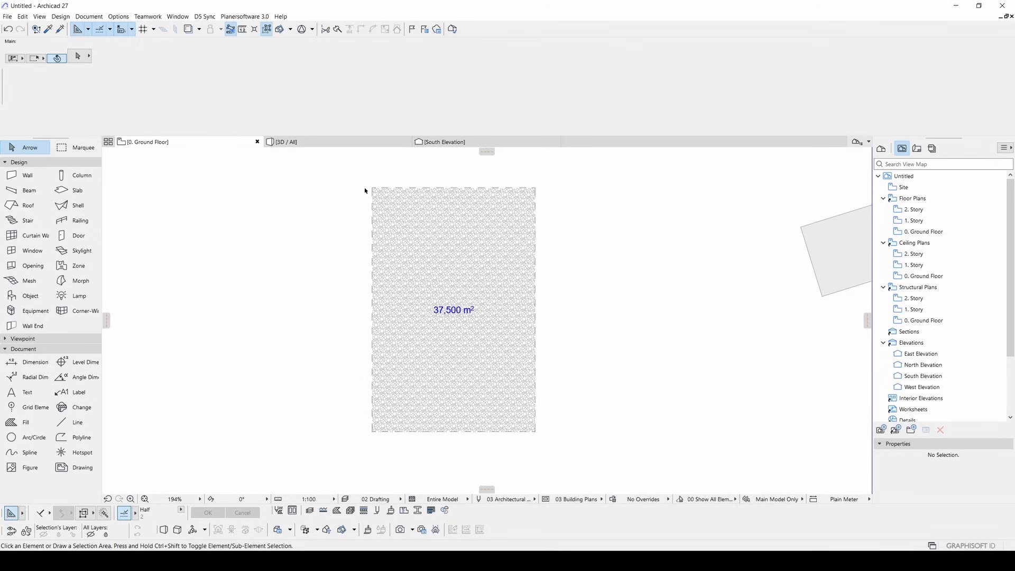
pyautogui.press('m')
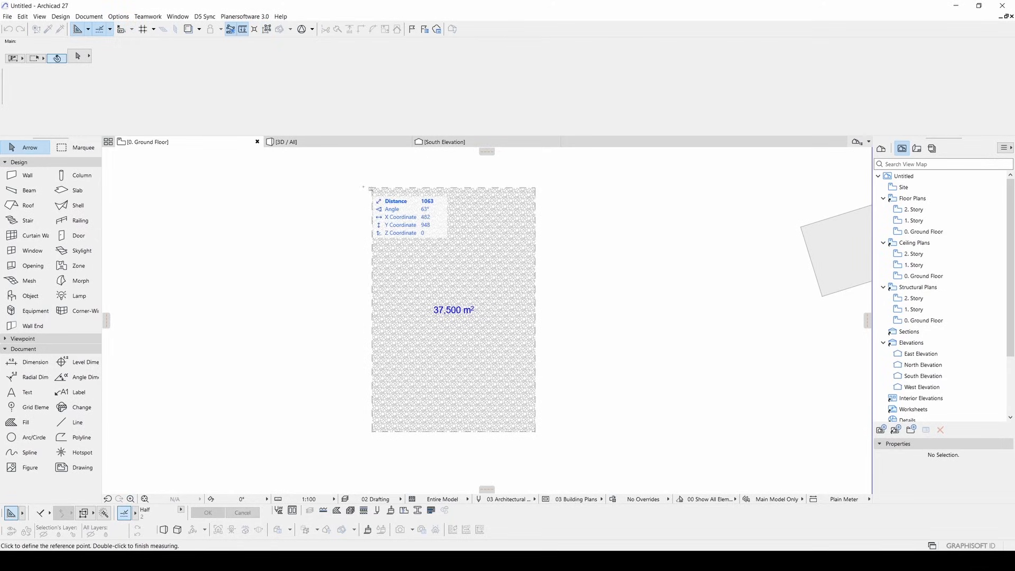
pyautogui.click(372, 188)
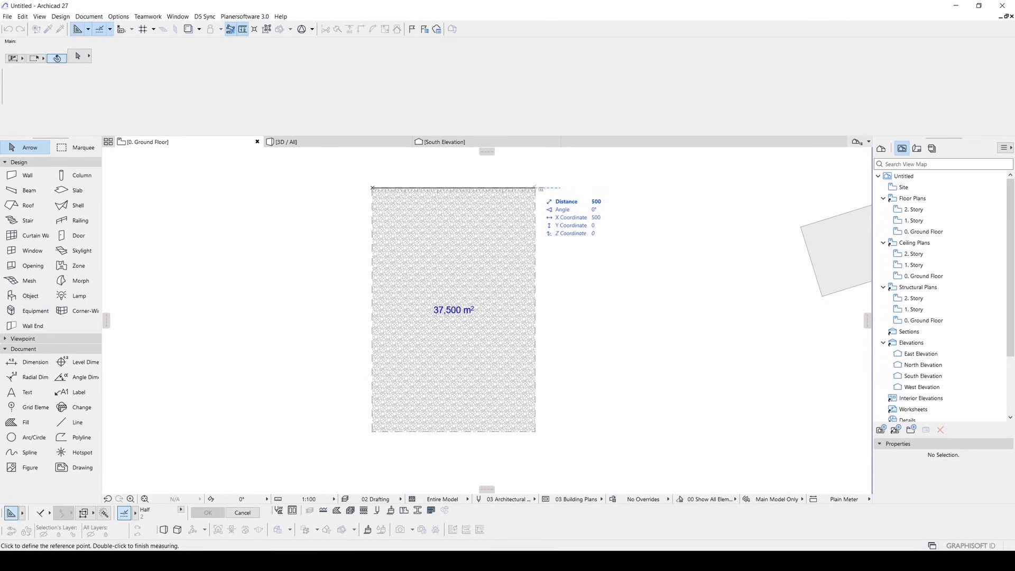
pyautogui.click(534, 188)
pyautogui.click(535, 432)
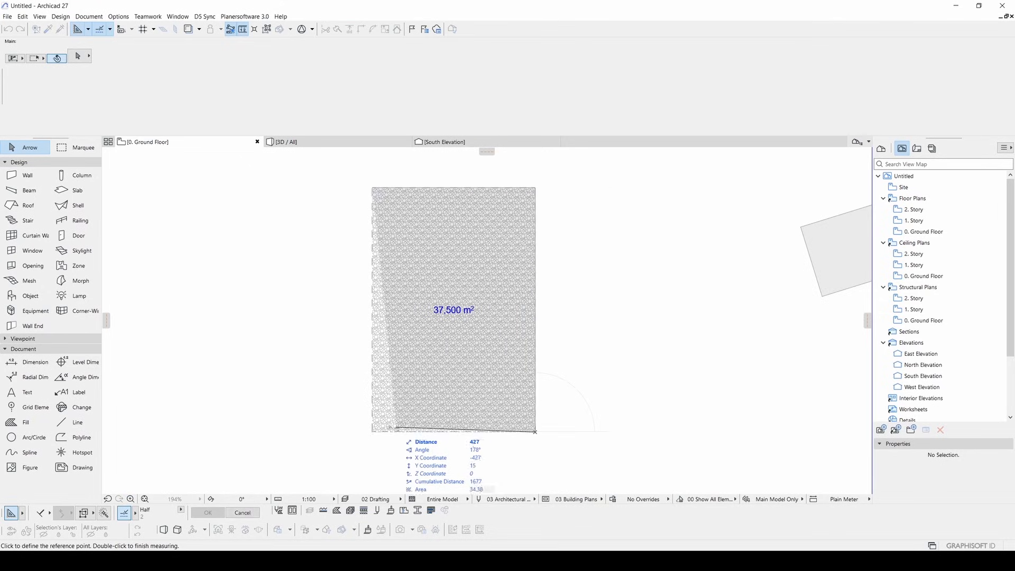
pyautogui.moveTo(376, 430); pyautogui.dragTo(379, 364, button='middle')
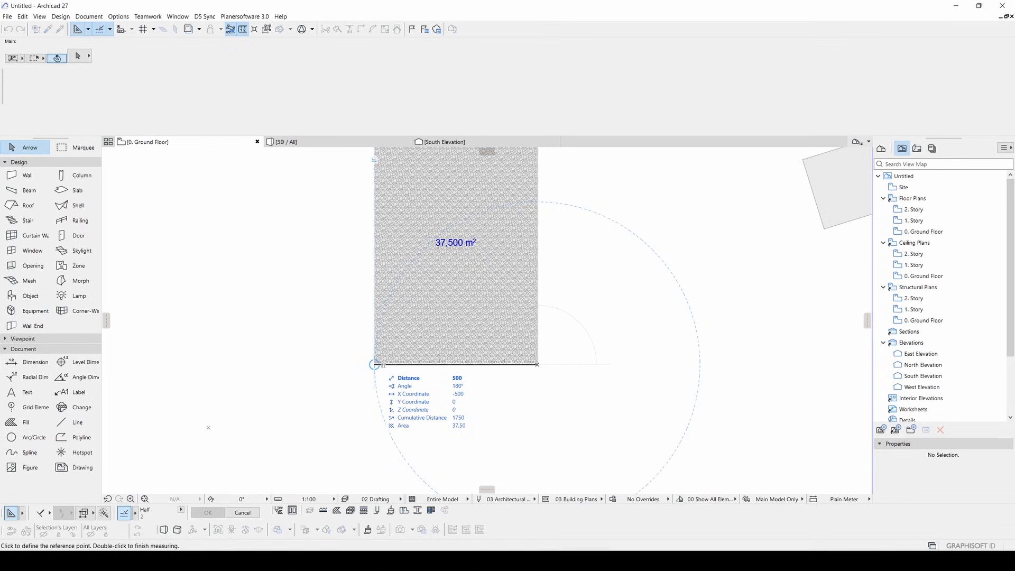
pyautogui.press('Tab')
pyautogui.press('Tab')
pyautogui.press('Tab')
pyautogui.press('Tab')
pyautogui.press('Tab')
pyautogui.press('Tab')
pyautogui.press('Escape')
# - In the project's dimension preferences, set area calculations to 2 decimals, check the gravel rectangle's area label and clear the selection
pyautogui.moveTo(463, 223); pyautogui.dragTo(478, 301, button='middle')
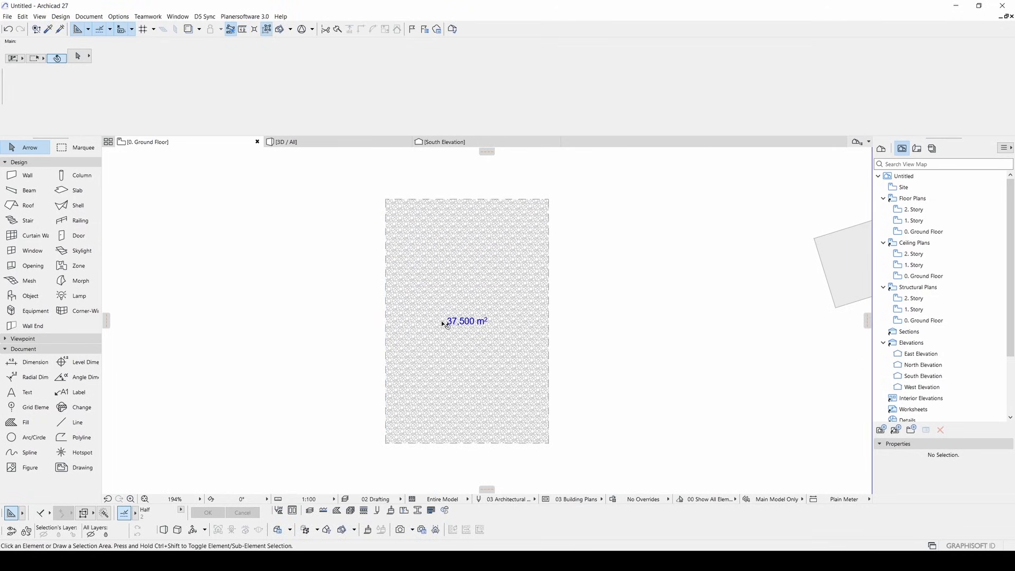
pyautogui.click(443, 287)
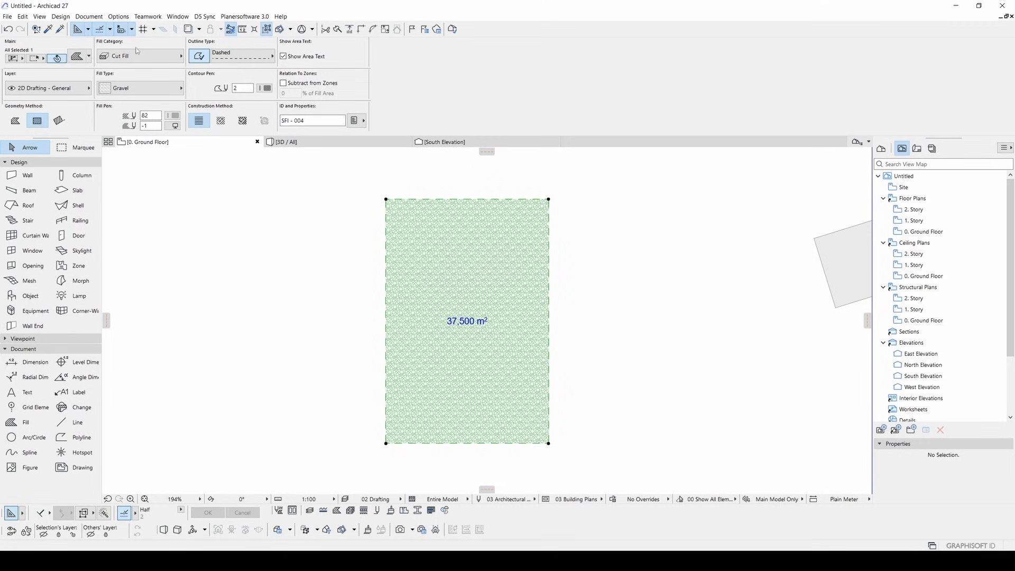
pyautogui.click(119, 17)
pyautogui.moveTo(174, 182)
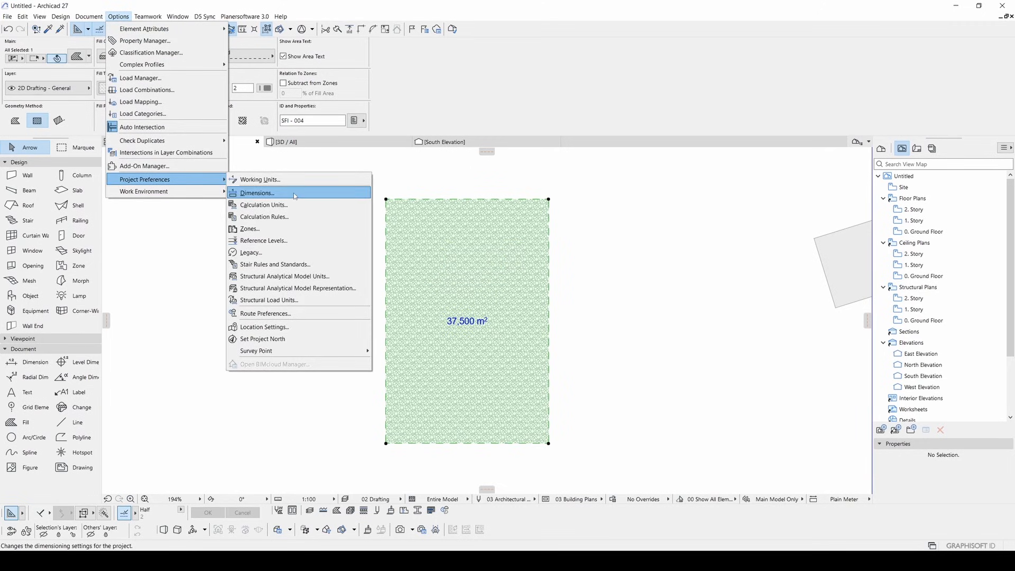
pyautogui.click(277, 196)
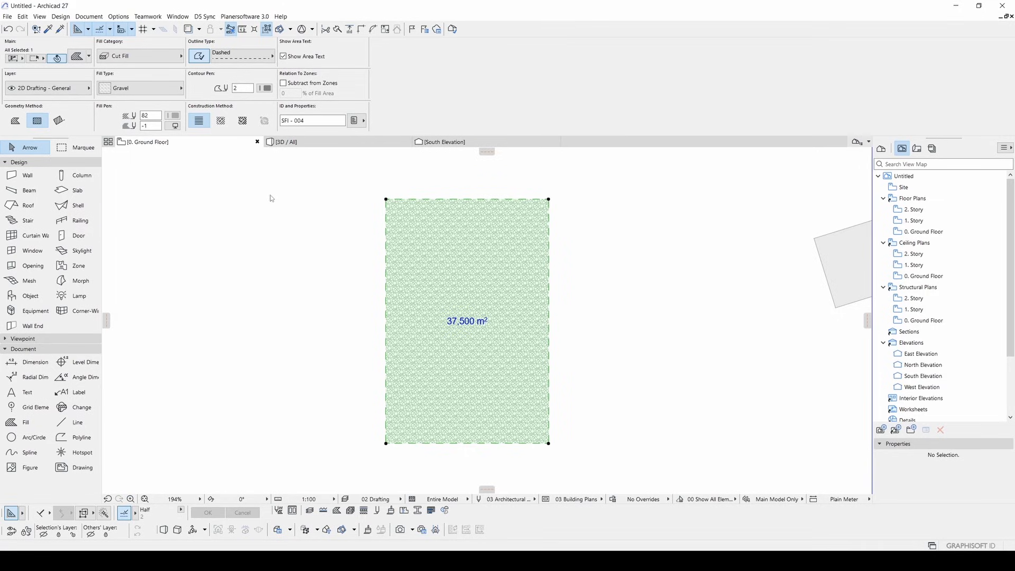
pyautogui.moveTo(485, 169); pyautogui.dragTo(635, 182)
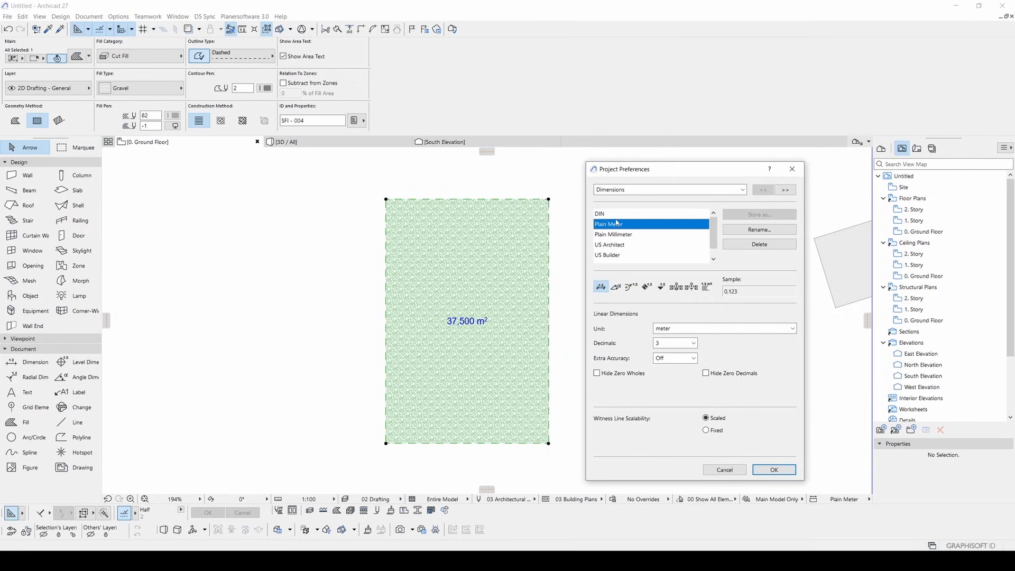
pyautogui.click(708, 288)
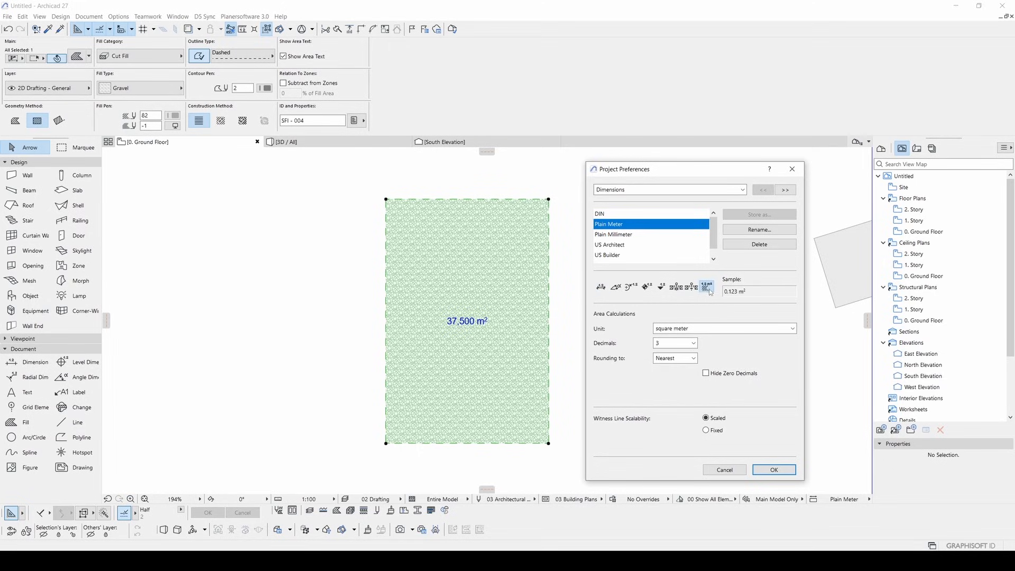
pyautogui.click(661, 344)
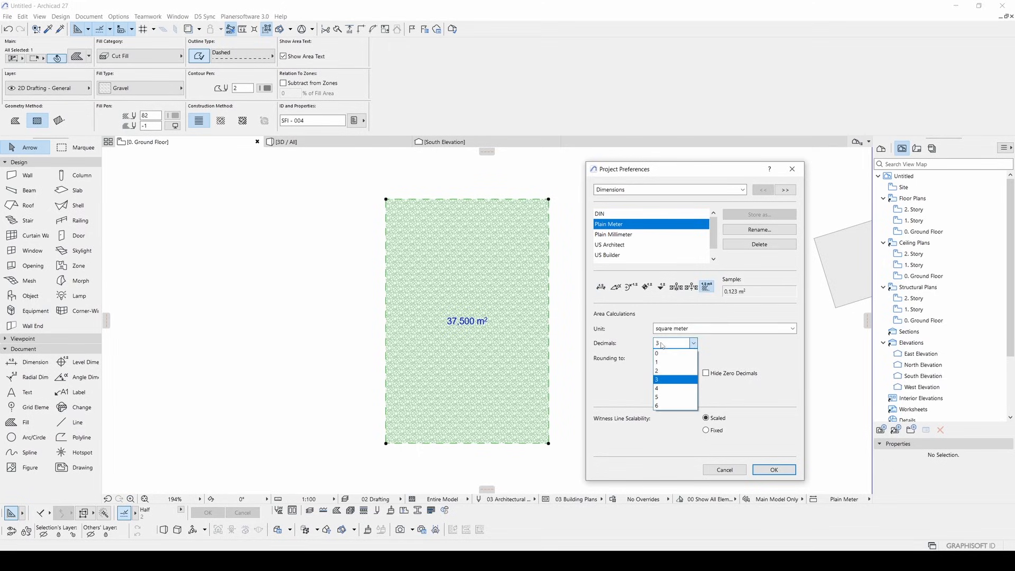
pyautogui.click(674, 373)
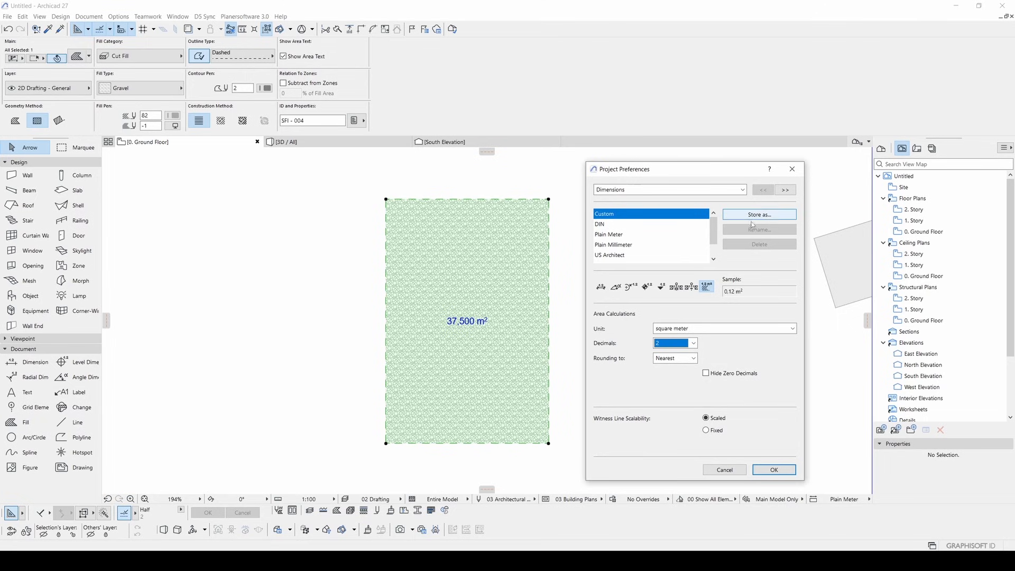
pyautogui.click(773, 471)
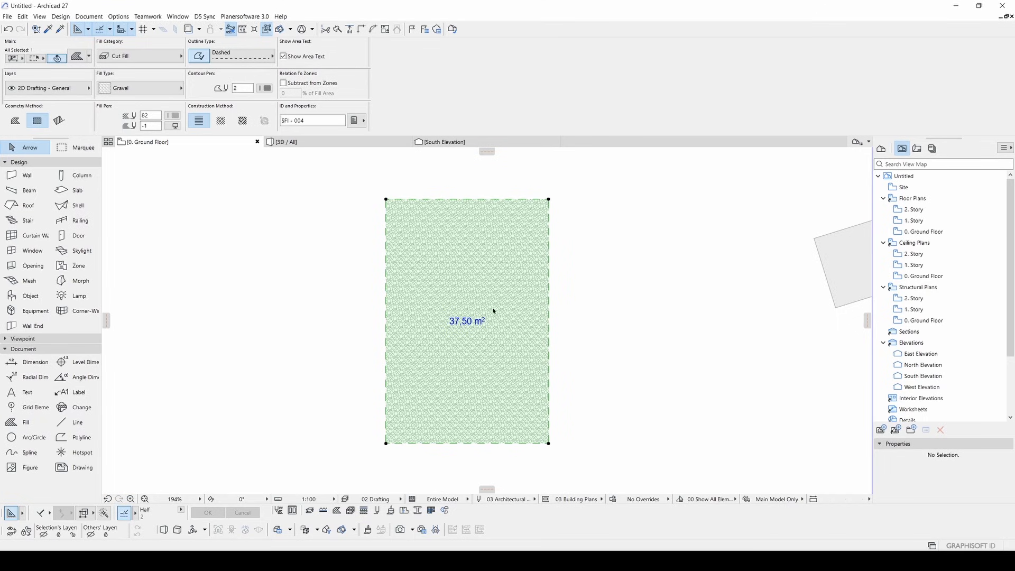
pyautogui.scroll(4, 472, 317)
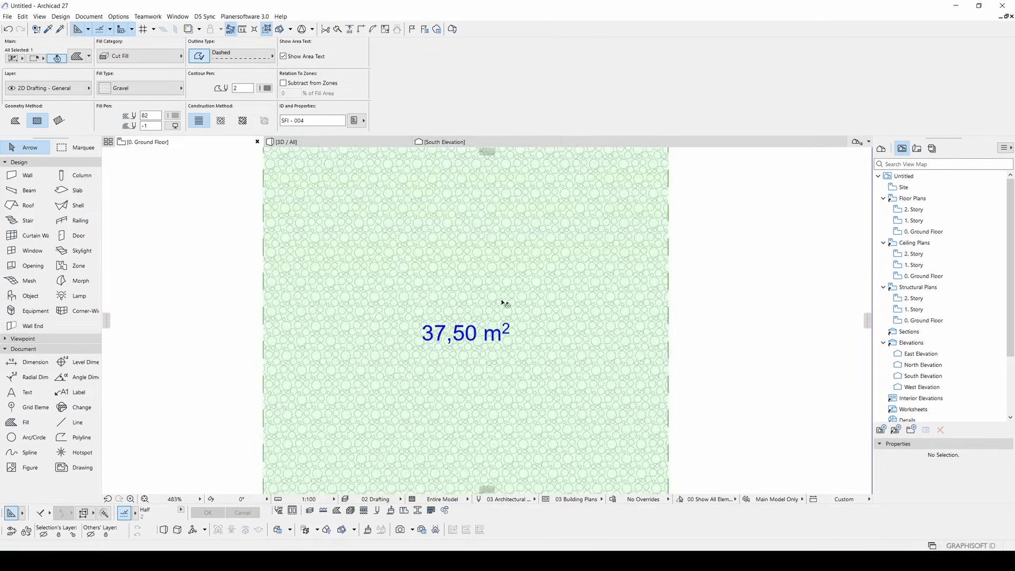
pyautogui.scroll(-3, 503, 302)
pyautogui.click(671, 314)
# - Draw a three-segment line from the gravel rectangle's upper-left corner about 480 cm down, across, and back up to its upper edge
pyautogui.scroll(-3, 571, 304)
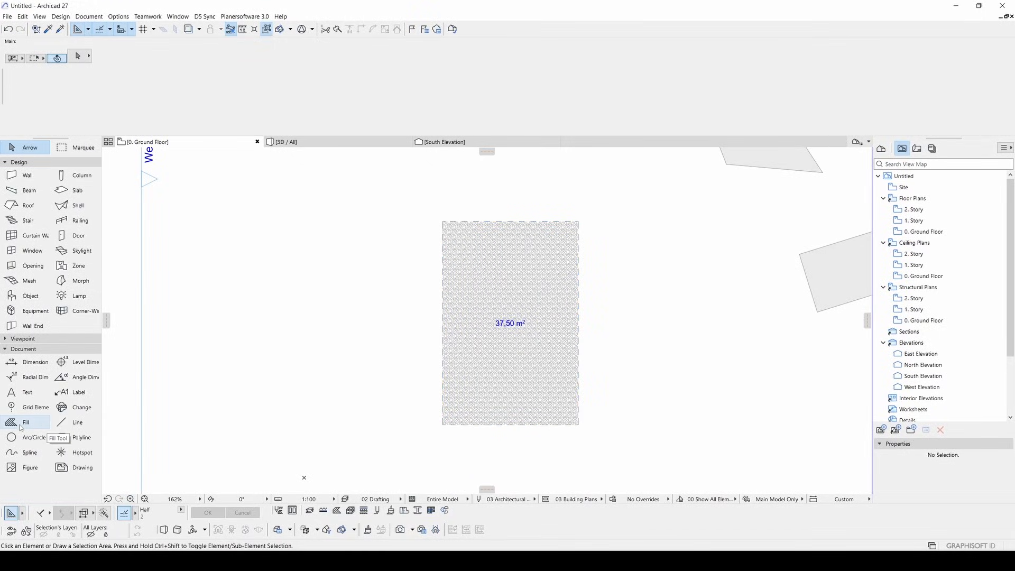
pyautogui.click(75, 424)
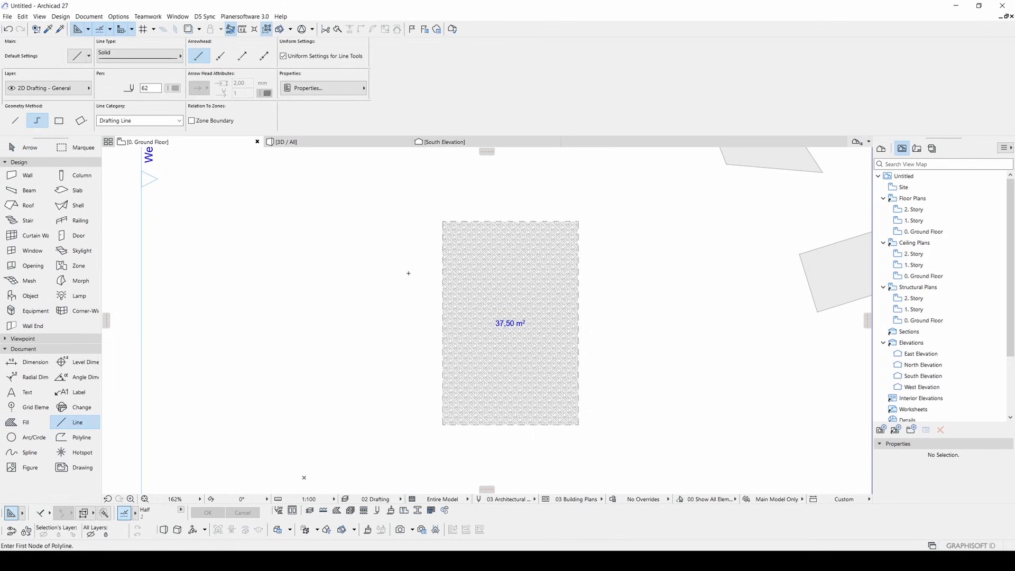
pyautogui.scroll(1, 453, 246)
pyautogui.click(442, 222)
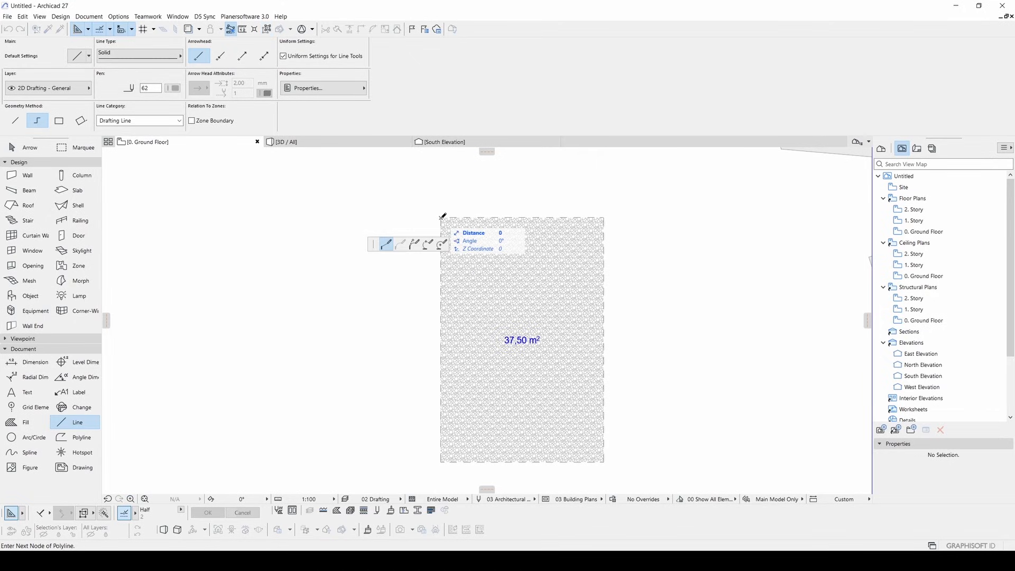
pyautogui.click(441, 377)
pyautogui.click(501, 377)
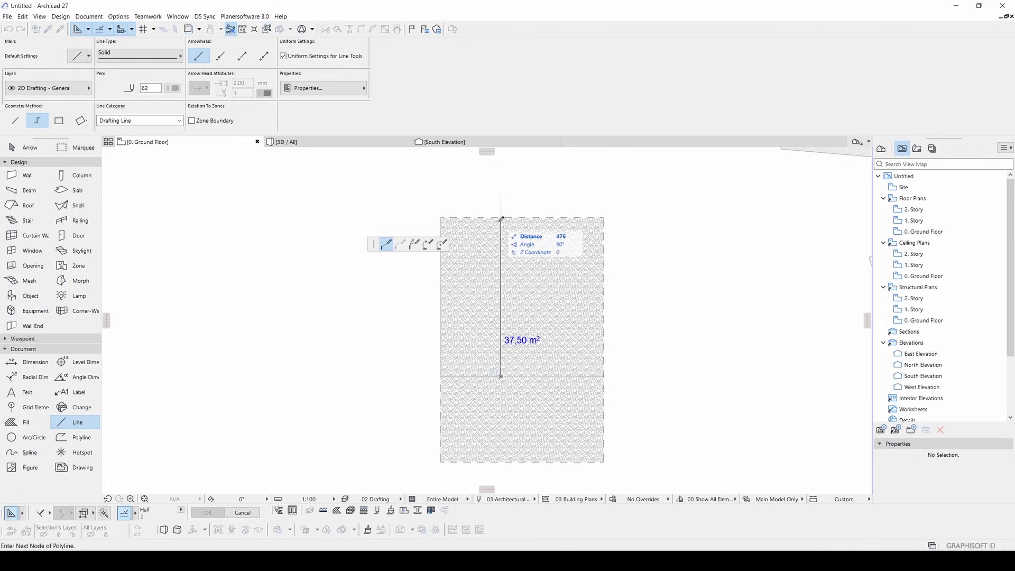
pyautogui.doubleClick(501, 217)
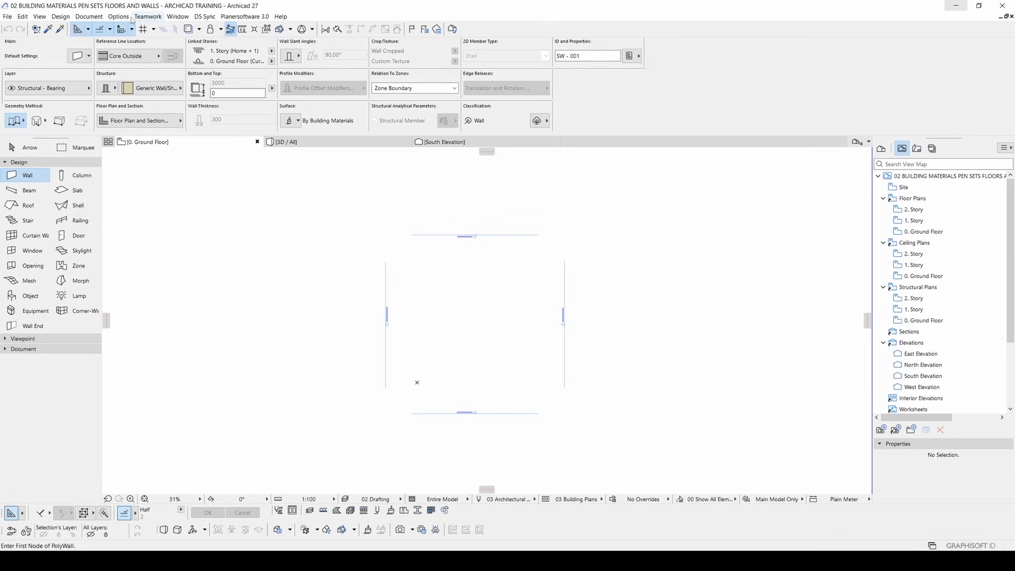
# - Open the project's building materials settings and look through the full list of materials
pyautogui.click(118, 16)
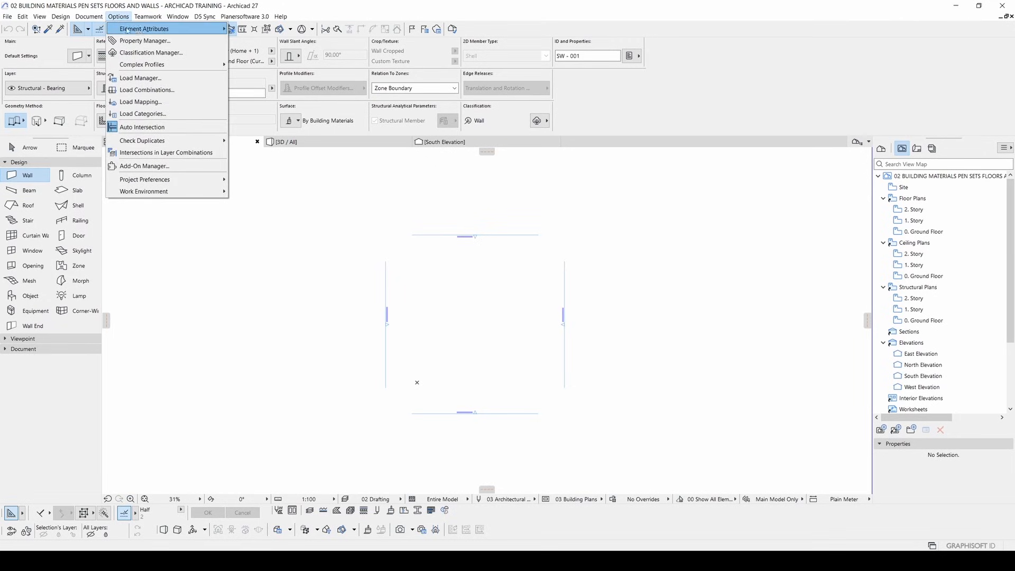
pyautogui.moveTo(135, 32)
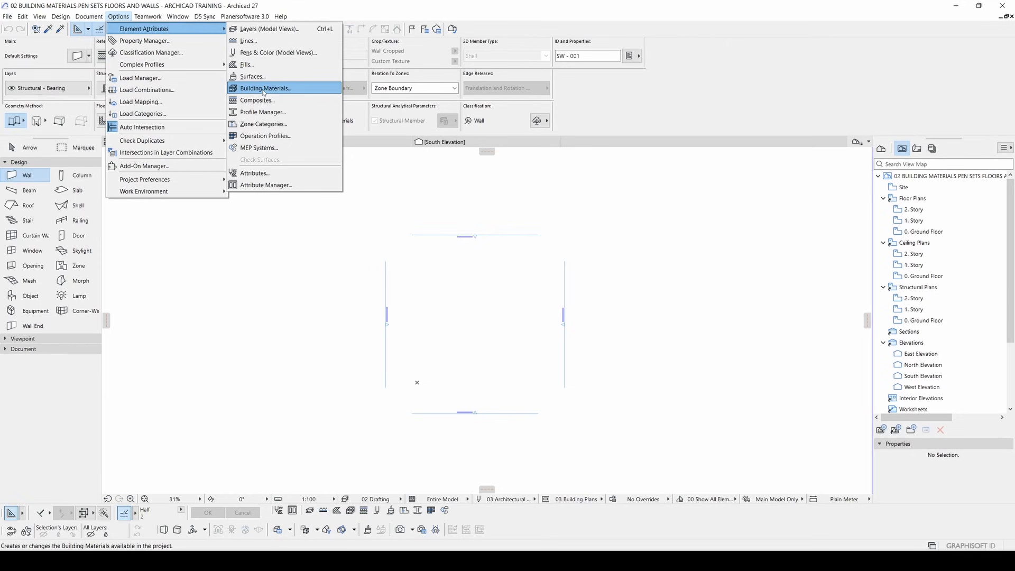
pyautogui.click(264, 89)
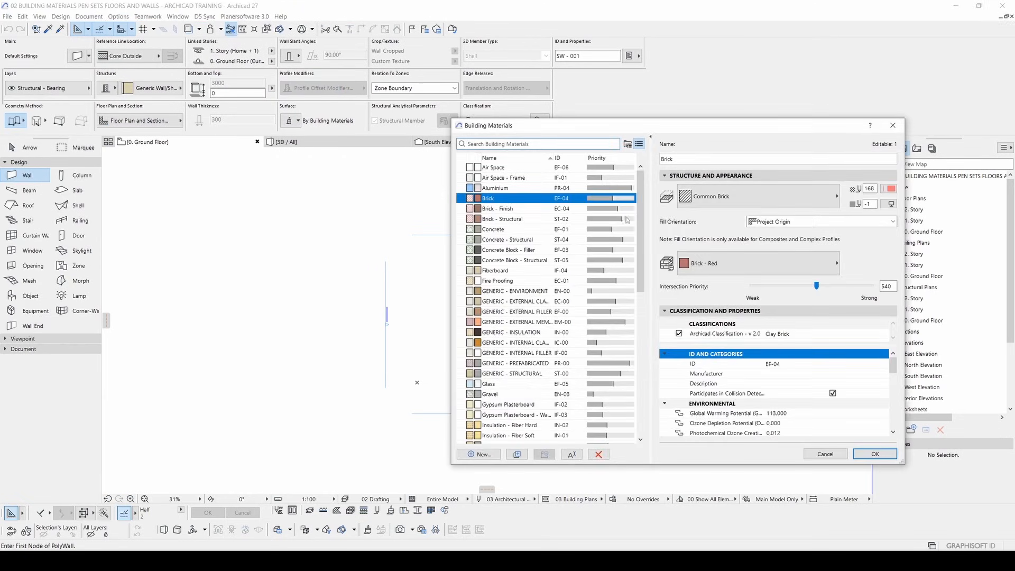
pyautogui.moveTo(640, 222); pyautogui.dragTo(658, 188)
pyautogui.moveTo(642, 182); pyautogui.dragTo(659, 348)
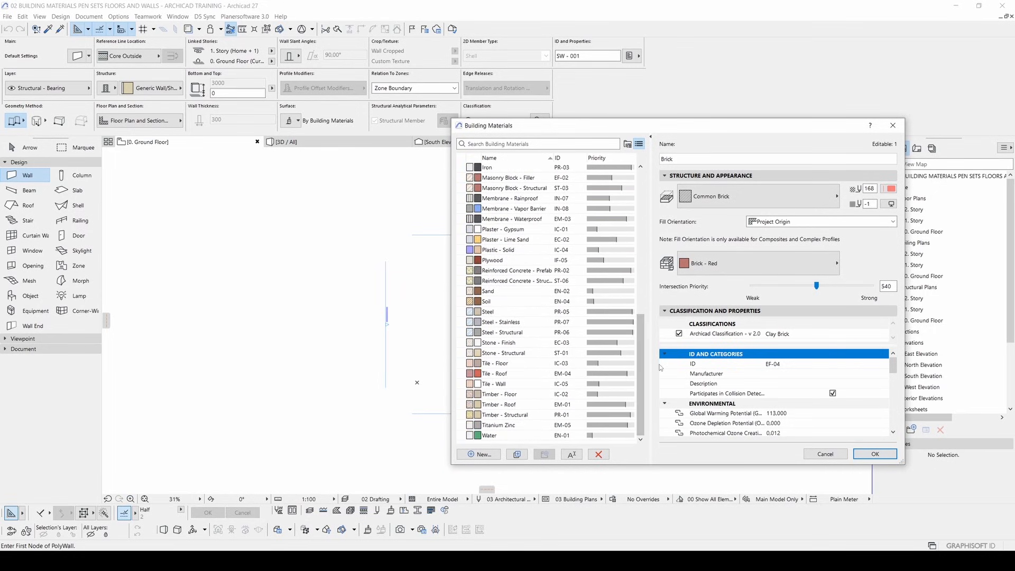
pyautogui.moveTo(641, 321); pyautogui.dragTo(659, 178)
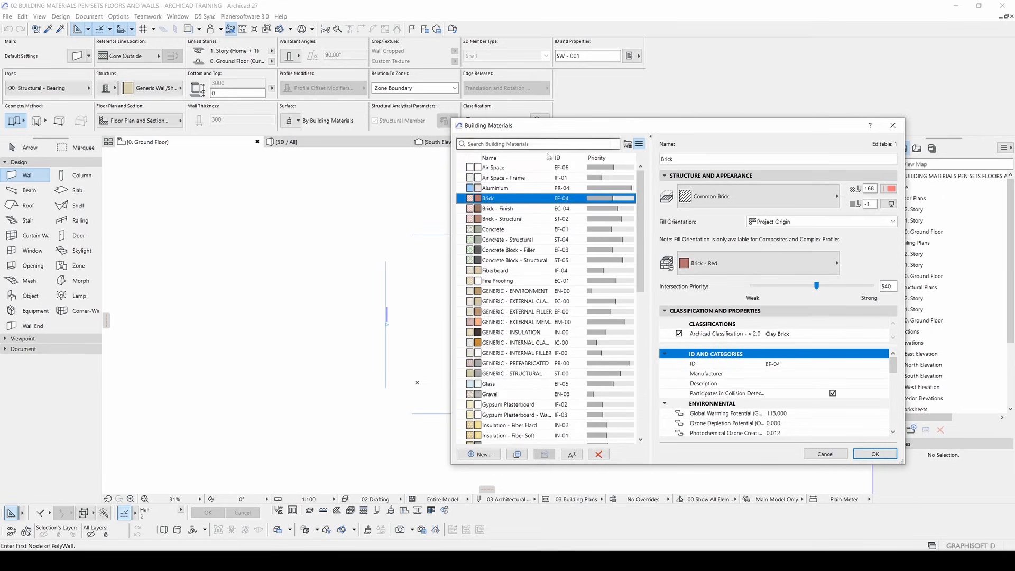
# - Select the Concrete building material and examine the available cut fills and surfaces without changing them
pyautogui.click(510, 230)
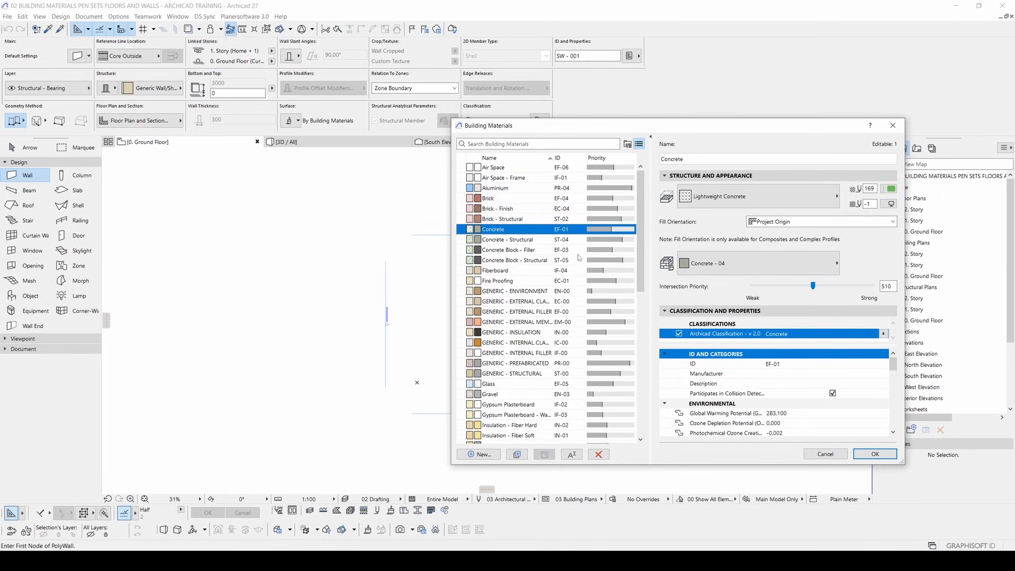
pyautogui.click(724, 201)
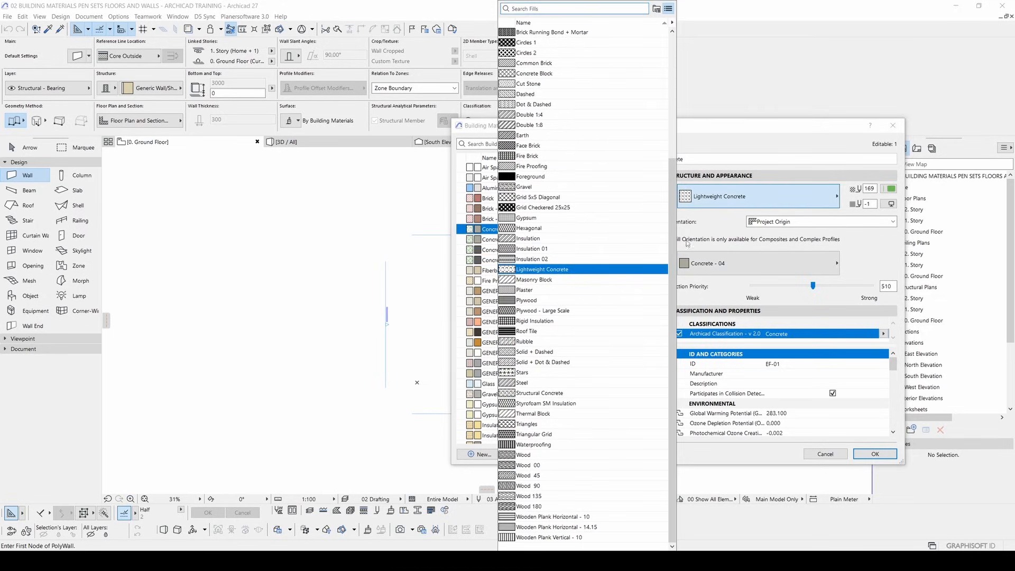
pyautogui.click(754, 197)
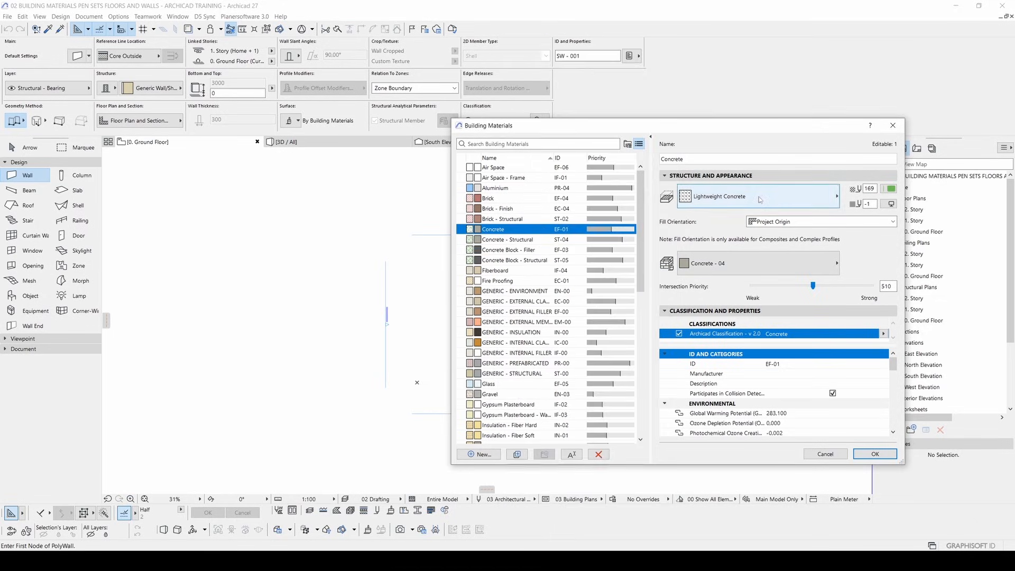
pyautogui.click(732, 266)
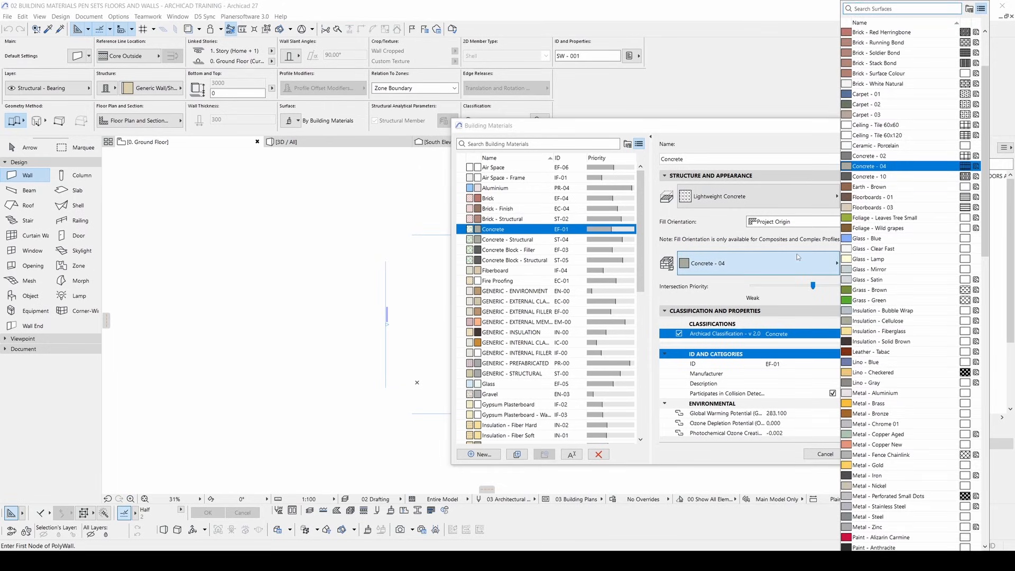
pyautogui.click(757, 266)
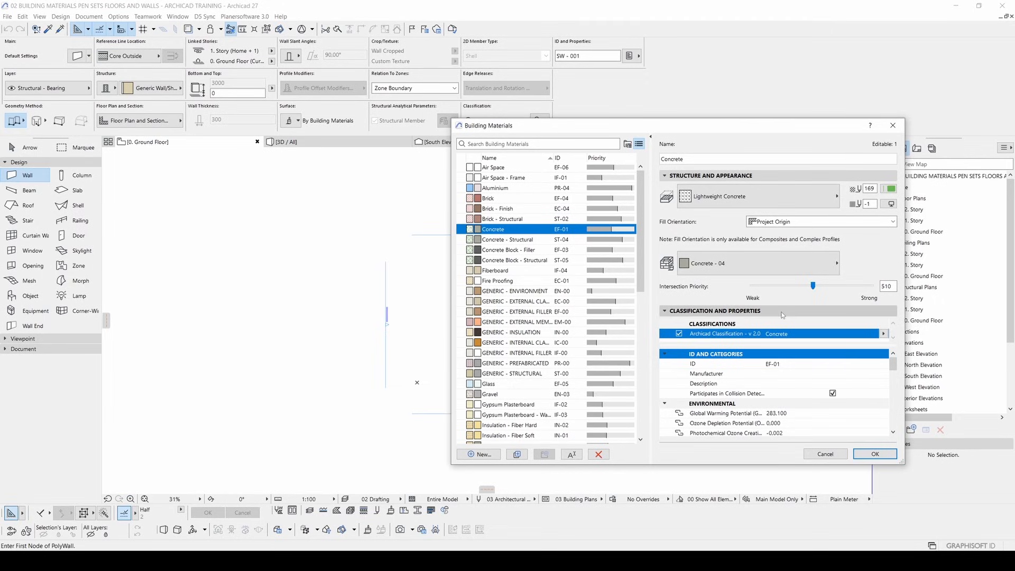
# - Examine the Concrete material's classification, environmental and physical properties through to the end of the list
pyautogui.moveTo(893, 364); pyautogui.dragTo(891, 429)
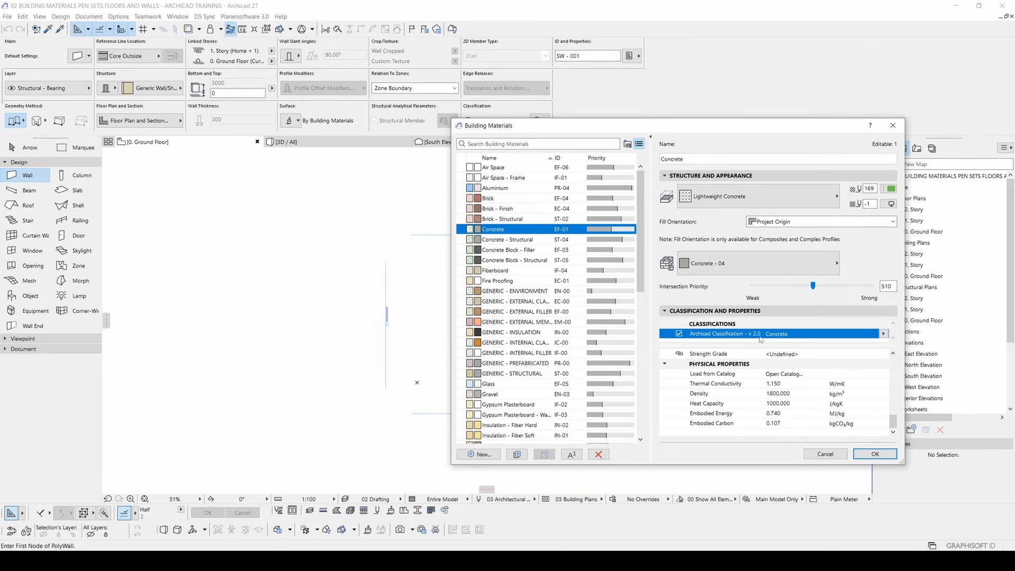
pyautogui.moveTo(892, 422); pyautogui.dragTo(892, 363)
pyautogui.moveTo(551, 261)
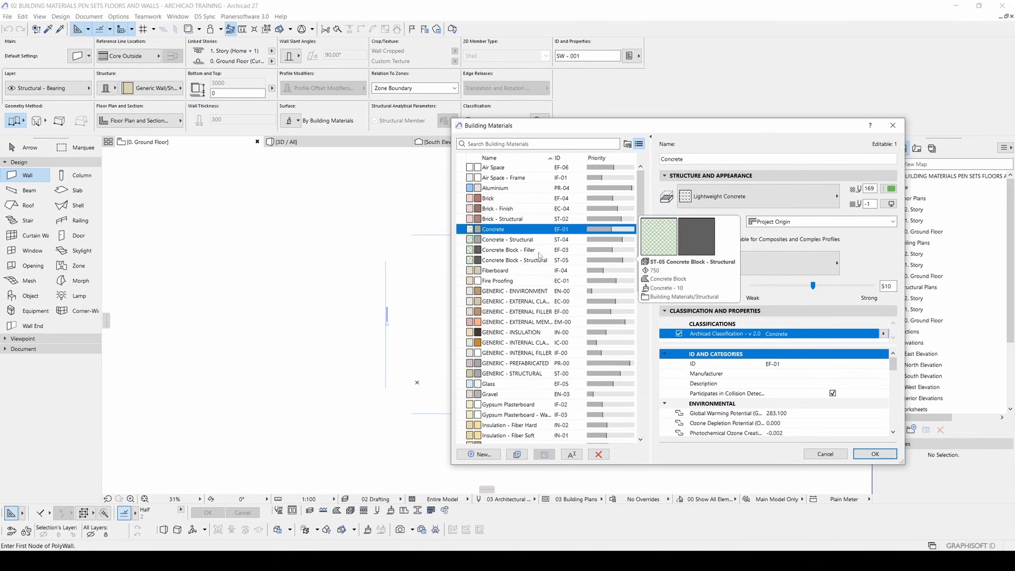
# - Create a new building material from scratch, not as a duplicate of Concrete, and name it "seramic tile"
pyautogui.moveTo(533, 130); pyautogui.dragTo(495, 116)
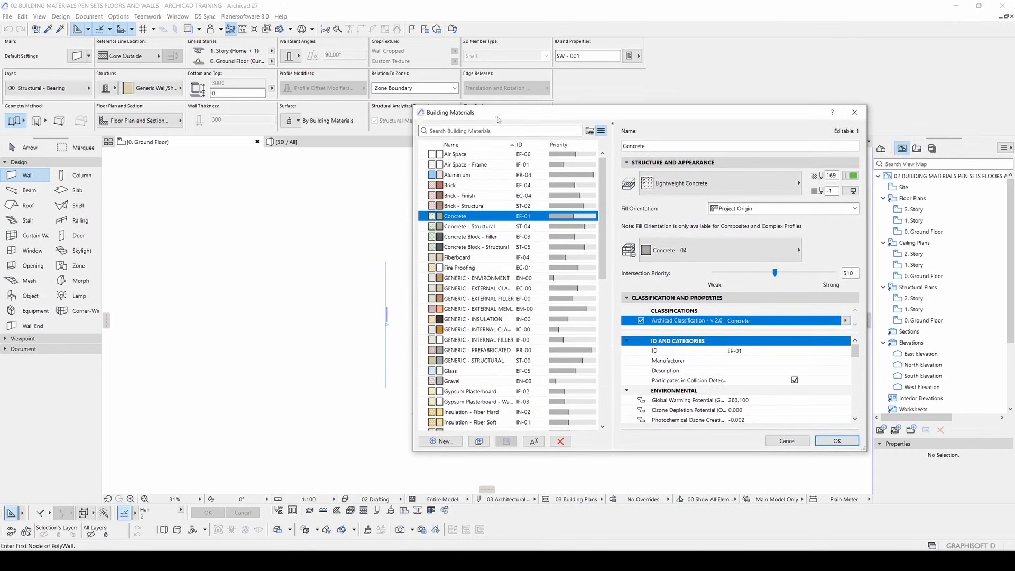
pyautogui.click(442, 441)
pyautogui.moveTo(497, 158); pyautogui.dragTo(223, 271)
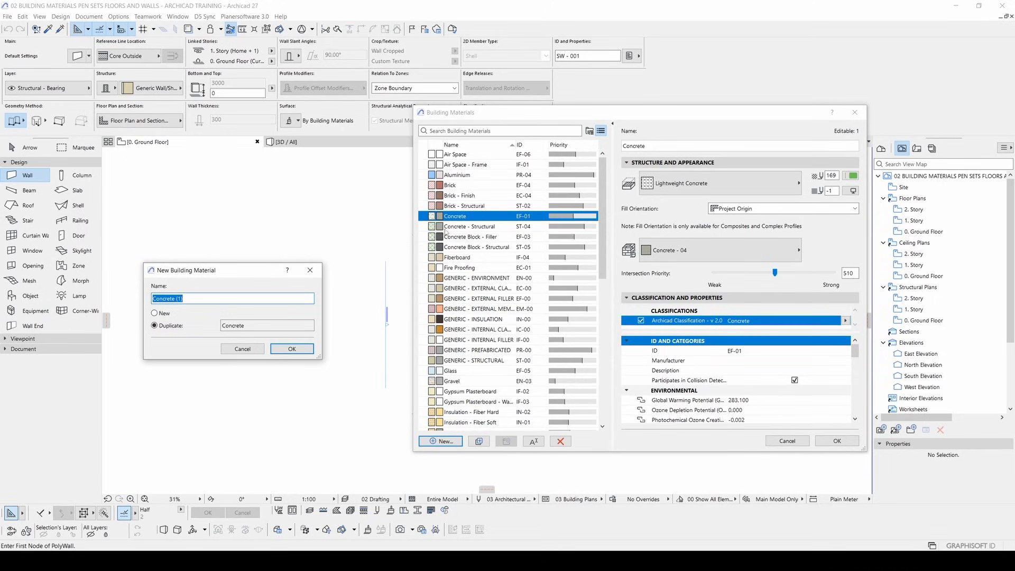
pyautogui.click(165, 315)
pyautogui.write('seramic tile')
pyautogui.click(291, 349)
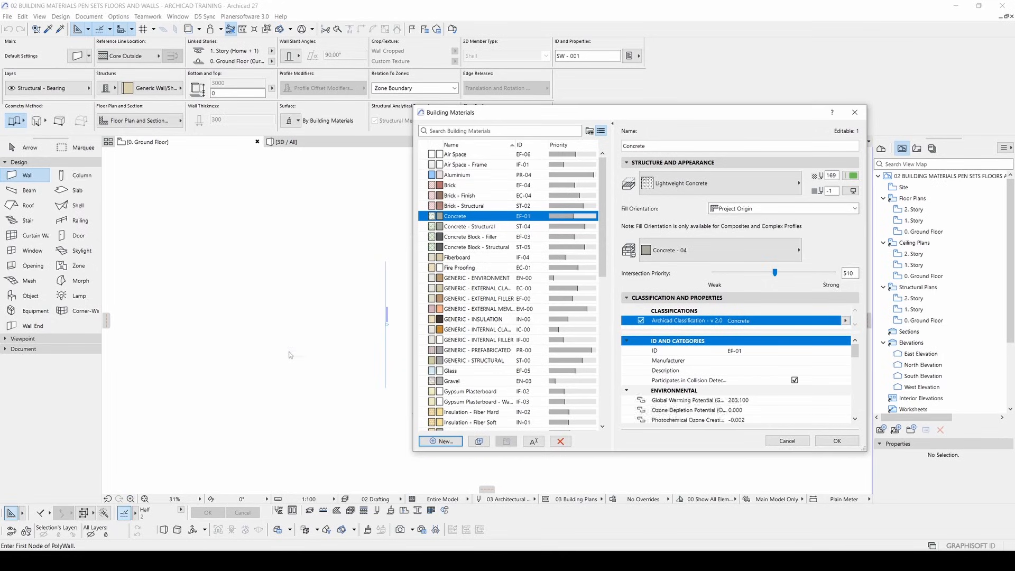
# - Browse the available cut fills and assign the Background fill to the seramic tile material
pyautogui.click(666, 193)
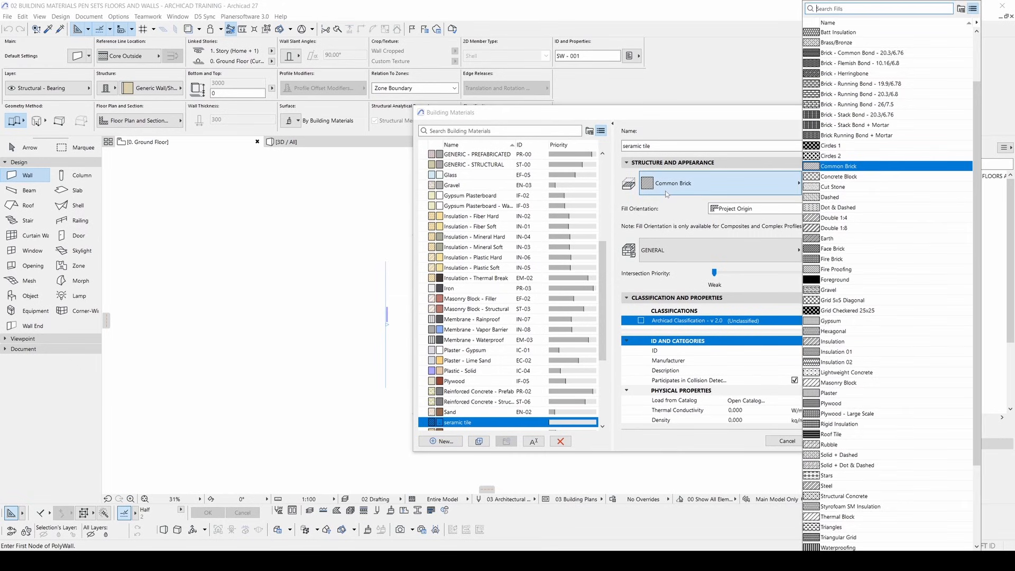
pyautogui.scroll(-3, 969, 185)
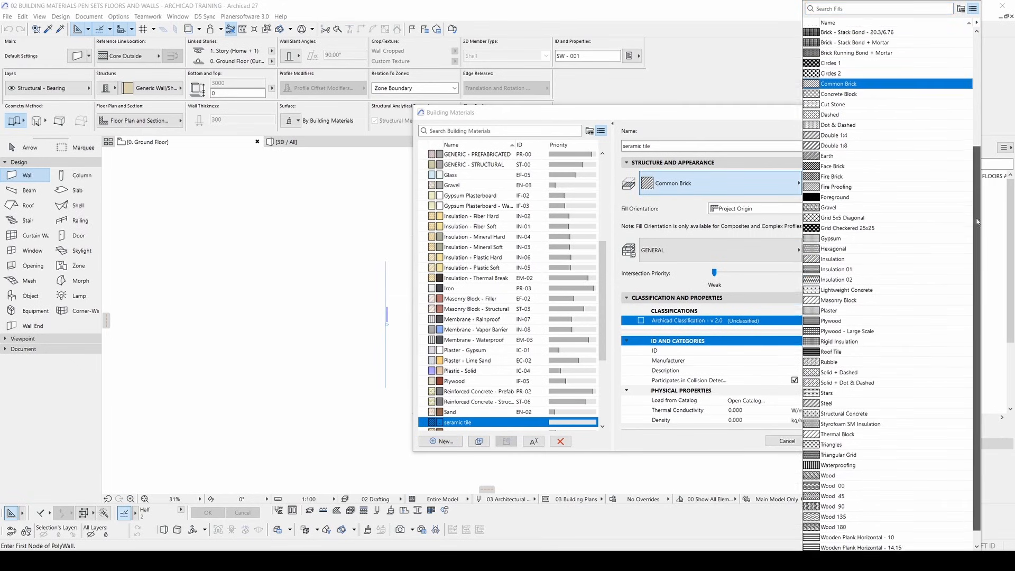
pyautogui.click(966, 260)
pyautogui.click(961, 238)
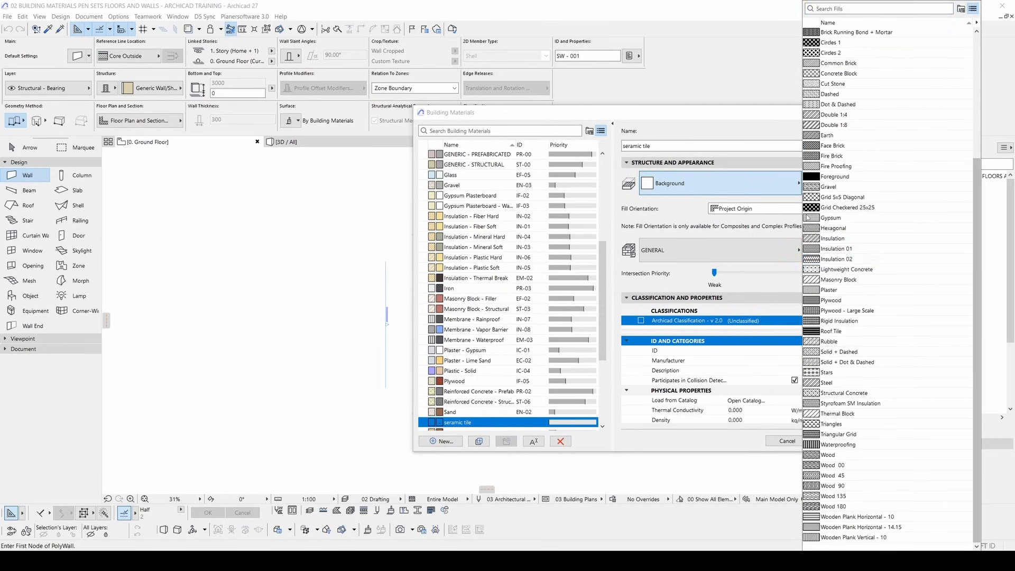
pyautogui.moveTo(977, 235); pyautogui.dragTo(977, 110)
pyautogui.click(835, 83)
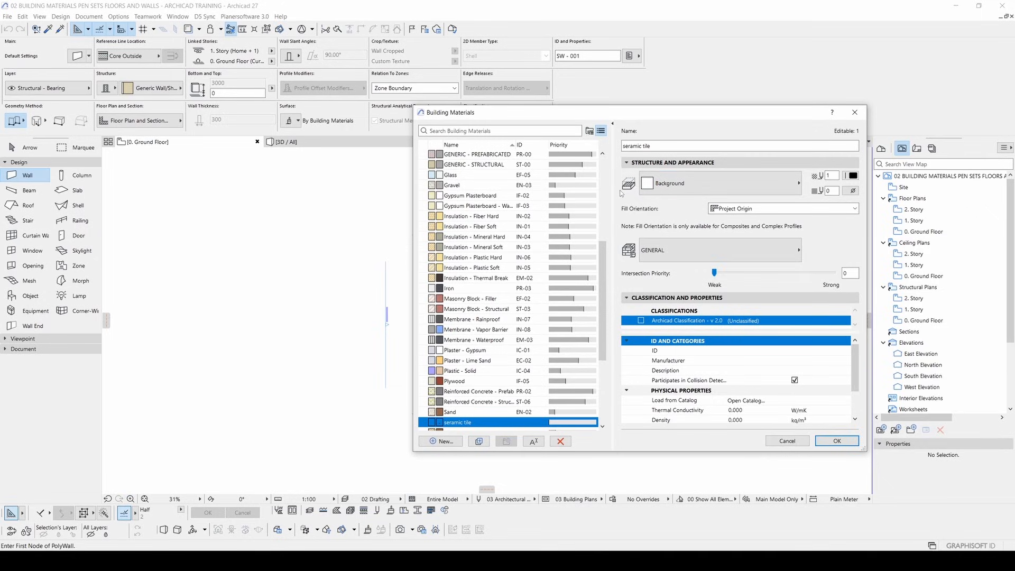
pyautogui.click(647, 182)
pyautogui.click(724, 123)
pyautogui.moveTo(746, 119); pyautogui.dragTo(739, 115)
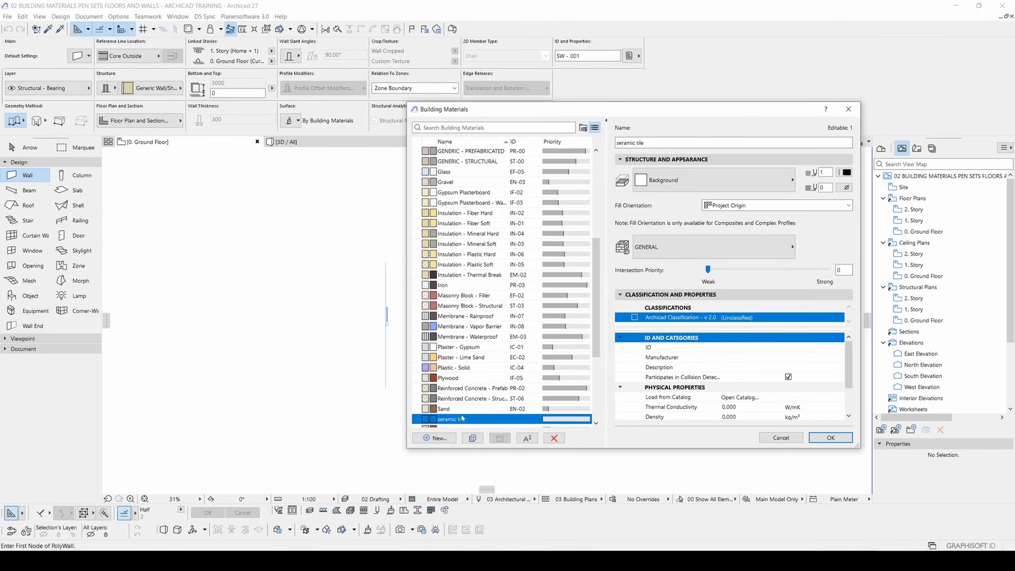
# - Try the window background as the seramic tile's fill background pen, return it to transparent, and check the foreground pen colours
pyautogui.click(845, 187)
pyautogui.click(820, 316)
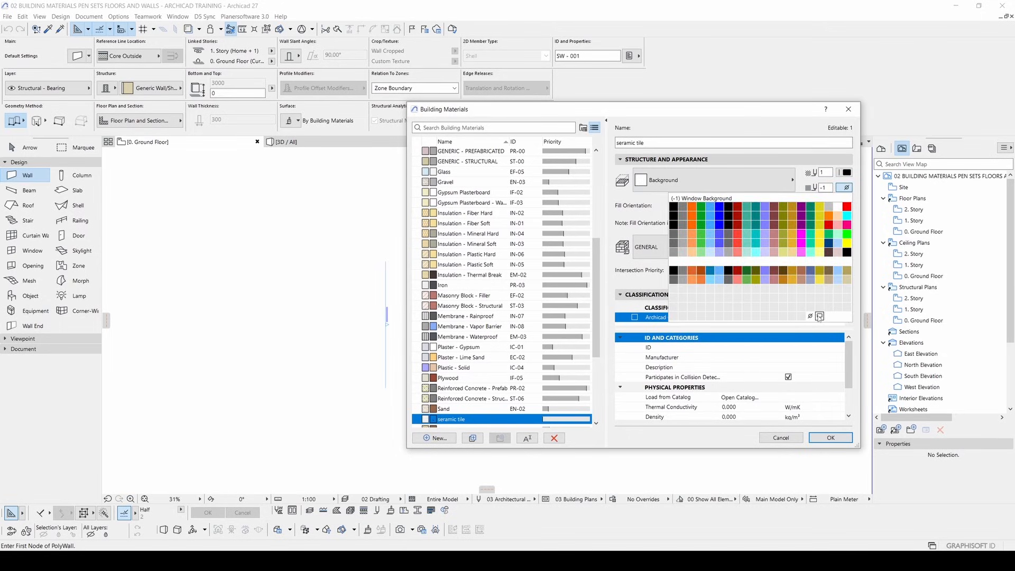
pyautogui.click(809, 316)
pyautogui.click(810, 316)
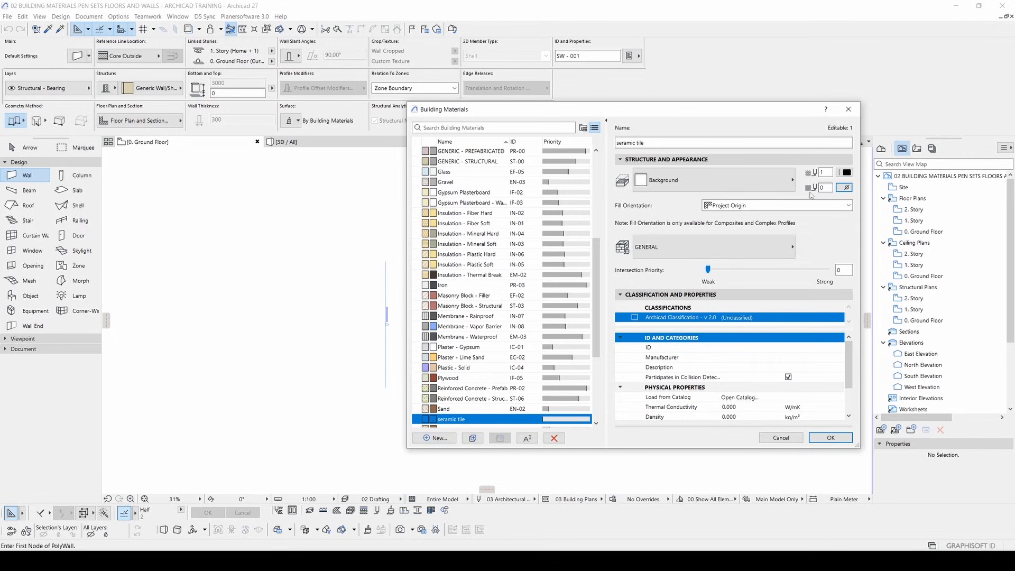
pyautogui.click(821, 174)
pyautogui.click(846, 172)
pyautogui.click(791, 178)
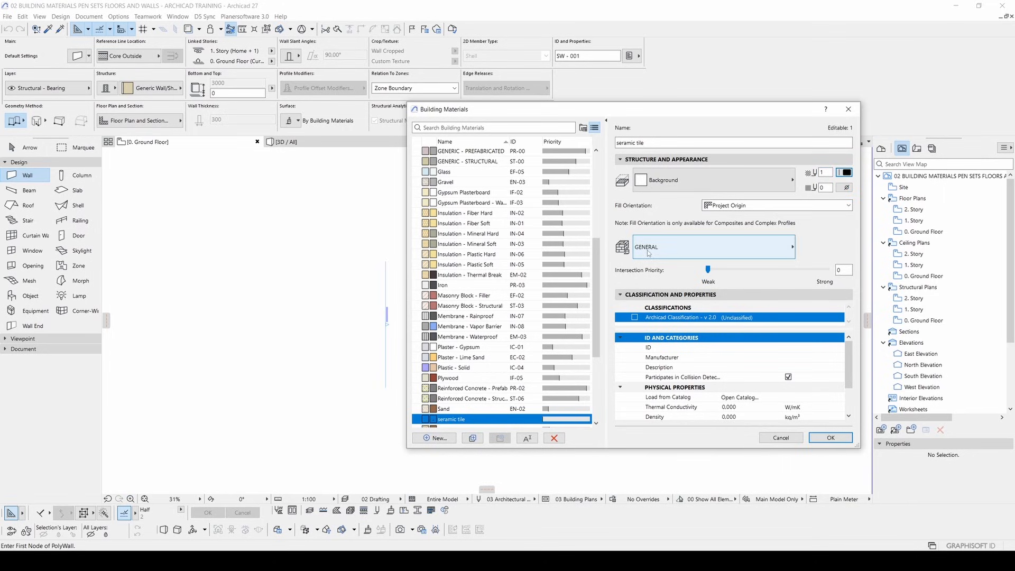
# - Assign the Tiles - Tan 30x30 surface to seramic tile and raise its intersection priority to a medium level
pyautogui.click(680, 248)
pyautogui.moveTo(941, 244); pyautogui.dragTo(946, 522)
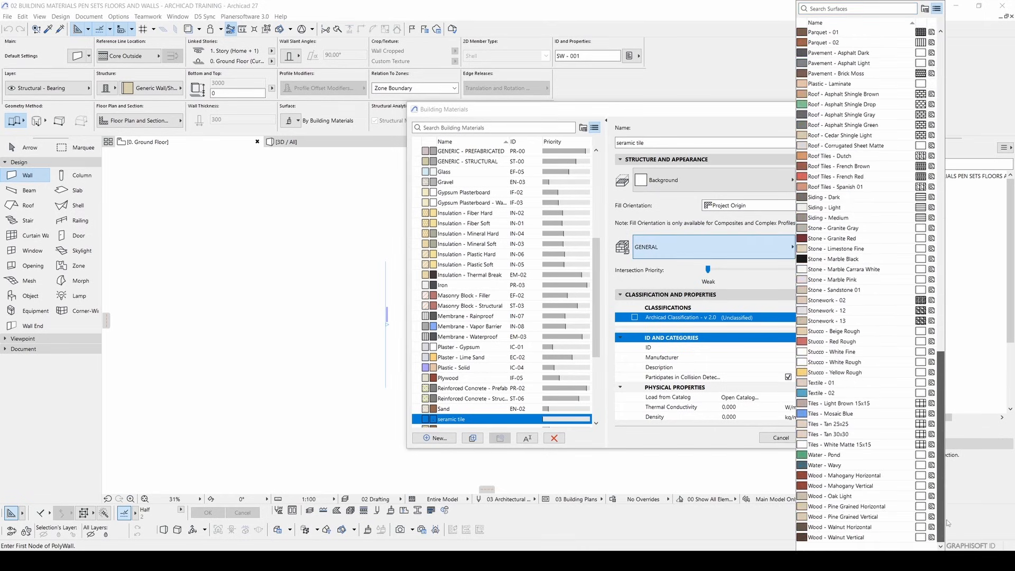
pyautogui.click(840, 435)
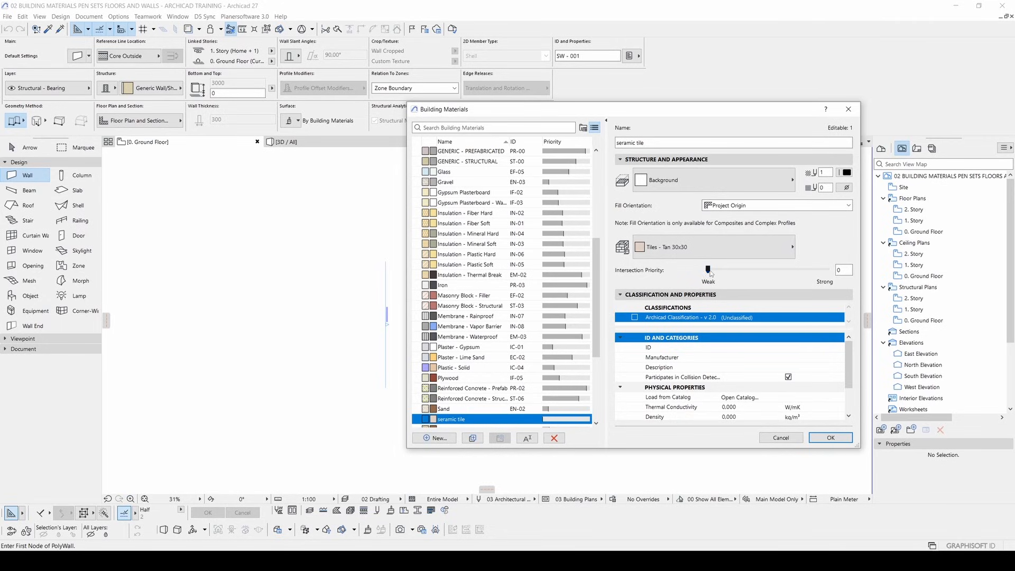
pyautogui.moveTo(708, 270); pyautogui.dragTo(753, 270)
# - Inspect the Plywood material's surface options without changing them and accept the building material settings
pyautogui.click(447, 378)
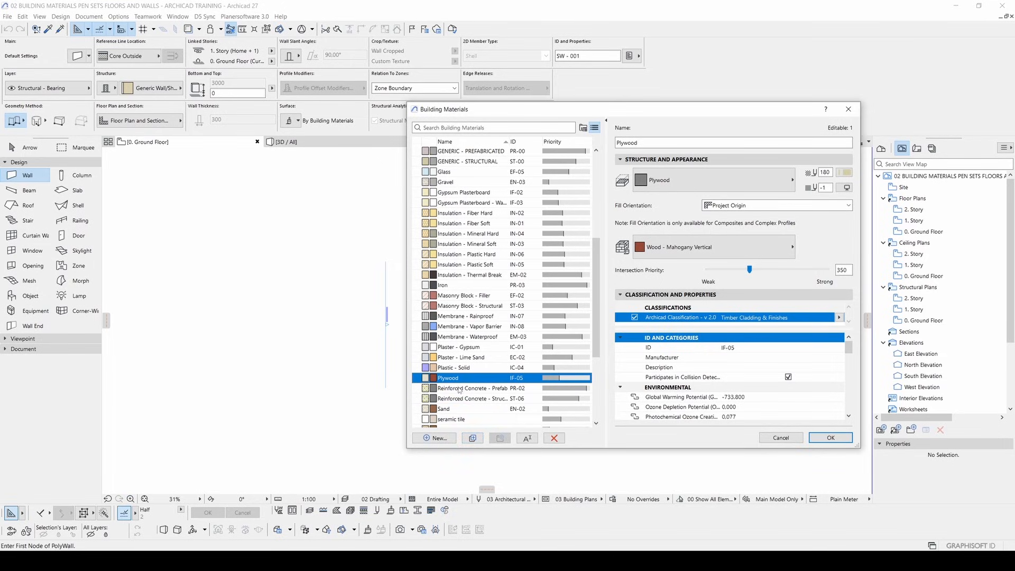
pyautogui.moveTo(473, 383)
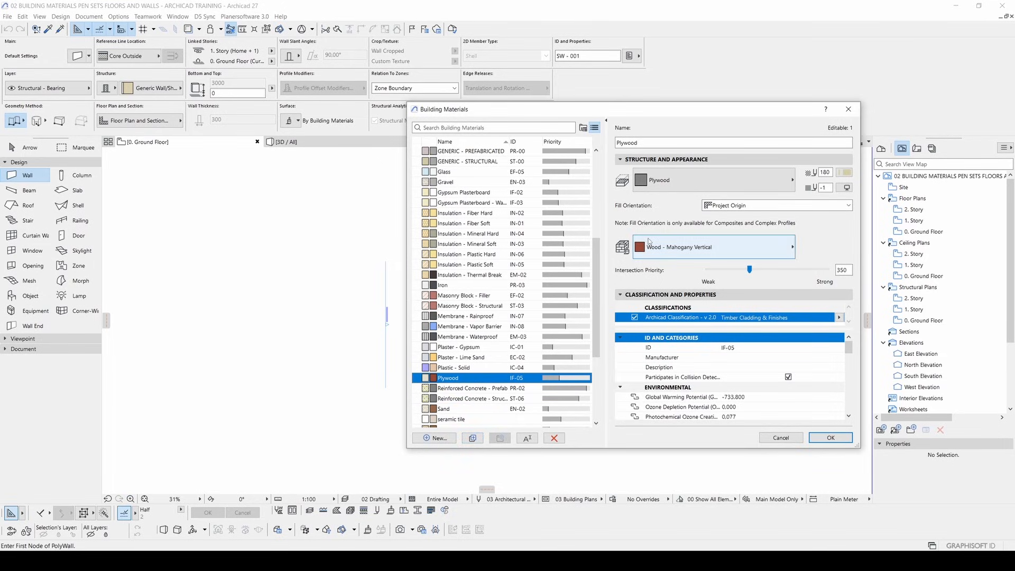
pyautogui.click(707, 246)
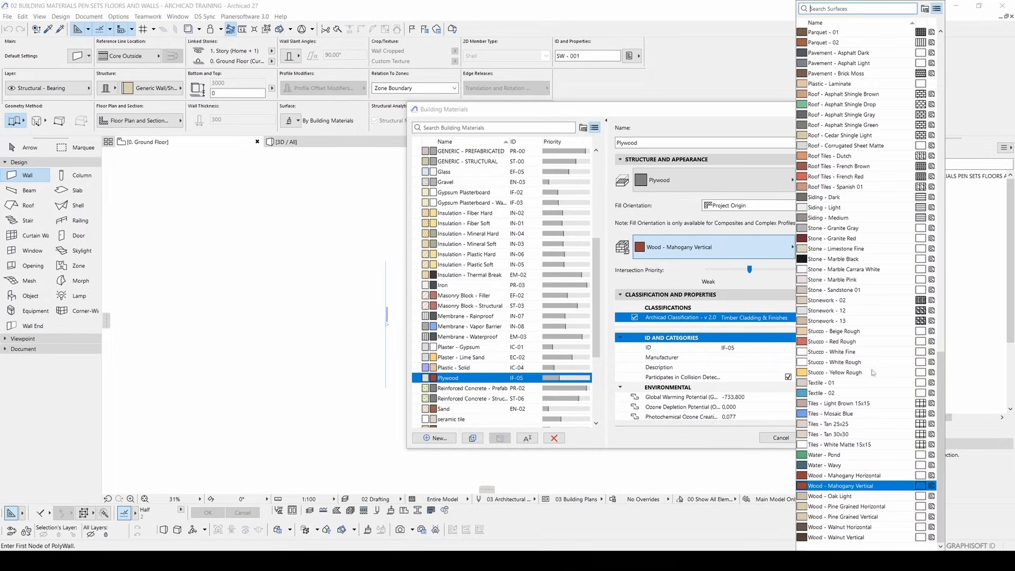
pyautogui.click(690, 230)
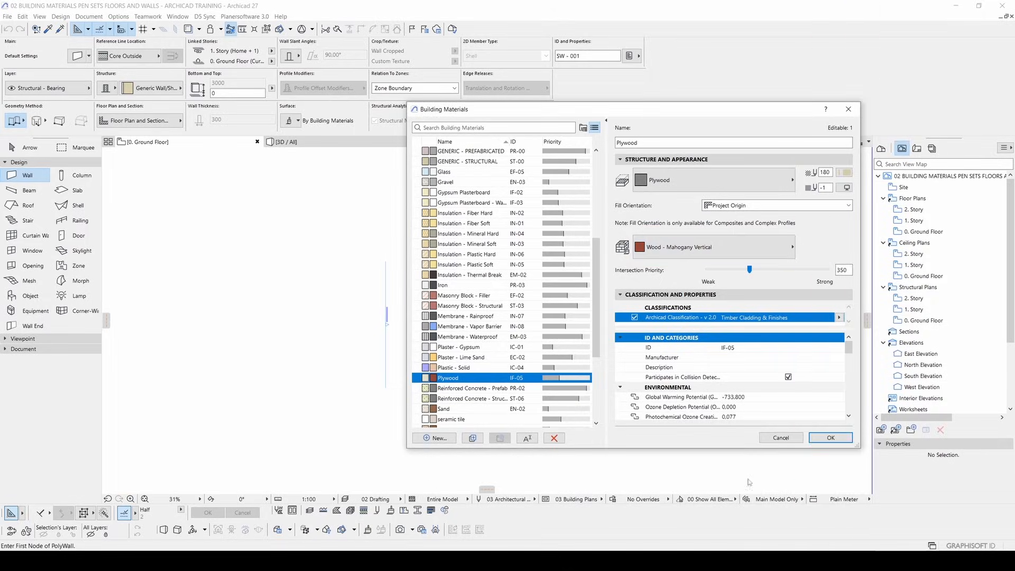
pyautogui.click(830, 438)
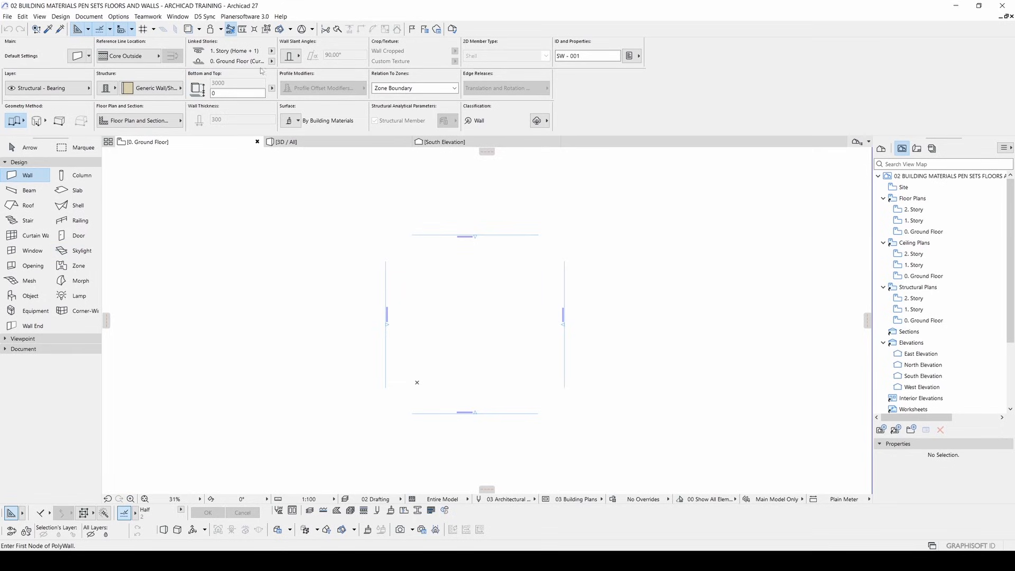
# - Set the wall's default structure to basic with the Brick building material and keep its thickness at 300
pyautogui.click(105, 89)
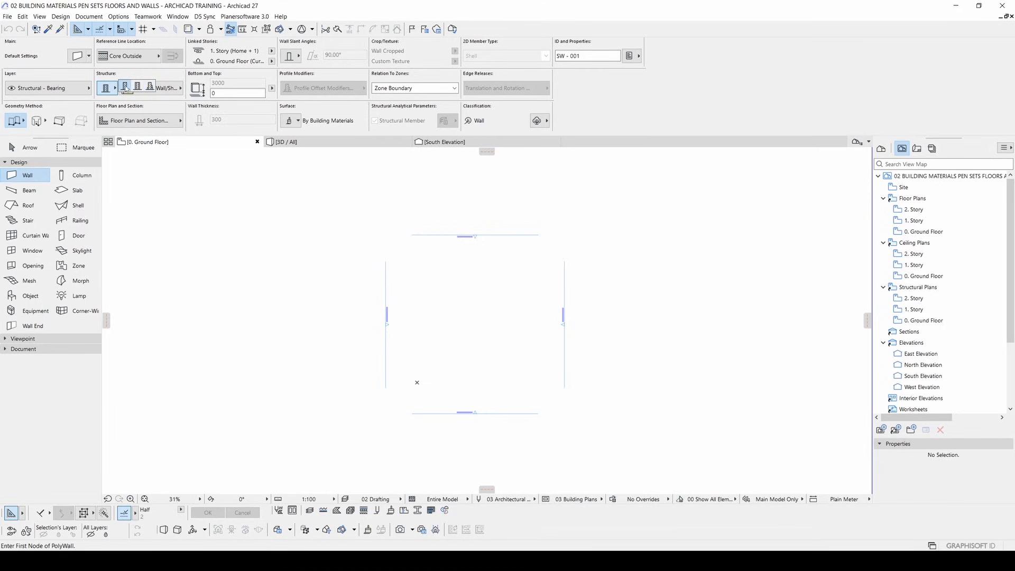
pyautogui.click(126, 87)
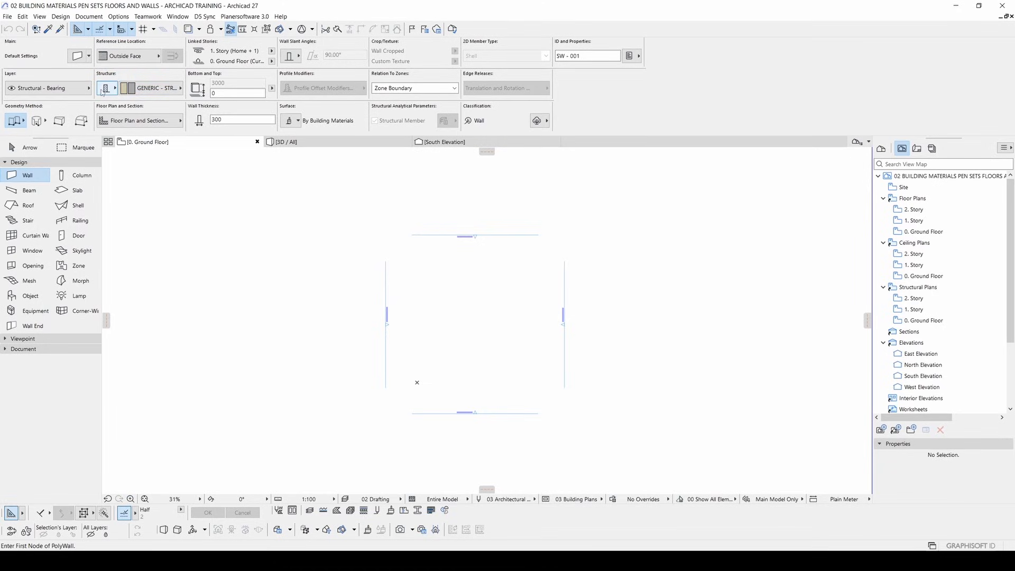
pyautogui.click(148, 90)
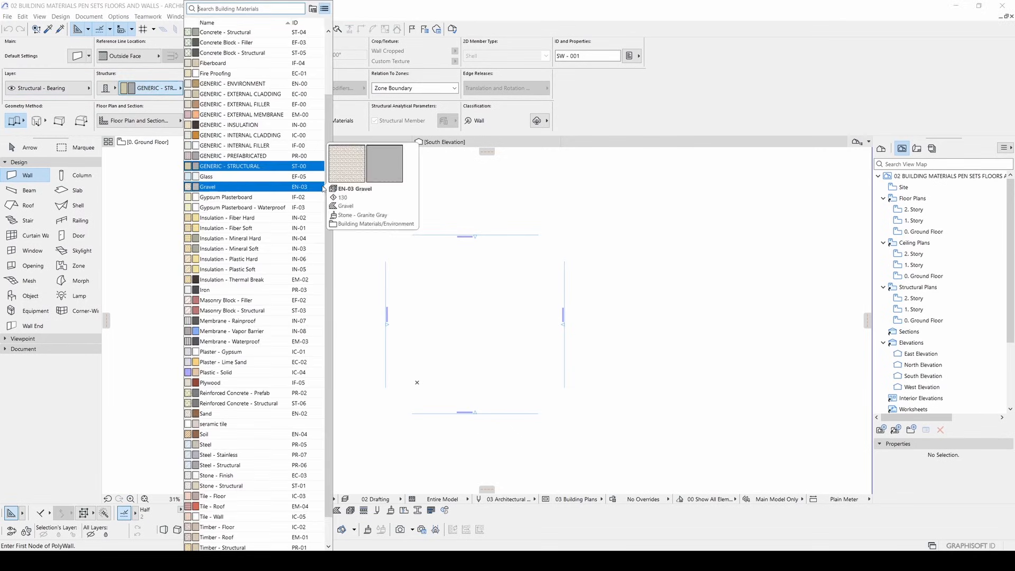
pyautogui.scroll(-1, 328, 182)
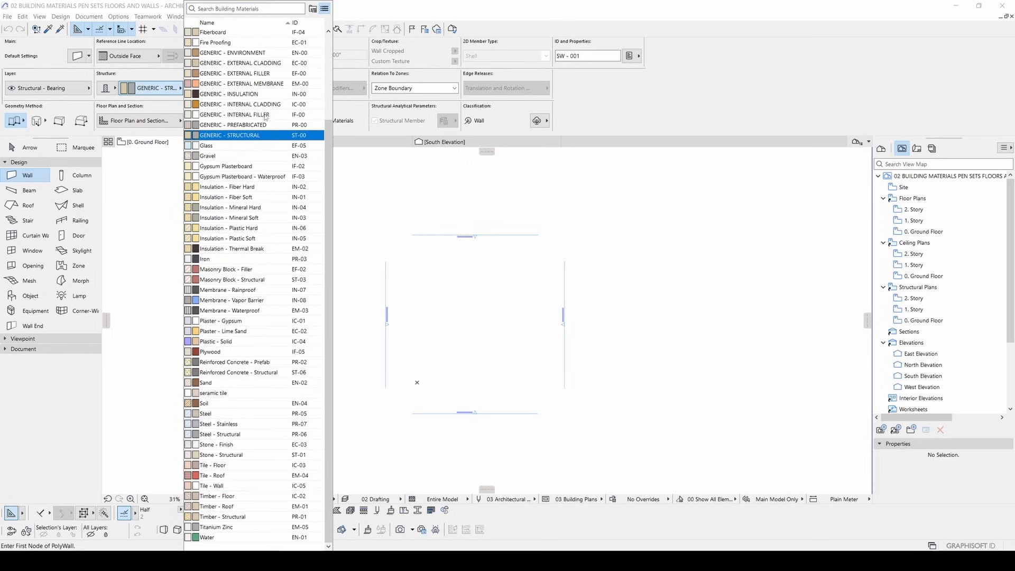
pyautogui.moveTo(328, 146); pyautogui.dragTo(330, 71)
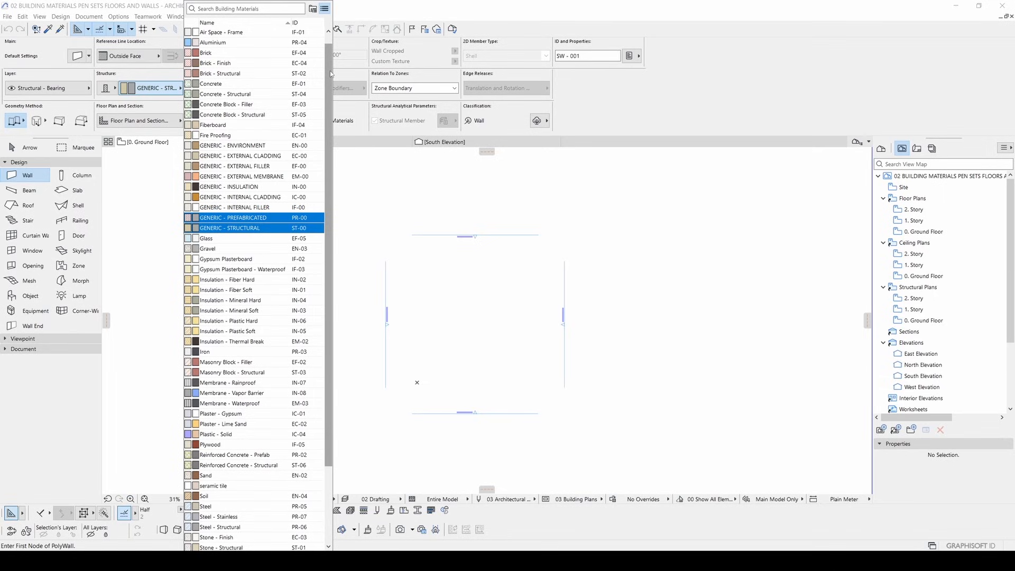
pyautogui.click(206, 54)
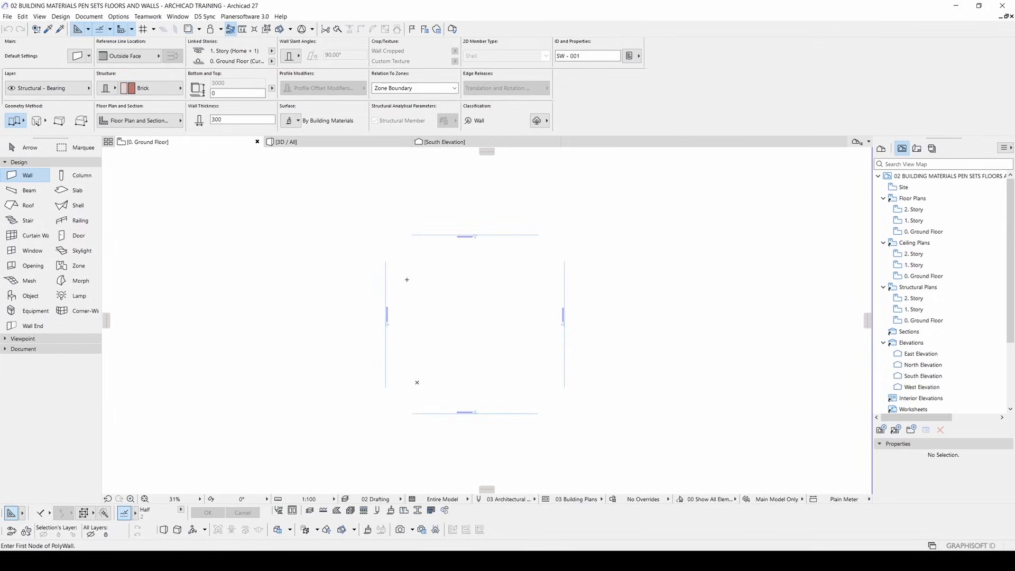
pyautogui.click(238, 119)
# - Show the project map with its stories and open the story settings for the ground floor
pyautogui.click(881, 150)
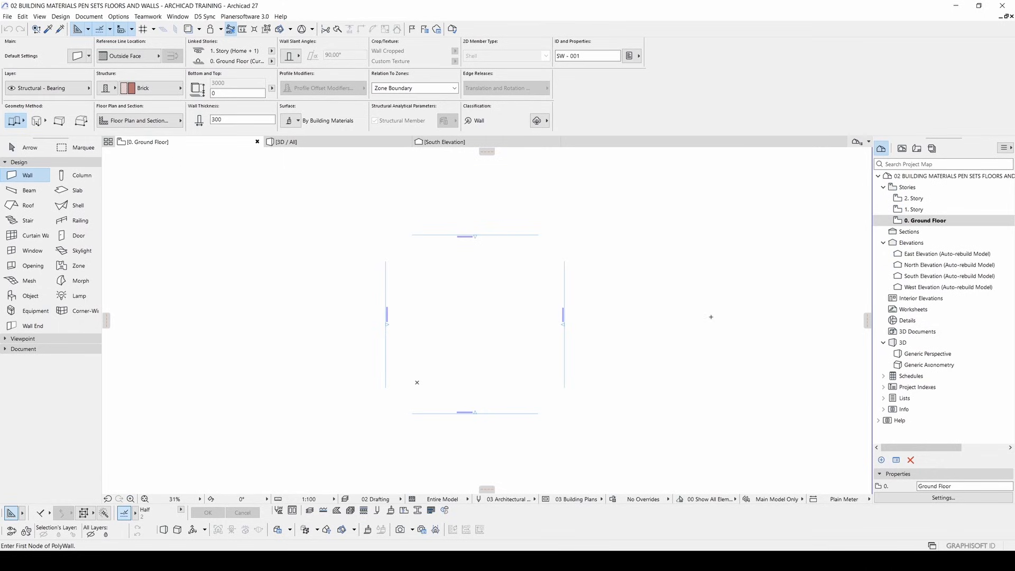
pyautogui.click(917, 210)
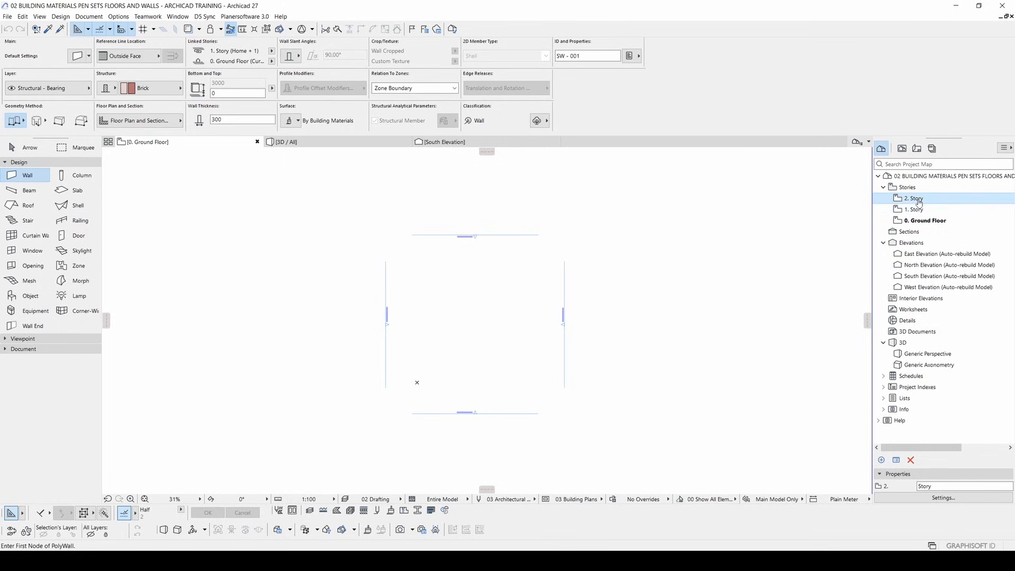
pyautogui.click(911, 221)
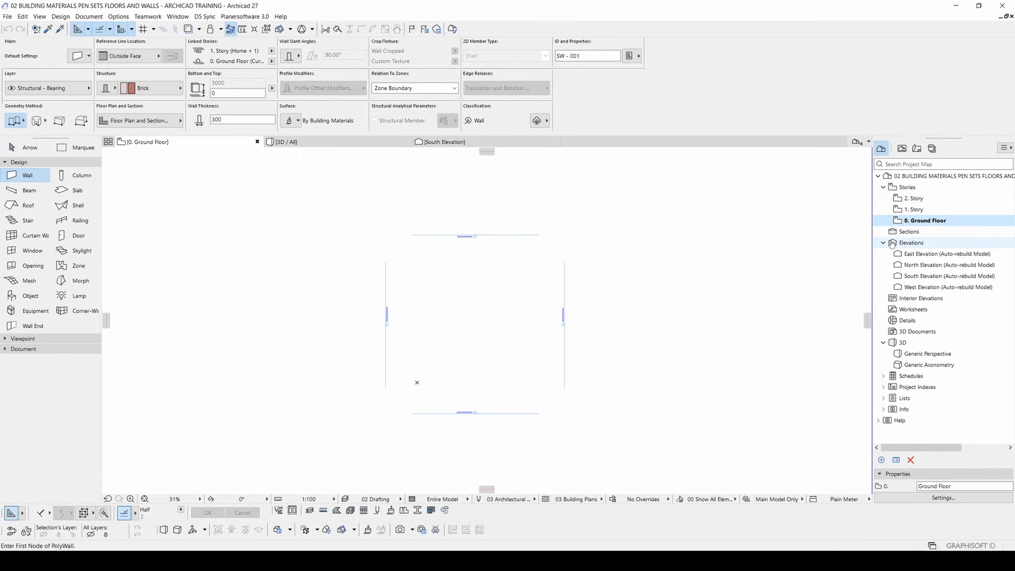
pyautogui.click(934, 498)
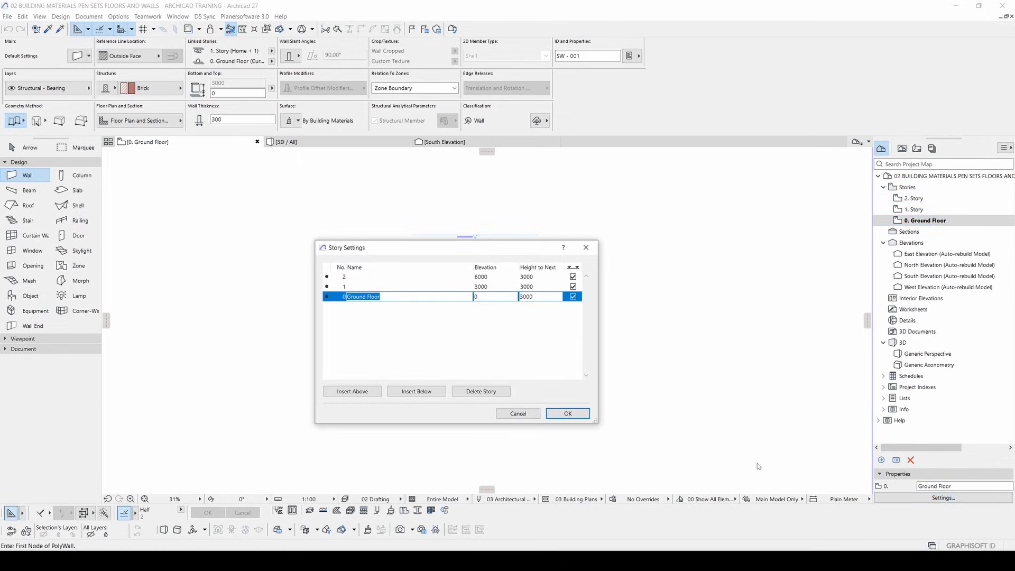
pyautogui.moveTo(497, 247); pyautogui.dragTo(770, 247)
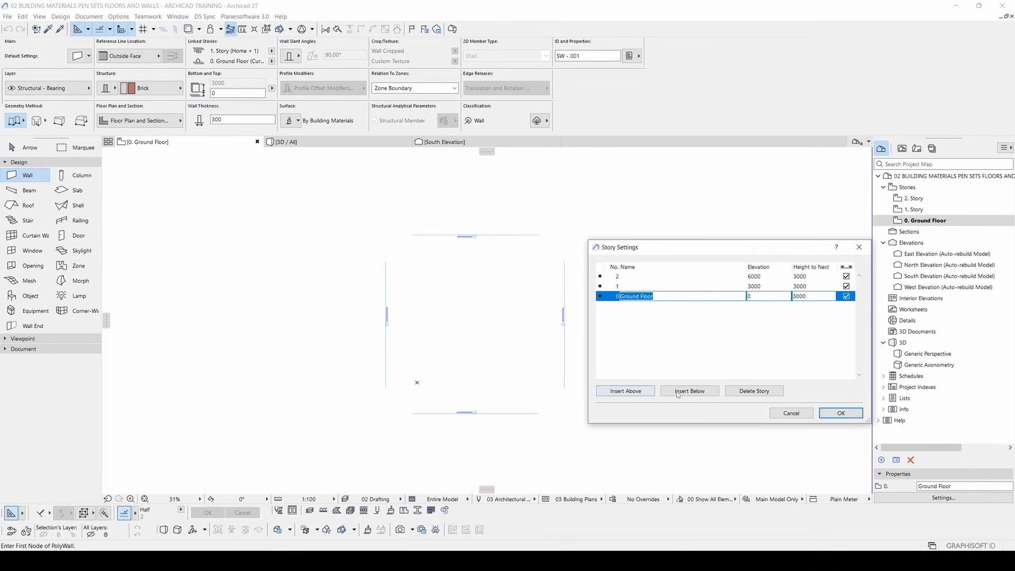
# - Delete story 2, insert two new stories above story 1, and go through the story rows
pyautogui.click(624, 278)
pyautogui.press('Delete')
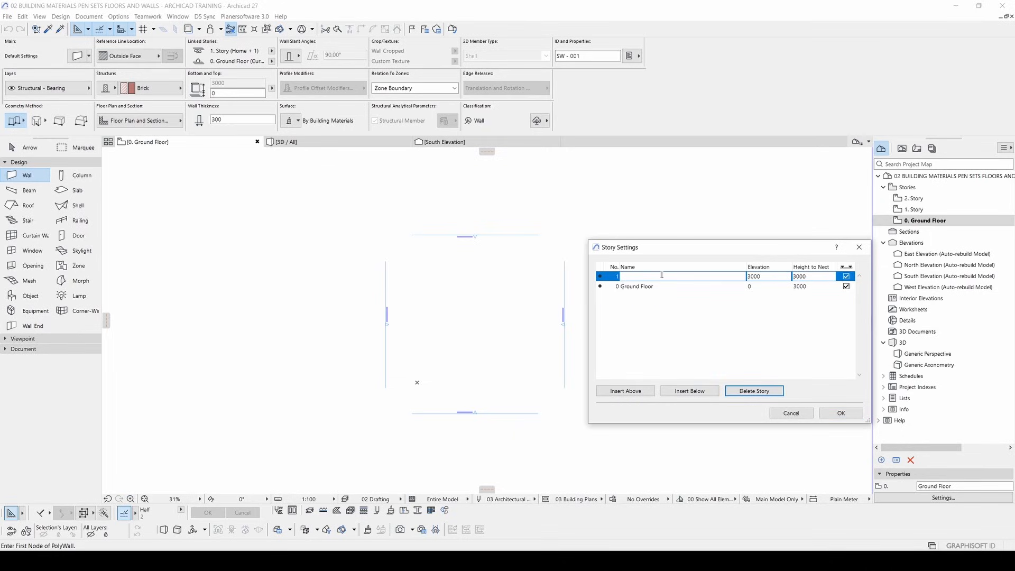
pyautogui.click(628, 392)
pyautogui.click(628, 392)
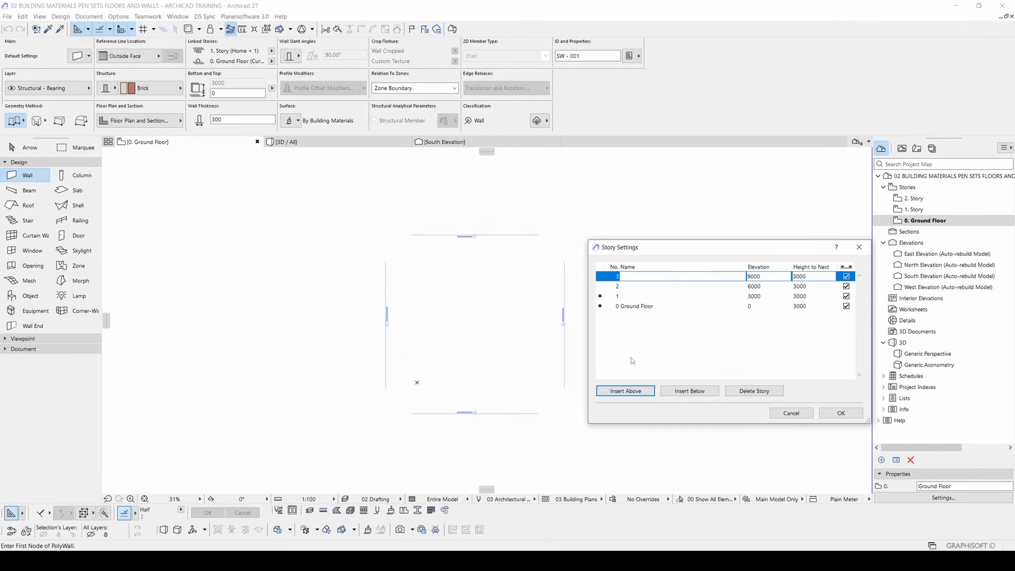
pyautogui.click(808, 297)
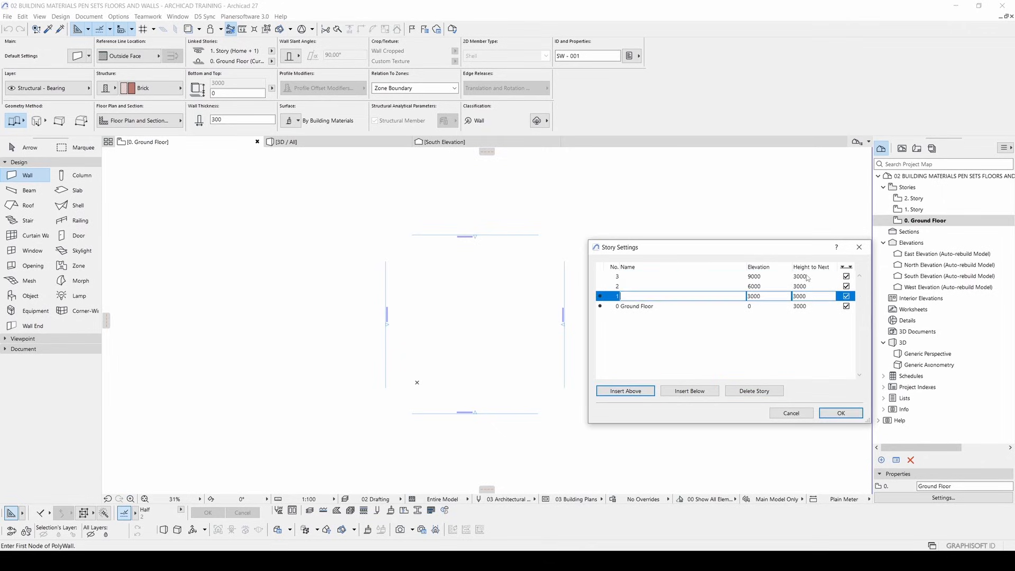
pyautogui.click(744, 284)
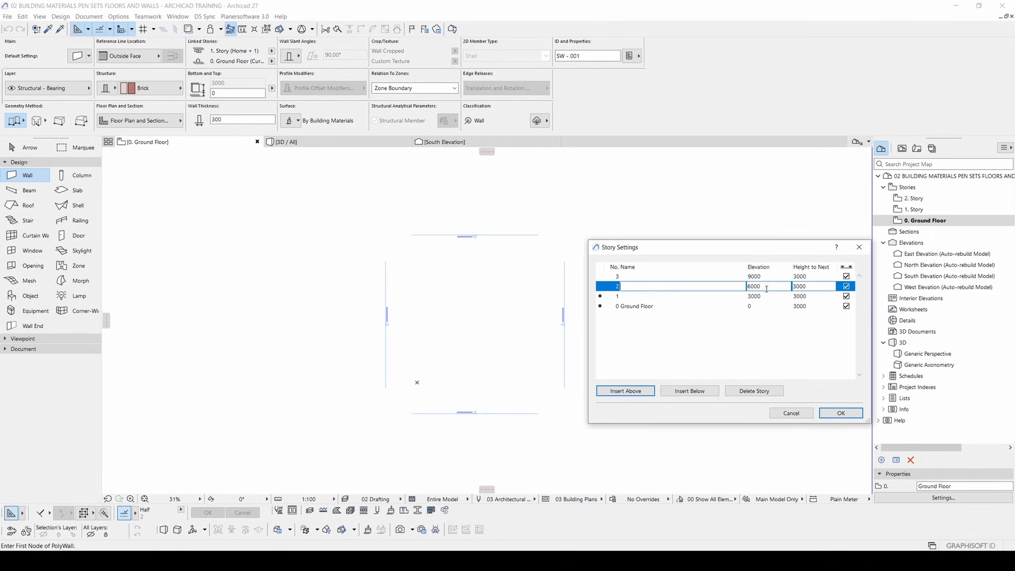
# - Set the ground floor's height to the next story to 3500 in the story settings
pyautogui.moveTo(770, 286); pyautogui.dragTo(744, 286)
pyautogui.click(807, 308)
pyautogui.write('3')
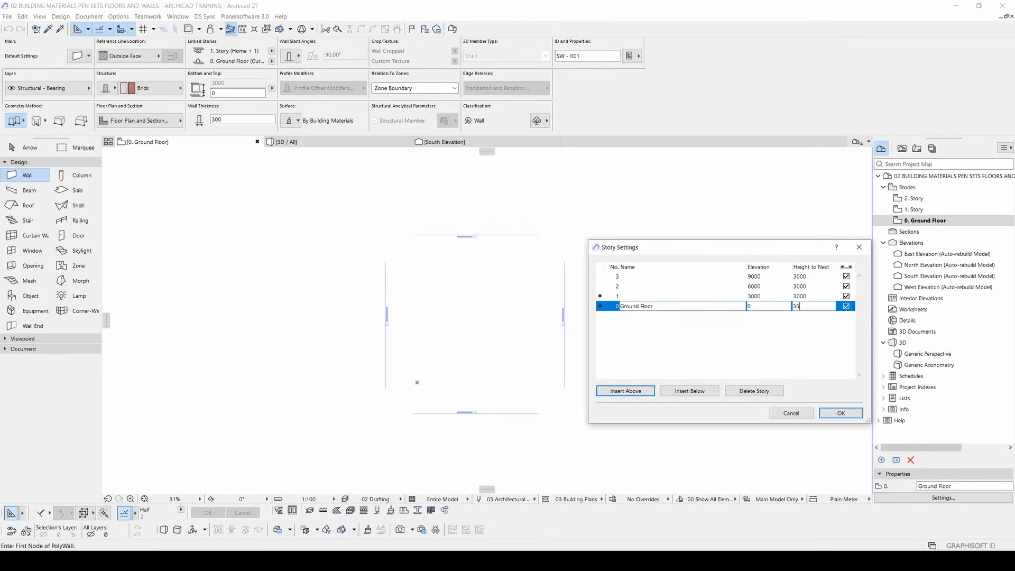
pyautogui.click(799, 298)
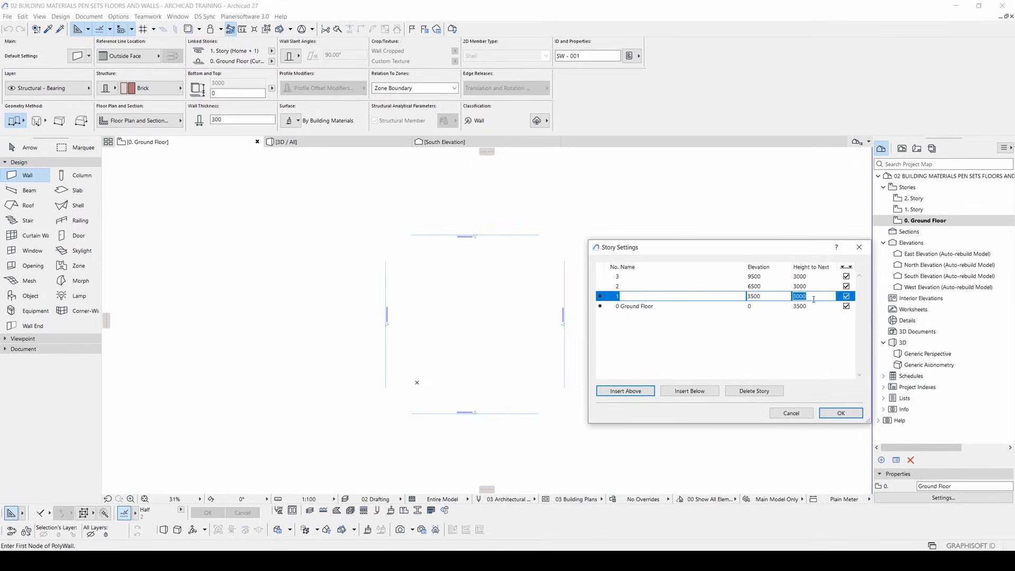
pyautogui.click(813, 306)
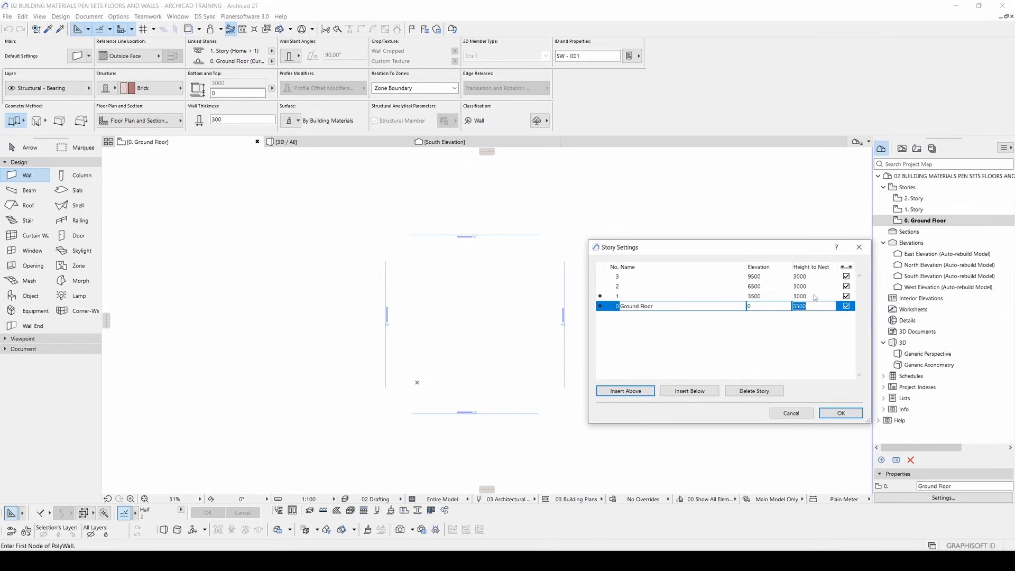
# - Set the height to next of stories 1, 2 and 3 to 3500 each
pyautogui.click(814, 296)
pyautogui.write('3500')
pyautogui.click(814, 286)
pyautogui.write('3500')
pyautogui.click(817, 277)
pyautogui.write('3500')
pyautogui.click(792, 287)
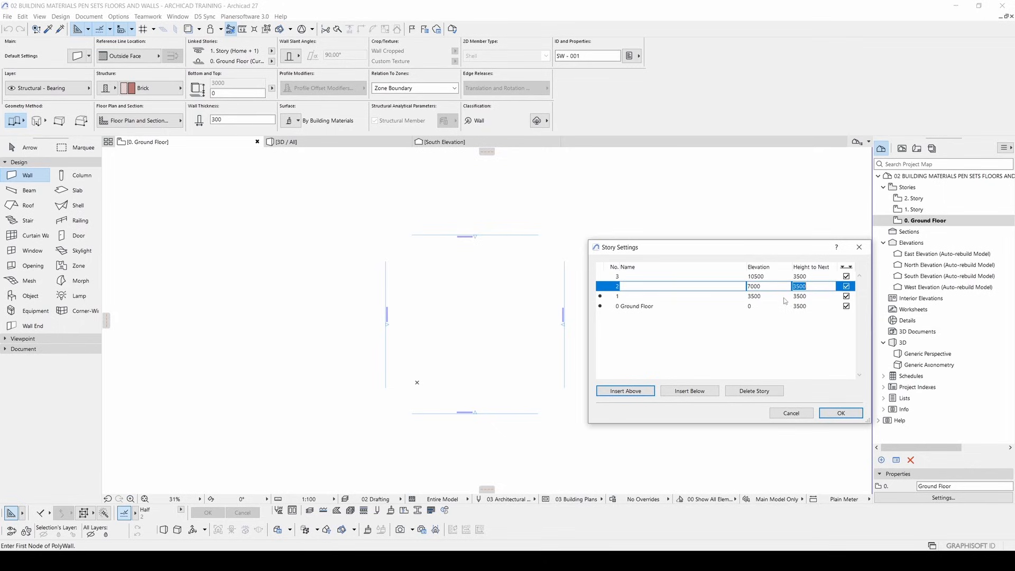
# - Insert a story below the ground floor, accept the story settings including the deletion, and open the ground floor plan
pyautogui.click(668, 307)
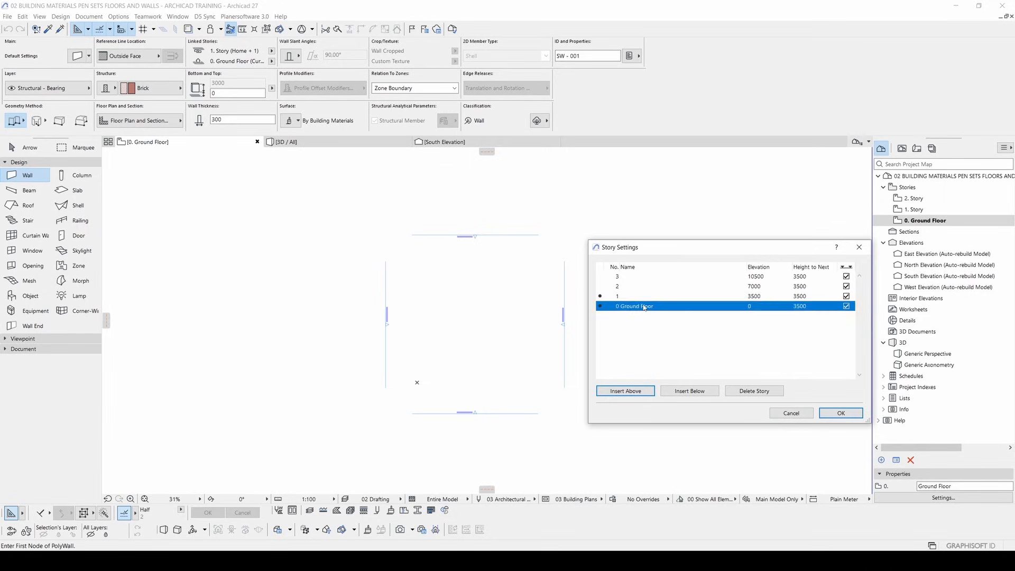
pyautogui.click(697, 391)
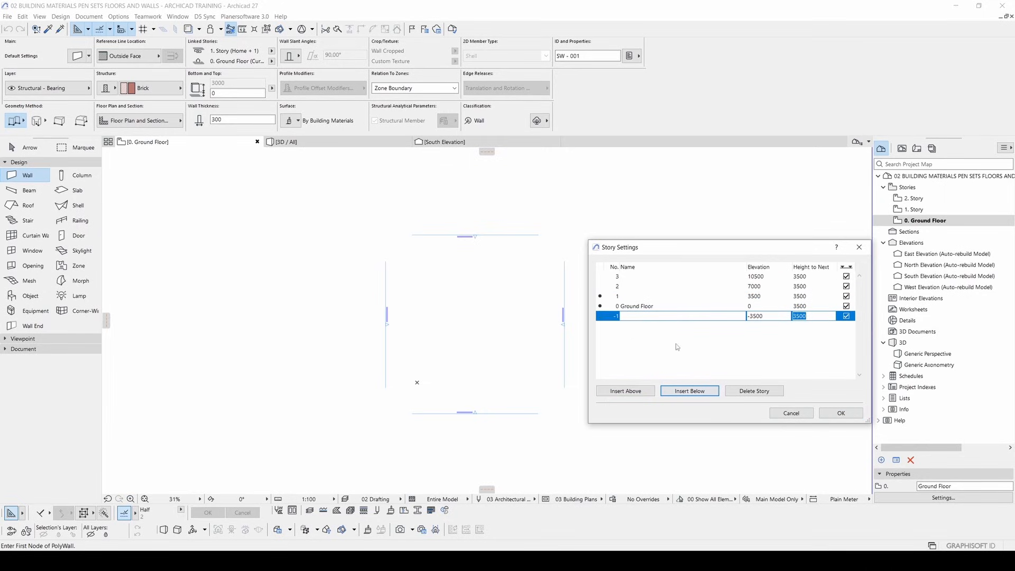
pyautogui.click(619, 308)
pyautogui.click(619, 316)
pyautogui.click(852, 415)
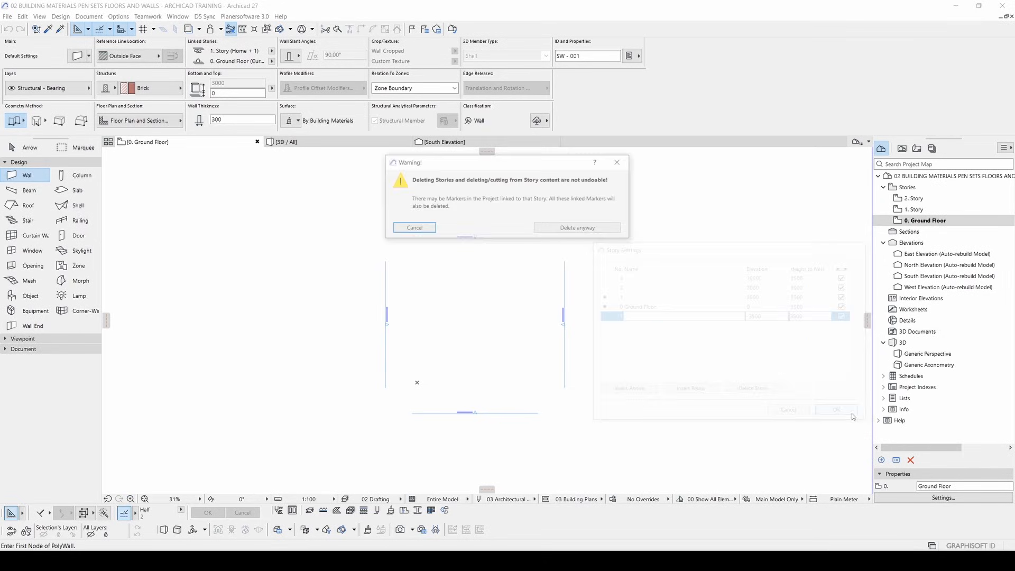
pyautogui.click(604, 227)
pyautogui.doubleClick(925, 232)
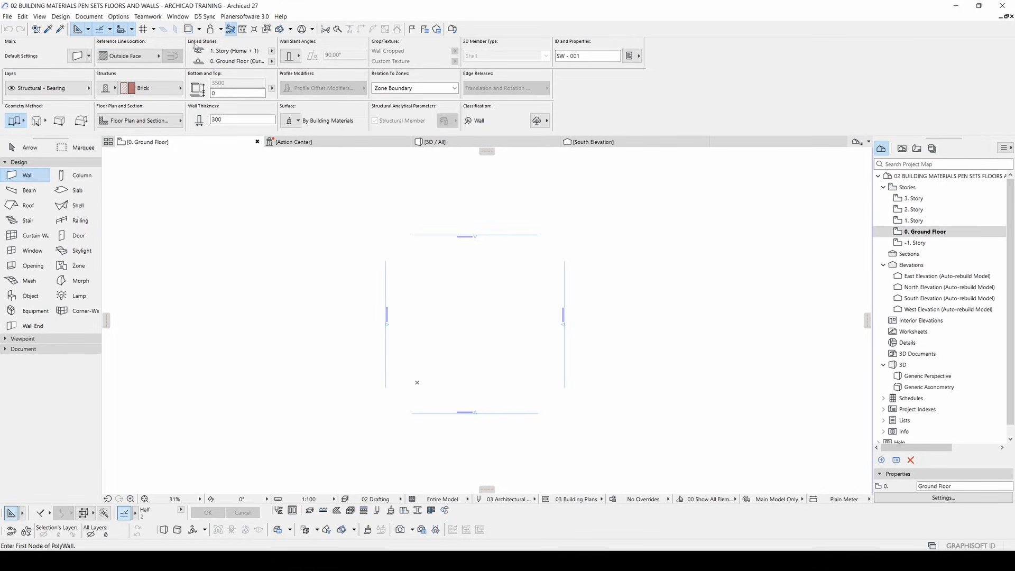
# - Link the default wall's top to 2. Story (Home + 2) and set its top offset to 0
pyautogui.click(271, 51)
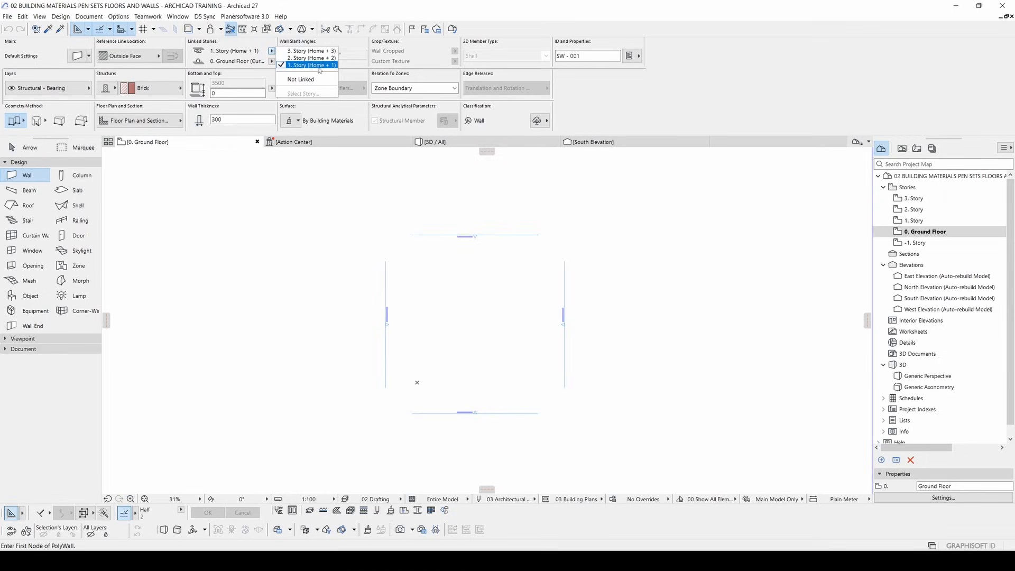
pyautogui.click(289, 59)
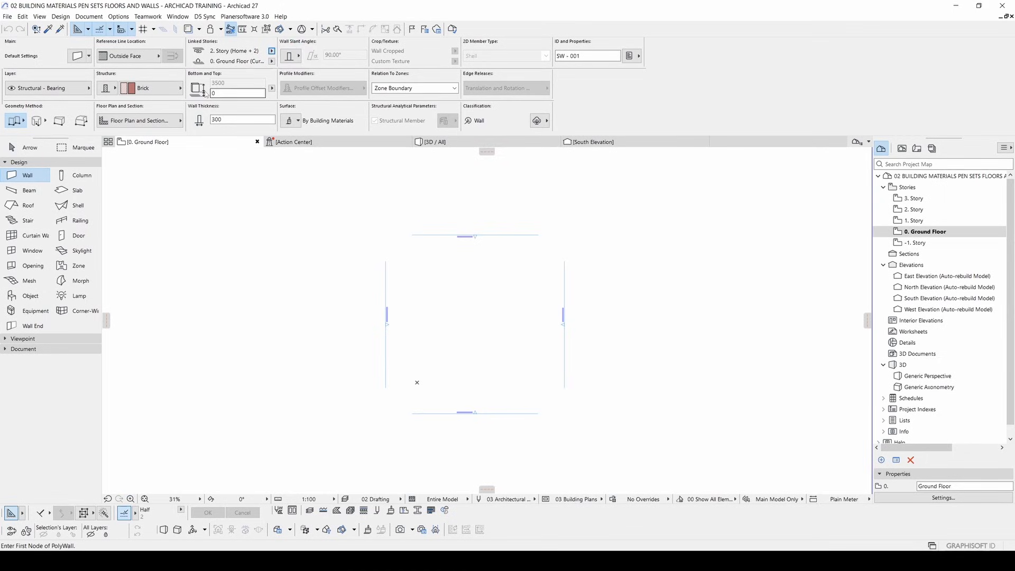
pyautogui.click(230, 92)
pyautogui.click(271, 50)
pyautogui.click(291, 53)
pyautogui.click(271, 51)
pyautogui.click(291, 57)
pyautogui.click(80, 58)
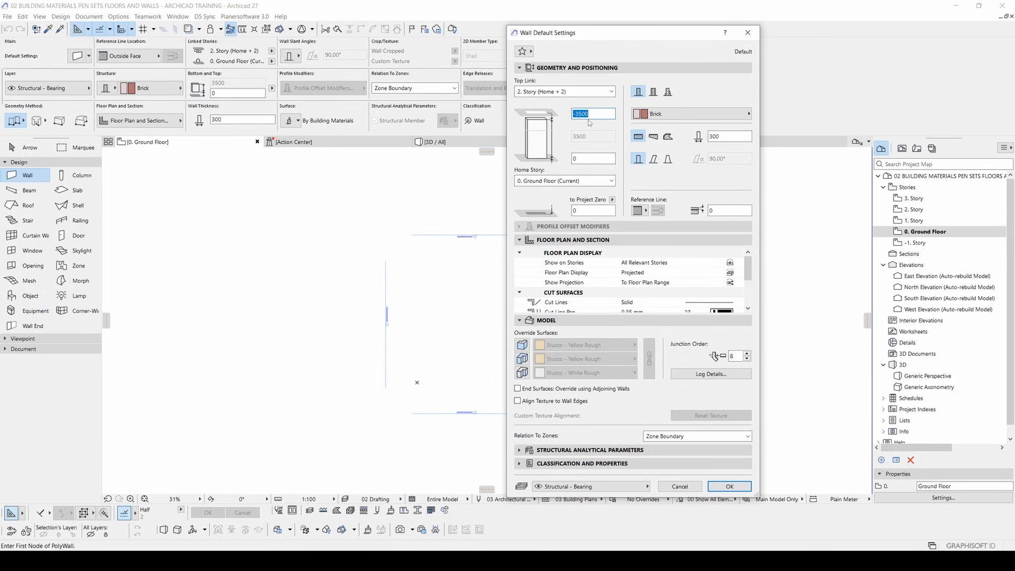
pyautogui.write('0')
pyautogui.click(724, 487)
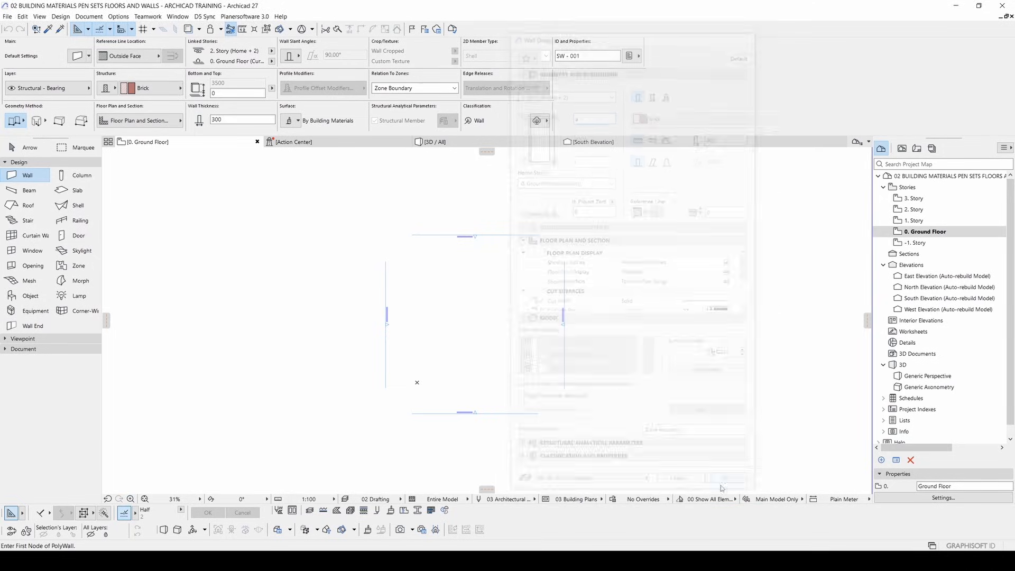
# - Draw a horizontal brick wall on the ground floor between the west and east elevation markers
pyautogui.scroll(4, 418, 285)
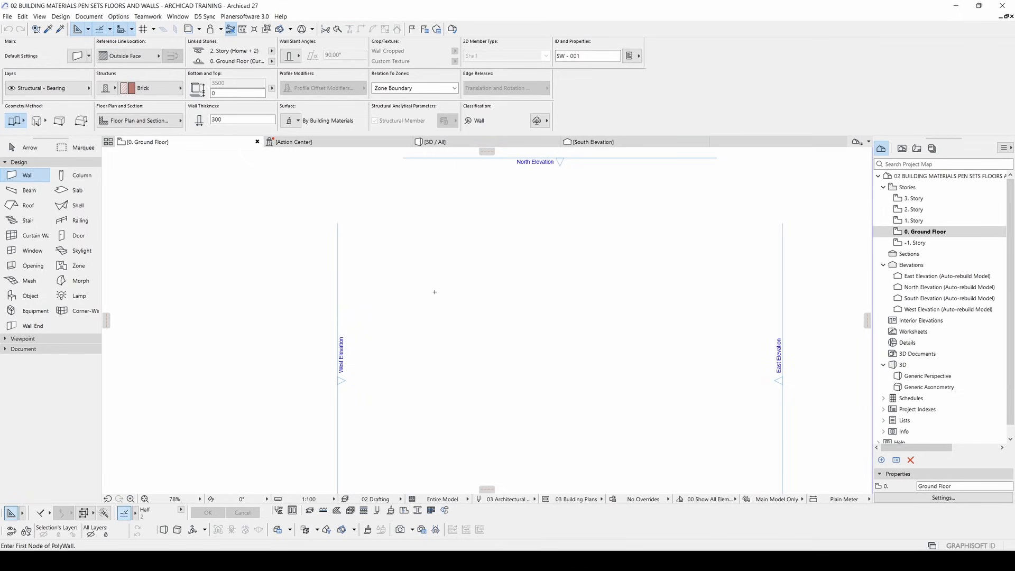
pyautogui.click(415, 290)
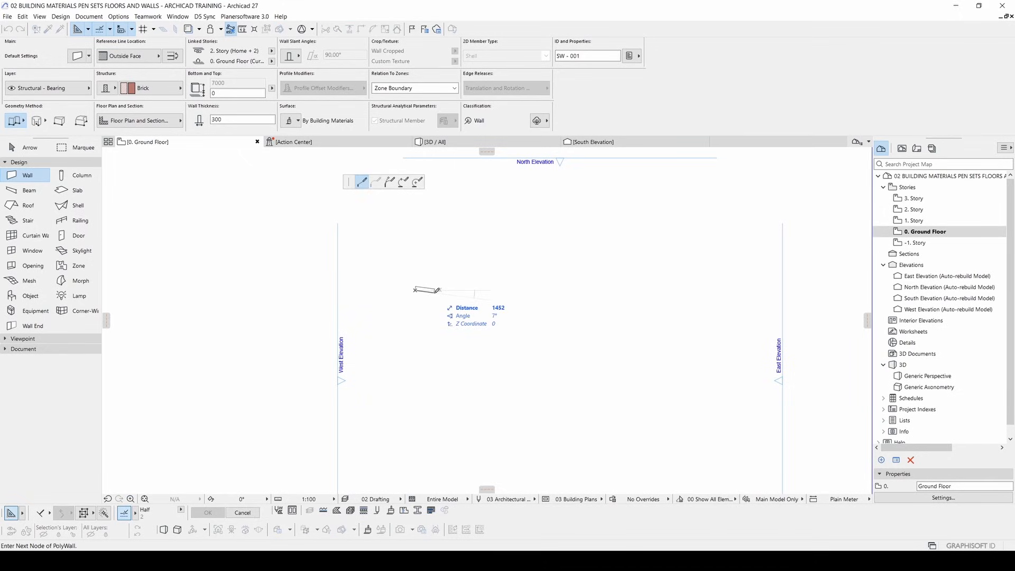
pyautogui.doubleClick(631, 288)
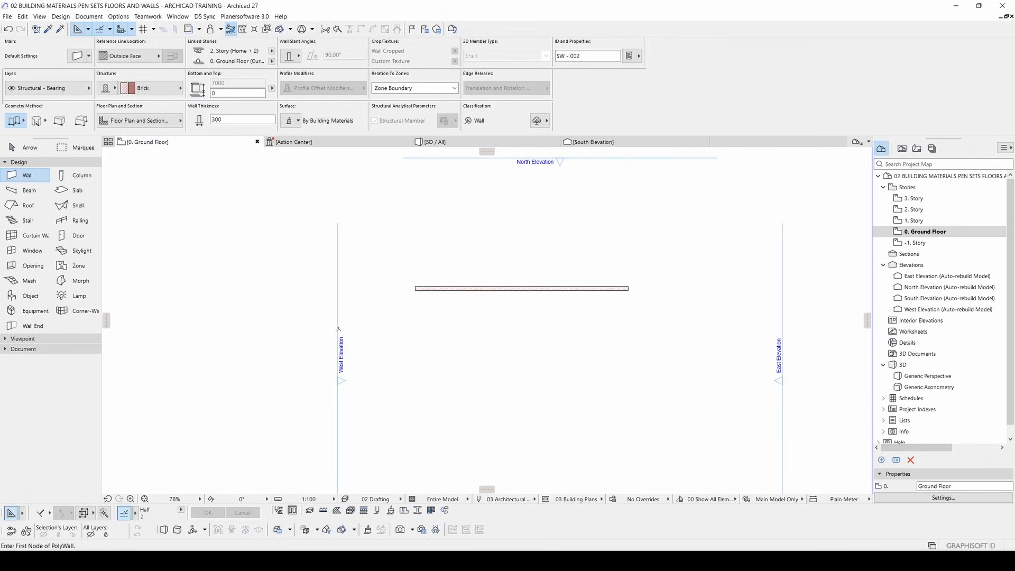
pyautogui.click(29, 146)
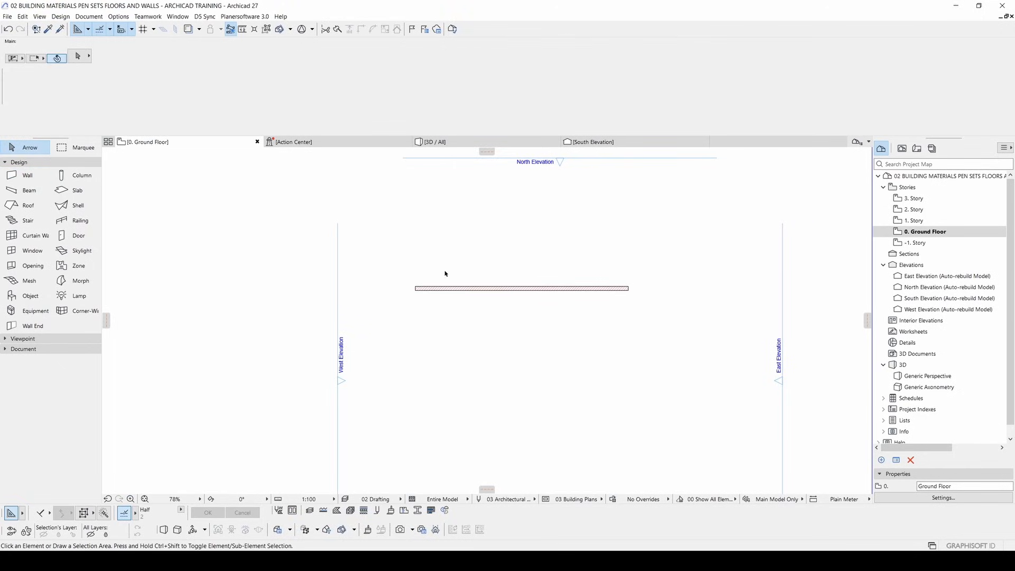
# - Select the new wall and change its building material to Fiberboard to compare the cut fill
pyautogui.scroll(5, 469, 293)
pyautogui.click(444, 291)
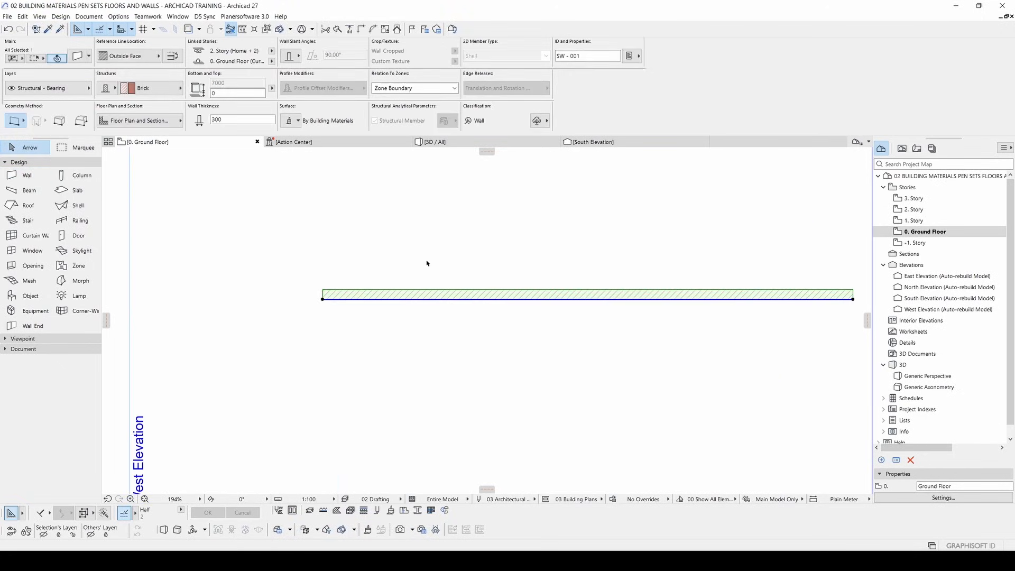
pyautogui.scroll(3, 427, 262)
pyautogui.click(412, 277)
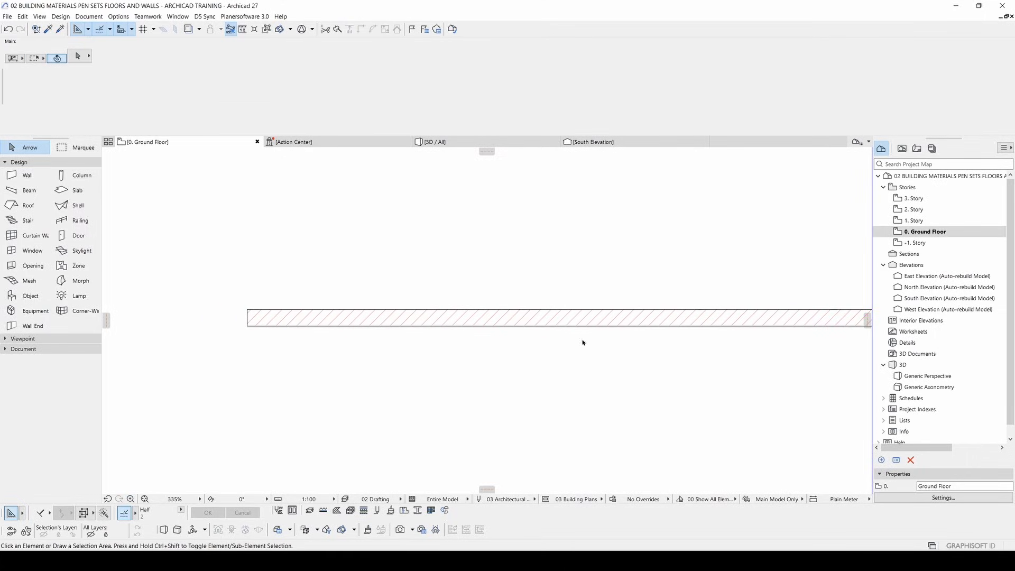
pyautogui.click(548, 322)
pyautogui.click(151, 88)
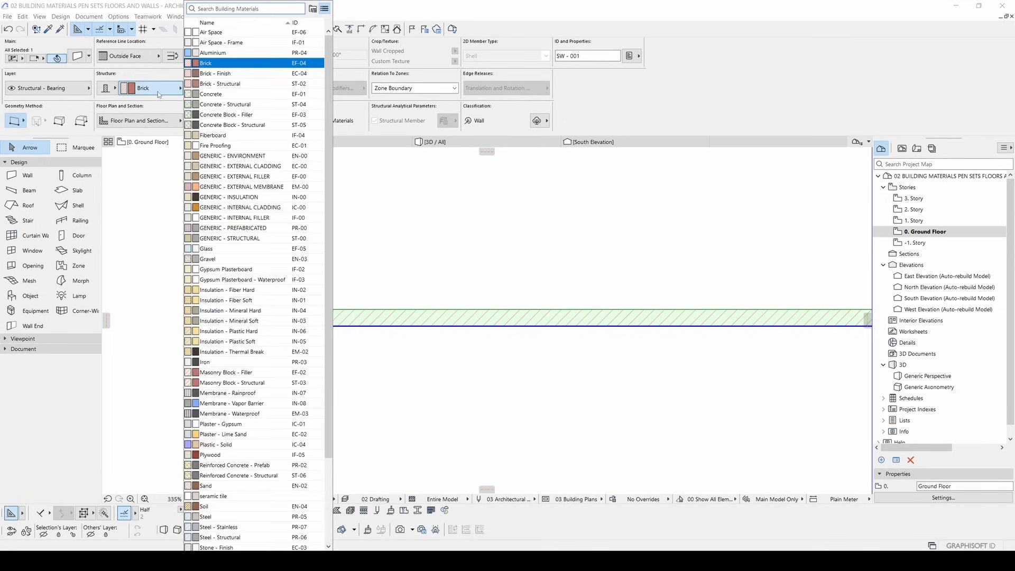
pyautogui.click(214, 135)
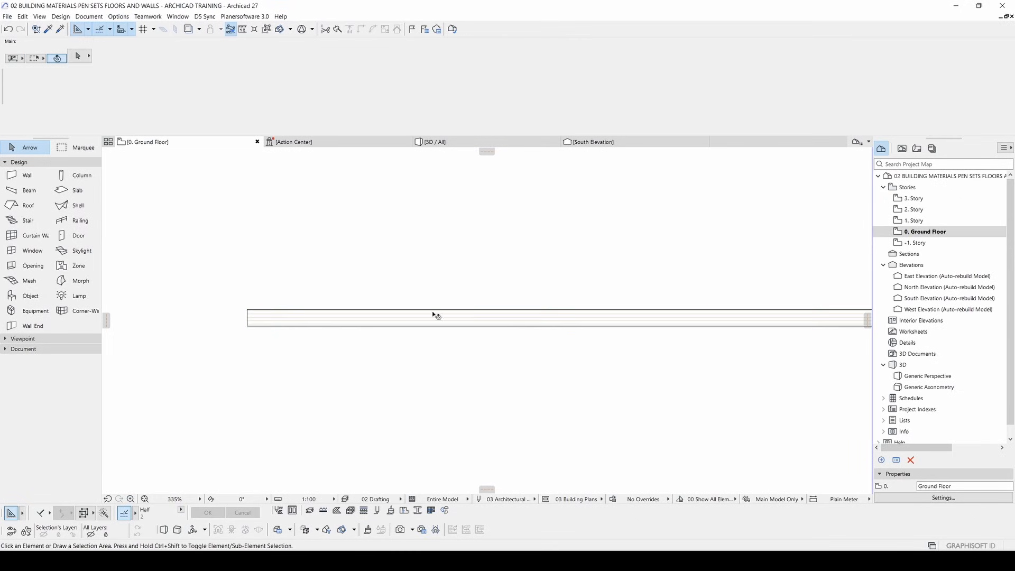
# - Switch the wall's building material to Brick - Structural, Iron and Gravel in turn
pyautogui.click(151, 89)
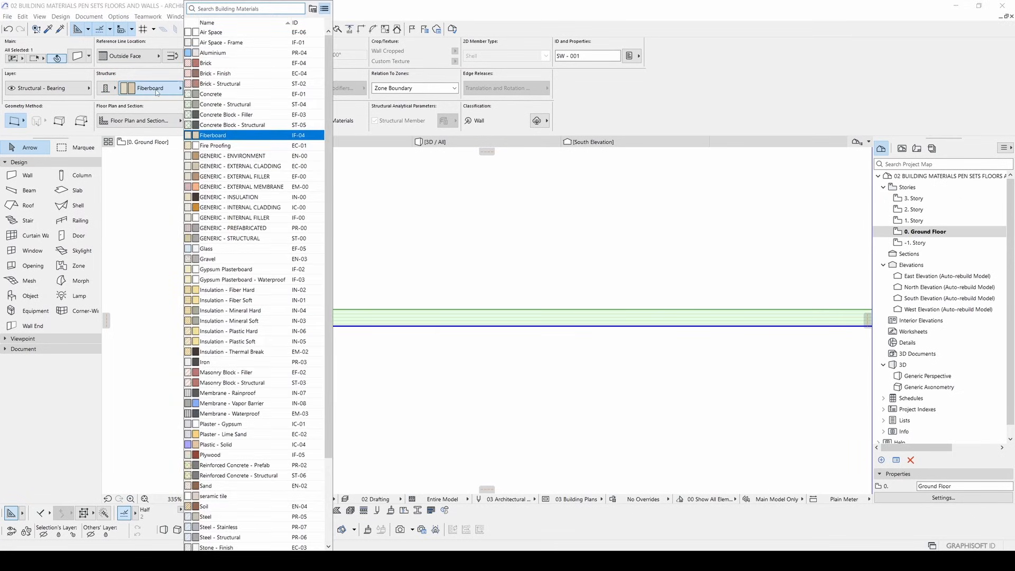
pyautogui.click(229, 84)
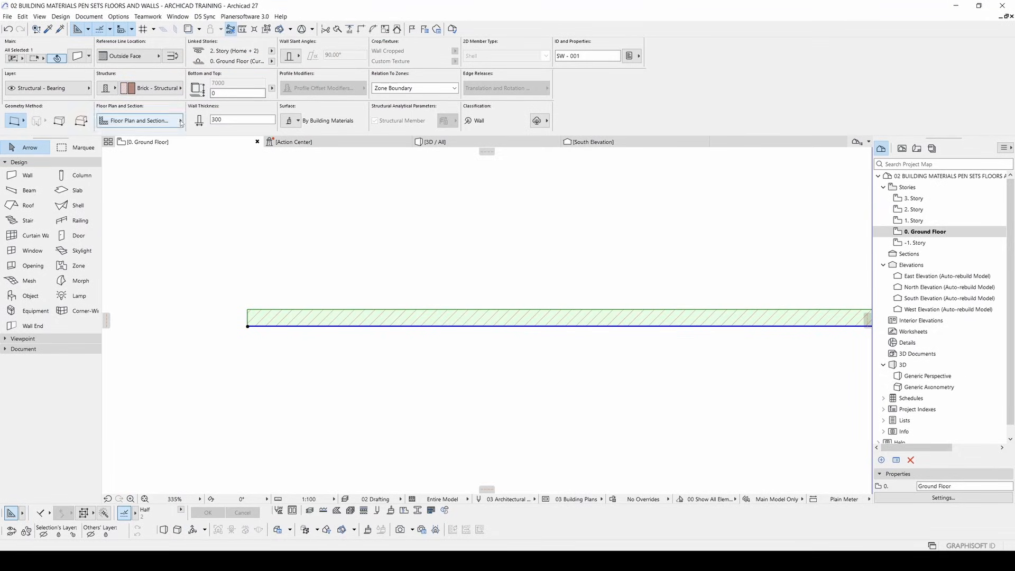
pyautogui.click(168, 89)
pyautogui.click(254, 354)
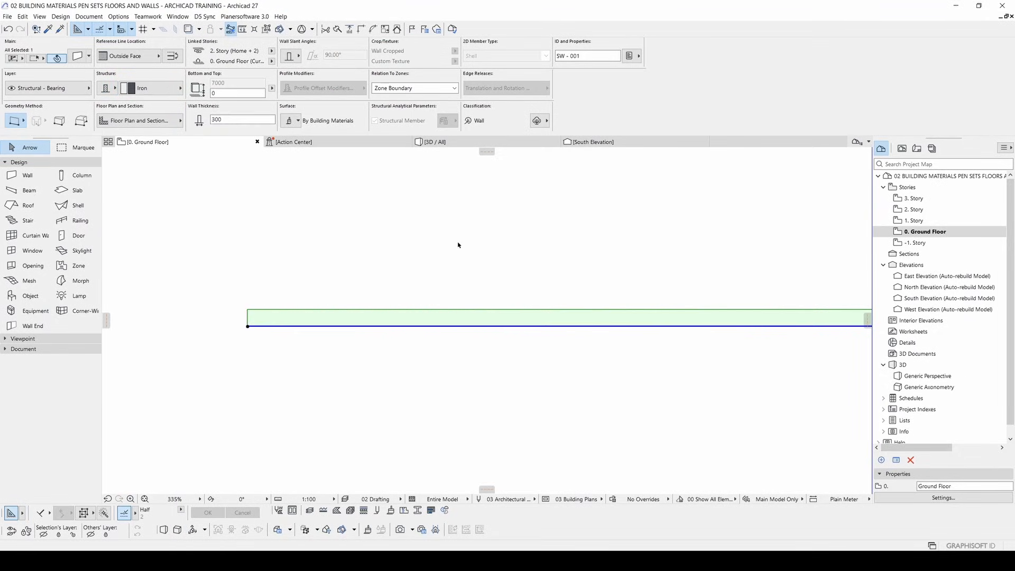
pyautogui.click(165, 88)
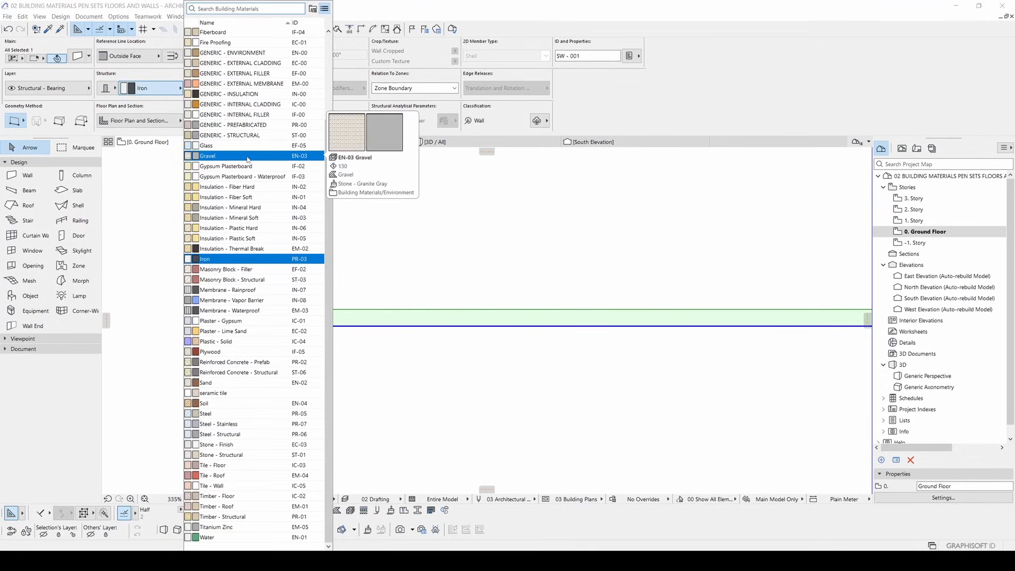
pyautogui.click(247, 156)
# - Set the wall's building material back to Brick and deselect the wall
pyautogui.click(159, 88)
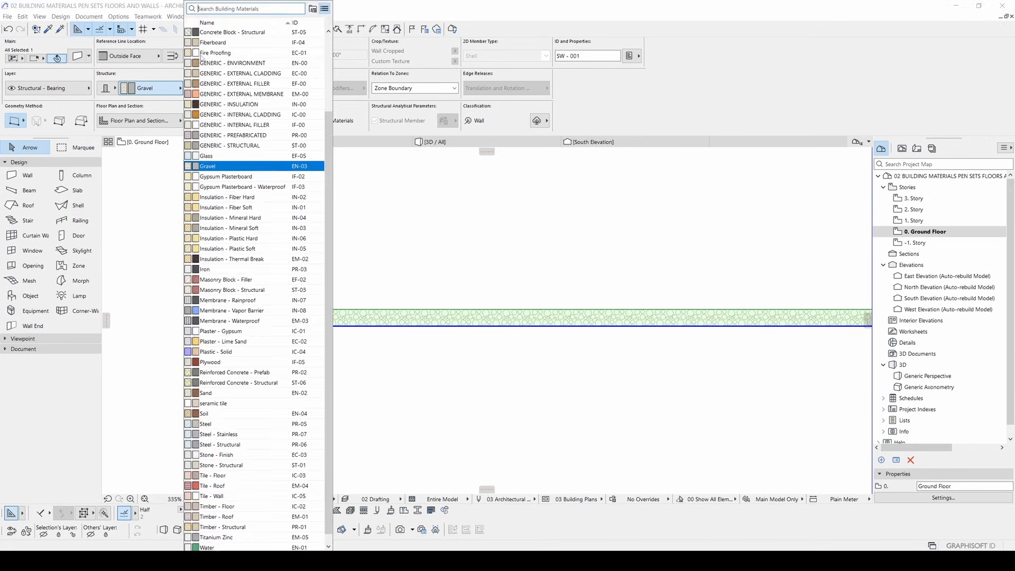
pyautogui.scroll(3, 222, 47)
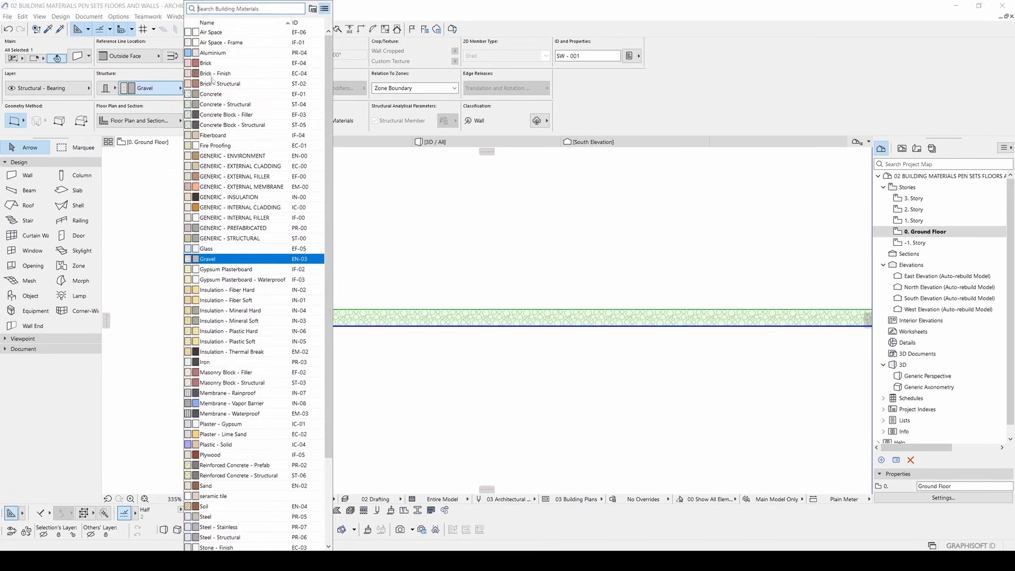
pyautogui.click(214, 66)
pyautogui.click(441, 218)
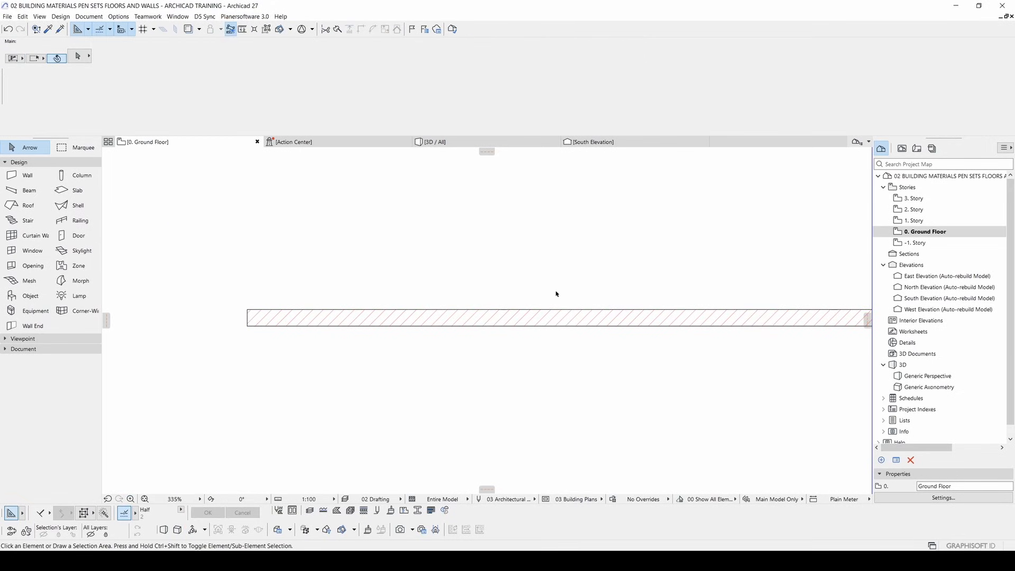
# - Set the drawn wall's thickness to 200
pyautogui.click(497, 312)
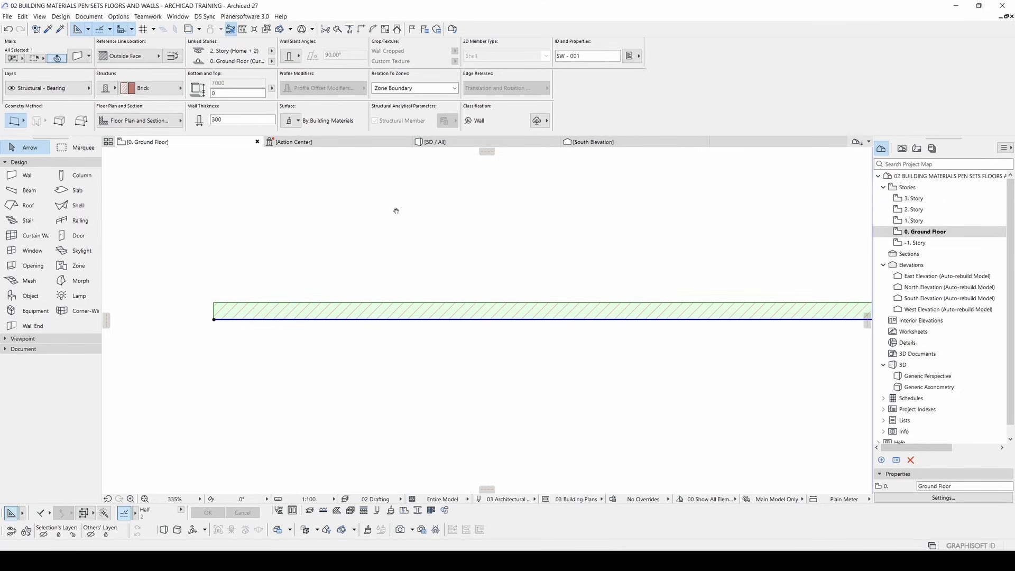
pyautogui.click(226, 121)
pyautogui.write('2')
pyautogui.press('Return')
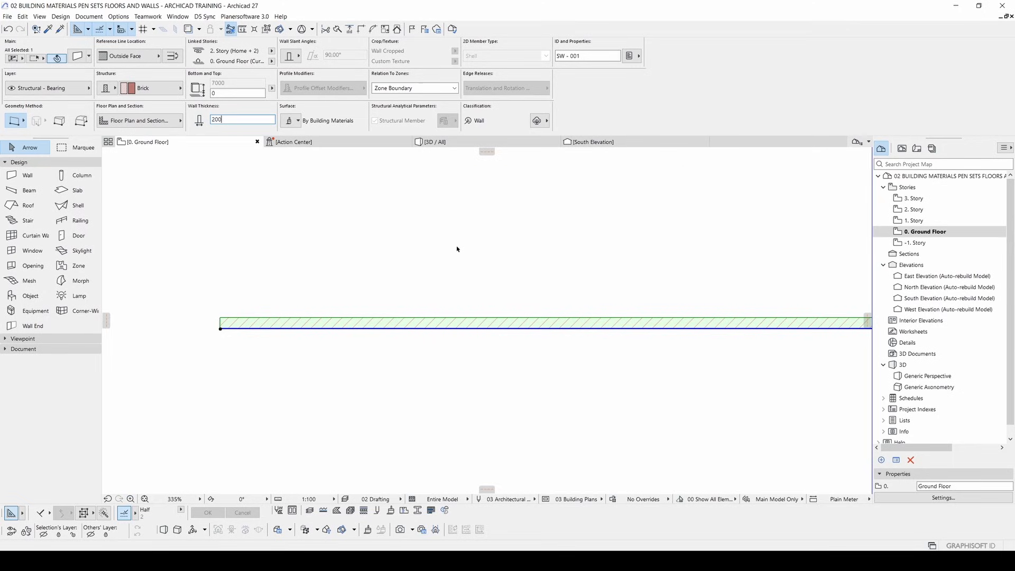
pyautogui.moveTo(456, 247); pyautogui.dragTo(450, 254, button='middle')
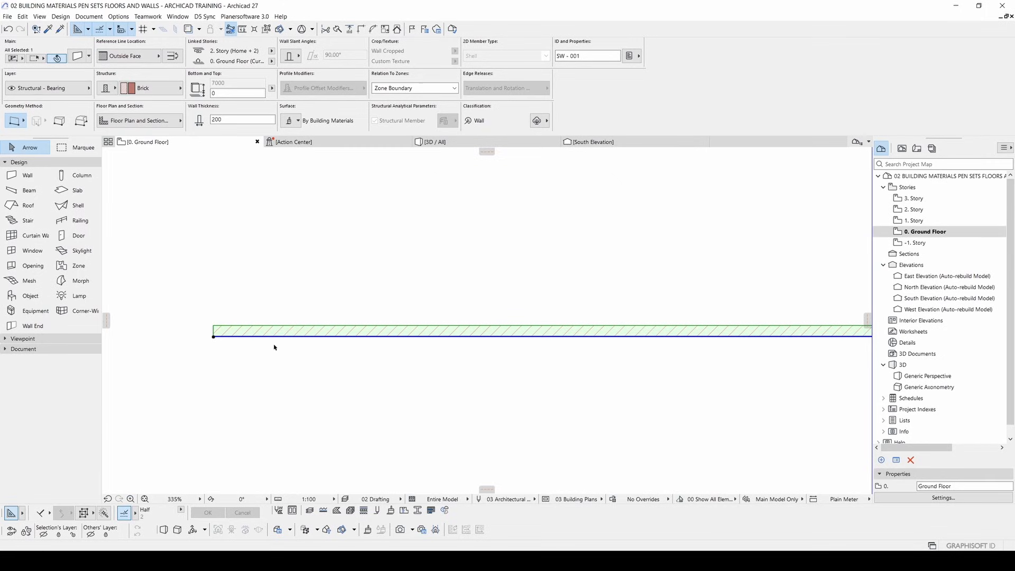
# - Check the selected wall's reference line location options, keeping Outside Face
pyautogui.scroll(2, 376, 339)
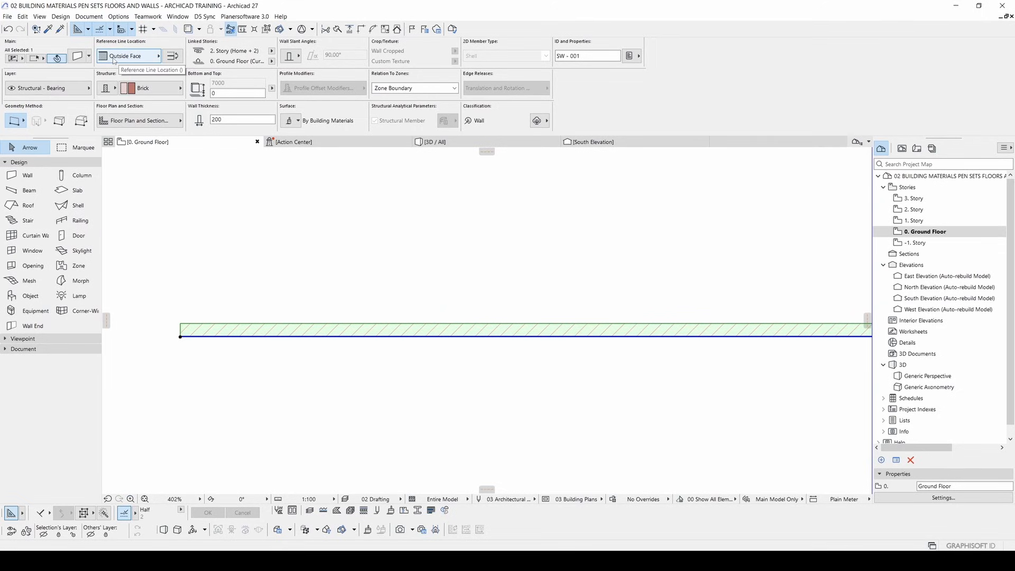
pyautogui.click(113, 60)
pyautogui.click(115, 60)
pyautogui.moveTo(270, 297); pyautogui.dragTo(327, 296, button='middle')
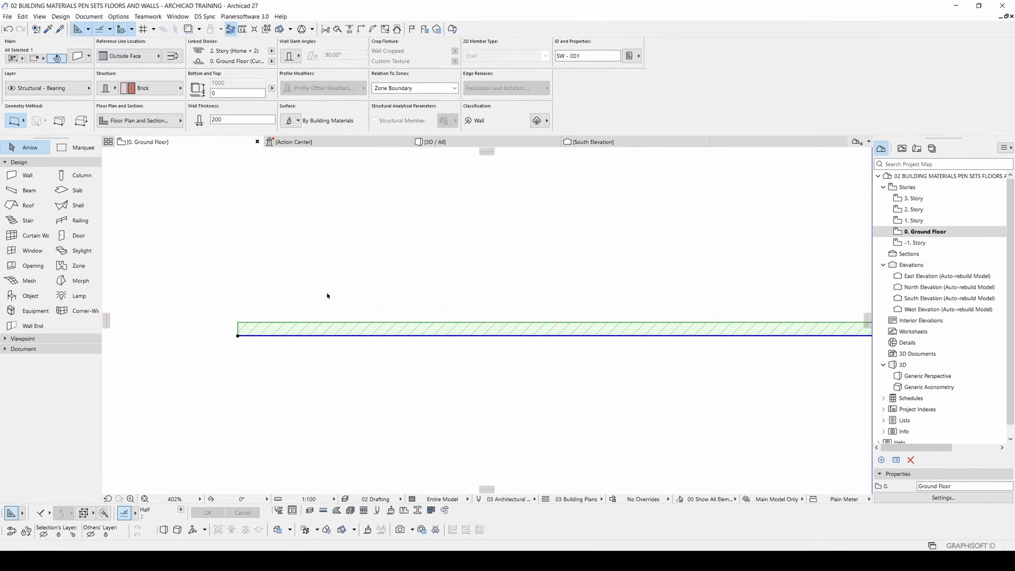
# - Show the model in 3D, select the wall and examine its brick surface up close
pyautogui.press('F3')
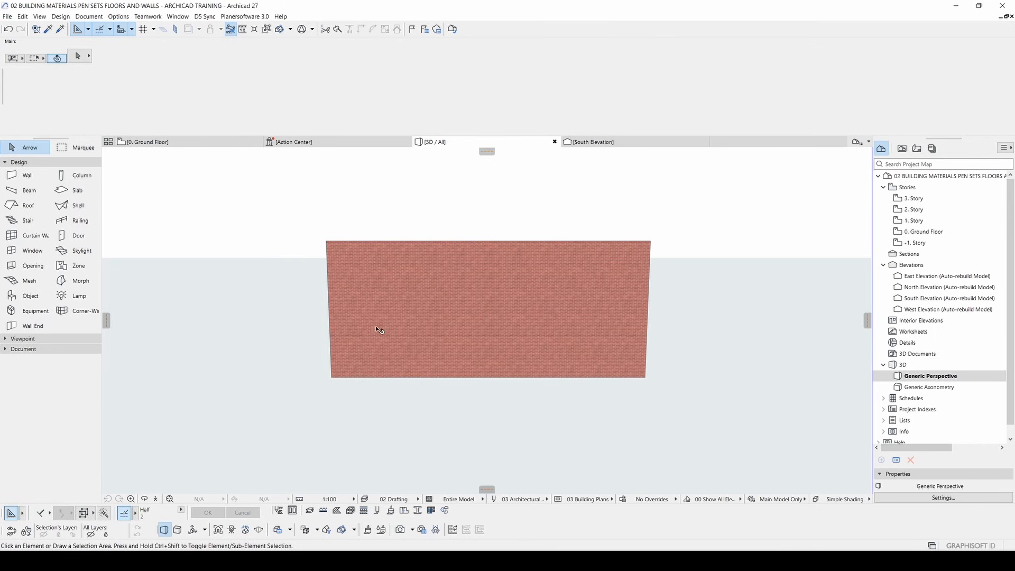
pyautogui.click(386, 329)
pyautogui.scroll(5, 385, 323)
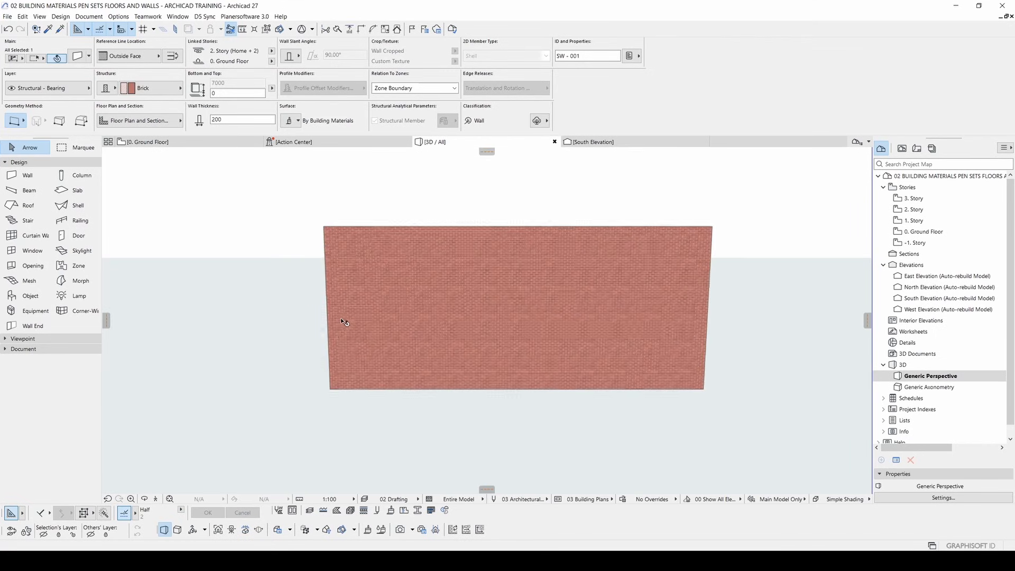
pyautogui.scroll(-3, 383, 338)
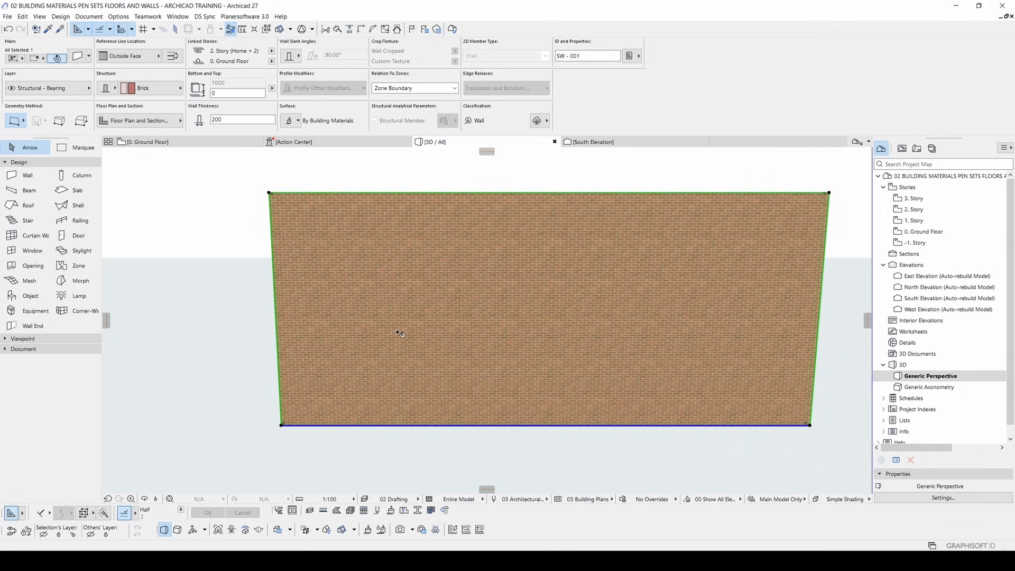
# - Examine the selected wall's brick texture and reference line from the outside and inside faces
pyautogui.moveTo(472, 312); pyautogui.dragTo(499, 415, button='middle')
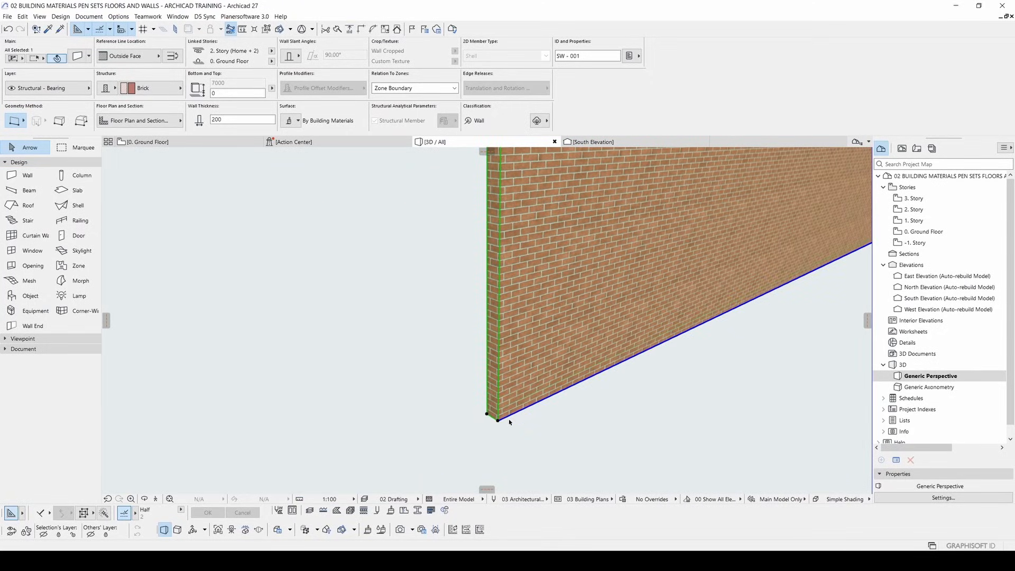
pyautogui.scroll(3, 506, 422)
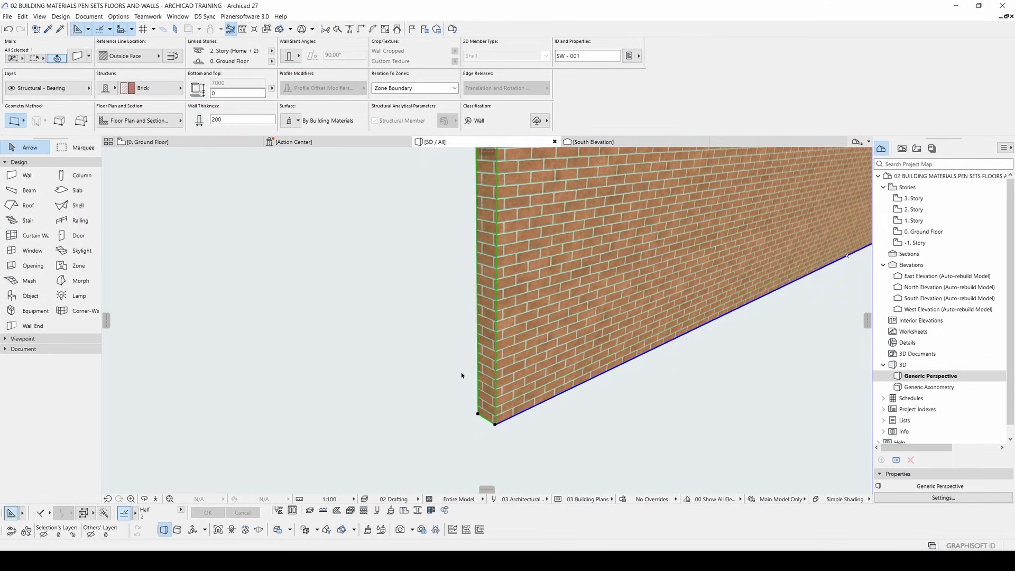
pyautogui.moveTo(558, 389); pyautogui.dragTo(542, 393, button='middle')
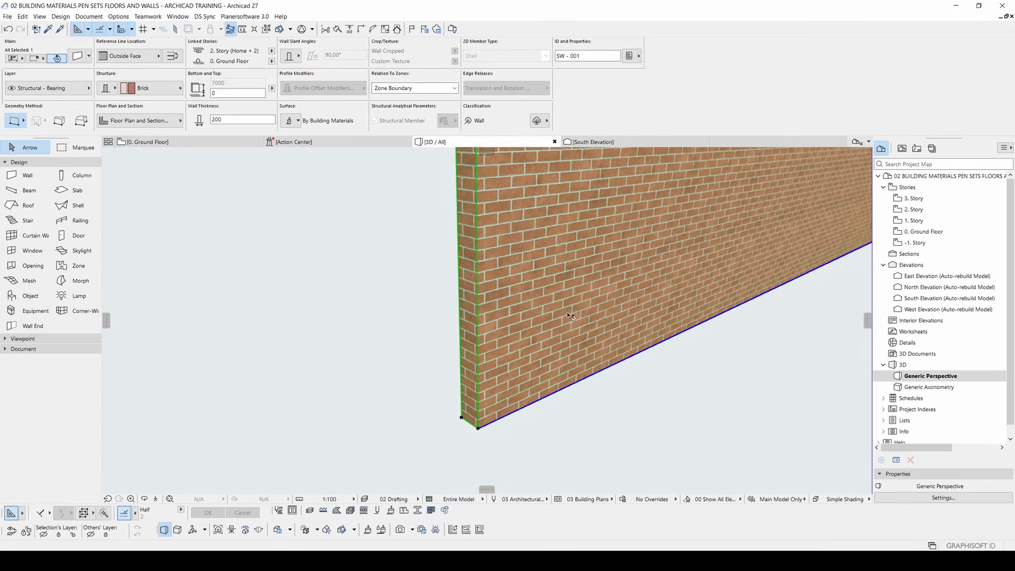
pyautogui.scroll(2, 602, 215)
pyautogui.scroll(-1, 585, 289)
pyautogui.keyDown('shift'); pyautogui.moveTo(585, 288); pyautogui.dragTo(584, 211, button='middle'); pyautogui.keyUp('shift')
pyautogui.keyDown('shift'); pyautogui.moveTo(699, 307); pyautogui.dragTo(711, 292, button='middle'); pyautogui.keyUp('shift')
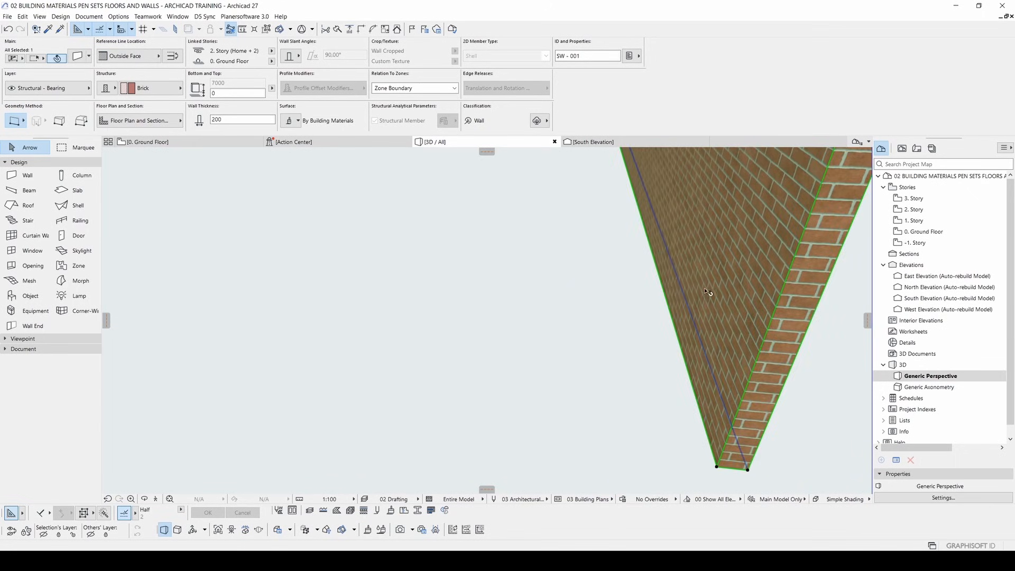
pyautogui.keyDown('shift'); pyautogui.moveTo(644, 292); pyautogui.dragTo(450, 289, button='middle'); pyautogui.keyUp('shift')
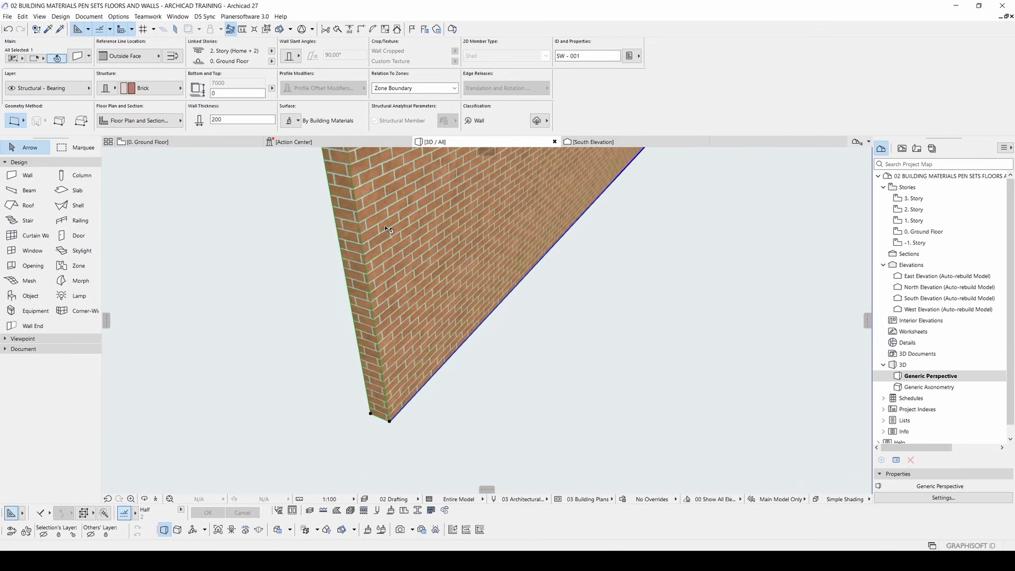
pyautogui.scroll(2, 370, 249)
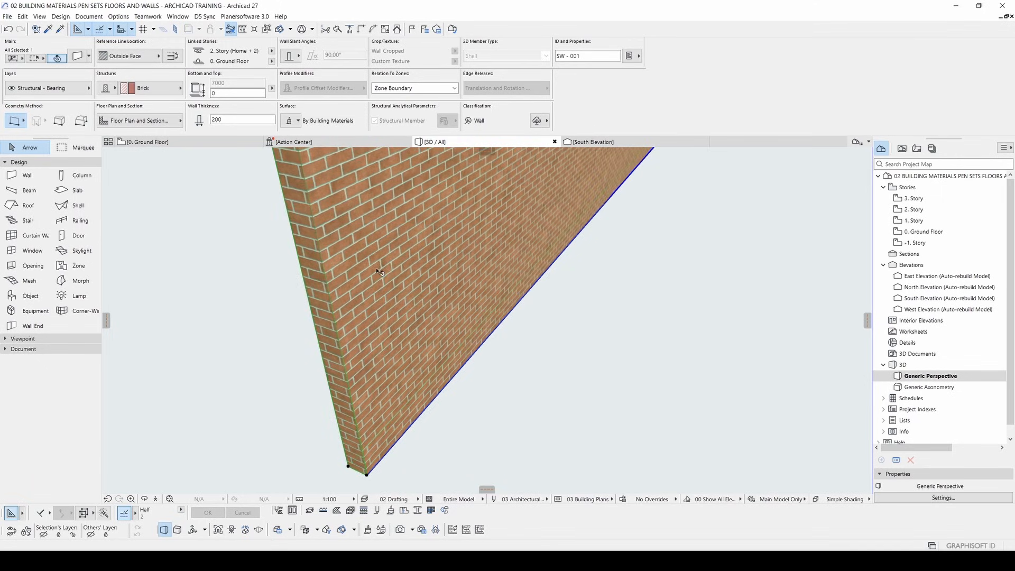
pyautogui.moveTo(396, 268); pyautogui.dragTo(571, 215, button='middle')
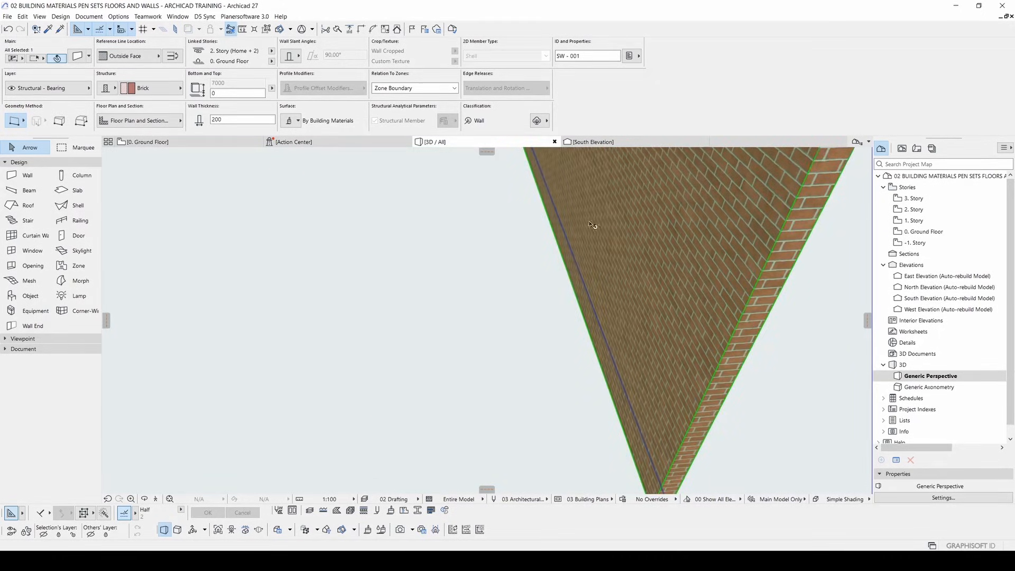
pyautogui.keyDown('shift'); pyautogui.moveTo(605, 216); pyautogui.dragTo(501, 248, button='middle'); pyautogui.keyUp('shift')
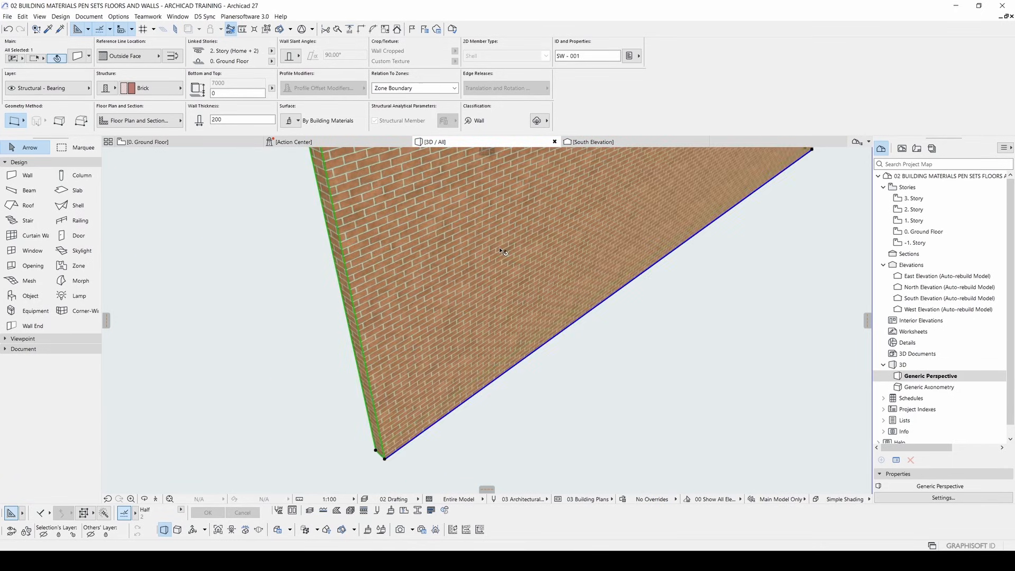
# - Override the selected wall's outside face surface with Stucco - Yellow Rough
pyautogui.doubleClick(499, 247)
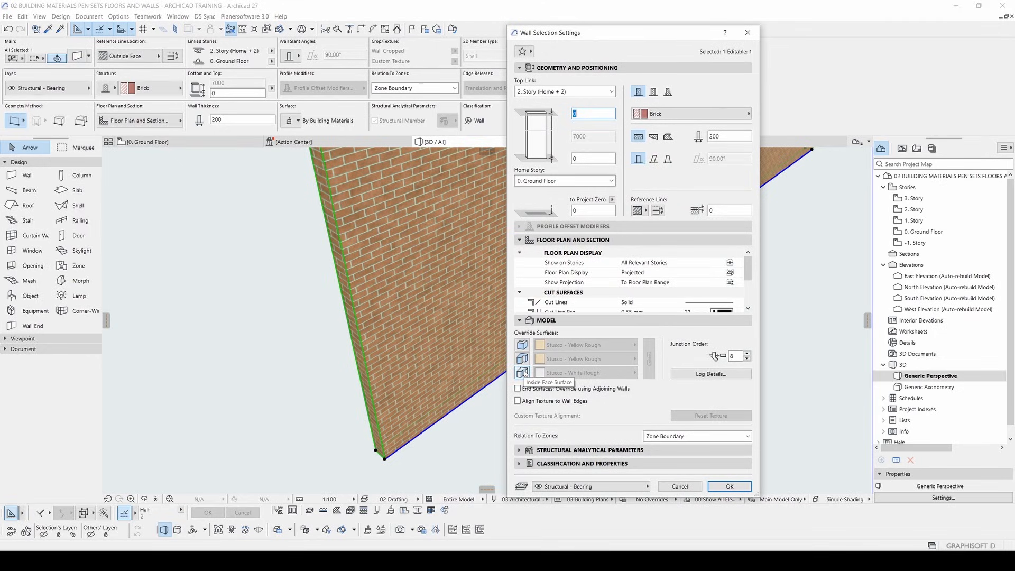
pyautogui.click(523, 344)
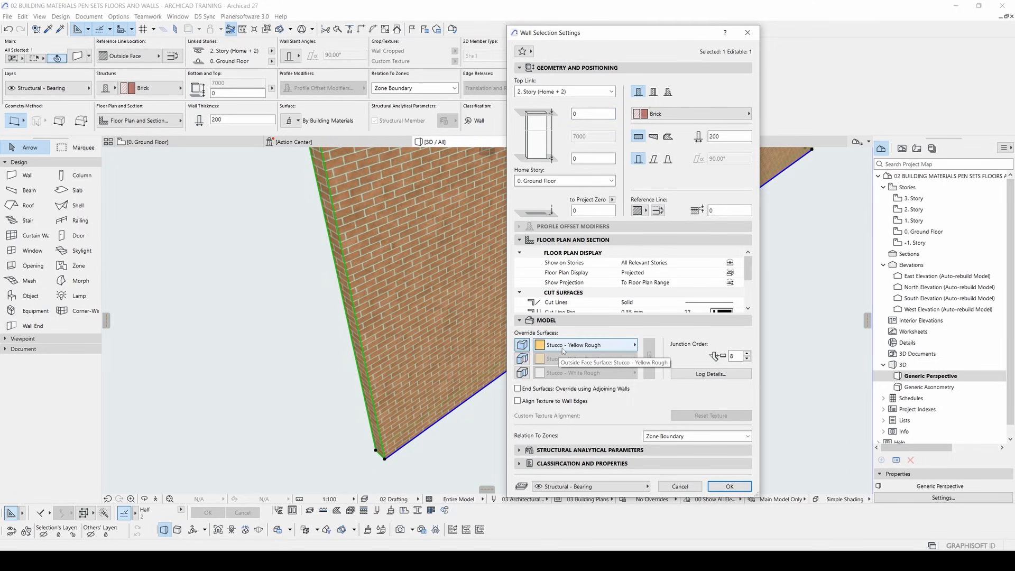
pyautogui.click(547, 344)
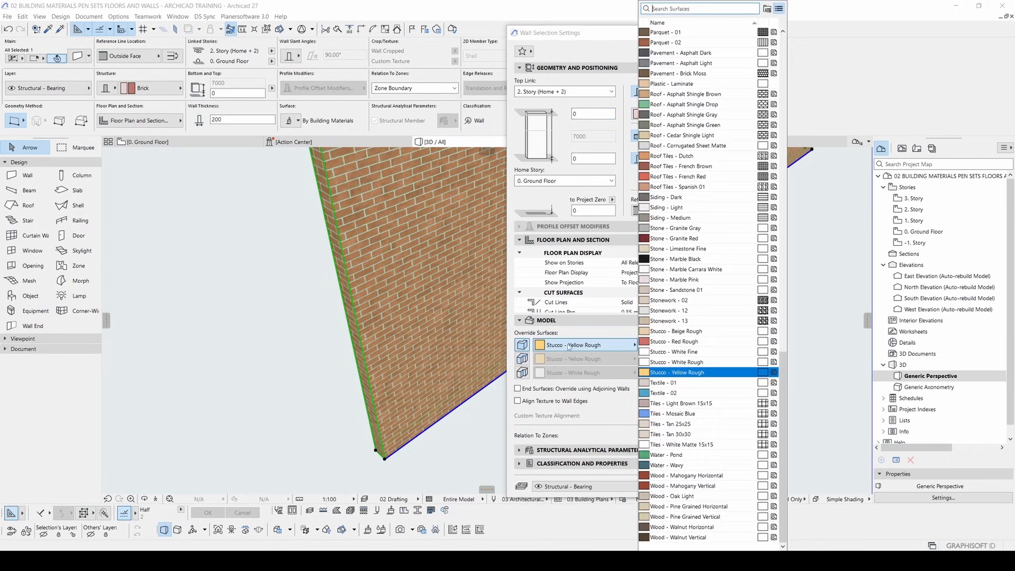
pyautogui.click(680, 372)
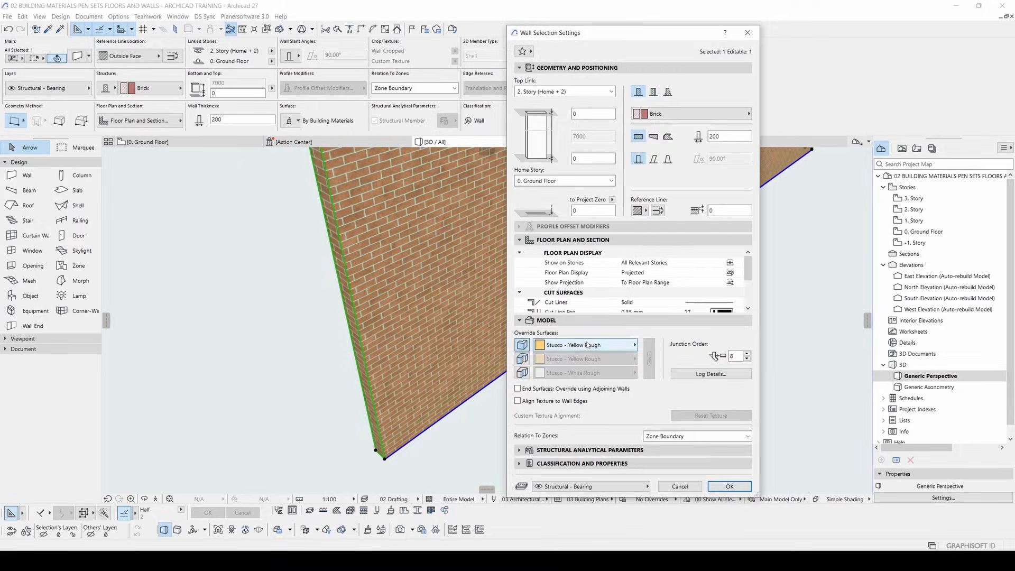
pyautogui.click(729, 486)
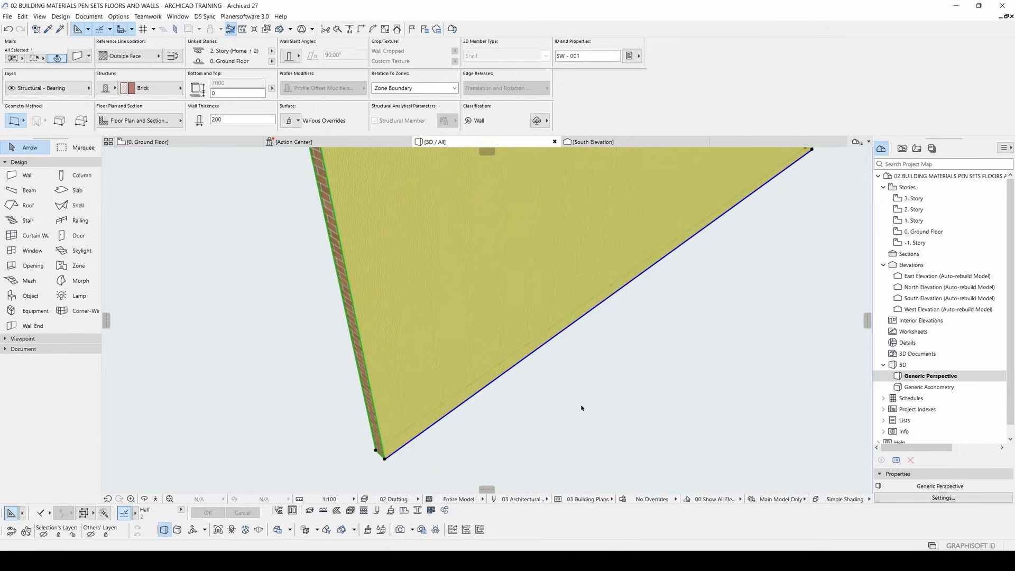
# - Override the wall's inside face surface with Stucco - White Rough and check both faces in 3D
pyautogui.press('Escape')
pyautogui.click(434, 349)
pyautogui.moveTo(551, 264); pyautogui.dragTo(566, 290, button='middle')
pyautogui.scroll(-2, 565, 289)
pyautogui.hotkey('ctrl', 't')
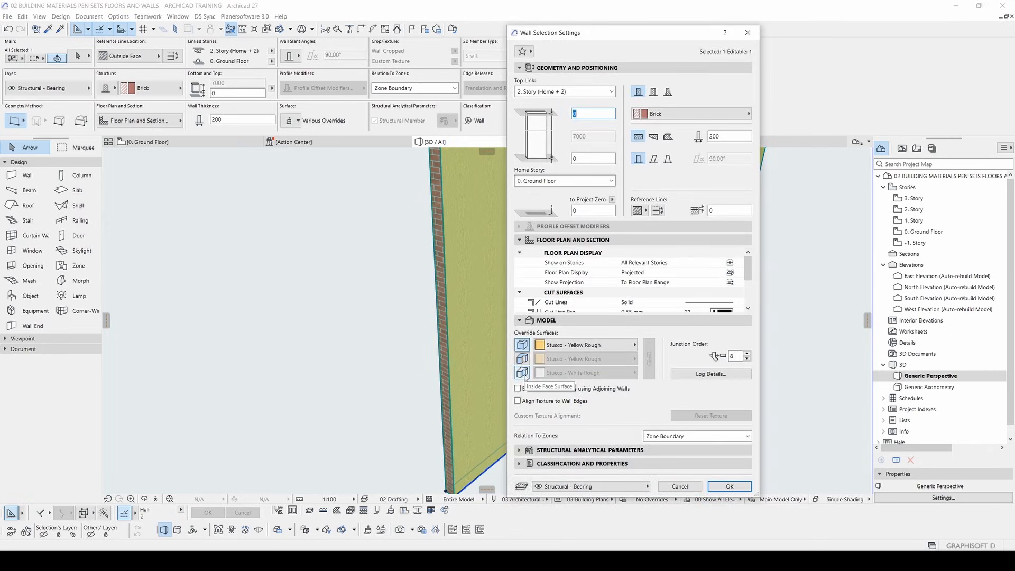
pyautogui.click(522, 372)
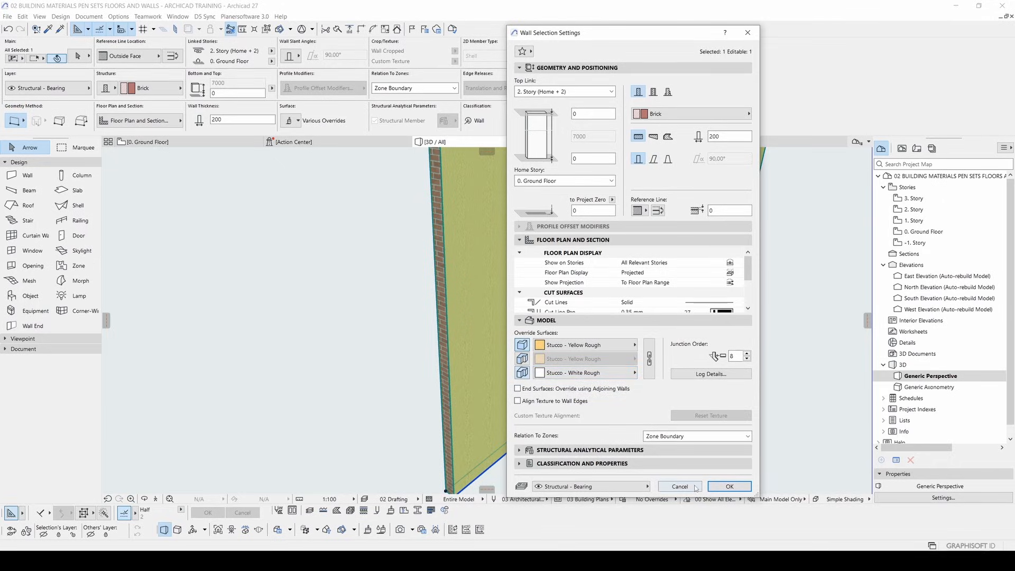
pyautogui.click(728, 486)
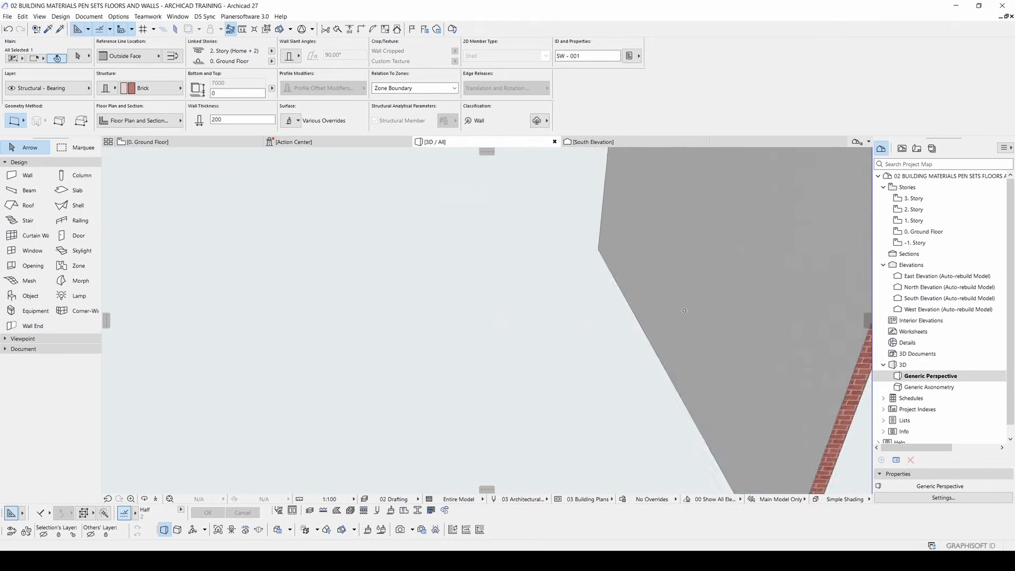
pyautogui.moveTo(523, 319)
pyautogui.keyDown('shift'); pyautogui.mouseDown(button='middle')
pyautogui.moveTo(465, 333)
pyautogui.moveTo(485, 270)
pyautogui.moveTo(542, 315)
pyautogui.mouseUp(button='middle'); pyautogui.keyUp('shift')
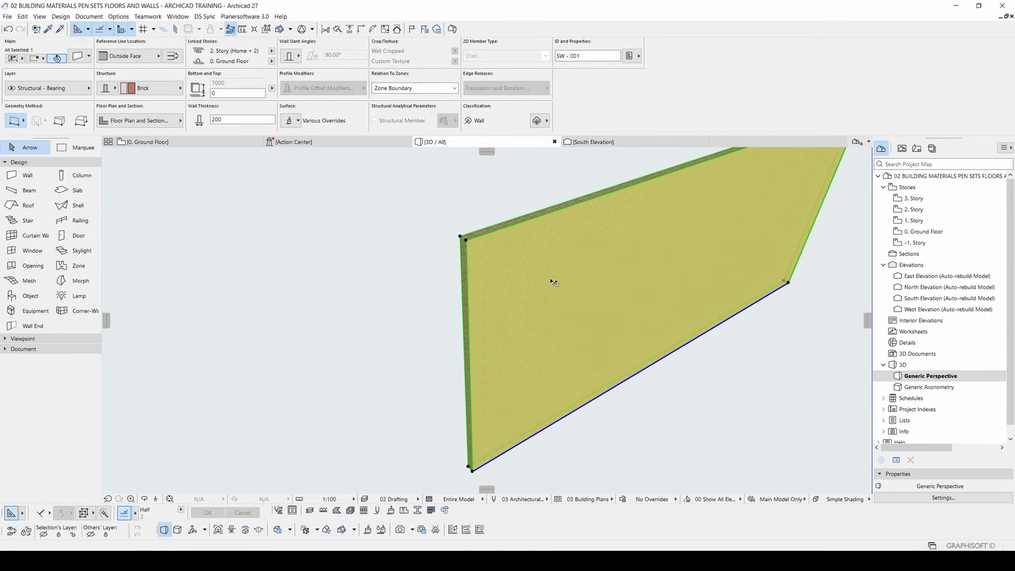
# - Try a Generic Wall/Shell composite structure on the wall, and undo the change
pyautogui.click(106, 88)
pyautogui.click(137, 88)
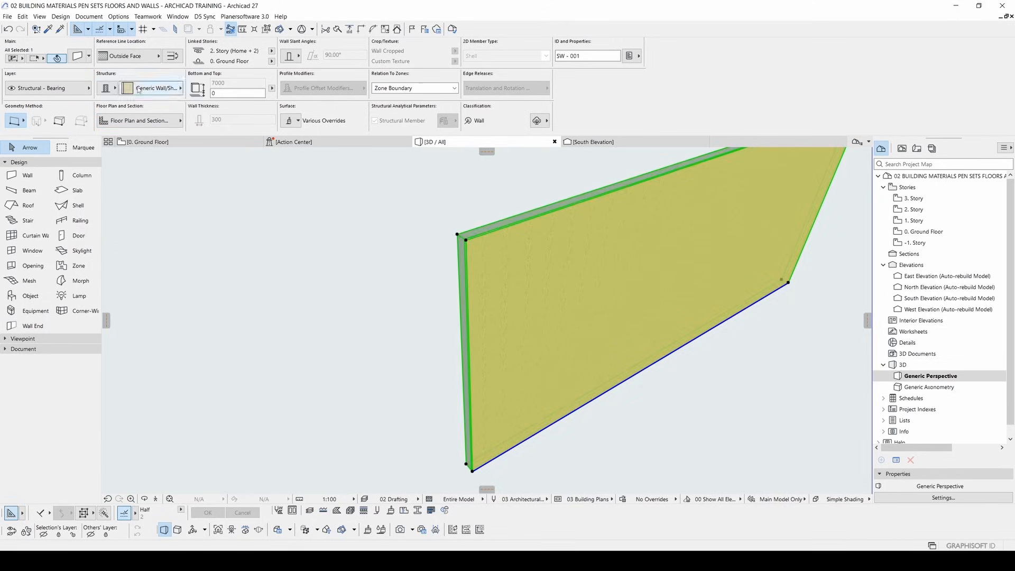
pyautogui.click(437, 318)
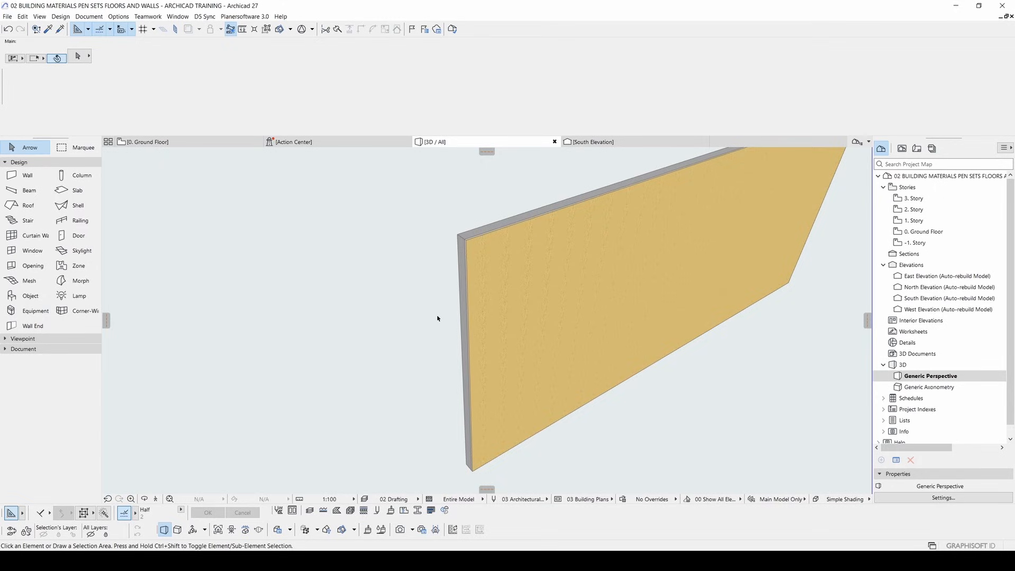
pyautogui.hotkey('ctrl', 'z')
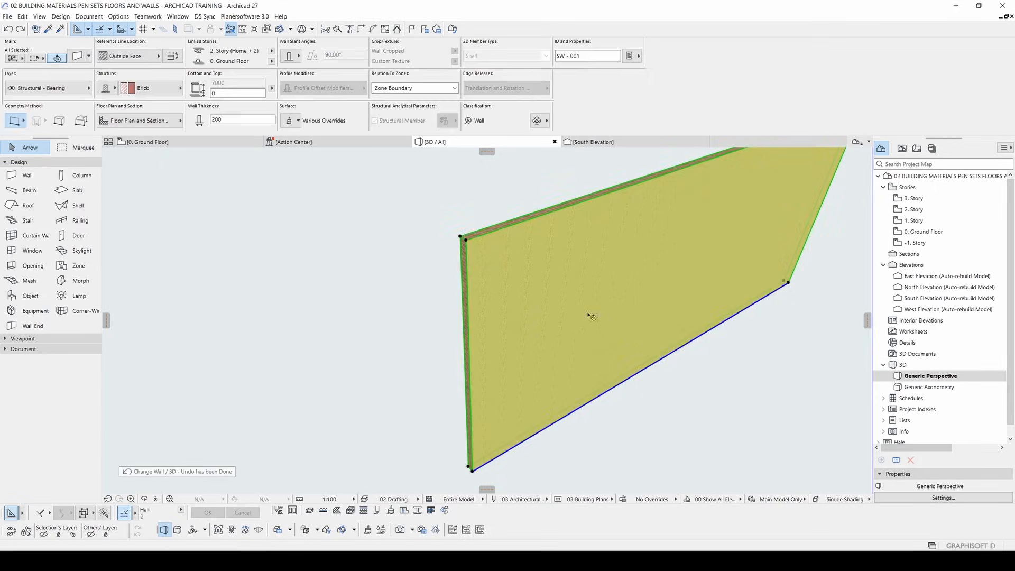
# - Return to the Ground Floor plan and pick up the existing wall's settings for drawing new walls
pyautogui.keyDown('shift'); pyautogui.moveTo(464, 276); pyautogui.dragTo(416, 269, button='middle'); pyautogui.keyUp('shift')
pyautogui.press('F2')
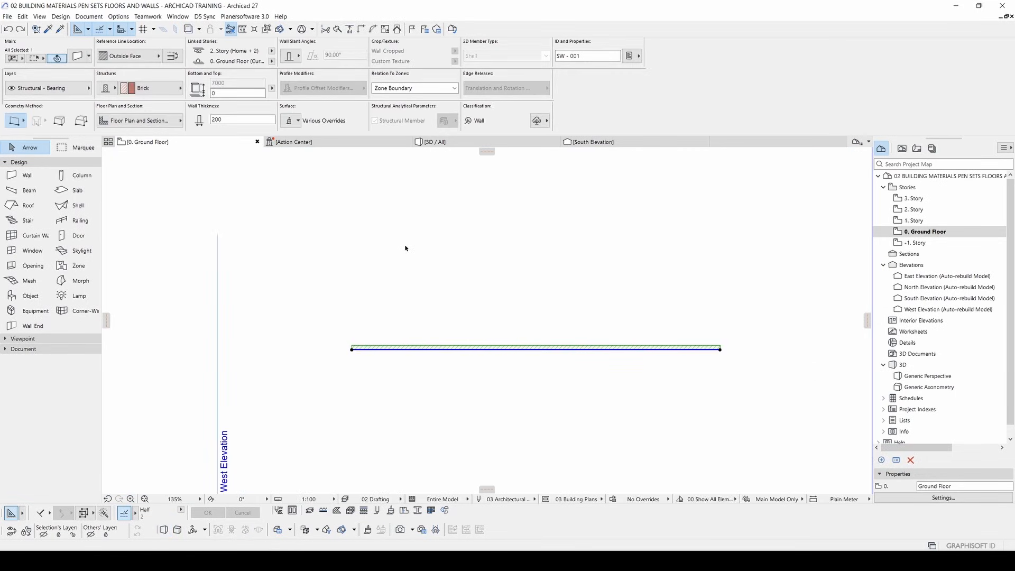
pyautogui.press('Escape')
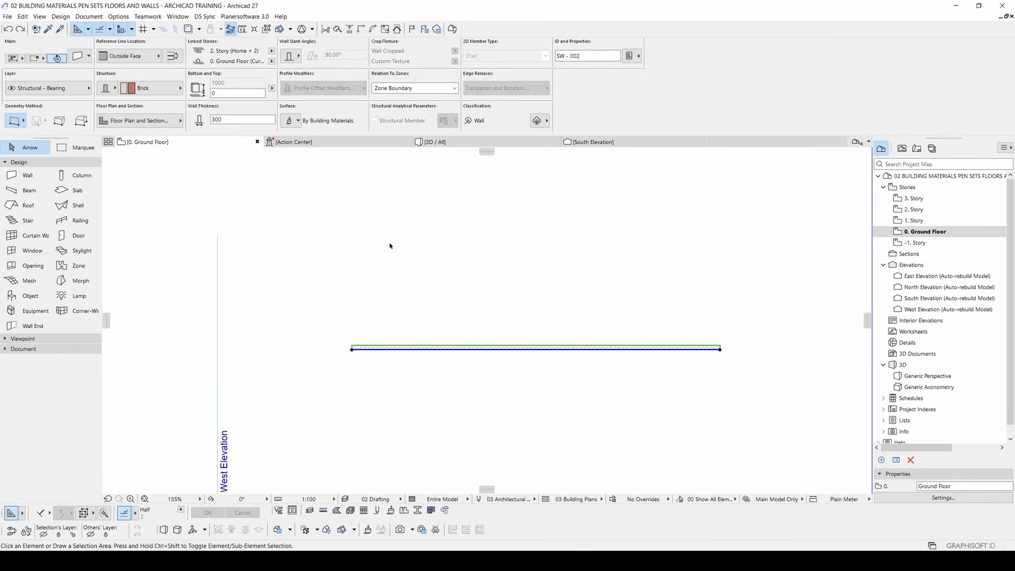
pyautogui.click(28, 175)
pyautogui.moveTo(428, 199)
pyautogui.mouseDown(button='middle')
pyautogui.moveTo(442, 199)
pyautogui.moveTo(415, 206)
pyautogui.mouseUp(button='middle')
pyautogui.press('Escape')
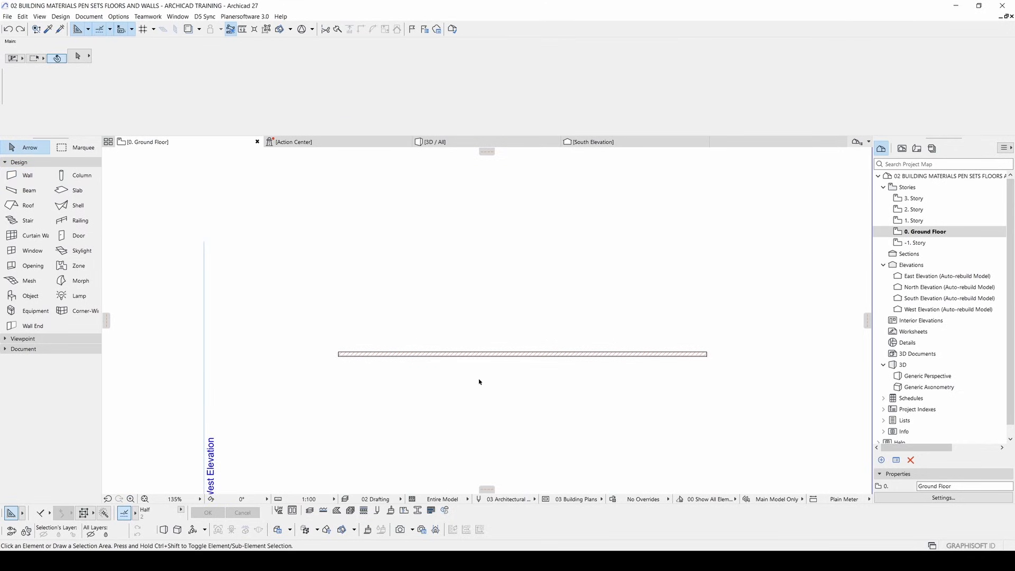
pyautogui.keyDown('alt'); pyautogui.click(480, 354); pyautogui.keyUp('alt')
pyautogui.moveTo(443, 316)
pyautogui.mouseDown(button='middle')
pyautogui.moveTo(473, 280)
pyautogui.moveTo(475, 247)
pyautogui.moveTo(432, 201)
pyautogui.mouseUp(button='middle')
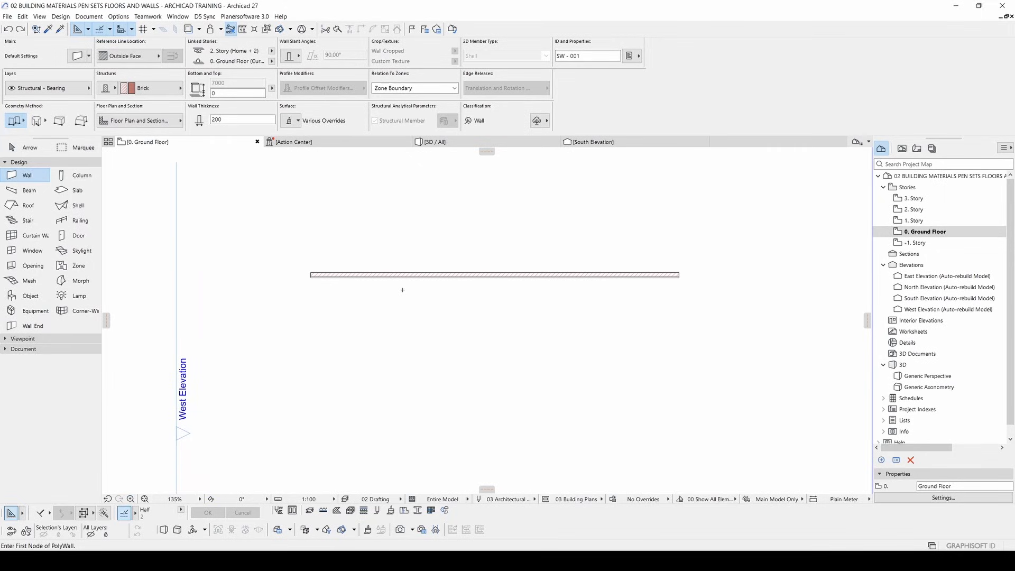
# - Draw a rectangular wall enclosure of 5000 by 7500 below the existing straight wall using the Rectangle geometry method
pyautogui.moveTo(445, 334); pyautogui.dragTo(448, 280, button='middle')
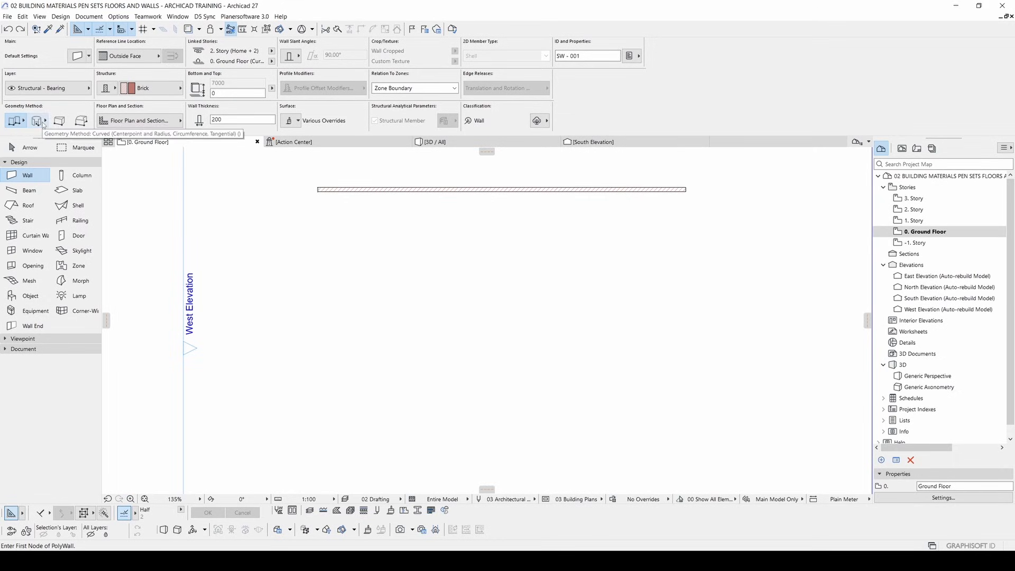
pyautogui.click(15, 122)
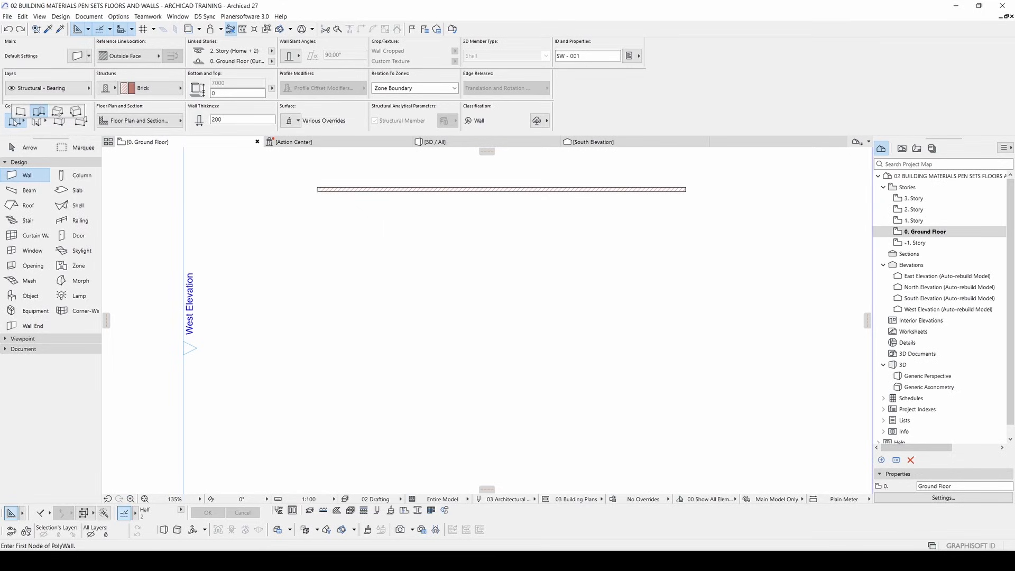
pyautogui.click(57, 111)
pyautogui.click(427, 267)
pyautogui.moveTo(613, 397); pyautogui.dragTo(600, 378, button='middle')
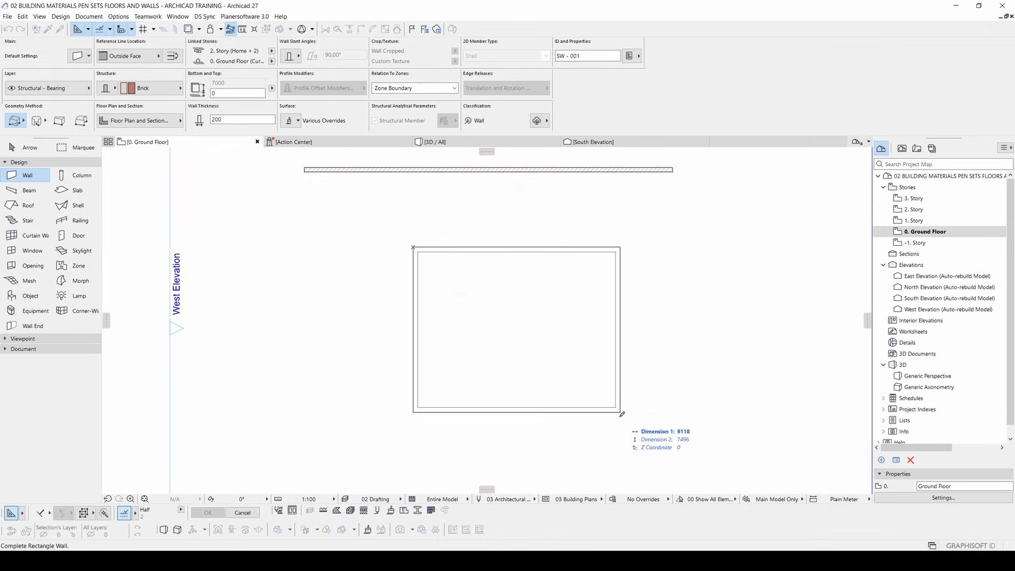
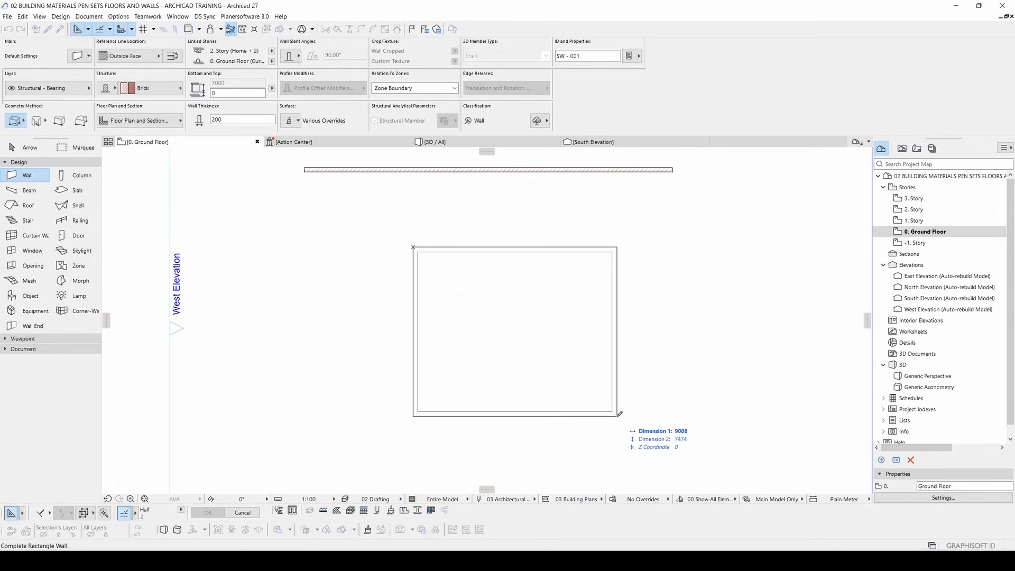
pyautogui.press('Tab')
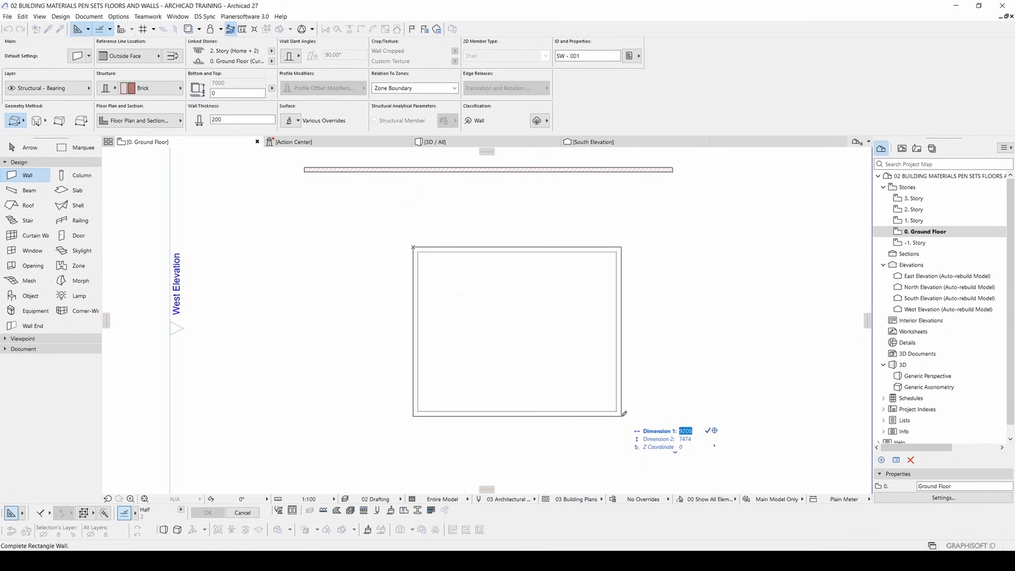
pyautogui.write('5000')
pyautogui.press('Tab')
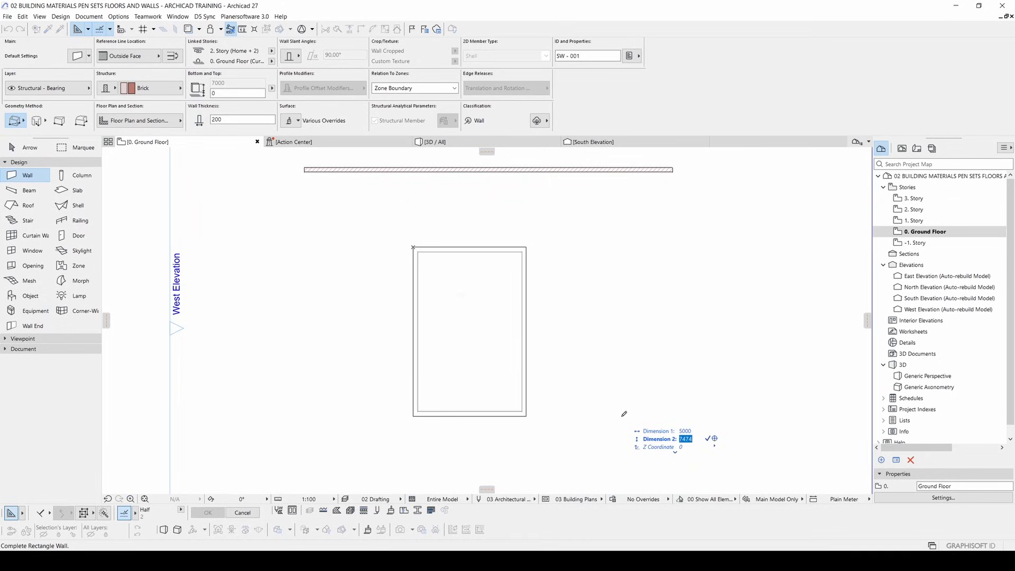
pyautogui.write('7500')
pyautogui.press('Return')
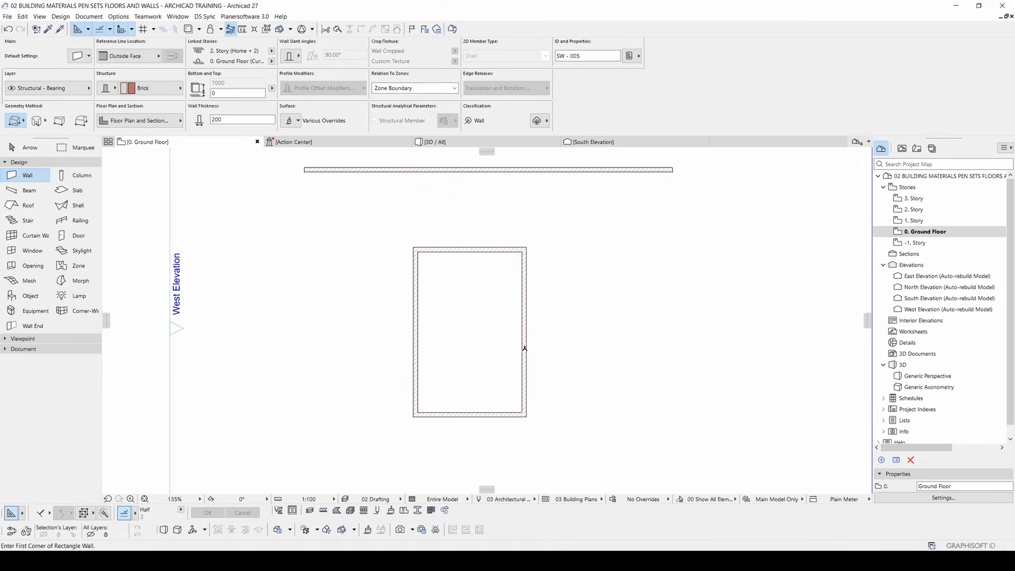
pyautogui.press('Escape')
pyautogui.click(524, 277)
pyautogui.scroll(3, 490, 251)
pyautogui.moveTo(440, 247); pyautogui.dragTo(518, 284, button='middle')
pyautogui.scroll(-4, 504, 295)
pyautogui.press('Escape')
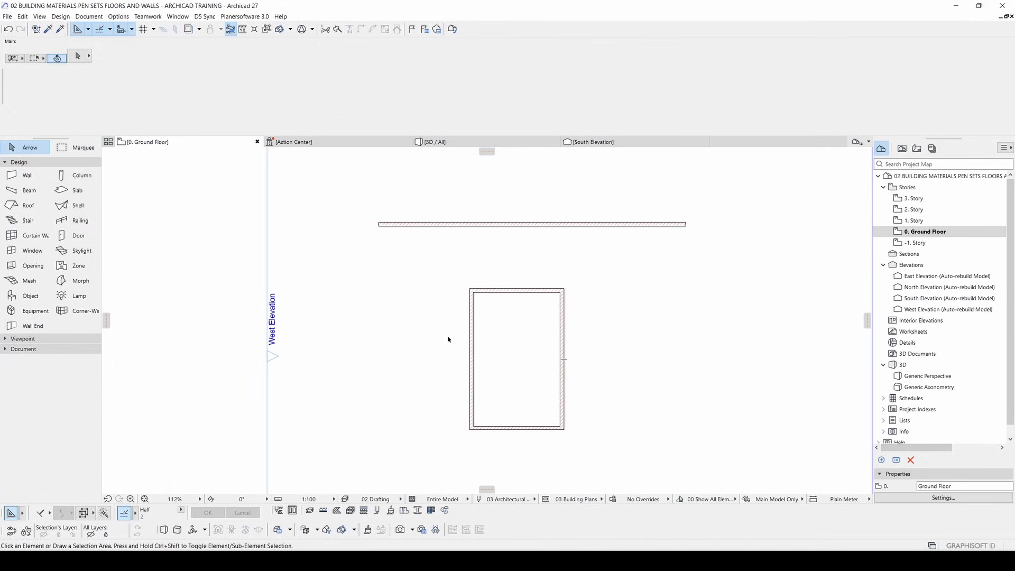
# - Show the model in 3D and delete the separate straight wall beside the rectangular enclosure
pyautogui.press('F3')
pyautogui.scroll(-3, 512, 339)
pyautogui.moveTo(609, 360); pyautogui.dragTo(581, 328, button='middle')
pyautogui.click(495, 283)
pyautogui.press('Delete')
# - Examine the enclosure's brick corner up close and select all four walls
pyautogui.scroll(2, 581, 328)
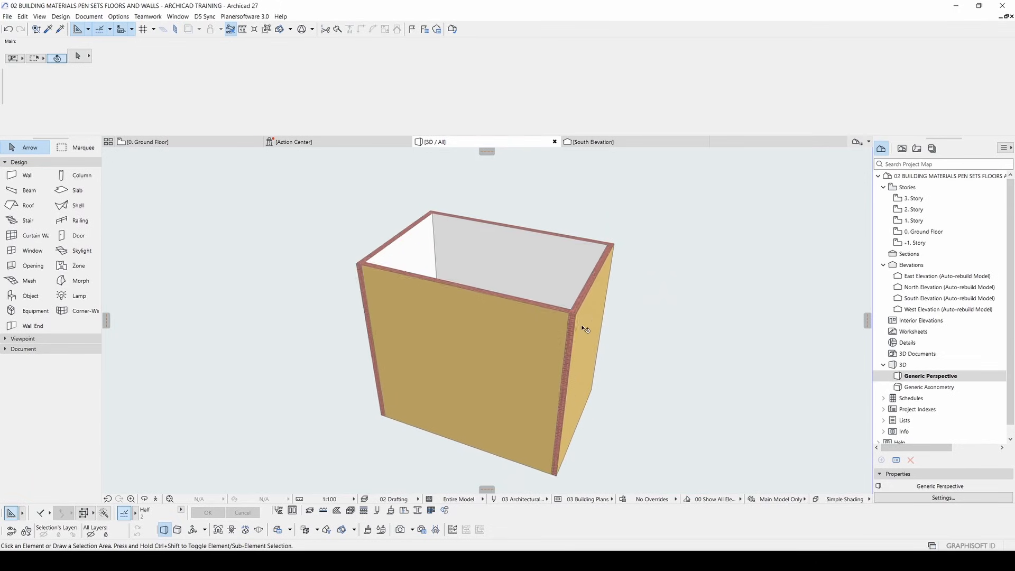
pyautogui.scroll(5, 584, 328)
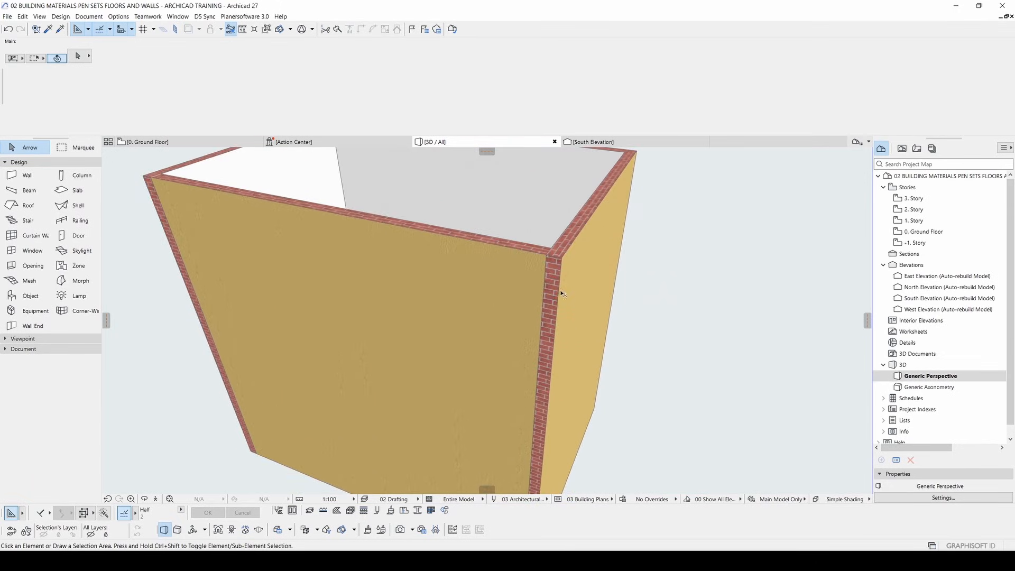
pyautogui.scroll(-3, 535, 380)
pyautogui.moveTo(535, 380); pyautogui.dragTo(584, 388, button='middle')
pyautogui.hotkey('ctrl', 'a')
pyautogui.keyDown('shift'); pyautogui.moveTo(482, 340); pyautogui.dragTo(599, 350, button='middle'); pyautogui.keyUp('shift')
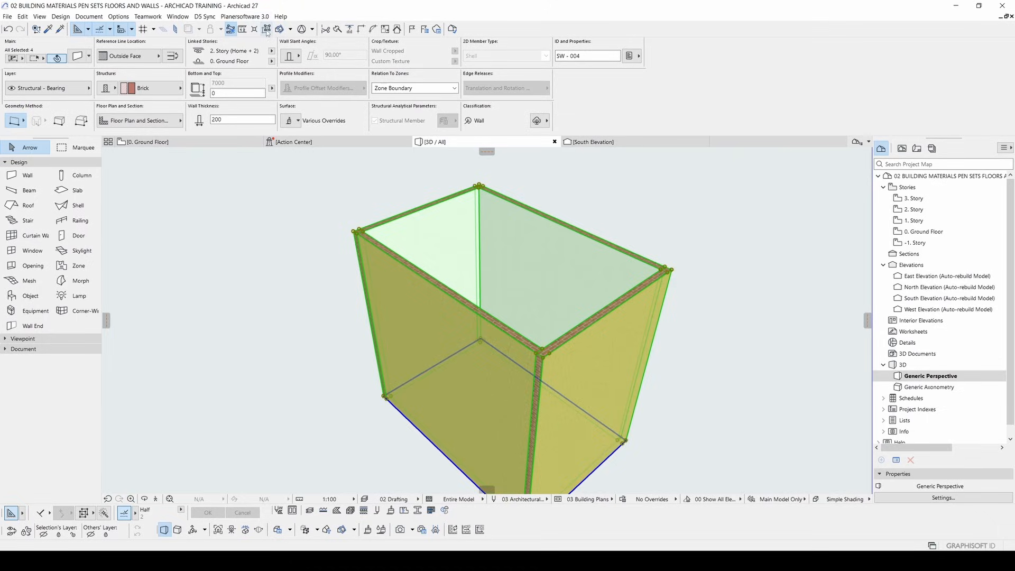
# - Select all four enclosure walls in 3D and override their edge surfaces with Stucco - Yellow Rough
pyautogui.click(259, 242)
pyautogui.scroll(-1, 259, 242)
pyautogui.moveTo(259, 242); pyautogui.dragTo(309, 224, button='middle')
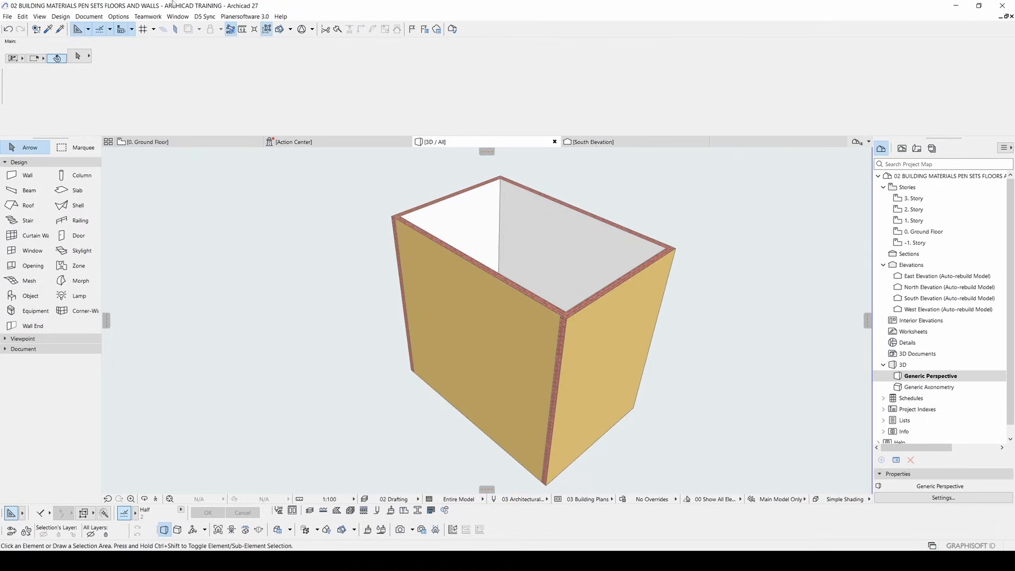
pyautogui.moveTo(622, 252); pyautogui.dragTo(587, 246, button='middle')
pyautogui.scroll(-1, 586, 246)
pyautogui.moveTo(704, 451); pyautogui.dragTo(393, 176)
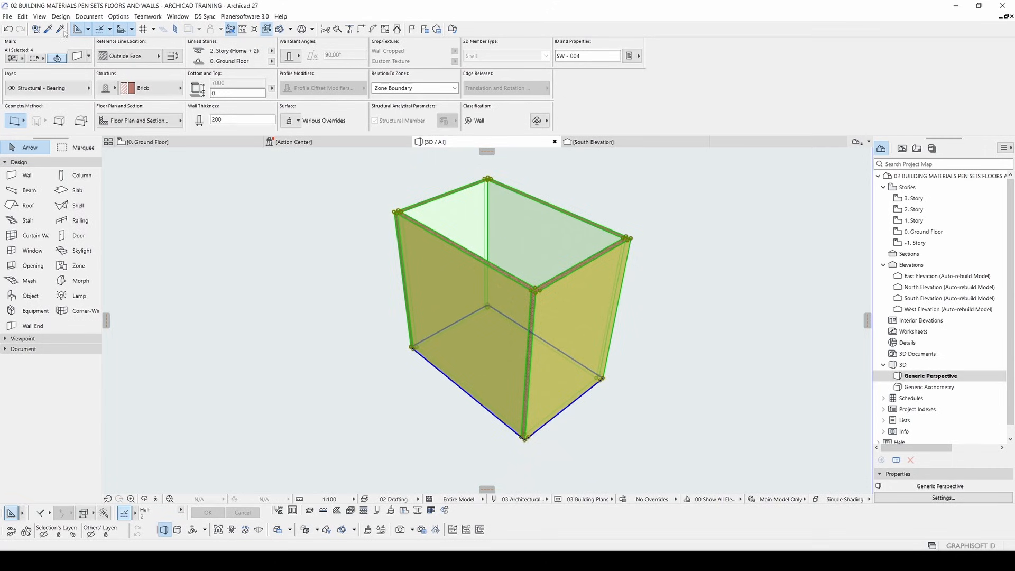
pyautogui.click(78, 56)
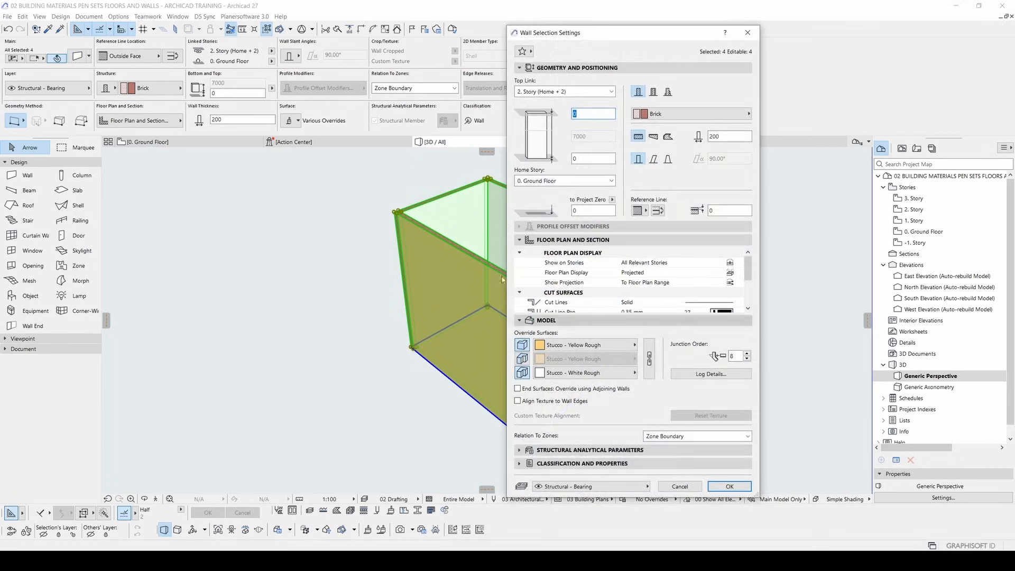
pyautogui.press('Escape')
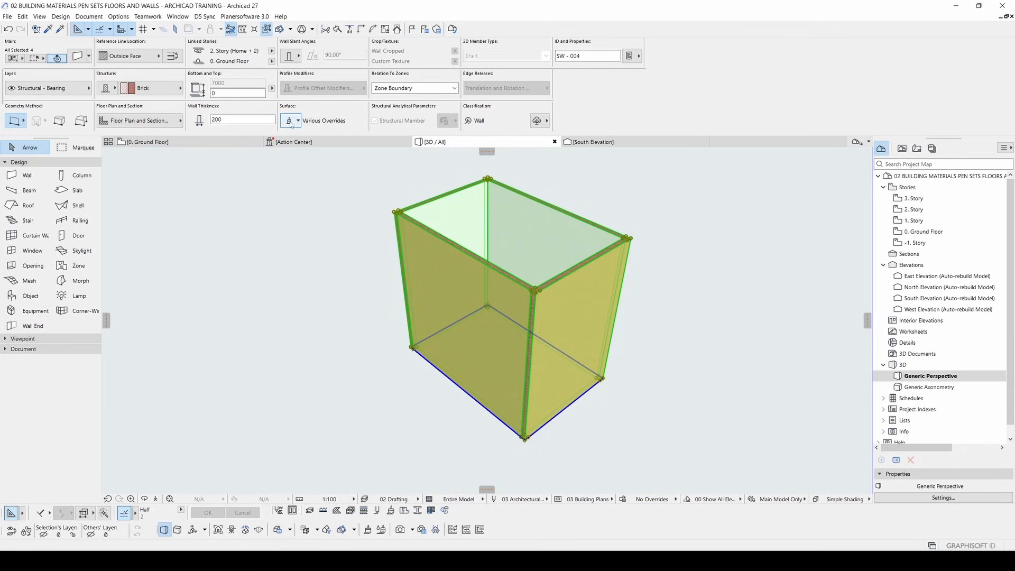
pyautogui.click(291, 121)
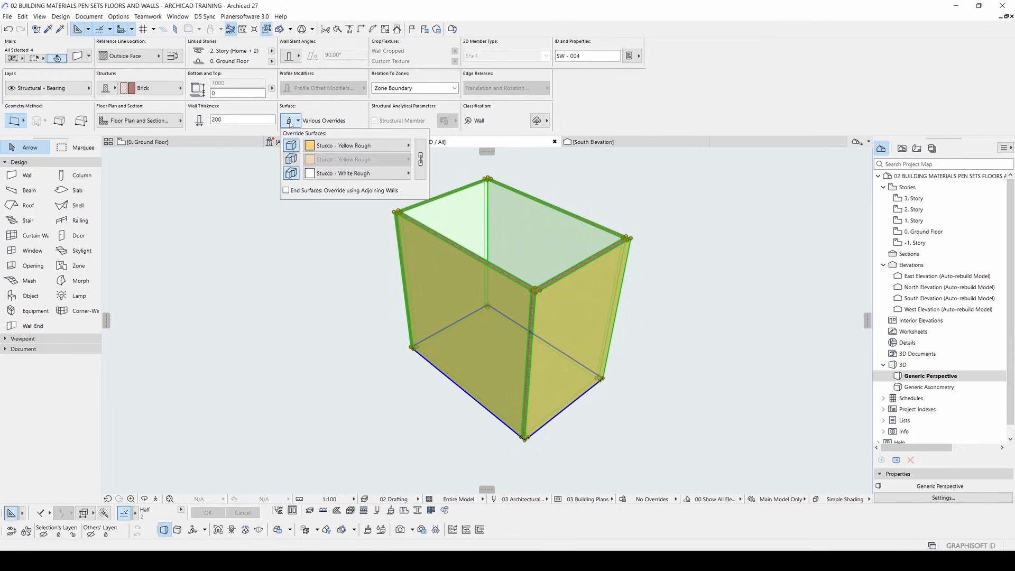
pyautogui.click(291, 159)
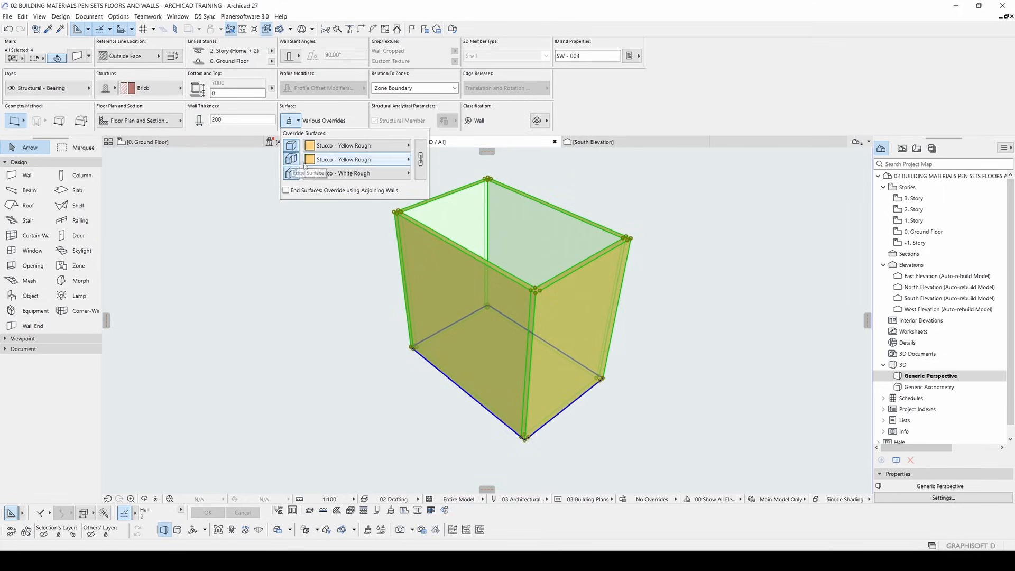
pyautogui.click(294, 274)
pyautogui.click(287, 259)
pyautogui.scroll(-2, 296, 258)
pyautogui.moveTo(509, 292); pyautogui.dragTo(131, 291, button='middle')
pyautogui.moveTo(517, 341); pyautogui.dragTo(423, 320, button='middle')
# - Return to the Ground Floor plan and curve the enclosure's upper short wall outward into an arch
pyautogui.press('F2')
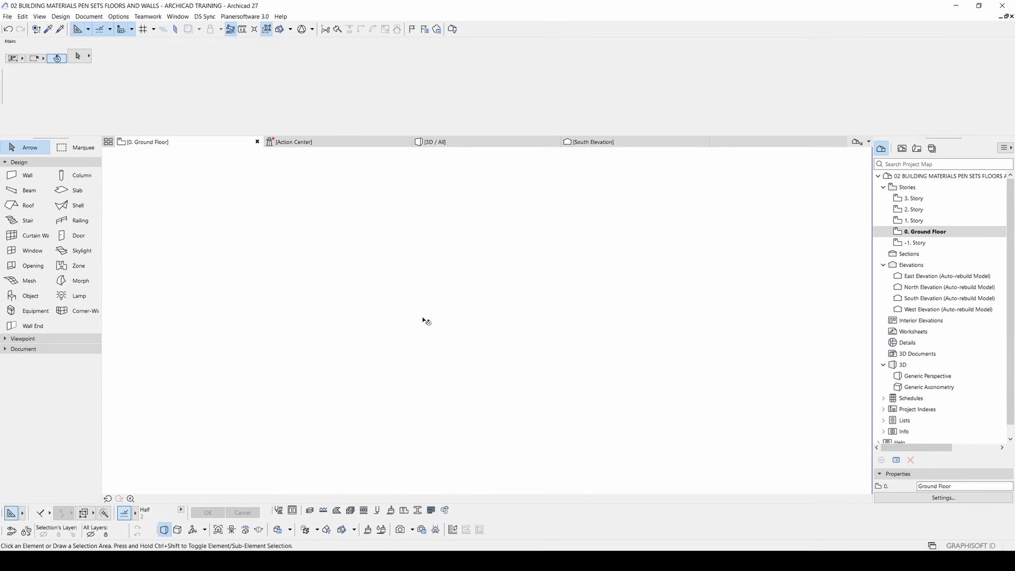
pyautogui.click(511, 294)
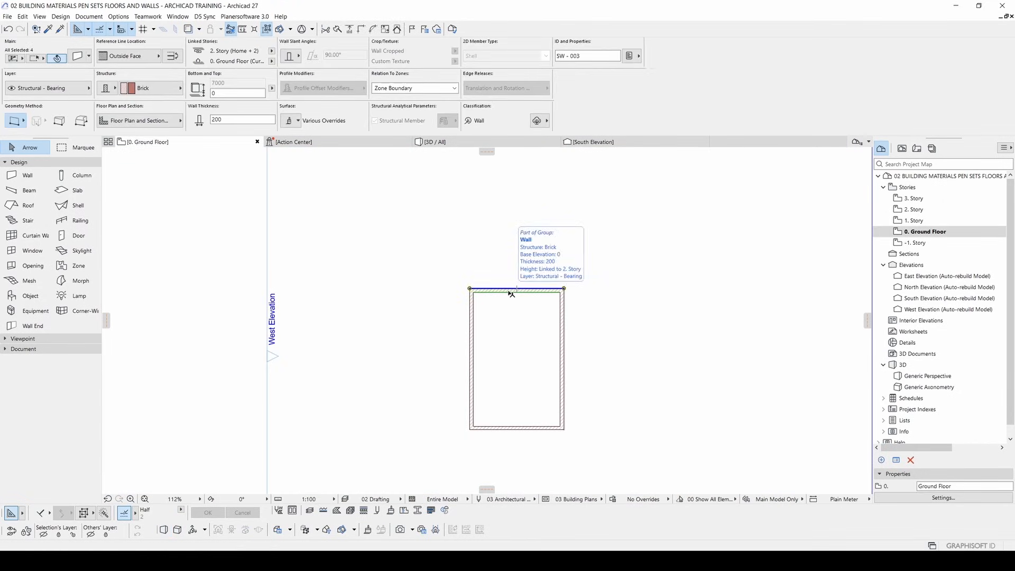
pyautogui.scroll(4, 505, 290)
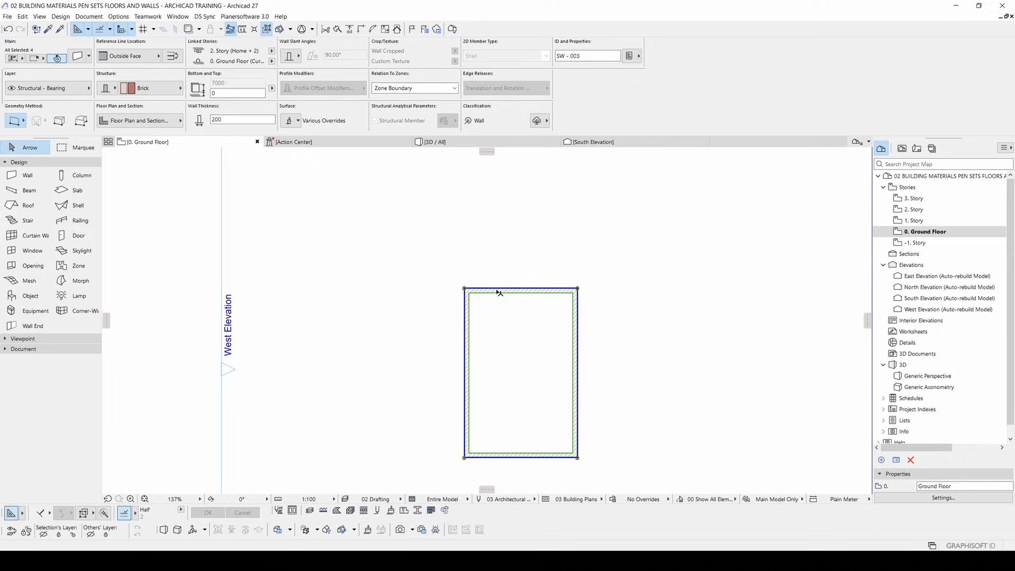
pyautogui.click(484, 290)
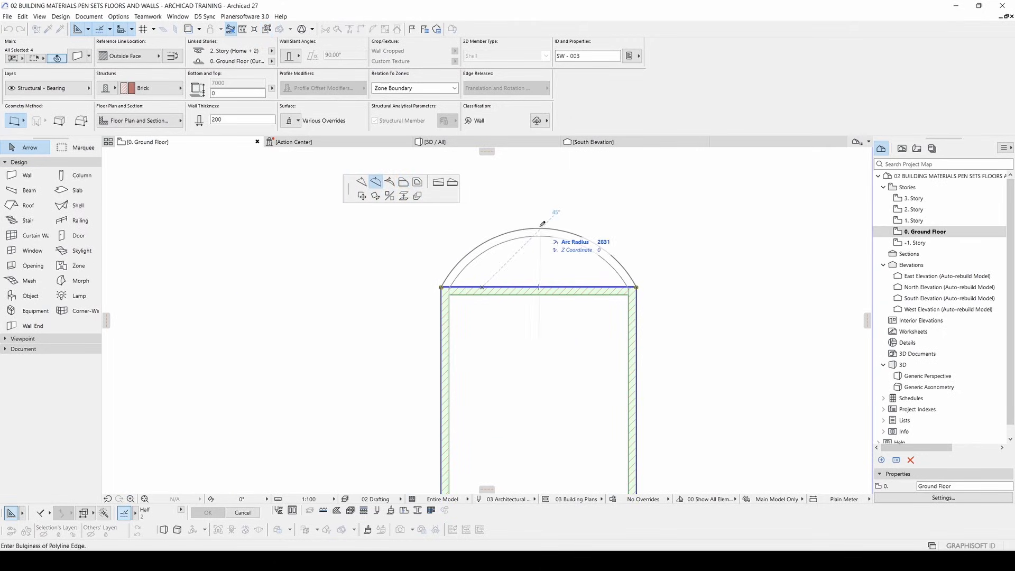
pyautogui.click(531, 204)
pyautogui.scroll(-3, 532, 390)
# - Insert a node in the enclosure's lower wall and offset the segment right of it outward by 2000
pyautogui.click(516, 418)
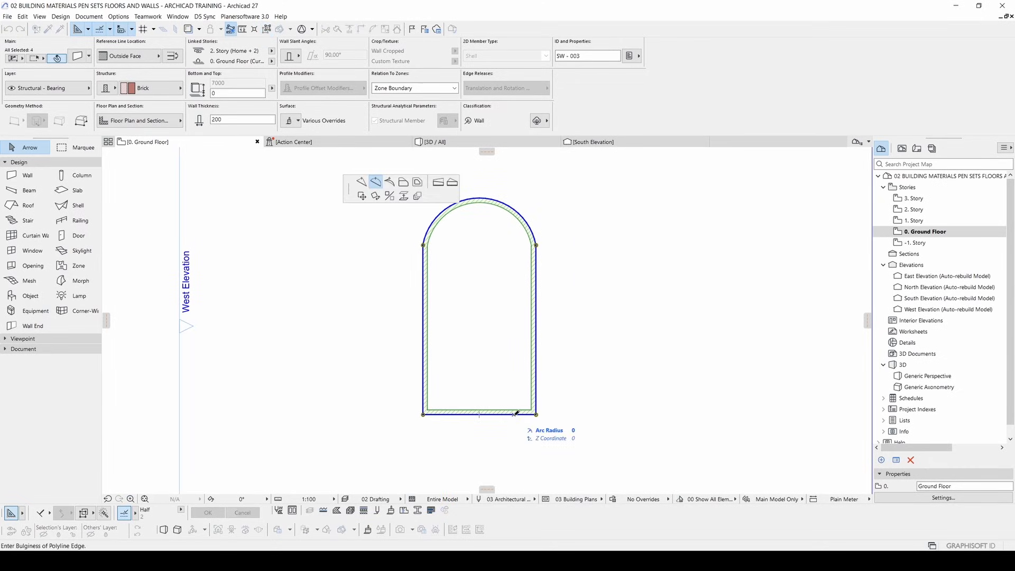
pyautogui.click(361, 182)
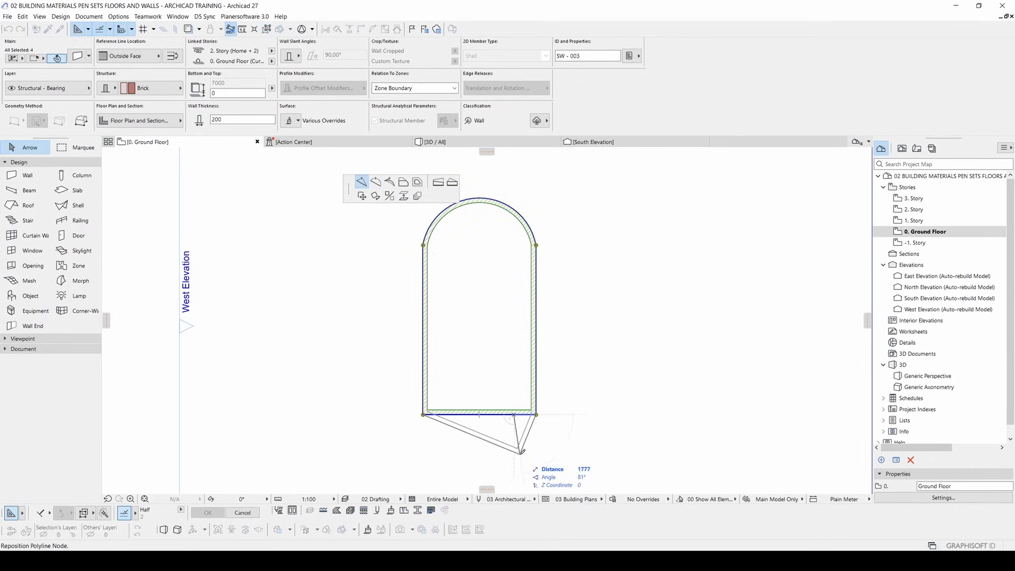
pyautogui.click(494, 414)
pyautogui.click(504, 415)
pyautogui.click(403, 182)
pyautogui.write('2000')
pyautogui.press('Return')
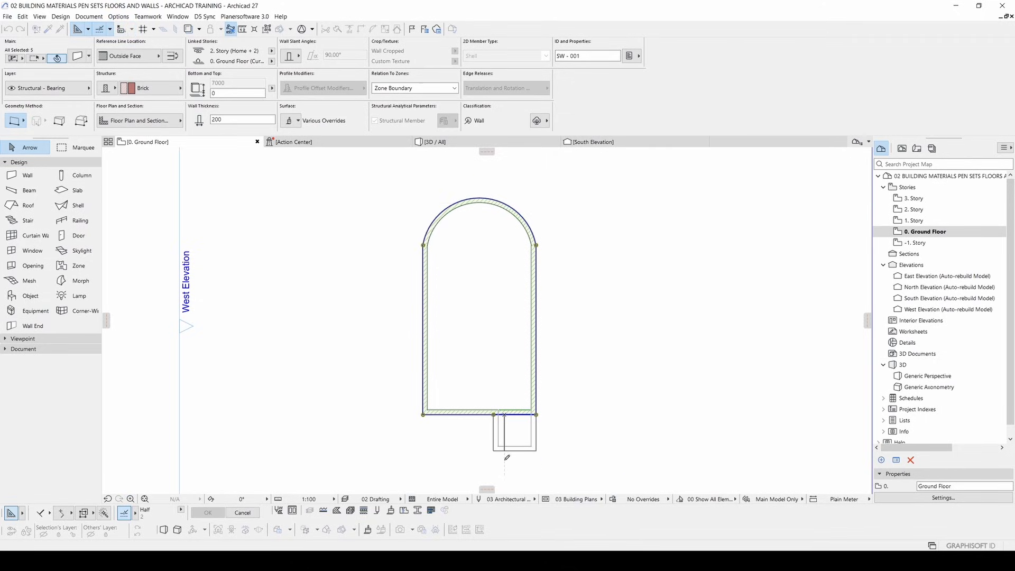
pyautogui.click(614, 411)
pyautogui.scroll(-2, 526, 383)
pyautogui.moveTo(526, 383); pyautogui.dragTo(508, 387, button='middle')
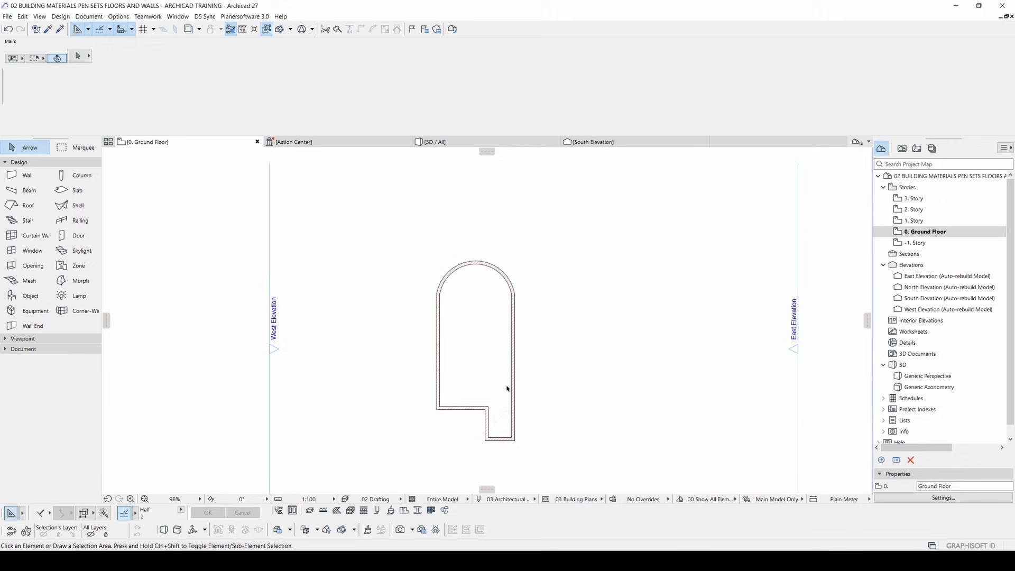
# - Turn on True Line Weight in the on-screen view options for the floor plan
pyautogui.scroll(3, 508, 387)
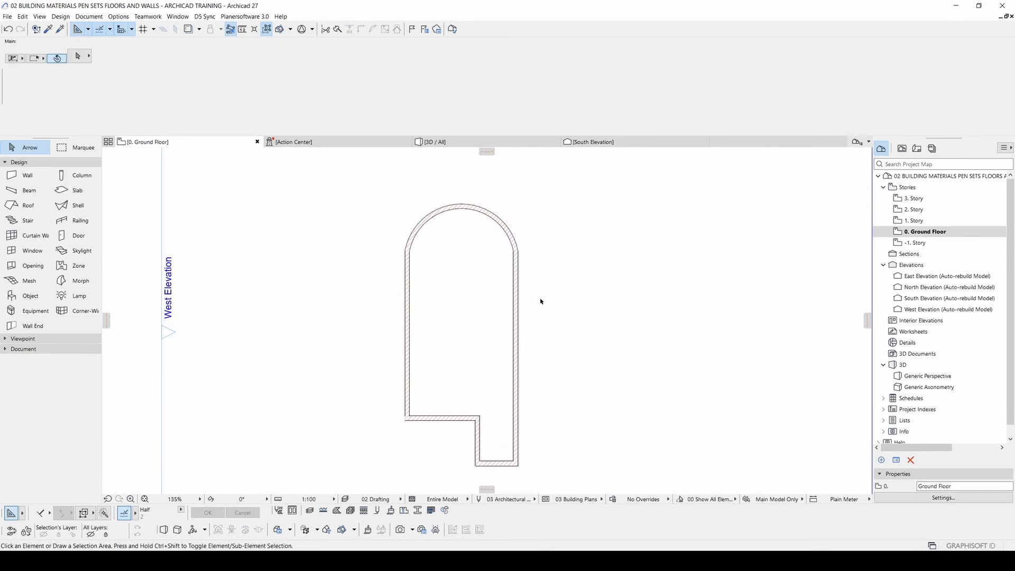
pyautogui.click(40, 17)
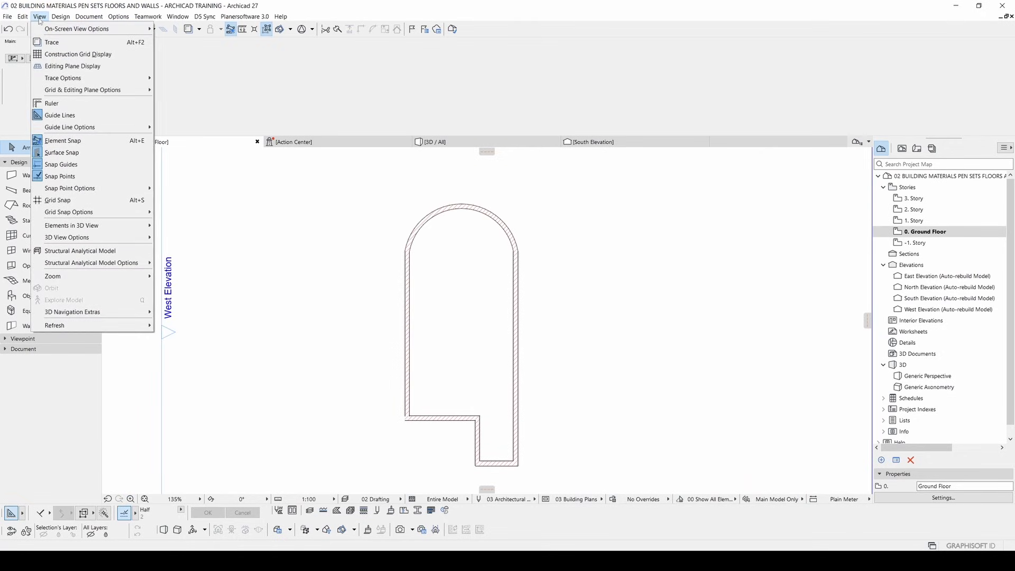
pyautogui.moveTo(132, 29)
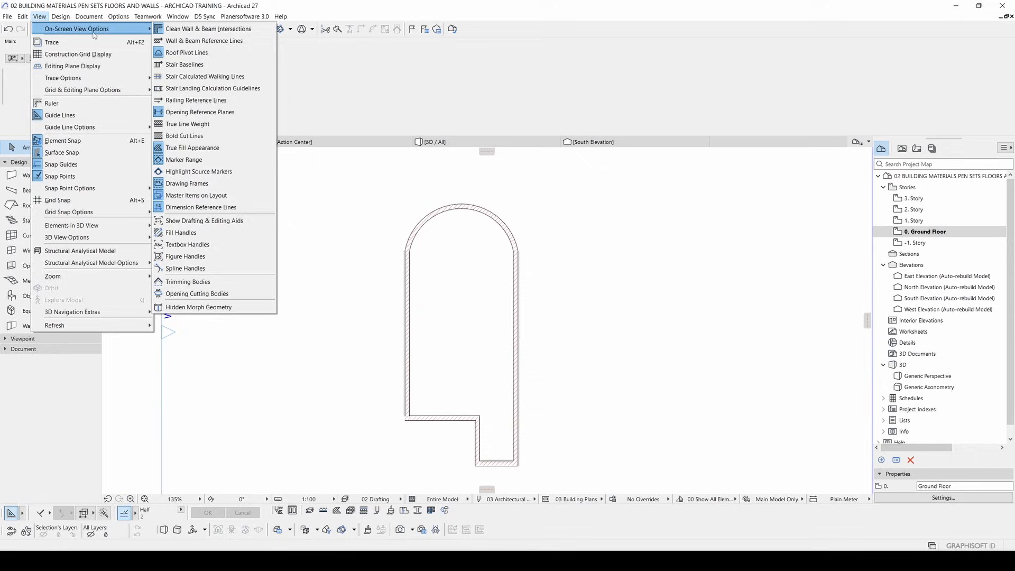
pyautogui.click(179, 125)
pyautogui.scroll(5, 426, 233)
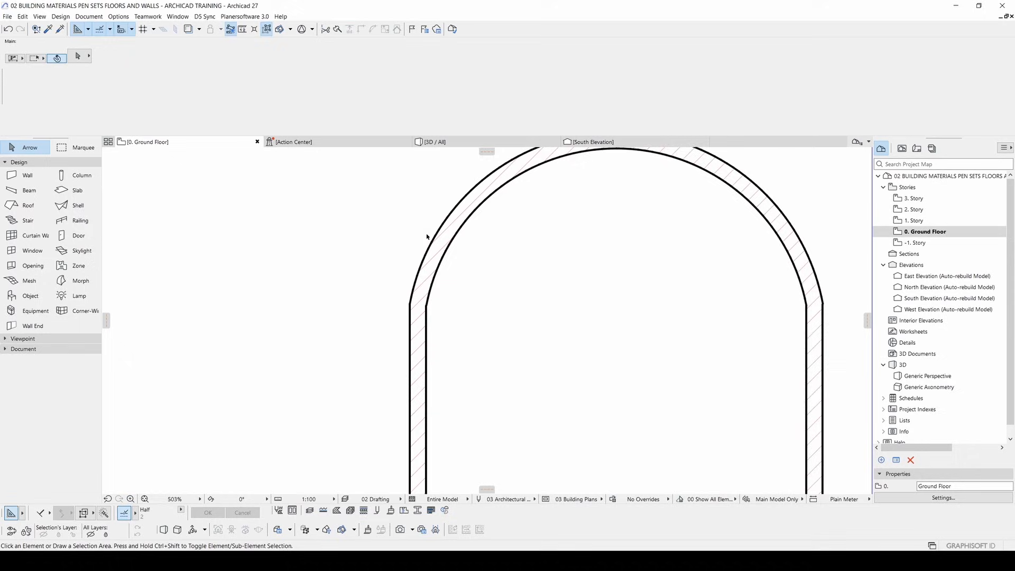
# - Examine the outline thickness of the arched wall and the long straight wall up close
pyautogui.moveTo(668, 214); pyautogui.dragTo(533, 296, button='middle')
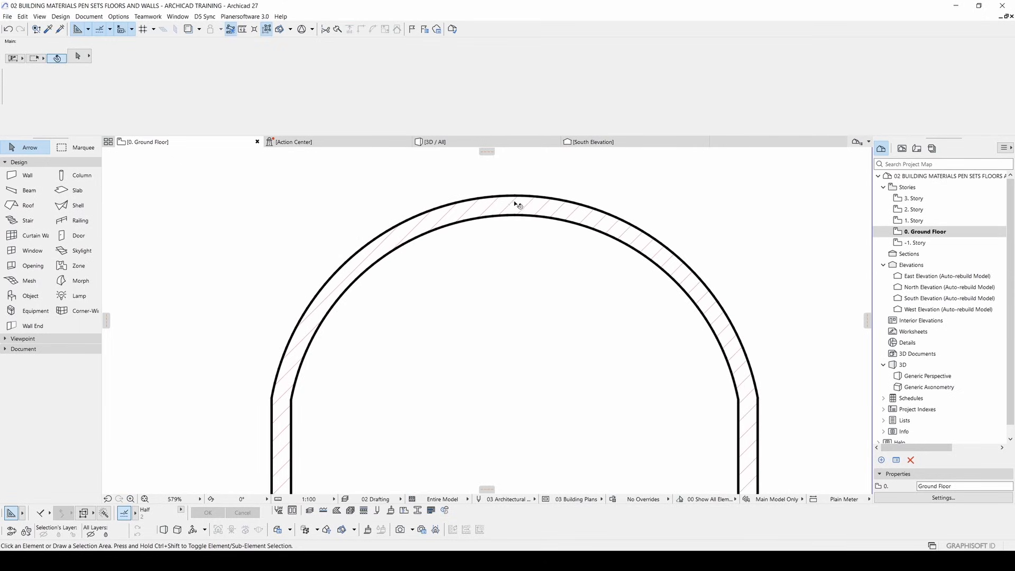
pyautogui.moveTo(727, 305); pyautogui.dragTo(544, 254, button='middle')
pyautogui.click(543, 290)
pyautogui.click(645, 294)
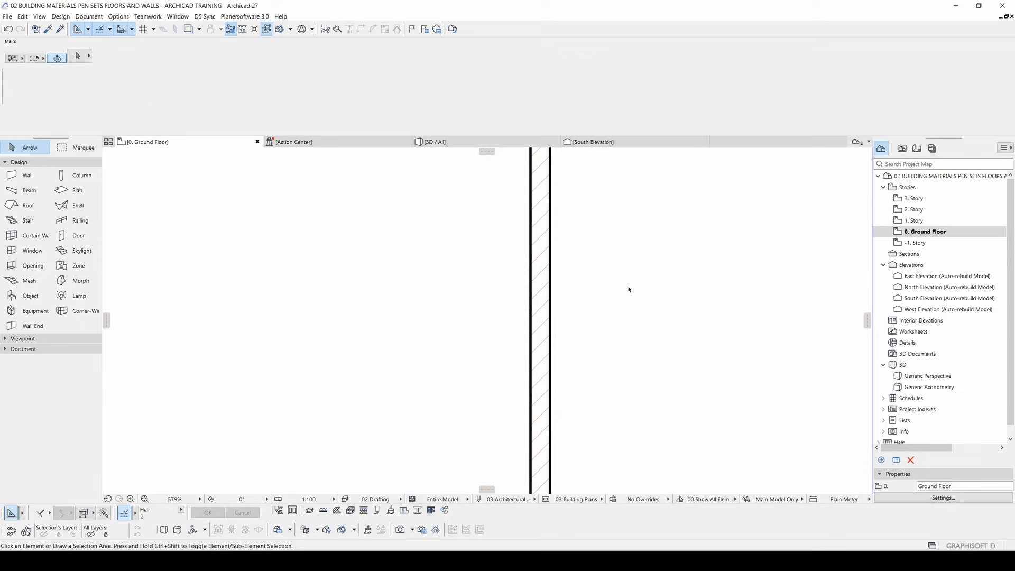
pyautogui.click(545, 263)
pyautogui.scroll(-2, 515, 219)
pyautogui.scroll(-1, 570, 280)
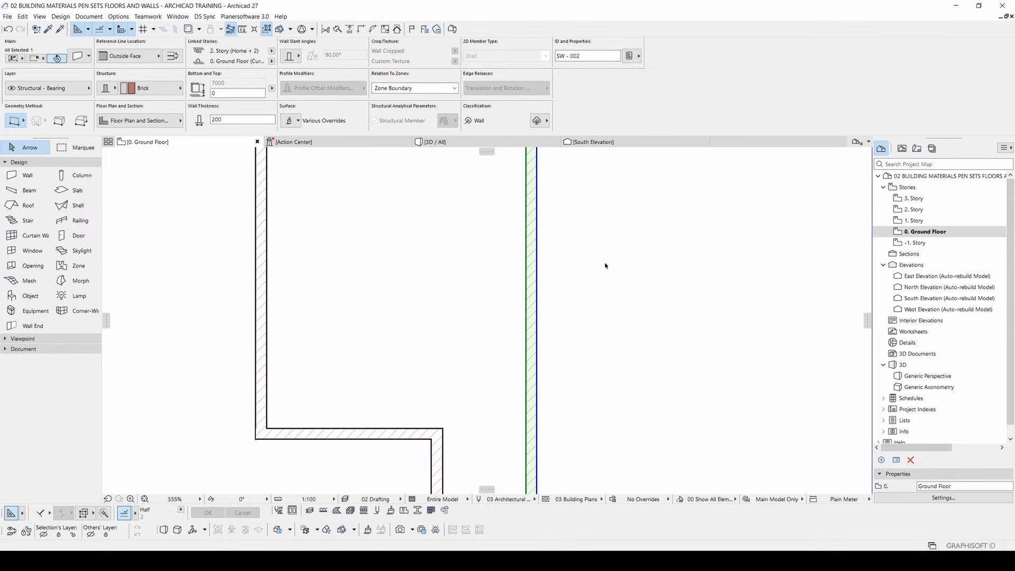
pyautogui.click(569, 329)
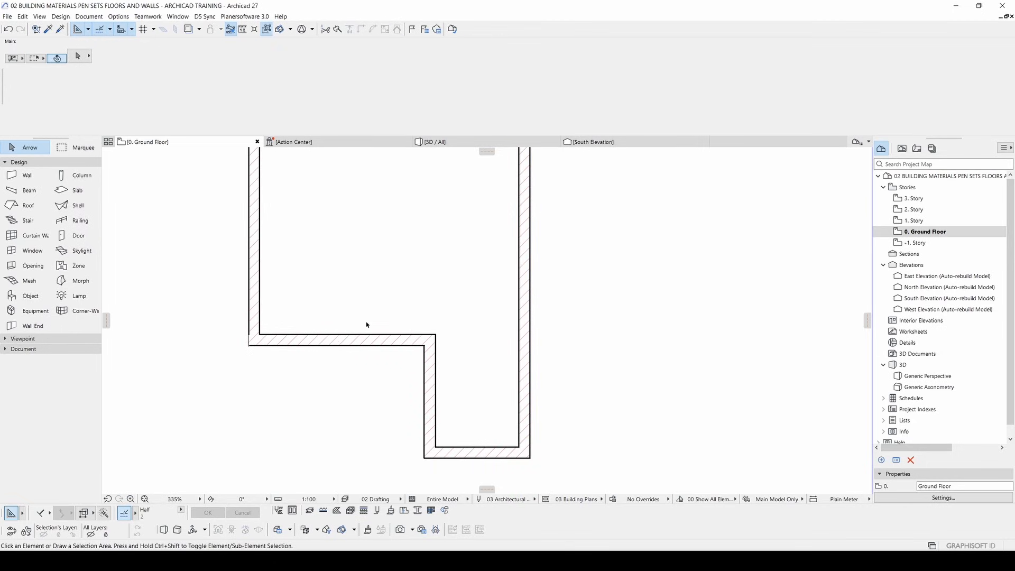
# - Review the Cut Line Pen and its pen palette in the selection settings of the lower horizontal wall
pyautogui.click(352, 337)
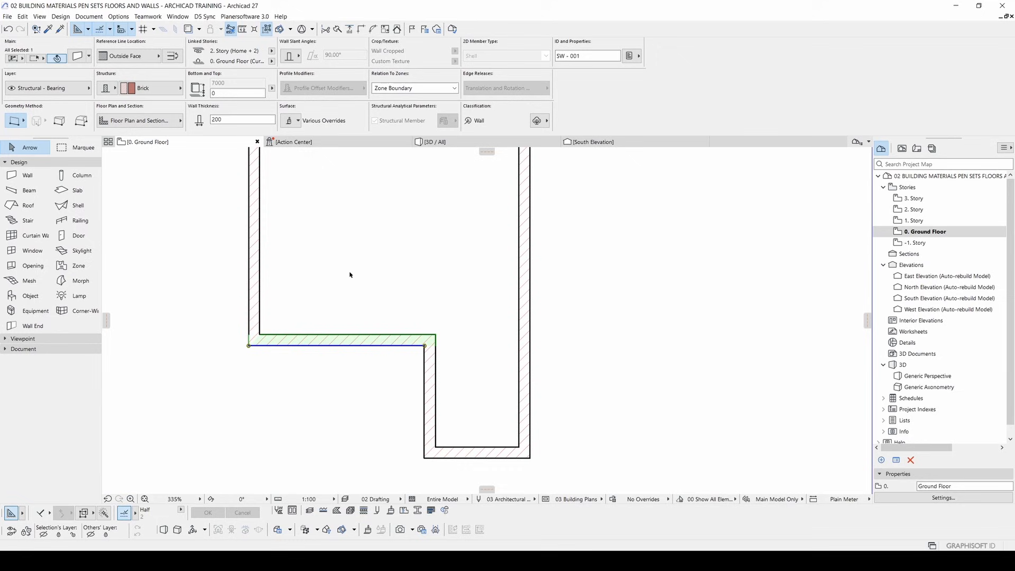
pyautogui.hotkey('ctrl', 't')
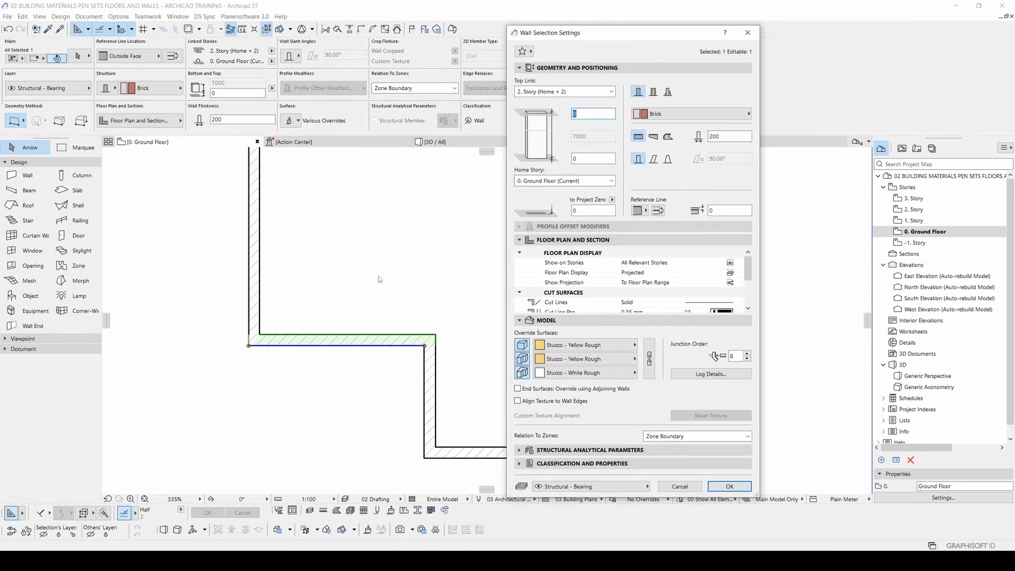
pyautogui.click(555, 306)
pyautogui.moveTo(748, 269); pyautogui.dragTo(748, 286)
pyautogui.click(553, 284)
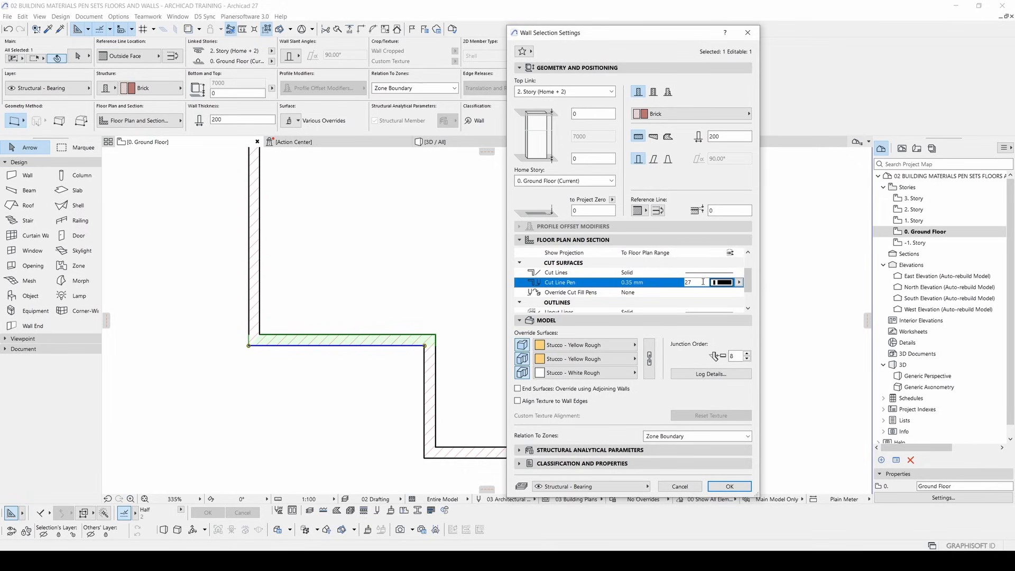
pyautogui.click(738, 283)
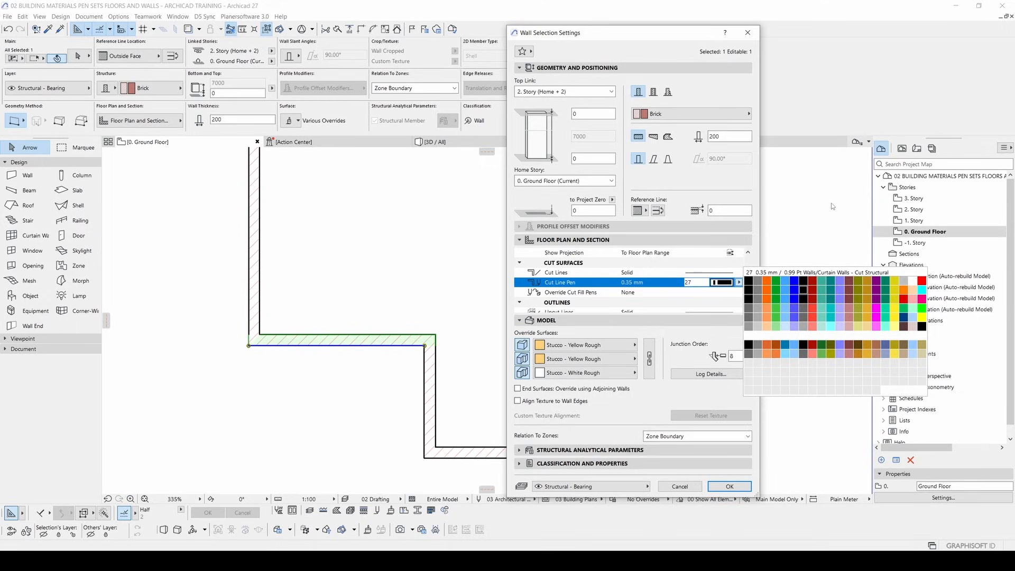
pyautogui.click(606, 284)
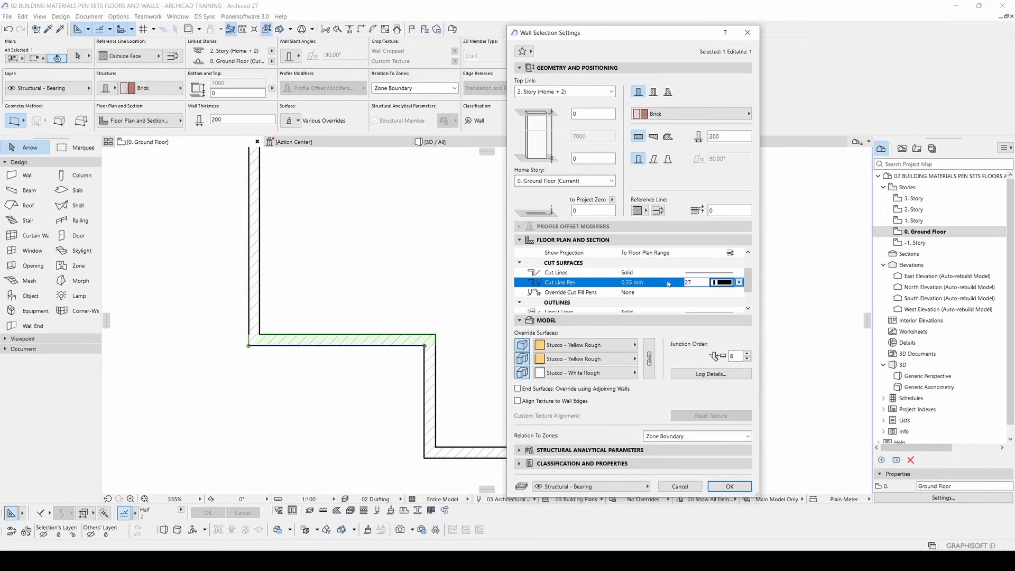
pyautogui.click(729, 486)
pyautogui.click(573, 335)
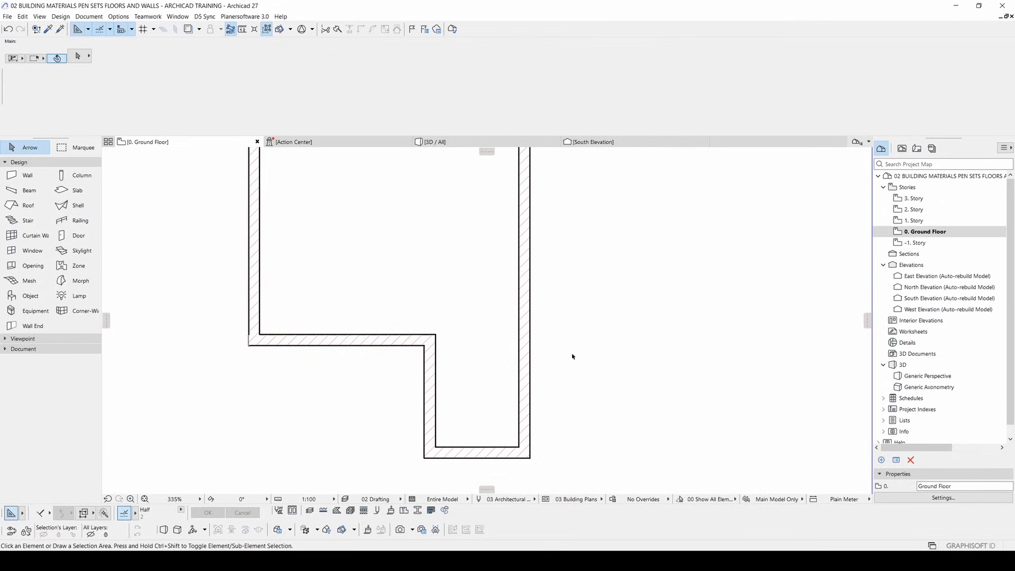
# - Open the Pens & Color settings for model views and pick pen 27 in the 03 Architectural 100 pen set
pyautogui.click(118, 17)
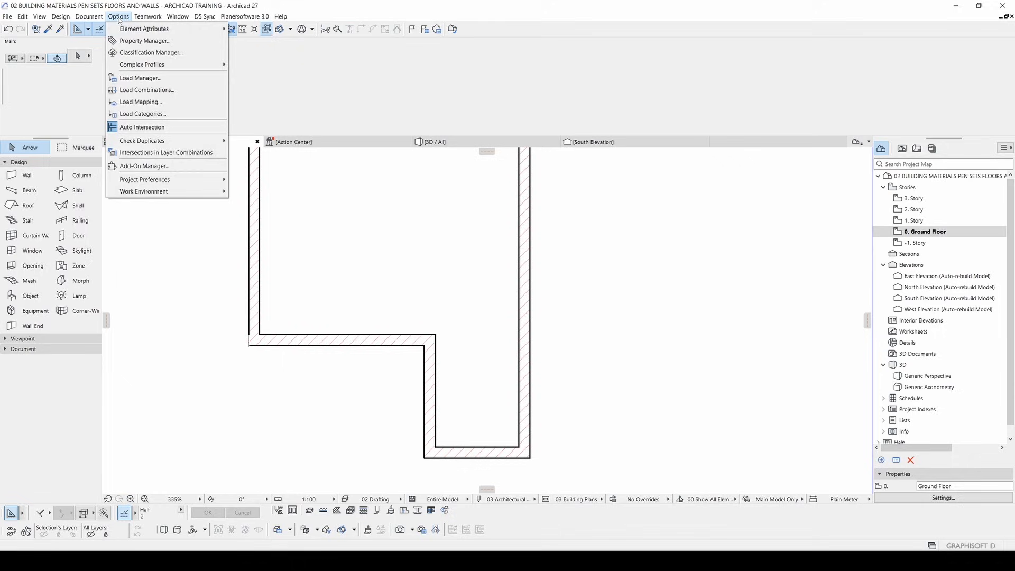
pyautogui.moveTo(145, 31)
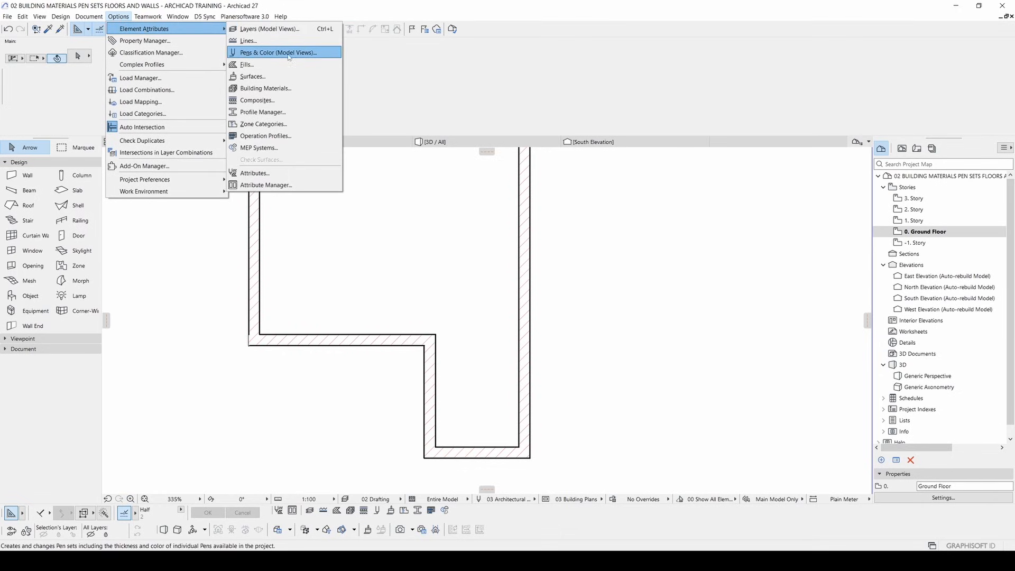
pyautogui.click(265, 55)
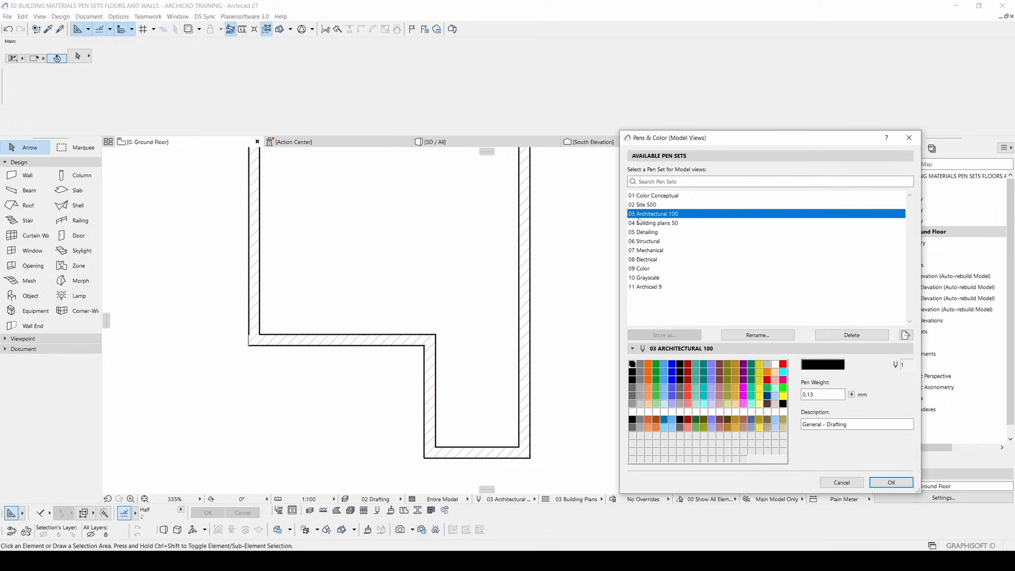
pyautogui.moveTo(695, 141); pyautogui.dragTo(678, 127)
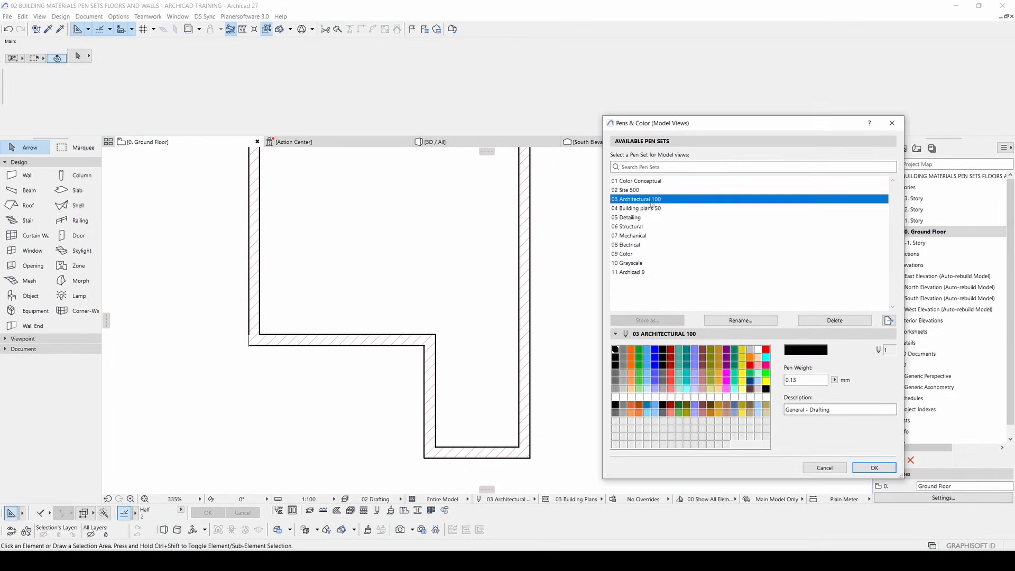
pyautogui.click(664, 365)
pyautogui.click(669, 358)
pyautogui.click(662, 362)
pyautogui.click(663, 358)
# - Set the weight of pen 27, Walls/Curtain Walls - Cut Structural, to 0.45 mm
pyautogui.moveTo(797, 380); pyautogui.dragTo(789, 381)
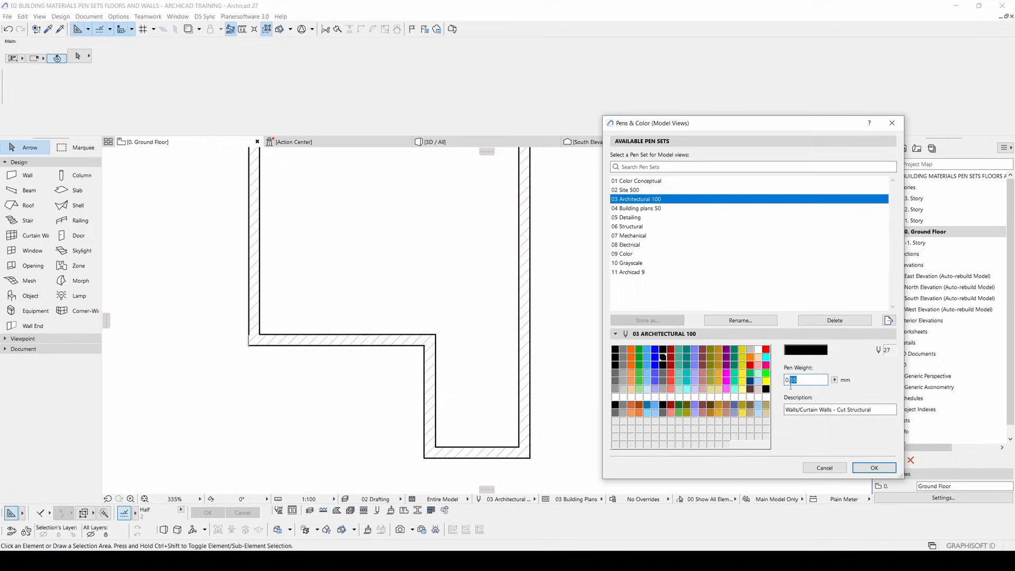
pyautogui.write('5')
pyautogui.moveTo(798, 382); pyautogui.dragTo(793, 382)
pyautogui.moveTo(794, 382); pyautogui.dragTo(789, 383)
pyautogui.write('45')
pyautogui.click(818, 410)
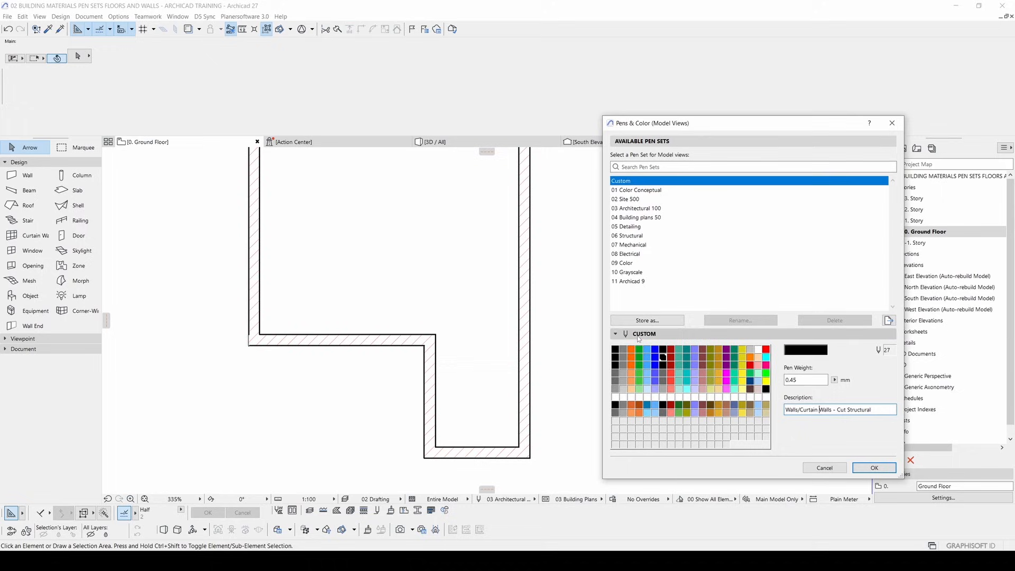
# - Store the customized pens as a new pen set named "sb architect pen set floor plan" and apply it to the model view
pyautogui.click(647, 319)
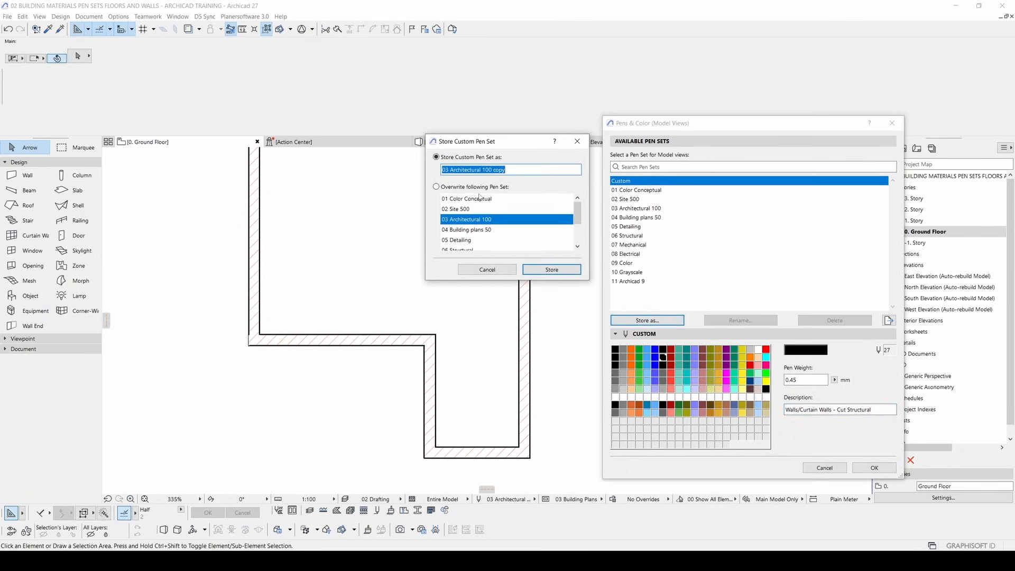
pyautogui.write('sb architect pen set')
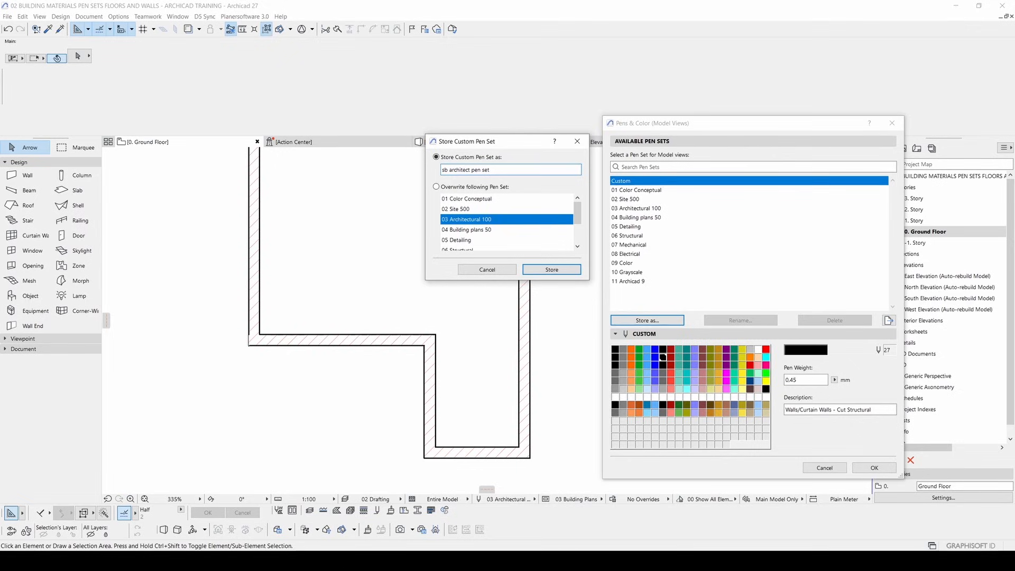
pyautogui.write(' floor plan')
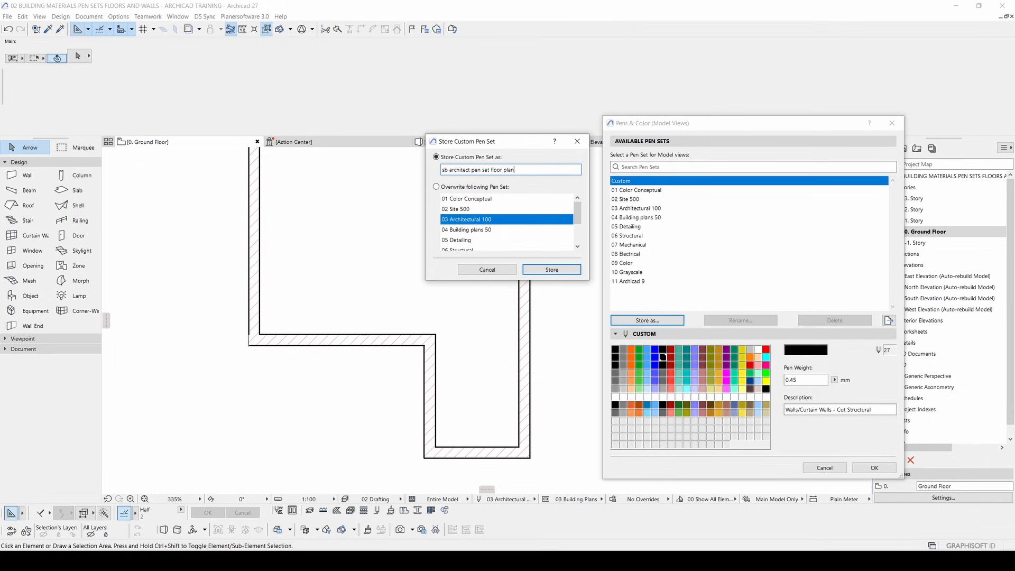
pyautogui.click(545, 269)
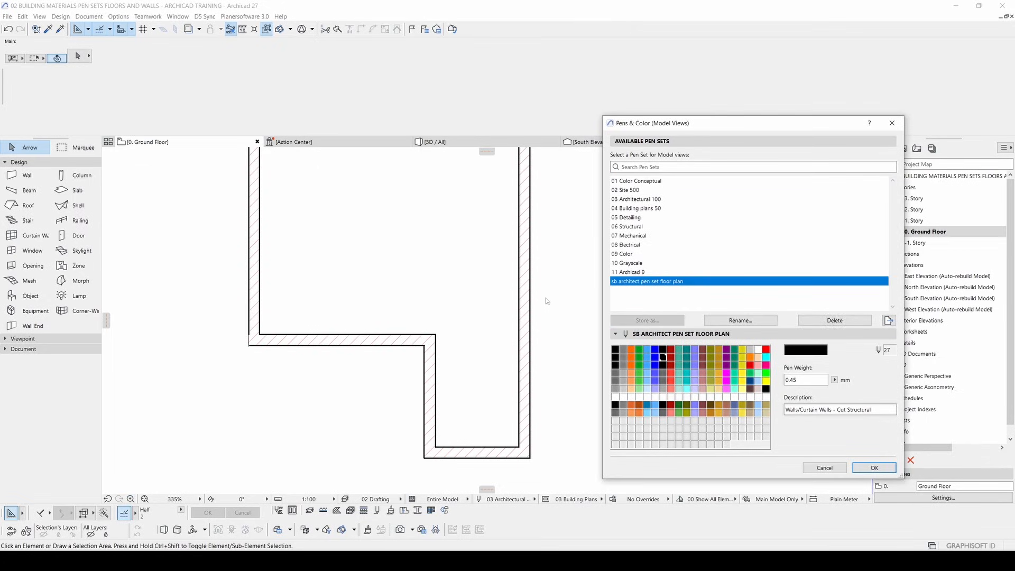
pyautogui.click(873, 467)
# - Compare the wall outlines under pen sets 03 Architectural 100, 02 Site 500 and 01 Color Conceptual, then restore sb architect pen set floor plan
pyautogui.scroll(4, 466, 389)
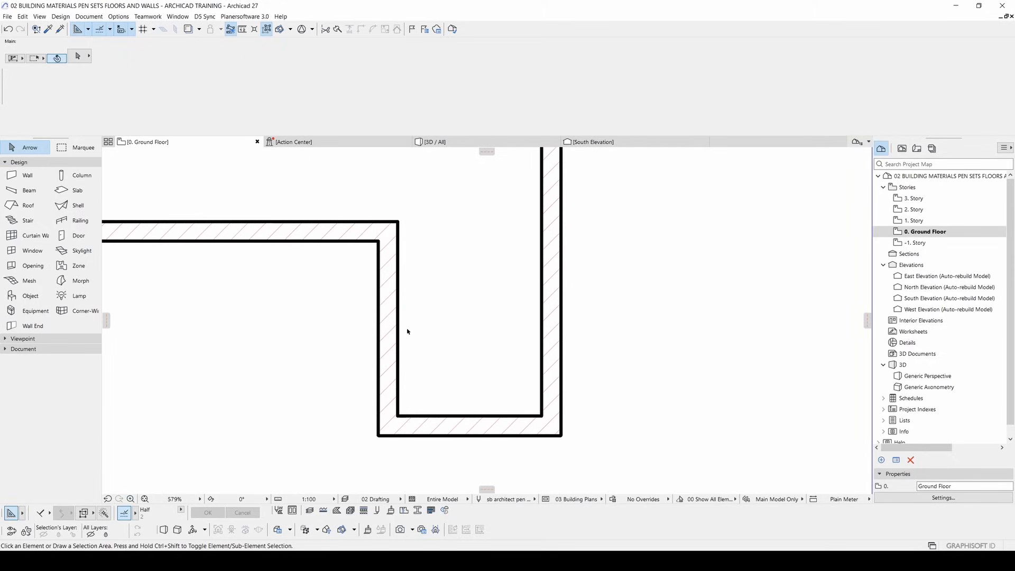
pyautogui.moveTo(509, 434); pyautogui.dragTo(533, 390, button='middle')
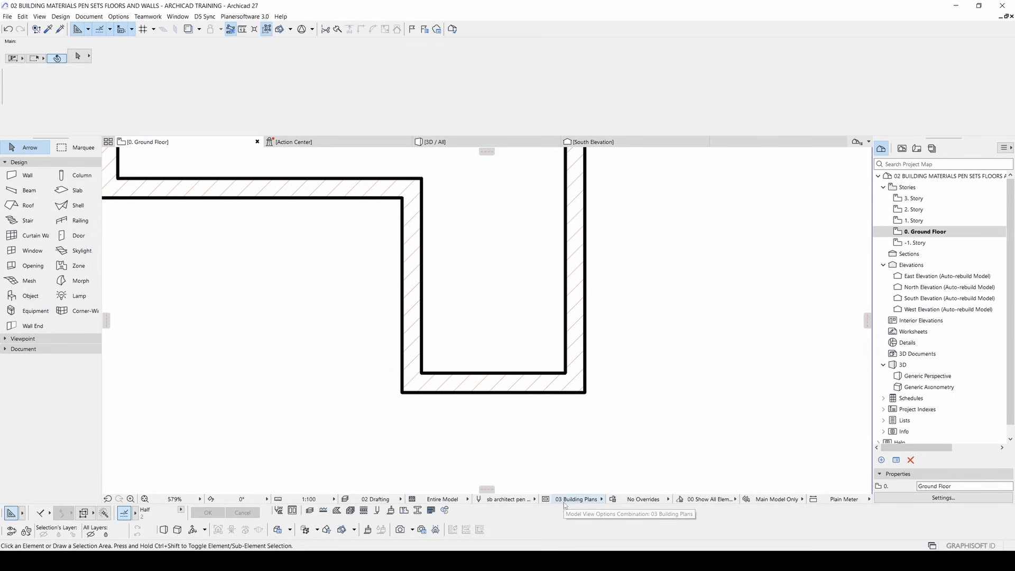
pyautogui.click(519, 499)
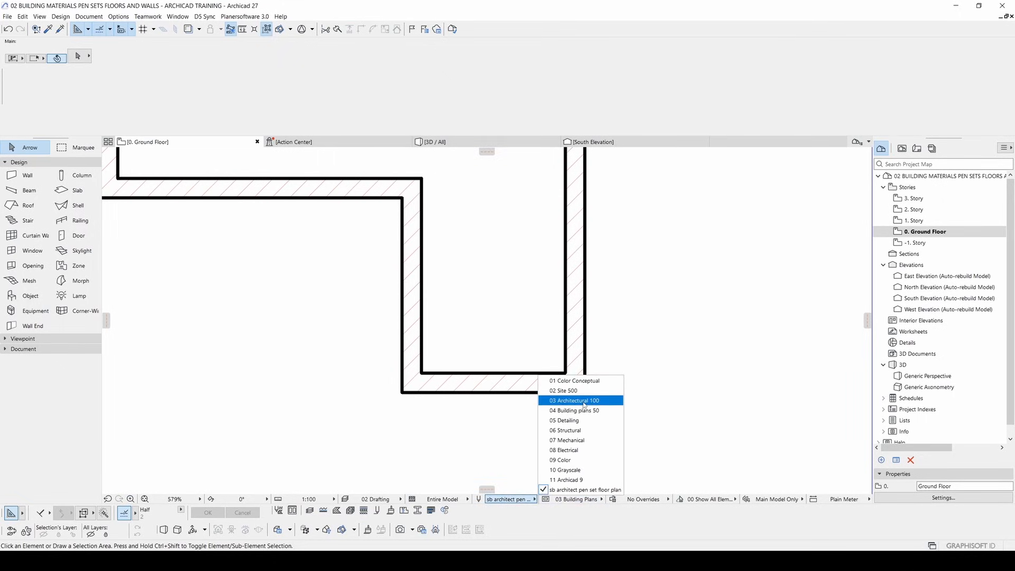
pyautogui.click(574, 400)
pyautogui.click(510, 503)
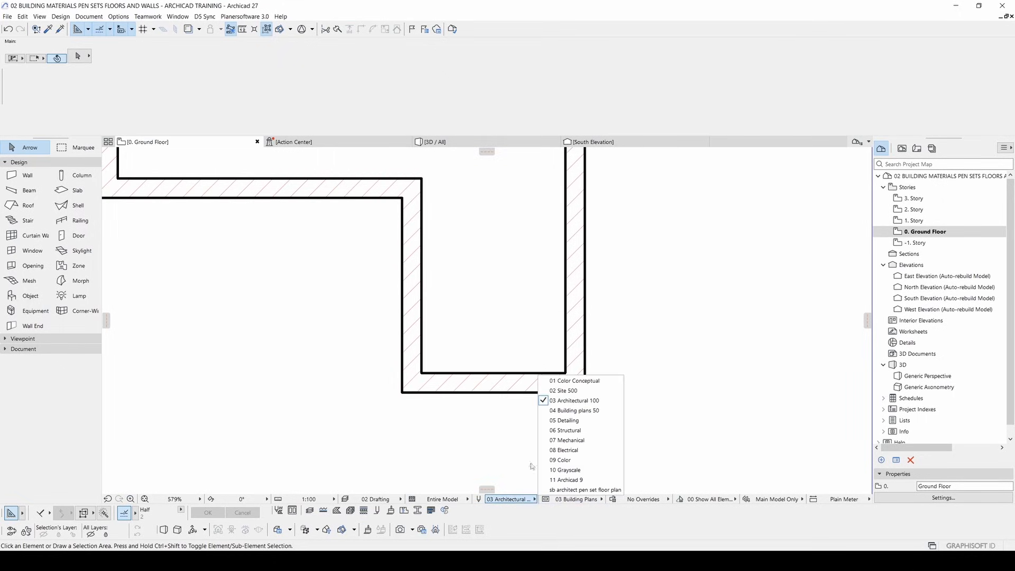
pyautogui.click(570, 392)
pyautogui.click(510, 501)
pyautogui.click(571, 381)
pyautogui.click(508, 501)
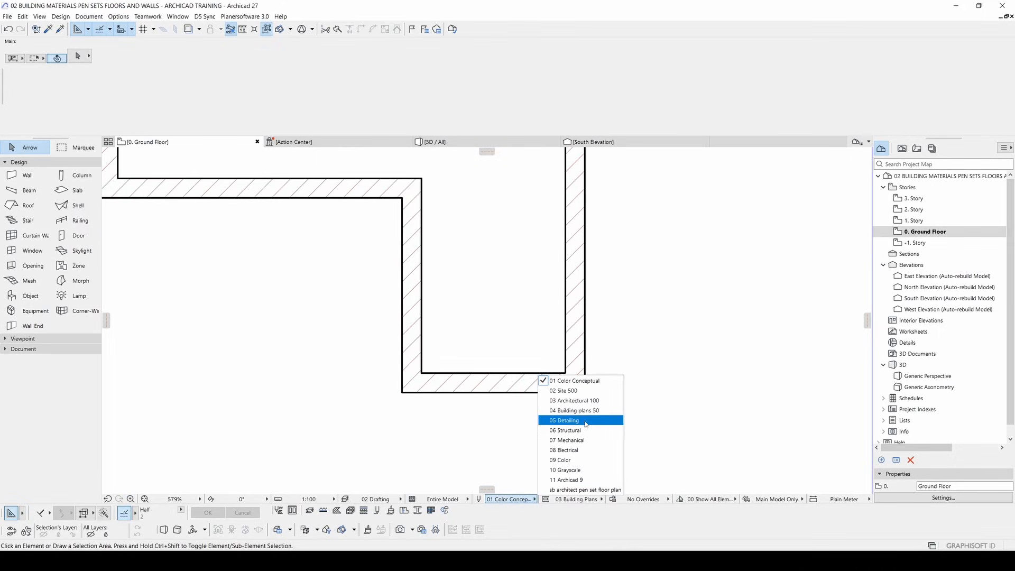
pyautogui.click(576, 490)
# - Open the Building Materials settings and look through the Fiberboard and Concrete entries
pyautogui.scroll(-6, 534, 437)
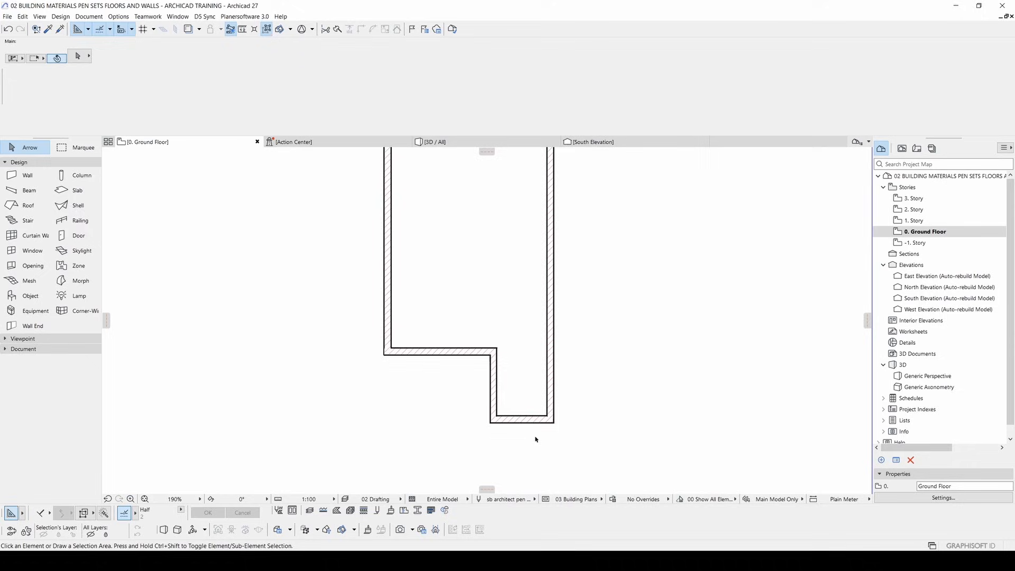
pyautogui.scroll(3, 525, 322)
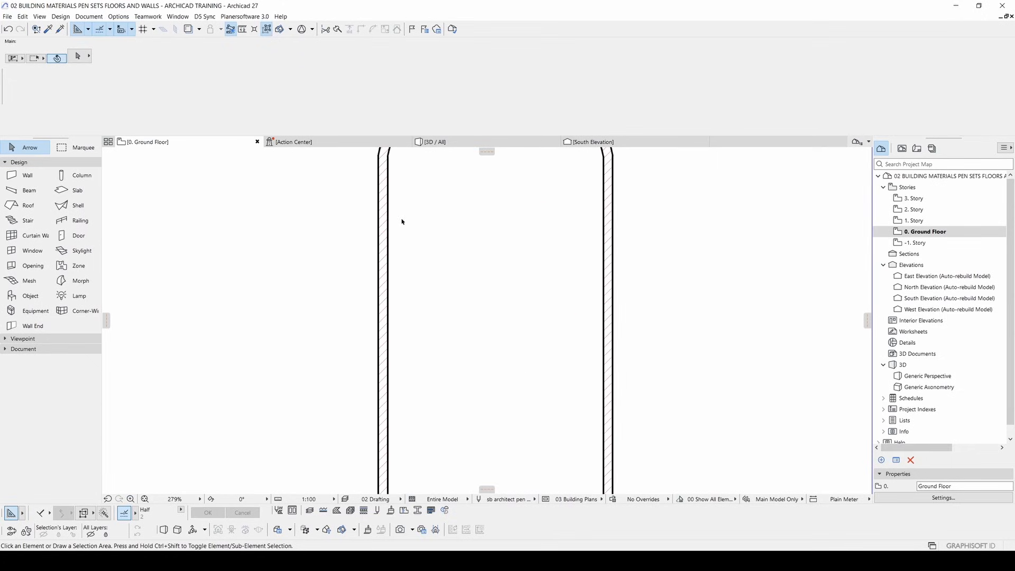
pyautogui.moveTo(402, 223); pyautogui.dragTo(428, 324, button='middle')
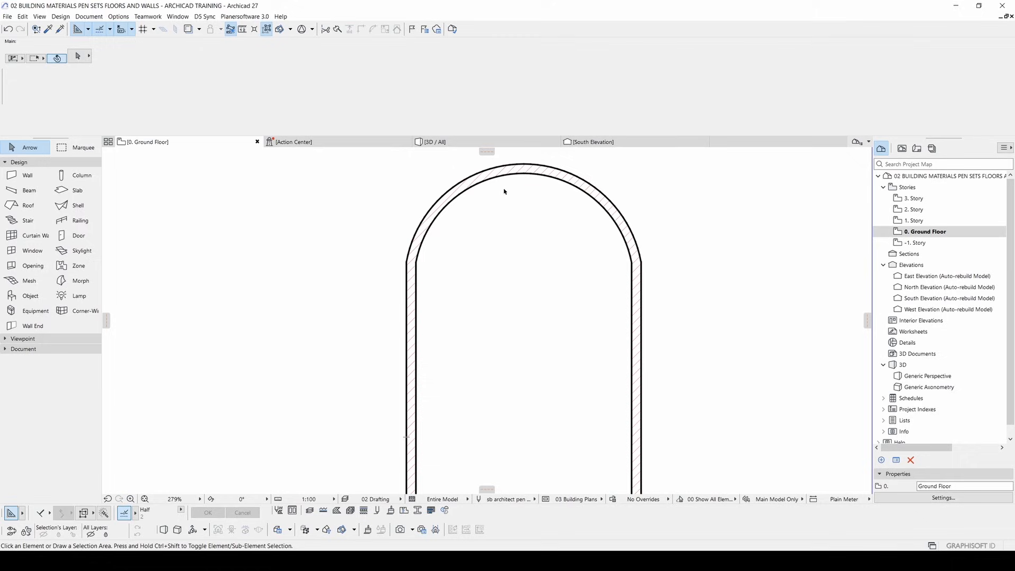
pyautogui.click(118, 16)
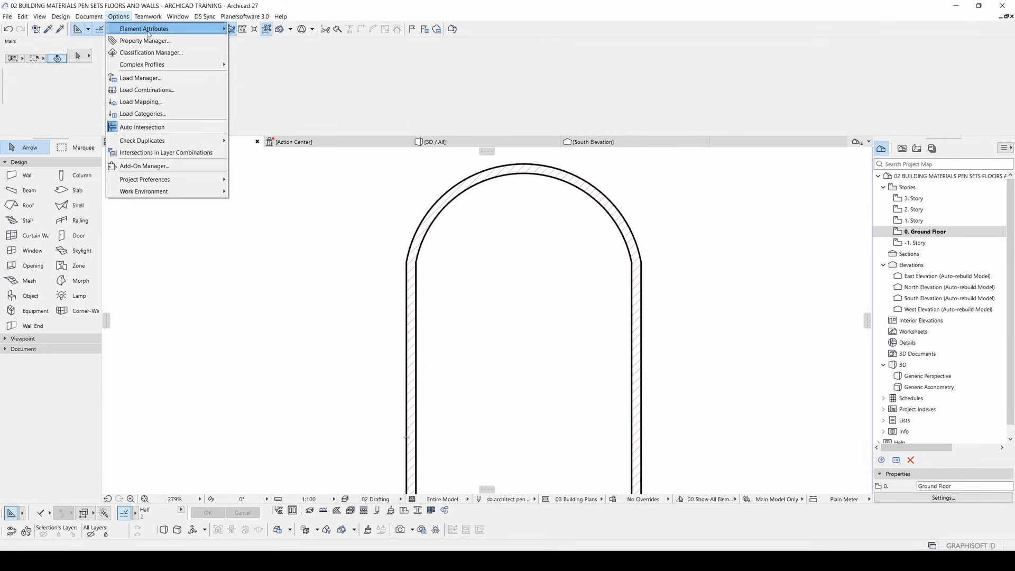
pyautogui.moveTo(159, 29)
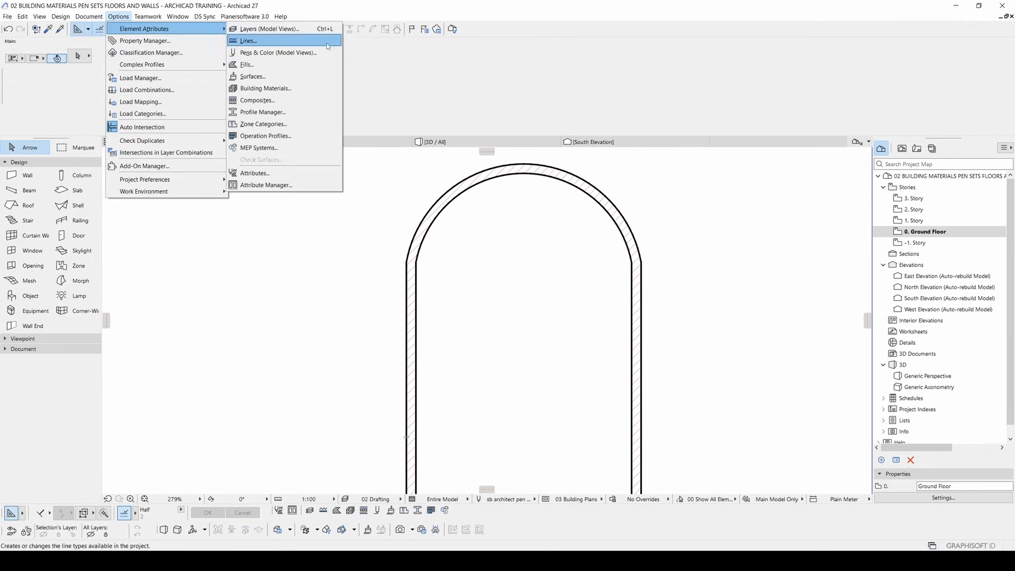
pyautogui.click(245, 88)
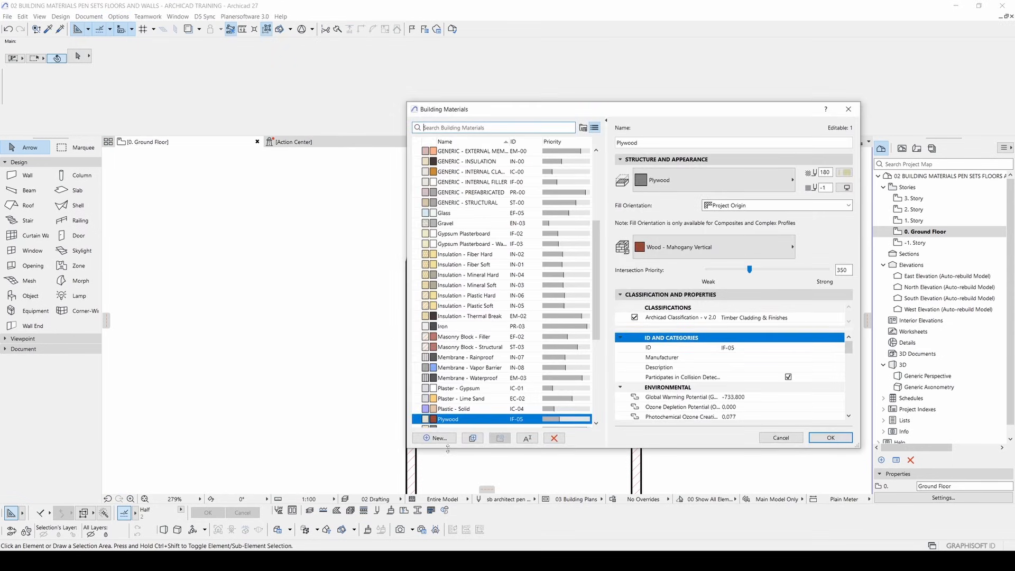
pyautogui.moveTo(597, 237); pyautogui.dragTo(591, 153)
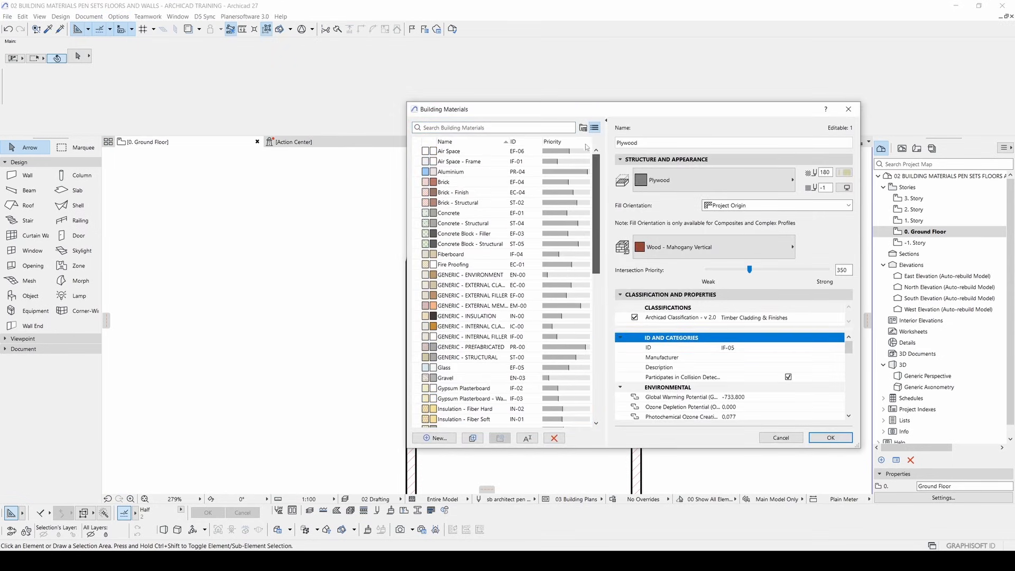
pyautogui.click(477, 254)
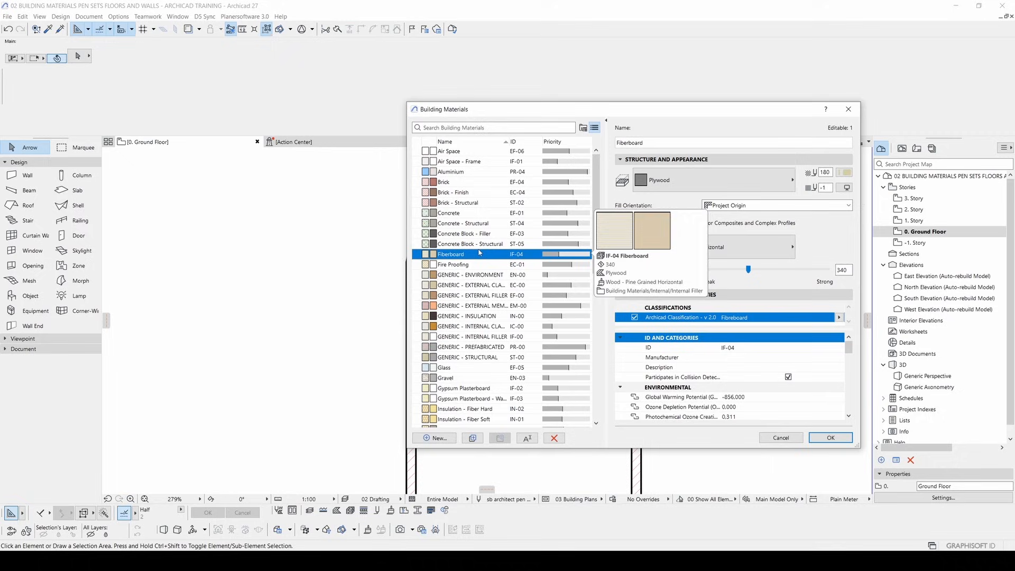
pyautogui.click(471, 213)
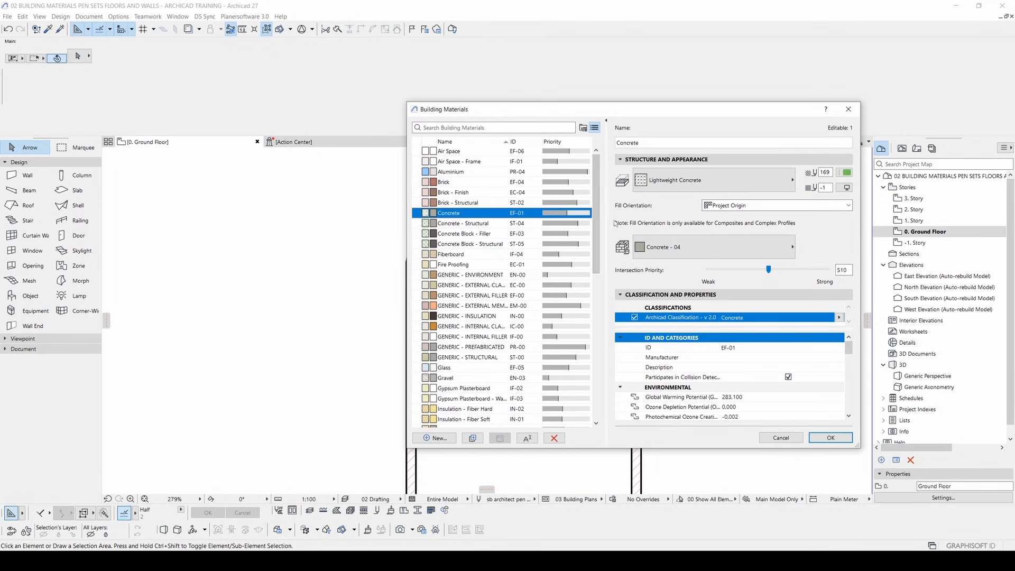
# - Duplicate the GENERIC - ENVIRONMENT building material and name the copy "sketch"
pyautogui.scroll(-3, 487, 232)
pyautogui.click(451, 202)
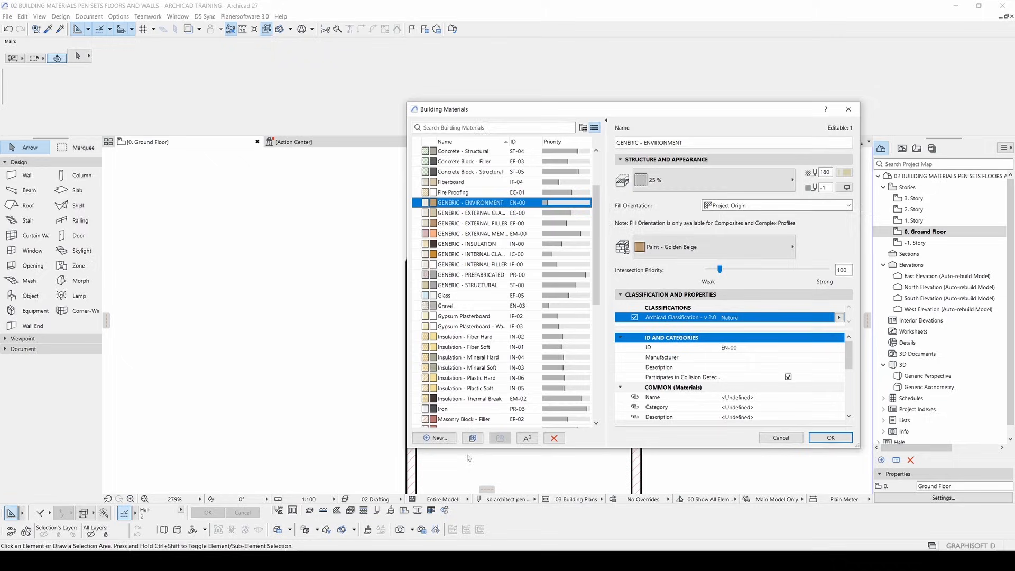
pyautogui.click(472, 438)
pyautogui.write('s')
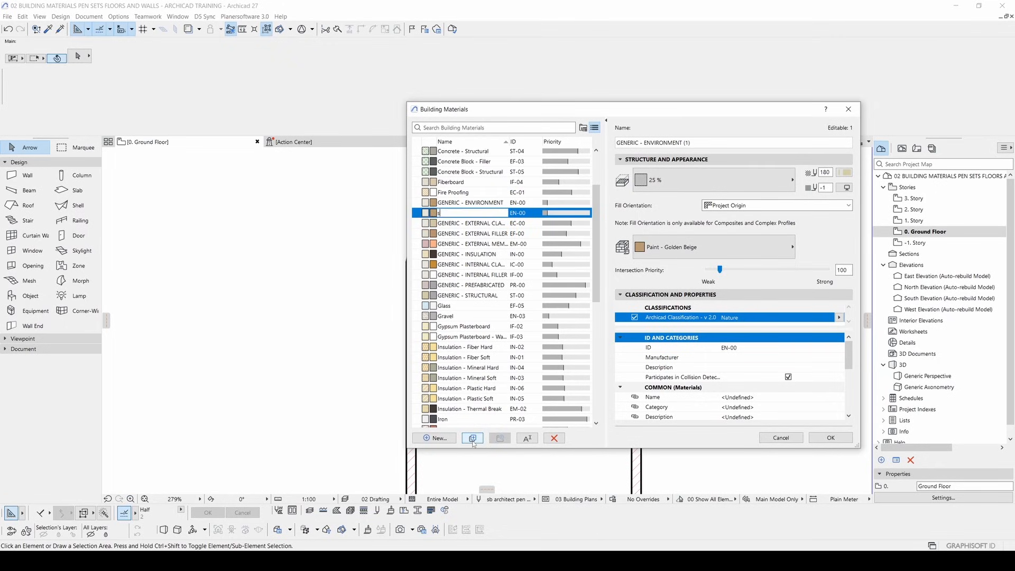
pyautogui.write('ketch')
# - Set the sketch material's cut fill to Background and its fill background pen to black pen 1
pyautogui.click(729, 178)
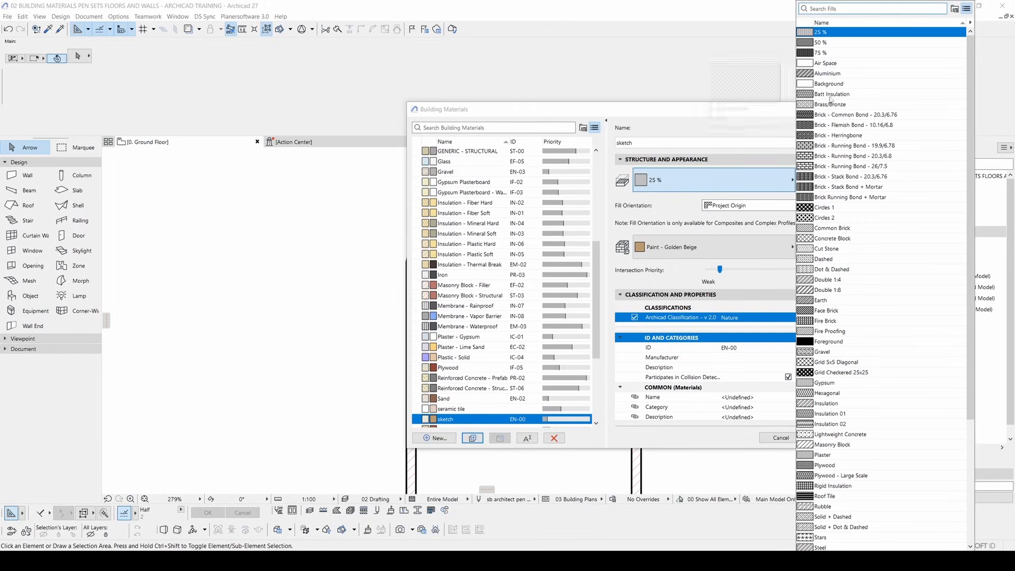
pyautogui.click(832, 84)
pyautogui.click(832, 84)
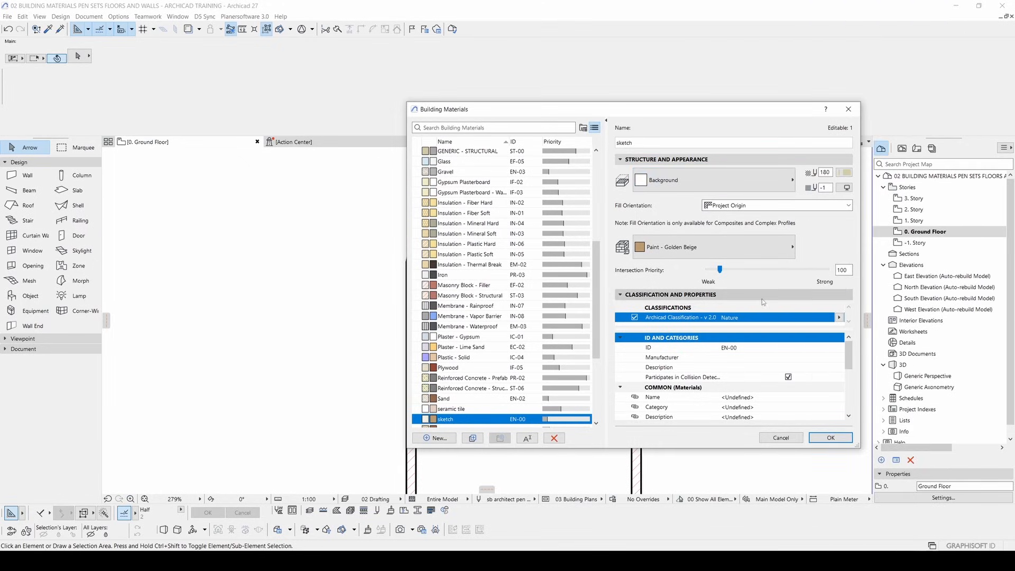
pyautogui.click(846, 188)
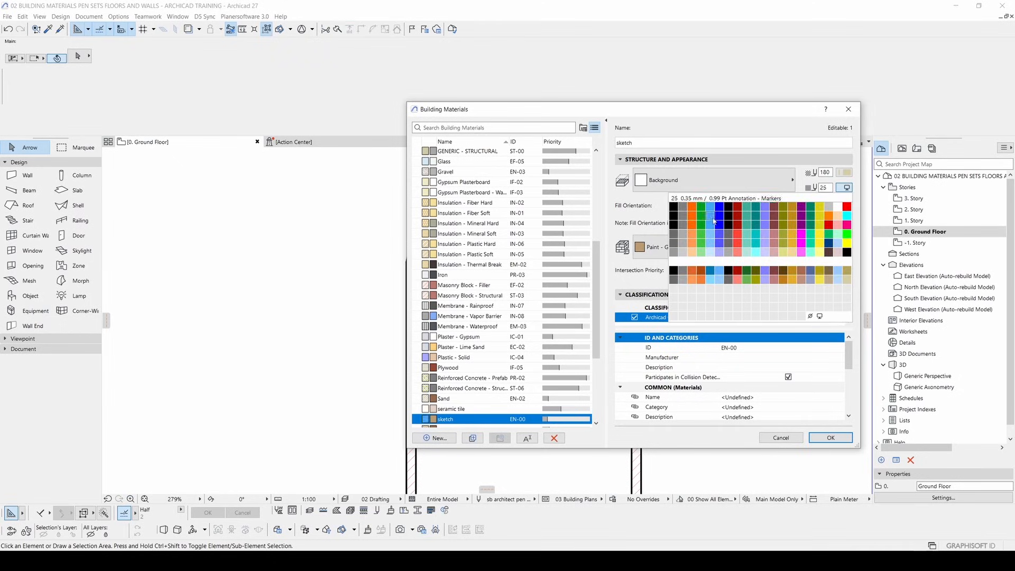
pyautogui.click(673, 209)
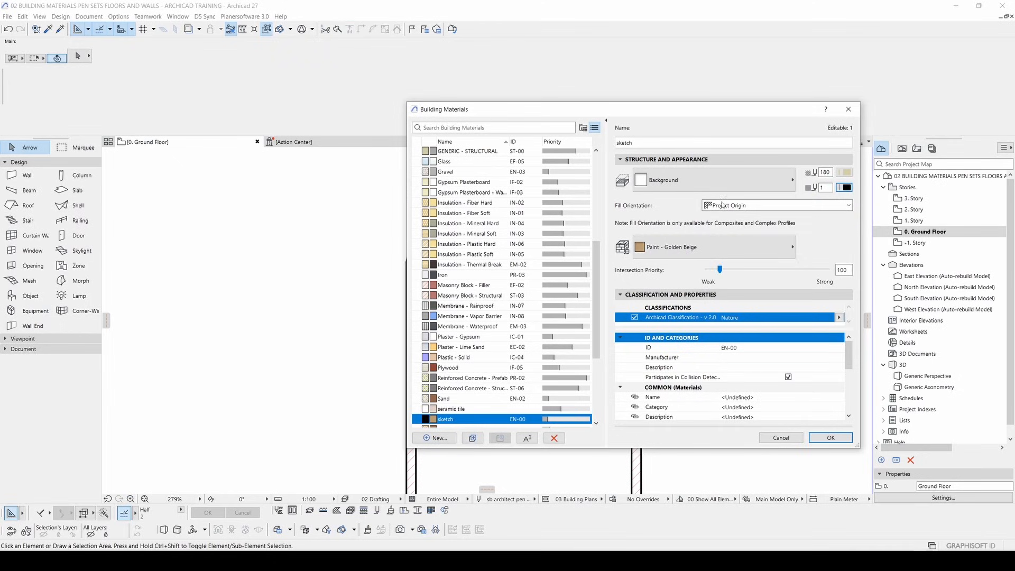
# - Set the sketch material's cut fill foreground pen to pen 13
pyautogui.click(844, 175)
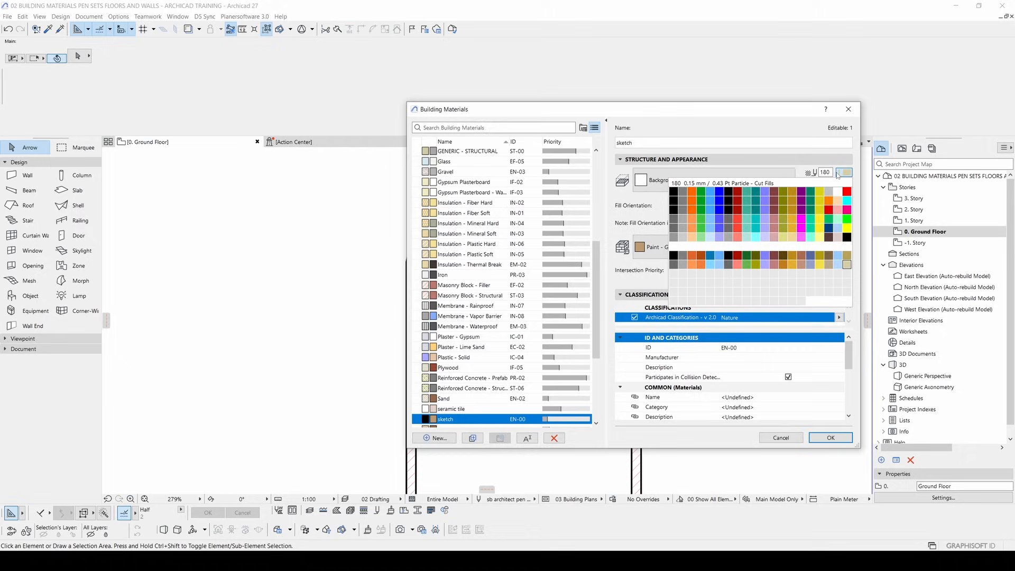
pyautogui.click(835, 200)
pyautogui.click(844, 174)
pyautogui.click(813, 201)
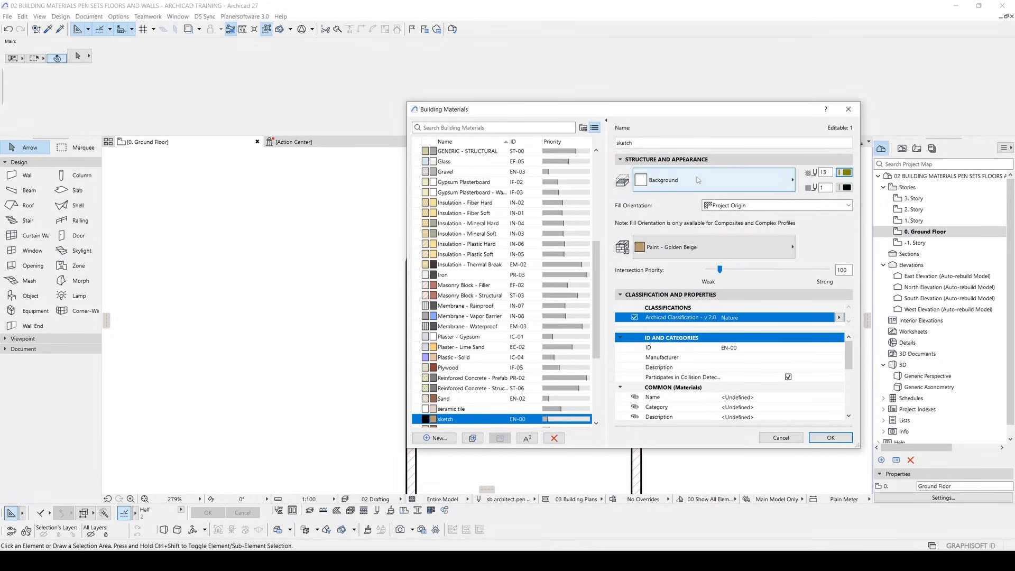
# - Review the available cut fills and the fill pen palette of the sketch material
pyautogui.click(666, 181)
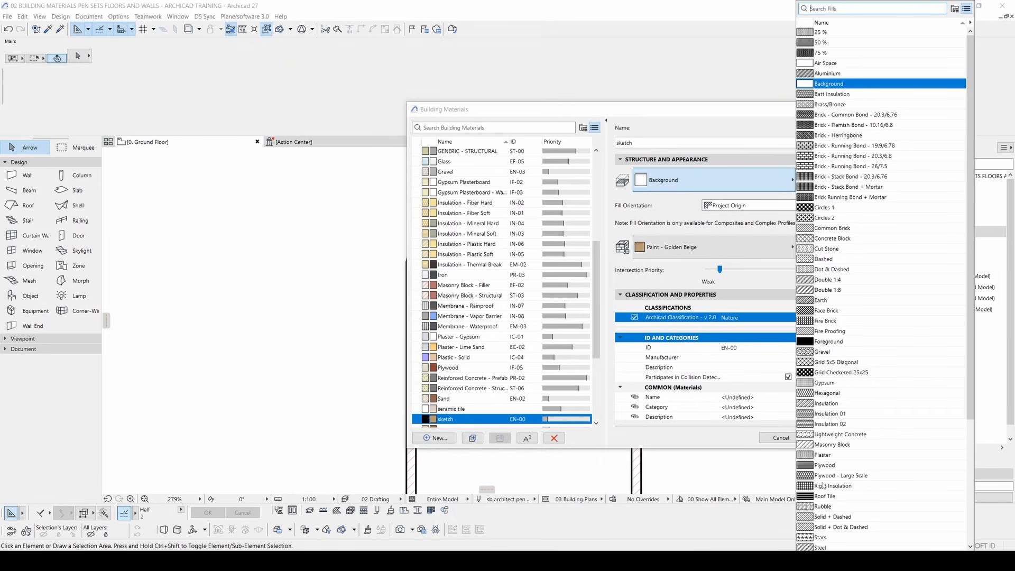
pyautogui.click(645, 199)
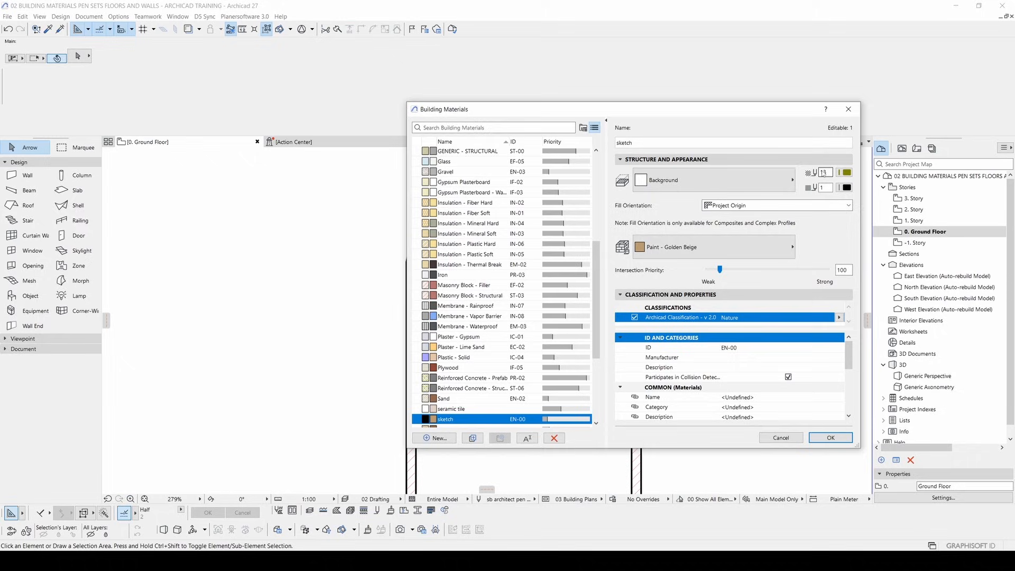
pyautogui.click(828, 172)
pyautogui.click(833, 174)
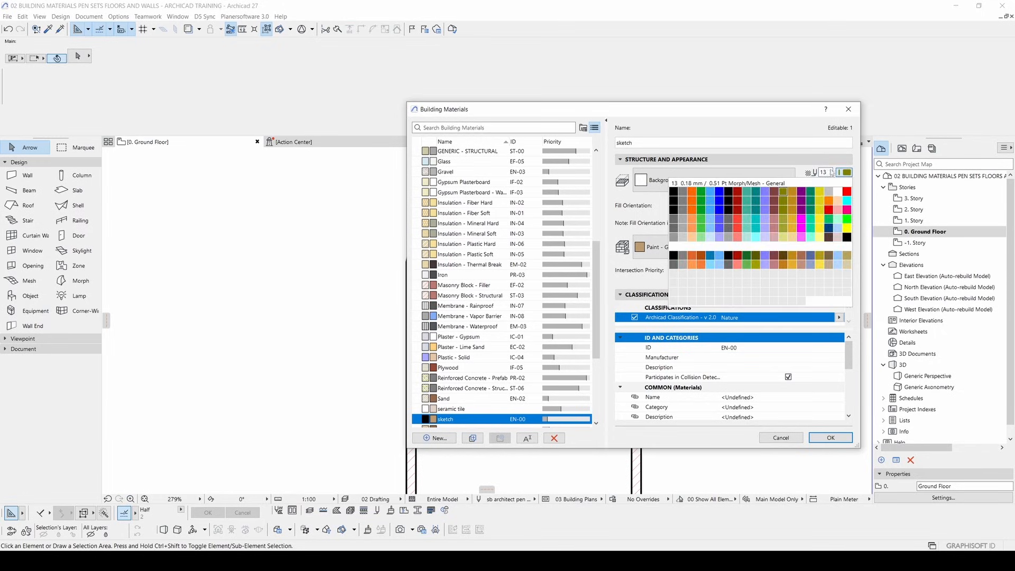
pyautogui.click(829, 173)
pyautogui.click(825, 187)
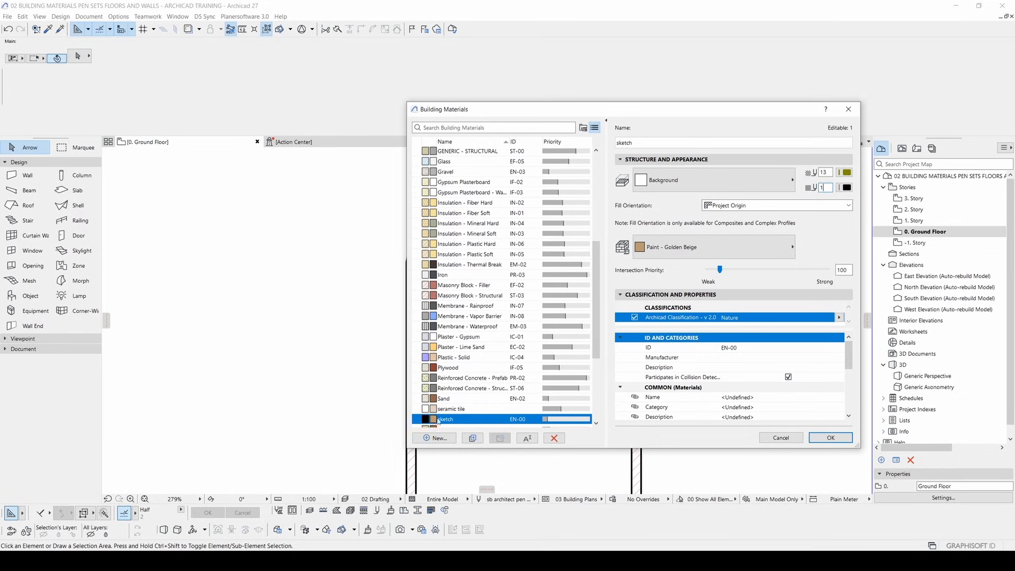
# - Set the sketch material's surface to Paint - Titanium White and save the building material settings
pyautogui.click(645, 252)
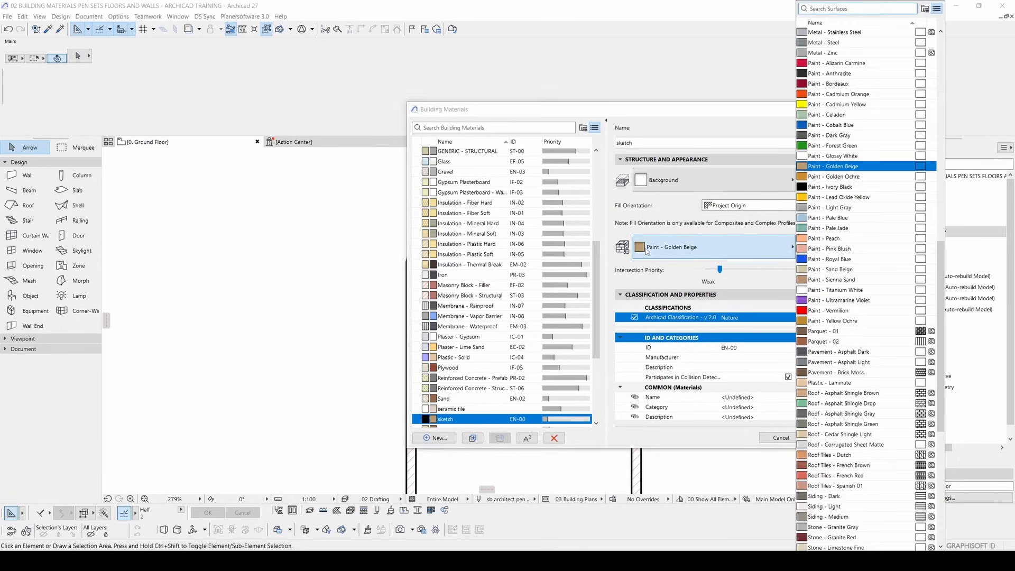
pyautogui.click(835, 290)
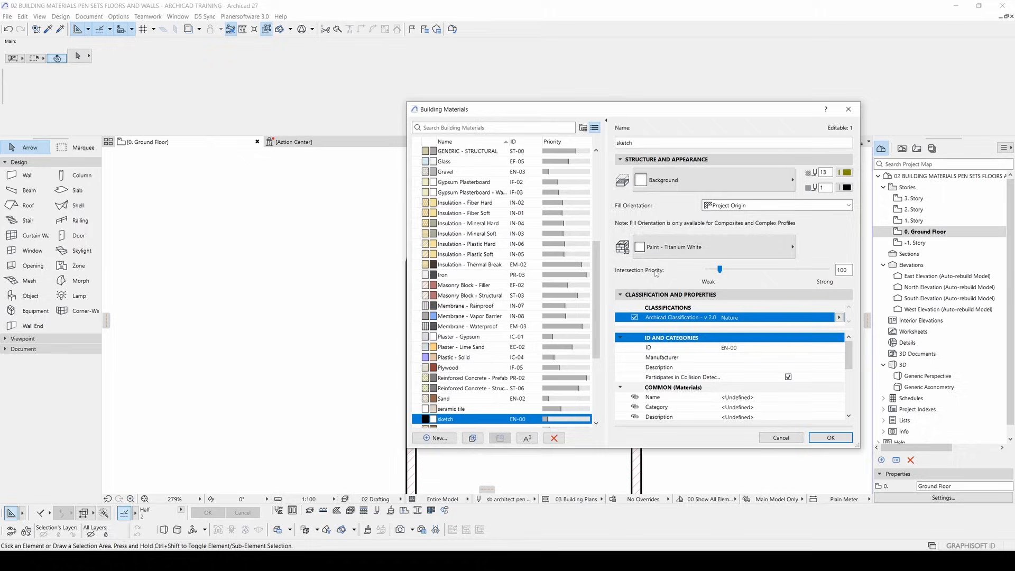
pyautogui.click(830, 437)
# - Select all six walls on the ground floor plan and change their building material from Brick to sketch
pyautogui.scroll(-1, 546, 284)
pyautogui.scroll(-3, 546, 284)
pyautogui.moveTo(637, 473); pyautogui.dragTo(439, 185)
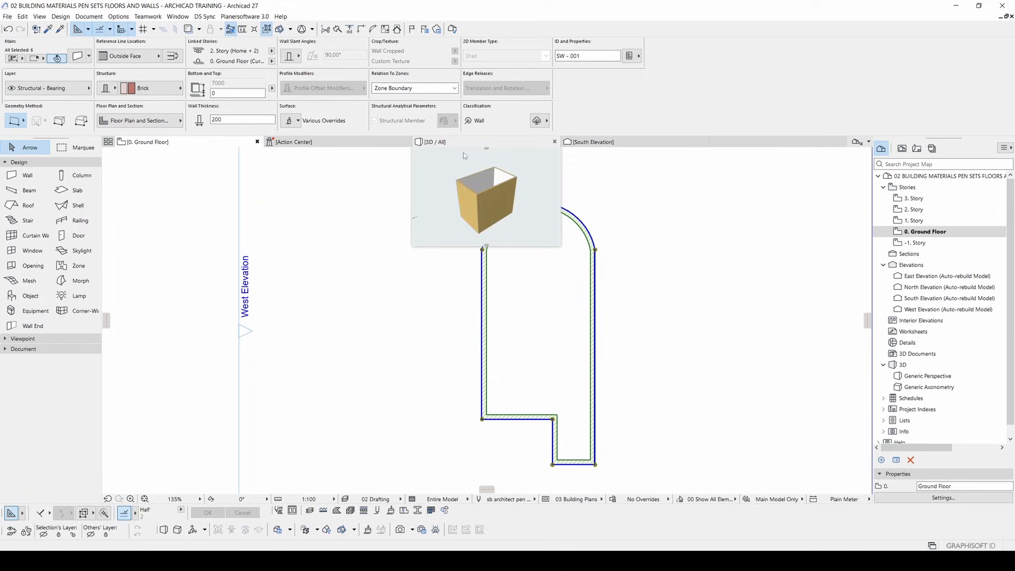
pyautogui.click(153, 88)
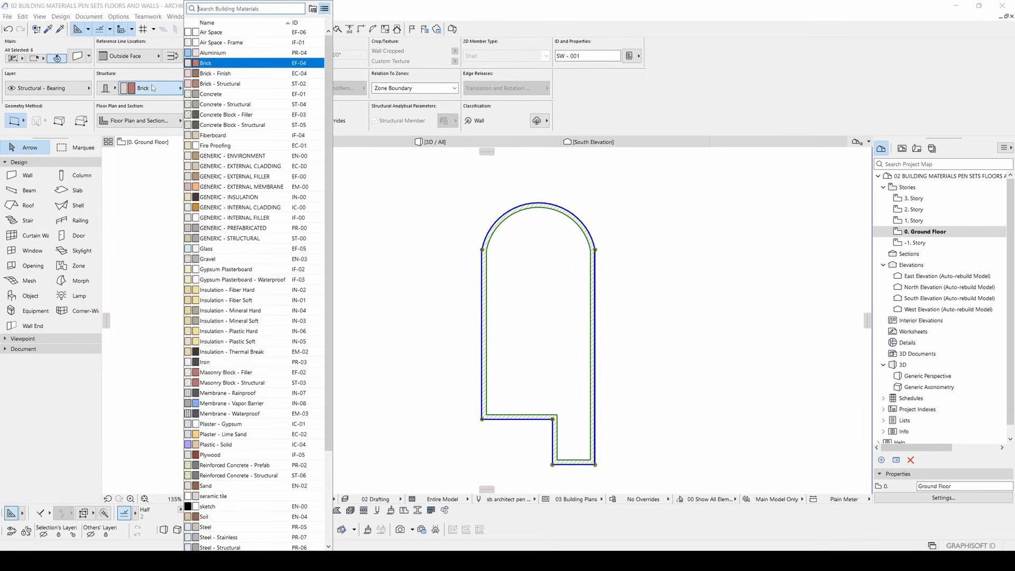
pyautogui.write('s')
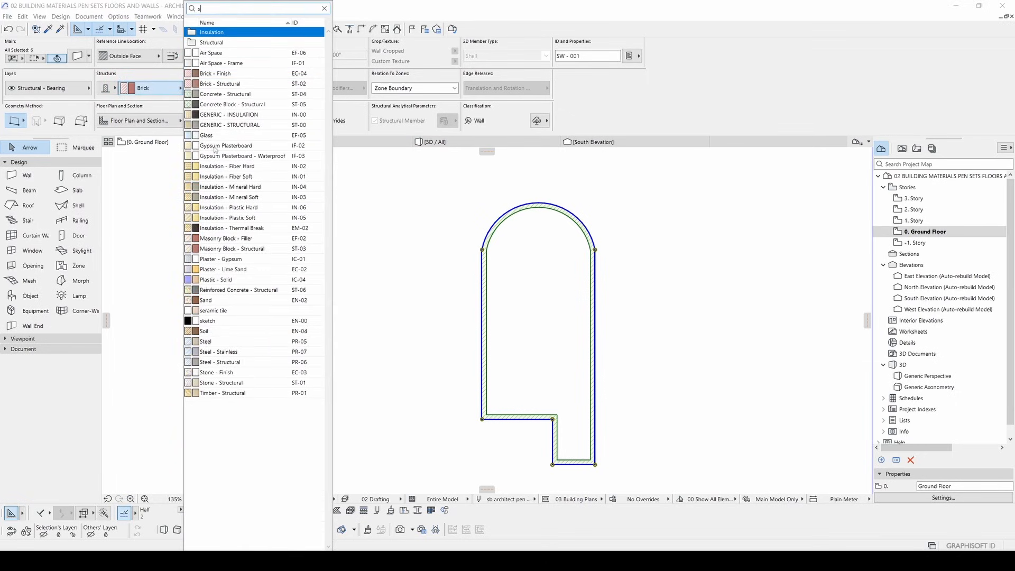
pyautogui.click(207, 322)
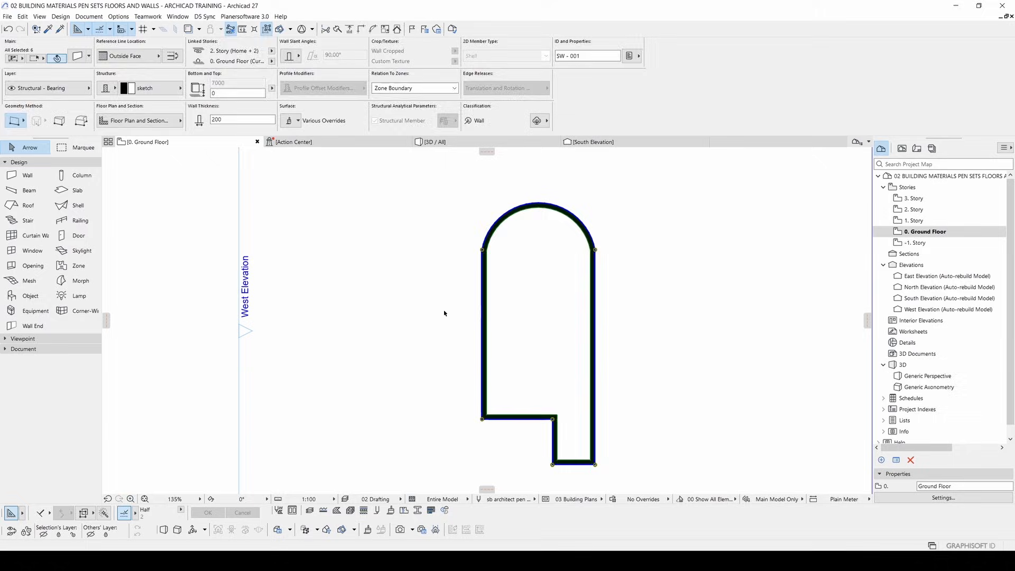
pyautogui.click(444, 301)
pyautogui.scroll(5, 509, 252)
pyautogui.scroll(-6, 508, 253)
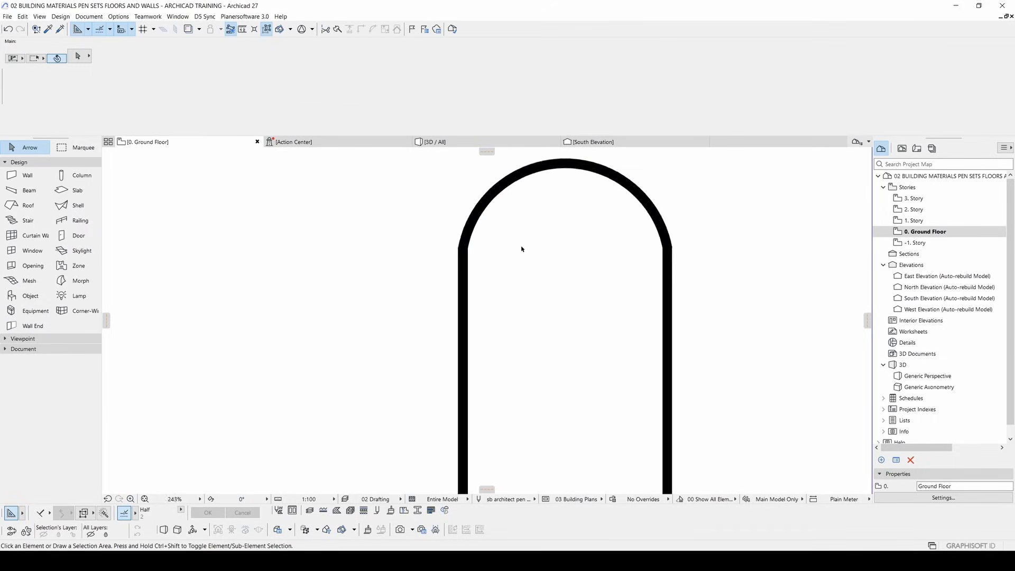
# - Select all the walls in 3D and turn off their outside, edge and inside surface overrides so the building material's surface applies
pyautogui.press('F3')
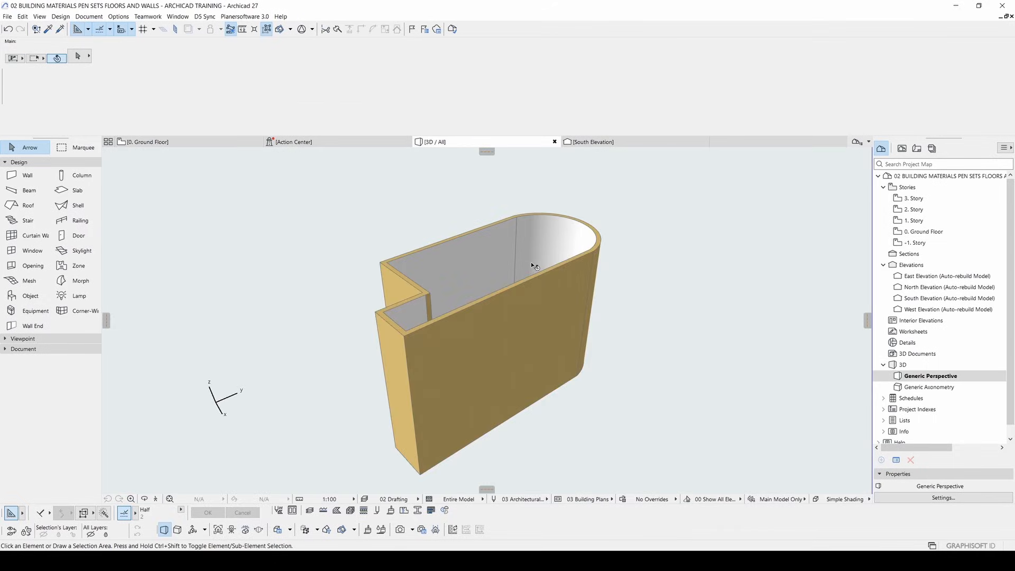
pyautogui.keyDown('shift'); pyautogui.moveTo(532, 265); pyautogui.dragTo(222, 261, button='middle'); pyautogui.keyUp('shift')
pyautogui.moveTo(642, 450); pyautogui.dragTo(272, 172)
pyautogui.click(271, 172)
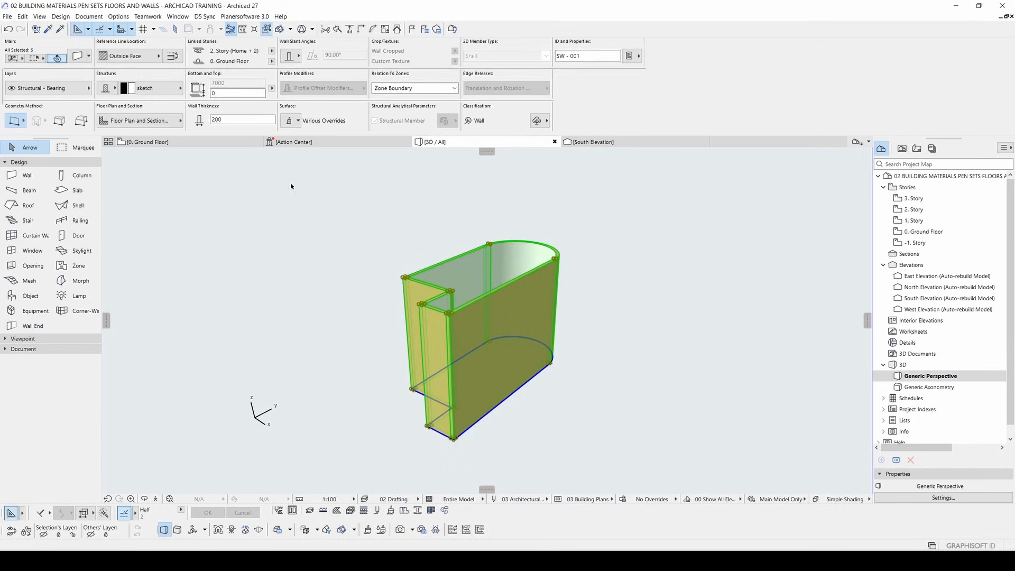
pyautogui.hotkey('ctrl', 't')
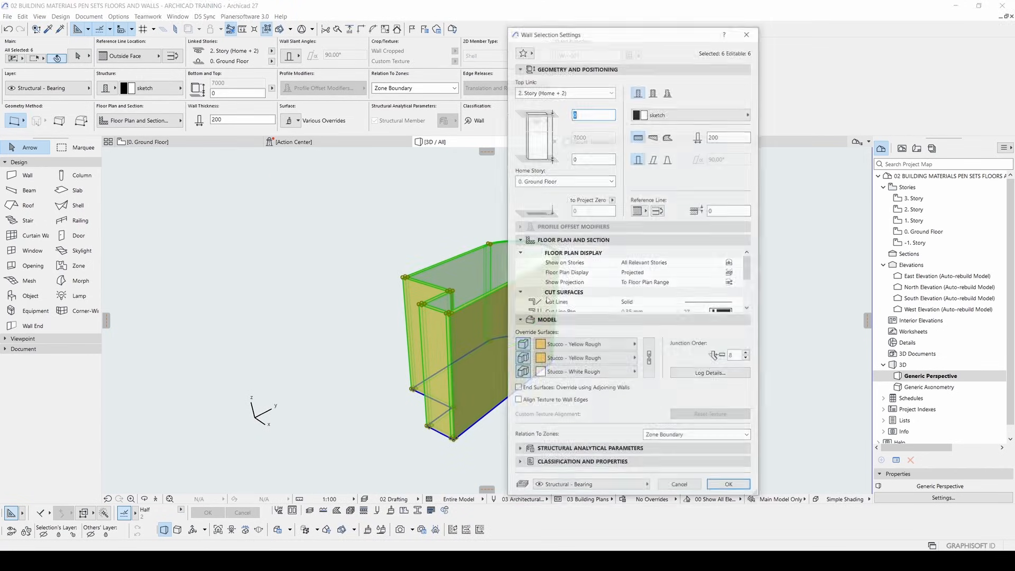
pyautogui.click(521, 345)
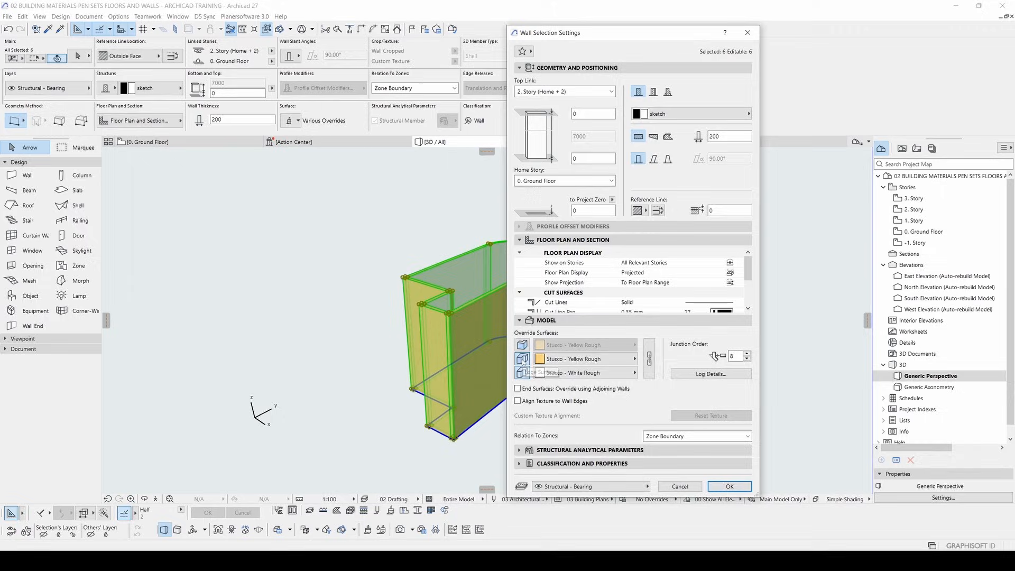
pyautogui.click(522, 358)
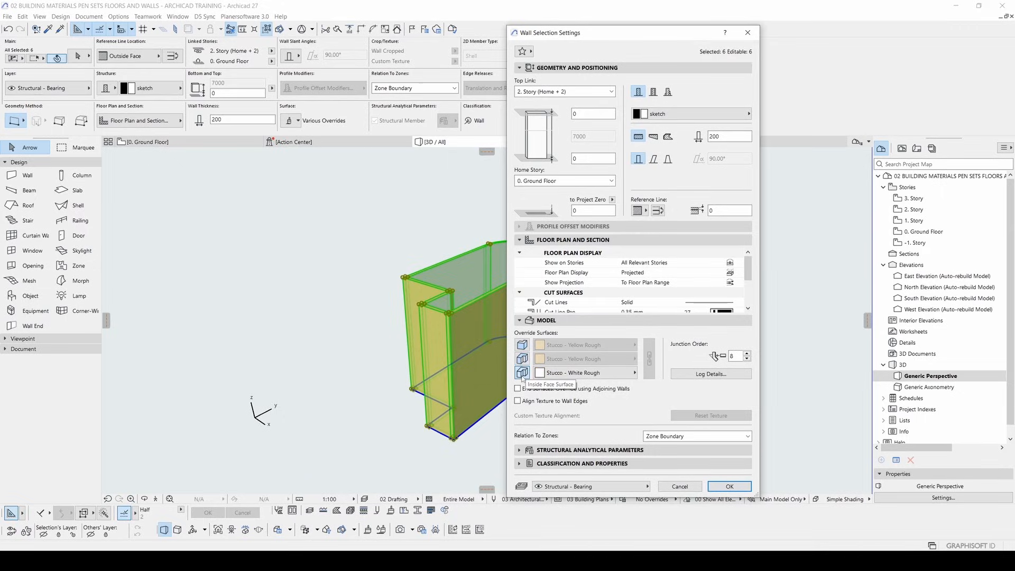
pyautogui.click(522, 373)
pyautogui.click(728, 486)
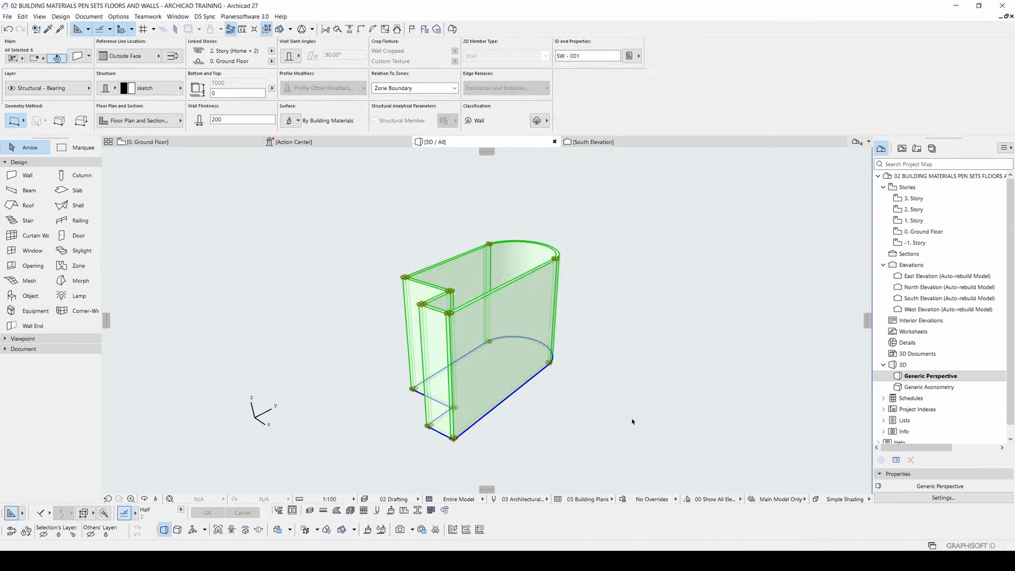
pyautogui.keyDown('shift'); pyautogui.moveTo(550, 347); pyautogui.dragTo(398, 317, button='middle'); pyautogui.keyUp('shift')
pyautogui.click(465, 323)
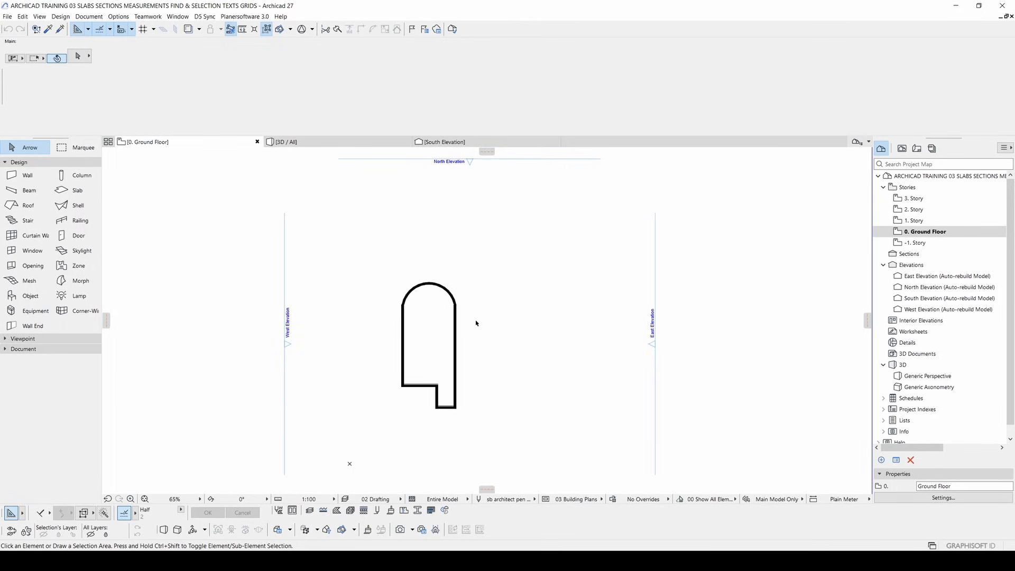
# - Start the Slab tool on the ground floor plan and try the reference plane locations for the composite slab
pyautogui.scroll(1, 479, 322)
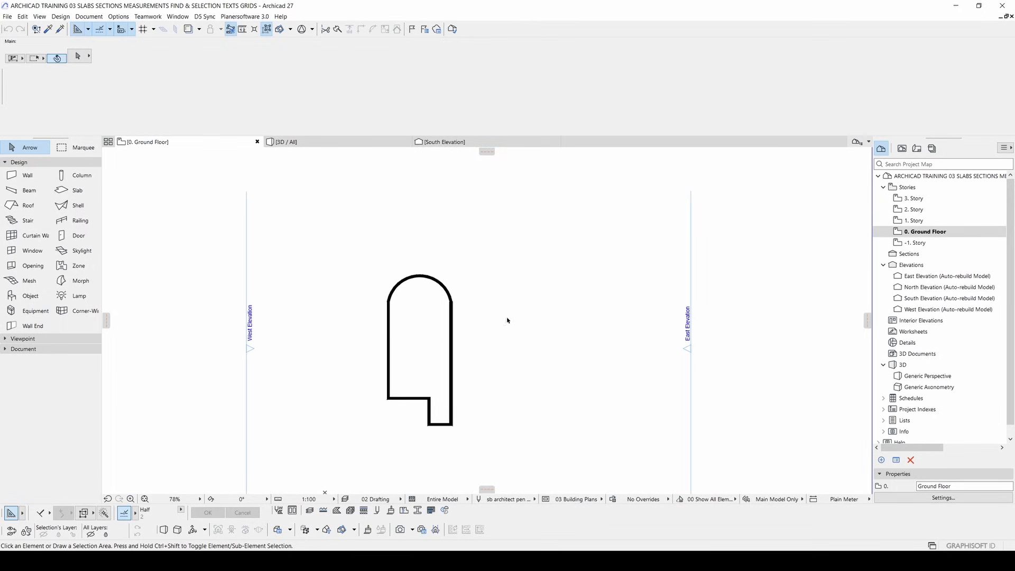
pyautogui.scroll(3, 433, 321)
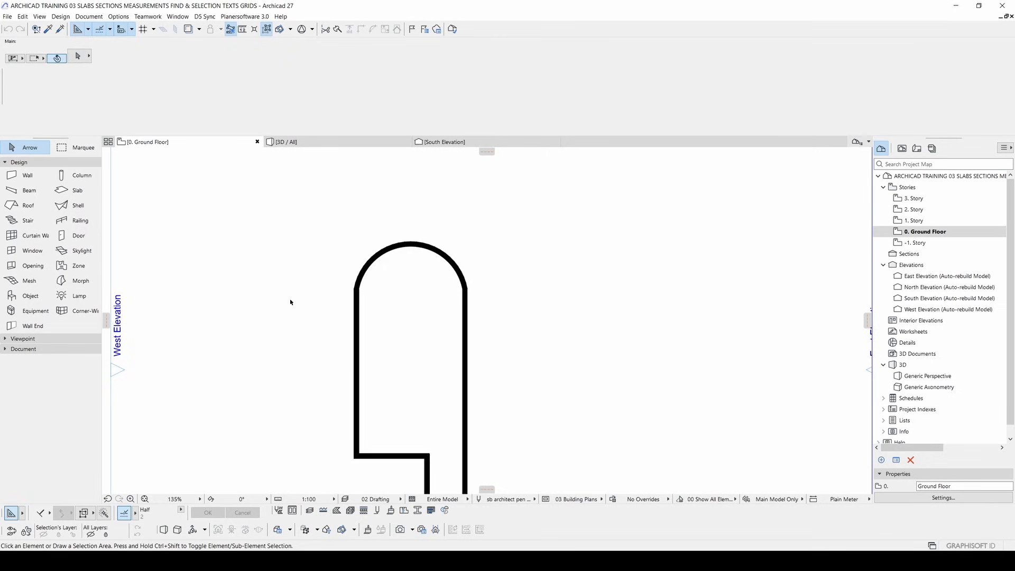
pyautogui.click(77, 190)
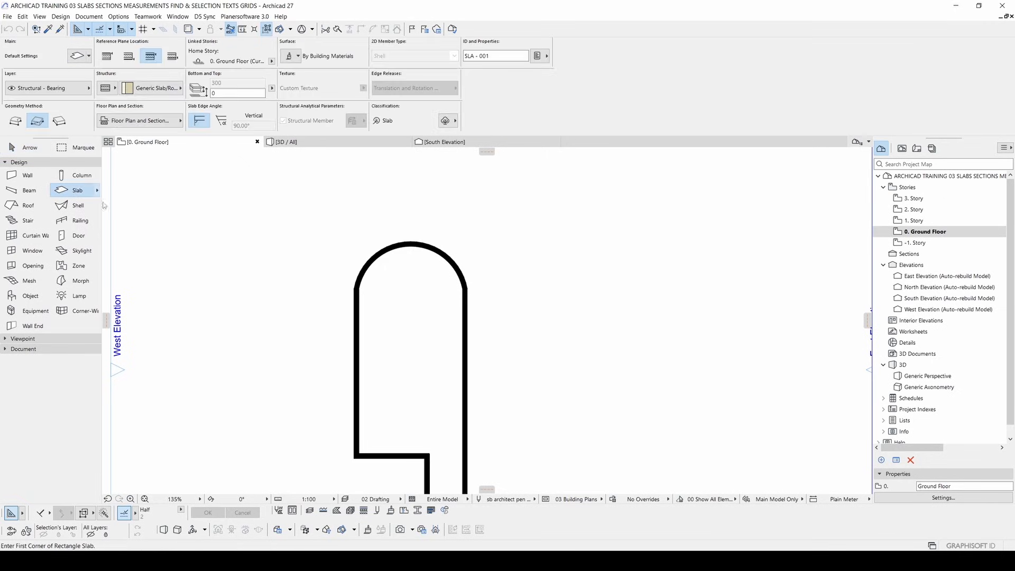
pyautogui.moveTo(721, 371)
pyautogui.mouseDown(button='middle')
pyautogui.moveTo(601, 403)
pyautogui.moveTo(643, 371)
pyautogui.mouseUp(button='middle')
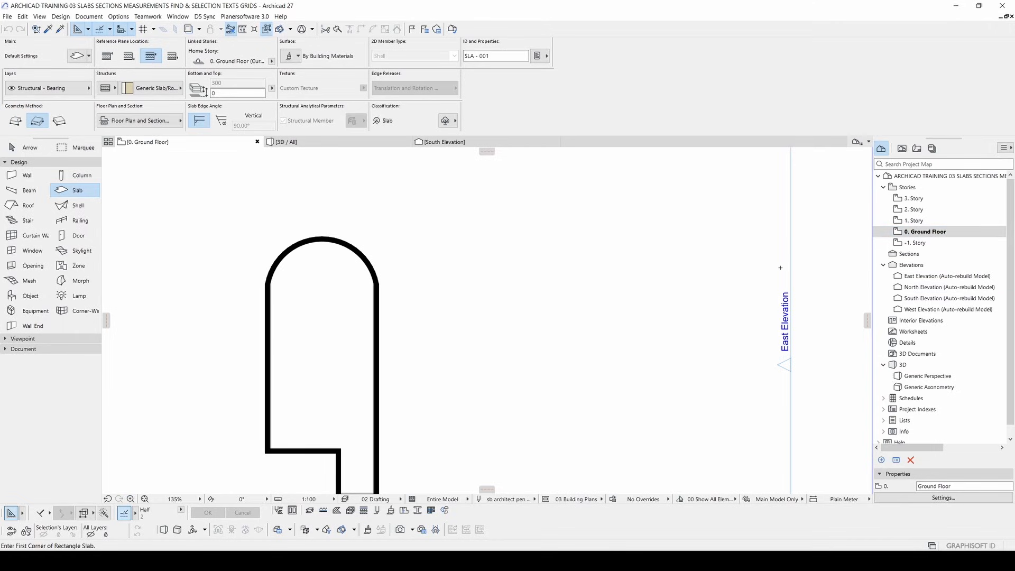
pyautogui.click(110, 61)
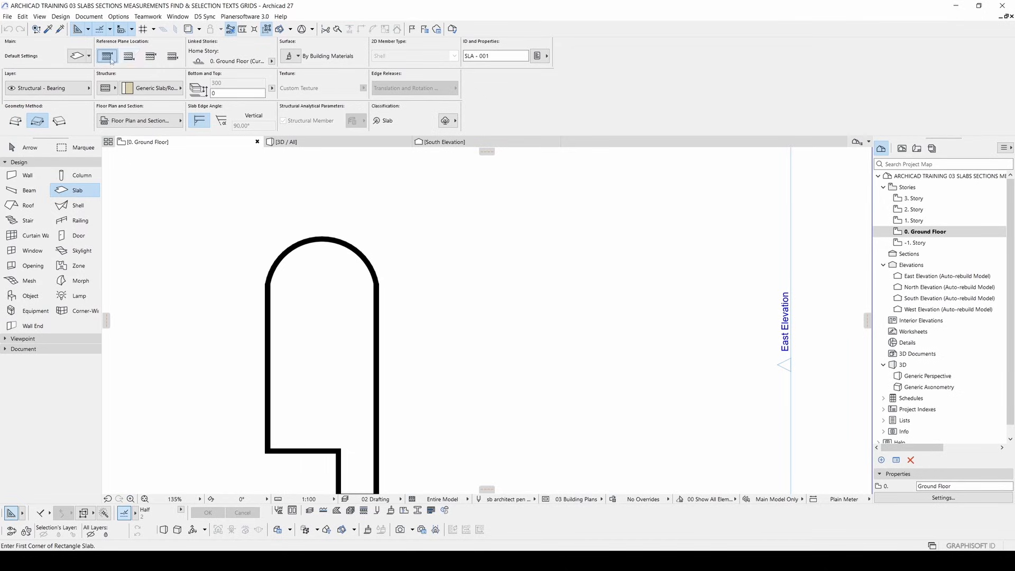
pyautogui.click(150, 56)
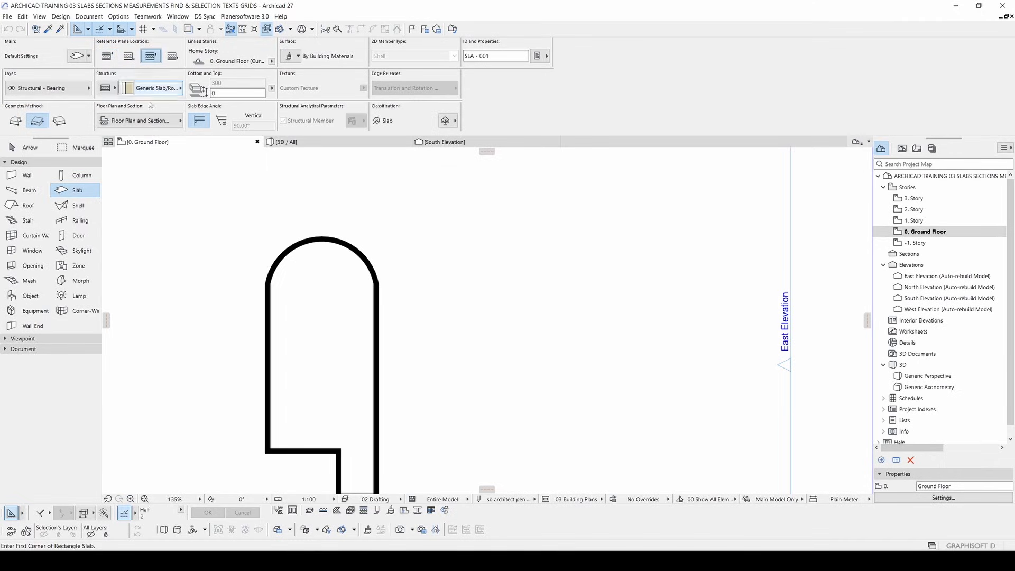
# - Set the new slab's structure to basic instead of composite, with Concrete - Structural as its building material
pyautogui.click(107, 88)
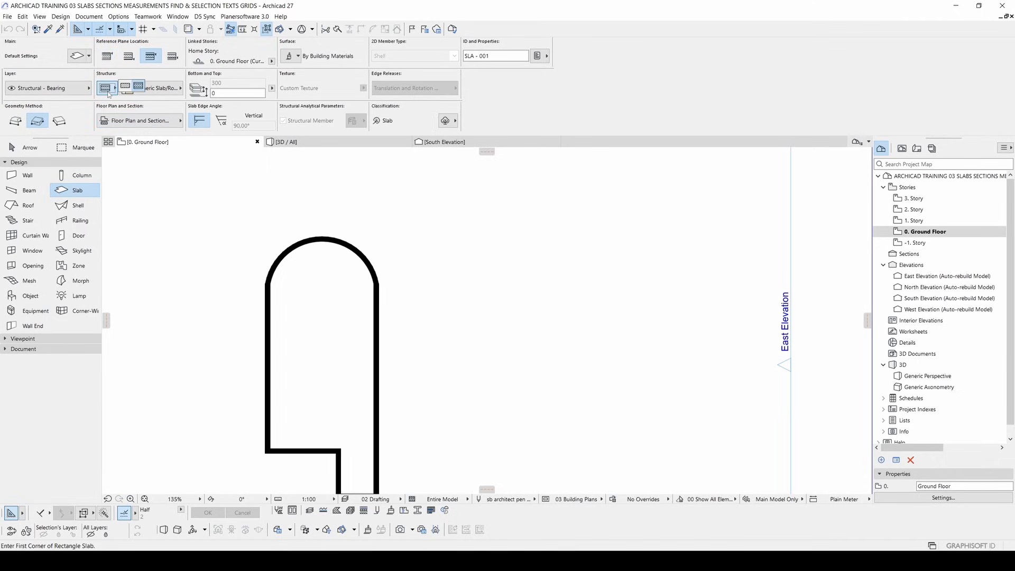
pyautogui.click(136, 89)
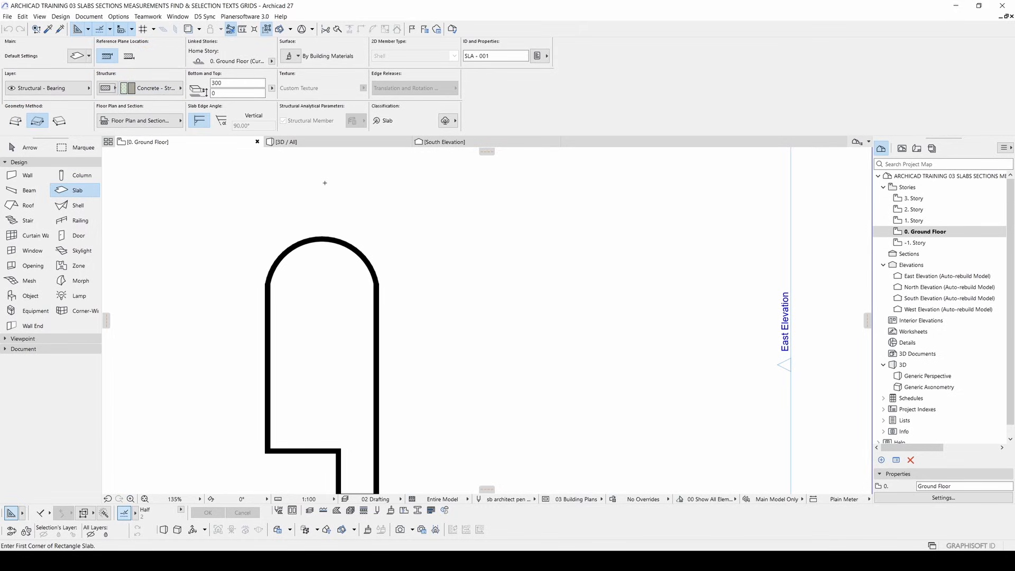
pyautogui.moveTo(363, 304); pyautogui.dragTo(339, 282, button='middle')
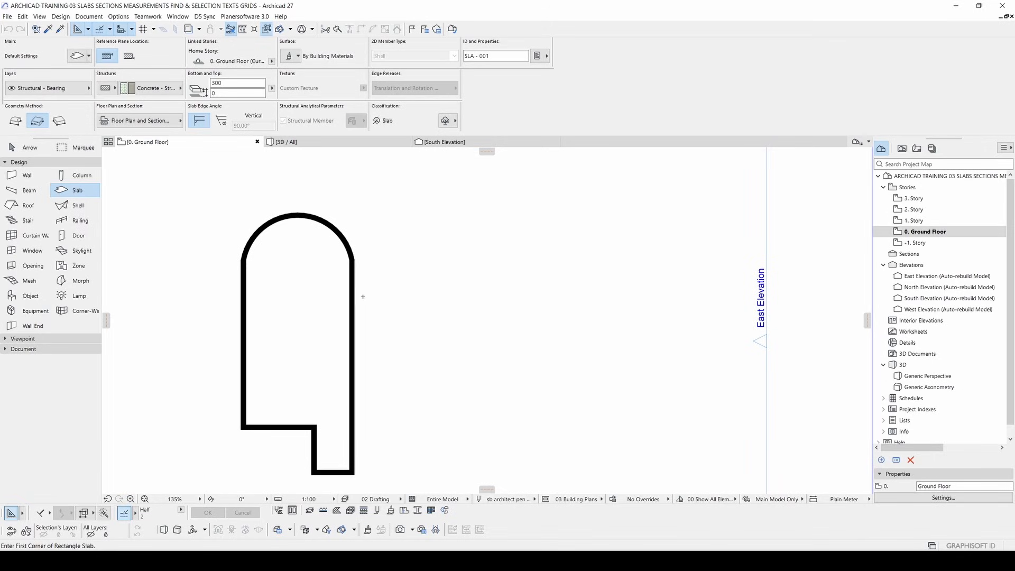
pyautogui.click(147, 89)
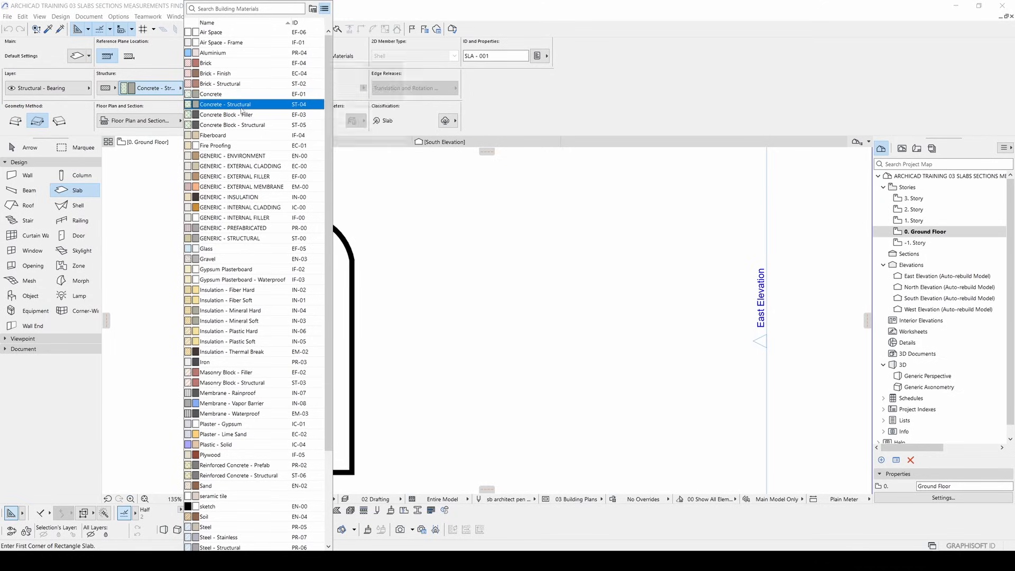
pyautogui.click(241, 107)
pyautogui.moveTo(507, 250); pyautogui.dragTo(439, 236, button='middle')
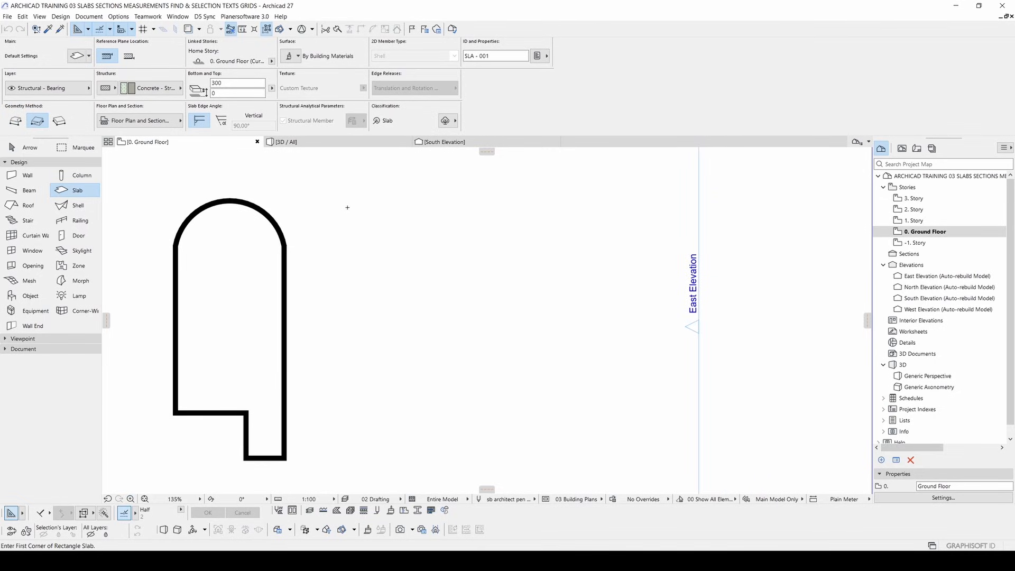
pyautogui.moveTo(434, 229)
pyautogui.mouseDown(button='middle')
pyautogui.moveTo(390, 222)
pyautogui.moveTo(414, 229)
pyautogui.moveTo(417, 215)
pyautogui.mouseUp(button='middle')
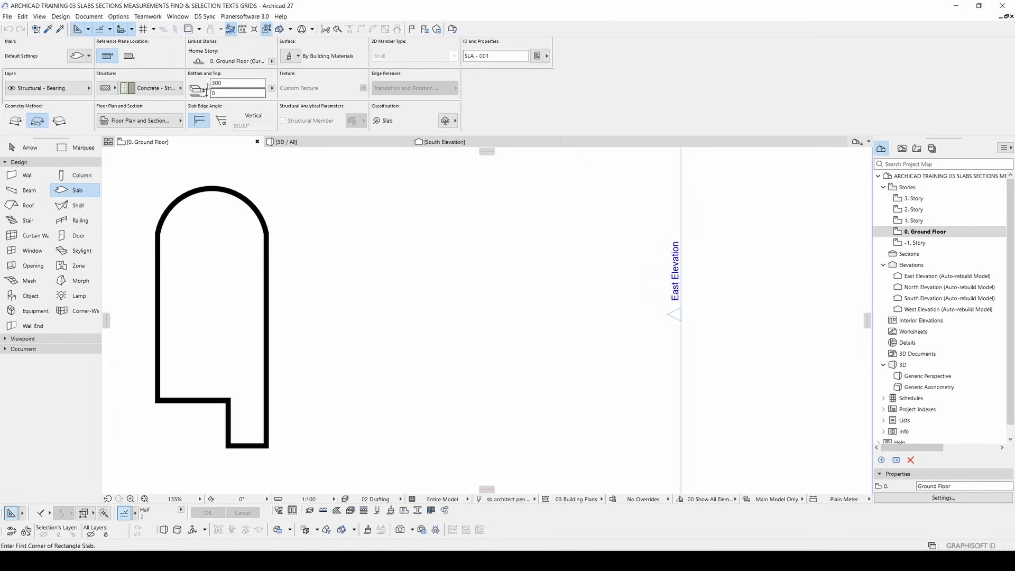
# - Change the project's working length unit to centimeter
pyautogui.click(224, 83)
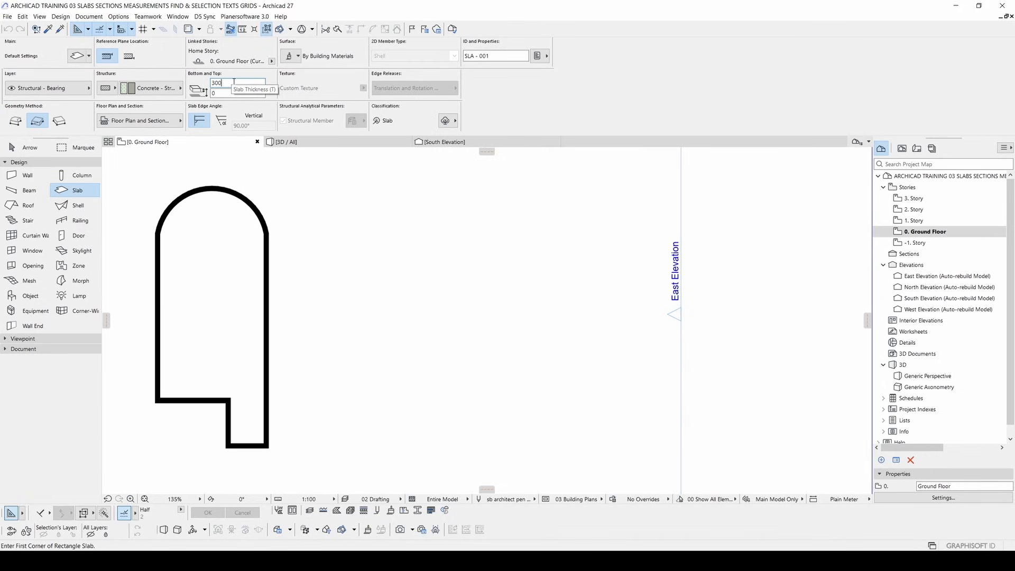
pyautogui.click(118, 18)
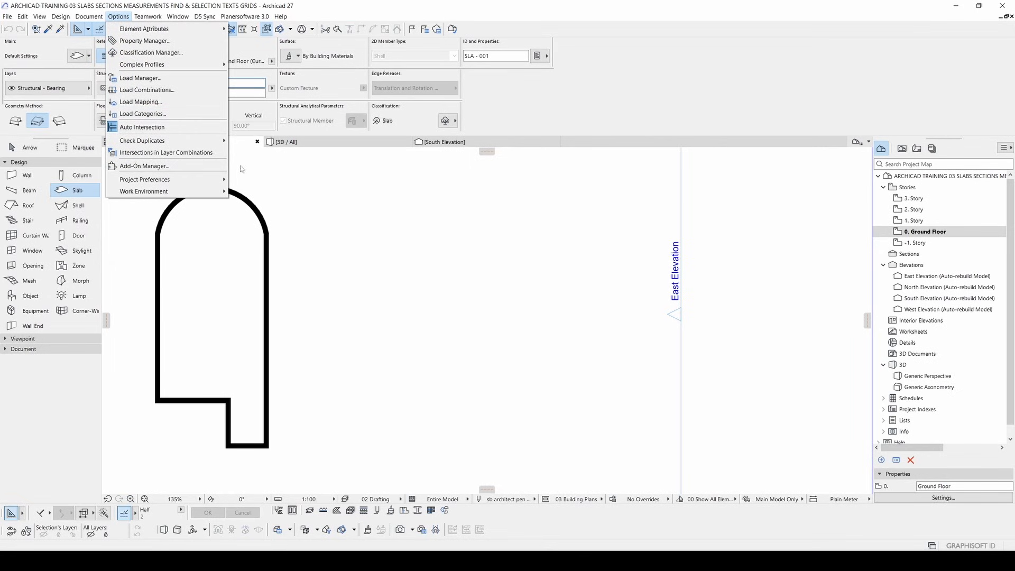
pyautogui.moveTo(159, 180)
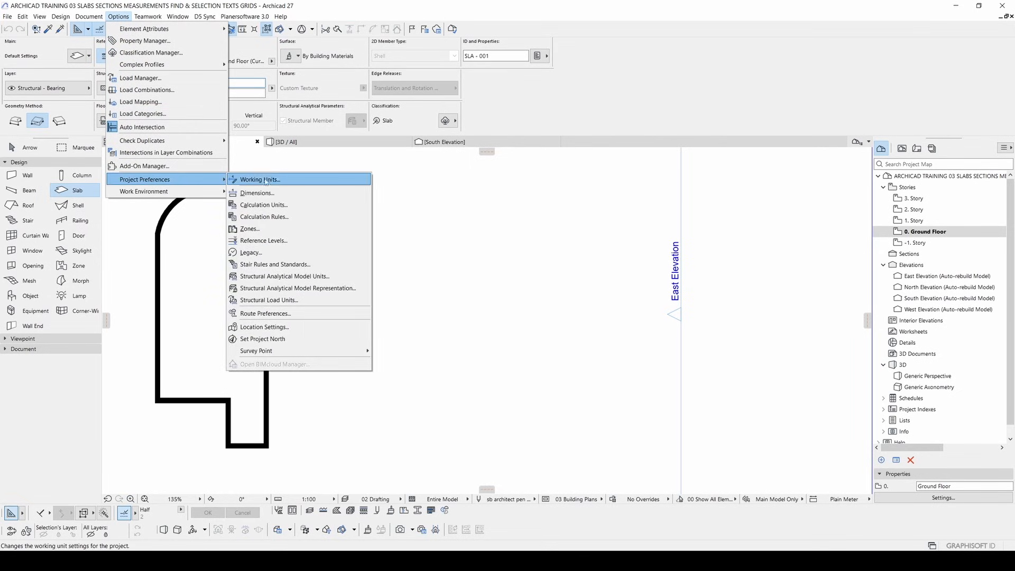
pyautogui.click(294, 181)
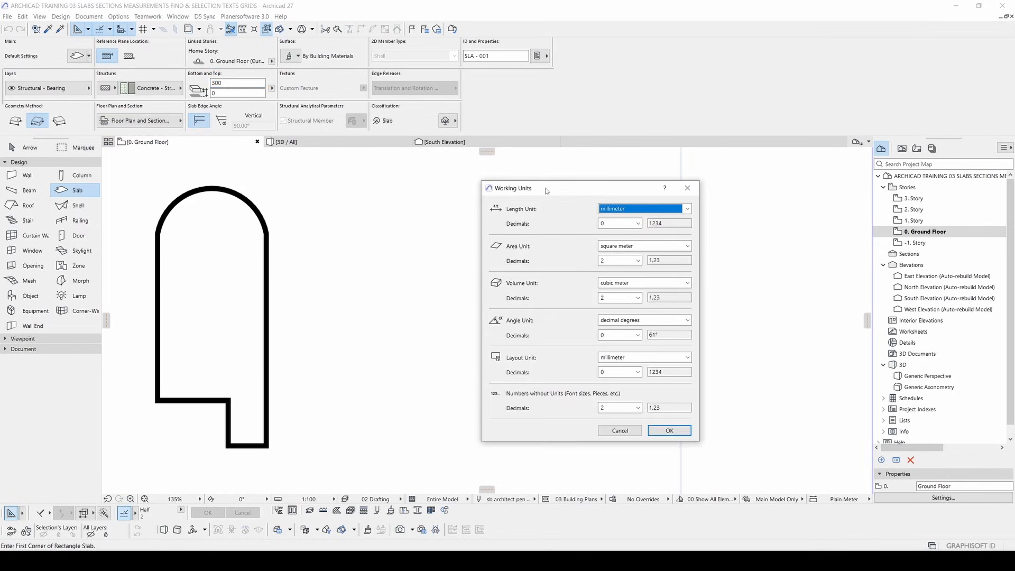
pyautogui.moveTo(546, 191); pyautogui.dragTo(506, 175)
pyautogui.click(587, 192)
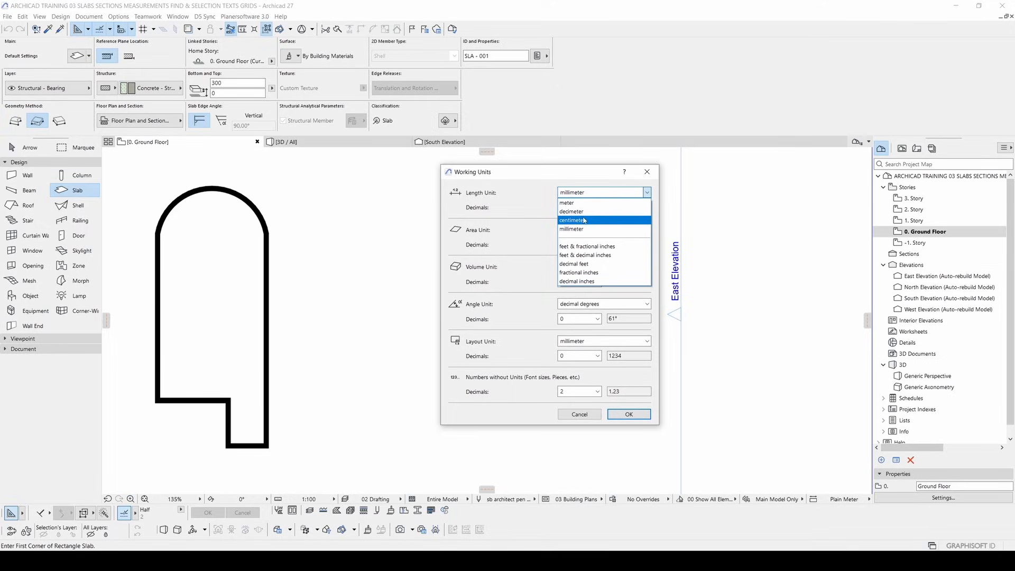
pyautogui.click(585, 220)
pyautogui.click(618, 413)
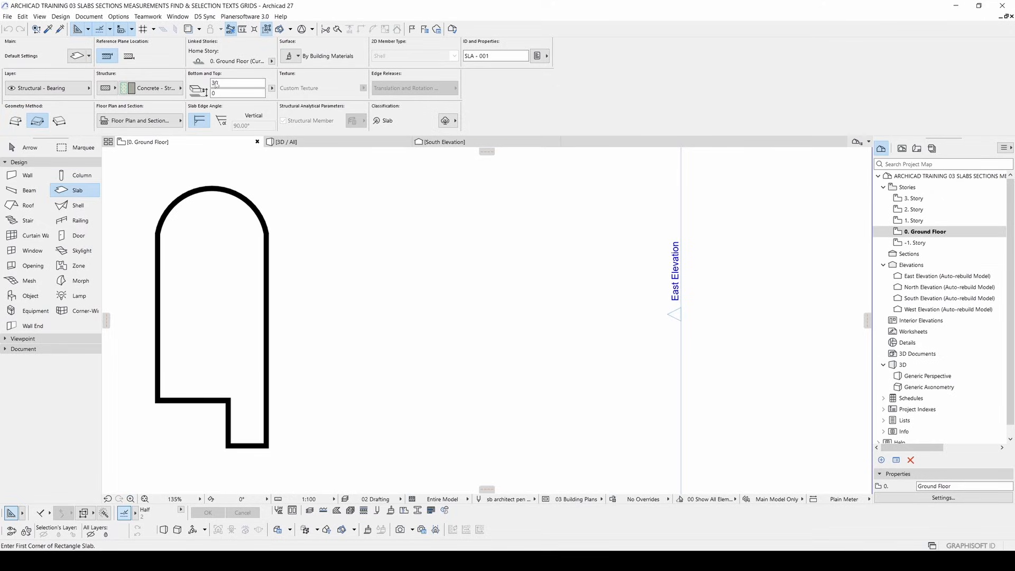
# - Set the new slab's thickness to 30 cm
pyautogui.click(224, 83)
pyautogui.moveTo(430, 245); pyautogui.dragTo(395, 227, button='middle')
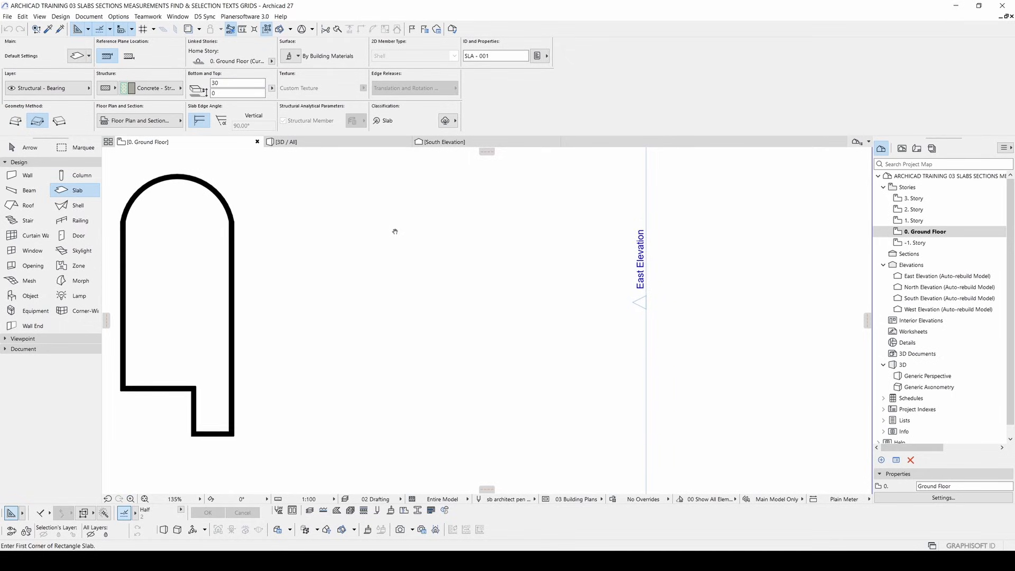
pyautogui.scroll(-2, 395, 228)
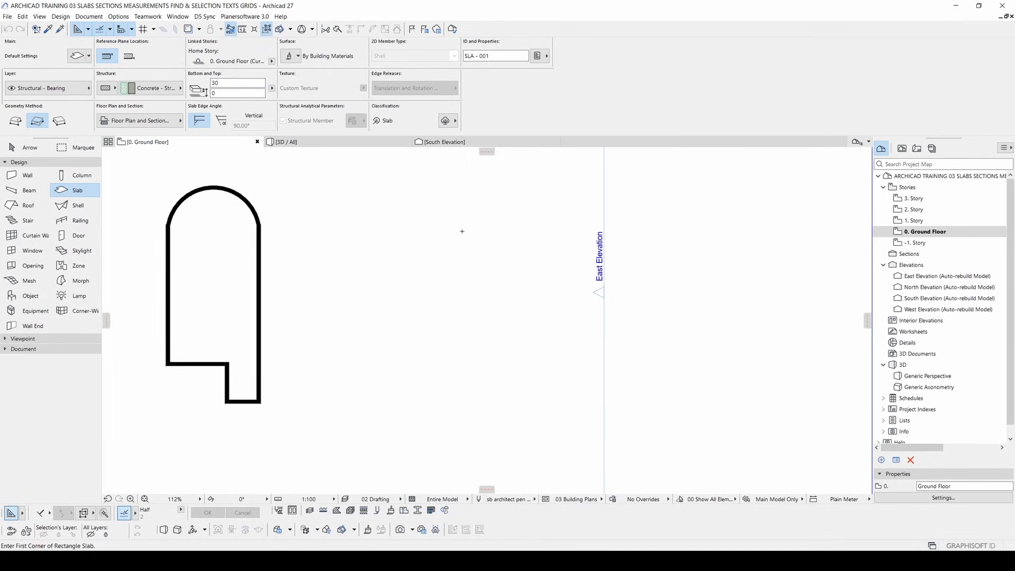
pyautogui.moveTo(307, 244); pyautogui.dragTo(463, 251, button='middle')
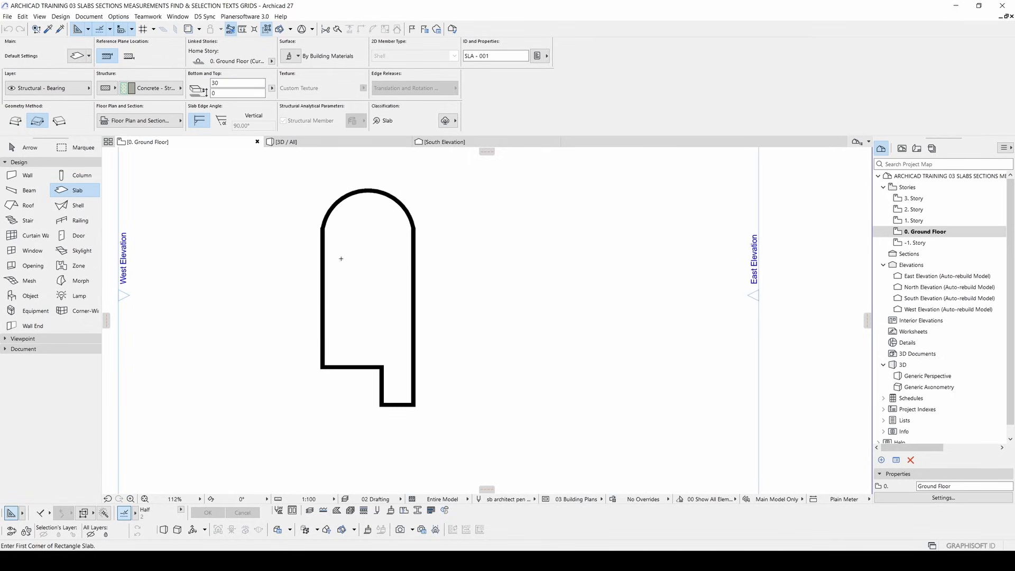
pyautogui.scroll(3, 350, 348)
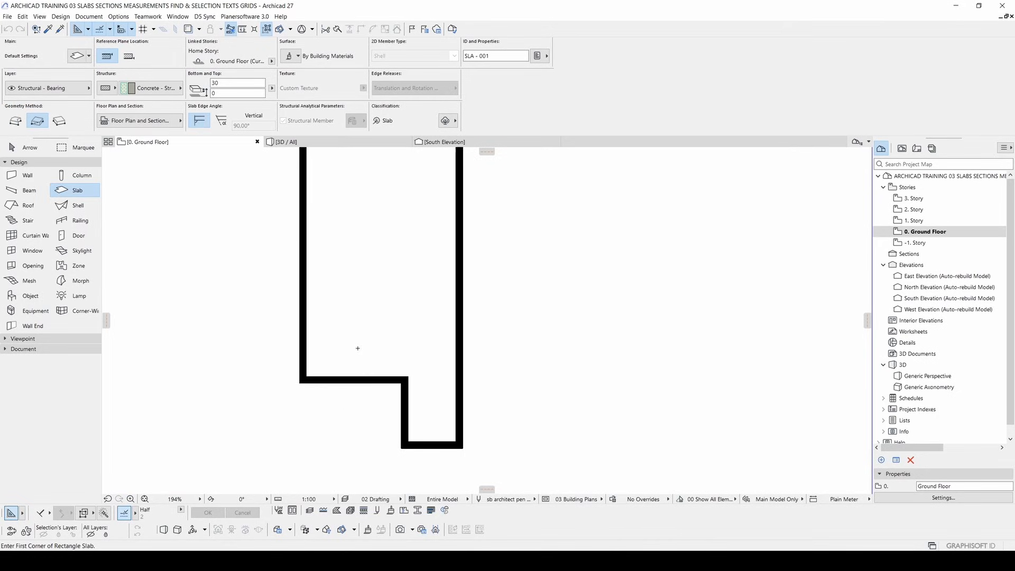
pyautogui.click(308, 376)
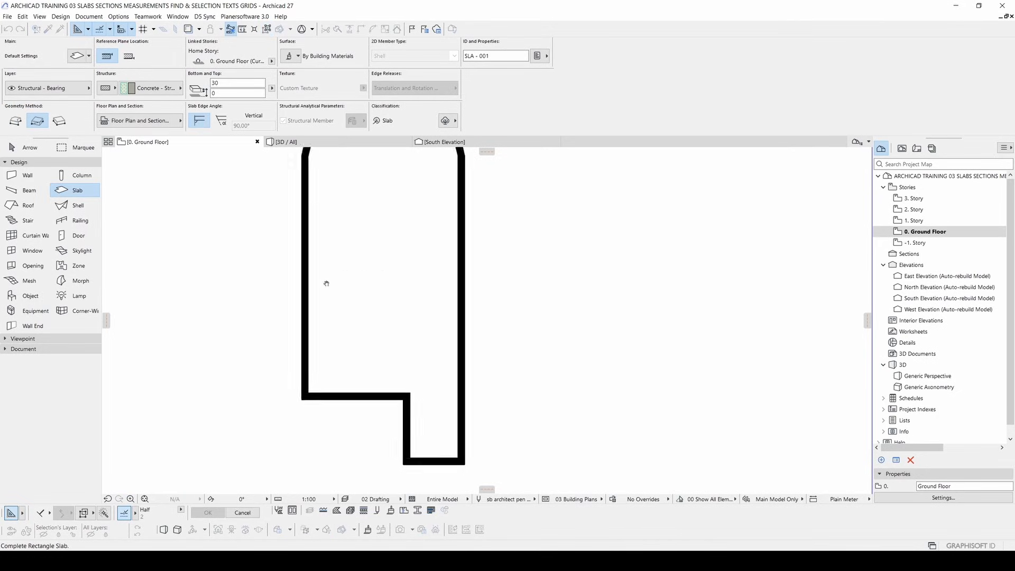
pyautogui.moveTo(324, 272); pyautogui.dragTo(342, 388, button='middle')
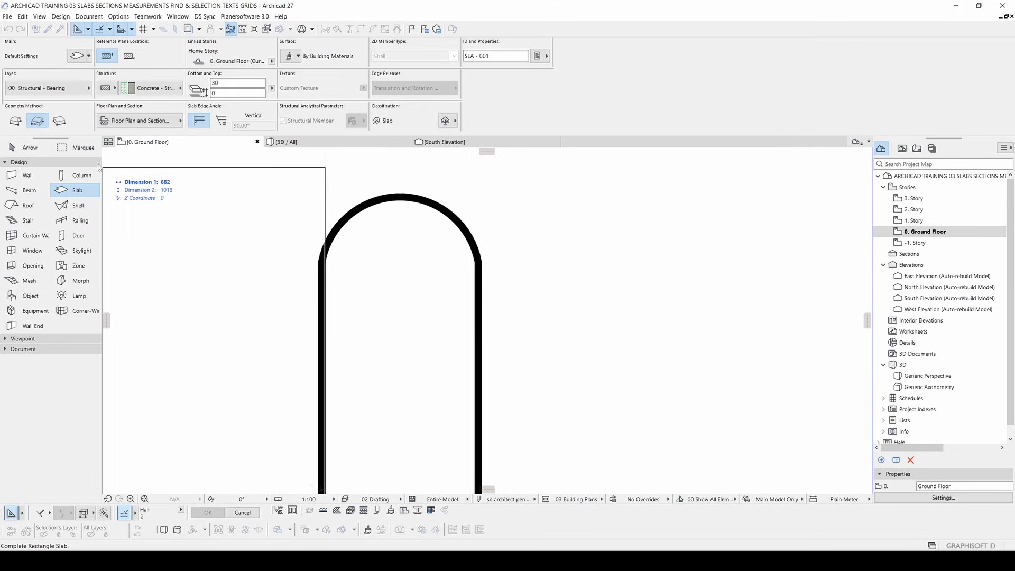
# - Switch the slab to polygonal geometry and start its outline at the inner junction of the left wall and the curved wall
pyautogui.click(15, 123)
pyautogui.click(325, 261)
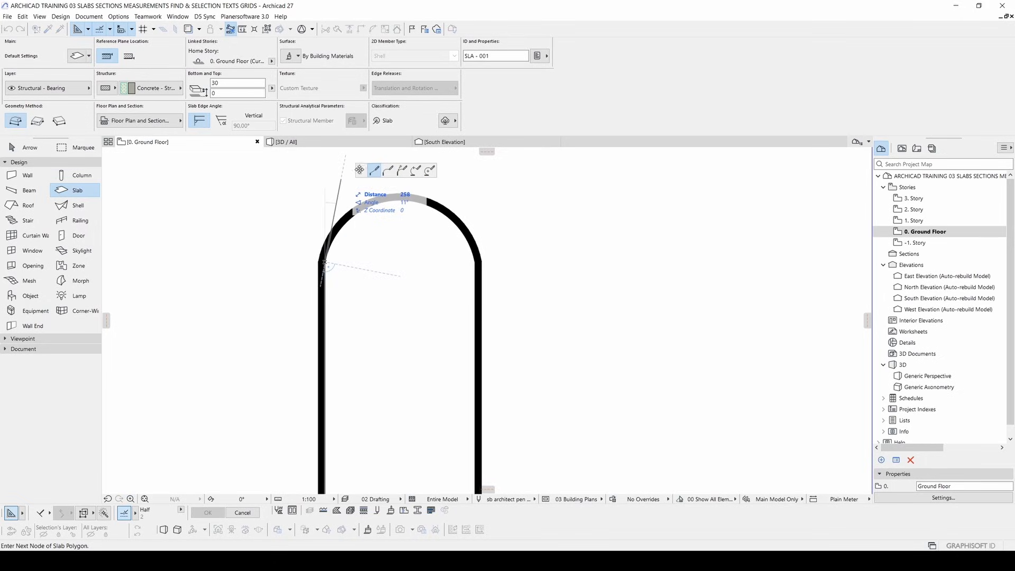
# - Try an arc edge from the starting node to the right wall's inner junction with the curved wall, and remove that edge again
pyautogui.click(397, 166)
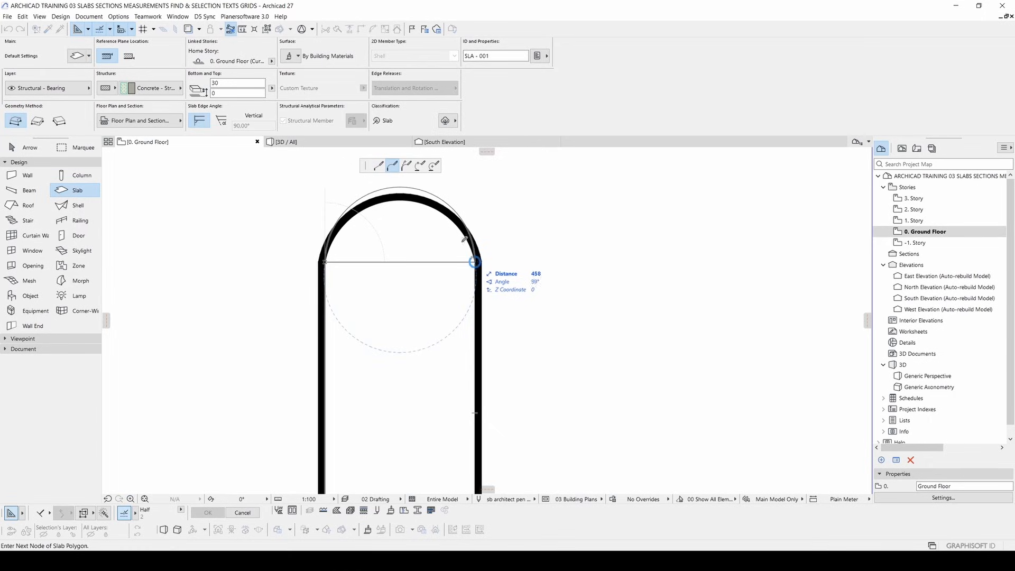
pyautogui.click(379, 166)
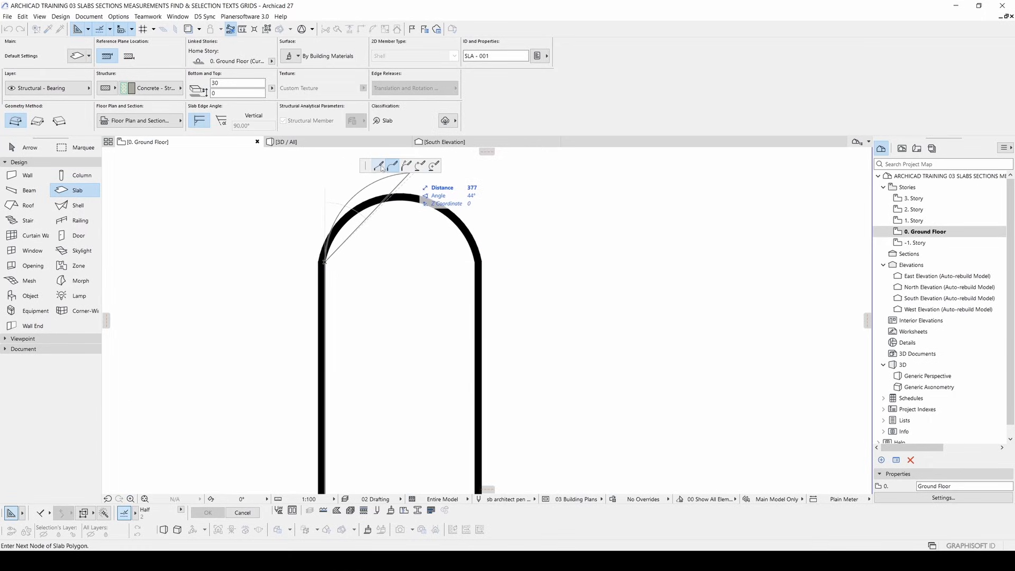
pyautogui.click(477, 259)
pyautogui.scroll(-3, 455, 328)
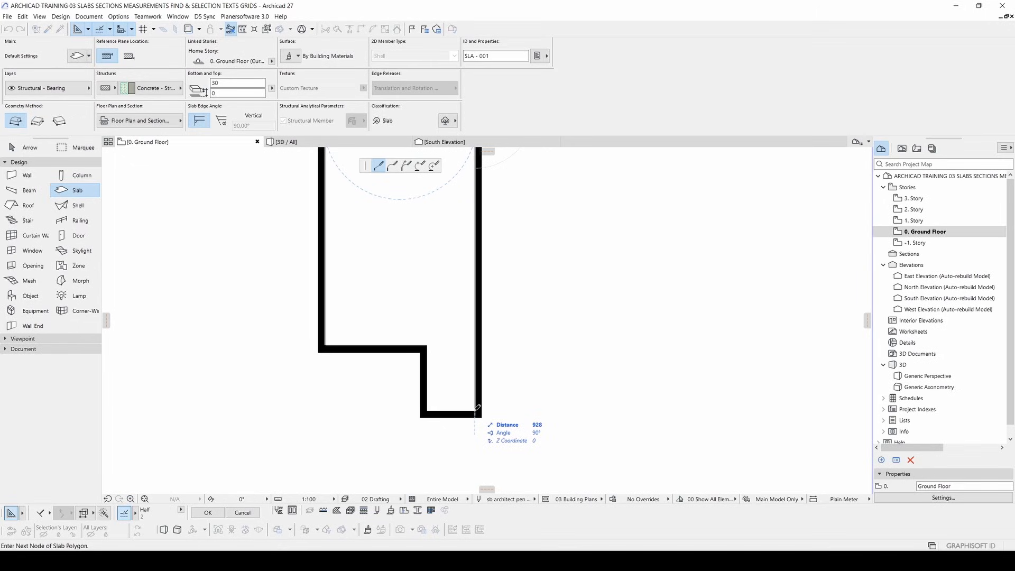
pyautogui.scroll(3, 472, 322)
pyautogui.press('BackSpace')
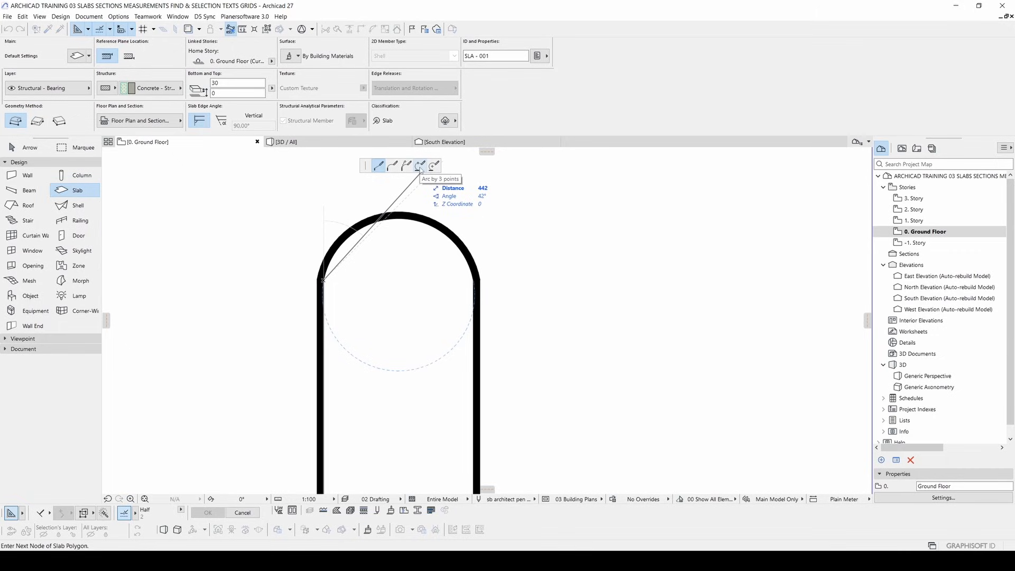
# - Draw the slab's rounded edge as an arc by 3 points along the inner face of the curved wall
pyautogui.click(421, 168)
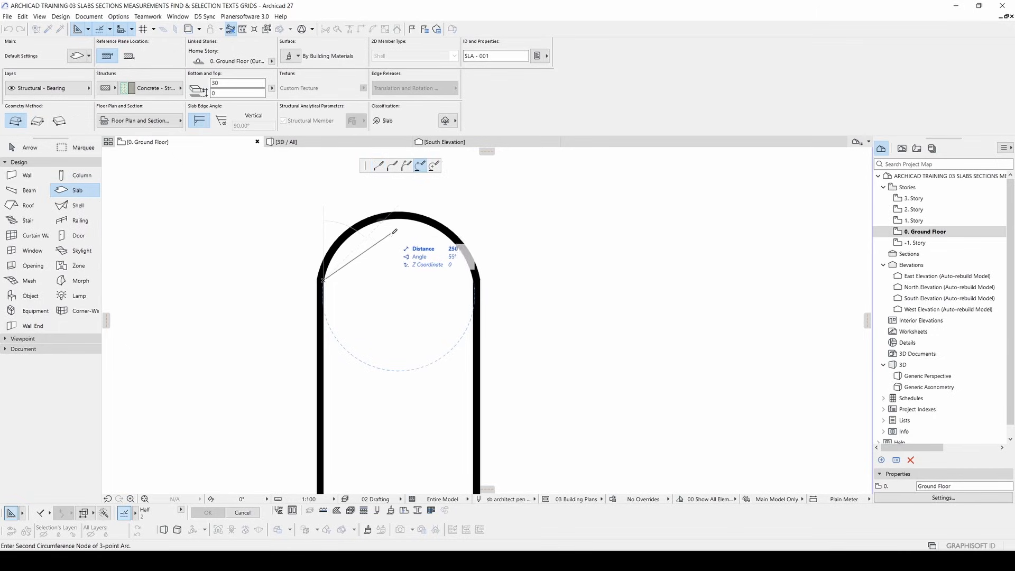
pyautogui.click(399, 217)
pyautogui.click(474, 281)
pyautogui.click(474, 281)
# - Complete the slab polygon with straight edges along the inner faces of the right wall, the stepped lower walls and the left wall
pyautogui.scroll(3, 472, 279)
pyautogui.scroll(-2, 472, 280)
pyautogui.click(378, 166)
pyautogui.moveTo(482, 412); pyautogui.dragTo(474, 180, button='middle')
pyautogui.click(465, 419)
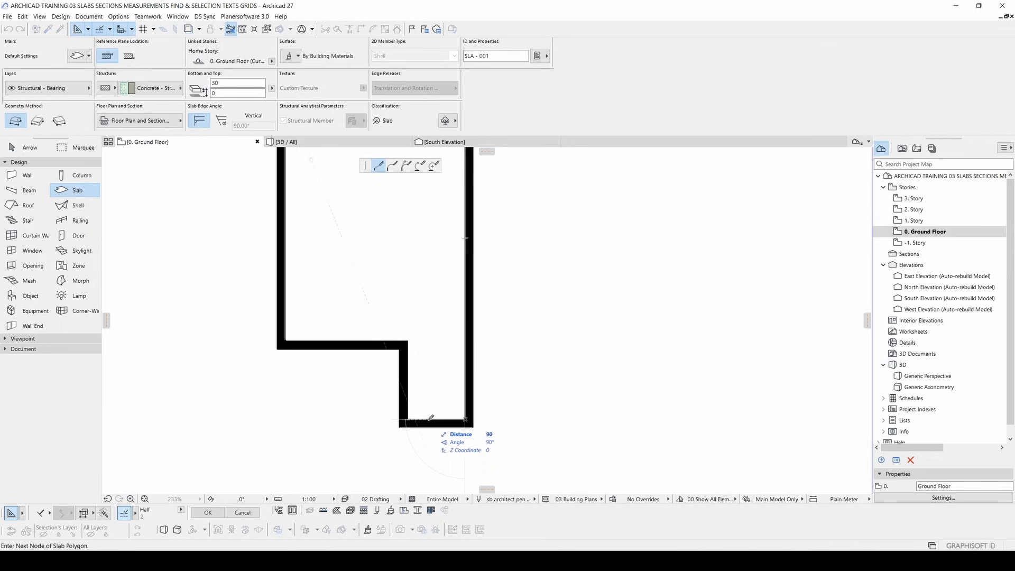
pyautogui.click(407, 418)
pyautogui.click(407, 340)
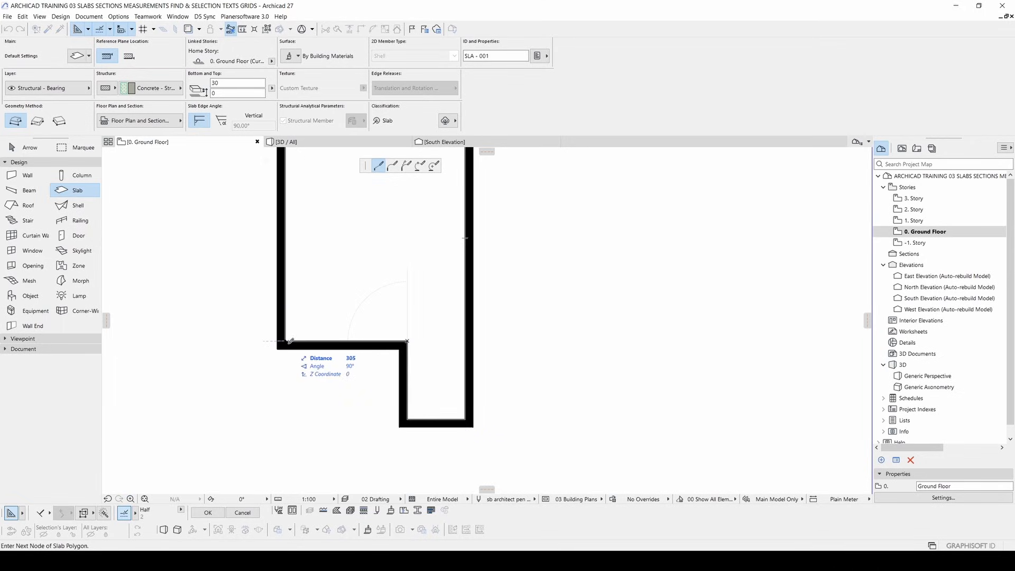
pyautogui.click(285, 341)
pyautogui.scroll(-2, 301, 302)
pyautogui.moveTo(330, 219); pyautogui.dragTo(392, 340, button='middle')
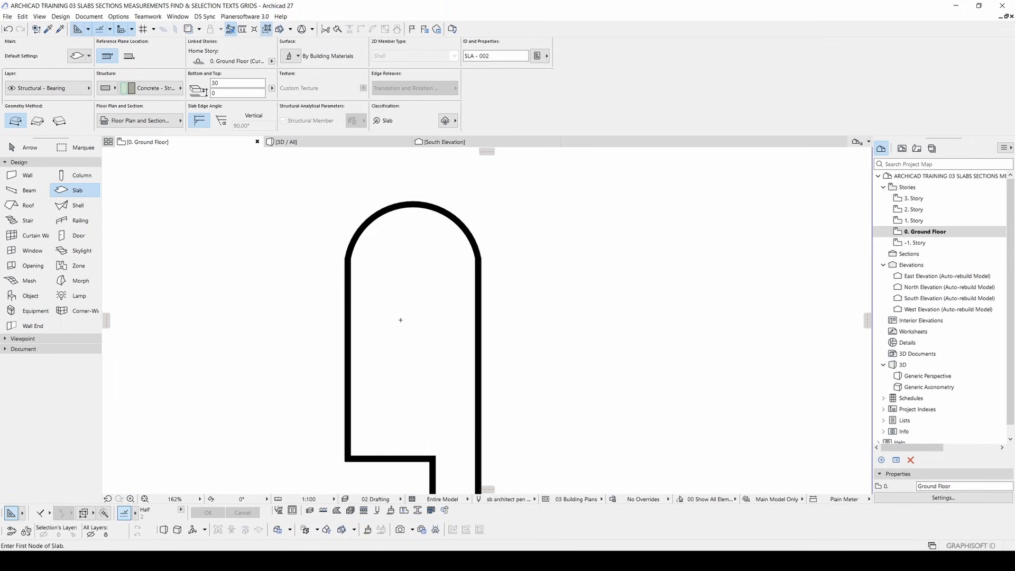
pyautogui.press('Escape')
# - Move the finished slab out of the walls to the empty area on their right side
pyautogui.click(404, 304)
pyautogui.scroll(-3, 432, 249)
pyautogui.hotkey('ctrl', 'd')
pyautogui.click(407, 326)
pyautogui.click(527, 328)
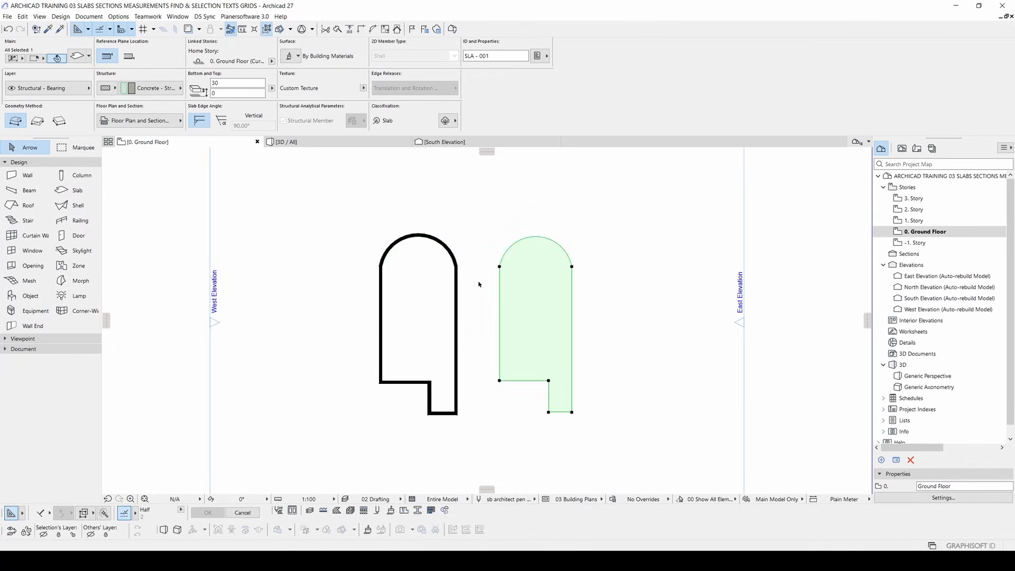
pyautogui.click(472, 274)
# - Create a second slab filling the inner outline of the walls with the Slab tool and Magic Wand
pyautogui.scroll(2, 449, 279)
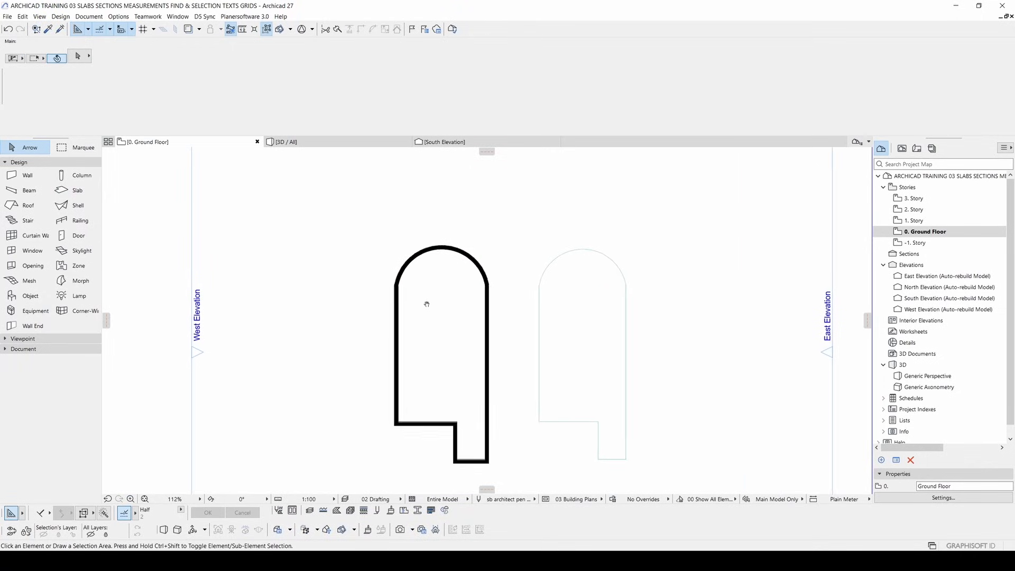
pyautogui.moveTo(541, 310)
pyautogui.mouseDown(button='middle')
pyautogui.moveTo(521, 323)
pyautogui.moveTo(532, 320)
pyautogui.mouseUp(button='middle')
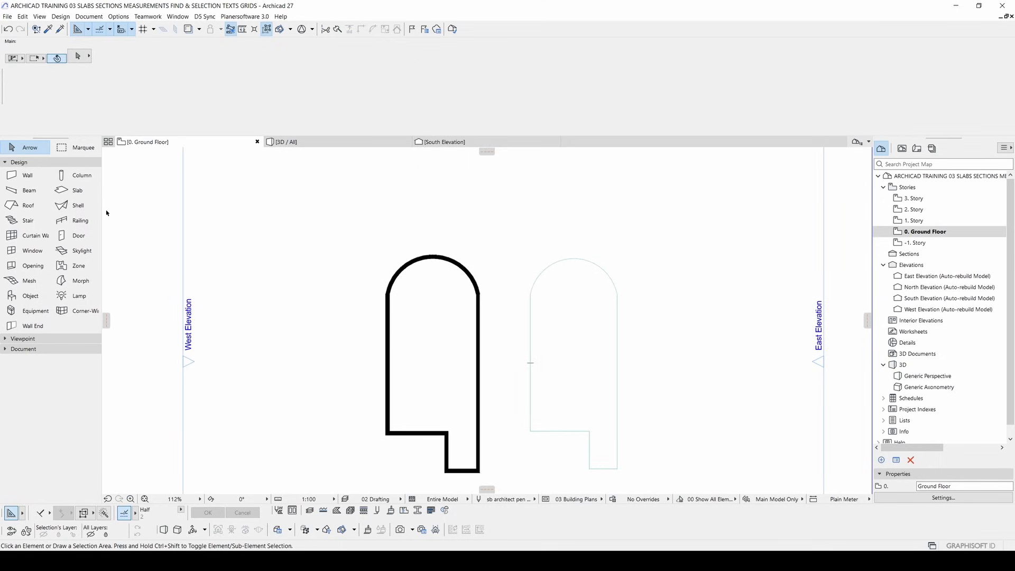
pyautogui.click(74, 191)
pyautogui.press('space')
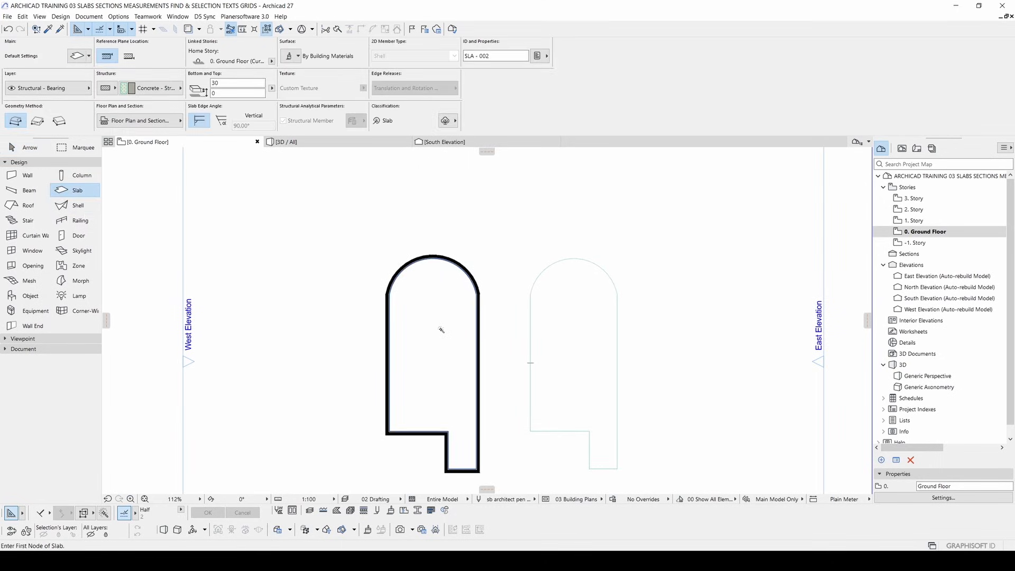
pyautogui.click(423, 335)
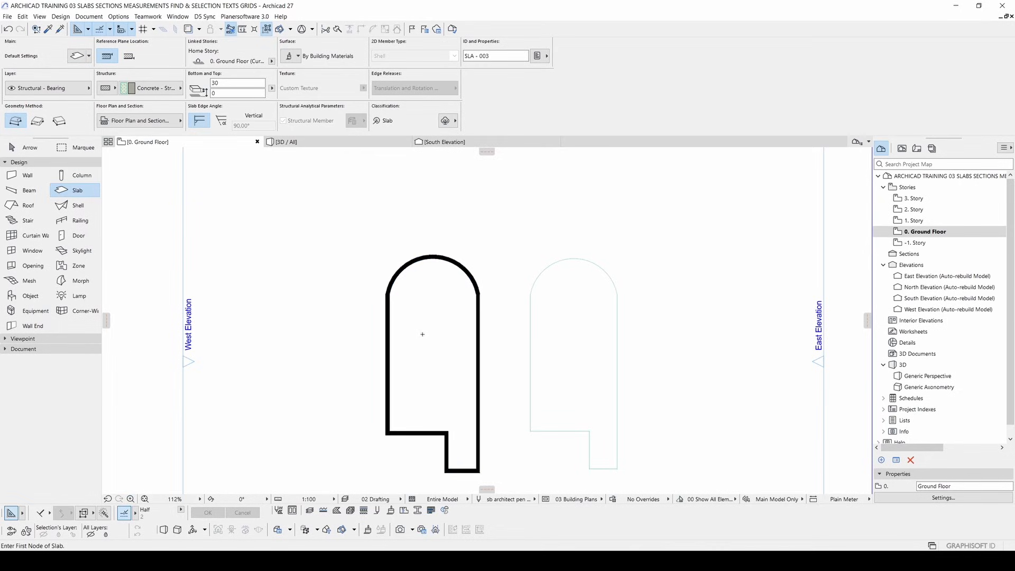
# - Select the slab inside the walls to check its outline, and clear the selection
pyautogui.click(26, 147)
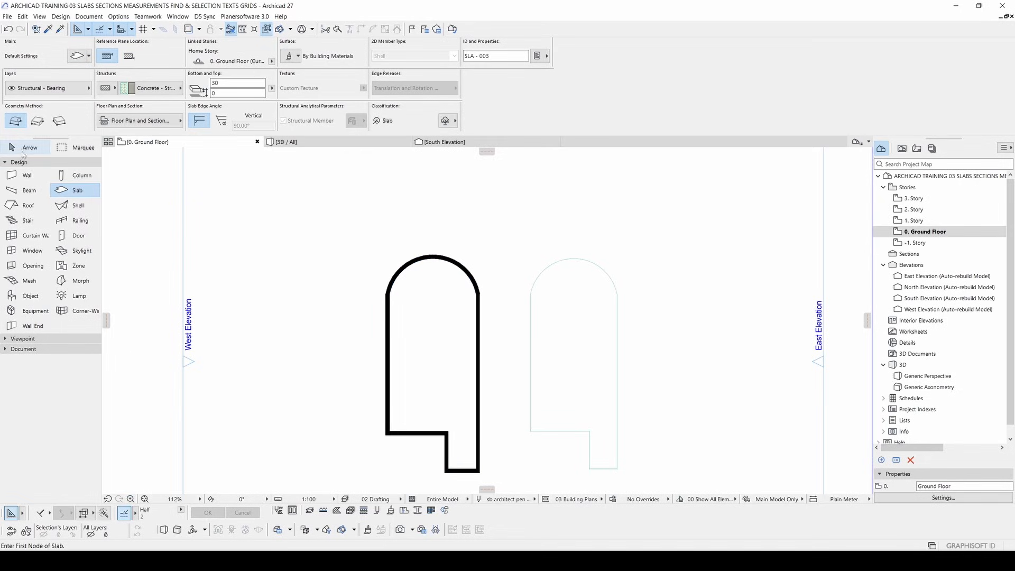
pyautogui.click(435, 312)
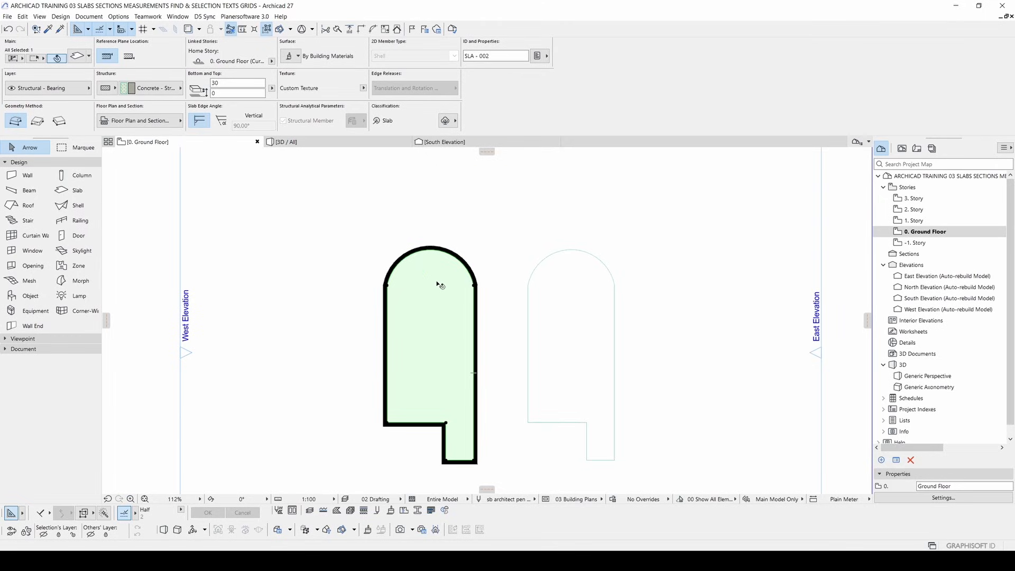
pyautogui.moveTo(450, 288); pyautogui.dragTo(408, 267, button='middle')
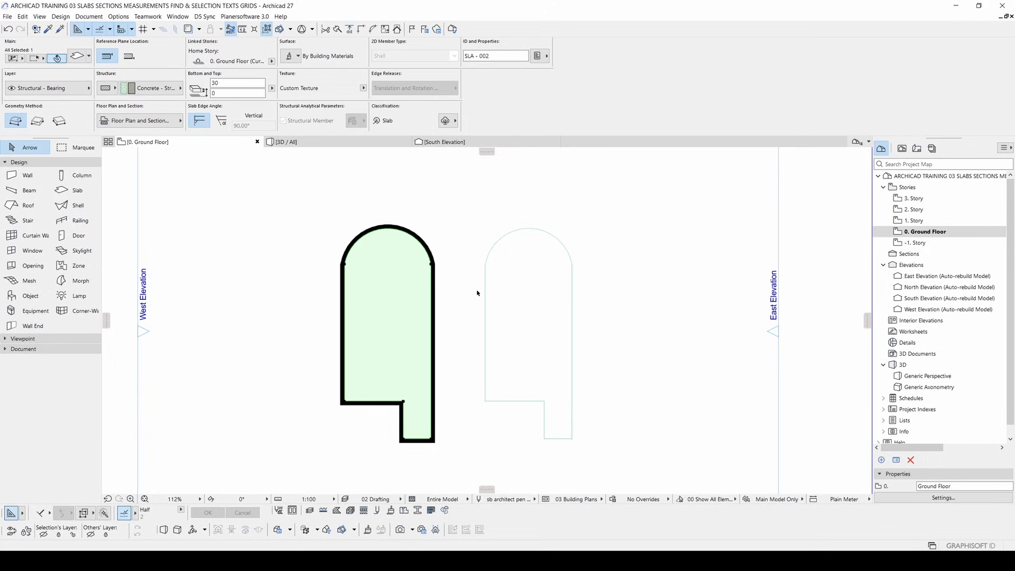
pyautogui.press('Escape')
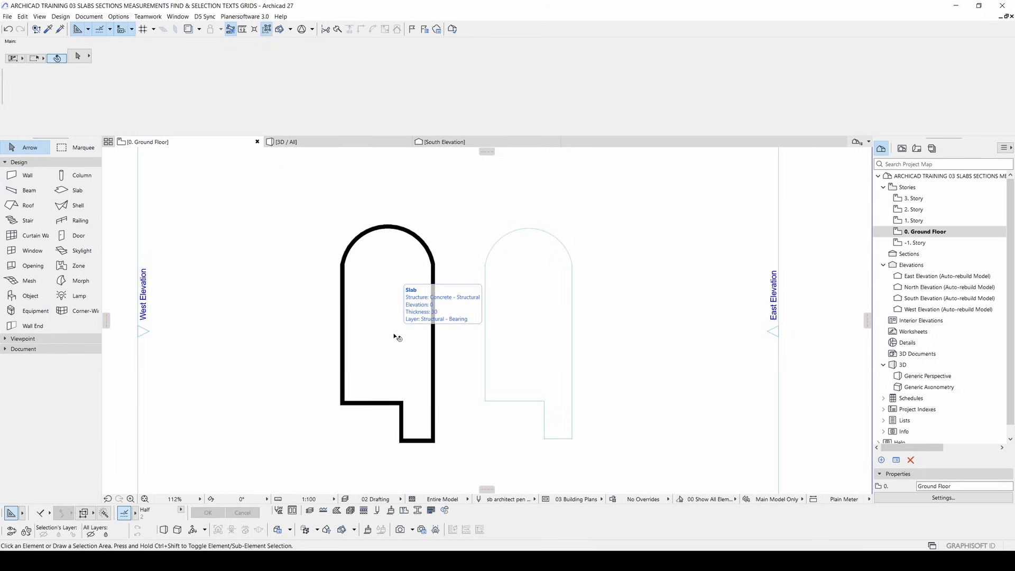
# - Flatten the curved upper edge of the slab inside the walls and insert a new node slightly above that edge
pyautogui.click(389, 296)
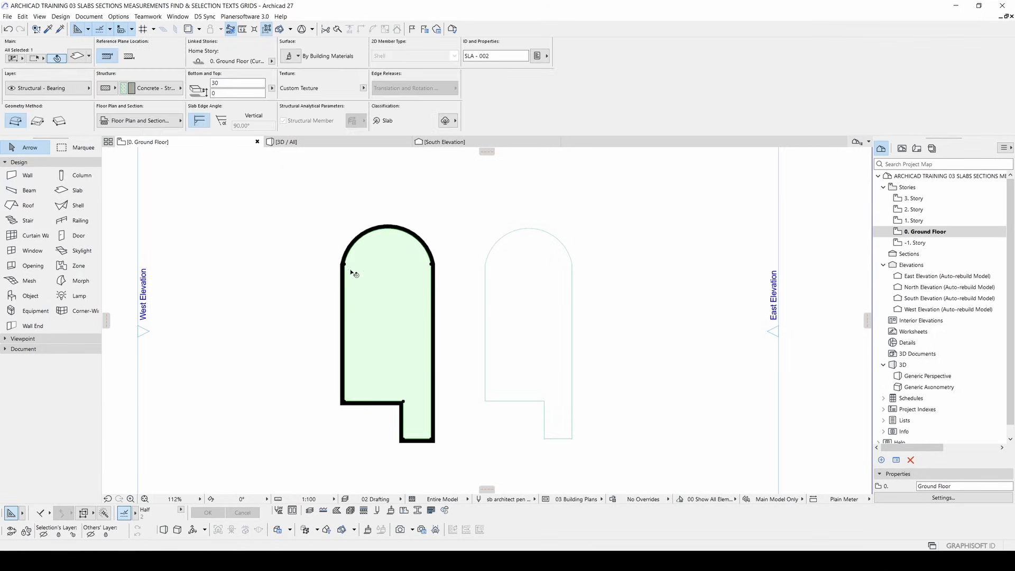
pyautogui.scroll(3, 370, 239)
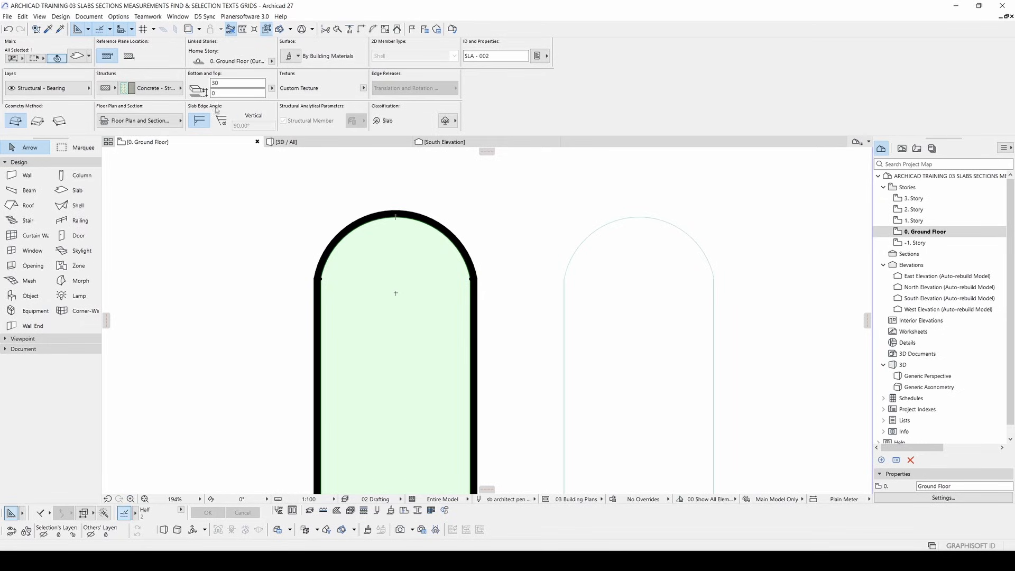
pyautogui.click(345, 239)
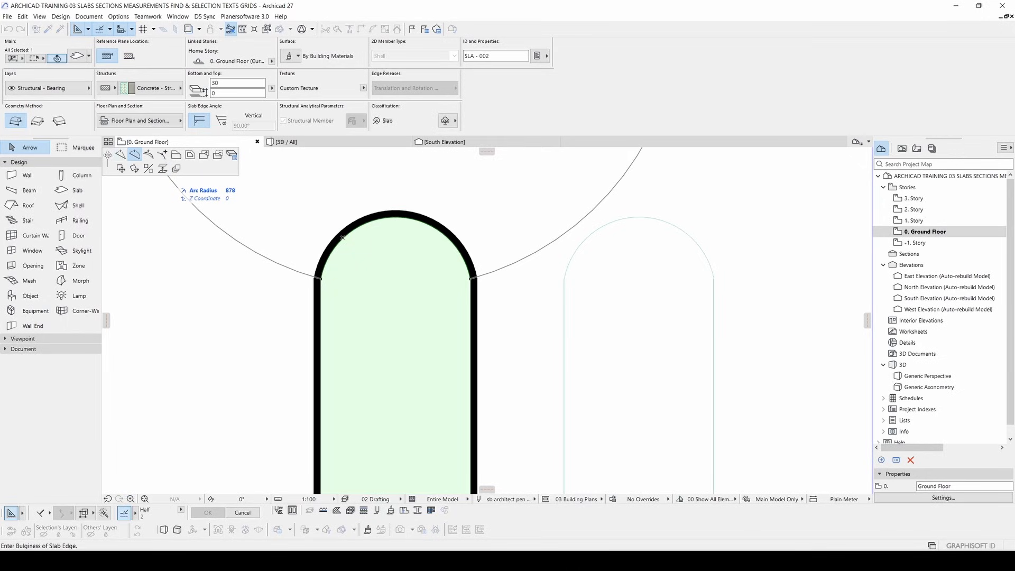
pyautogui.click(368, 285)
pyautogui.click(354, 280)
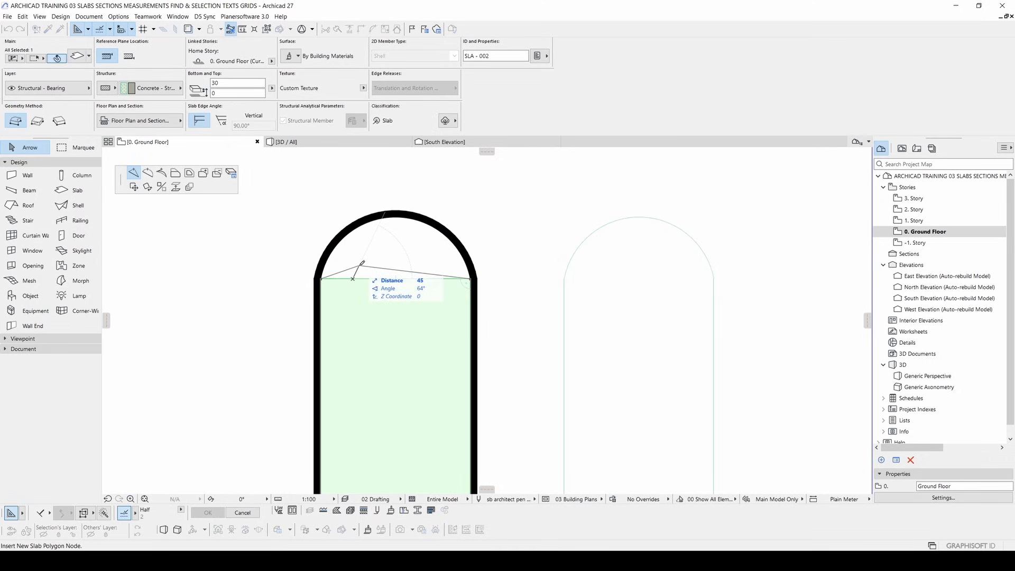
pyautogui.click(370, 272)
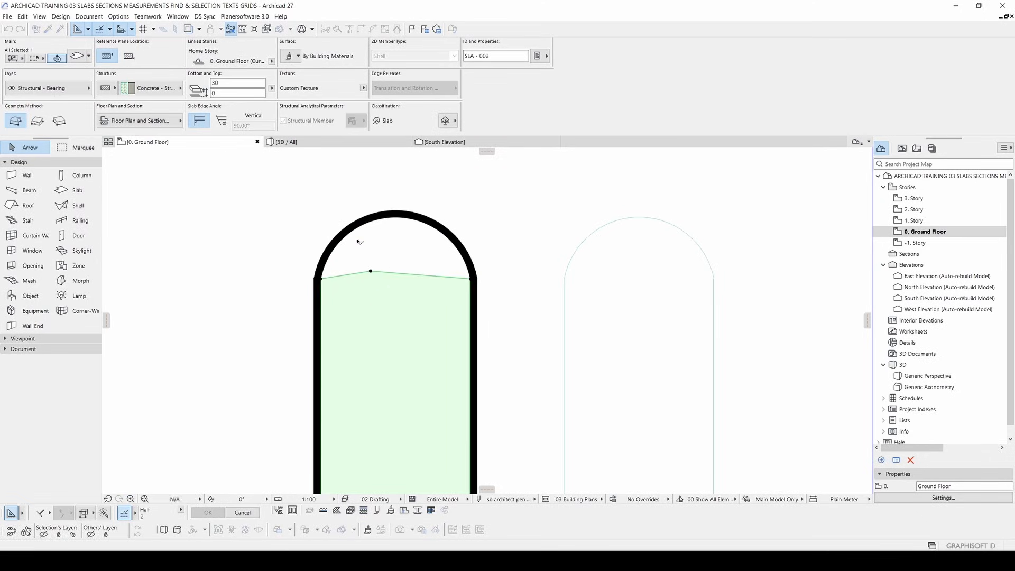
# - Undo the last node edit on the slab's upper edge
pyautogui.hotkey('ctrl', 'z')
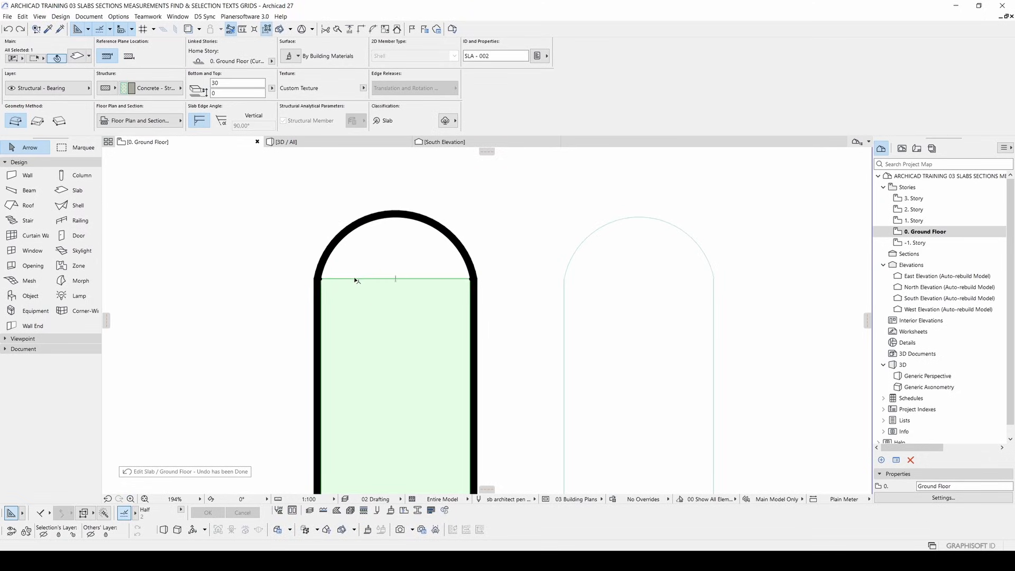
# - Try subtracting a freehand triangular notch from the slab's upper edge, and undo it
pyautogui.click(355, 279)
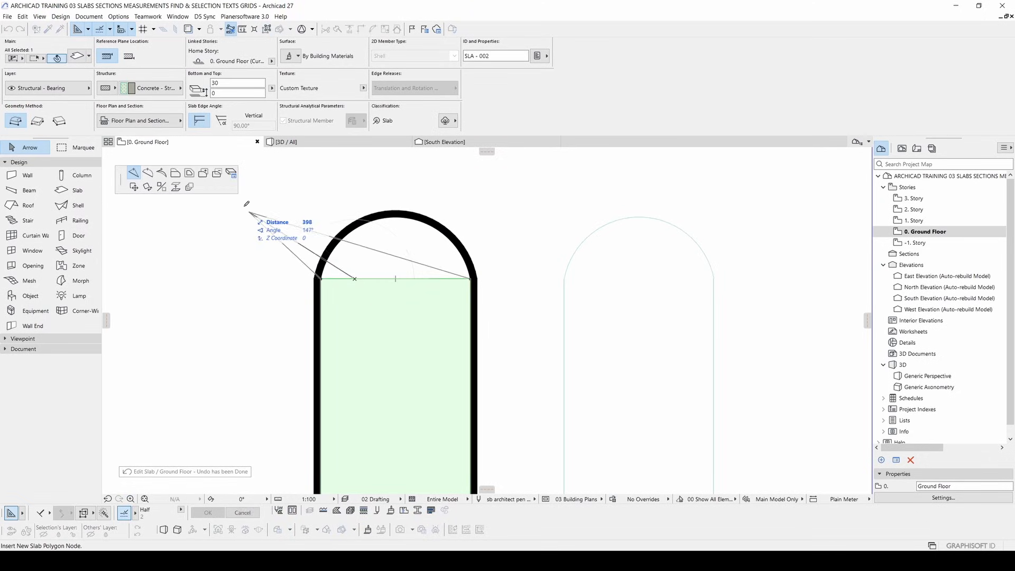
pyautogui.click(217, 177)
pyautogui.click(413, 265)
pyautogui.click(379, 326)
pyautogui.click(422, 335)
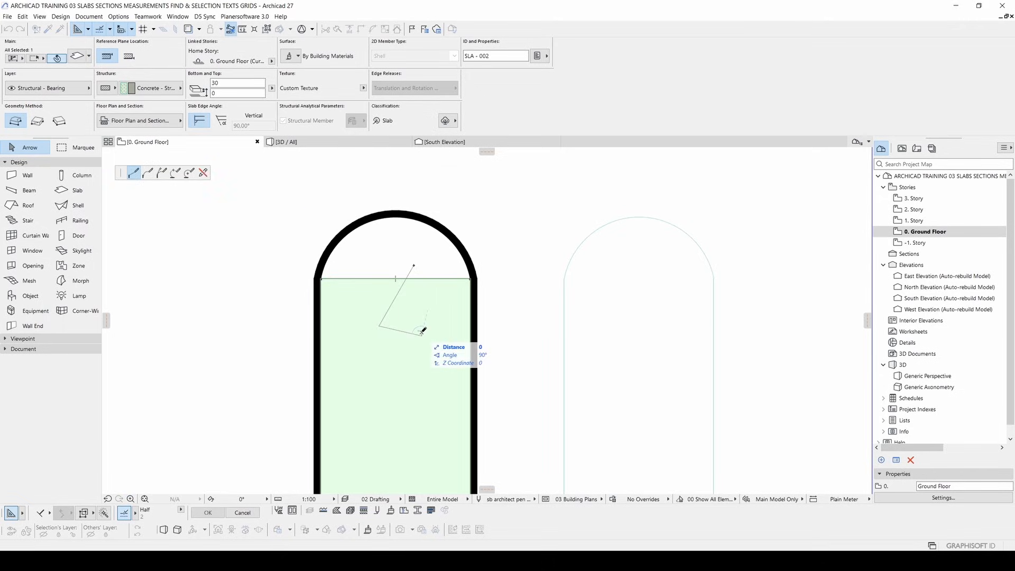
pyautogui.click(414, 265)
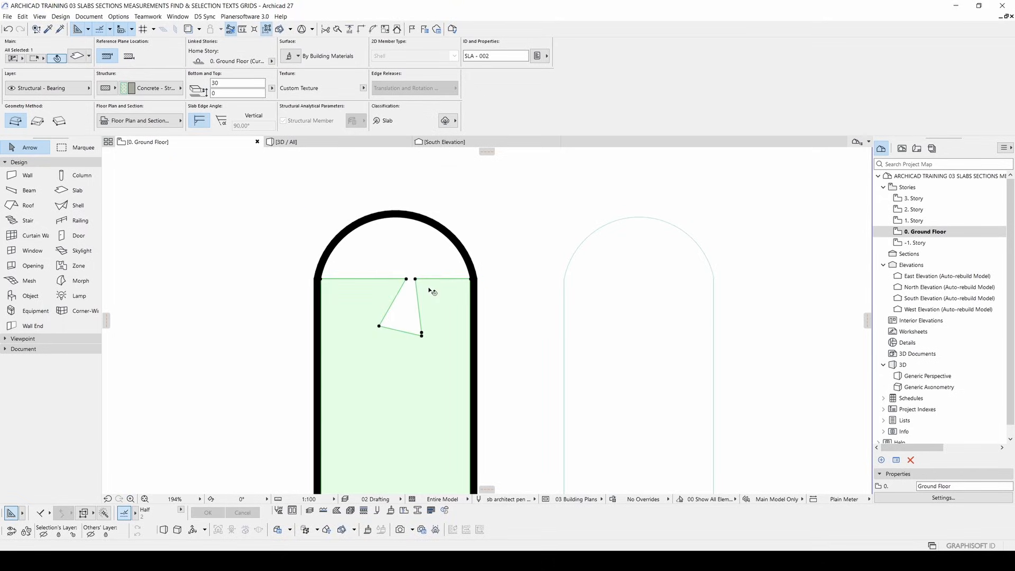
pyautogui.hotkey('ctrl', 'z')
# - Add a rectangular extension to the middle of the slab's upper edge, reaching into the semicircular wall area
pyautogui.click(395, 279)
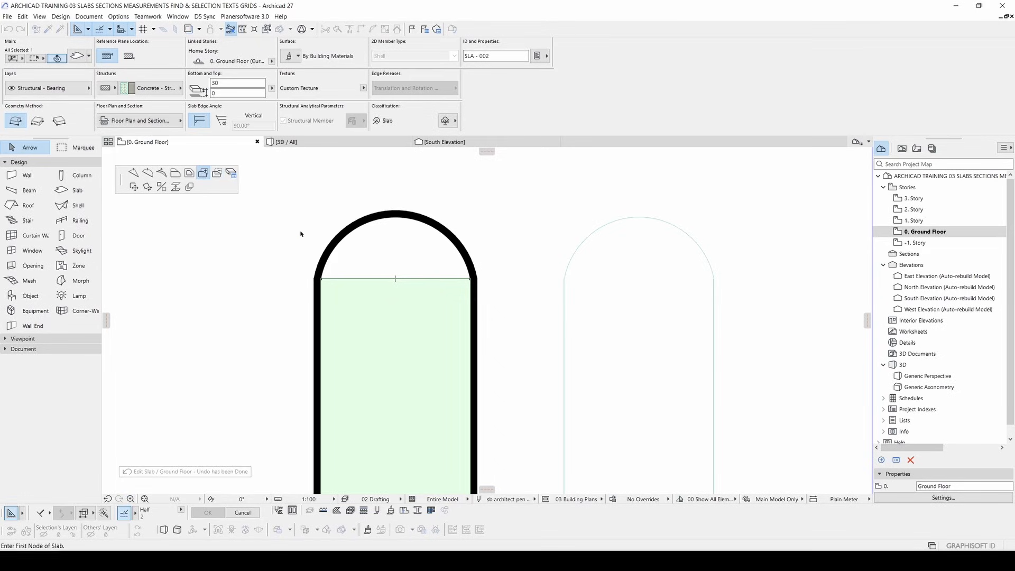
pyautogui.click(370, 279)
pyautogui.click(370, 248)
pyautogui.click(418, 248)
pyautogui.click(419, 278)
pyautogui.scroll(-3, 418, 279)
# - Show the model in 3D and select the slab inside the walls
pyautogui.click(474, 282)
pyautogui.press('F3')
pyautogui.keyDown('shift'); pyautogui.moveTo(563, 316); pyautogui.dragTo(613, 313, button='middle'); pyautogui.keyUp('shift')
pyautogui.scroll(5, 484, 254)
pyautogui.click(476, 308)
pyautogui.keyDown('shift'); pyautogui.moveTo(475, 308); pyautogui.dragTo(514, 336, button='middle'); pyautogui.keyUp('shift')
pyautogui.scroll(3, 328, 316)
pyautogui.scroll(1, 328, 315)
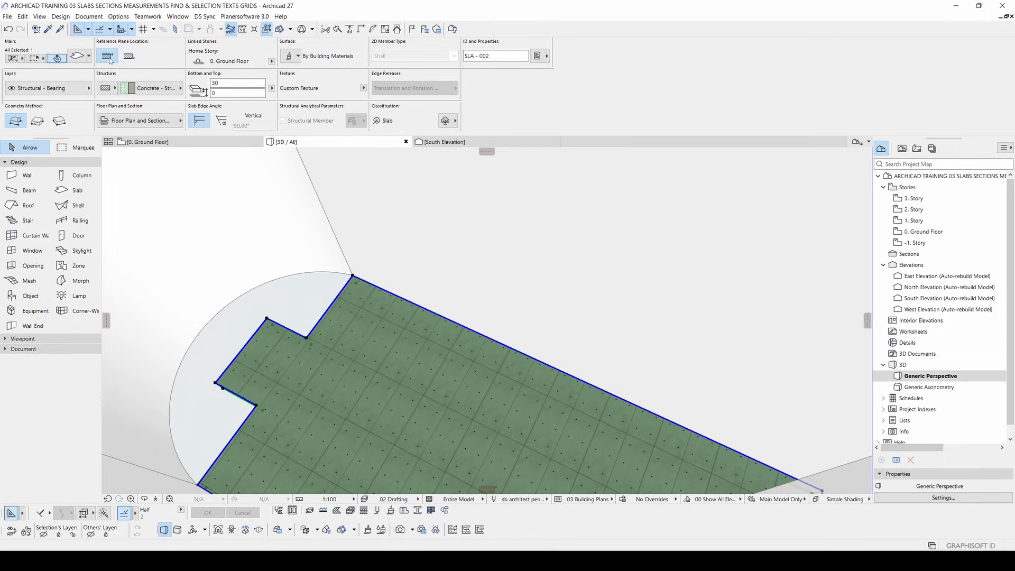
# - Set the selected slab's offset from its home story to 100
pyautogui.click(215, 93)
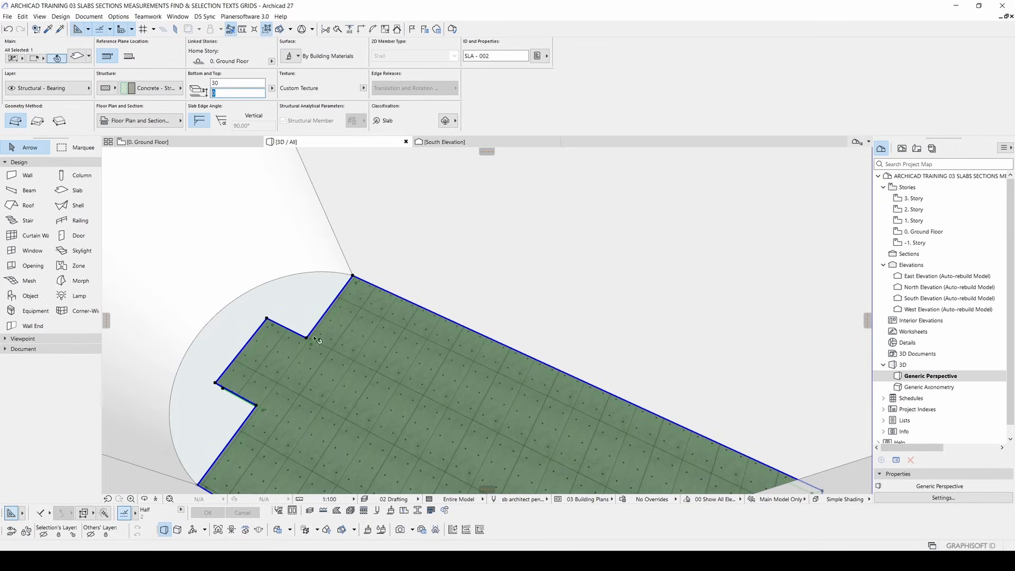
pyautogui.press('Return')
pyautogui.moveTo(226, 398); pyautogui.dragTo(262, 411, button='middle')
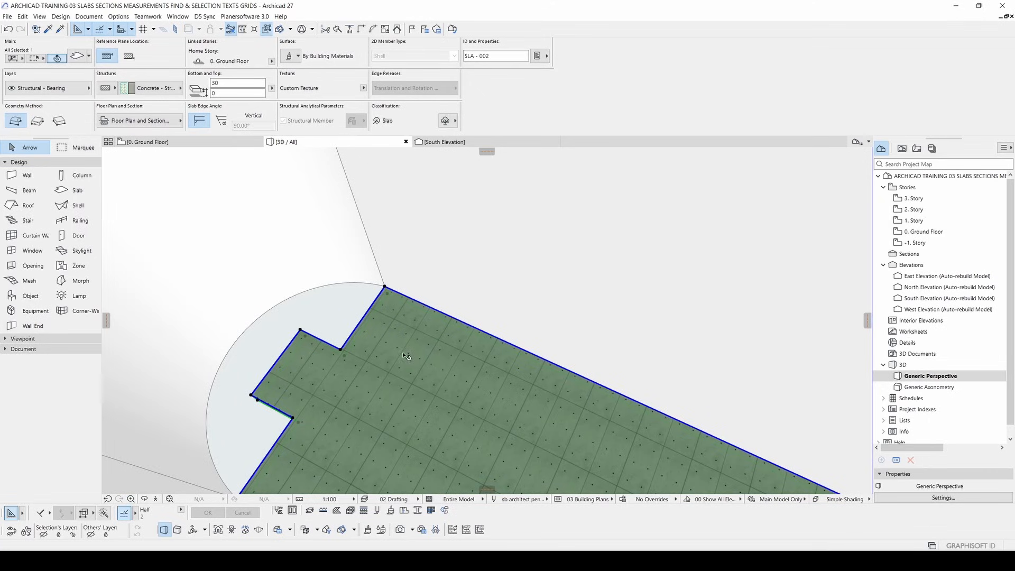
pyautogui.click(271, 88)
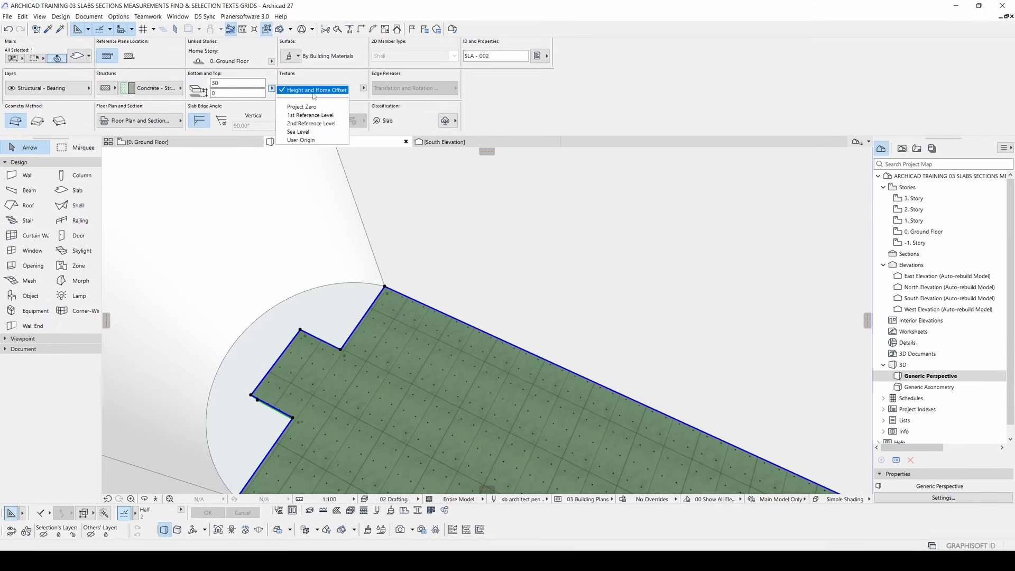
pyautogui.click(236, 92)
pyautogui.click(225, 92)
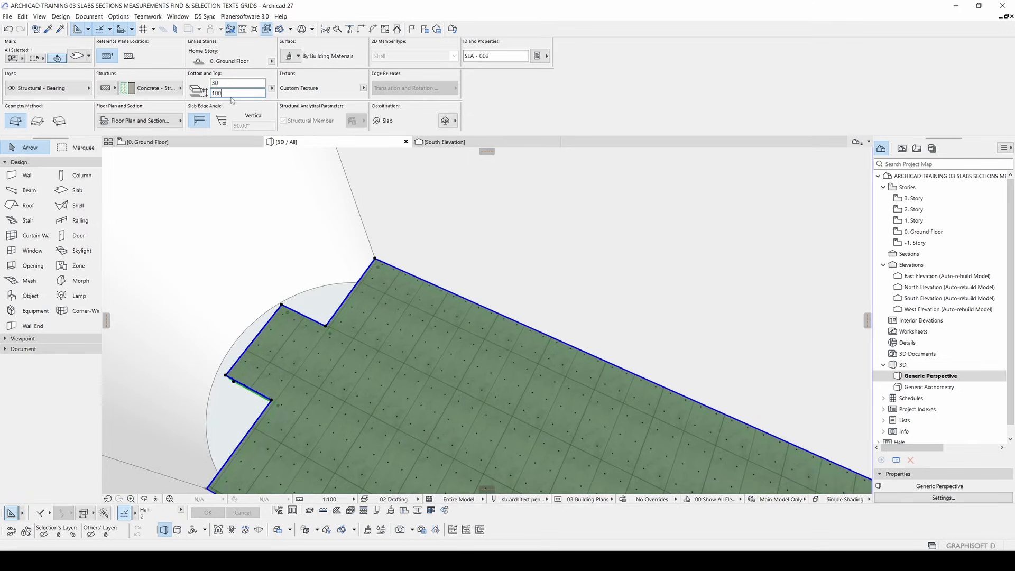
pyautogui.keyDown('shift'); pyautogui.moveTo(382, 327); pyautogui.dragTo(183, 322, button='middle'); pyautogui.keyUp('shift')
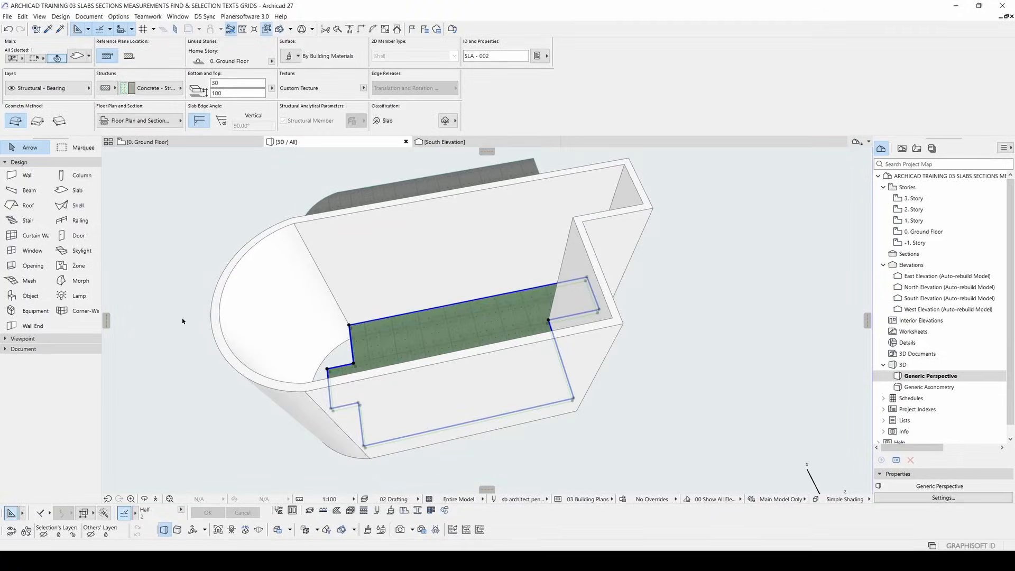
# - On the ground floor plan, draw a vertical section line through the middle of the building, facing west
pyautogui.press('Escape')
pyautogui.press('F2')
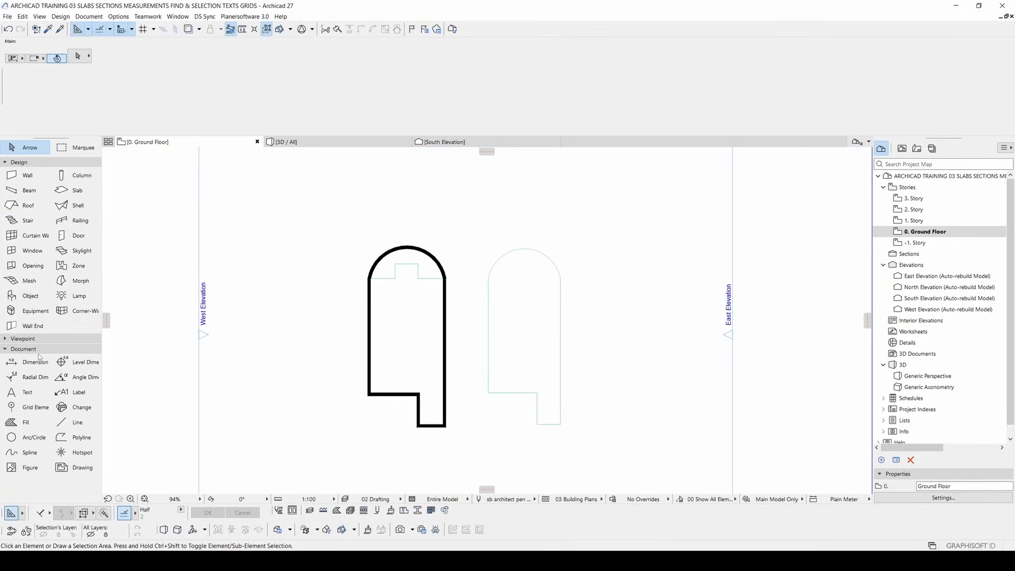
pyautogui.click(17, 338)
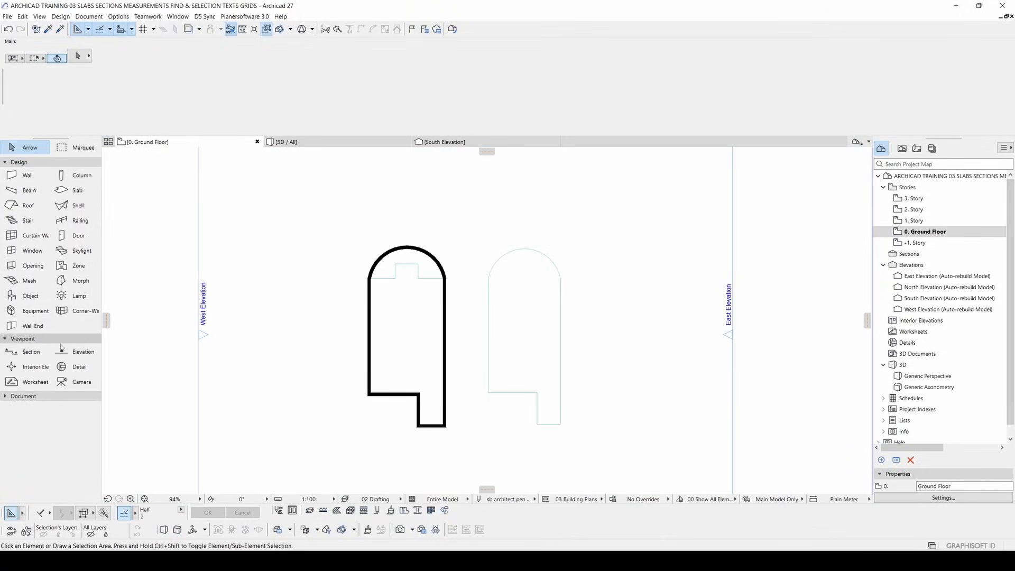
pyautogui.click(26, 352)
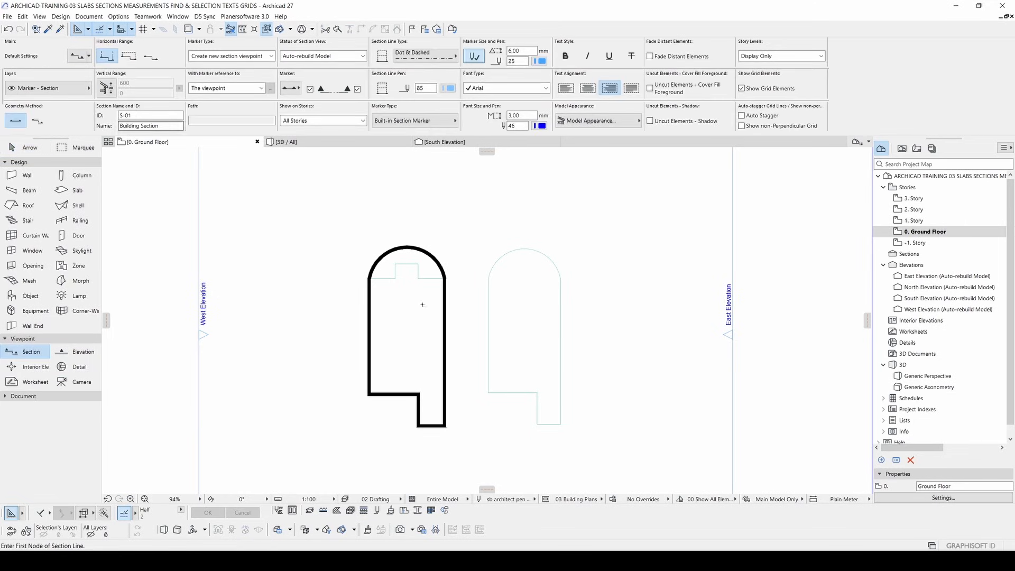
pyautogui.click(405, 465)
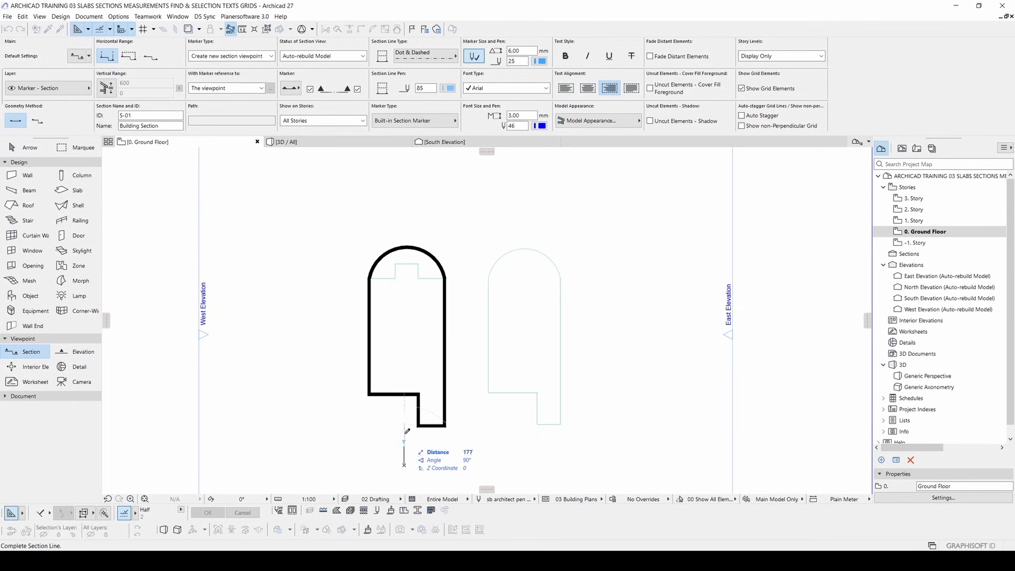
pyautogui.click(408, 208)
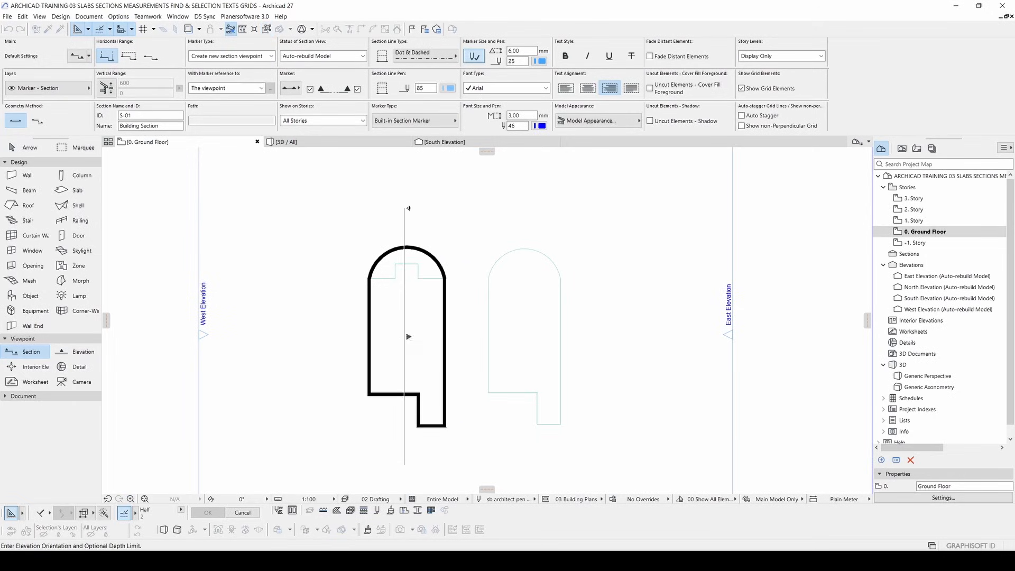
pyautogui.click(313, 218)
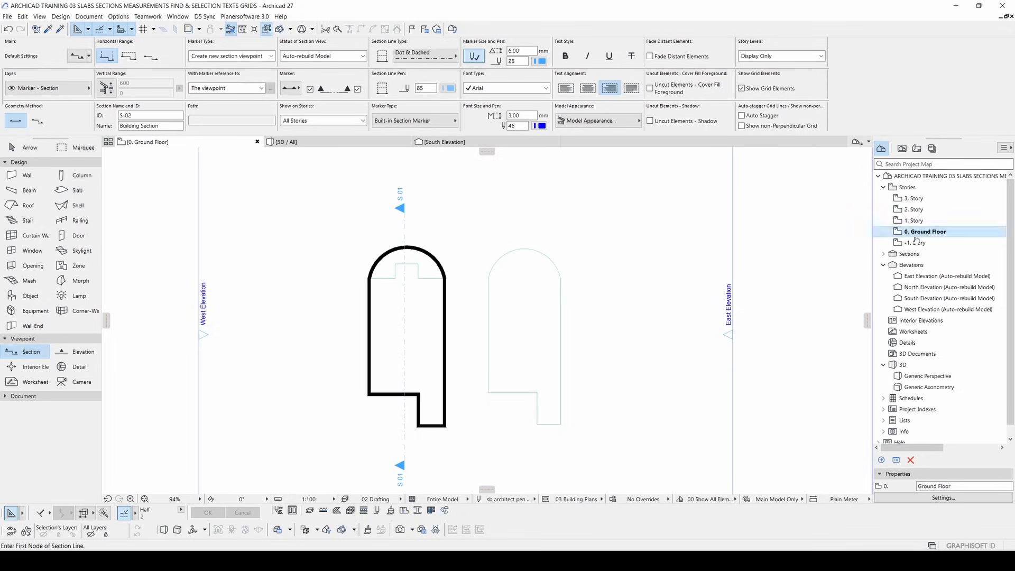
# - Expand the project's list of sections, and open the section from its line on the plan with the current view settings
pyautogui.click(919, 257)
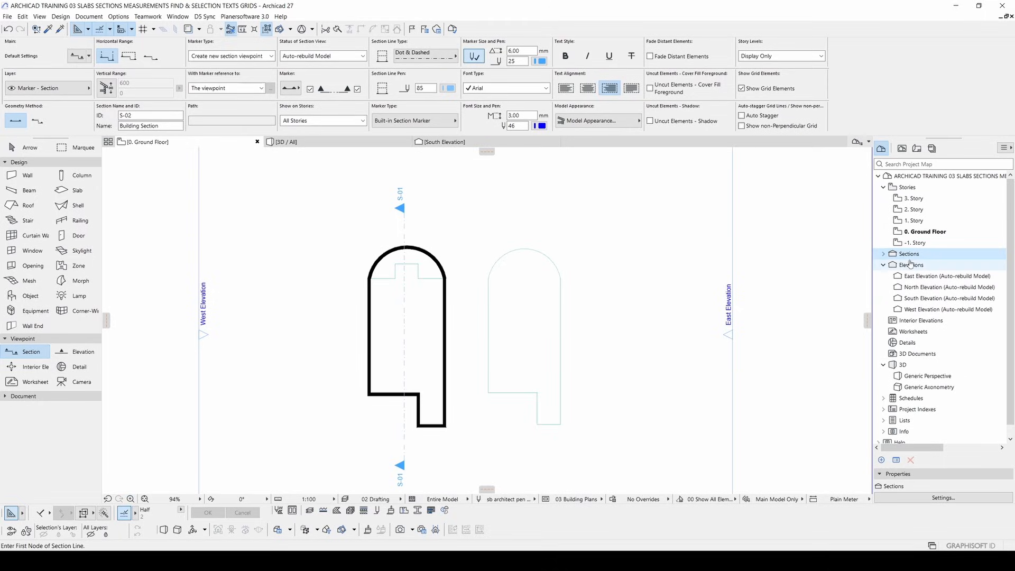
pyautogui.click(884, 254)
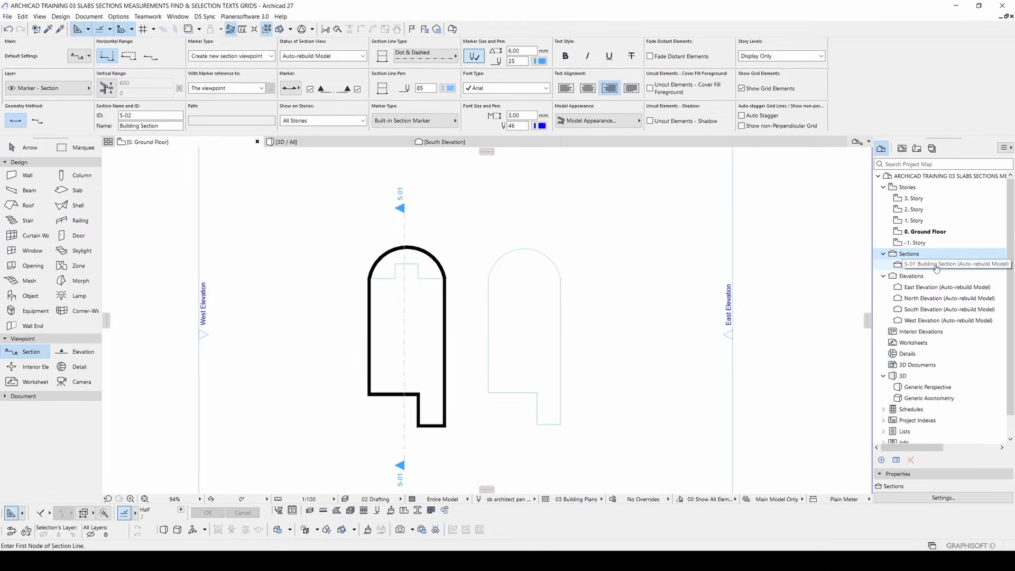
pyautogui.click(26, 147)
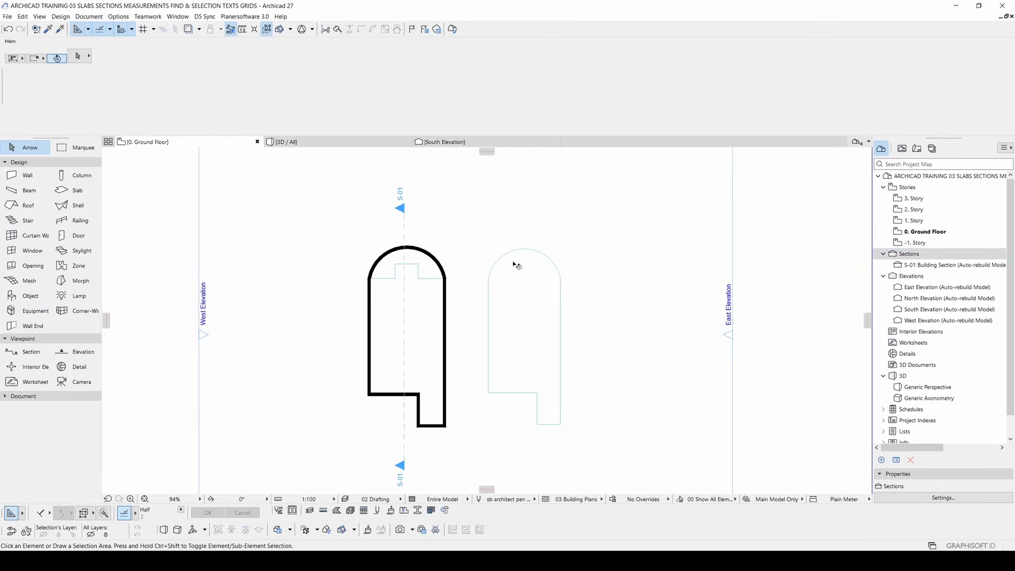
pyautogui.click(405, 229)
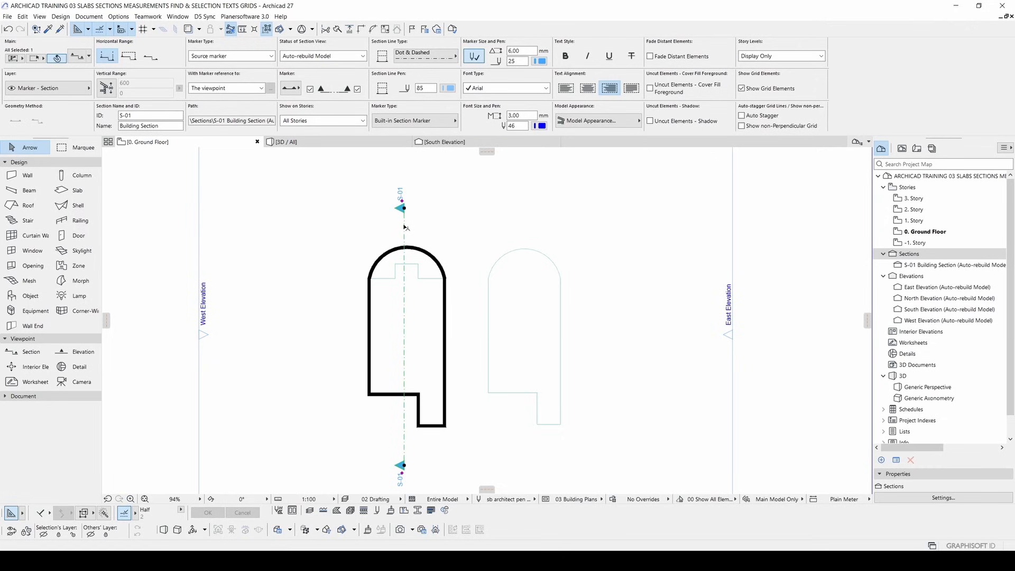
pyautogui.rightClick(405, 227)
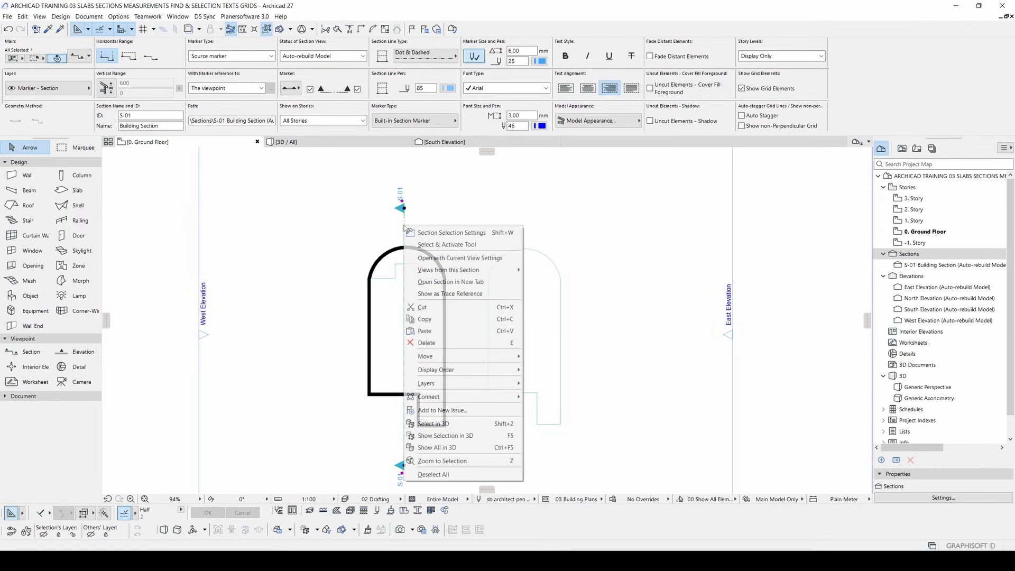
pyautogui.click(434, 259)
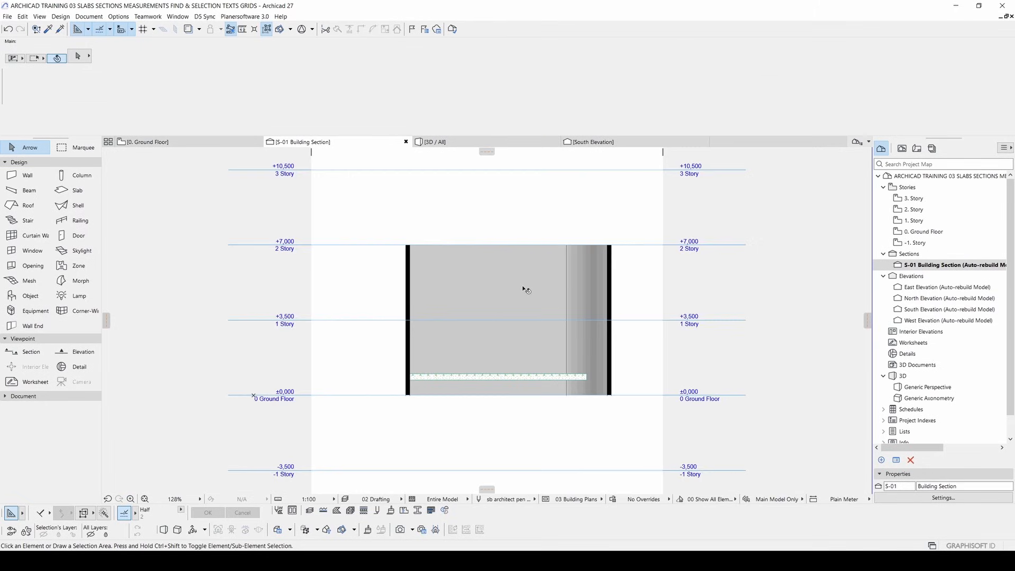
# - Examine the slab and the cut wall in the section, including the slab's height above ground floor level
pyautogui.scroll(5, 550, 386)
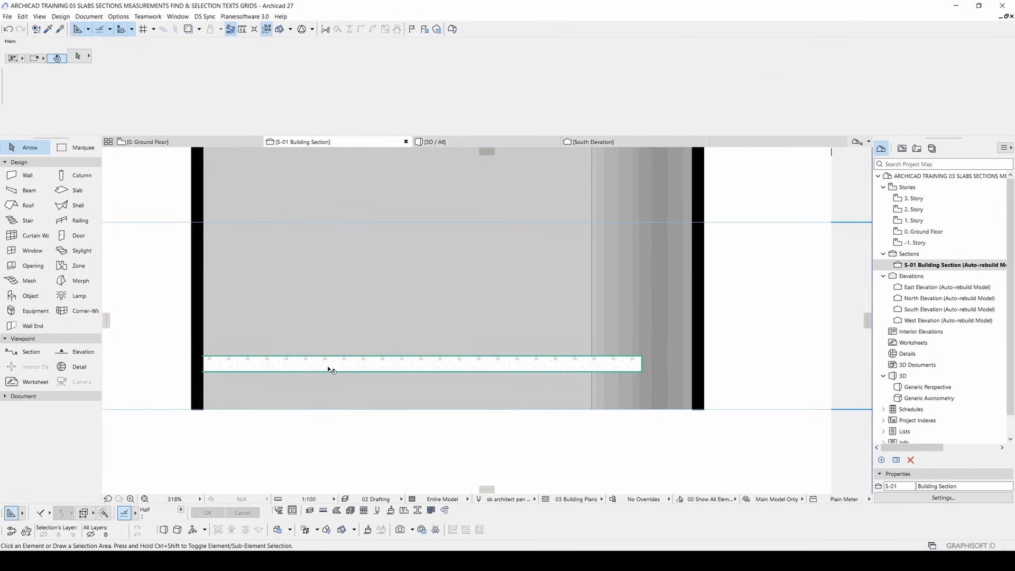
pyautogui.click(332, 370)
pyautogui.scroll(-3, 231, 349)
pyautogui.moveTo(203, 338); pyautogui.dragTo(314, 349, button='middle')
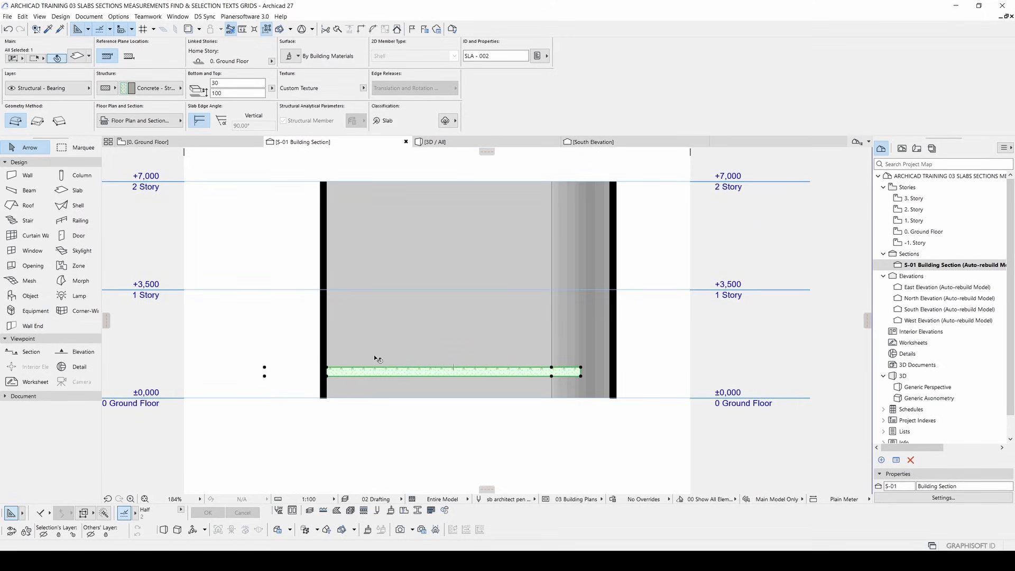
pyautogui.click(321, 252)
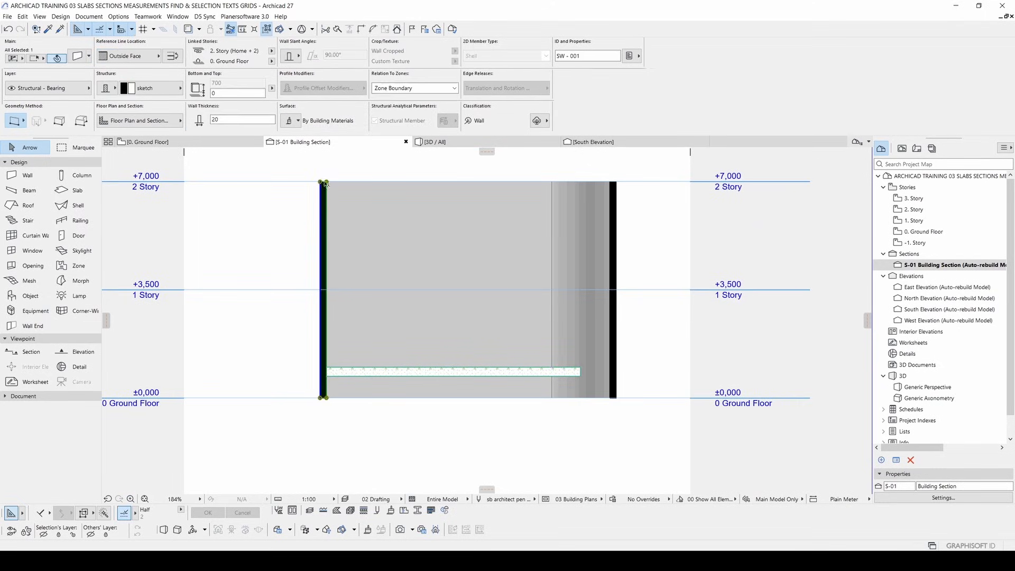
pyautogui.click(353, 466)
pyautogui.click(368, 373)
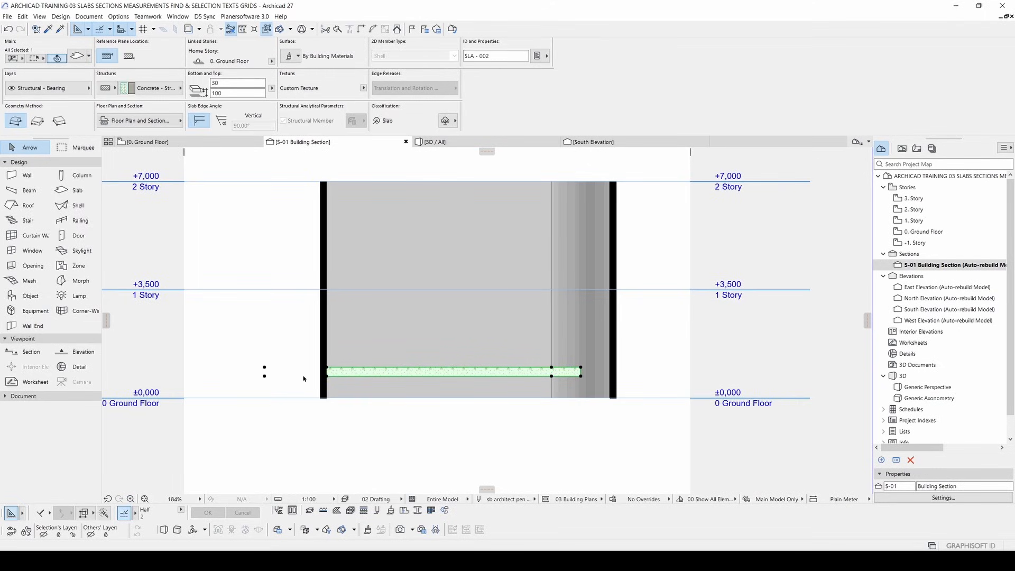
pyautogui.scroll(3, 369, 373)
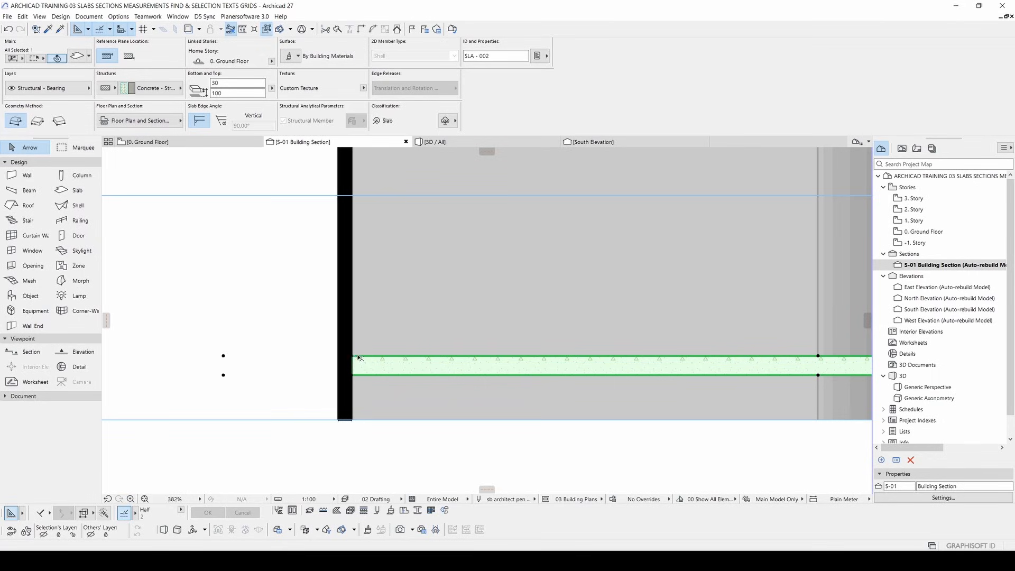
pyautogui.scroll(2, 352, 358)
pyautogui.scroll(-3, 334, 353)
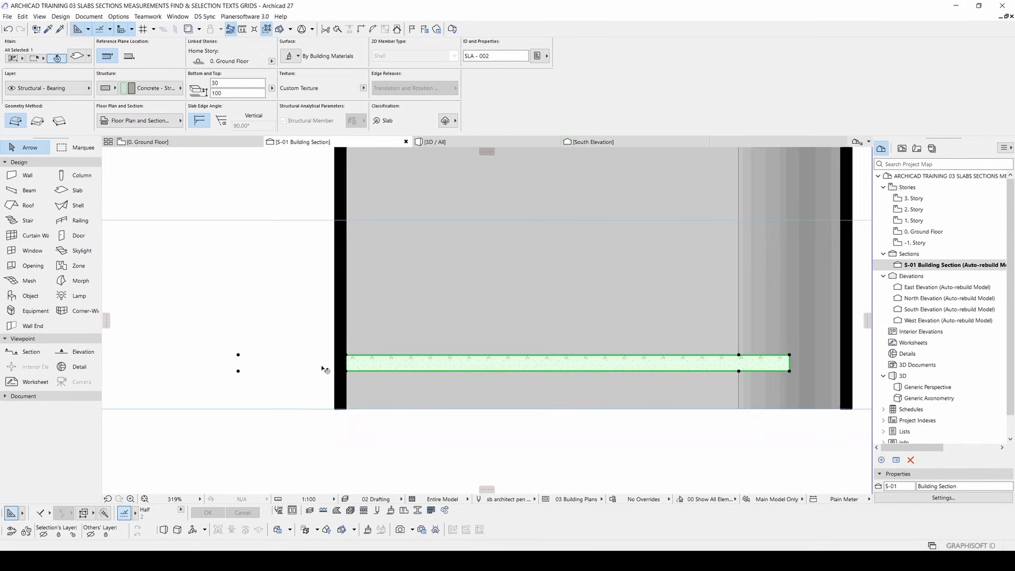
pyautogui.scroll(-1, 296, 370)
pyautogui.moveTo(271, 371); pyautogui.dragTo(457, 380, button='middle')
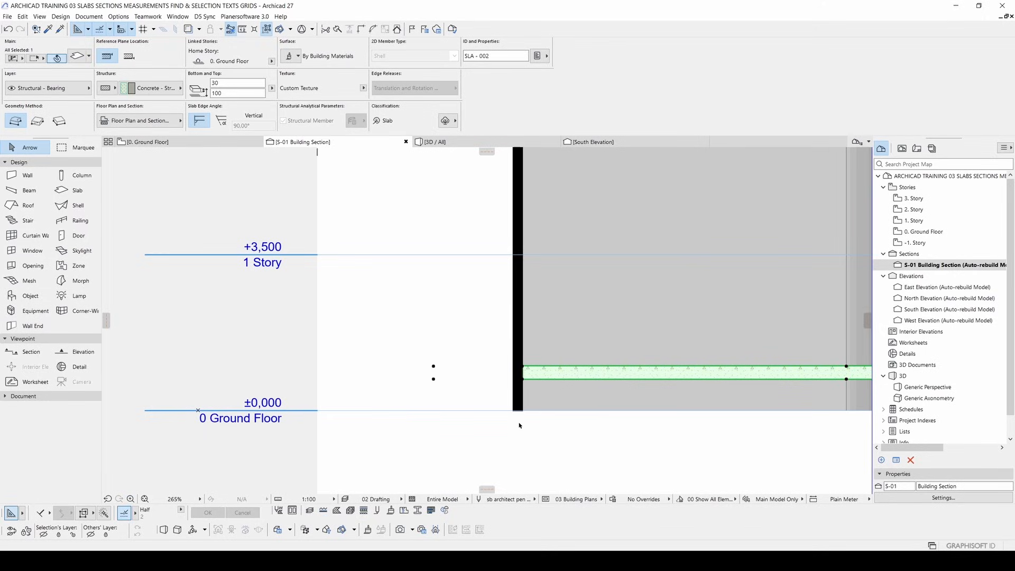
# - Measure the vertical distance from the slab's top to the ground floor line, and return to the ground floor plan
pyautogui.click(518, 439)
pyautogui.press('m')
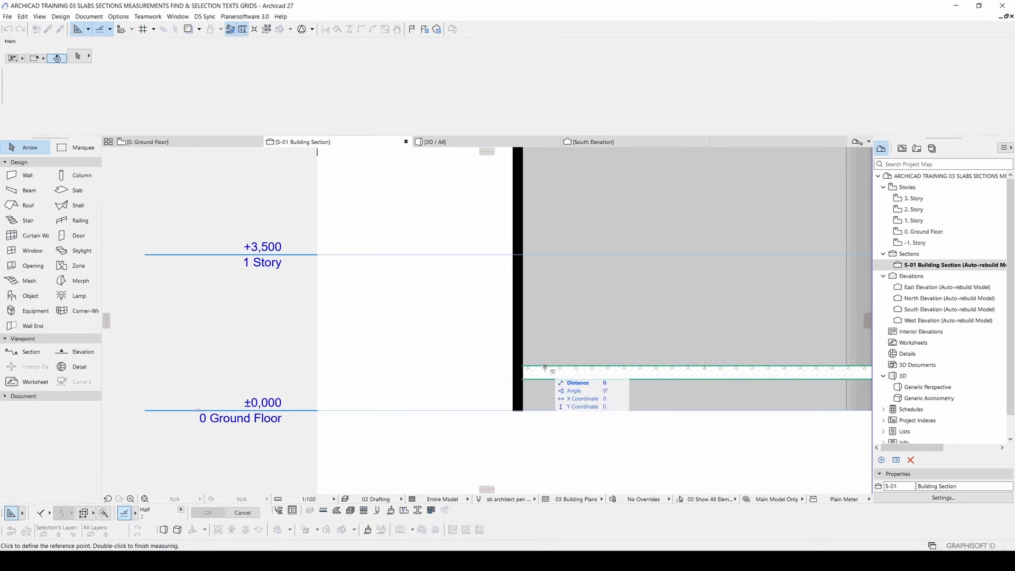
pyautogui.click(544, 366)
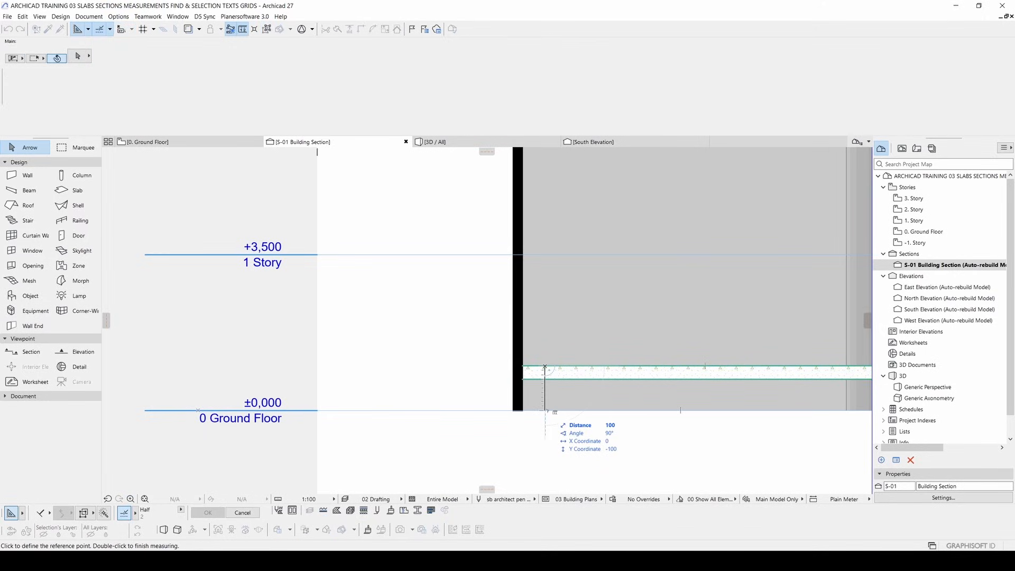
pyautogui.press('Escape')
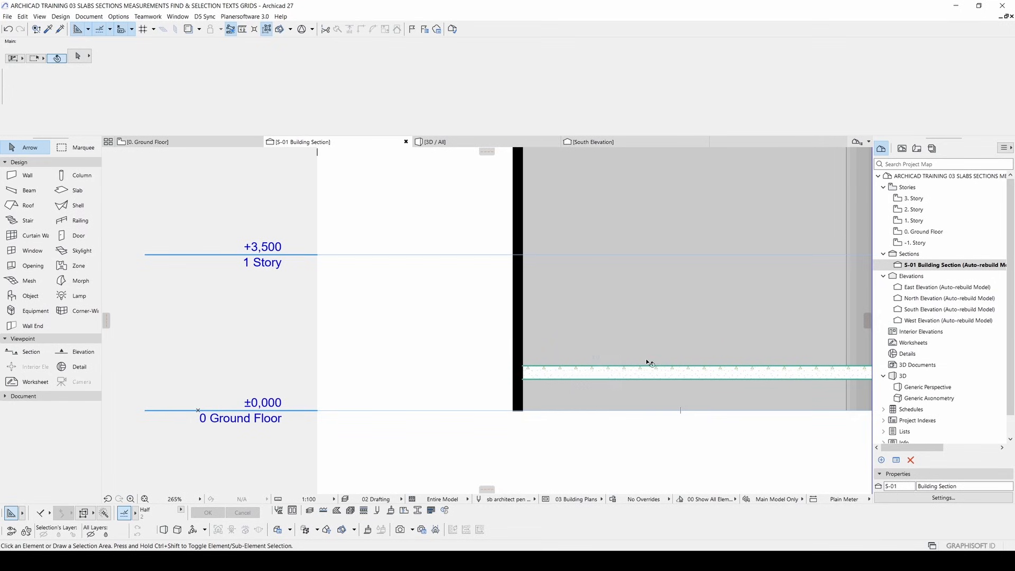
pyautogui.scroll(-3, 682, 359)
pyautogui.scroll(-1, 682, 358)
pyautogui.moveTo(682, 358); pyautogui.dragTo(520, 354, button='middle')
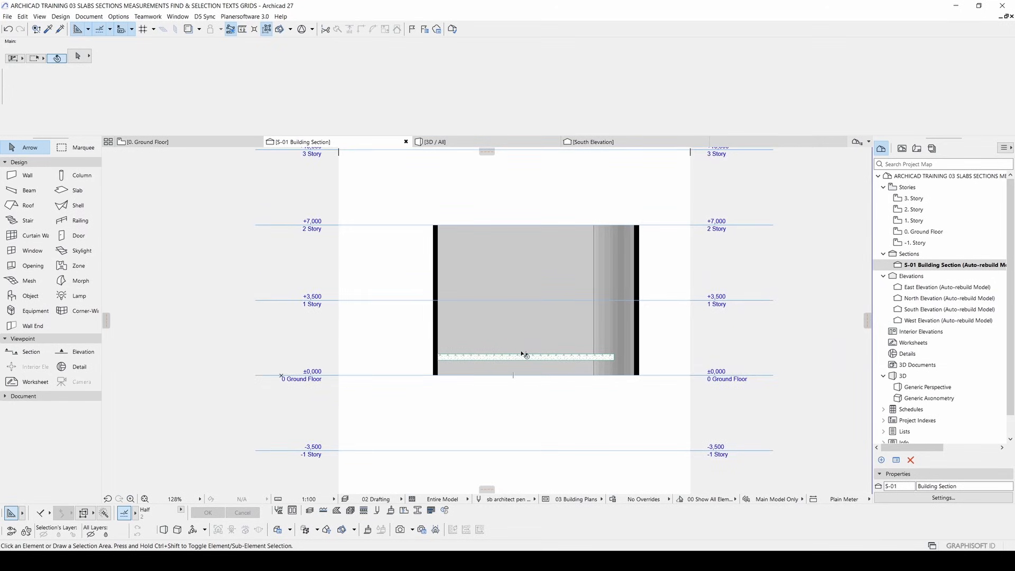
pyautogui.press('F2')
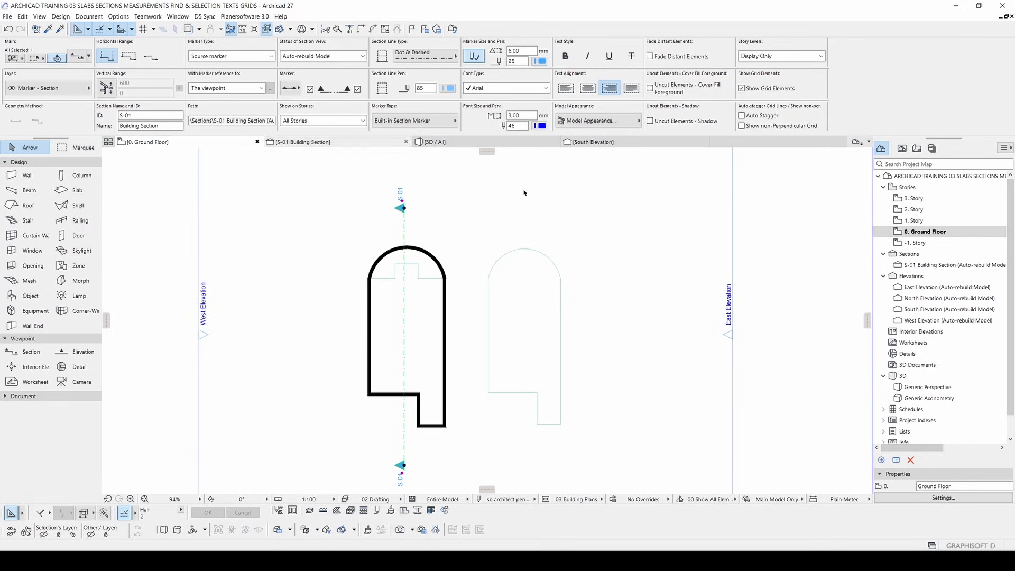
# - Move the section line east of both slabs, open its section with the current view settings, and return to the ground floor plan
pyautogui.moveTo(404, 233); pyautogui.dragTo(658, 238)
pyautogui.click(659, 238)
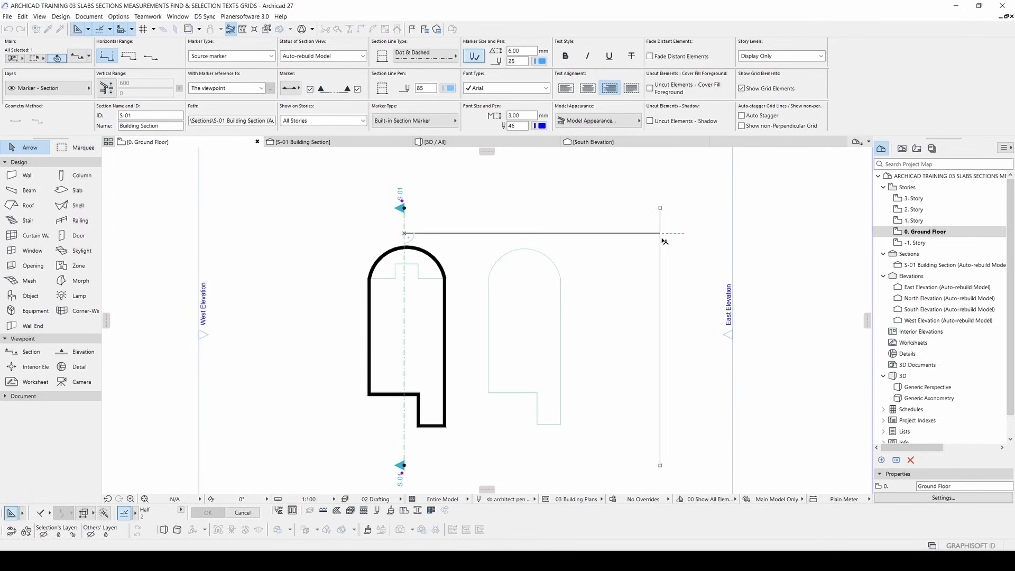
pyautogui.rightClick(659, 235)
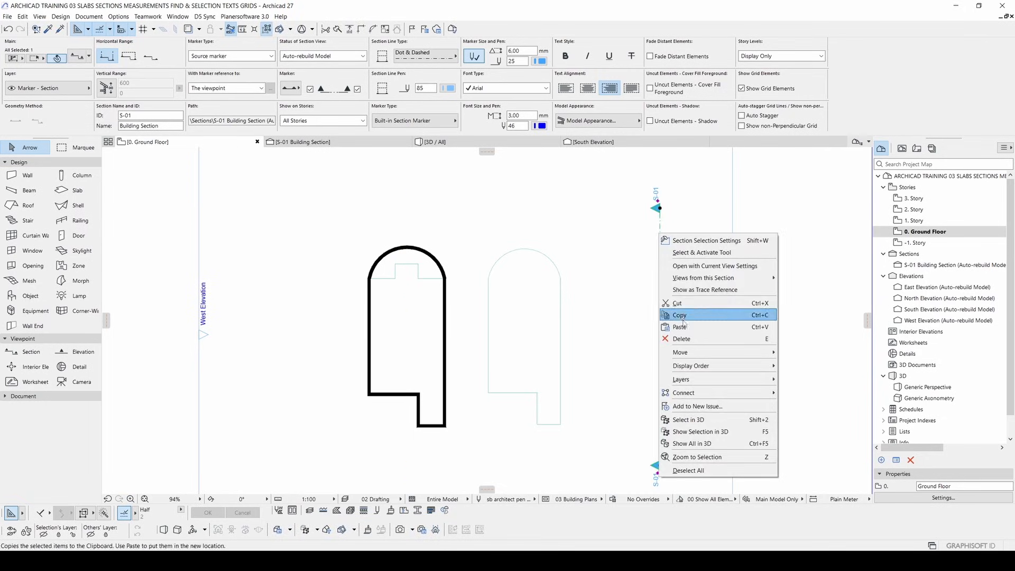
pyautogui.click(692, 273)
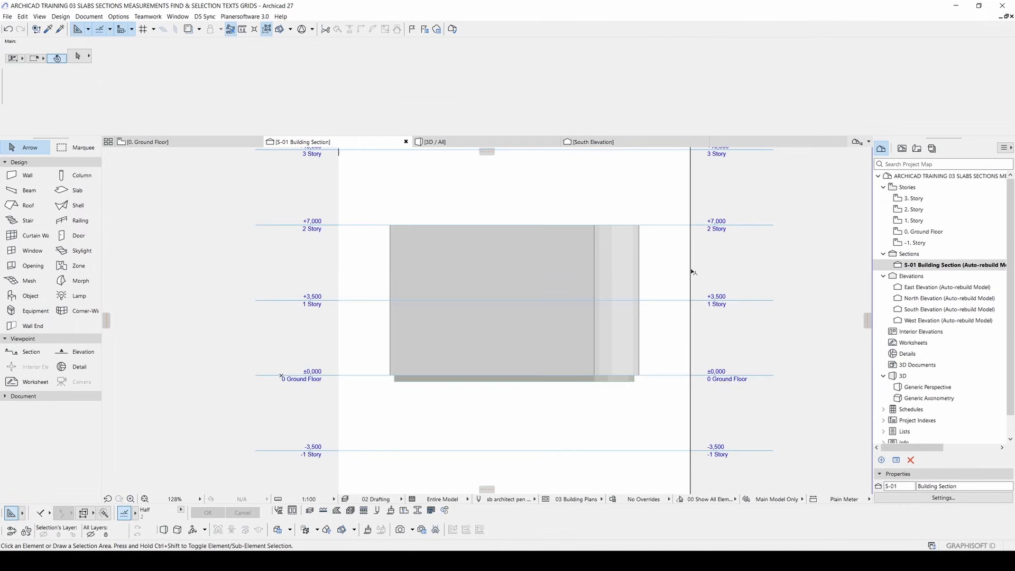
pyautogui.click(173, 143)
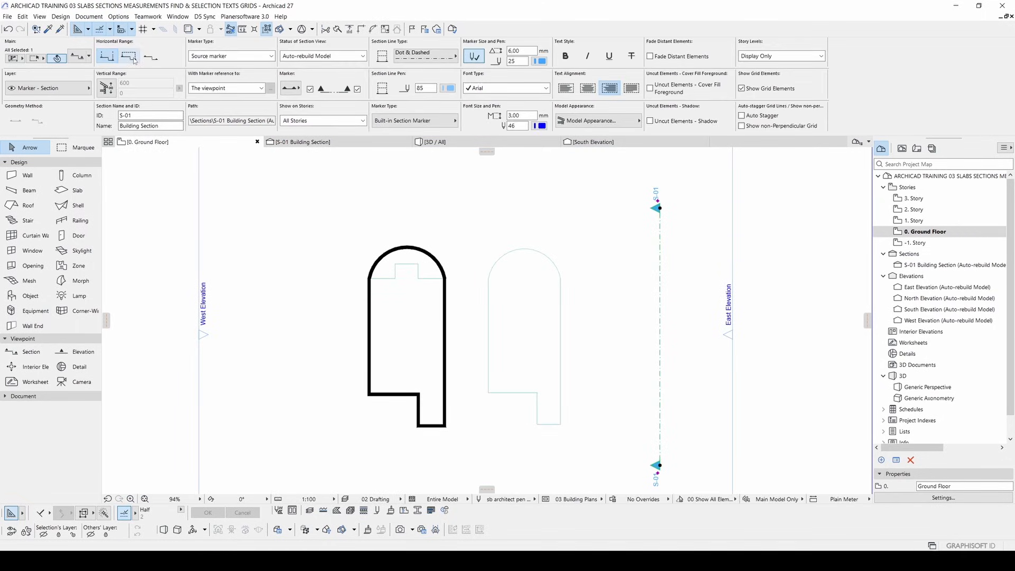
# - Give the section a limited horizontal range ending between the walled building and the separate slab, and check the result in the section view
pyautogui.click(134, 59)
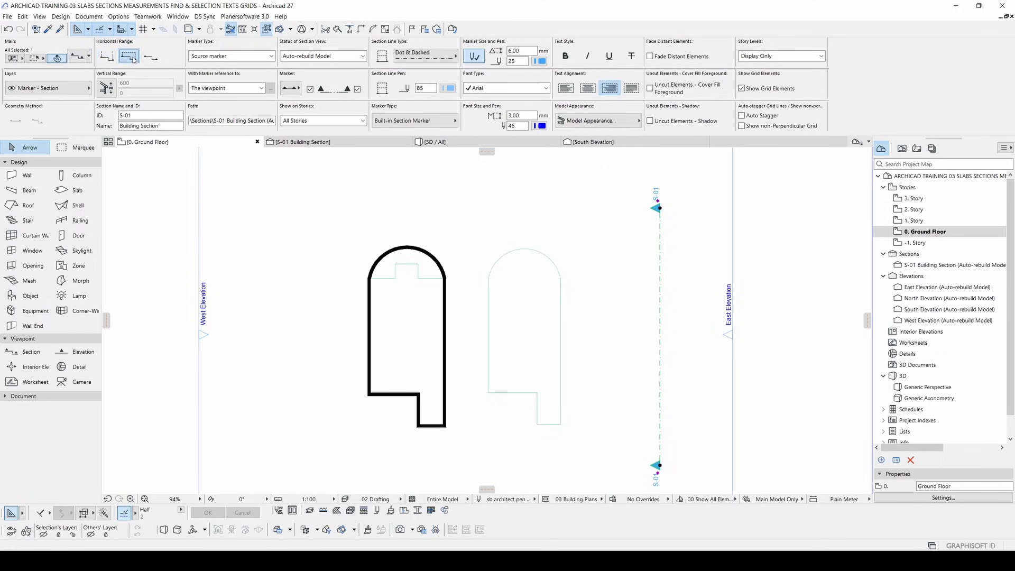
pyautogui.click(475, 224)
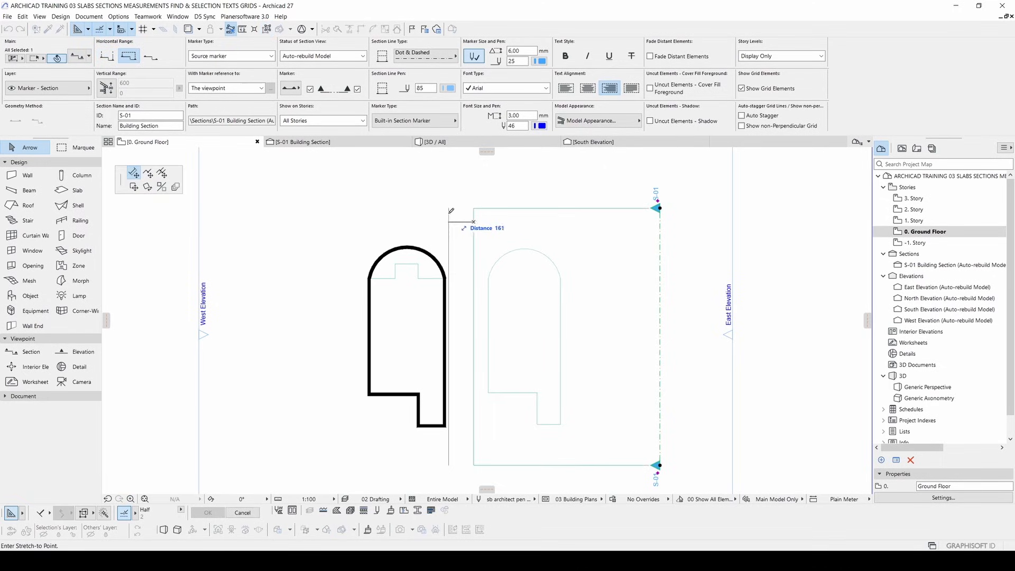
pyautogui.click(465, 223)
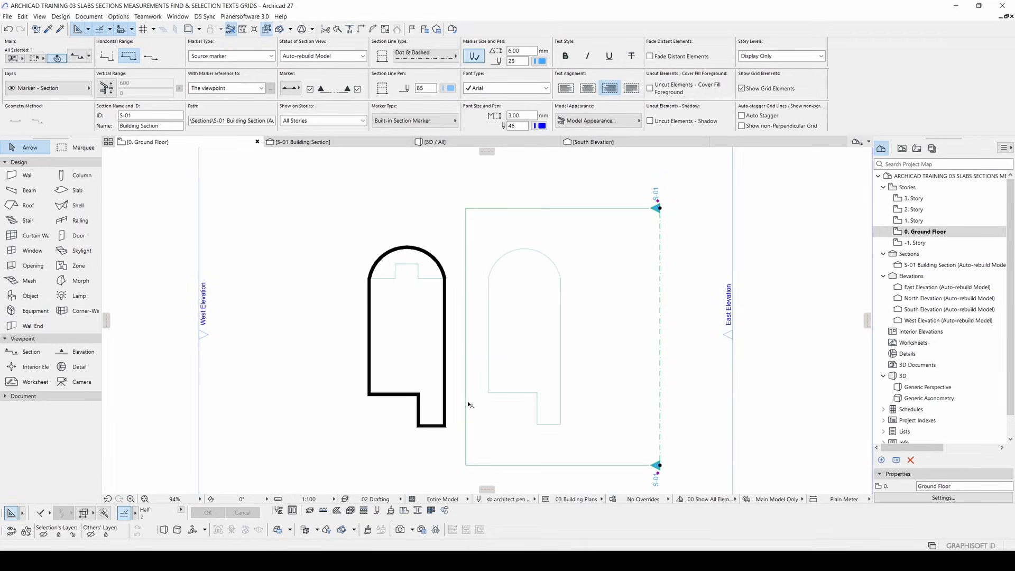
pyautogui.click(317, 142)
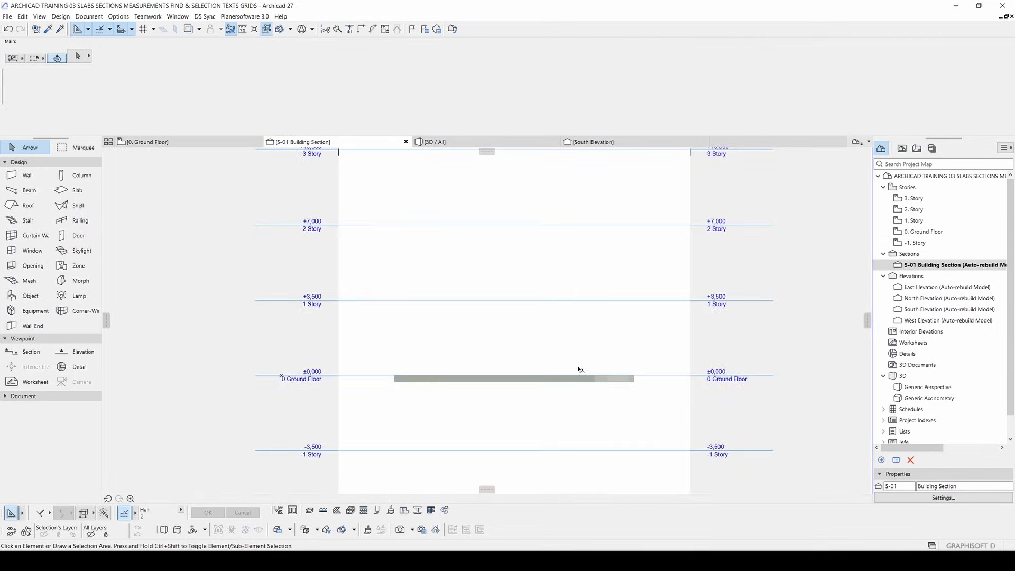
pyautogui.click(225, 143)
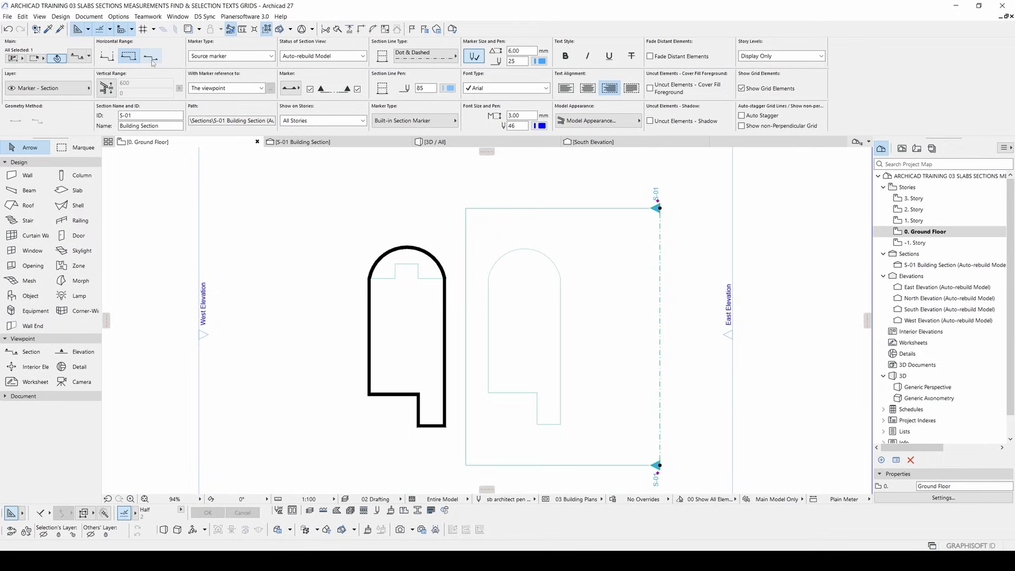
# - Set the section's horizontal range to zero depth, and check the section view before returning to the ground floor plan
pyautogui.click(152, 60)
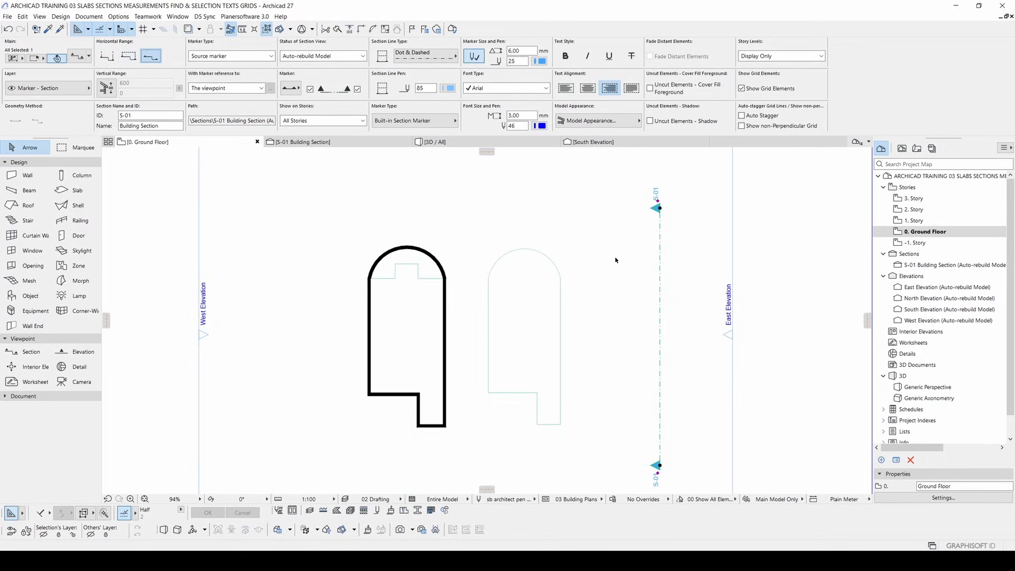
pyautogui.click(300, 142)
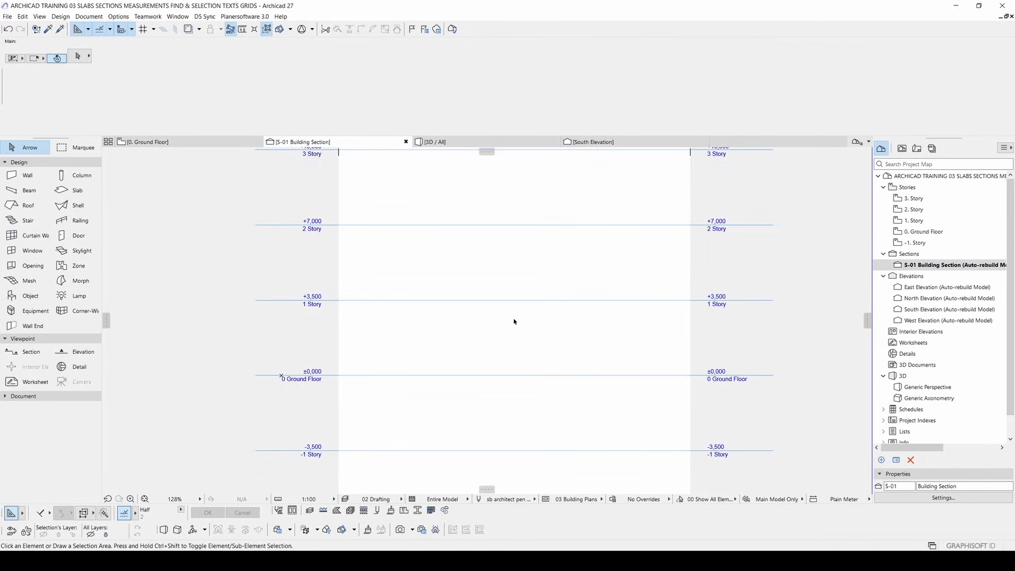
pyautogui.click(148, 142)
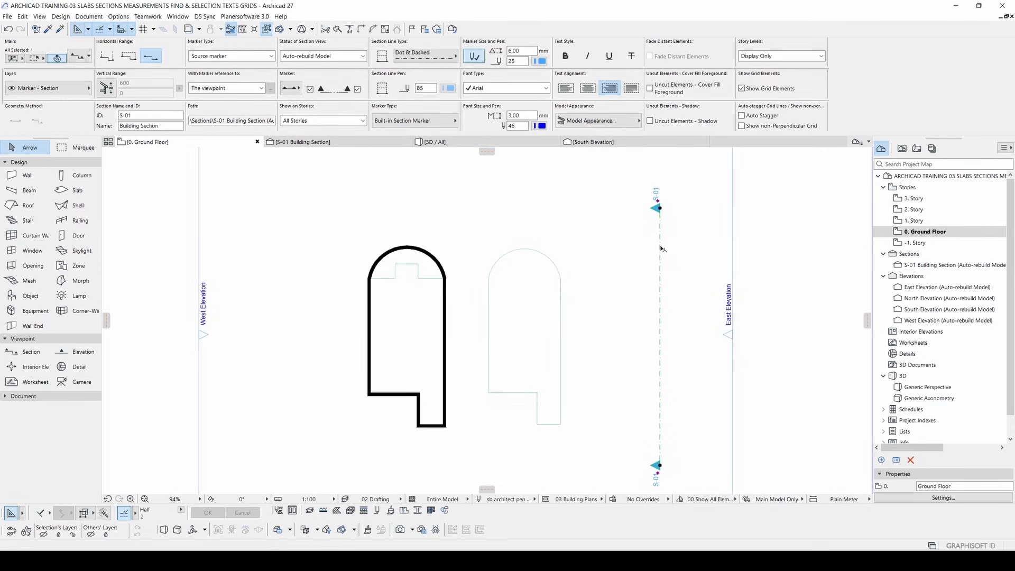
# - Move the section line west, first onto the separate slab and finally through the middle of the walled building
pyautogui.click(659, 249)
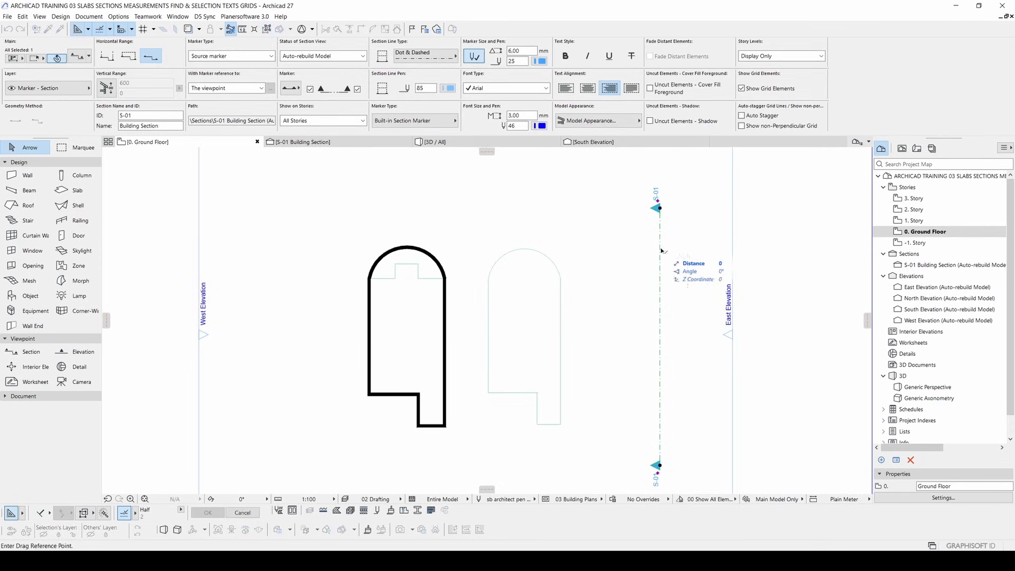
pyautogui.click(521, 248)
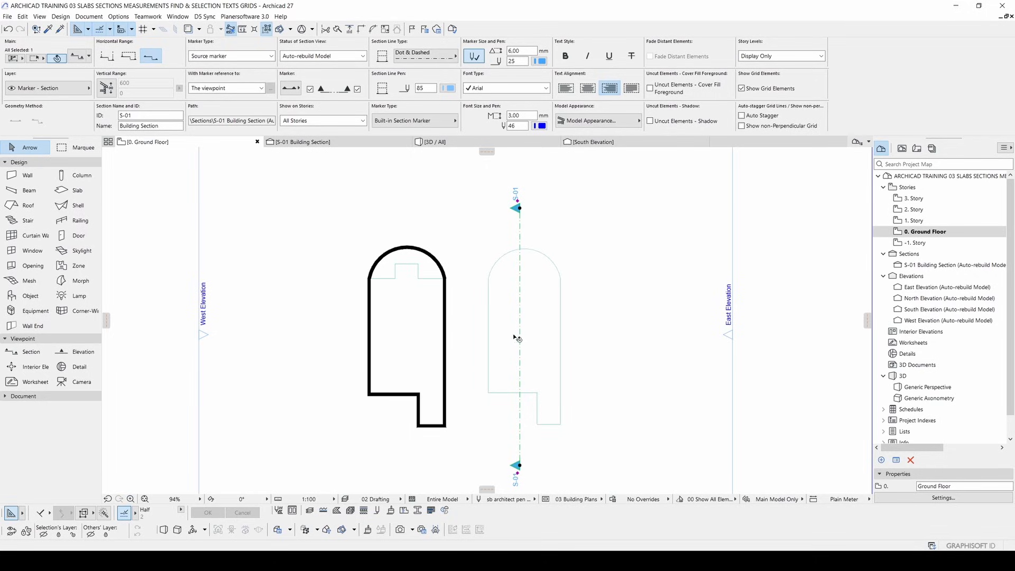
pyautogui.click(519, 242)
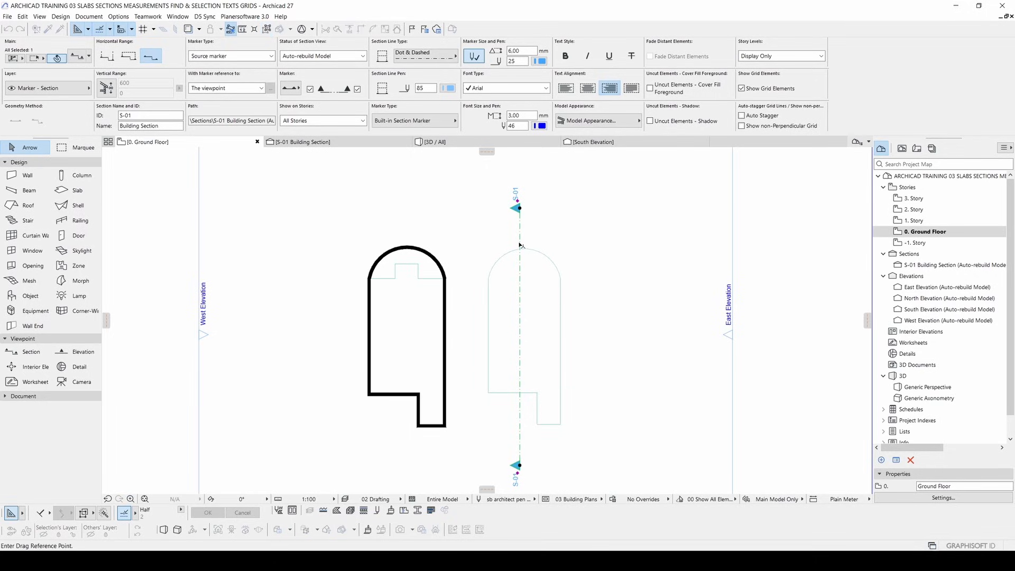
pyautogui.click(406, 243)
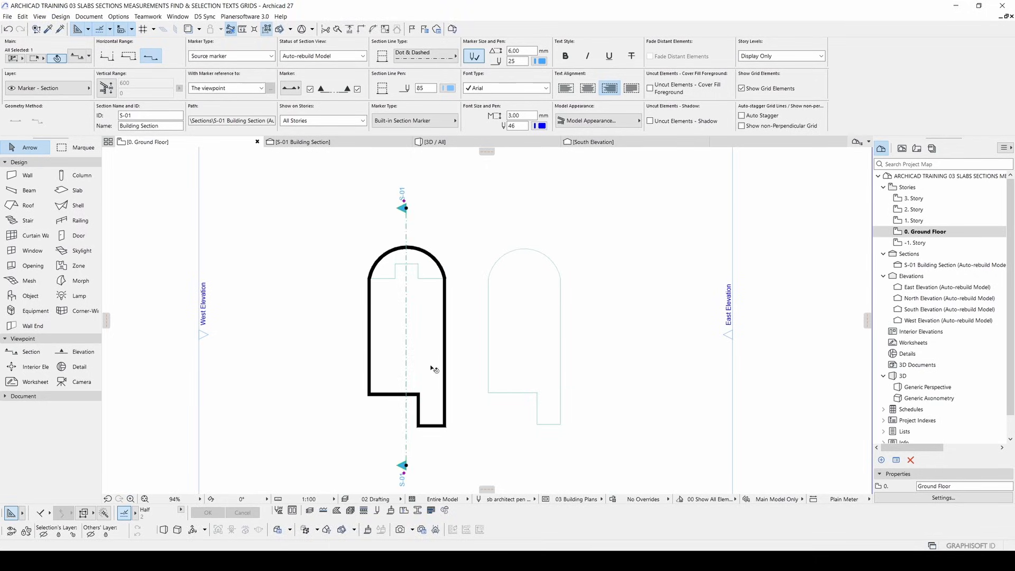
pyautogui.scroll(5, 406, 249)
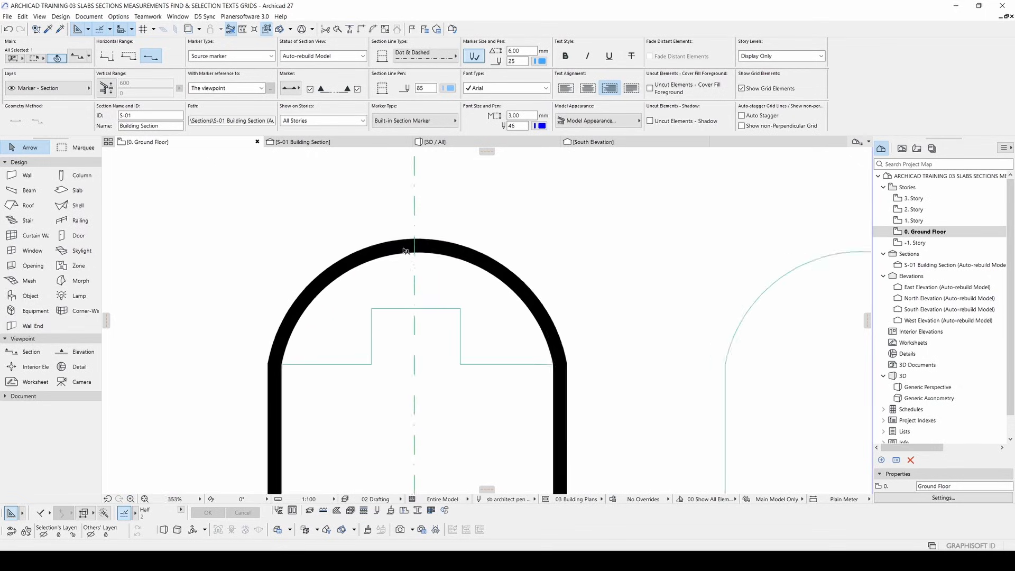
pyautogui.scroll(-5, 410, 294)
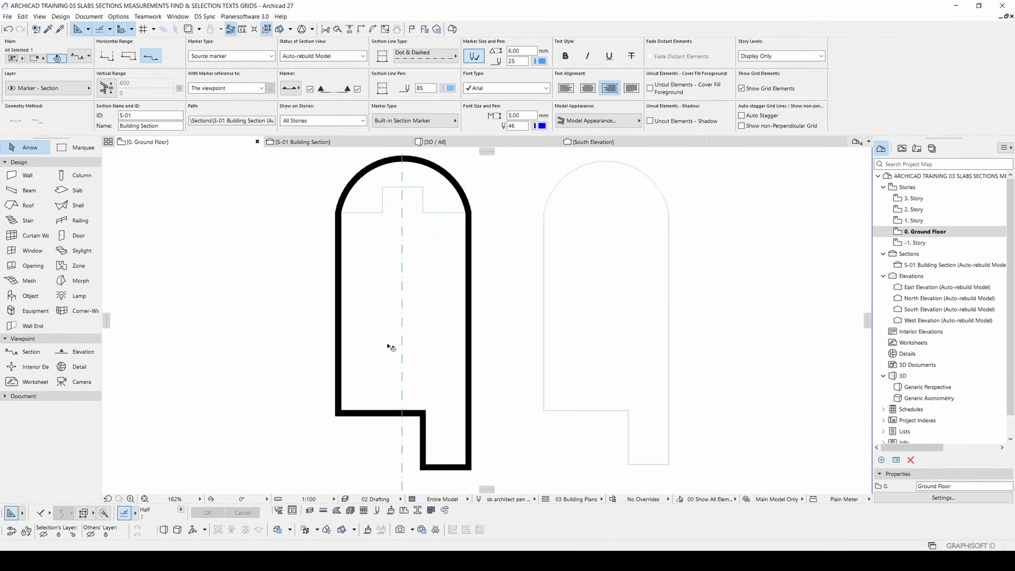
# - Check the cut slab and walls in the building section, and return to the ground floor plan
pyautogui.click(305, 142)
pyautogui.scroll(1, 523, 357)
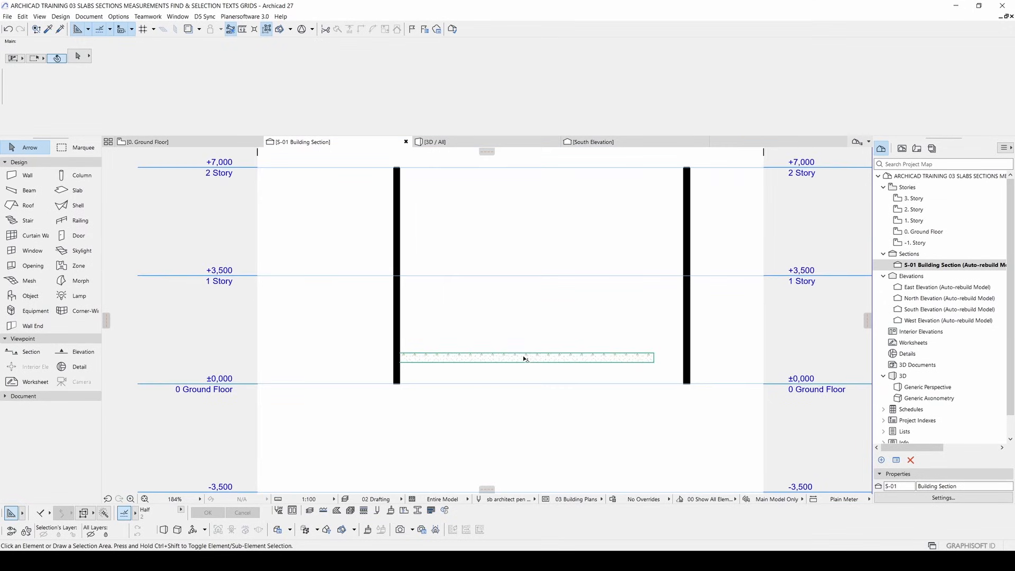
pyautogui.click(175, 146)
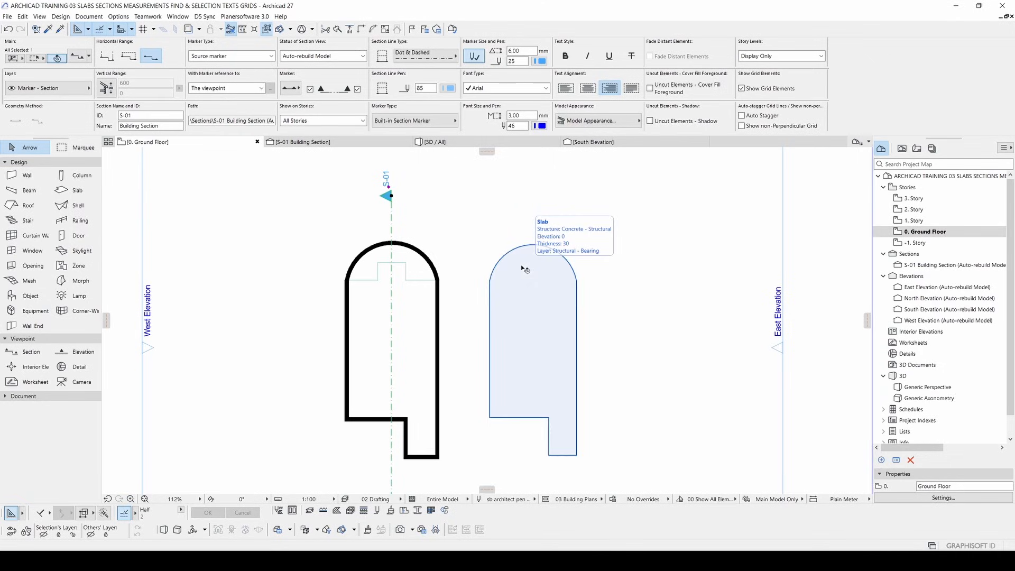
# - Measure the horizontal distance between the inner faces of the building's two side walls
pyautogui.scroll(4, 438, 295)
pyautogui.press('m')
pyautogui.click(436, 292)
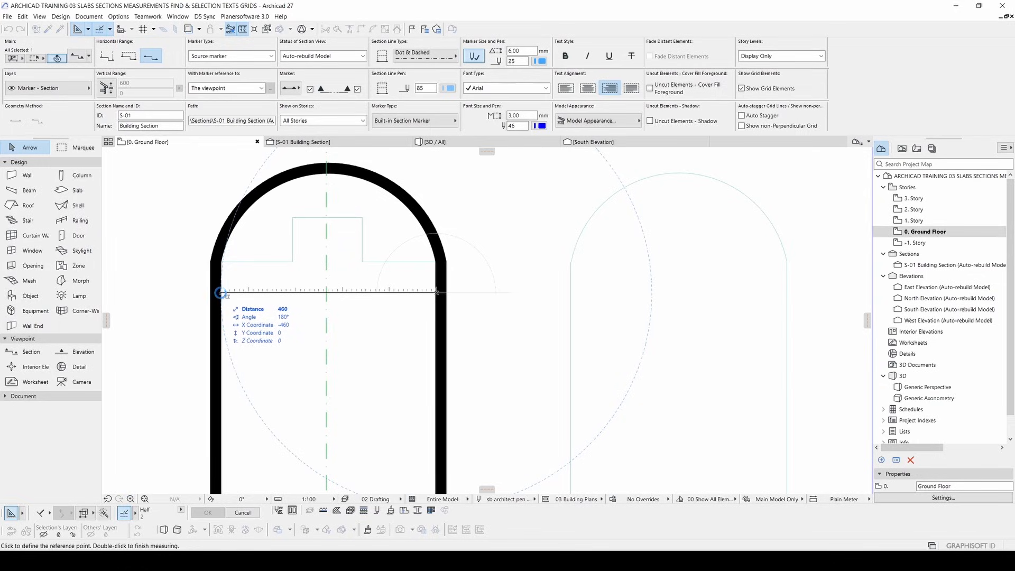
pyautogui.press('Escape')
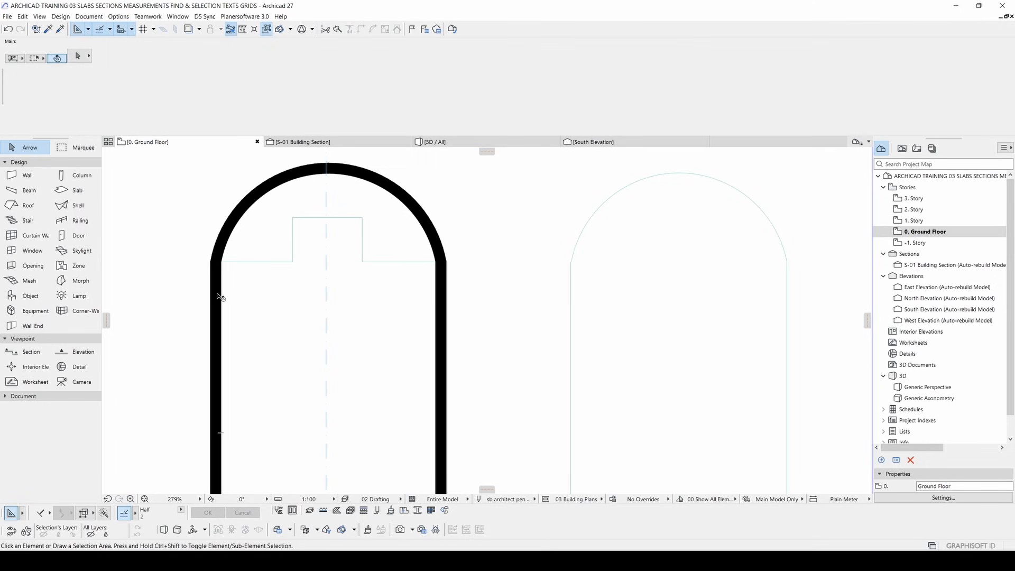
# - Expand the document tools and view the Dimension tool's default settings without placing a dimension
pyautogui.click(28, 397)
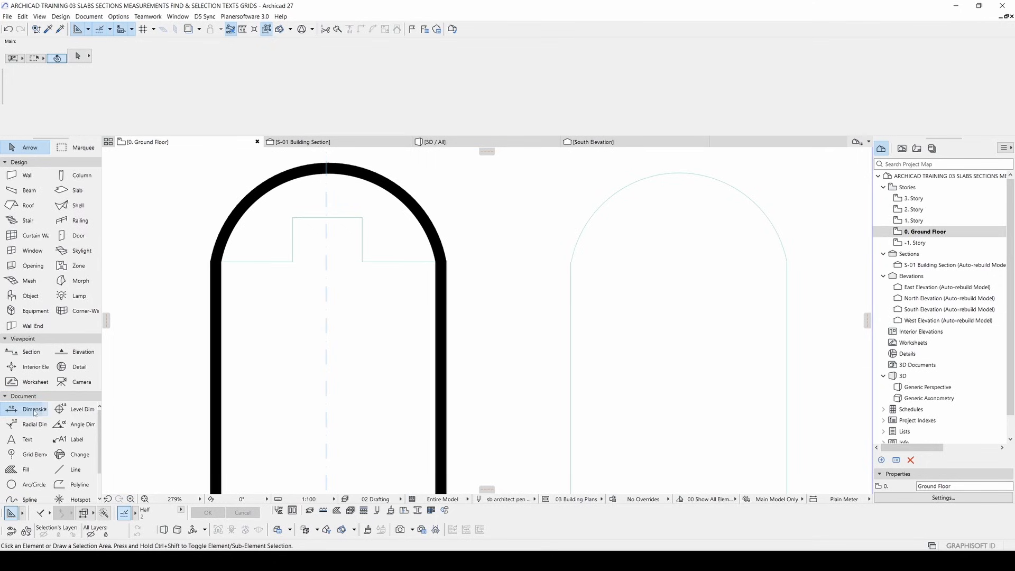
pyautogui.click(34, 410)
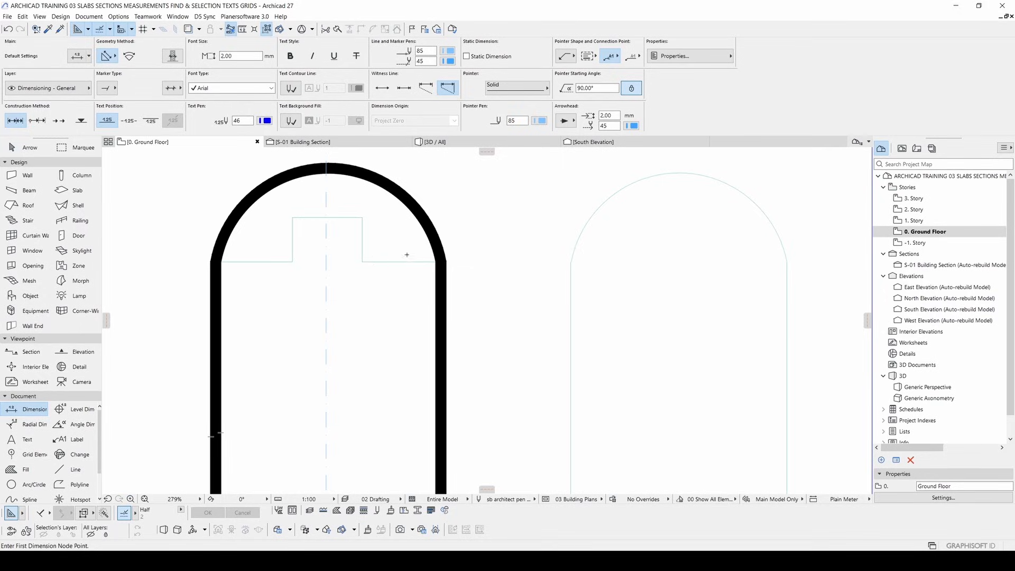
pyautogui.press('Escape')
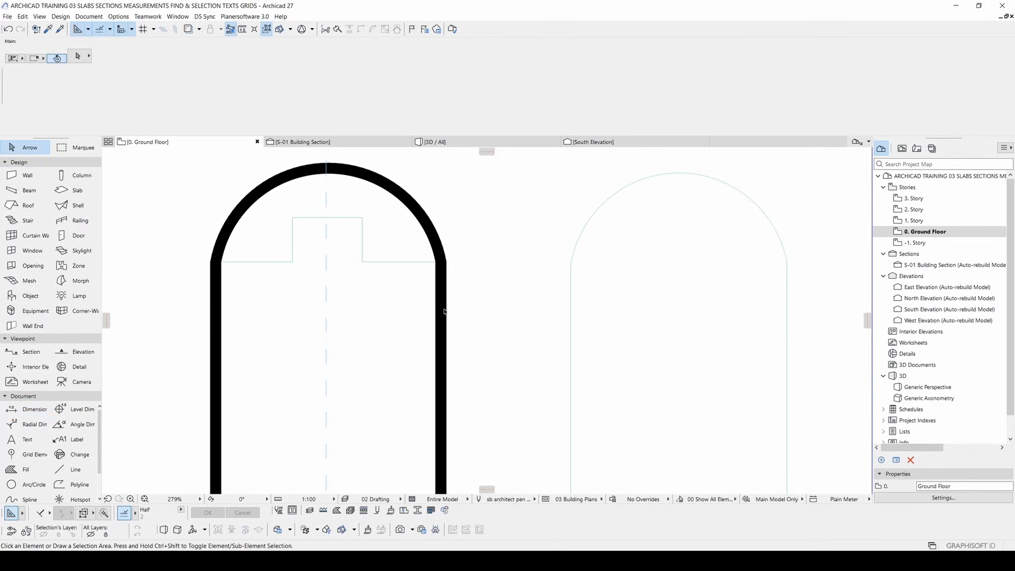
pyautogui.scroll(-4, 449, 308)
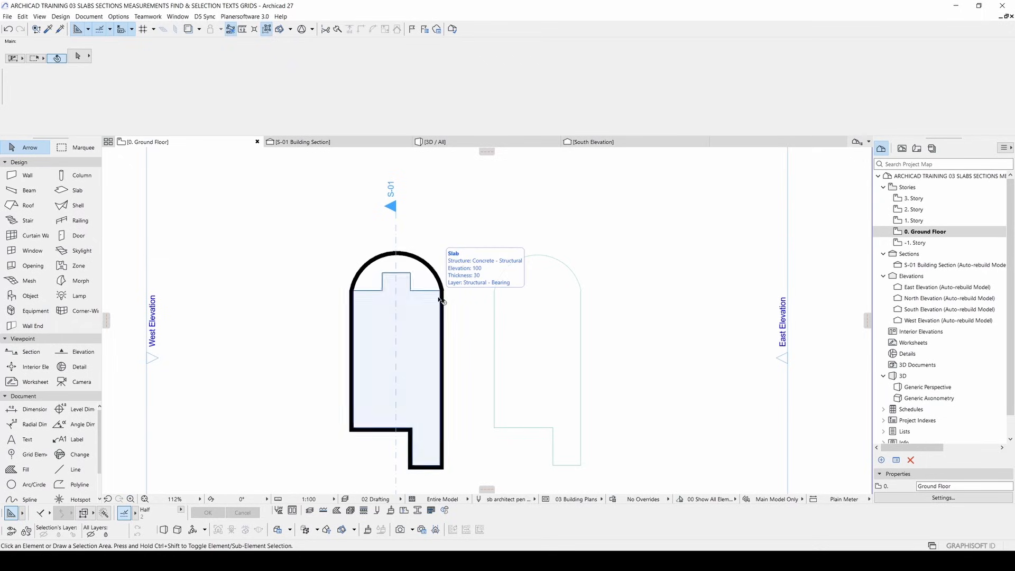
# - Start the Text tool and review its default font size and the available text pen colours
pyautogui.click(24, 443)
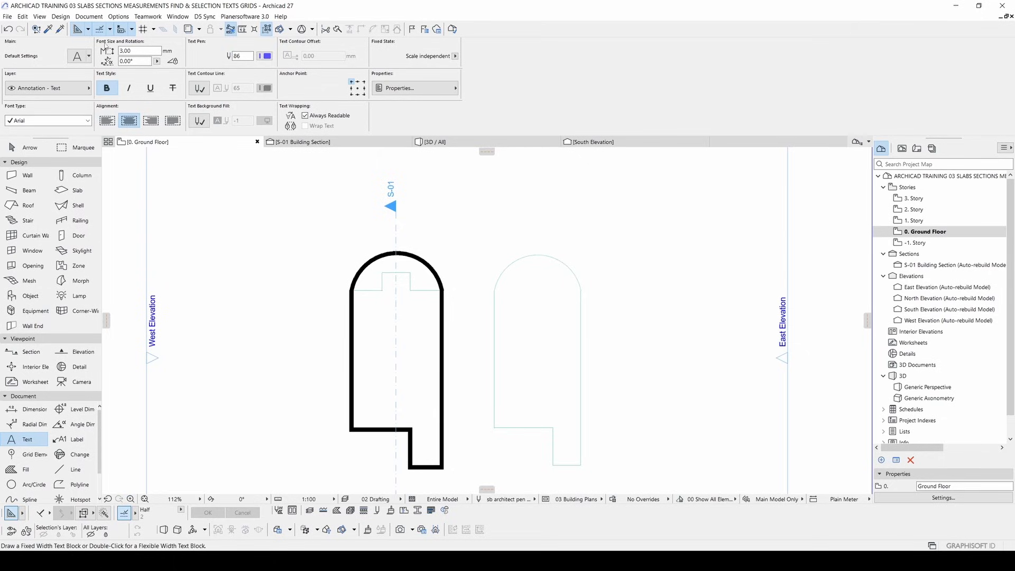
pyautogui.doubleClick(134, 51)
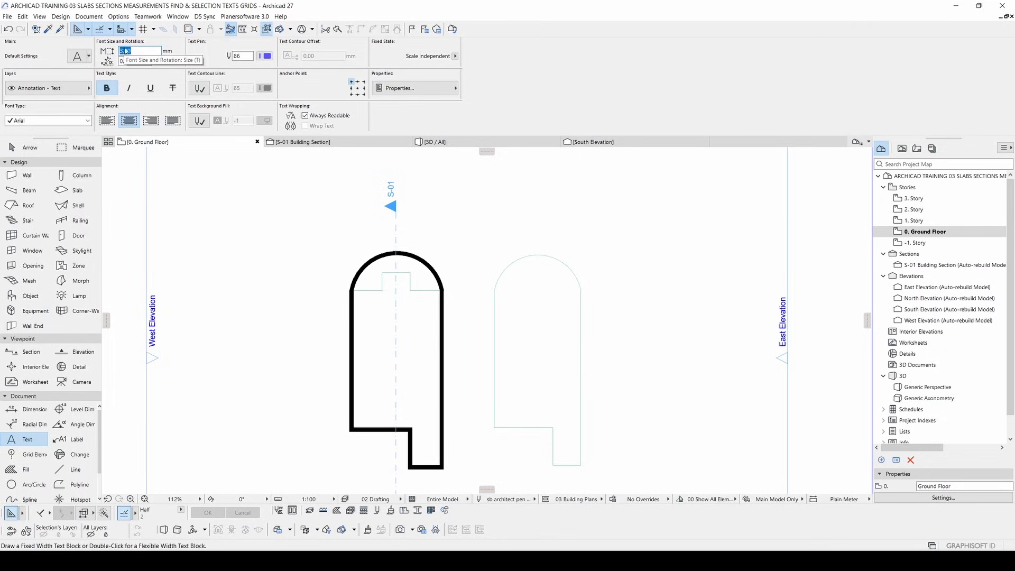
pyautogui.moveTo(434, 310); pyautogui.dragTo(414, 273, button='middle')
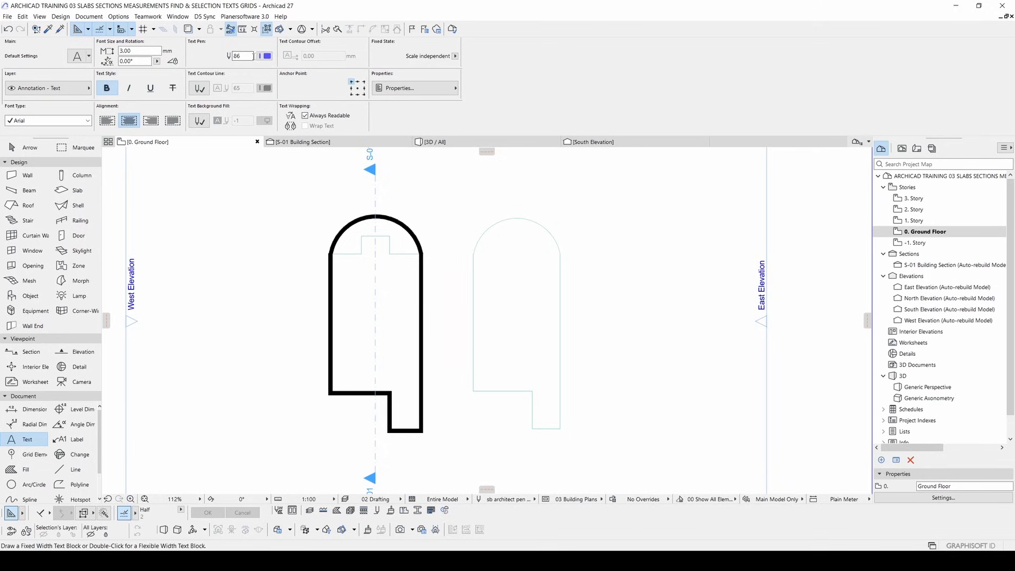
pyautogui.click(264, 56)
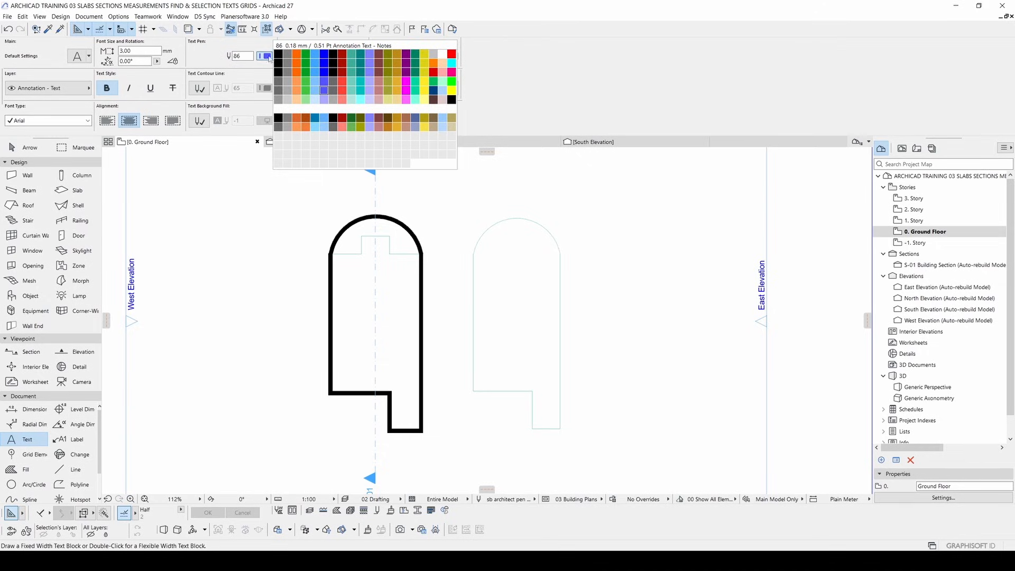
pyautogui.click(209, 62)
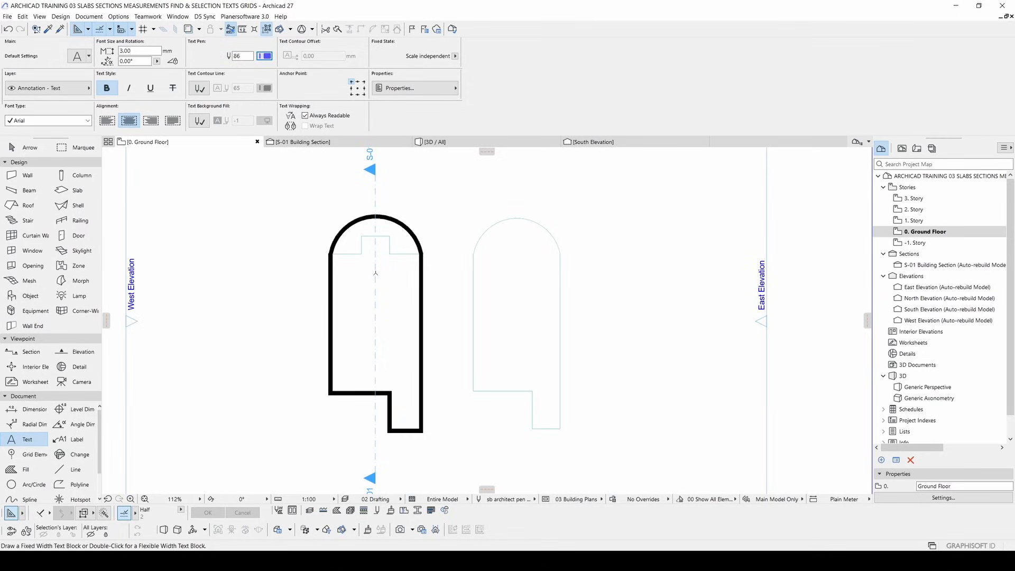
# - Place a bold 3 mm text block reading "kitchen" inside the upper part of the walled building
pyautogui.scroll(3, 393, 298)
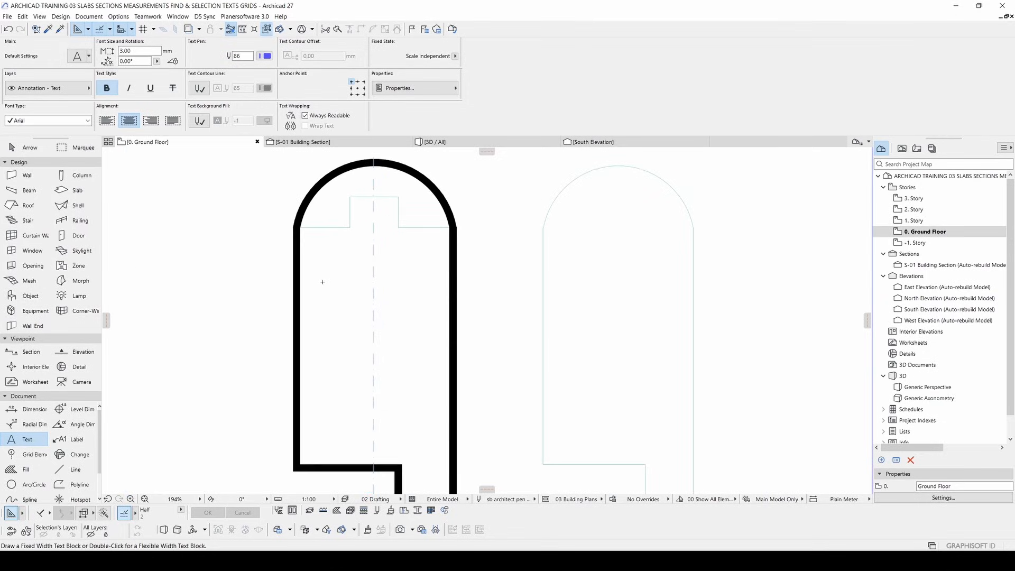
pyautogui.moveTo(321, 281)
pyautogui.mouseDown()
pyautogui.moveTo(407, 335)
pyautogui.moveTo(407, 295)
pyautogui.mouseUp()
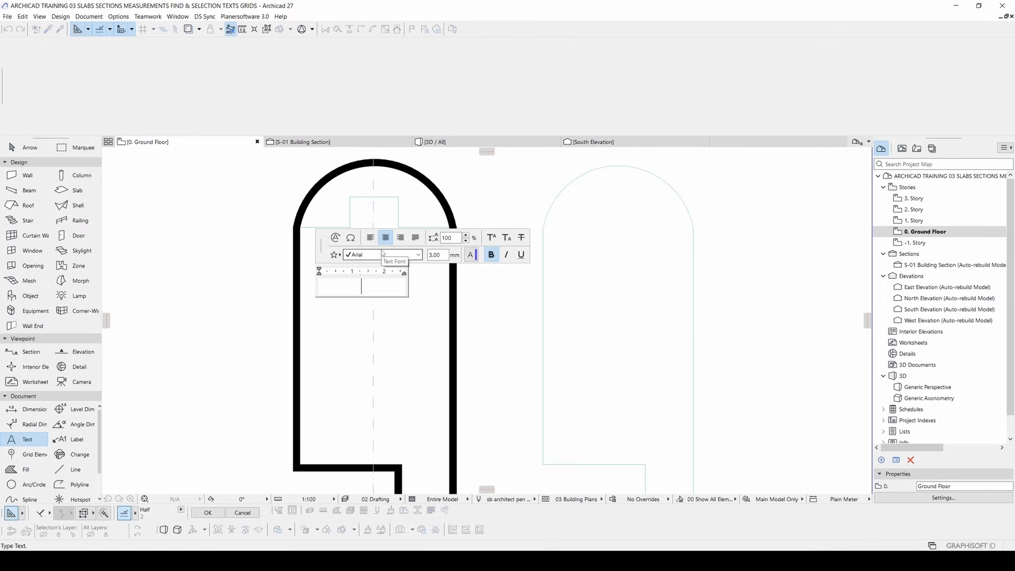
pyautogui.write('kitchen')
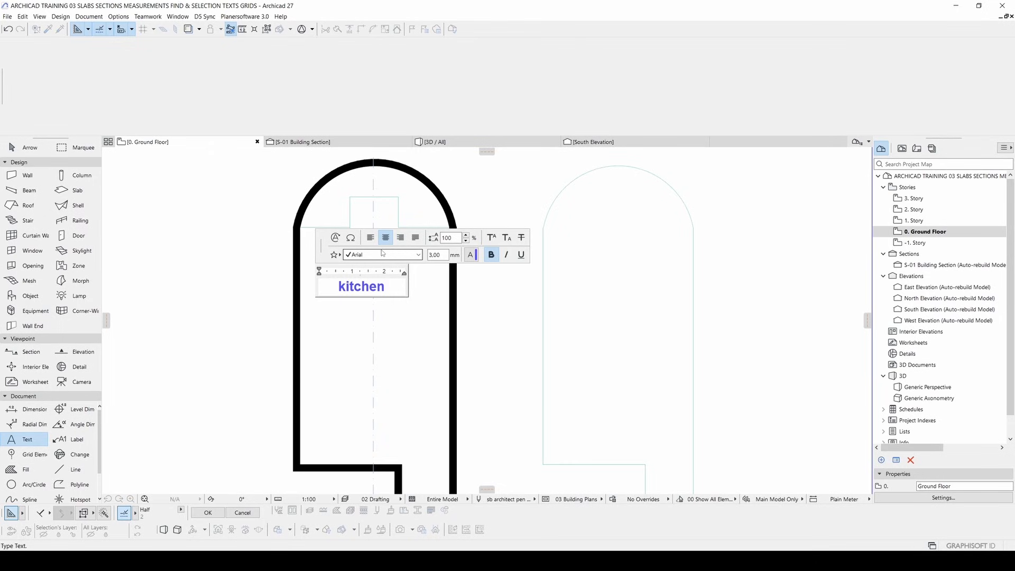
pyautogui.click(11, 150)
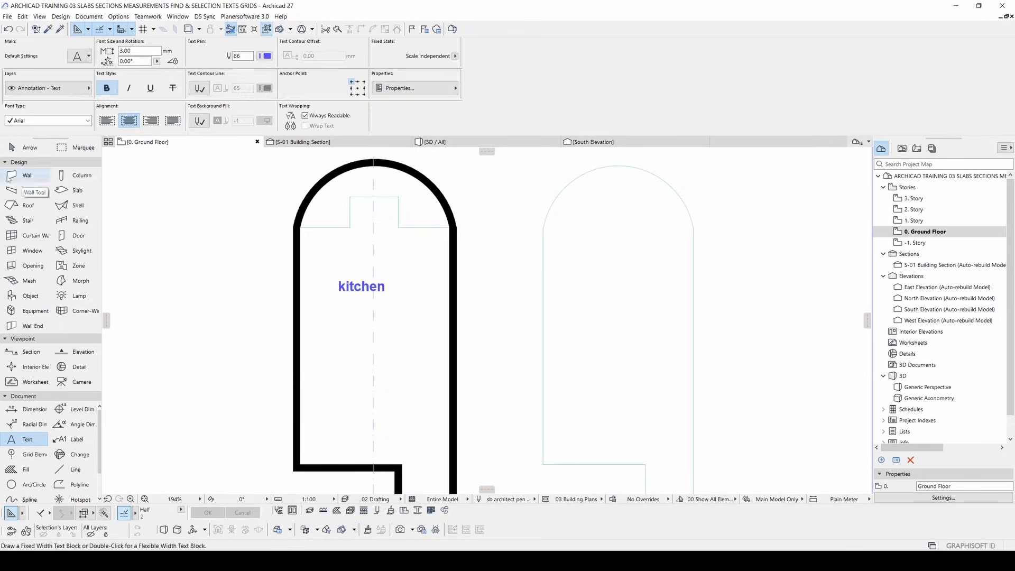
# - Move the "kitchen" text block slightly down and across so it is centred on the section line inside the walled building
pyautogui.click(362, 286)
pyautogui.click(363, 286)
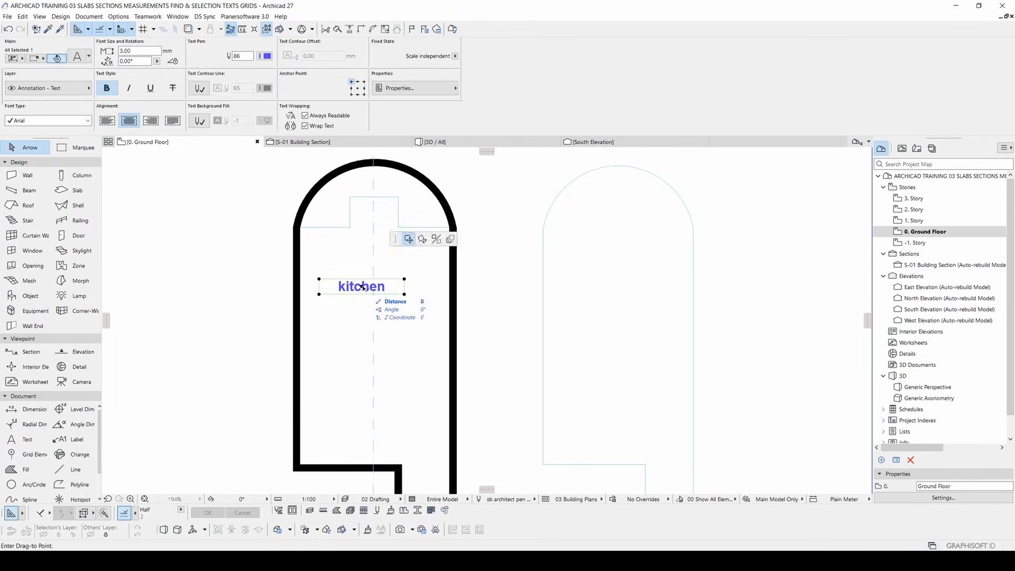
pyautogui.click(375, 308)
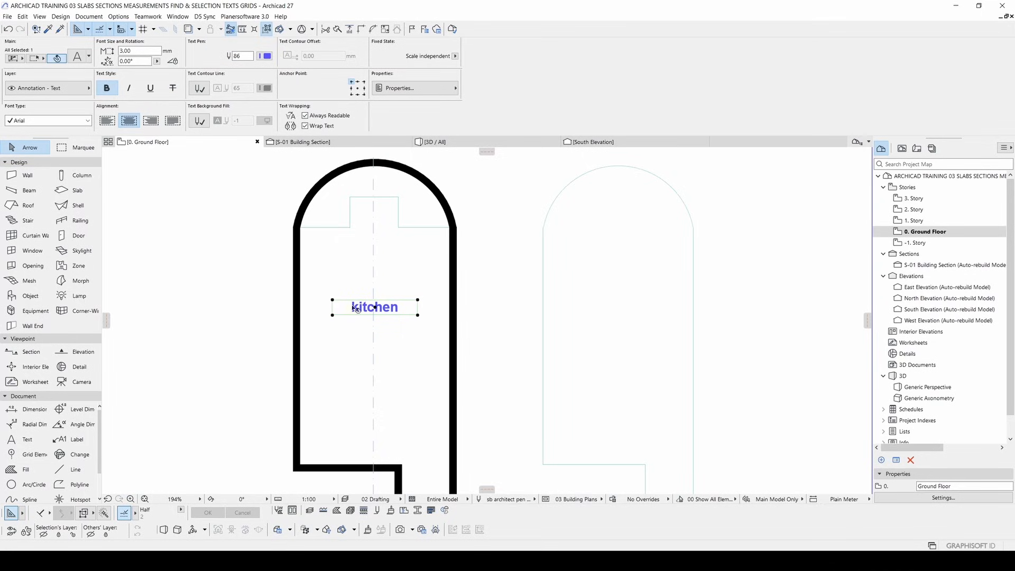
pyautogui.scroll(2, 373, 309)
pyautogui.scroll(-2, 395, 311)
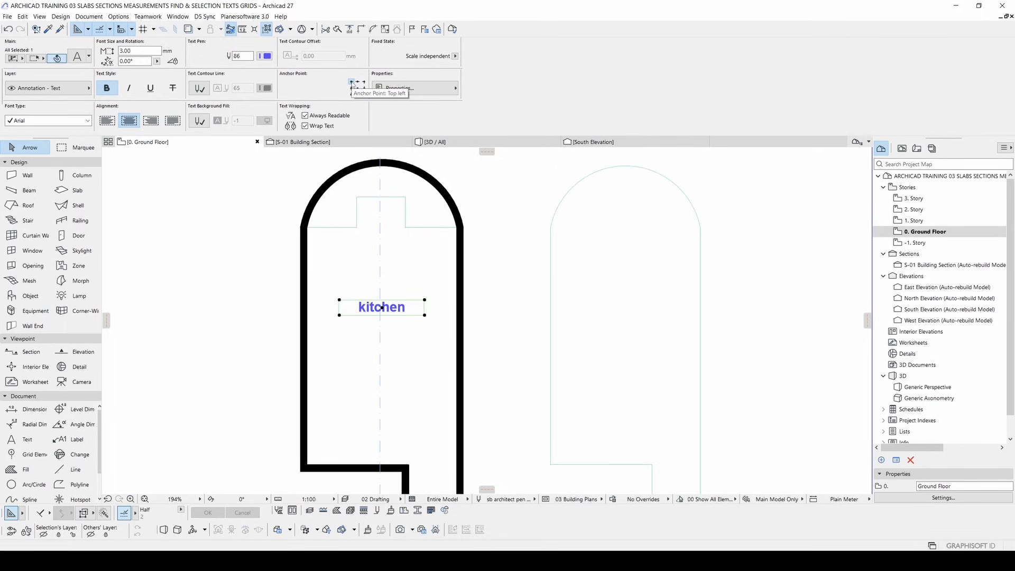
pyautogui.moveTo(370, 282); pyautogui.dragTo(363, 294, button='middle')
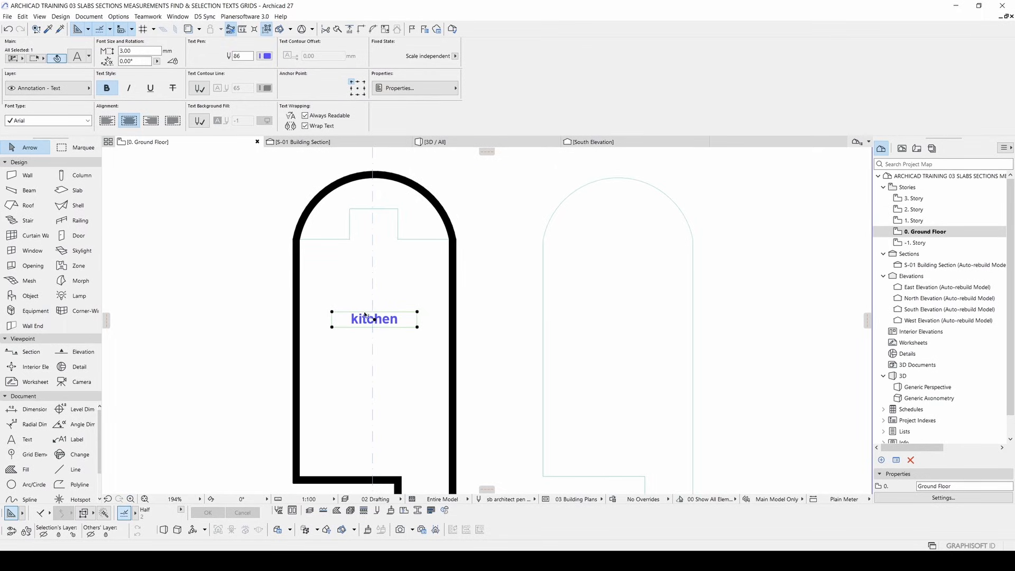
# - Place two copies of the "kitchen" text east of the thin building outline and set the outer copy's anchor point to bottom left
pyautogui.keyDown('ctrl'); pyautogui.moveTo(375, 323); pyautogui.dragTo(479, 326); pyautogui.keyUp('ctrl')
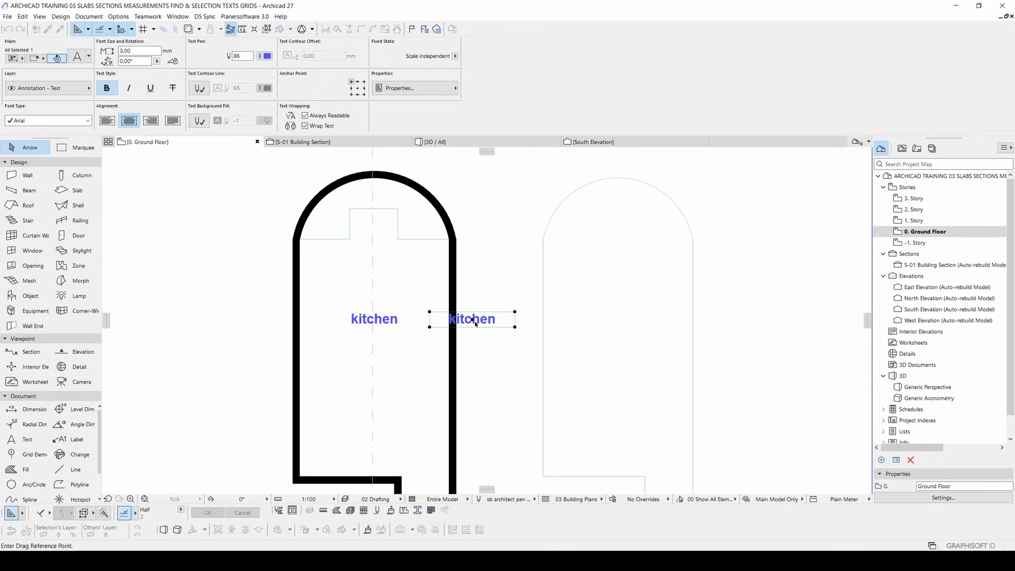
pyautogui.moveTo(647, 329); pyautogui.dragTo(407, 331, button='middle')
pyautogui.click(517, 320)
pyautogui.keyDown('ctrl'); pyautogui.moveTo(517, 321); pyautogui.dragTo(621, 329); pyautogui.keyUp('ctrl')
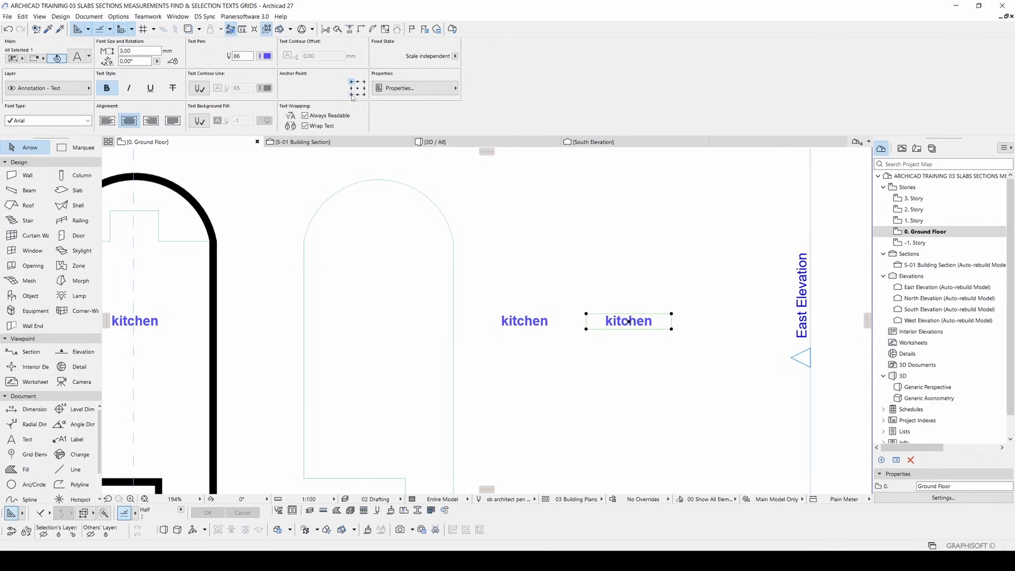
pyautogui.click(351, 95)
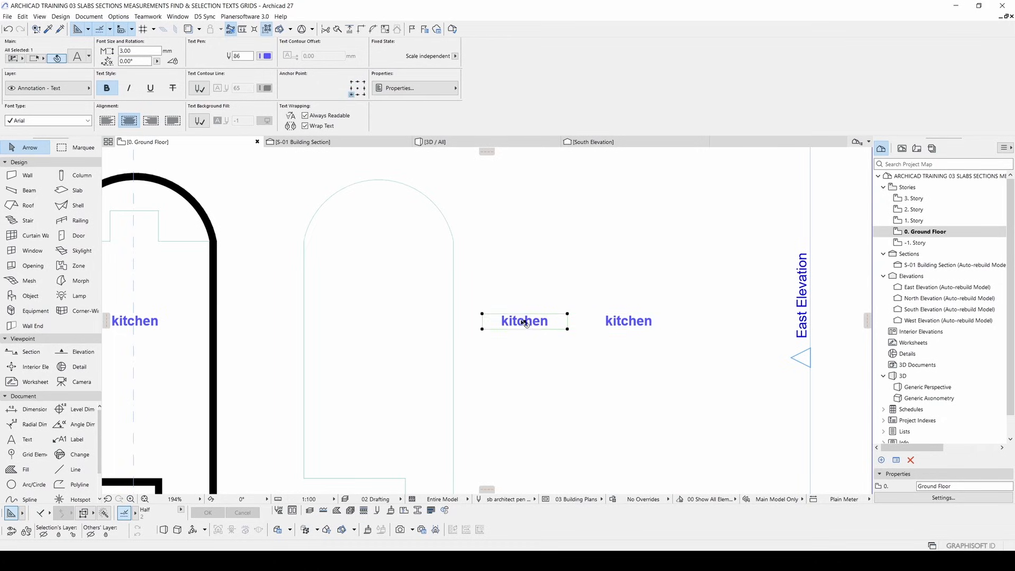
# - Select both copied "kitchen" texts and set their font size to 1 mm
pyautogui.click(635, 366)
pyautogui.click(532, 300)
pyautogui.click(138, 50)
pyautogui.write('1.00')
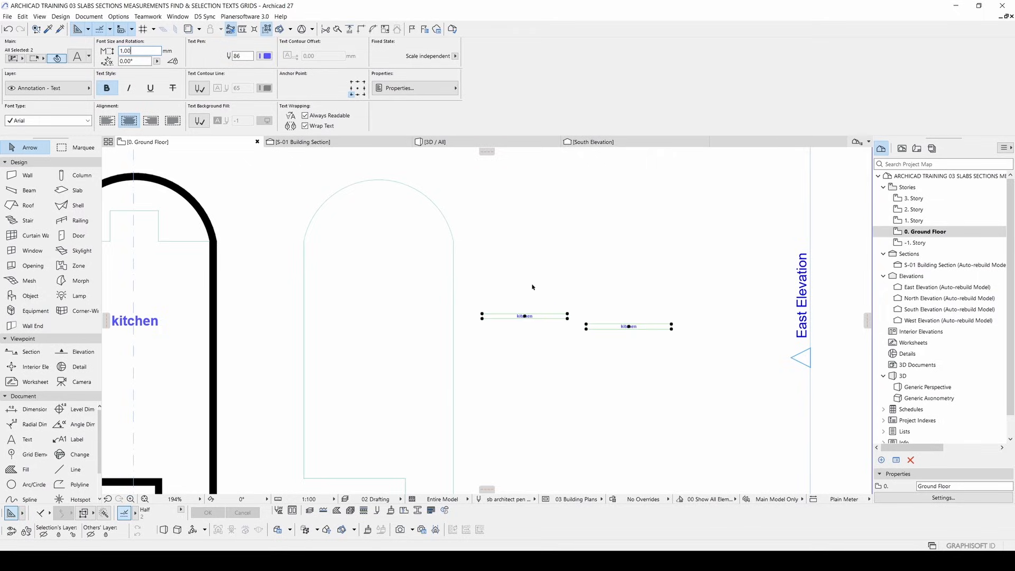
pyautogui.click(496, 290)
pyautogui.scroll(4, 498, 306)
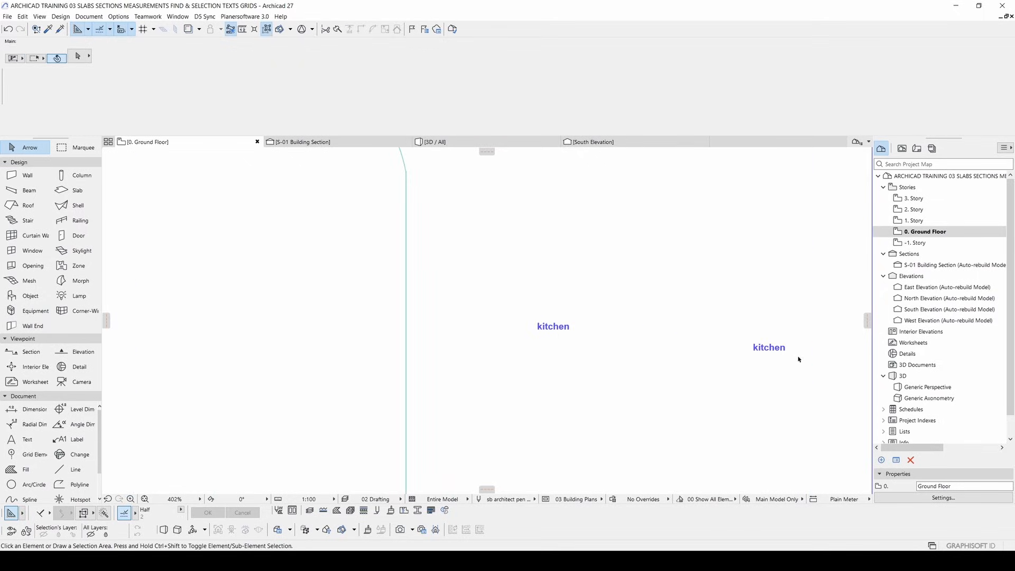
pyautogui.moveTo(790, 359); pyautogui.dragTo(674, 365, button='middle')
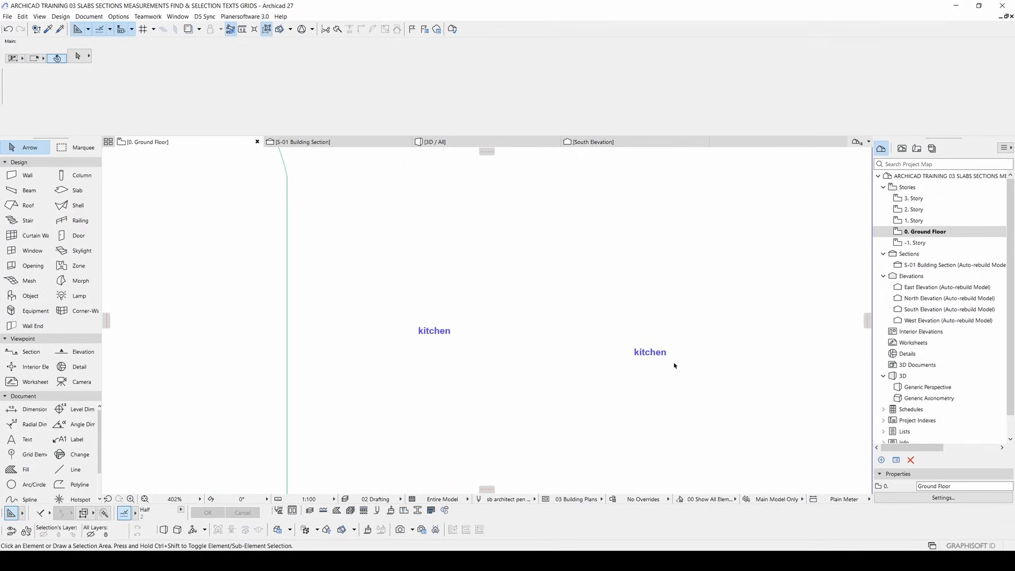
# - Select both copied "kitchen" texts together and set their font size to 6 mm
pyautogui.click(646, 354)
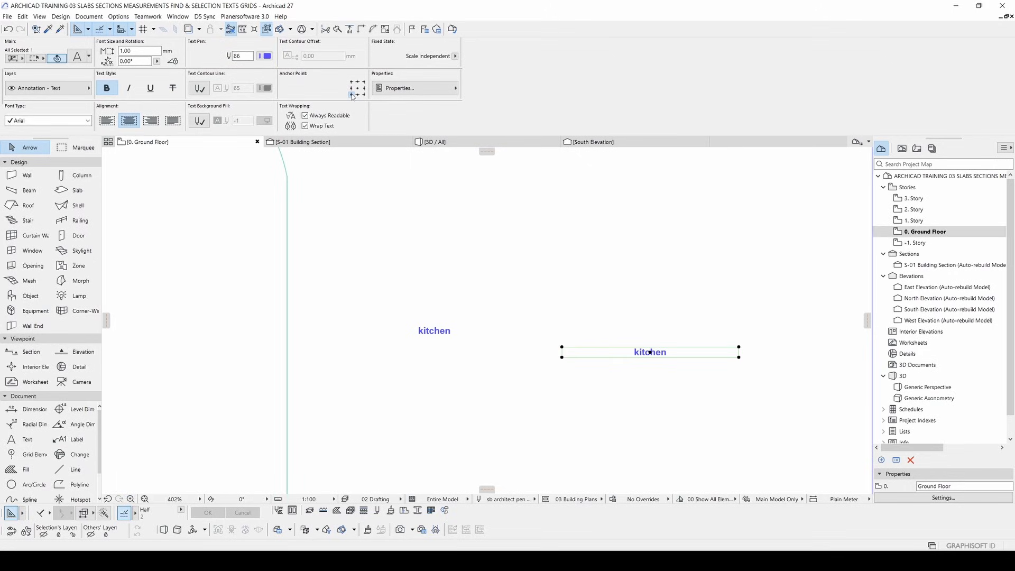
pyautogui.moveTo(721, 399); pyautogui.dragTo(407, 288)
pyautogui.click(134, 51)
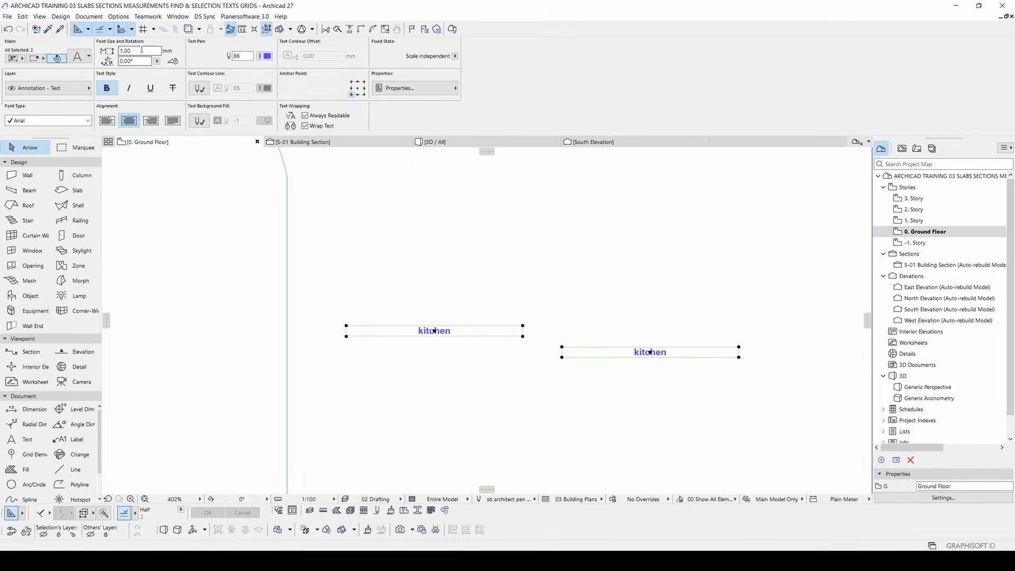
pyautogui.write('6')
pyautogui.press('Return')
pyautogui.scroll(-6, 584, 294)
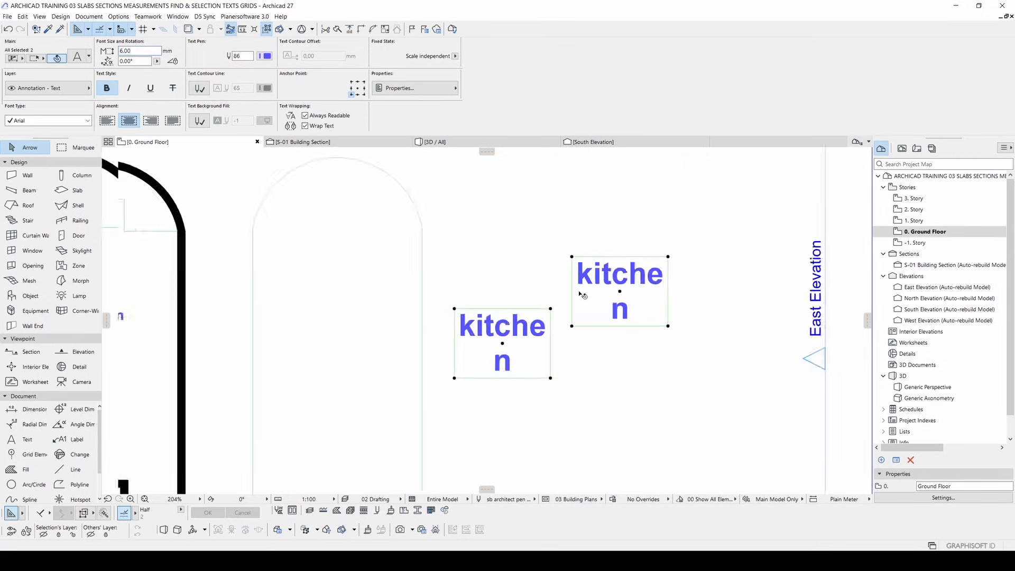
pyautogui.scroll(2, 403, 263)
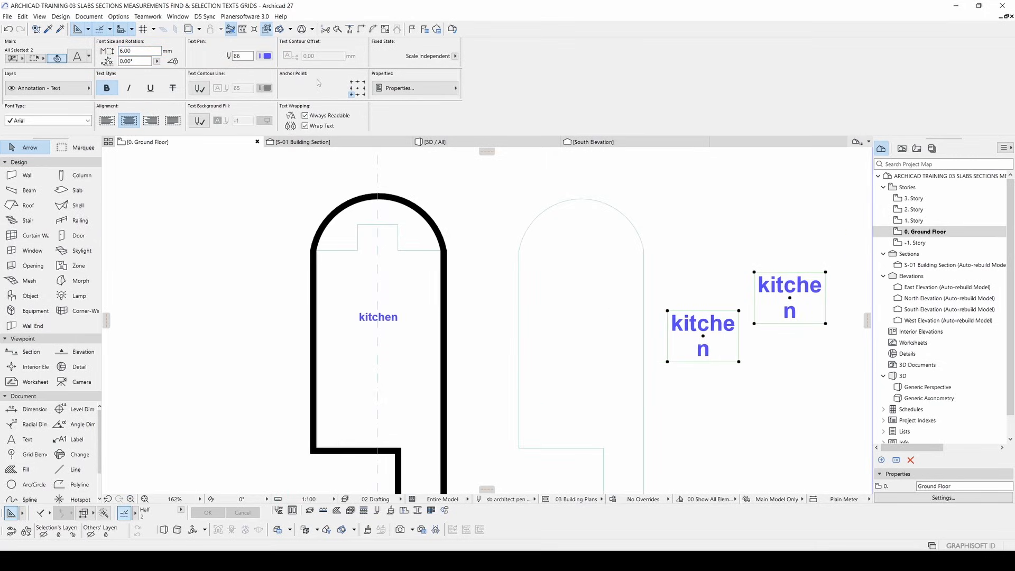
pyautogui.click(704, 265)
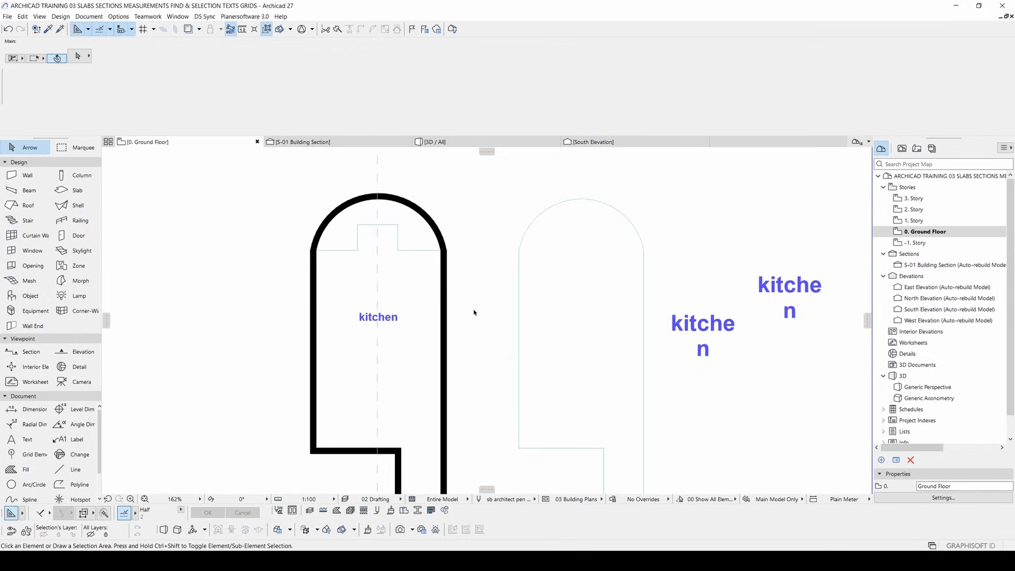
# - Set the anchor point of the "kitchen" text inside the walled building to its centre
pyautogui.click(395, 320)
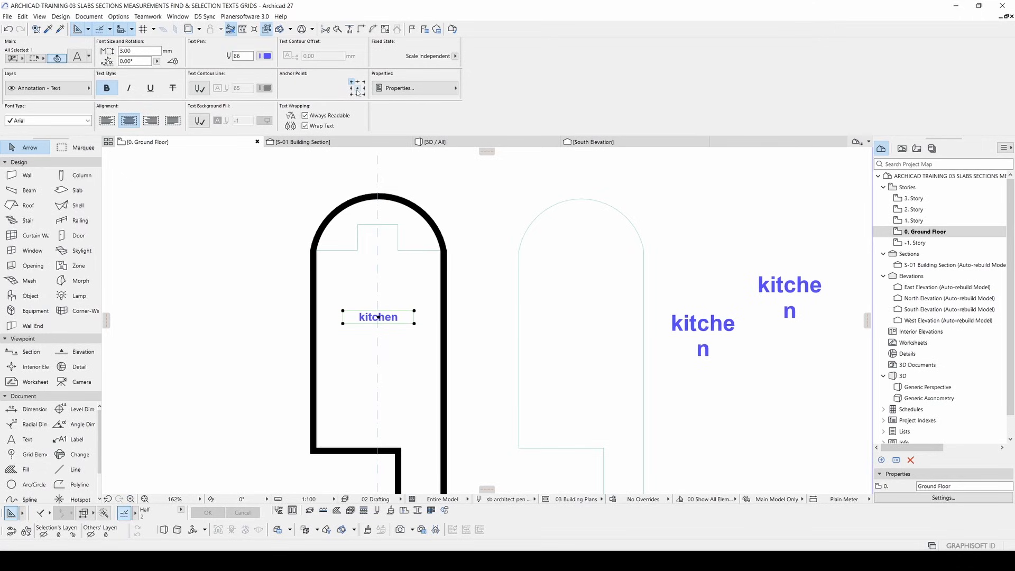
pyautogui.click(357, 88)
pyautogui.scroll(3, 374, 335)
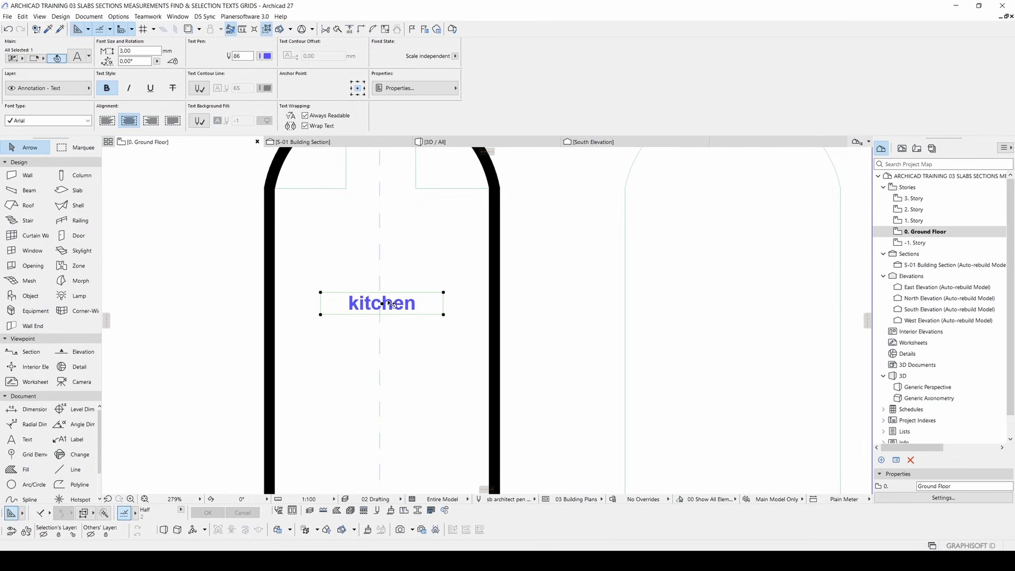
pyautogui.scroll(-3, 351, 396)
# - Change the floor plan scale to 1:200 and check how the "kitchen" text fits between the walls
pyautogui.click(314, 500)
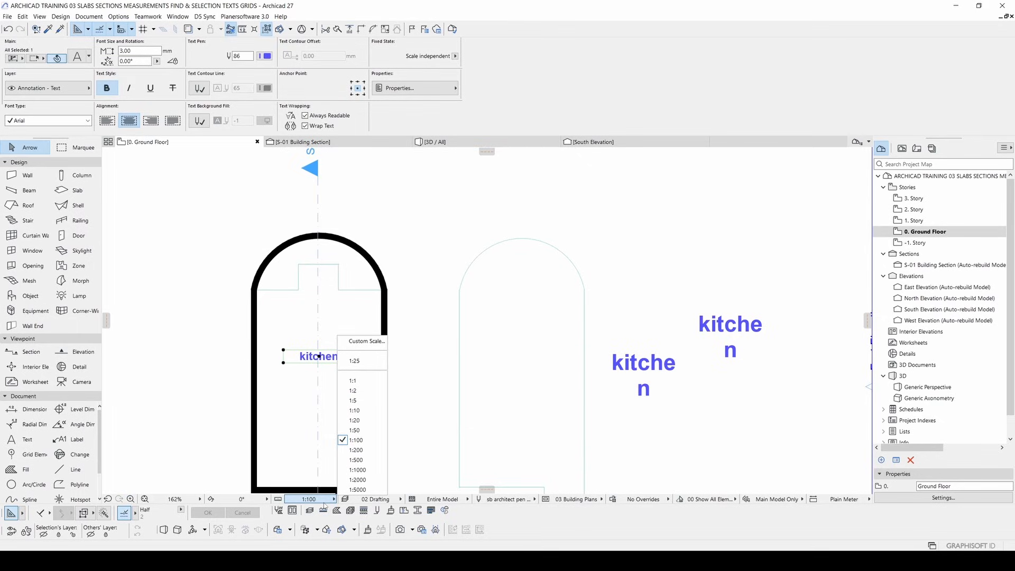
pyautogui.click(360, 454)
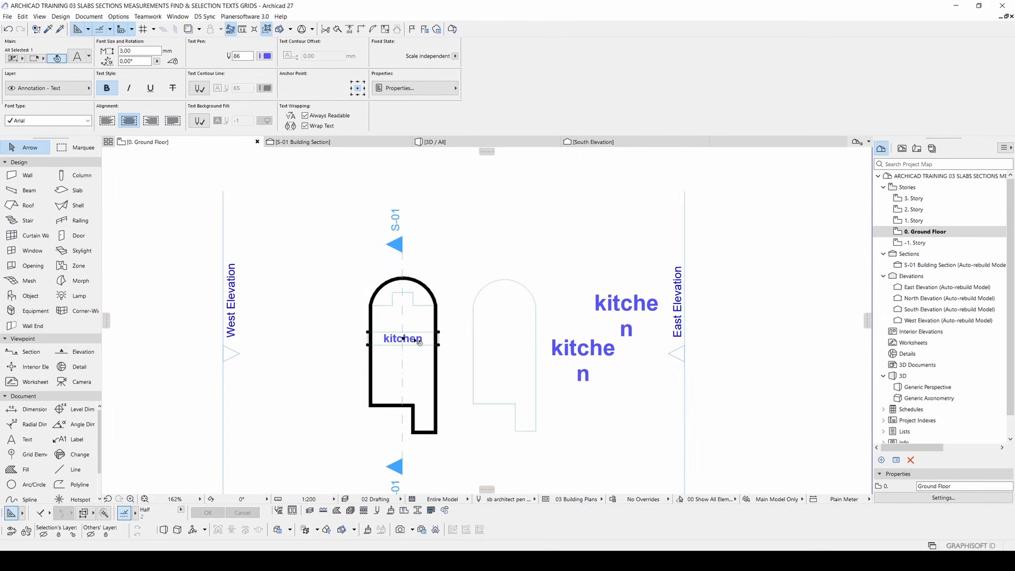
pyautogui.click(553, 272)
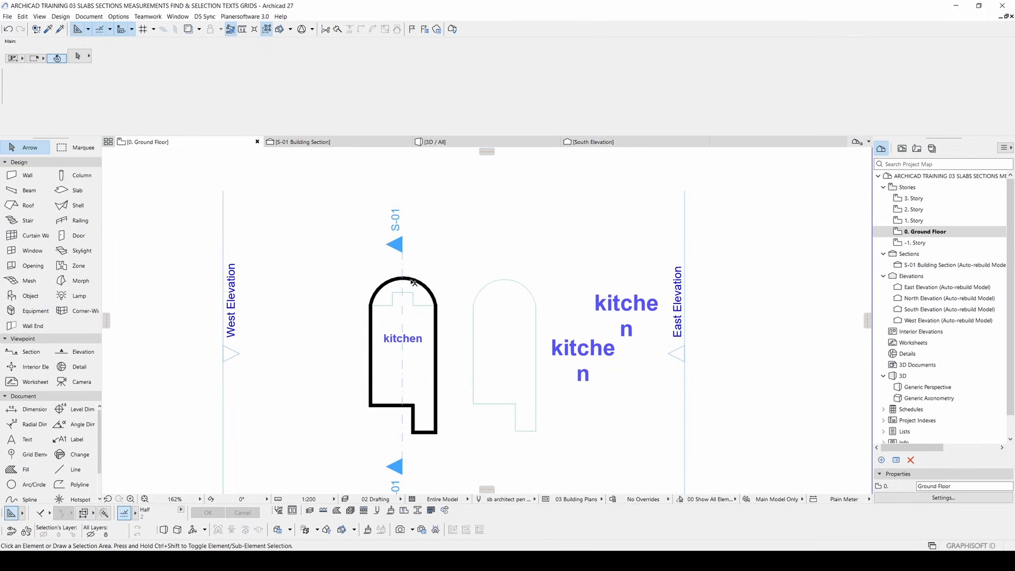
pyautogui.click(389, 345)
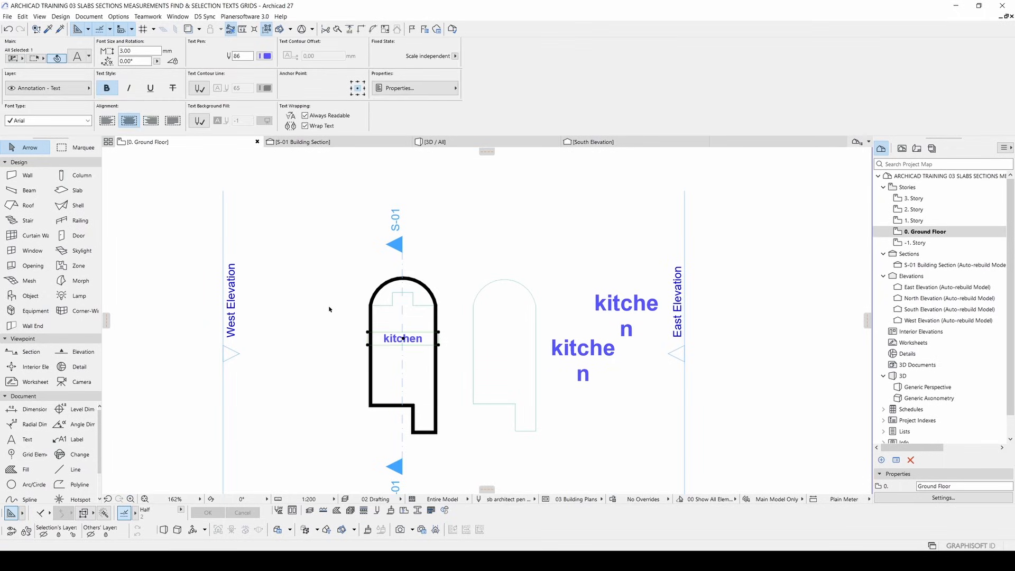
pyautogui.click(333, 308)
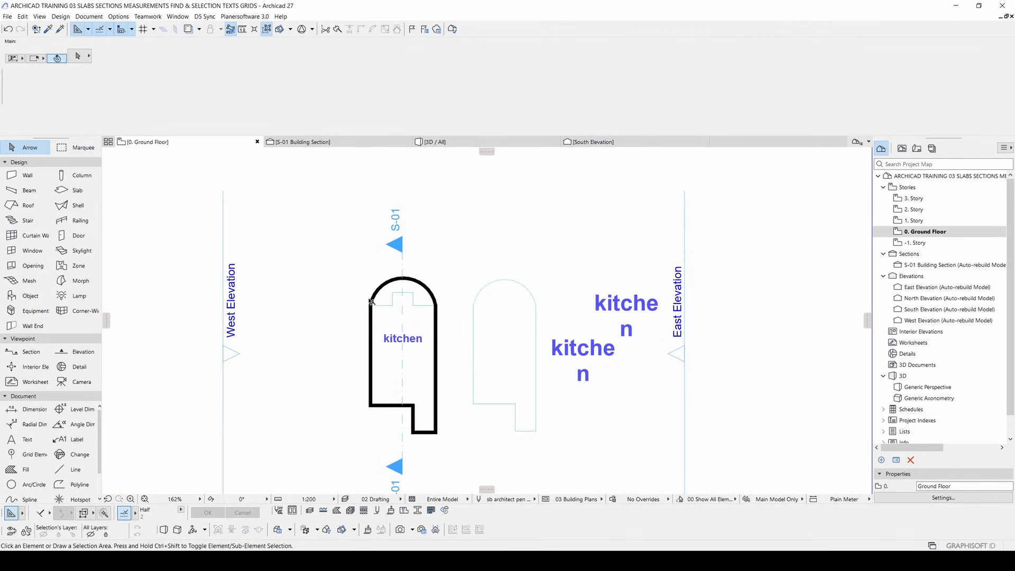
# - Set the anchor point of the text inside the walled building to bottom centre and return the plan scale to 1:100
pyautogui.click(419, 343)
pyautogui.click(358, 87)
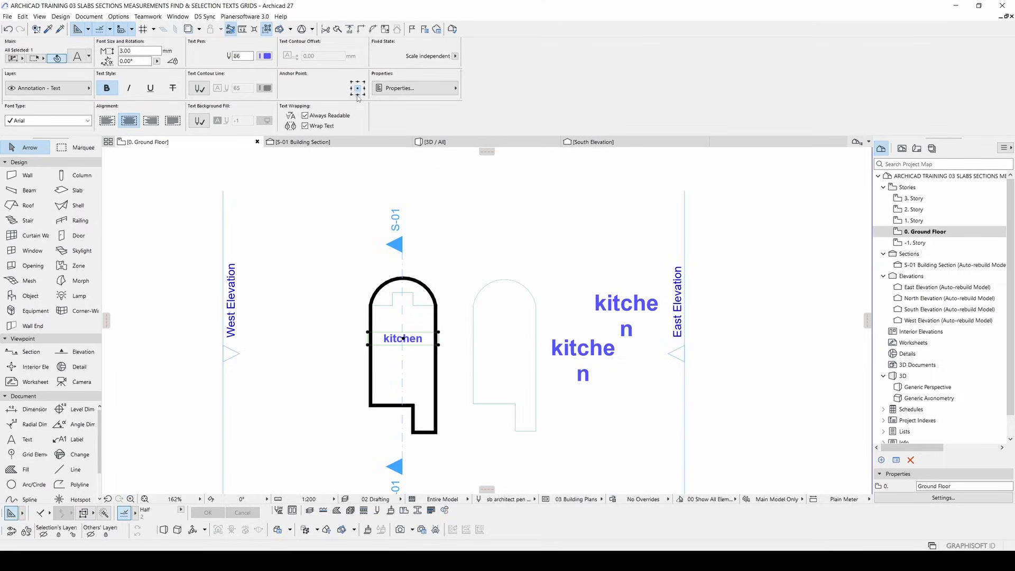
pyautogui.click(334, 498)
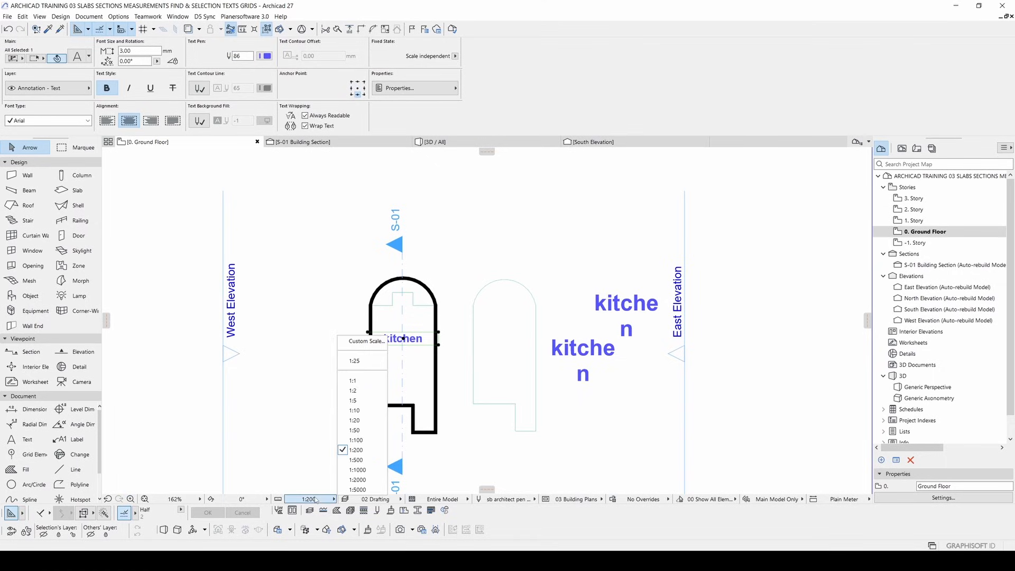
pyautogui.click(360, 442)
# - Change the floor plan scale to 1:50 and clear the text selection
pyautogui.click(333, 498)
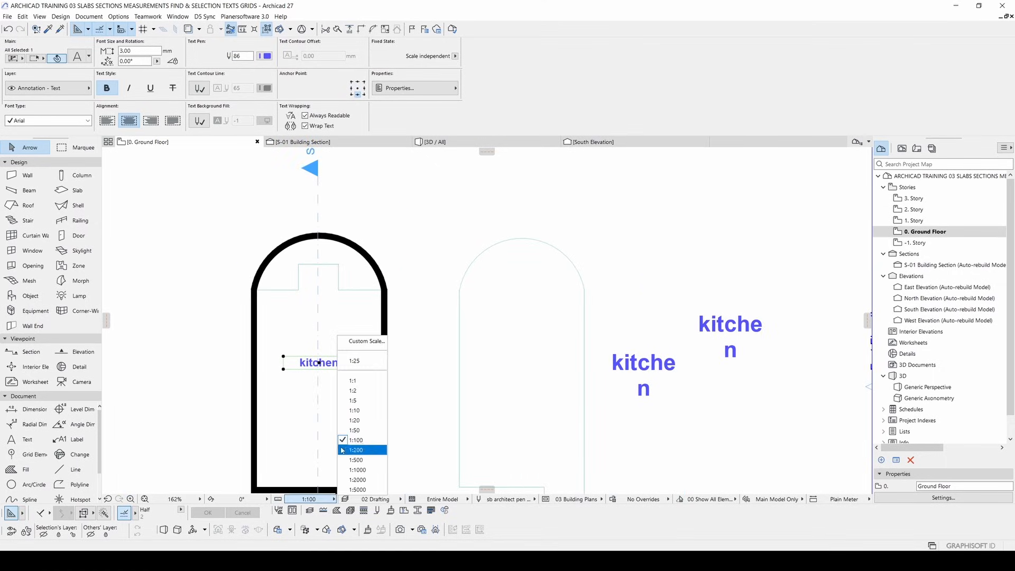
pyautogui.click(352, 435)
pyautogui.scroll(-5, 352, 433)
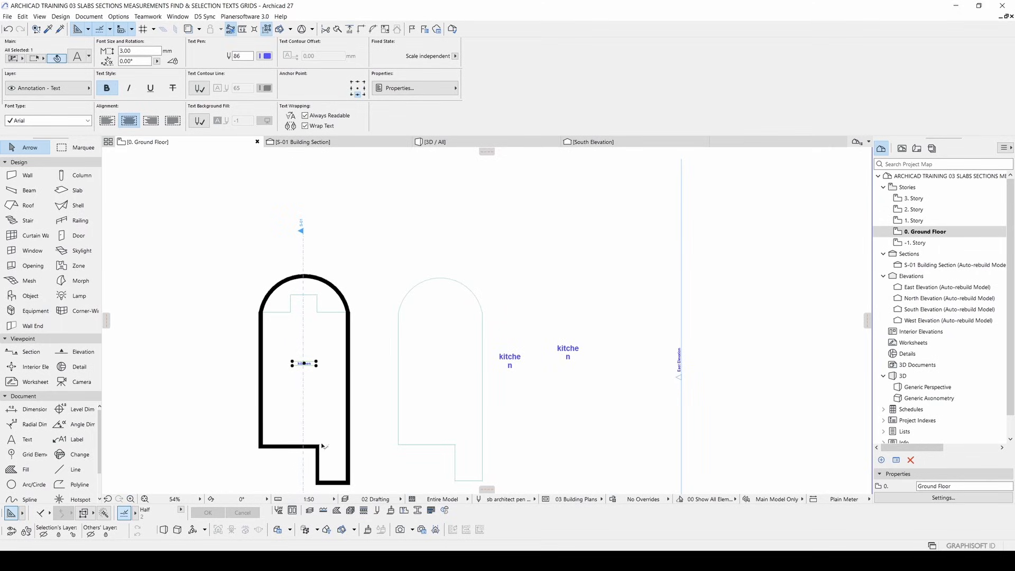
pyautogui.moveTo(321, 448); pyautogui.dragTo(327, 411, button='middle')
pyautogui.click(398, 237)
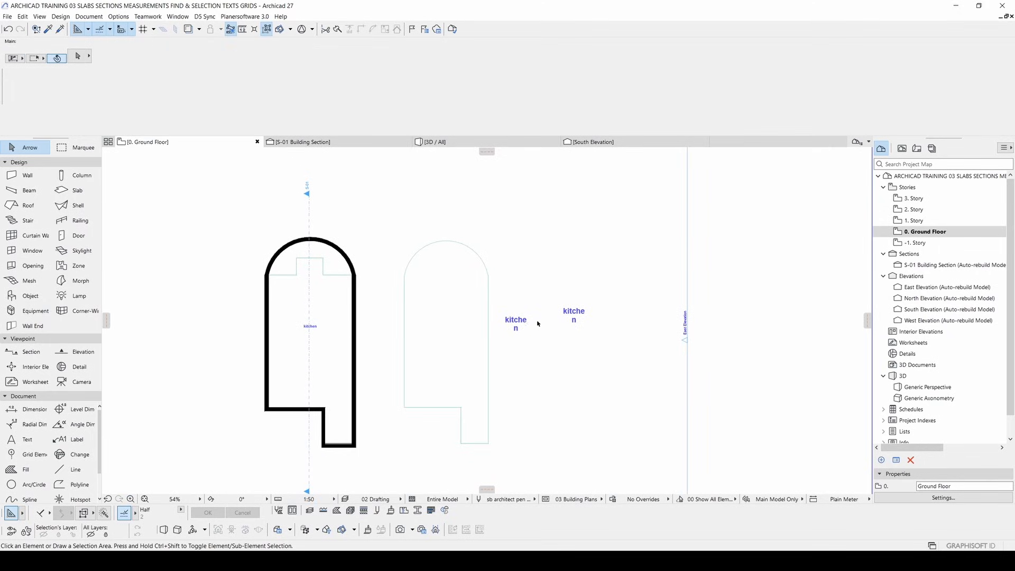
# - Turn off text wrapping for each of the two copied "kitchen" texts outside the building
pyautogui.scroll(3, 520, 328)
pyautogui.click(509, 315)
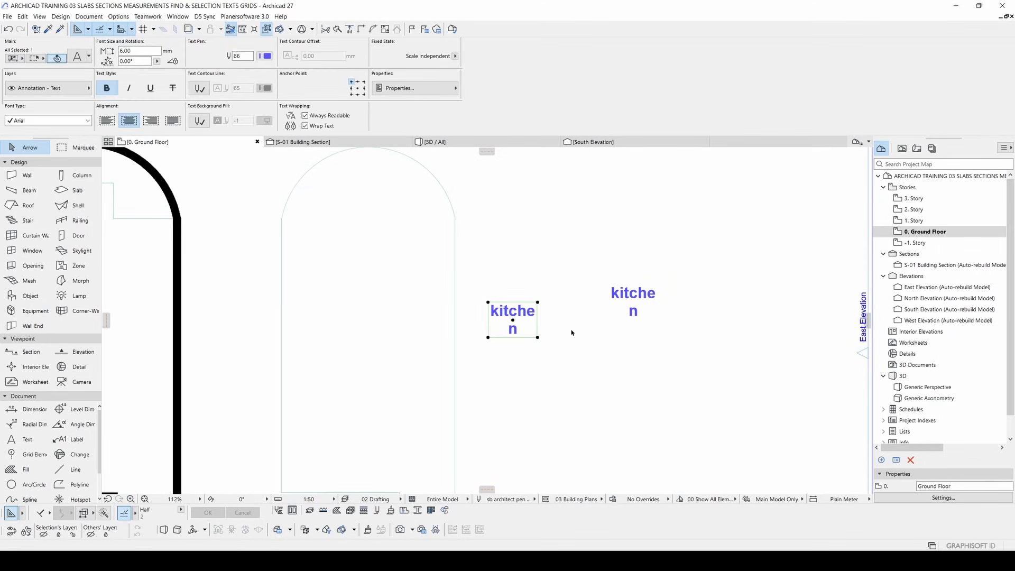
pyautogui.click(316, 126)
pyautogui.click(633, 296)
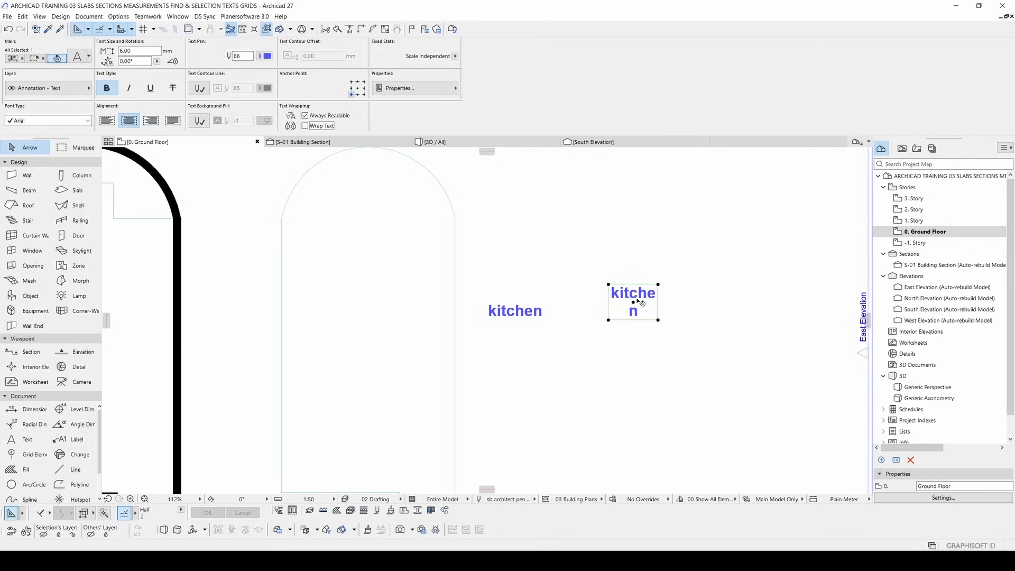
pyautogui.click(305, 126)
pyautogui.press('Escape')
# - Delete the outer copy of the "kitchen" text and undo the deletion
pyautogui.scroll(-3, 587, 269)
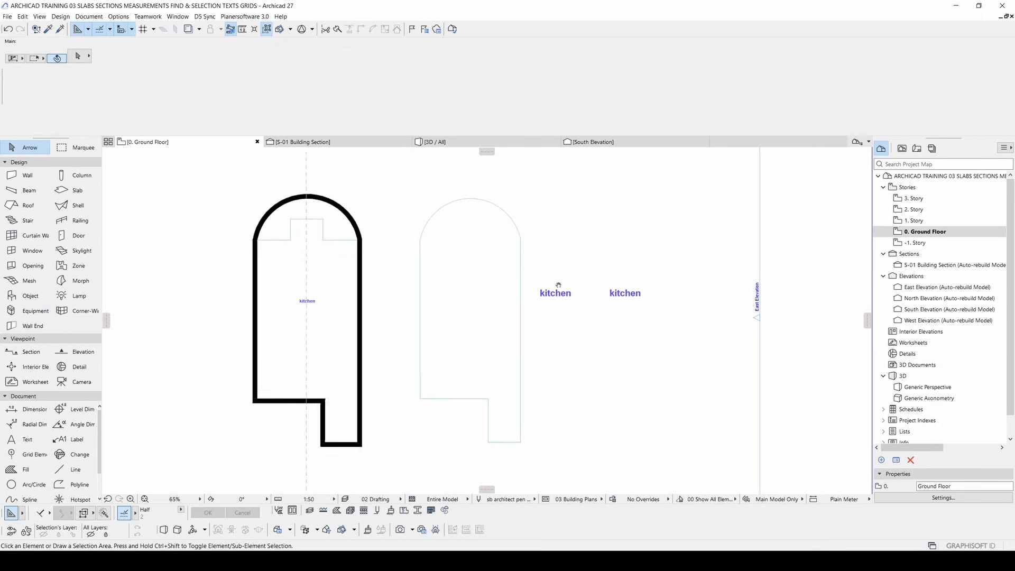
pyautogui.moveTo(555, 283); pyautogui.dragTo(579, 298, button='middle')
pyautogui.moveTo(691, 353); pyautogui.dragTo(618, 294)
pyautogui.press('Delete')
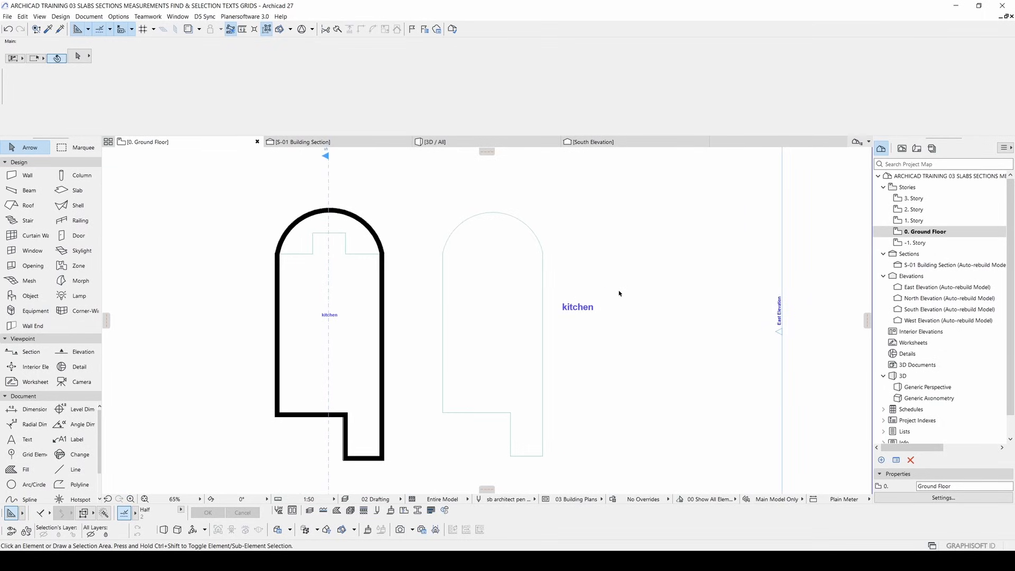
pyautogui.hotkey('ctrl', 'z')
pyautogui.press('Escape')
# - Practise selecting the two copied texts with a selection rectangle started above the thin outline, clearing the selection each time
pyautogui.click(479, 190)
pyautogui.click(659, 353)
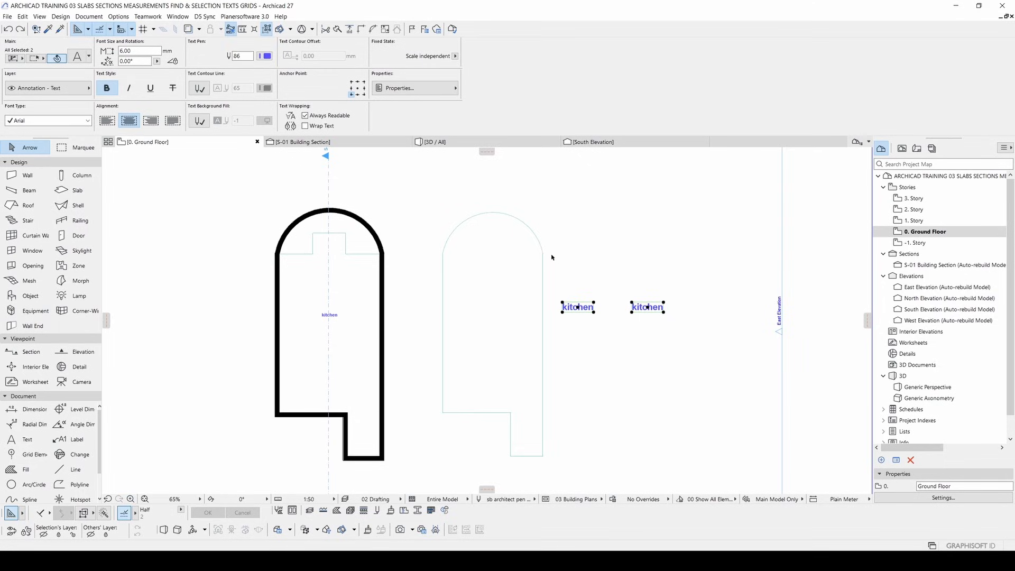
pyautogui.click(518, 282)
pyautogui.click(495, 203)
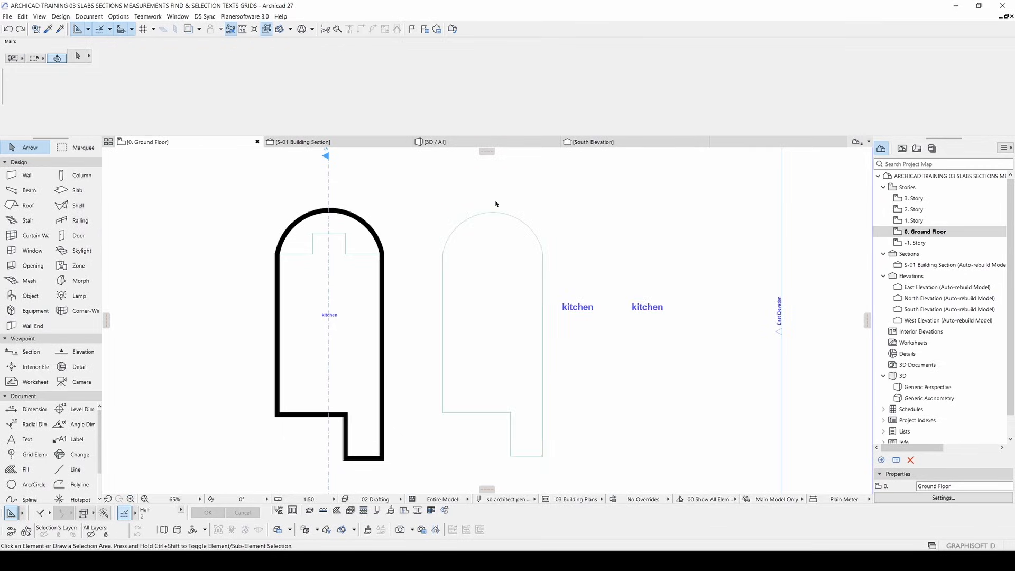
pyautogui.moveTo(487, 195); pyautogui.dragTo(720, 368)
pyautogui.click(415, 178)
pyautogui.moveTo(477, 196); pyautogui.dragTo(709, 352)
pyautogui.click(599, 246)
pyautogui.moveTo(475, 195); pyautogui.dragTo(720, 364)
pyautogui.click(660, 300)
pyautogui.moveTo(476, 200); pyautogui.dragTo(689, 336)
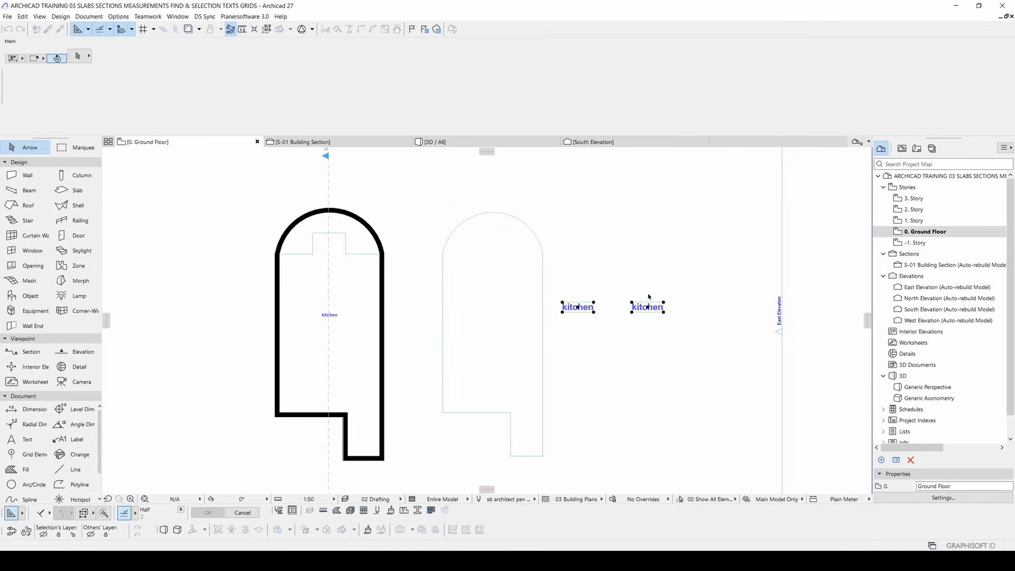
pyautogui.click(832, 351)
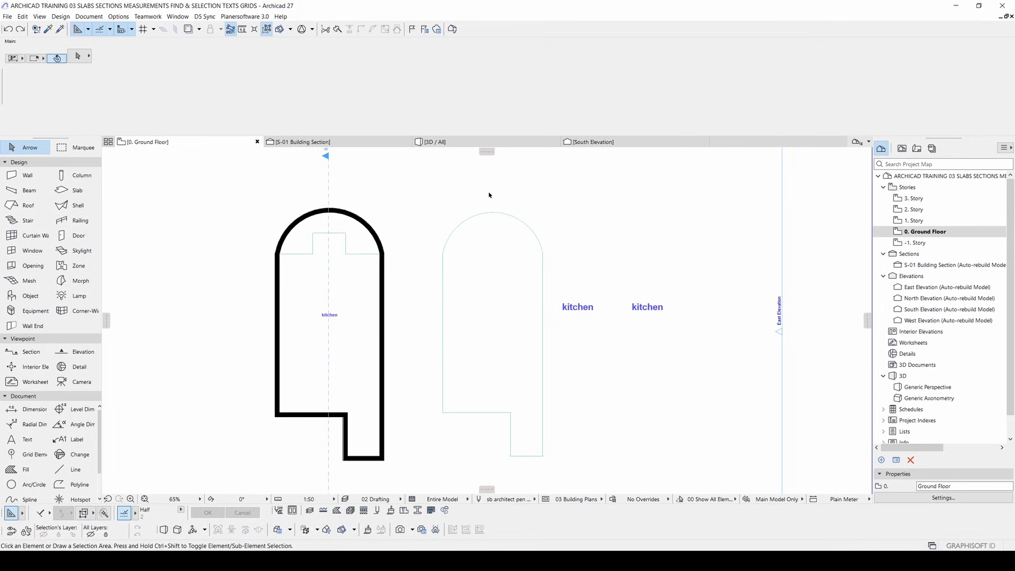
# - Compare the Arrow tool's selection methods and choose the one that picks elements only partly inside the selection area
pyautogui.click(13, 58)
pyautogui.click(38, 56)
pyautogui.click(10, 56)
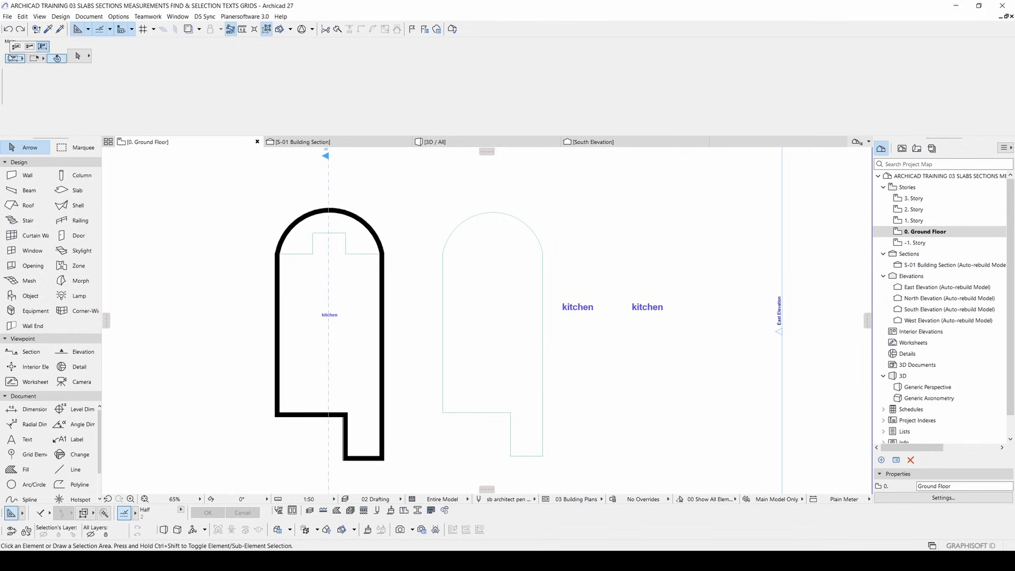
pyautogui.click(43, 49)
pyautogui.click(14, 59)
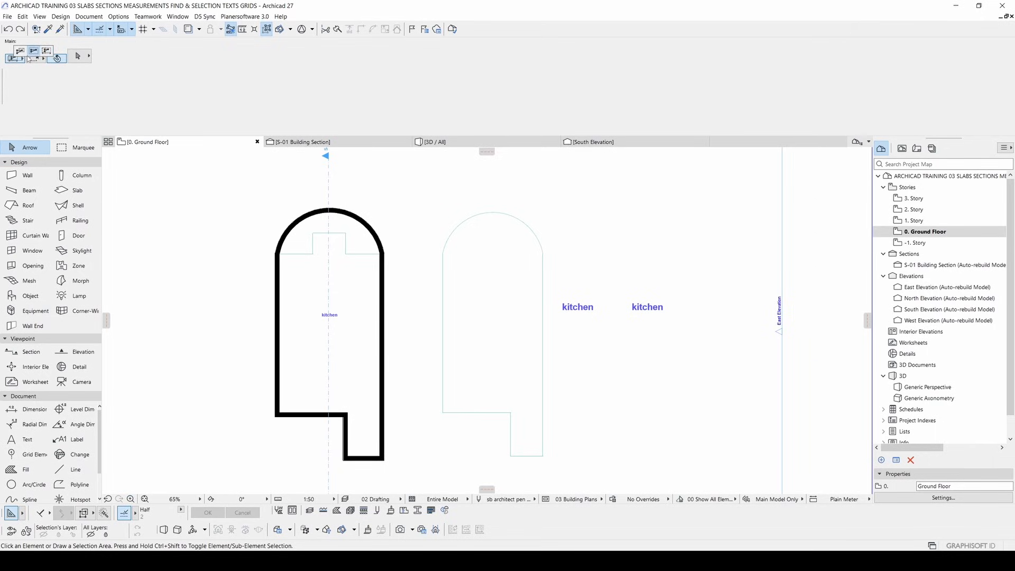
pyautogui.click(38, 60)
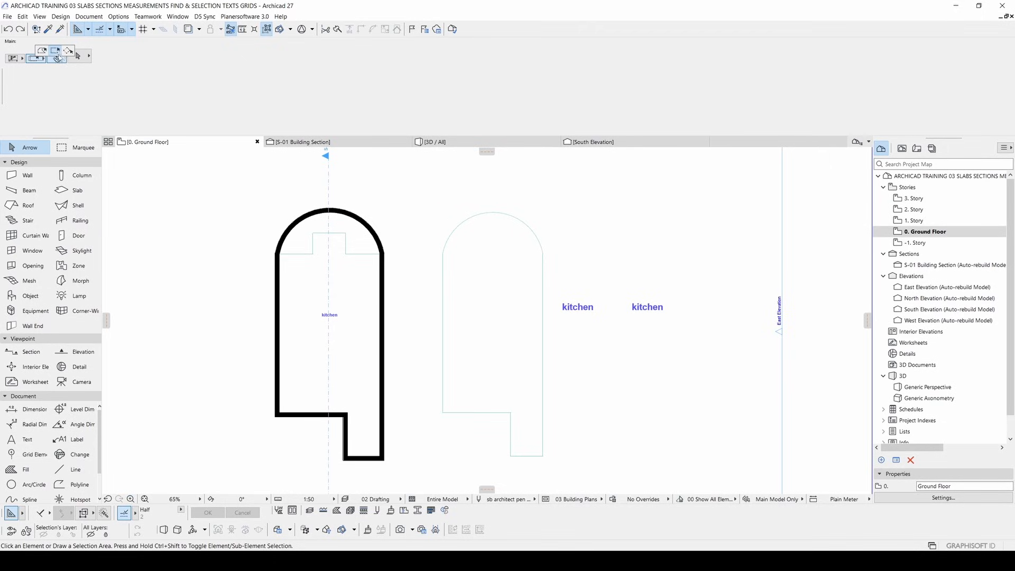
pyautogui.click(17, 60)
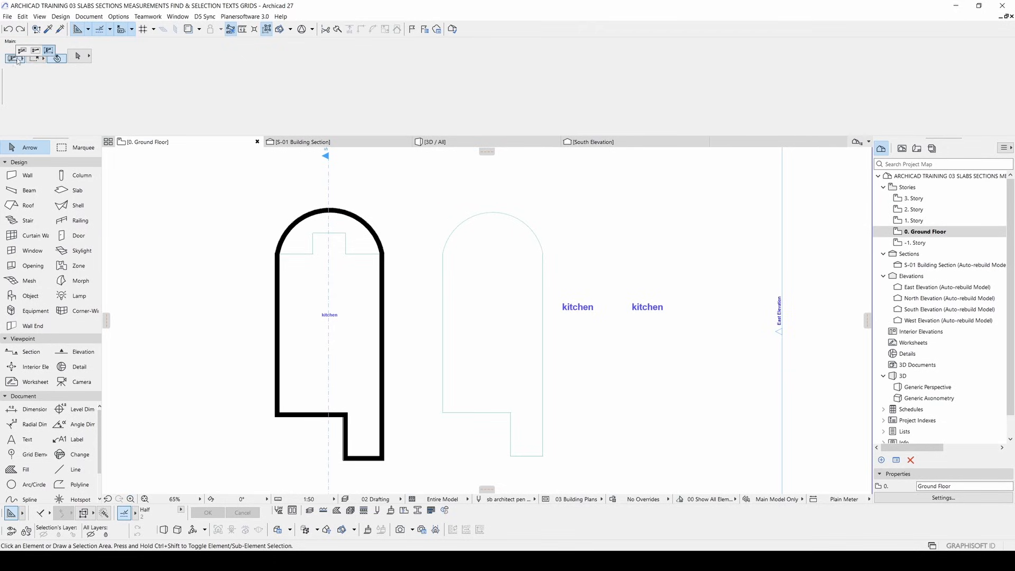
pyautogui.click(22, 57)
pyautogui.click(23, 56)
# - Practise selecting with rectangles around the thin outline and the two outer "kitchen" texts, clearing the selection each time
pyautogui.click(478, 195)
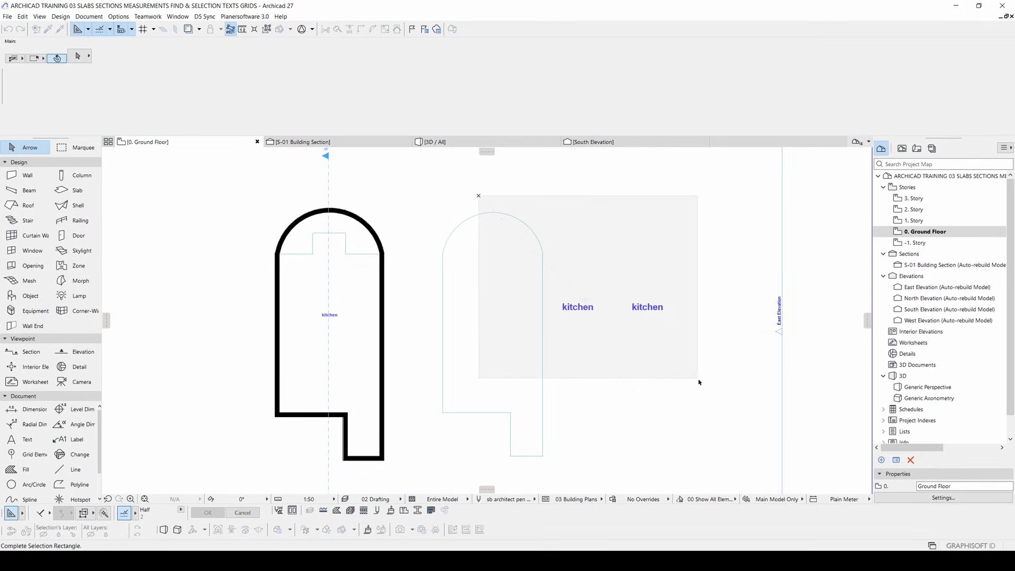
pyautogui.click(691, 375)
pyautogui.click(485, 197)
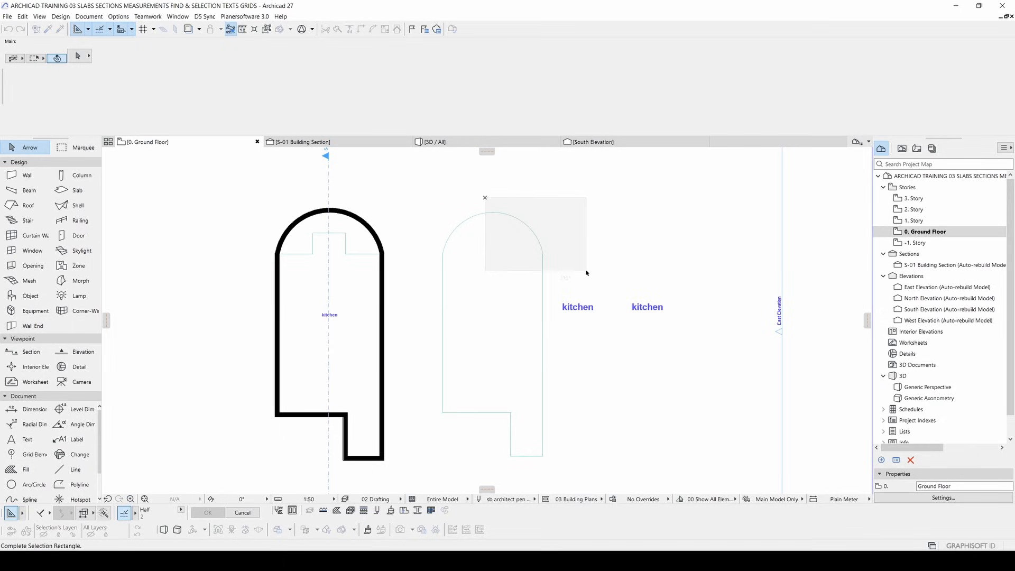
pyautogui.click(692, 348)
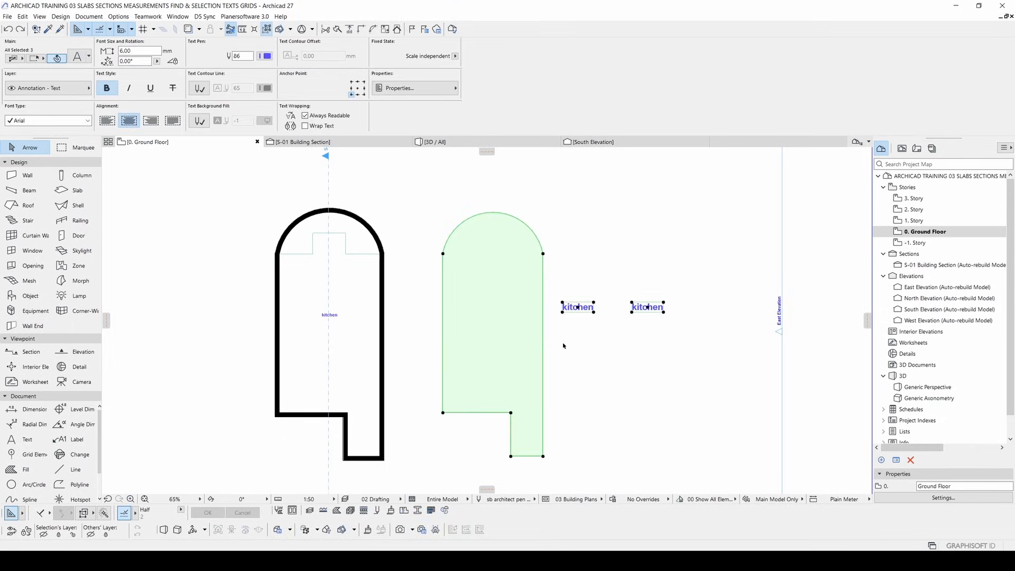
pyautogui.press('Escape')
pyautogui.click(503, 188)
pyautogui.click(276, 308)
pyautogui.press('Escape')
pyautogui.click(411, 188)
pyautogui.click(582, 354)
pyautogui.press('Escape')
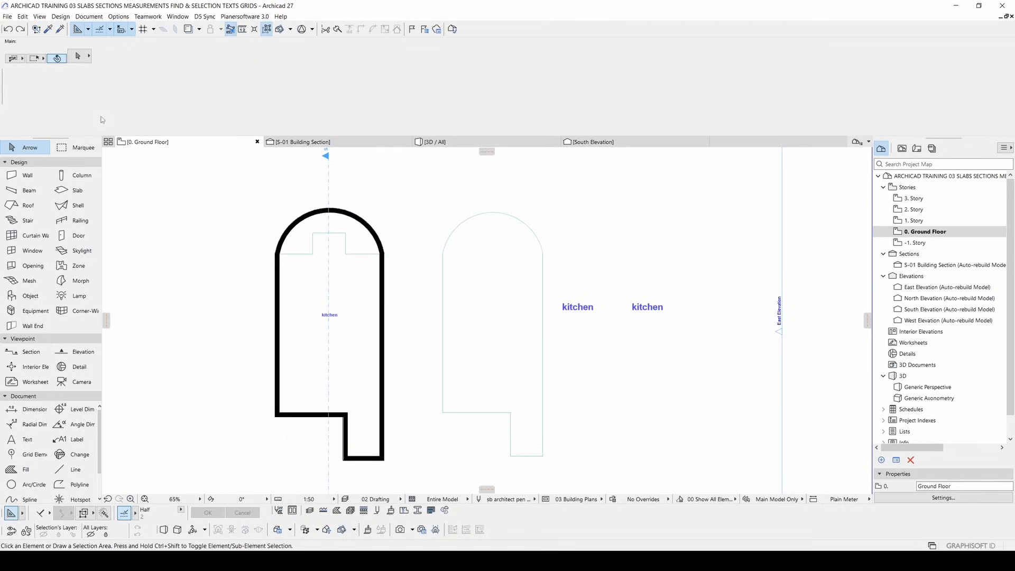
# - Switch to direction-dependent selection and try rectangles in both directions over the thin outline and outer texts, clearing the selection
pyautogui.click(15, 59)
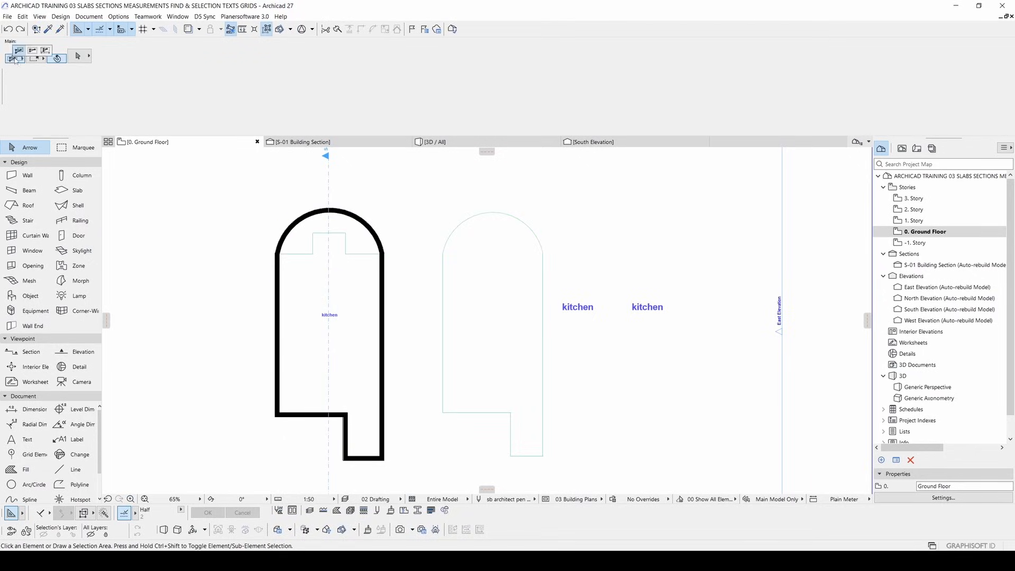
pyautogui.click(45, 50)
pyautogui.click(477, 189)
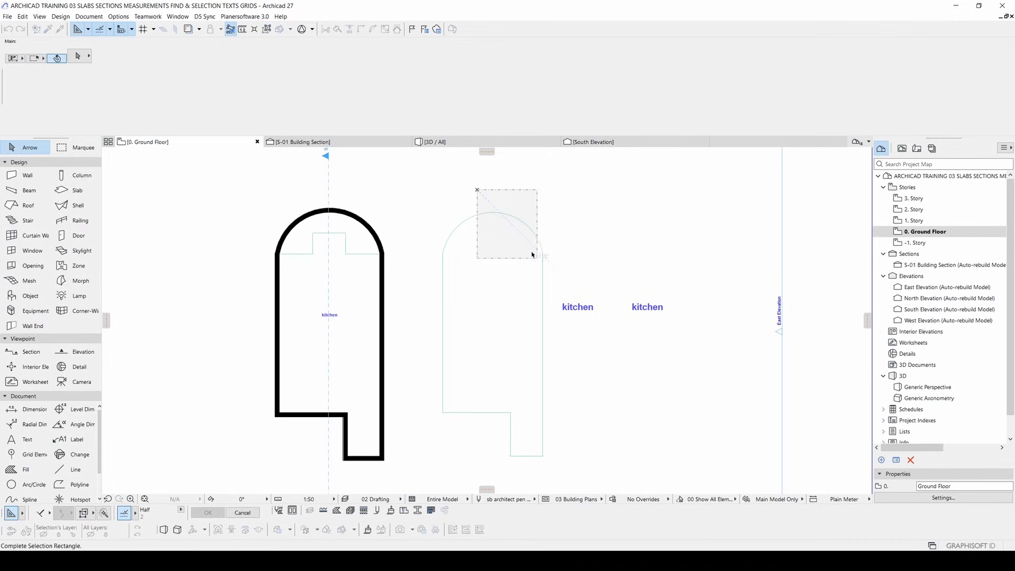
pyautogui.click(679, 328)
pyautogui.click(680, 195)
pyautogui.click(502, 359)
pyautogui.click(472, 212)
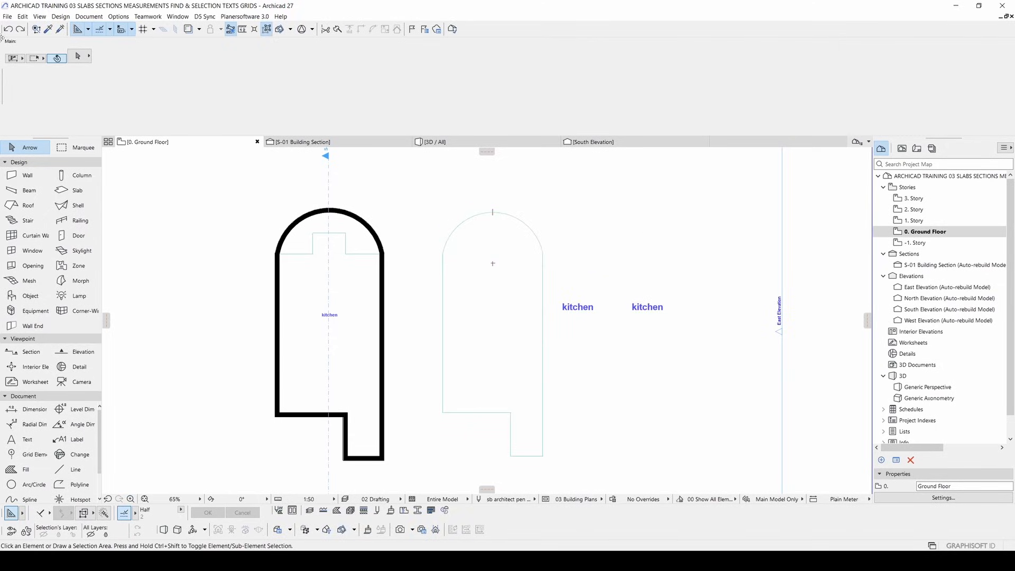
# - Try another selection method with rectangles drawn in both directions over the thin outline and the outer texts, clearing each selection
pyautogui.click(26, 54)
pyautogui.click(486, 189)
pyautogui.click(597, 333)
pyautogui.click(652, 213)
pyautogui.click(695, 195)
pyautogui.click(500, 370)
pyautogui.click(471, 204)
pyautogui.moveTo(463, 197); pyautogui.dragTo(708, 366)
pyautogui.click(469, 193)
pyautogui.moveTo(486, 189); pyautogui.dragTo(701, 366)
pyautogui.click(478, 205)
# - Set the Arrow tool's selection method back to direction-dependent
pyautogui.click(22, 58)
pyautogui.click(49, 52)
pyautogui.click(14, 59)
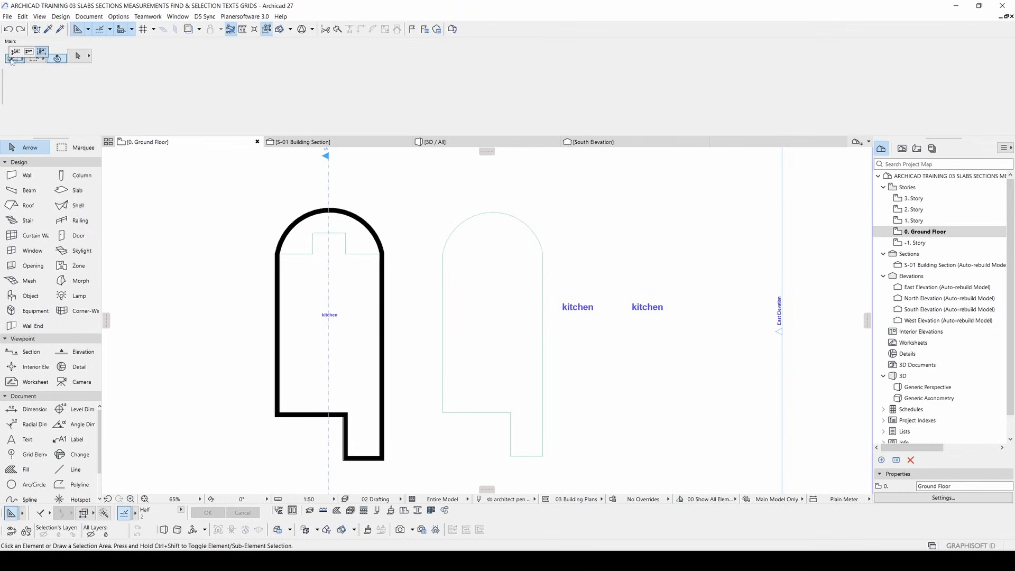
pyautogui.click(507, 212)
pyautogui.click(488, 195)
pyautogui.click(467, 195)
pyautogui.click(456, 190)
pyautogui.click(246, 149)
pyautogui.click(14, 59)
# - Repeat the direction-dependent rectangles forwards and backwards across the outline's edge and both outer texts, leaving nothing selected
pyautogui.click(486, 199)
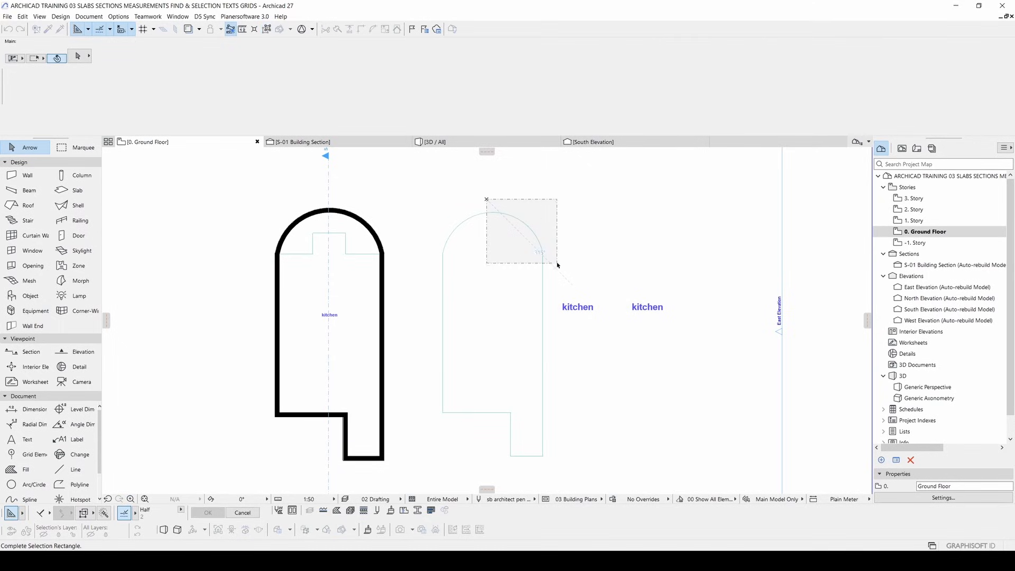
pyautogui.click(683, 355)
pyautogui.click(759, 188)
pyautogui.click(479, 332)
pyautogui.click(646, 372)
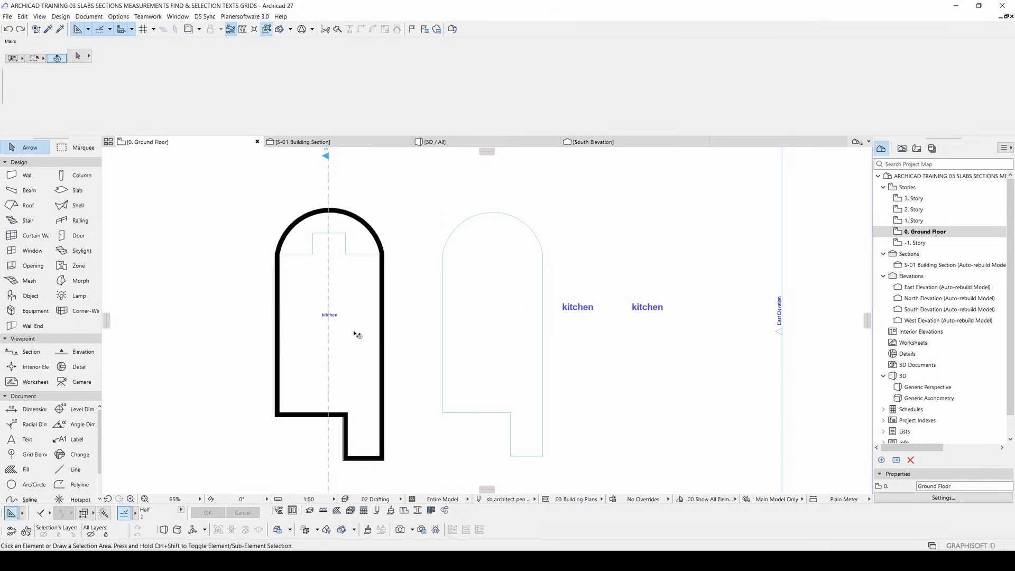
# - Draw a horizontal grid element across the walled building just below its arch, extending past both side walls
pyautogui.click(29, 457)
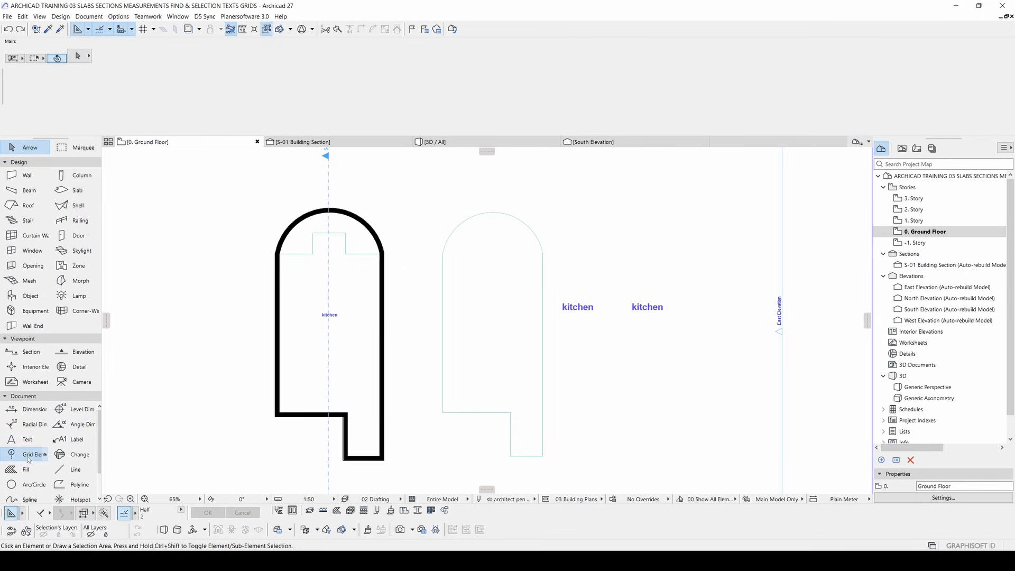
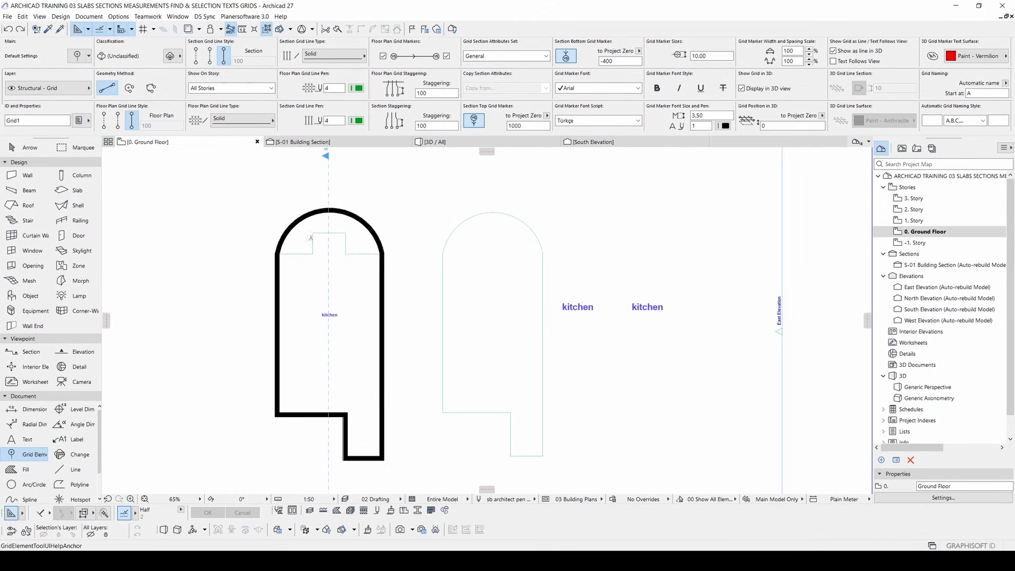
pyautogui.click(228, 267)
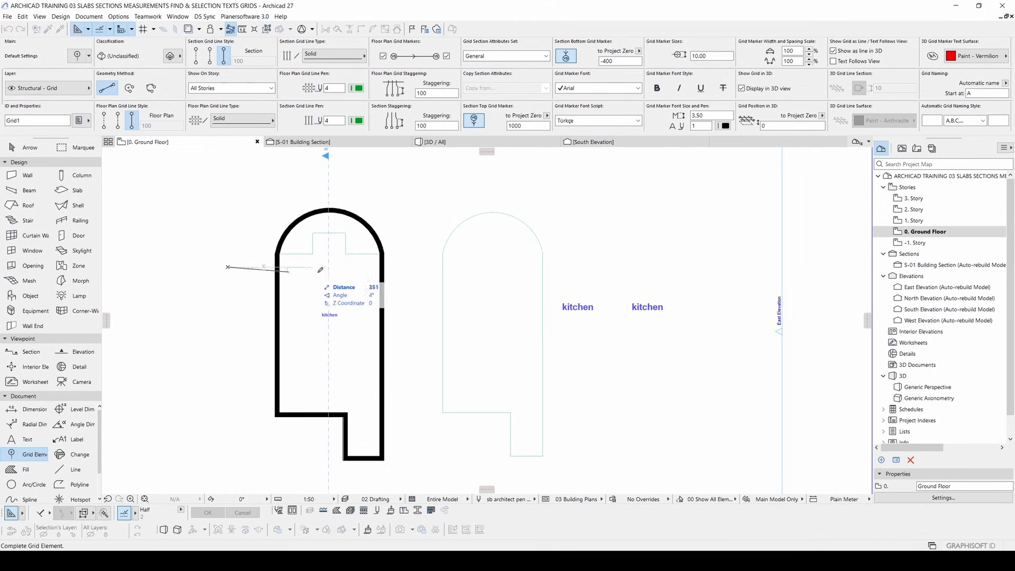
pyautogui.click(414, 266)
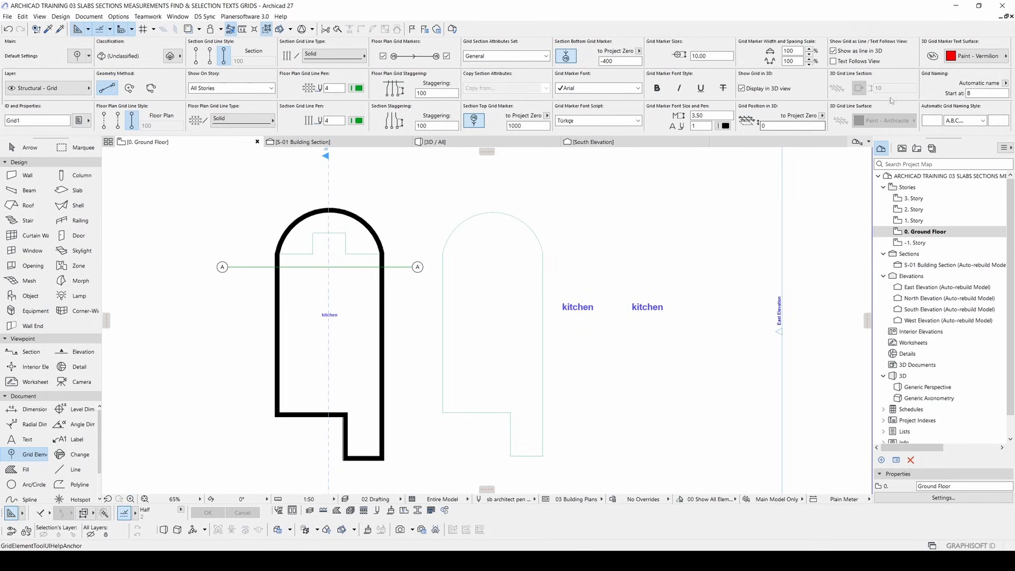
# - Set automatic grid naming to the 1,2,3... style and draw a second horizontal grid element just below the interior "kitchen" text
pyautogui.click(1005, 83)
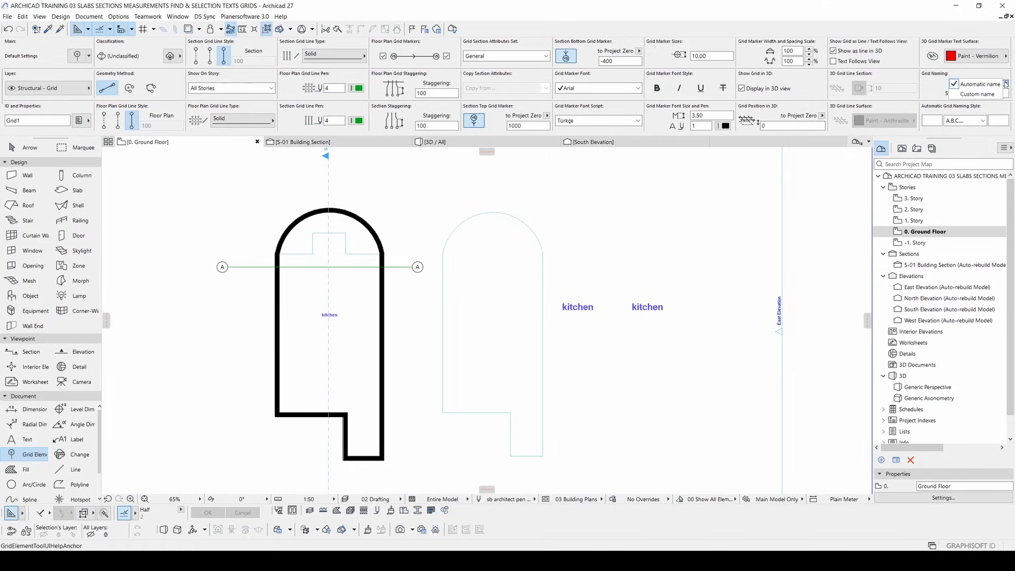
pyautogui.click(939, 83)
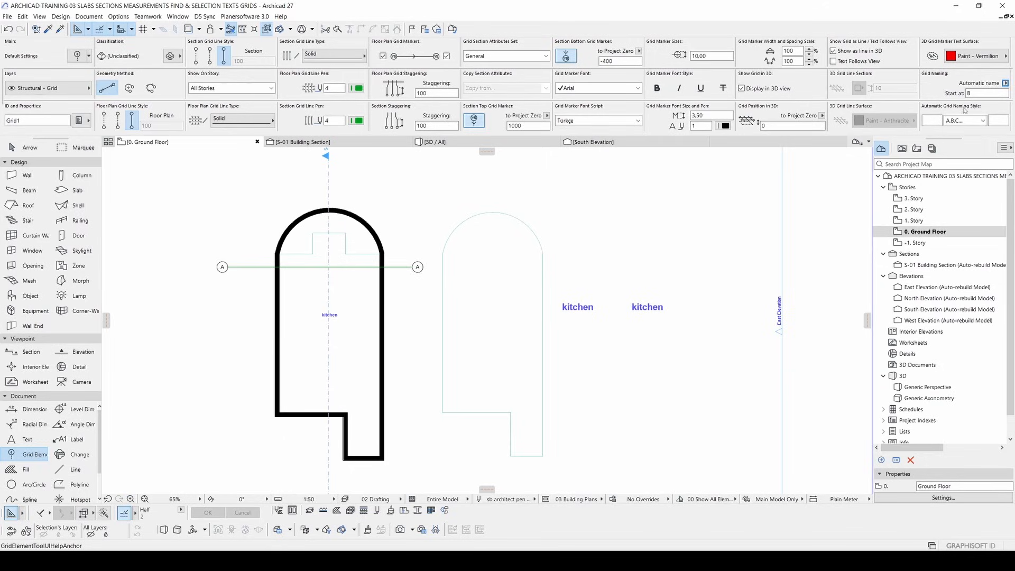
pyautogui.click(956, 121)
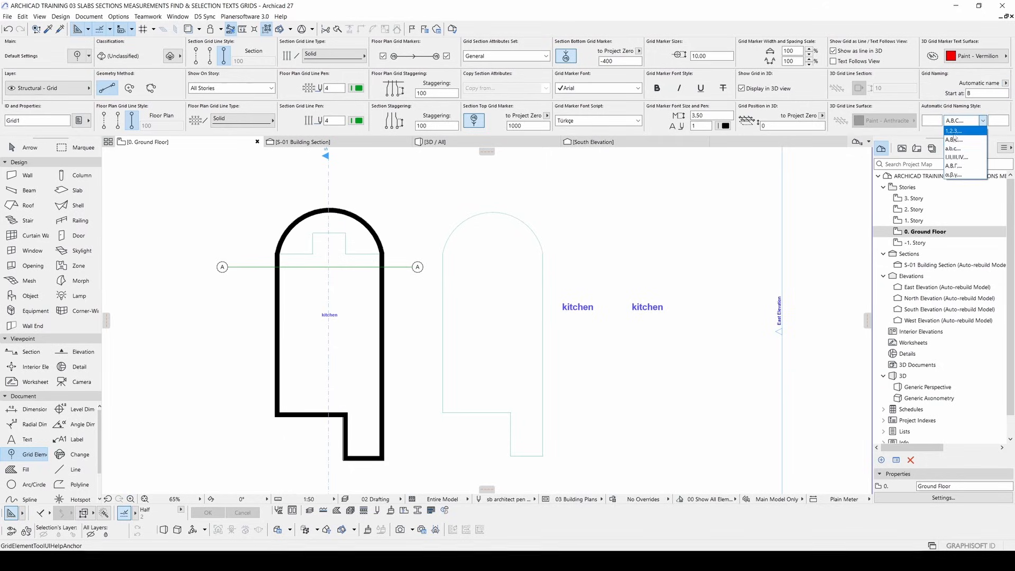
pyautogui.click(954, 131)
pyautogui.click(221, 320)
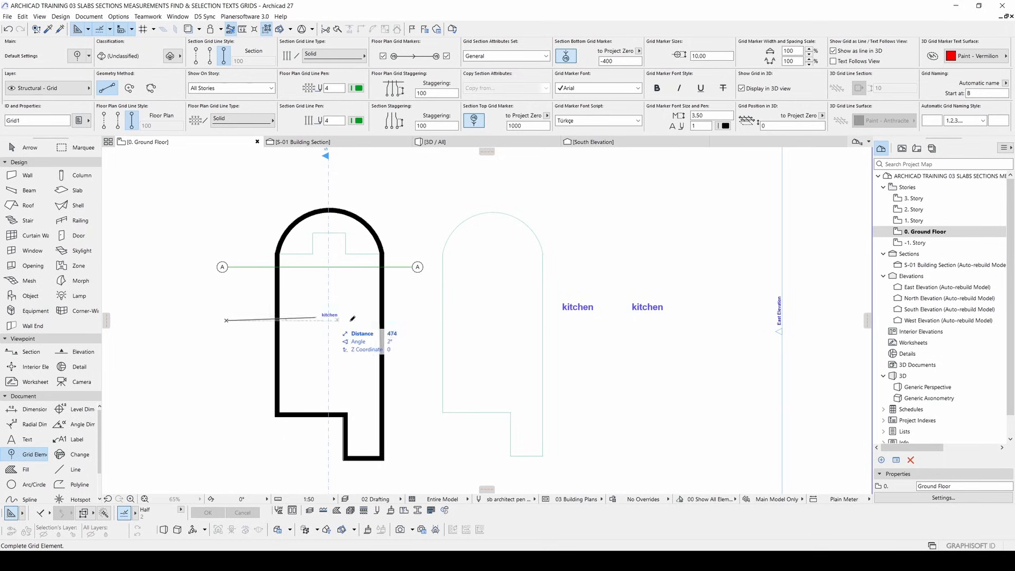
pyautogui.click(412, 320)
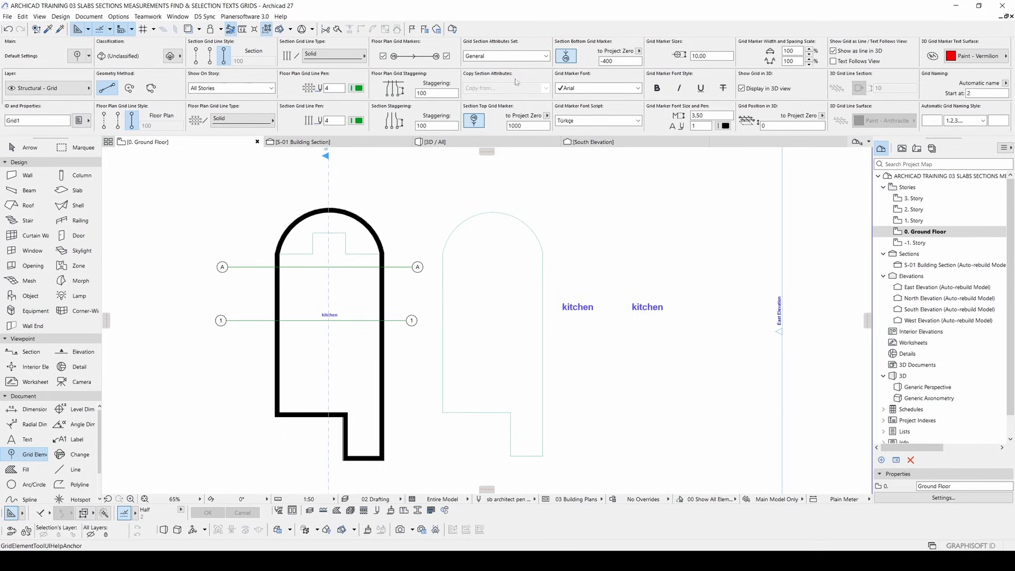
pyautogui.hotkey('ctrl', 't')
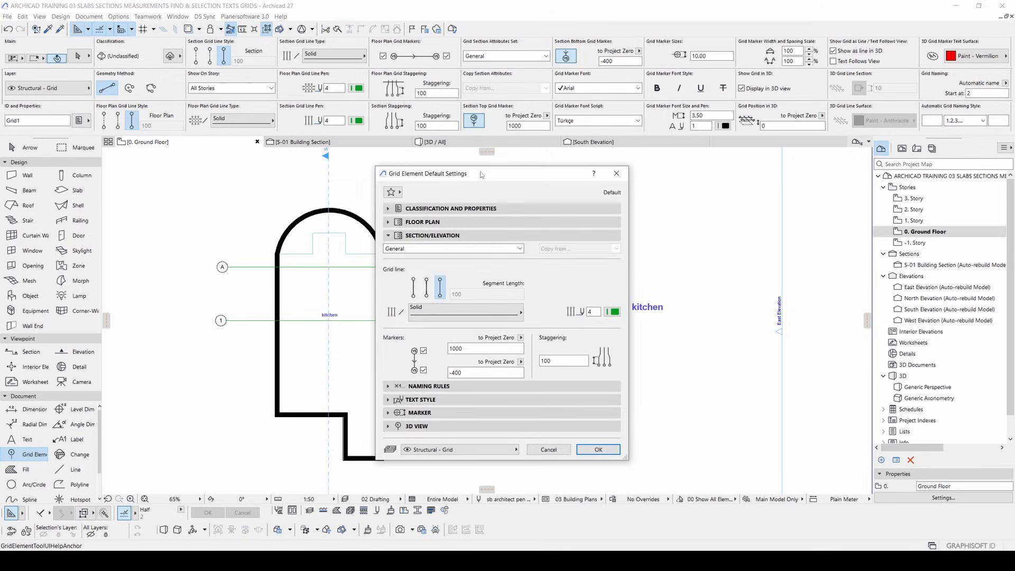
pyautogui.moveTo(481, 174); pyautogui.dragTo(576, 179)
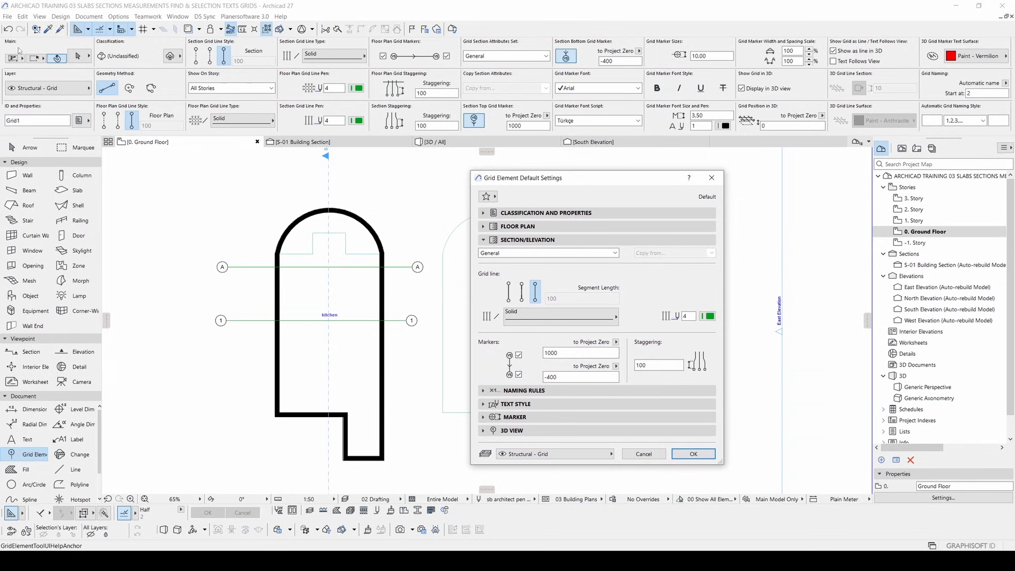
pyautogui.press('Escape')
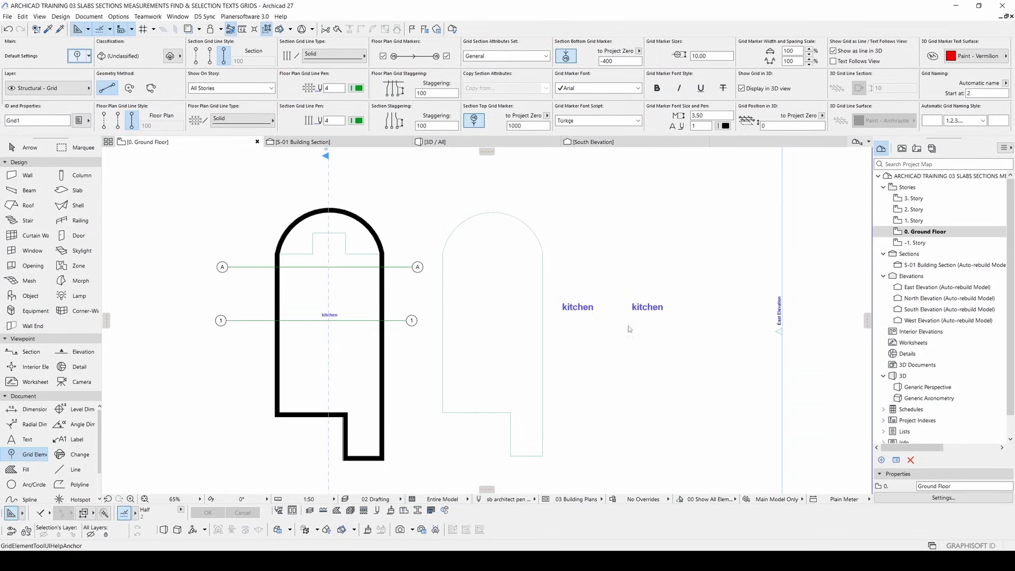
# - In the default grid element settings, make the floor plan grid line show only its end segments, with line type Dashed Double
pyautogui.hotkey('ctrl', 't')
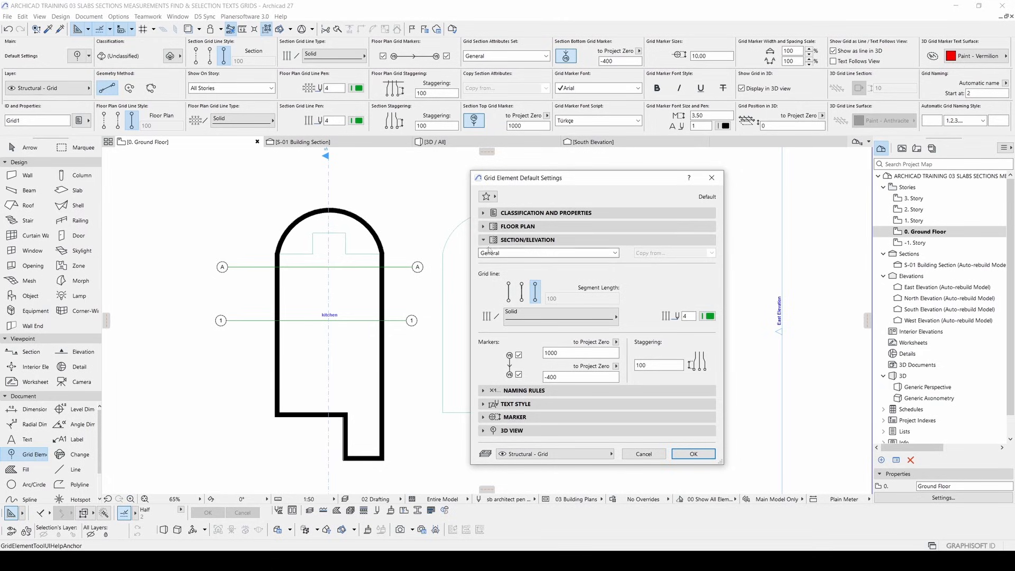
pyautogui.moveTo(522, 182); pyautogui.dragTo(469, 171)
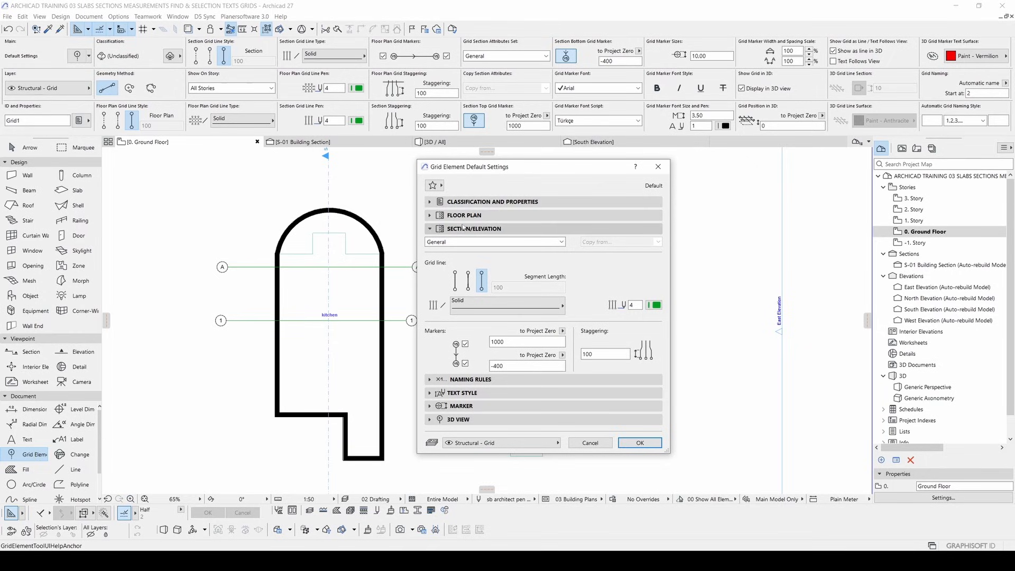
pyautogui.click(462, 229)
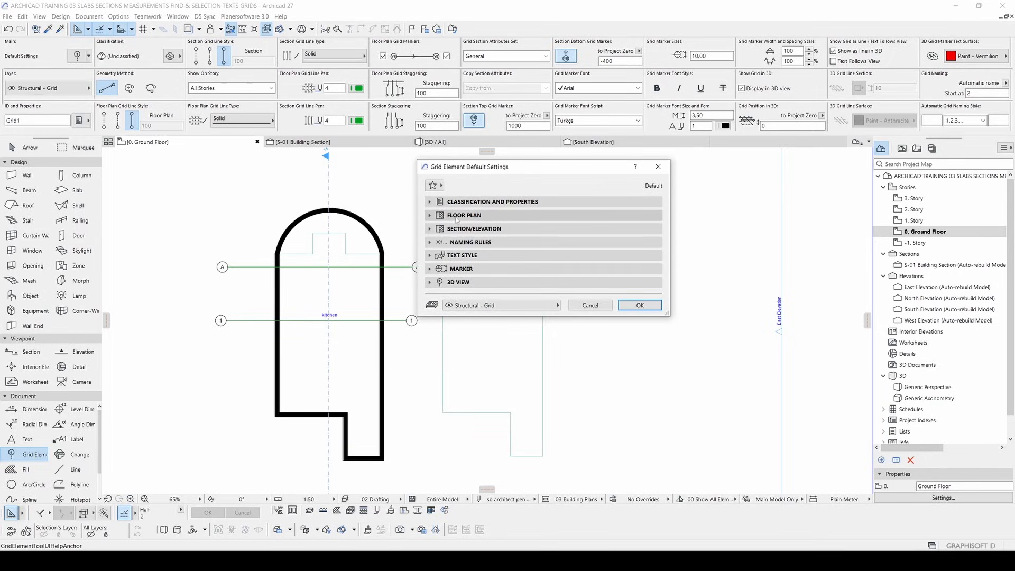
pyautogui.click(457, 217)
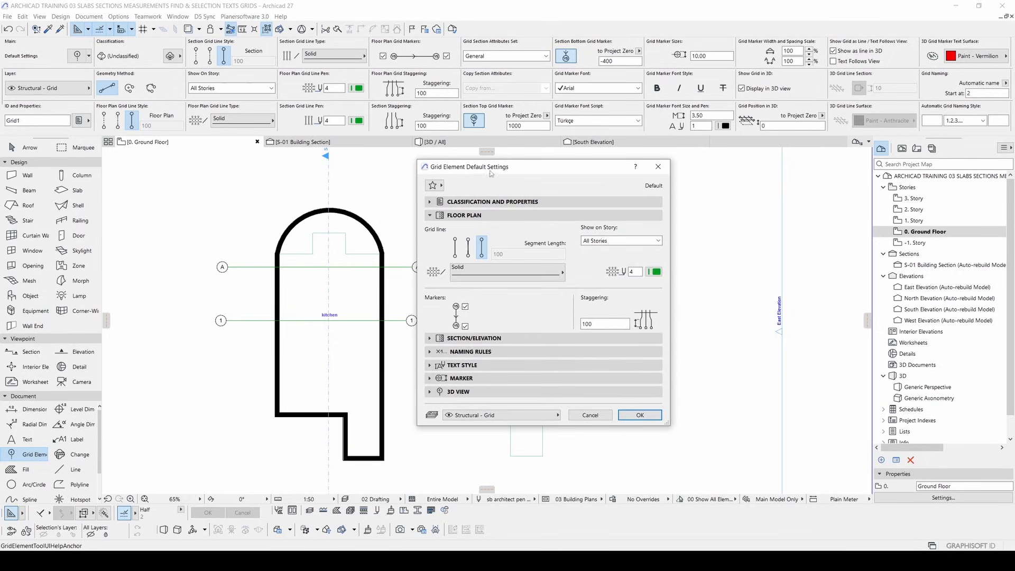
pyautogui.moveTo(492, 172); pyautogui.dragTo(608, 200)
pyautogui.click(571, 273)
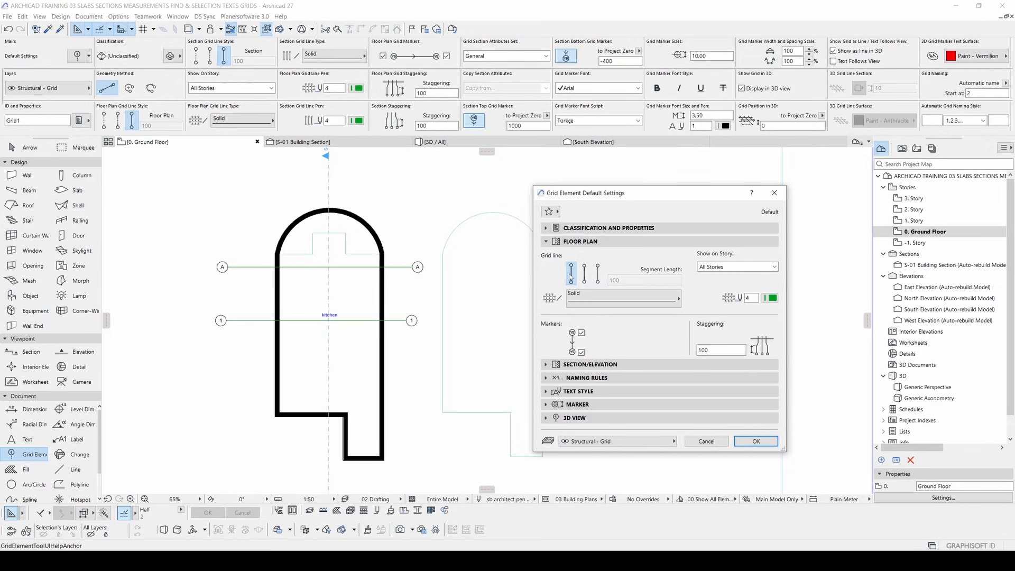
pyautogui.click(621, 297)
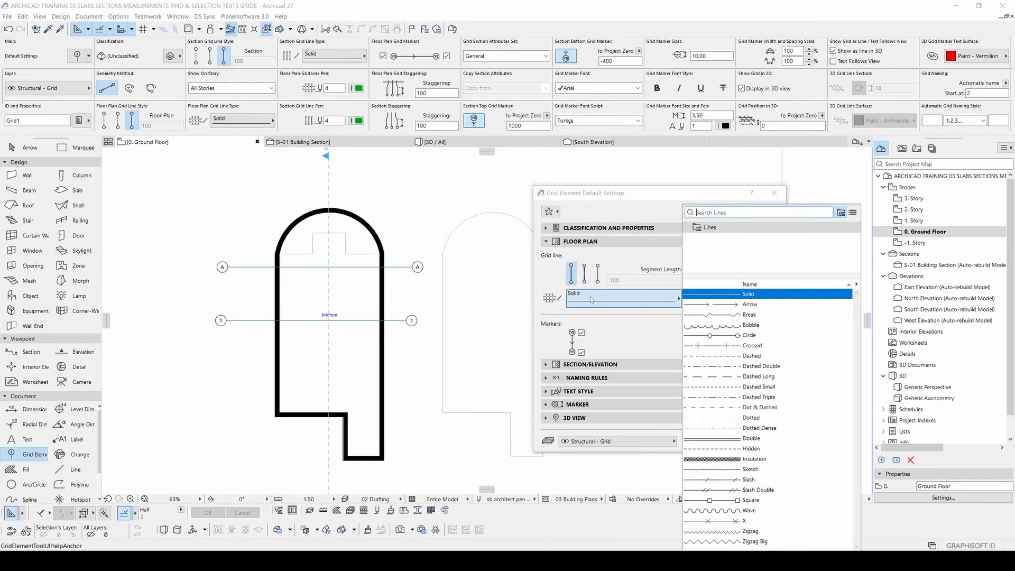
pyautogui.click(761, 365)
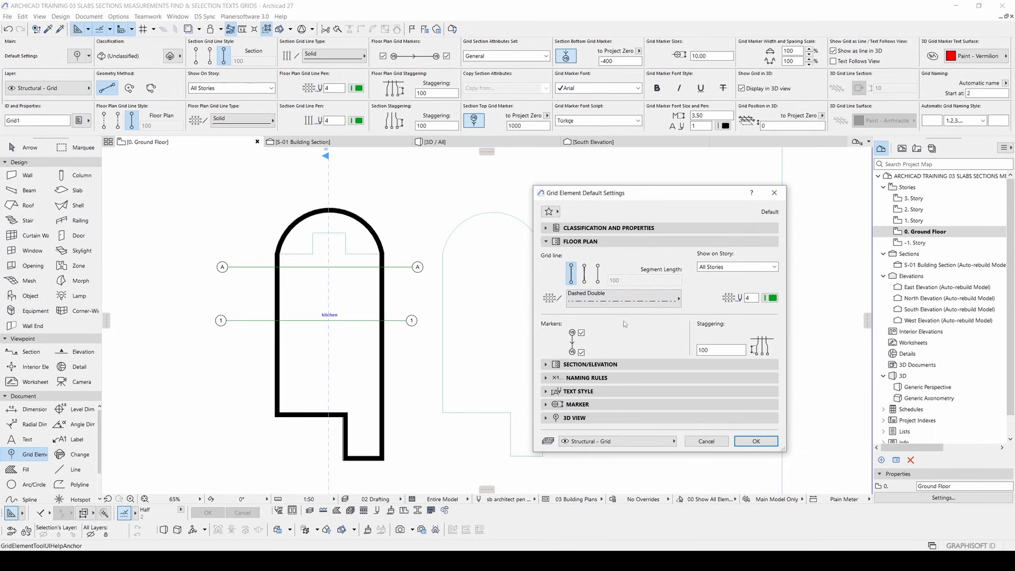
pyautogui.click(581, 333)
pyautogui.click(743, 441)
# - Draw a third horizontal grid element across the building below grid 1 and select it
pyautogui.click(239, 361)
pyautogui.click(410, 361)
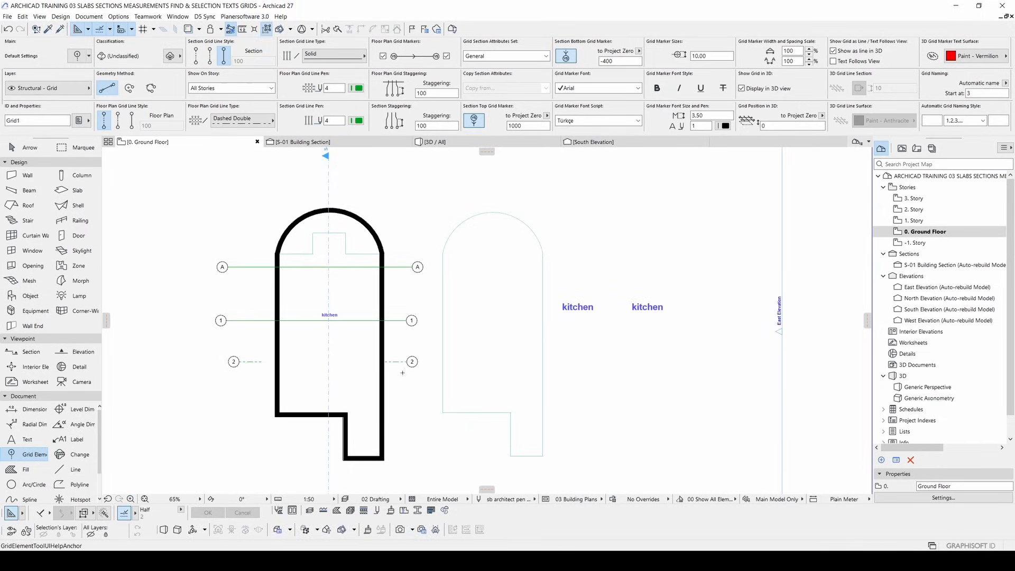
pyautogui.press('Escape')
pyautogui.scroll(5, 253, 364)
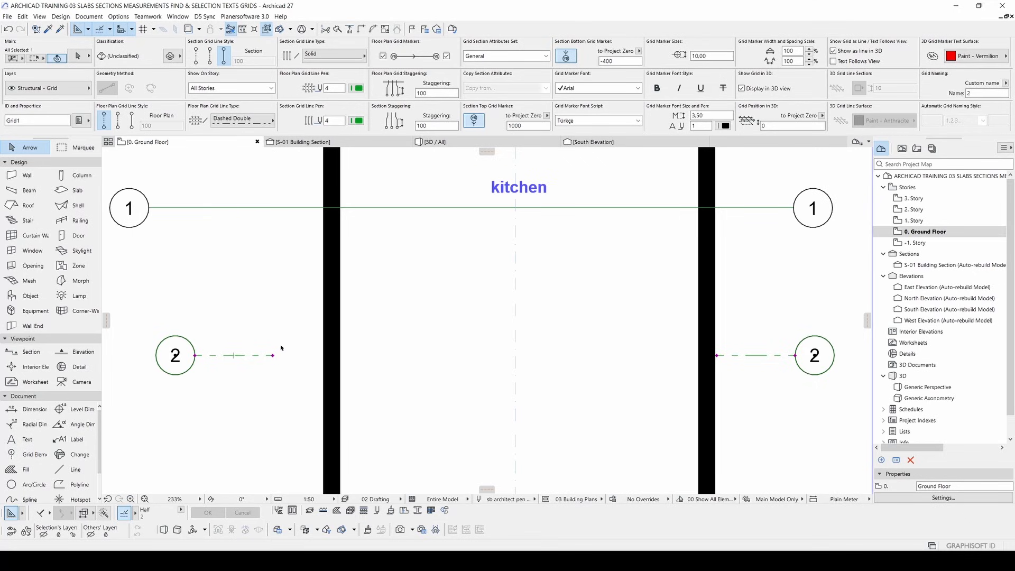
# - Set the floor plan staggering of grid element 2 to 200
pyautogui.hotkey('ctrl', 't')
pyautogui.write('200')
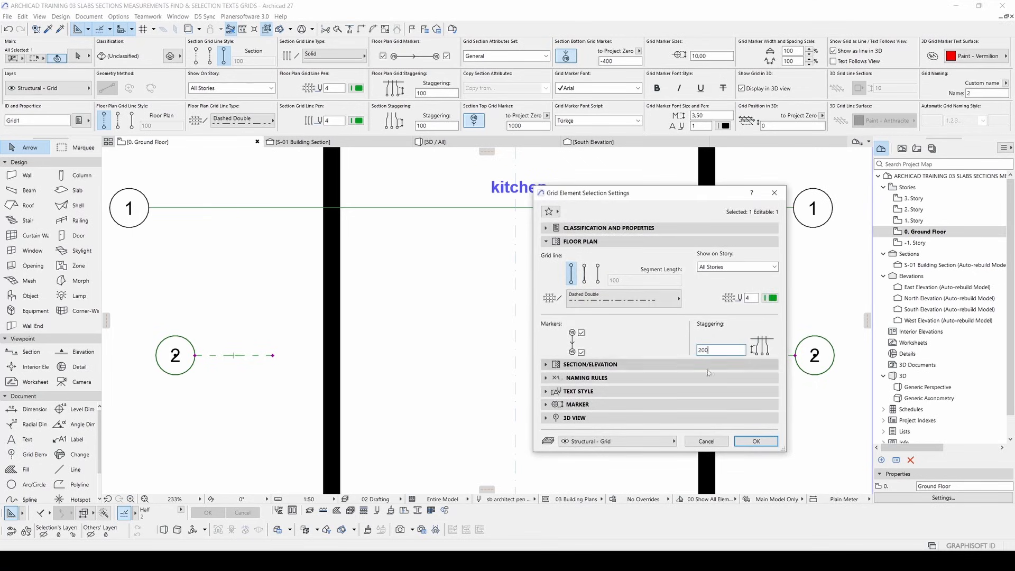
pyautogui.click(750, 441)
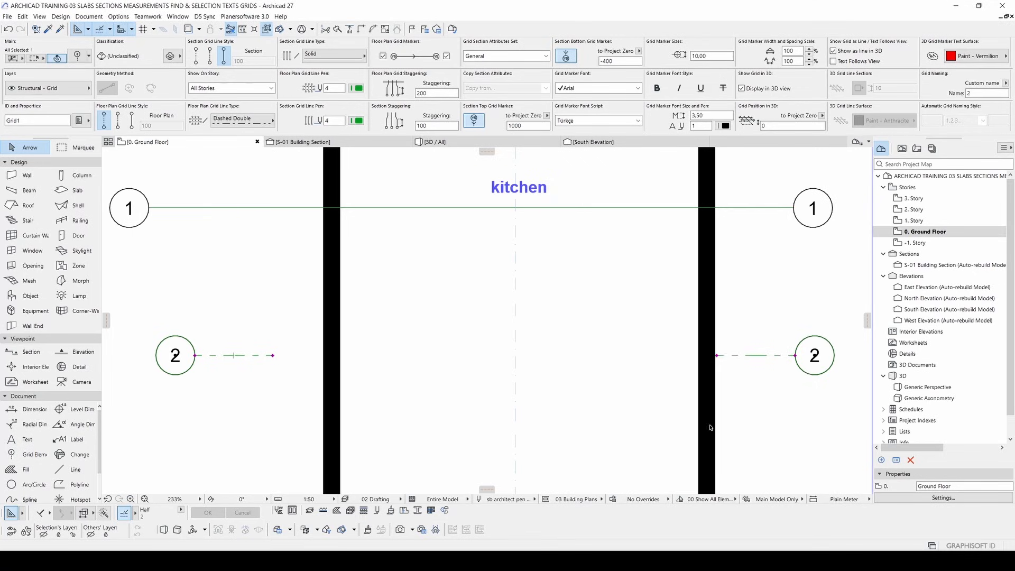
# - Shorten grid element 2's staggering to about 69 and offset its end markers about 45 toward grid 1
pyautogui.click(350, 355)
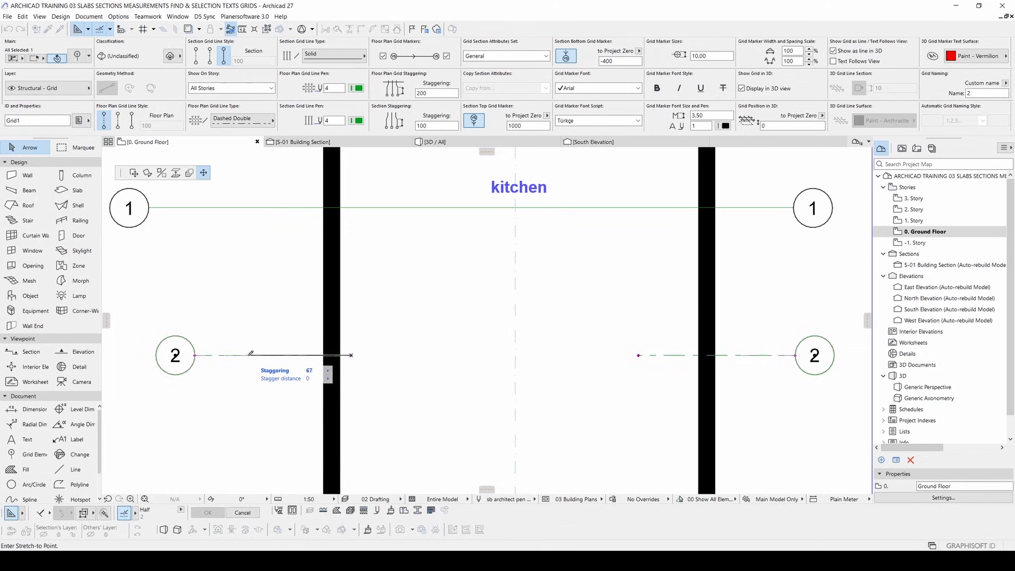
pyautogui.click(249, 355)
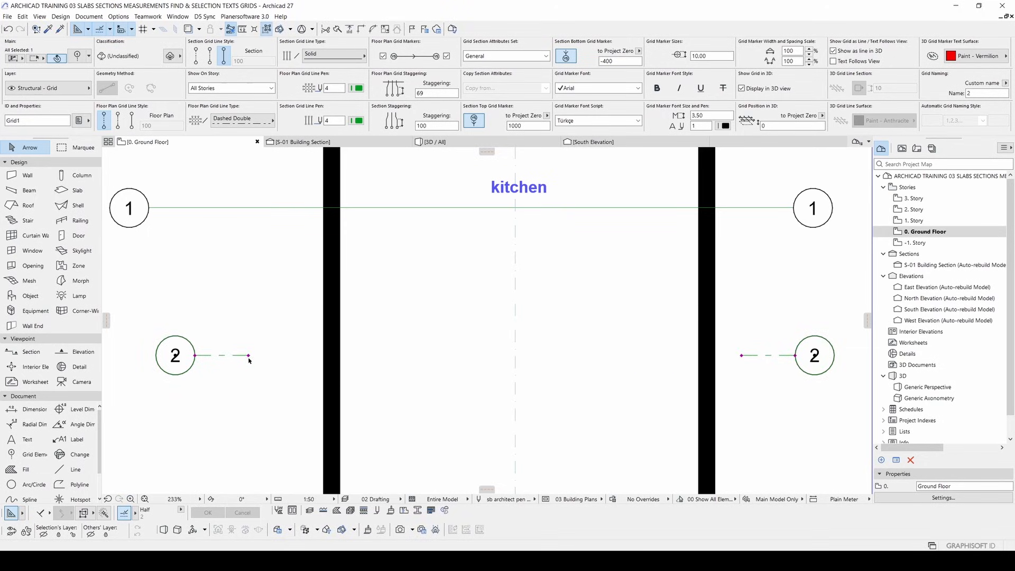
pyautogui.scroll(-5, 250, 360)
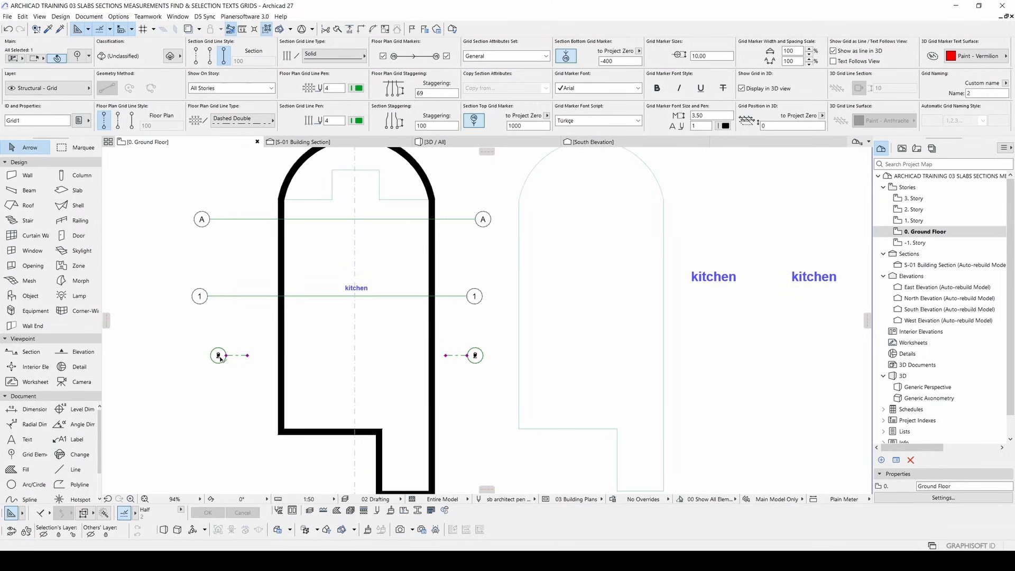
pyautogui.click(227, 356)
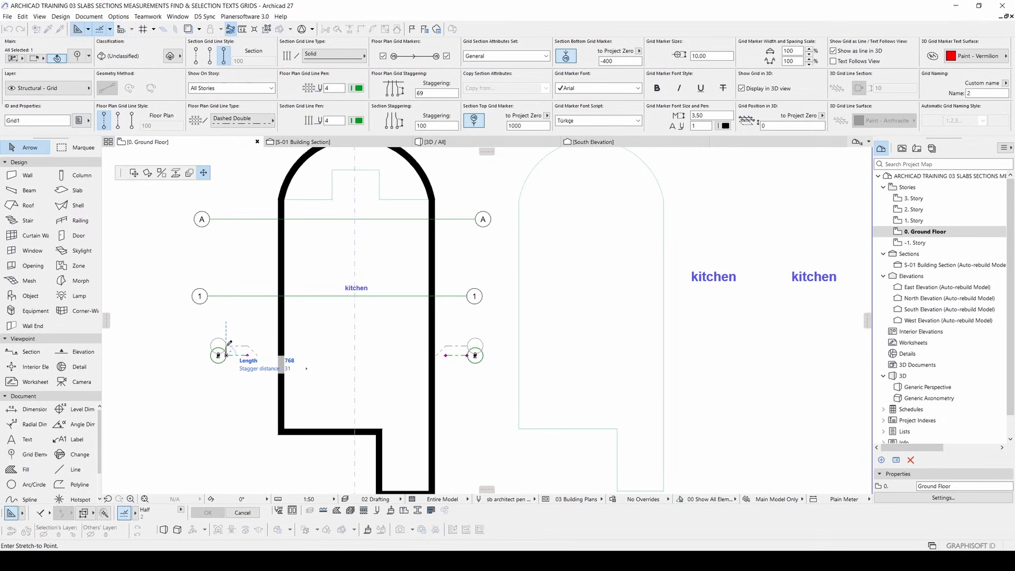
pyautogui.scroll(4, 228, 352)
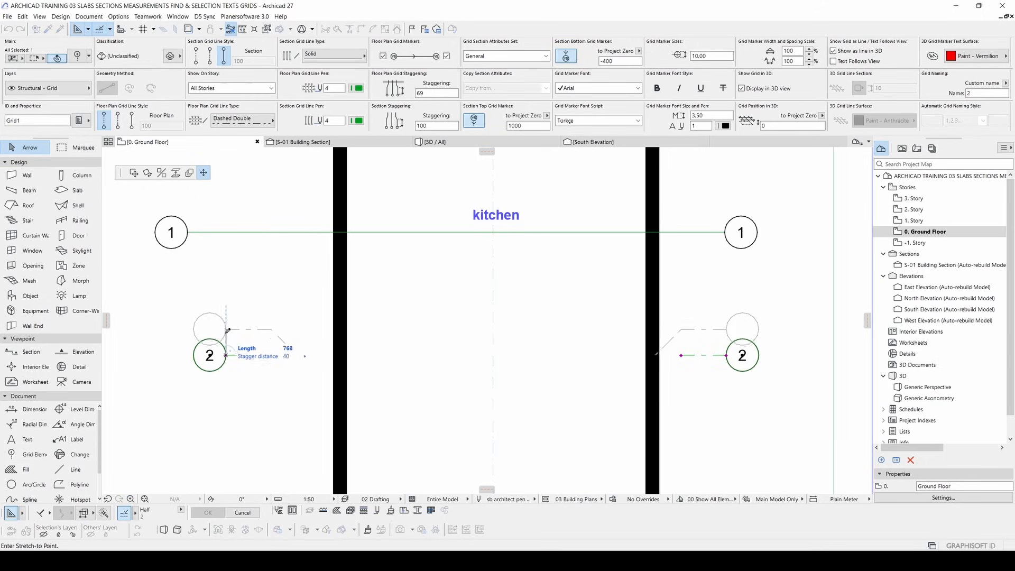
pyautogui.click(228, 324)
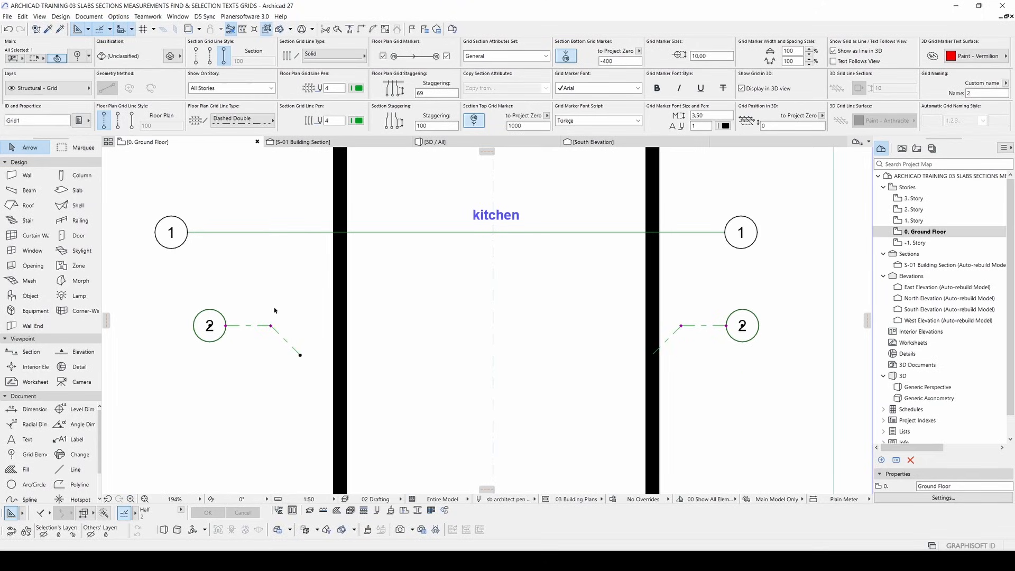
# - Reduce grid element 2's floor plan staggering to about 39 by stretching the bend node beside its right marker
pyautogui.click(681, 326)
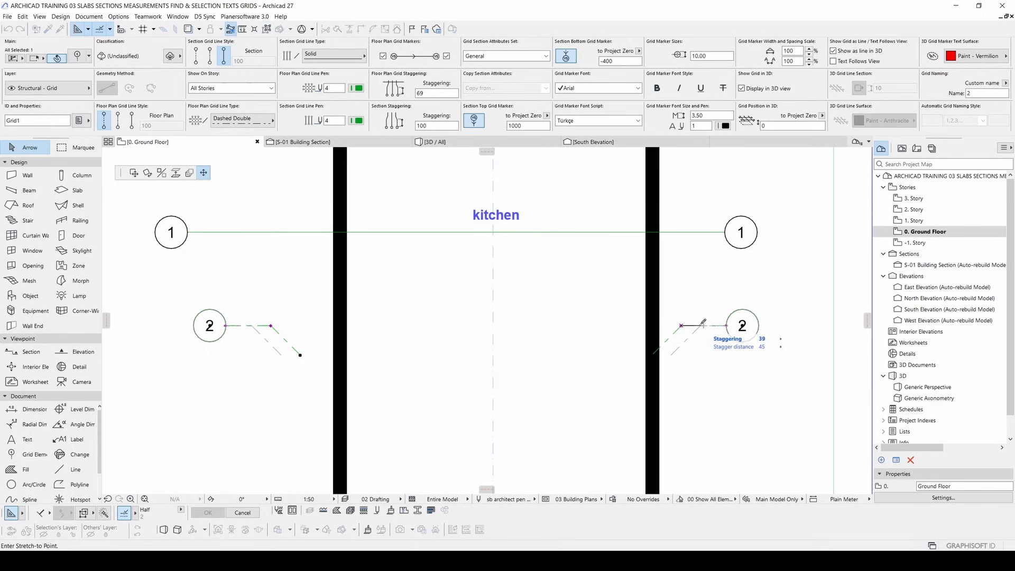
pyautogui.click(701, 325)
pyautogui.scroll(-3, 338, 350)
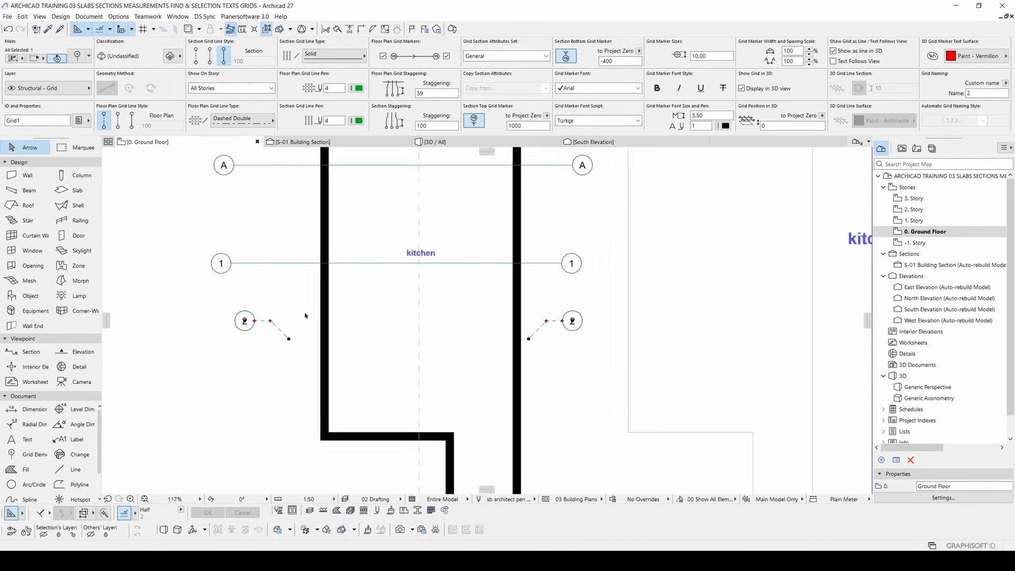
# - Stretch the left end of grid element 2 to align with the left end of grid 1, and deselect it
pyautogui.moveTo(252, 315); pyautogui.dragTo(347, 373, button='middle')
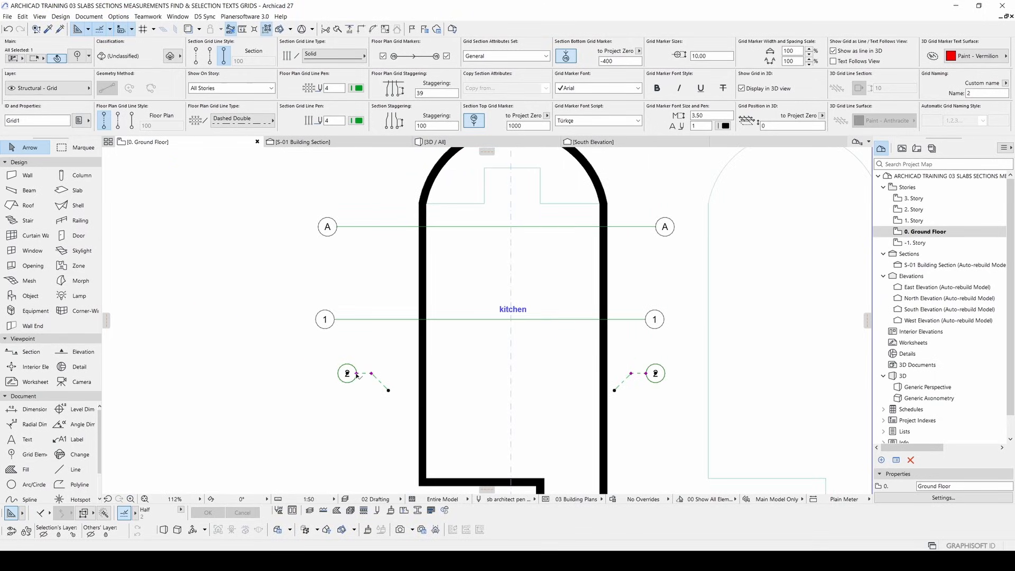
pyautogui.click(351, 376)
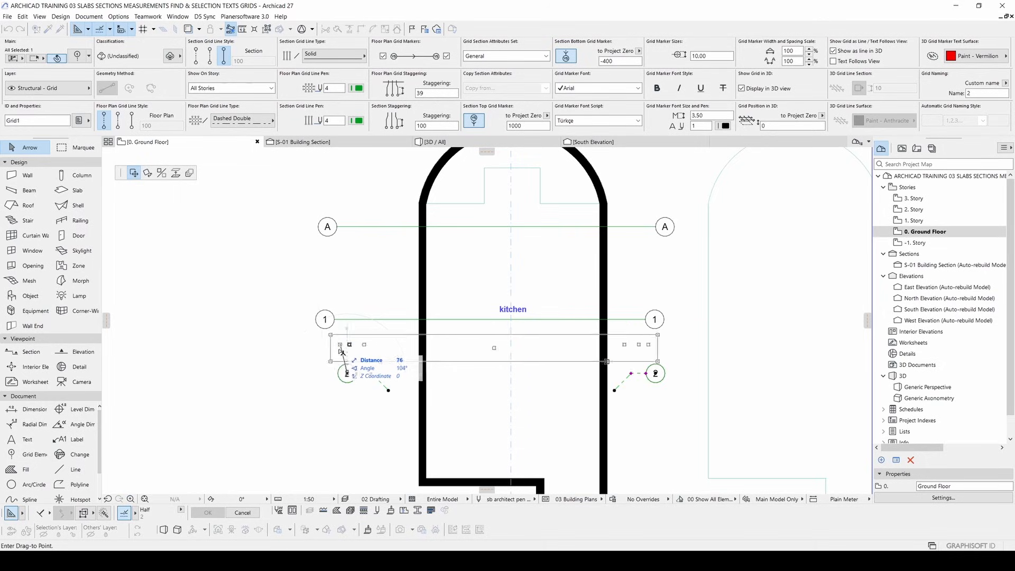
pyautogui.press('Escape')
pyautogui.scroll(3, 348, 376)
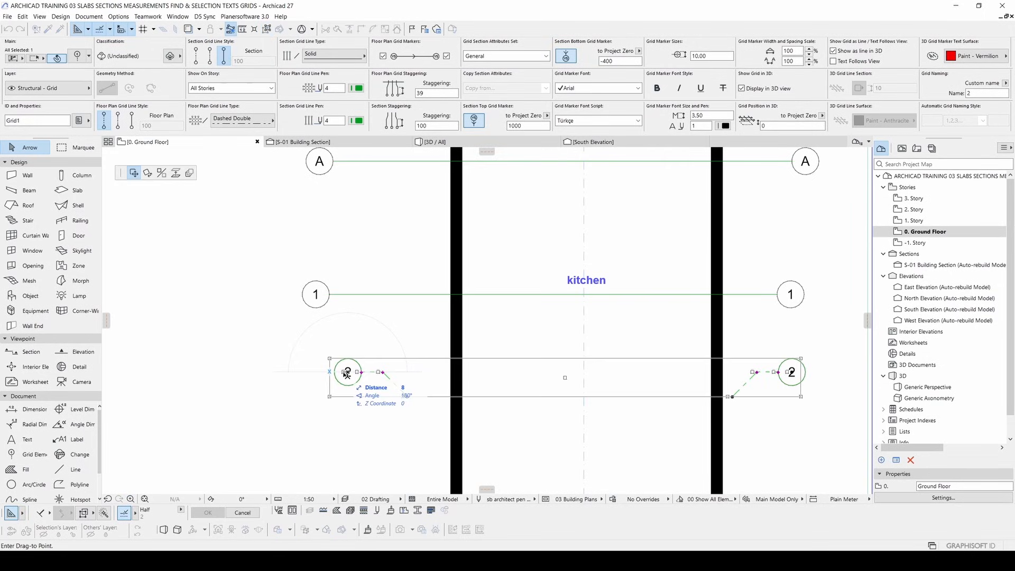
pyautogui.click(362, 373)
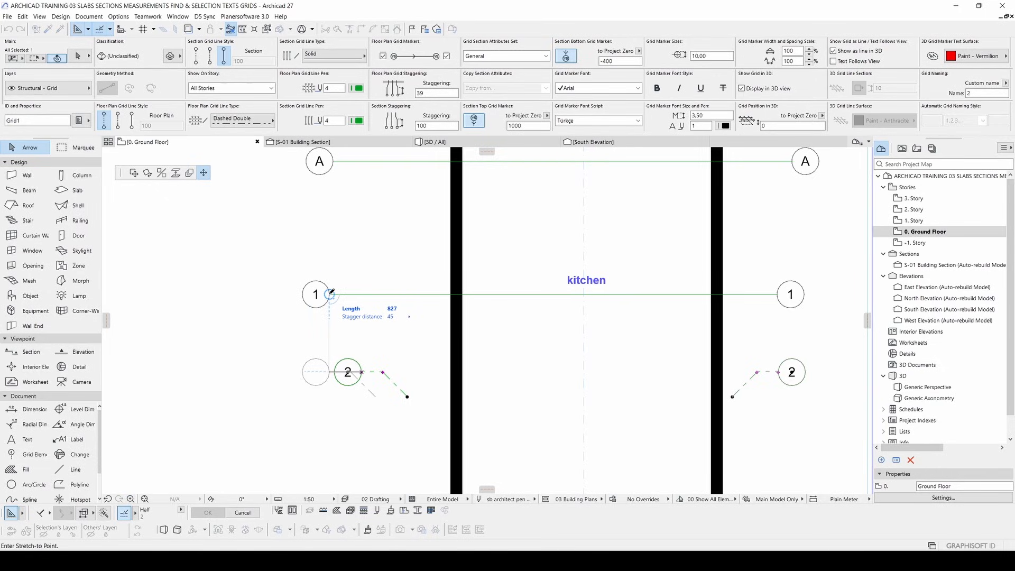
pyautogui.click(331, 292)
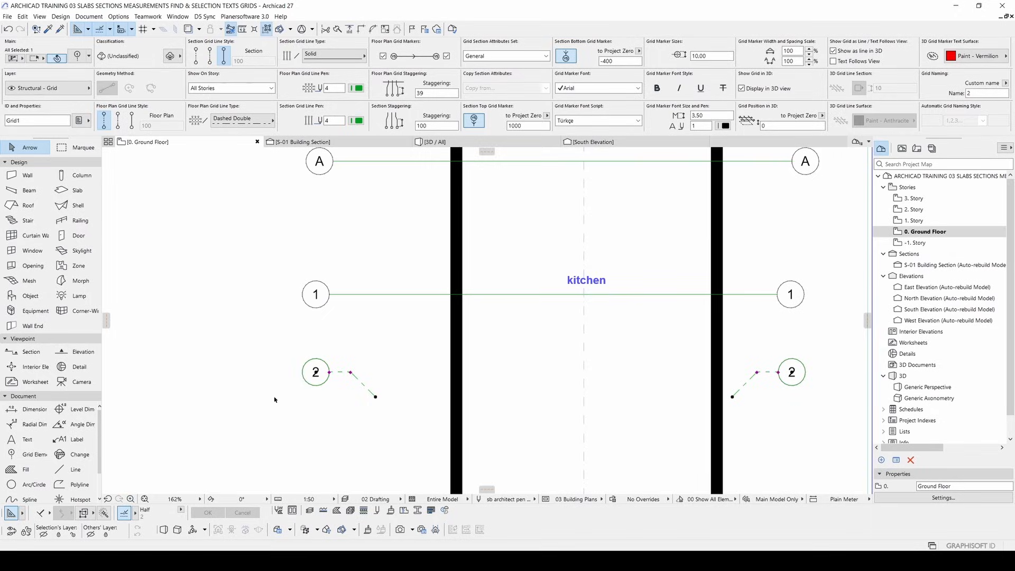
pyautogui.scroll(-5, 281, 397)
pyautogui.click(490, 439)
pyautogui.moveTo(306, 406); pyautogui.dragTo(450, 388, button='middle')
pyautogui.scroll(3, 430, 367)
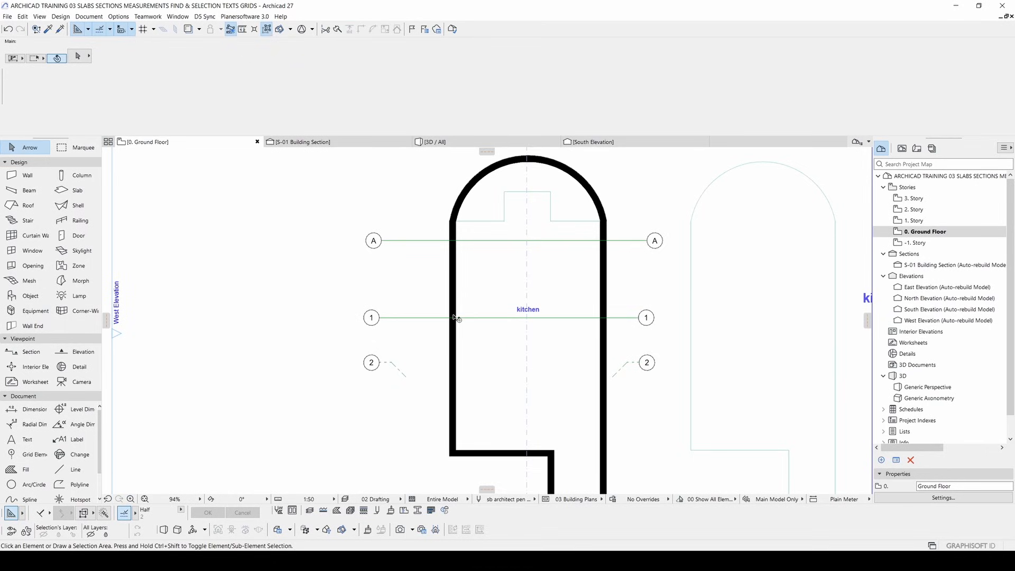
# - In the 3D view, select the three grid elements and turn off their display in 3D
pyautogui.press('F3')
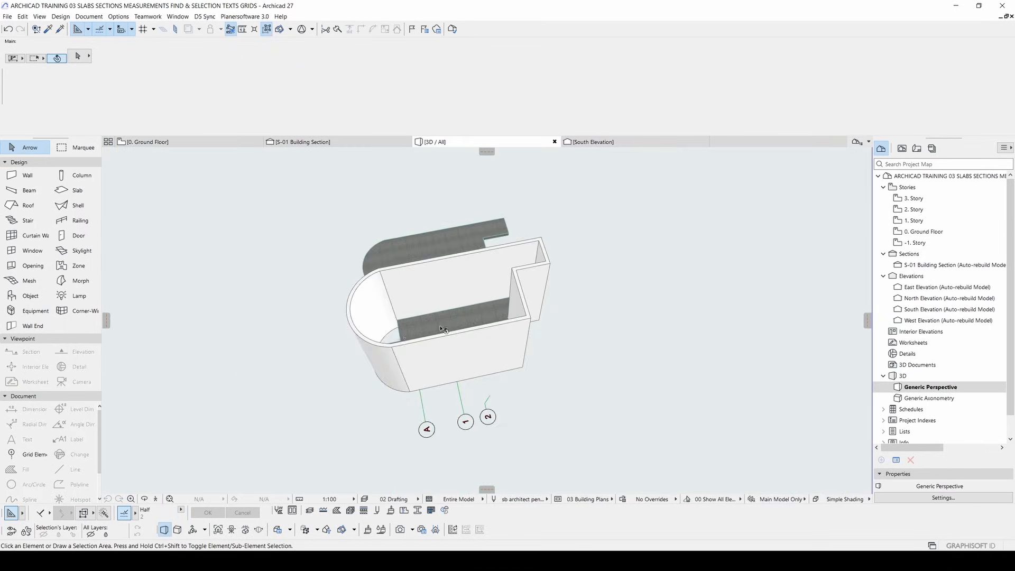
pyautogui.keyDown('shift'); pyautogui.moveTo(595, 260); pyautogui.dragTo(564, 331, button='middle'); pyautogui.keyUp('shift')
pyautogui.keyDown('shift'); pyautogui.moveTo(406, 291); pyautogui.dragTo(296, 329, button='middle'); pyautogui.keyUp('shift')
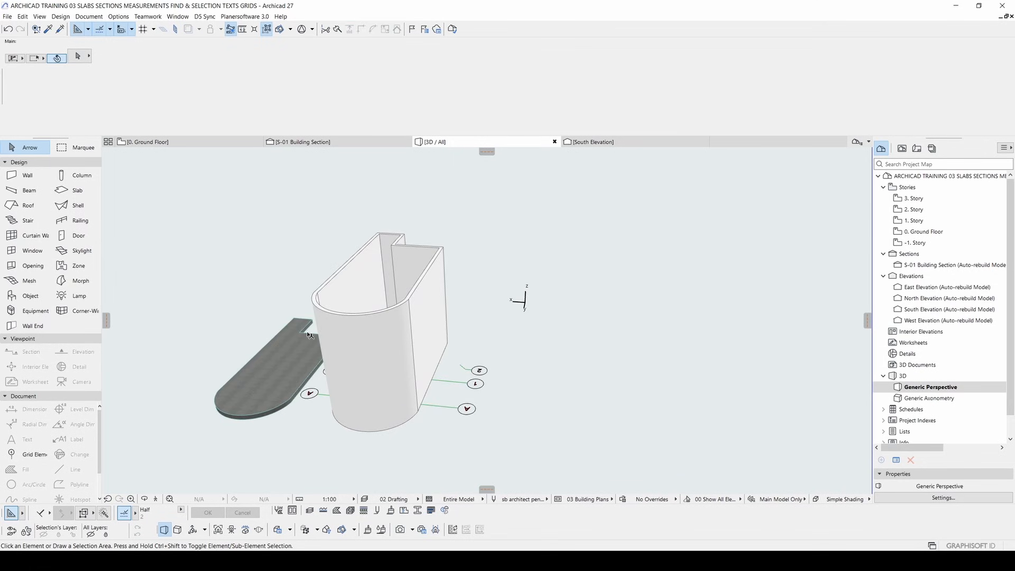
pyautogui.moveTo(473, 413); pyautogui.dragTo(499, 398, button='middle')
pyautogui.moveTo(561, 439); pyautogui.dragTo(443, 338)
pyautogui.hotkey('ctrl', 't')
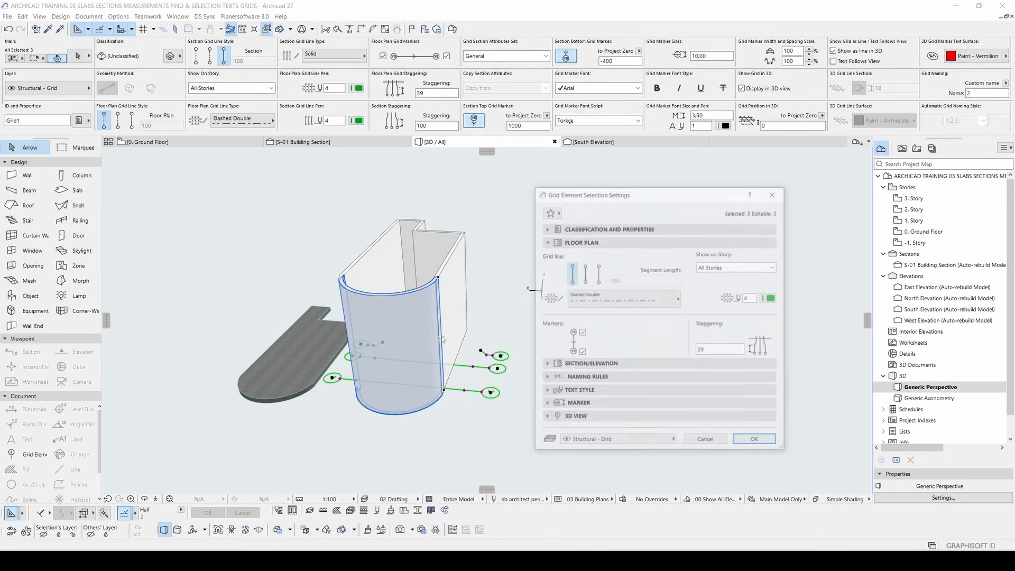
pyautogui.moveTo(629, 192); pyautogui.dragTo(603, 168)
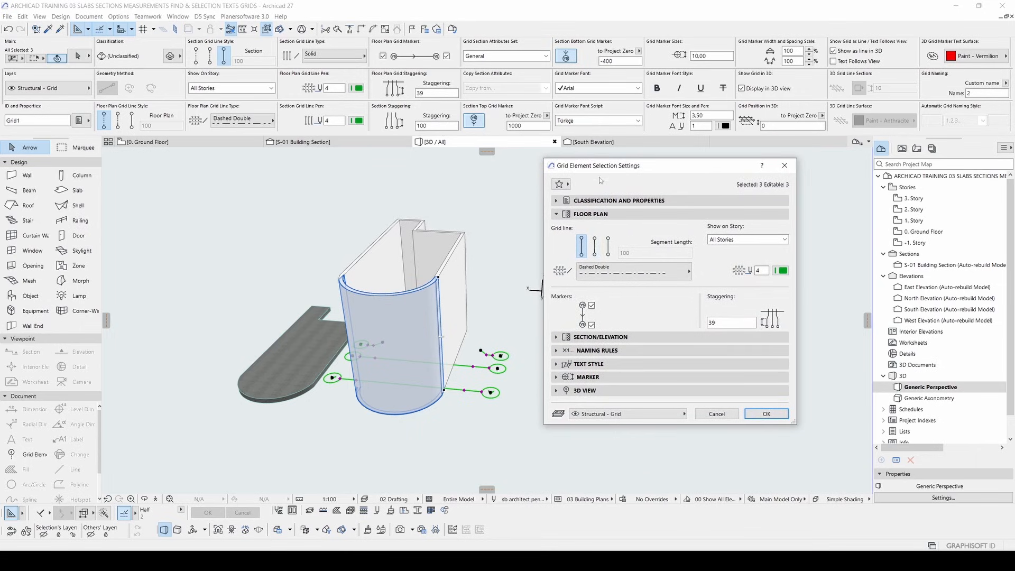
pyautogui.click(584, 392)
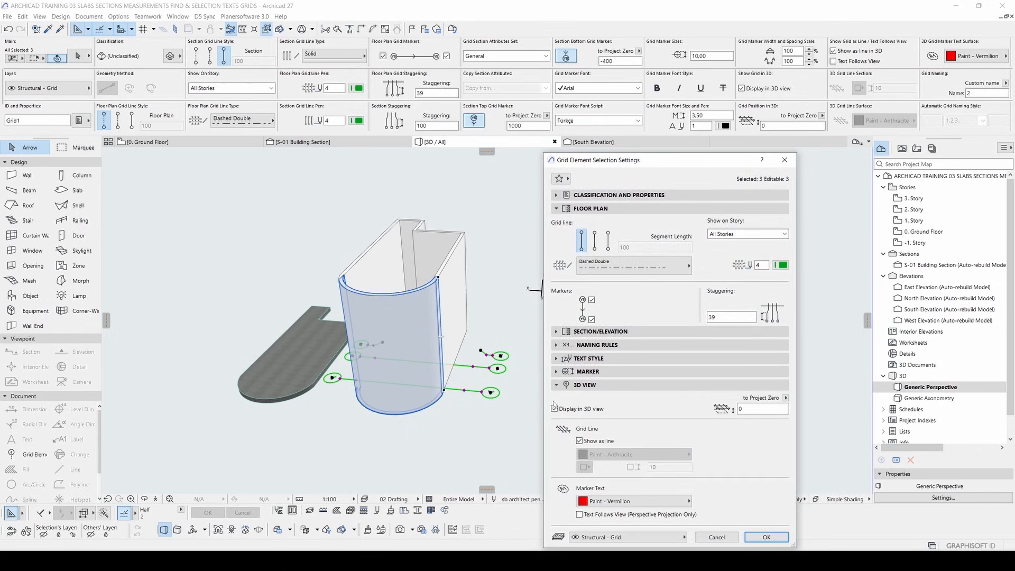
pyautogui.click(554, 409)
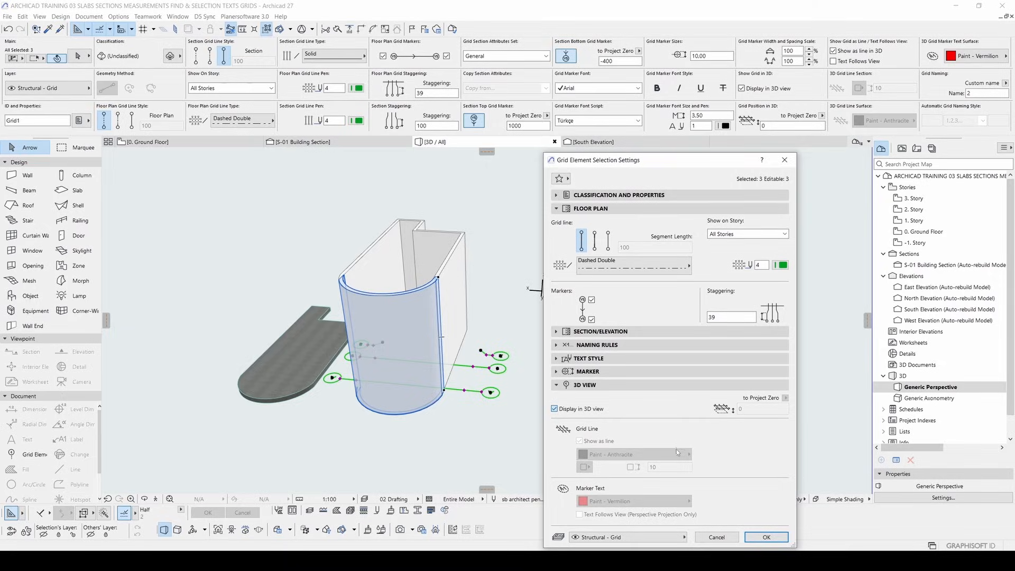
pyautogui.click(753, 534)
pyautogui.press('Escape')
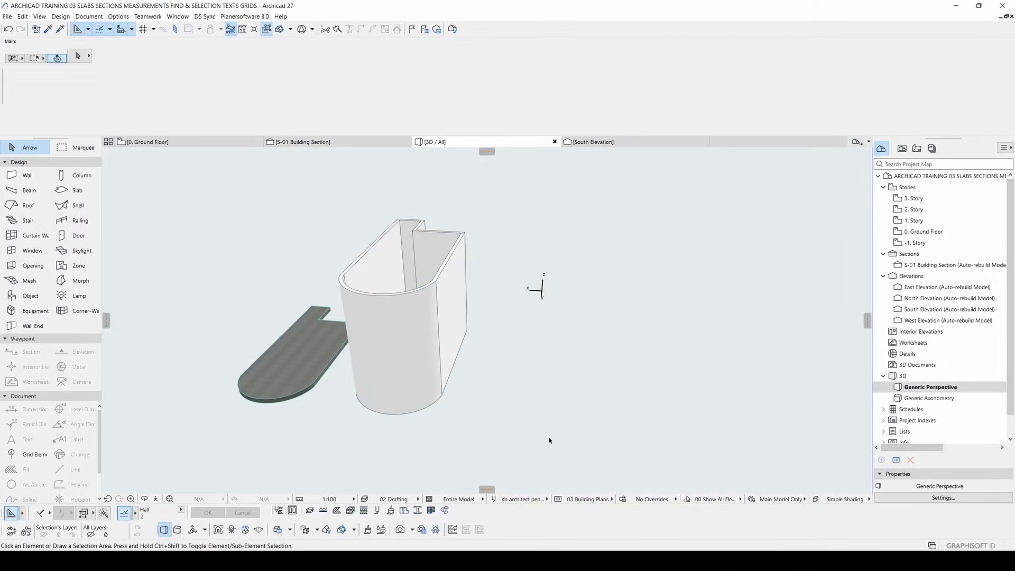
# - Return to the Ground Floor plan and look at the floor plan line pen choices for the three grid elements
pyautogui.press('F2')
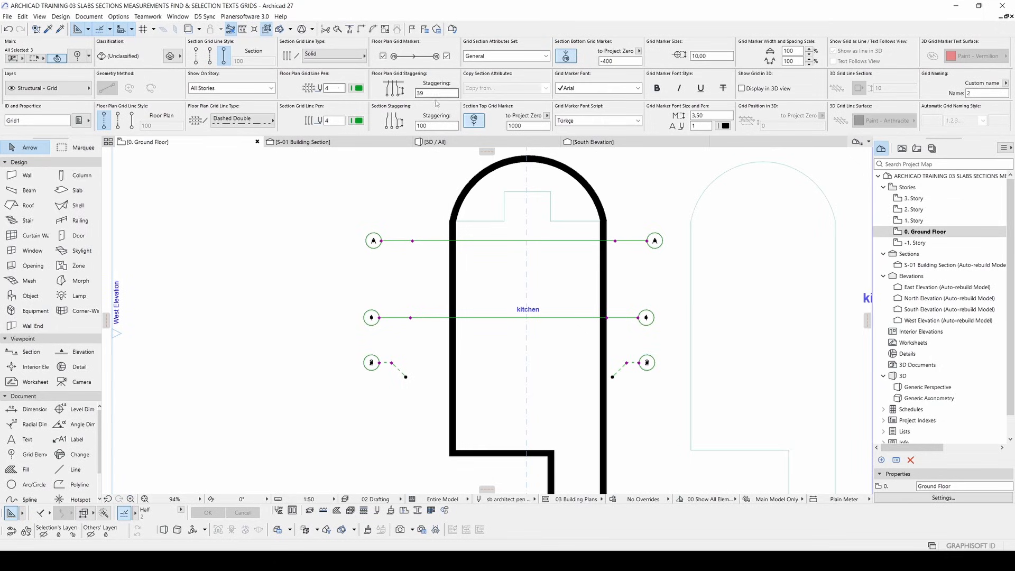
pyautogui.click(343, 88)
pyautogui.click(358, 89)
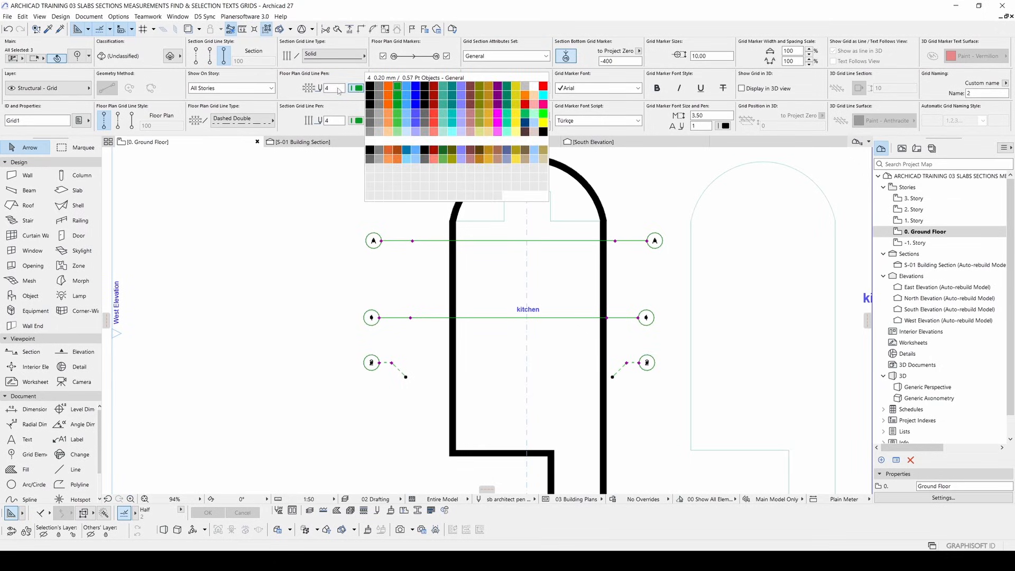
pyautogui.click(338, 90)
pyautogui.moveTo(183, 230); pyautogui.dragTo(199, 241, button='middle')
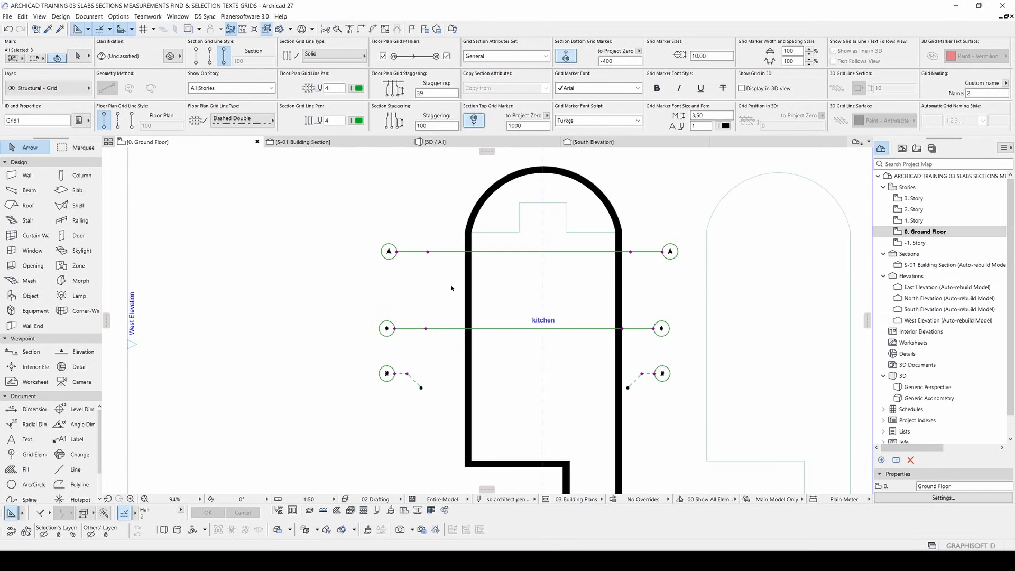
# - Examine the floor plan and section/elevation line pen settings of the three grid elements, and deselect them without changes
pyautogui.hotkey('ctrl', 't')
pyautogui.moveTo(636, 160); pyautogui.dragTo(505, 101)
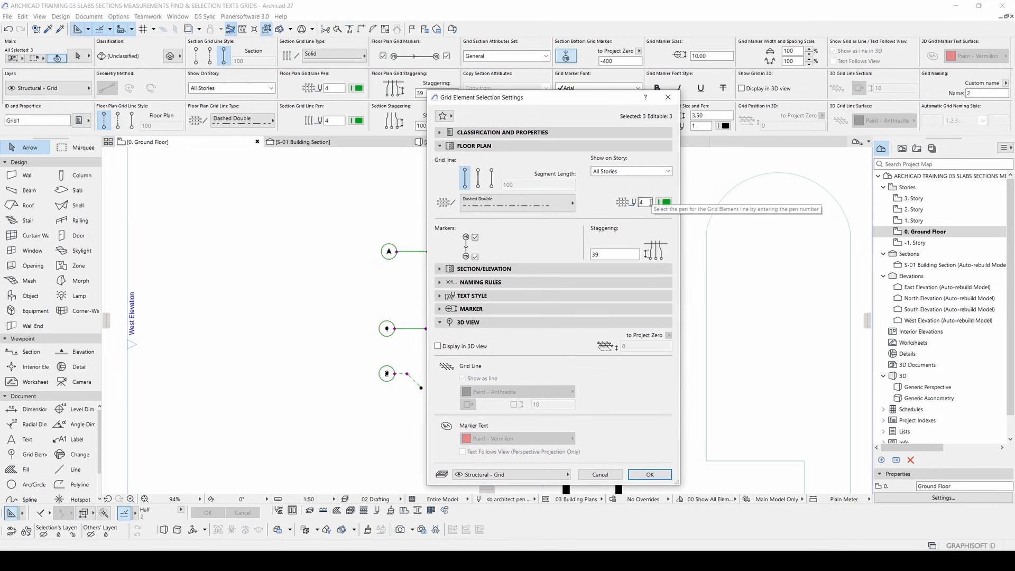
pyautogui.click(473, 146)
pyautogui.click(472, 159)
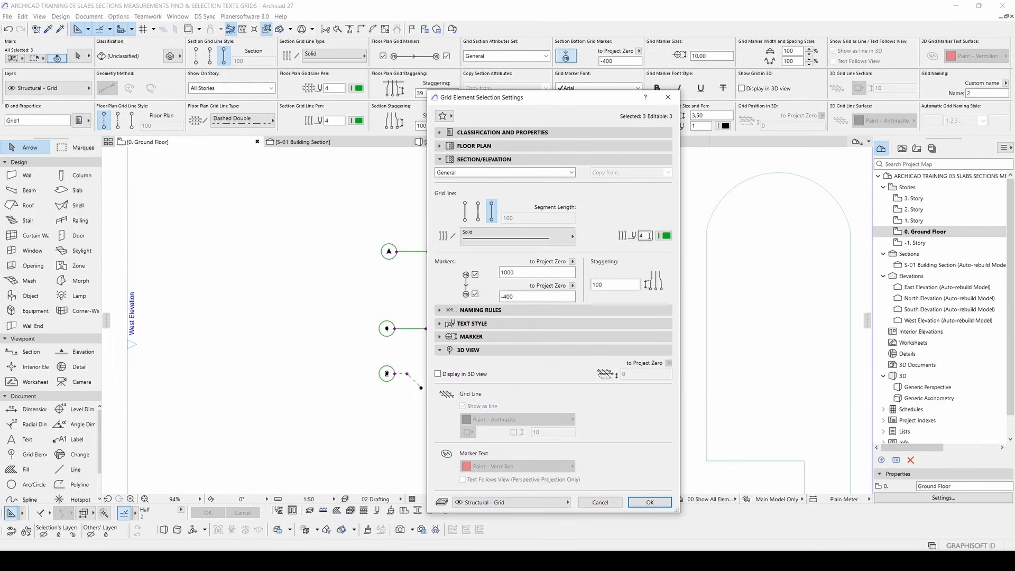
pyautogui.moveTo(646, 235); pyautogui.dragTo(577, 233)
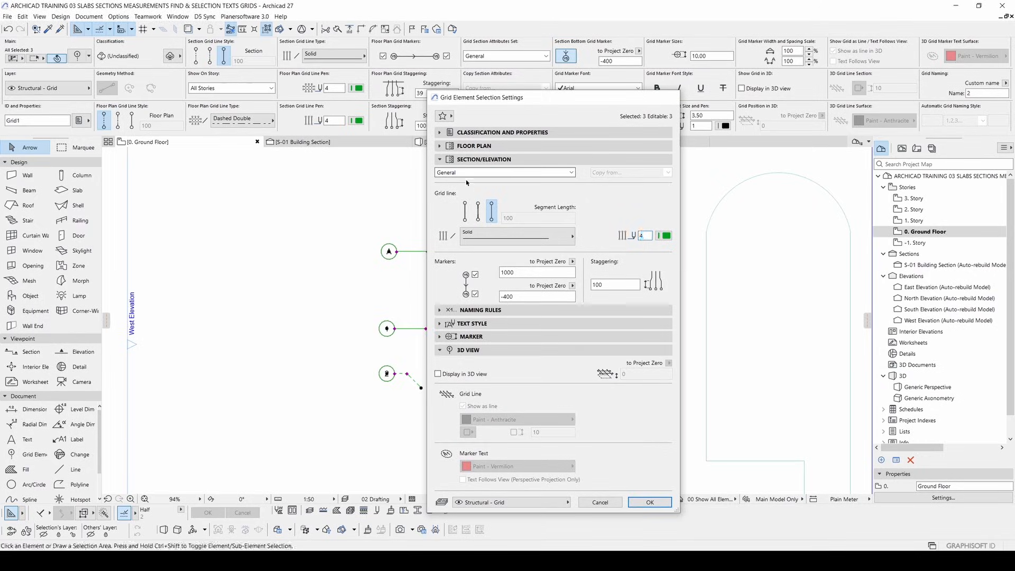
pyautogui.press('Escape')
pyautogui.moveTo(571, 332); pyautogui.dragTo(529, 329, button='middle')
pyautogui.press('Escape')
# - Open the S-01 Building Section from its marker with the current view settings
pyautogui.scroll(-5, 531, 328)
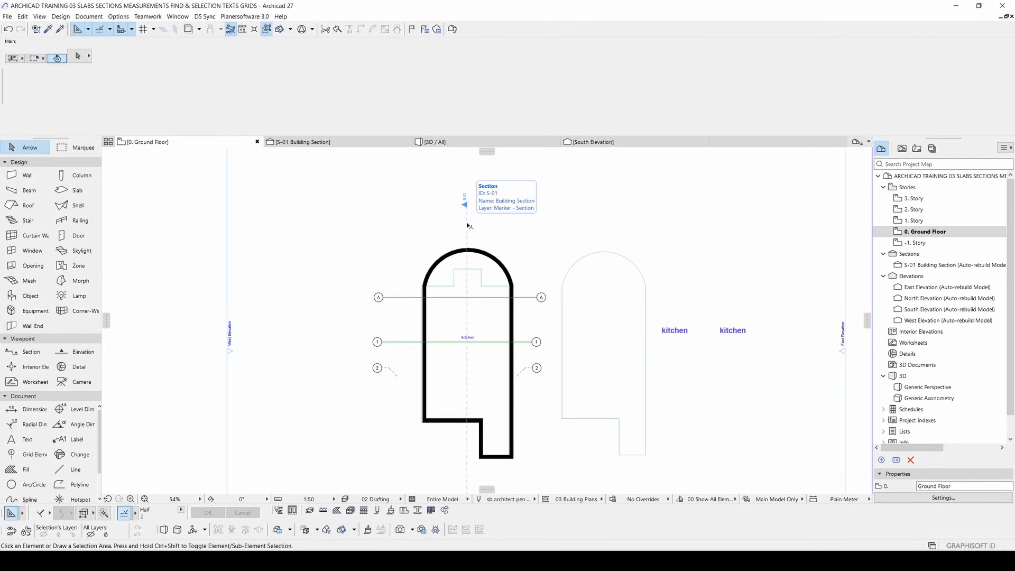
pyautogui.click(466, 208)
pyautogui.rightClick(502, 225)
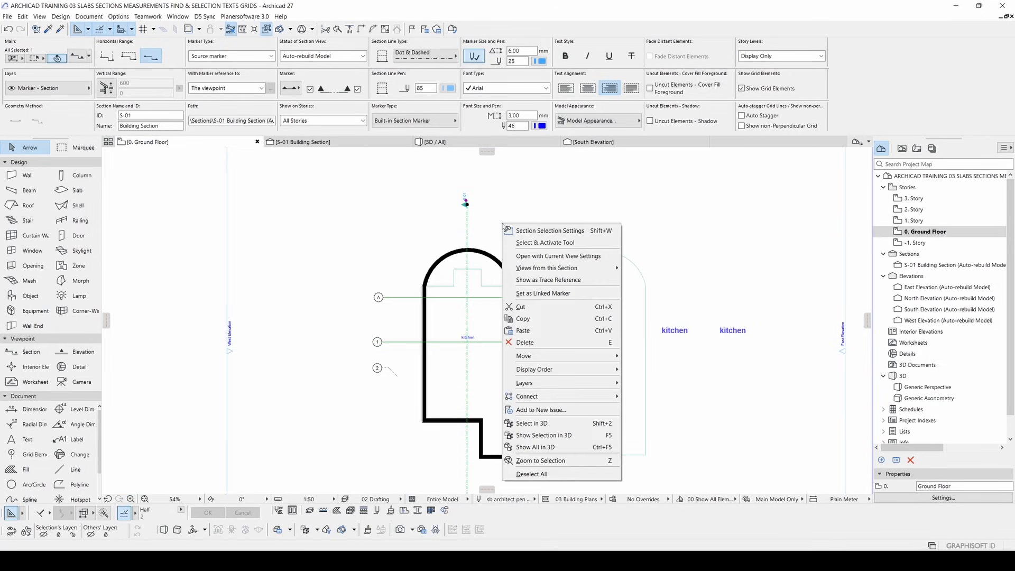
pyautogui.click(555, 258)
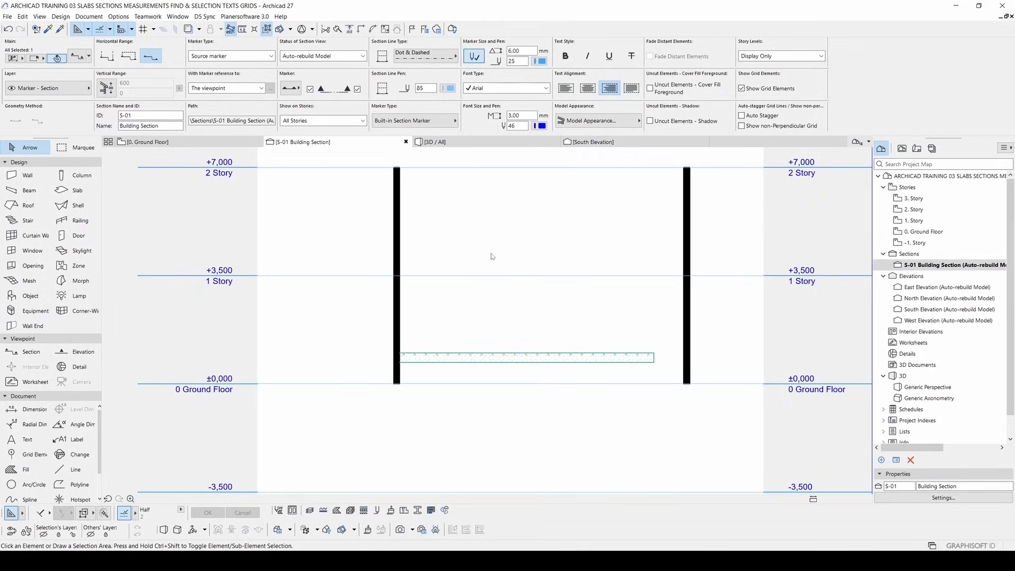
# - Select grid elements 2, 1 and A together in the S-01 building section
pyautogui.scroll(-6, 491, 255)
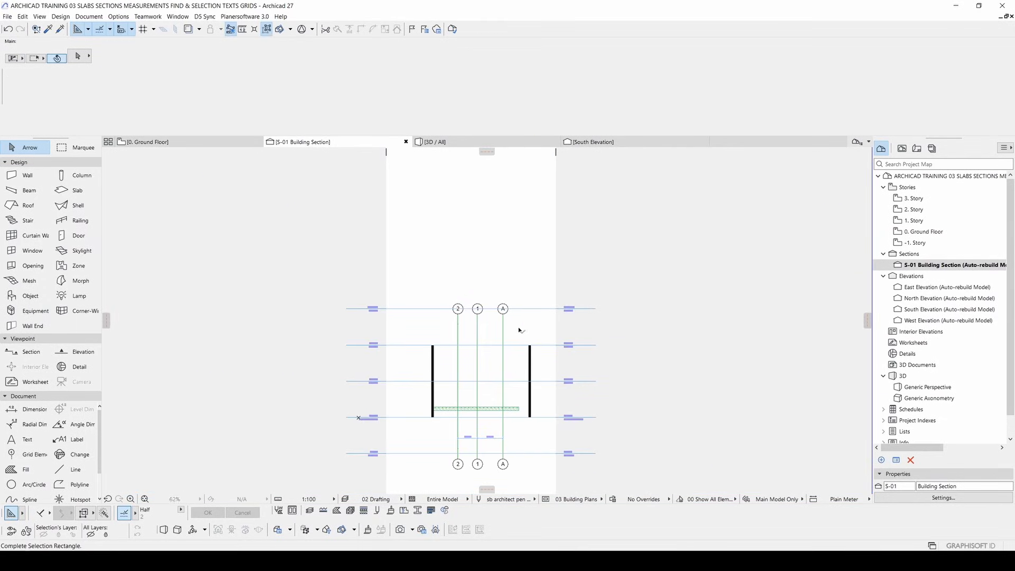
pyautogui.moveTo(518, 330); pyautogui.dragTo(446, 317)
pyautogui.scroll(3, 465, 323)
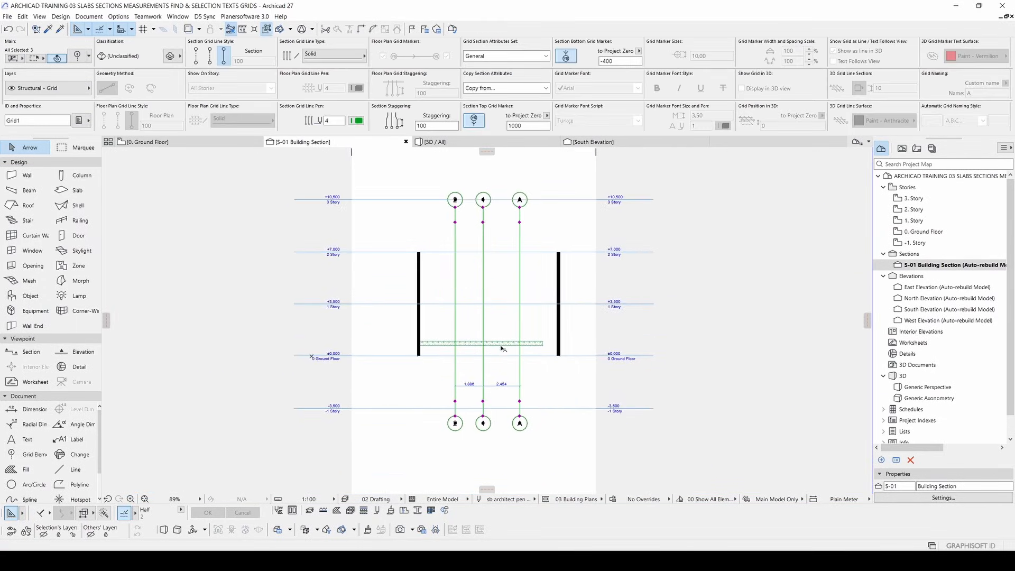
pyautogui.scroll(2, 476, 364)
pyautogui.scroll(-2, 412, 383)
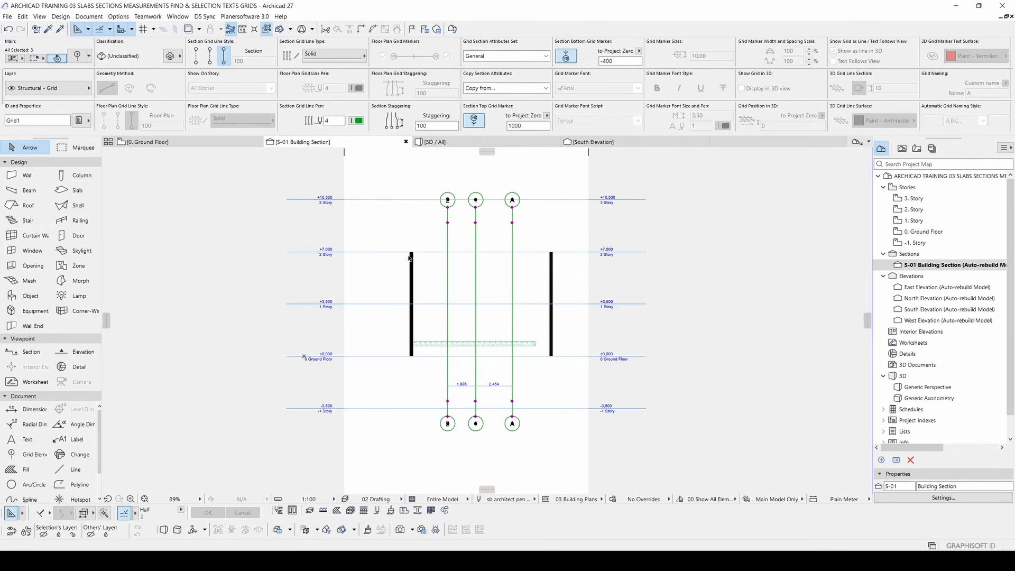
# - Set the three grid elements' section/elevation grid line to the option without a continuous line between the markers
pyautogui.scroll(4, 484, 211)
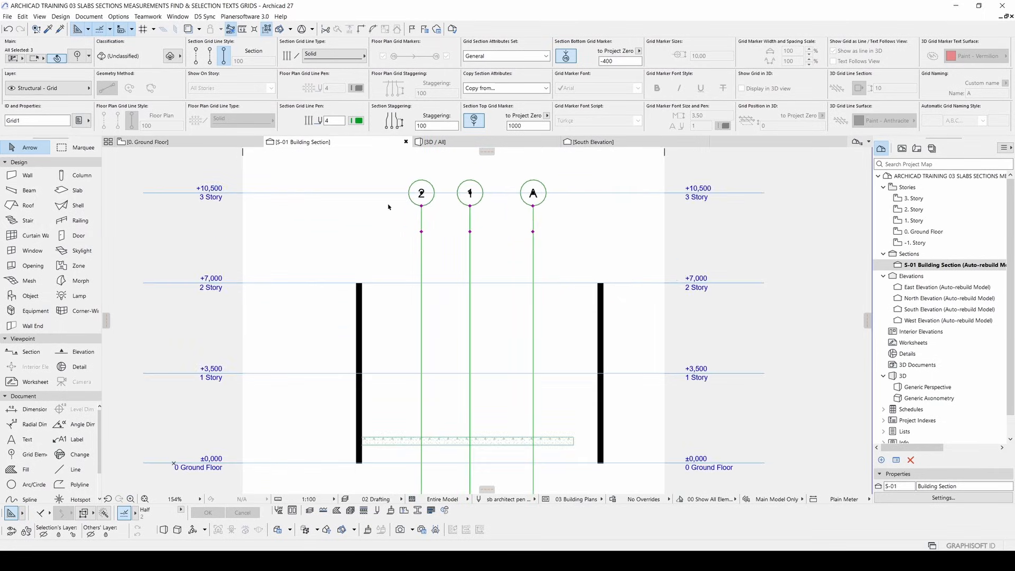
pyautogui.scroll(-4, 520, 211)
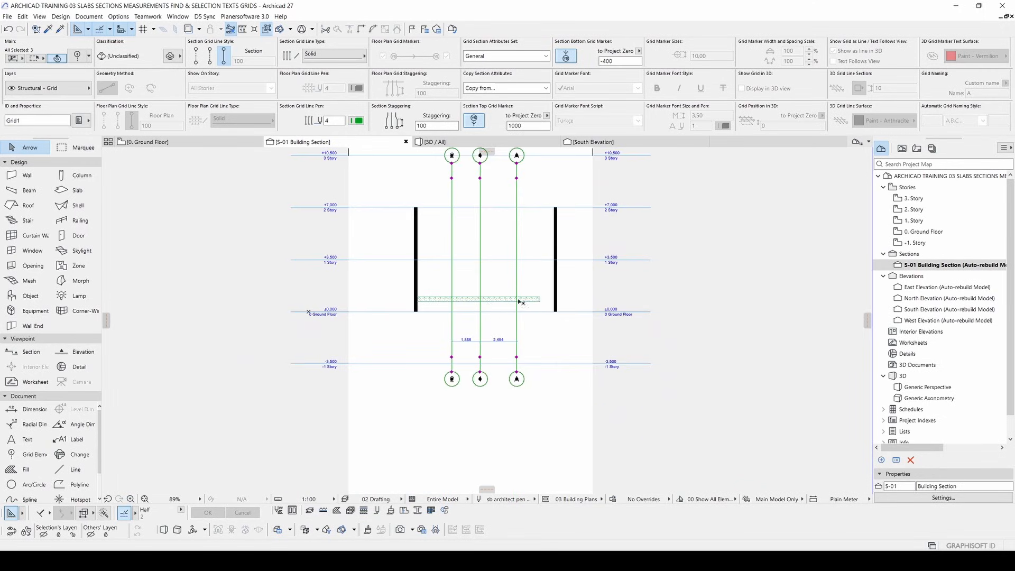
pyautogui.hotkey('ctrl', 't')
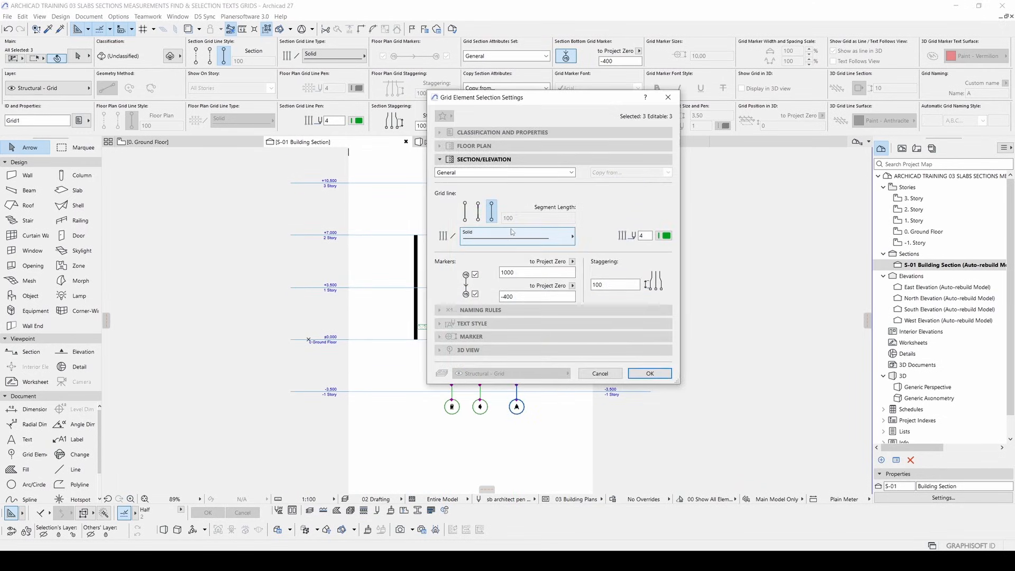
pyautogui.click(478, 212)
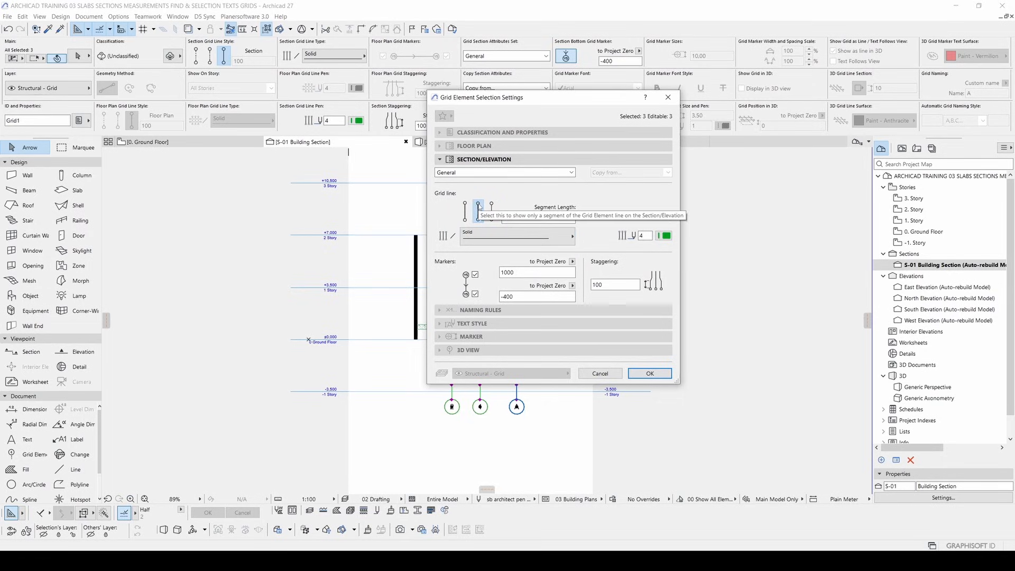
pyautogui.click(465, 211)
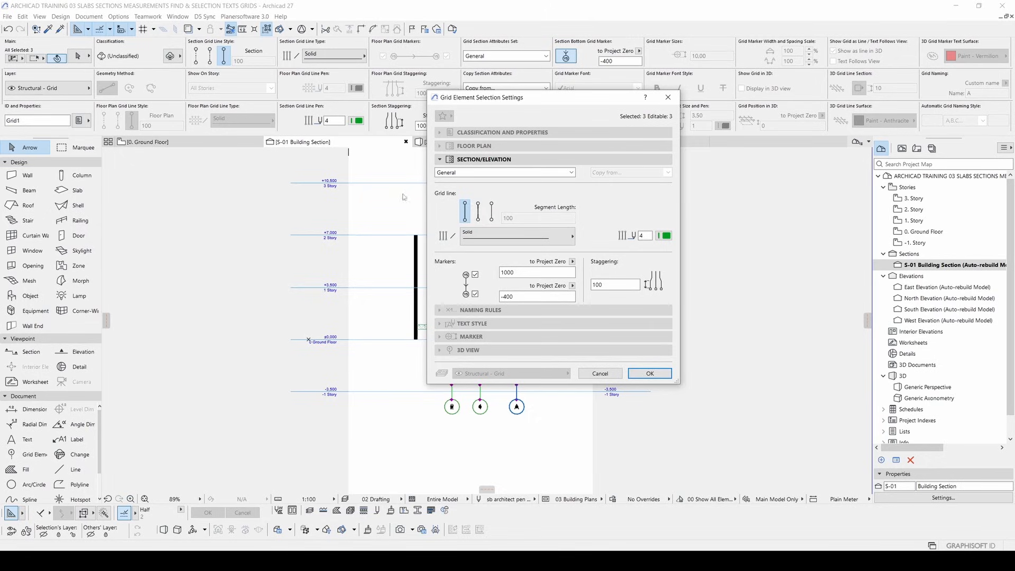
pyautogui.click(650, 373)
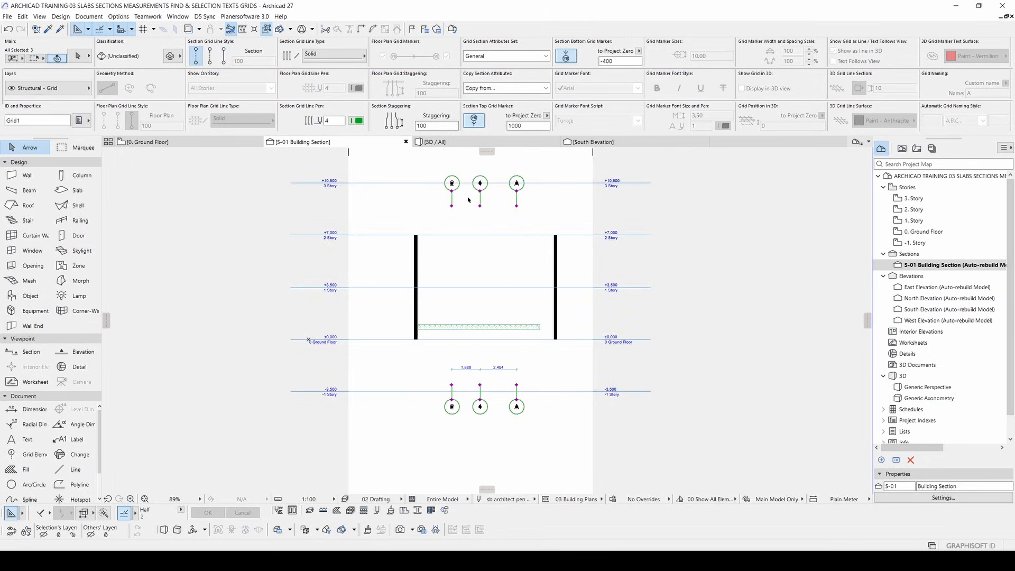
# - Show only a segment of the three selected grid elements' lines in the section/elevation display
pyautogui.hotkey('ctrl', 't')
pyautogui.click(478, 211)
pyautogui.click(649, 374)
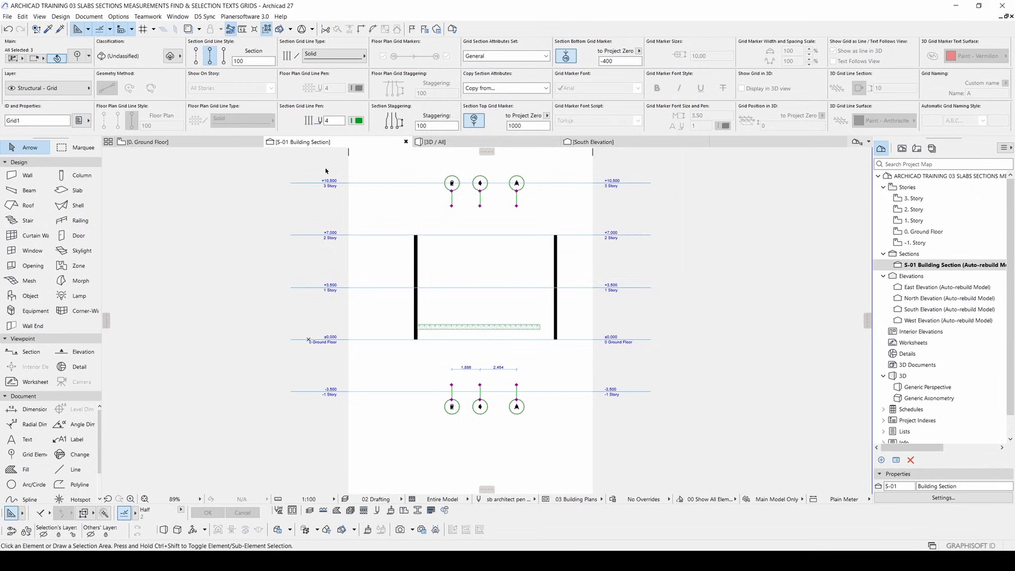
pyautogui.scroll(4, 467, 208)
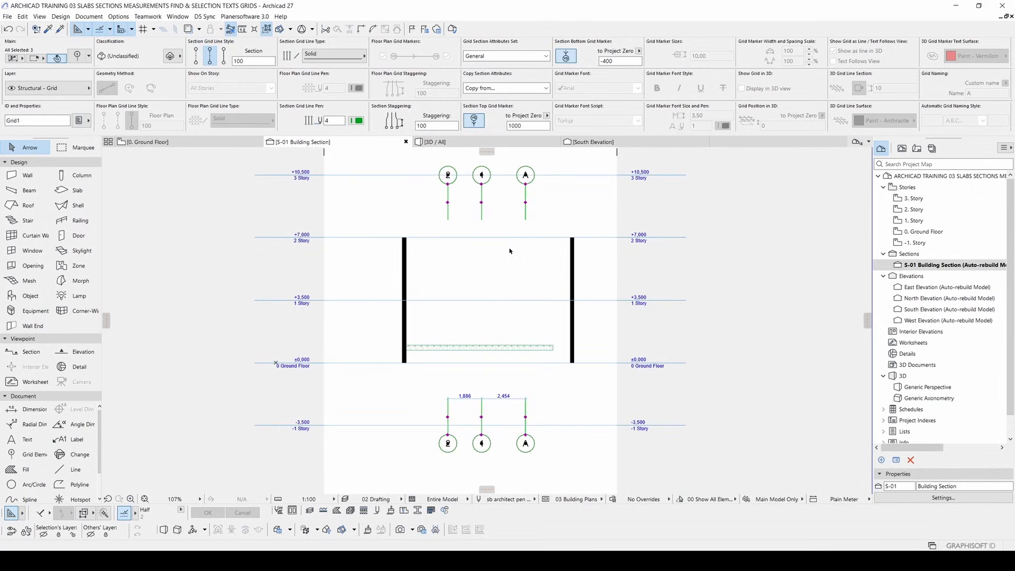
# - Set the bottom section markers of the three grid elements to -800 relative to Project Zero
pyautogui.hotkey('ctrl', 't')
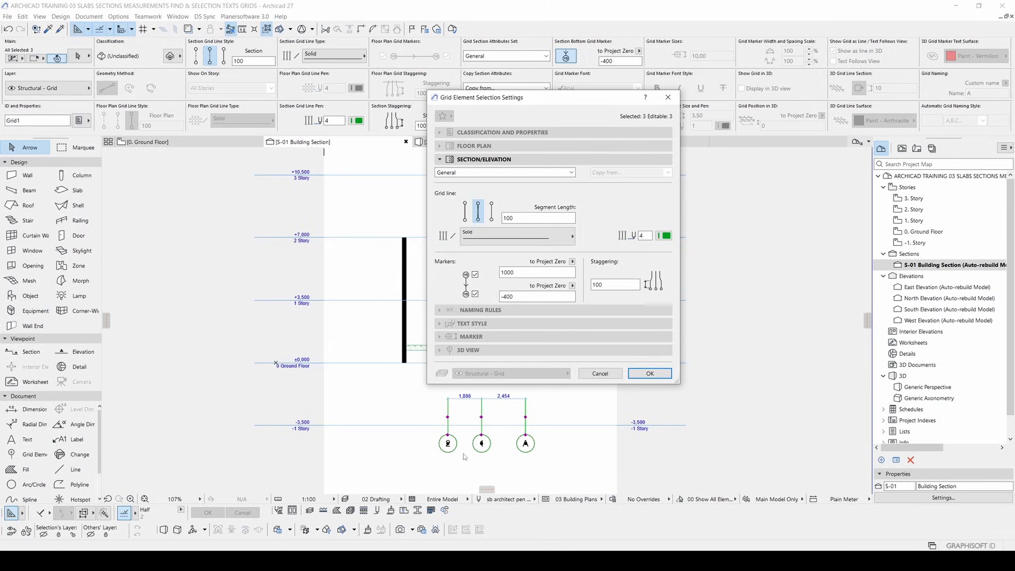
pyautogui.moveTo(530, 295); pyautogui.dragTo(509, 294)
pyautogui.write('8')
pyautogui.press('Return')
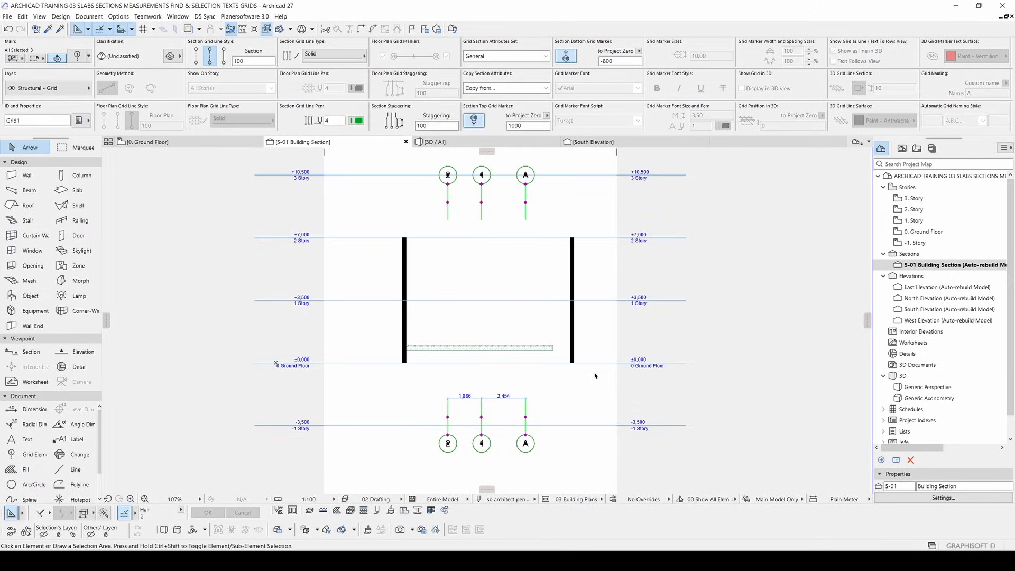
pyautogui.scroll(-3, 515, 378)
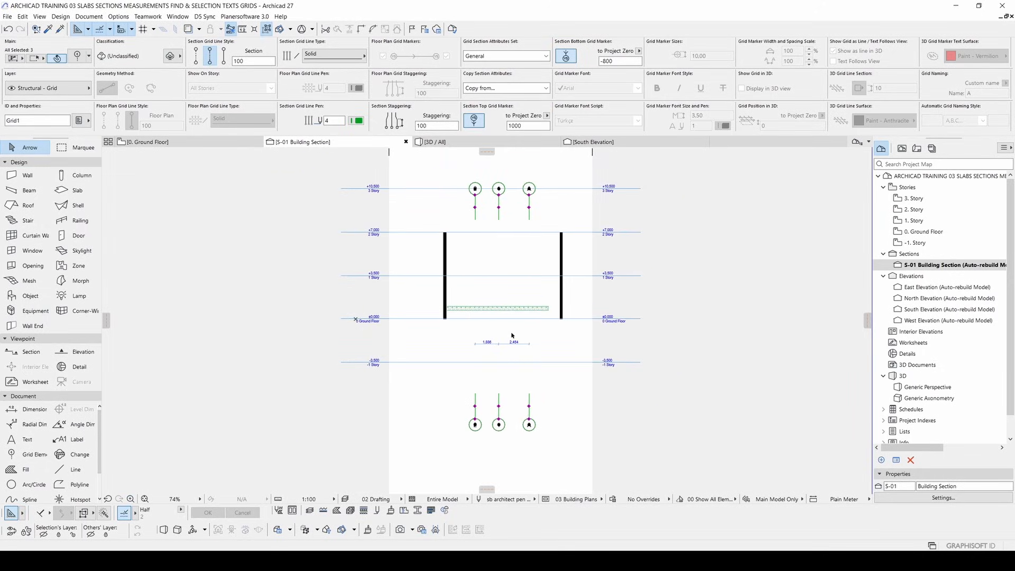
pyautogui.scroll(3, 497, 323)
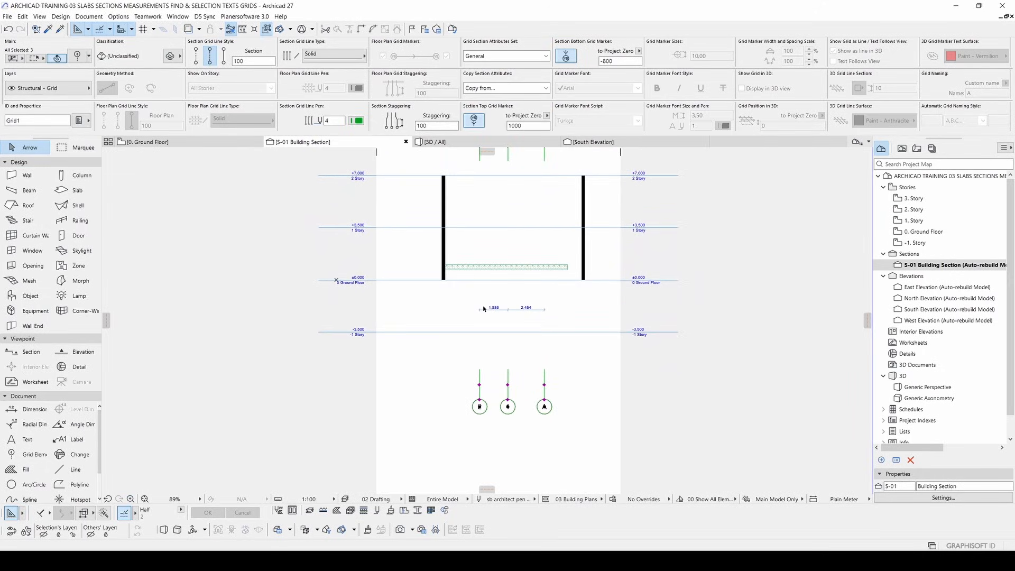
pyautogui.scroll(3, 473, 306)
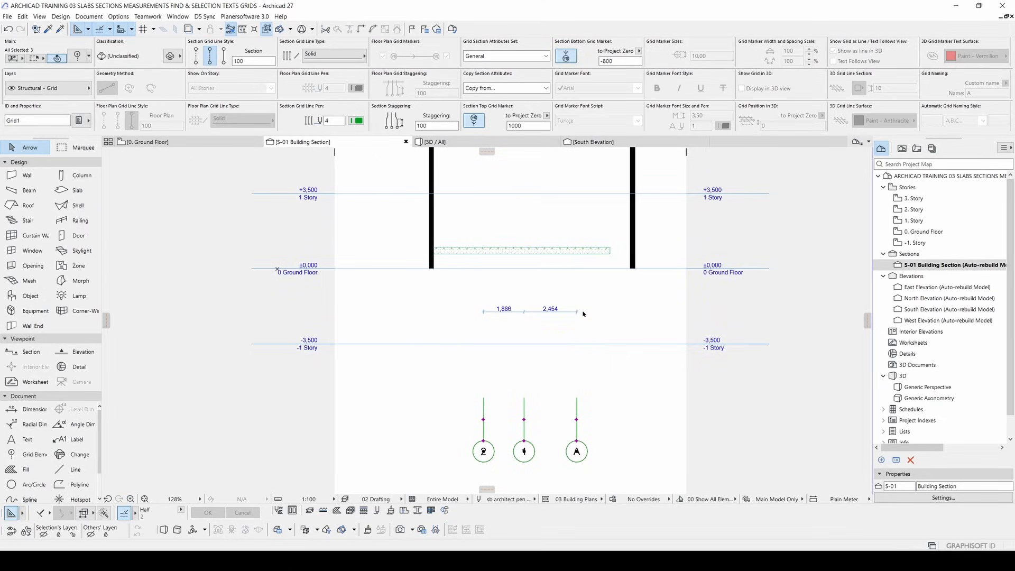
# - Set the top section markers of the three grid elements to 1200 relative to Project Zero, and deselect the grids
pyautogui.scroll(5, 460, 290)
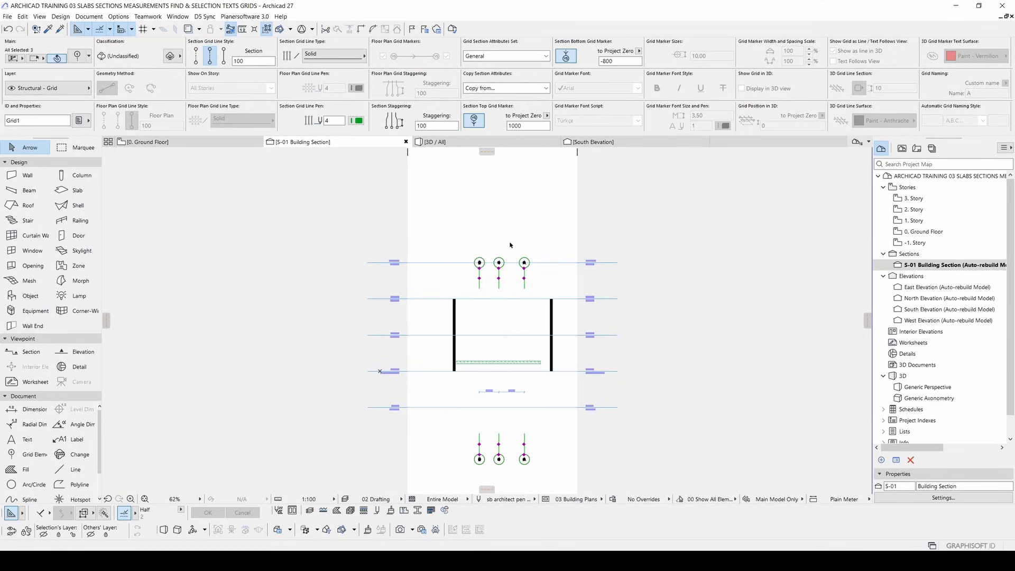
pyautogui.scroll(3, 492, 263)
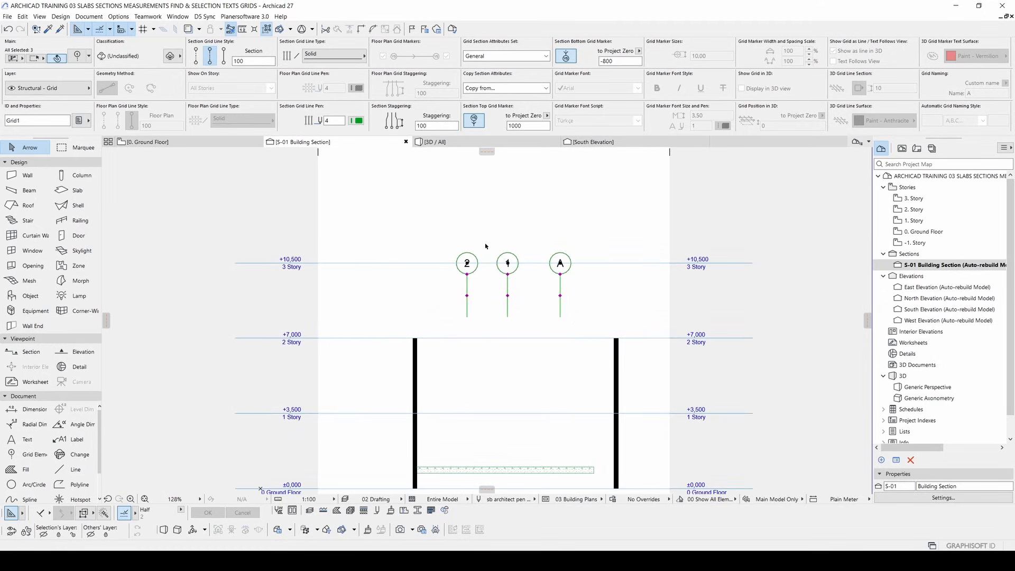
pyautogui.hotkey('ctrl', 't')
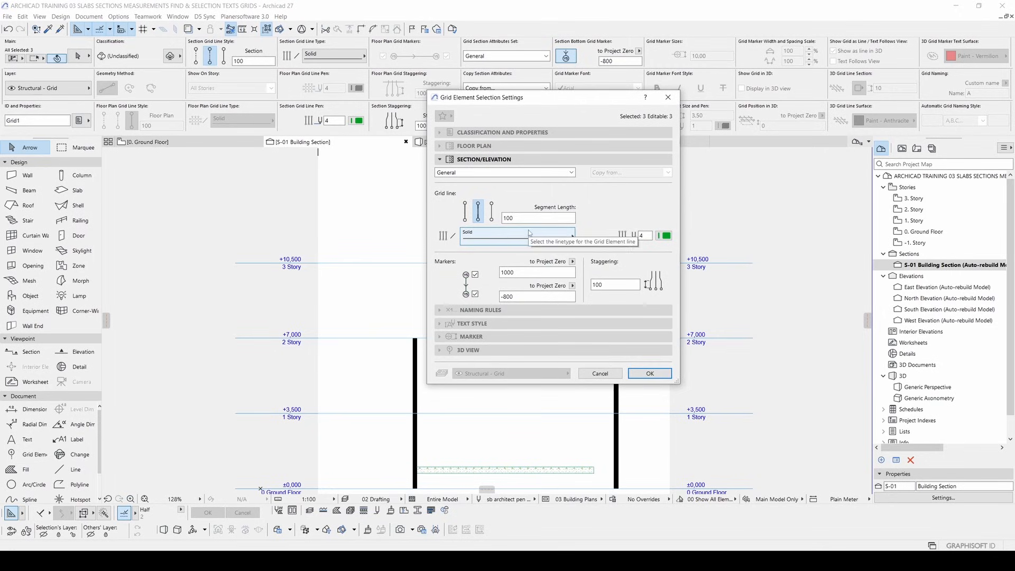
pyautogui.moveTo(534, 99); pyautogui.dragTo(261, 138)
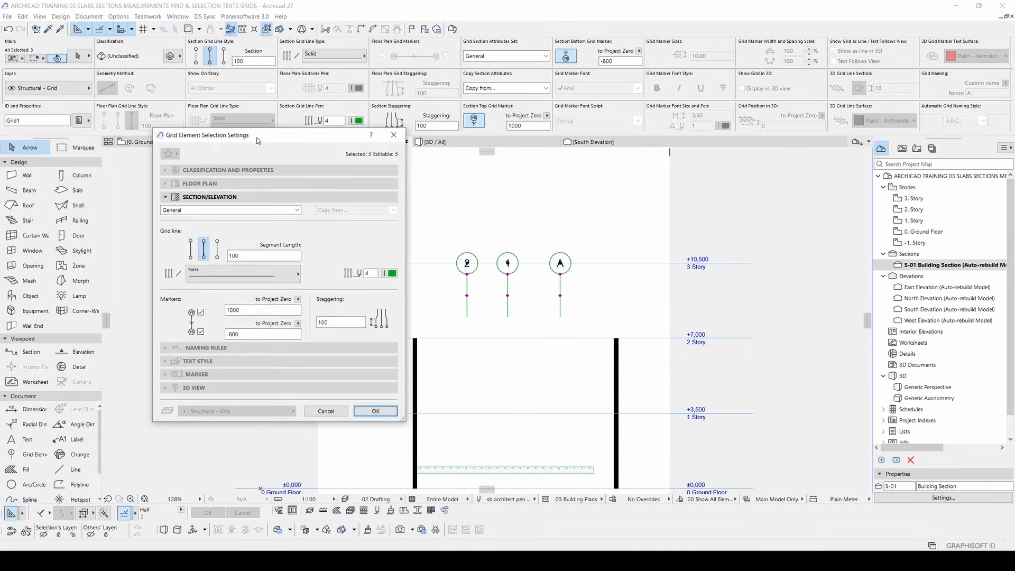
pyautogui.moveTo(231, 310); pyautogui.dragTo(234, 310)
pyautogui.write('2')
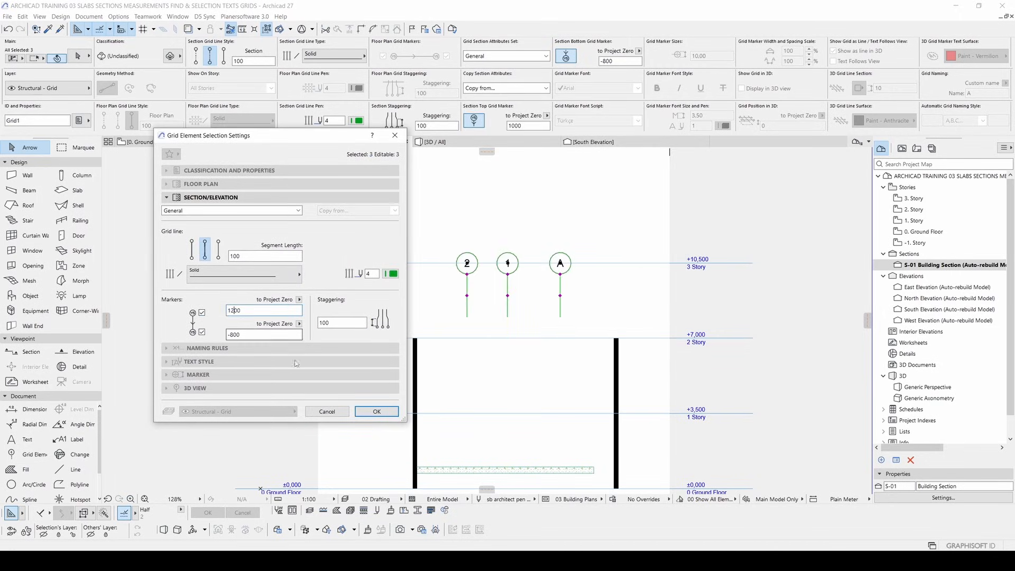
pyautogui.click(376, 411)
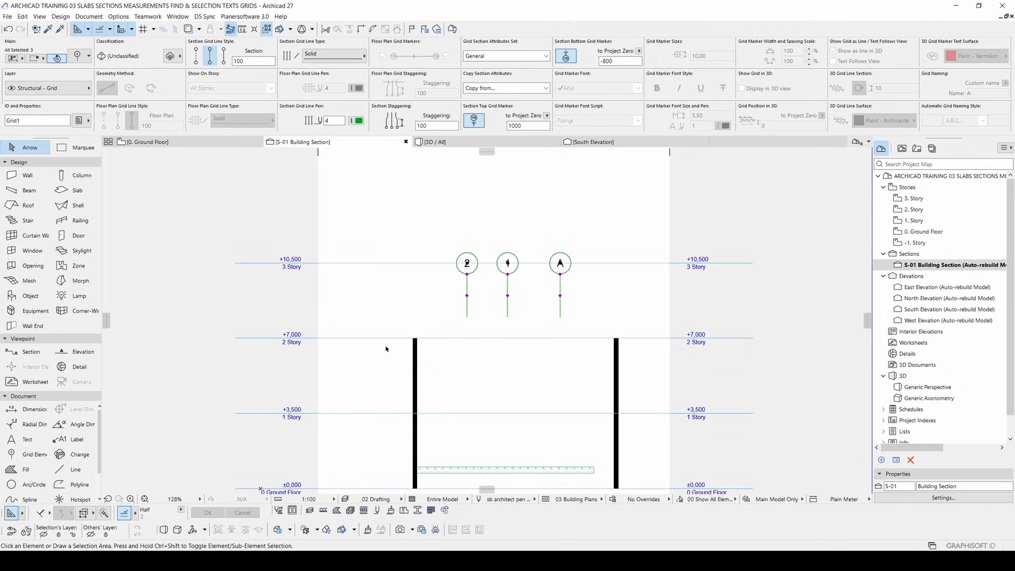
pyautogui.scroll(-3, 429, 324)
pyautogui.scroll(-3, 428, 324)
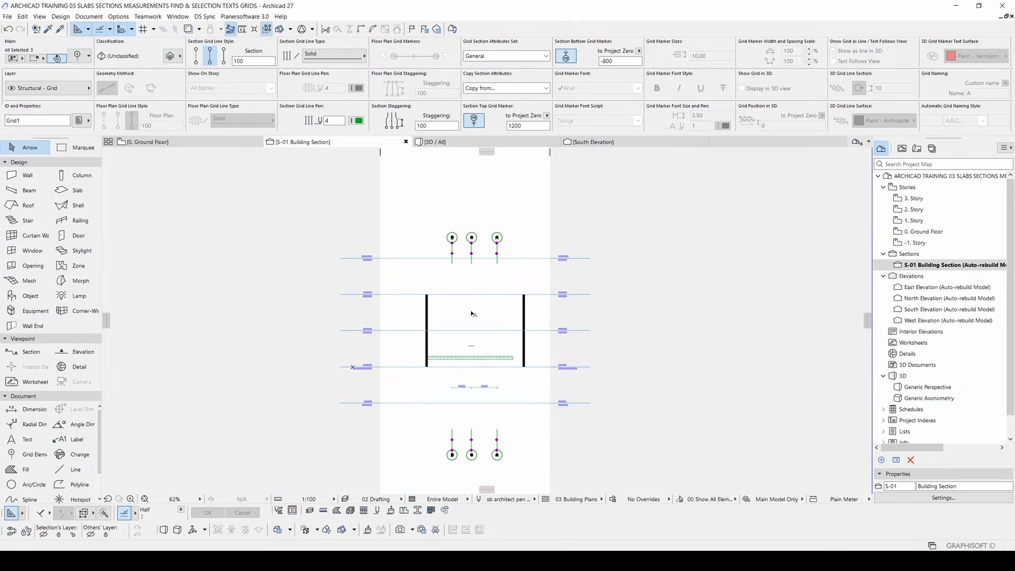
pyautogui.scroll(3, 502, 347)
pyautogui.click(486, 223)
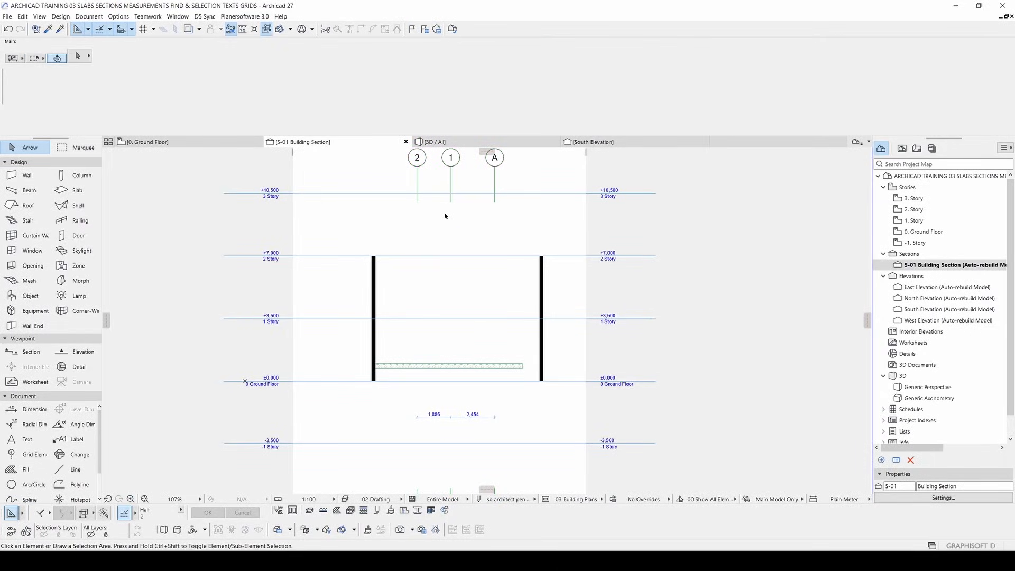
# - Try the pen sets 04 Building plans 50, 02 Site 500 and 01 Color Conceptual on the building section
pyautogui.click(509, 499)
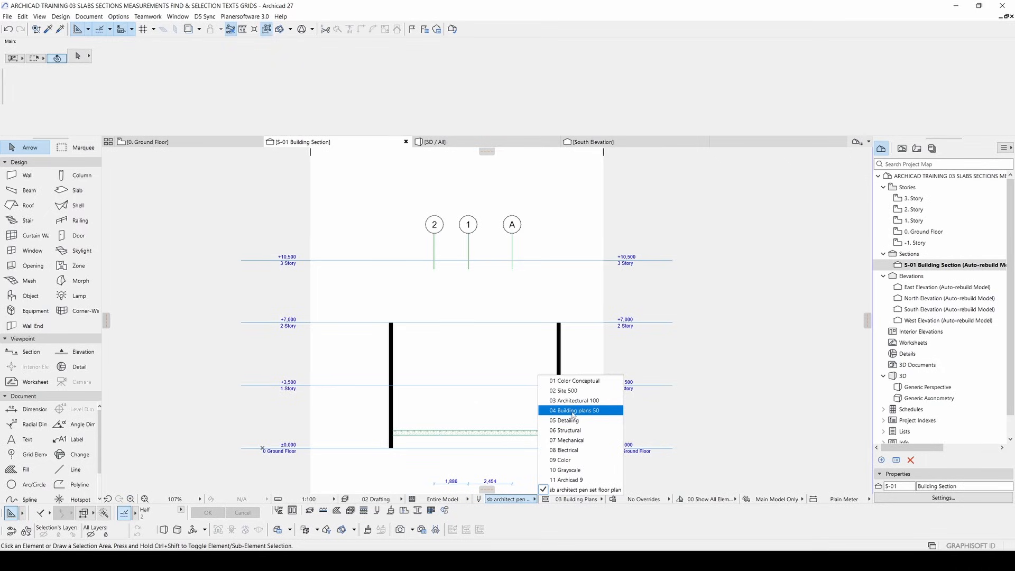
pyautogui.click(572, 411)
pyautogui.scroll(4, 478, 259)
pyautogui.click(509, 500)
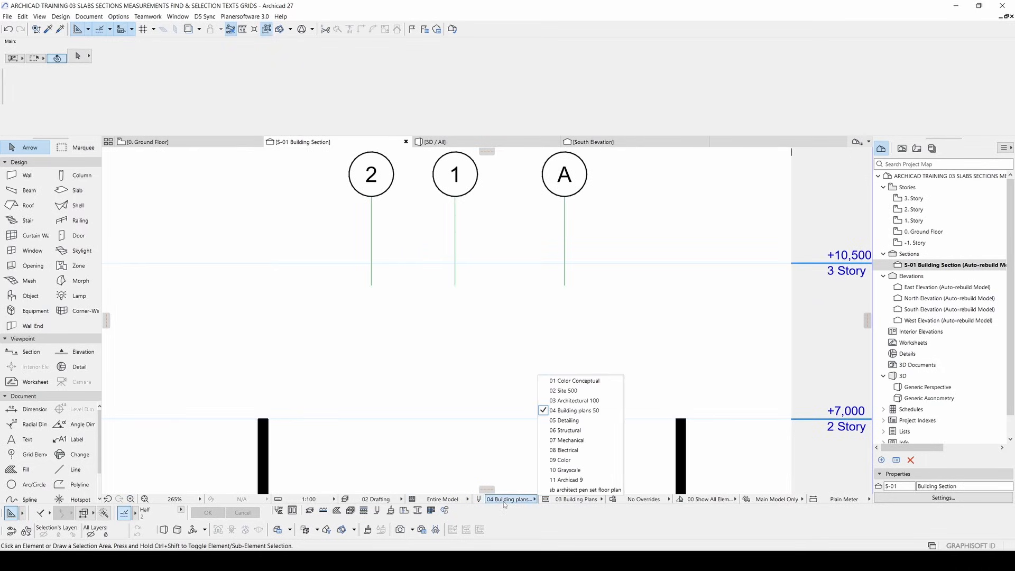
pyautogui.click(569, 392)
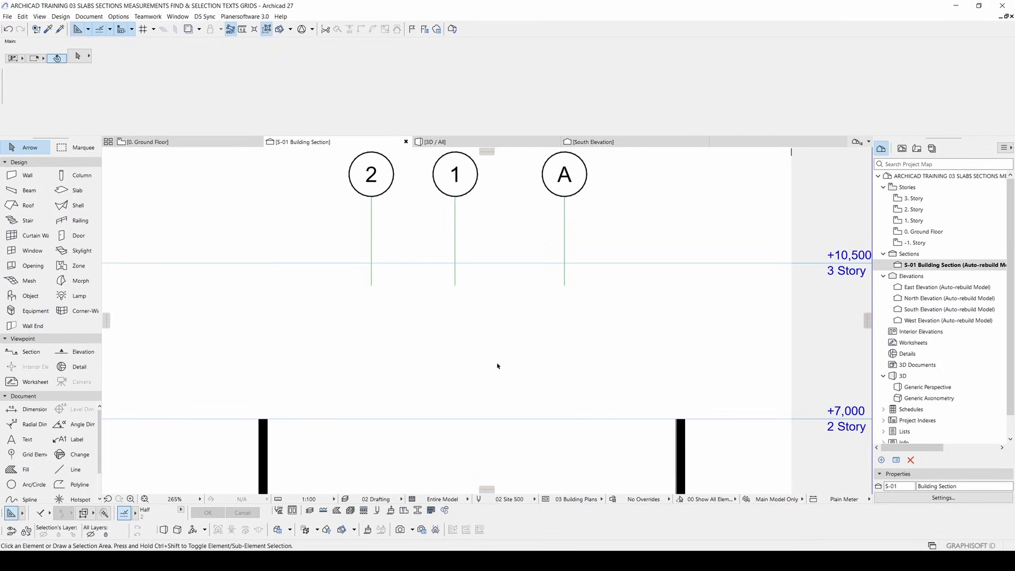
pyautogui.click(518, 499)
pyautogui.click(561, 380)
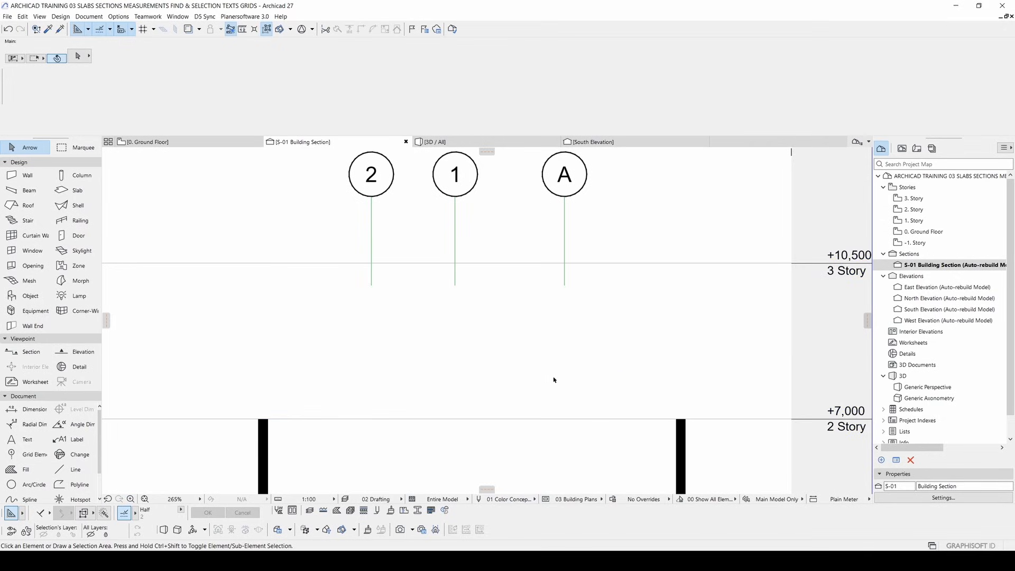
# - Try the 10 Grayscale and 11 Archicad 9 pen sets on the section, and restore sb architect pen set floor plan
pyautogui.click(506, 499)
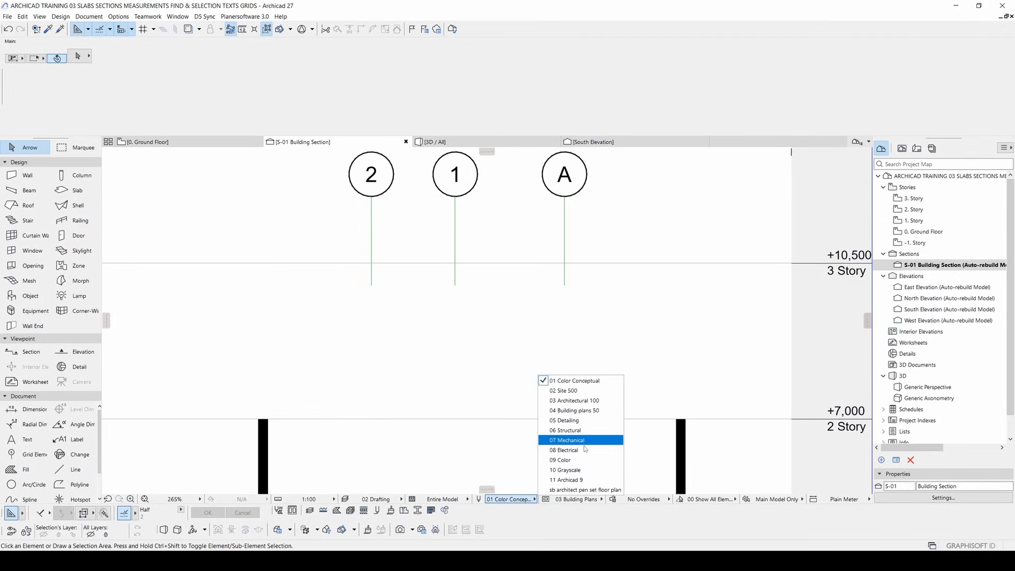
pyautogui.click(565, 470)
pyautogui.click(510, 499)
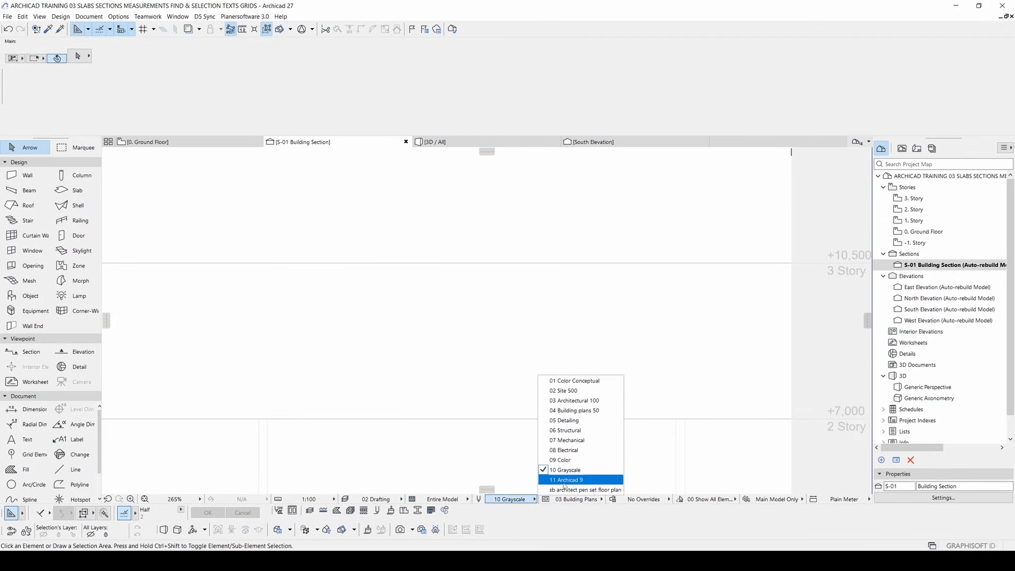
pyautogui.click(564, 480)
pyautogui.scroll(-5, 494, 379)
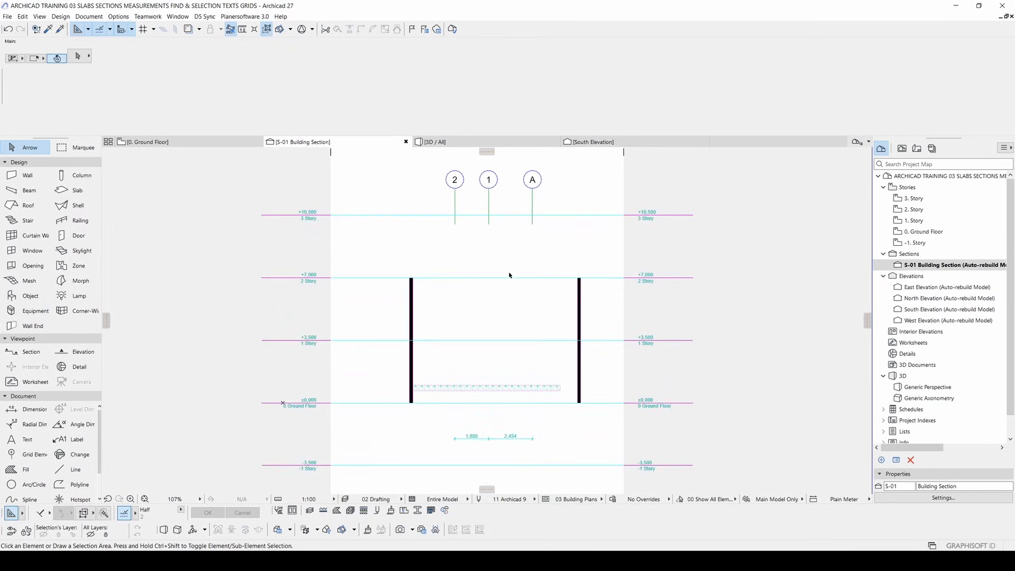
pyautogui.moveTo(495, 331); pyautogui.dragTo(497, 301, button='middle')
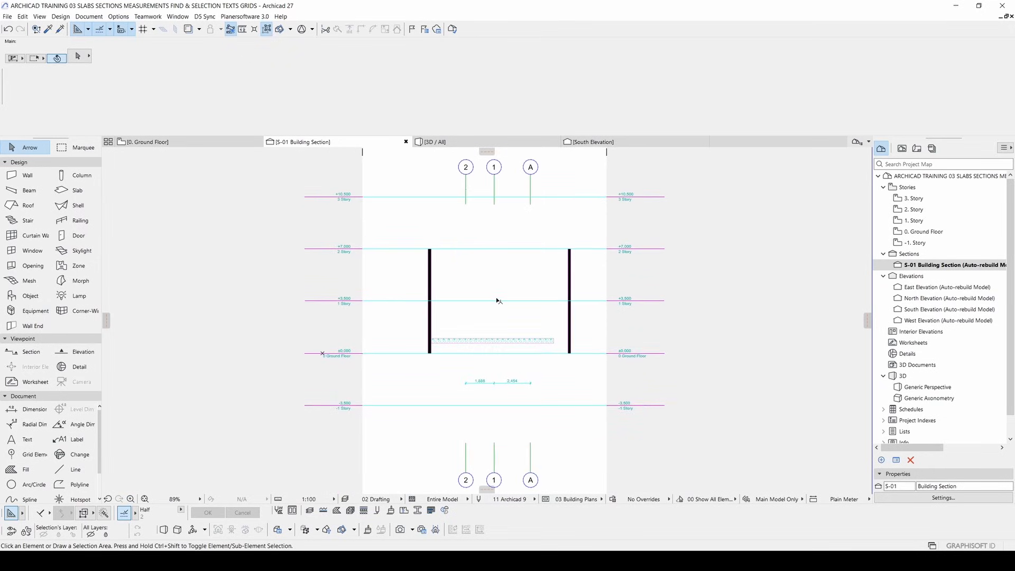
pyautogui.click(520, 502)
pyautogui.click(564, 489)
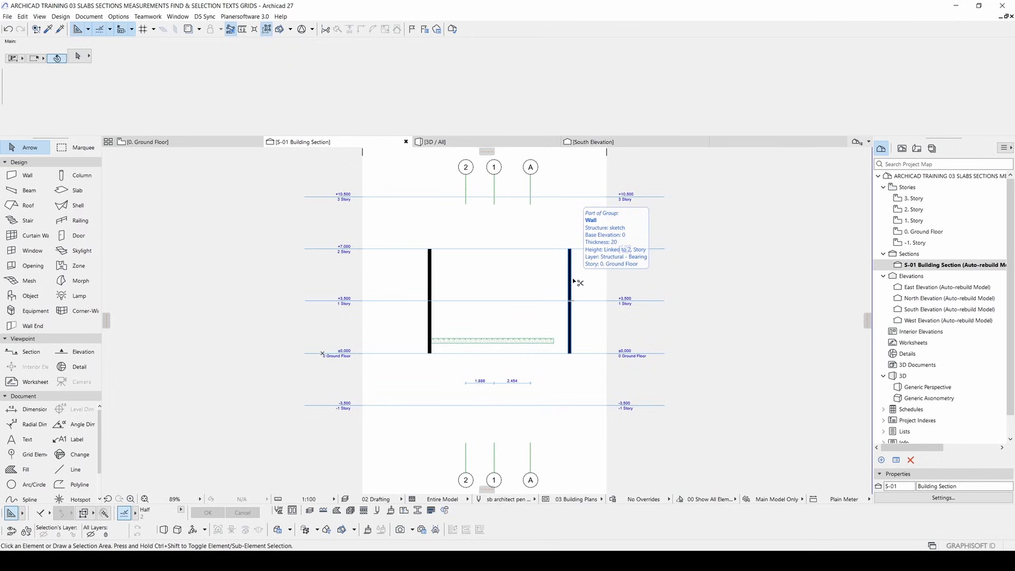
# - Select every grid element in the section using Find & Select with the element type Grid Element
pyautogui.hotkey('ctrl', 'f')
pyautogui.moveTo(178, 308); pyautogui.dragTo(651, 262)
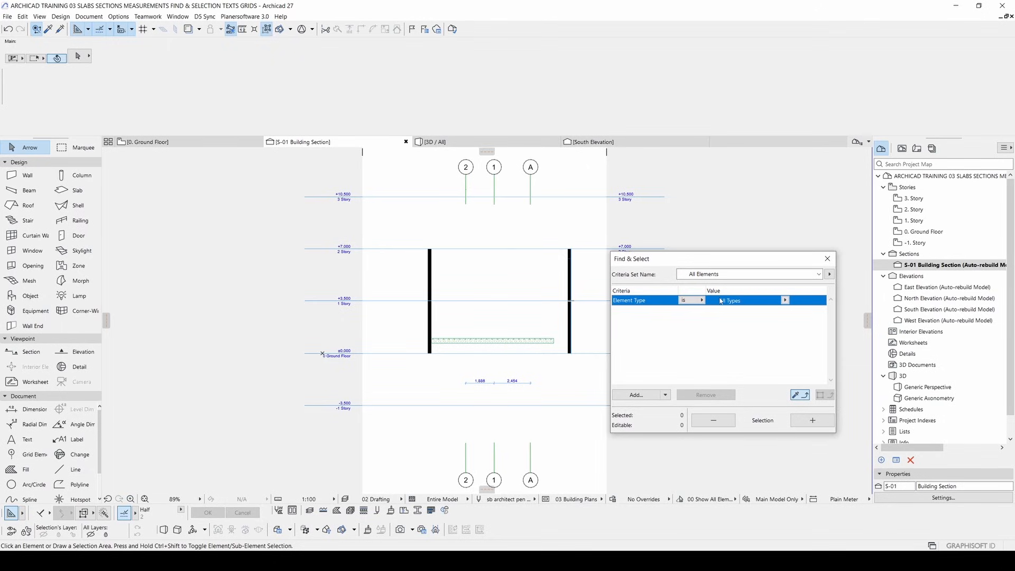
pyautogui.click(785, 300)
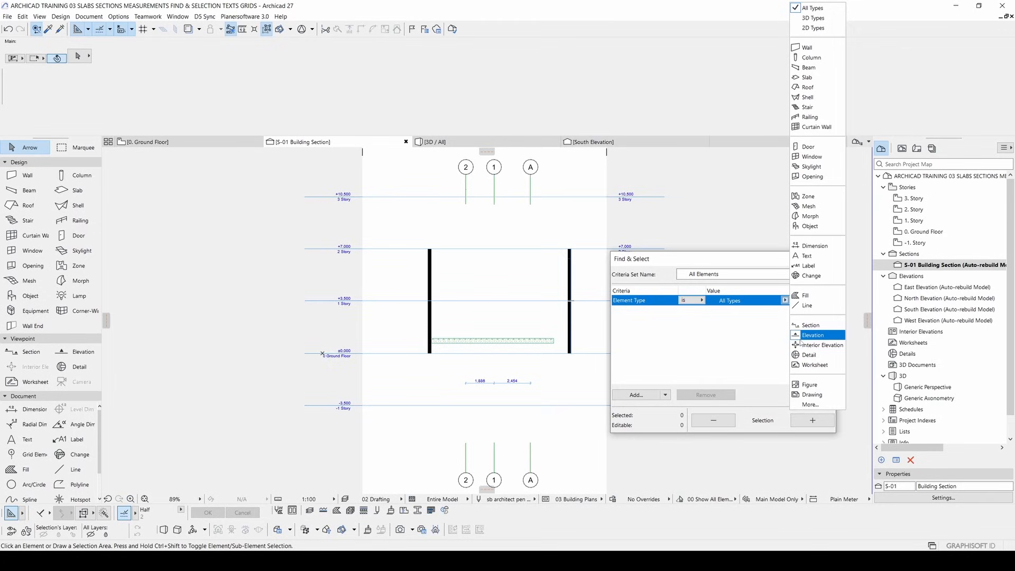
pyautogui.click(810, 404)
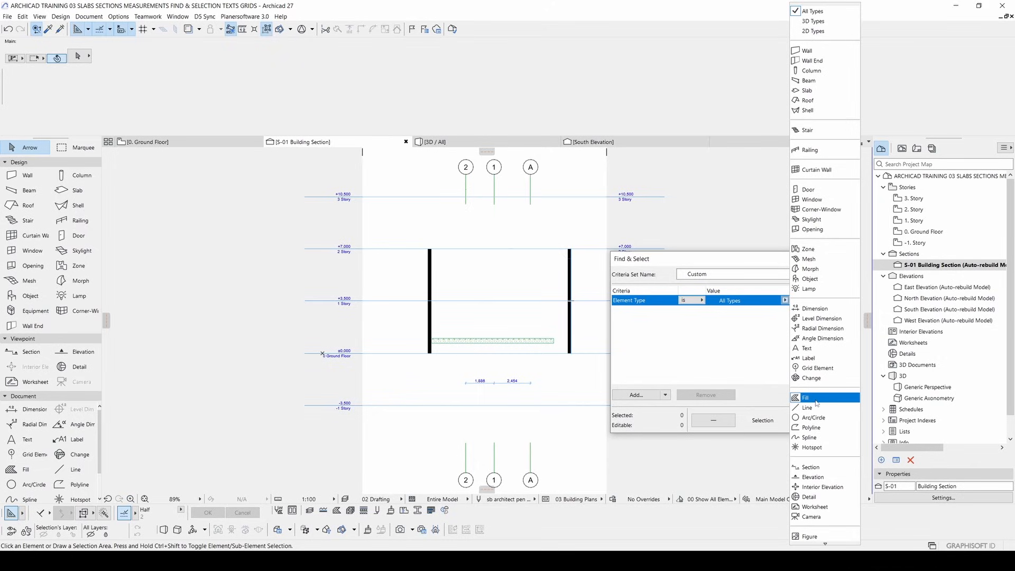
pyautogui.click(808, 369)
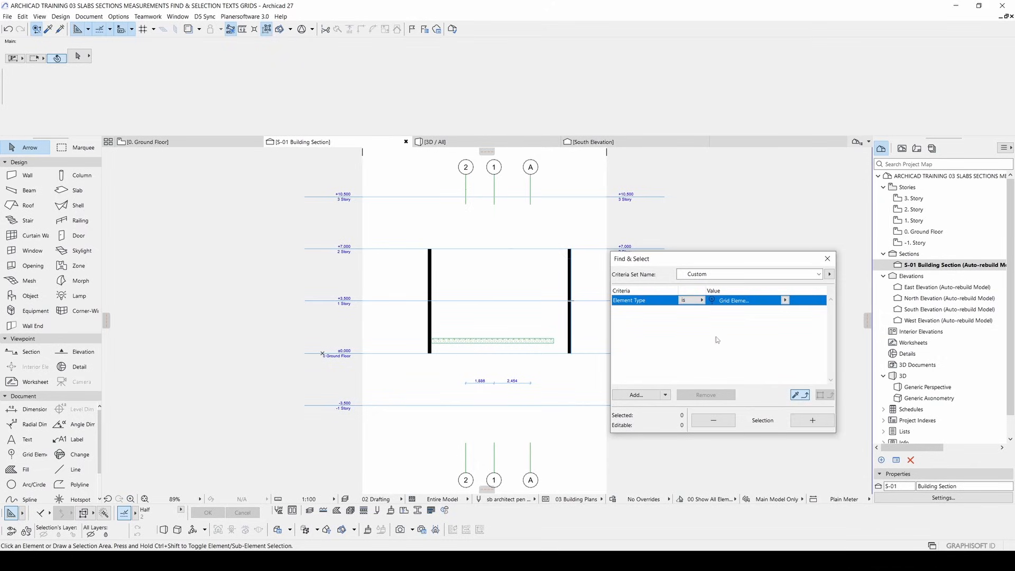
pyautogui.click(805, 421)
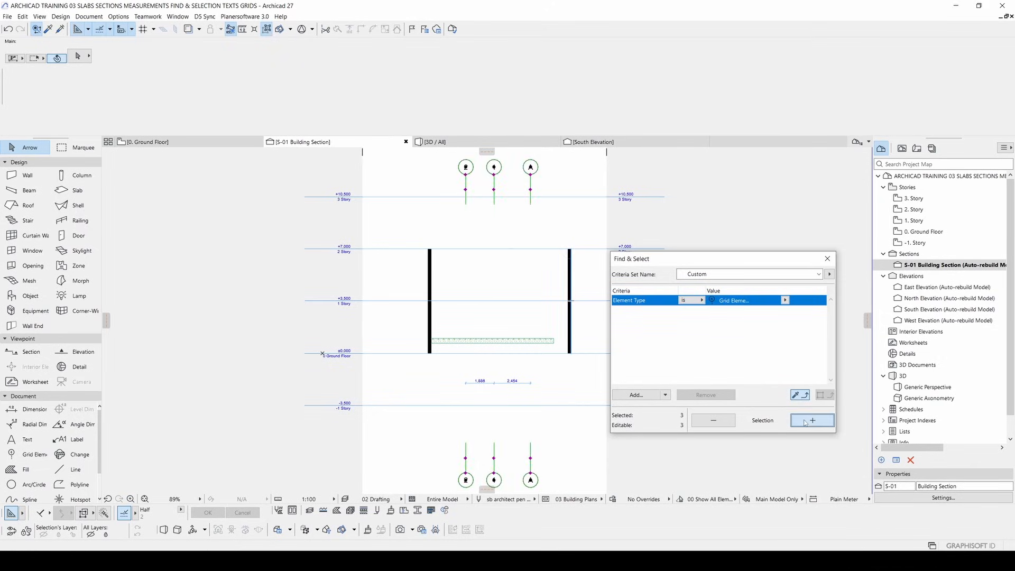
# - Deselect the grid elements and search the Find & Select criteria for "grid", then check the Main criteria group
pyautogui.click(554, 230)
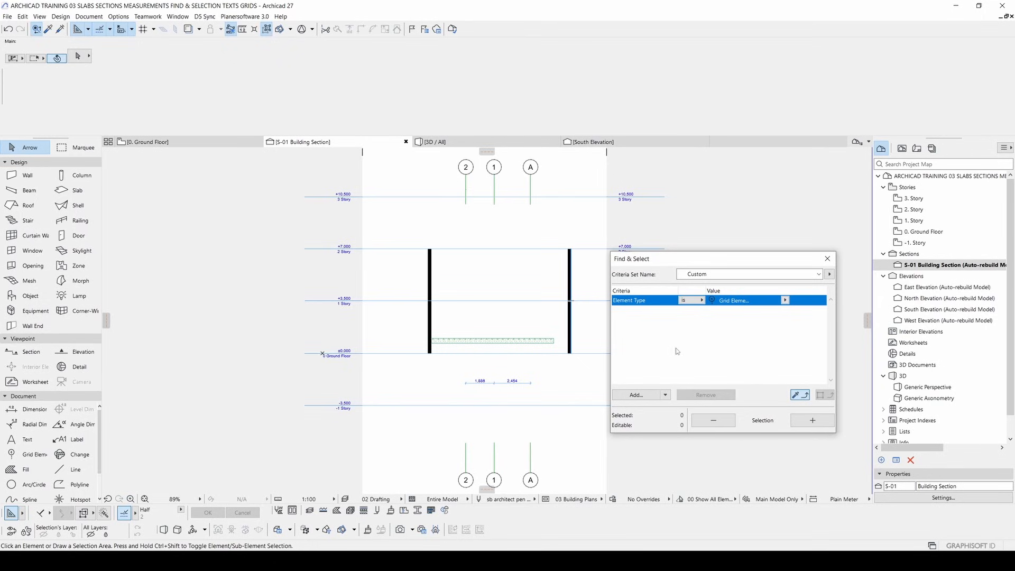
pyautogui.click(638, 396)
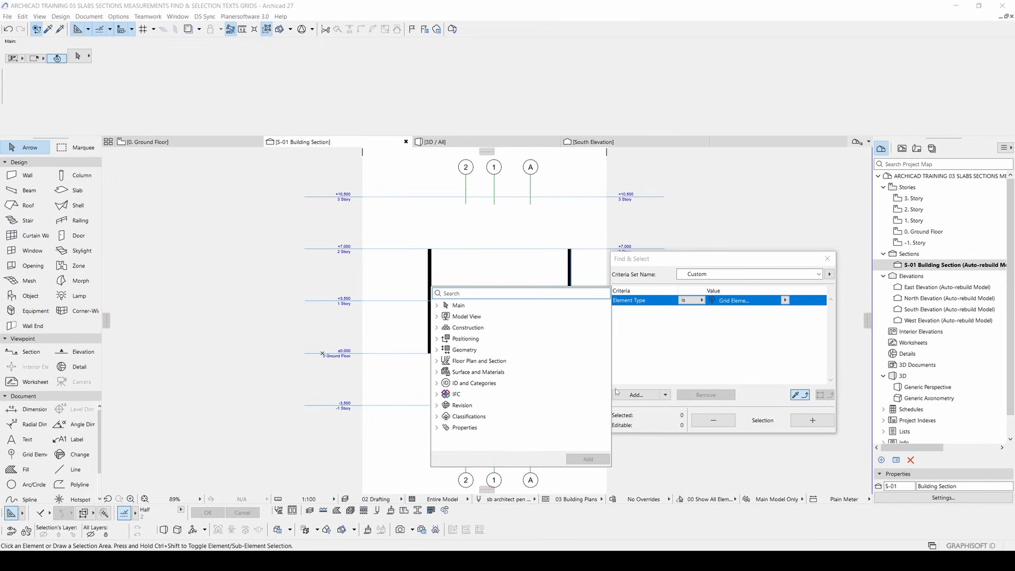
pyautogui.write('gri')
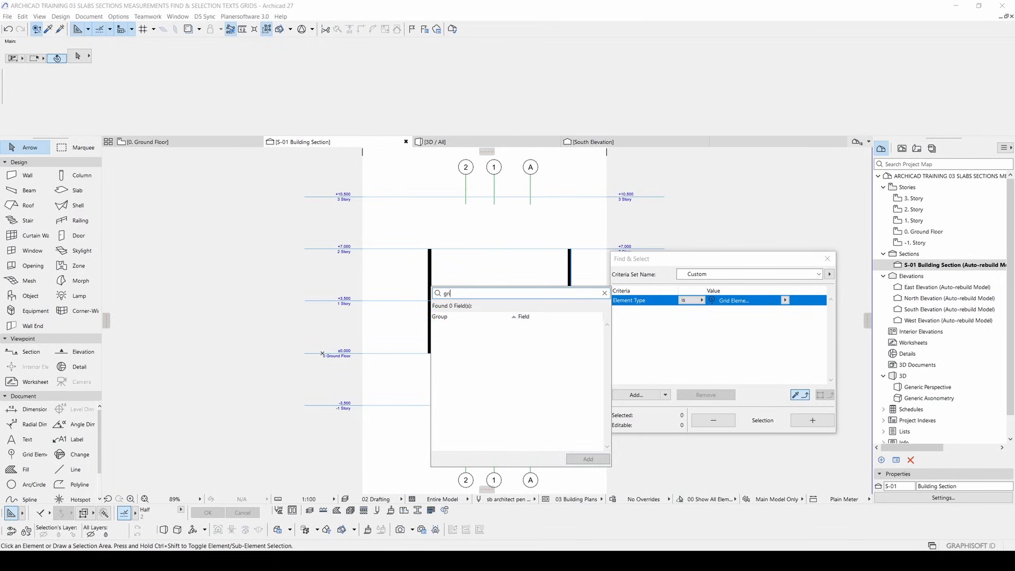
pyautogui.write('d')
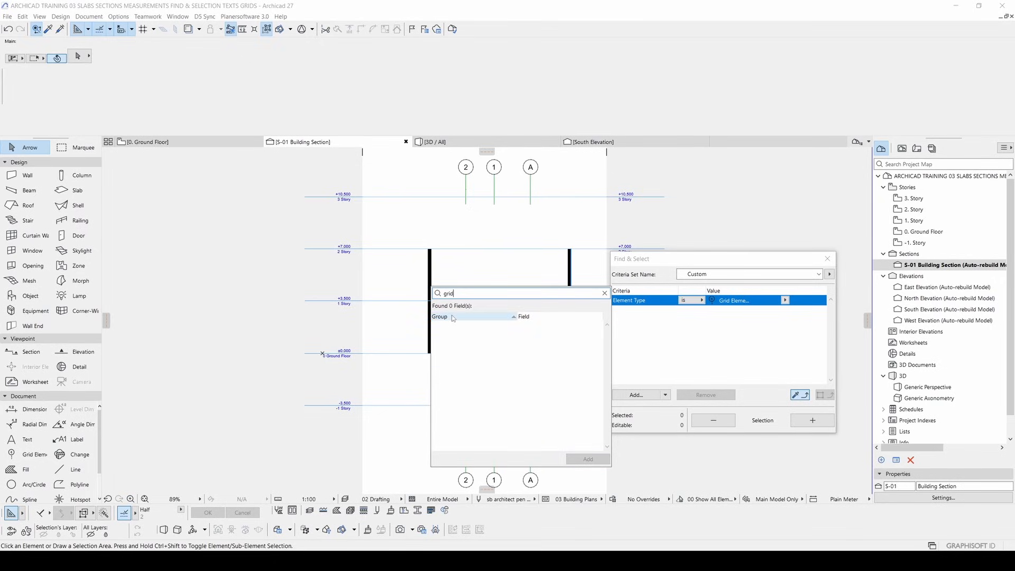
pyautogui.moveTo(470, 293); pyautogui.dragTo(407, 293)
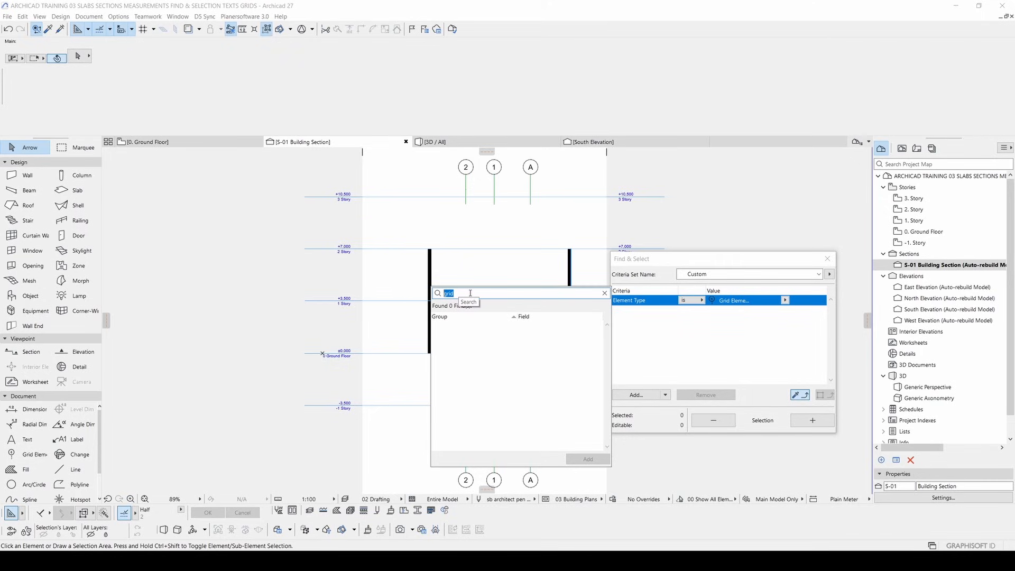
pyautogui.press('BackSpace')
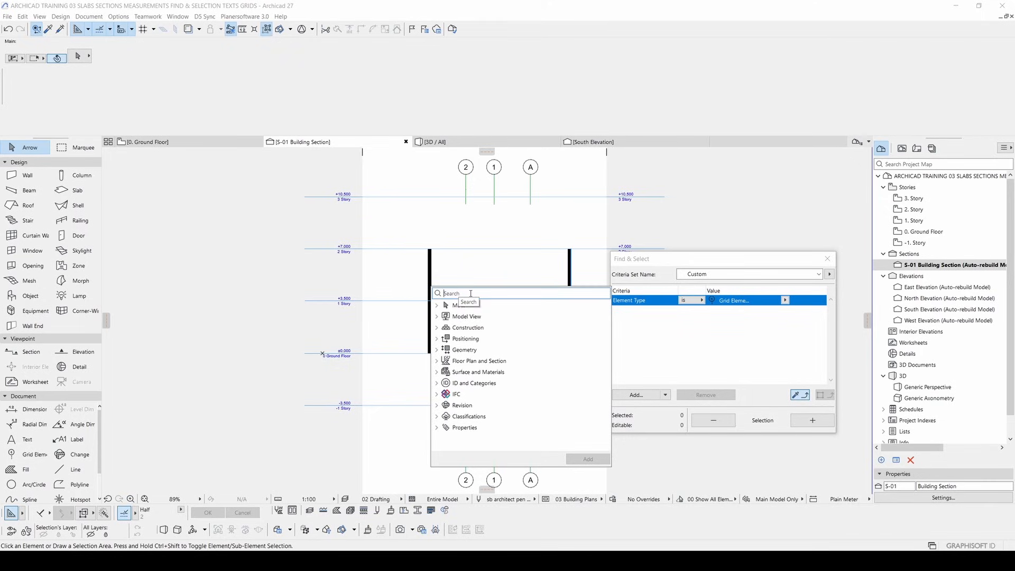
pyautogui.click(438, 306)
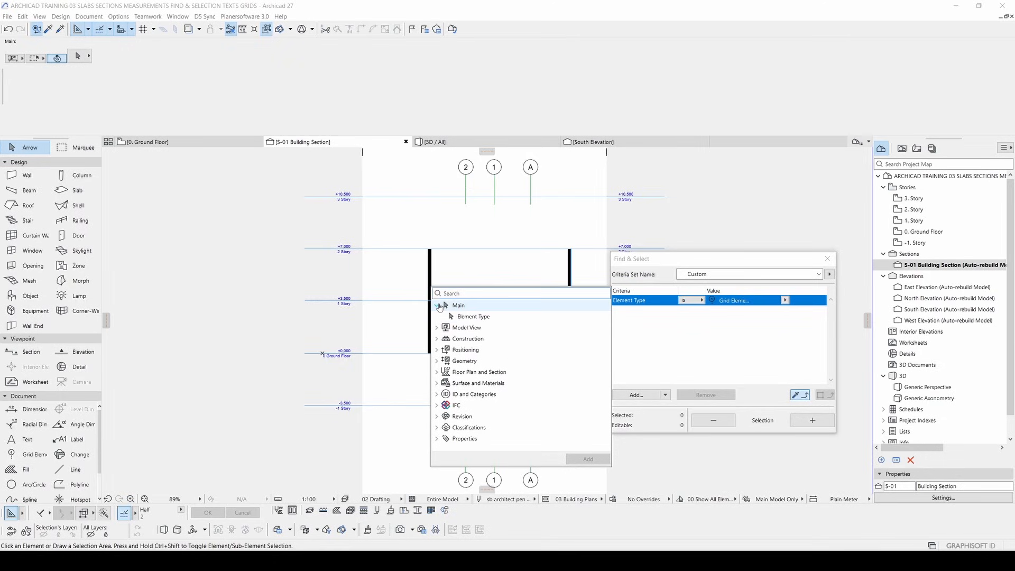
pyautogui.click(668, 259)
pyautogui.moveTo(668, 259)
pyautogui.mouseDown()
pyautogui.moveTo(698, 258)
pyautogui.moveTo(676, 264)
pyautogui.mouseUp()
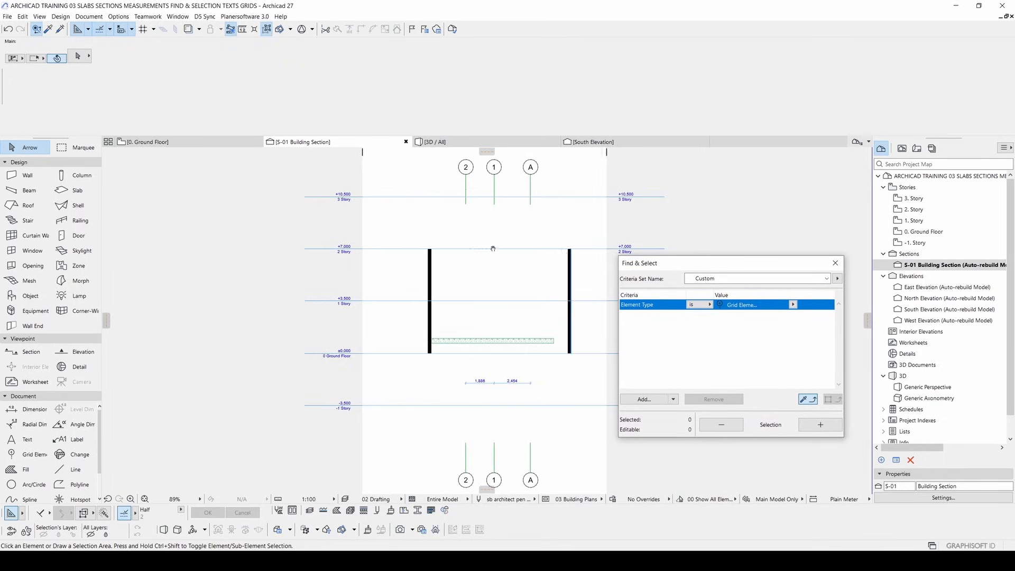
# - Pick up the settings of grid A and examine the Model View criteria available for grid elements in Find & Select
pyautogui.moveTo(494, 249); pyautogui.dragTo(488, 279, button='middle')
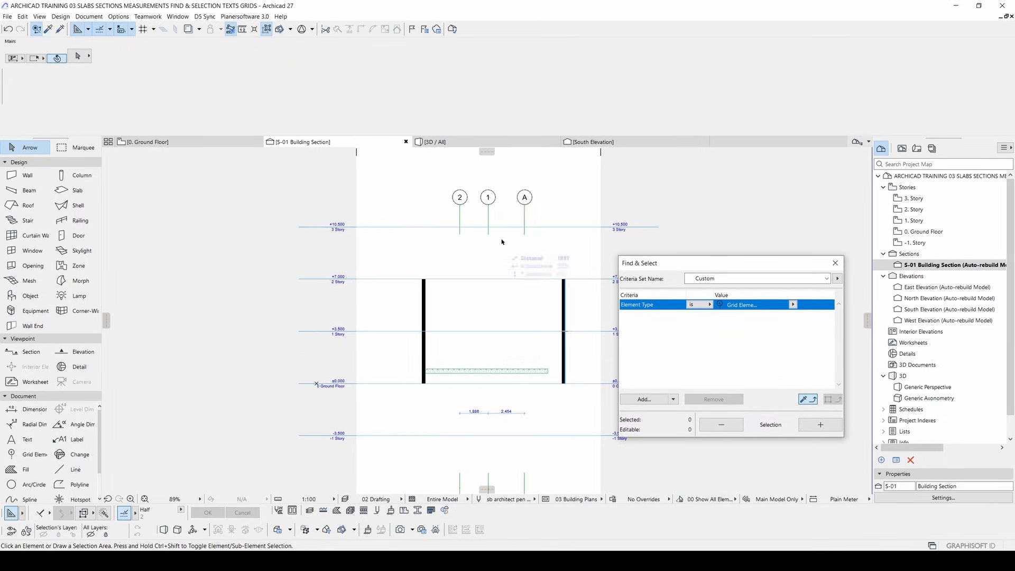
pyautogui.click(524, 206)
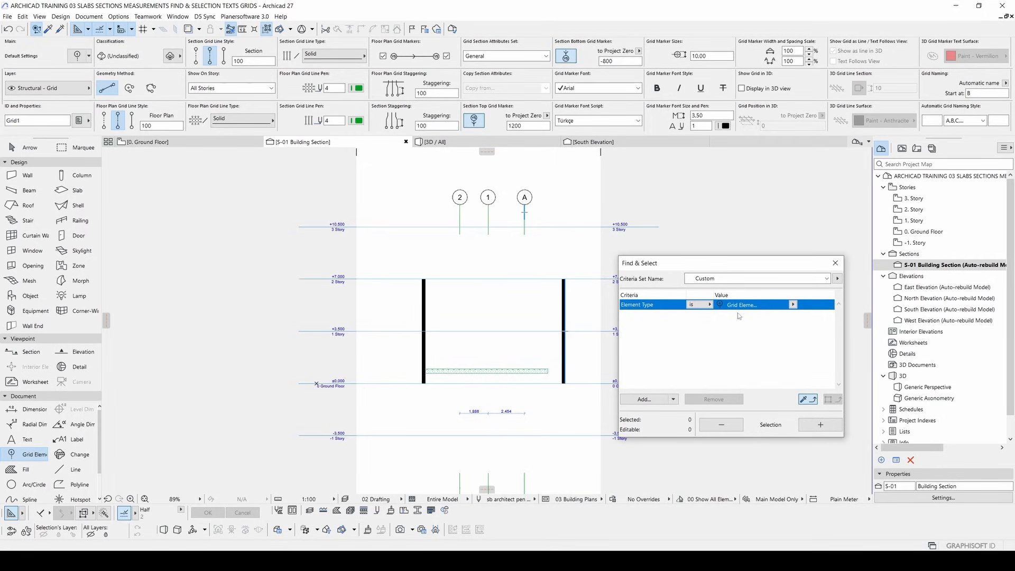
pyautogui.click(655, 400)
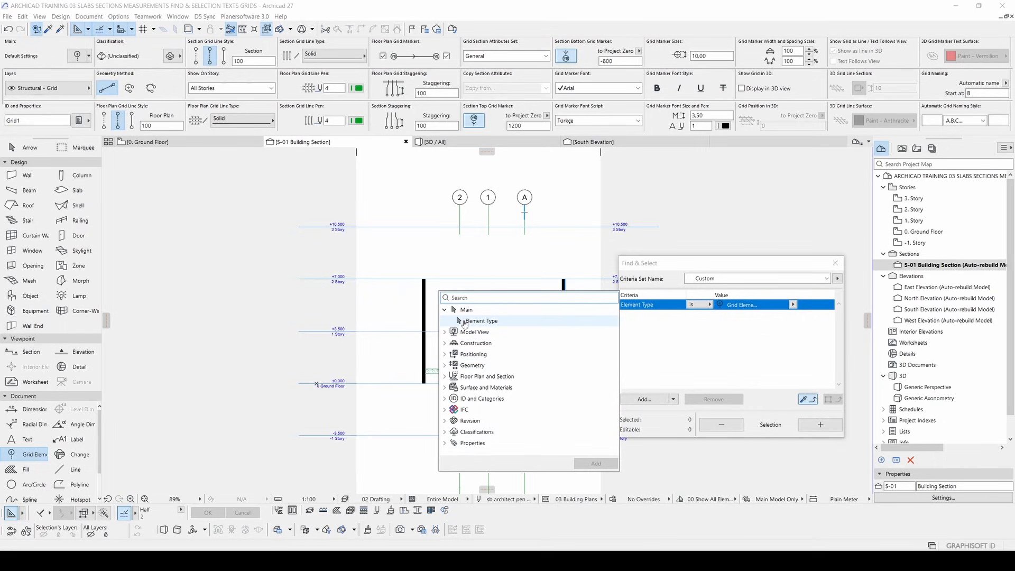
pyautogui.click(444, 332)
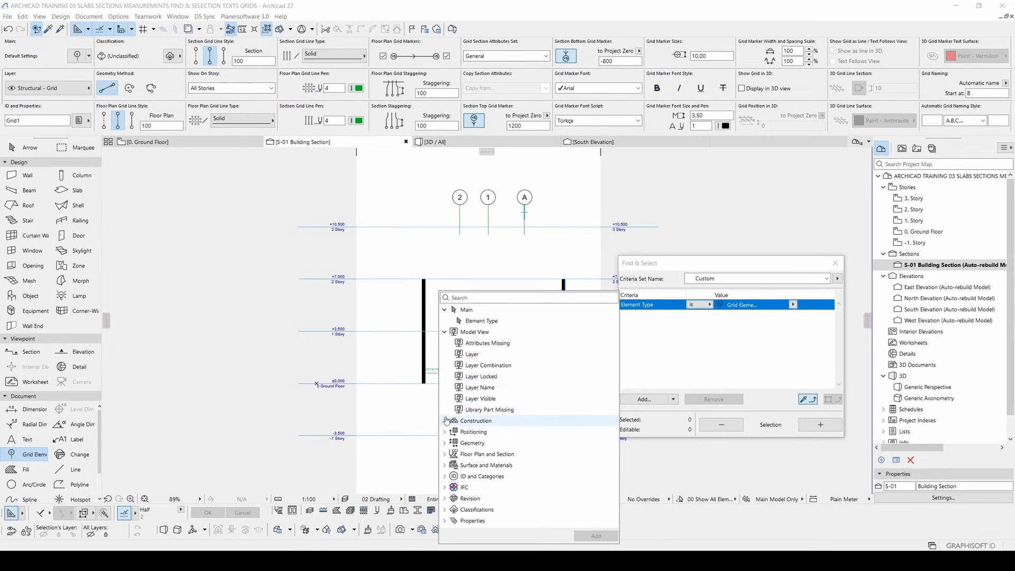
pyautogui.click(760, 358)
pyautogui.moveTo(521, 300); pyautogui.dragTo(470, 300, button='middle')
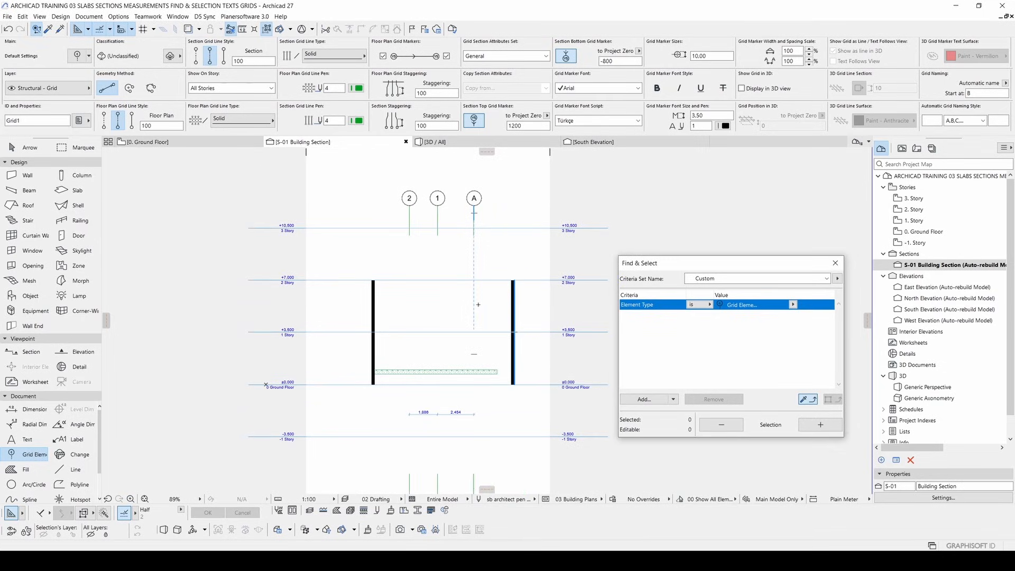
# - Pick up Wall as the Find & Select element type from a section wall, select all matching walls, and deselect them
pyautogui.keyDown('alt'); pyautogui.click(511, 296); pyautogui.keyUp('alt')
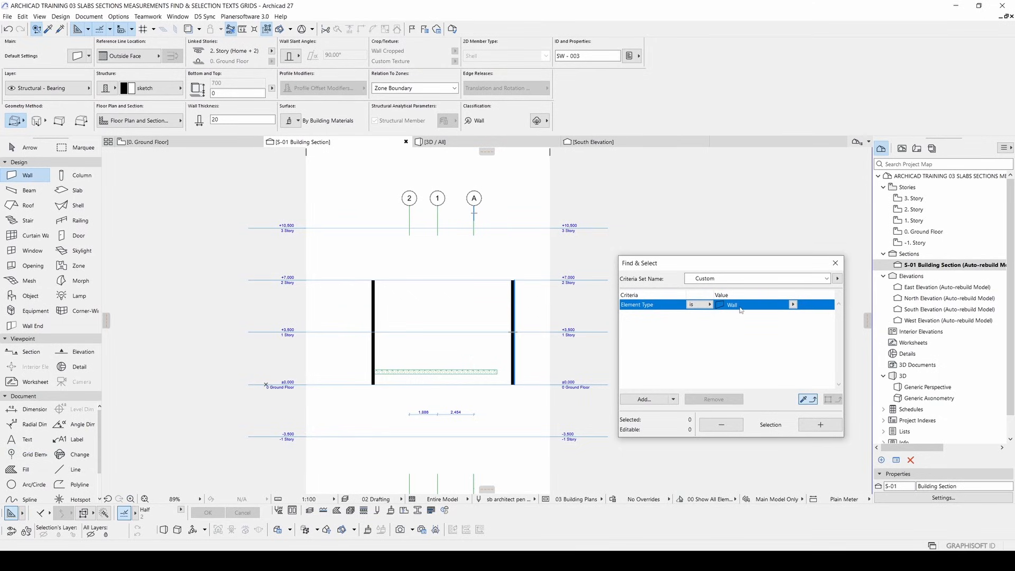
pyautogui.click(818, 425)
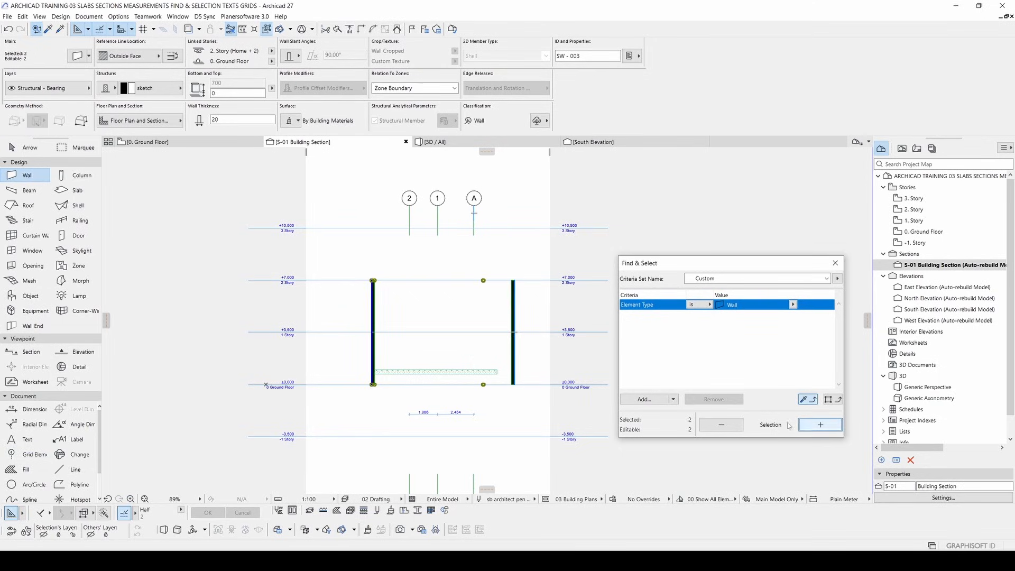
pyautogui.scroll(4, 463, 286)
pyautogui.moveTo(457, 320); pyautogui.dragTo(453, 306, button='middle')
pyautogui.press('Escape')
pyautogui.press('Escape')
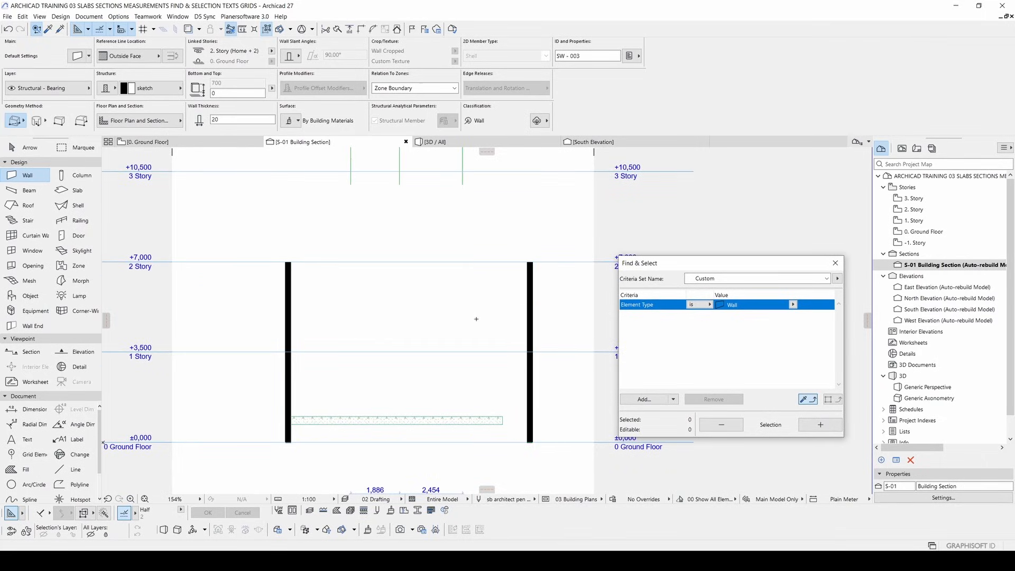
# - Lower the top of the right-hand wall in the section to a height of about 532 and deselect it
pyautogui.click(531, 280)
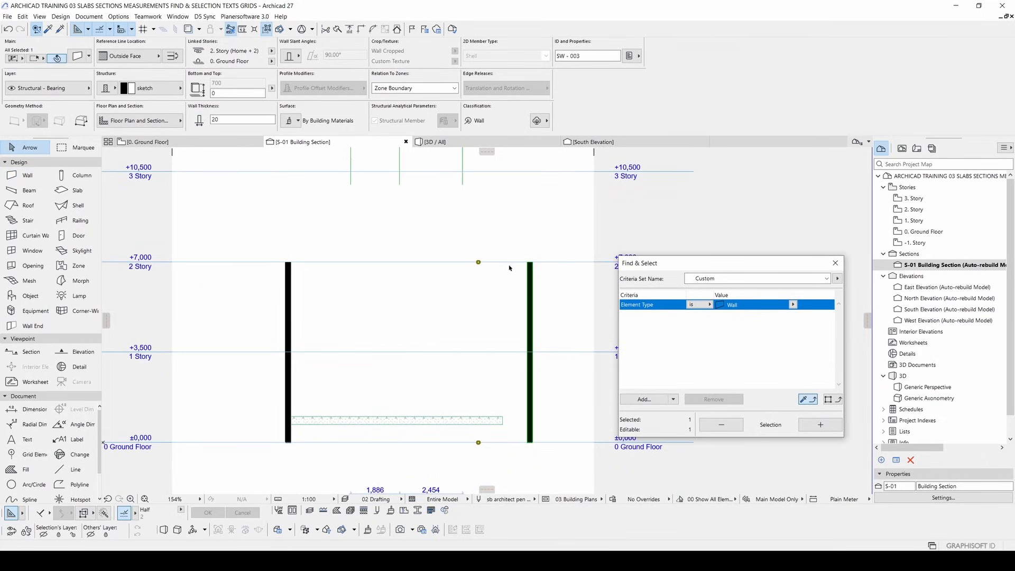
pyautogui.click(478, 263)
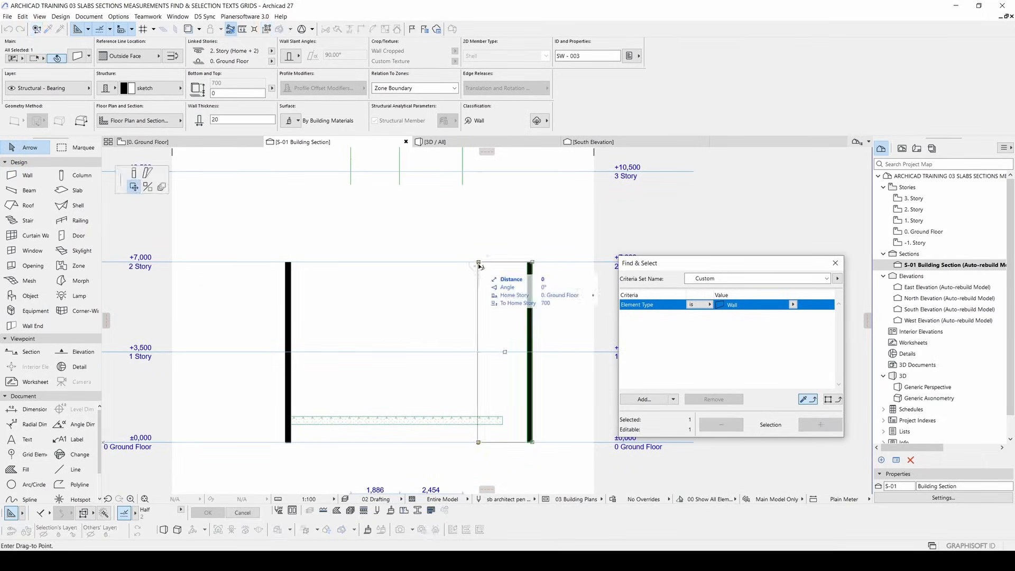
pyautogui.click(506, 306)
pyautogui.press('Escape')
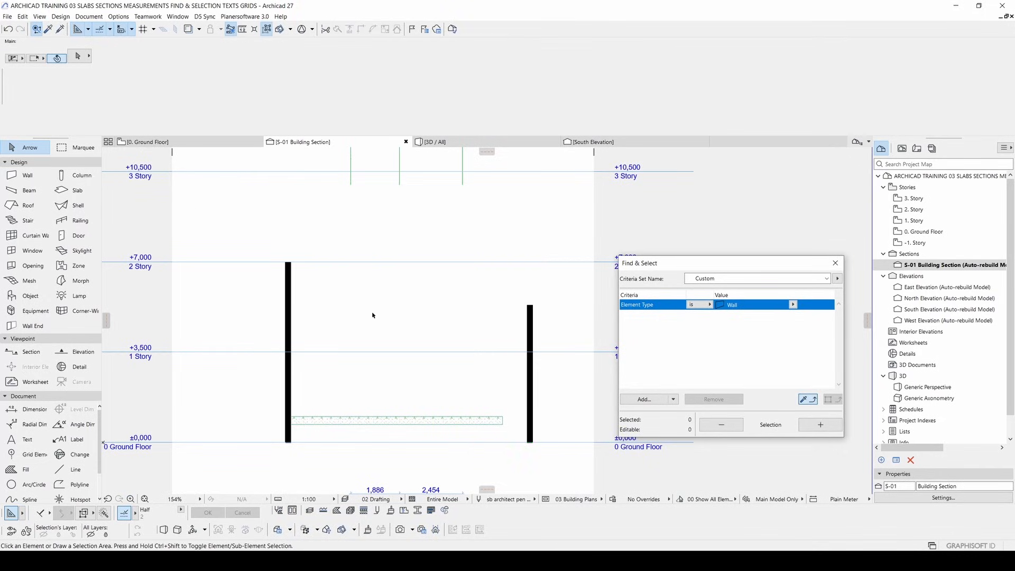
# - Pick up the shortened wall's settings and add the Geometry Height criterion to Find & Select
pyautogui.moveTo(371, 318); pyautogui.dragTo(395, 313, button='middle')
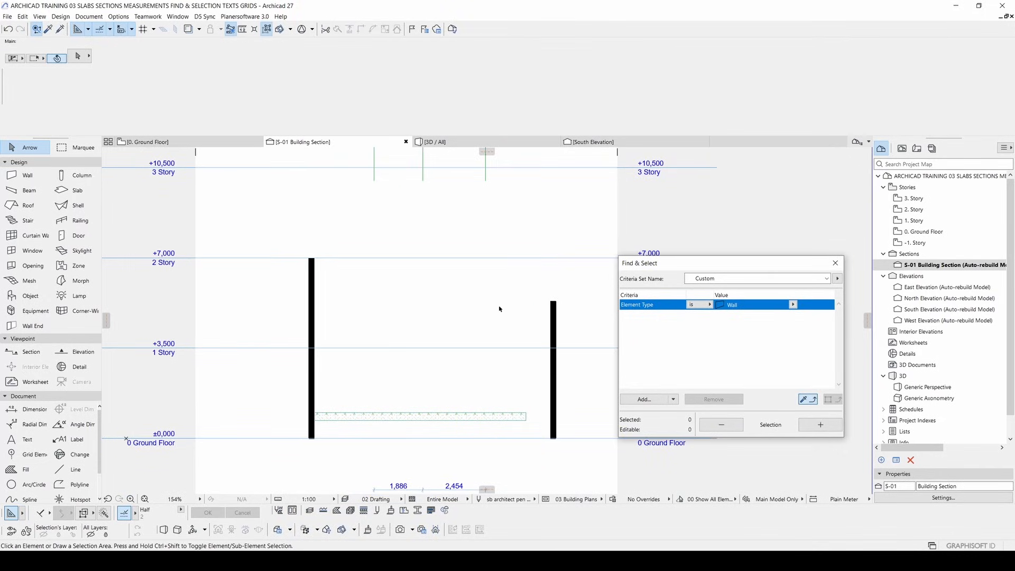
pyautogui.keyDown('alt'); pyautogui.click(552, 302); pyautogui.keyUp('alt')
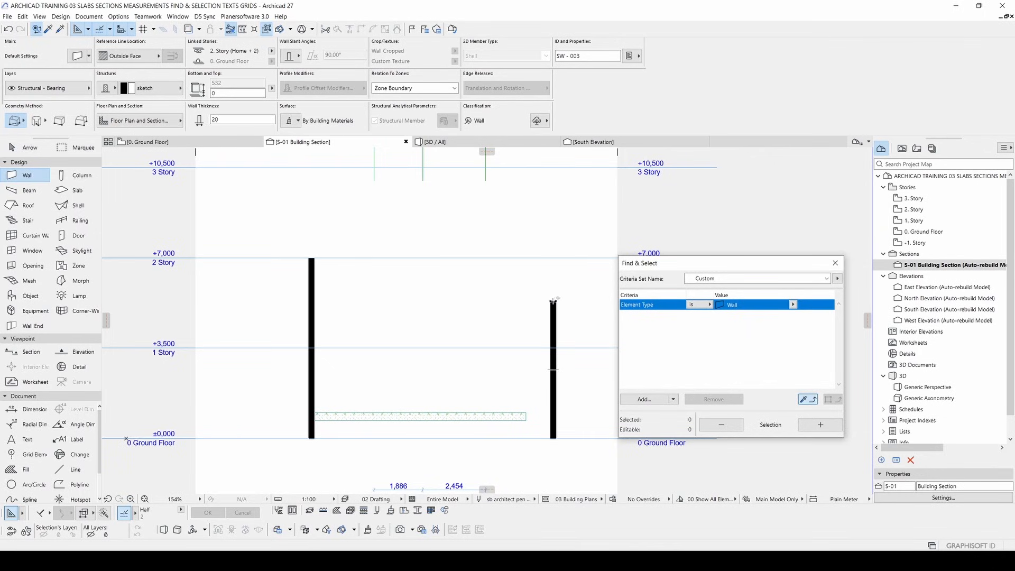
pyautogui.click(656, 399)
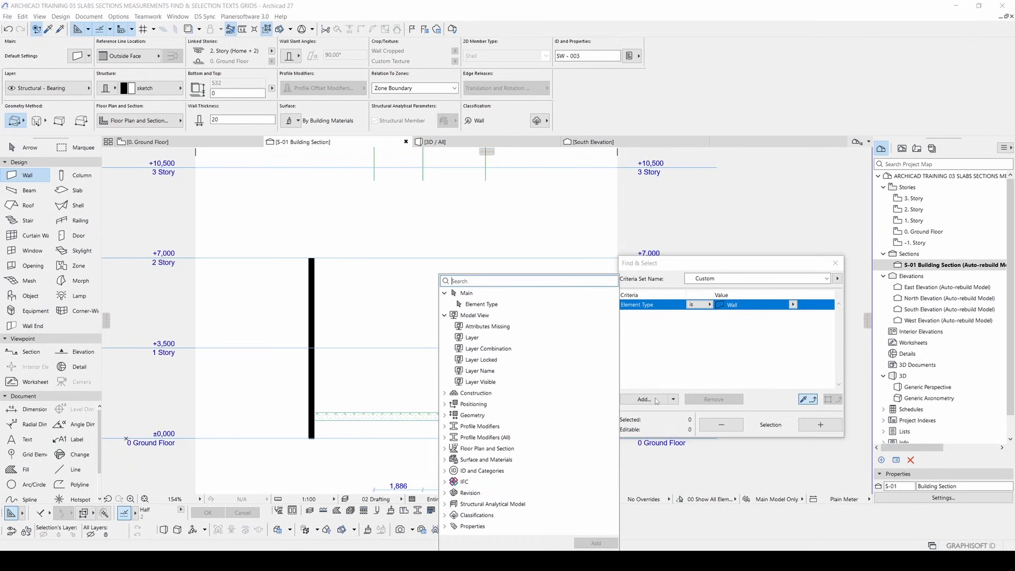
pyautogui.write('he')
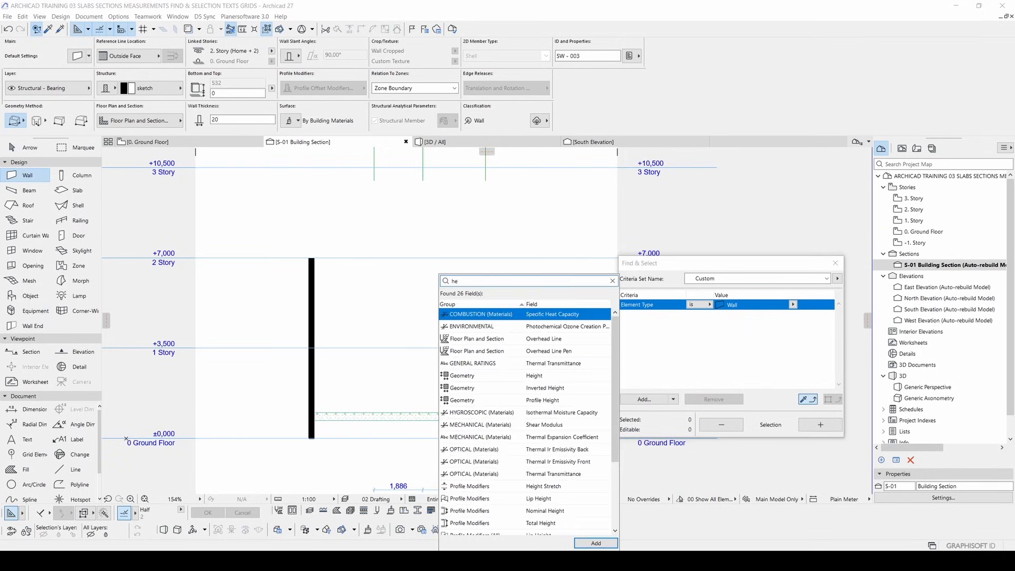
pyautogui.write('ig')
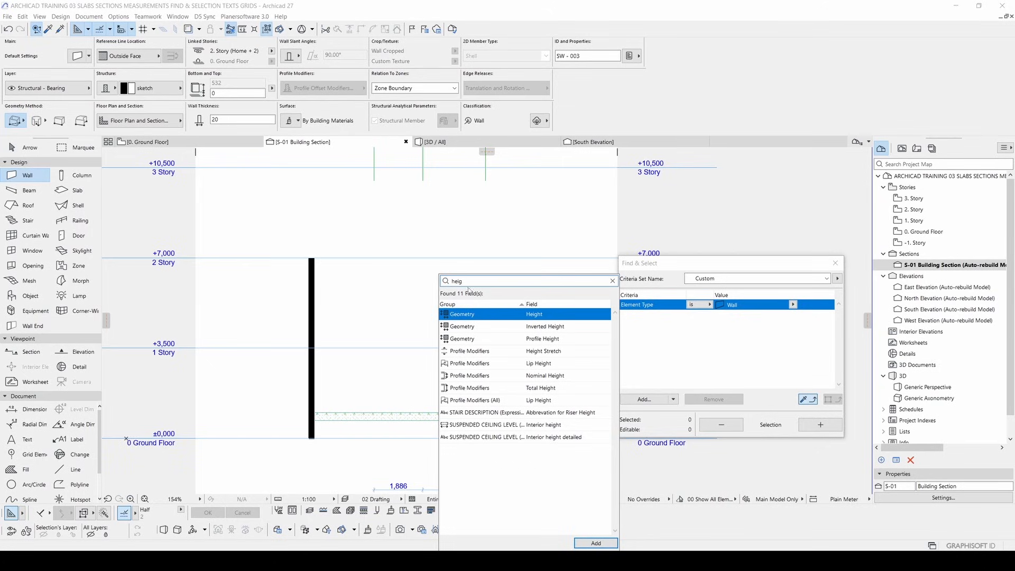
pyautogui.doubleClick(525, 320)
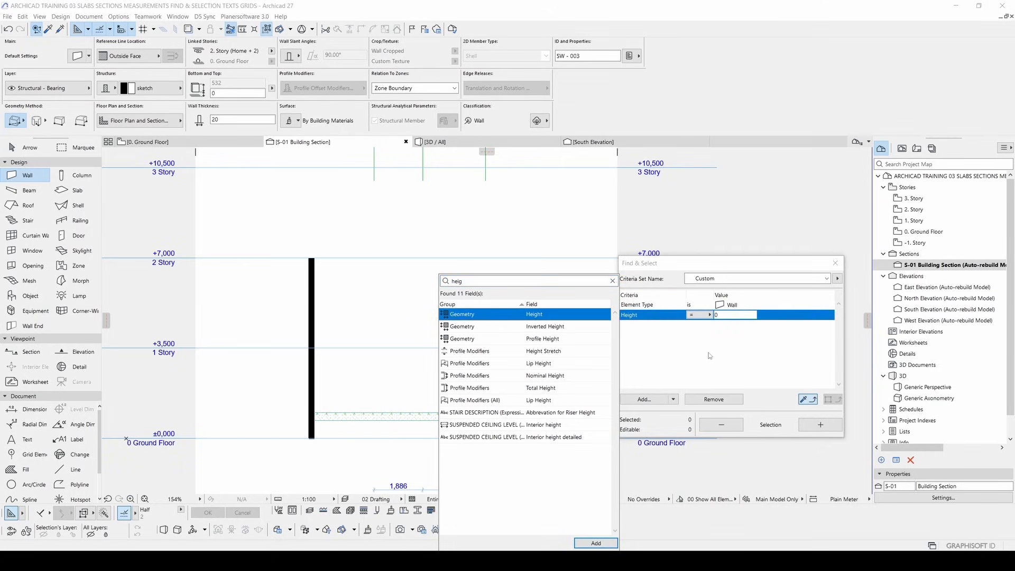
# - Pick up 532 from the shortened wall as the Height criterion, select the walls equal to it in the section, and deselect
pyautogui.moveTo(547, 324)
pyautogui.mouseDown(button='middle')
pyautogui.moveTo(469, 330)
pyautogui.moveTo(473, 311)
pyautogui.moveTo(460, 312)
pyautogui.mouseUp(button='middle')
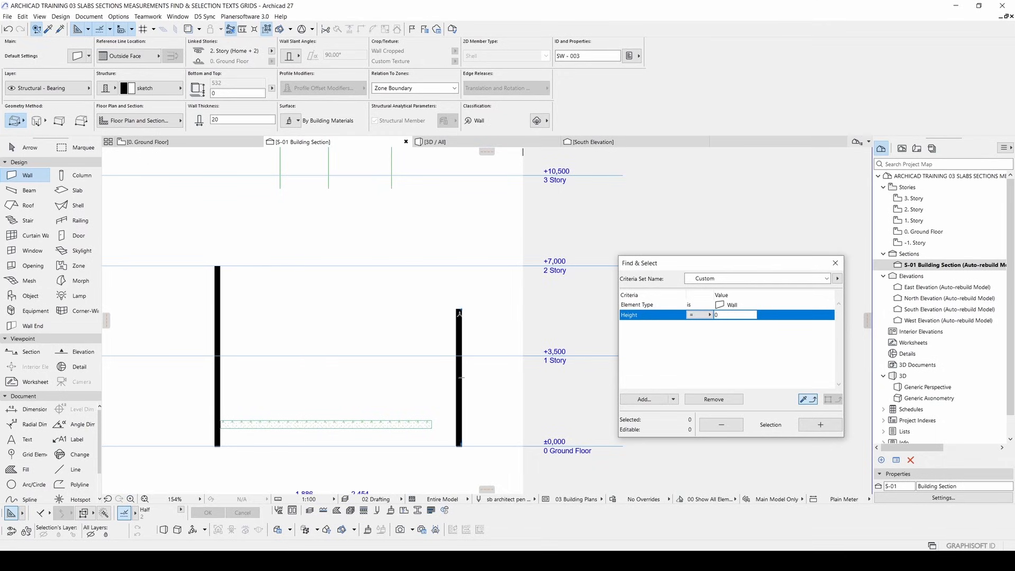
pyautogui.click(707, 314)
pyautogui.click(661, 346)
pyautogui.moveTo(423, 365); pyautogui.dragTo(465, 358, button='middle')
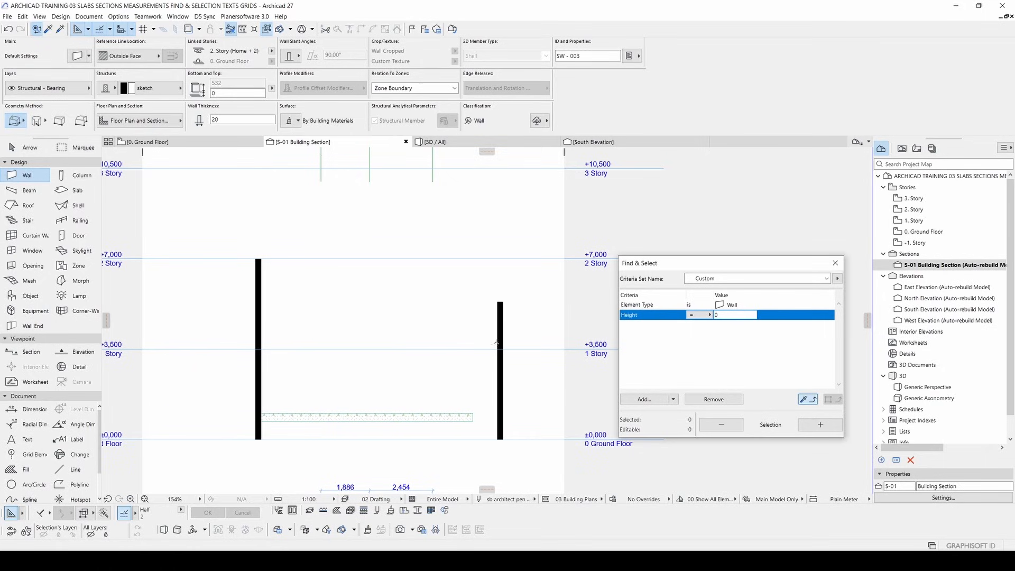
pyautogui.moveTo(502, 307); pyautogui.dragTo(483, 310, button='middle')
pyautogui.click(485, 306)
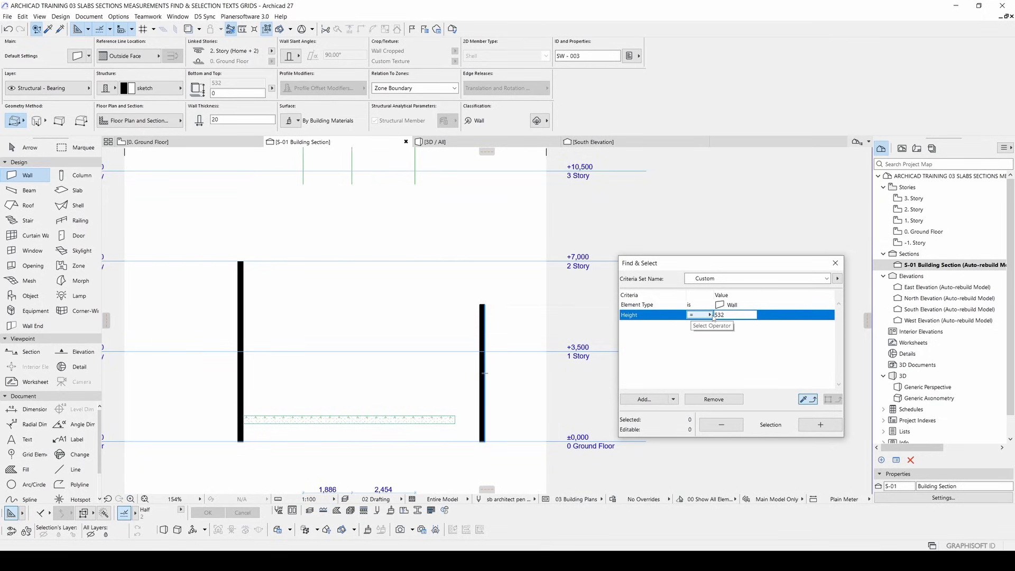
pyautogui.click(820, 424)
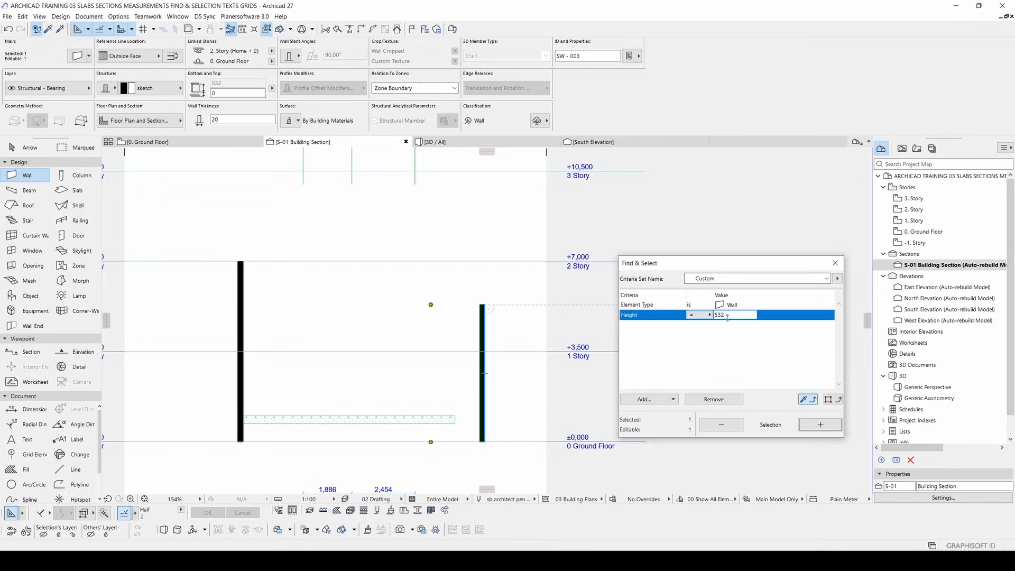
pyautogui.moveTo(344, 302); pyautogui.dragTo(429, 326, button='middle')
pyautogui.scroll(-1, 429, 326)
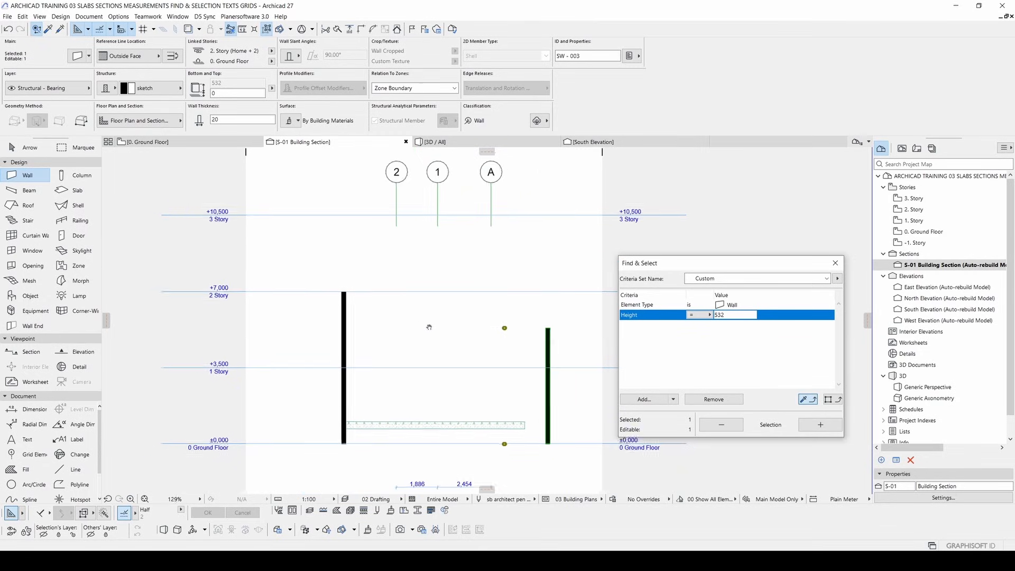
pyautogui.press('Escape')
# - Switch to the 3D view, select the walls whose height equals 532 with Find & Select, and deselect them
pyautogui.press('F3')
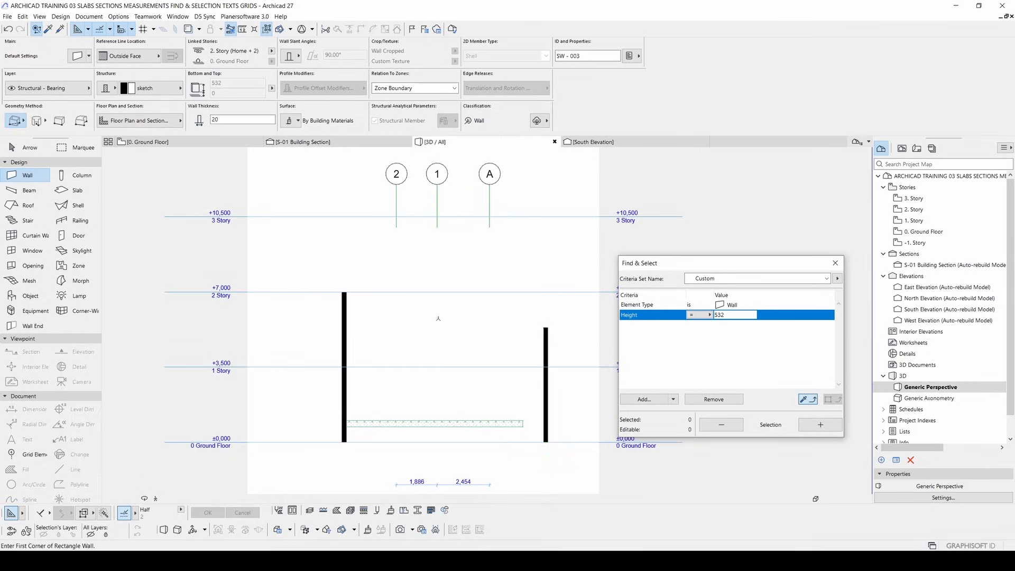
pyautogui.keyDown('shift'); pyautogui.moveTo(399, 398); pyautogui.dragTo(560, 357, button='middle'); pyautogui.keyUp('shift')
pyautogui.click(831, 429)
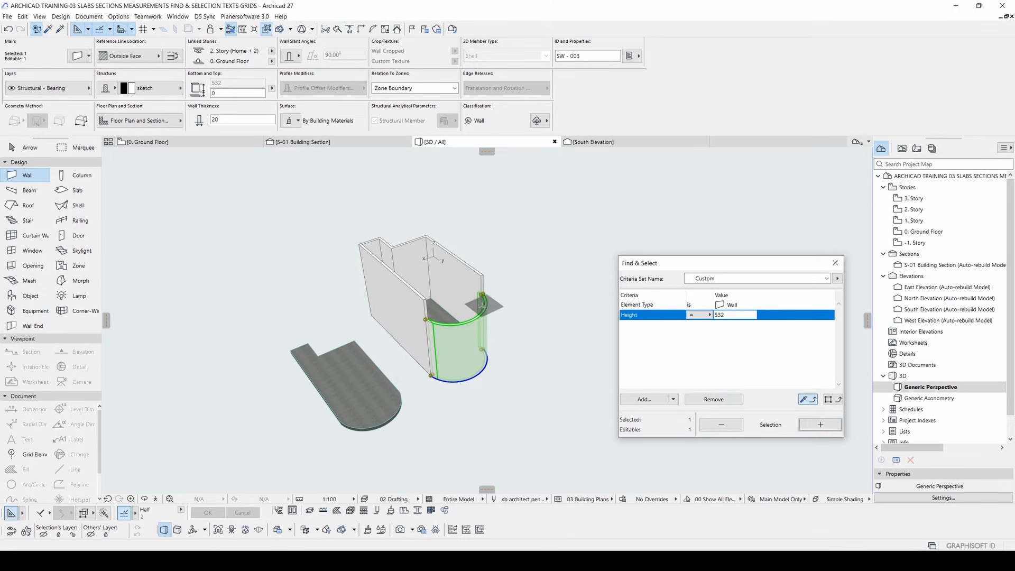
pyautogui.moveTo(496, 306); pyautogui.dragTo(534, 319, button='middle')
pyautogui.press('Escape')
# - Change the Height criterion's operator to greater than (>) 532 and select the matching walls in 3D
pyautogui.click(701, 316)
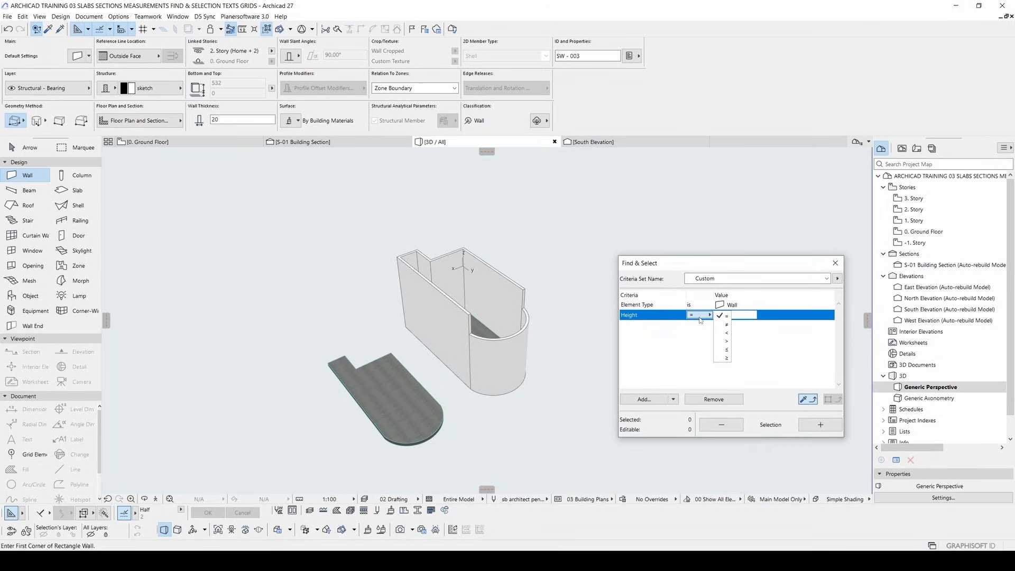
pyautogui.click(725, 334)
pyautogui.click(728, 341)
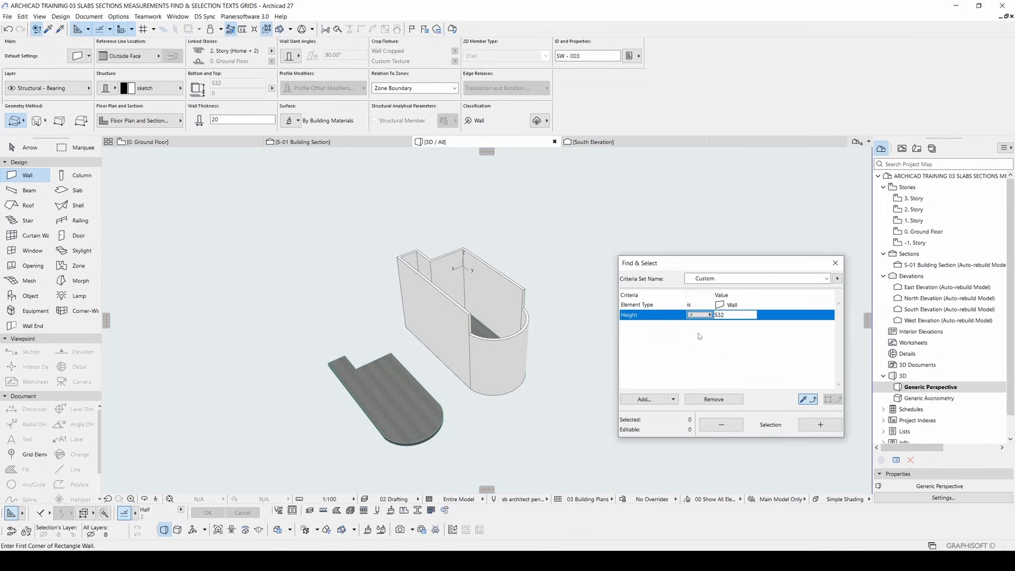
pyautogui.click(819, 425)
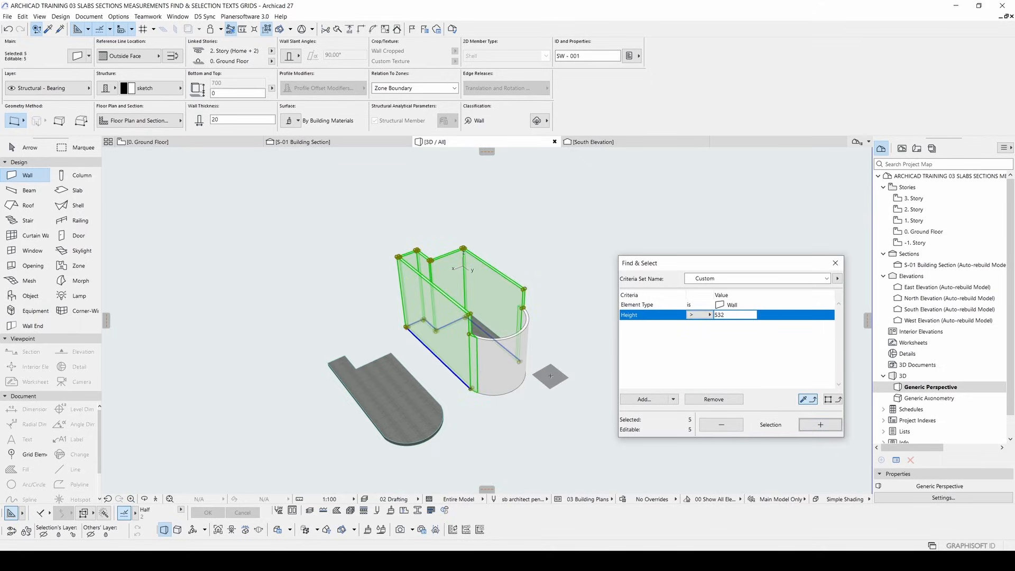
# - Deselect the walls, change the Height criterion's operator to not equal (≠) 532, and select the matching walls in 3D
pyautogui.press('Escape')
pyautogui.press('Escape')
pyautogui.click(699, 315)
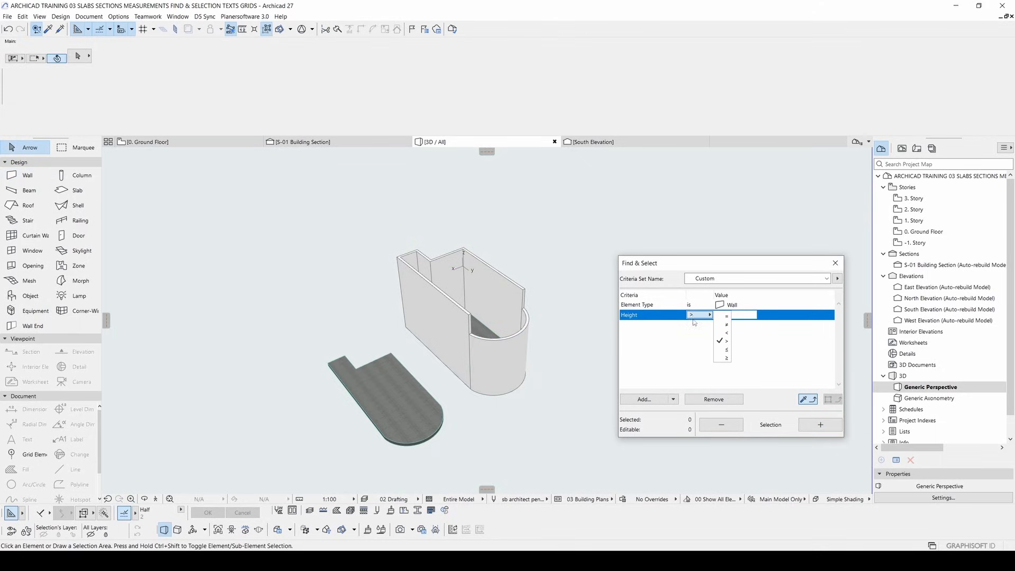
pyautogui.click(726, 324)
pyautogui.click(820, 425)
# - Set the Height criterion's operator to equal (=), deselect, and pick up the slab in 3D as Slab type with Height 30
pyautogui.click(699, 314)
pyautogui.click(720, 316)
pyautogui.press('Escape')
pyautogui.keyDown('shift'); pyautogui.moveTo(491, 370); pyautogui.dragTo(516, 316, button='middle'); pyautogui.keyUp('shift')
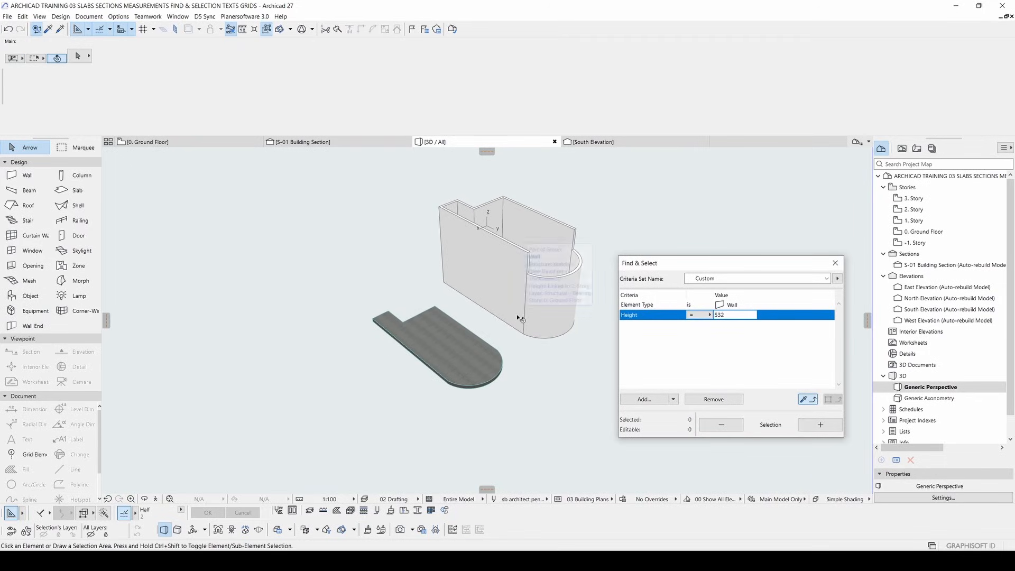
pyautogui.keyDown('alt'); pyautogui.click(457, 347); pyautogui.keyUp('alt')
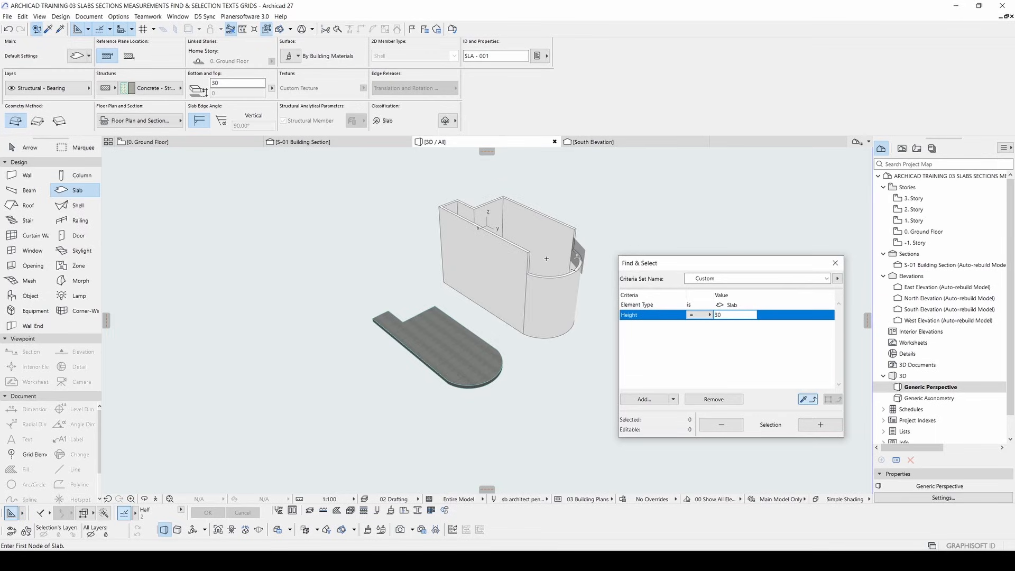
# - Return to the Ground Floor plan, clear the section marker selection, and close Find & Select
pyautogui.press('F2')
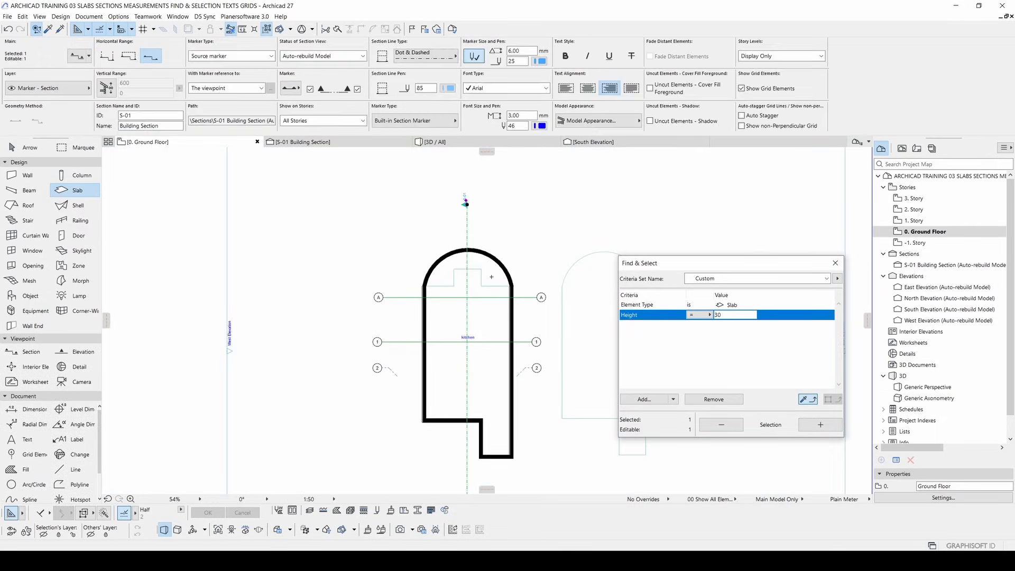
pyautogui.press('Escape')
pyautogui.scroll(-3, 485, 278)
pyautogui.moveTo(486, 278); pyautogui.dragTo(430, 298, button='middle')
pyautogui.keyDown('alt'); pyautogui.click(584, 247); pyautogui.keyUp('alt')
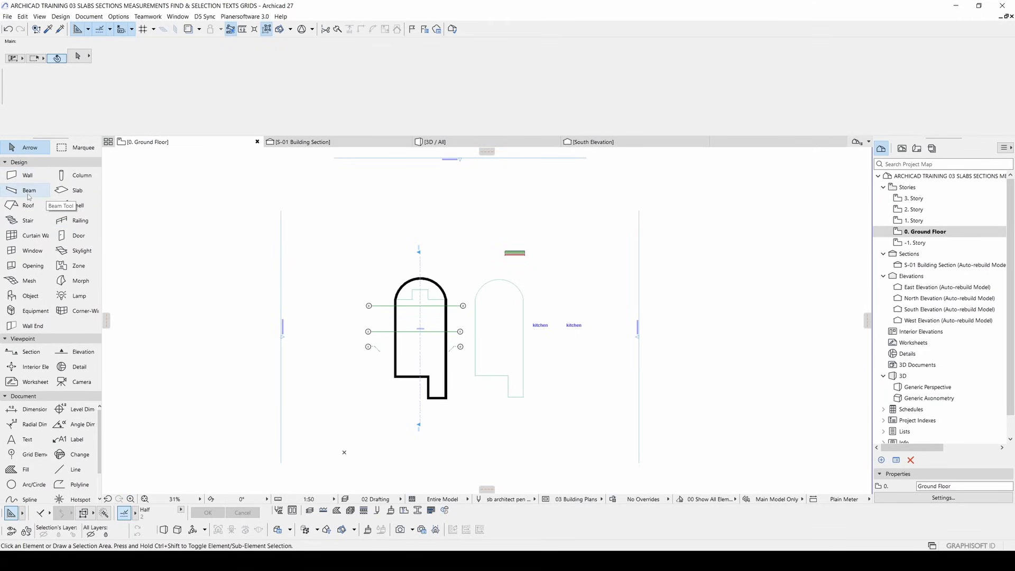
# - Place a simple vertical 30 × 30 column in the empty area above the two kitchen texts on the ground floor plan
pyautogui.click(78, 176)
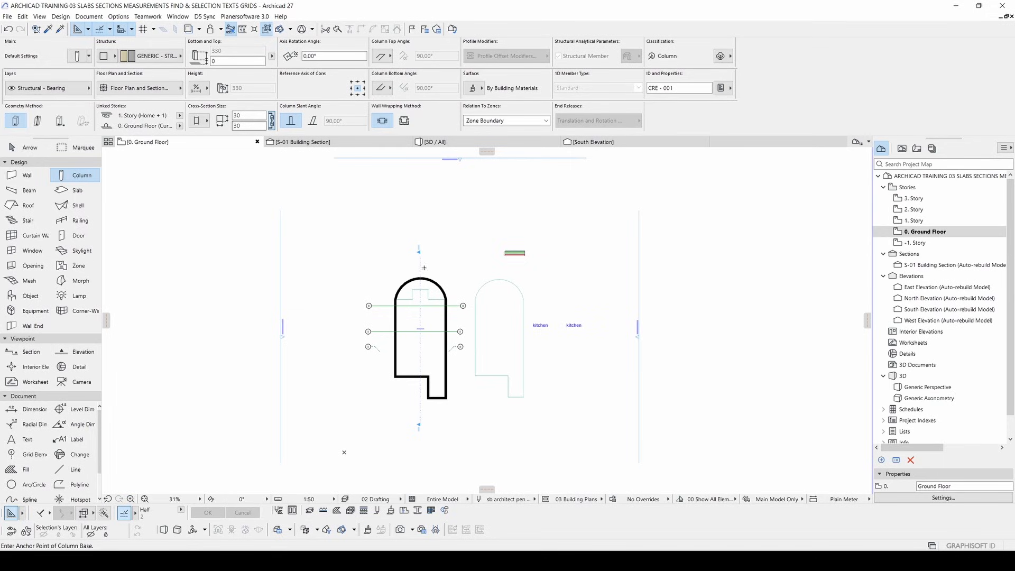
pyautogui.moveTo(422, 268); pyautogui.dragTo(349, 257, button='middle')
pyautogui.scroll(2, 349, 257)
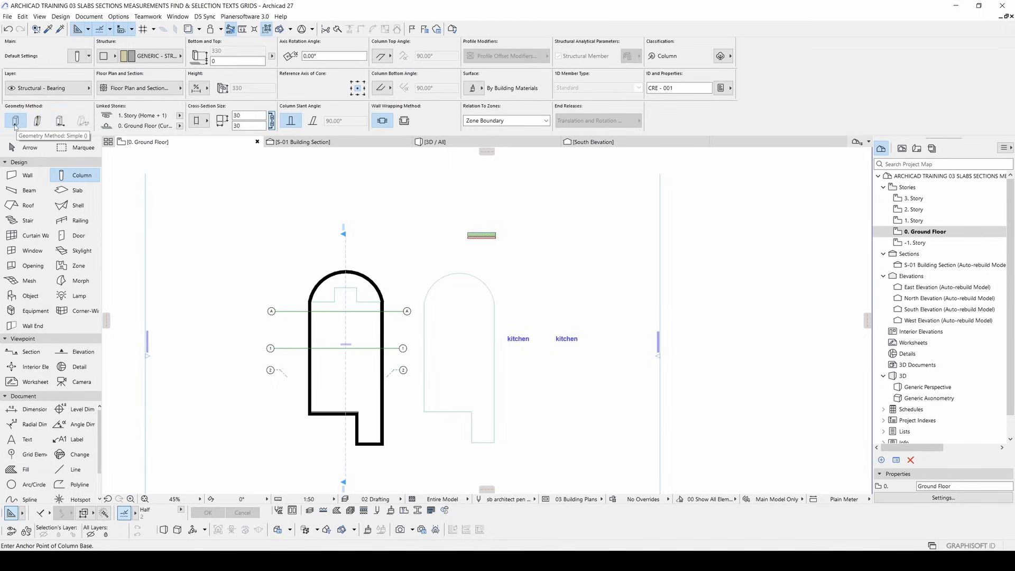
pyautogui.scroll(3, 389, 233)
pyautogui.moveTo(576, 274); pyautogui.dragTo(189, 256, button='middle')
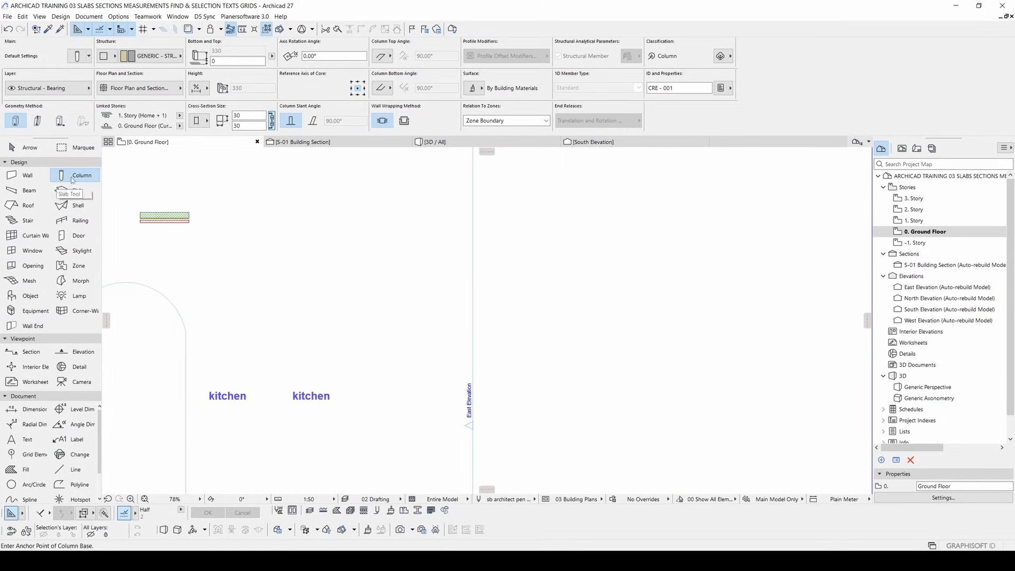
pyautogui.click(338, 285)
pyautogui.scroll(7, 341, 281)
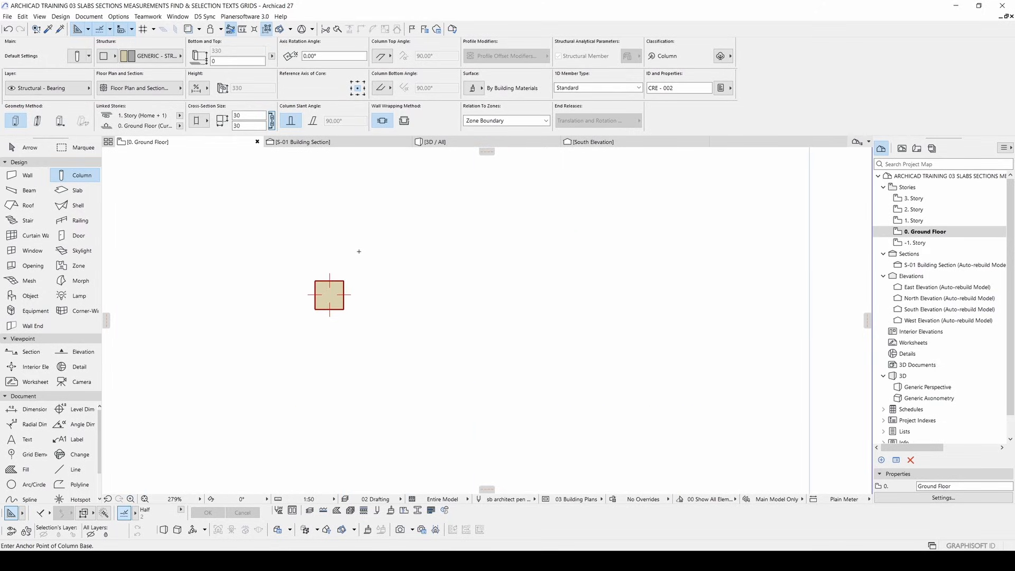
# - Place a slanted 30 × 30 column beside the vertical one, leaning horizontally at a slant angle of about 68°
pyautogui.click(38, 121)
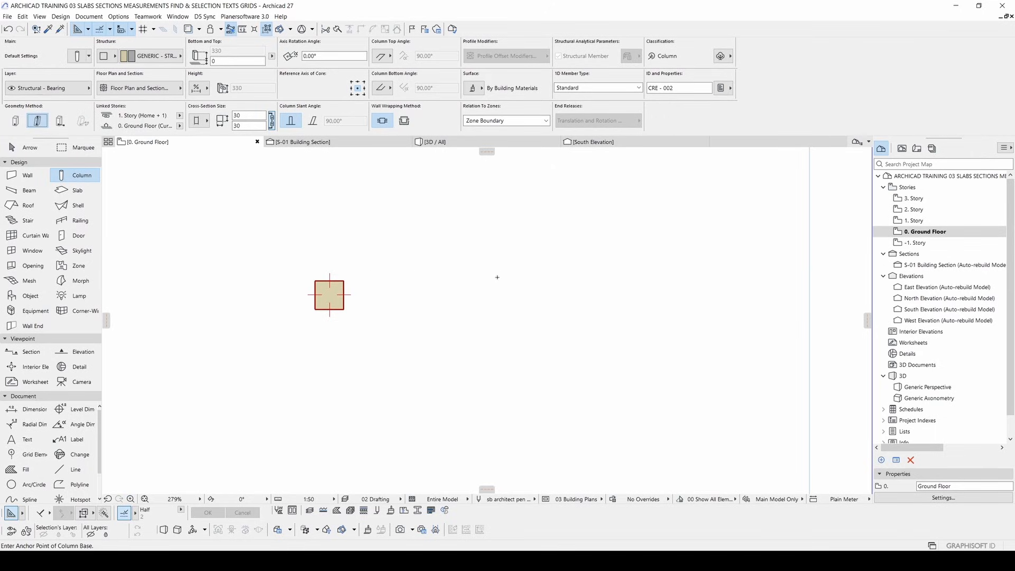
pyautogui.click(455, 292)
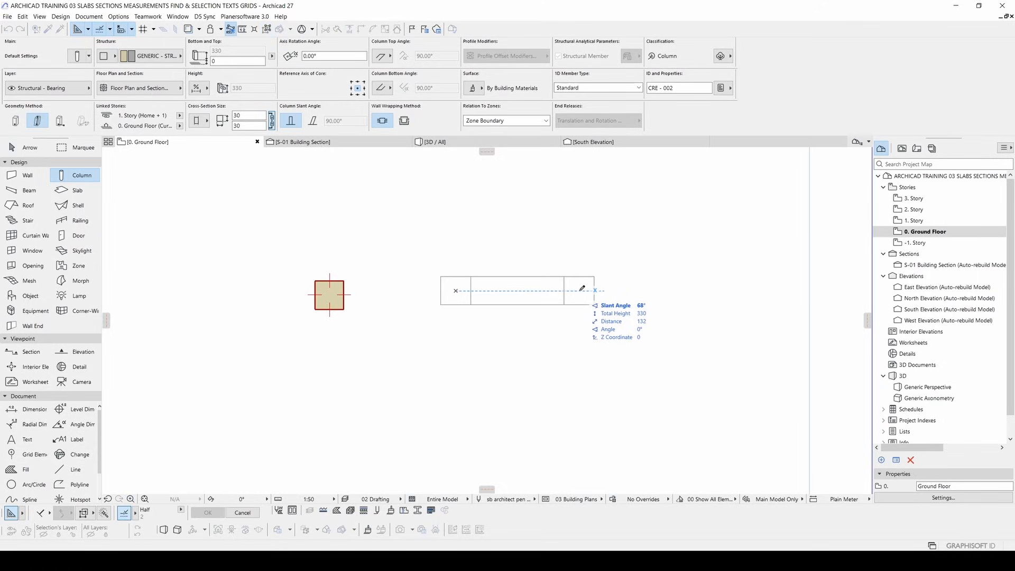
pyautogui.click(582, 290)
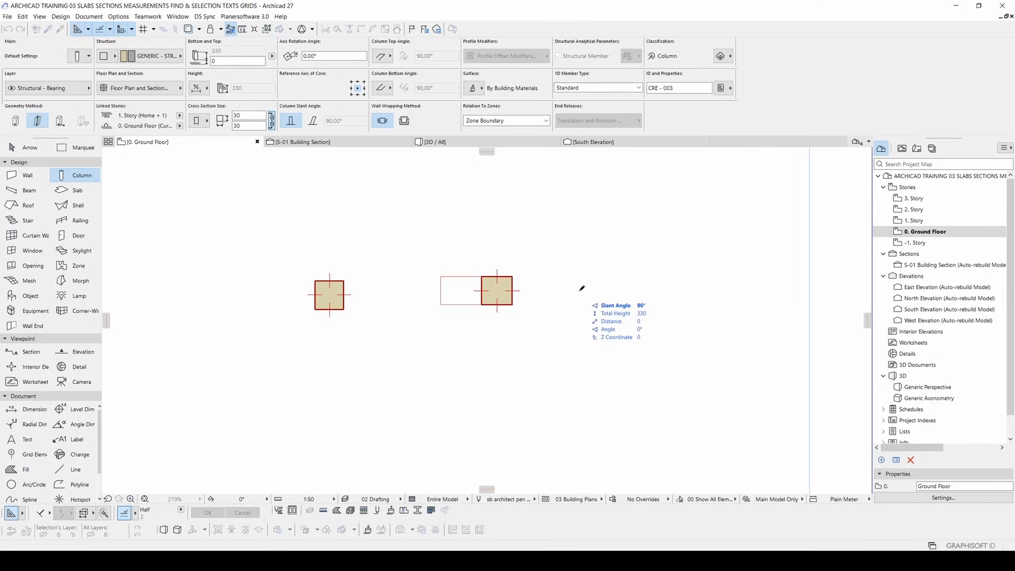
pyautogui.press('Escape')
pyautogui.press('Escape')
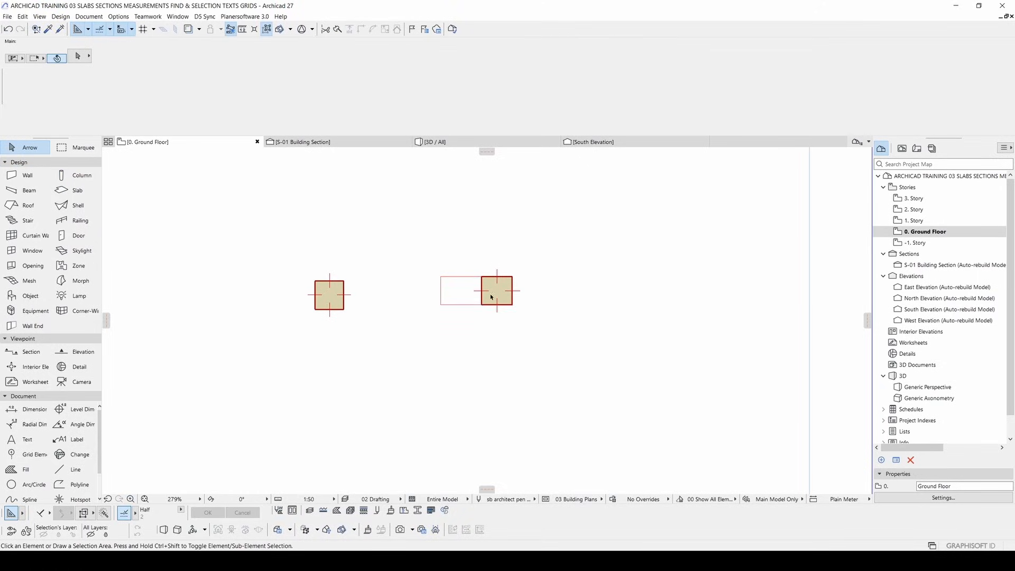
# - Examine the slanted column's positioning and its Floor Plan and Section settings, leaving them unmodified, and deselect the column
pyautogui.click(481, 295)
pyautogui.click(491, 317)
pyautogui.click(487, 289)
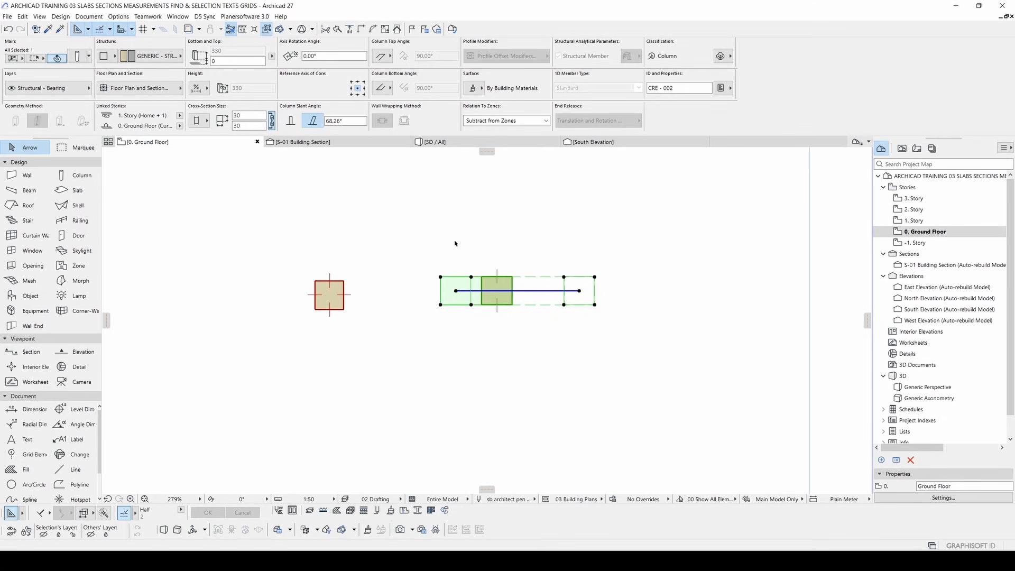
pyautogui.hotkey('ctrl', 't')
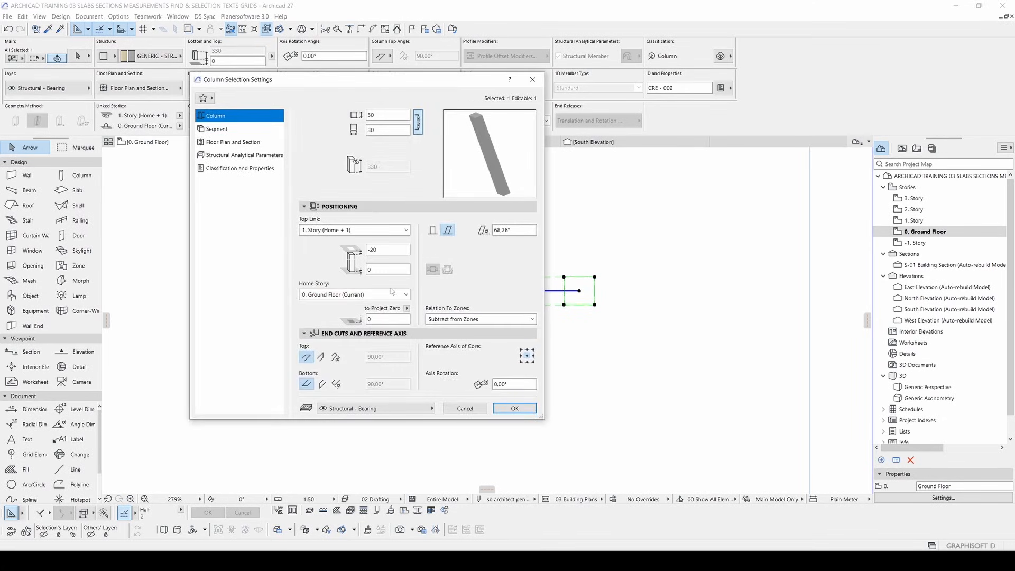
pyautogui.click(227, 144)
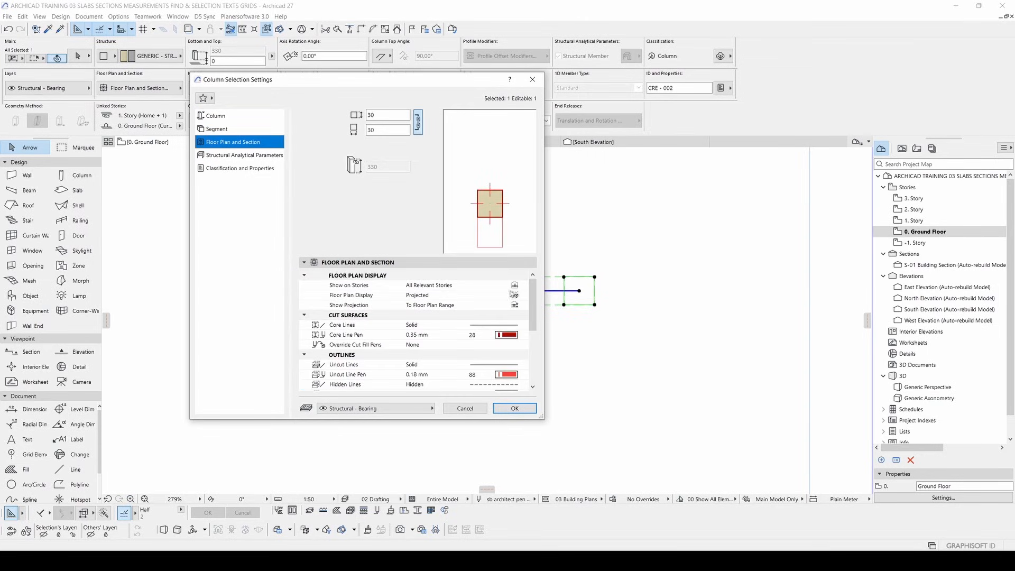
pyautogui.click(460, 410)
pyautogui.scroll(-3, 520, 319)
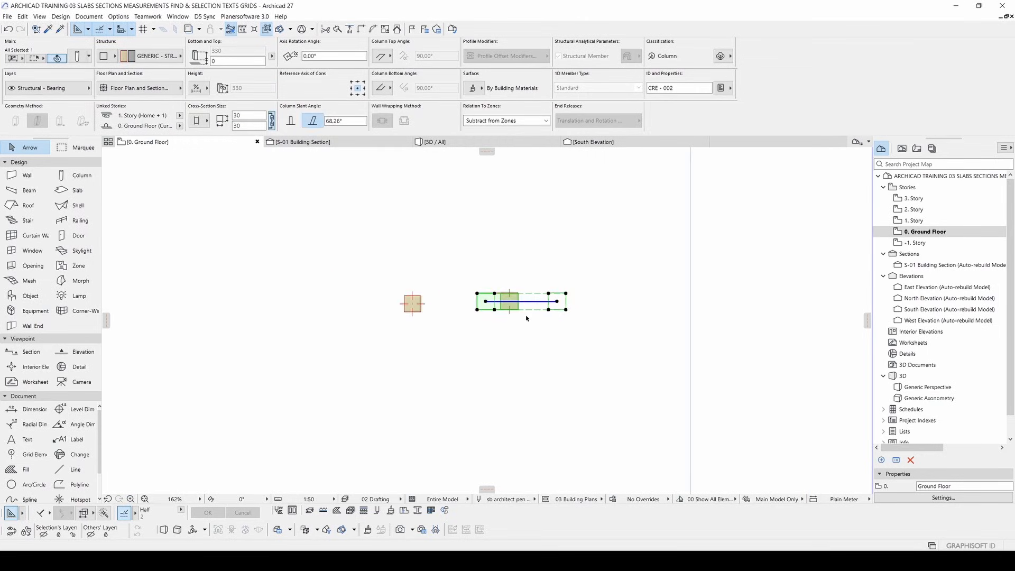
pyautogui.click(509, 328)
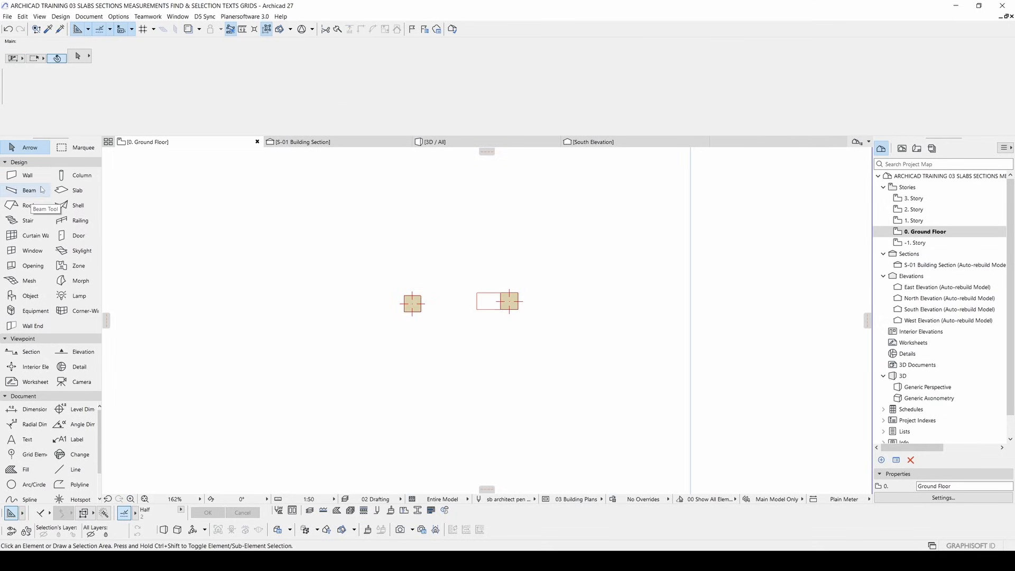
# - Place a diagonally rotated 30 × 30 column below the other two with the Rotated geometry method, and switch the method back to Simple
pyautogui.click(74, 176)
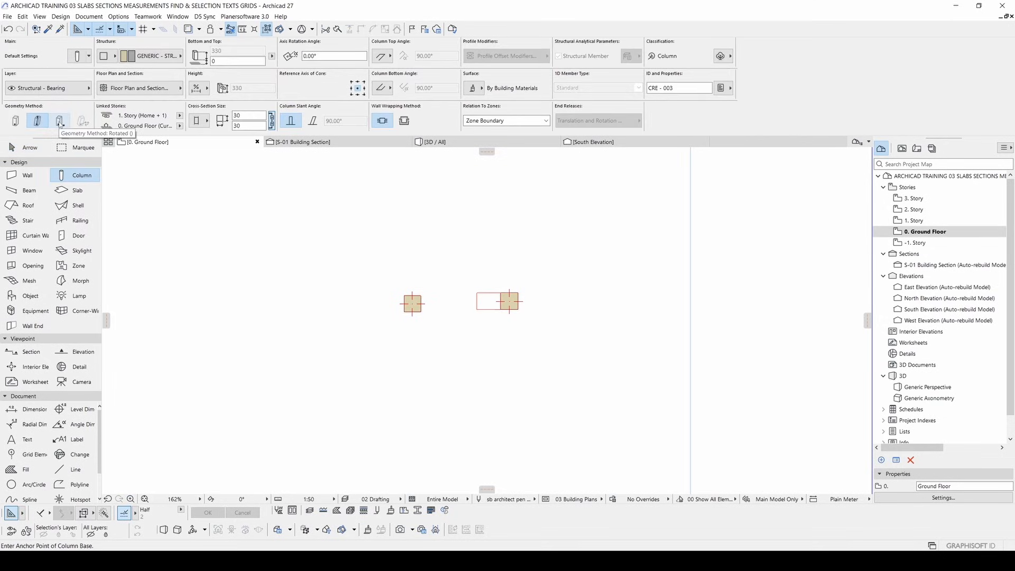
pyautogui.click(60, 120)
pyautogui.scroll(3, 427, 330)
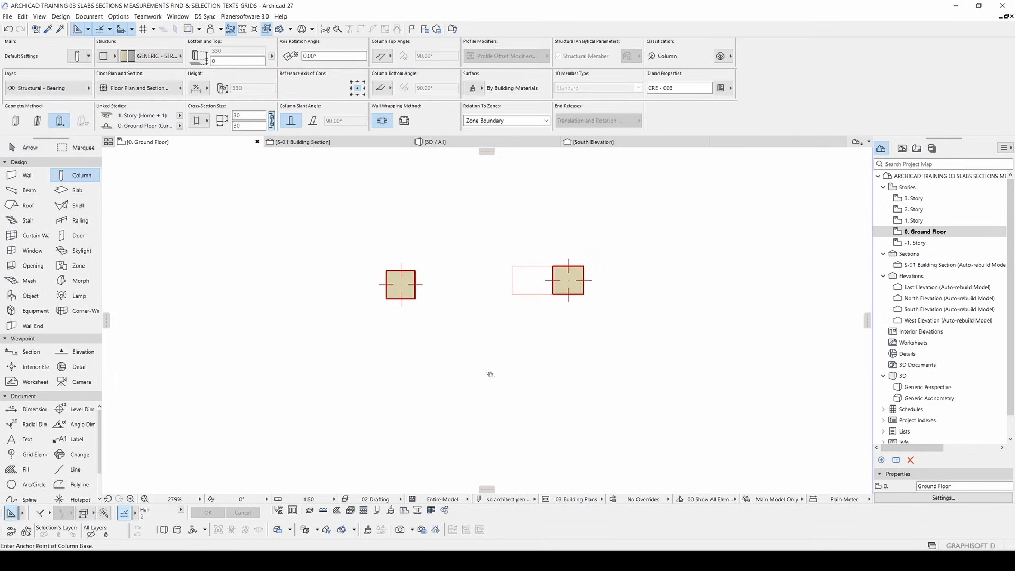
pyautogui.moveTo(491, 376); pyautogui.dragTo(446, 299, button='middle')
pyautogui.click(417, 324)
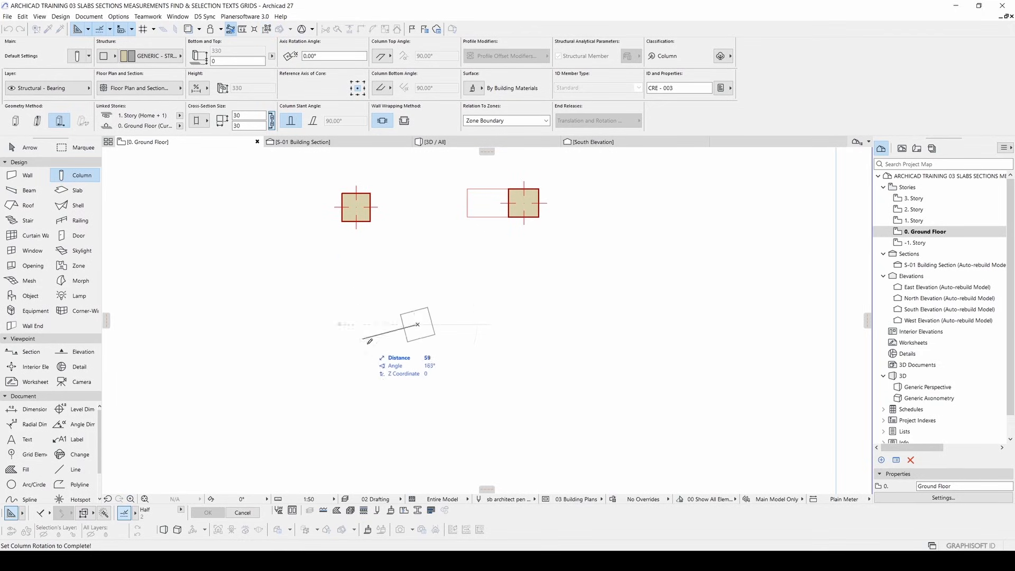
pyautogui.click(465, 365)
pyautogui.click(15, 120)
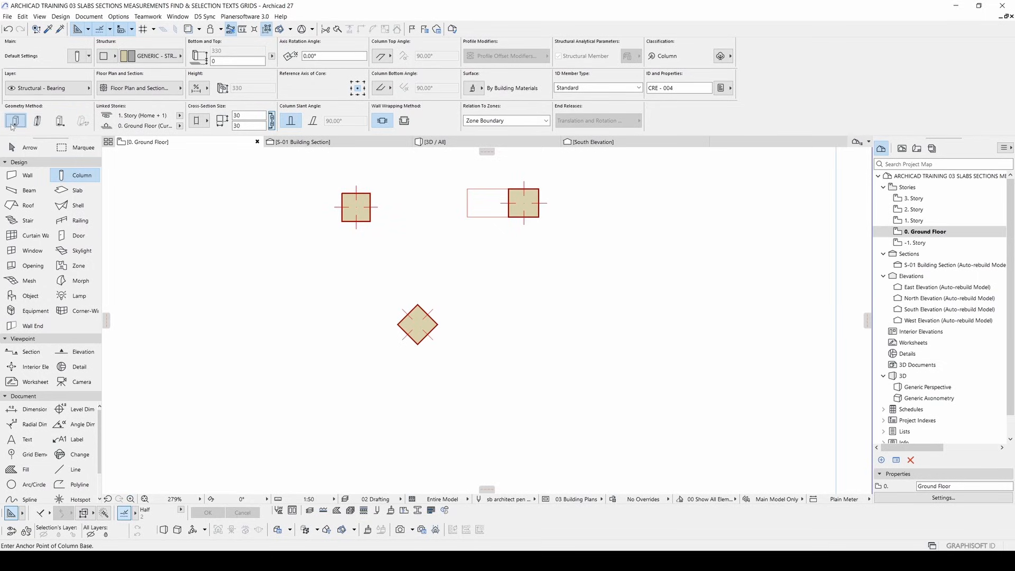
# - Leave the Column tool and select the unrotated vertical column
pyautogui.moveTo(382, 236); pyautogui.dragTo(384, 327, button='middle')
pyautogui.press('Escape')
pyautogui.click(358, 300)
pyautogui.moveTo(281, 290); pyautogui.dragTo(375, 289, button='middle')
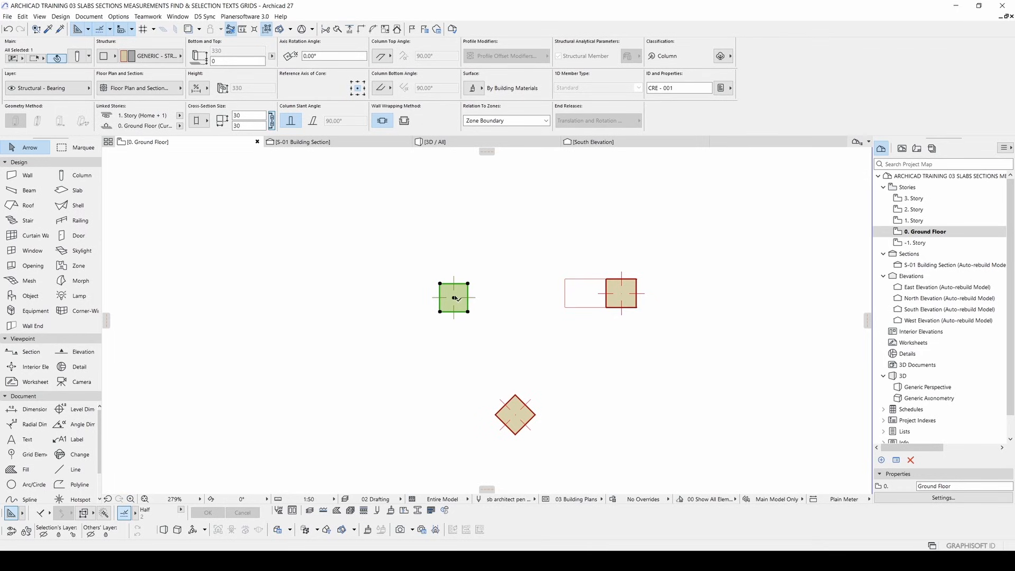
pyautogui.rightClick(499, 251)
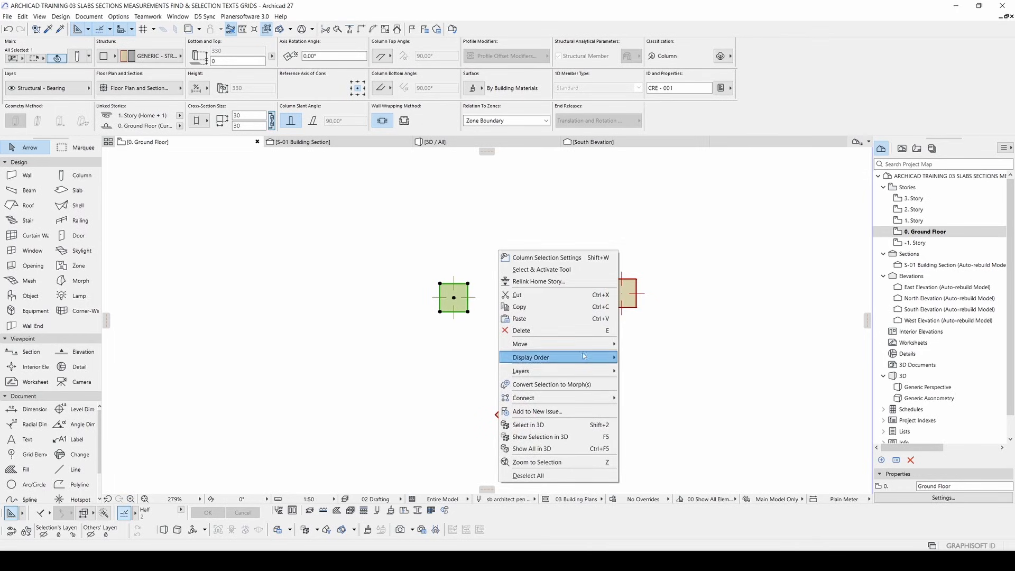
pyautogui.moveTo(521, 346)
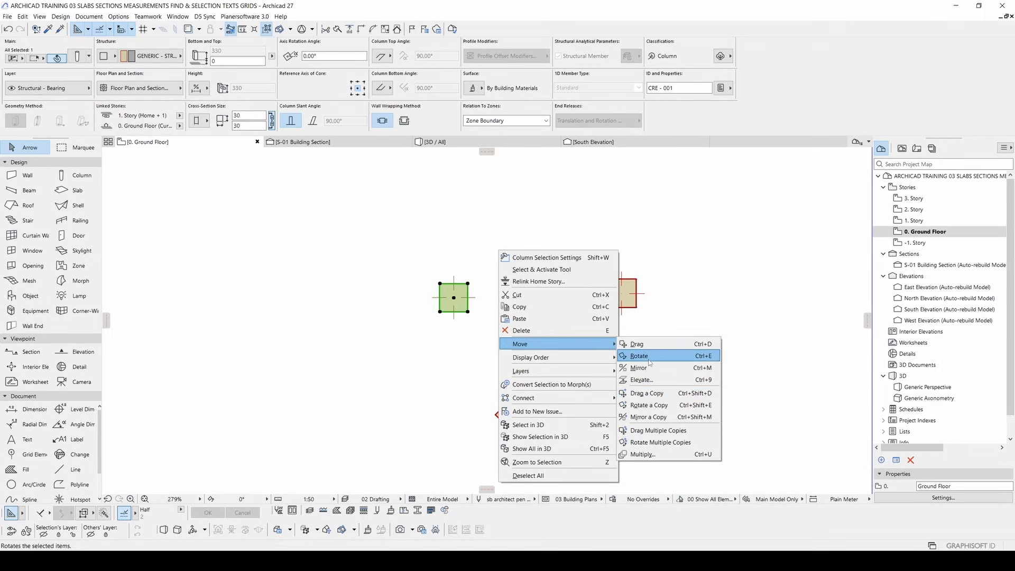
pyautogui.click(693, 357)
pyautogui.click(454, 299)
pyautogui.press('Escape')
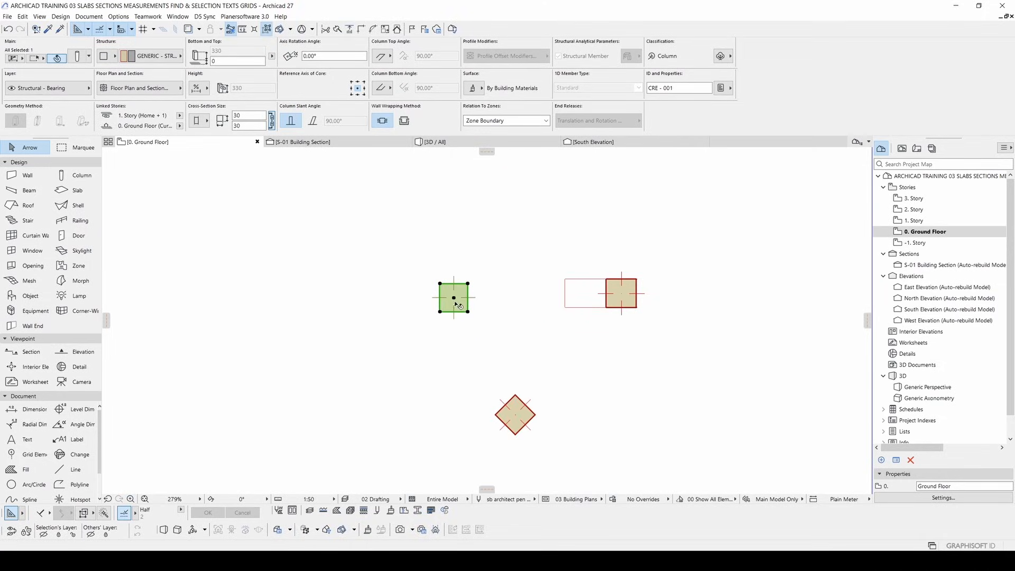
# - Rotate the selected column clockwise about its lower-left corner into a diamond orientation, and deselect it
pyautogui.hotkey('ctrl', 'e')
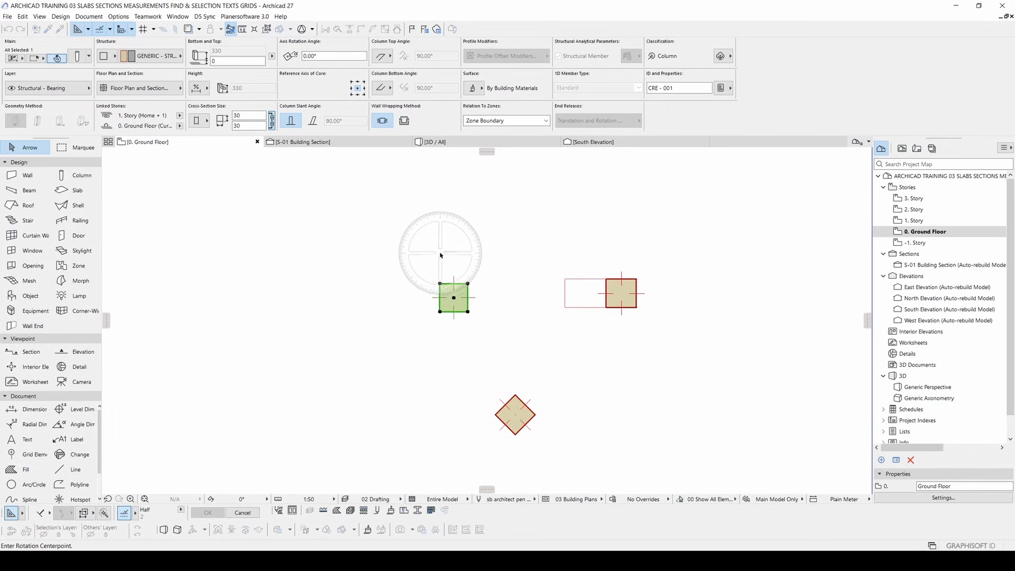
pyautogui.click(439, 312)
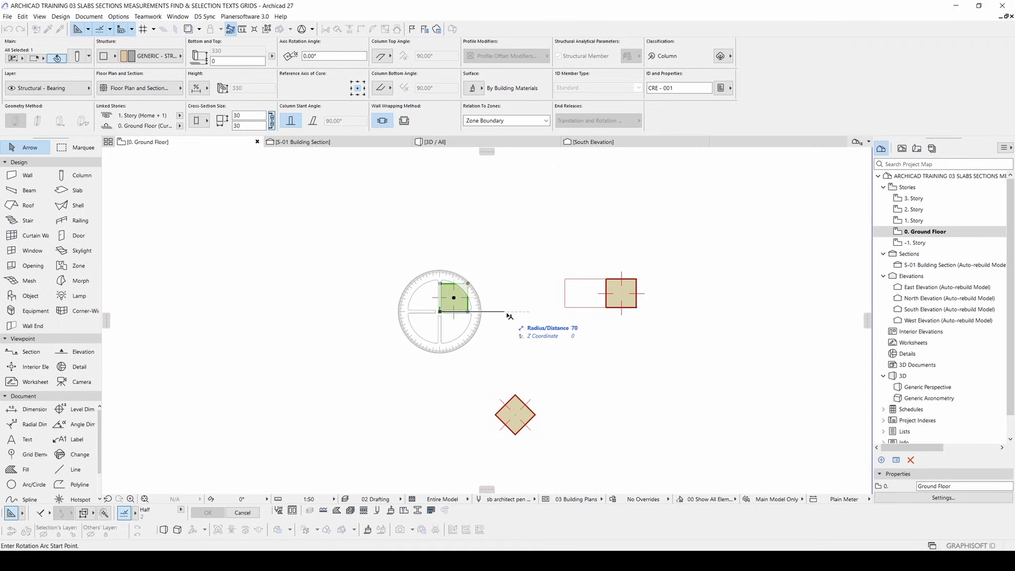
pyautogui.click(536, 312)
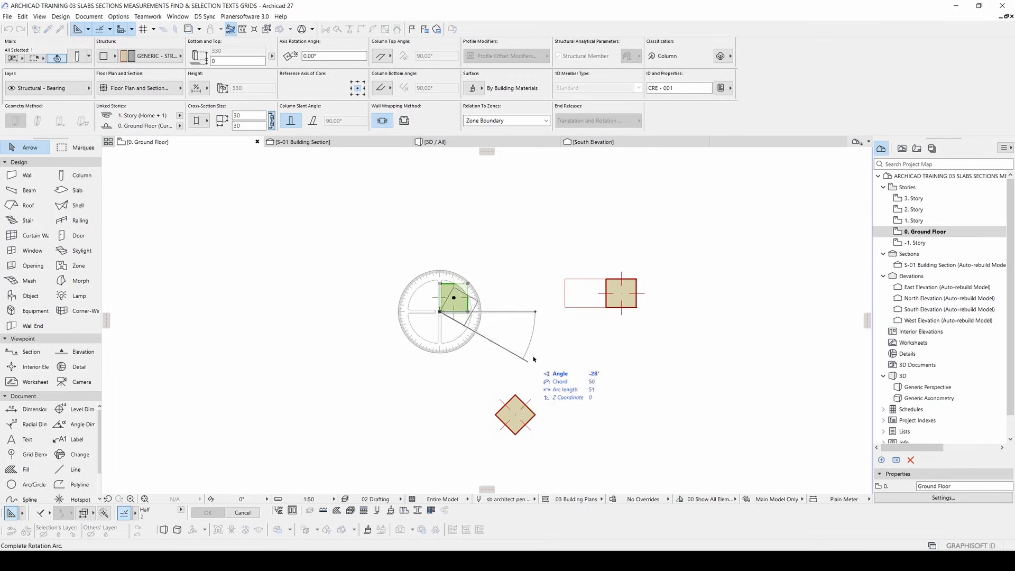
pyautogui.click(505, 377)
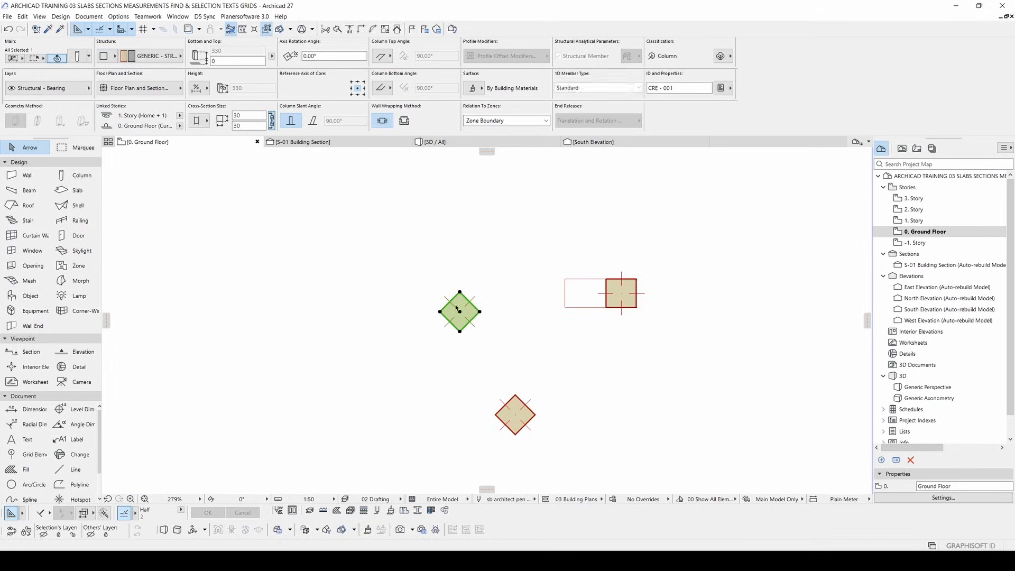
pyautogui.click(426, 346)
# - Select the upright column beside the slanted one and change its structure from a rectangular to a circular profile
pyautogui.scroll(-5, 427, 345)
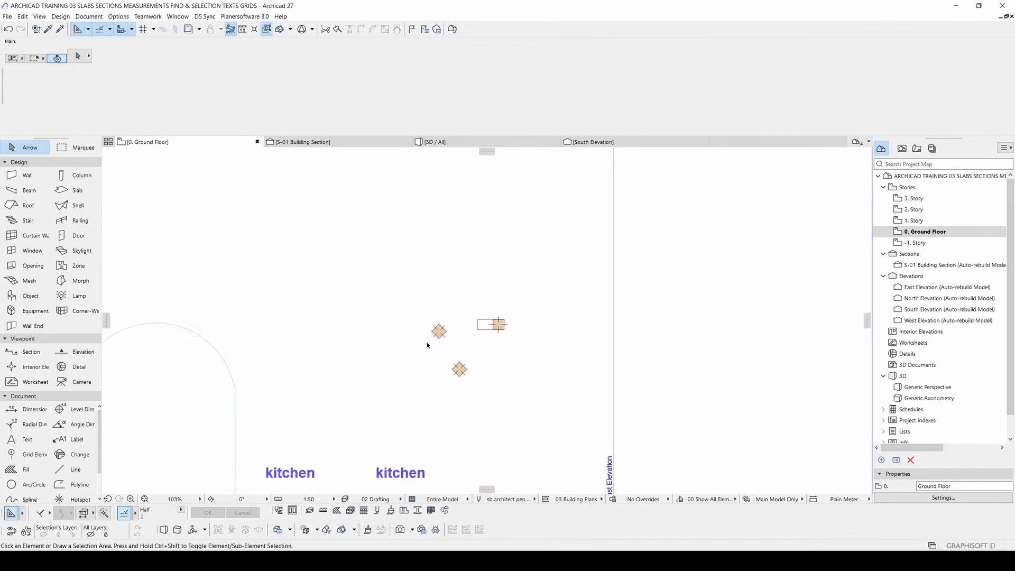
pyautogui.scroll(3, 425, 325)
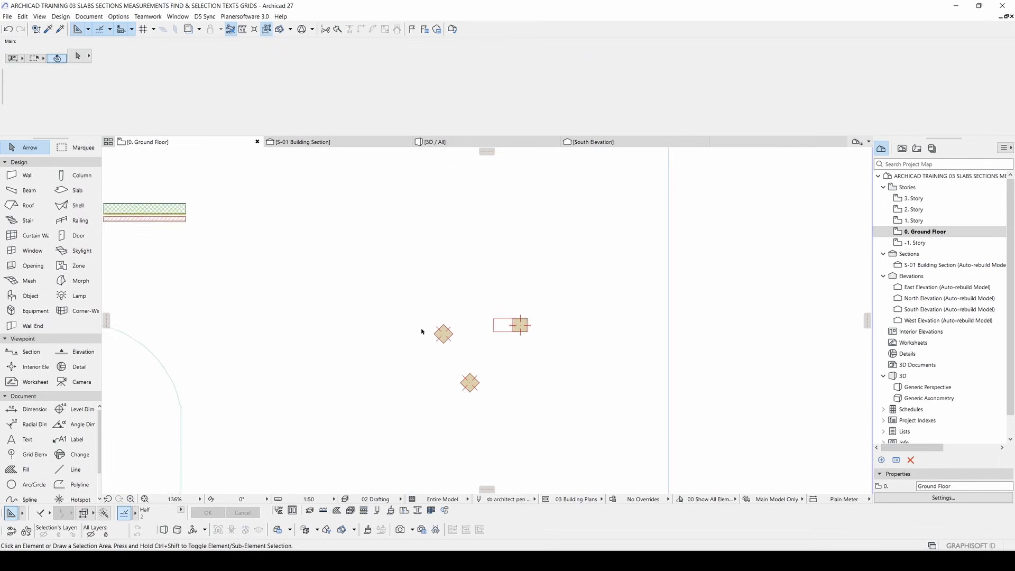
pyautogui.click(449, 340)
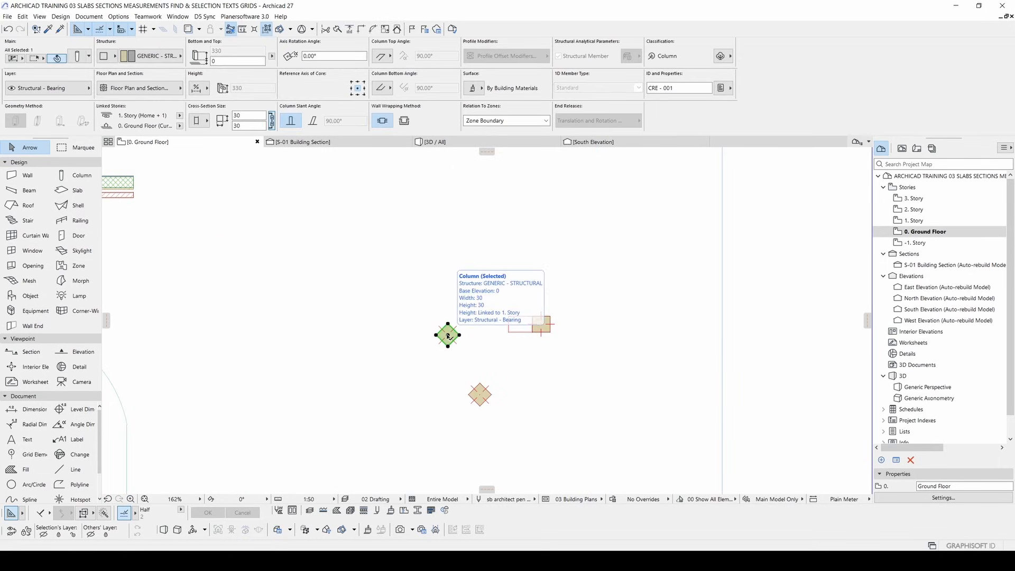
pyautogui.click(152, 56)
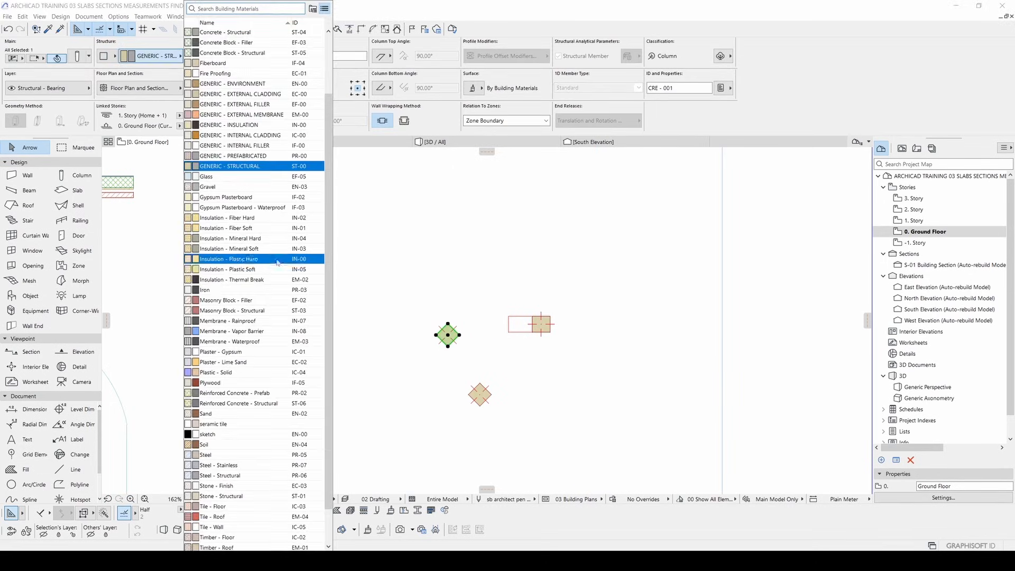
pyautogui.moveTo(250, 298)
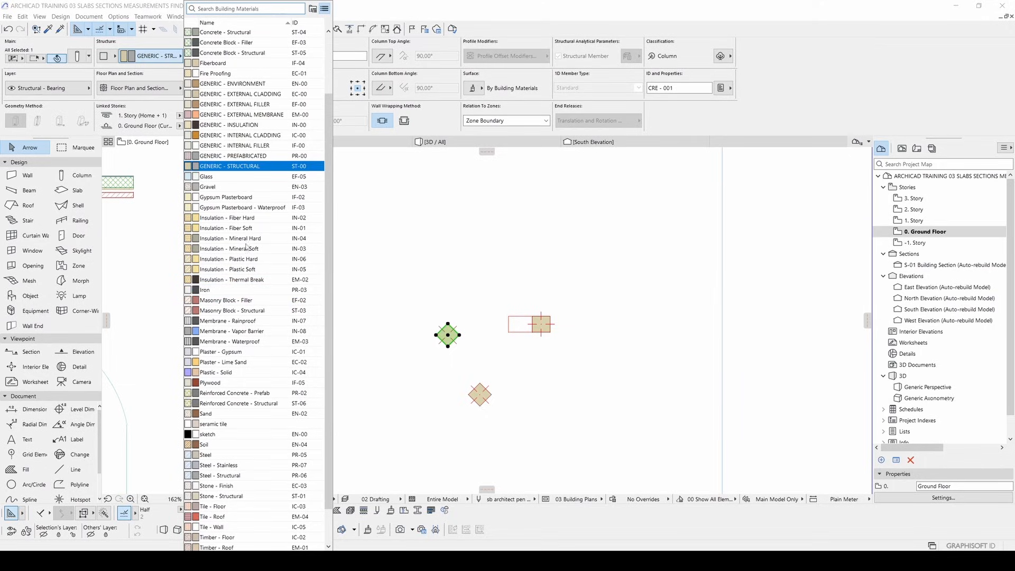
pyautogui.click(108, 59)
pyautogui.click(108, 57)
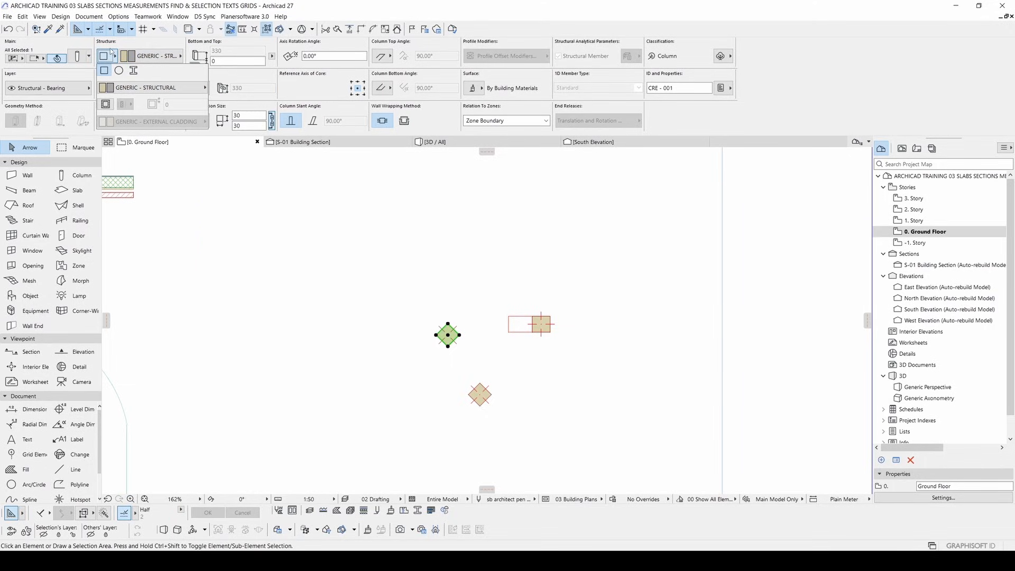
pyautogui.click(119, 71)
pyautogui.scroll(3, 440, 331)
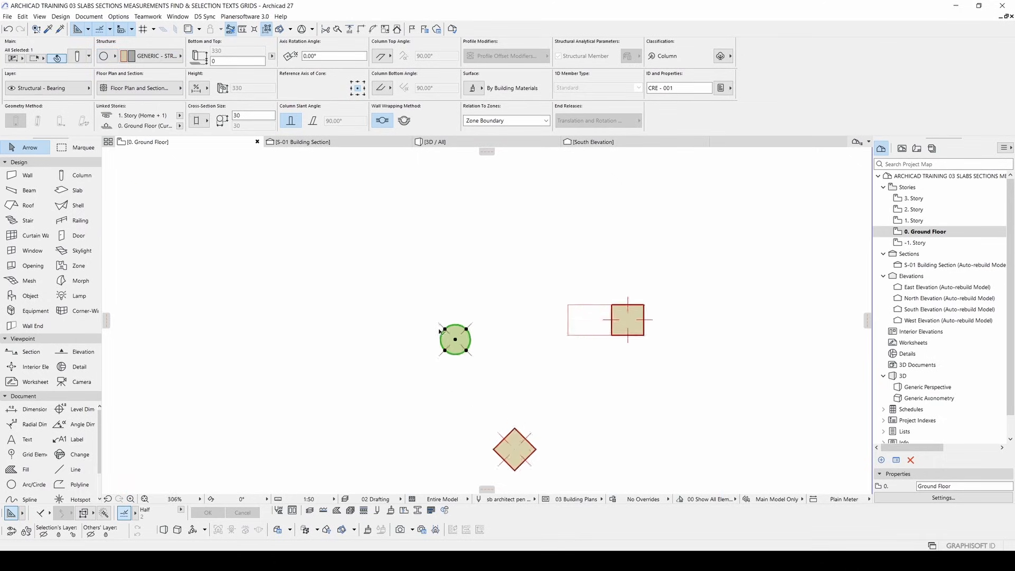
# - Set the circular column's cross-section diameter to 40 and check the cross-section options, leaving it uniform
pyautogui.scroll(6, 485, 333)
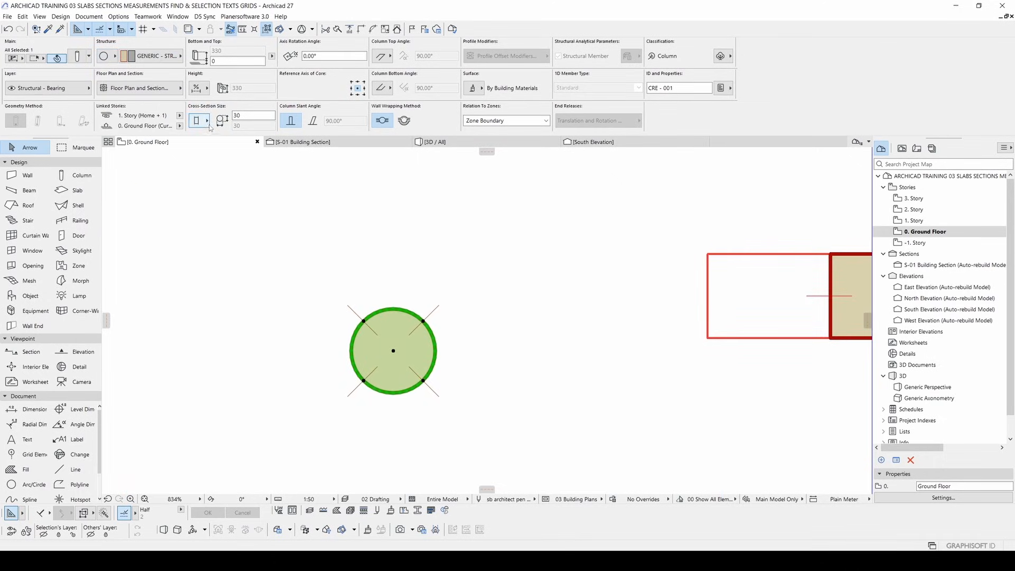
pyautogui.doubleClick(253, 116)
pyautogui.write('40')
pyautogui.press('Return')
pyautogui.click(197, 121)
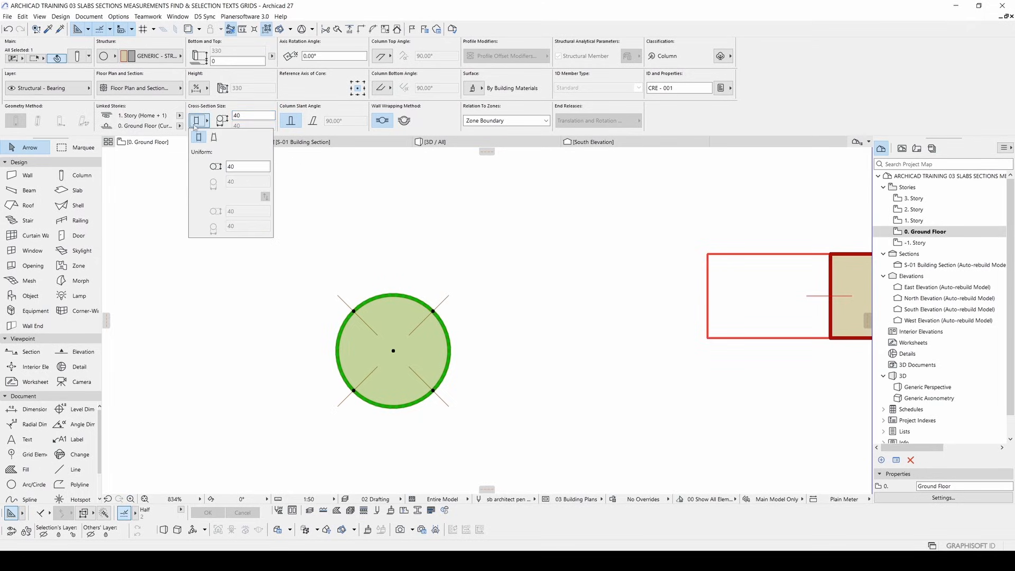
pyautogui.click(197, 121)
# - Add a veneer around the circular column and set its thickness to 2
pyautogui.click(109, 59)
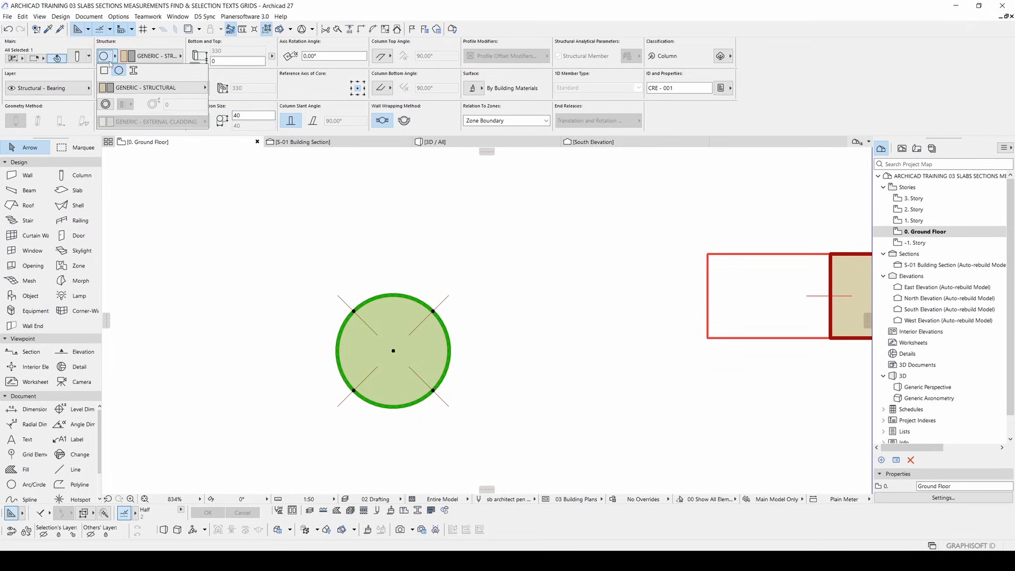
pyautogui.click(105, 104)
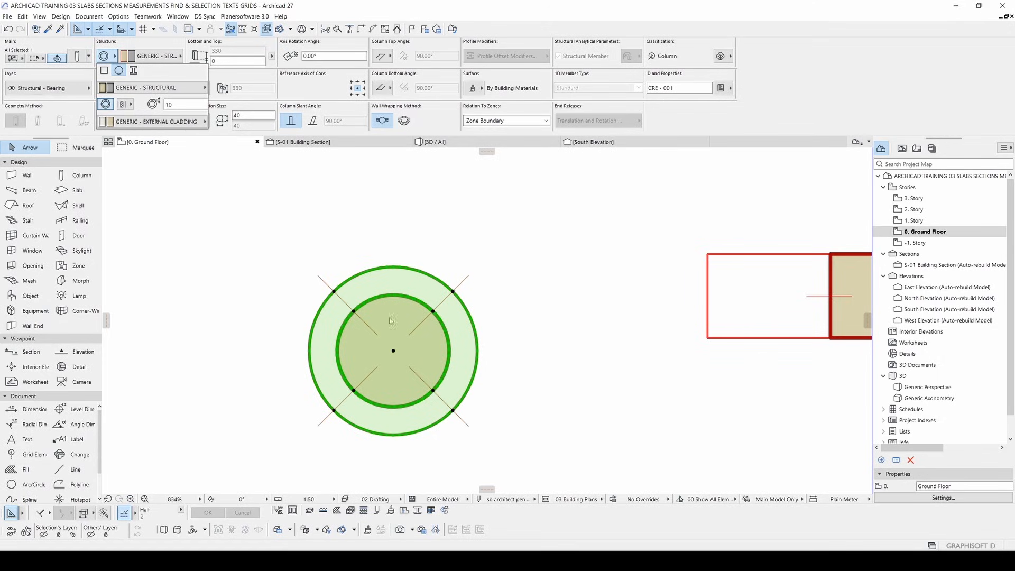
pyautogui.doubleClick(183, 103)
pyautogui.write('2')
pyautogui.press('Return')
# - Change the column's veneer type away from Core, assign the Gravel building material to the veneer, and deselect the column
pyautogui.click(127, 105)
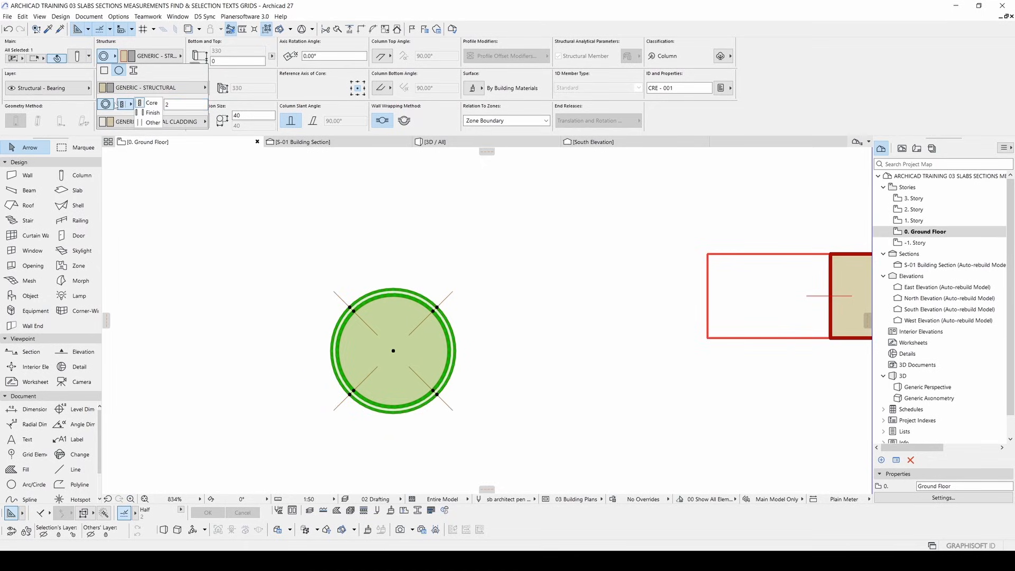
pyautogui.click(152, 114)
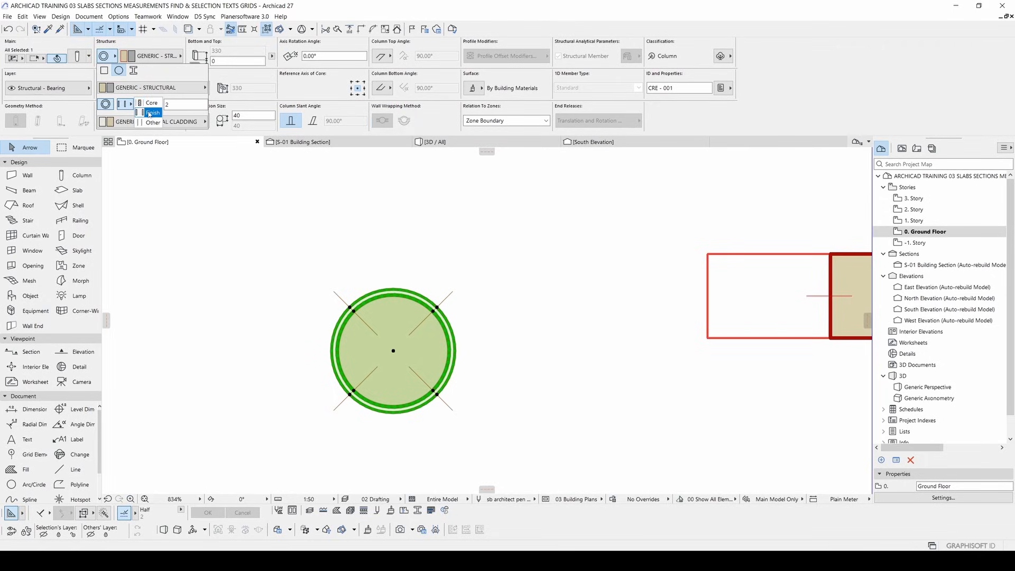
pyautogui.click(152, 122)
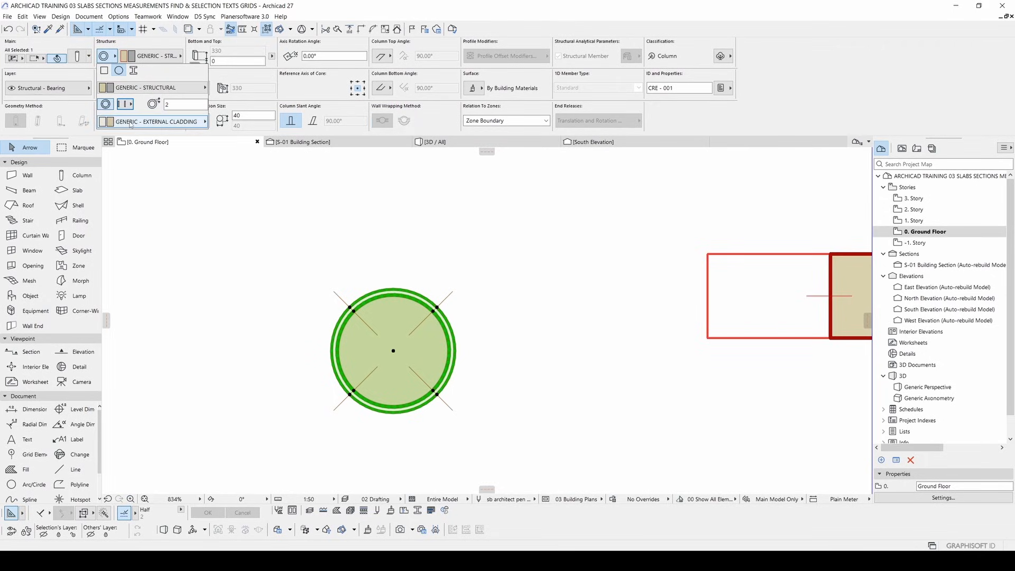
pyautogui.click(144, 122)
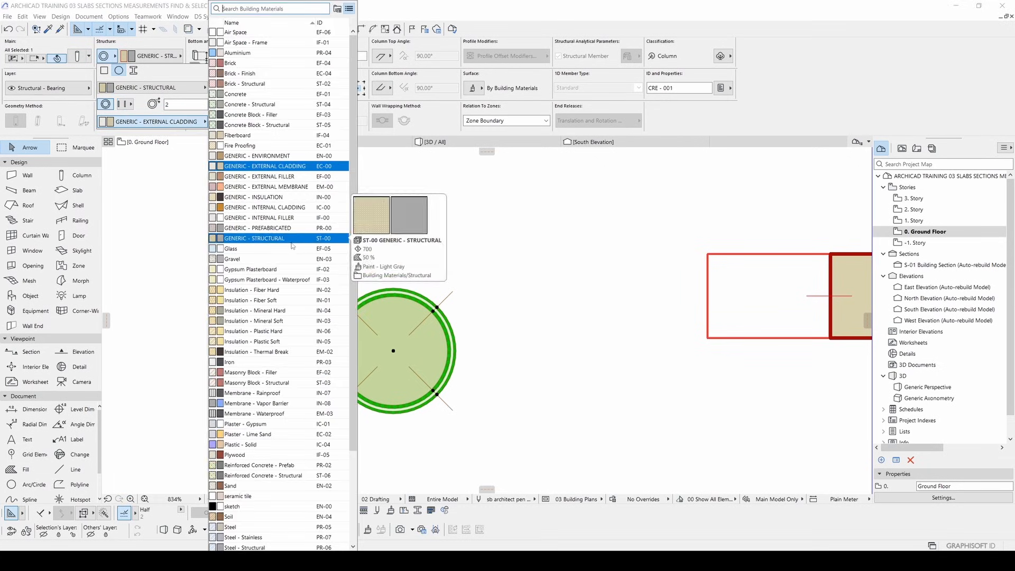
pyautogui.click(267, 260)
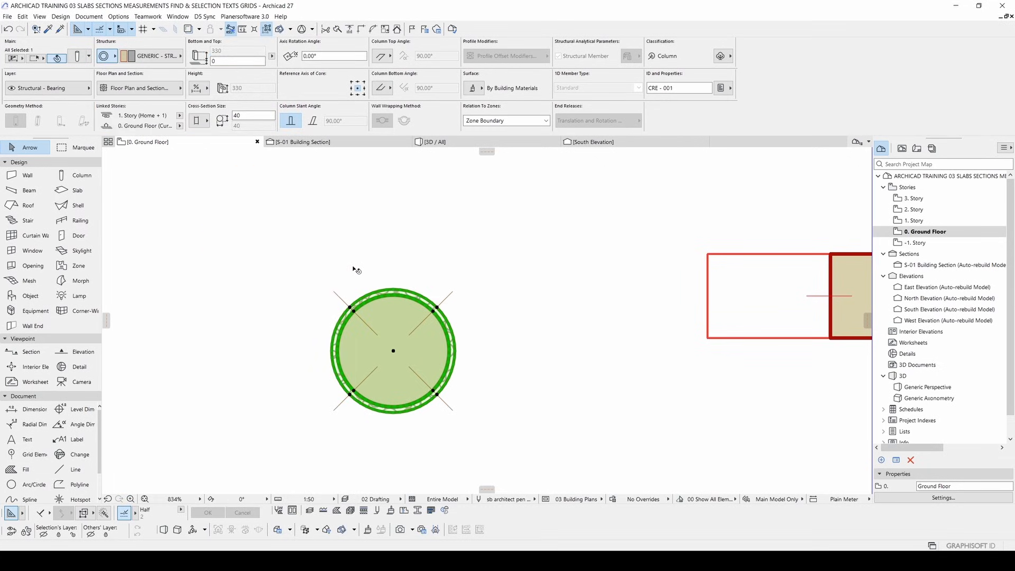
pyautogui.click(410, 272)
# - Turn off the True Line Weight on-screen view option for the floor plan
pyautogui.scroll(4, 389, 312)
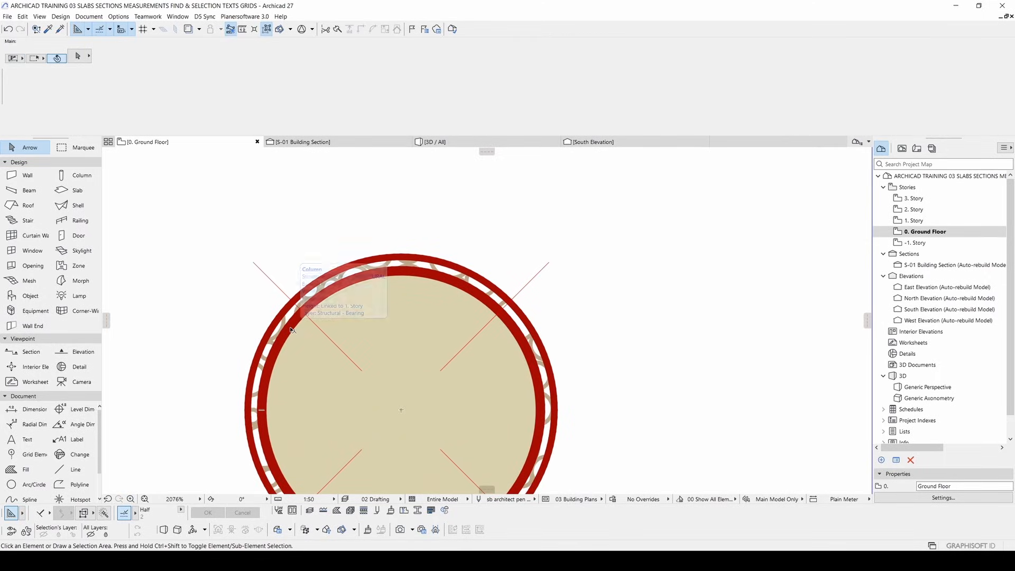
pyautogui.moveTo(307, 330); pyautogui.dragTo(323, 259, button='middle')
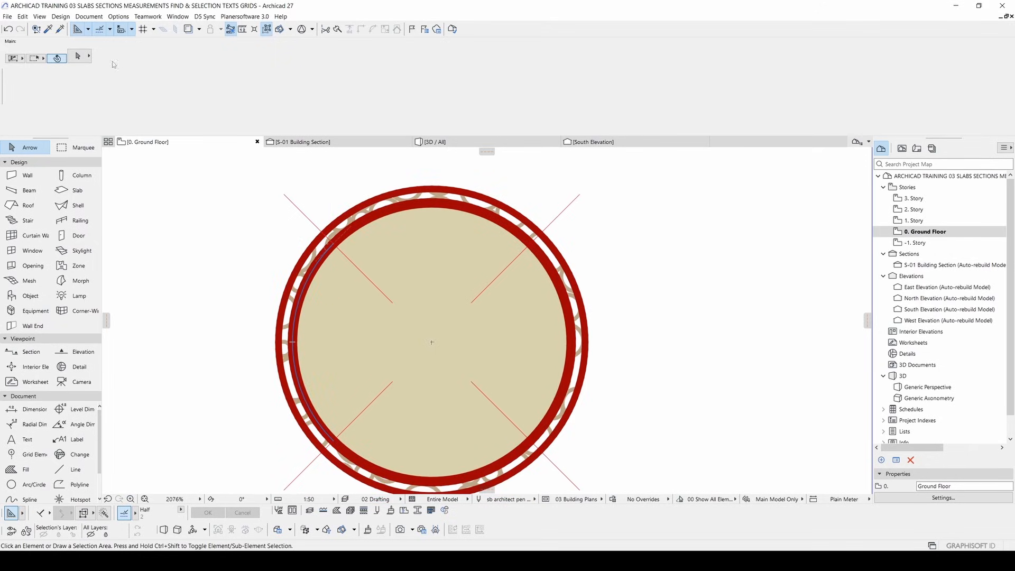
pyautogui.click(39, 16)
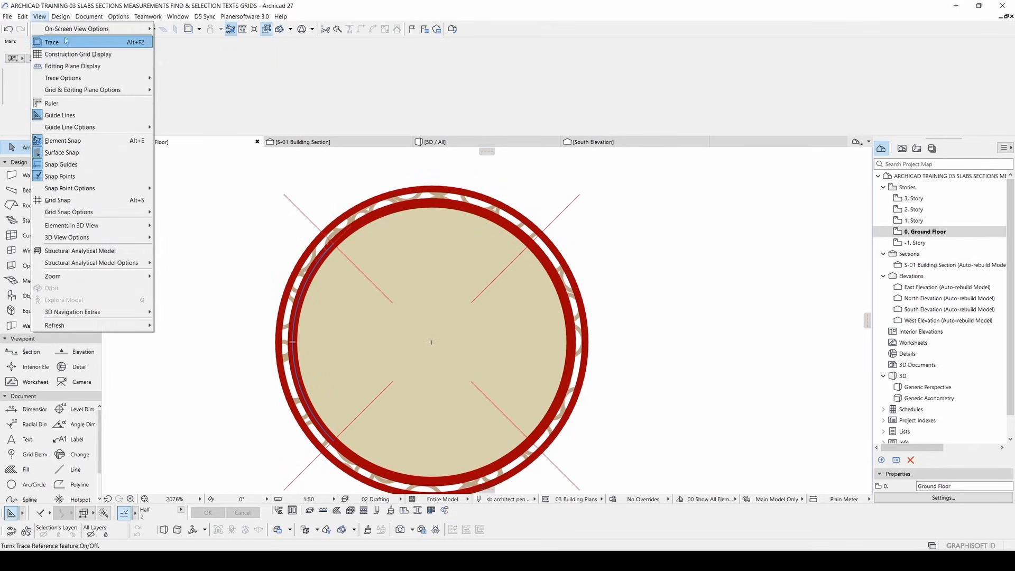
pyautogui.moveTo(62, 34)
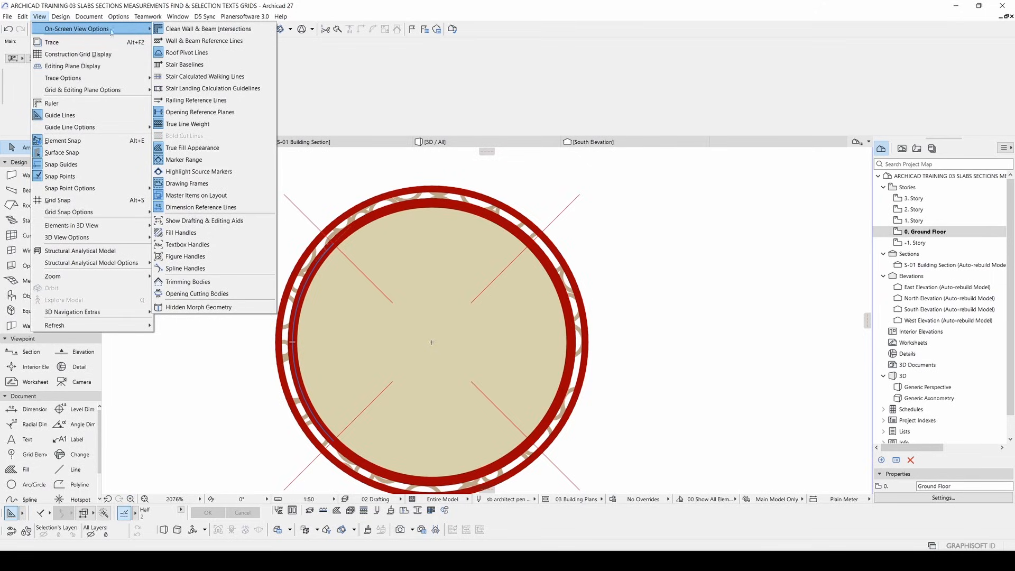
pyautogui.click(179, 126)
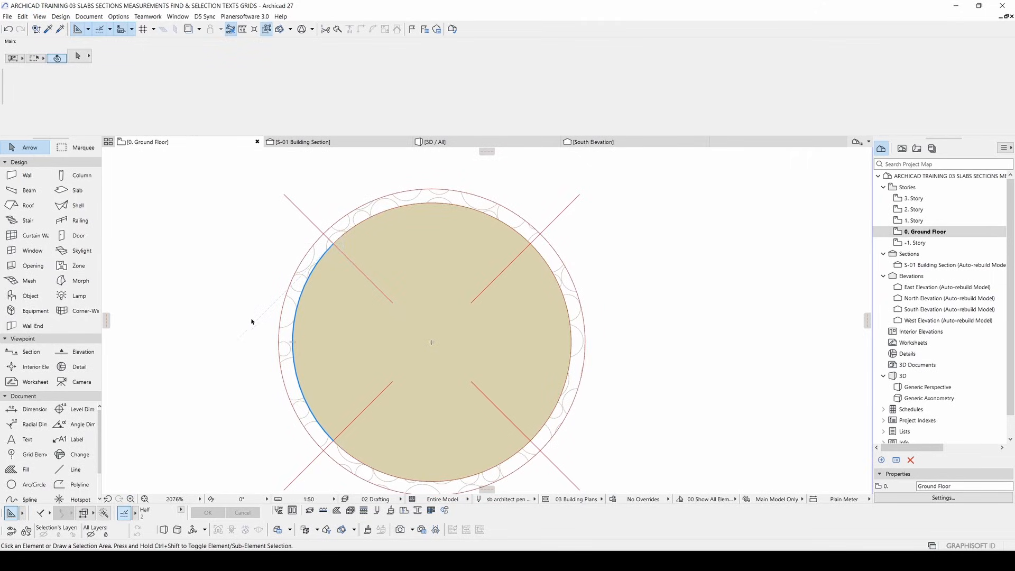
pyautogui.scroll(-3, 318, 333)
pyautogui.scroll(-2, 548, 339)
pyautogui.scroll(1, 548, 339)
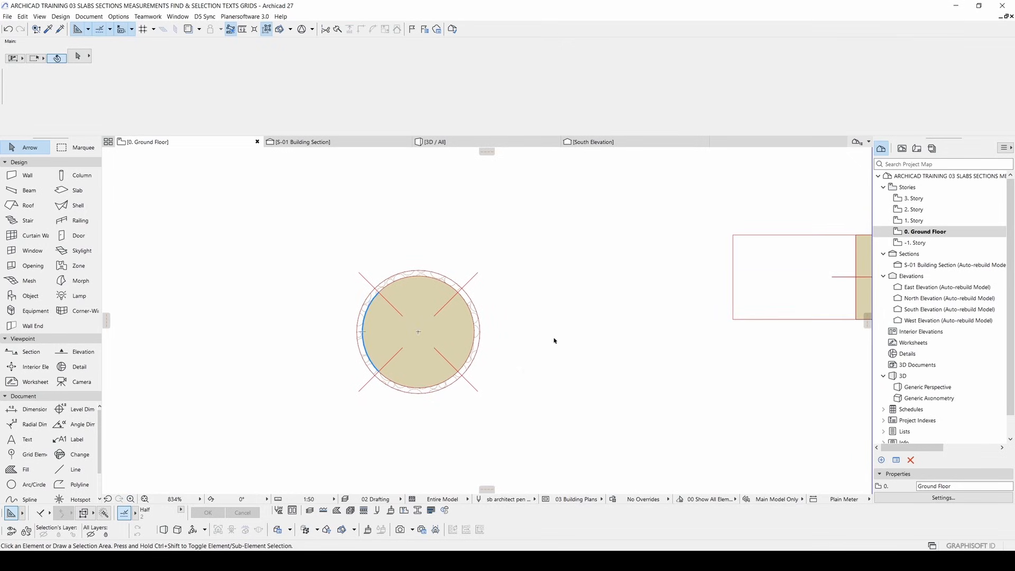
# - Open the circular column's Floor Plan and Section settings, and toggle its cover fills off and back on
pyautogui.click(410, 290)
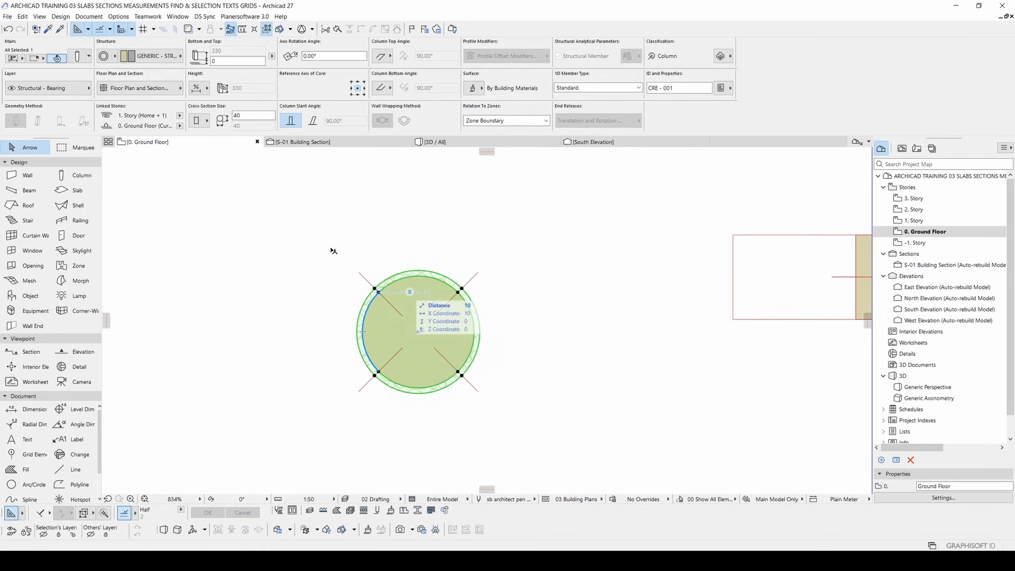
pyautogui.scroll(-2, 380, 286)
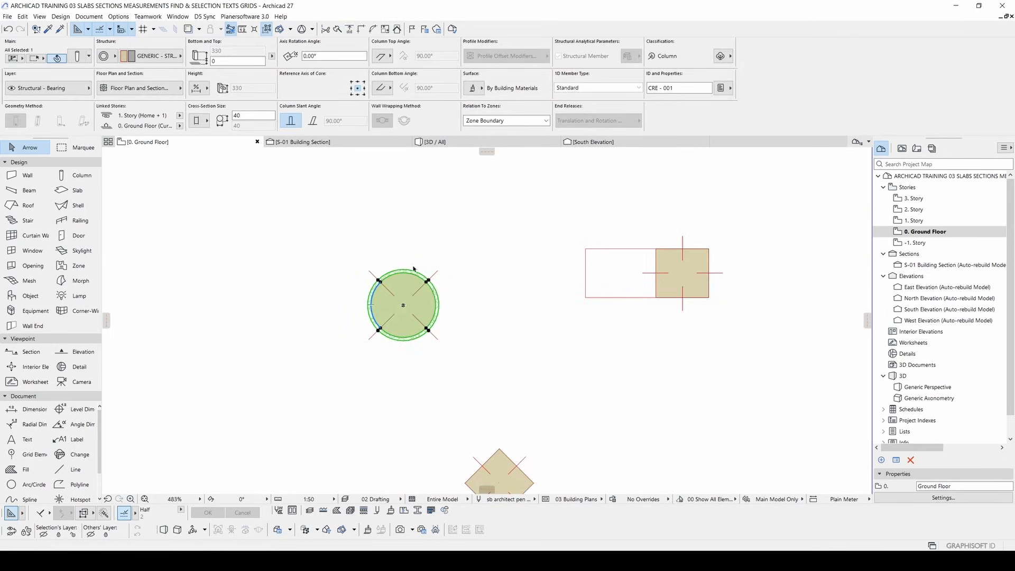
pyautogui.moveTo(466, 259); pyautogui.dragTo(401, 283, button='middle')
pyautogui.hotkey('ctrl', 't')
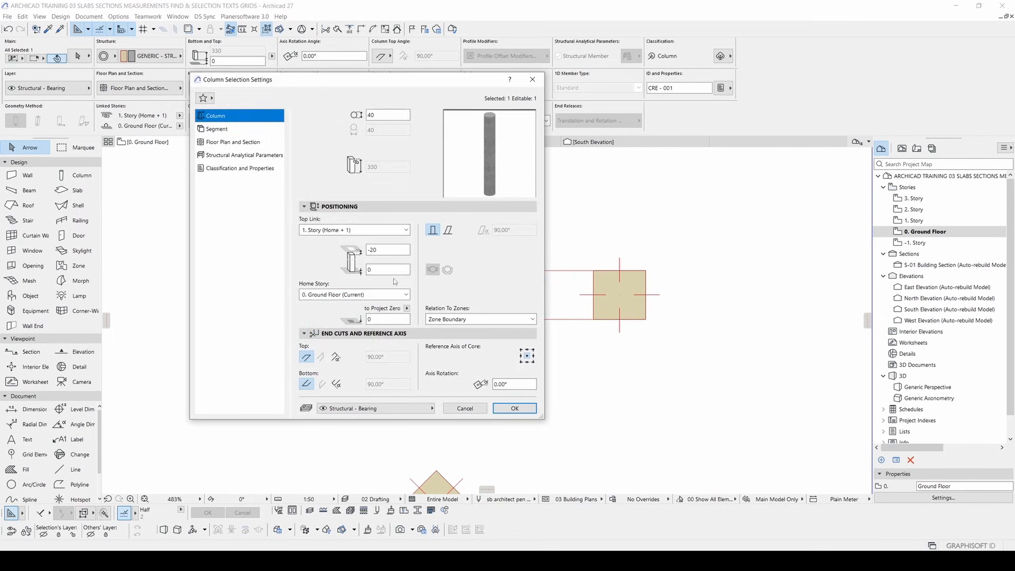
pyautogui.click(225, 143)
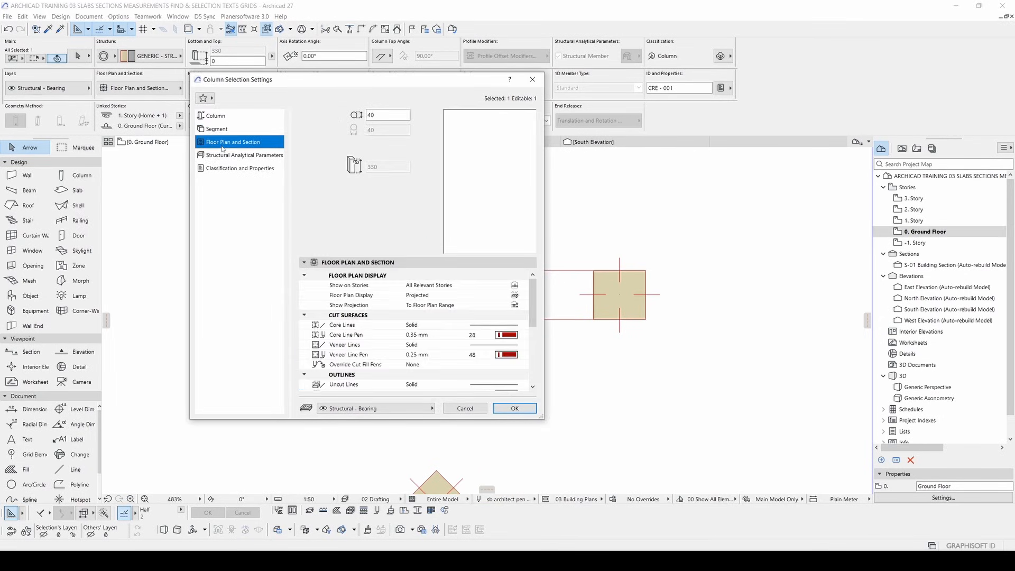
pyautogui.moveTo(533, 289); pyautogui.dragTo(525, 376)
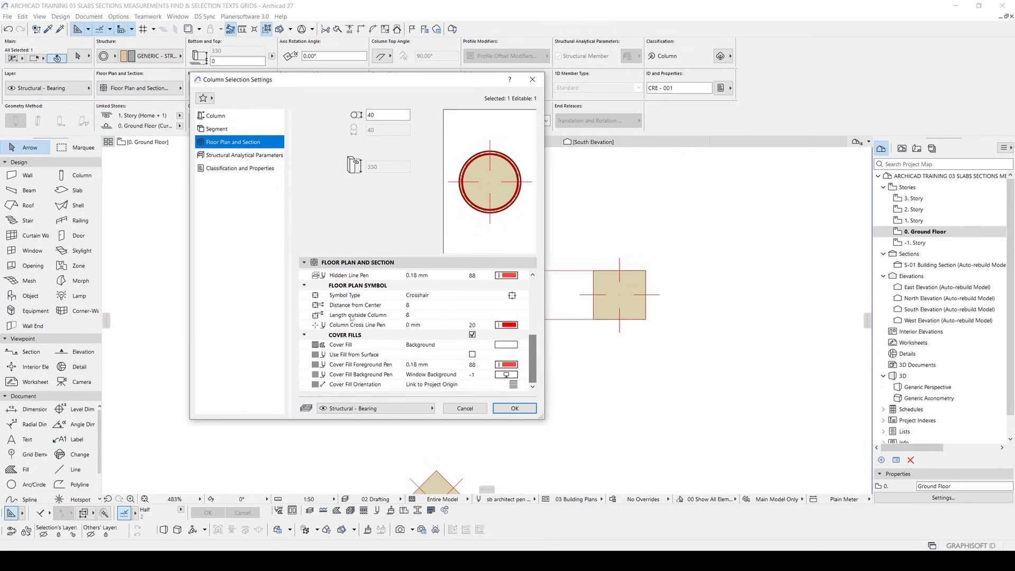
pyautogui.click(472, 335)
pyautogui.click(472, 384)
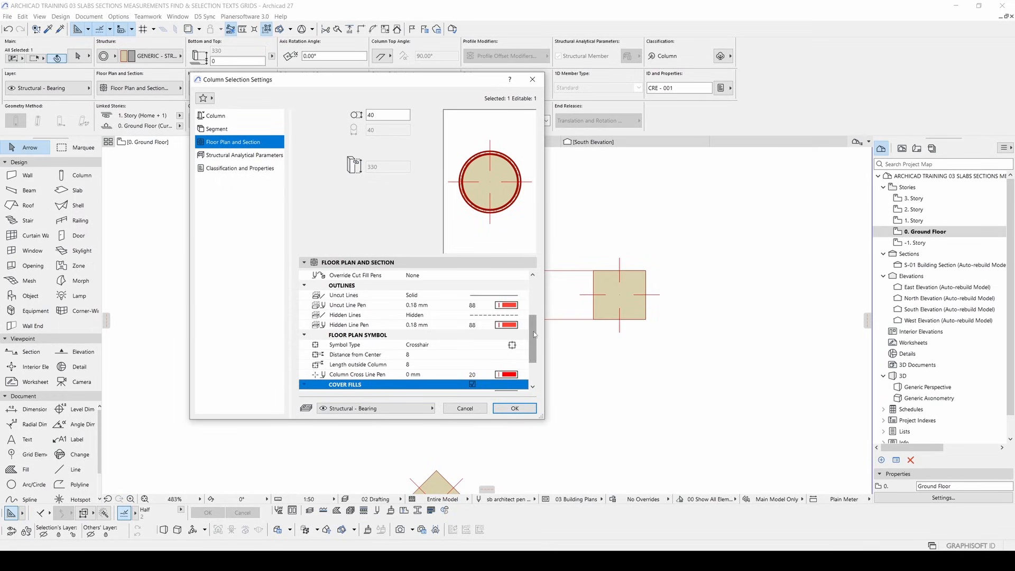
pyautogui.moveTo(532, 335); pyautogui.dragTo(529, 374)
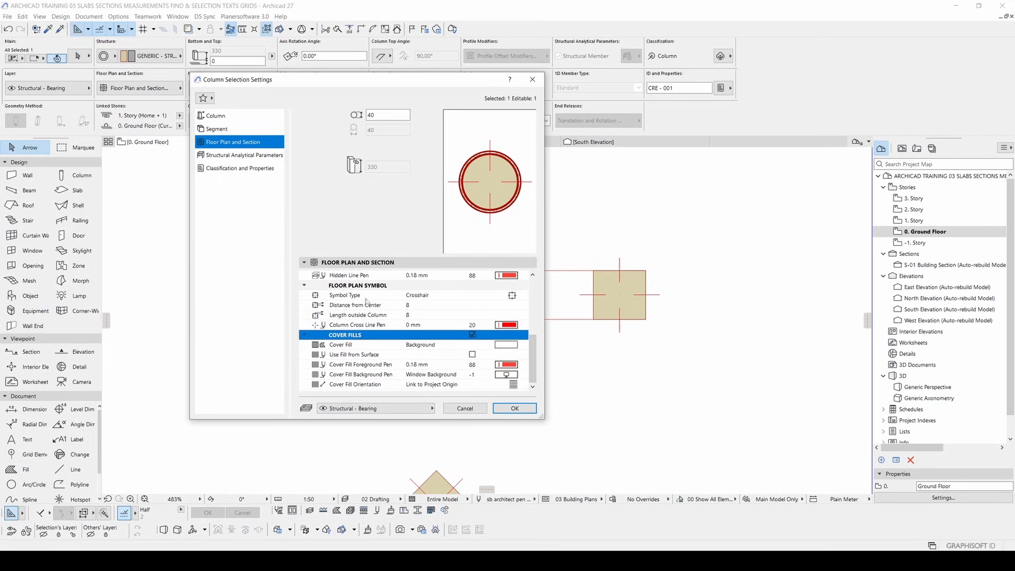
# - Set the circular column's floor plan symbol type to Plain, apply the settings, and deselect the column
pyautogui.click(522, 296)
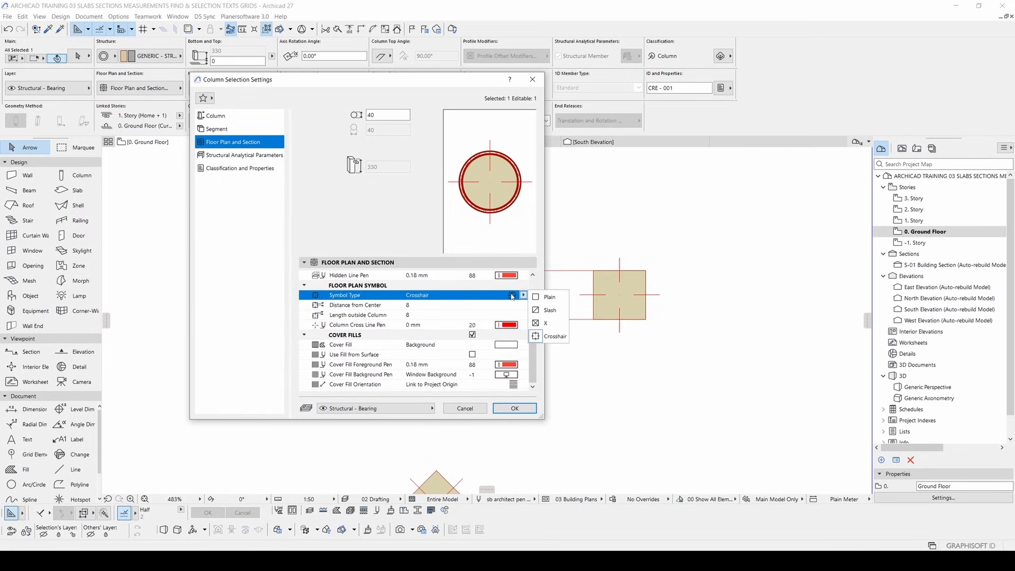
pyautogui.click(548, 297)
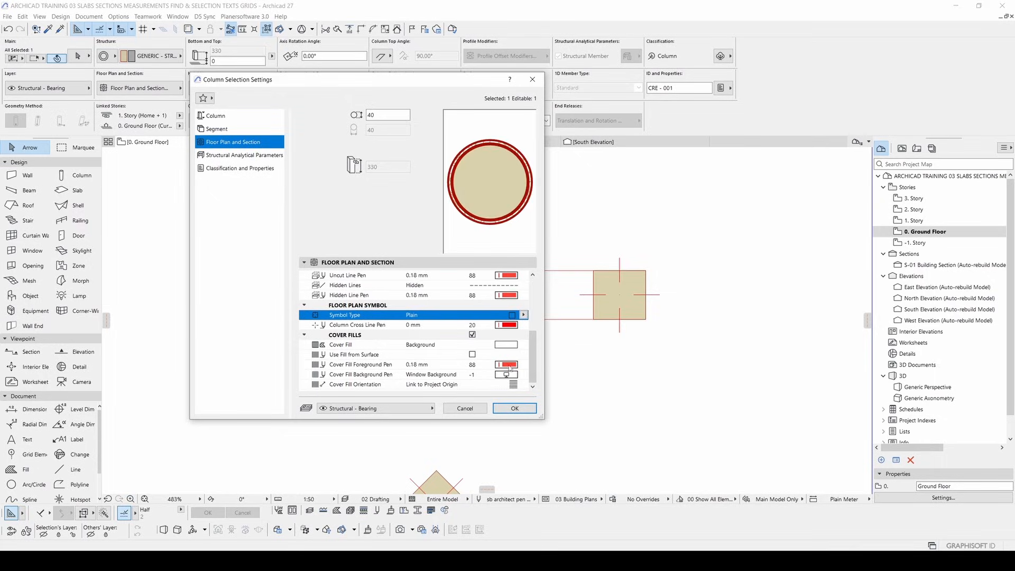
pyautogui.click(514, 408)
pyautogui.click(424, 350)
# - Select the circular column, switch its height display to Top and Home Offsets, and open the bottom offset for editing
pyautogui.scroll(-2, 445, 325)
pyautogui.click(386, 311)
pyautogui.scroll(2, 389, 311)
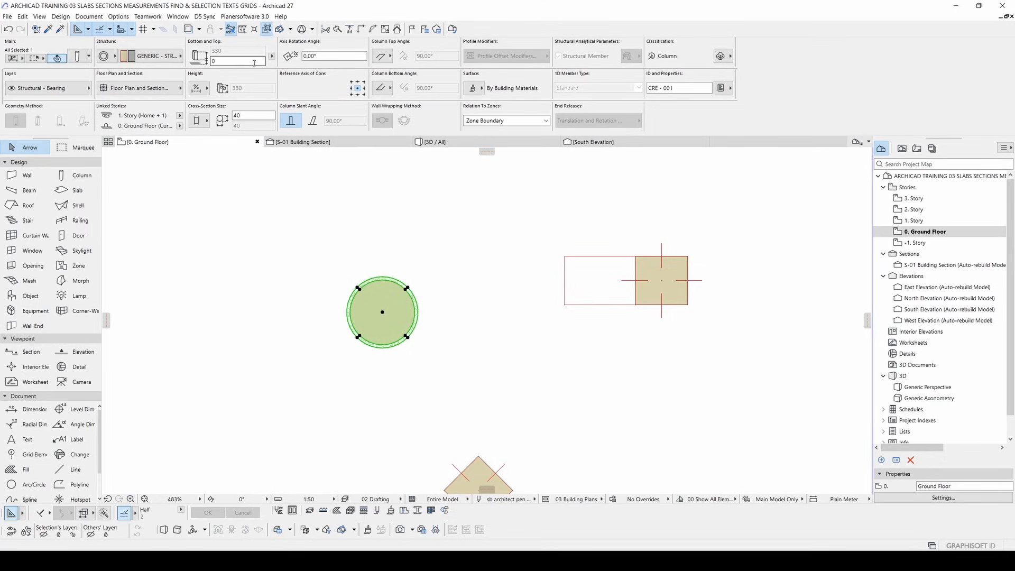
pyautogui.click(272, 56)
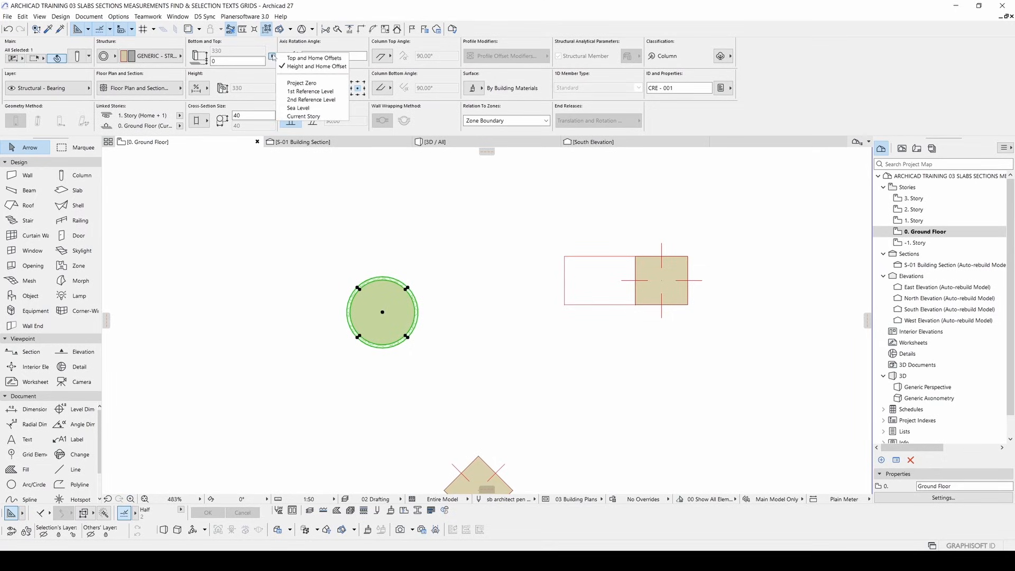
pyautogui.click(303, 60)
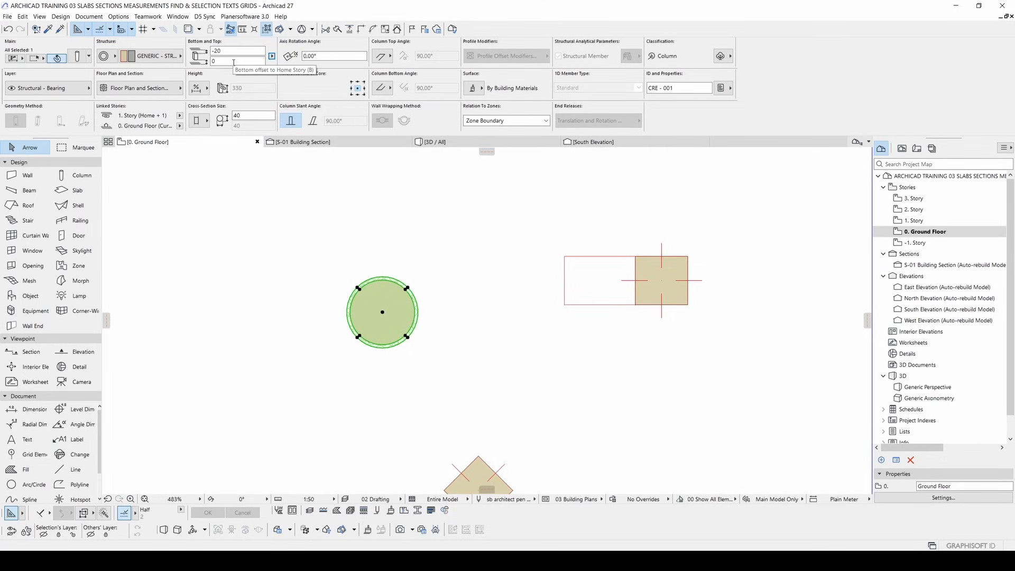
pyautogui.click(233, 62)
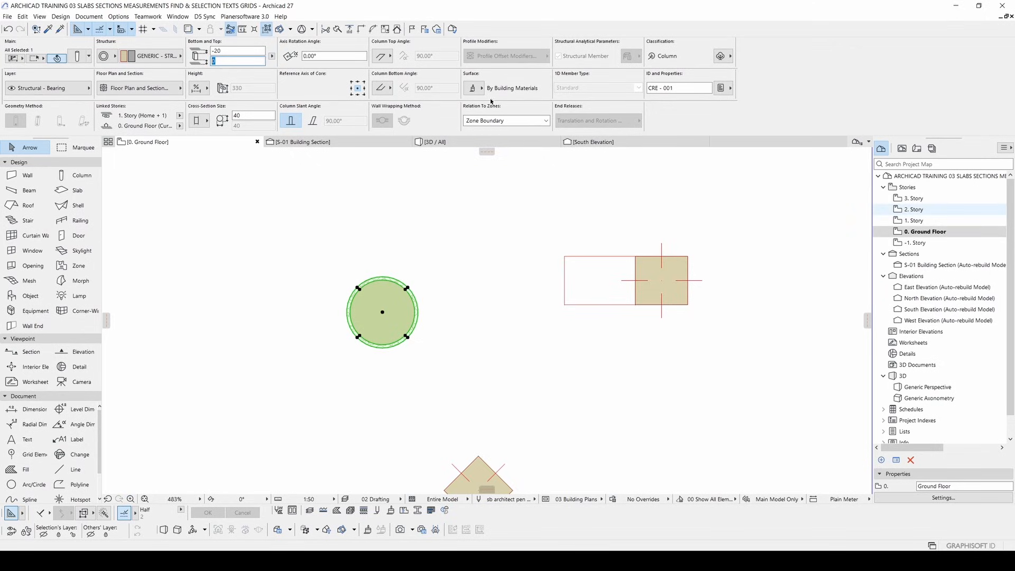
# - Review the story elevations and heights in the Story Settings, and close them without changes
pyautogui.click(233, 51)
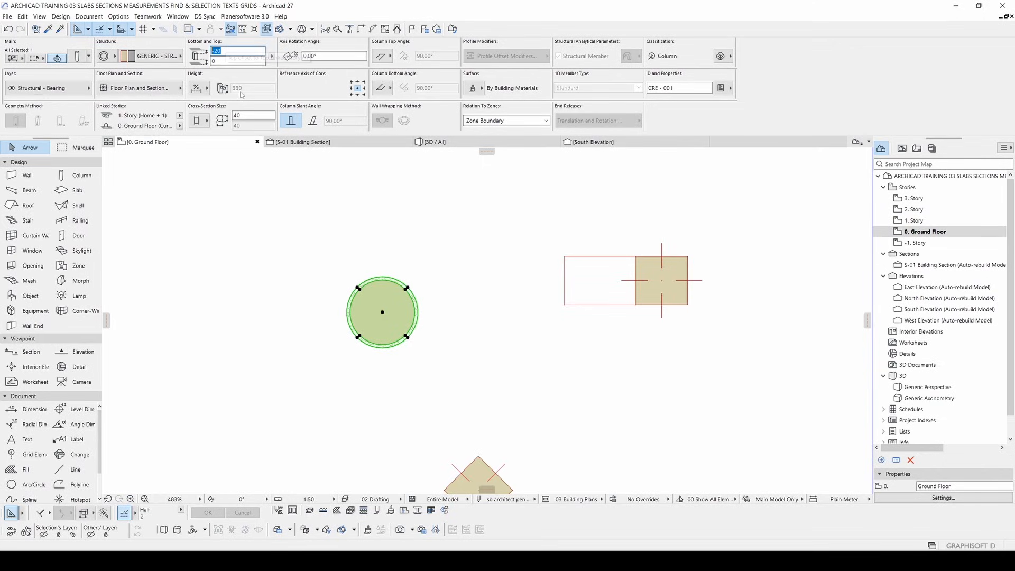
pyautogui.click(924, 234)
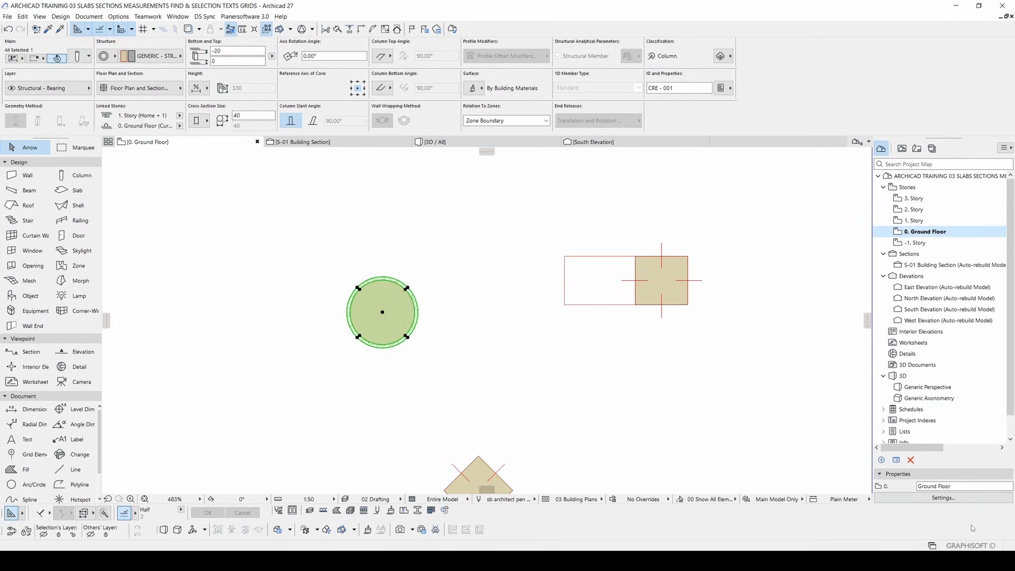
pyautogui.click(945, 499)
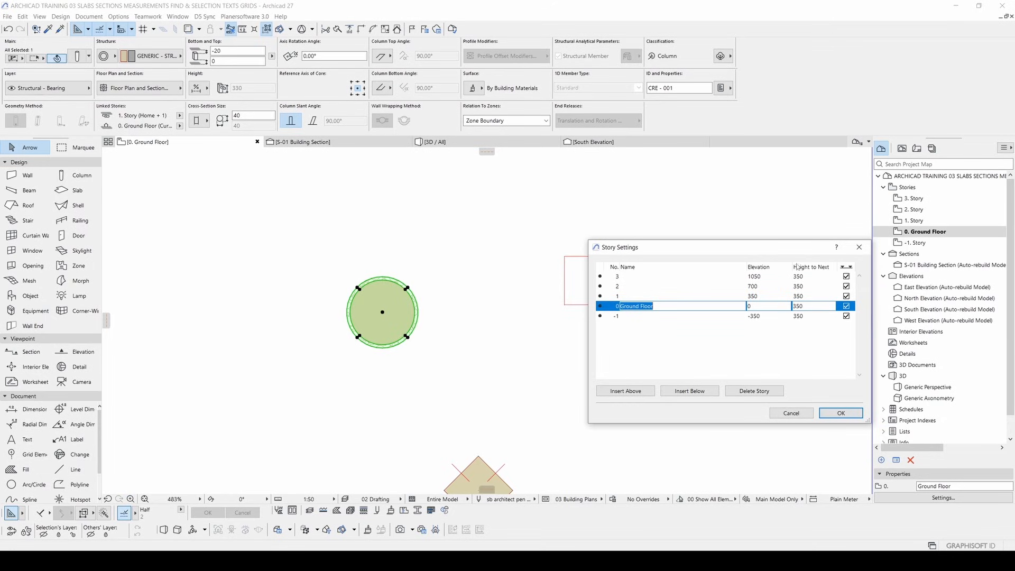
pyautogui.moveTo(786, 252); pyautogui.dragTo(763, 233)
pyautogui.click(768, 398)
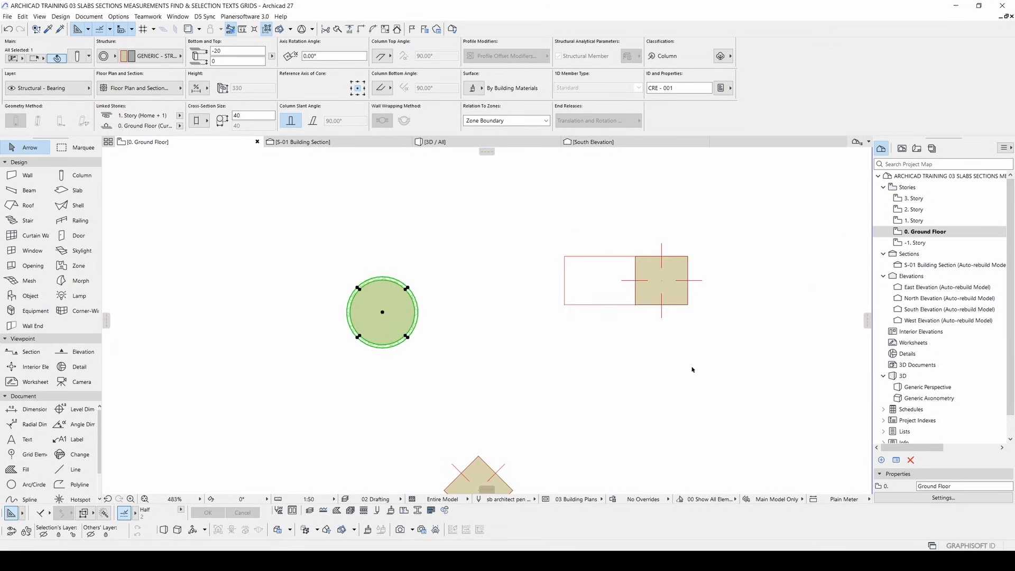
# - Open the circular column's selection settings and set its offset from the top linked story to 0
pyautogui.hotkey('ctrl', 't')
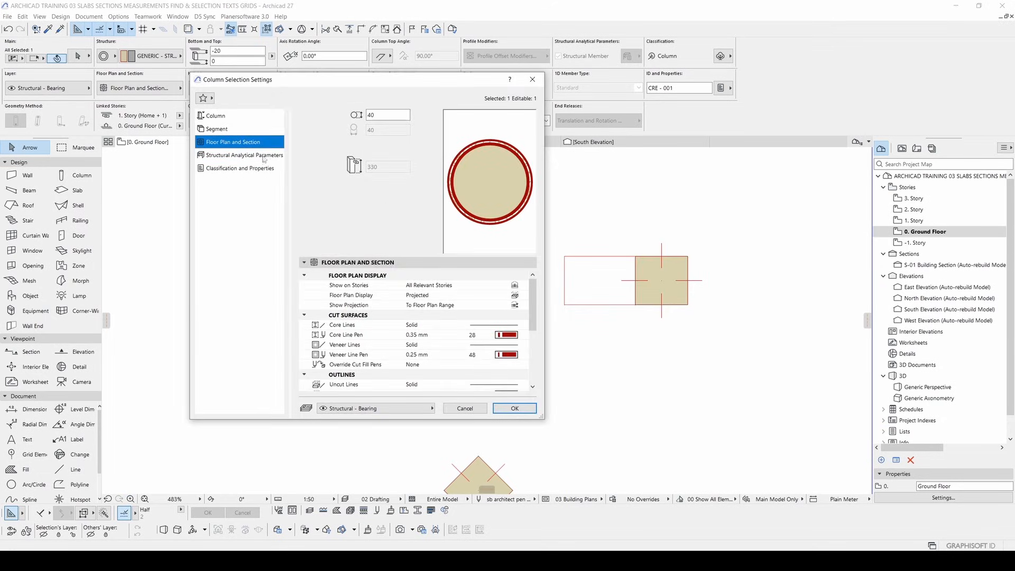
pyautogui.click(217, 116)
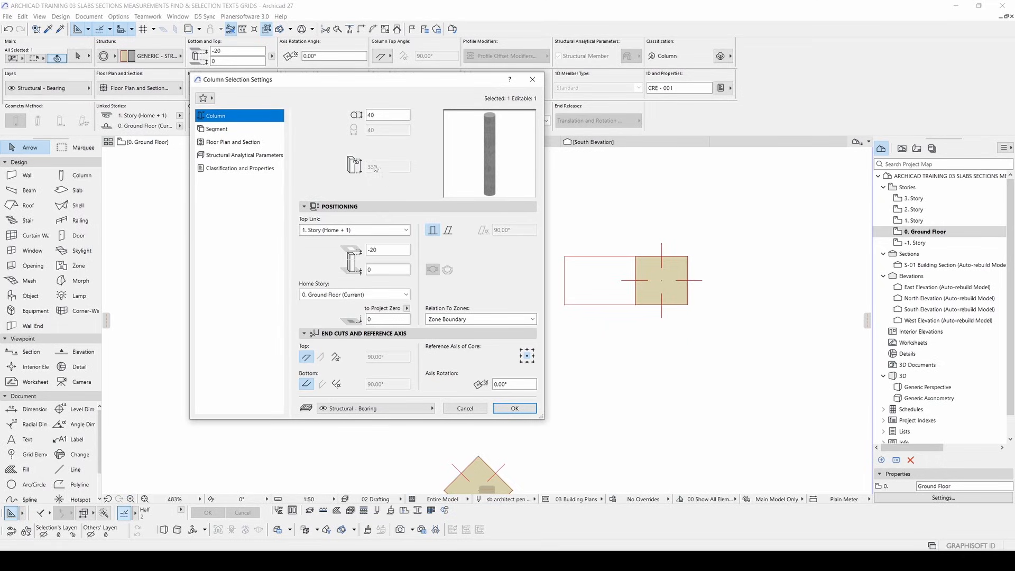
pyautogui.doubleClick(383, 249)
pyautogui.write('0')
pyautogui.press('Tab')
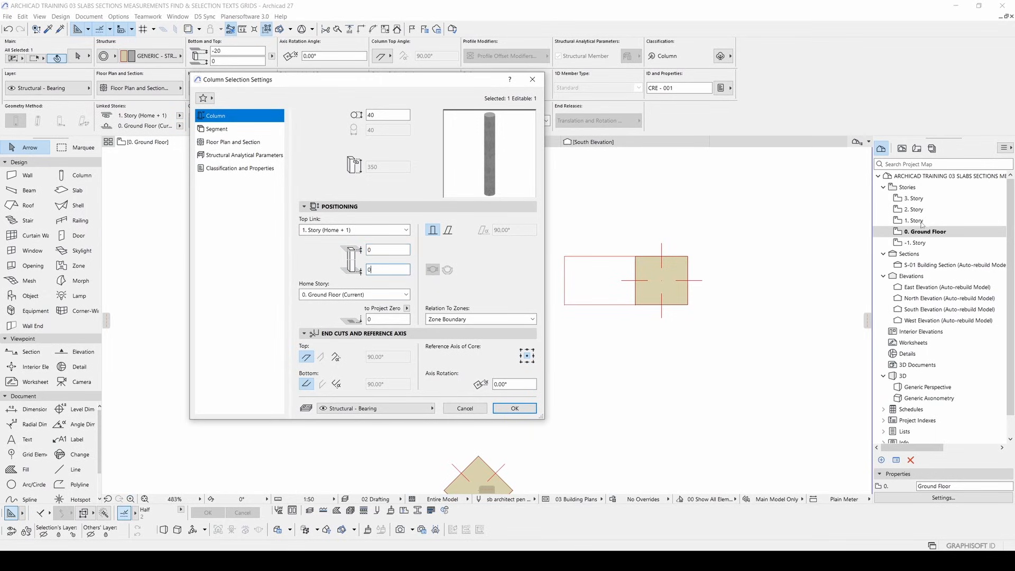
# - Try linking the column's top to 2. Story, switch the top link to Not Linked, and set the column height to 400
pyautogui.click(310, 231)
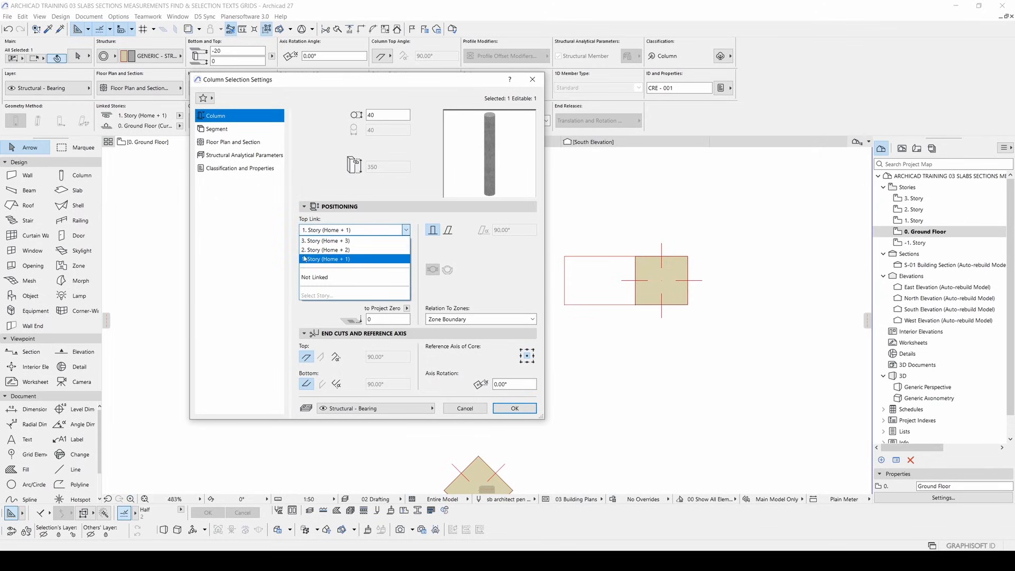
pyautogui.click(308, 249)
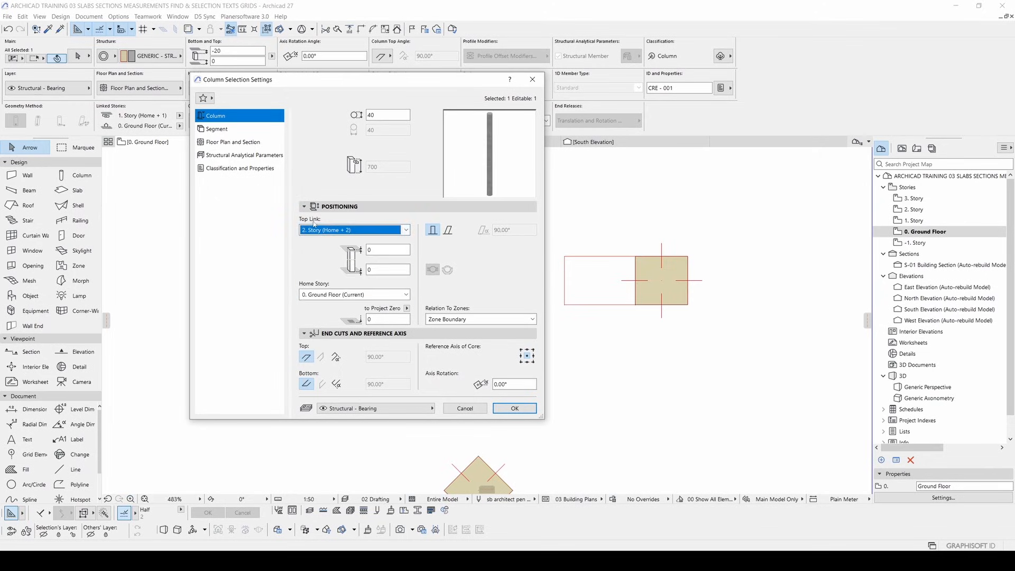
pyautogui.click(317, 231)
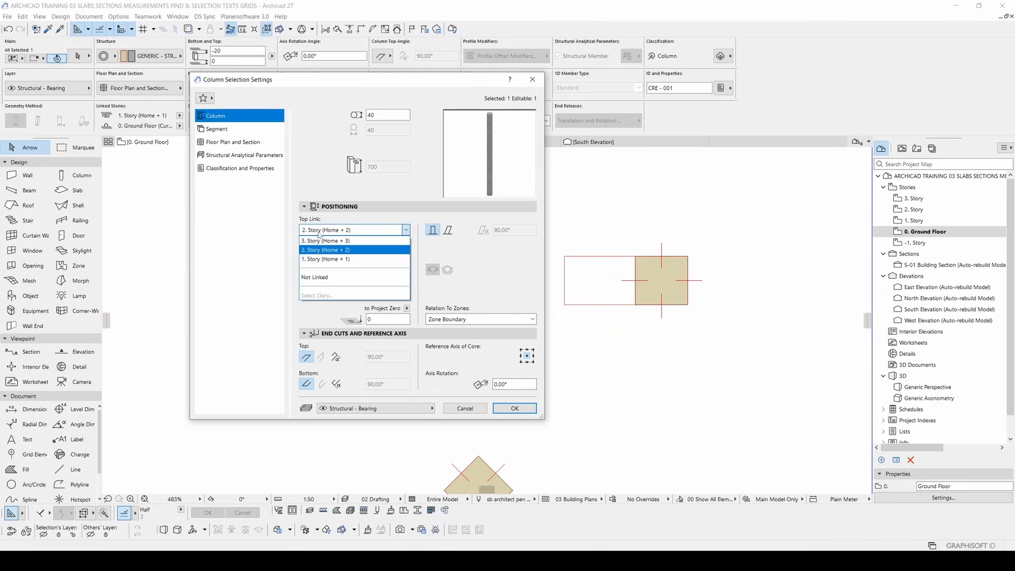
pyautogui.click(310, 279)
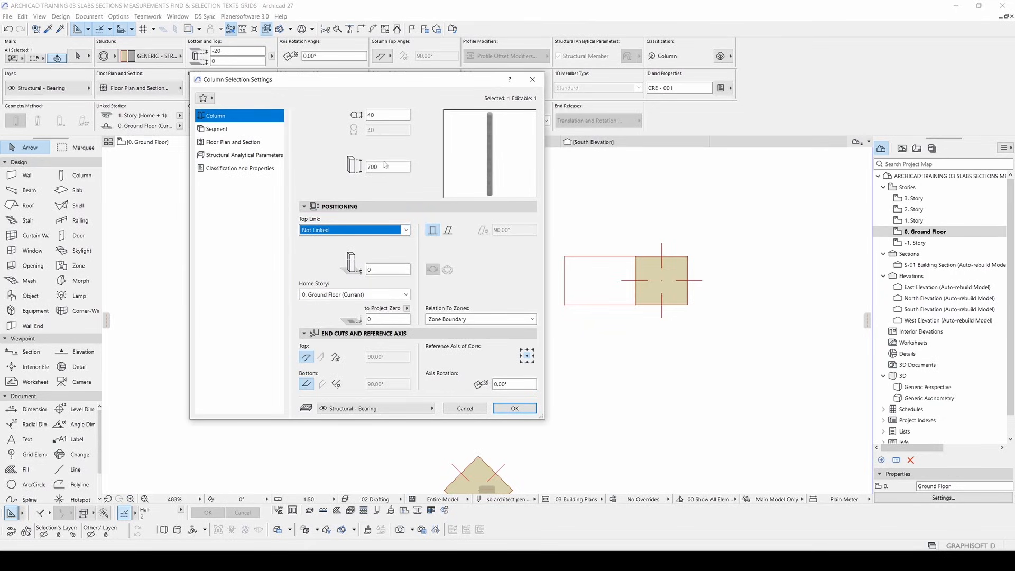
pyautogui.moveTo(392, 166); pyautogui.dragTo(304, 165)
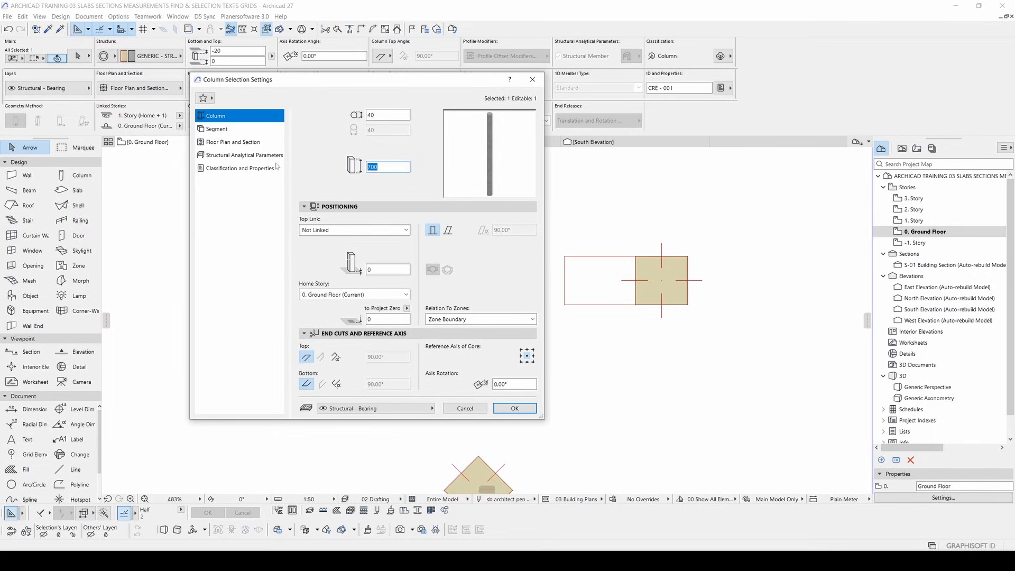
pyautogui.write('4')
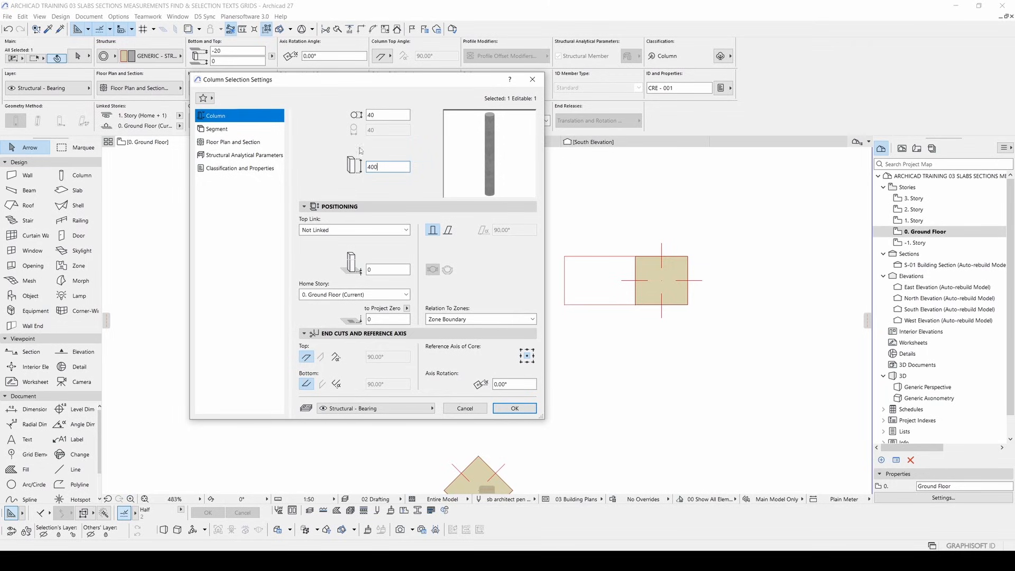
# - Make the circular column multi-segment, add two more segments, and check which part of the column the segments represent
pyautogui.click(236, 130)
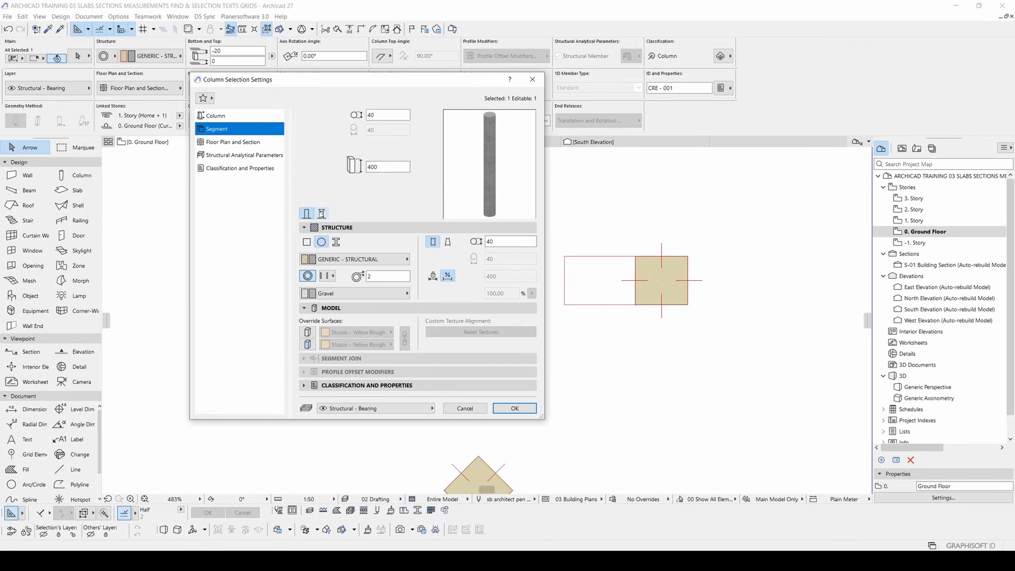
pyautogui.click(321, 214)
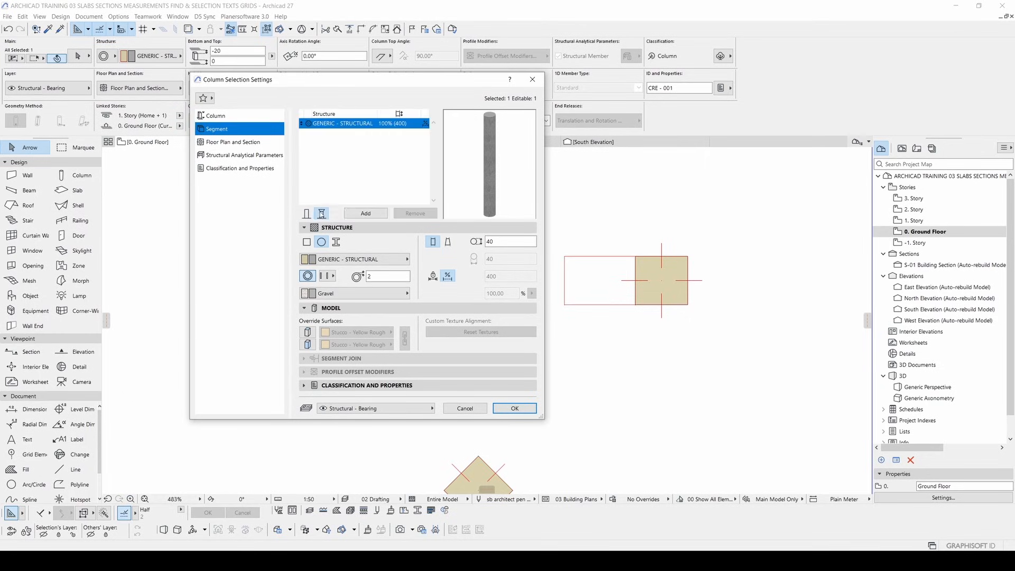
pyautogui.click(366, 214)
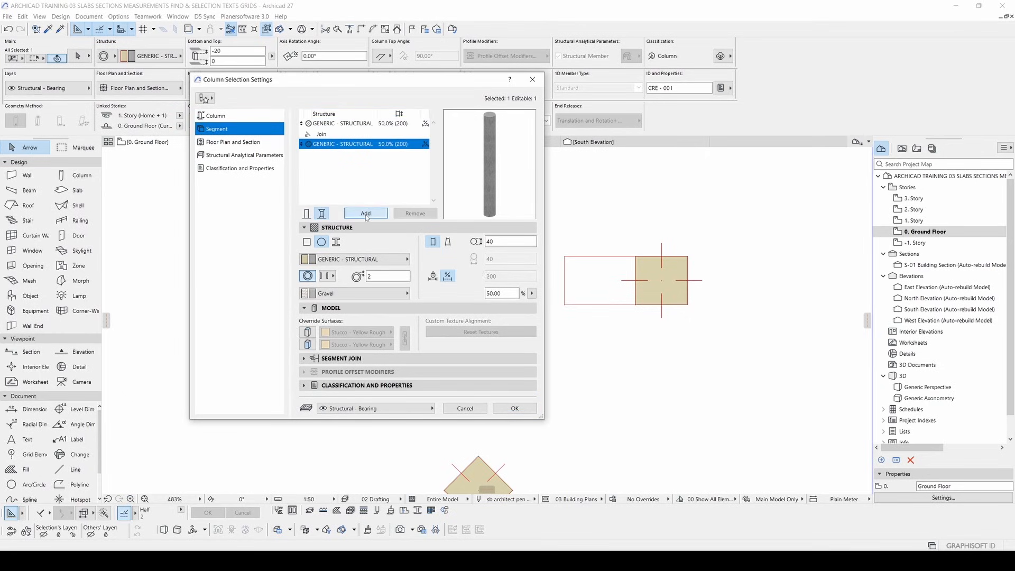
pyautogui.click(365, 213)
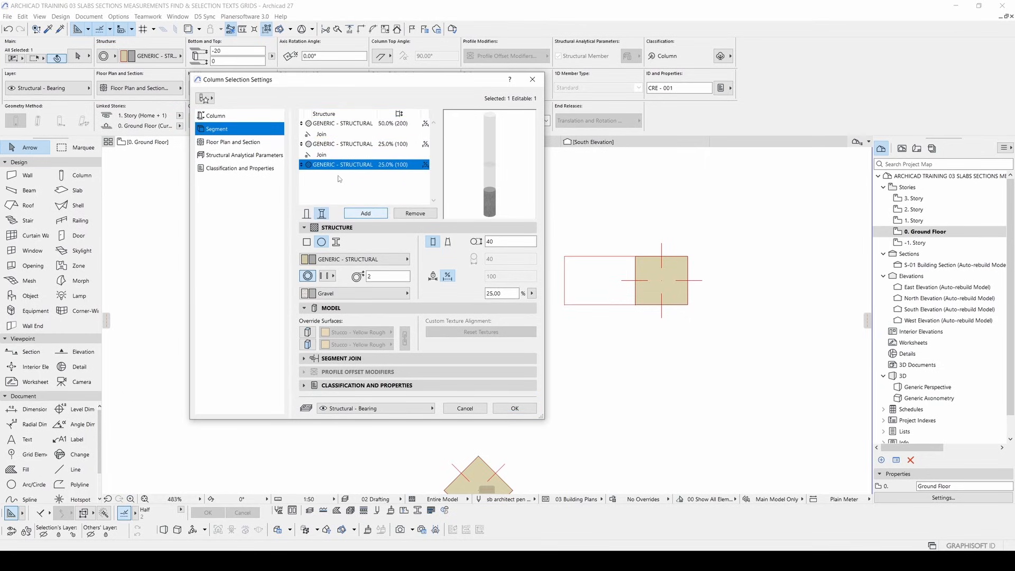
pyautogui.click(328, 146)
pyautogui.click(330, 126)
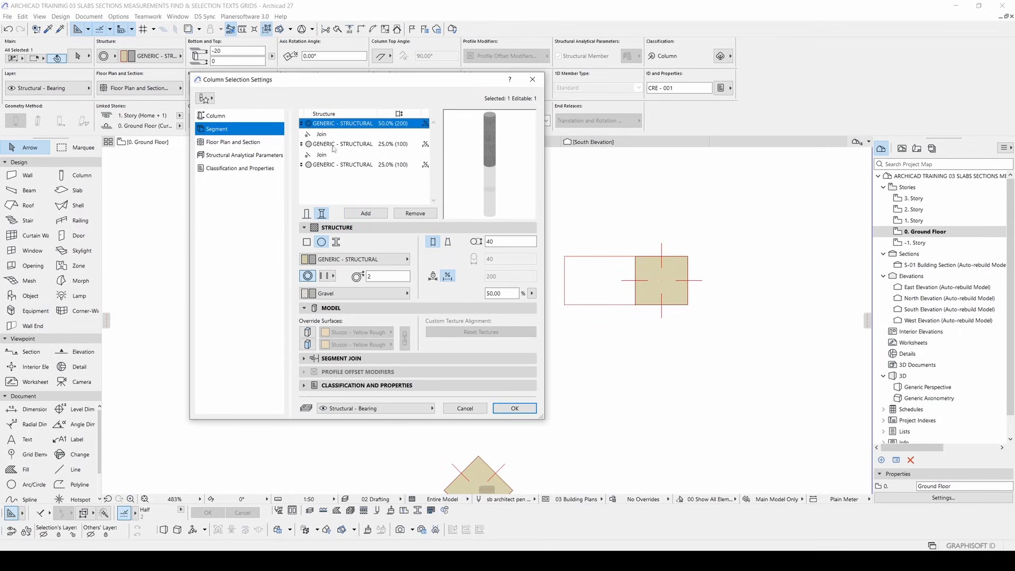
# - Switch all three column segments to fixed height, and set the uppermost segment's height to 100
pyautogui.click(332, 144)
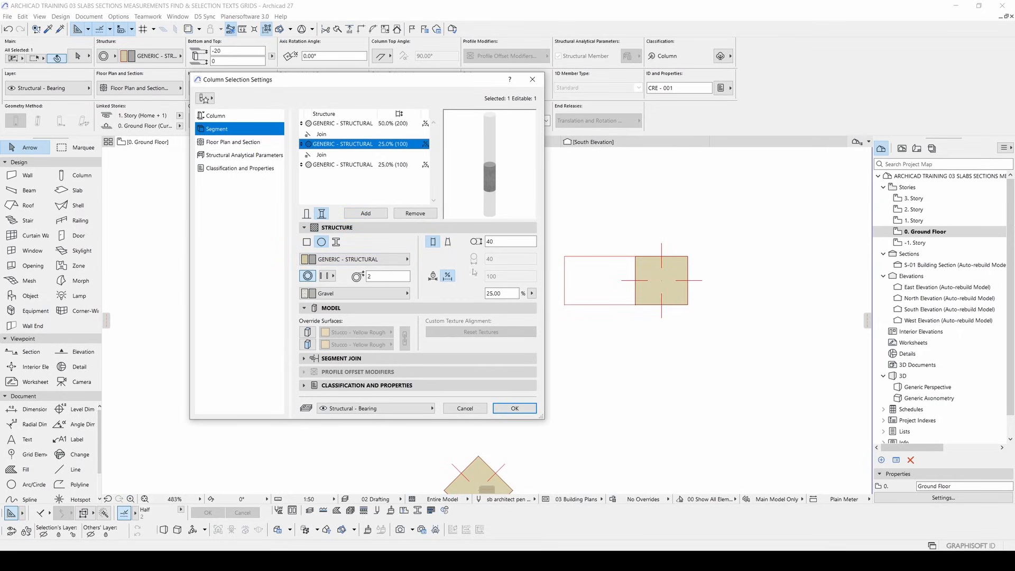
pyautogui.click(507, 292)
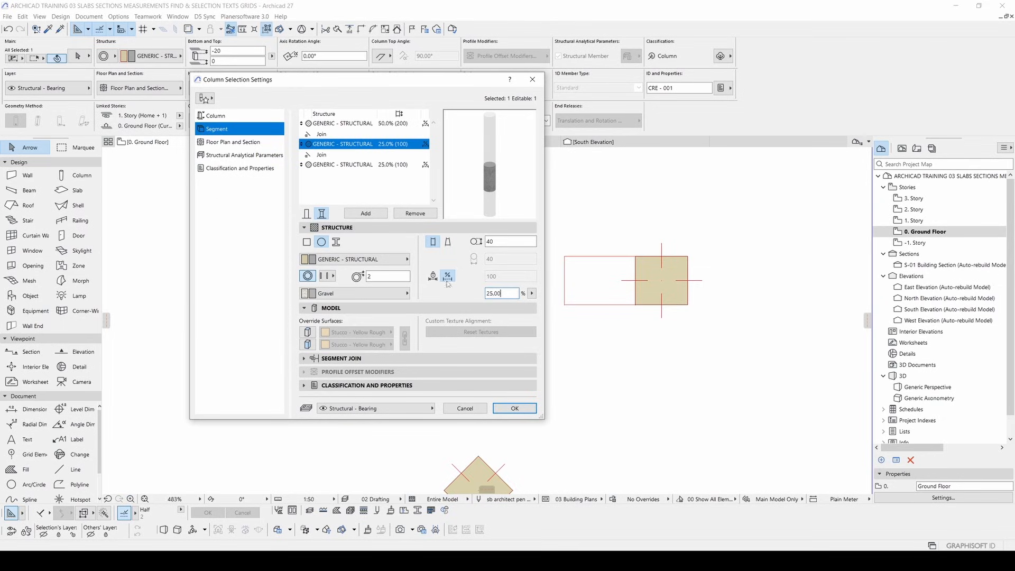
pyautogui.doubleClick(506, 294)
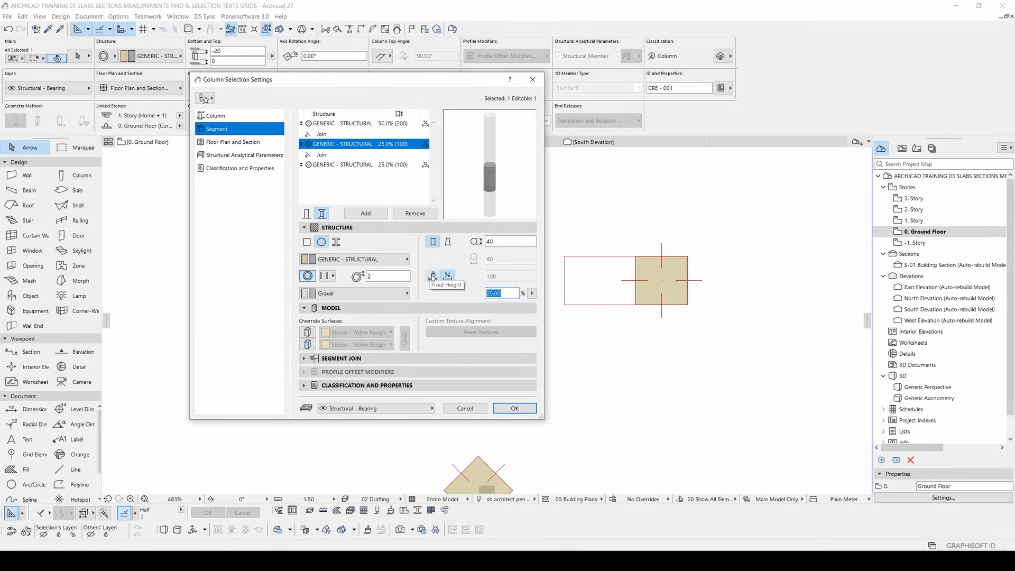
pyautogui.click(433, 276)
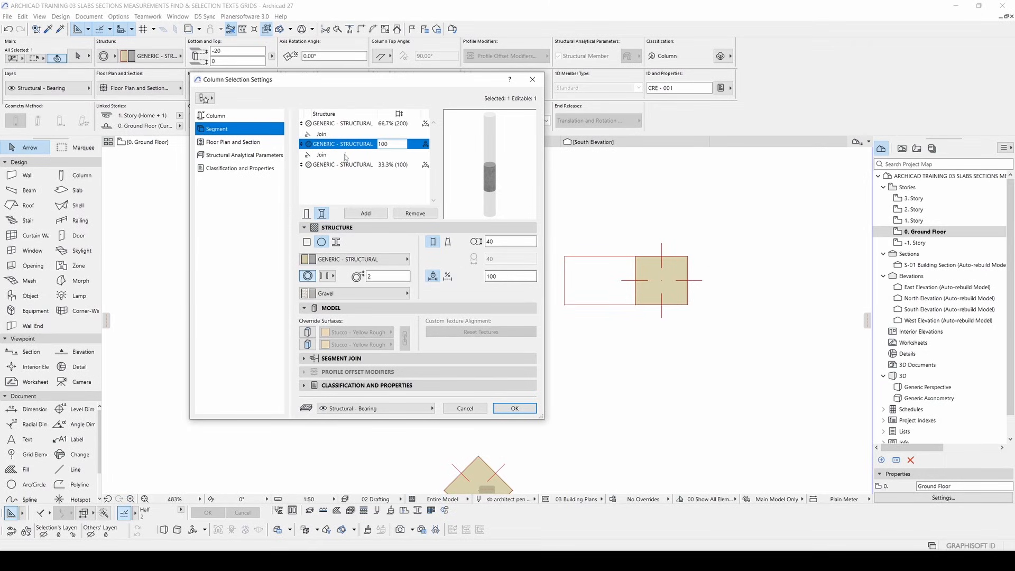
pyautogui.click(337, 126)
pyautogui.click(432, 276)
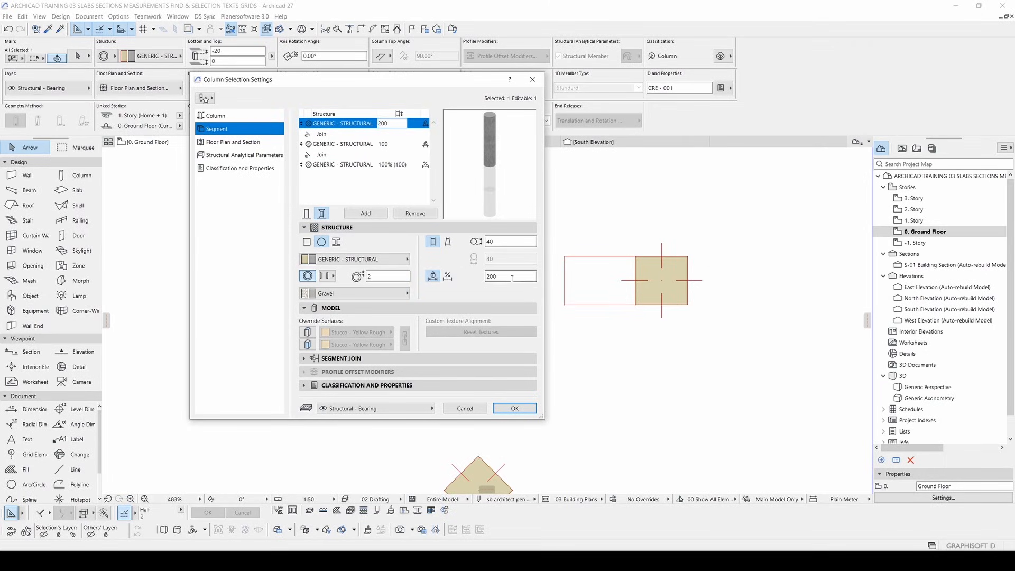
pyautogui.write('100')
pyautogui.click(360, 165)
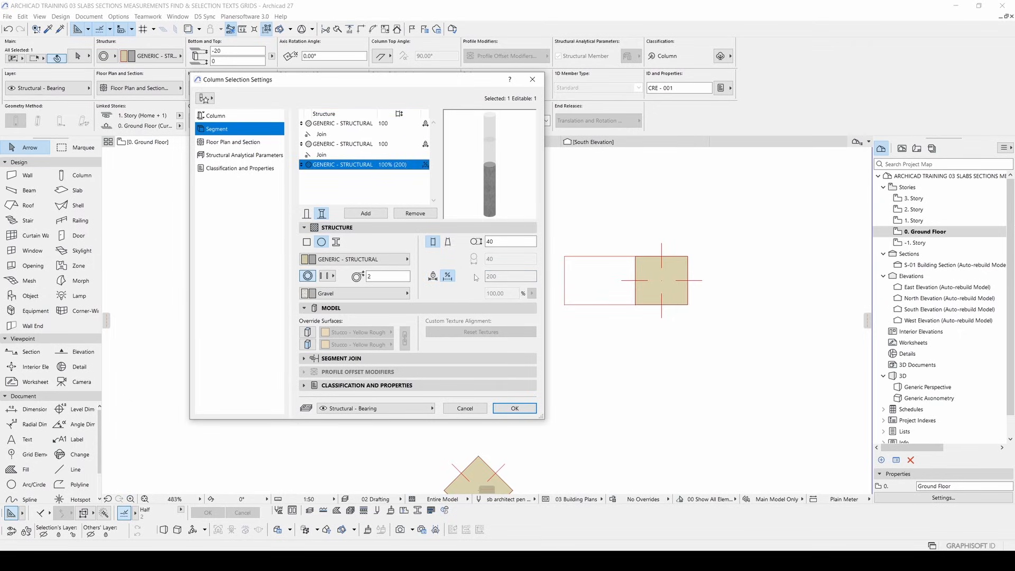
pyautogui.click(432, 276)
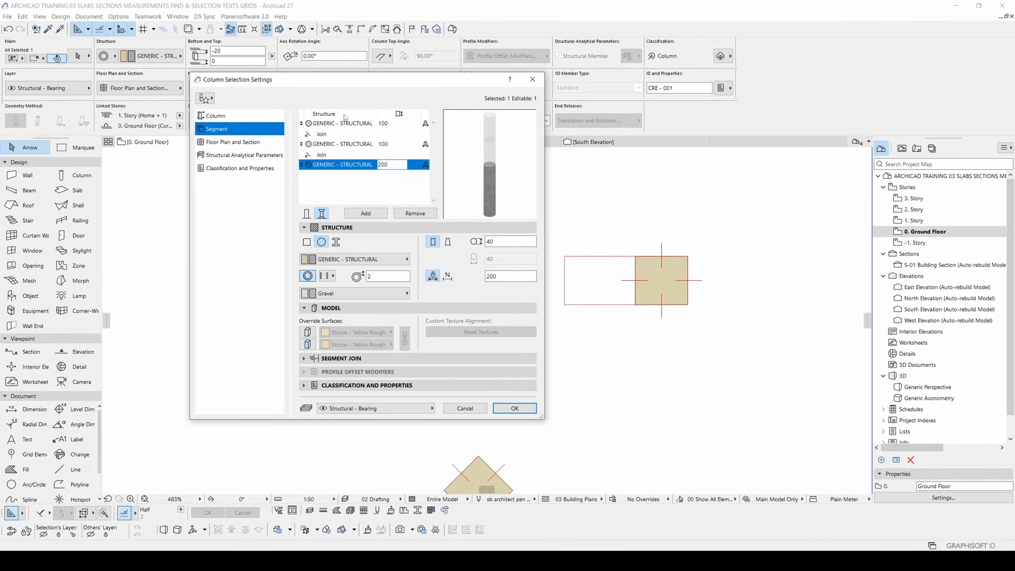
# - Review the column's overall height settings and the middle segment's building material choices, and apply the segmented column settings
pyautogui.click(235, 116)
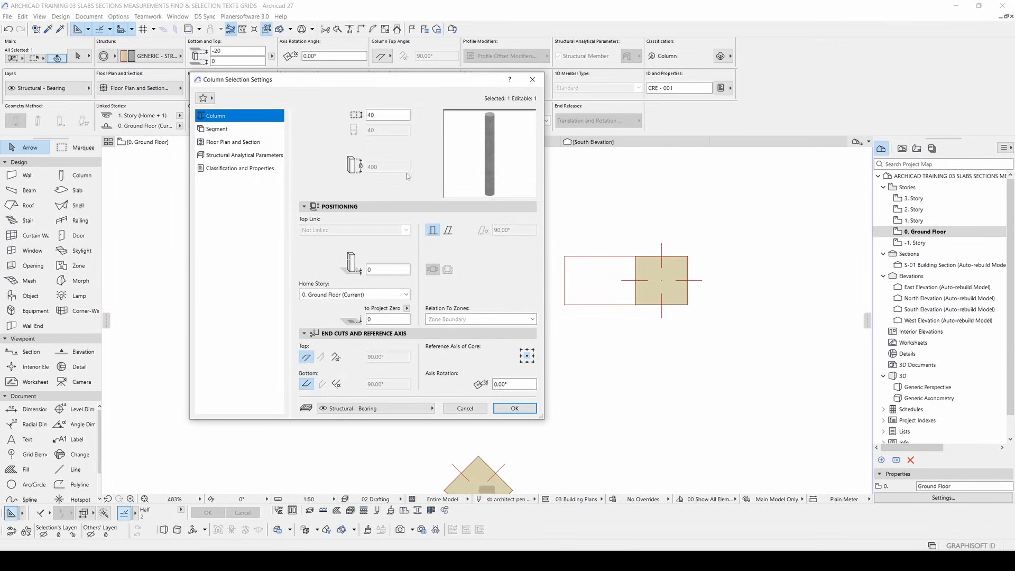
pyautogui.click(209, 129)
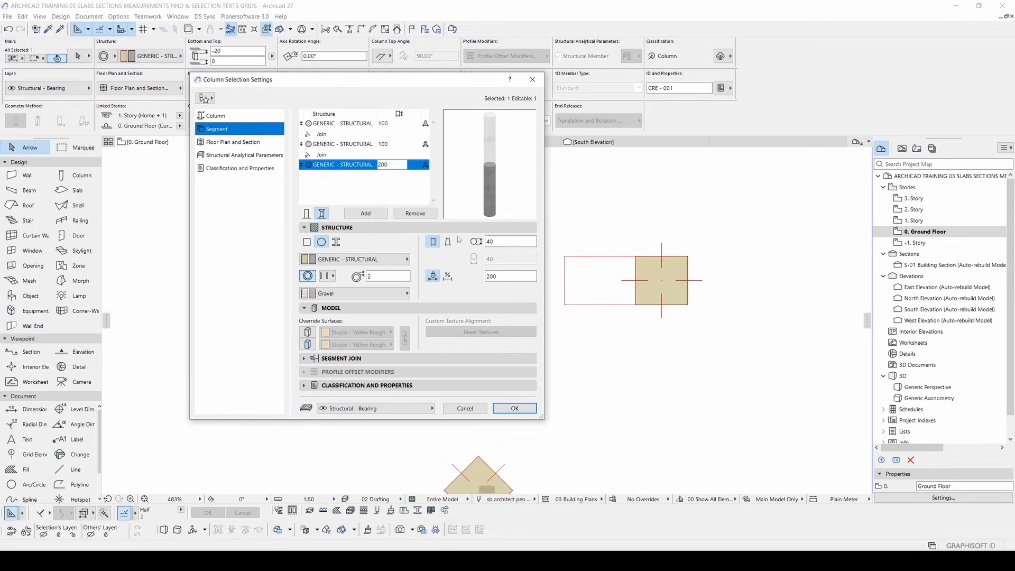
pyautogui.click(324, 144)
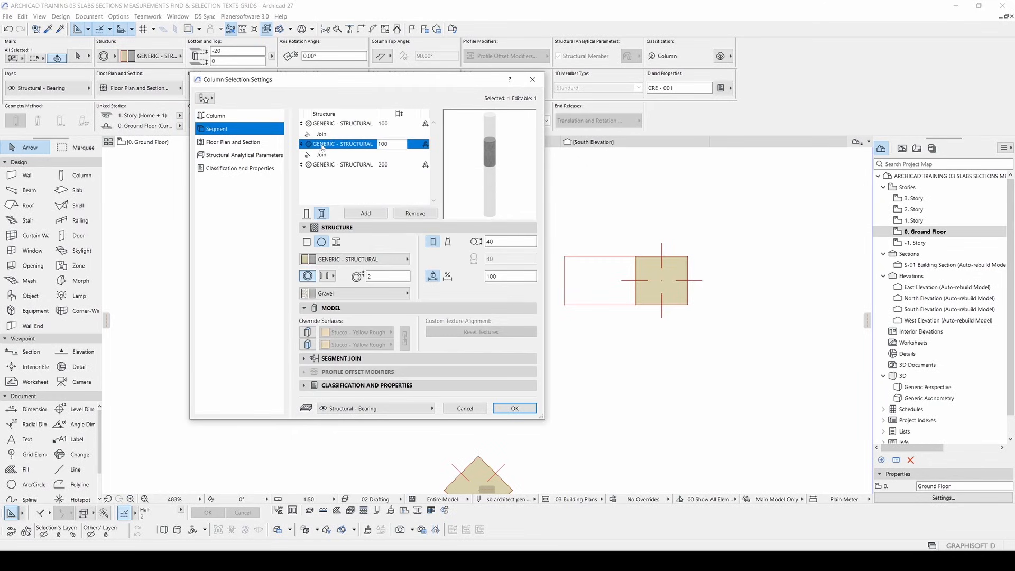
pyautogui.click(327, 262)
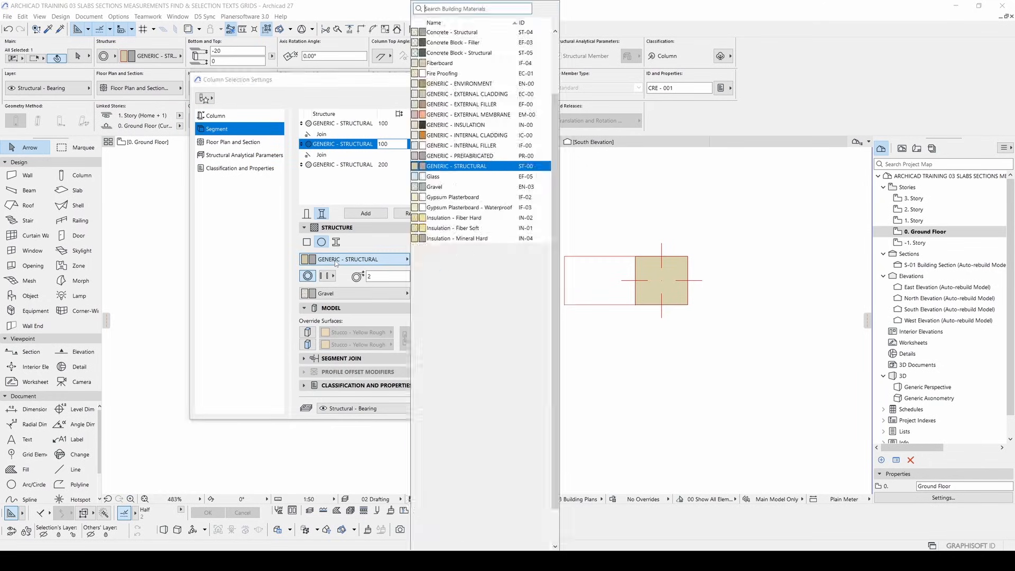
pyautogui.click(331, 263)
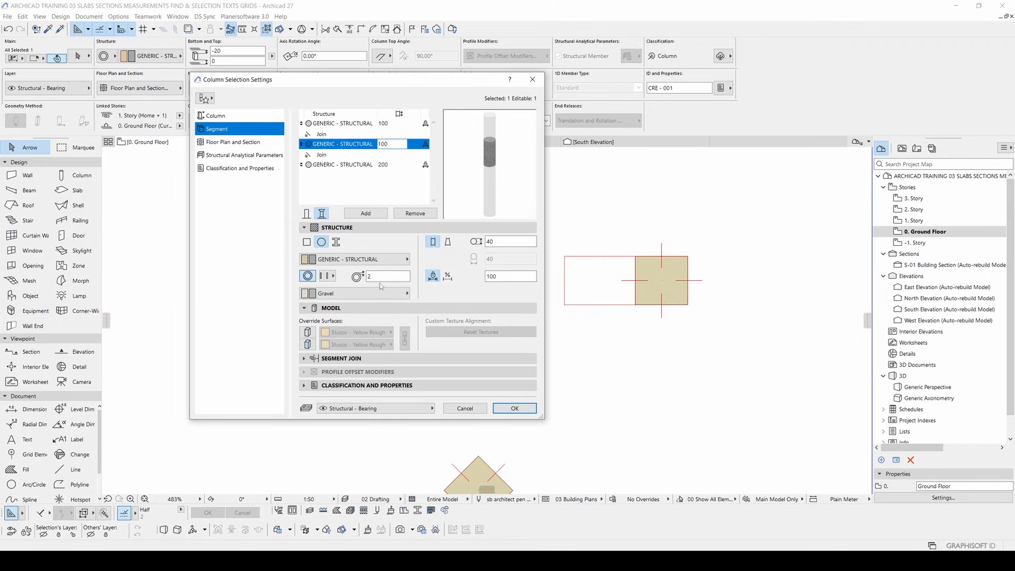
pyautogui.click(508, 406)
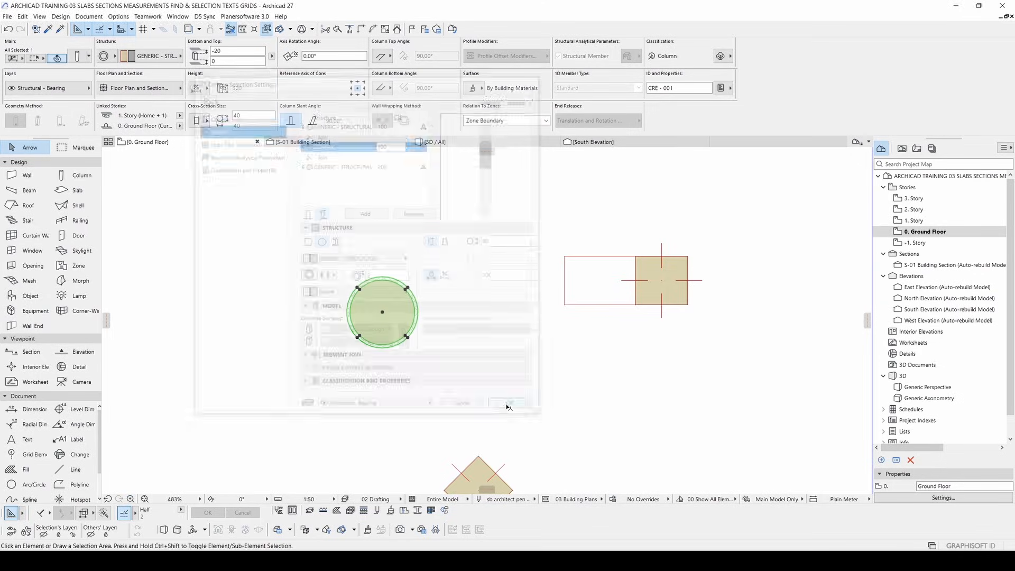
# - Draw a horizontal beam about 313 long, starting at the centre of the circular column
pyautogui.click(29, 190)
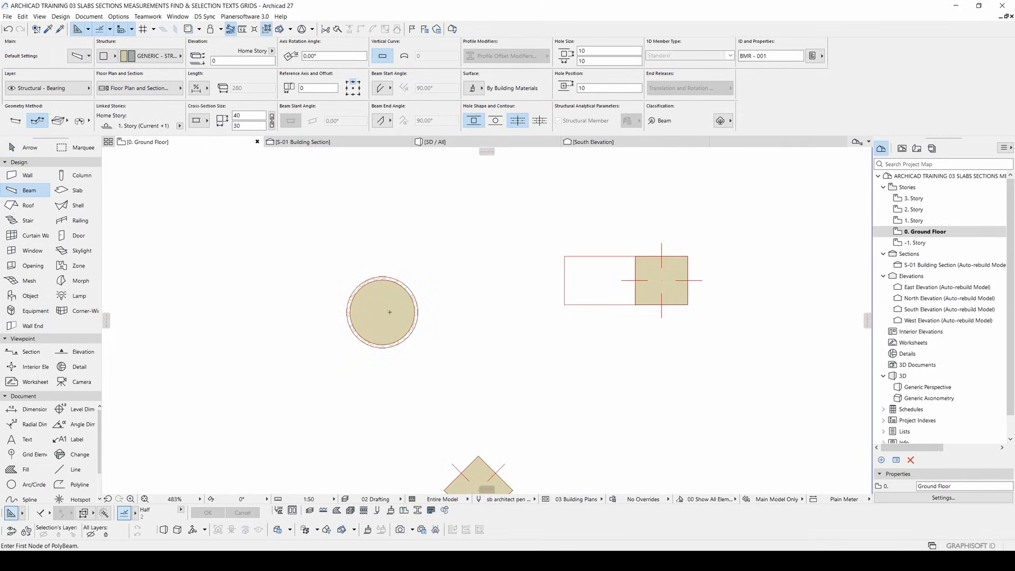
pyautogui.moveTo(492, 312); pyautogui.dragTo(415, 315, button='middle')
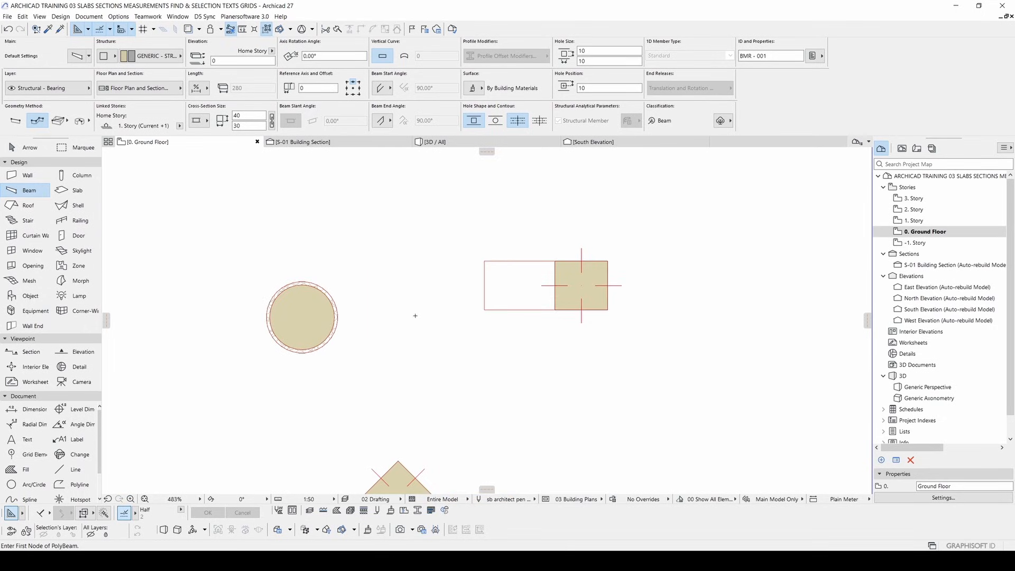
pyautogui.click(302, 316)
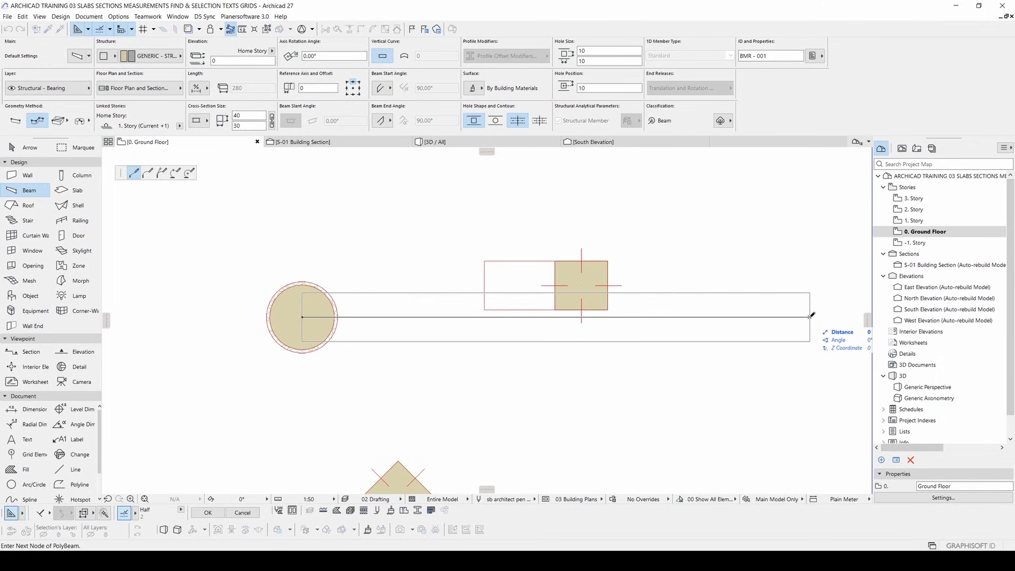
pyautogui.doubleClick(812, 316)
# - Draw a second horizontal beam above the first one, then delete it
pyautogui.click(381, 217)
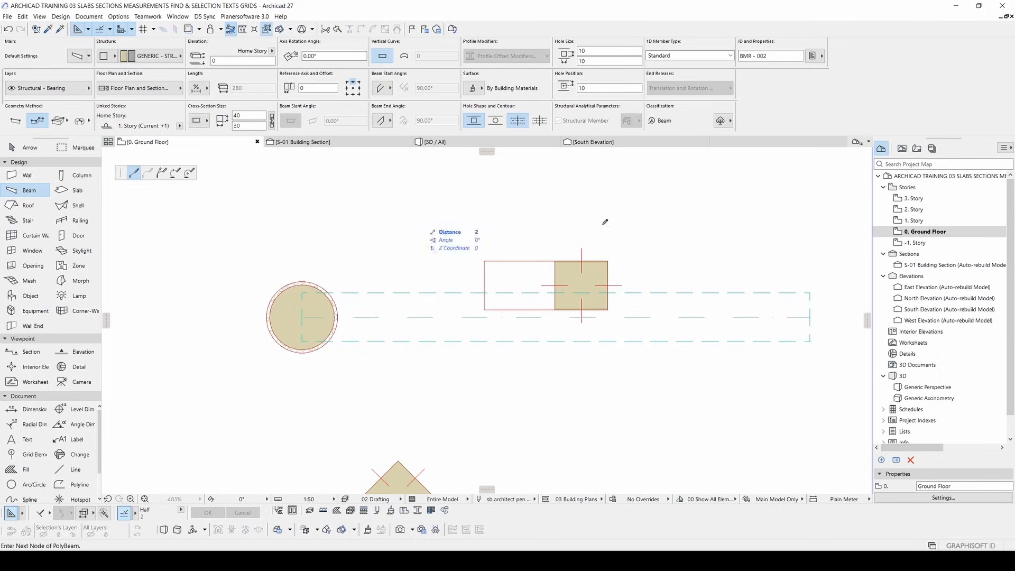
pyautogui.write('2')
pyautogui.press('Return')
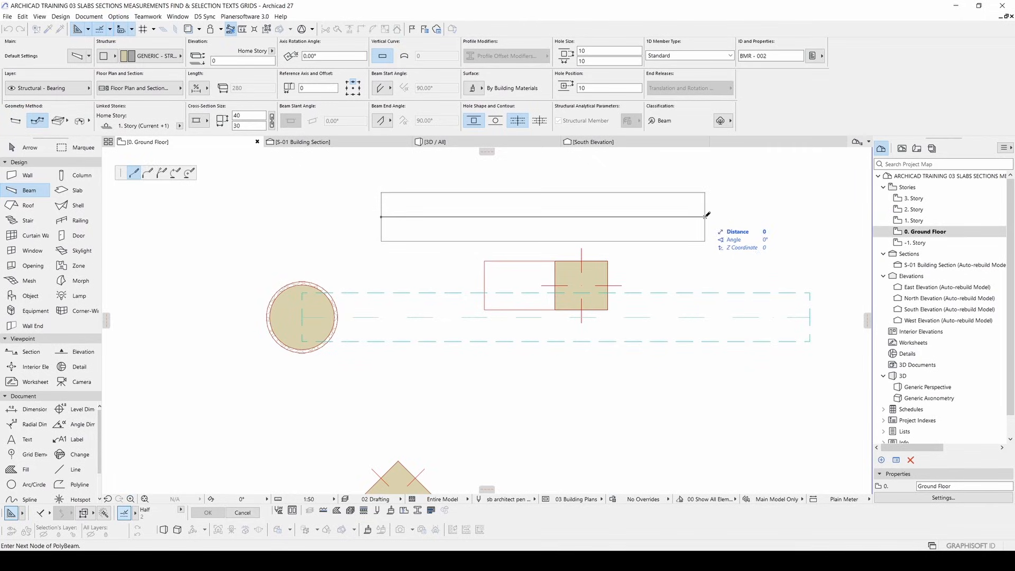
pyautogui.click(705, 216)
pyautogui.press('Escape')
pyautogui.click(673, 193)
pyautogui.press('Delete')
# - Select the beam and insert a new node in its axis, moved upward so the beam bends into two segments
pyautogui.moveTo(675, 306); pyautogui.dragTo(627, 374)
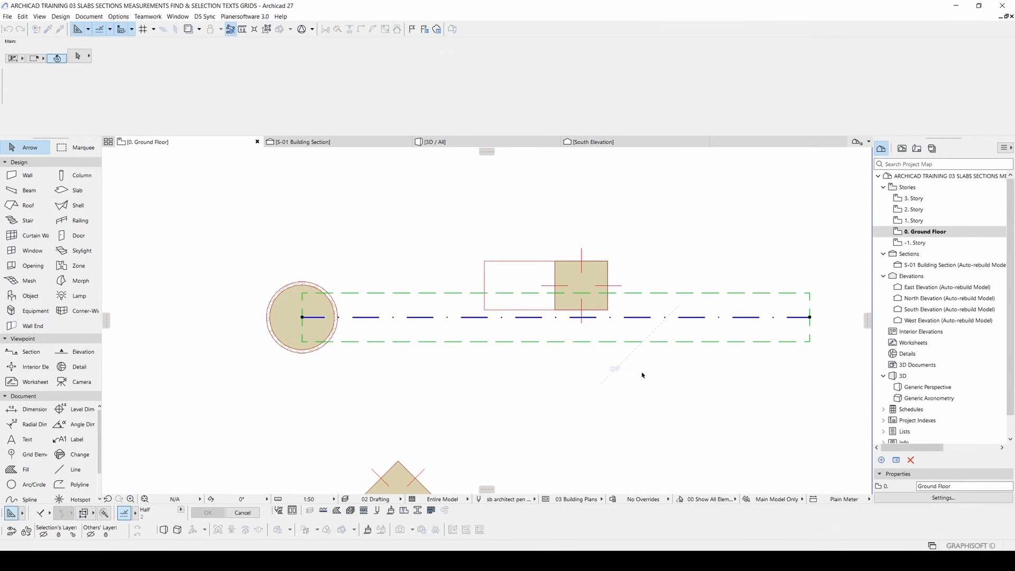
pyautogui.moveTo(727, 312); pyautogui.dragTo(653, 321, button='middle')
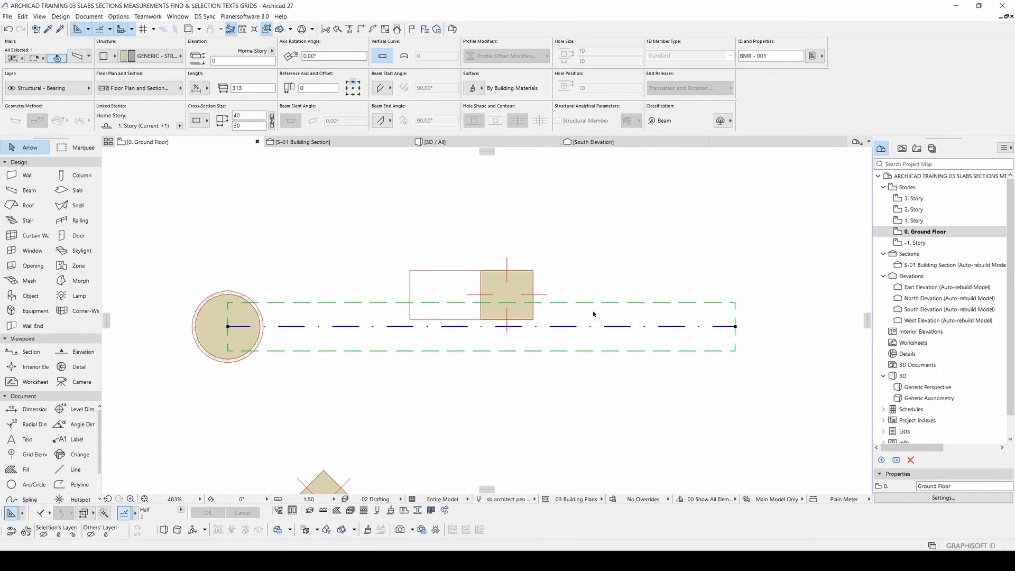
pyautogui.scroll(-1, 597, 312)
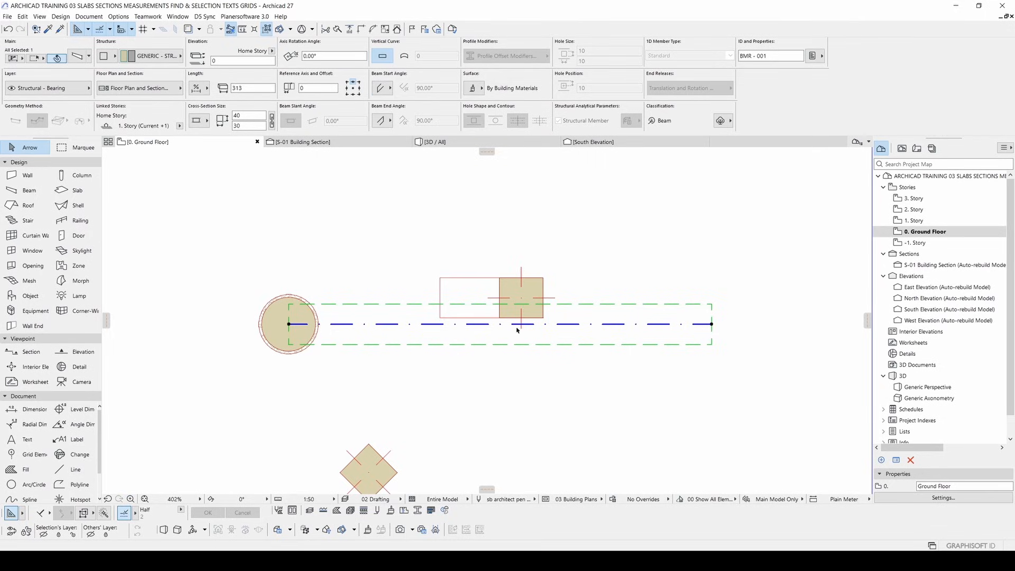
pyautogui.click(439, 323)
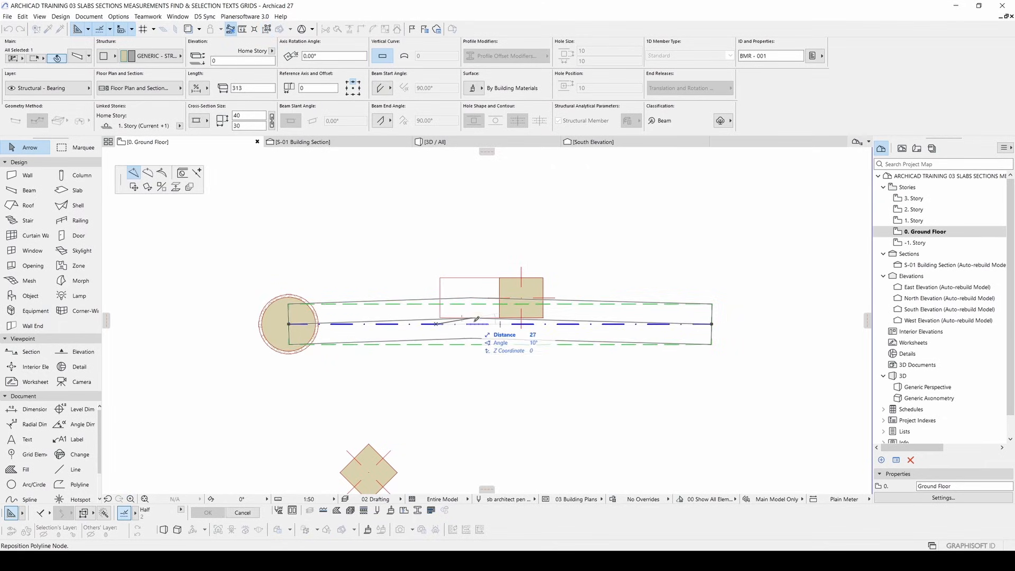
pyautogui.click(490, 234)
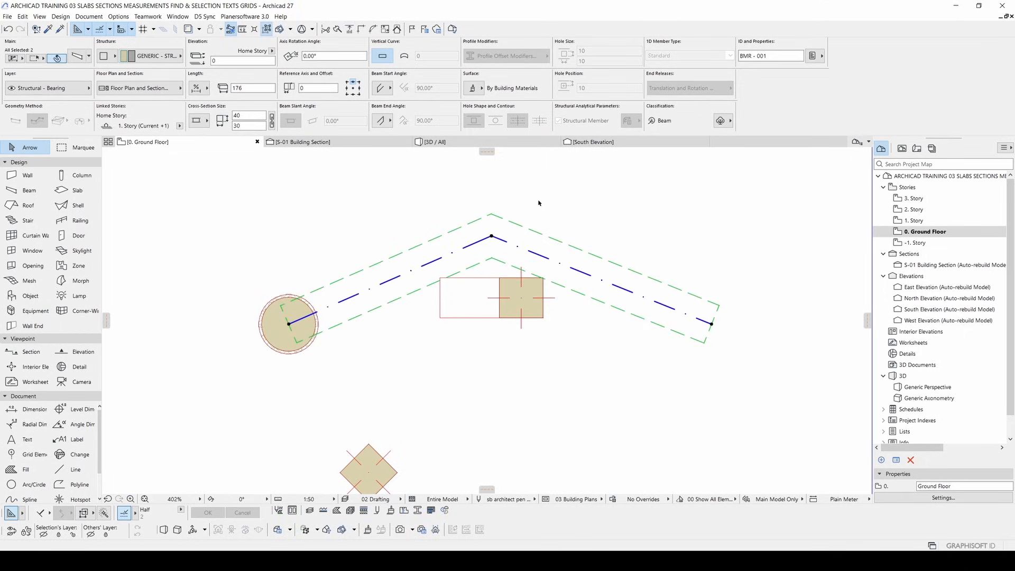
# - Curve the beam segment next to the circular column by setting the edge's tangent, after trying the bulge option
pyautogui.click(437, 260)
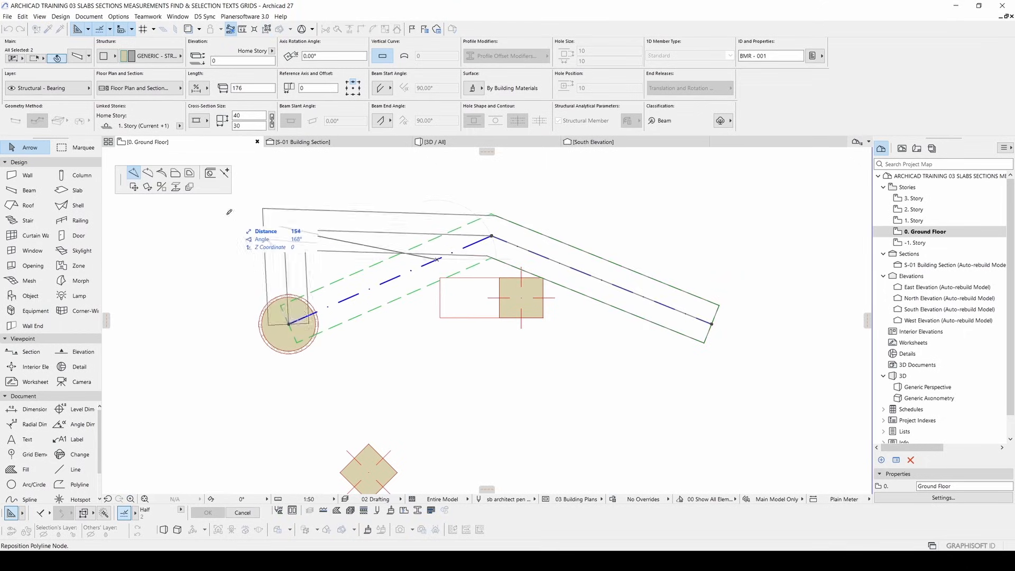
pyautogui.click(148, 172)
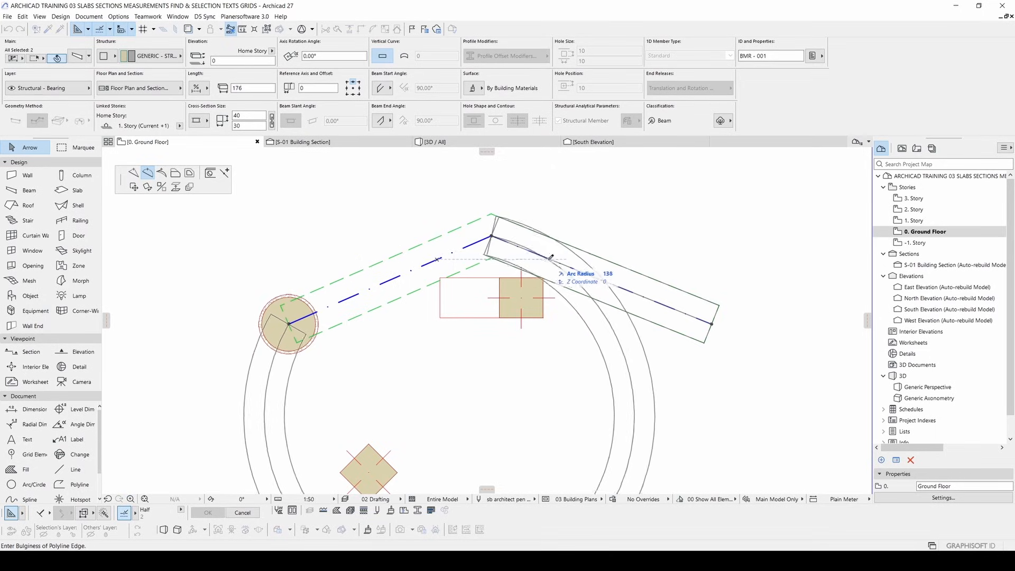
pyautogui.click(162, 173)
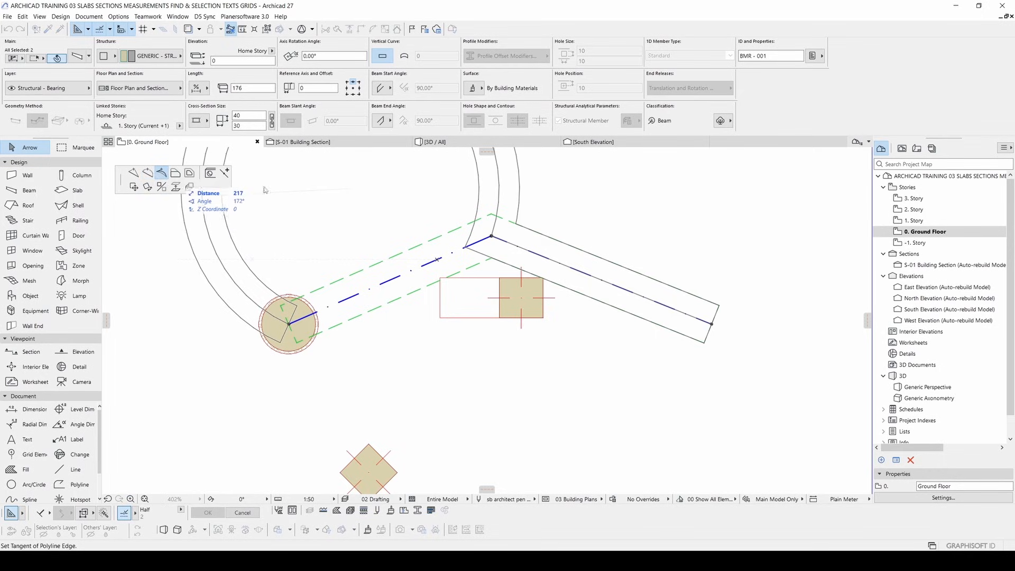
pyautogui.click(389, 191)
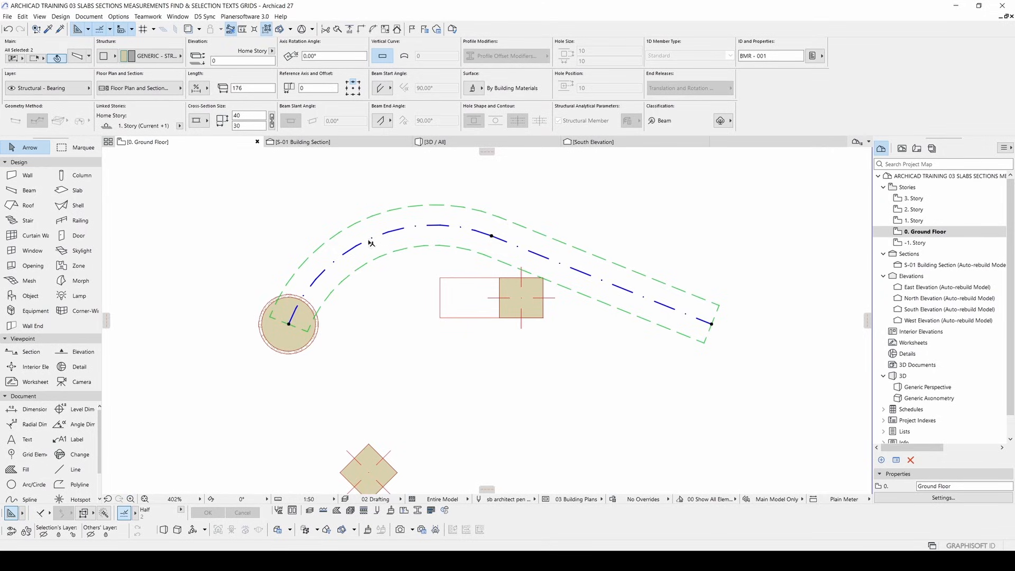
pyautogui.click(670, 248)
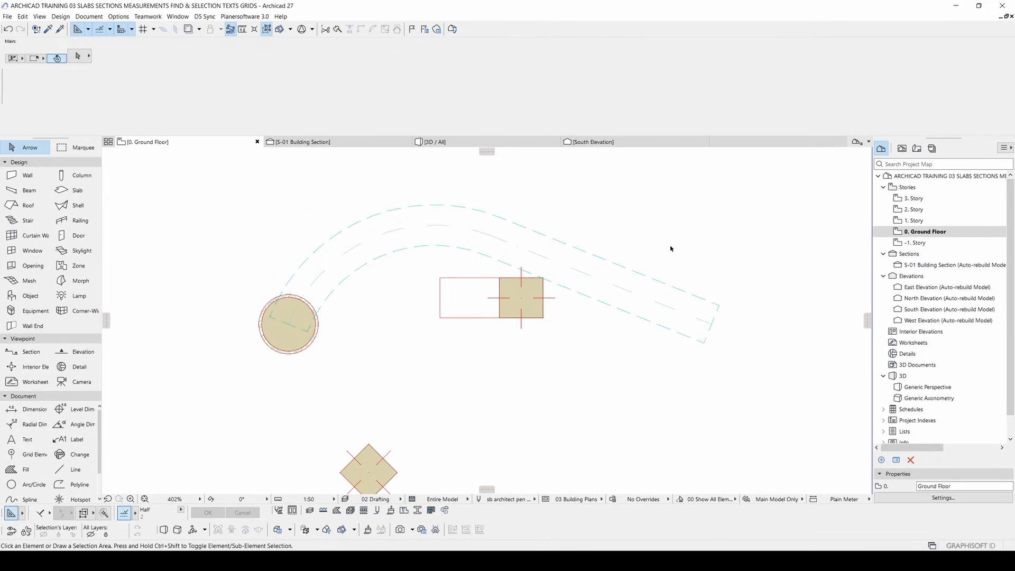
# - Place a copy of the circular column at the free end of the straight beam segment
pyautogui.click(288, 340)
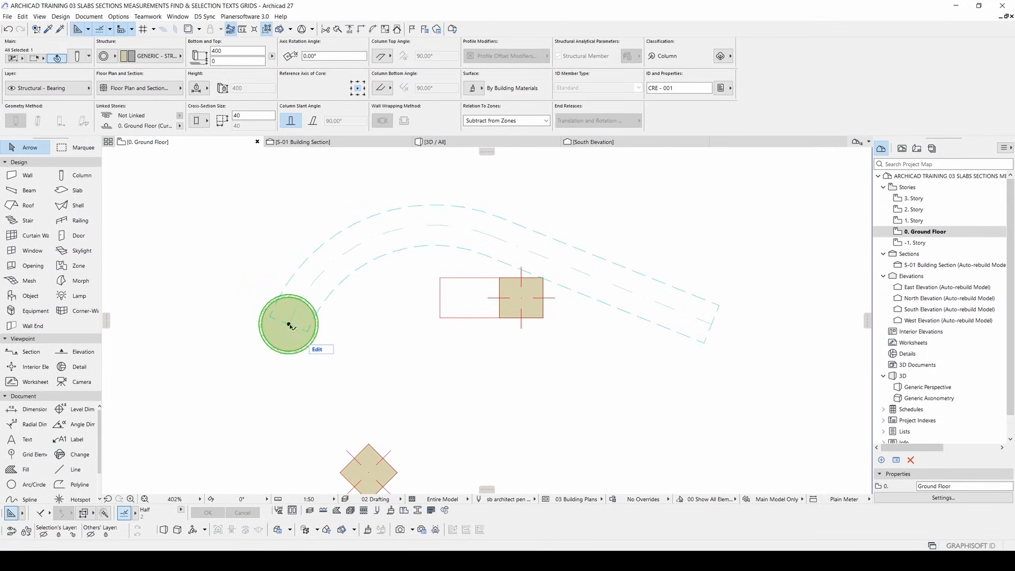
pyautogui.rightClick(367, 338)
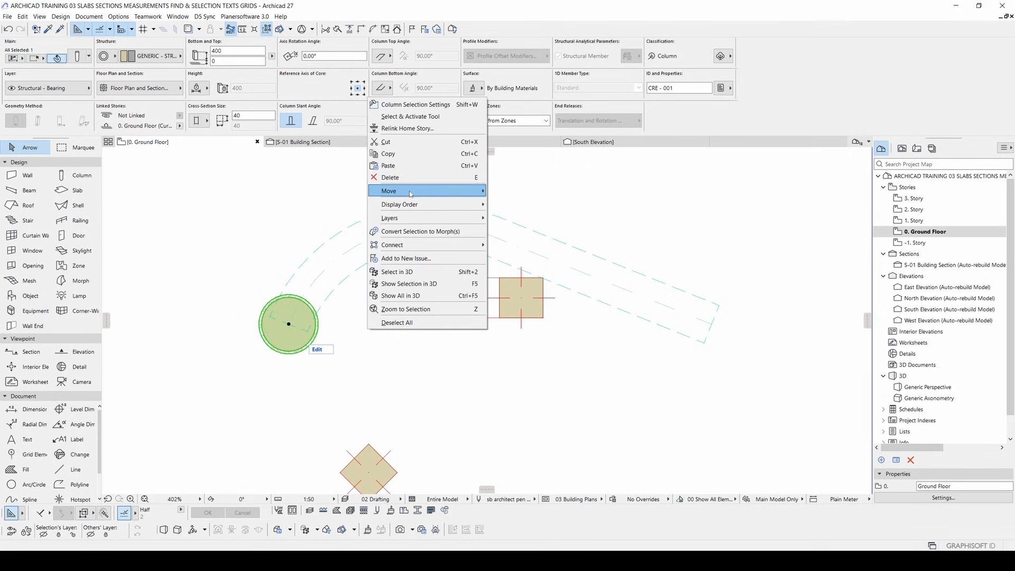
pyautogui.moveTo(411, 193)
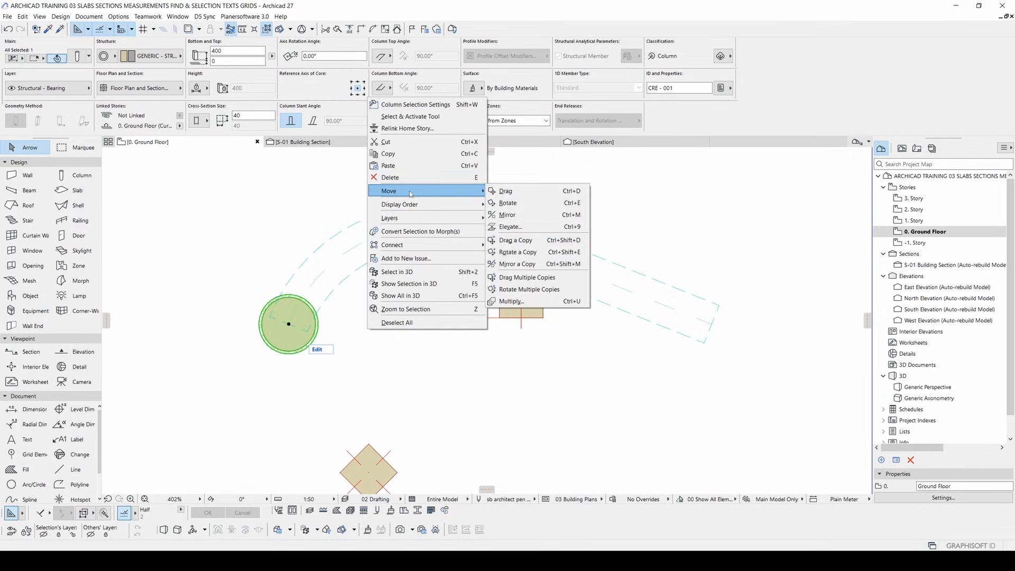
pyautogui.click(517, 241)
pyautogui.click(288, 324)
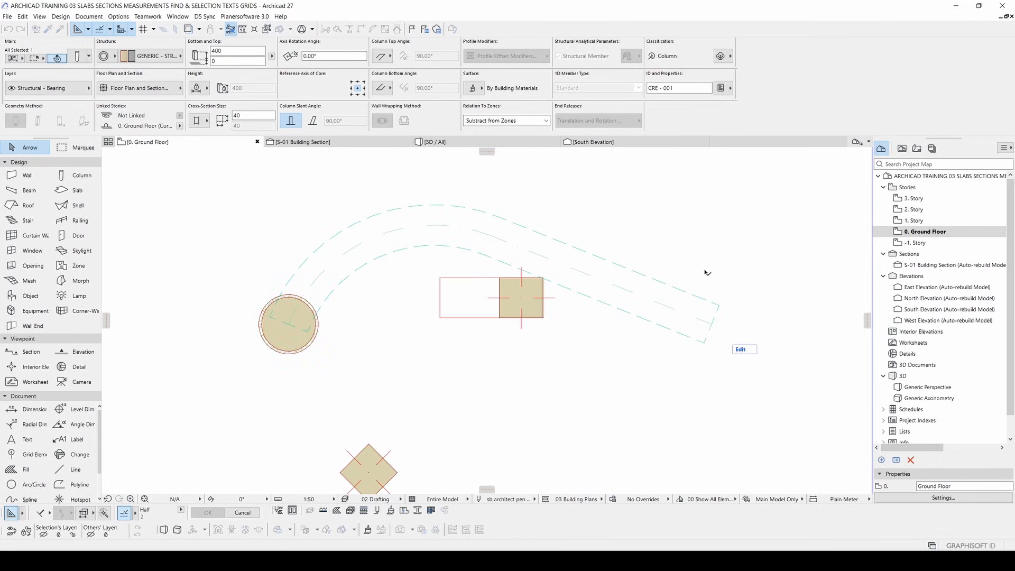
pyautogui.click(711, 324)
pyautogui.press('Escape')
# - Show the beam in the 3D view and select both its straight and curved segments
pyautogui.click(641, 295)
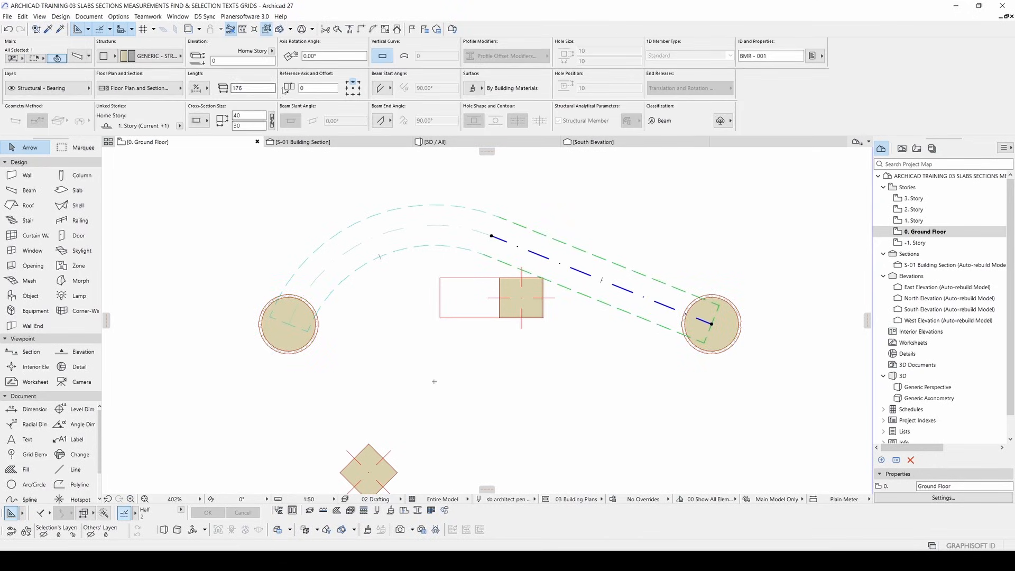
pyautogui.moveTo(530, 259); pyautogui.dragTo(489, 286, button='middle')
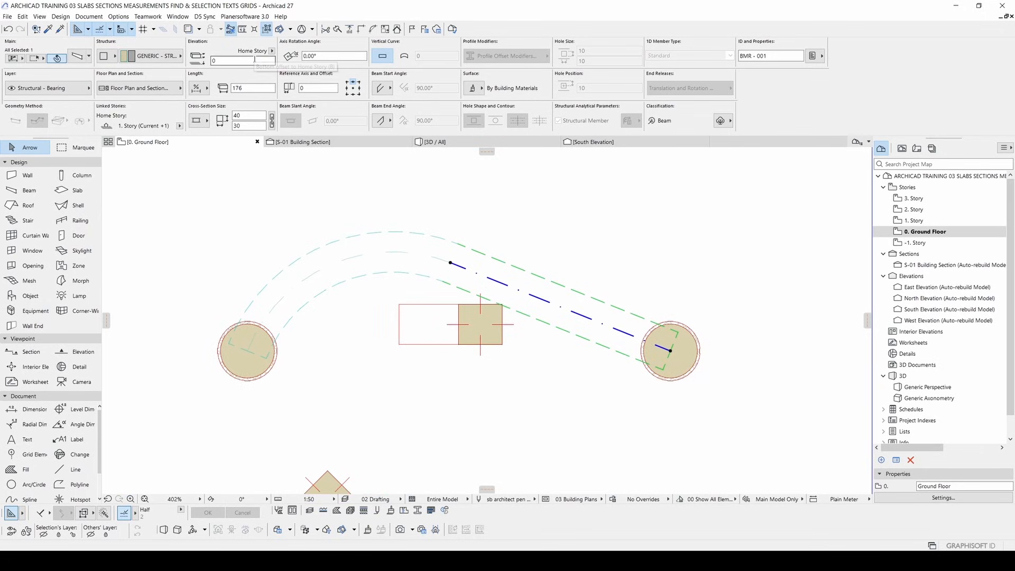
pyautogui.press('F3')
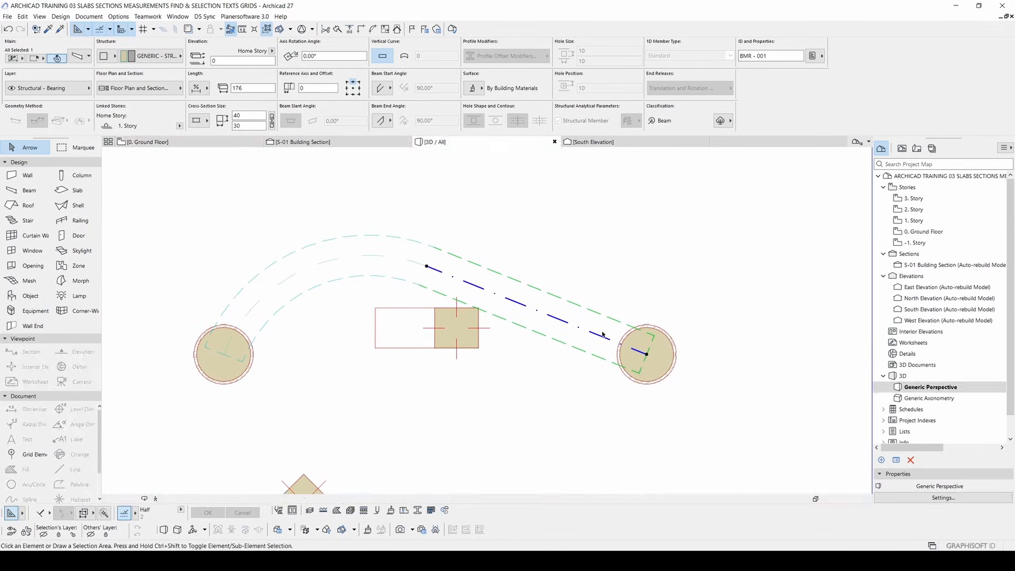
pyautogui.keyDown('shift'); pyautogui.moveTo(601, 329); pyautogui.dragTo(508, 301, button='middle'); pyautogui.keyUp('shift')
pyautogui.scroll(5, 335, 372)
pyautogui.click(337, 376)
pyautogui.keyDown('shift'); pyautogui.click(404, 364); pyautogui.keyUp('shift')
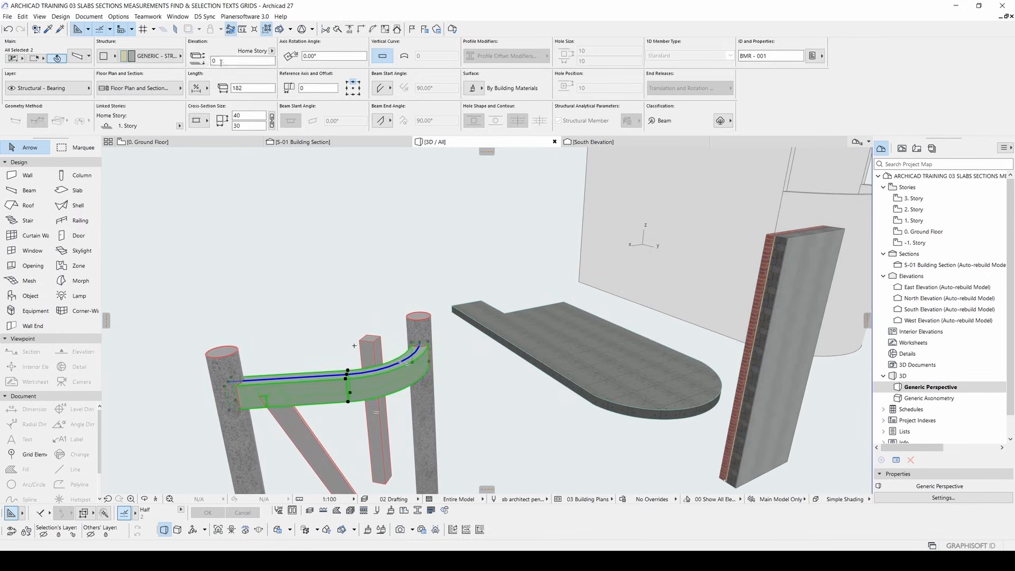
# - Review the size, positioning and end cut settings of the two selected beam segments
pyautogui.hotkey('ctrl', 't')
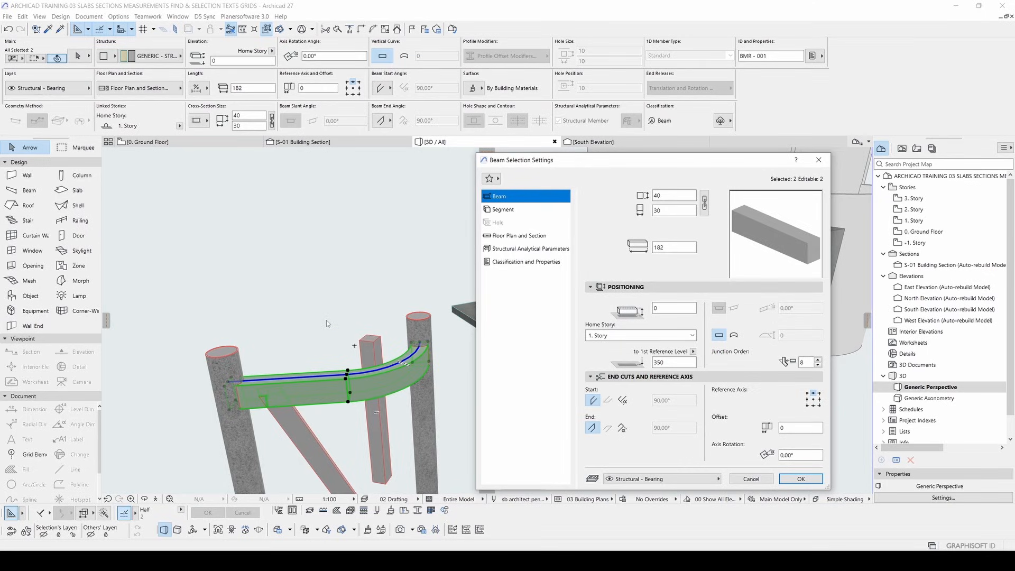
pyautogui.click(800, 479)
pyautogui.click(365, 331)
# - Select both circular columns supporting the beam in the 3D view
pyautogui.scroll(-1, 364, 331)
pyautogui.moveTo(286, 395); pyautogui.dragTo(424, 334, button='middle')
pyautogui.click(394, 327)
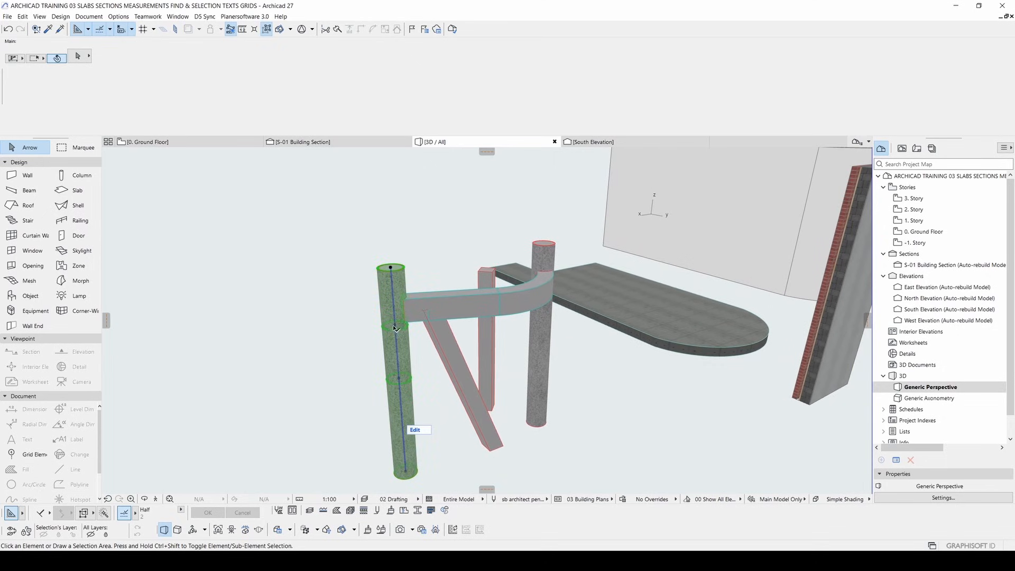
pyautogui.keyDown('shift'); pyautogui.click(553, 257); pyautogui.keyUp('shift')
pyautogui.keyDown('shift'); pyautogui.moveTo(552, 257); pyautogui.dragTo(330, 311, button='middle'); pyautogui.keyUp('shift')
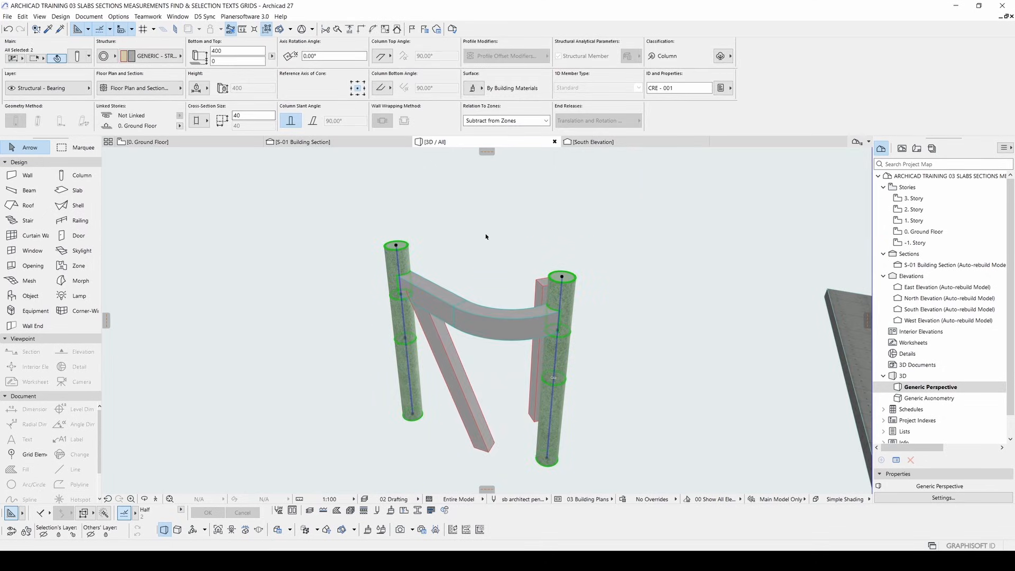
# - Remove the two 100 cm segments from the selected round columns, leaving a single-segment structure
pyautogui.hotkey('ctrl', 't')
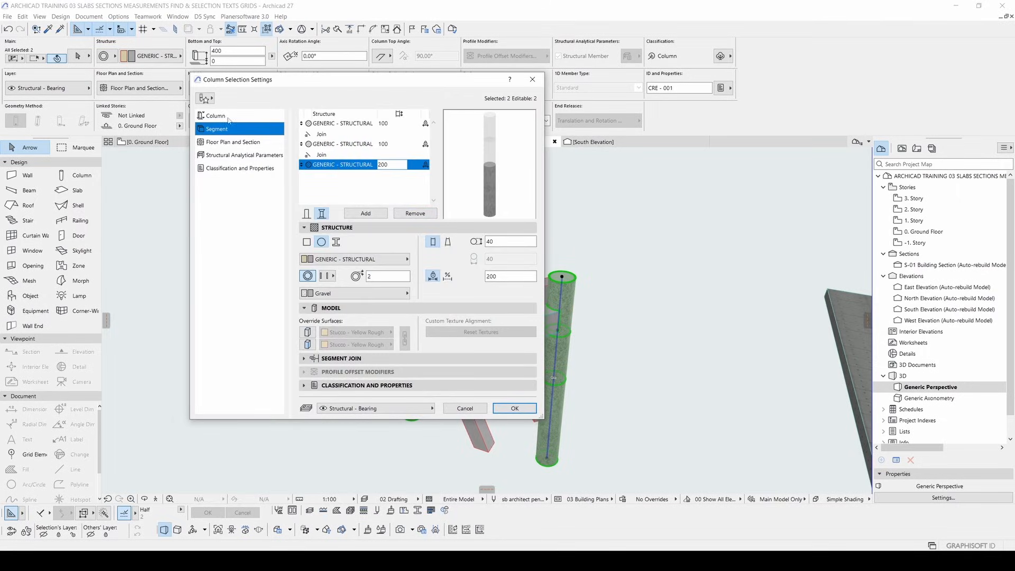
pyautogui.click(227, 118)
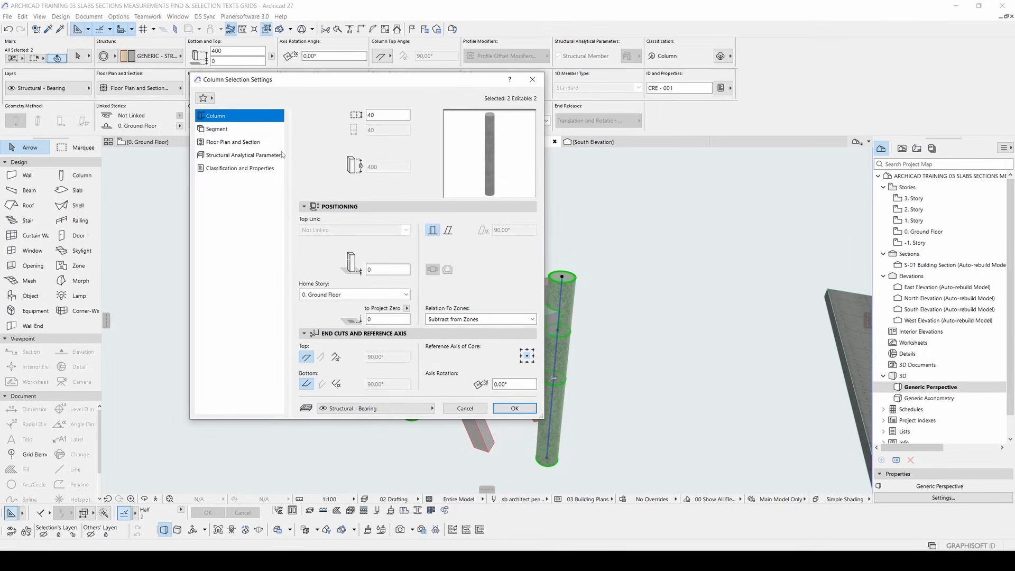
pyautogui.click(240, 130)
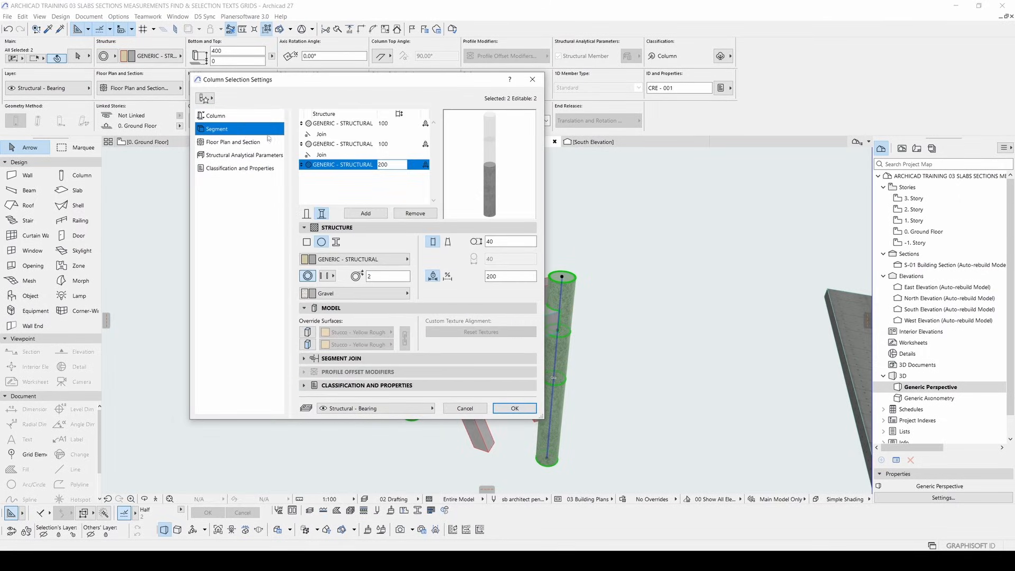
pyautogui.click(340, 123)
pyautogui.click(421, 214)
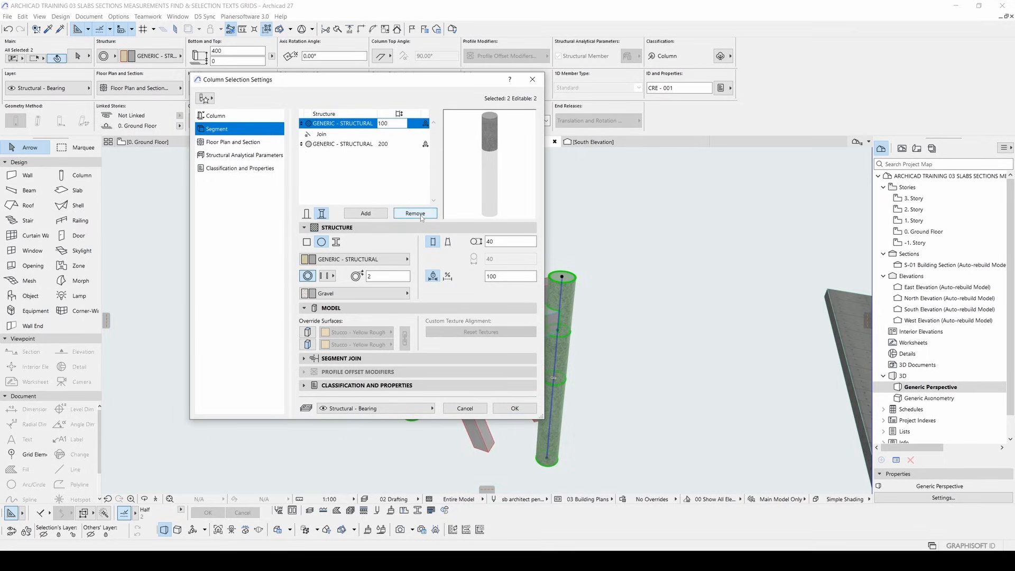
pyautogui.click(418, 214)
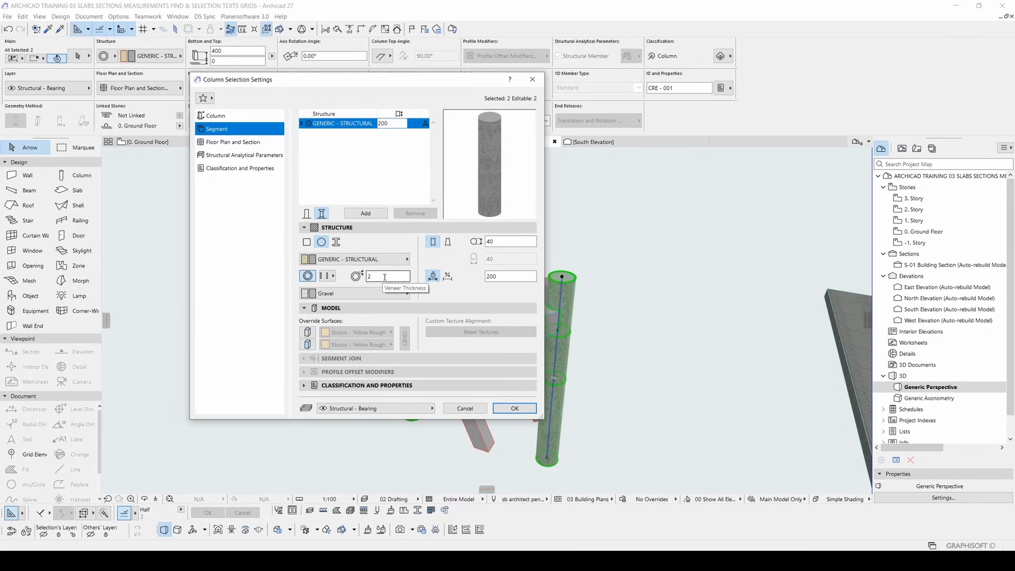
# - Make the remaining column segment's height proportional and link both columns' tops to 1. Story with a 0 top offset
pyautogui.click(217, 118)
pyautogui.click(218, 129)
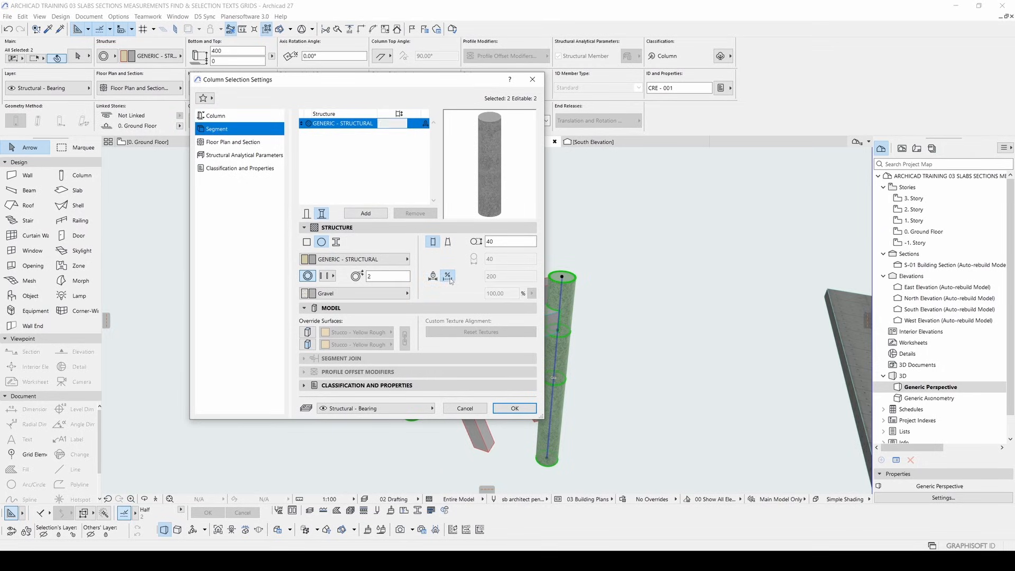
pyautogui.click(211, 117)
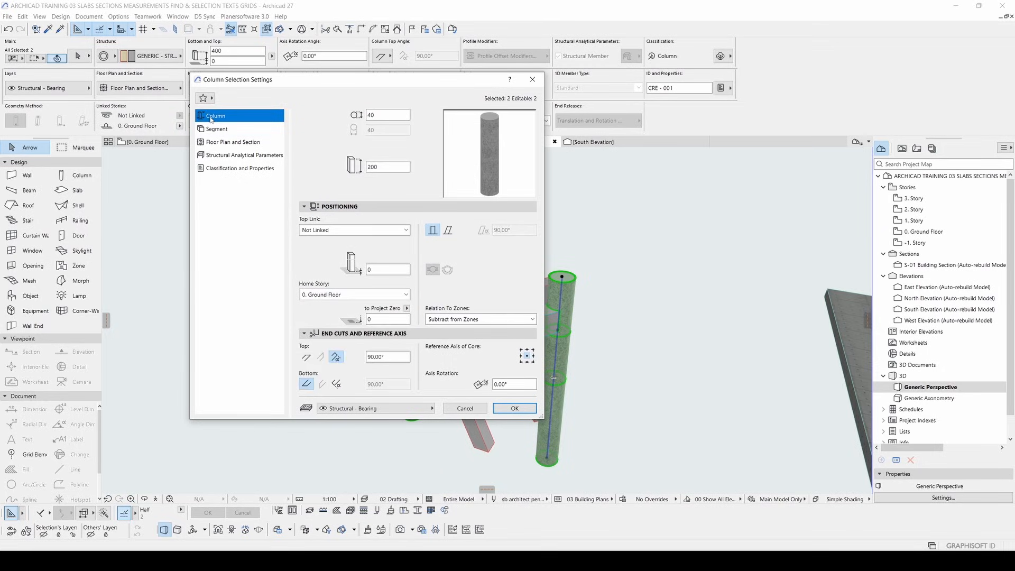
pyautogui.click(318, 231)
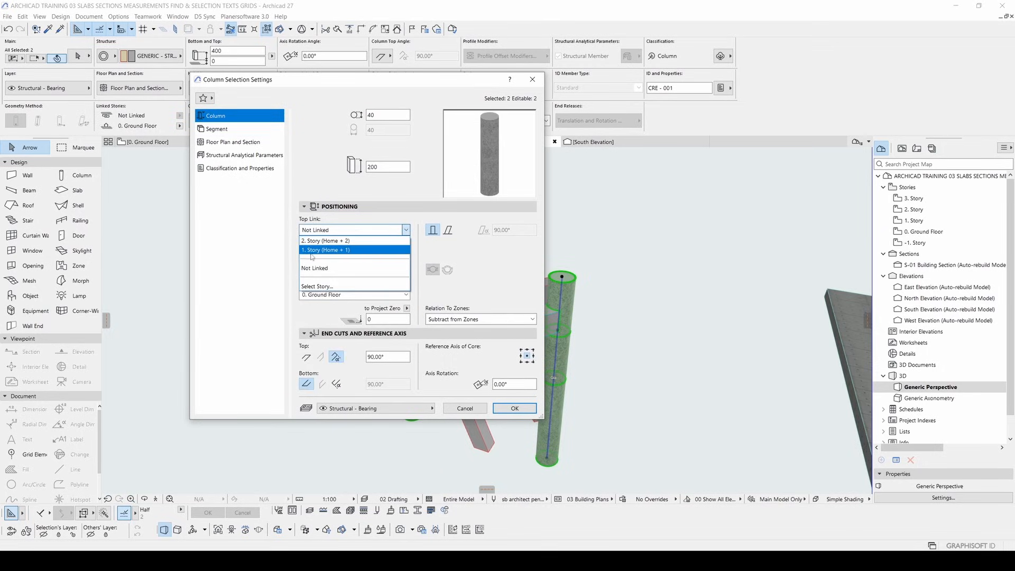
pyautogui.click(311, 250)
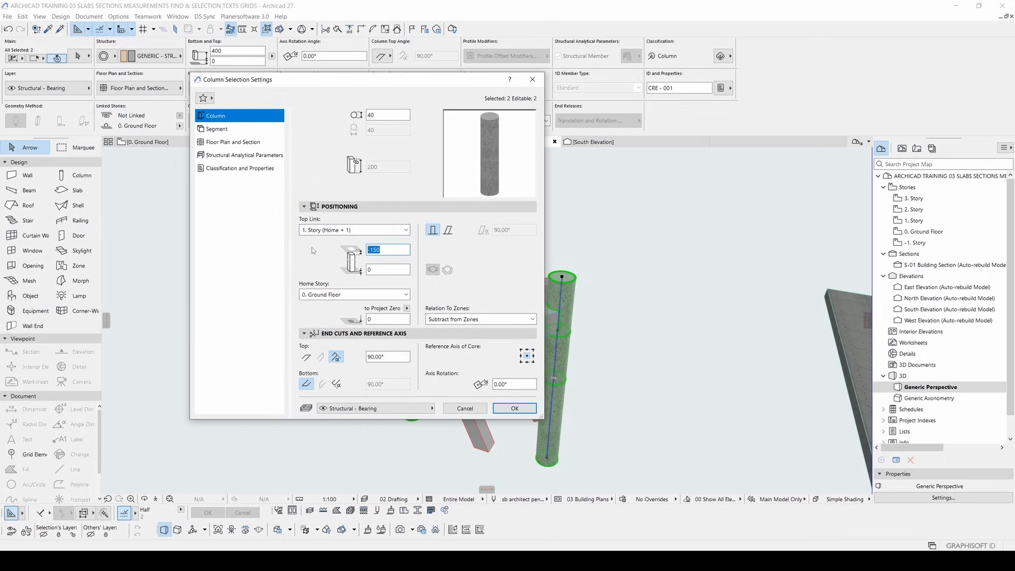
pyautogui.click(500, 408)
pyautogui.press('Escape')
# - Examine how the curved beam meets the top of its round column
pyautogui.scroll(3, 598, 317)
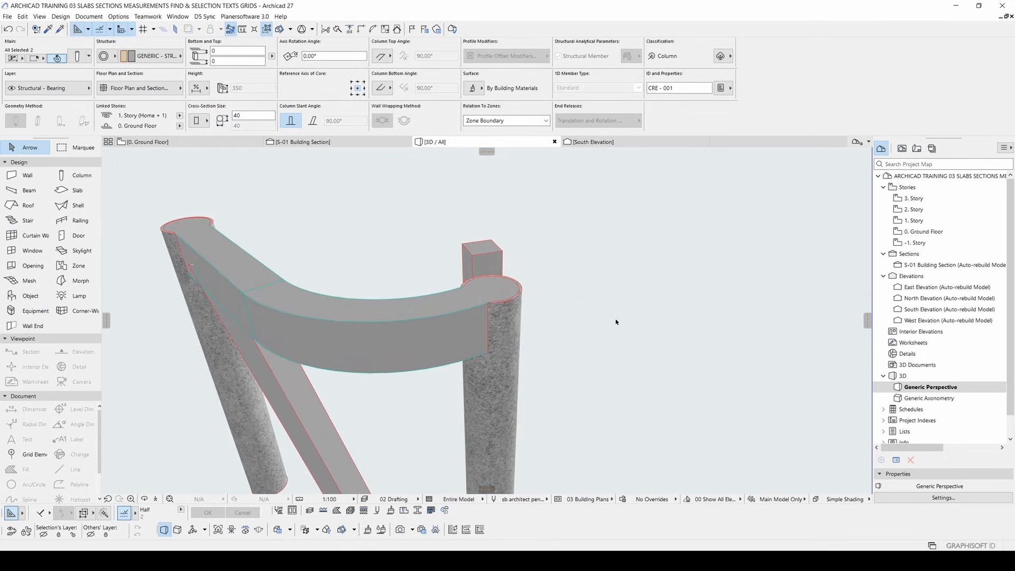
pyautogui.click(476, 317)
pyautogui.click(470, 290)
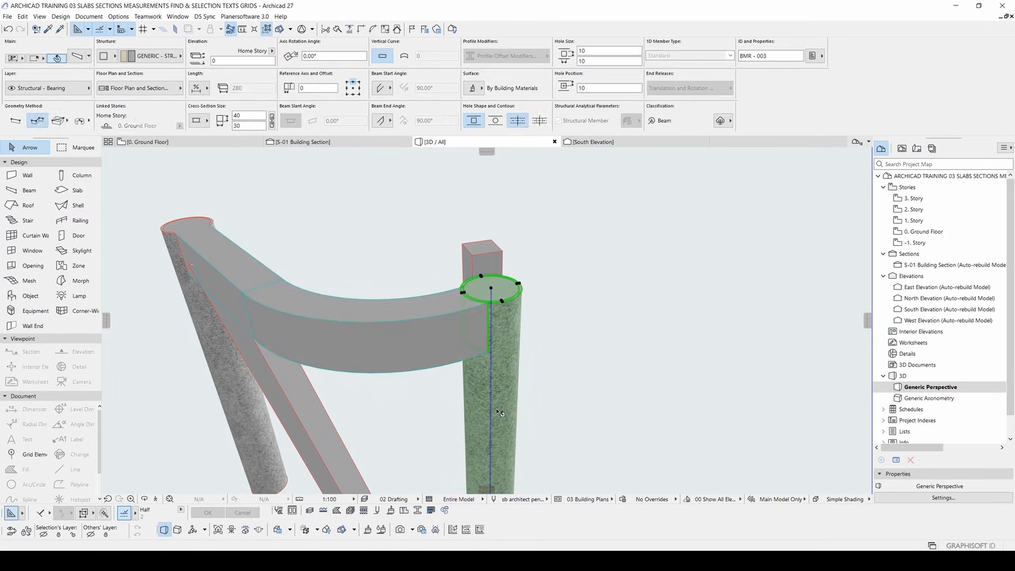
pyautogui.click(471, 293)
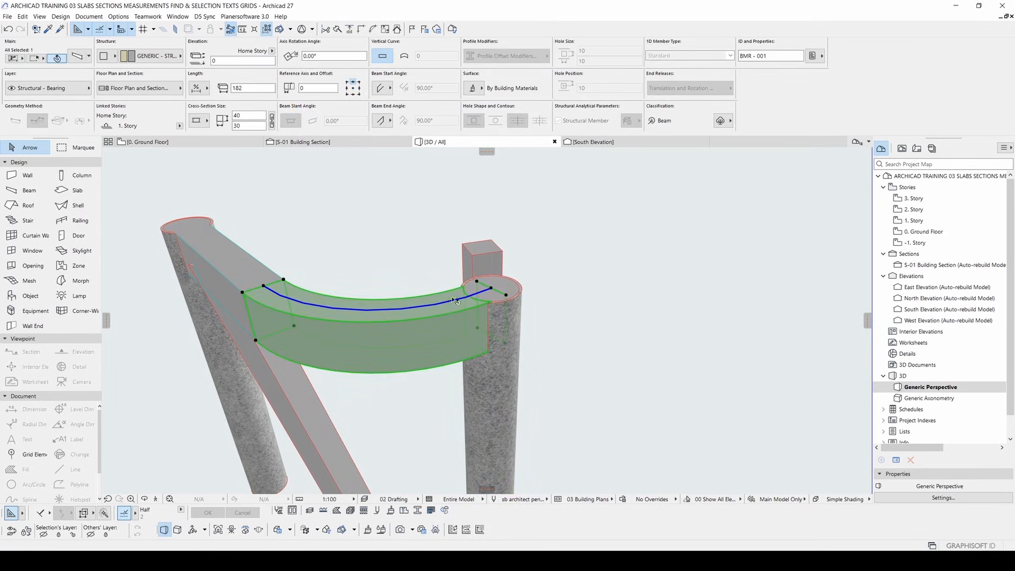
pyautogui.click(573, 335)
pyautogui.scroll(2, 477, 296)
pyautogui.click(528, 286)
pyautogui.click(612, 290)
pyautogui.scroll(2, 491, 301)
pyautogui.keyDown('shift'); pyautogui.moveTo(485, 301); pyautogui.dragTo(497, 353, button='middle'); pyautogui.keyUp('shift')
# - Examine the joint between the straight beam and the other round column, including the column's veneer ring
pyautogui.scroll(-1, 466, 258)
pyautogui.keyDown('shift'); pyautogui.moveTo(396, 287); pyautogui.dragTo(566, 255, button='middle'); pyautogui.keyUp('shift')
pyautogui.scroll(-5, 533, 297)
pyautogui.scroll(1, 447, 269)
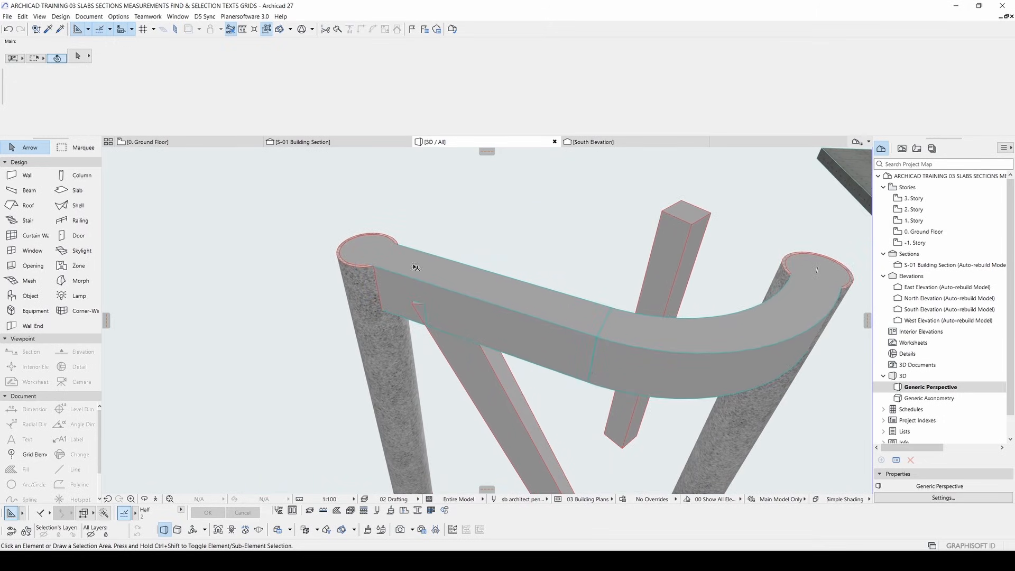
pyautogui.scroll(5, 372, 235)
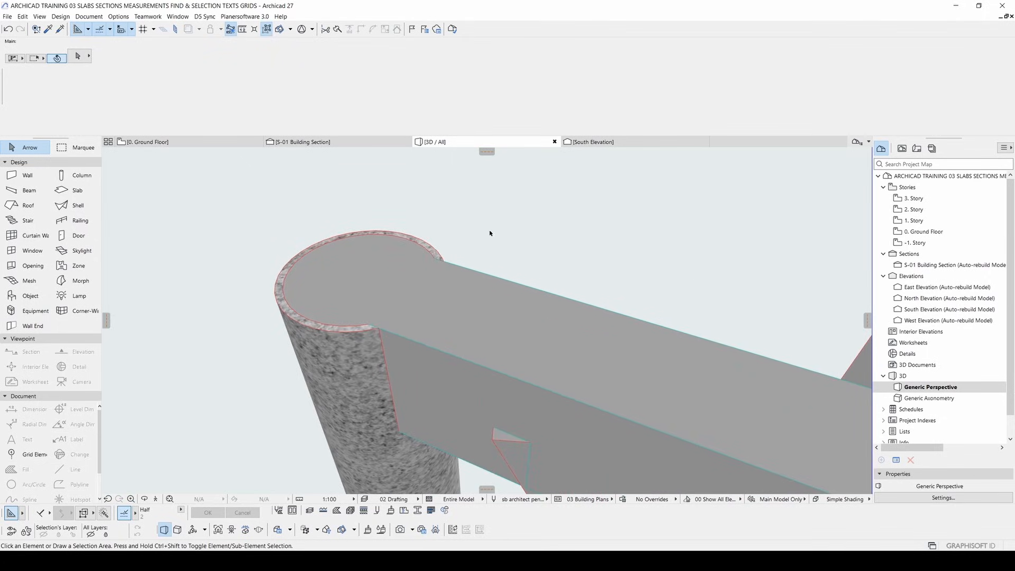
pyautogui.click(493, 322)
pyautogui.click(589, 277)
pyautogui.click(516, 351)
pyautogui.click(520, 265)
pyautogui.click(341, 265)
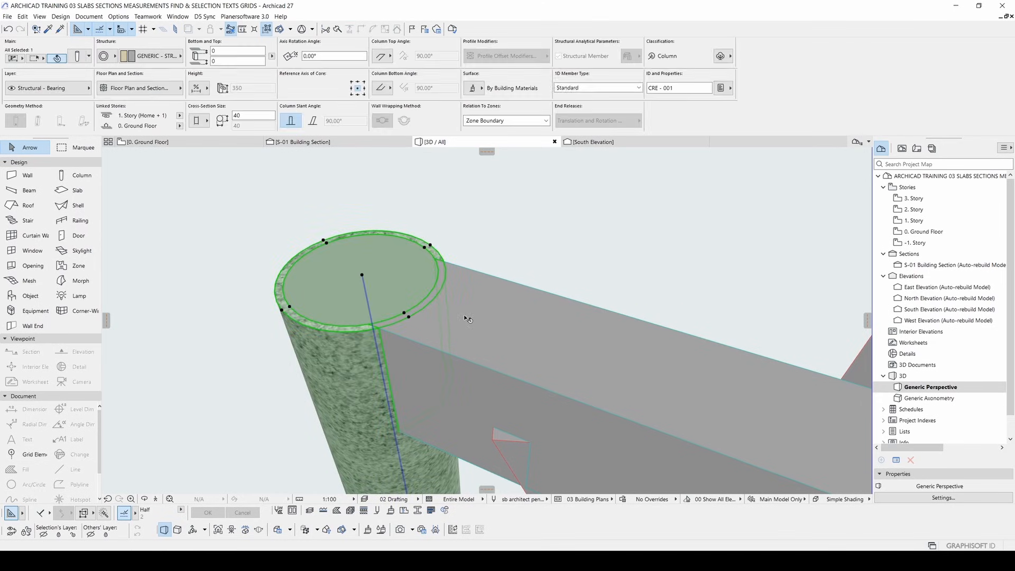
pyautogui.click(539, 253)
pyautogui.scroll(-5, 464, 258)
pyautogui.moveTo(555, 276); pyautogui.dragTo(387, 270, button='middle')
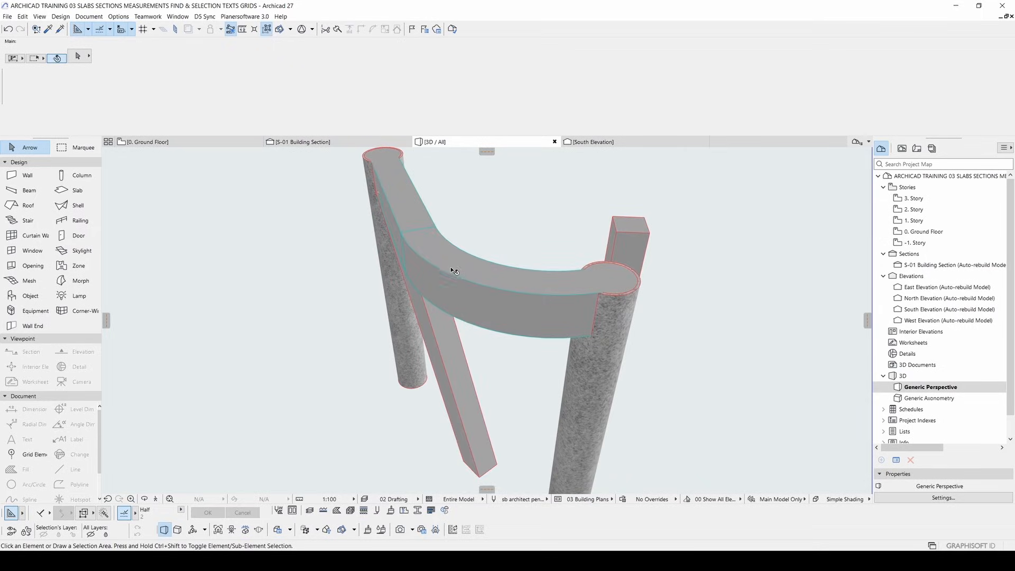
# - Delete the two slanted square columns beside the beams, keeping only the two round columns
pyautogui.moveTo(458, 266)
pyautogui.moveTo(720, 297); pyautogui.dragTo(690, 315)
pyautogui.scroll(-3, 502, 299)
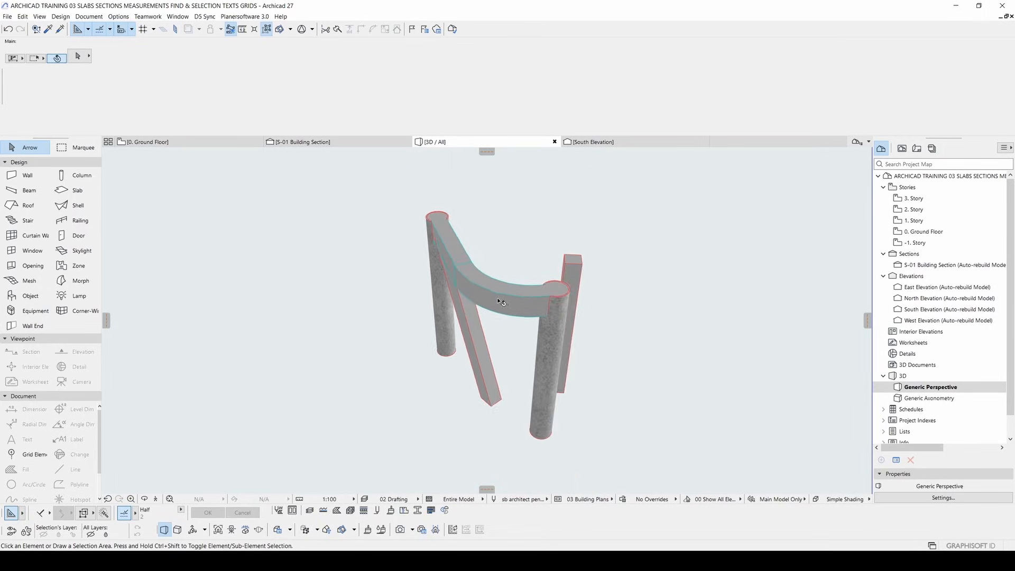
pyautogui.keyDown('shift'); pyautogui.moveTo(501, 302); pyautogui.dragTo(400, 236, button='middle'); pyautogui.keyUp('shift')
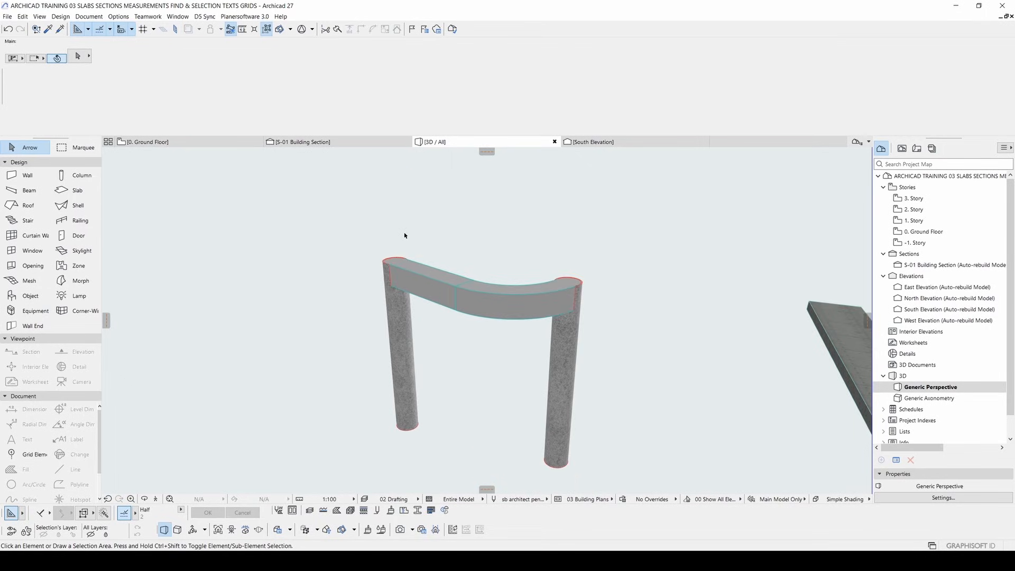
# - Change the straight and curved beams to a complex profile structure using the Generic Beam profile
pyautogui.click(424, 276)
pyautogui.keyDown('shift'); pyautogui.click(510, 297); pyautogui.keyUp('shift')
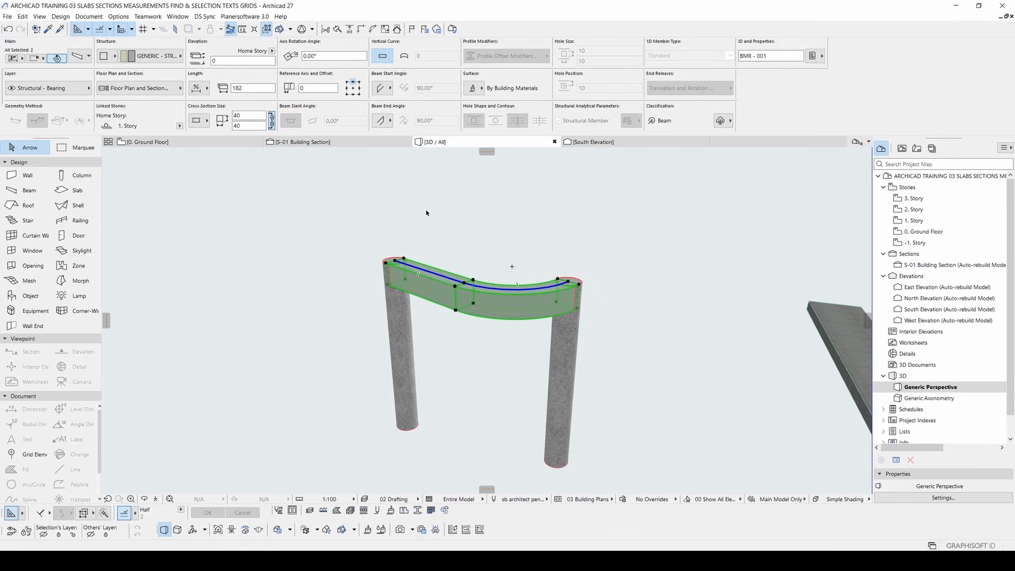
pyautogui.click(104, 56)
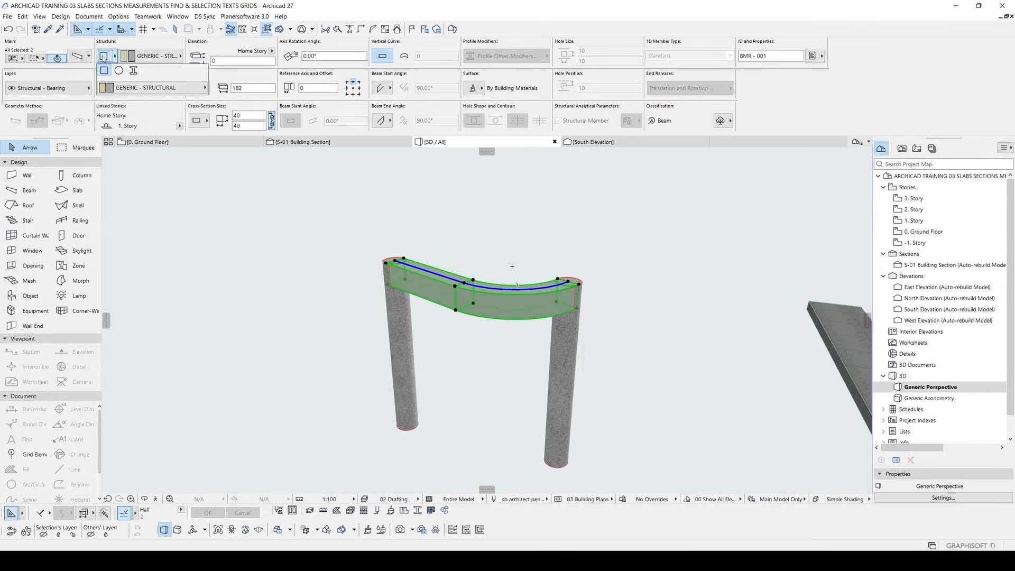
pyautogui.click(134, 71)
pyautogui.click(133, 89)
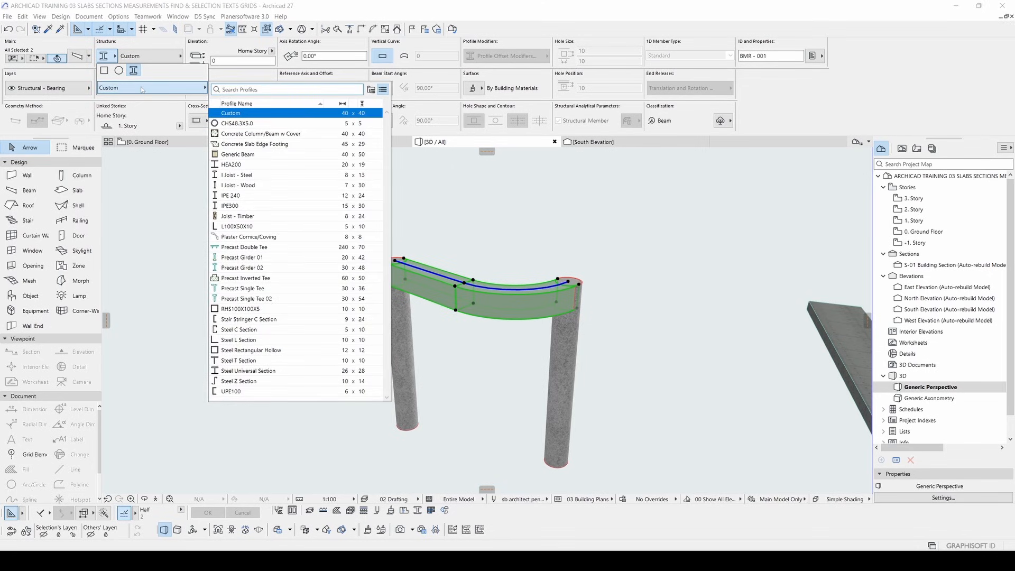
pyautogui.moveTo(284, 239)
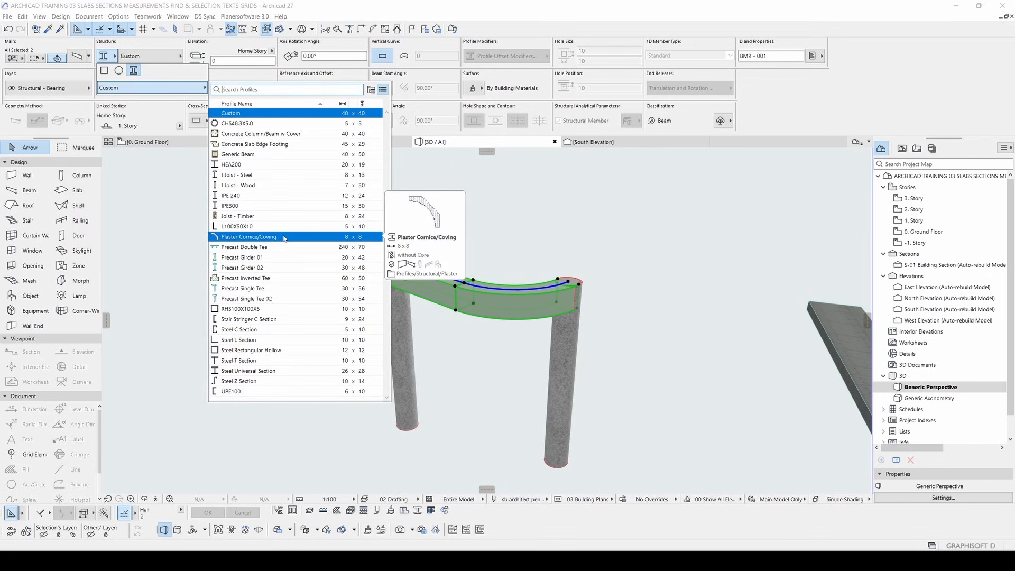
pyautogui.moveTo(250, 157)
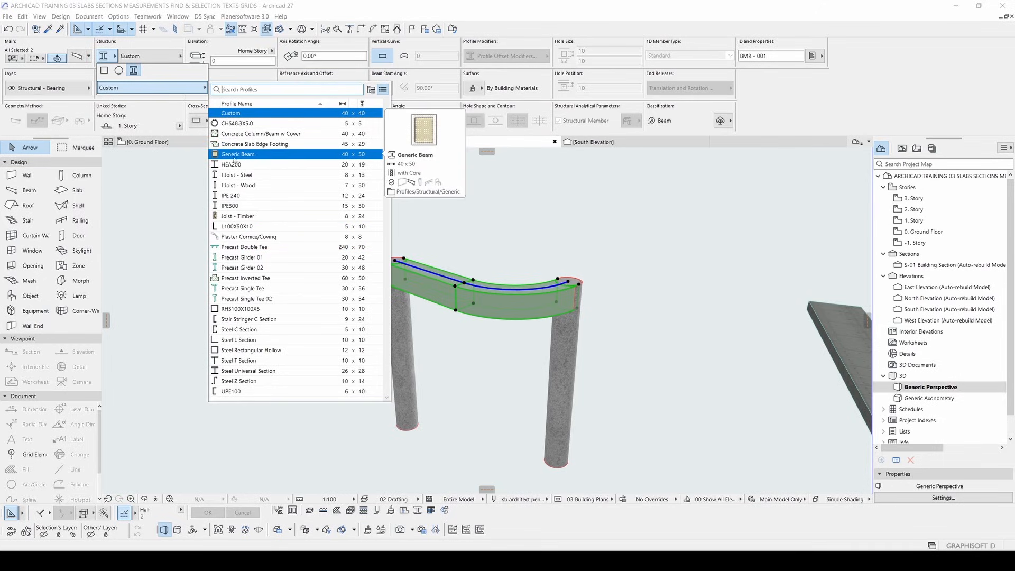
pyautogui.click(233, 158)
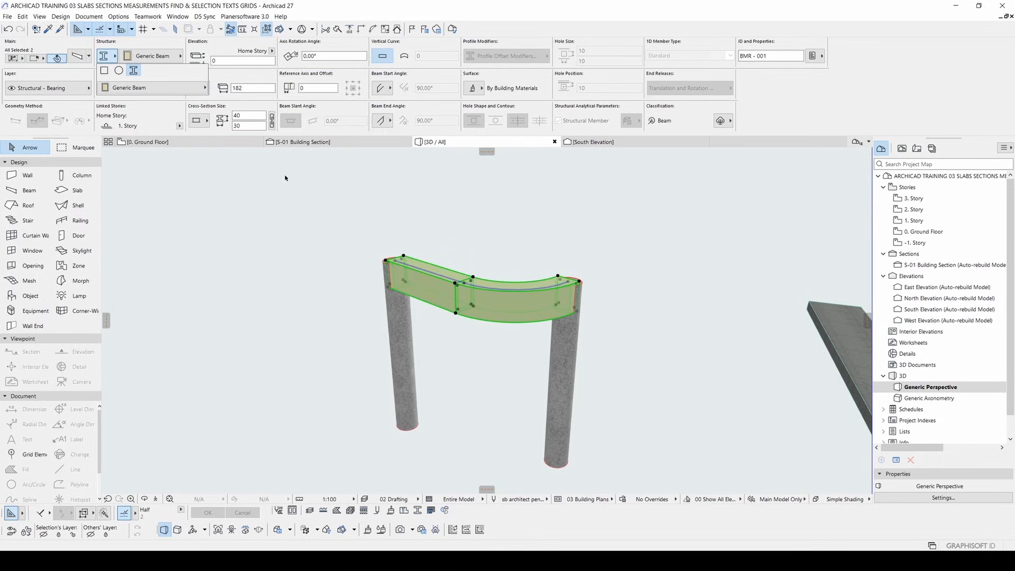
# - Inspect the profiled beams, return both to the rectangular section structure, and deselect them
pyautogui.scroll(2, 471, 300)
pyautogui.keyDown('shift'); pyautogui.moveTo(471, 299); pyautogui.dragTo(308, 308, button='middle'); pyautogui.keyUp('shift')
pyautogui.scroll(5, 446, 284)
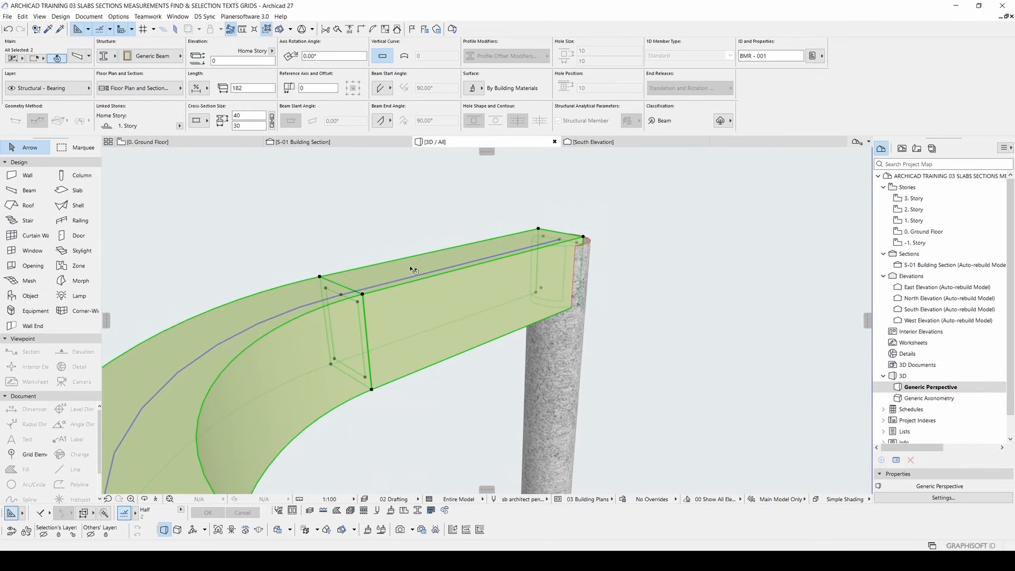
pyautogui.scroll(-6, 415, 268)
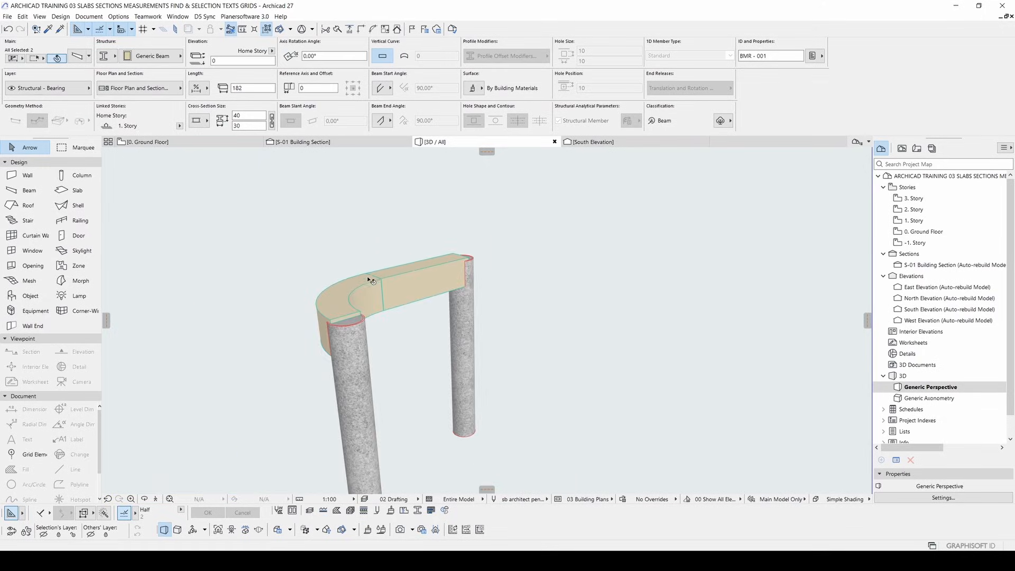
pyautogui.keyDown('shift'); pyautogui.moveTo(446, 282); pyautogui.dragTo(669, 285, button='middle'); pyautogui.keyUp('shift')
pyautogui.moveTo(227, 267)
pyautogui.keyDown('shift'); pyautogui.mouseDown(button='middle')
pyautogui.moveTo(546, 275)
pyautogui.moveTo(224, 286)
pyautogui.mouseUp(button='middle'); pyautogui.keyUp('shift')
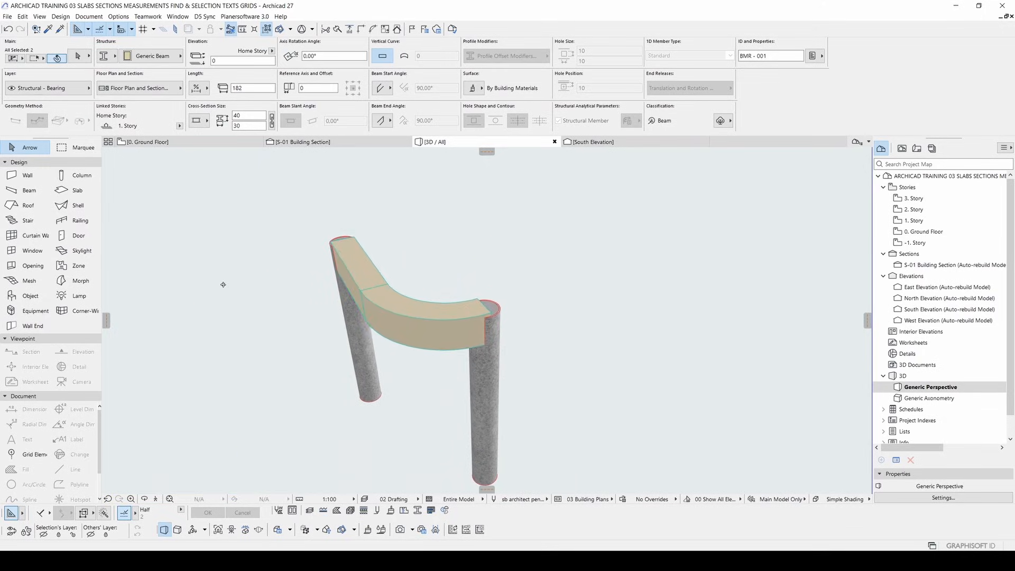
pyautogui.click(108, 56)
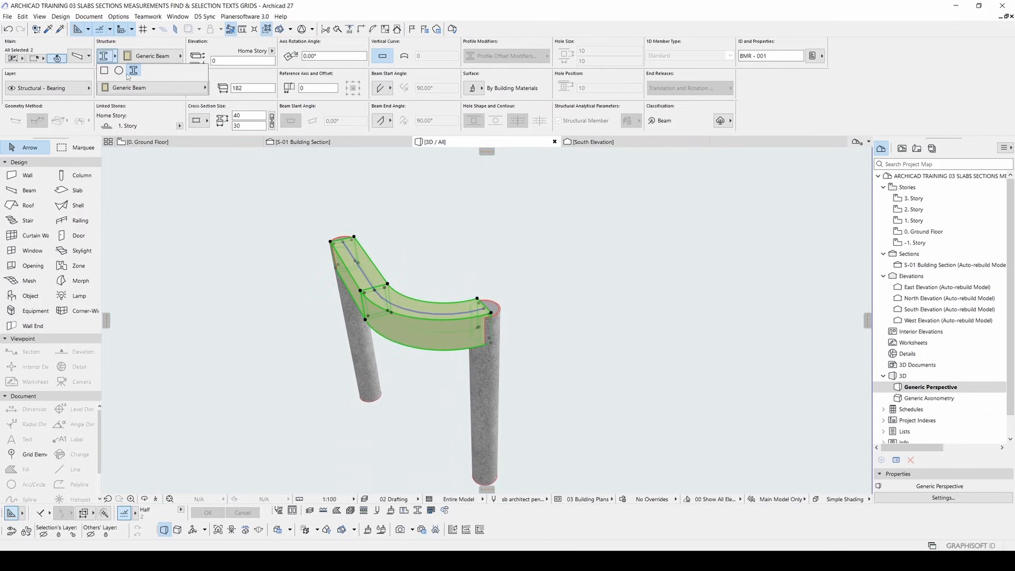
pyautogui.click(104, 71)
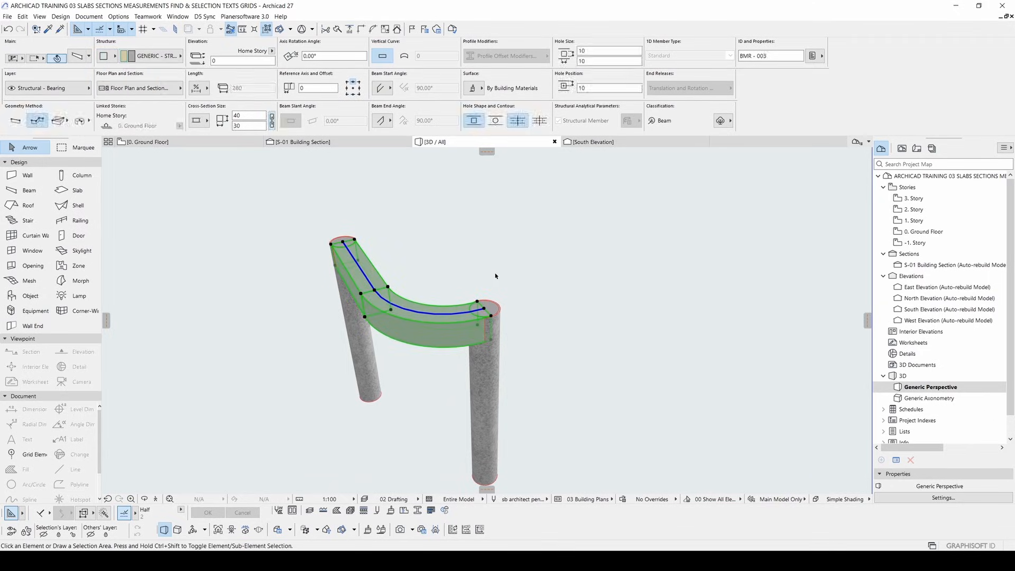
pyautogui.click(440, 266)
pyautogui.scroll(-1, 402, 293)
pyautogui.keyDown('shift'); pyautogui.moveTo(402, 293); pyautogui.dragTo(507, 262, button='middle'); pyautogui.keyUp('shift')
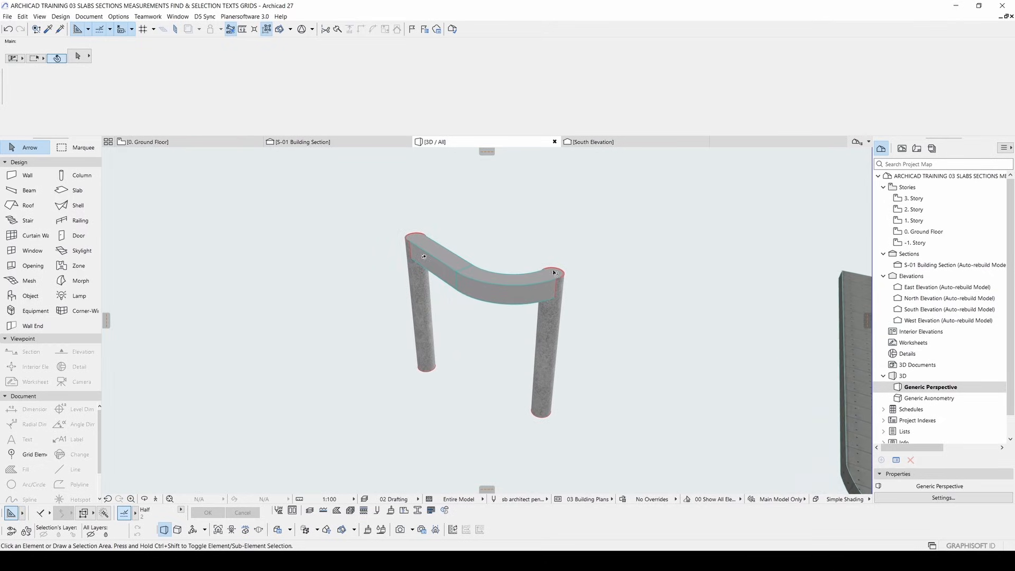
# - On the ground floor plan, pick up the building's sketch wall settings and draw a separate horizontal wall outside the building
pyautogui.press('F2')
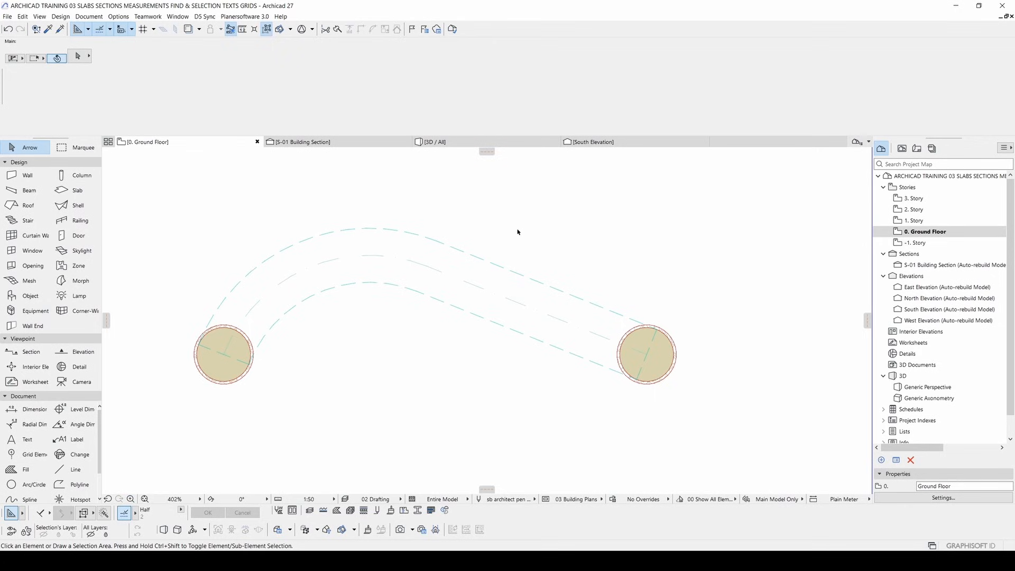
pyautogui.scroll(-9, 518, 231)
pyautogui.moveTo(319, 290); pyautogui.dragTo(587, 255, button='middle')
pyautogui.scroll(3, 449, 307)
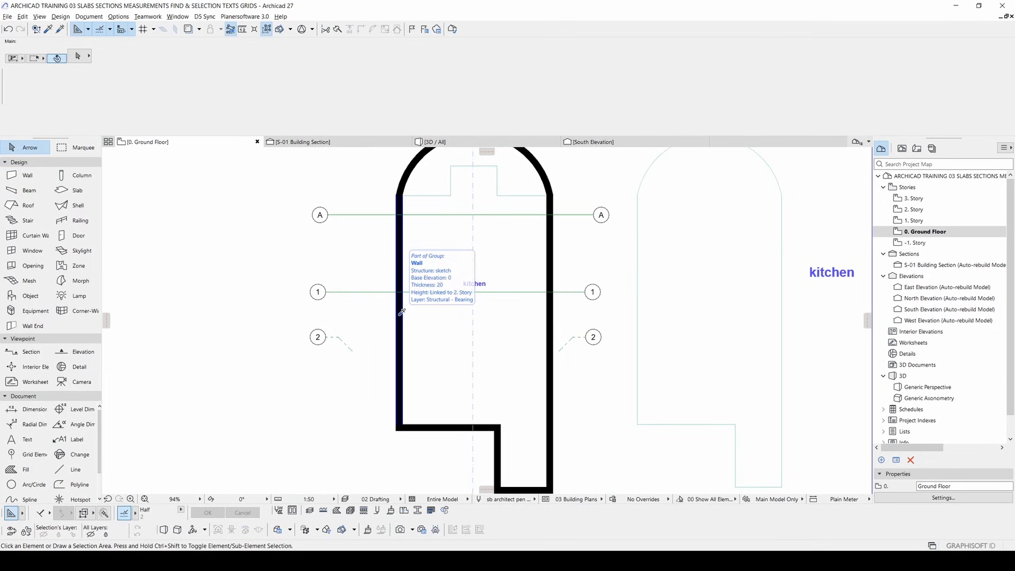
pyautogui.keyDown('alt'); pyautogui.click(399, 314); pyautogui.keyUp('alt')
pyautogui.moveTo(290, 352); pyautogui.dragTo(418, 210, button='middle')
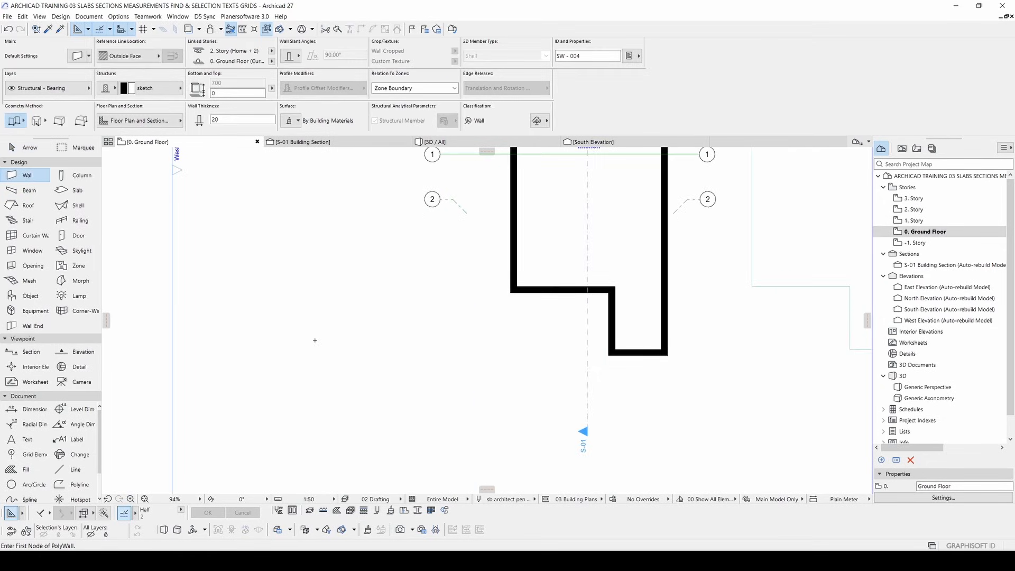
pyautogui.click(293, 339)
pyautogui.doubleClick(461, 339)
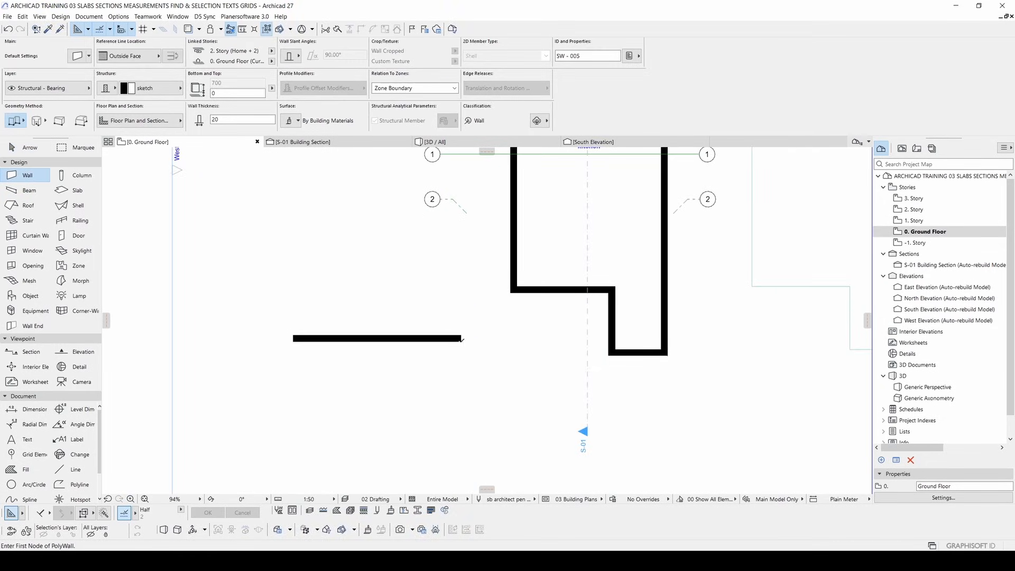
# - Draw a separate vertical wall diagonally below the free end of the horizontal wall, then leave the Wall tool
pyautogui.moveTo(465, 386); pyautogui.dragTo(455, 279, button='middle')
pyautogui.click(472, 280)
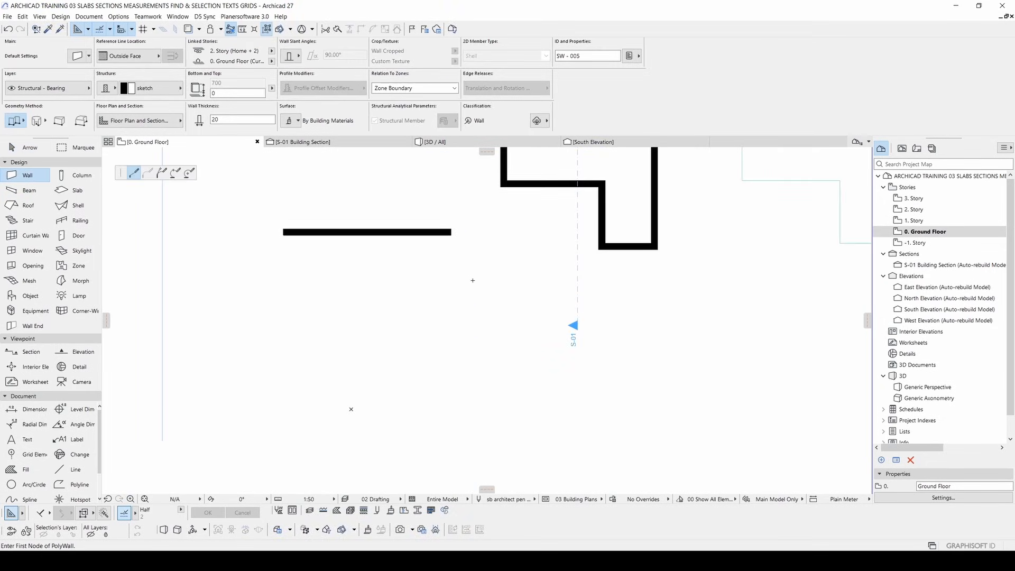
pyautogui.doubleClick(475, 423)
pyautogui.moveTo(402, 257); pyautogui.dragTo(396, 271, button='middle')
pyautogui.press('Escape')
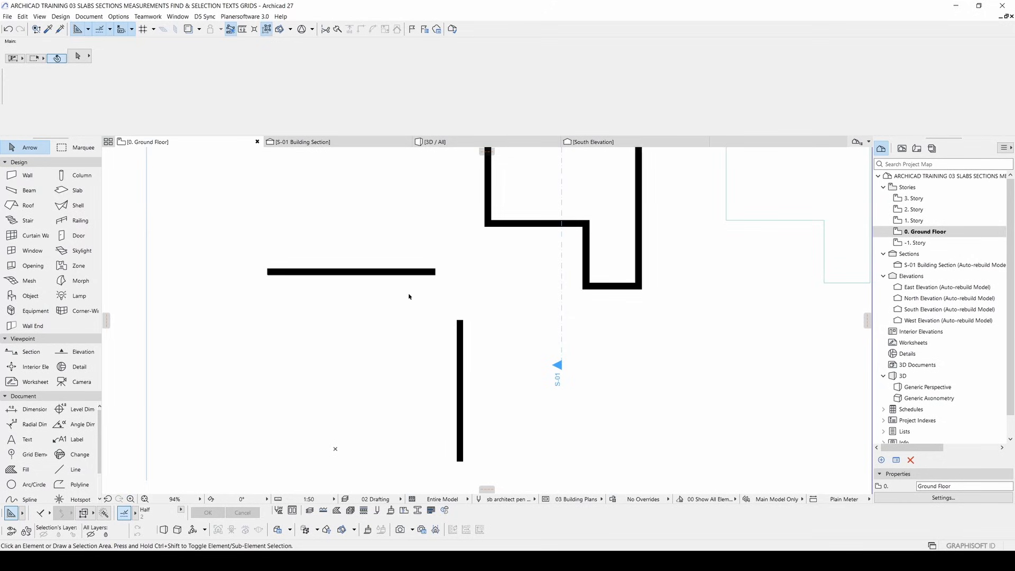
# - Intersect the horizontal and vertical walls so they meet in a corner, undo it, and intersect them again
pyautogui.scroll(2, 410, 298)
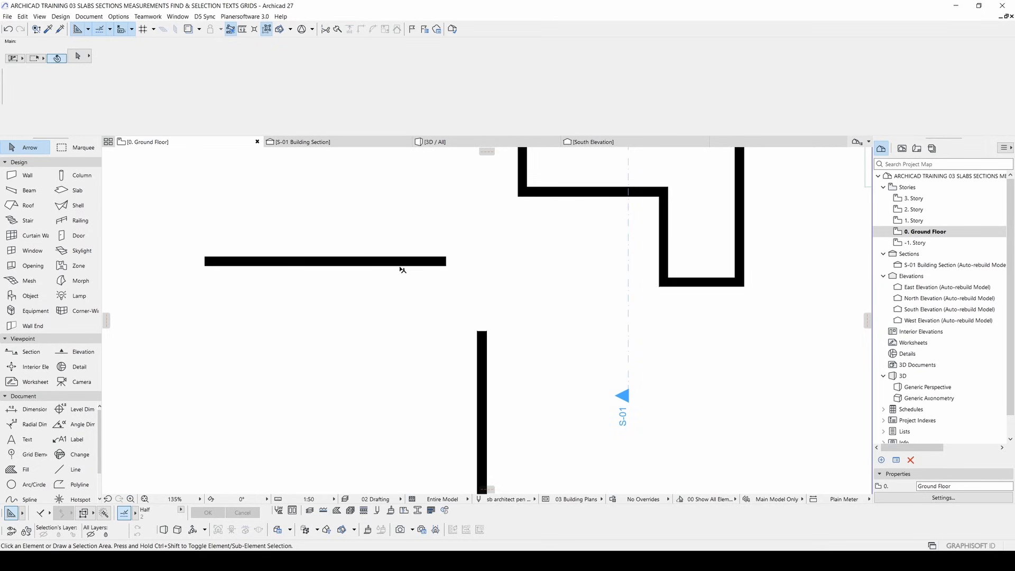
pyautogui.click(361, 262)
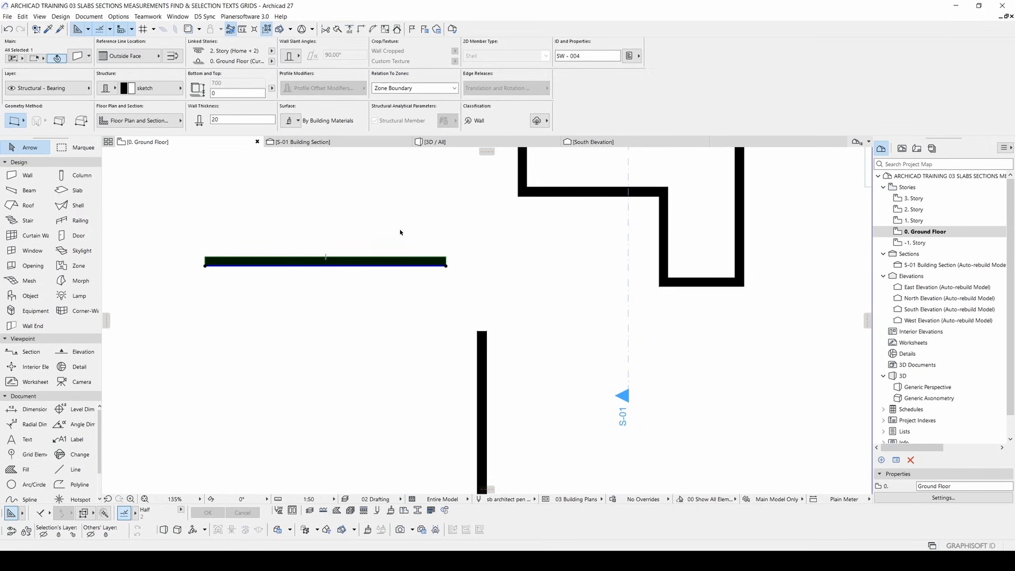
pyautogui.keyDown('shift'); pyautogui.click(484, 346); pyautogui.keyUp('shift')
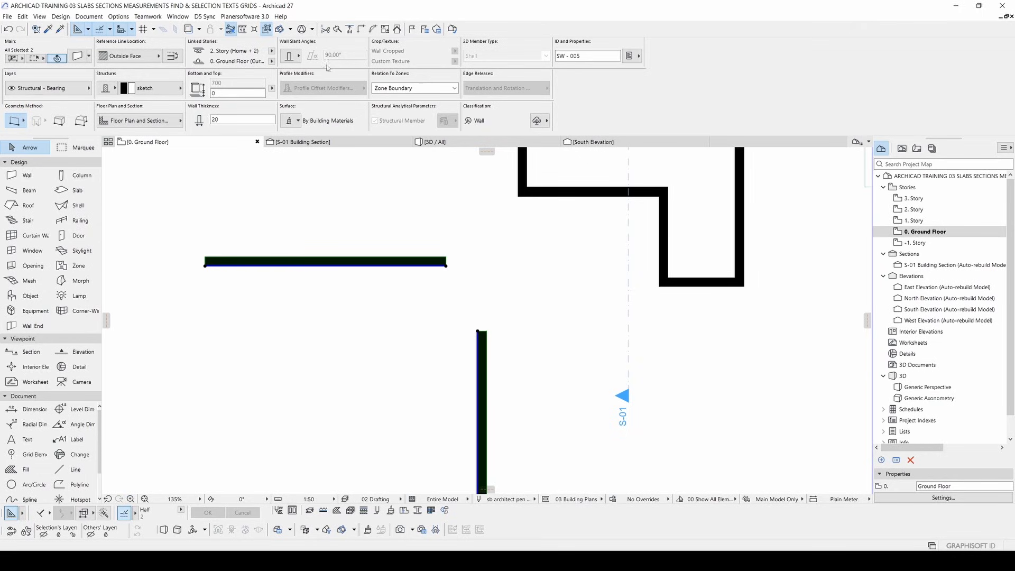
pyautogui.click(362, 29)
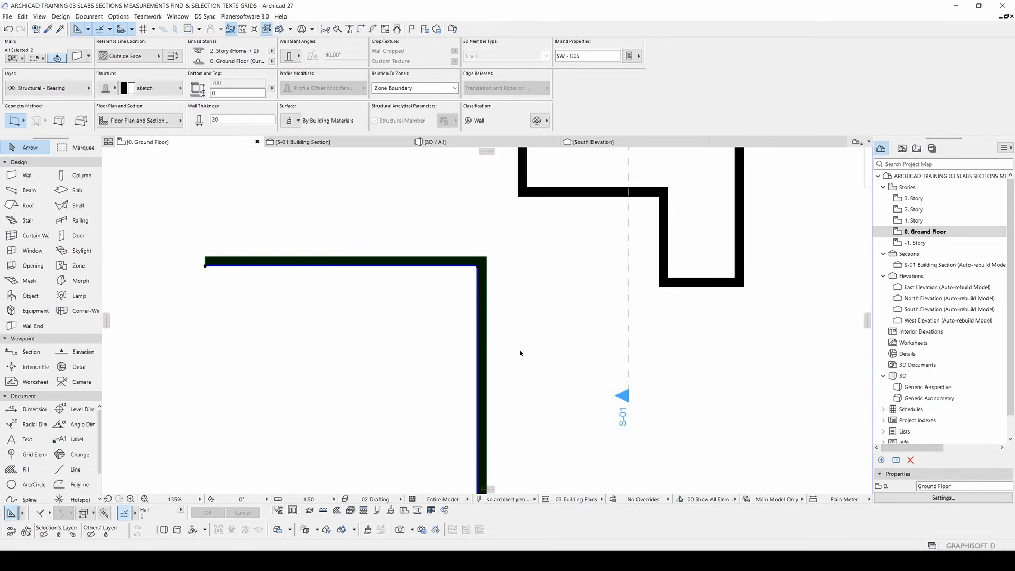
pyautogui.hotkey('ctrl', 'z')
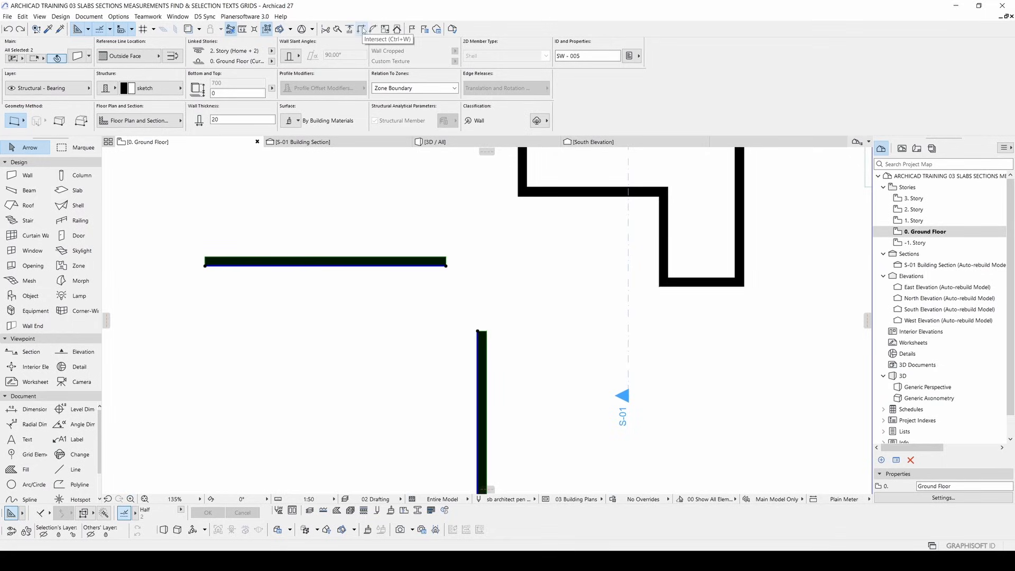
pyautogui.hotkey('ctrl', 'w')
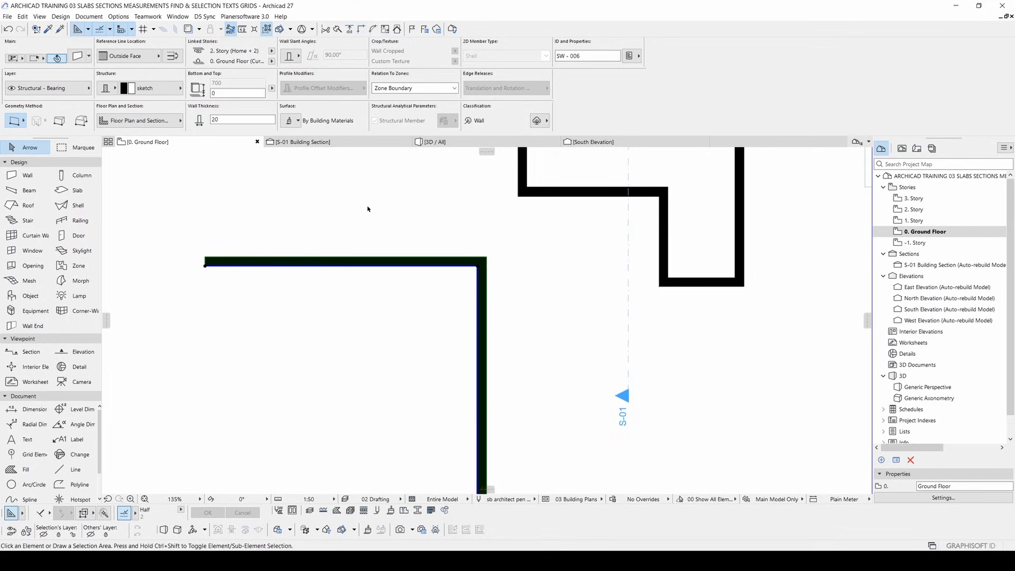
pyautogui.click(368, 210)
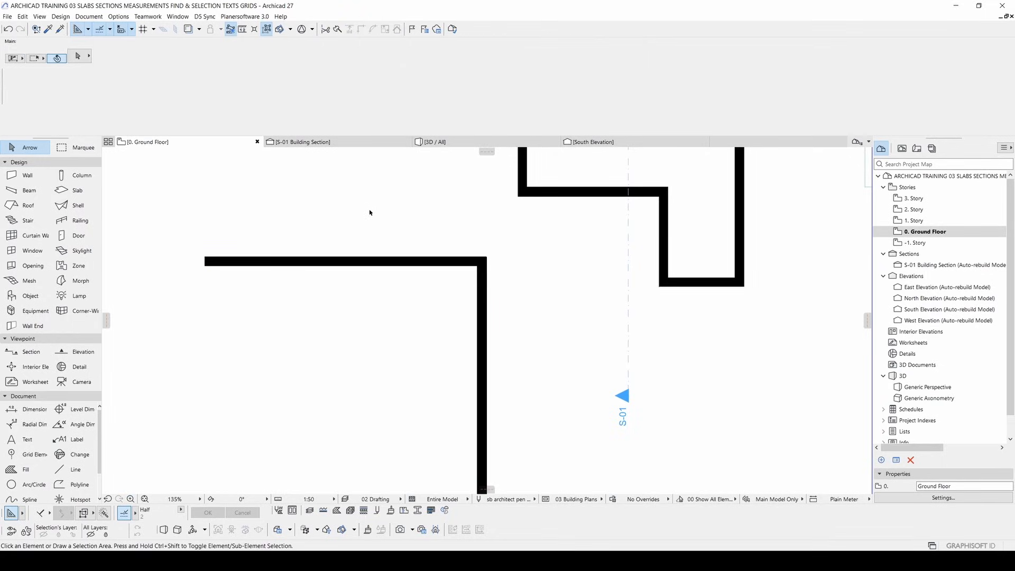
pyautogui.click(119, 18)
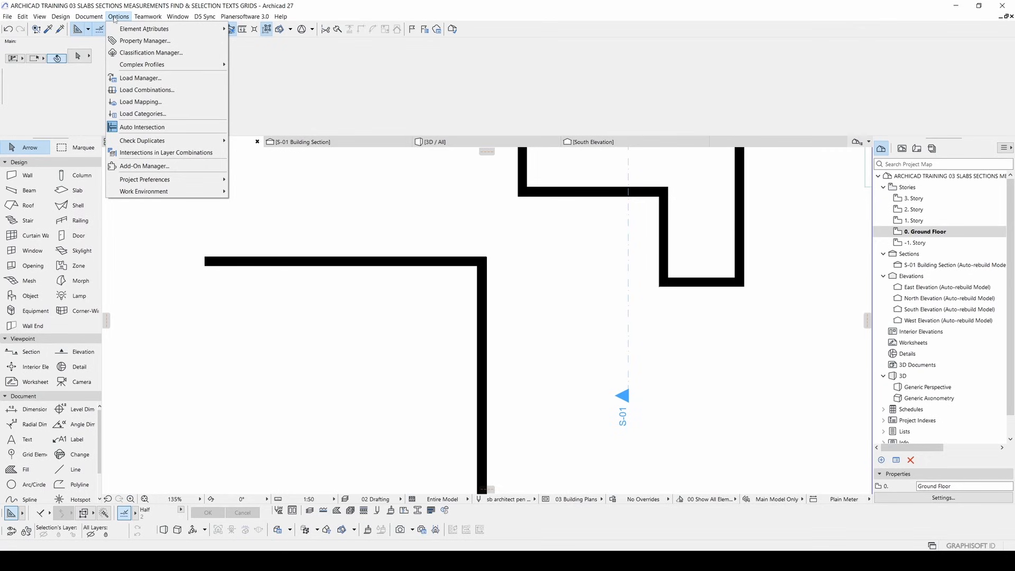
pyautogui.moveTo(168, 183)
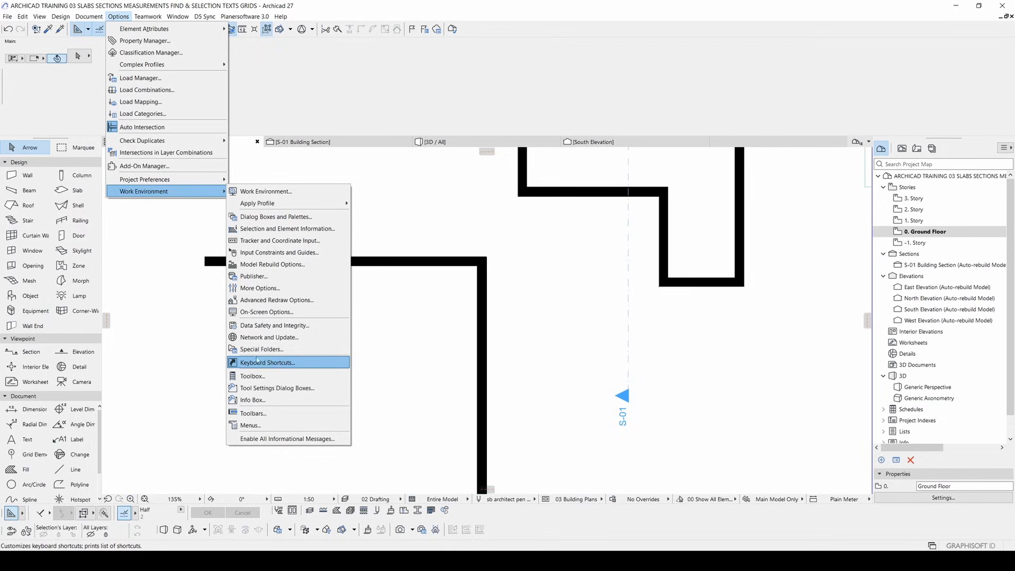
pyautogui.click(393, 366)
# - Select the two joined walls and open the Fillet/Chamfer settings for their shared corner
pyautogui.scroll(-2, 372, 337)
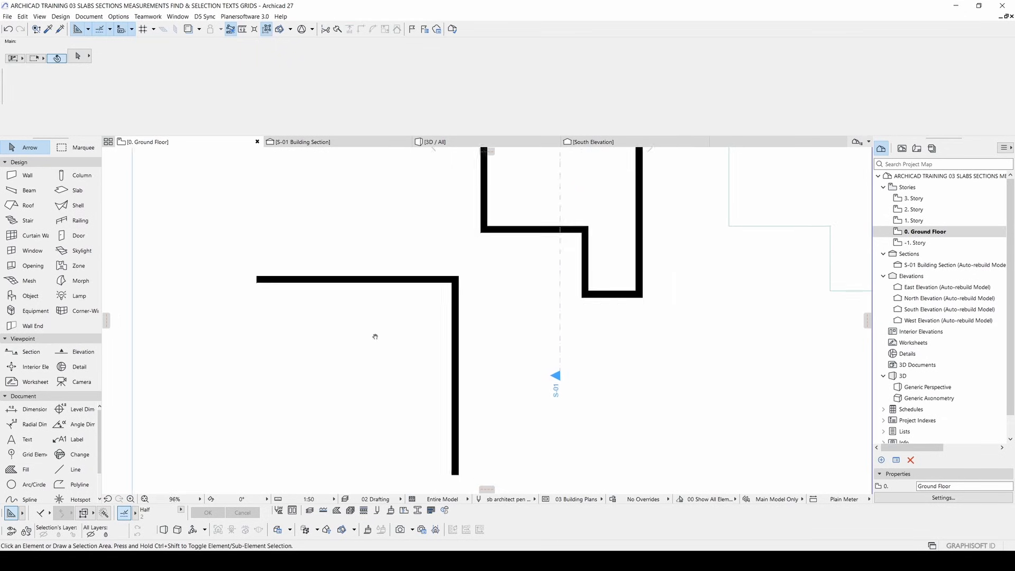
pyautogui.moveTo(372, 336); pyautogui.dragTo(404, 342, button='middle')
pyautogui.click(451, 290)
pyautogui.keyDown('shift'); pyautogui.click(481, 313); pyautogui.keyUp('shift')
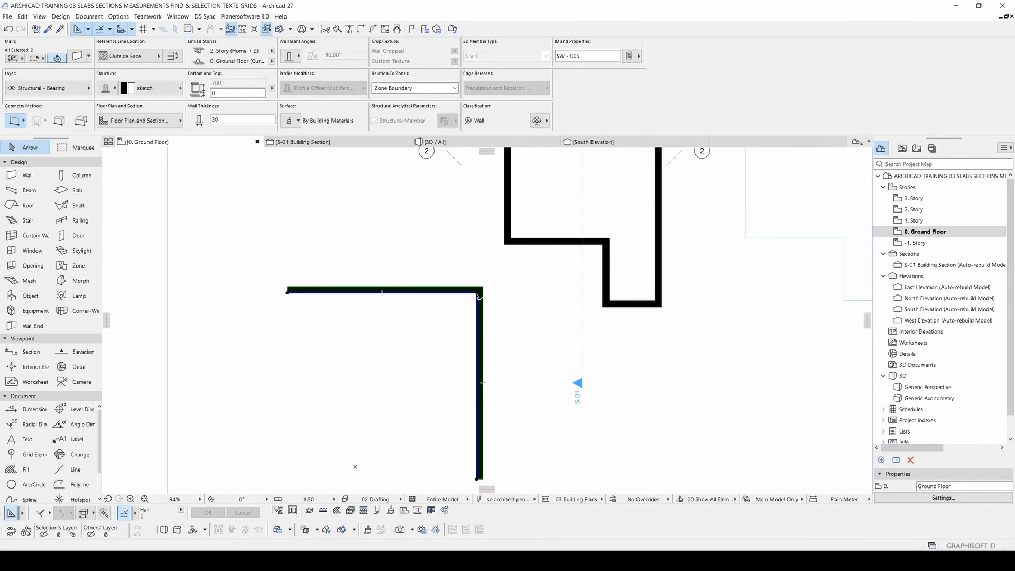
pyautogui.click(479, 290)
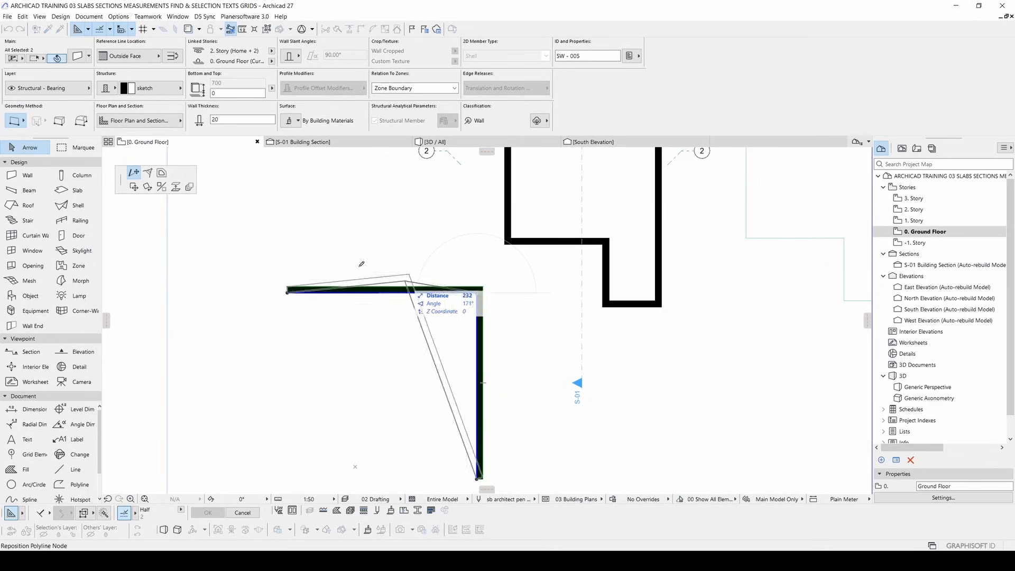
pyautogui.click(148, 172)
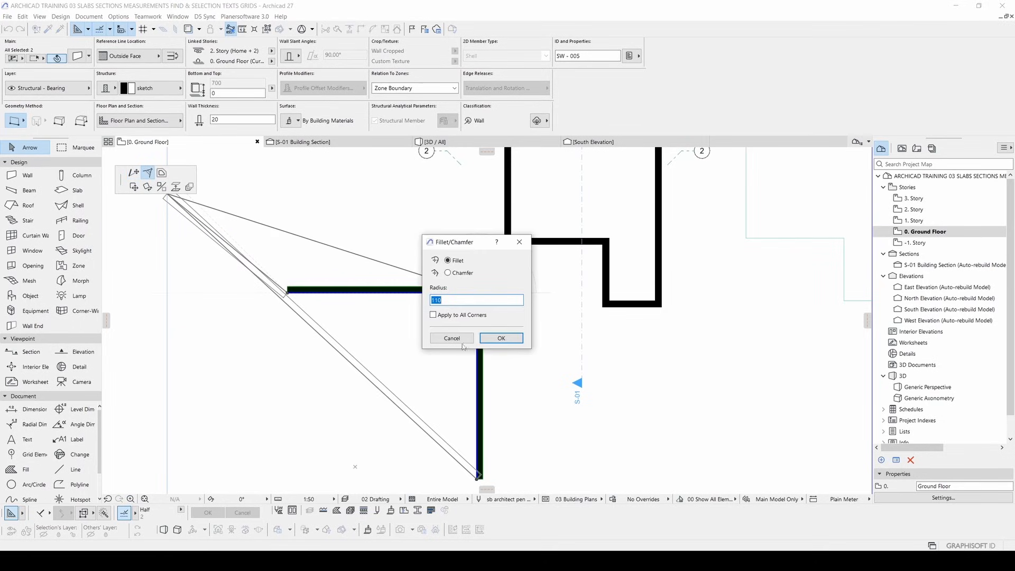
pyautogui.click(452, 272)
pyautogui.click(451, 260)
pyautogui.moveTo(452, 304); pyautogui.dragTo(413, 300)
pyautogui.write('1000')
pyautogui.press('BackSpace')
pyautogui.press('BackSpace')
pyautogui.press('BackSpace')
pyautogui.press('BackSpace')
pyautogui.write('593')
# - Fillet the shared corner of the two walls with a radius of 100 and deselect them
pyautogui.doubleClick(436, 299)
pyautogui.write('100')
pyautogui.click(501, 338)
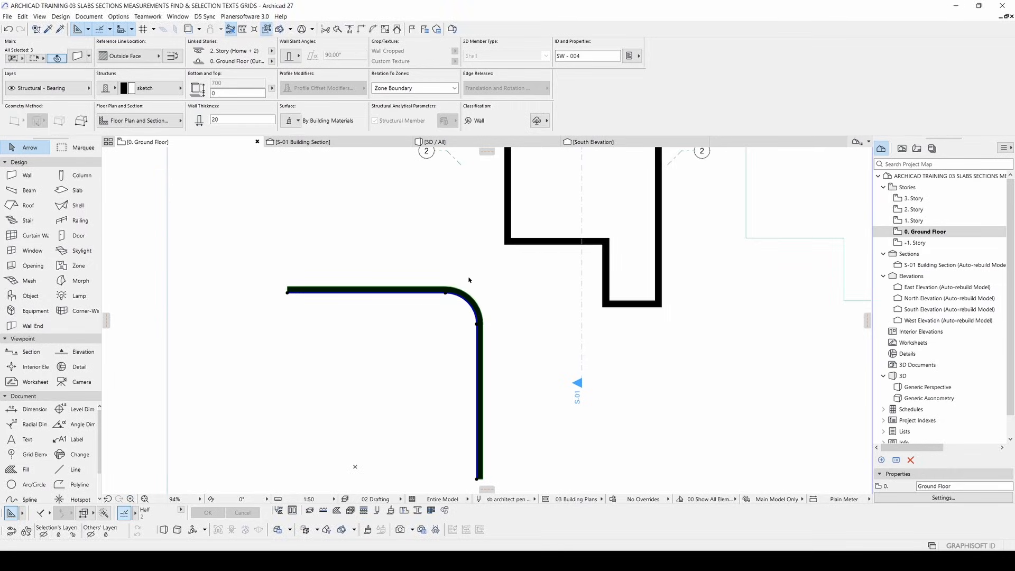
pyautogui.scroll(4, 457, 313)
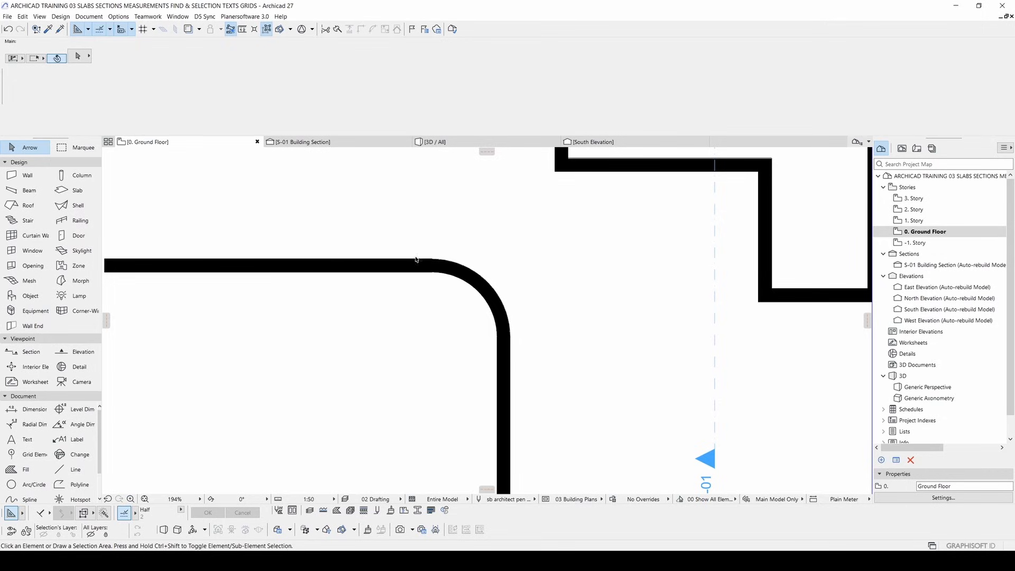
pyautogui.scroll(-4, 438, 265)
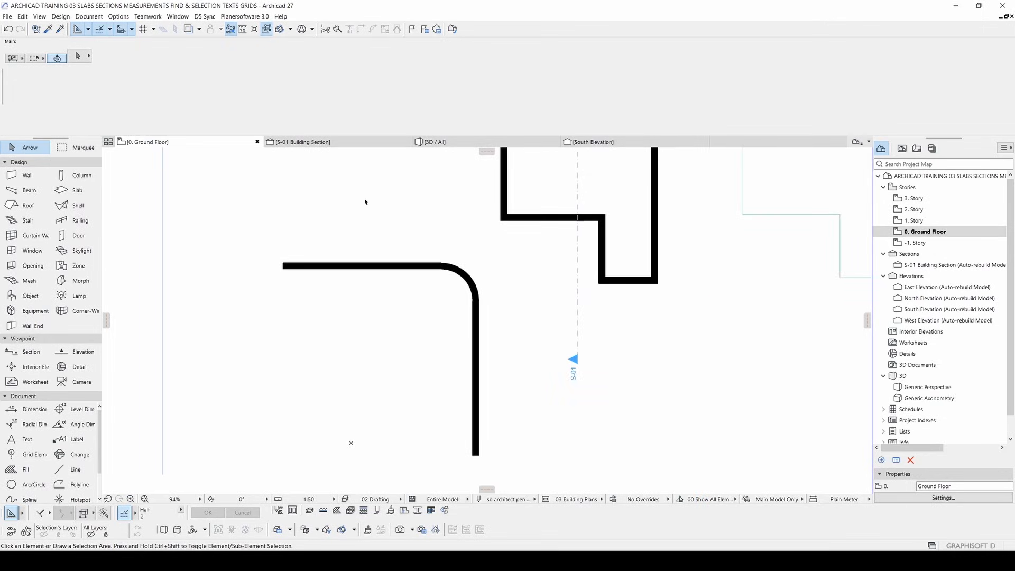
# - Pick up the vertical wall's settings and draw a short vertical wall crossing the horizontal wall
pyautogui.keyDown('alt'); pyautogui.click(478, 317); pyautogui.keyUp('alt')
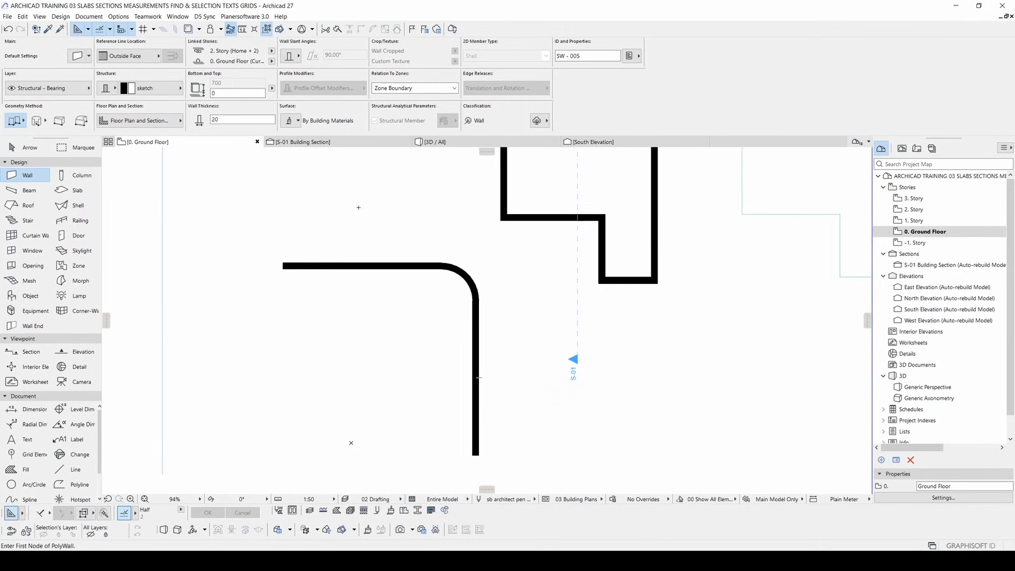
pyautogui.click(359, 208)
pyautogui.doubleClick(358, 326)
pyautogui.moveTo(354, 296); pyautogui.dragTo(407, 303, button='middle')
pyautogui.press('Escape')
# - Trim off the part of the crossing wall that extends above the horizontal wall
pyautogui.scroll(2, 415, 299)
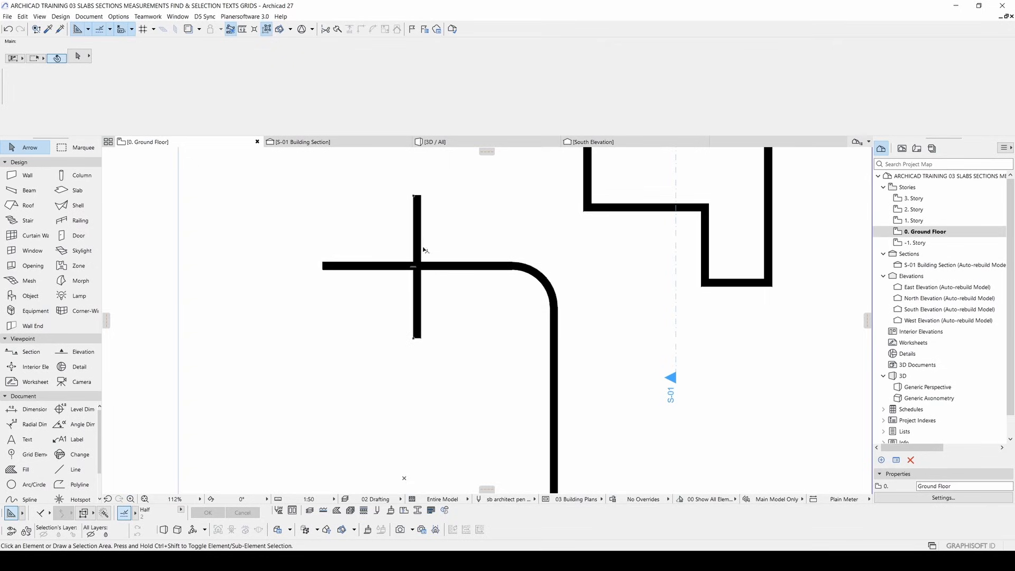
pyautogui.keyDown('ctrl'); pyautogui.click(418, 224); pyautogui.keyUp('ctrl')
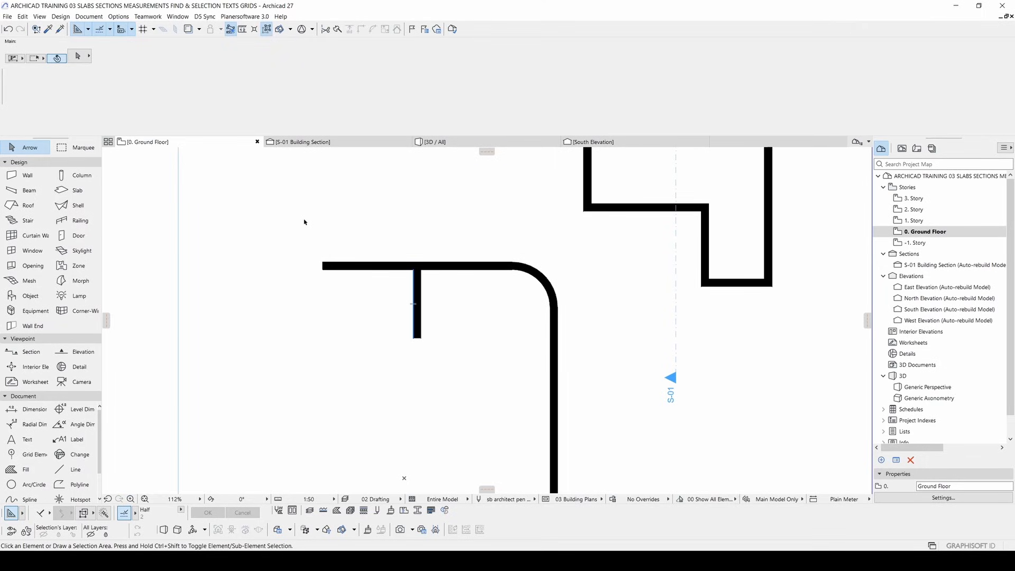
pyautogui.moveTo(556, 326); pyautogui.dragTo(551, 304, button='middle')
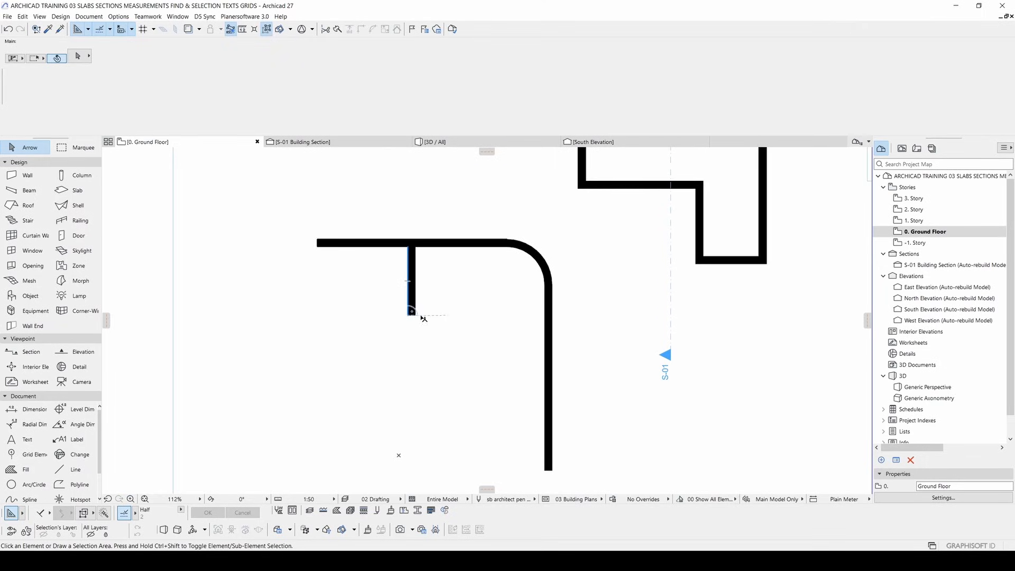
# - With the same wall settings, draw a horizontal wall about 282 long below the short trimmed wall
pyautogui.scroll(-2, 457, 302)
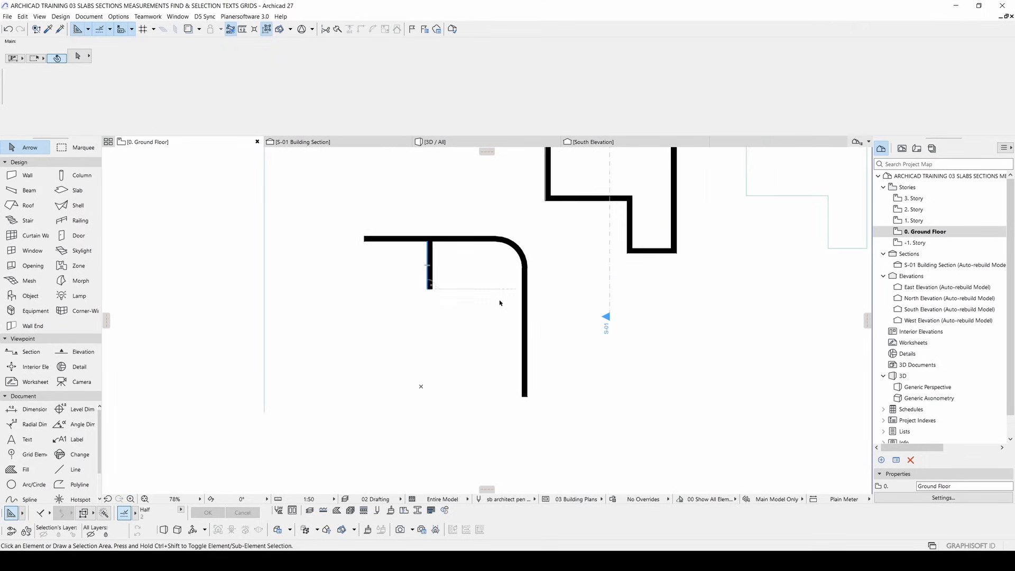
pyautogui.keyDown('alt'); pyautogui.click(525, 332); pyautogui.keyUp('alt')
pyautogui.click(333, 346)
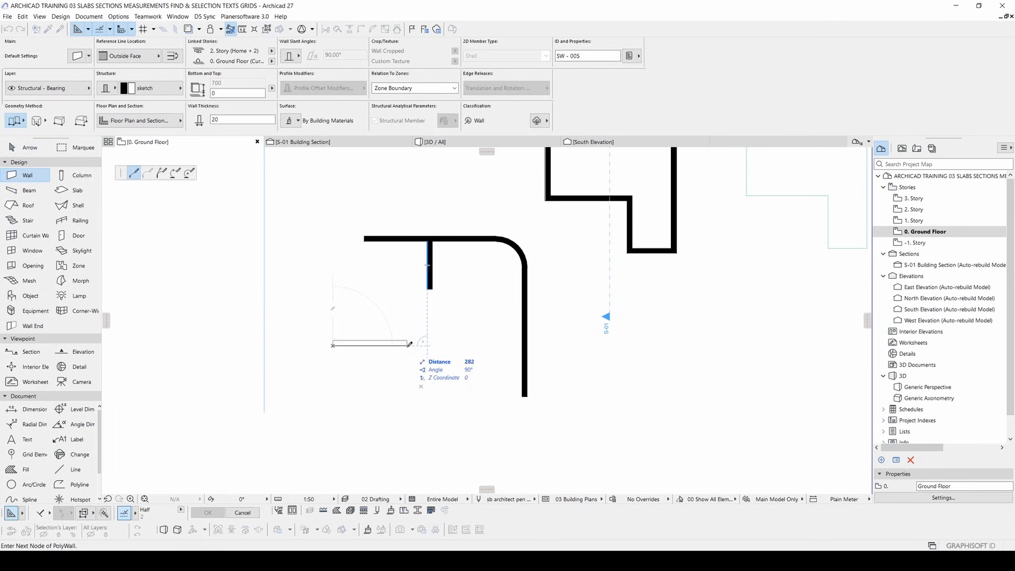
pyautogui.doubleClick(407, 344)
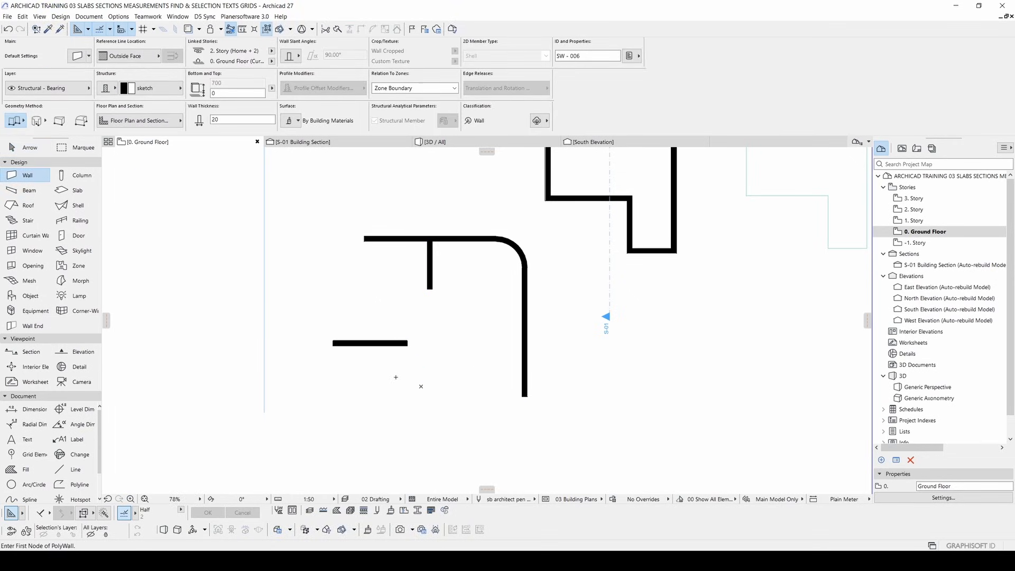
# - Adjust the new horizontal wall so it extends to the long vertical wall, and deselect it
pyautogui.click(26, 149)
pyautogui.click(385, 344)
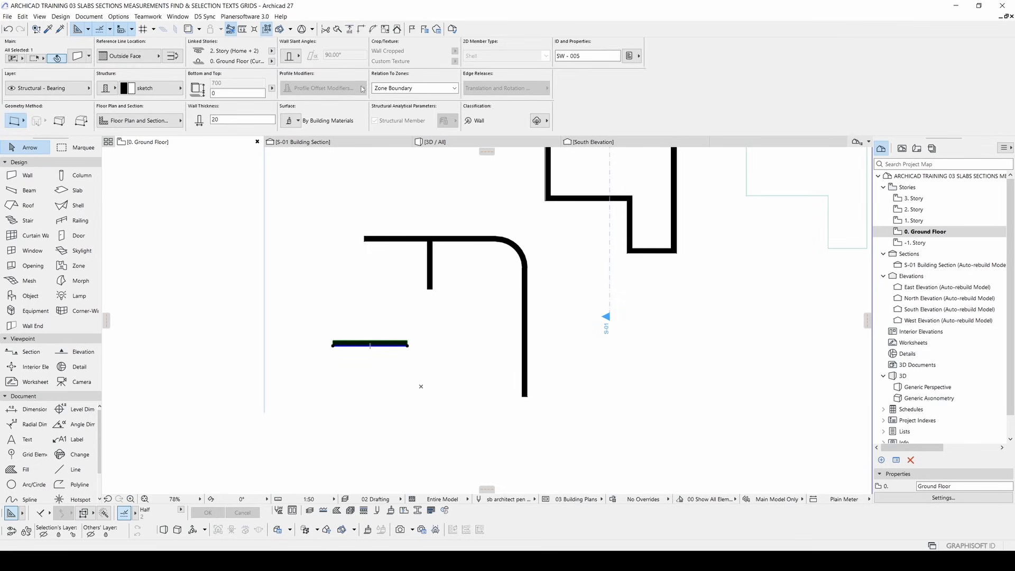
pyautogui.click(350, 30)
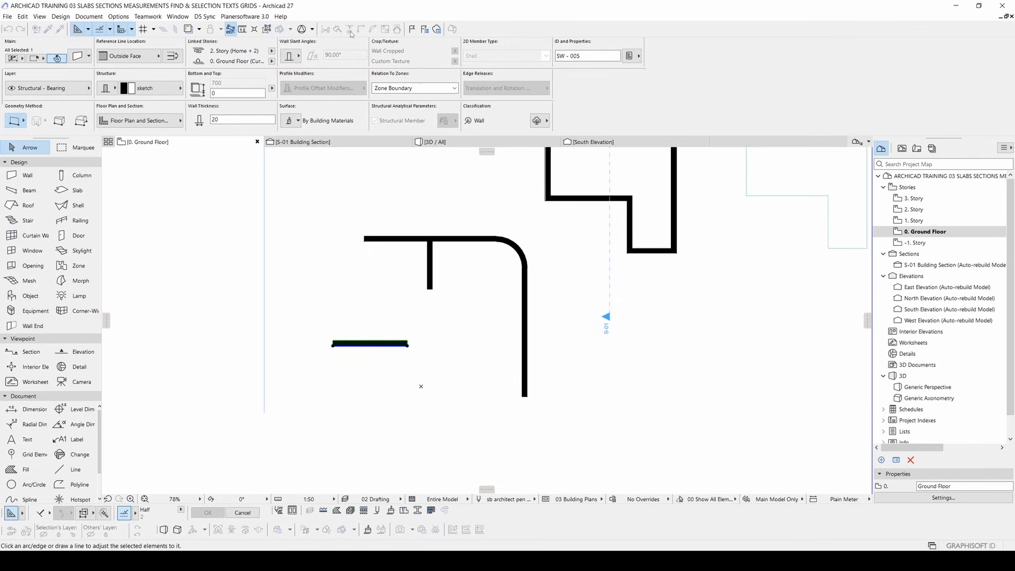
pyautogui.click(524, 317)
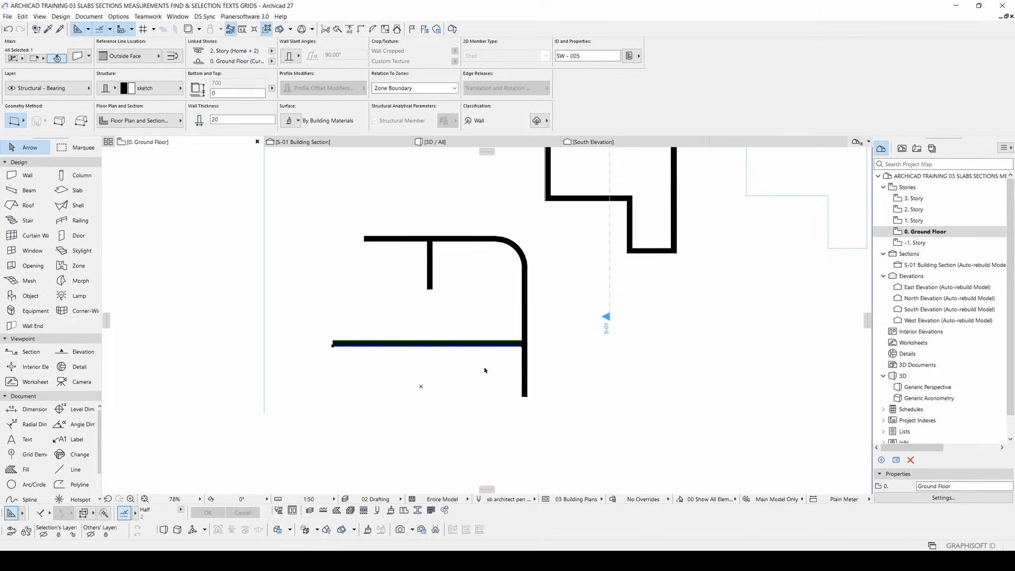
pyautogui.click(442, 258)
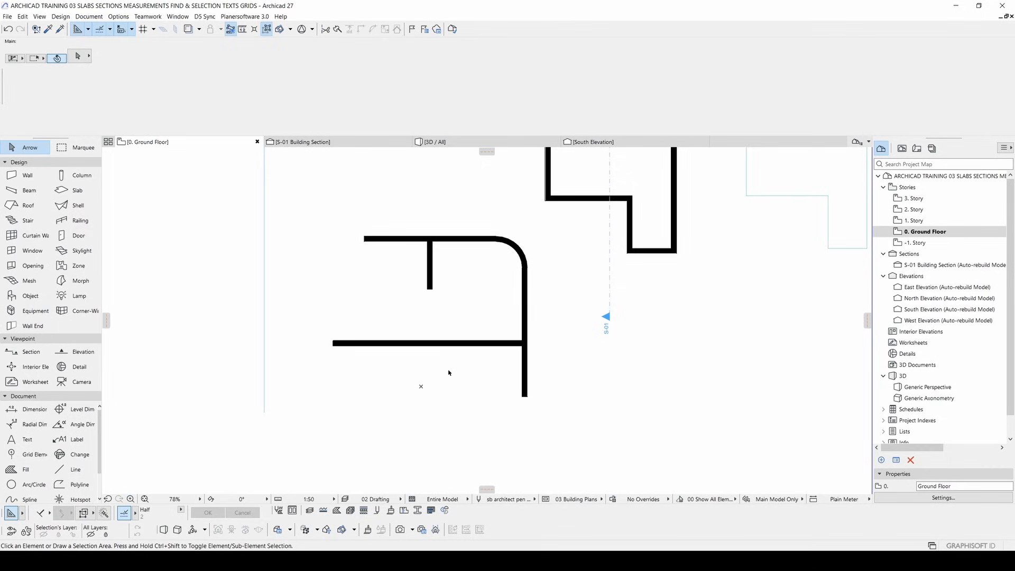
# - Select all five walls outside the building and open the Resize settings with graphical definition turned off
pyautogui.moveTo(487, 349); pyautogui.dragTo(455, 362, button='middle')
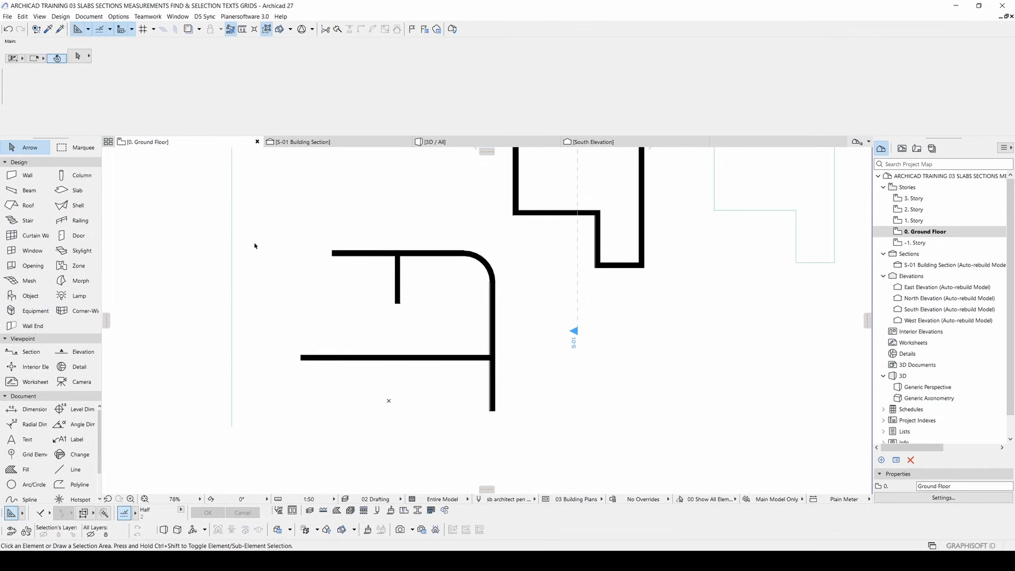
pyautogui.moveTo(271, 226); pyautogui.dragTo(523, 446)
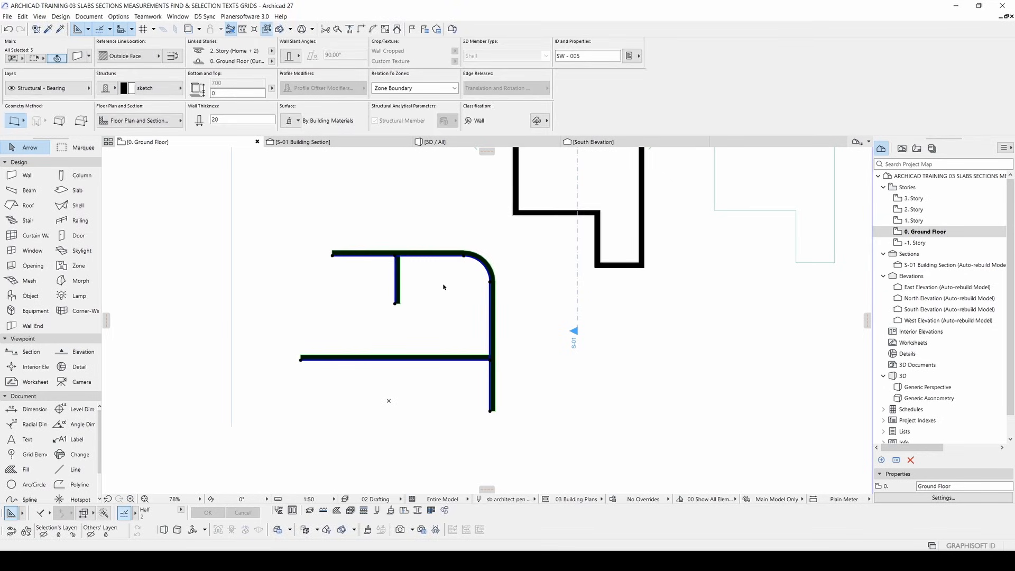
pyautogui.click(385, 29)
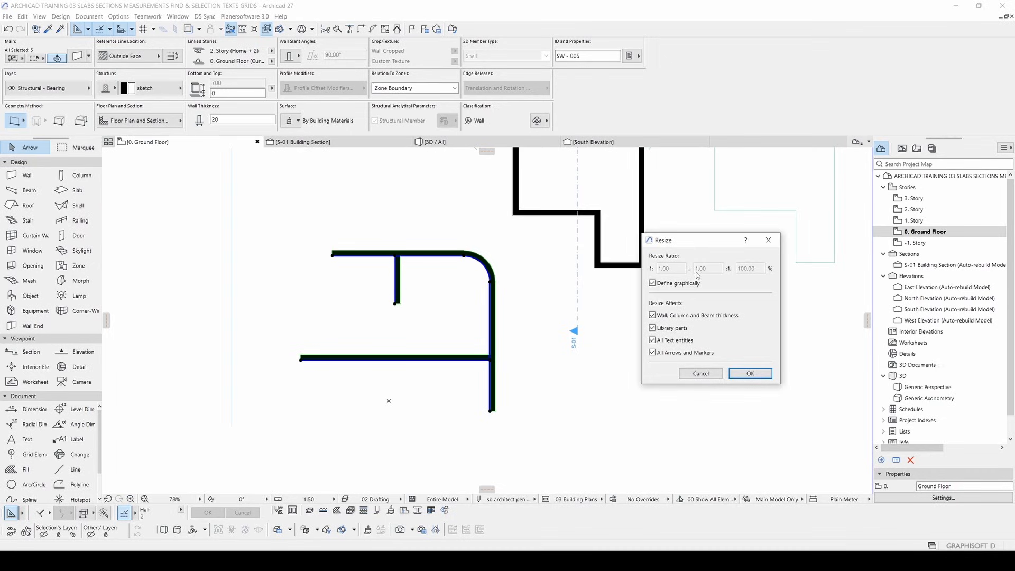
pyautogui.moveTo(692, 242); pyautogui.dragTo(656, 300)
pyautogui.click(616, 338)
pyautogui.doubleClick(714, 324)
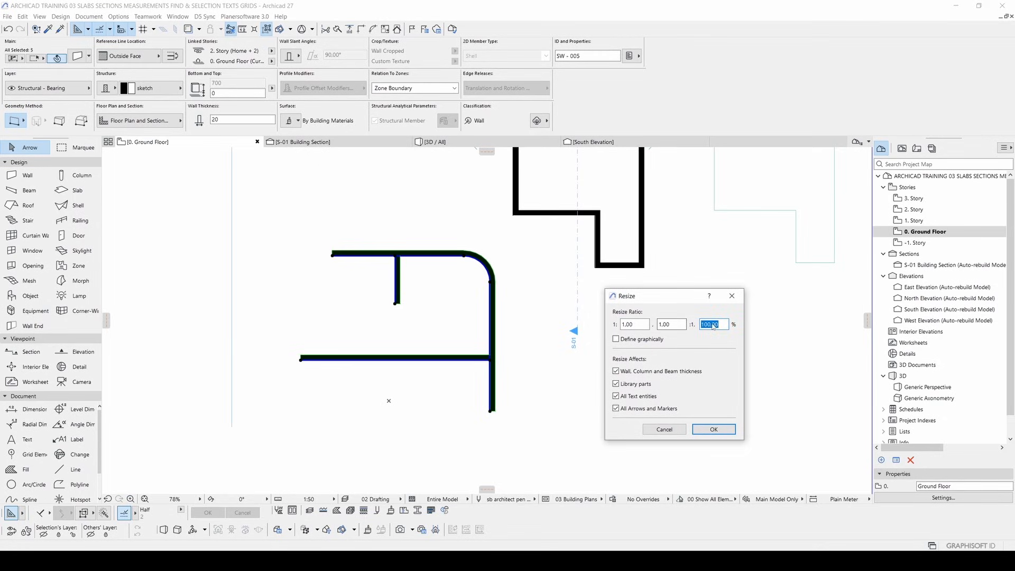
pyautogui.moveTo(683, 298); pyautogui.dragTo(688, 297)
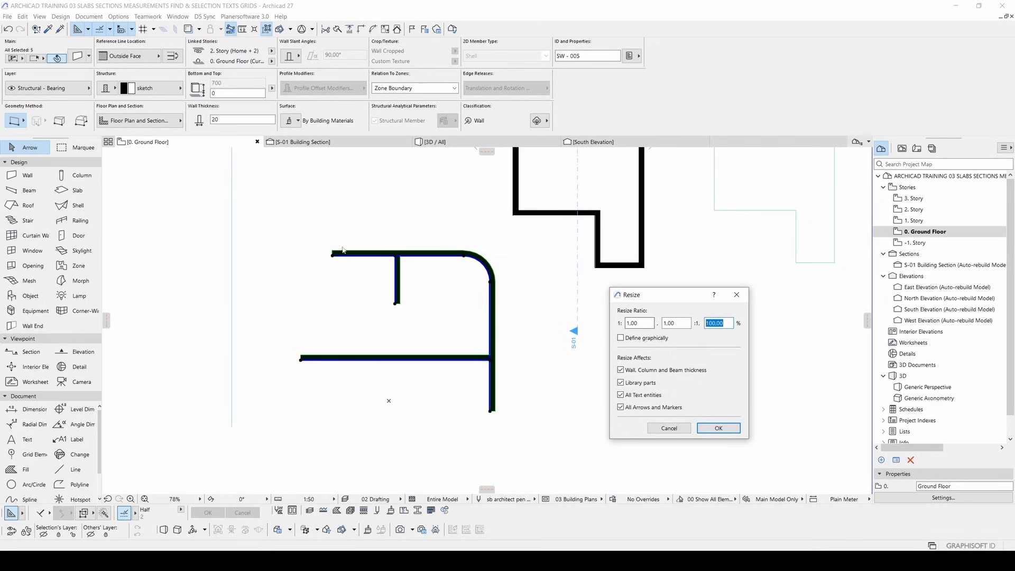
# - Resize the selected walls to 110% about the short wall's lower end, keeping wall, column and beam thickness unaffected
pyautogui.click(711, 325)
pyautogui.moveTo(709, 326); pyautogui.dragTo(712, 326)
pyautogui.write('1')
pyautogui.click(637, 371)
pyautogui.click(717, 427)
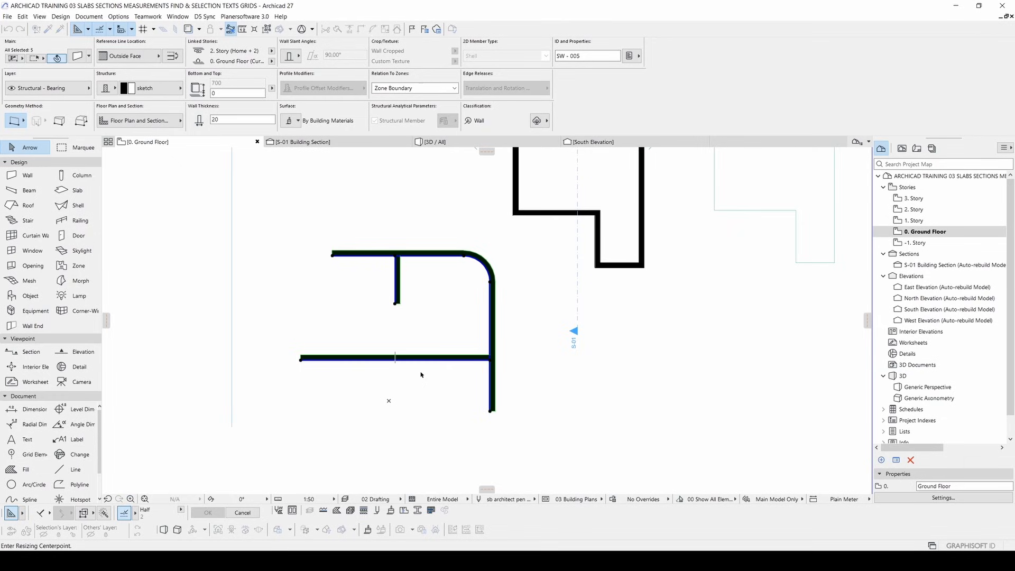
pyautogui.scroll(2, 394, 312)
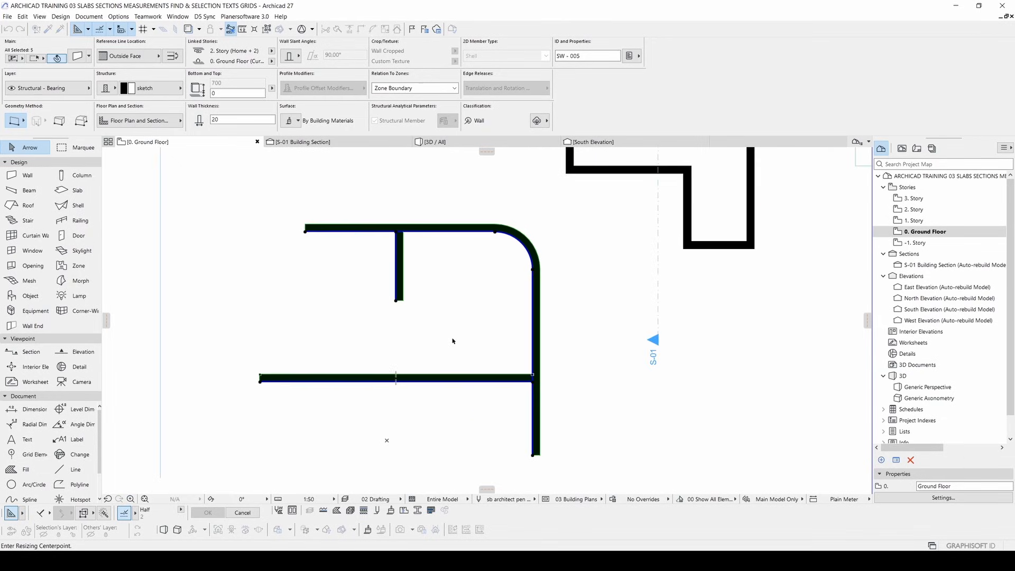
pyautogui.moveTo(364, 291); pyautogui.dragTo(427, 296, button='middle')
pyautogui.click(459, 304)
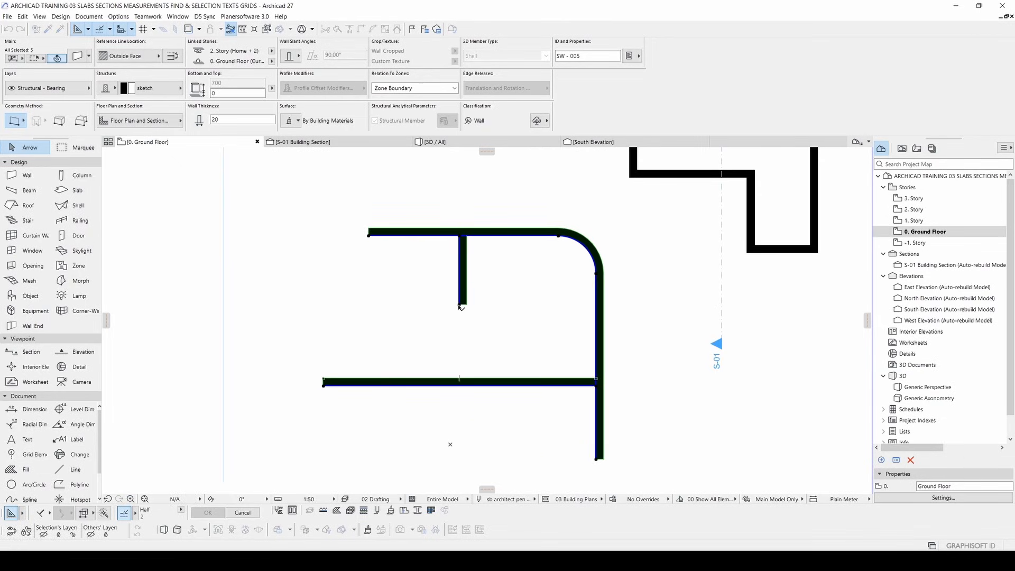
pyautogui.moveTo(447, 273); pyautogui.dragTo(442, 304, button='middle')
pyautogui.scroll(-2, 442, 305)
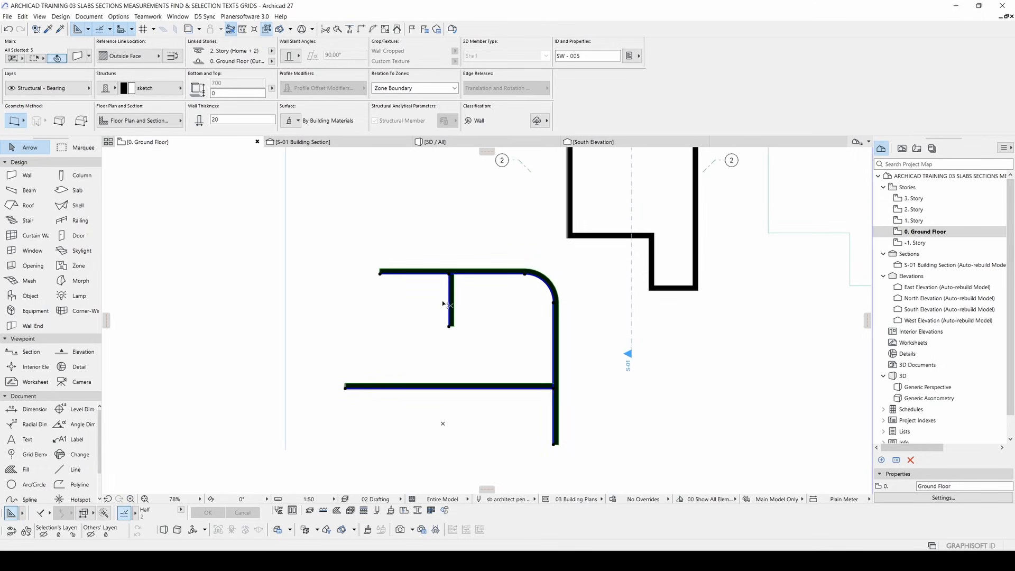
# - Resize the walls graphically from the lower horizontal wall's free end, stretching its span to the vertical wall's outer face to 1200
pyautogui.hotkey('ctrl', 'k')
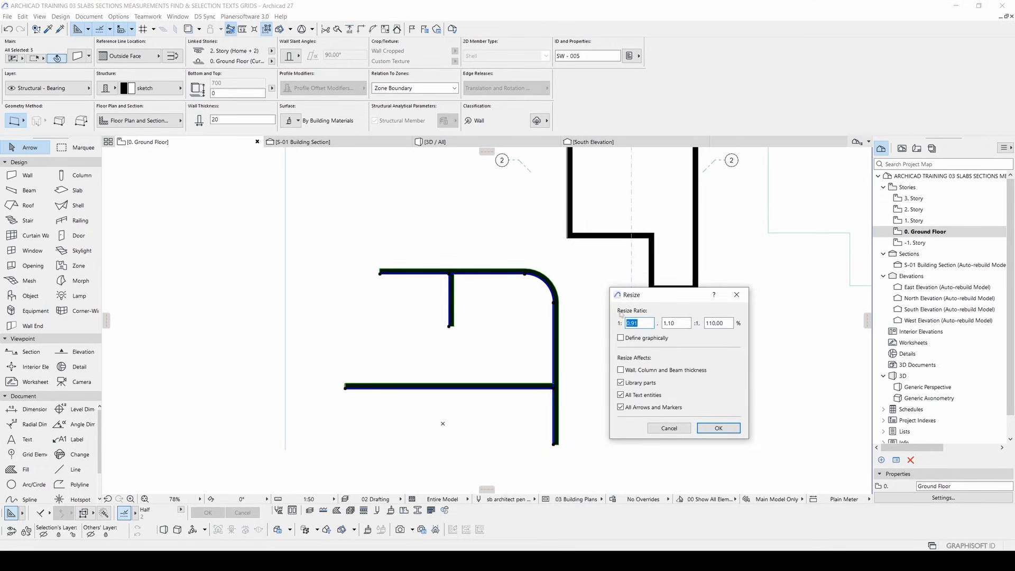
pyautogui.click(621, 338)
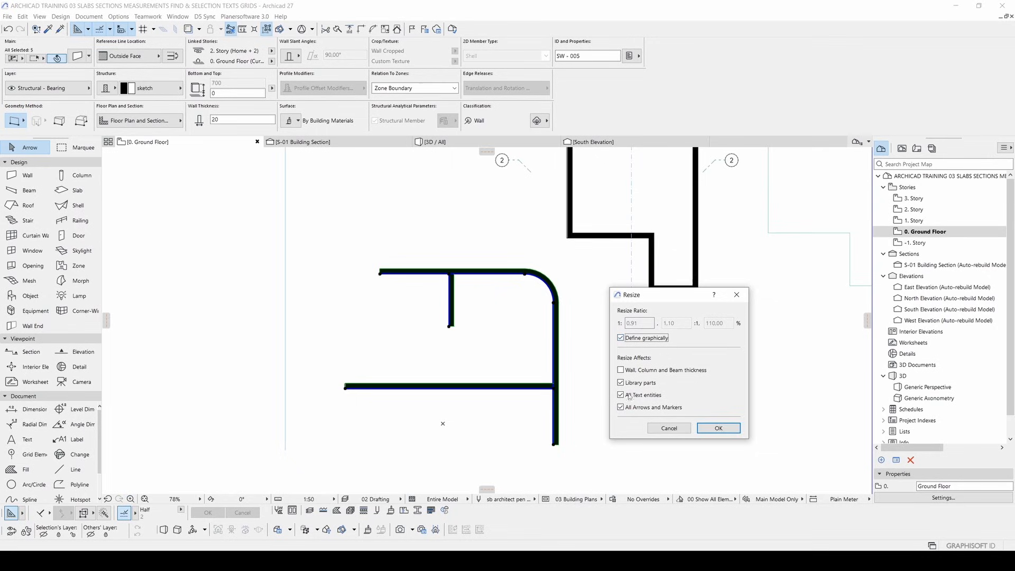
pyautogui.click(716, 428)
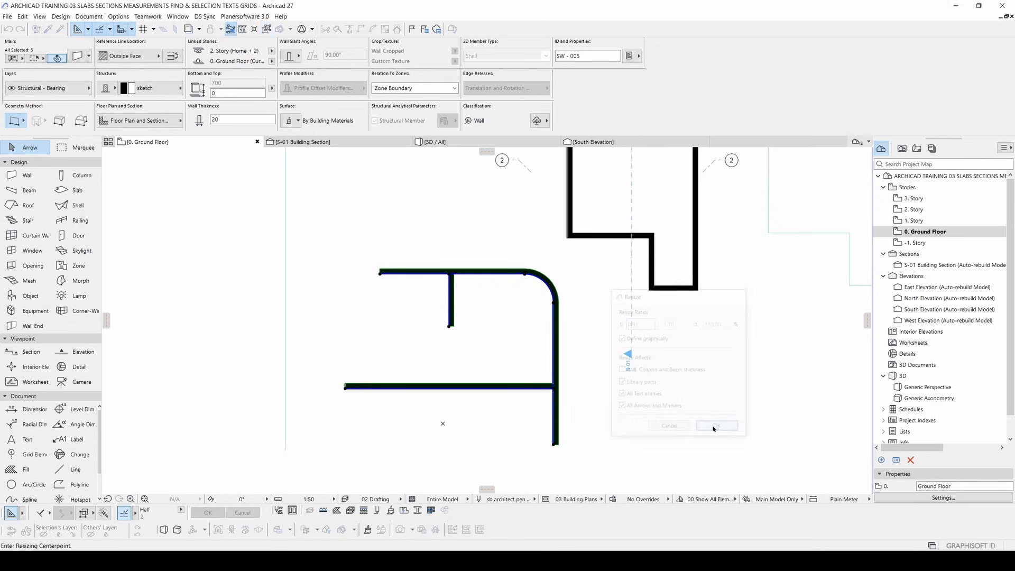
pyautogui.click(346, 388)
pyautogui.scroll(3, 555, 386)
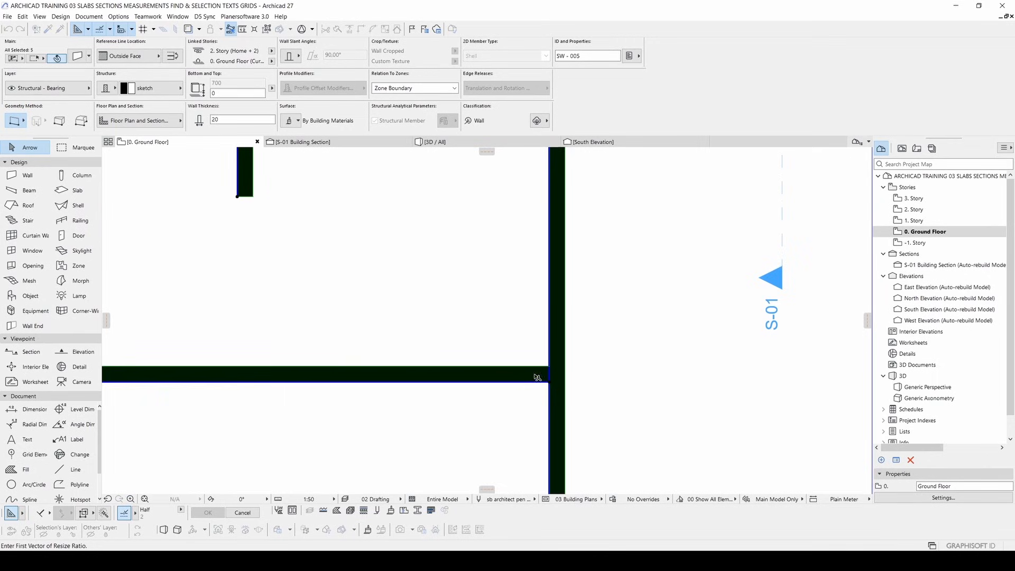
pyautogui.click(566, 382)
pyautogui.scroll(-3, 563, 382)
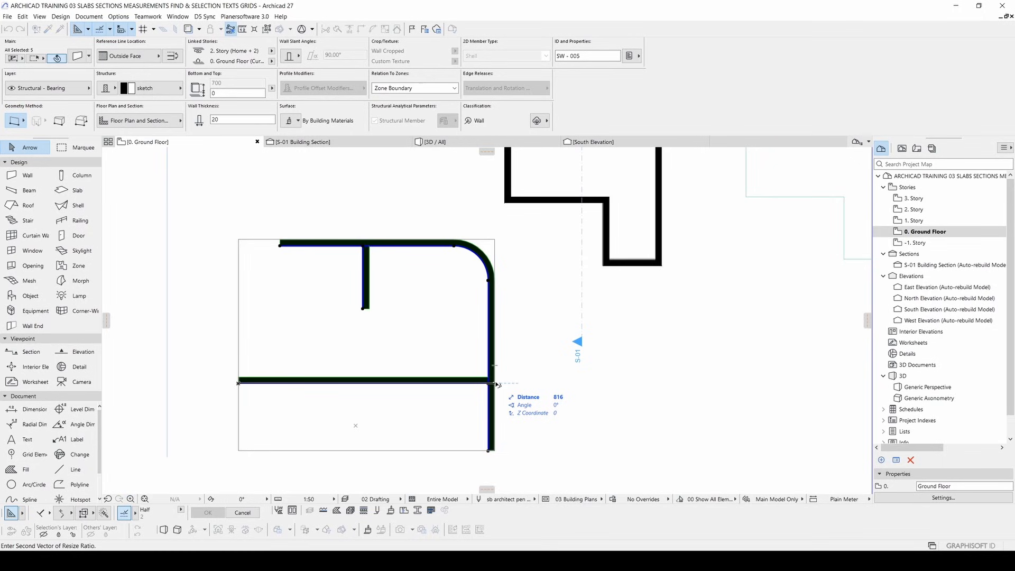
pyautogui.write('1200')
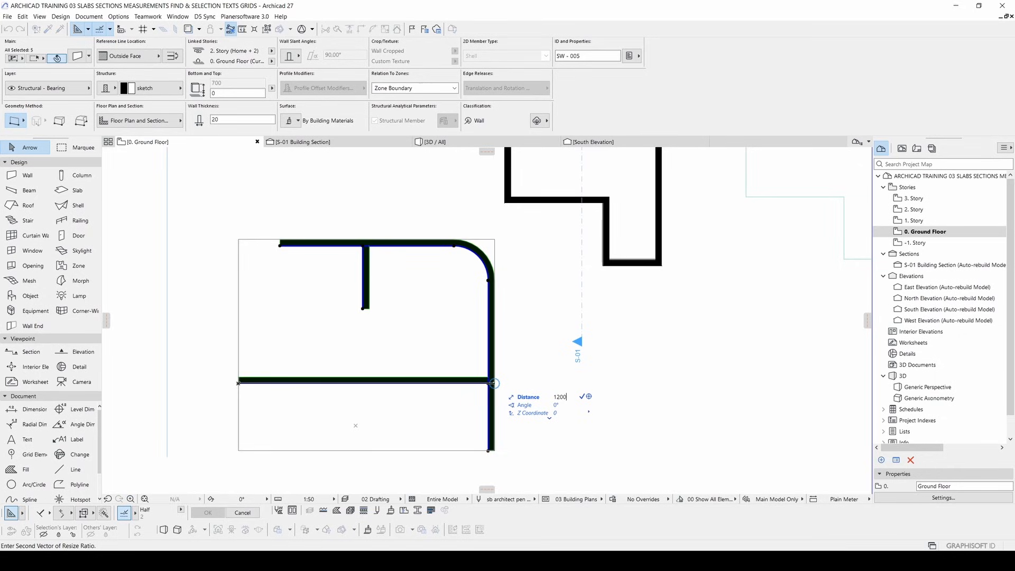
pyautogui.press('Return')
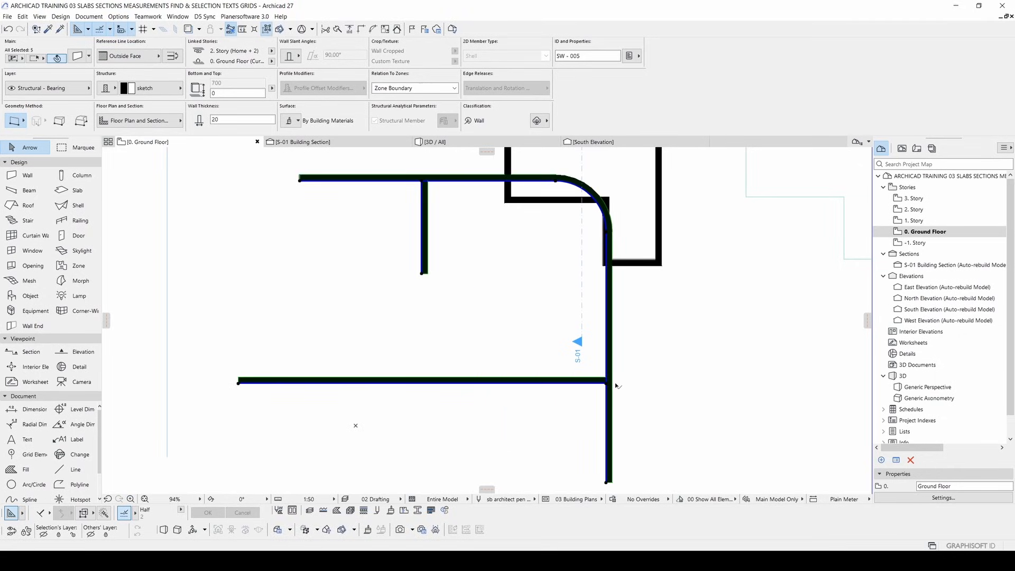
# - Move the resized walls straight down until they clear the building outline, and deselect them
pyautogui.hotkey('ctrl', 'd')
pyautogui.click(534, 364)
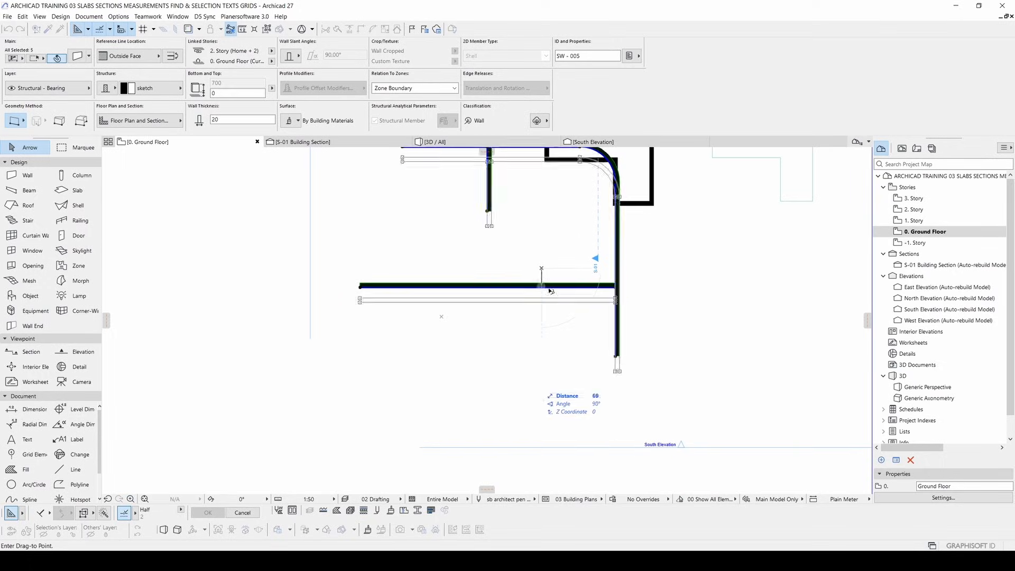
pyautogui.click(541, 352)
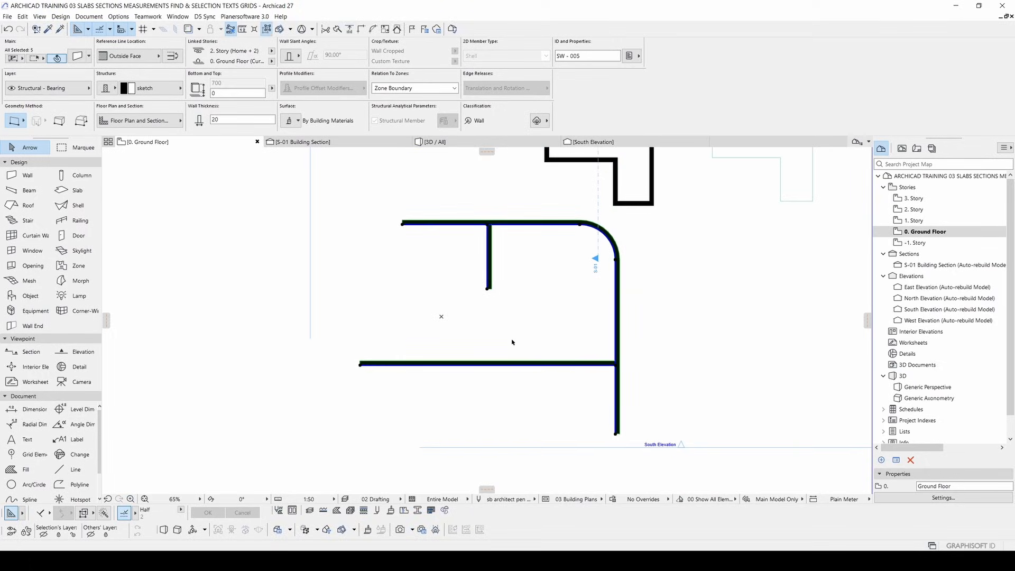
pyautogui.click(524, 342)
# - Measure the lower horizontal wall from its free end to the vertical wall
pyautogui.press('m')
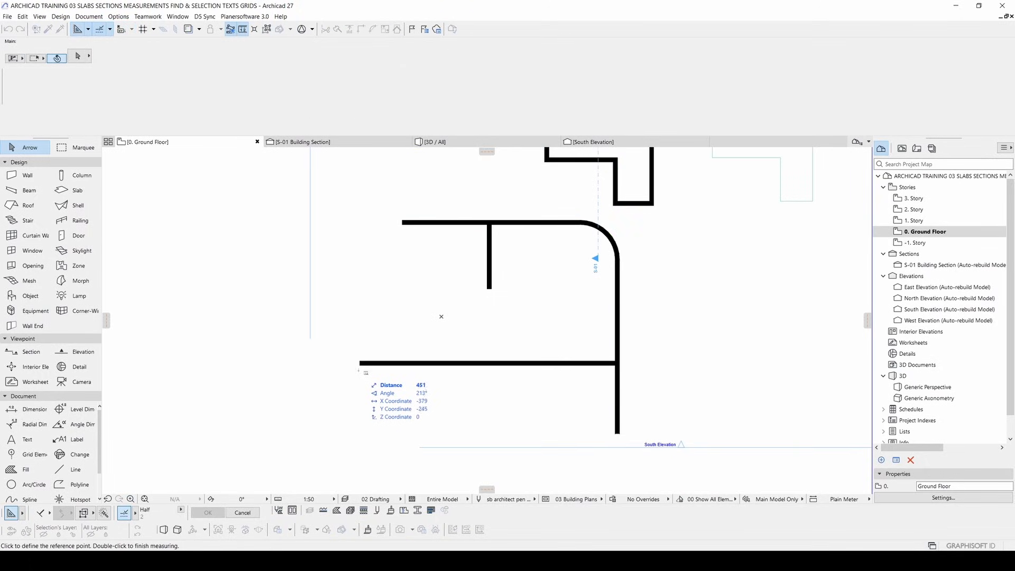
pyautogui.click(360, 364)
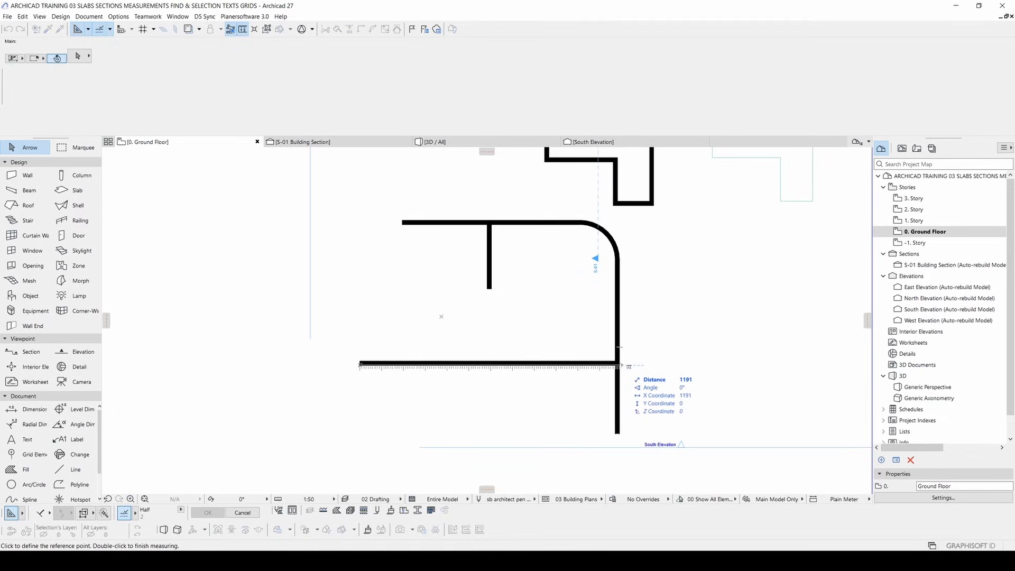
pyautogui.scroll(6, 619, 365)
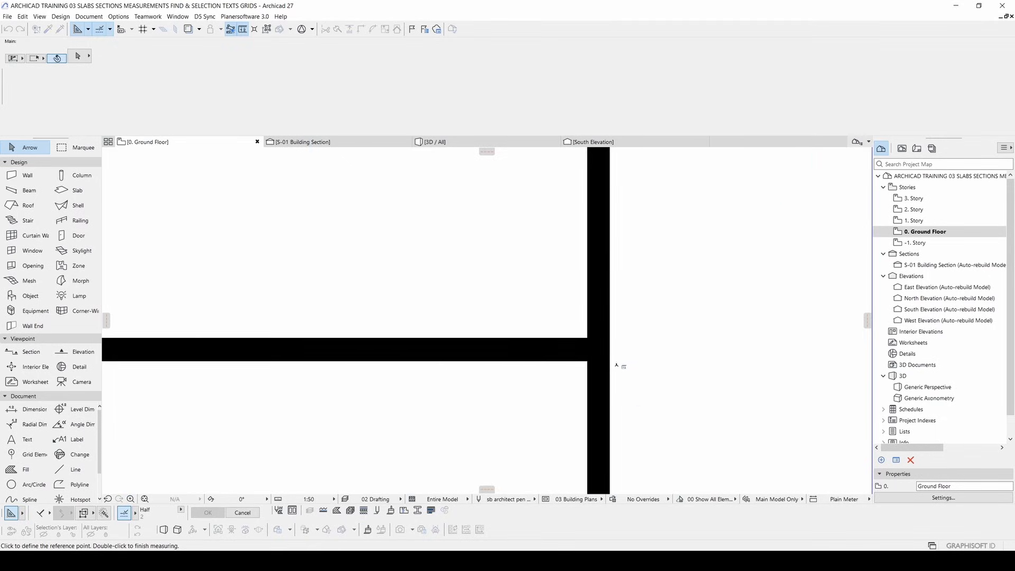
pyautogui.scroll(-4, 611, 361)
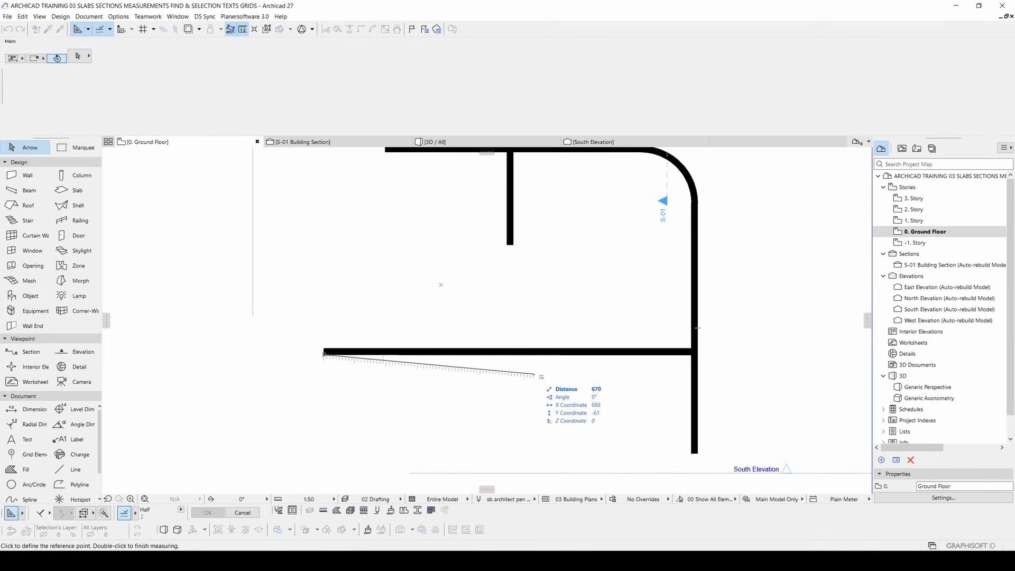
pyautogui.scroll(2, 695, 354)
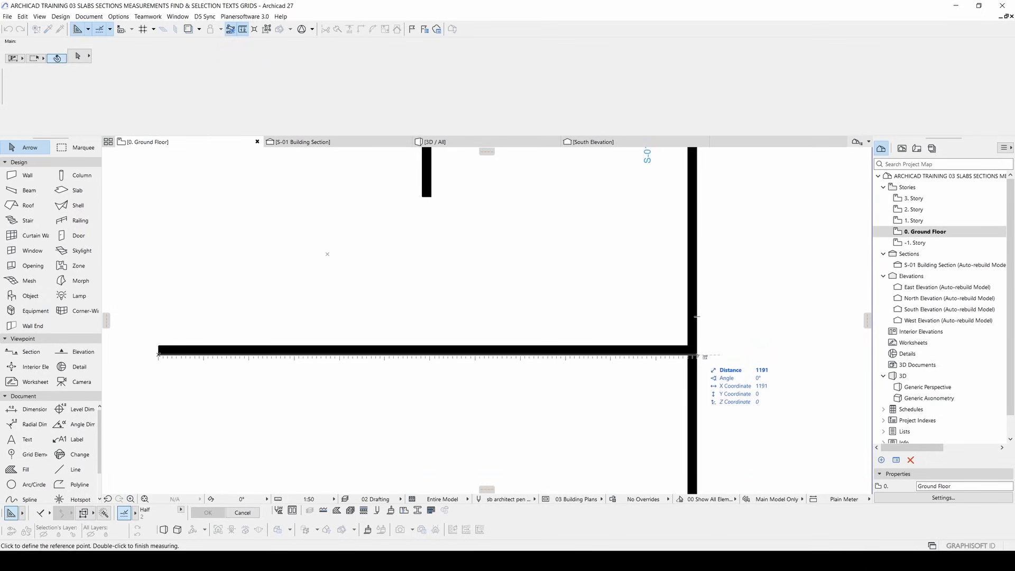
pyautogui.press('Escape')
pyautogui.scroll(-3, 696, 354)
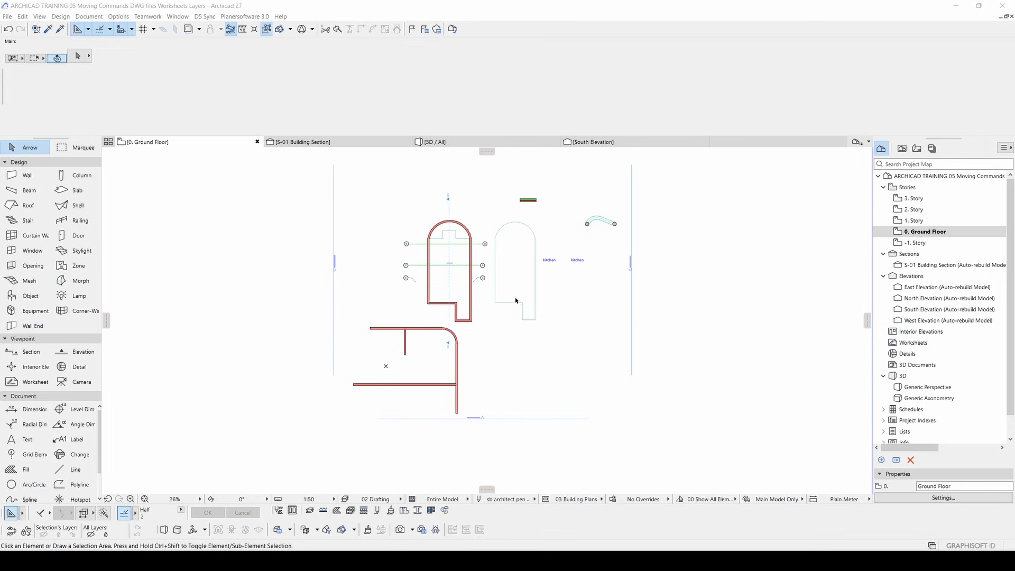
# - Move the lower horizontal brick wall diagonally up and away from the long vertical wall, and deselect it
pyautogui.scroll(4, 515, 289)
pyautogui.click(387, 435)
pyautogui.moveTo(388, 435); pyautogui.dragTo(446, 362, button='middle')
pyautogui.rightClick(449, 358)
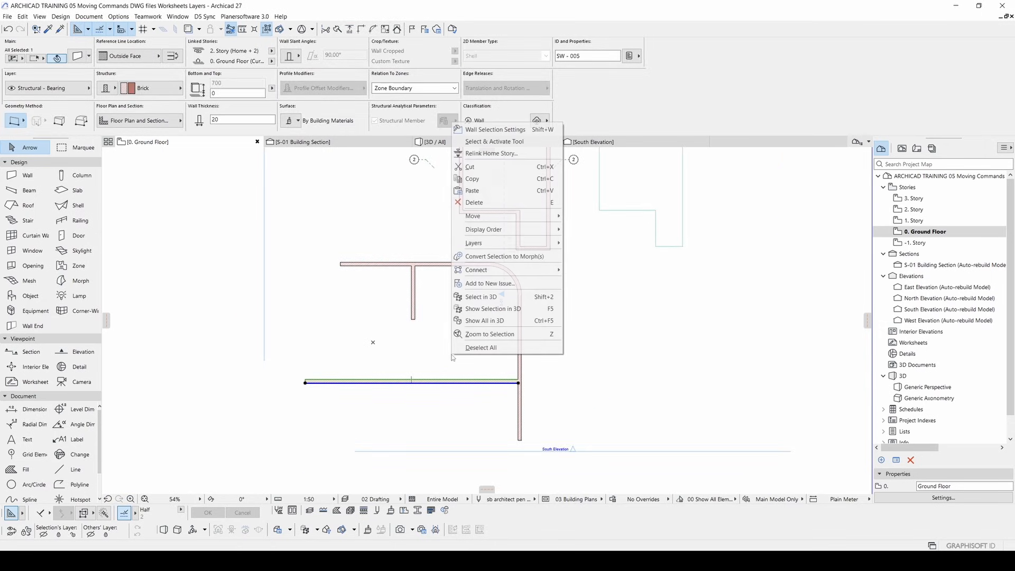
pyautogui.moveTo(503, 220)
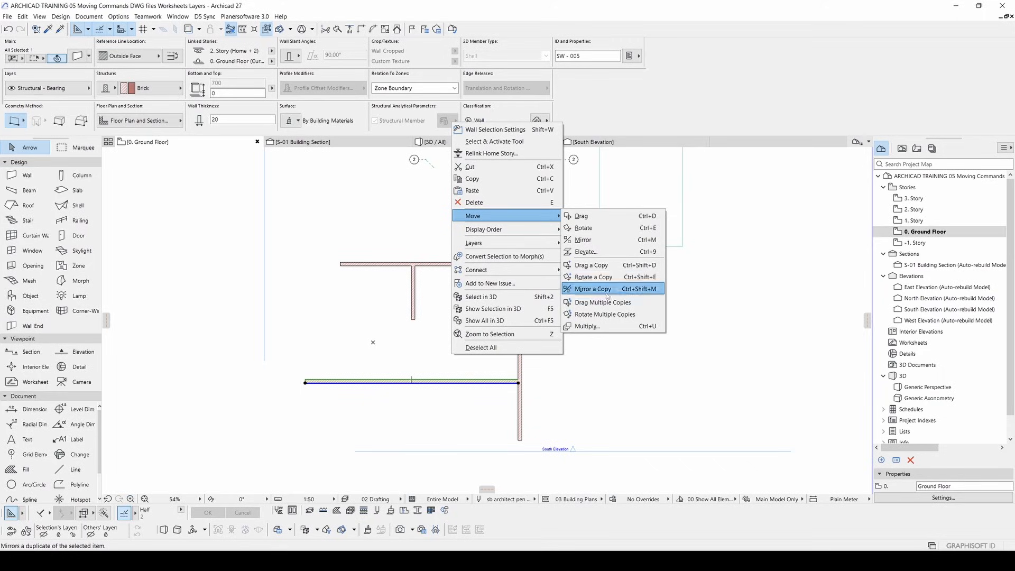
pyautogui.click(608, 222)
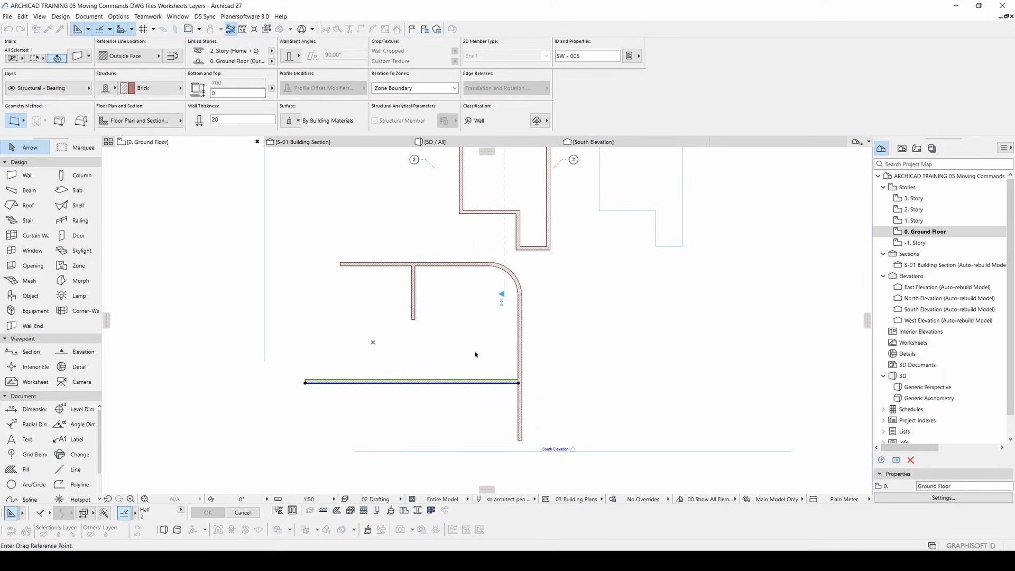
pyautogui.click(441, 375)
pyautogui.click(422, 360)
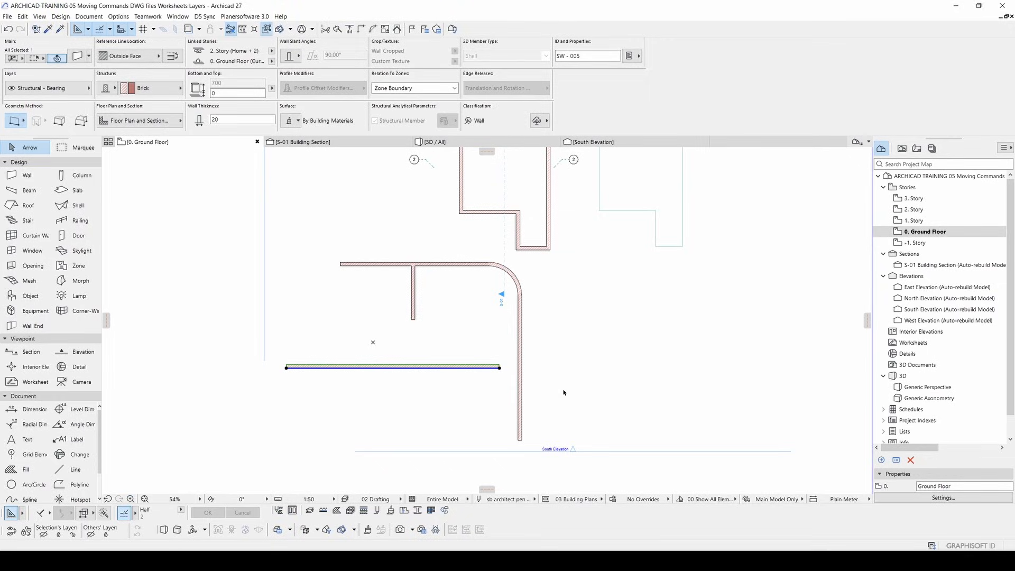
pyautogui.press('Escape')
# - Move the long vertical wall sideways away from the curved wall's end, and deselect it
pyautogui.moveTo(533, 364); pyautogui.dragTo(547, 355, button='middle')
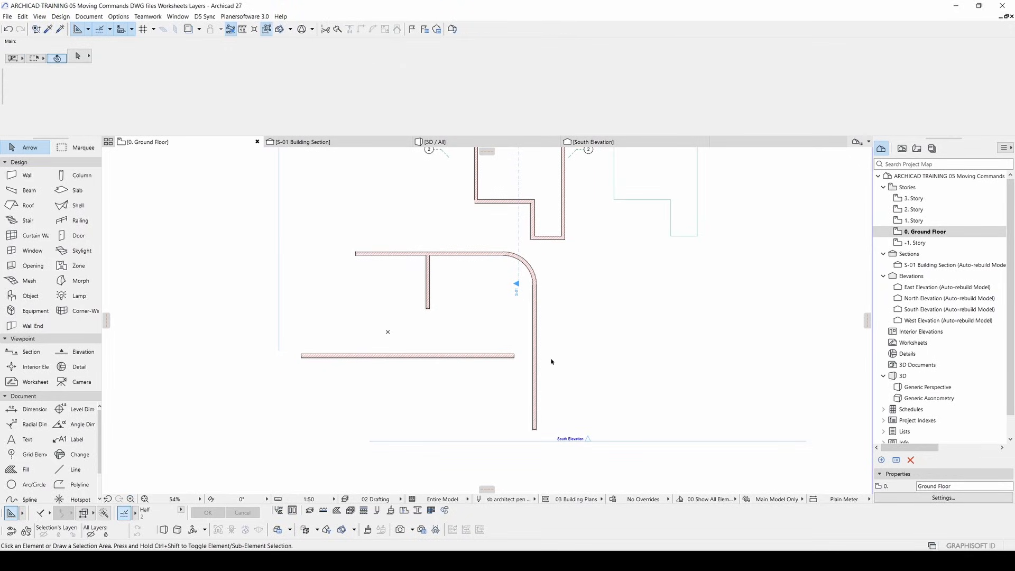
pyautogui.click(536, 353)
pyautogui.hotkey('ctrl', 'd')
pyautogui.click(536, 343)
pyautogui.click(560, 347)
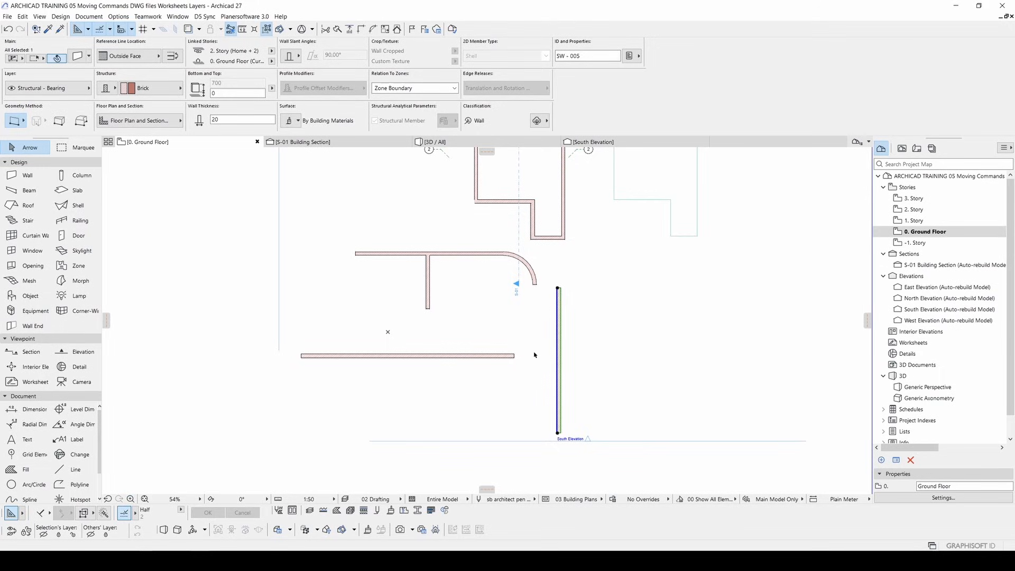
pyautogui.press('Escape')
pyautogui.scroll(3, 487, 334)
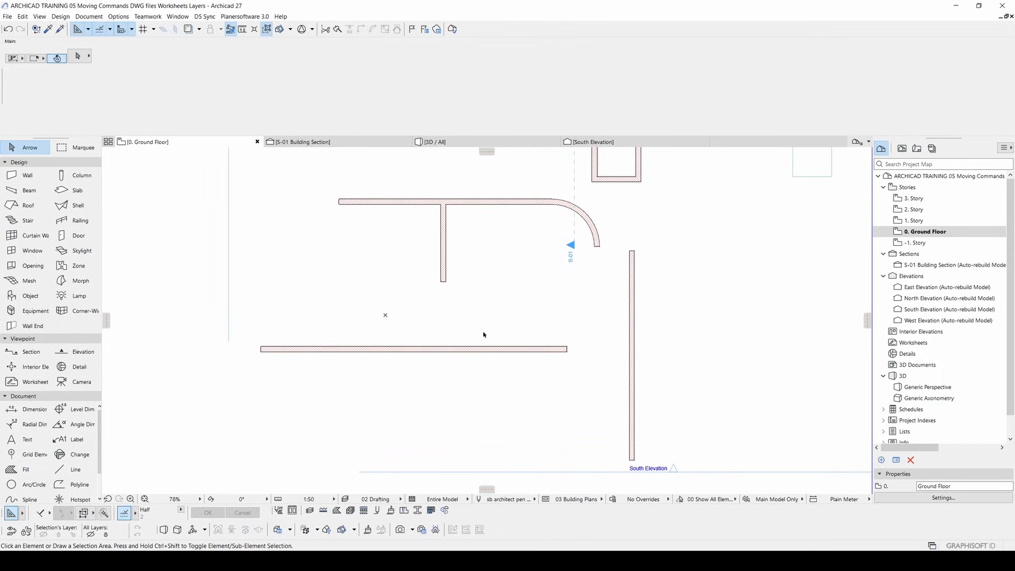
# - Look up the keyboard shortcuts assigned to the Drag command in the Work Environment settings, and leave them without changes
pyautogui.click(118, 16)
pyautogui.moveTo(152, 193)
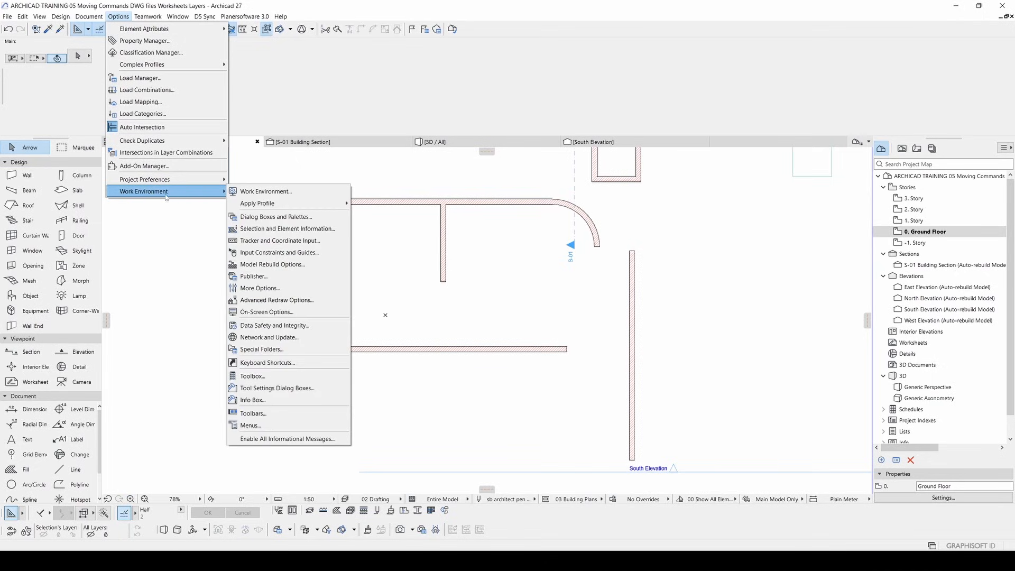
pyautogui.click(253, 363)
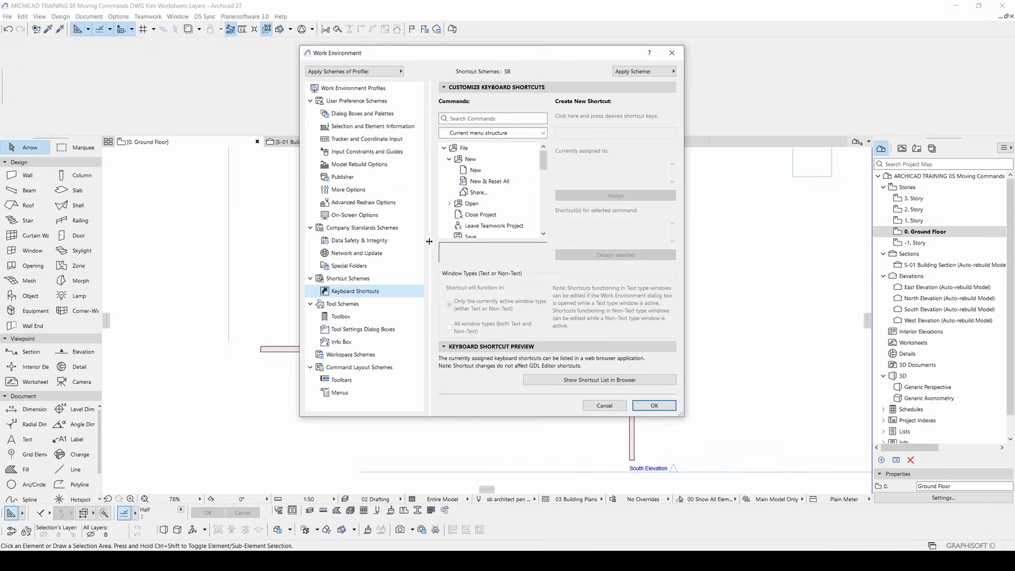
pyautogui.moveTo(494, 55); pyautogui.dragTo(418, 105)
pyautogui.click(402, 168)
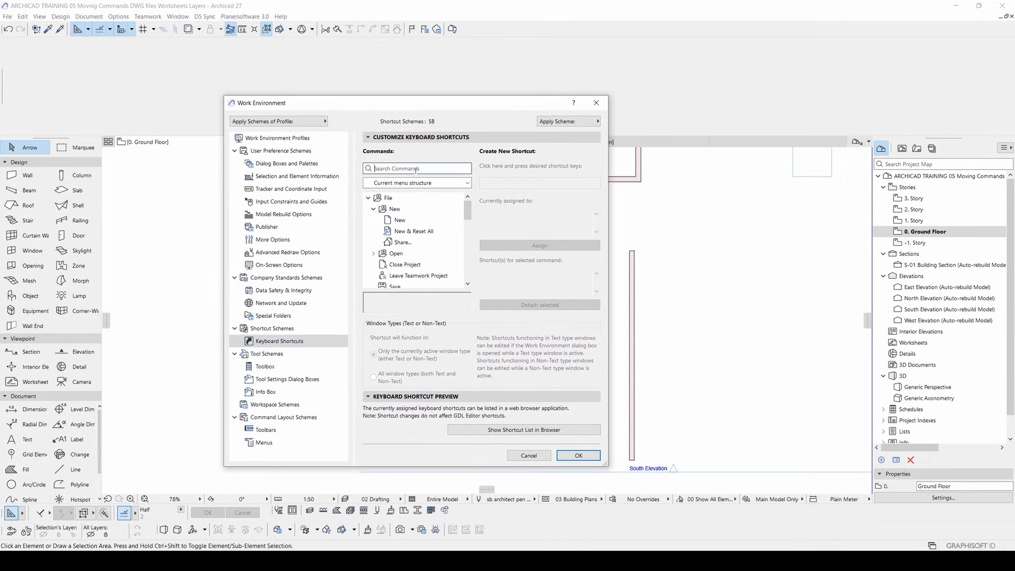
pyautogui.write('DRAG')
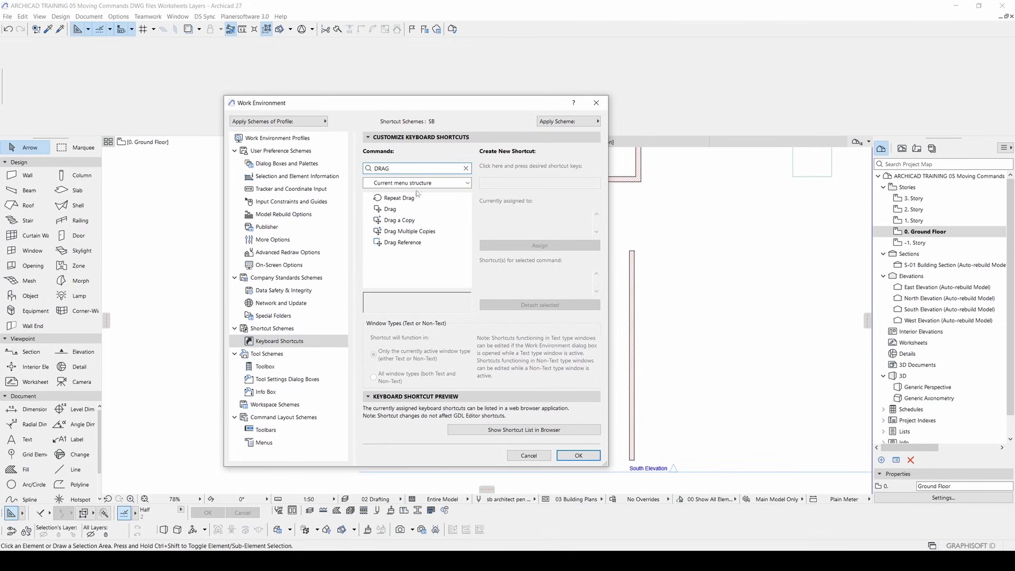
pyautogui.click(400, 210)
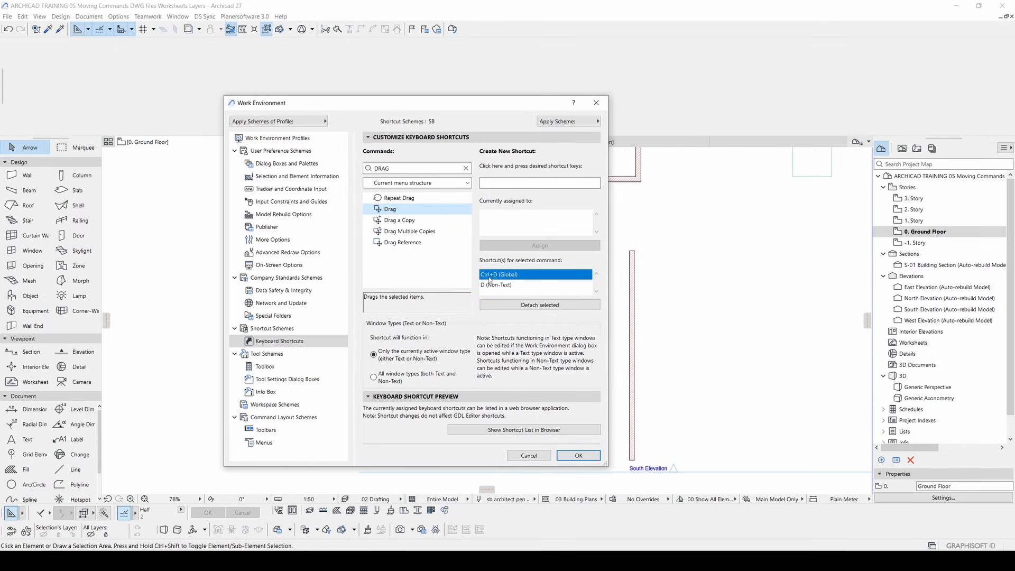
pyautogui.click(528, 455)
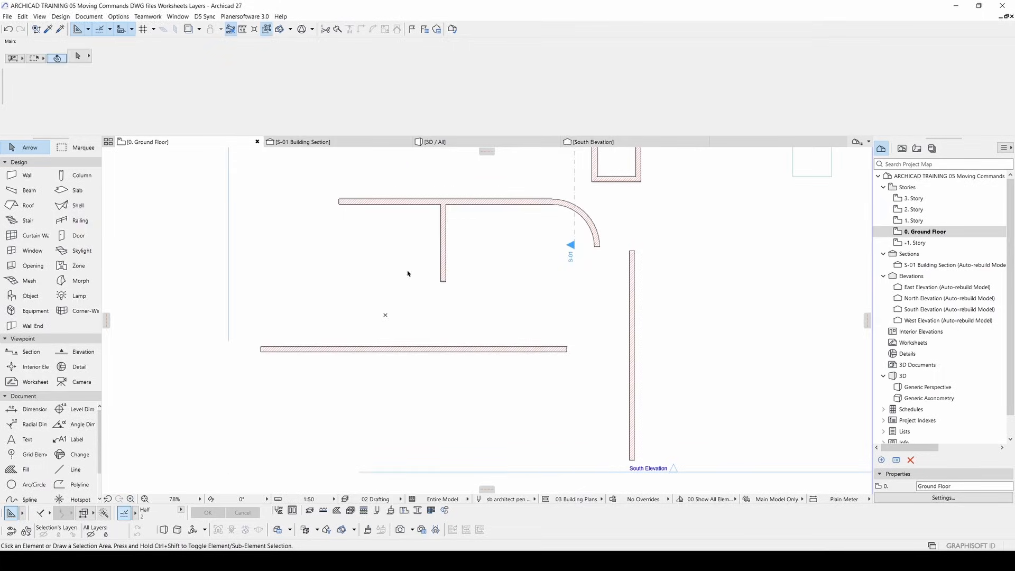
# - Move the long vertical wall farther from the curved wall and slightly upward, and deselect it
pyautogui.click(630, 304)
pyautogui.hotkey('ctrl', 'd')
pyautogui.click(630, 303)
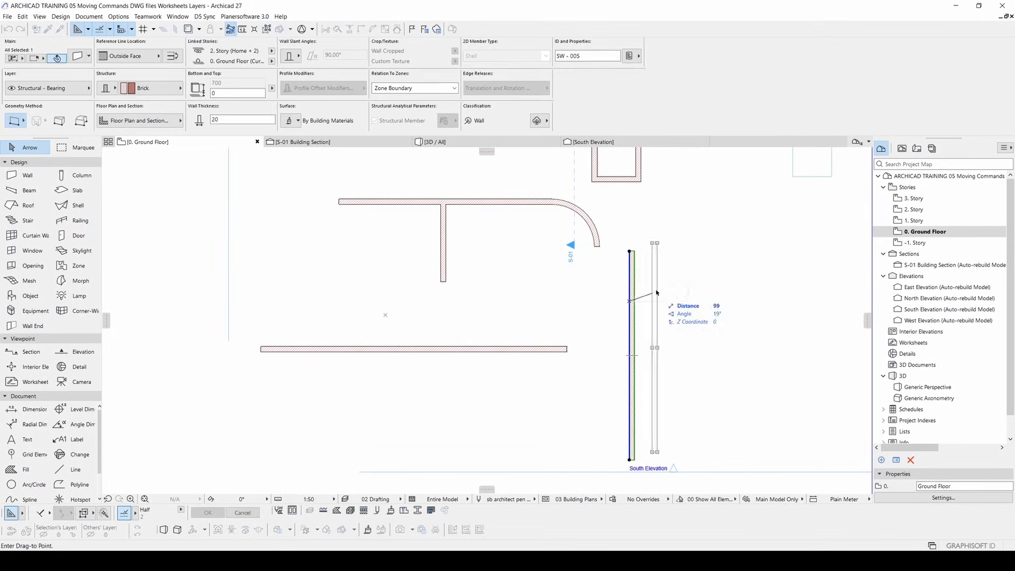
pyautogui.click(659, 293)
pyautogui.click(587, 285)
# - Move the upper horizontal wall diagonally at 135° off the curved wall and short vertical wall, and deselect it
pyautogui.click(521, 202)
pyautogui.hotkey('ctrl', 'd')
pyautogui.click(517, 202)
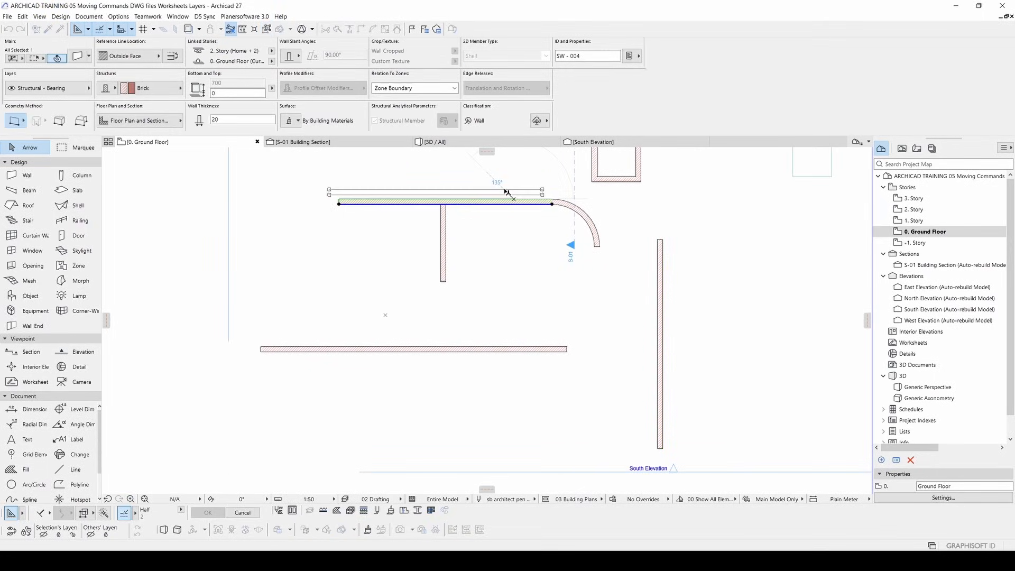
pyautogui.click(507, 192)
pyautogui.click(517, 231)
pyautogui.scroll(-2, 586, 237)
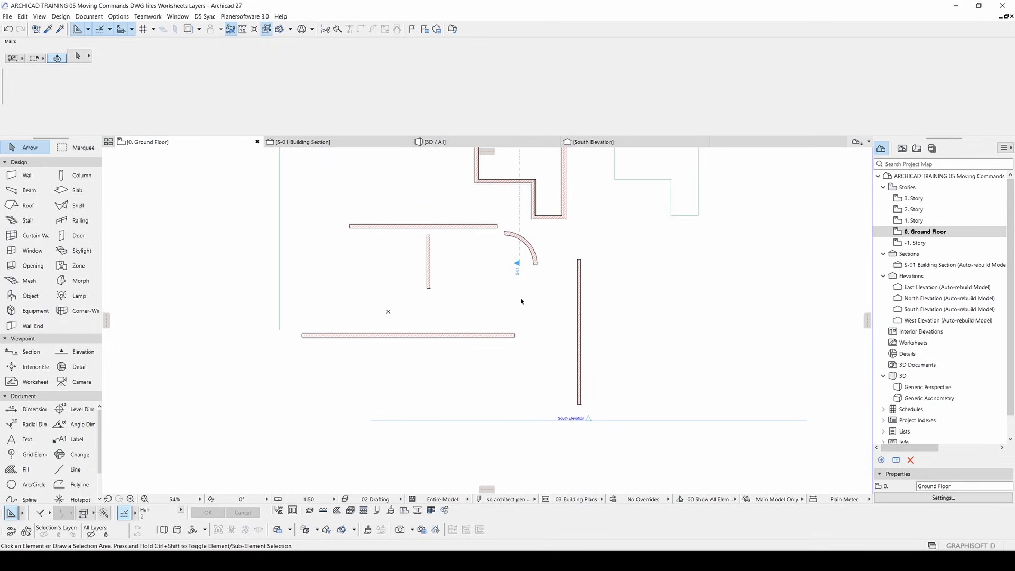
# - Set the reference line location of the long vertical wall to Center
pyautogui.click(498, 336)
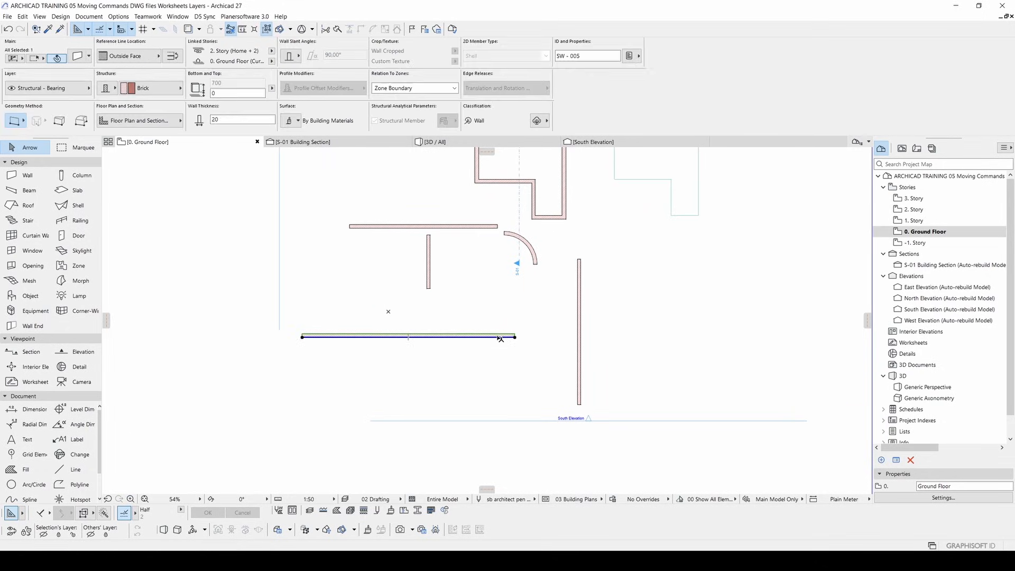
pyautogui.click(580, 263)
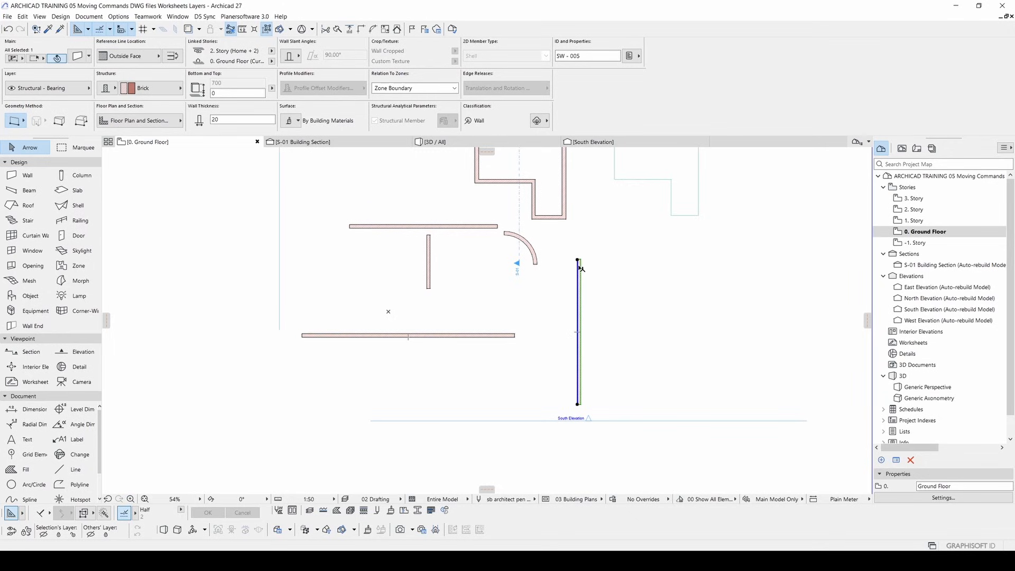
pyautogui.scroll(3, 581, 262)
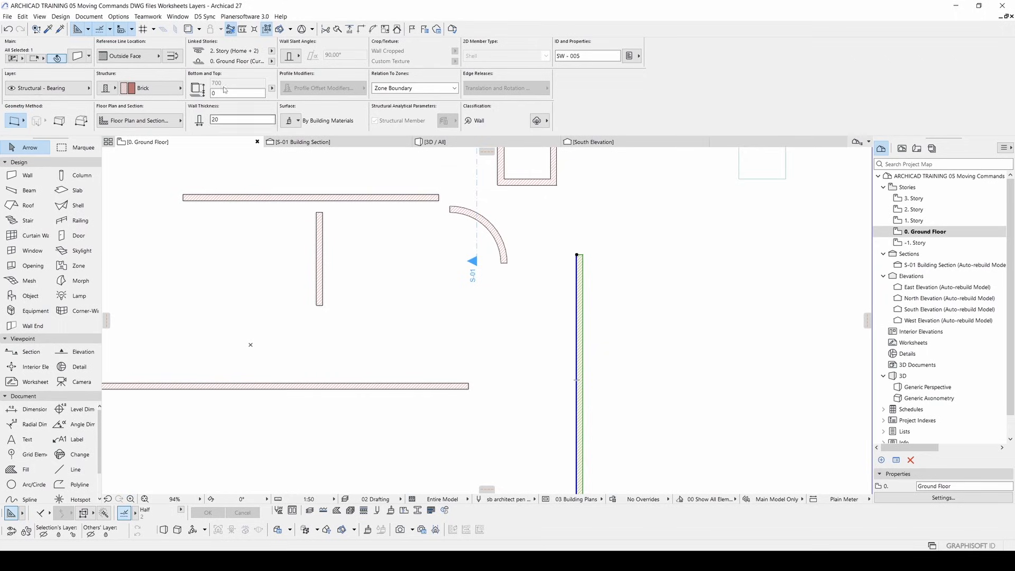
pyautogui.click(119, 57)
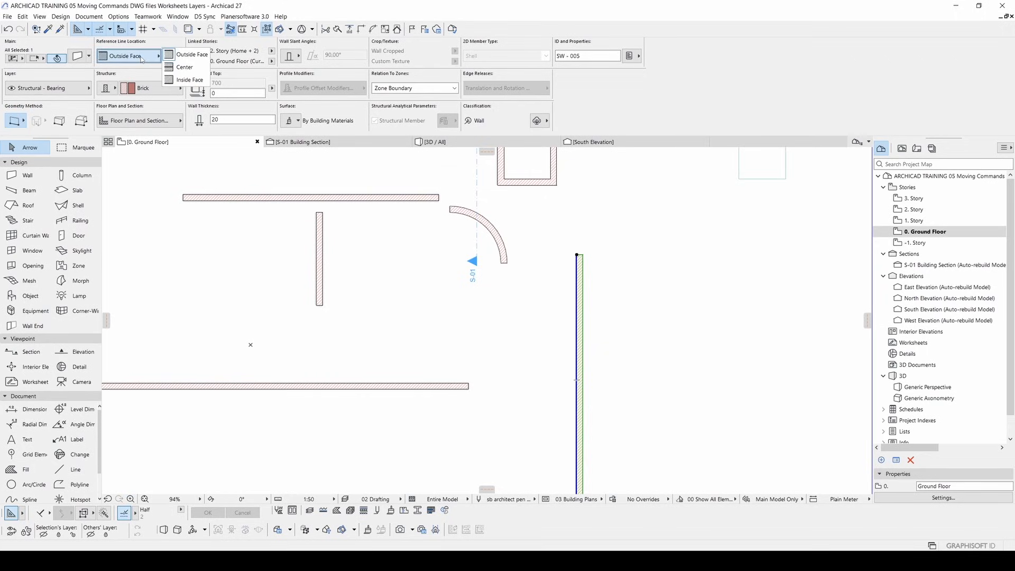
pyautogui.click(191, 72)
pyautogui.scroll(5, 596, 266)
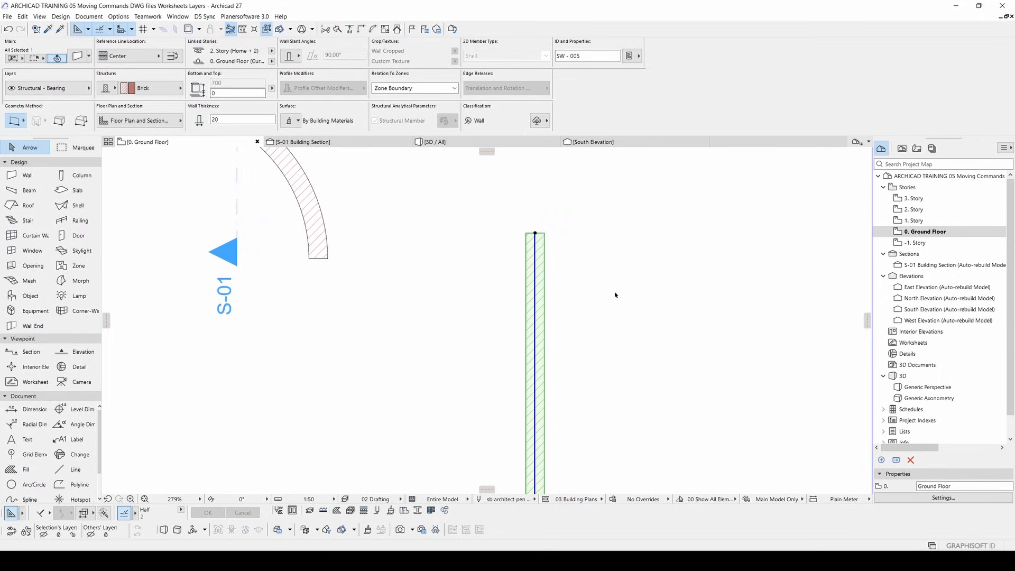
pyautogui.scroll(-3, 557, 274)
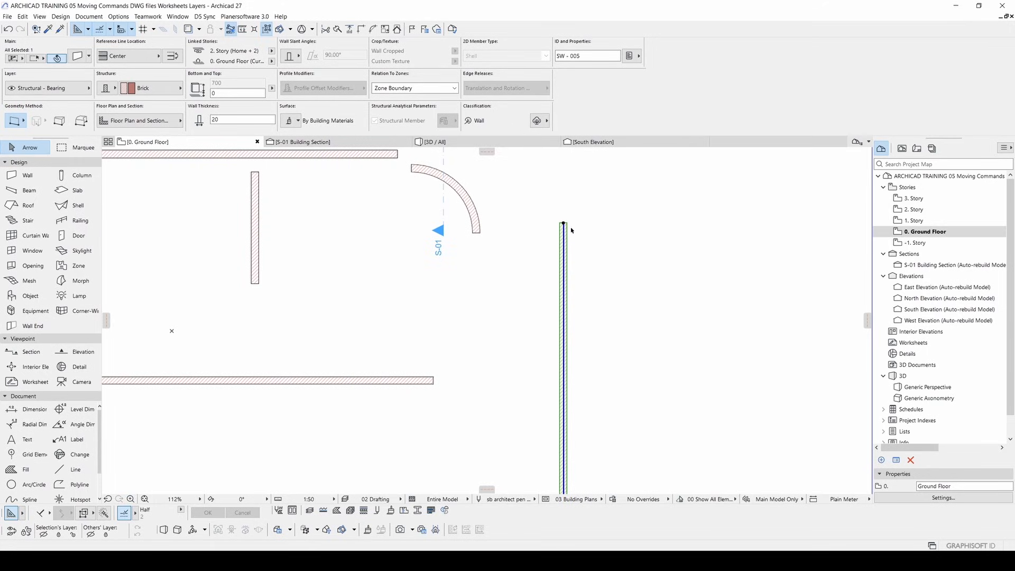
pyautogui.scroll(3, 571, 230)
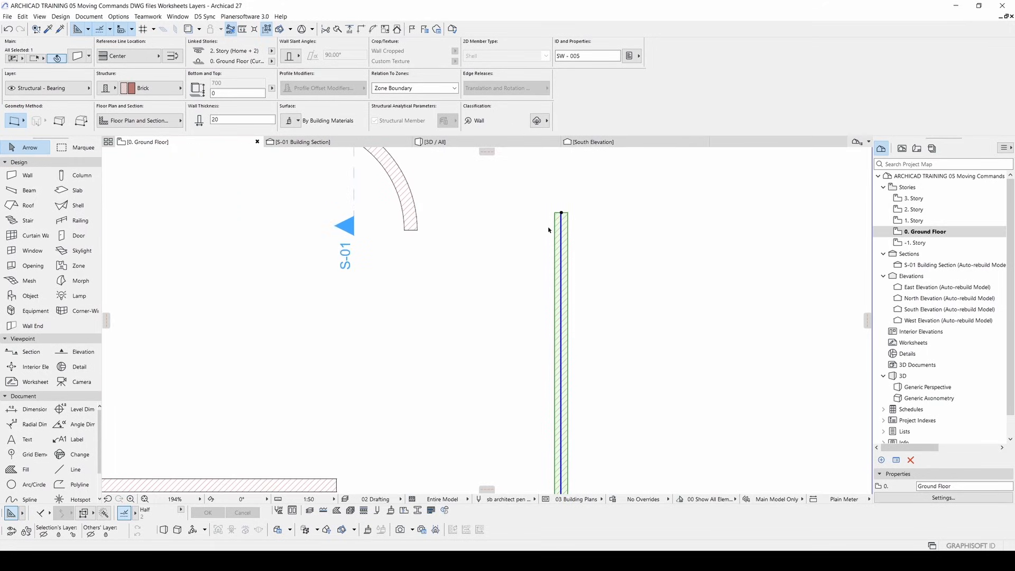
# - Drag the long vertical wall sideways by half its thickness, from its left face to its centre line, and deselect it
pyautogui.moveTo(548, 230); pyautogui.dragTo(549, 240, button='middle')
pyautogui.hotkey('ctrl', 'd')
pyautogui.click(554, 237)
pyautogui.click(561, 237)
pyautogui.click(521, 270)
pyautogui.scroll(-3, 520, 270)
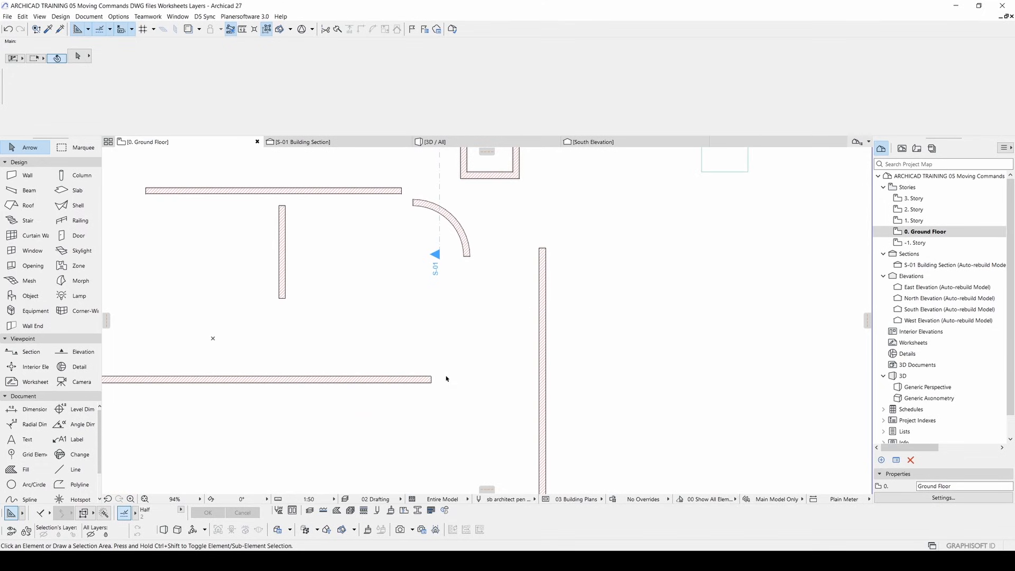
# - Mirror a copy of the lower horizontal wall across the long vertical wall's centre line, and deselect it
pyautogui.click(385, 381)
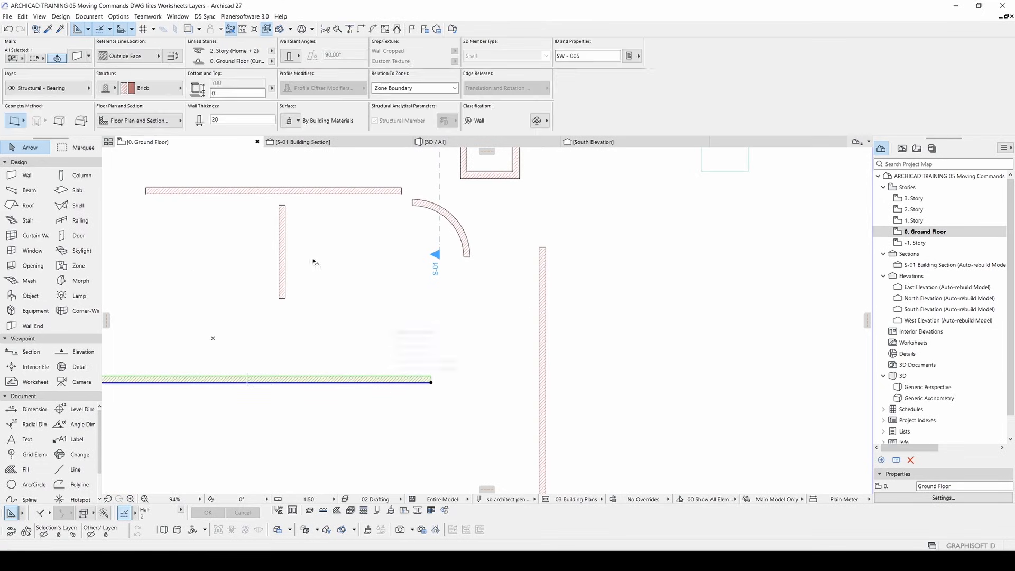
pyautogui.moveTo(309, 370); pyautogui.dragTo(405, 358, button='middle')
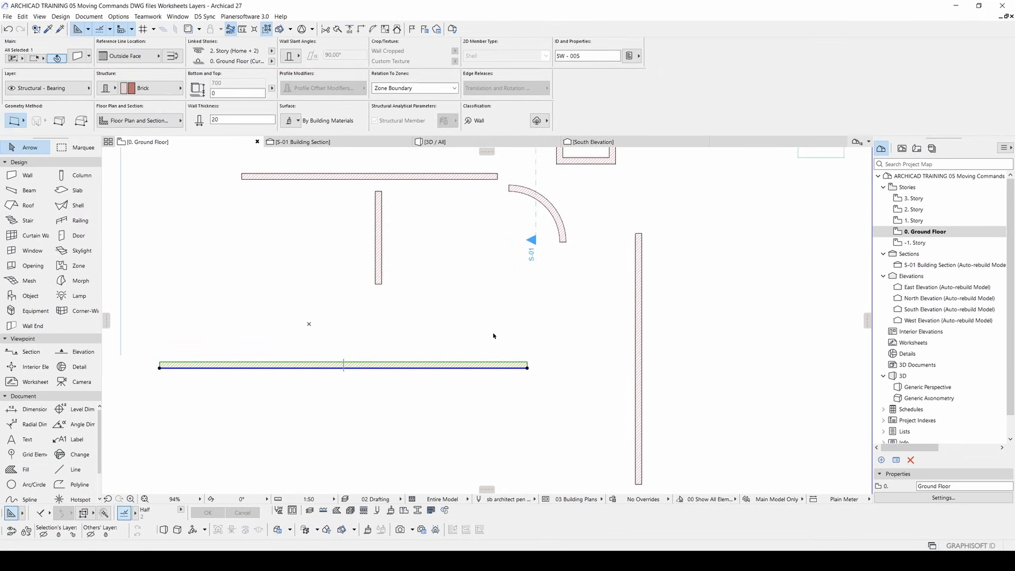
pyautogui.rightClick(569, 322)
pyautogui.moveTo(634, 181)
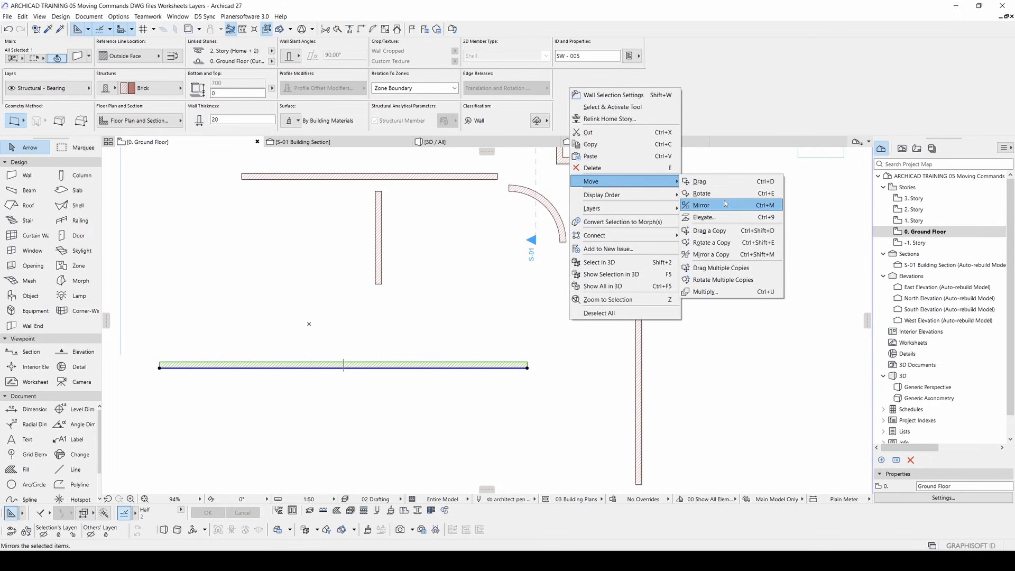
pyautogui.click(738, 256)
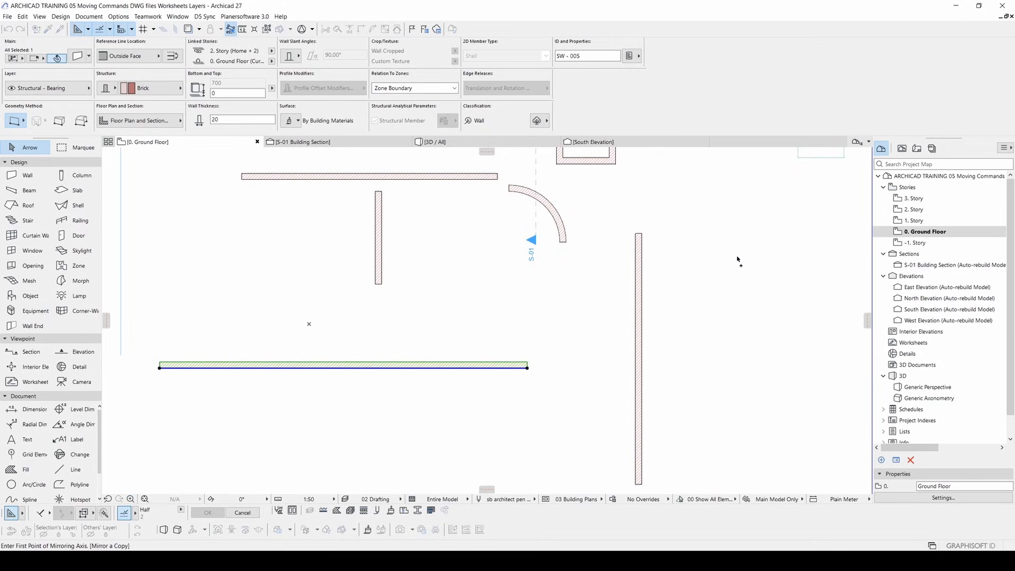
pyautogui.scroll(3, 634, 367)
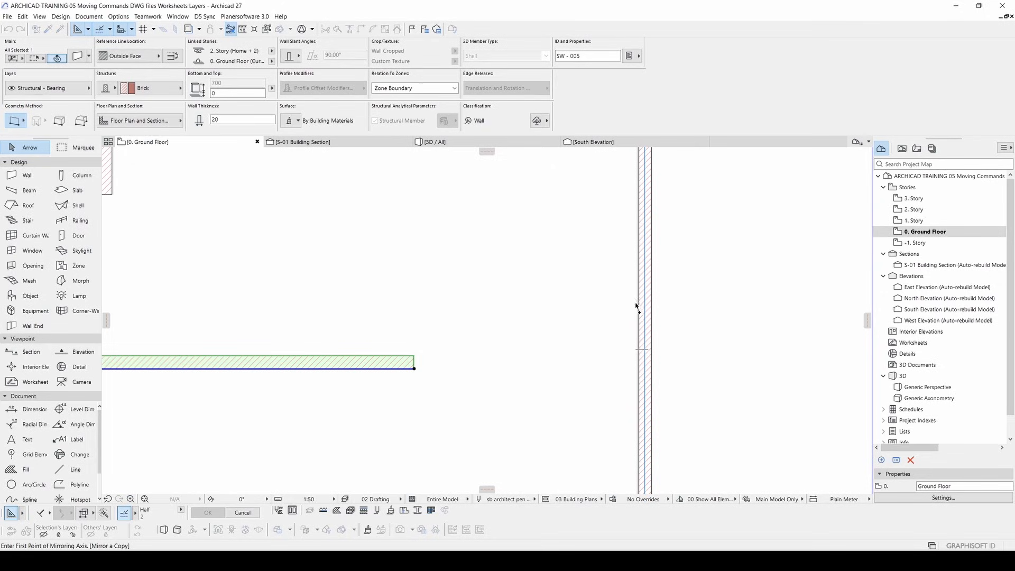
pyautogui.click(645, 270)
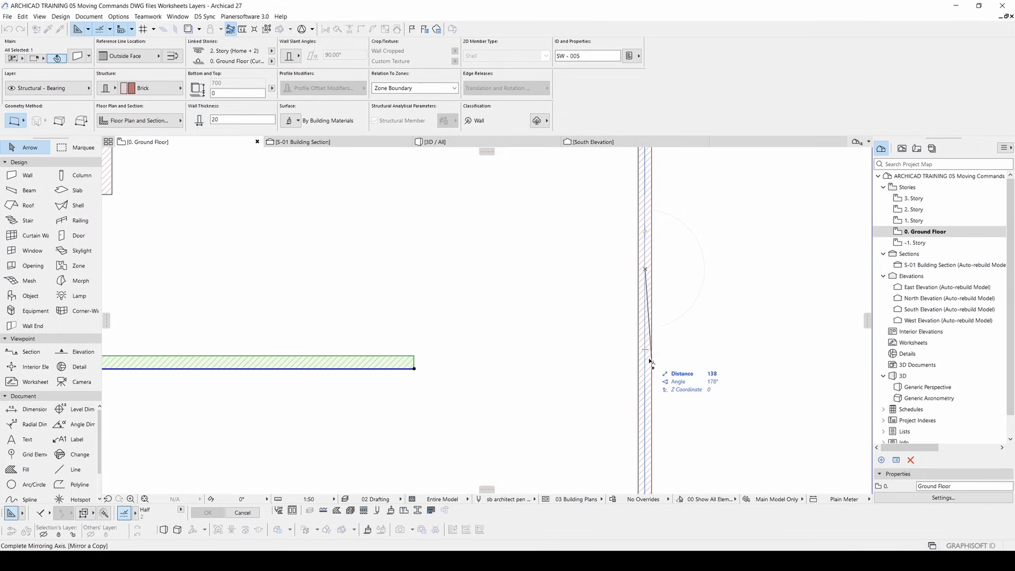
pyautogui.scroll(-3, 655, 318)
pyautogui.moveTo(655, 318); pyautogui.dragTo(478, 296, button='middle')
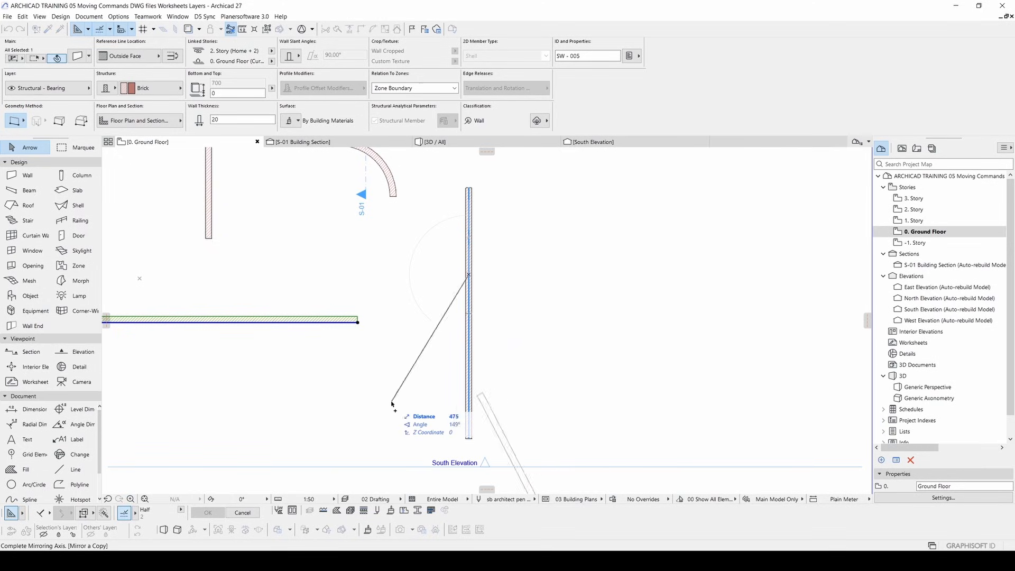
pyautogui.click(472, 454)
pyautogui.scroll(-4, 465, 318)
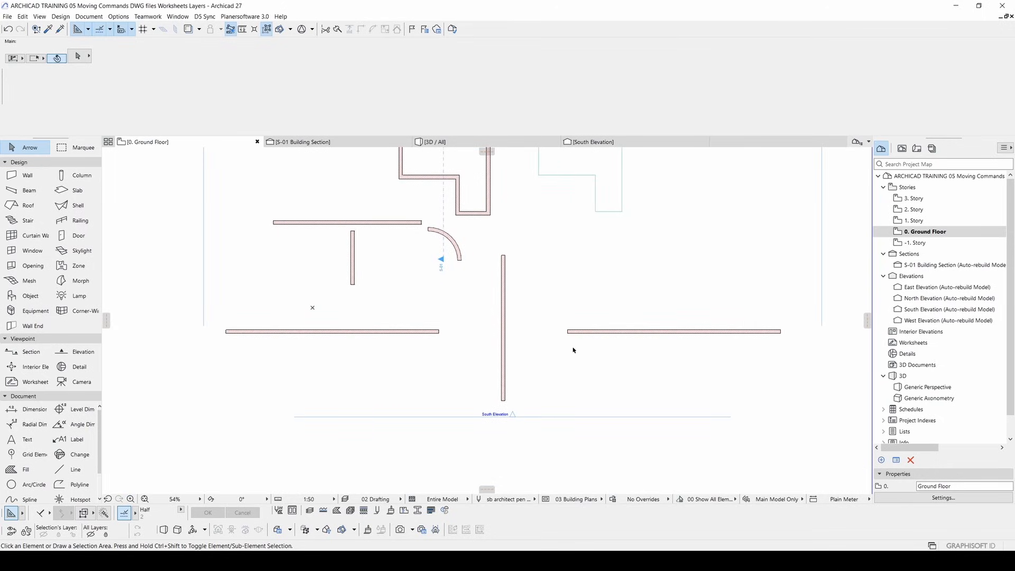
# - Extend the original lower horizontal wall to the long vertical wall with Adjust, and deselect it
pyautogui.click(430, 332)
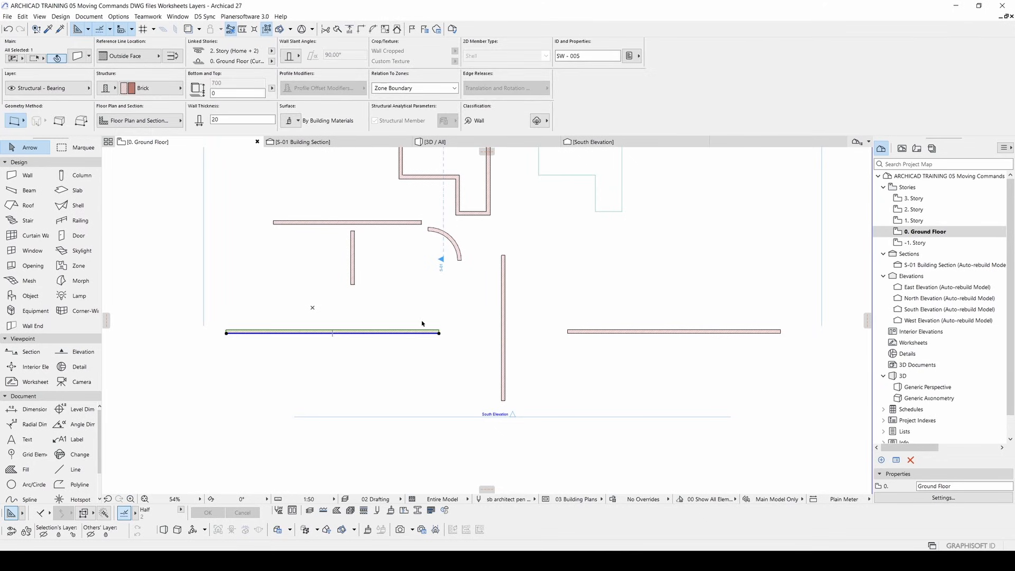
pyautogui.hotkey('ctrl', '-')
pyautogui.click(503, 287)
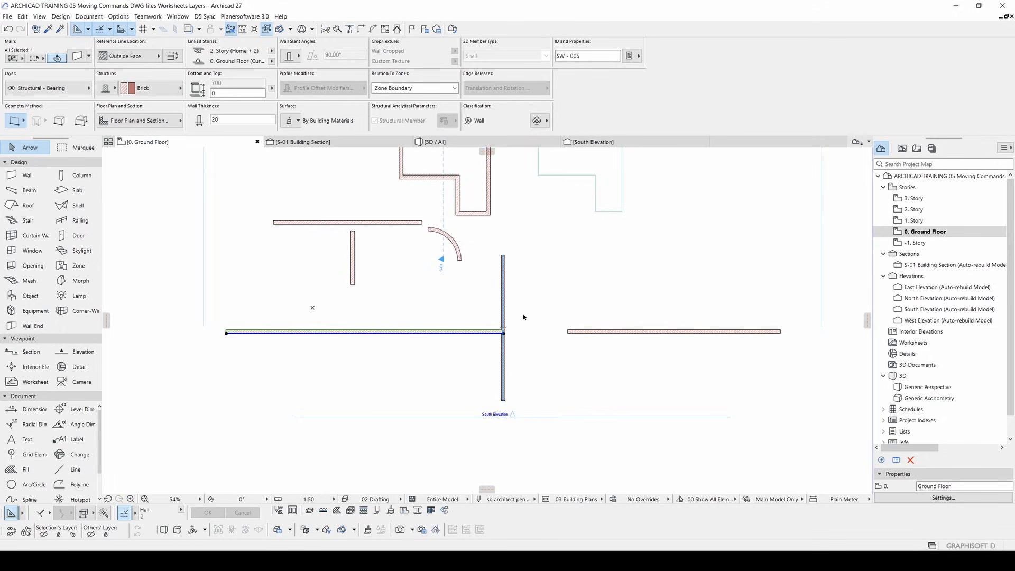
pyautogui.press('Escape')
# - Extend the mirrored horizontal wall to the opposite side of the long vertical wall with Adjust, and deselect it
pyautogui.click(568, 332)
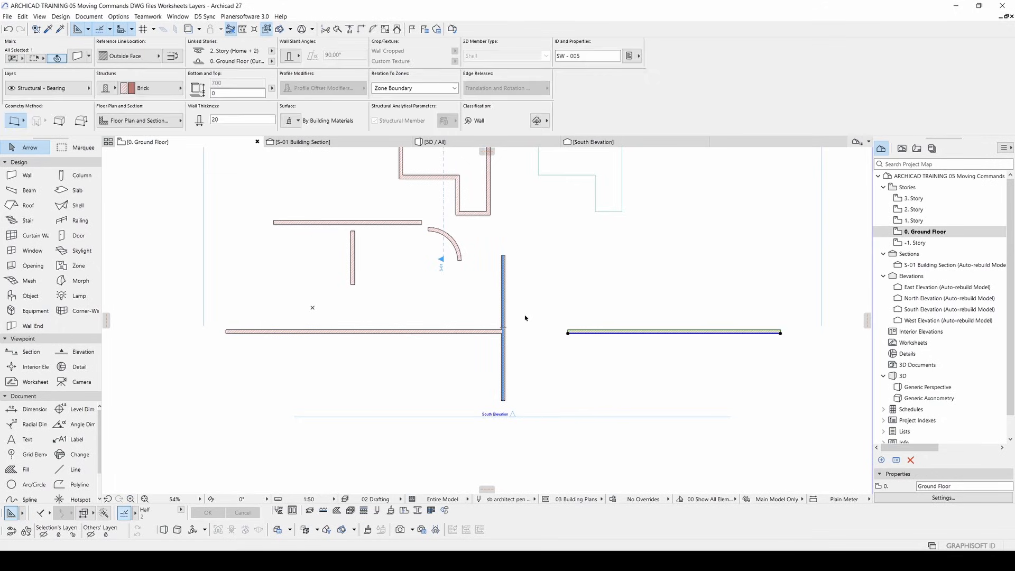
pyautogui.scroll(2, 529, 305)
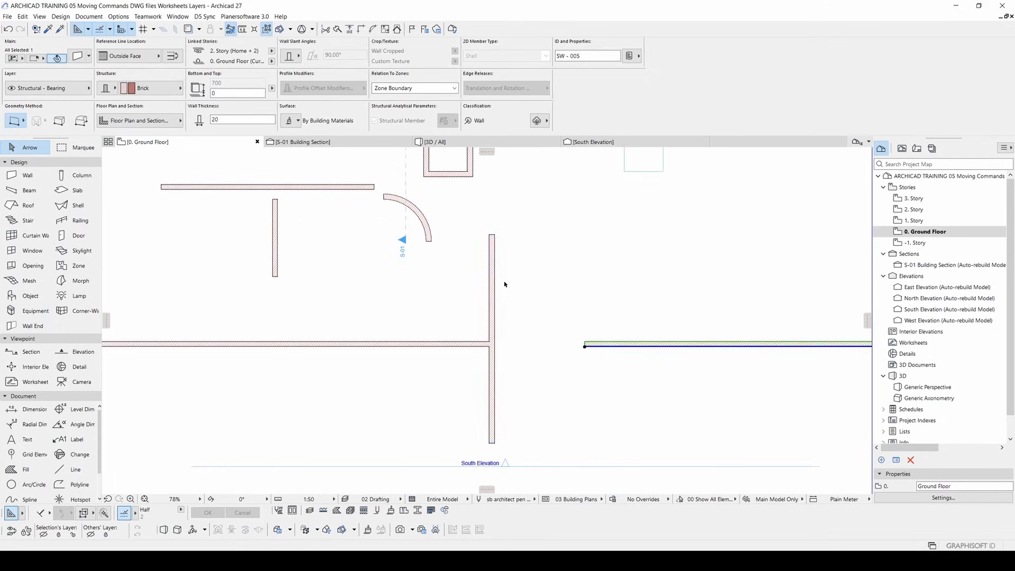
pyautogui.hotkey('ctrl', '-')
pyautogui.click(493, 275)
pyautogui.press('Escape')
# - Trim away the part of the long vertical wall above the lower horizontal walls
pyautogui.moveTo(524, 292); pyautogui.dragTo(560, 290, button='middle')
pyautogui.keyDown('ctrl'); pyautogui.click(530, 295); pyautogui.keyUp('ctrl')
pyautogui.scroll(-2, 513, 348)
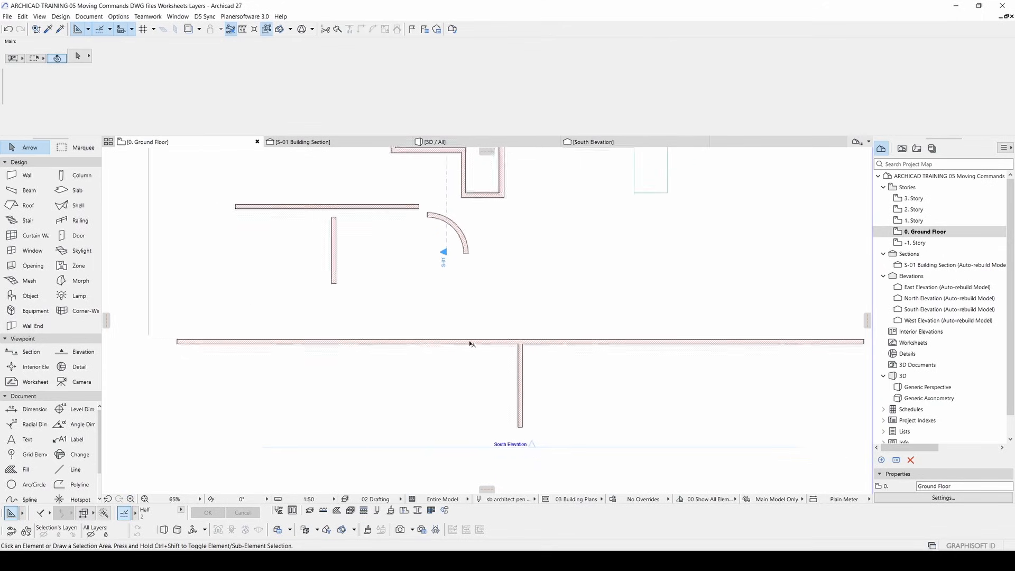
# - Intersect the short vertical wall with the lower horizontal wall into a corner, and deselect both
pyautogui.moveTo(470, 340); pyautogui.dragTo(578, 324, button='middle')
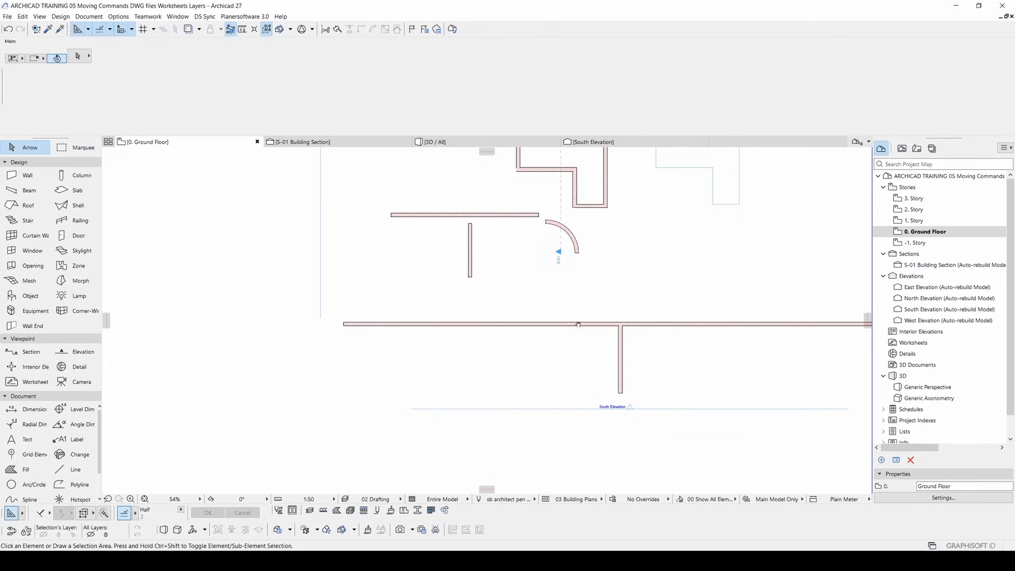
pyautogui.click(471, 263)
pyautogui.keyDown('shift'); pyautogui.click(510, 324); pyautogui.keyUp('shift')
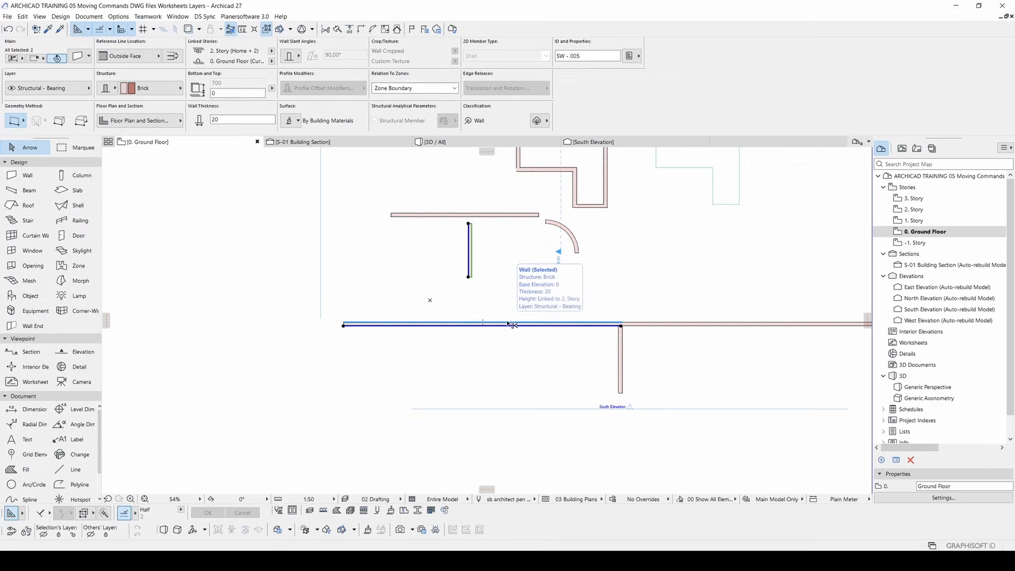
pyautogui.hotkey('ctrl', 'i')
pyautogui.click(483, 239)
# - Try to intersect the short vertical wall with the upper horizontal wall, and undo the attempt
pyautogui.click(469, 235)
pyautogui.keyDown('shift'); pyautogui.click(502, 215); pyautogui.keyUp('shift')
pyautogui.hotkey('ctrl', 'i')
pyautogui.click(512, 235)
pyautogui.hotkey('ctrl', 'z')
pyautogui.click(498, 238)
# - Shorten the upper horizontal wall by moving its left end partway toward the short vertical wall
pyautogui.click(414, 215)
pyautogui.click(391, 215)
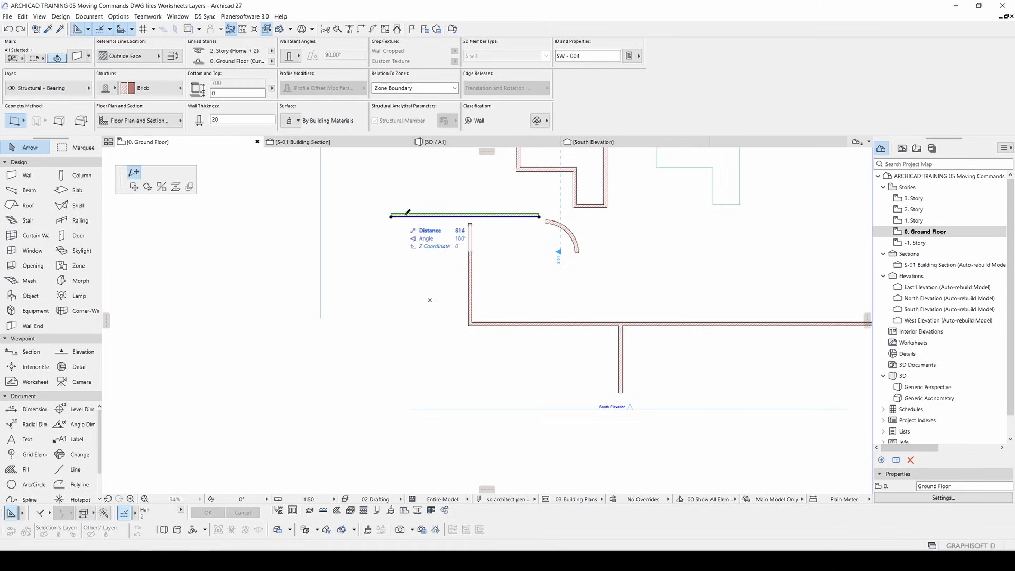
pyautogui.click(420, 215)
# - Join the shortened upper horizontal wall and the left vertical wall into a corner with Intersect, and deselect both
pyautogui.keyDown('shift'); pyautogui.click(469, 230); pyautogui.keyUp('shift')
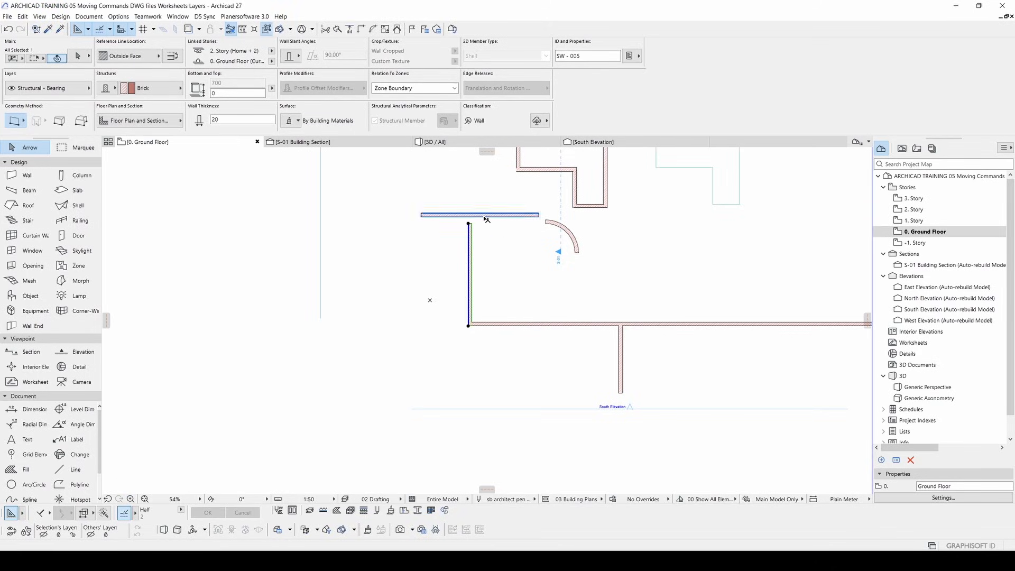
pyautogui.scroll(3, 481, 220)
pyautogui.click(481, 222)
pyautogui.click(519, 283)
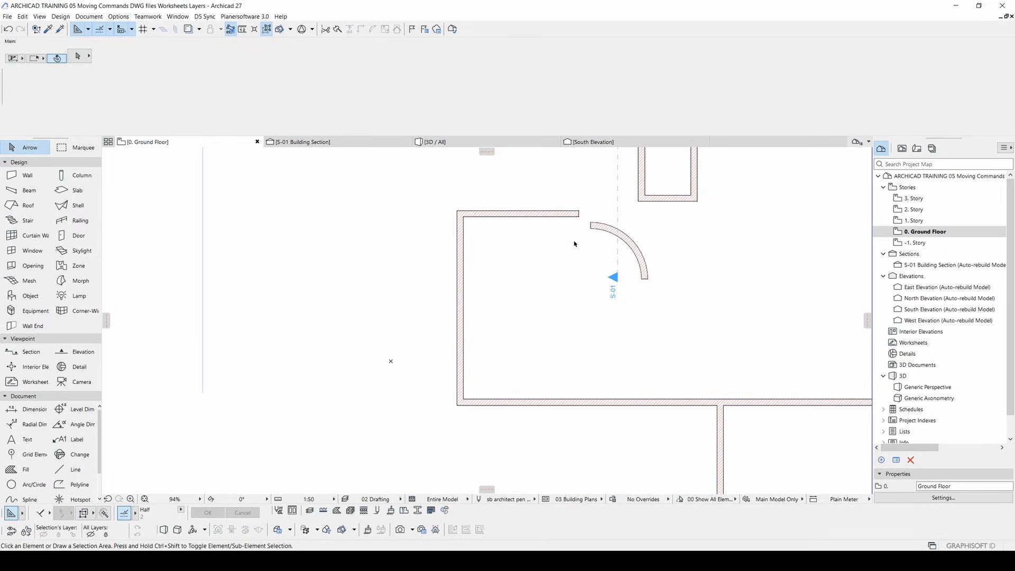
# - Drag the curved wall by its upper end onto the right end of the upper horizontal wall, and deselect it
pyautogui.click(594, 226)
pyautogui.click(593, 227)
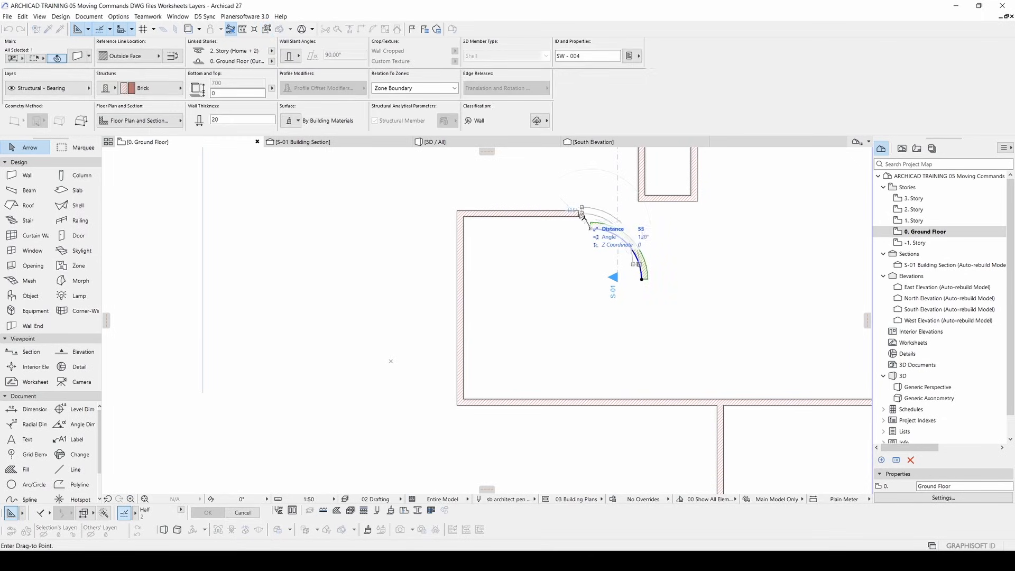
pyautogui.click(580, 216)
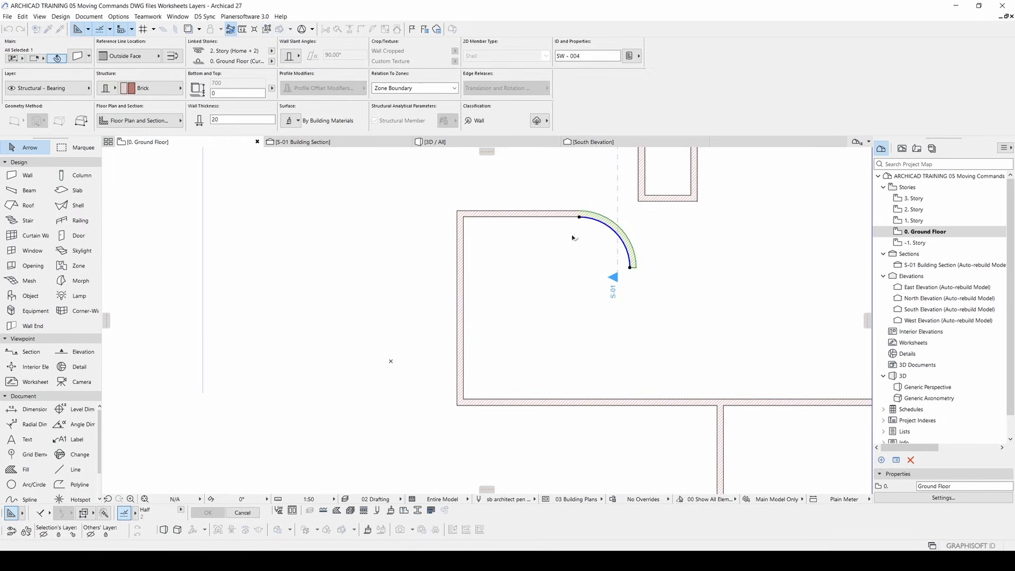
pyautogui.click(555, 256)
# - Start placing an external drawing and open Sample WC.dwg from the Sample Files folder
pyautogui.scroll(-1, 580, 271)
pyautogui.scroll(-1, 580, 272)
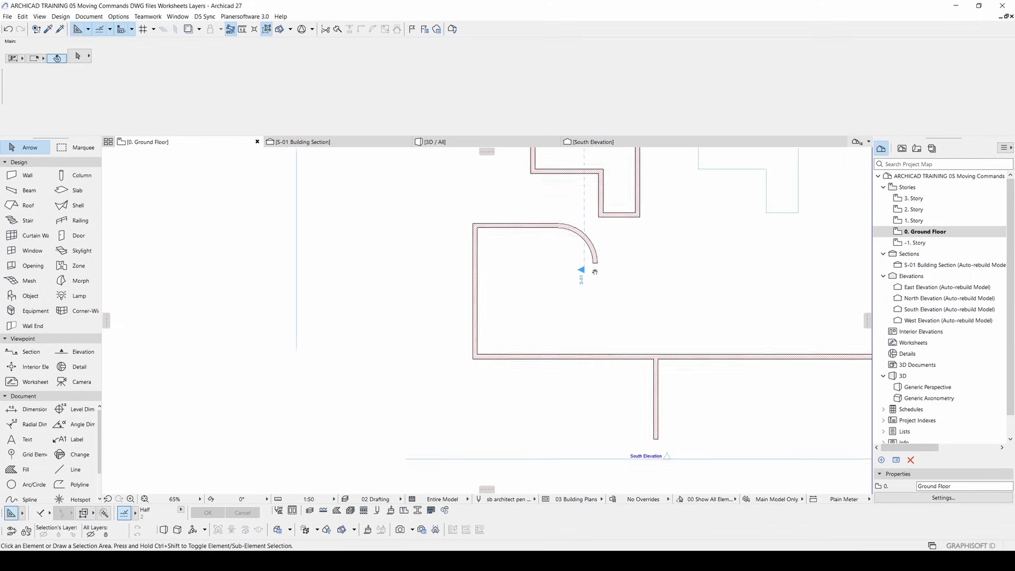
pyautogui.moveTo(625, 279); pyautogui.dragTo(519, 260, button='middle')
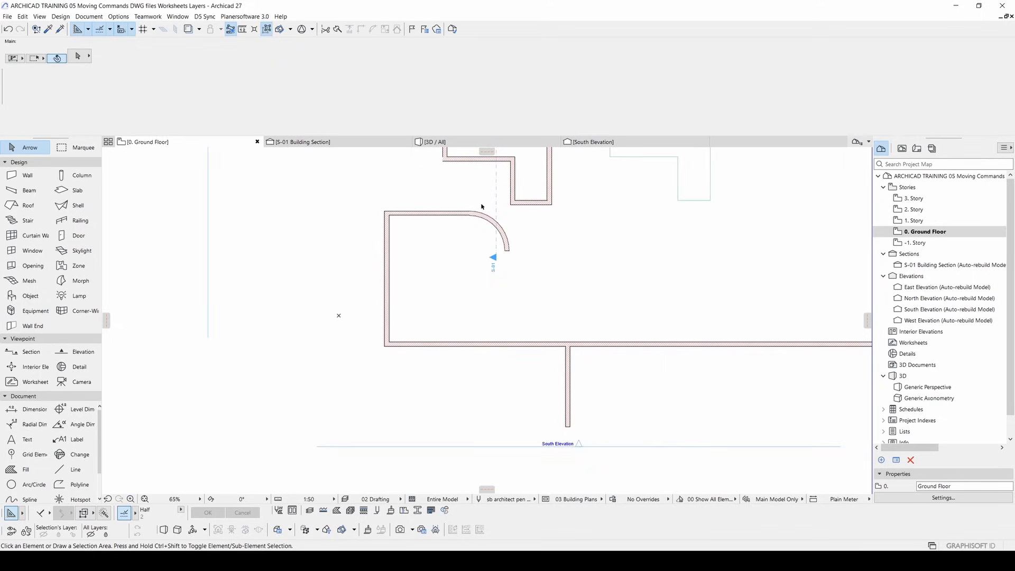
pyautogui.scroll(-1, 575, 261)
pyautogui.moveTo(576, 261); pyautogui.dragTo(553, 283, button='middle')
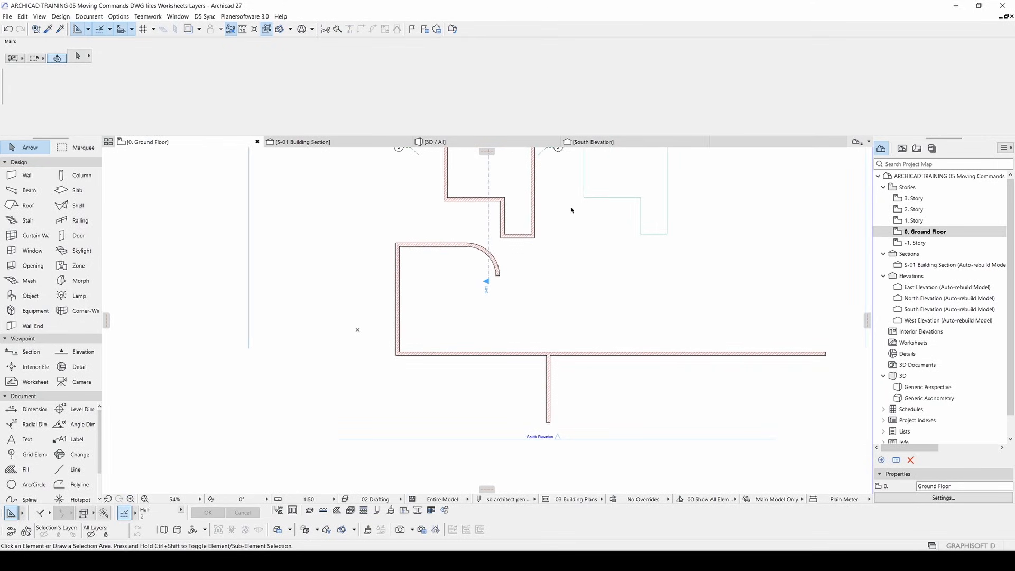
pyautogui.click(7, 17)
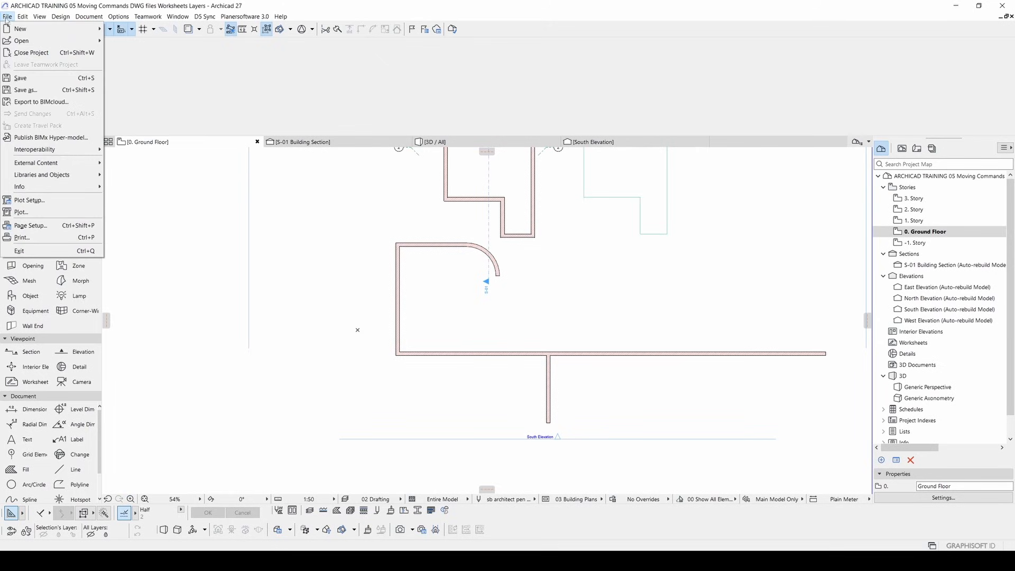
pyautogui.moveTo(34, 166)
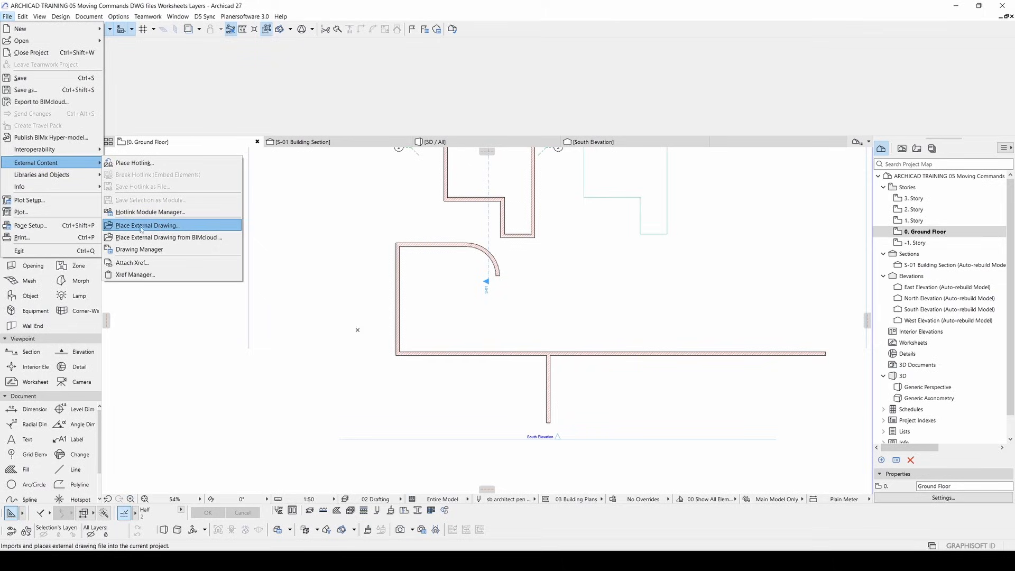
pyautogui.click(179, 228)
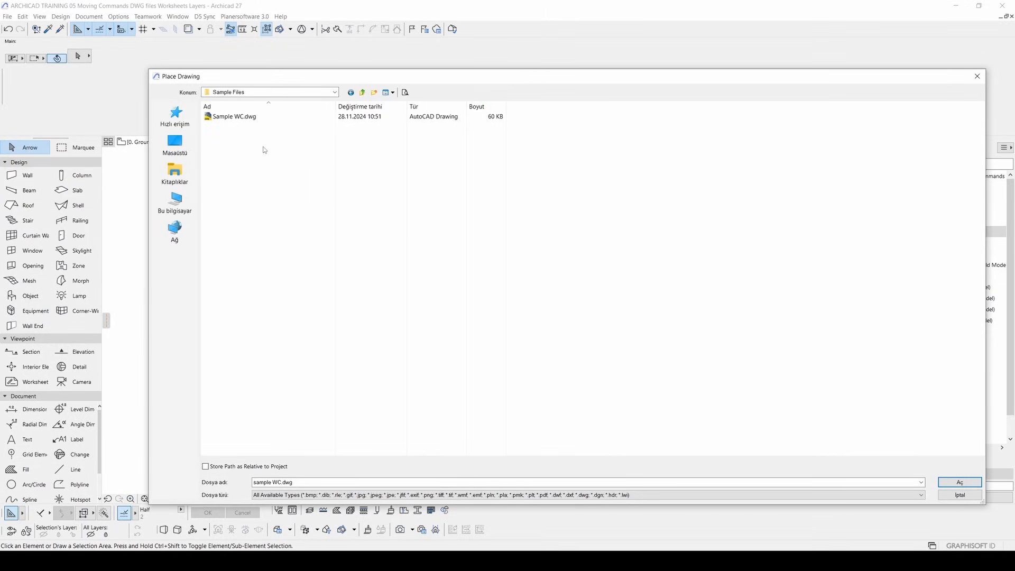
pyautogui.click(238, 117)
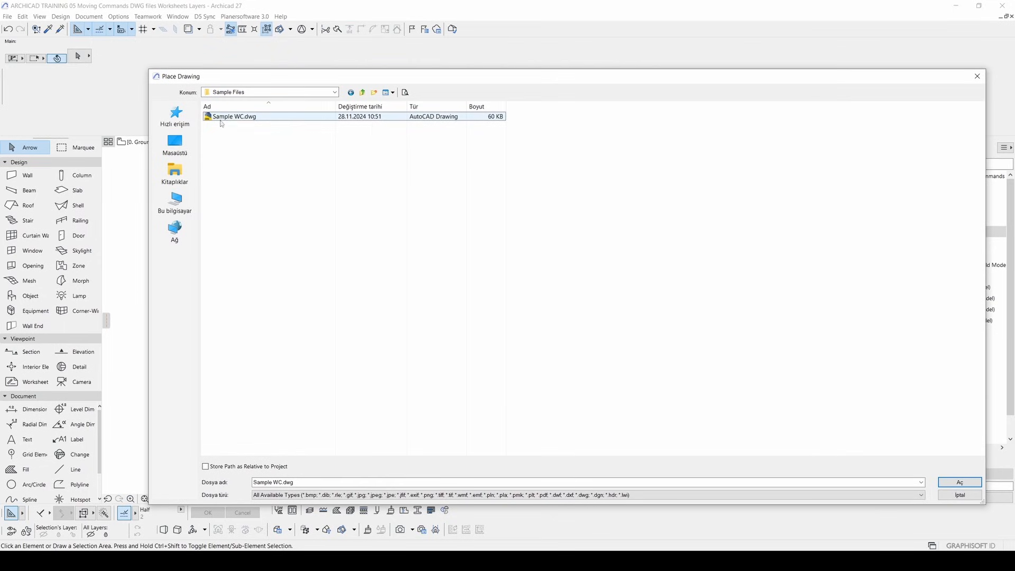
pyautogui.click(237, 118)
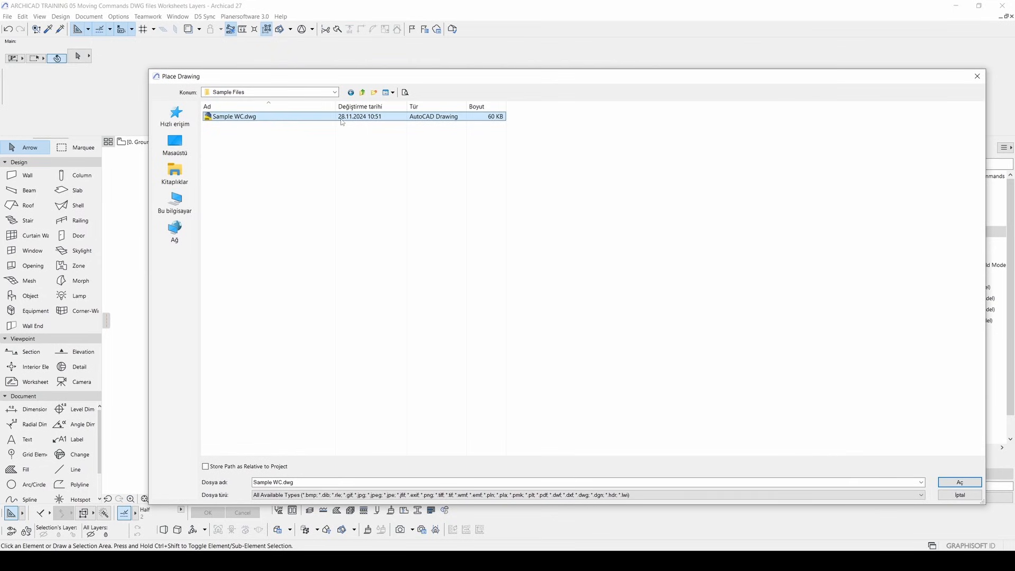
pyautogui.click(959, 482)
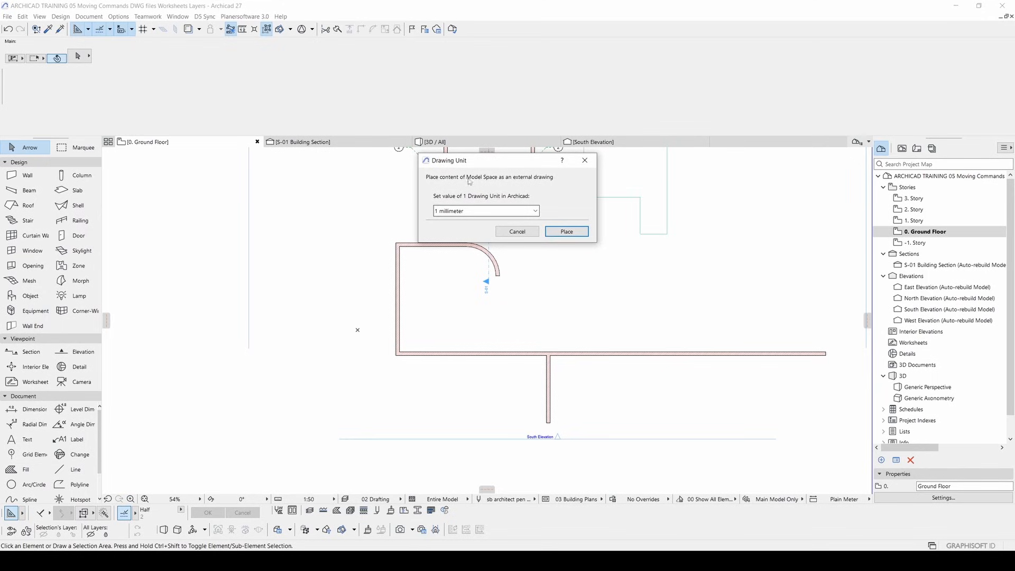
# - Set the value of one drawing unit to Custom [mm] with a ratio of 10 to 1.00
pyautogui.moveTo(505, 162)
pyautogui.mouseDown()
pyautogui.moveTo(507, 292)
pyautogui.moveTo(476, 278)
pyautogui.mouseUp()
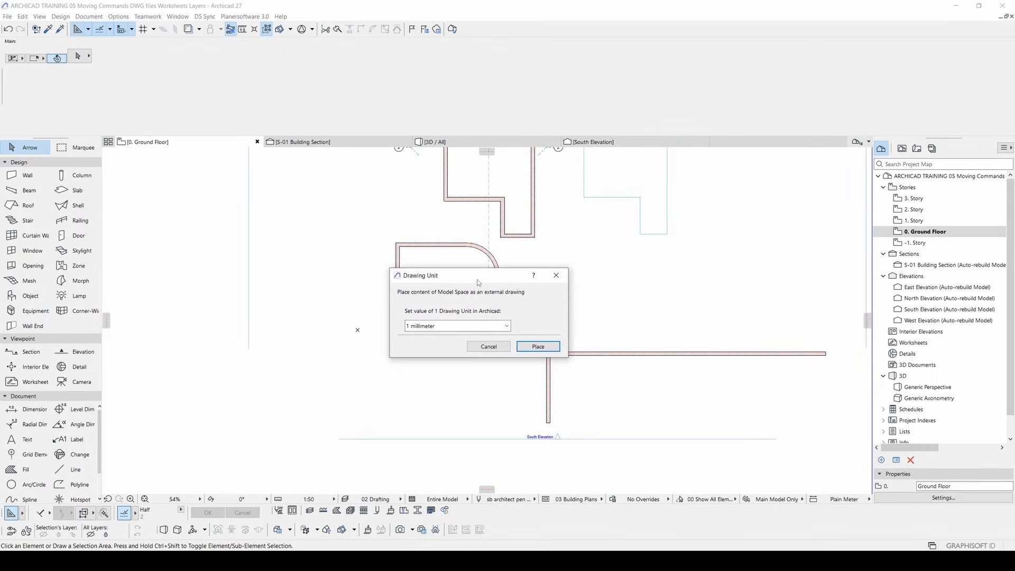
pyautogui.click(424, 327)
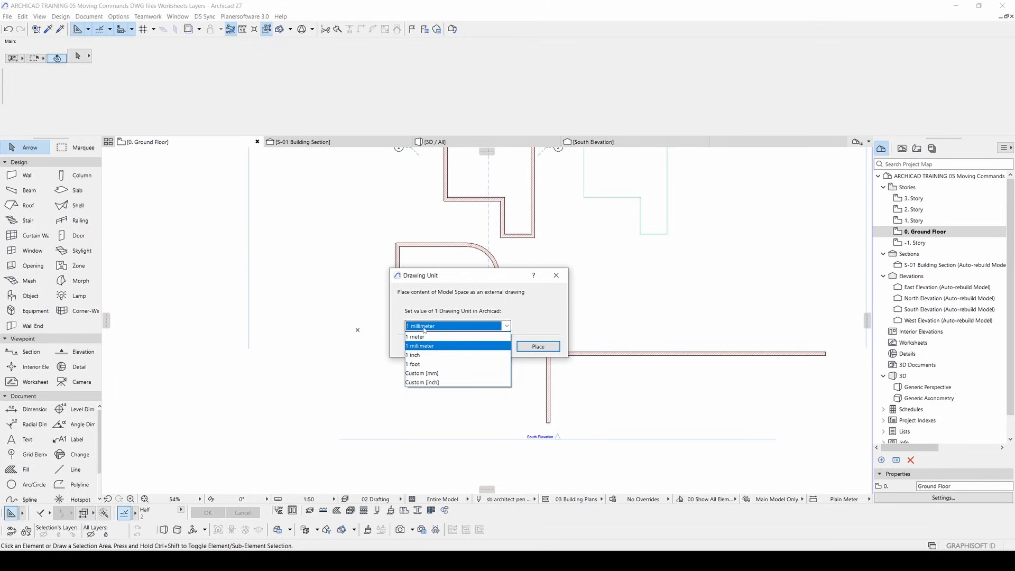
pyautogui.click(448, 374)
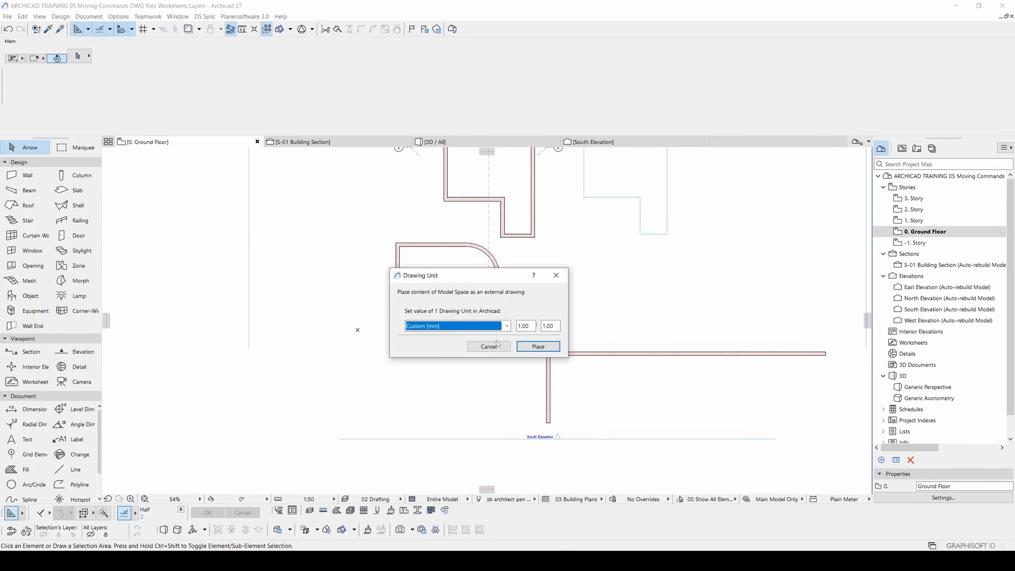
pyautogui.click(533, 326)
pyautogui.write('1')
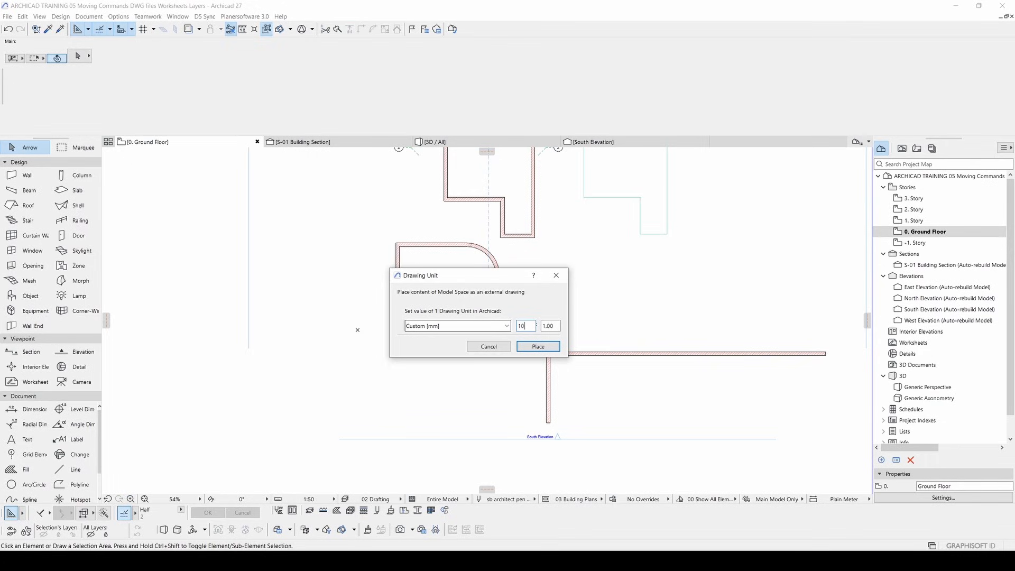
pyautogui.write('0')
pyautogui.moveTo(503, 276); pyautogui.dragTo(472, 291)
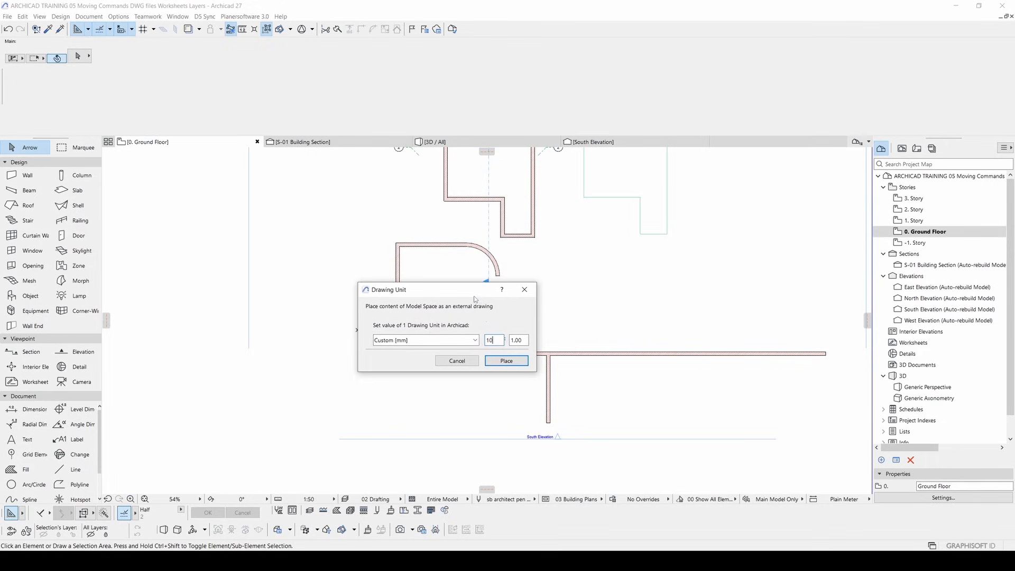
# - Place the drawing with its anchor point in the area beside the plan, and skip all missing file references
pyautogui.click(506, 361)
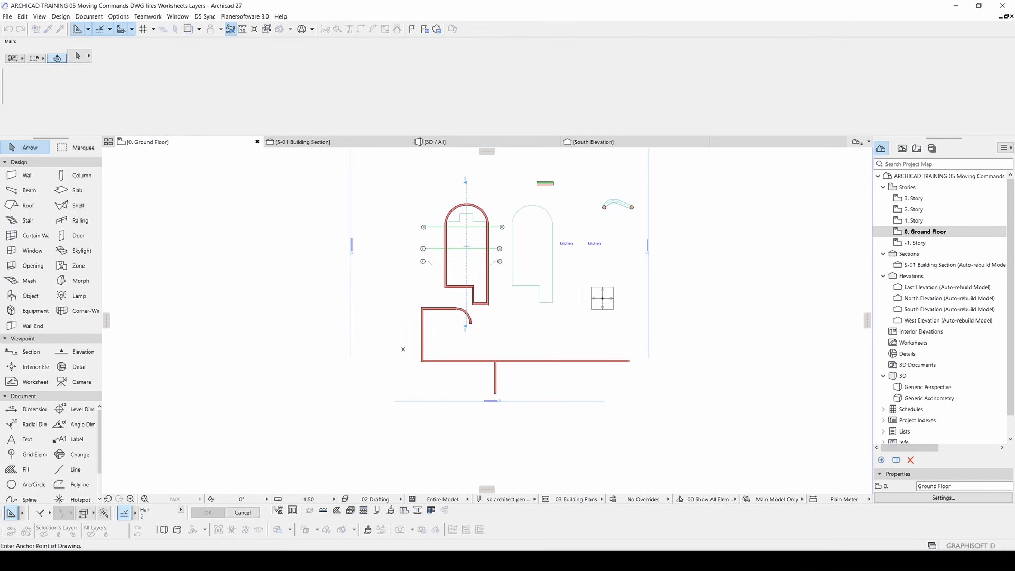
pyautogui.click(603, 297)
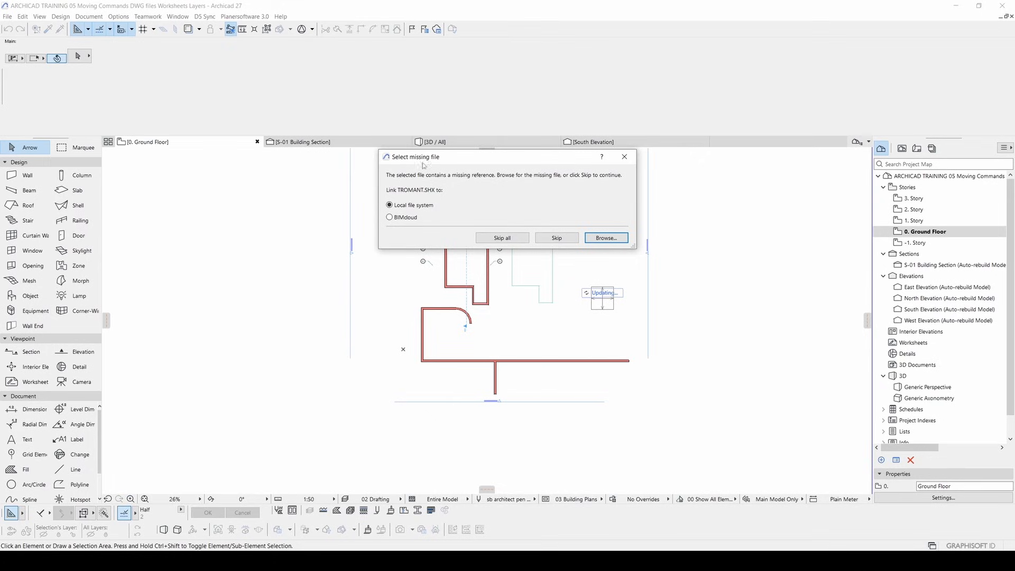
pyautogui.click(492, 239)
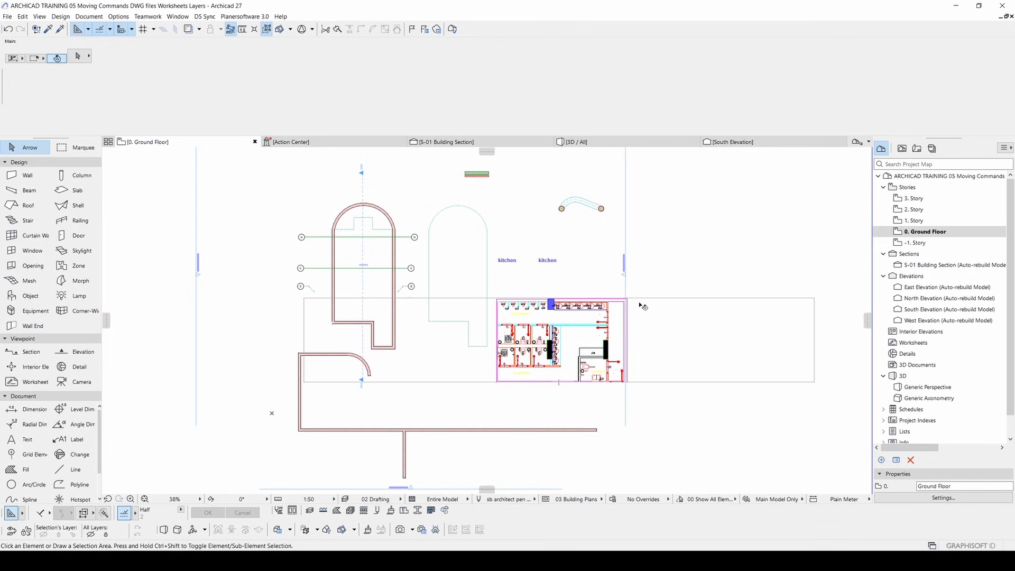
# - Drag the placed WC drawing into the empty area beyond the east elevation line, and deselect it
pyautogui.click(687, 320)
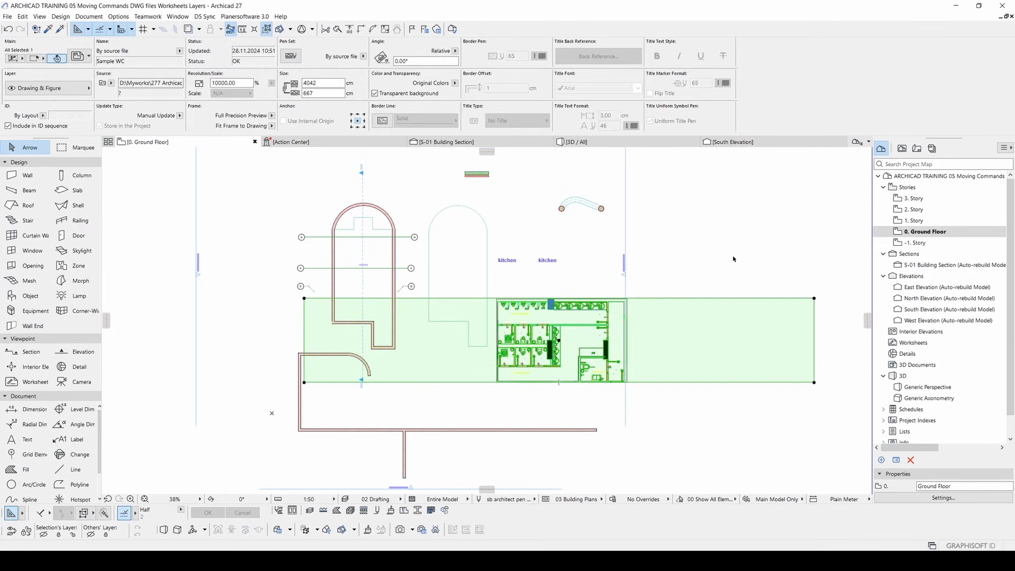
pyautogui.hotkey('ctrl', 'd')
pyautogui.click(532, 343)
pyautogui.moveTo(764, 312); pyautogui.dragTo(365, 382, button='middle')
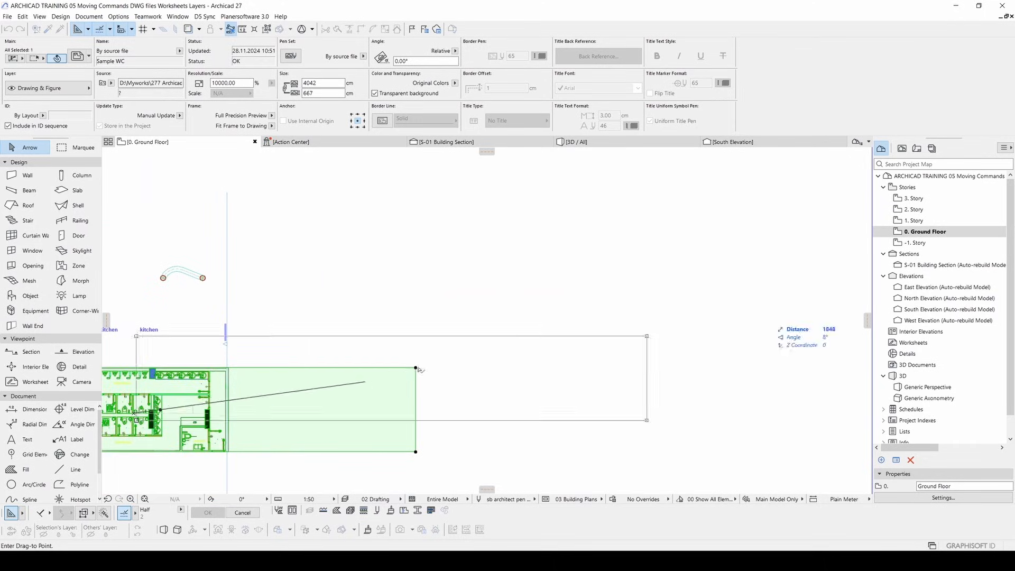
pyautogui.click(504, 328)
pyautogui.click(260, 303)
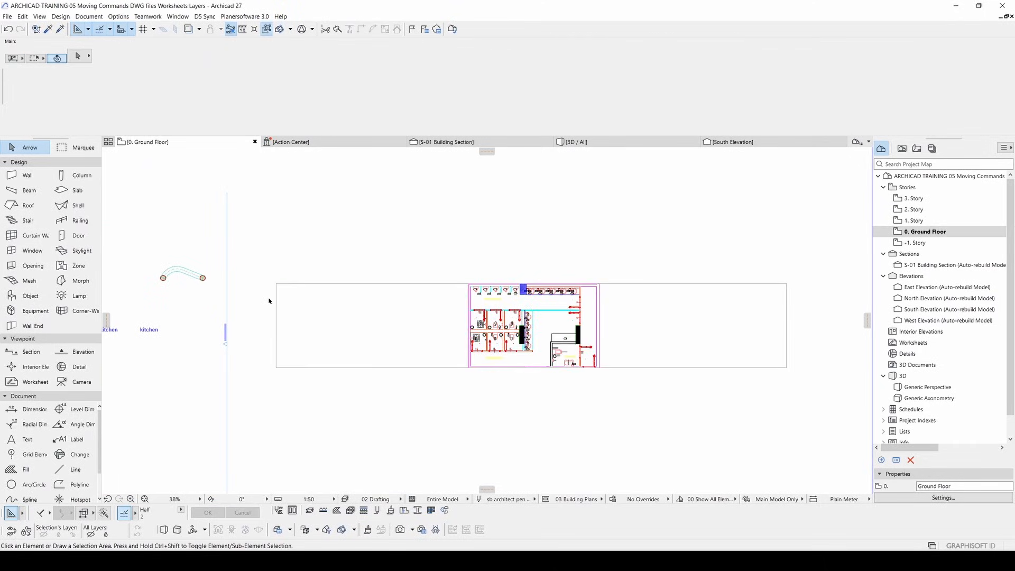
# - Crop the WC drawing's frame to about 1147 cm wide by offsetting both short edges inward, close to the plan
pyautogui.moveTo(268, 301); pyautogui.dragTo(435, 304, button='middle')
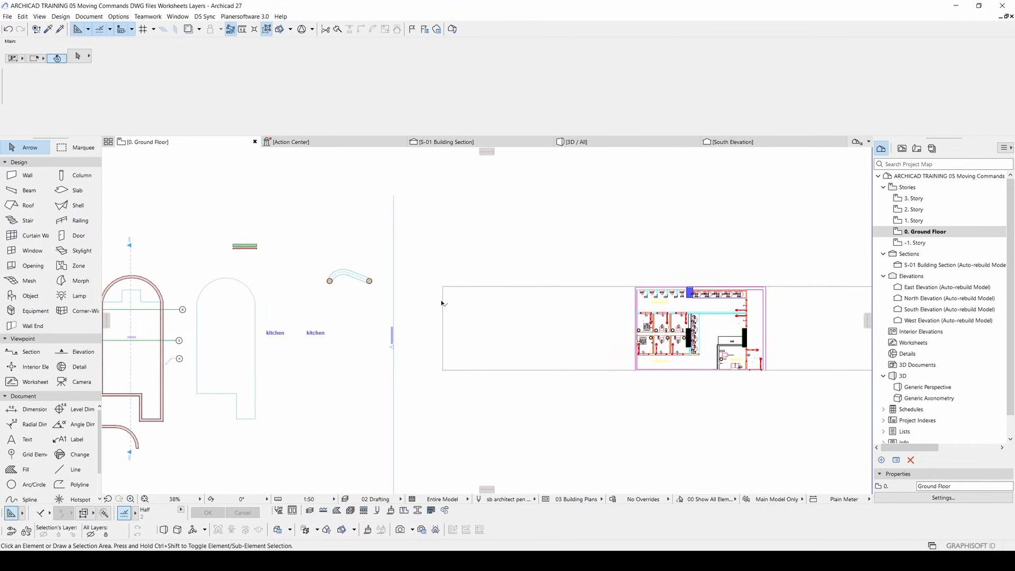
pyautogui.click(441, 303)
pyautogui.click(443, 301)
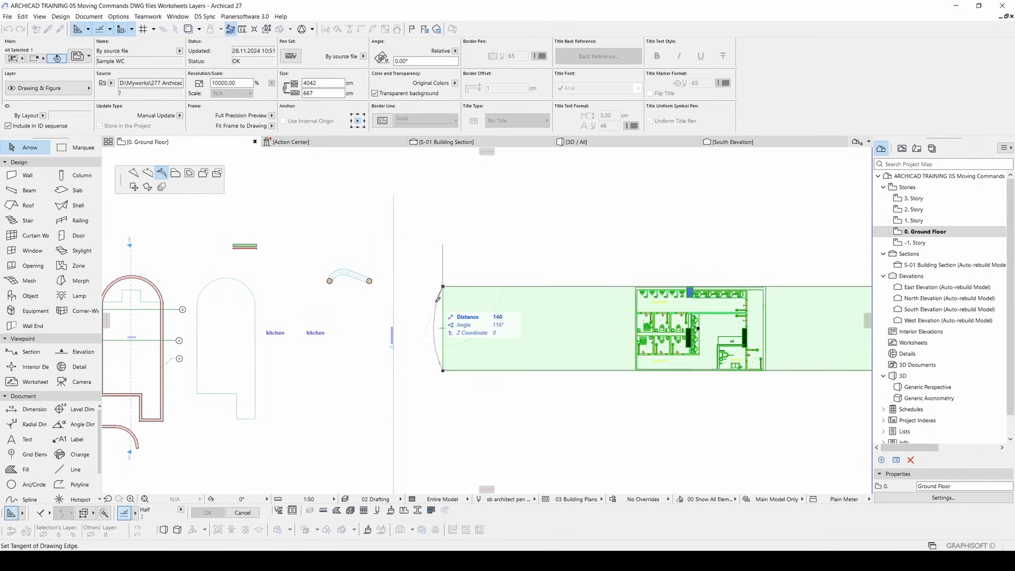
pyautogui.click(175, 173)
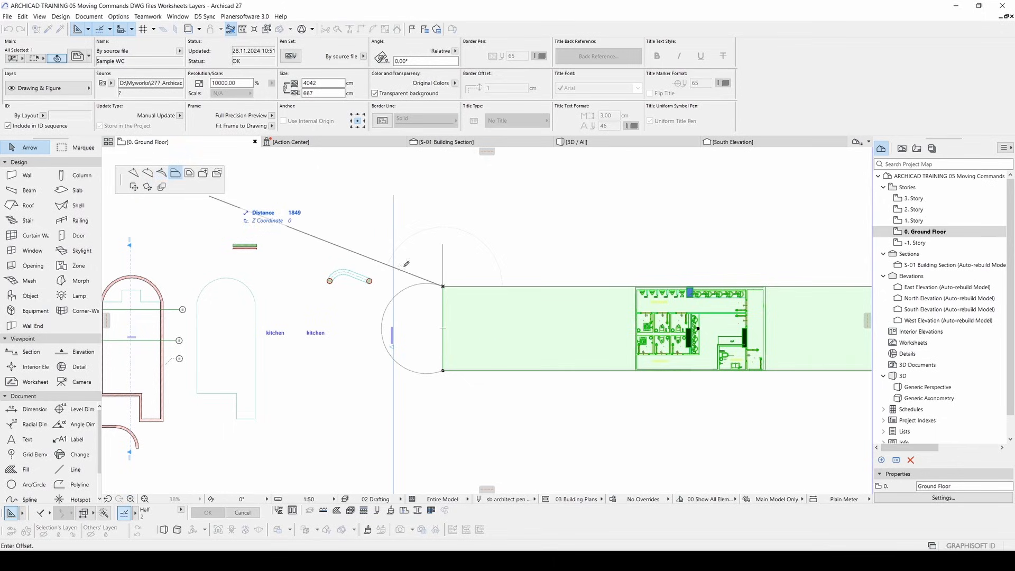
pyautogui.click(627, 344)
pyautogui.moveTo(628, 344); pyautogui.dragTo(345, 332, button='middle')
pyautogui.click(670, 286)
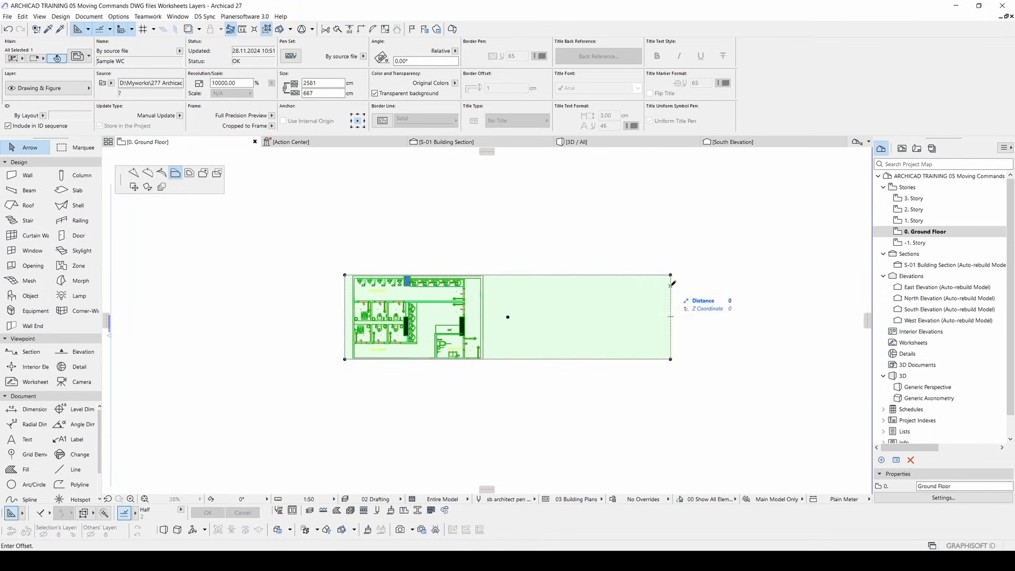
pyautogui.click(489, 307)
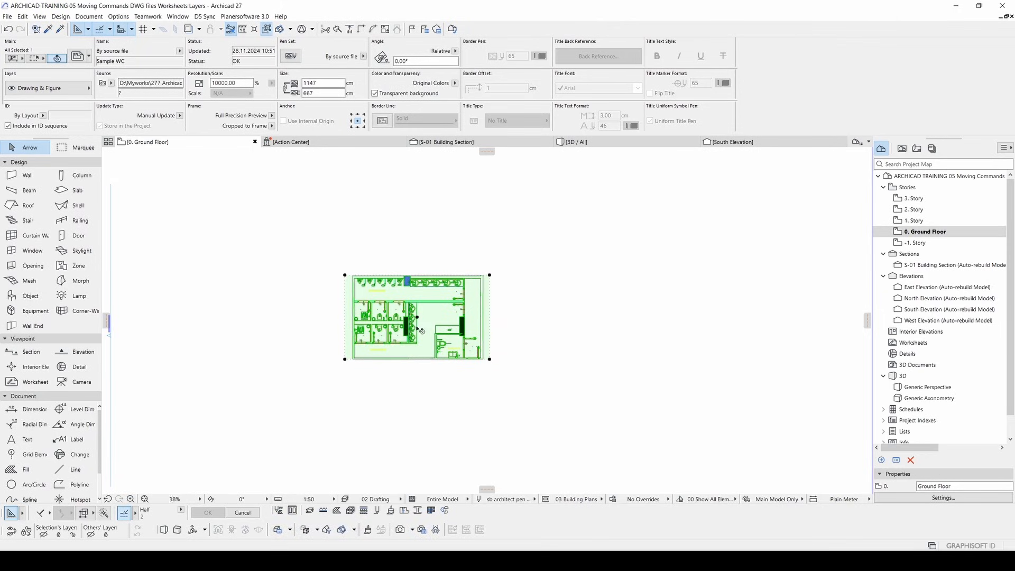
# - Split the frame's left edge near its upper end, offset the lower part inward toward the plan, and deselect the drawing
pyautogui.scroll(5, 420, 317)
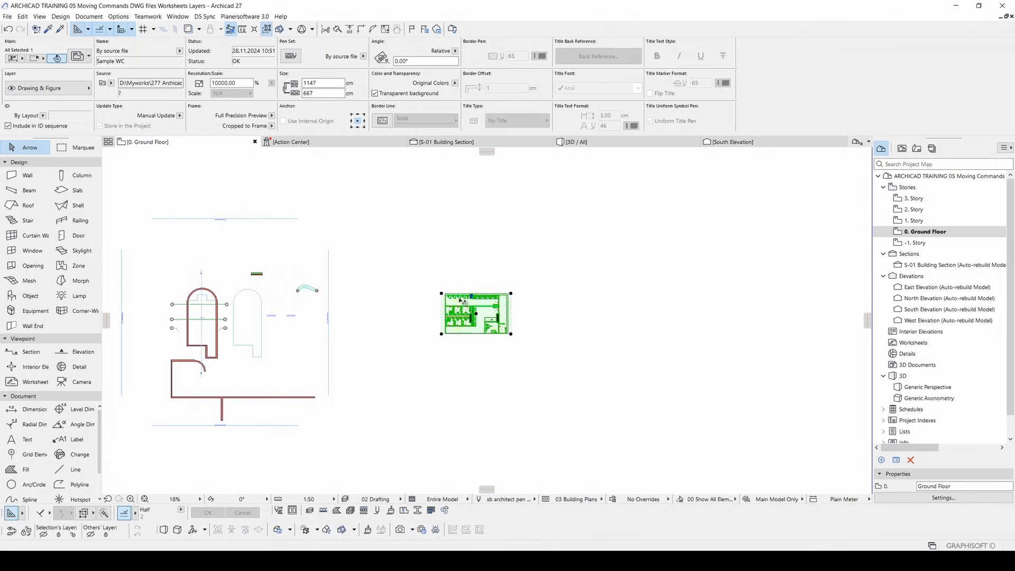
pyautogui.click(421, 308)
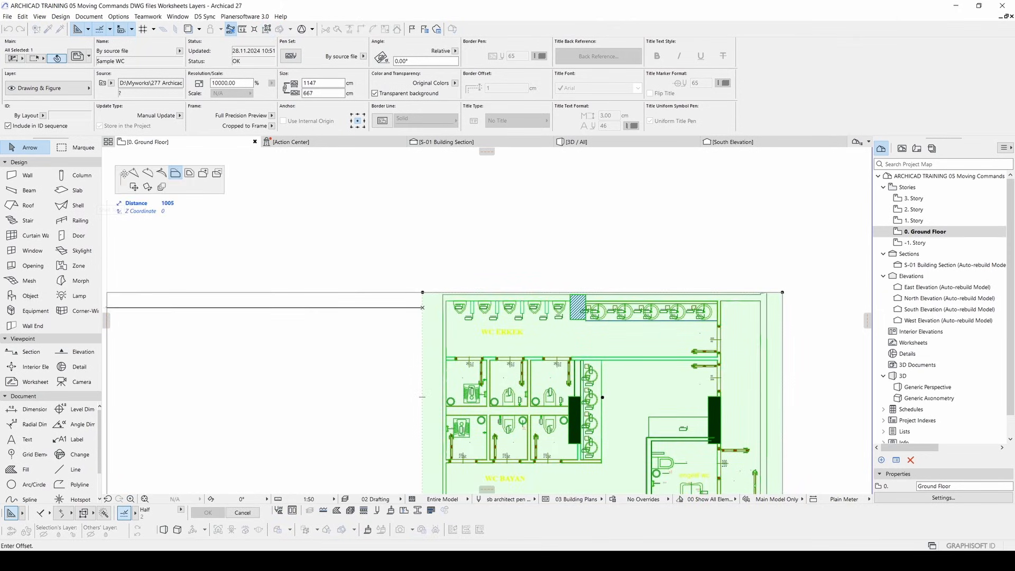
pyautogui.click(423, 335)
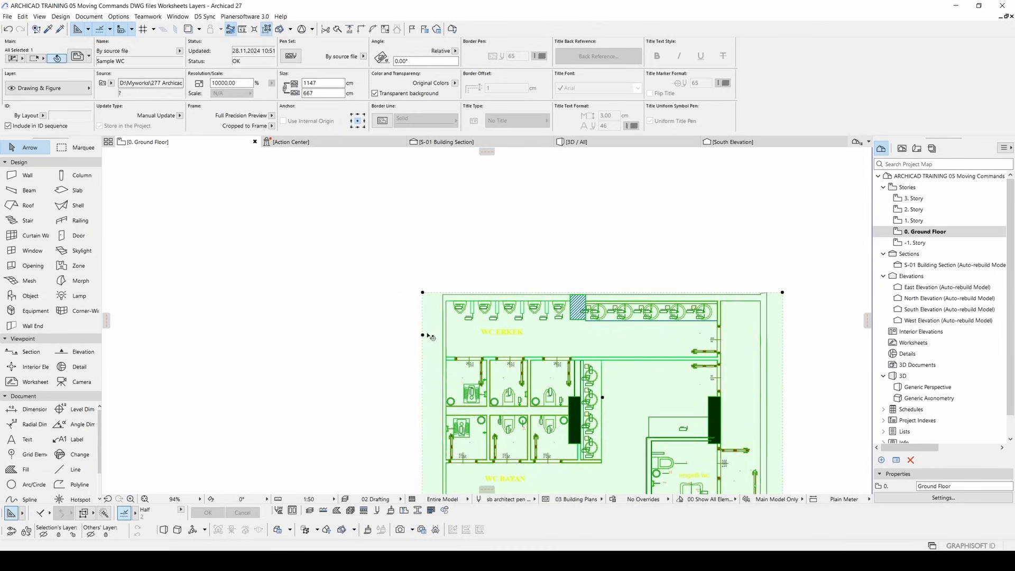
pyautogui.click(422, 350)
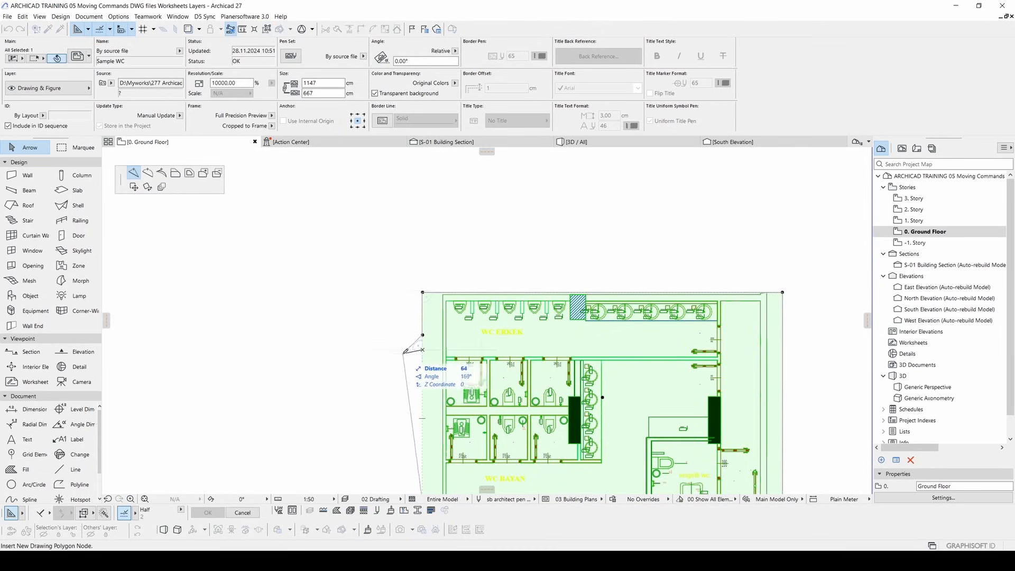
pyautogui.moveTo(403, 353); pyautogui.dragTo(376, 271, button='middle')
pyautogui.click(175, 173)
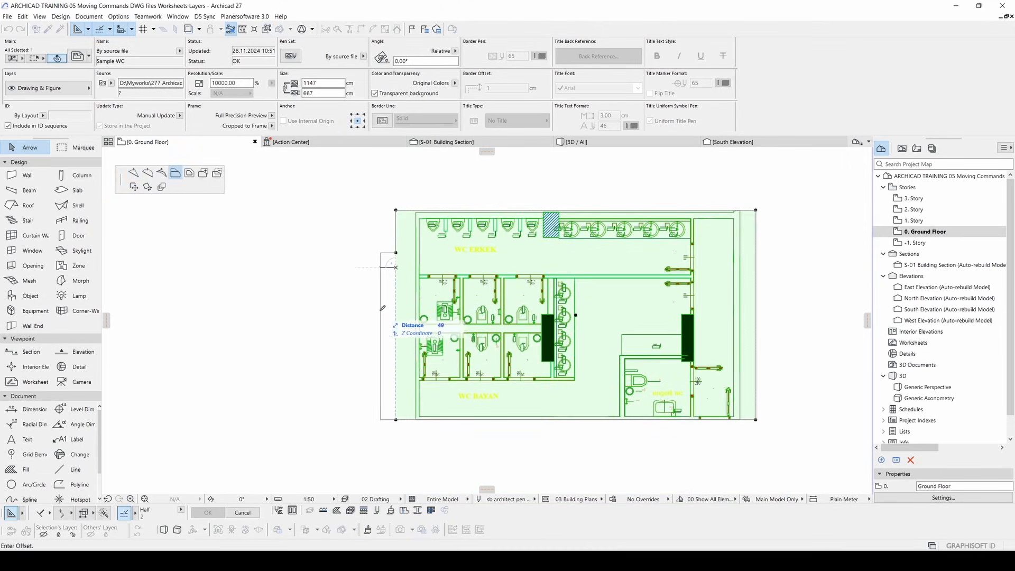
pyautogui.click(409, 306)
pyautogui.click(301, 274)
# - Set the WC drawing's colors to Grayscale, and deselect it
pyautogui.scroll(-2, 444, 296)
pyautogui.moveTo(447, 298); pyautogui.dragTo(362, 315, button='middle')
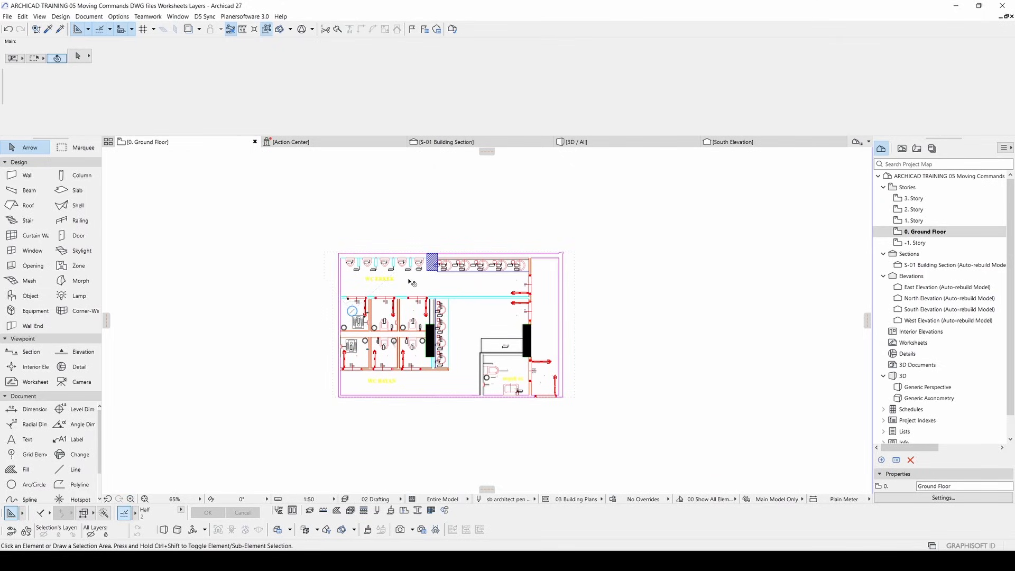
pyautogui.scroll(3, 392, 304)
pyautogui.moveTo(416, 300); pyautogui.dragTo(432, 286, button='middle')
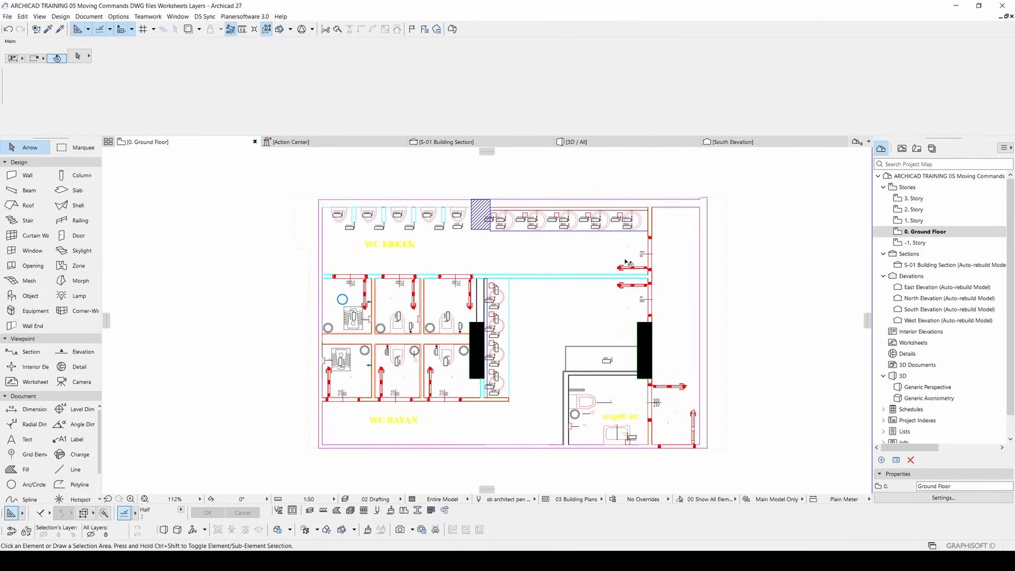
pyautogui.click(543, 264)
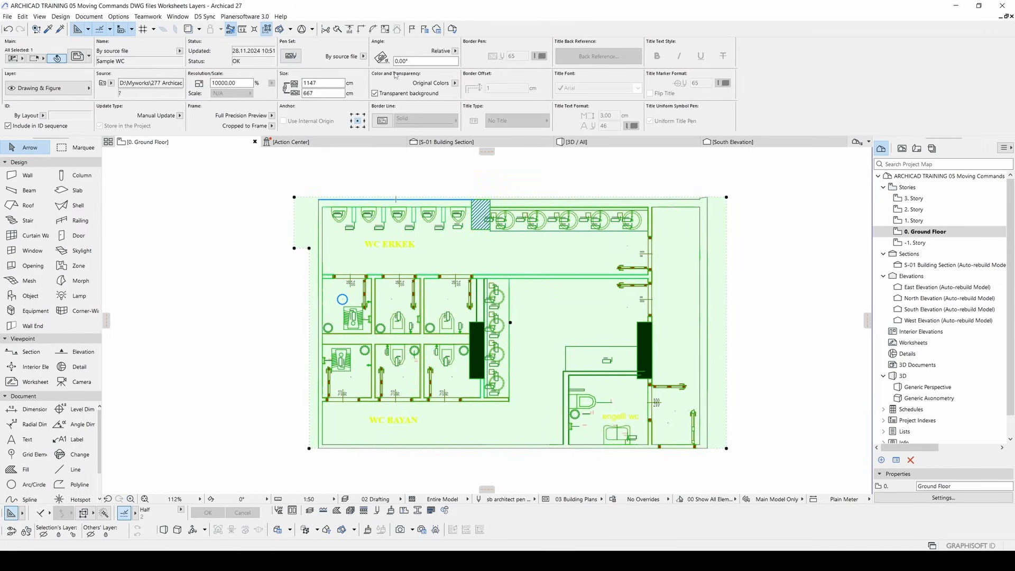
pyautogui.click(454, 83)
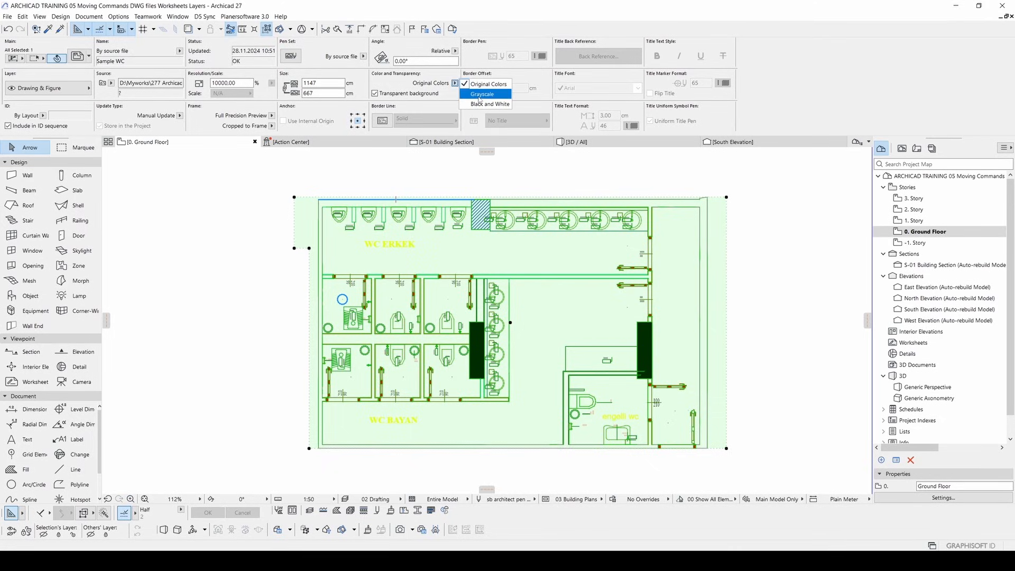
pyautogui.click(480, 94)
pyautogui.press('Escape')
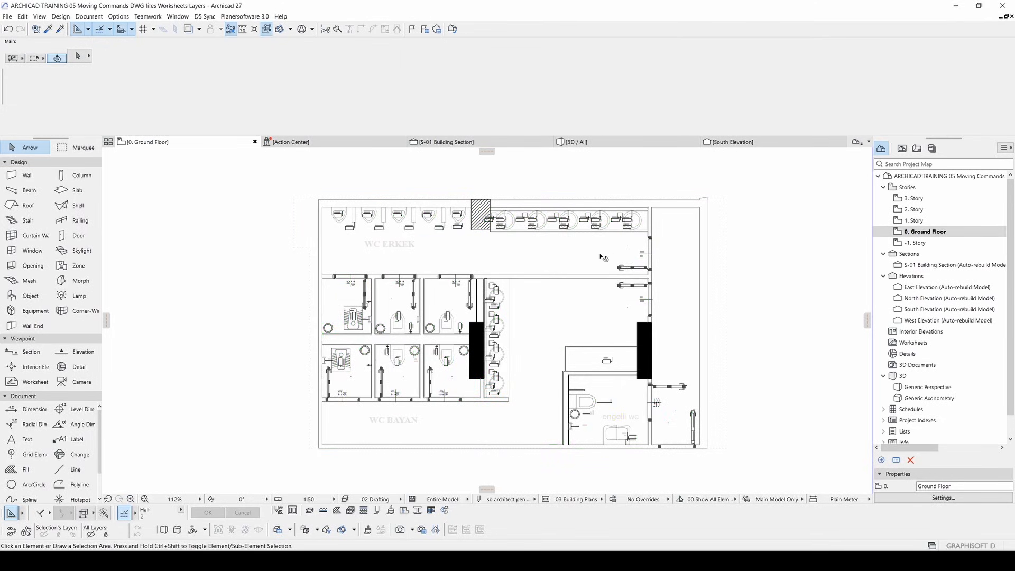
# - Set the WC drawing's colors to Black and White, and deselect it
pyautogui.click(603, 259)
pyautogui.click(454, 84)
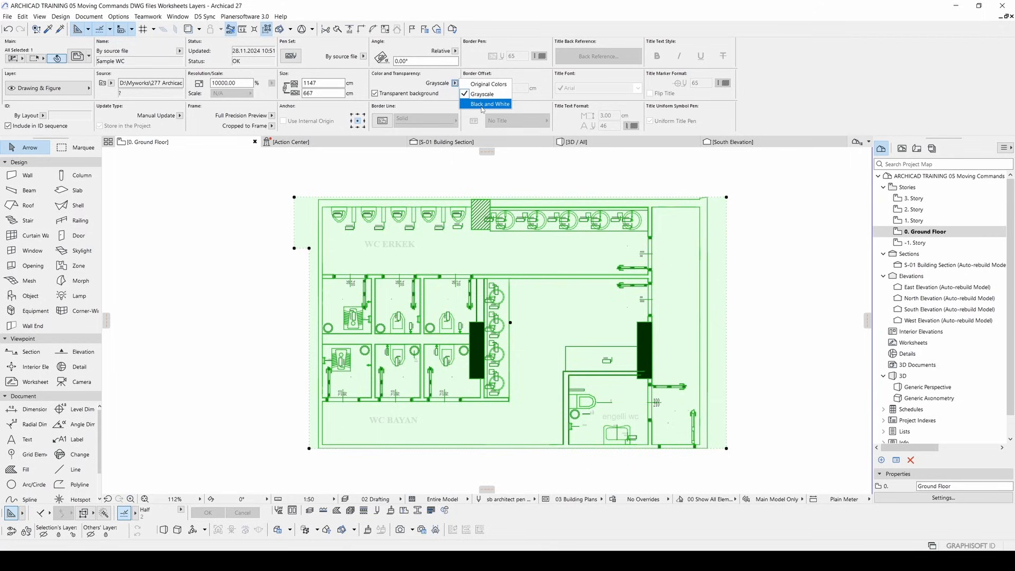
pyautogui.click(481, 105)
pyautogui.press('Escape')
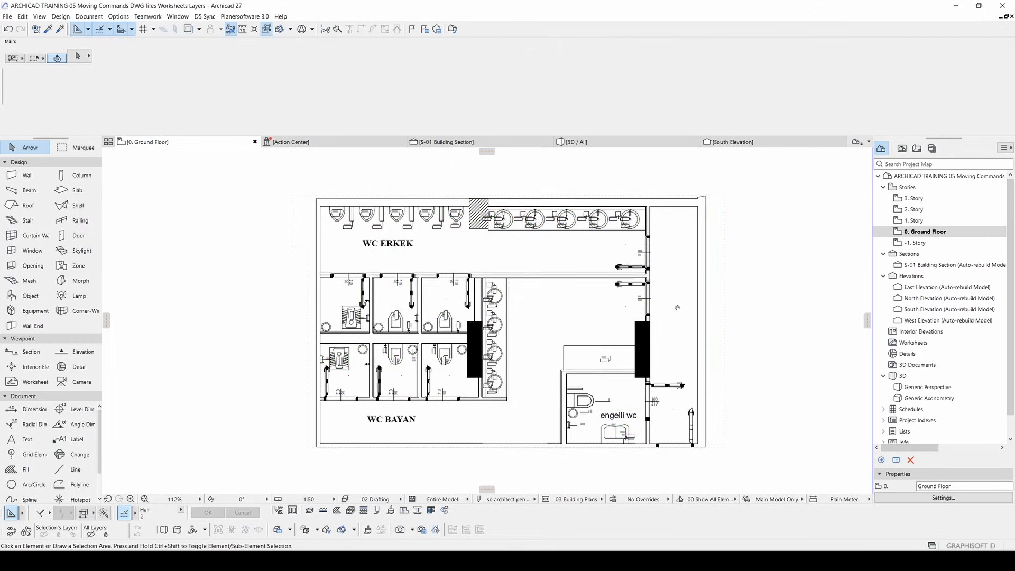
# - Explode the WC drawing into the current view without keeping the original elements, using the drawing's layer for the parts
pyautogui.click(681, 310)
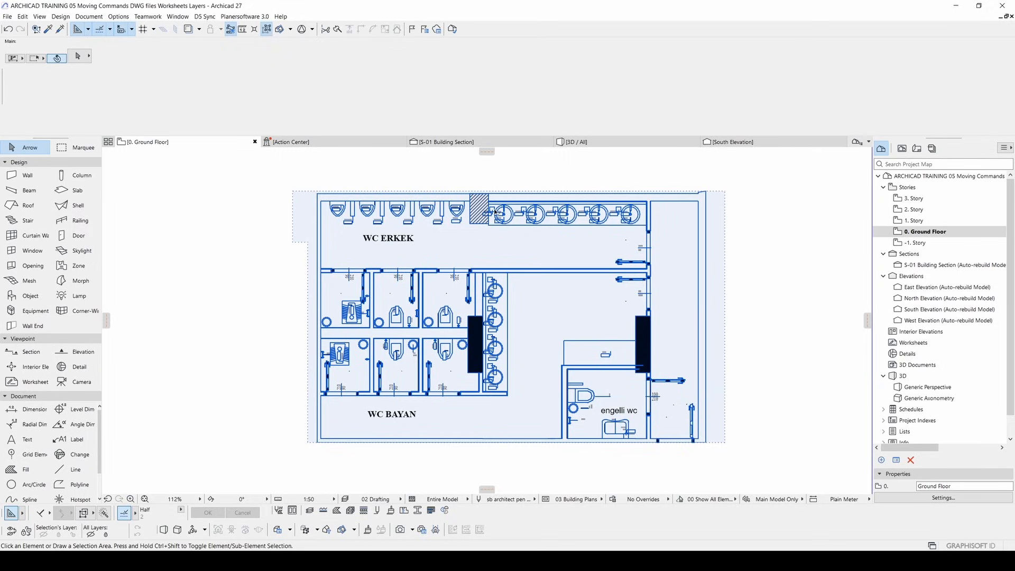
pyautogui.click(571, 242)
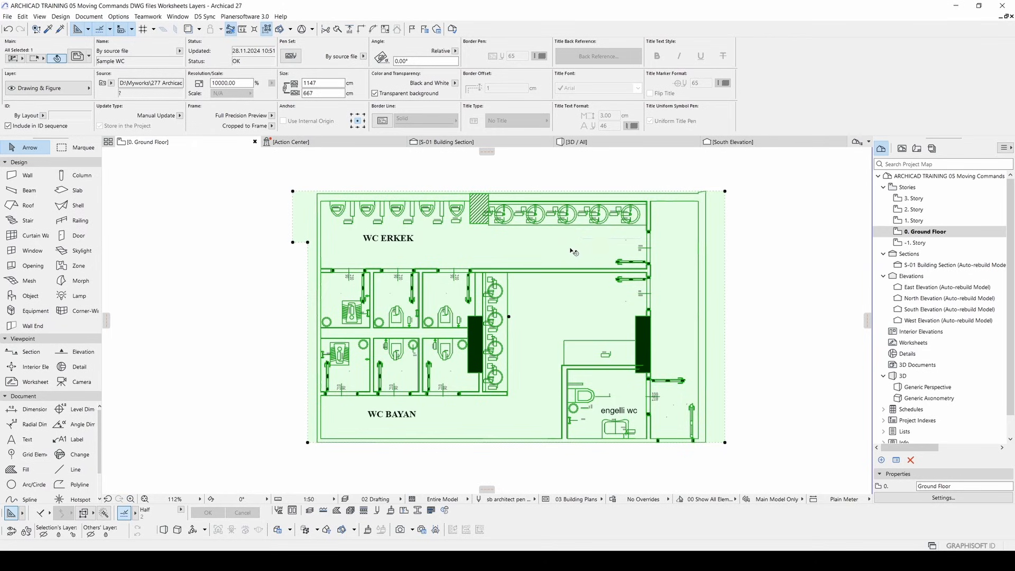
pyautogui.rightClick(572, 251)
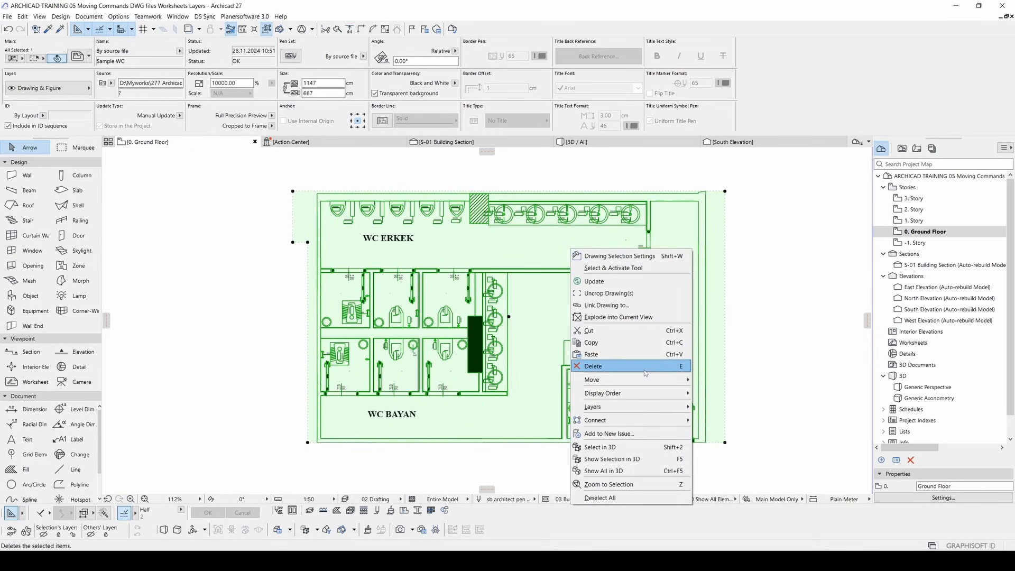
pyautogui.click(601, 317)
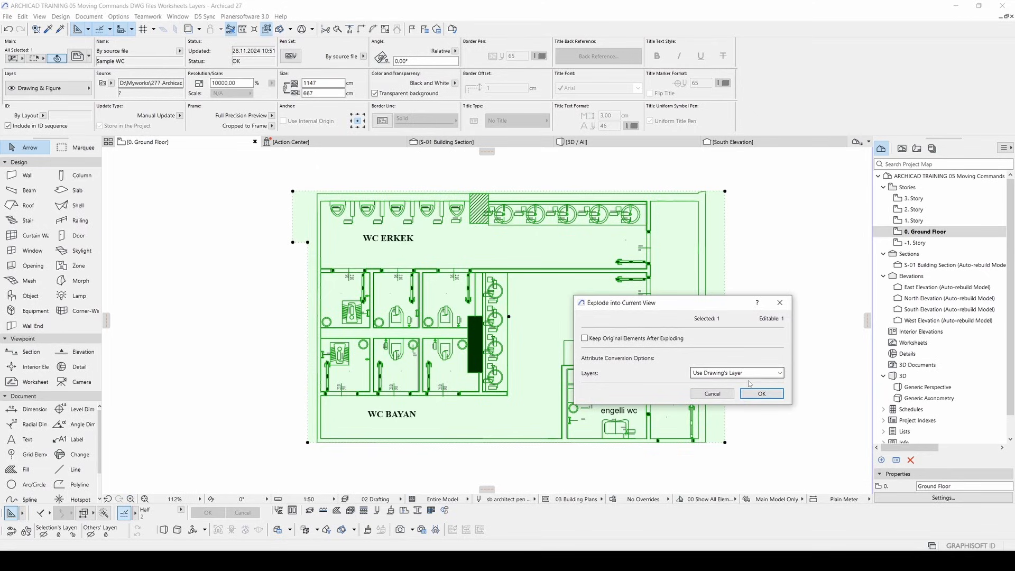
pyautogui.click(728, 376)
pyautogui.click(728, 376)
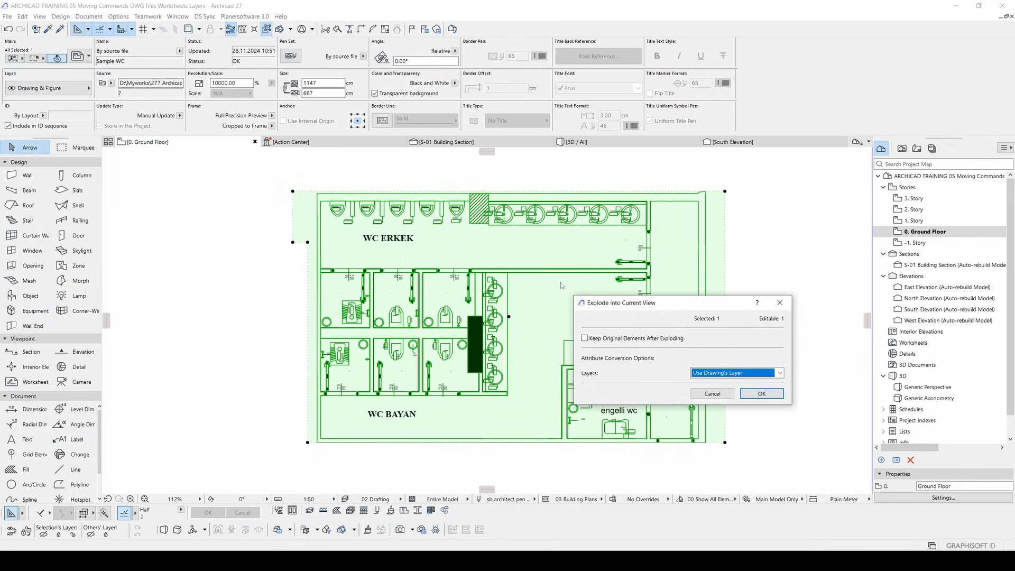
pyautogui.click(708, 373)
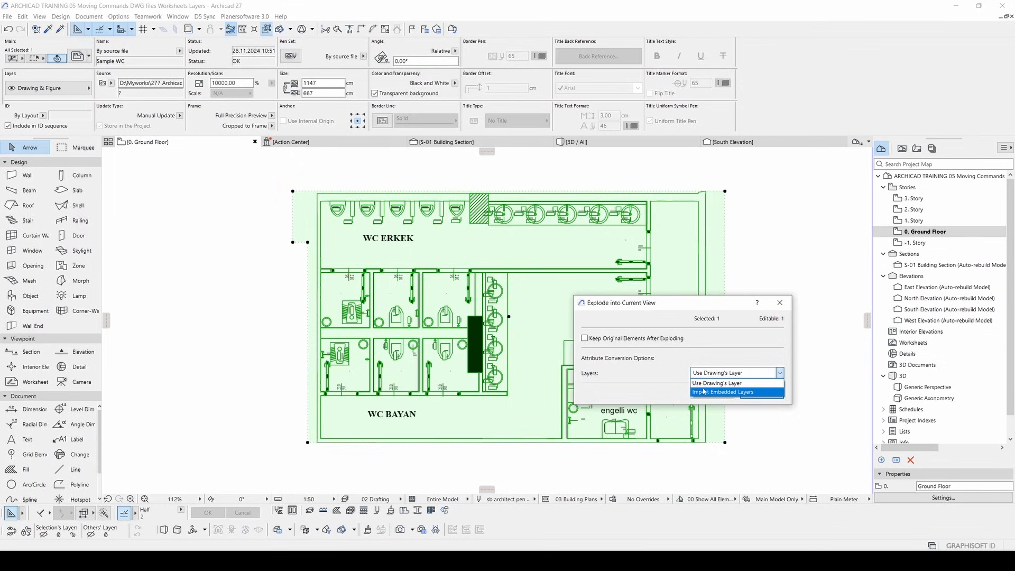
pyautogui.click(752, 382)
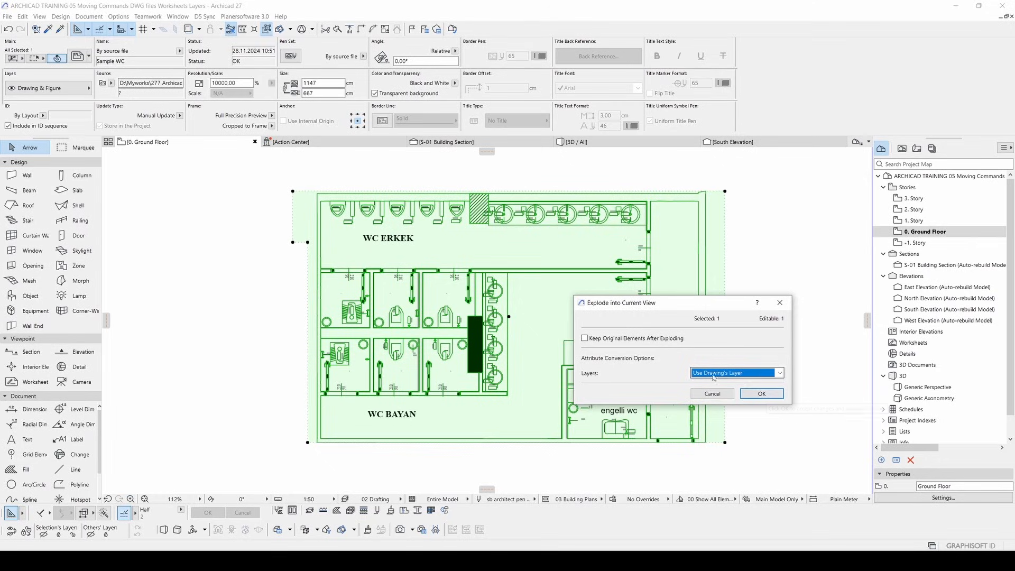
pyautogui.click(761, 394)
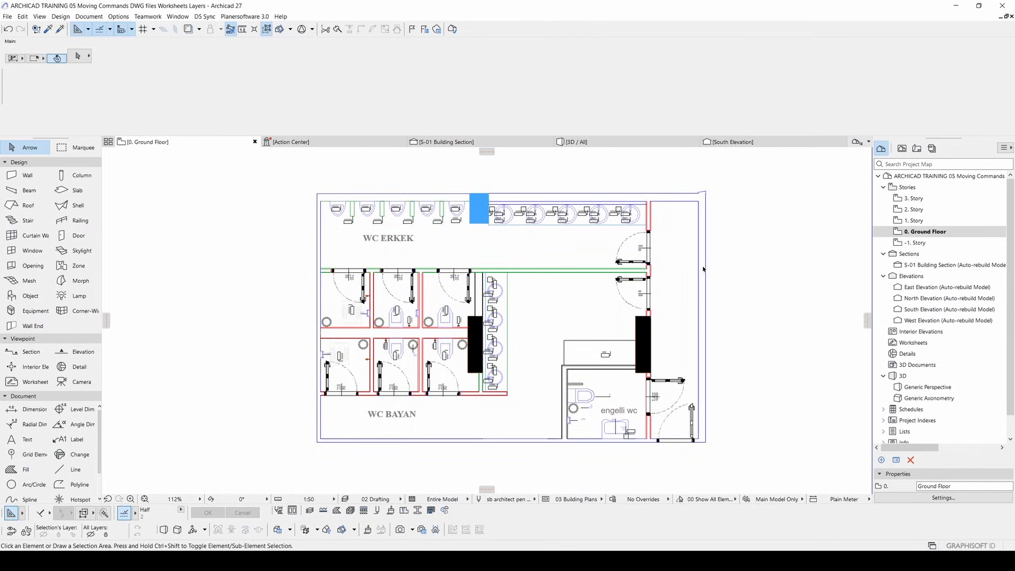
# - Check which layer the exploded WC plan's outer wall lines are on, and deselect them
pyautogui.click(698, 249)
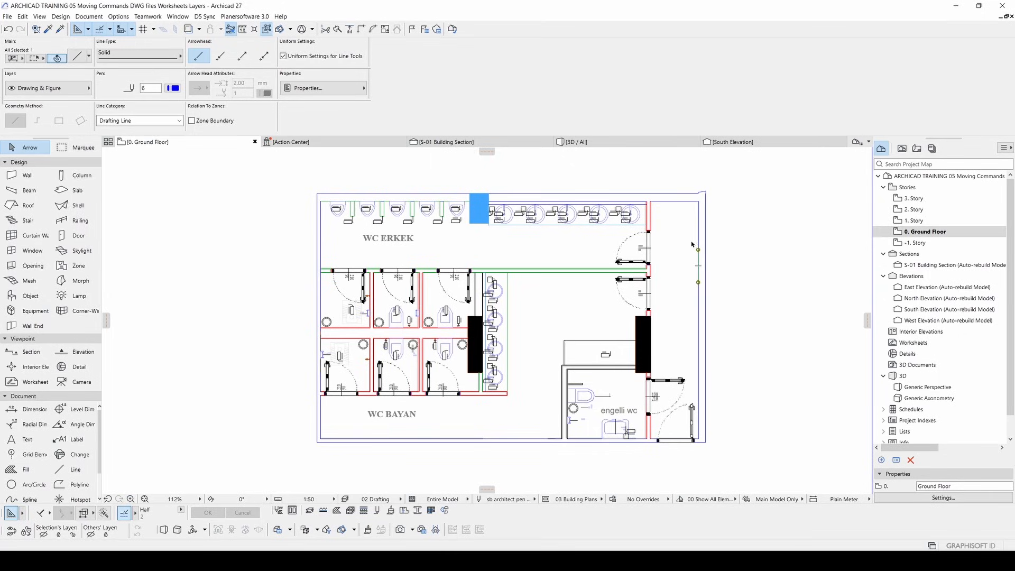
pyautogui.click(677, 197)
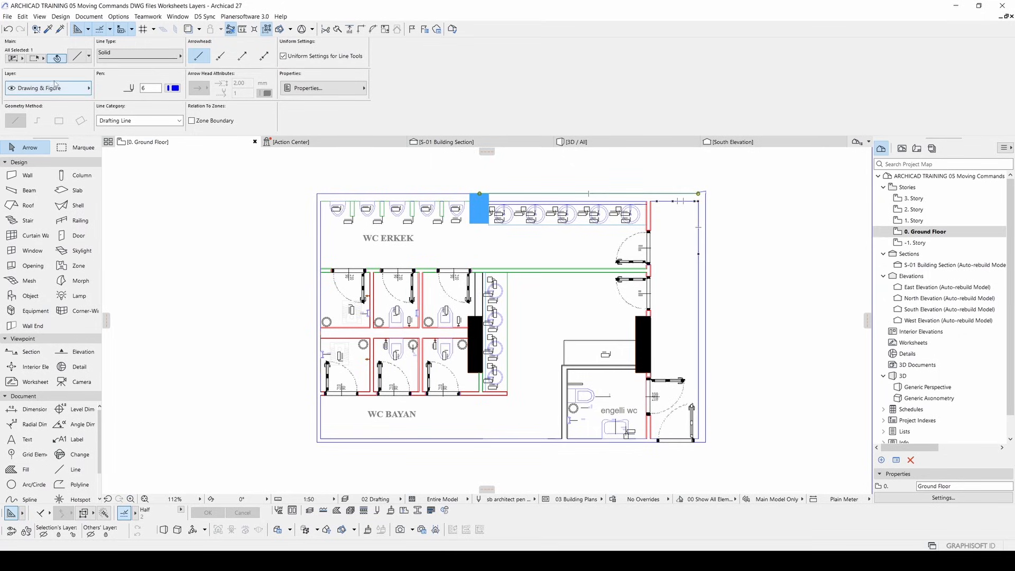
pyautogui.click(37, 89)
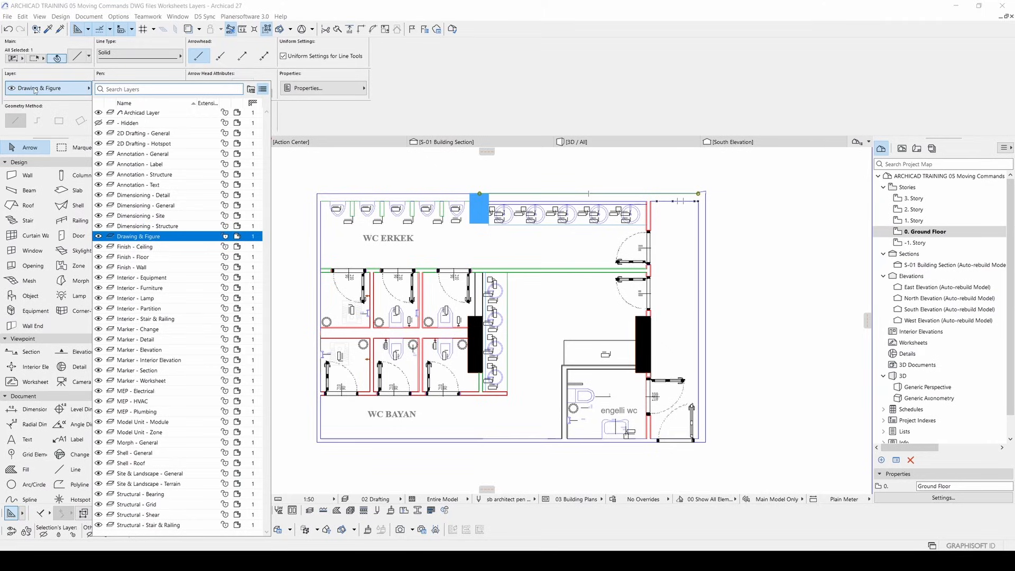
pyautogui.click(32, 91)
pyautogui.click(763, 267)
pyautogui.scroll(2, 650, 317)
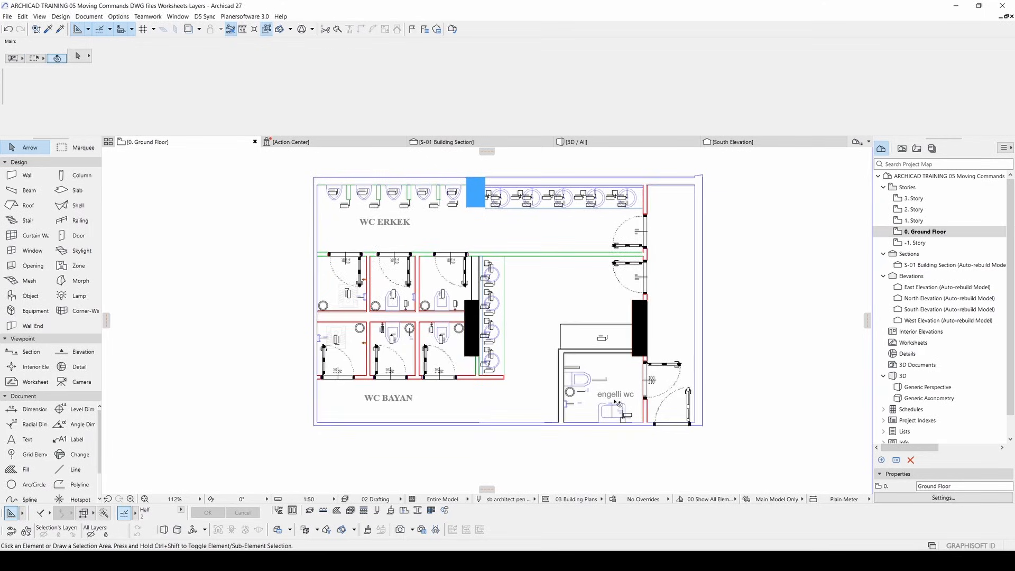
# - Intersect the two outermost wall lines at the WC plan's open upper-right corner, and deselect them
pyautogui.scroll(2, 705, 239)
pyautogui.moveTo(705, 239); pyautogui.dragTo(682, 333, button='middle')
pyautogui.moveTo(613, 242); pyautogui.dragTo(724, 305)
pyautogui.click(710, 288)
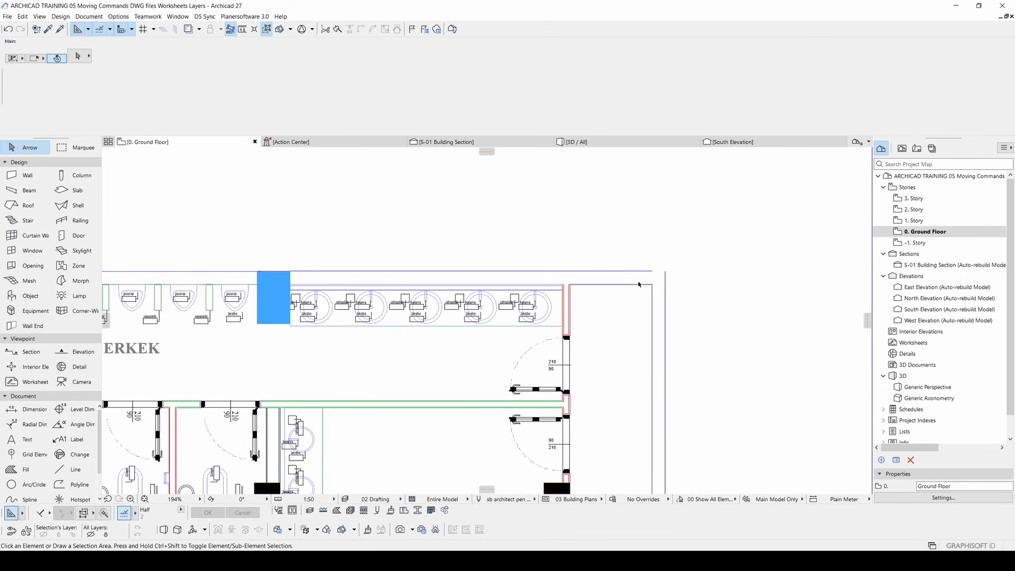
pyautogui.scroll(3, 638, 284)
pyautogui.click(646, 264)
pyautogui.keyDown('shift'); pyautogui.click(685, 278); pyautogui.keyUp('shift')
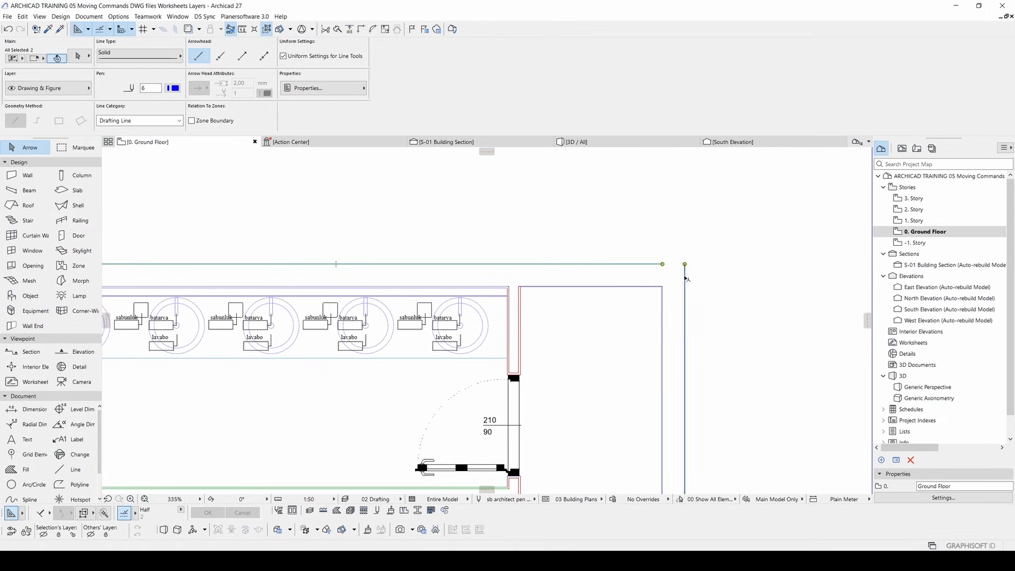
pyautogui.hotkey('ctrl', 'i')
pyautogui.press('Escape')
pyautogui.scroll(-10, 628, 249)
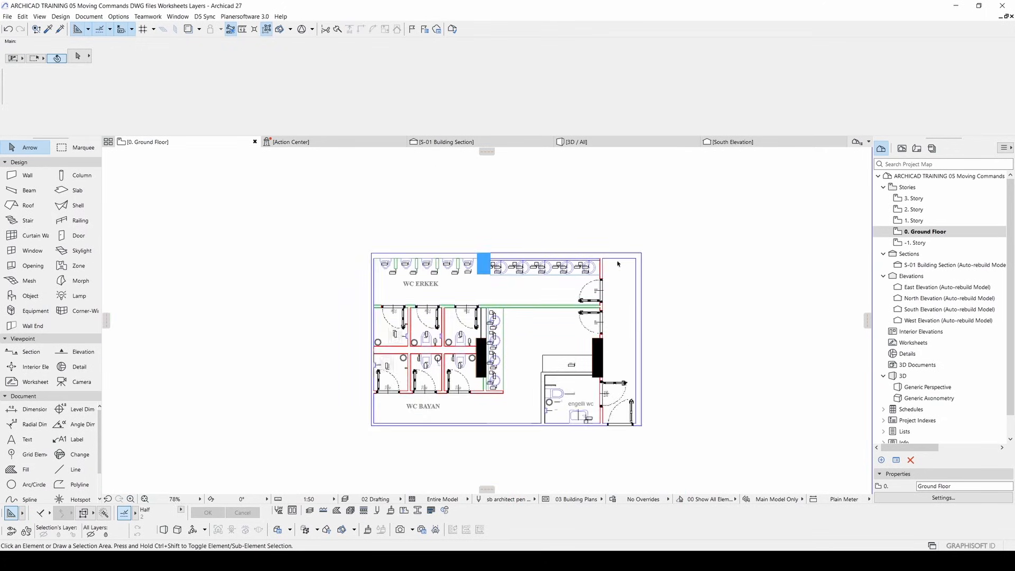
pyautogui.moveTo(341, 269); pyautogui.dragTo(289, 300, button='middle')
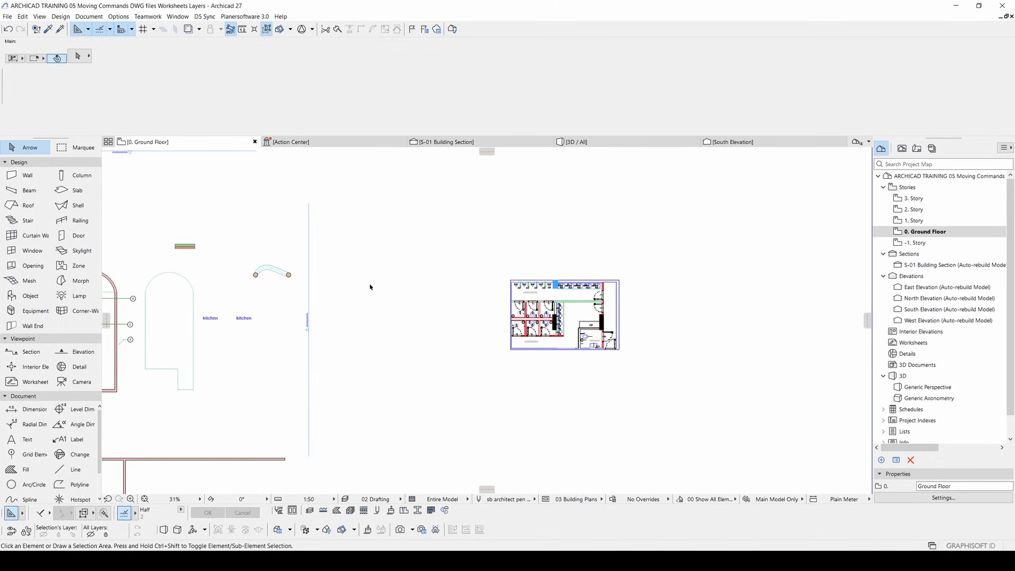
# - Pick up the brick wall's settings and try to trace the WC plan's outer outline with a chained 20 cm wall
pyautogui.scroll(5, 370, 287)
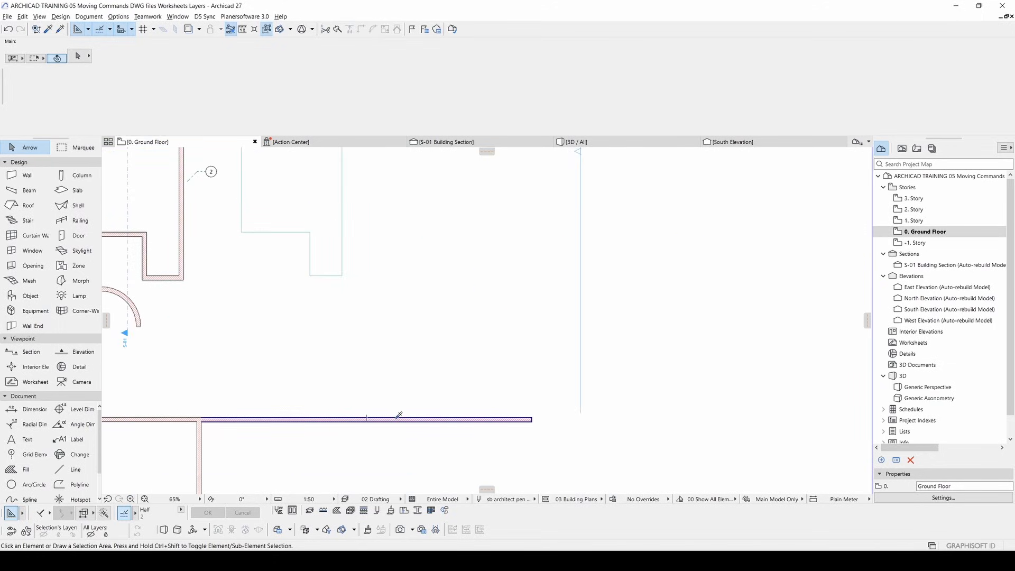
pyautogui.keyDown('alt'); pyautogui.click(397, 418); pyautogui.keyUp('alt')
pyautogui.scroll(-2, 415, 403)
pyautogui.moveTo(810, 193); pyautogui.dragTo(579, 255, button='middle')
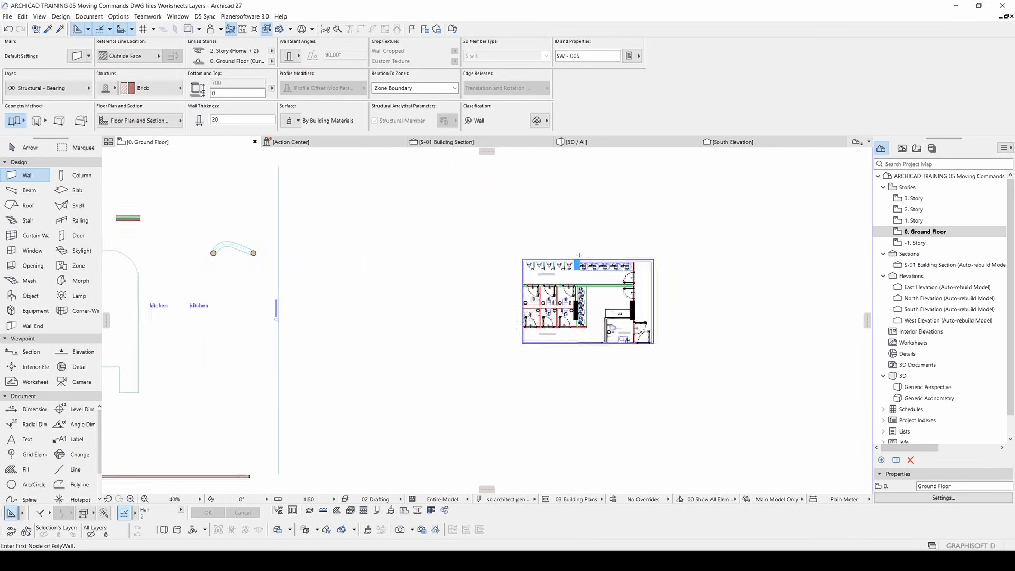
pyautogui.scroll(8, 596, 260)
pyautogui.click(827, 266)
pyautogui.moveTo(786, 331); pyautogui.dragTo(704, 363, button='middle')
pyautogui.click(185, 262)
pyautogui.moveTo(185, 360); pyautogui.dragTo(373, 199, button='middle')
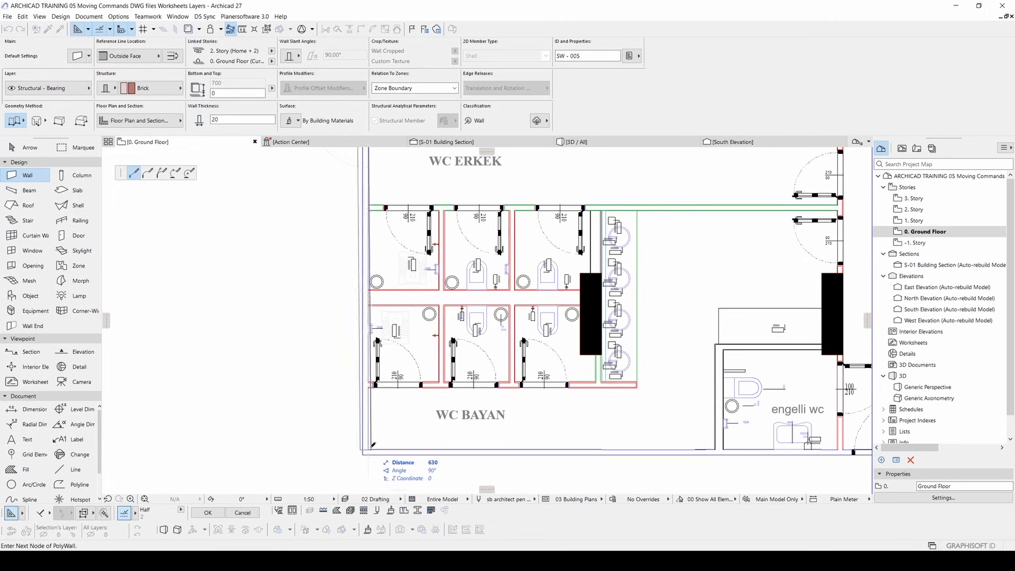
pyautogui.click(373, 445)
pyautogui.moveTo(734, 446); pyautogui.dragTo(437, 431, button='middle')
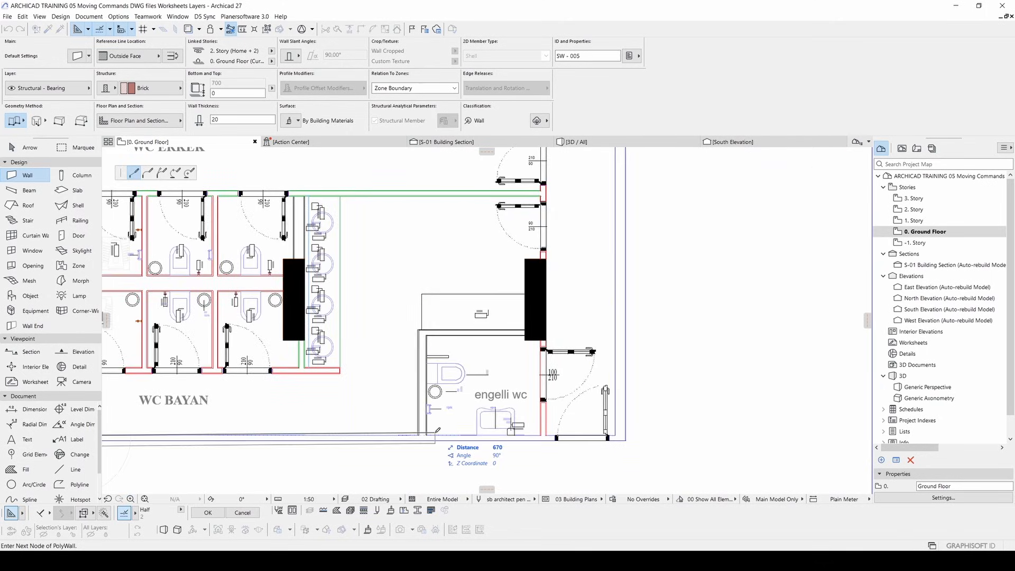
pyautogui.scroll(-3, 611, 432)
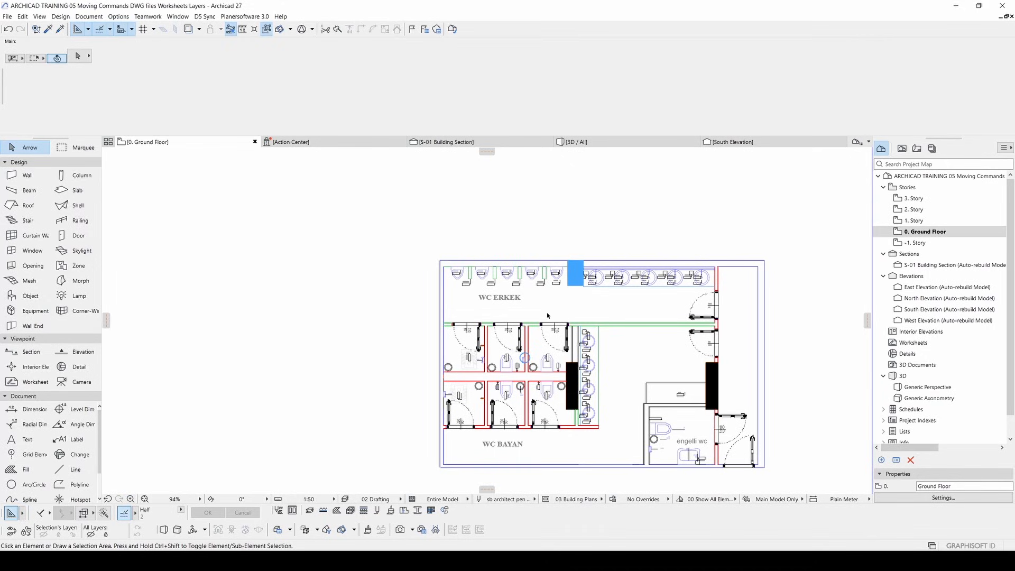
# - Undo the corner intersection and the explosion of the WC drawing, and clear the selection
pyautogui.scroll(-5, 611, 290)
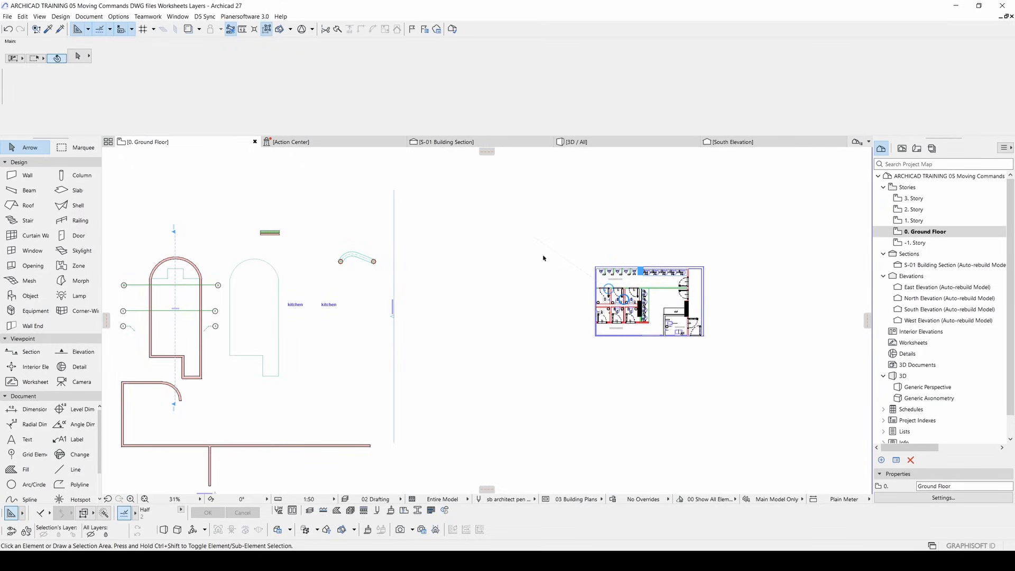
pyautogui.moveTo(582, 271); pyautogui.dragTo(598, 267, button='middle')
pyautogui.moveTo(774, 377); pyautogui.dragTo(737, 321)
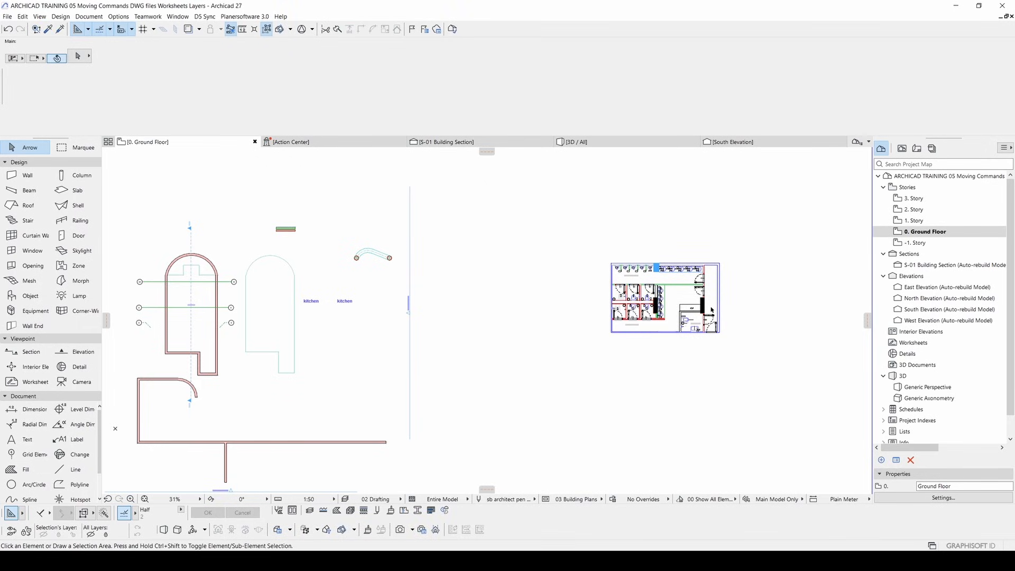
pyautogui.hotkey('ctrl', 'z')
pyautogui.hotkey('ctrl', 'z')
pyautogui.press('Escape')
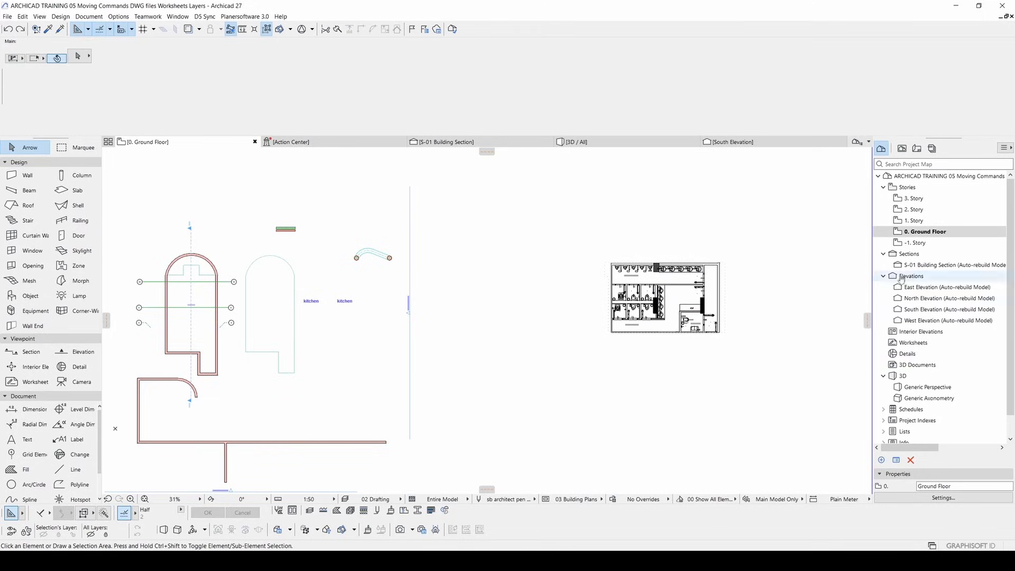
# - Create a new independent worksheet with reference ID W-01 and the name Worksheet
pyautogui.click(900, 343)
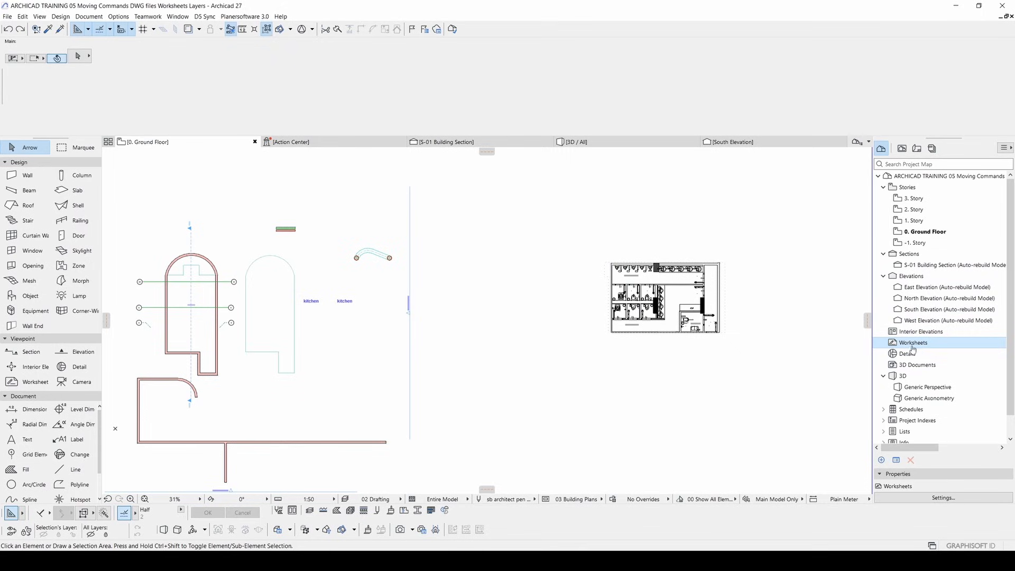
pyautogui.rightClick(916, 346)
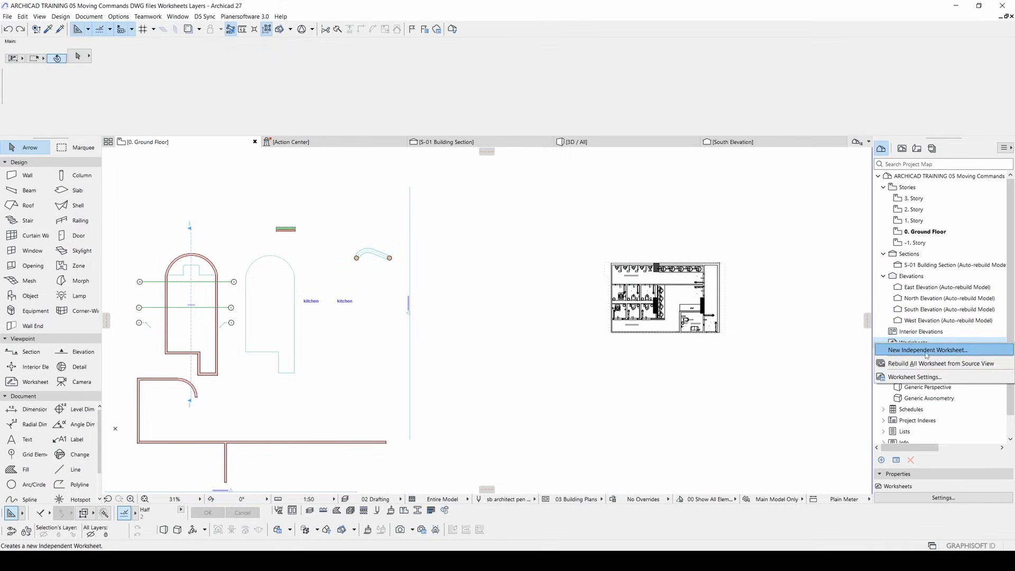
pyautogui.click(958, 351)
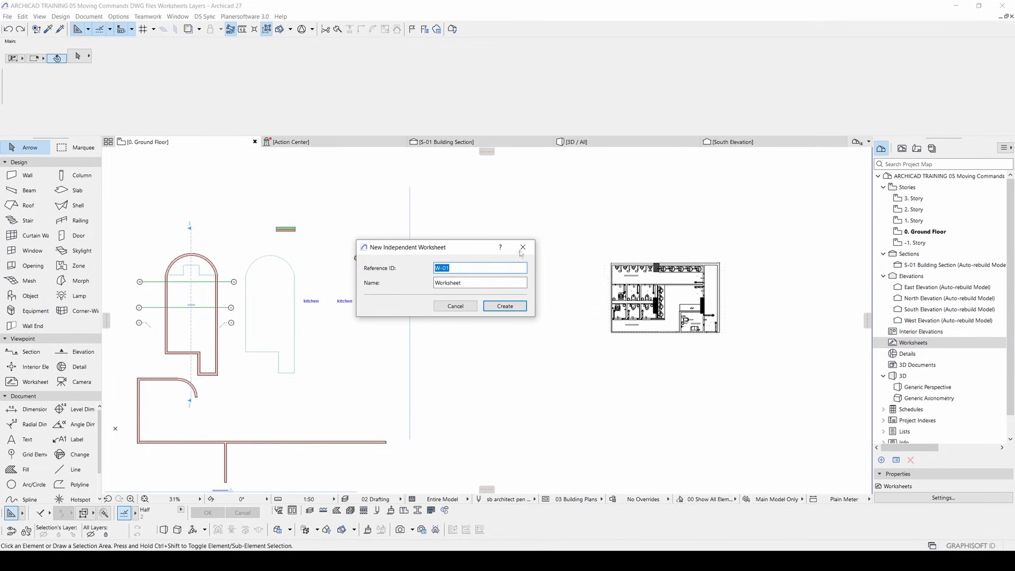
pyautogui.click(505, 307)
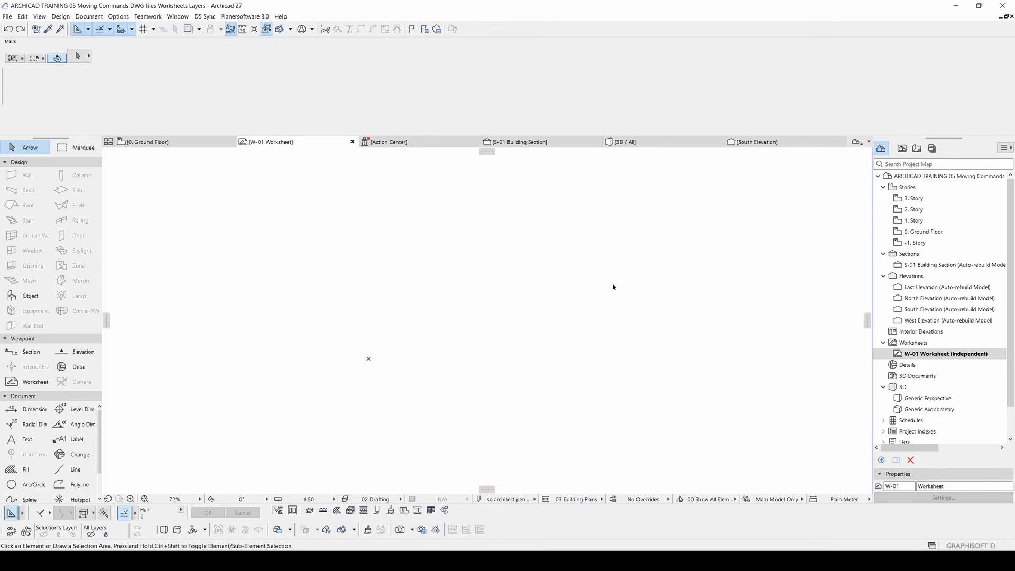
# - Cut the Sample WC drawing from the Ground Floor plan
pyautogui.doubleClick(923, 232)
pyautogui.moveTo(645, 285); pyautogui.dragTo(523, 310, button='middle')
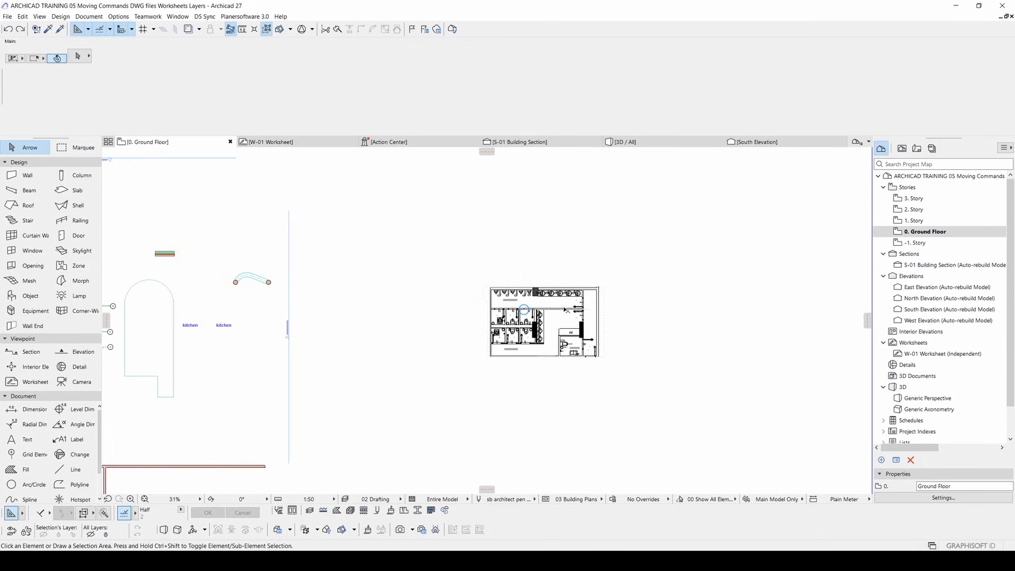
pyautogui.click(558, 298)
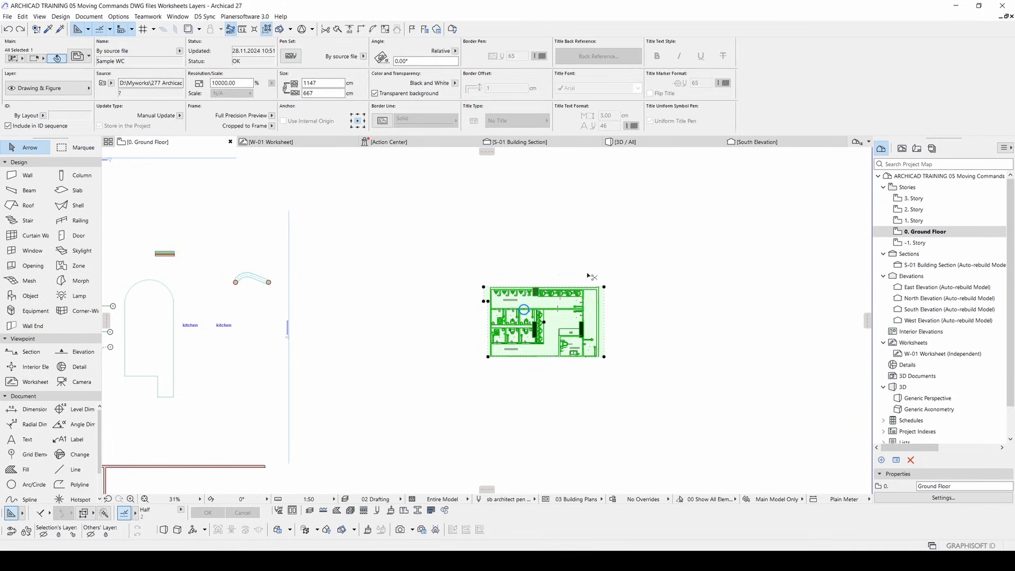
pyautogui.hotkey('ctrl', 'x')
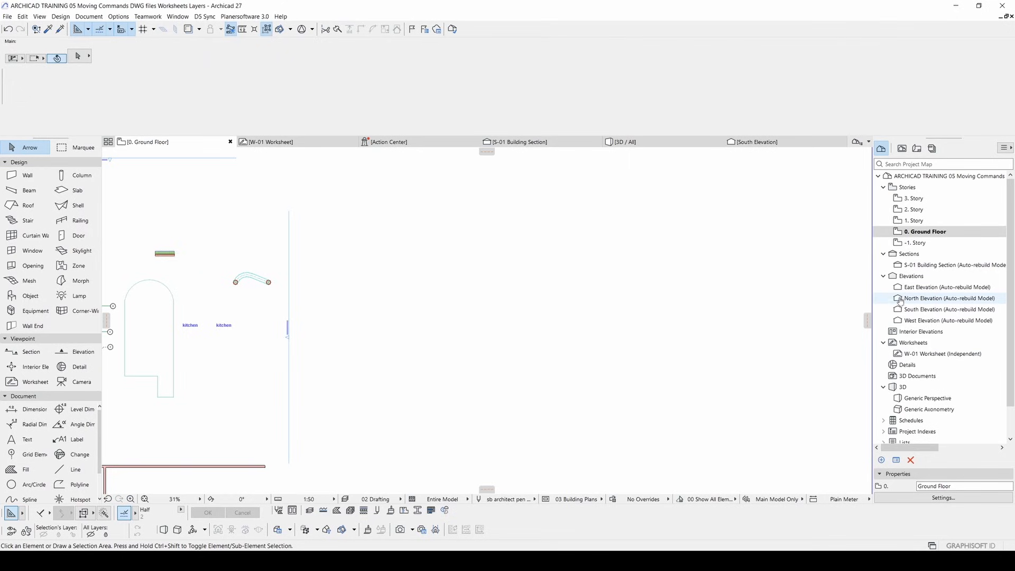
# - Paste the cut WC drawing into the W-01 worksheet at its original location and confirm the placement
pyautogui.doubleClick(933, 353)
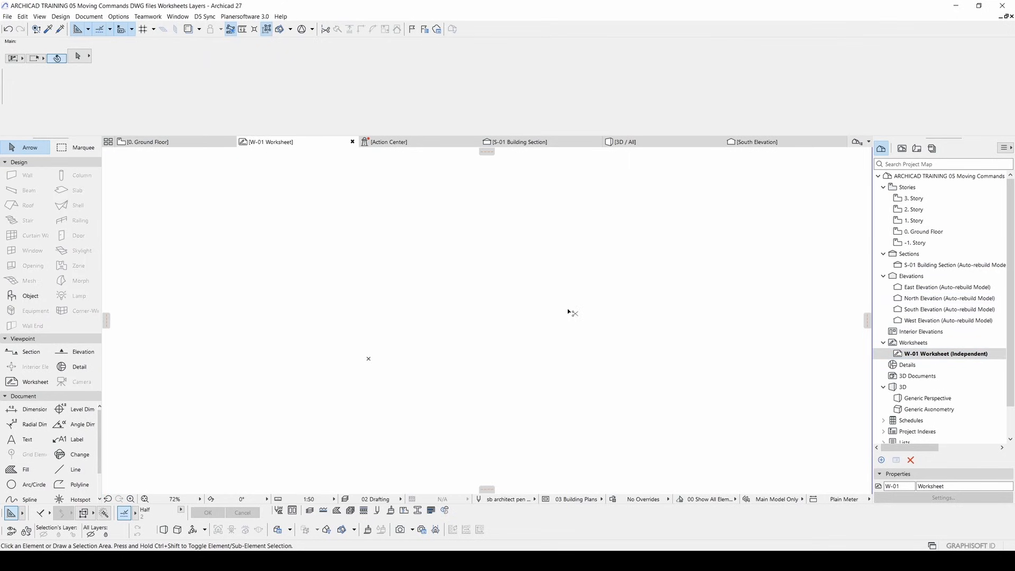
pyautogui.hotkey('ctrl', 'v')
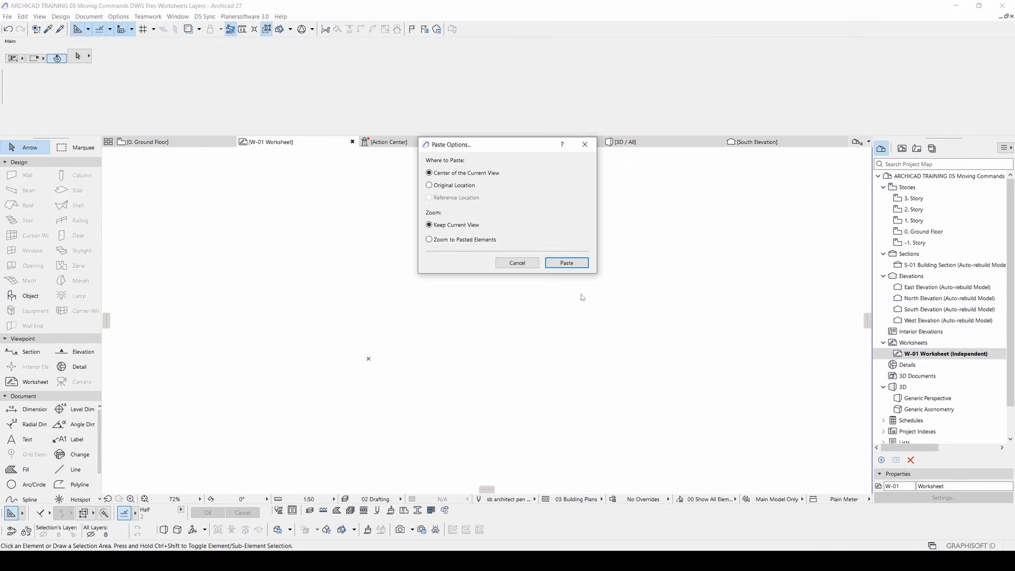
pyautogui.click(436, 186)
pyautogui.click(578, 263)
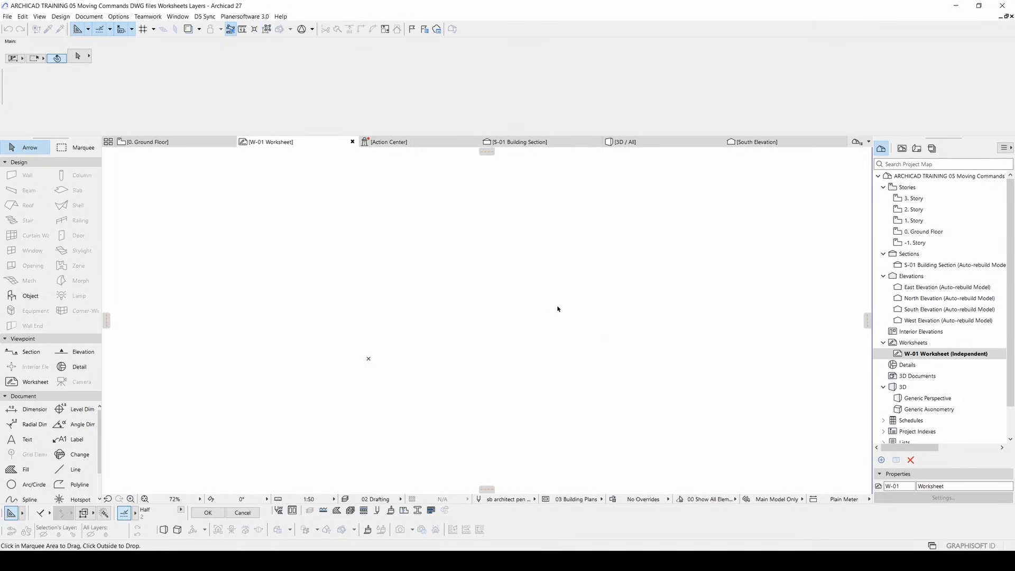
pyautogui.scroll(-5, 653, 281)
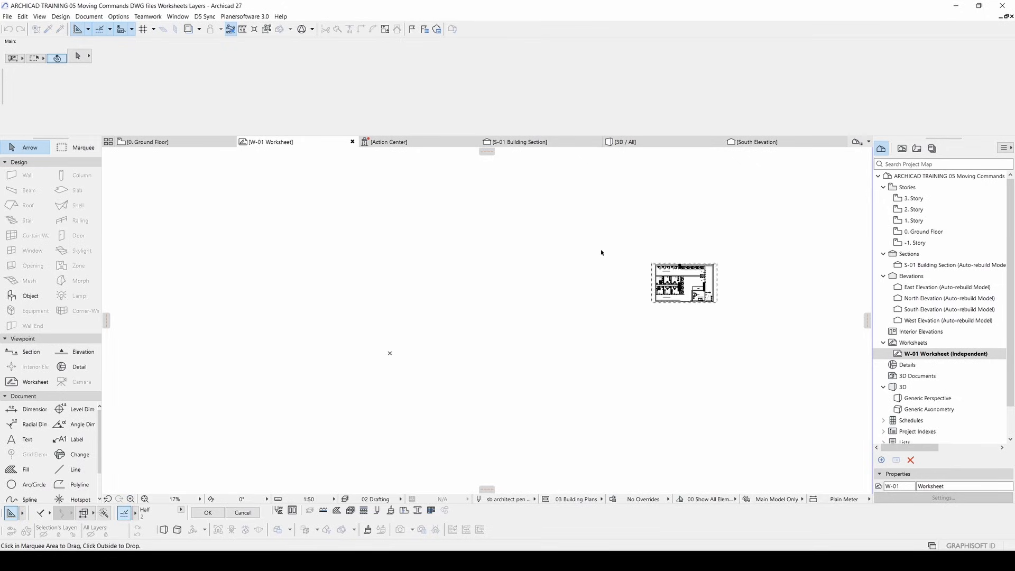
pyautogui.click(633, 265)
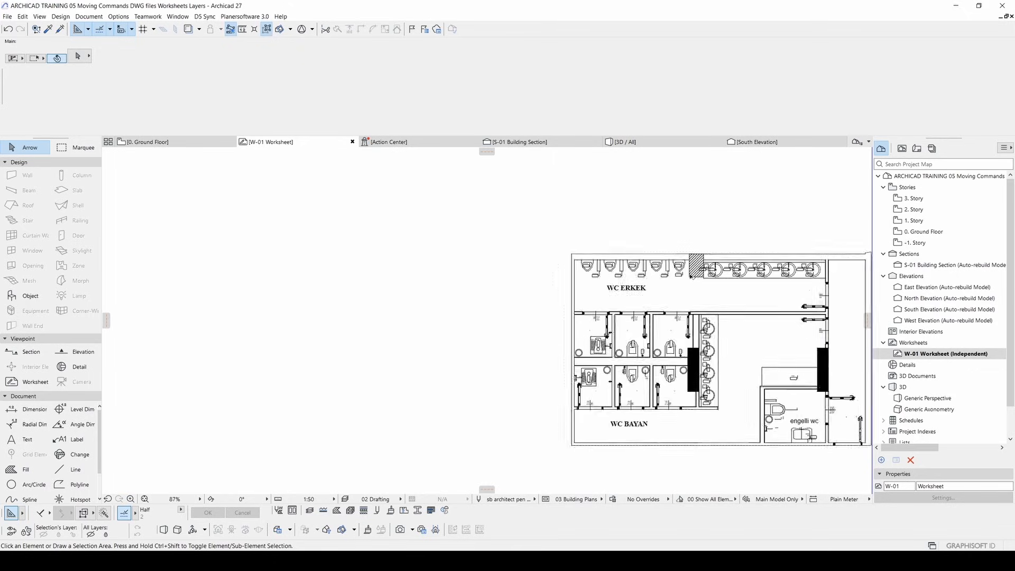
pyautogui.hotkey('ctrl', 'a')
pyautogui.click(395, 224)
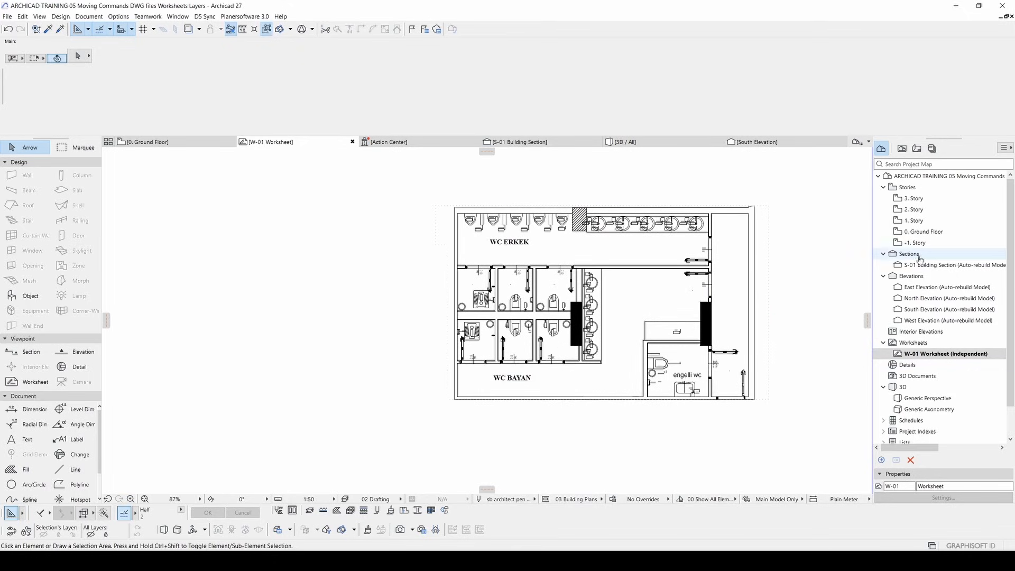
# - Show the W-01 worksheet as a trace reference on the Ground Floor plan
pyautogui.doubleClick(913, 232)
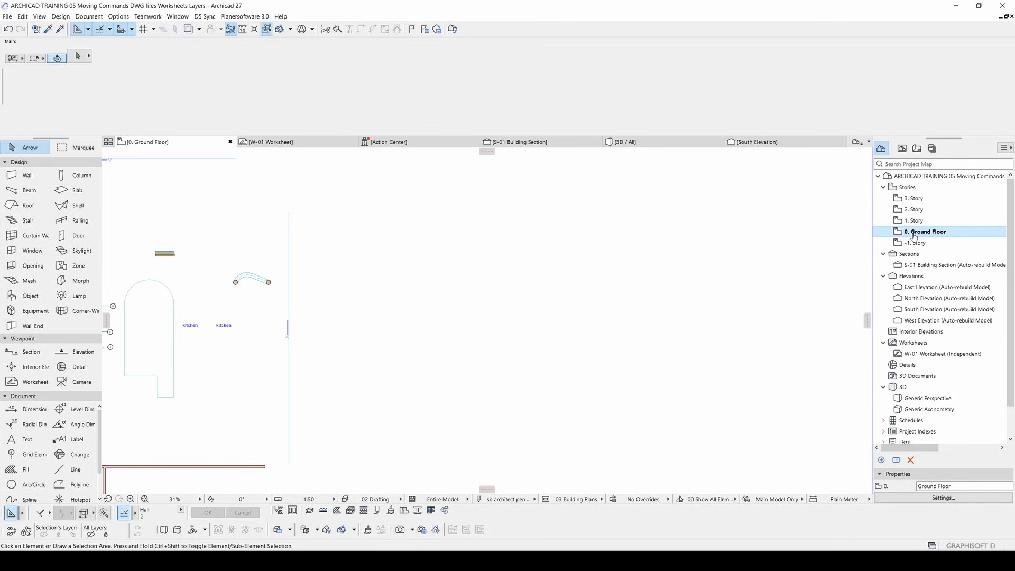
pyautogui.rightClick(933, 354)
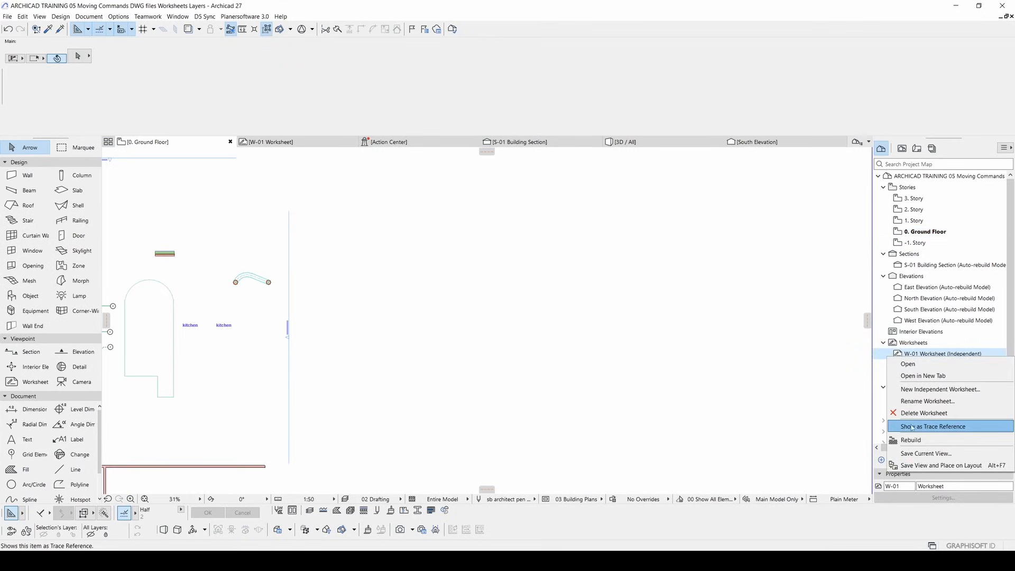
pyautogui.click(916, 428)
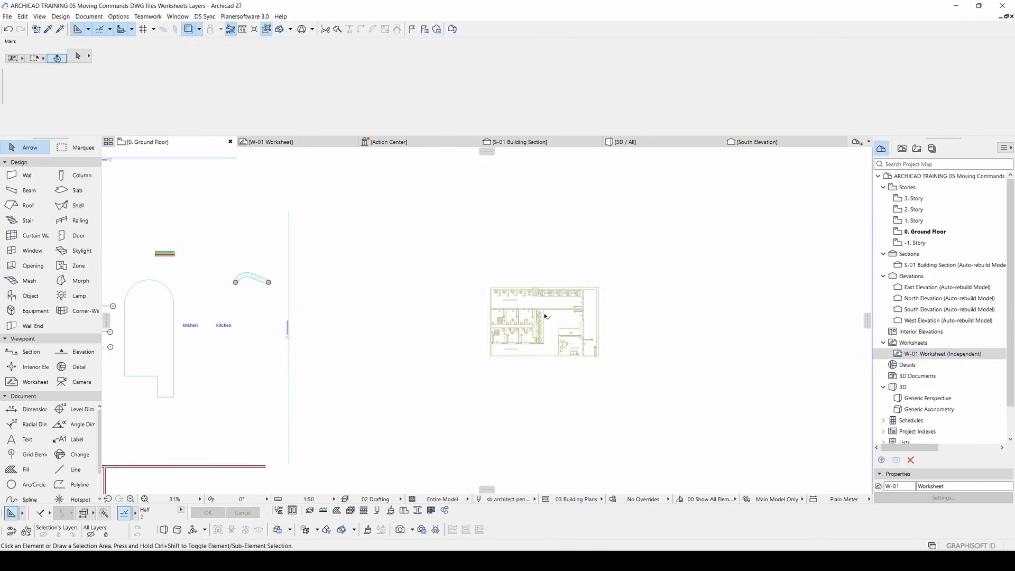
pyautogui.scroll(5, 555, 316)
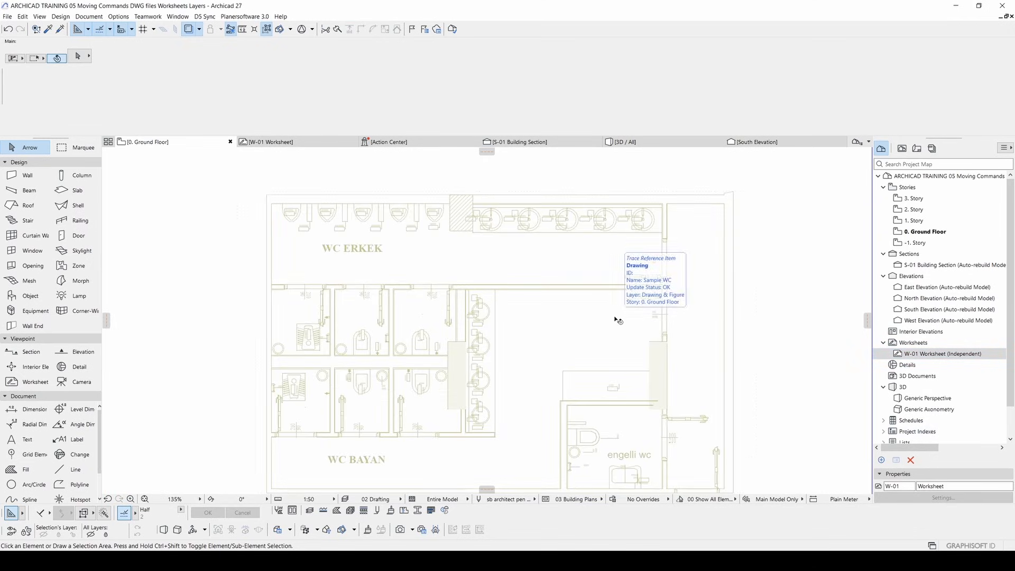
pyautogui.scroll(-1, 617, 319)
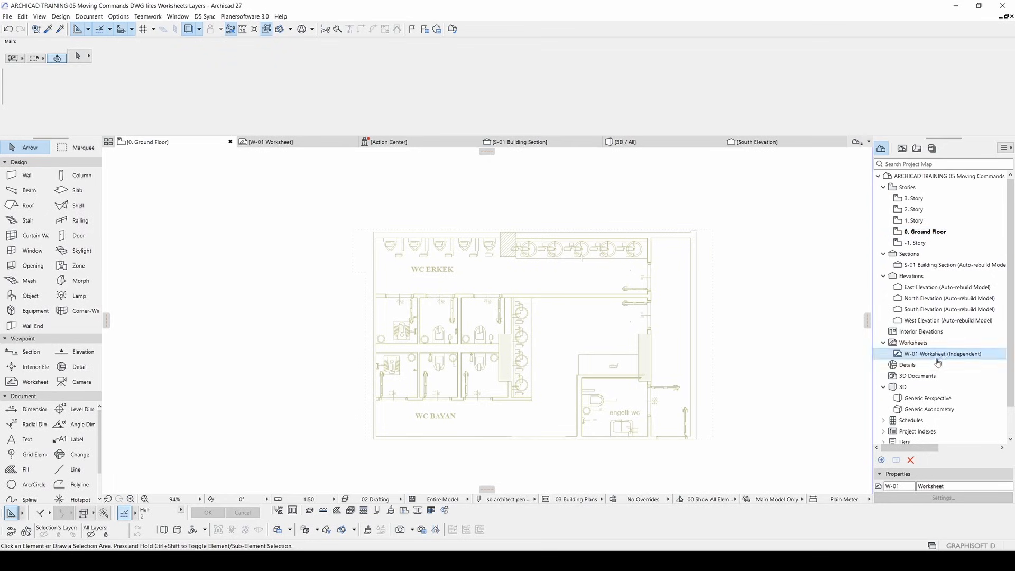
# - Draw a 20 cm brick wall along the traced WC plan's upper wall, from its right inner corner to its left inner corner
pyautogui.click(27, 175)
pyautogui.scroll(3, 682, 232)
pyautogui.click(682, 225)
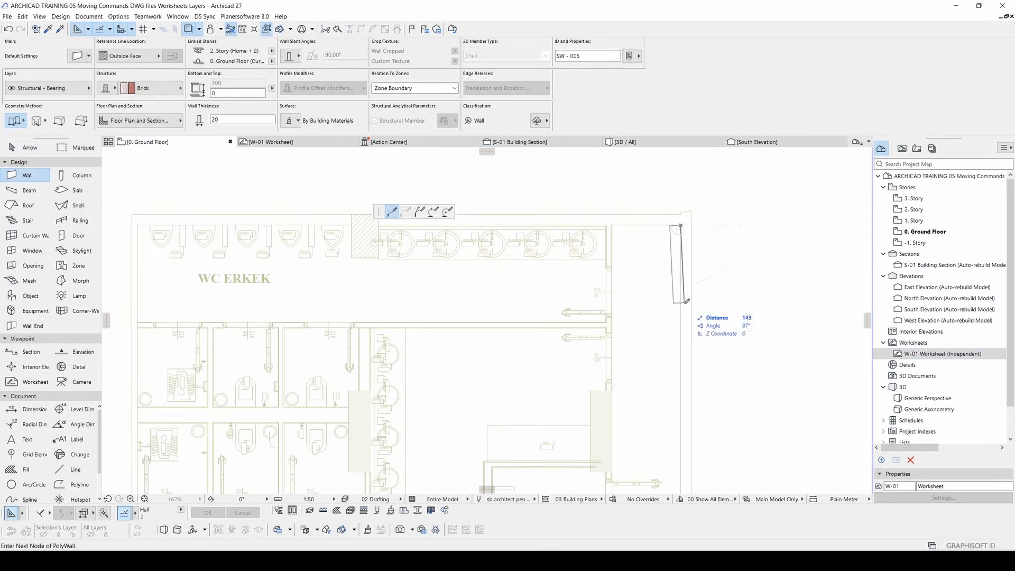
pyautogui.doubleClick(137, 225)
pyautogui.press('Escape')
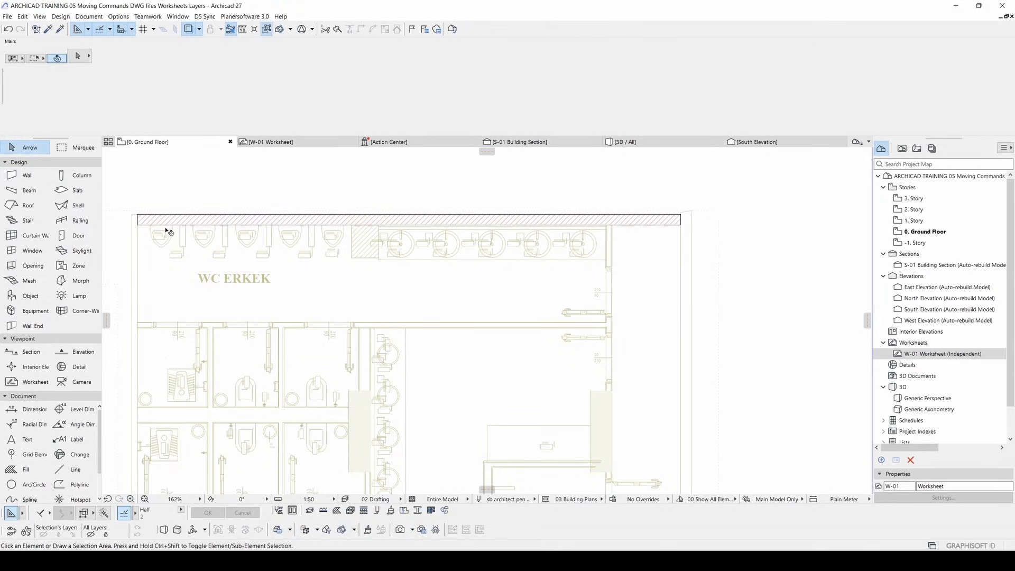
# - Turn off the trace reference on the Ground Floor and review the WC drawing in the W-01 worksheet
pyautogui.moveTo(167, 231); pyautogui.dragTo(271, 237, button='middle')
pyautogui.click(188, 29)
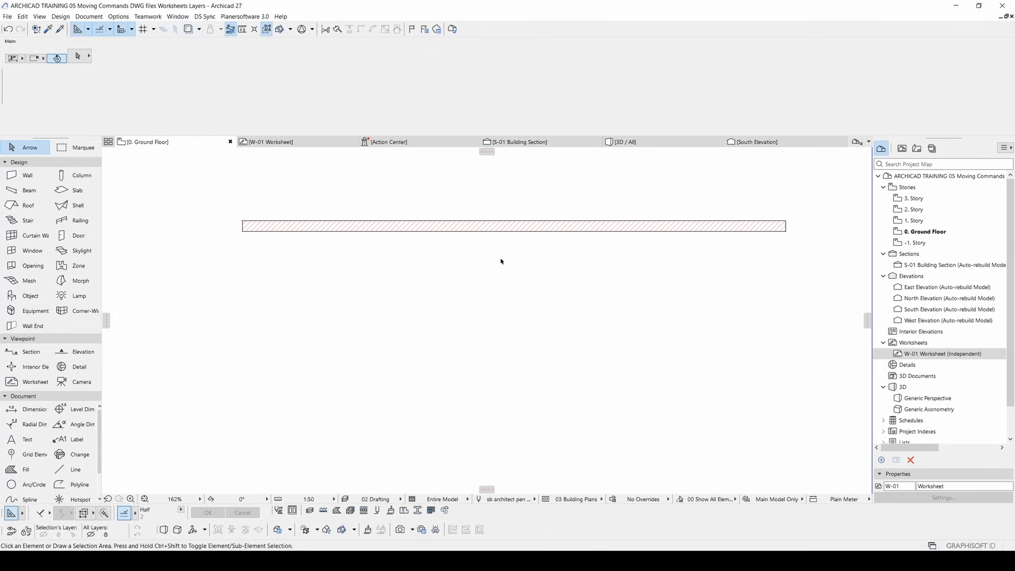
pyautogui.scroll(-5, 528, 301)
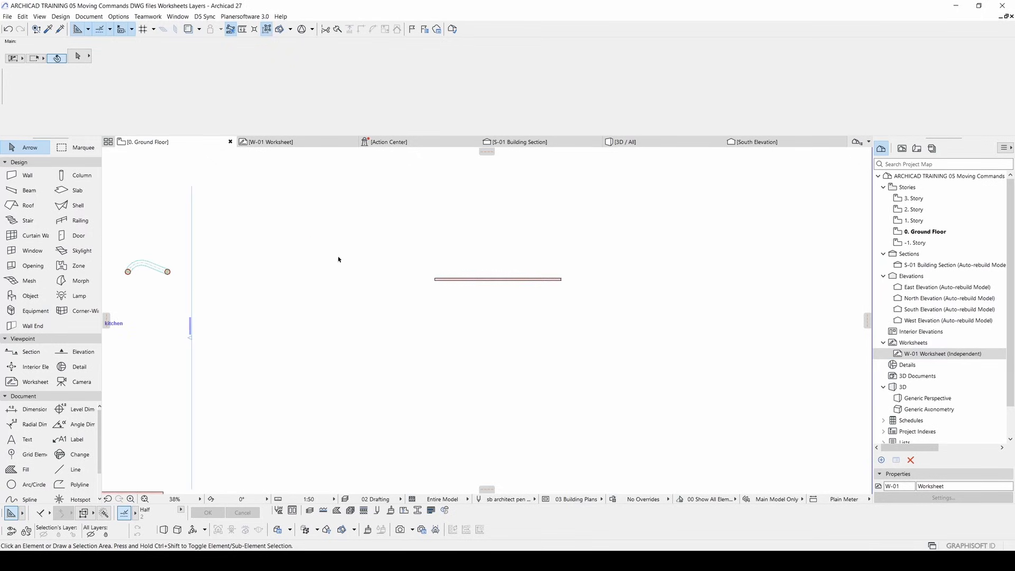
pyautogui.moveTo(505, 275); pyautogui.dragTo(526, 248, button='middle')
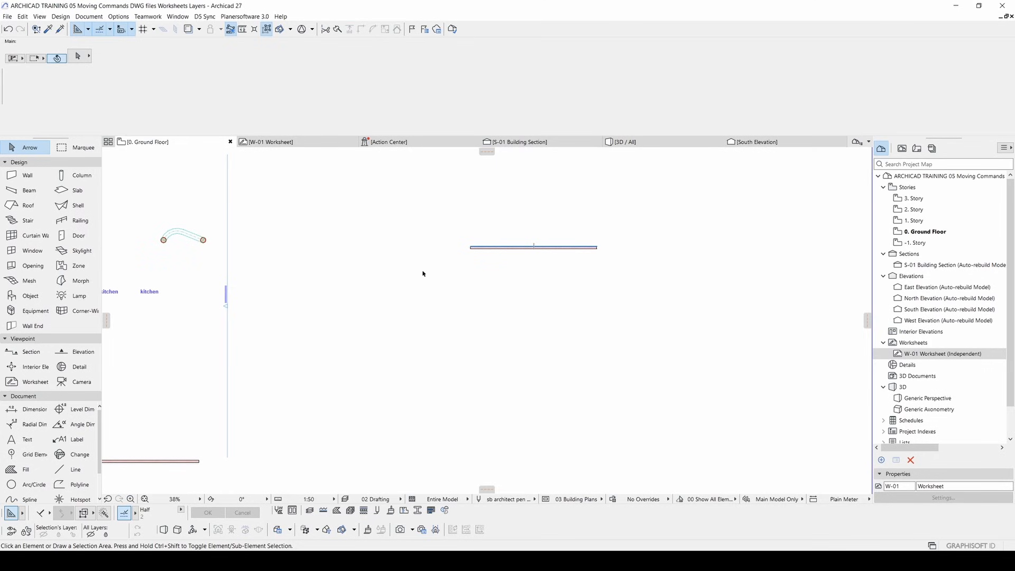
pyautogui.doubleClick(935, 354)
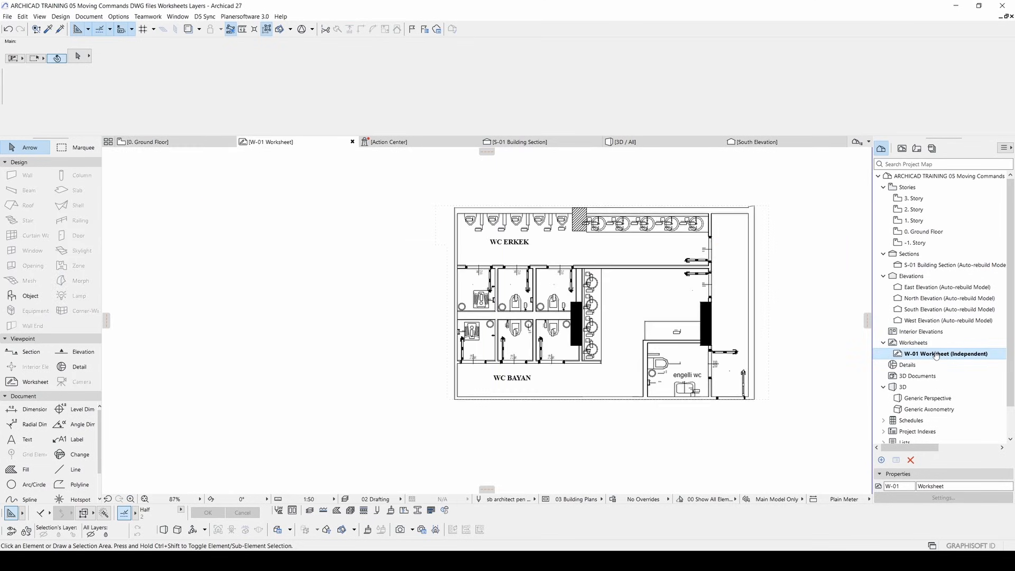
pyautogui.scroll(-3, 643, 290)
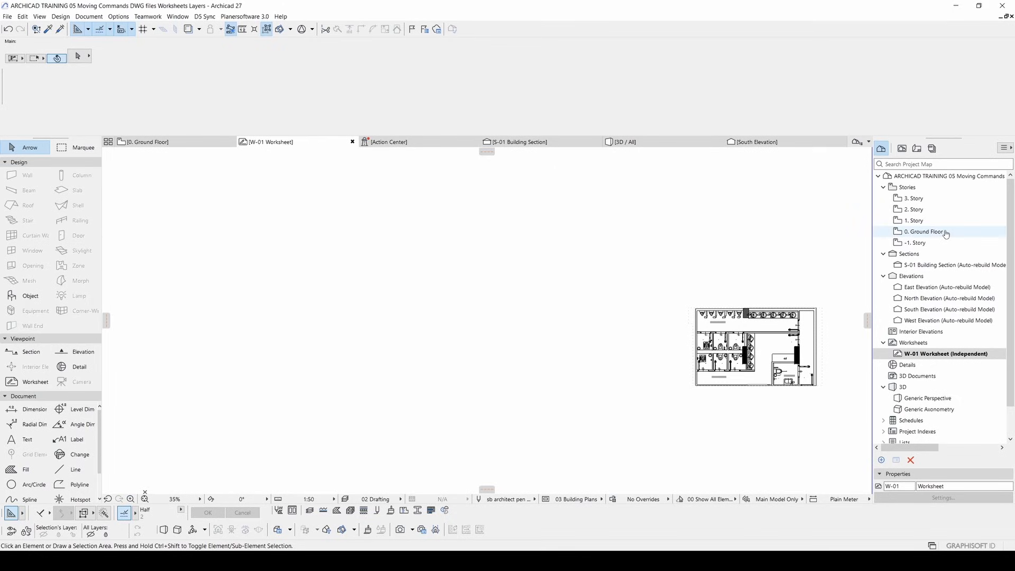
# - On the Ground Floor, select and copy the arched building, its grid lines and the curved wall below, leaving out the section line
pyautogui.doubleClick(923, 232)
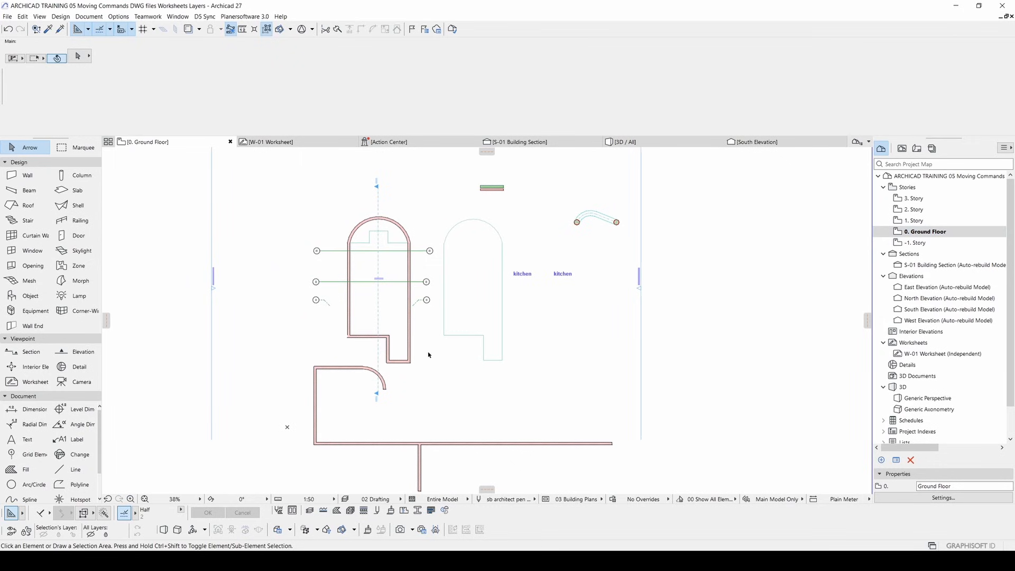
pyautogui.moveTo(431, 374); pyautogui.dragTo(284, 177)
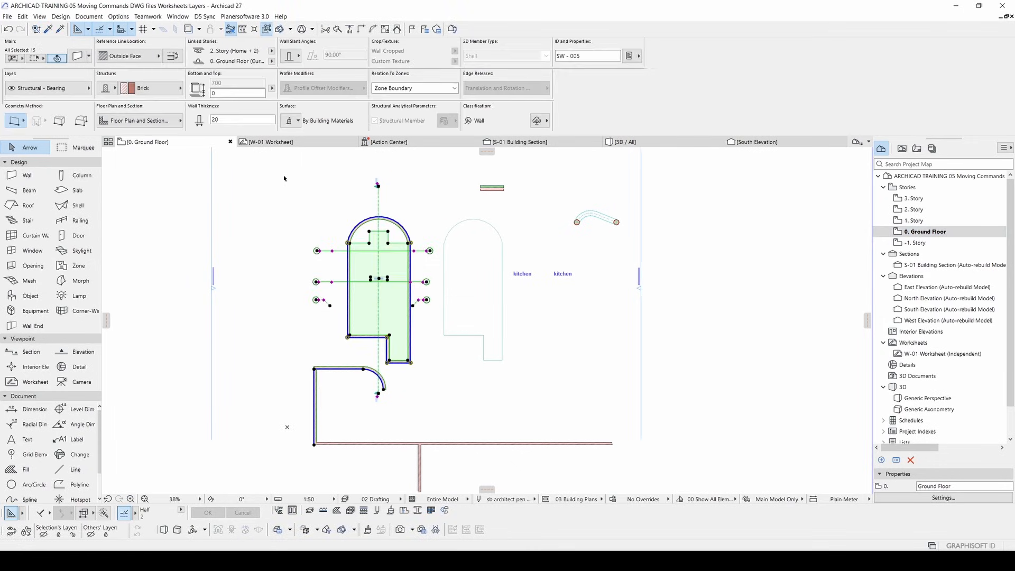
pyautogui.keyDown('shift'); pyautogui.click(378, 203); pyautogui.keyUp('shift')
pyautogui.scroll(5, 307, 213)
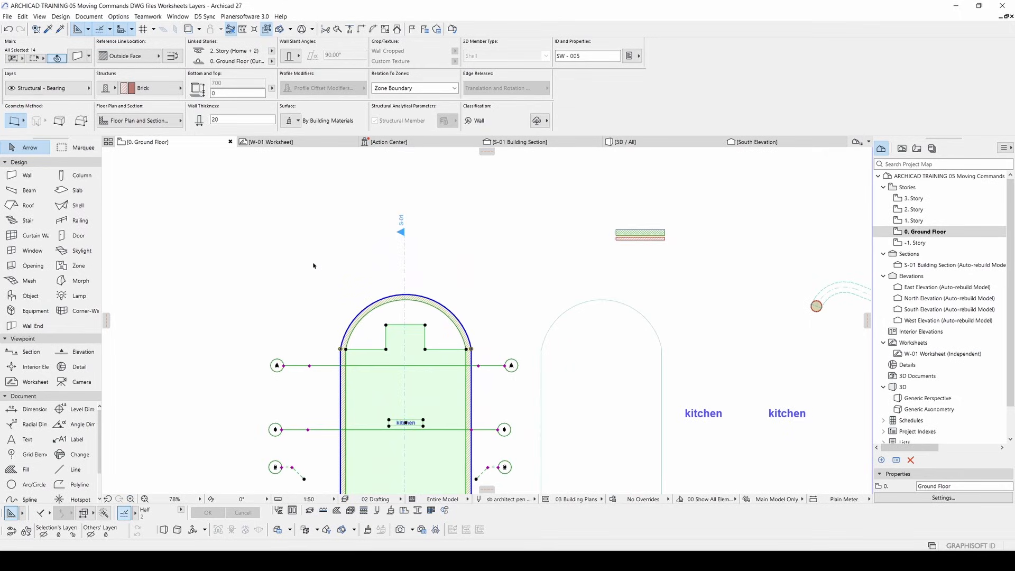
pyautogui.scroll(-3, 383, 271)
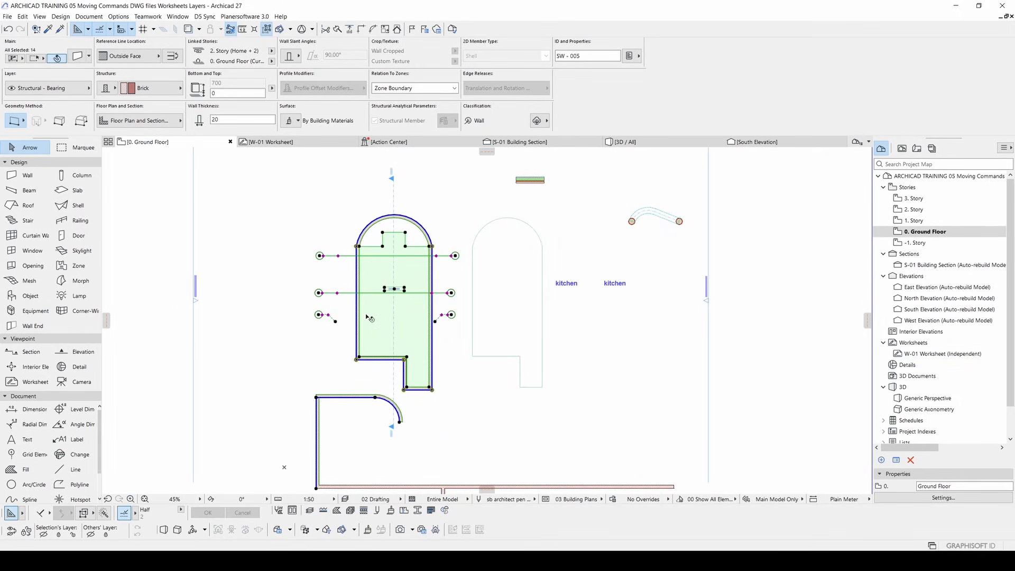
# - Paste the copied building elements into the W-01 worksheet at their original location, zooming to the pasted elements
pyautogui.doubleClick(930, 354)
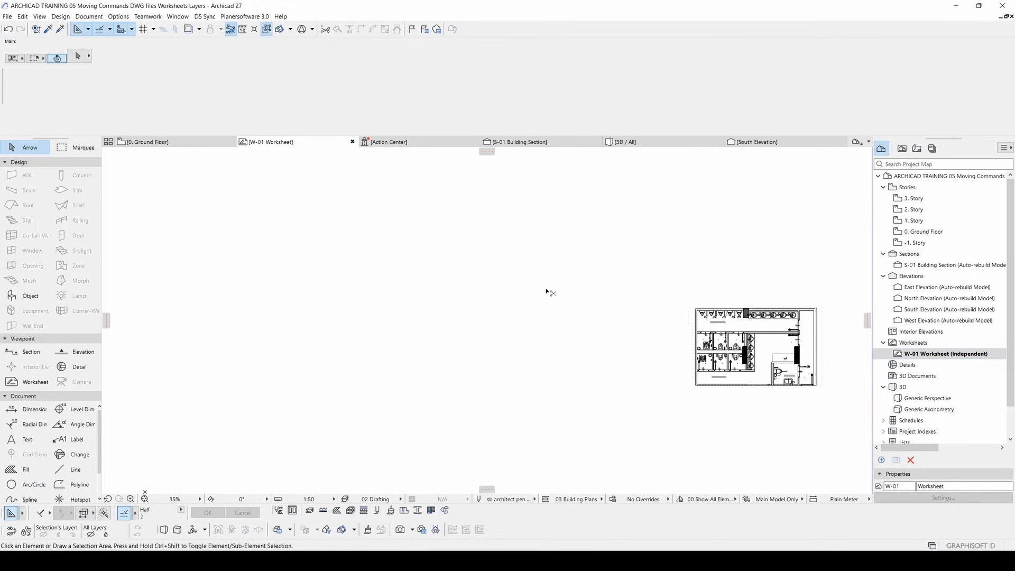
pyautogui.hotkey('ctrl', 'v')
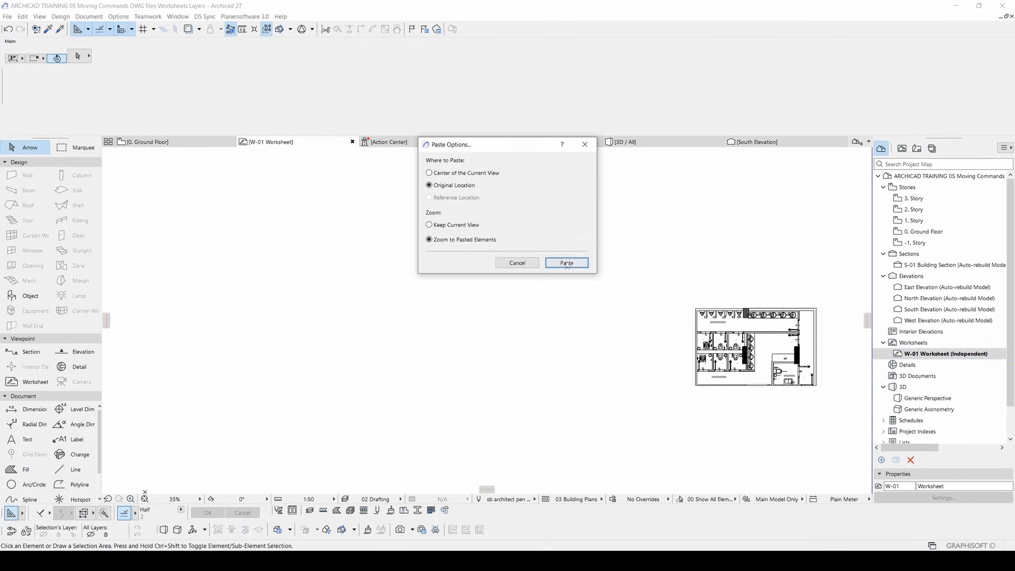
pyautogui.click(569, 262)
pyautogui.click(620, 290)
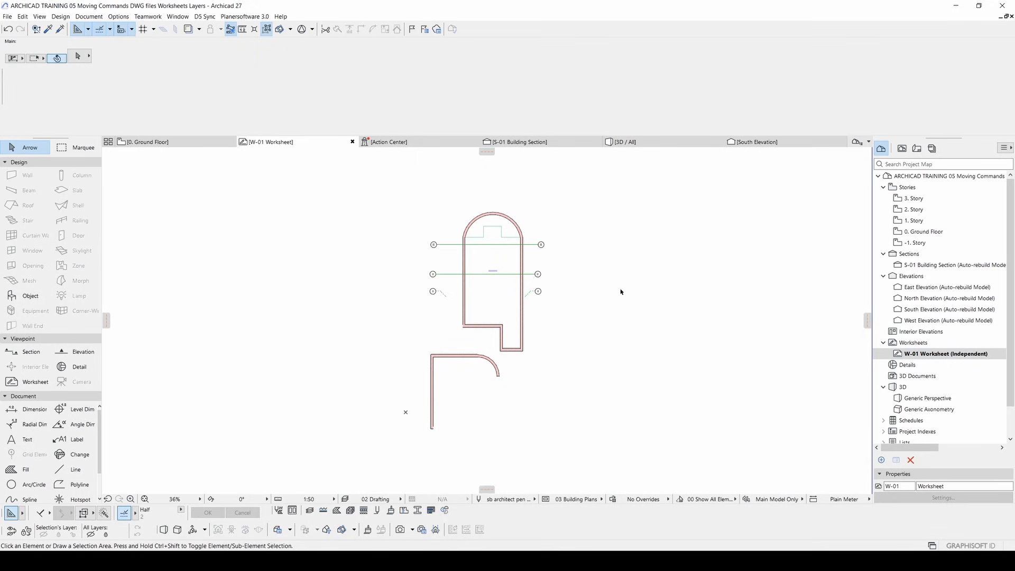
pyautogui.scroll(-3, 613, 292)
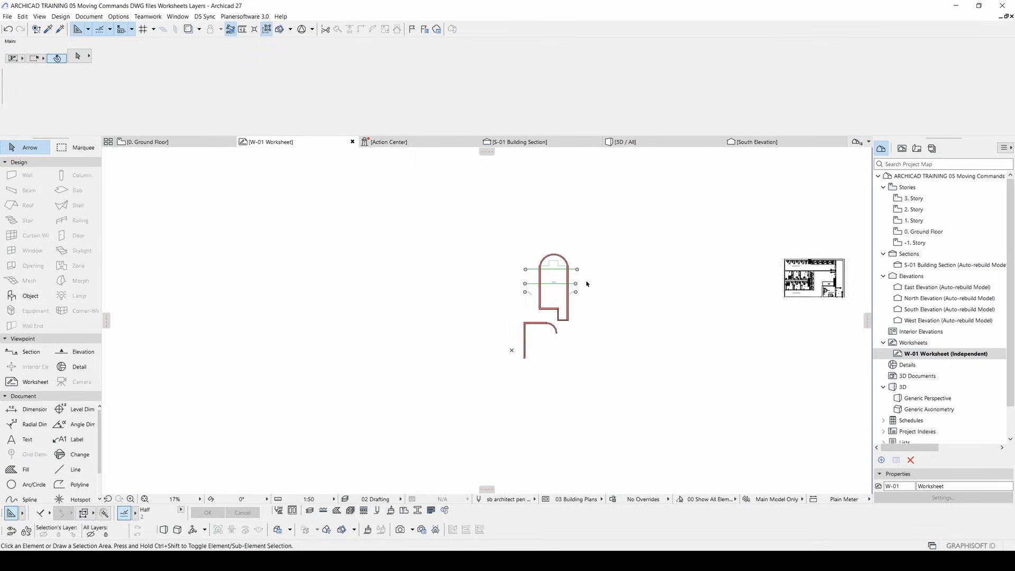
# - Move apart the parts of the pasted building's right wall, shifting its inner contour line inward and its brick fill outside the building
pyautogui.scroll(10, 541, 266)
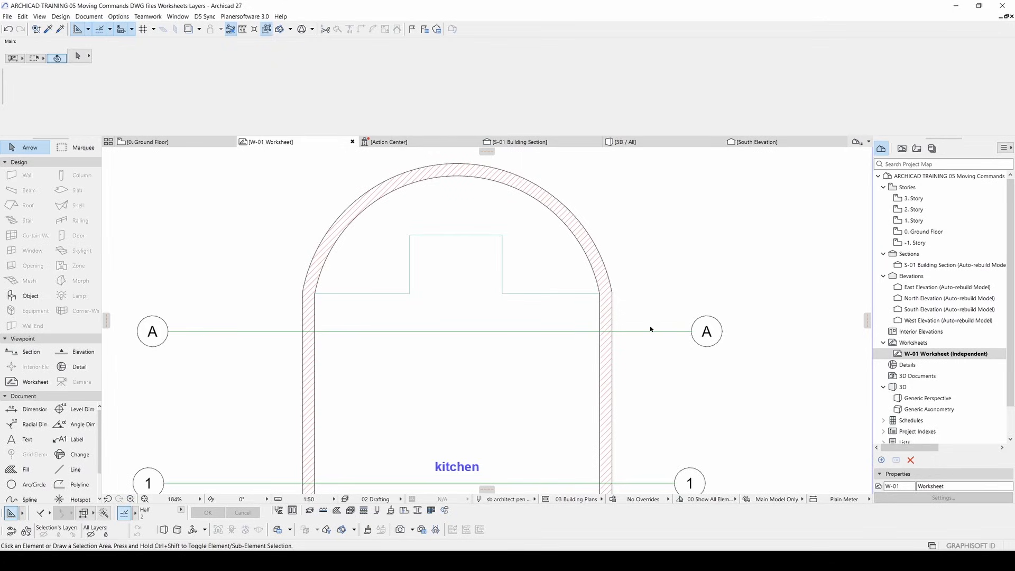
pyautogui.scroll(4, 594, 358)
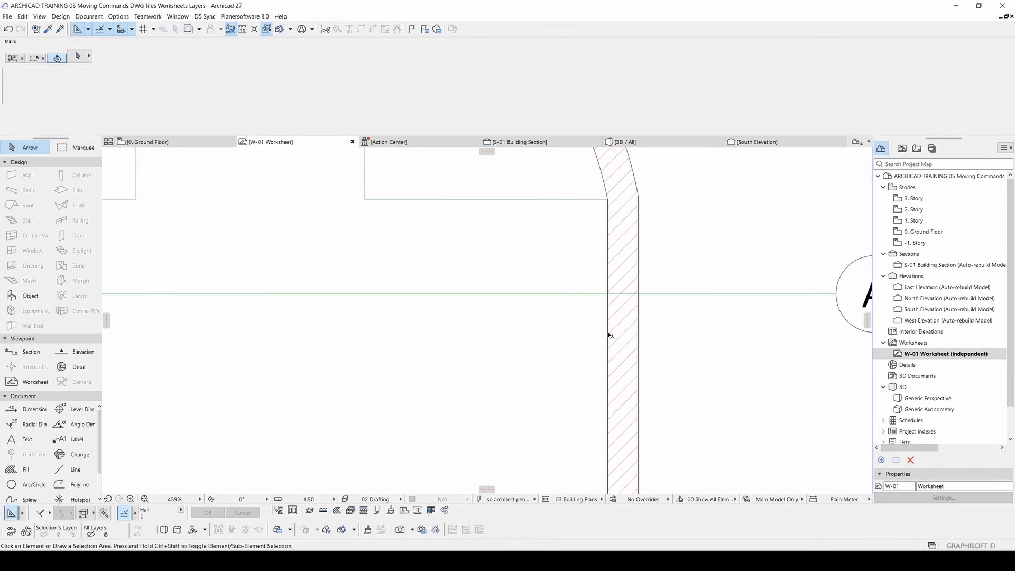
pyautogui.click(609, 335)
pyautogui.hotkey('ctrl', 'd')
pyautogui.click(608, 346)
pyautogui.click(776, 372)
pyautogui.click(691, 245)
# - Select the separated lines and brick fill of the right wall together to examine their element types, and clear the selection
pyautogui.scroll(-5, 690, 245)
pyautogui.moveTo(717, 281); pyautogui.dragTo(624, 265, button='middle')
pyautogui.moveTo(687, 309); pyautogui.dragTo(552, 269)
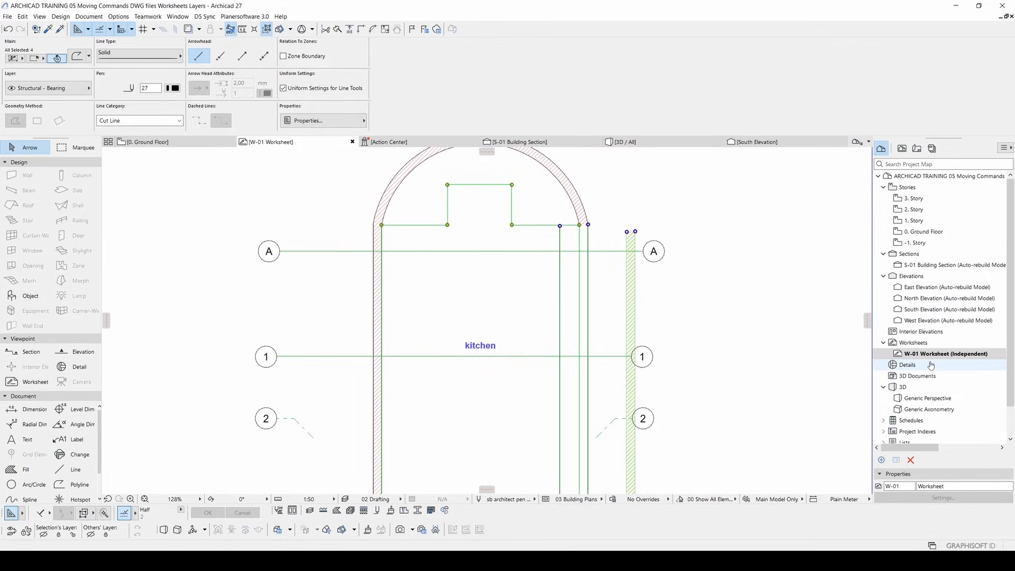
pyautogui.click(726, 330)
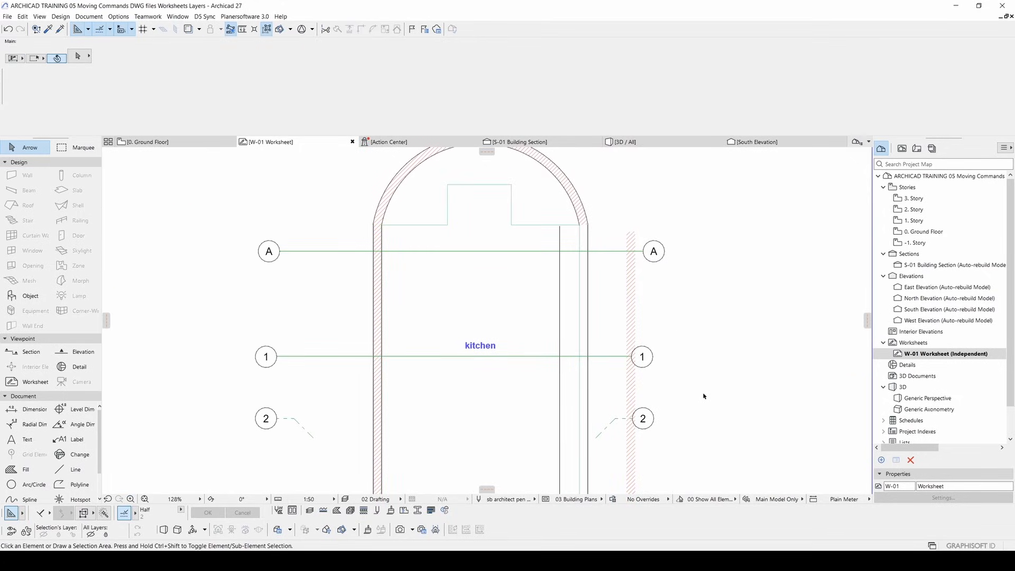
# - Select the detached brick fill beside the building's right wall to check its layer setting
pyautogui.scroll(-6, 682, 392)
pyautogui.moveTo(564, 331); pyautogui.dragTo(532, 273, button='middle')
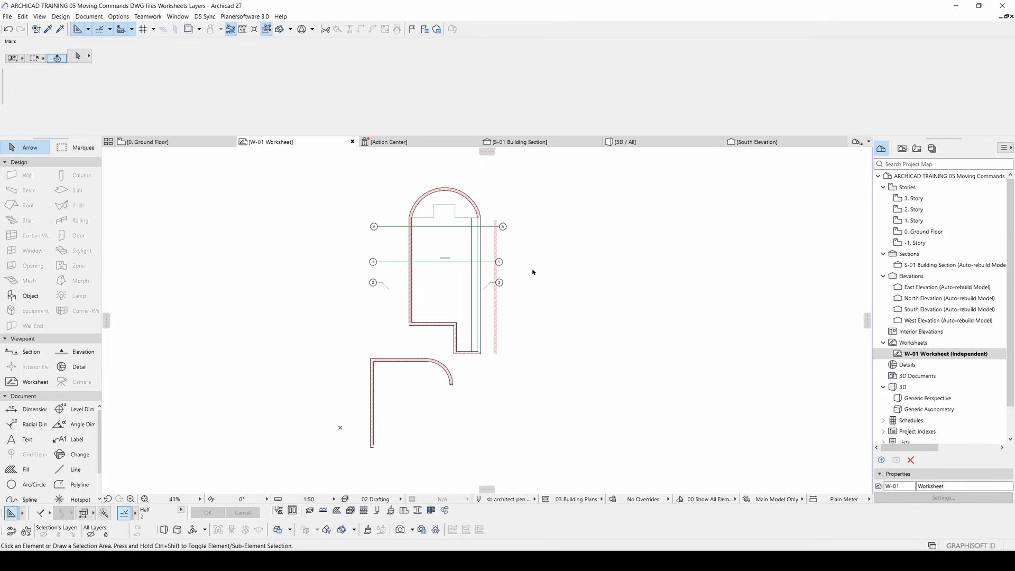
pyautogui.click(496, 240)
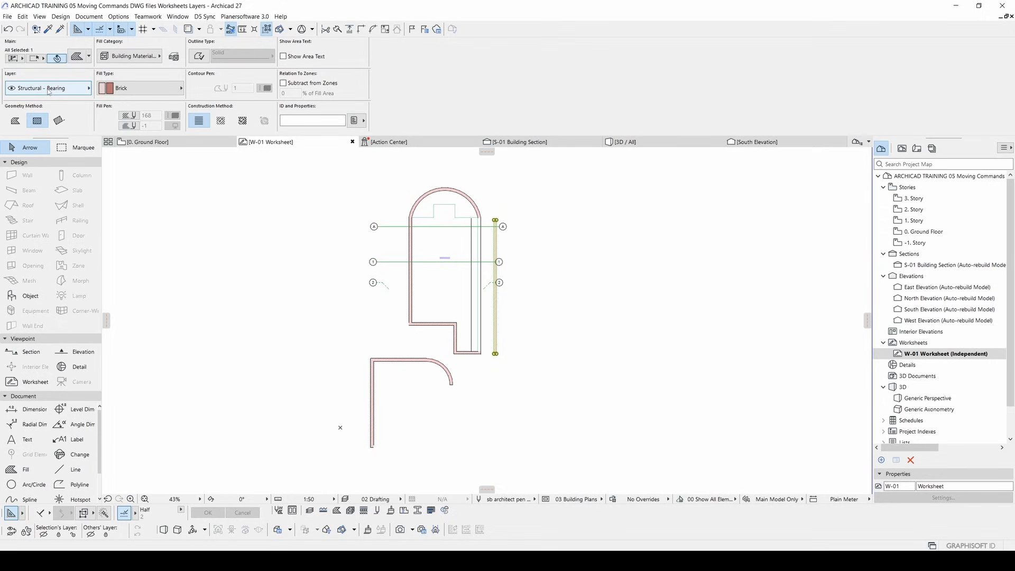
# - Examine the layers available for the selected brick fill, leaving its layer setting as it is, and clear the selection
pyautogui.scroll(3, 482, 256)
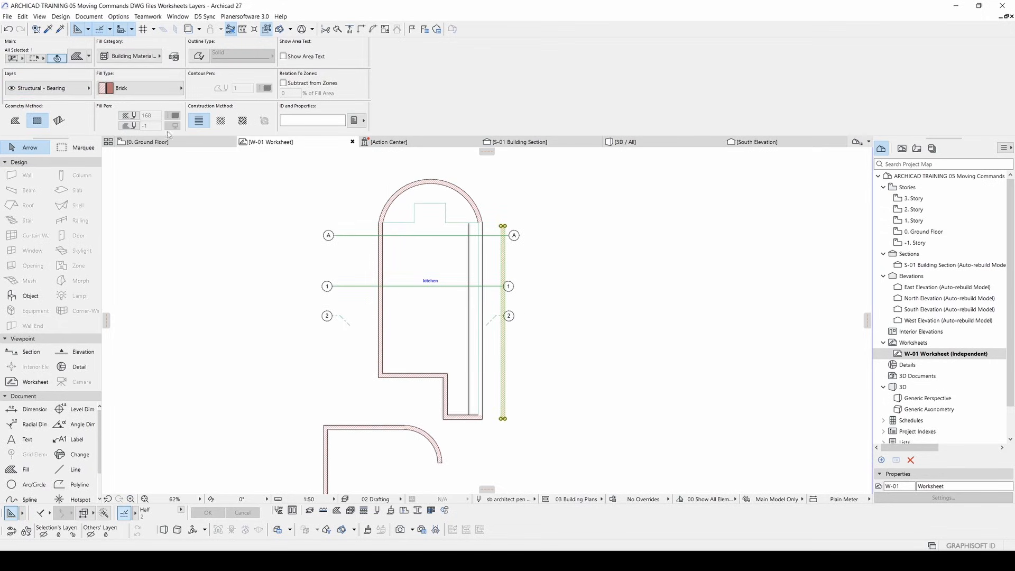
pyautogui.click(35, 90)
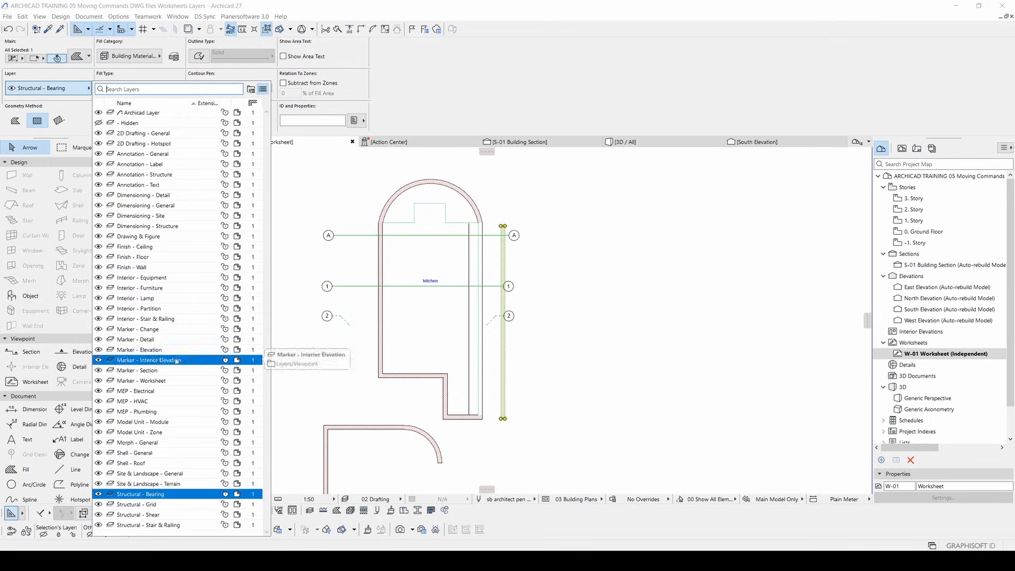
pyautogui.click(319, 270)
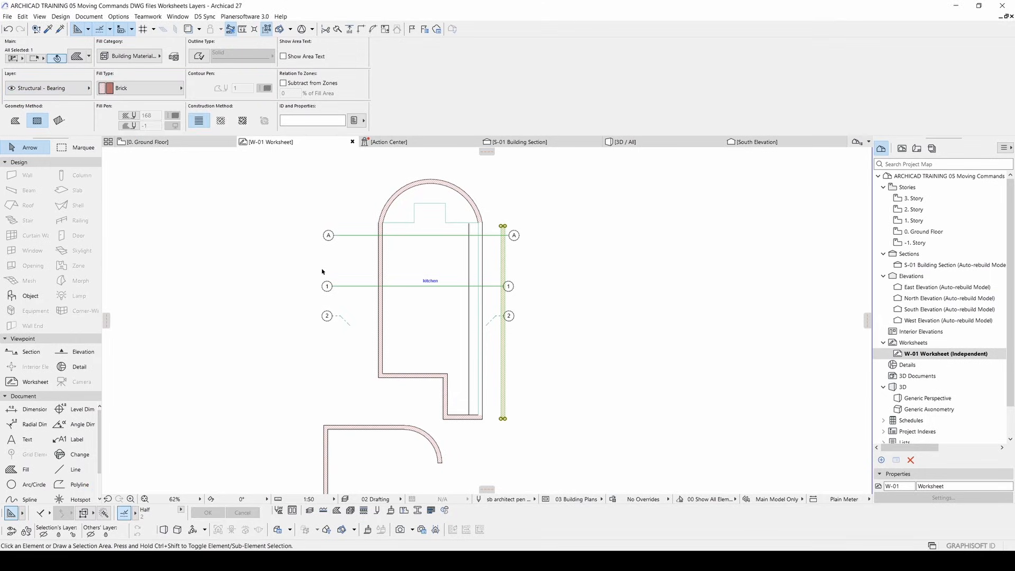
pyautogui.click(263, 254)
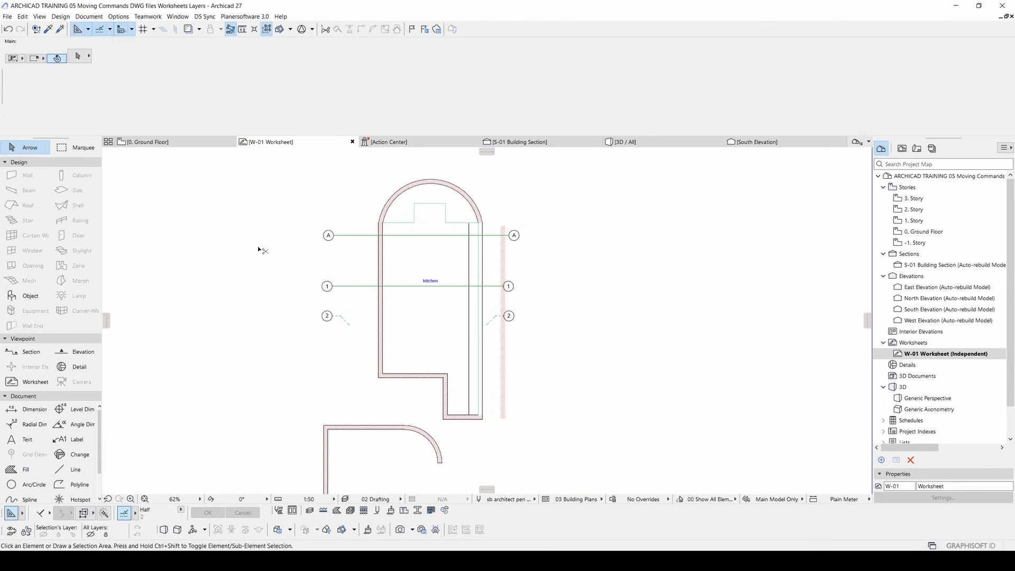
# - Open the model view layer settings and review the layer combinations and the list of layers
pyautogui.hotkey('ctrl', 'l')
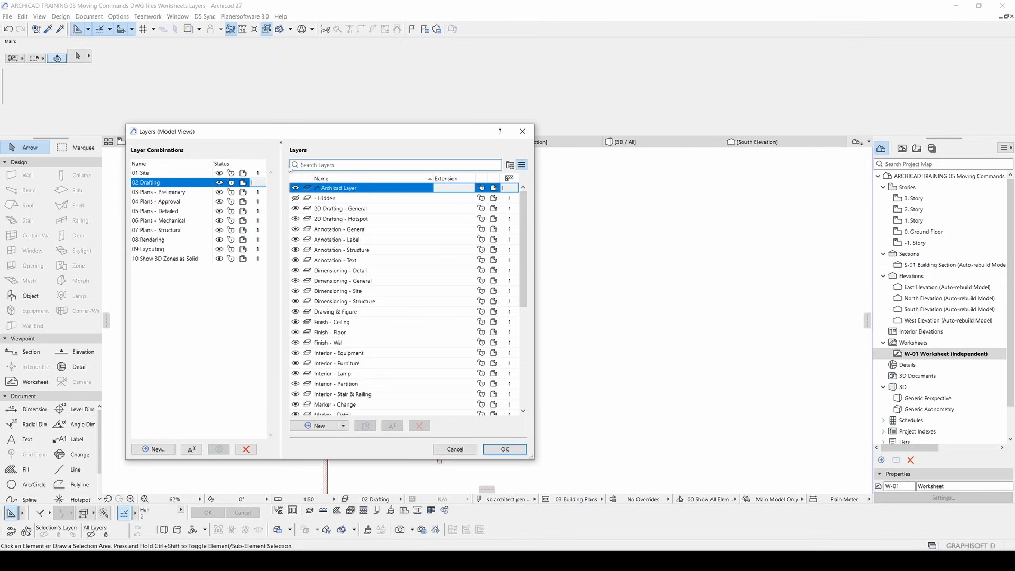
pyautogui.moveTo(262, 132); pyautogui.dragTo(365, 143)
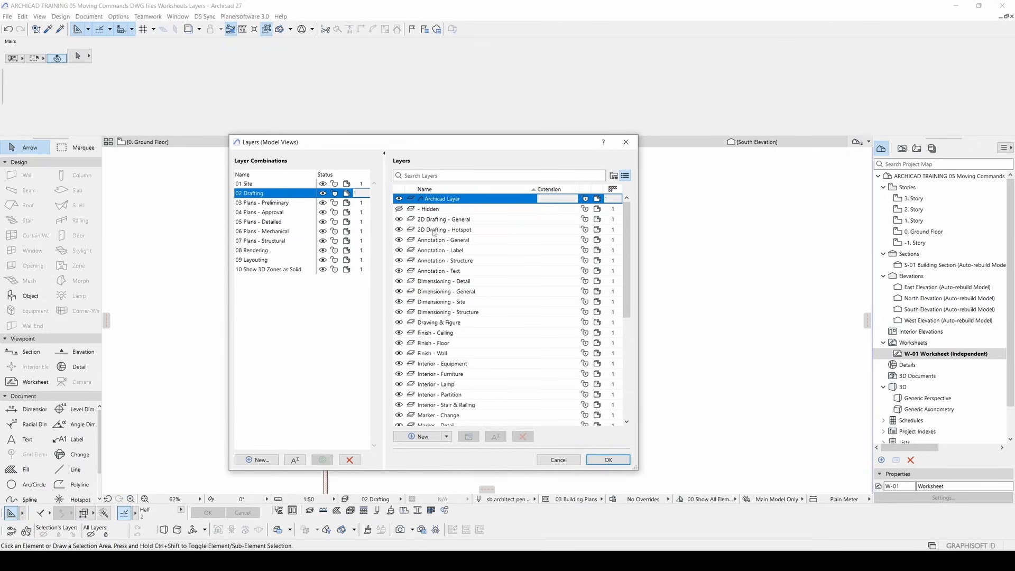
pyautogui.moveTo(633, 229); pyautogui.dragTo(651, 197)
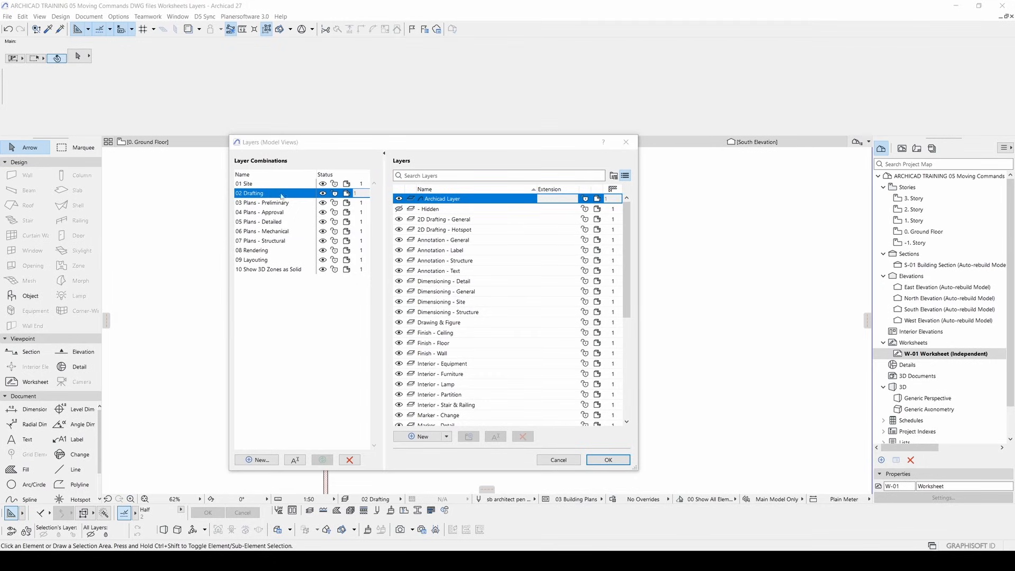
pyautogui.moveTo(292, 147); pyautogui.dragTo(300, 135)
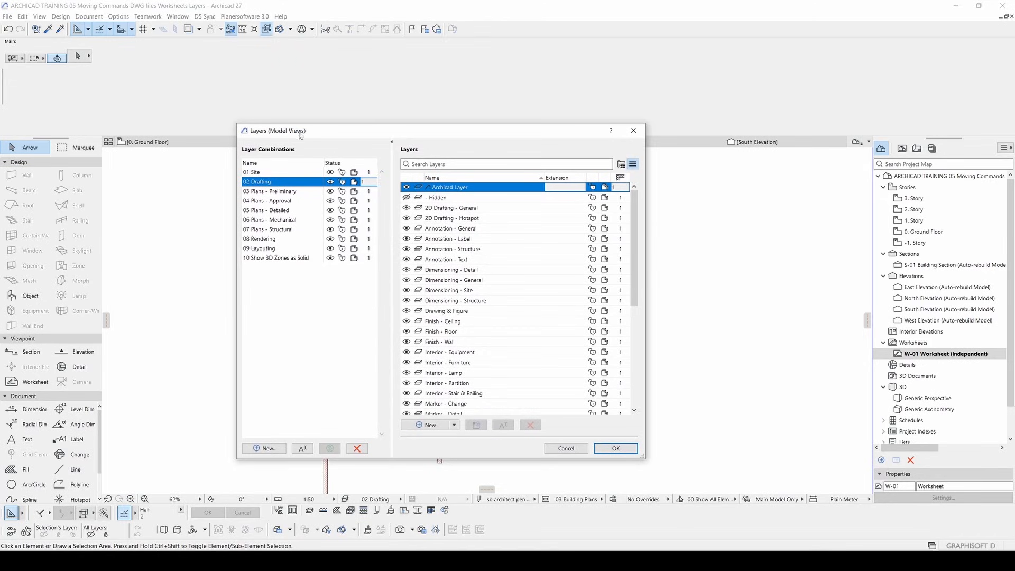
pyautogui.click(267, 241)
pyautogui.moveTo(634, 203)
pyautogui.mouseDown()
pyautogui.moveTo(634, 294)
pyautogui.moveTo(639, 199)
pyautogui.mouseUp()
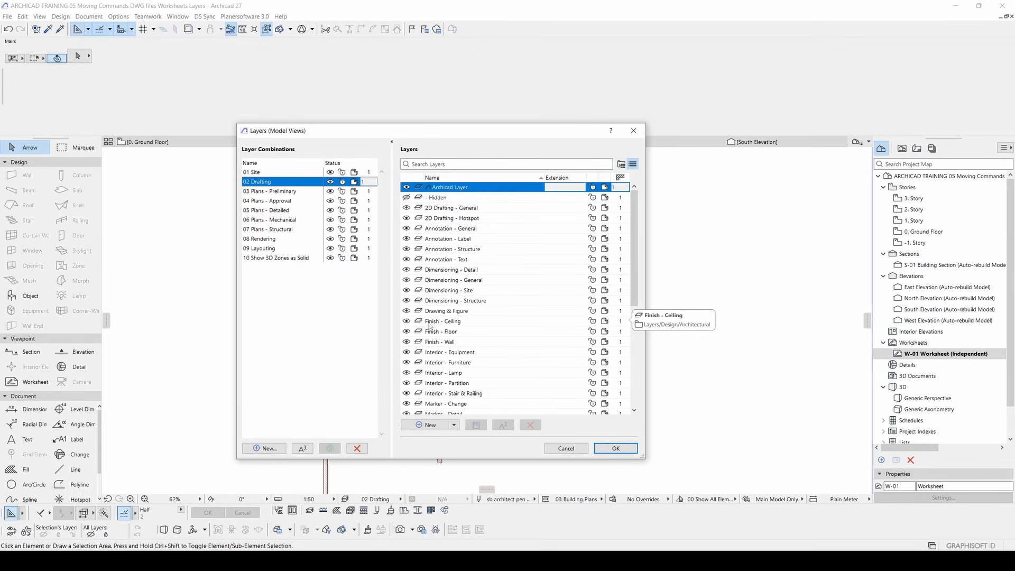
pyautogui.moveTo(465, 133)
pyautogui.mouseDown()
pyautogui.moveTo(299, 223)
pyautogui.moveTo(125, 276)
pyautogui.mouseUp()
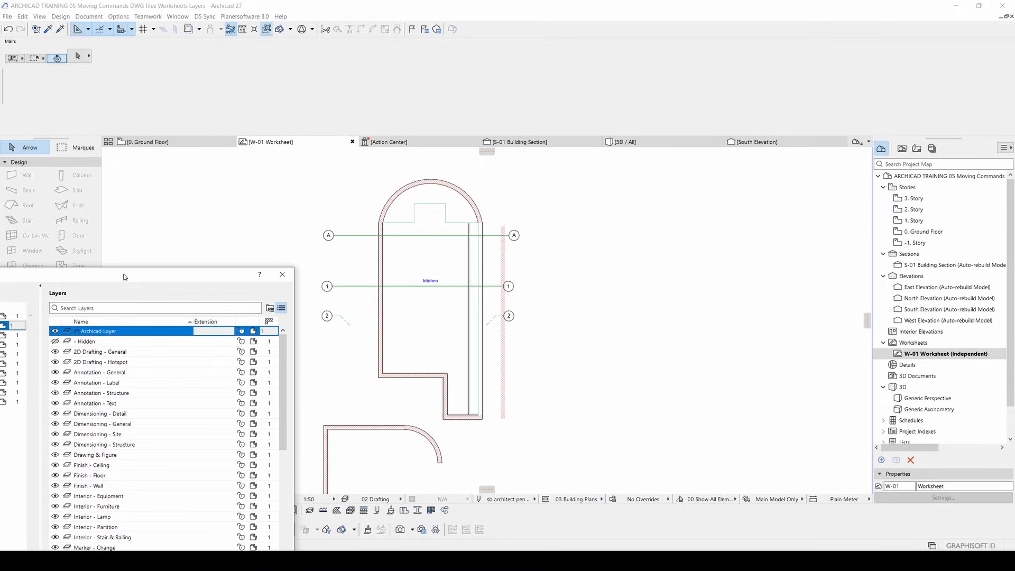
pyautogui.moveTo(207, 274); pyautogui.dragTo(585, 150)
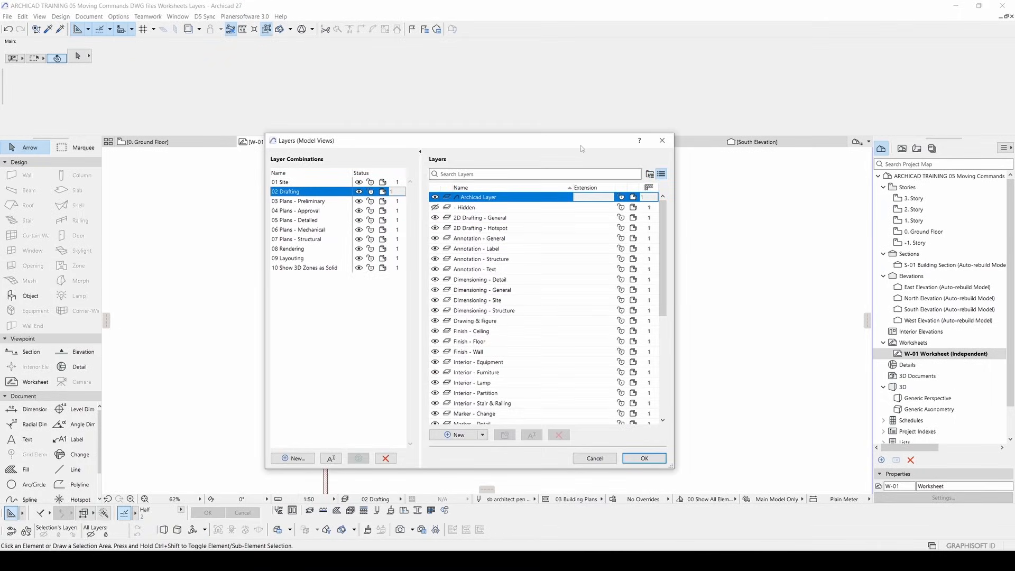
# - Create a new layer named sketch in the model view layer settings
pyautogui.click(455, 435)
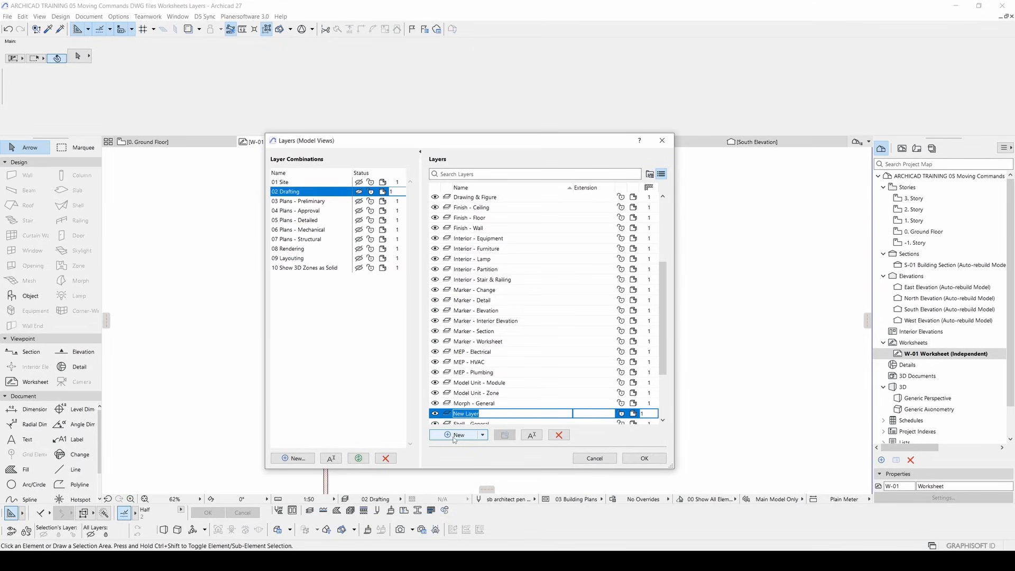
pyautogui.write('sketch')
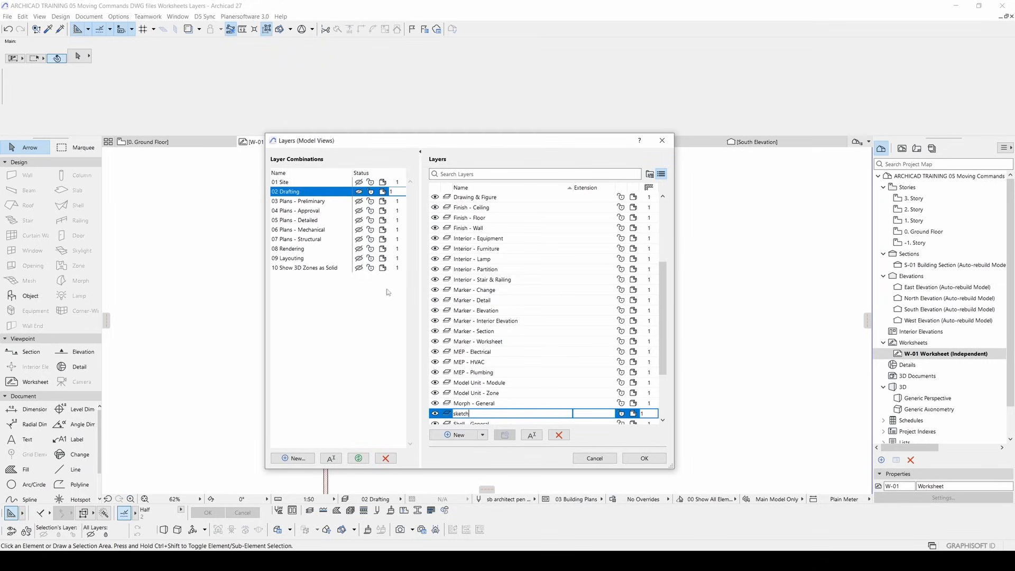
pyautogui.moveTo(665, 358); pyautogui.dragTo(663, 379)
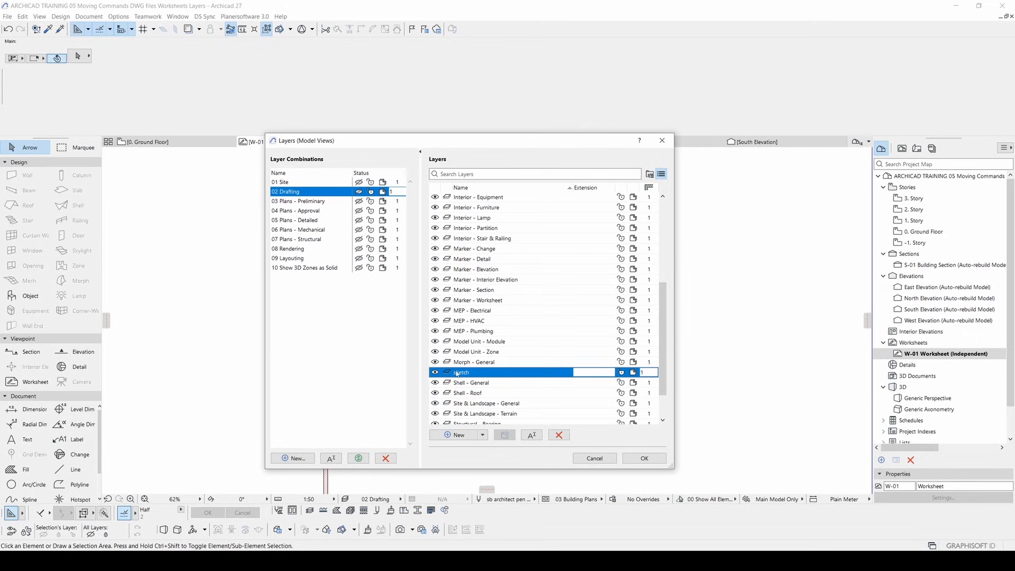
pyautogui.click(473, 372)
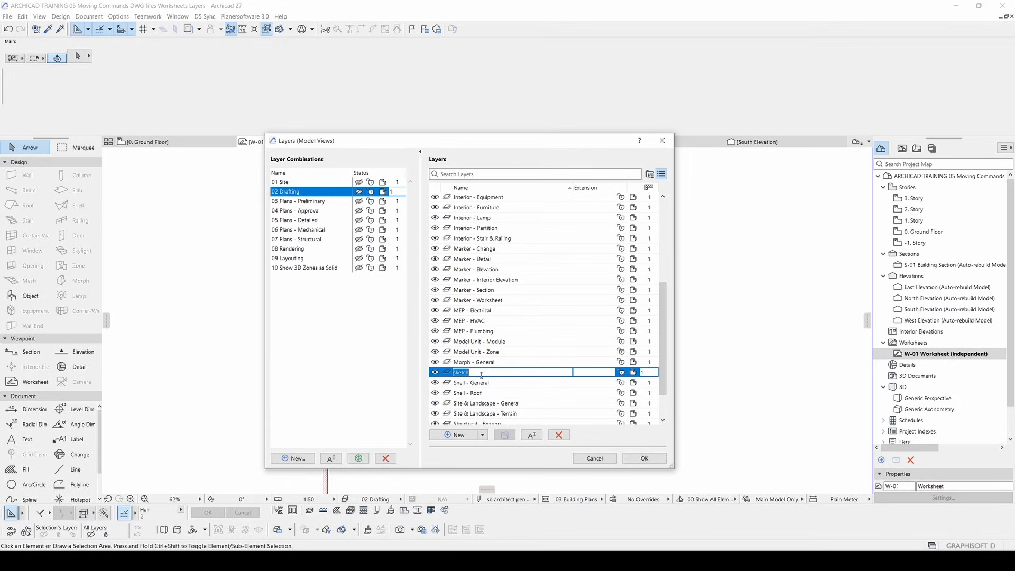
# - Make the sketch layer visible in the 02 Drafting layer combination, update that combination and apply the layer settings
pyautogui.click(359, 191)
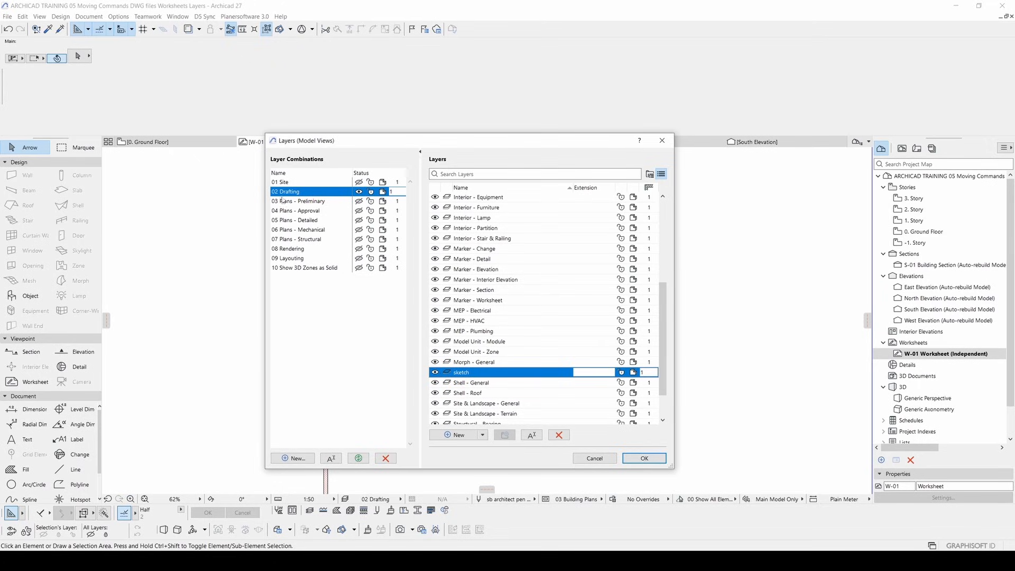
pyautogui.click(355, 459)
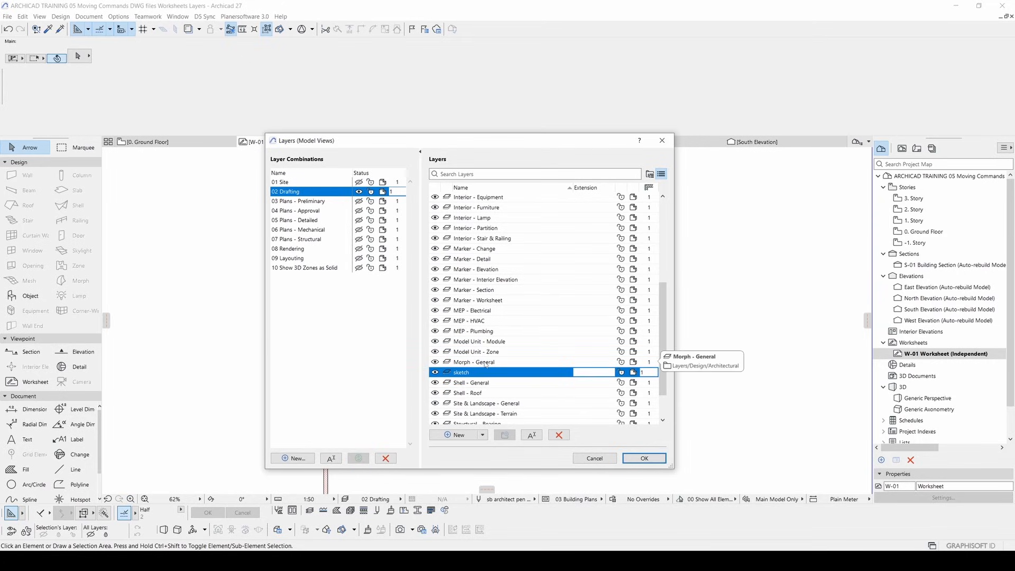
pyautogui.click(643, 458)
# - Assign the detached brick fill beside the building's right wall to the sketch layer and clear the selection
pyautogui.scroll(-3, 471, 294)
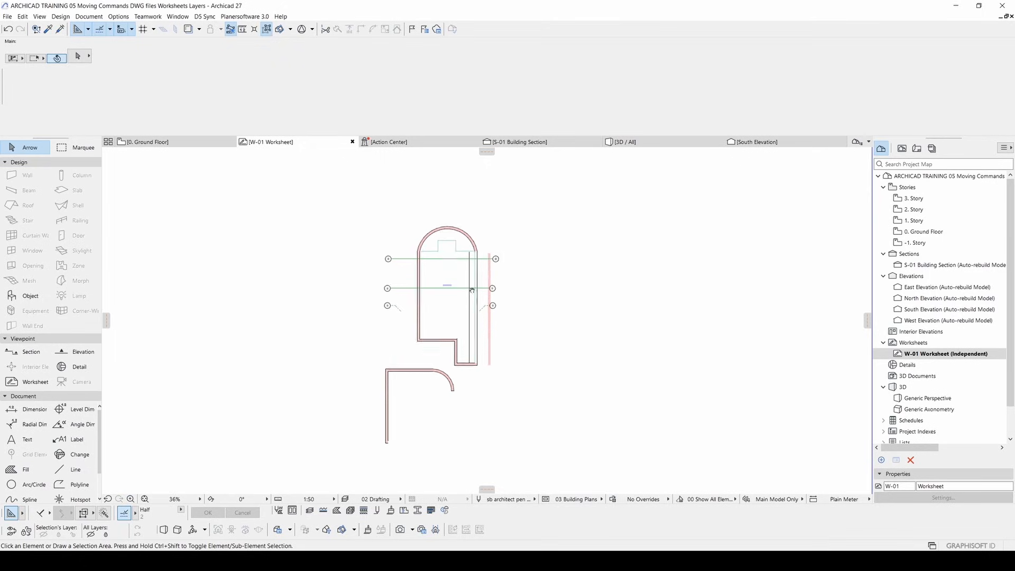
pyautogui.moveTo(470, 295); pyautogui.dragTo(482, 251, button='middle')
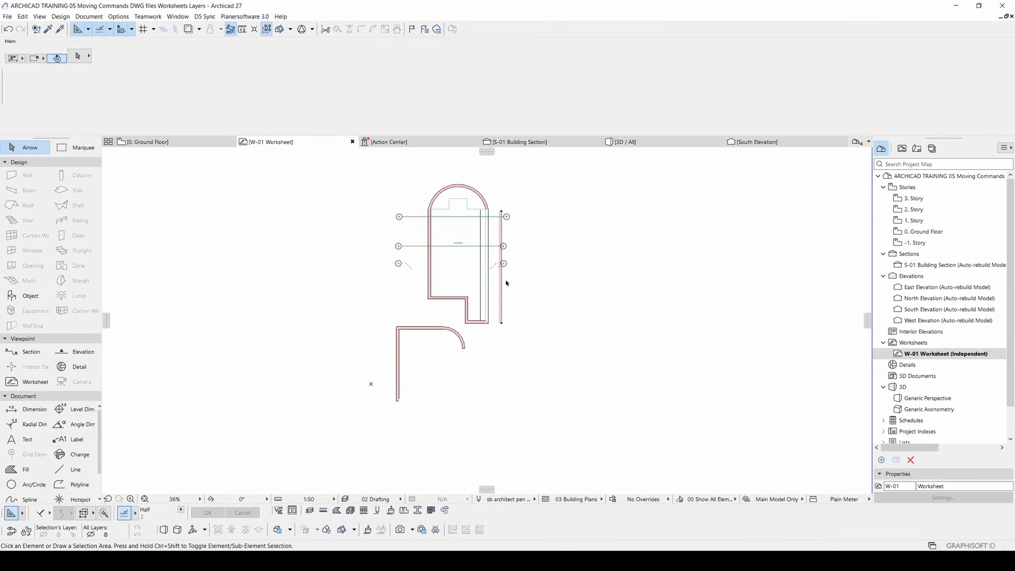
pyautogui.click(499, 285)
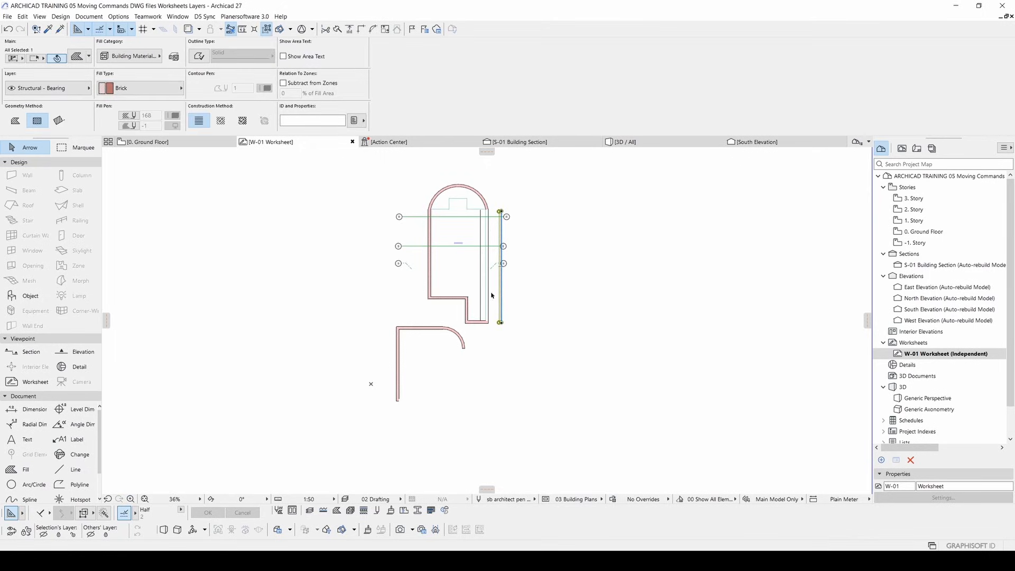
pyautogui.scroll(4, 477, 237)
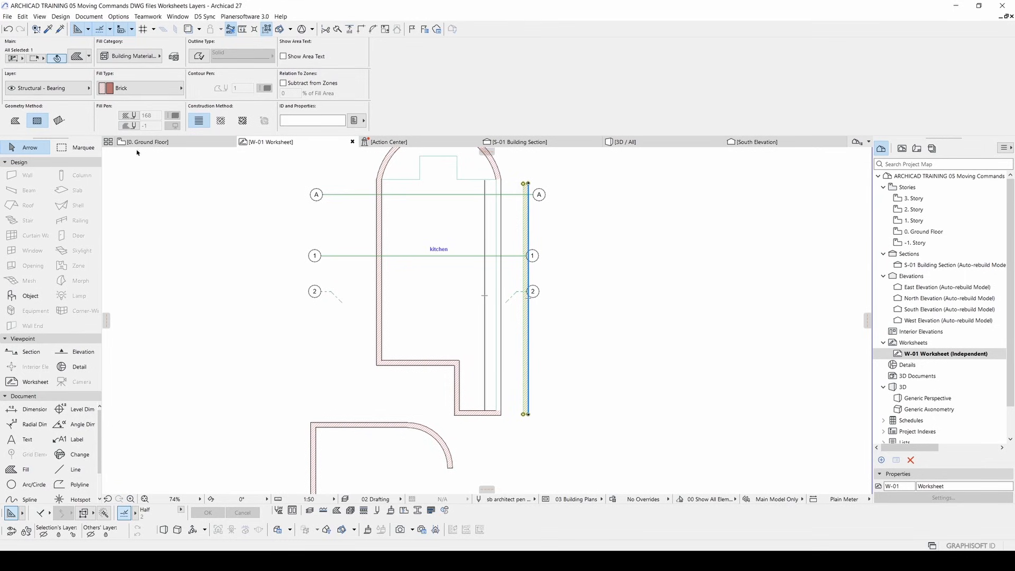
pyautogui.click(41, 90)
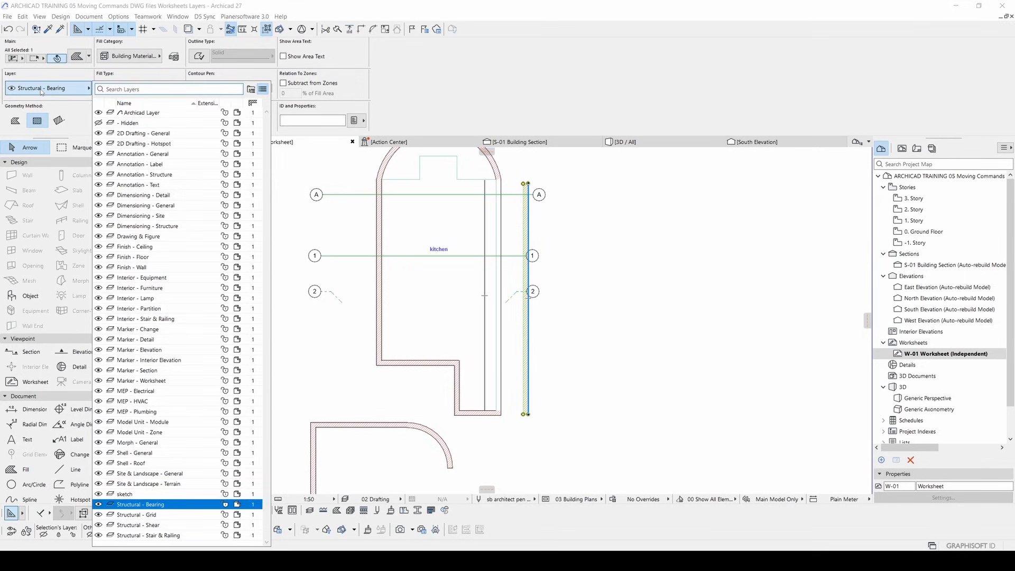
pyautogui.click(130, 496)
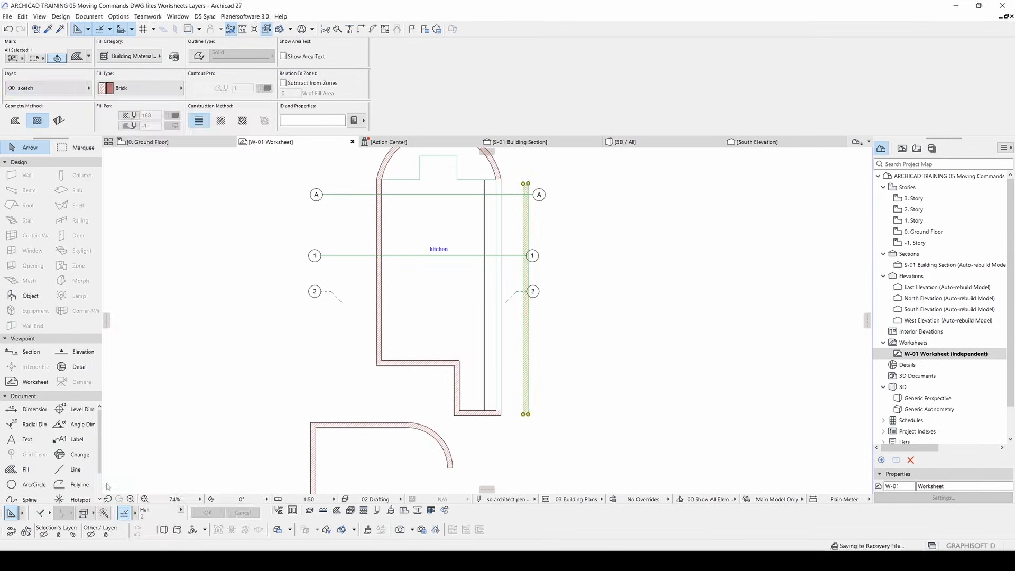
pyautogui.click(582, 355)
pyautogui.click(526, 313)
pyautogui.click(581, 323)
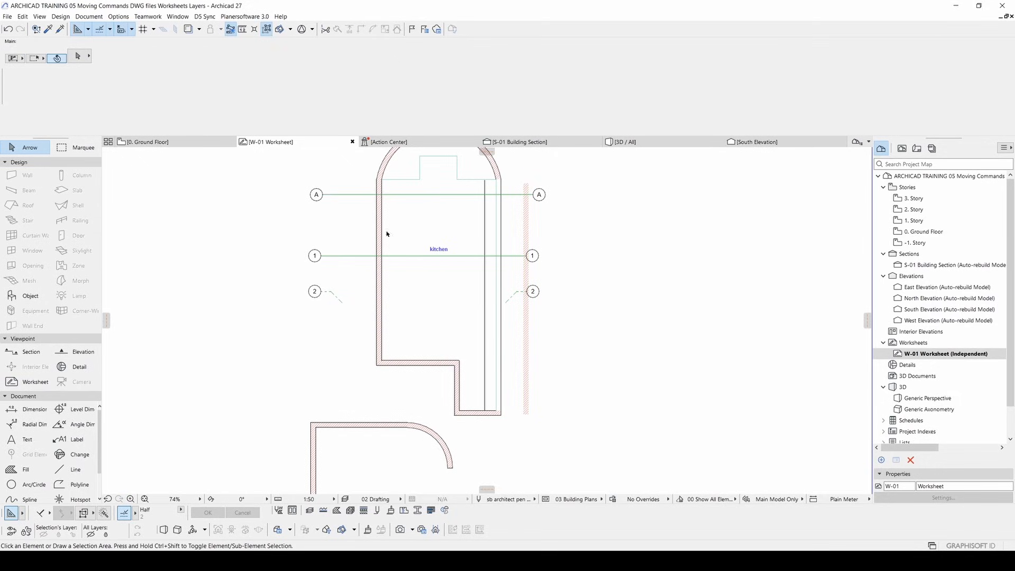
# - Select all pasted elements in the worksheet together, set their layer to sketch, and clear the selection
pyautogui.scroll(-3, 523, 302)
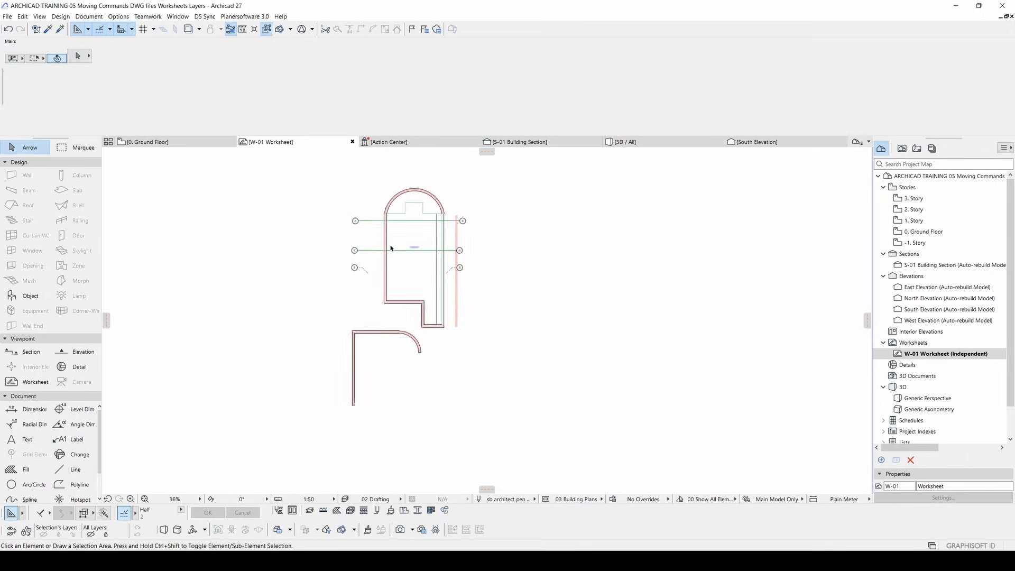
pyautogui.moveTo(583, 457); pyautogui.dragTo(435, 214)
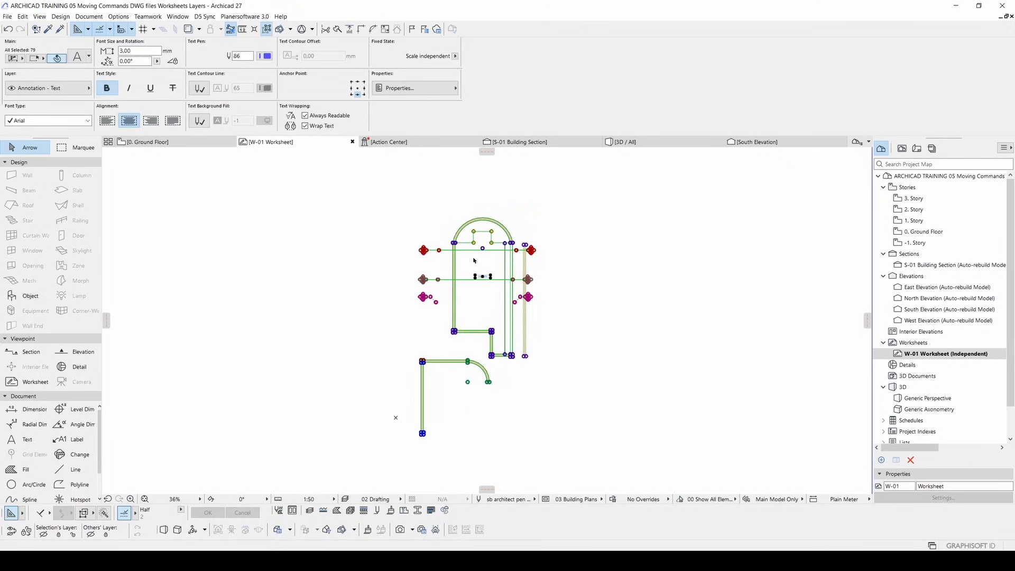
pyautogui.click(30, 88)
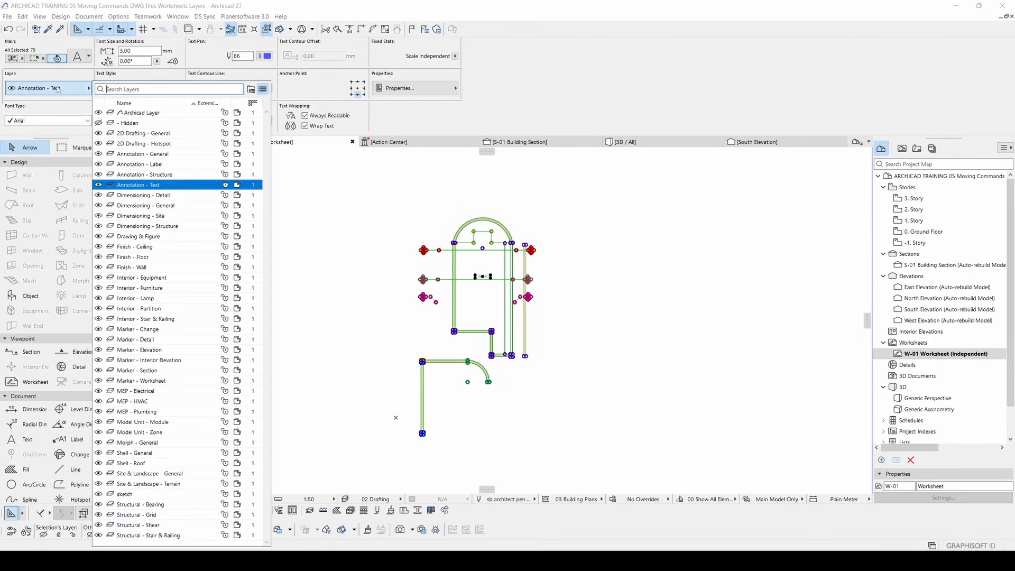
pyautogui.click(126, 494)
pyautogui.click(321, 315)
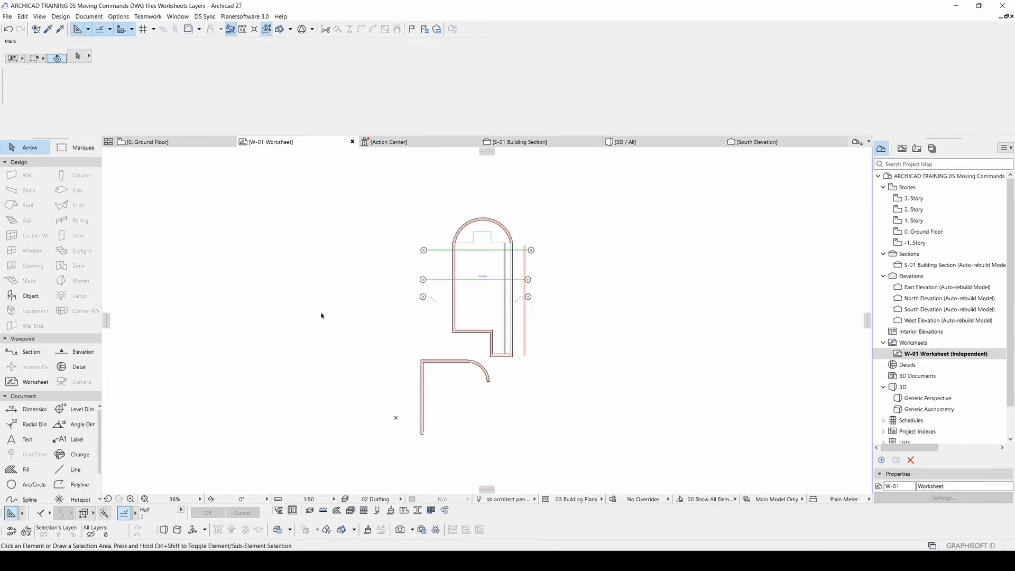
# - Check the layer settings of the grid 1 marker circle, the grid A line and the kitchen text, and clear the selection
pyautogui.click(422, 279)
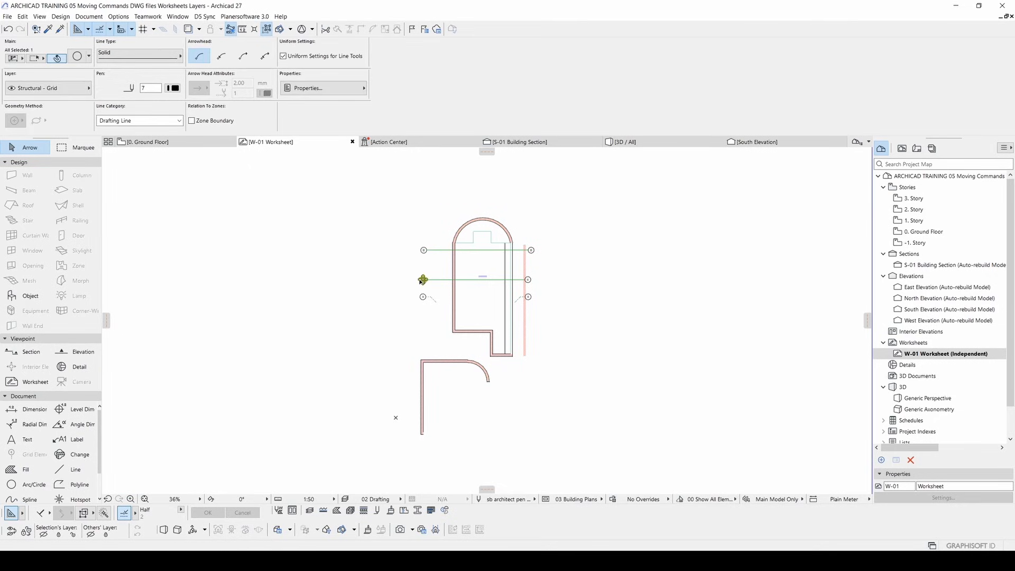
pyautogui.click(436, 249)
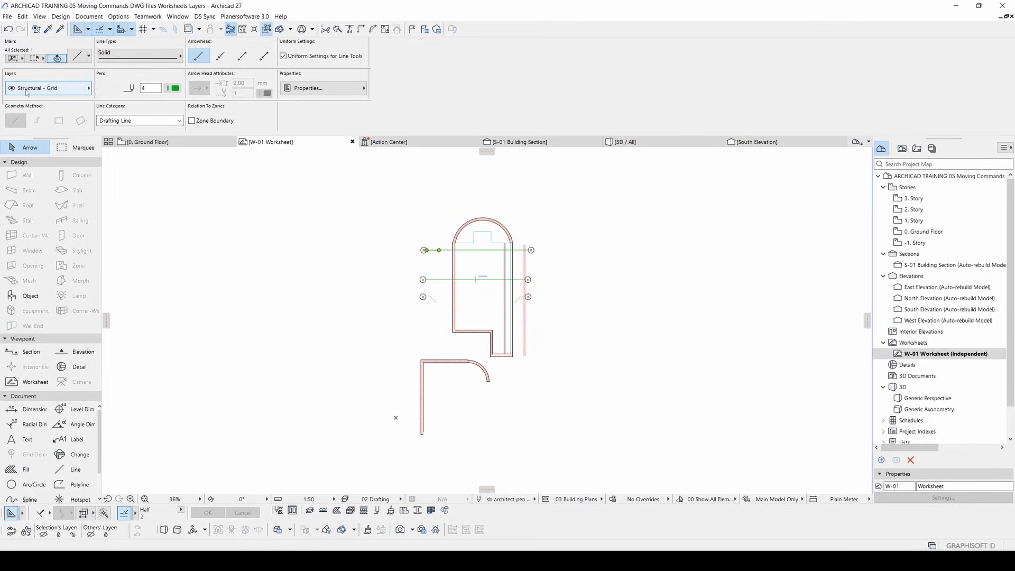
pyautogui.click(423, 279)
pyautogui.click(409, 286)
pyautogui.scroll(5, 409, 286)
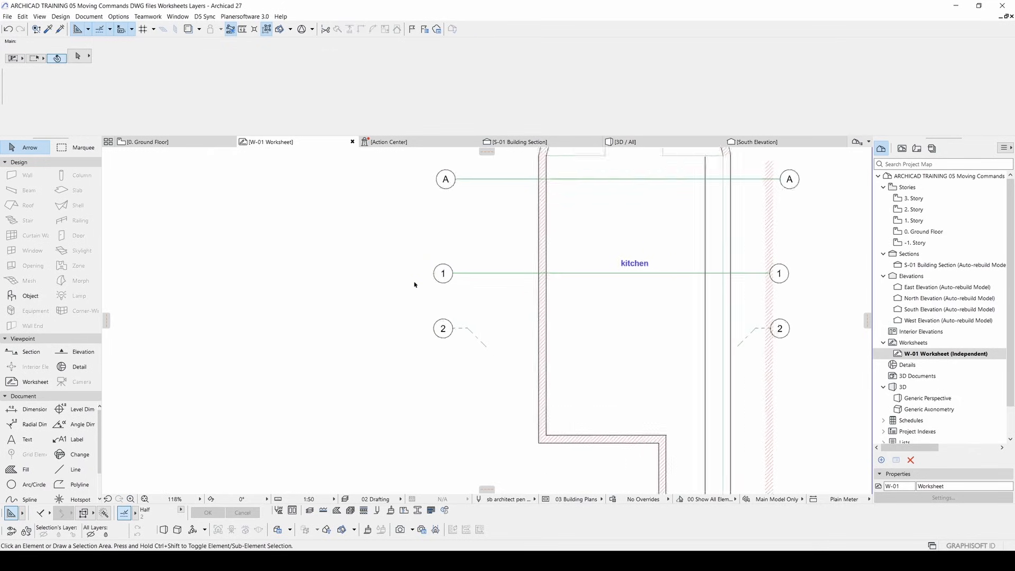
pyautogui.click(441, 273)
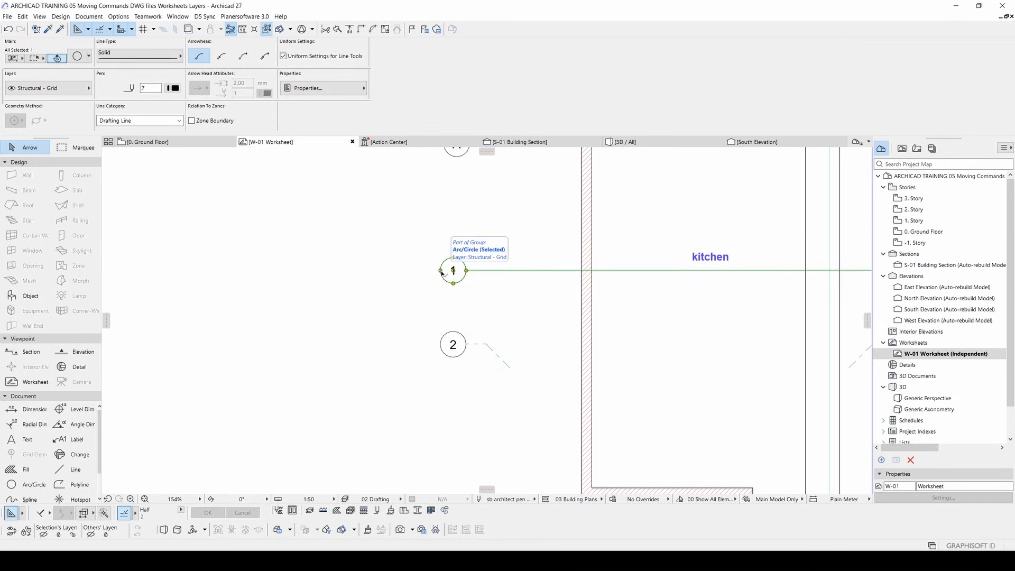
pyautogui.click(708, 258)
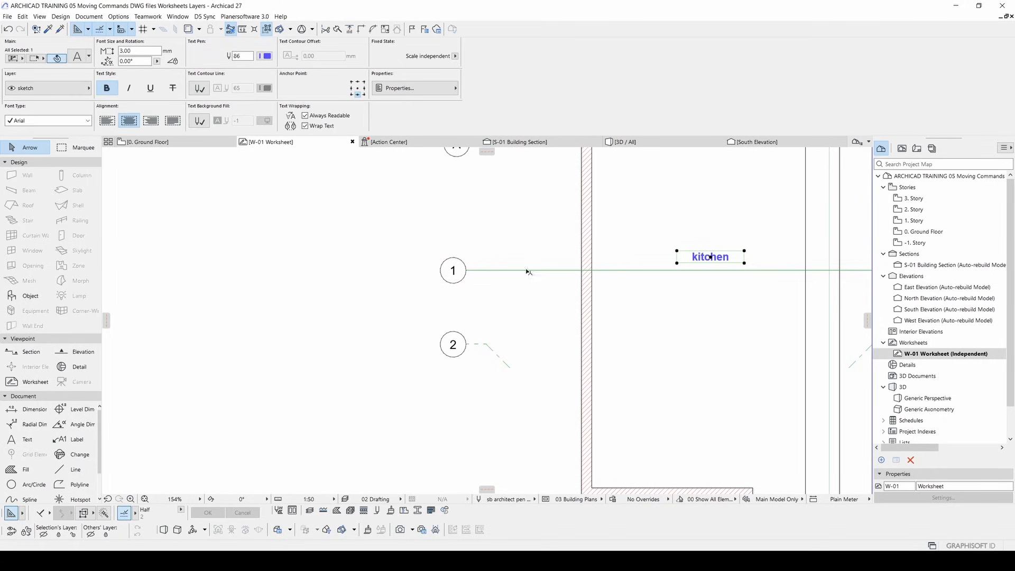
pyautogui.click(588, 265)
pyautogui.scroll(-3, 446, 272)
pyautogui.press('Escape')
pyautogui.scroll(-5, 530, 307)
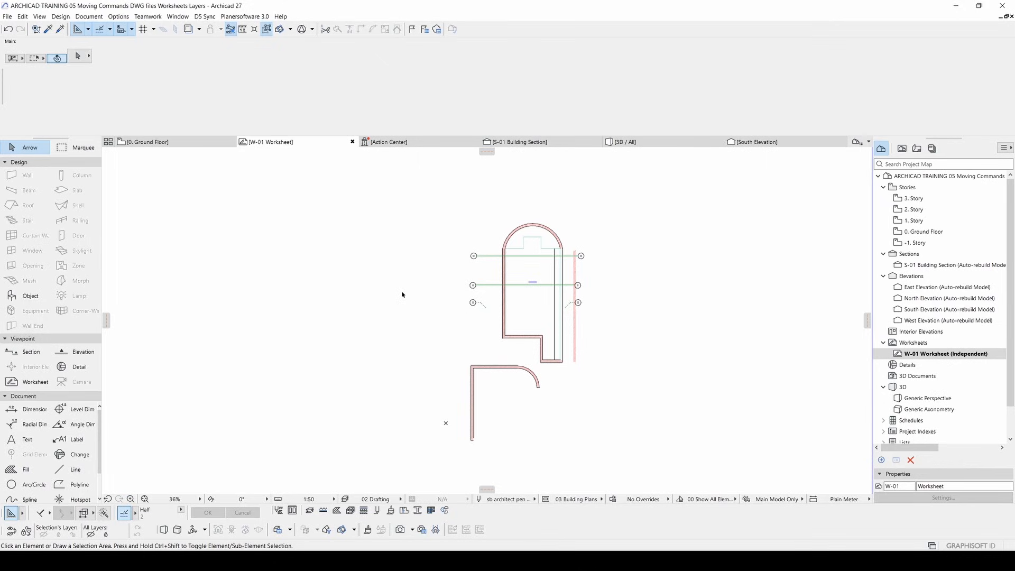
pyautogui.moveTo(381, 288); pyautogui.dragTo(392, 281, button='middle')
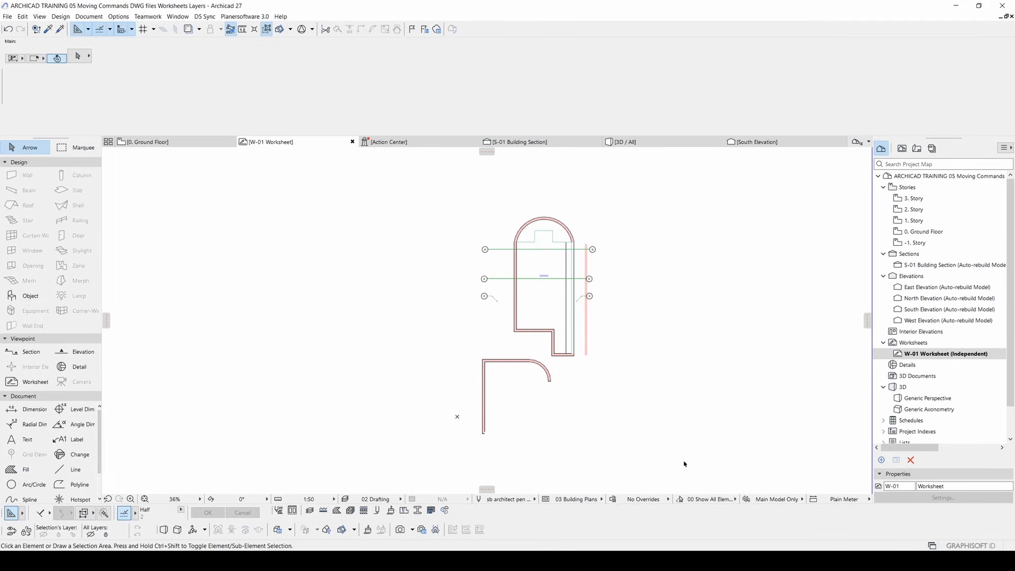
# - Select all the worksheet elements together and change their layer to Finish - Ceiling
pyautogui.click(713, 458)
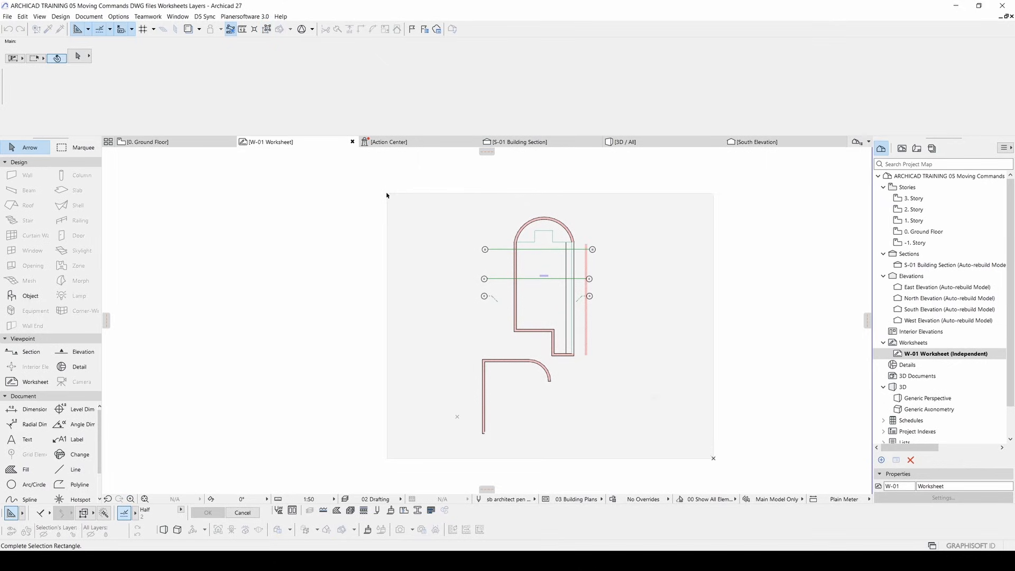
pyautogui.click(386, 194)
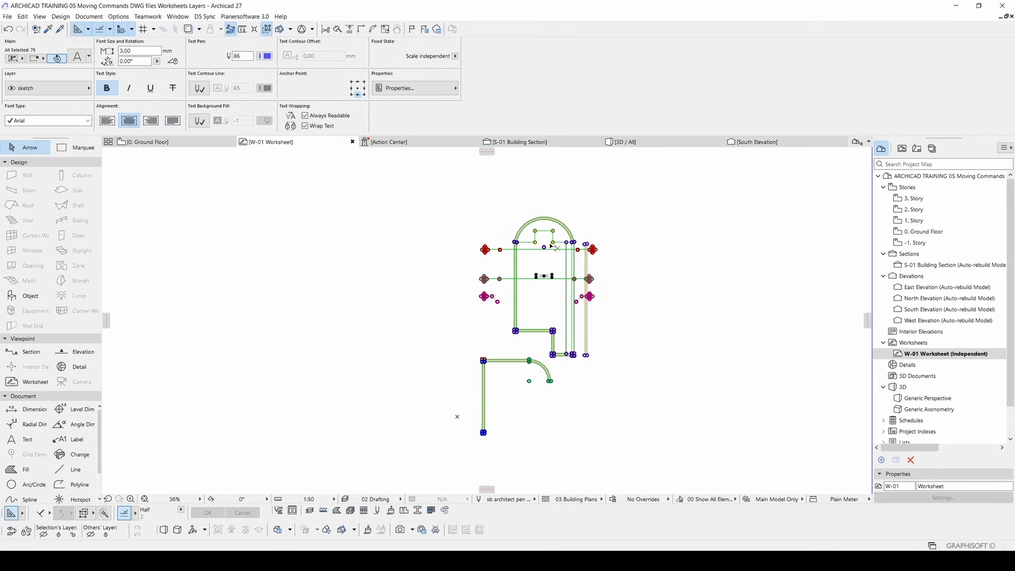
pyautogui.hotkey('ctrl', 't')
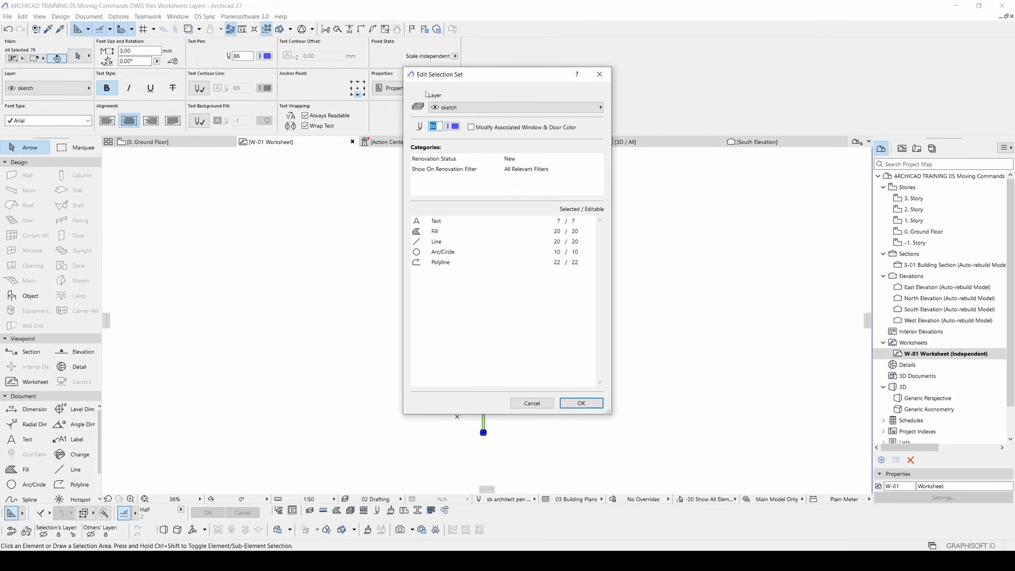
pyautogui.click(468, 109)
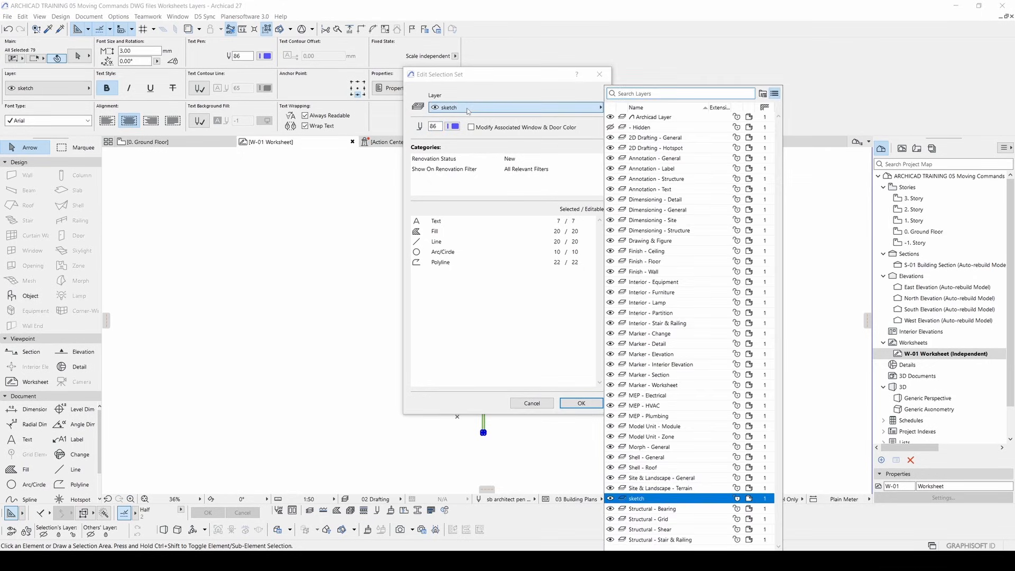
pyautogui.click(660, 252)
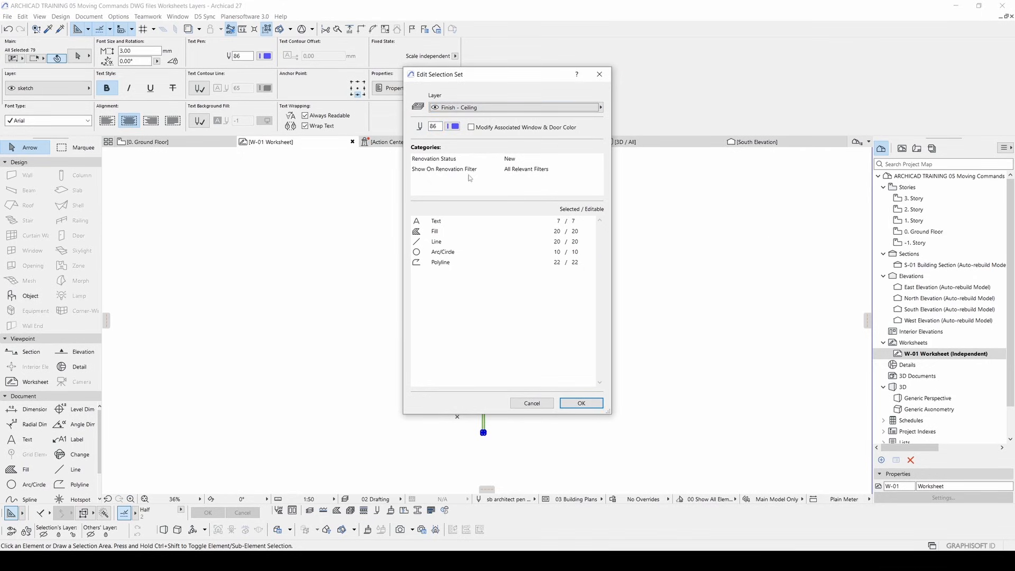
pyautogui.click(581, 404)
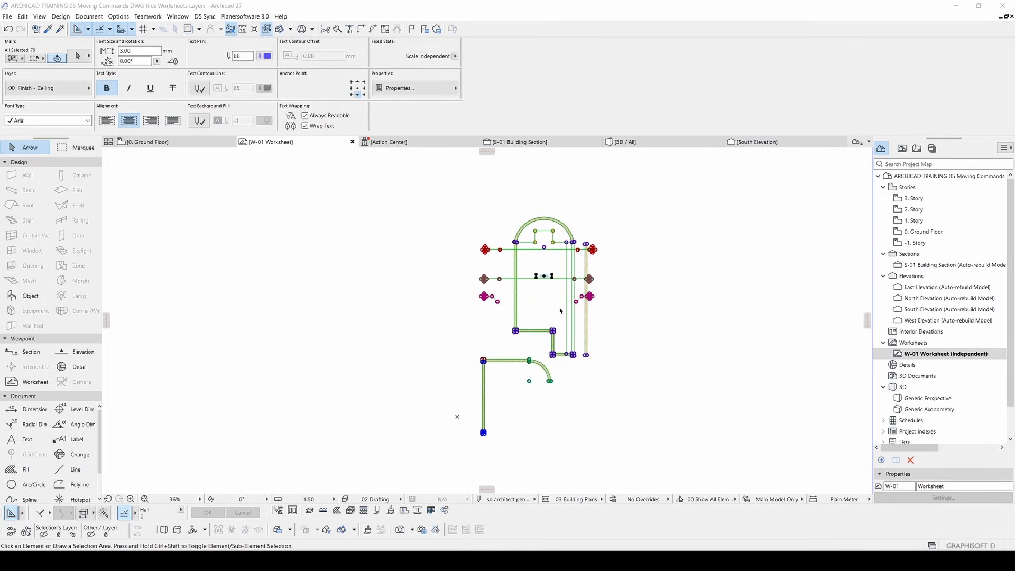
# - Set the layer of all the selected worksheet elements to sketch and clear the selection
pyautogui.hotkey('ctrl', 't')
pyautogui.click(482, 108)
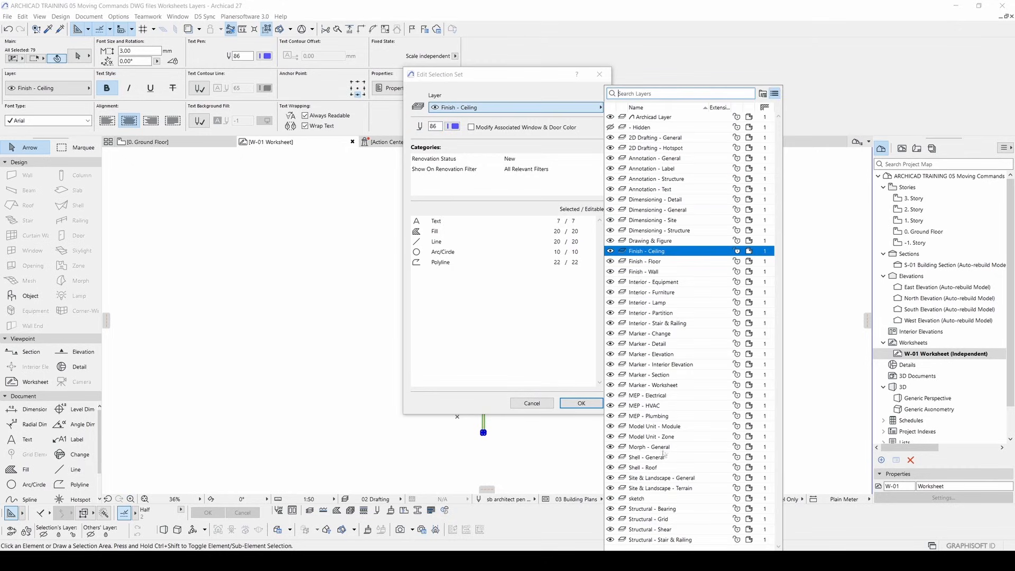
pyautogui.click(646, 499)
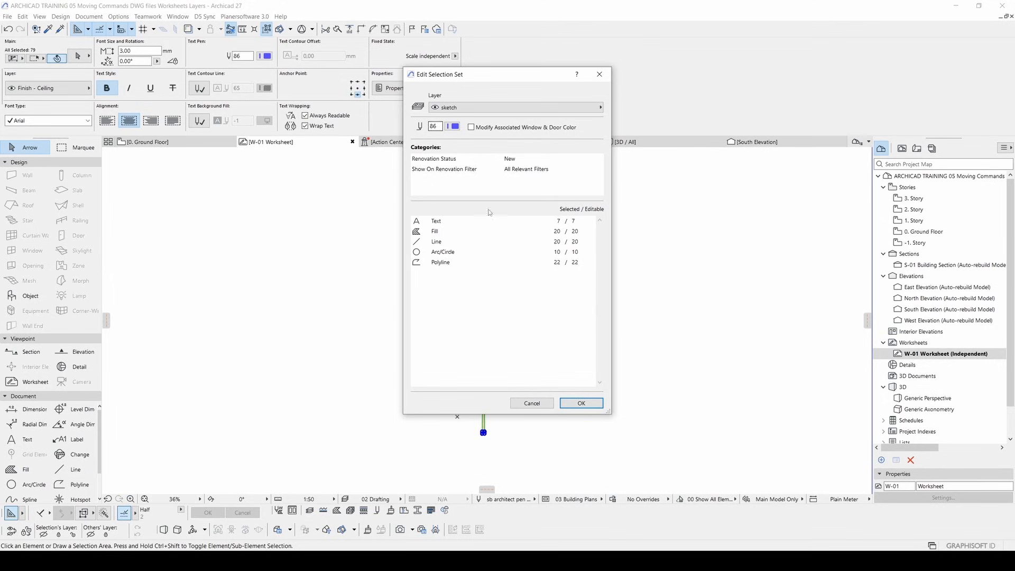
pyautogui.click(581, 403)
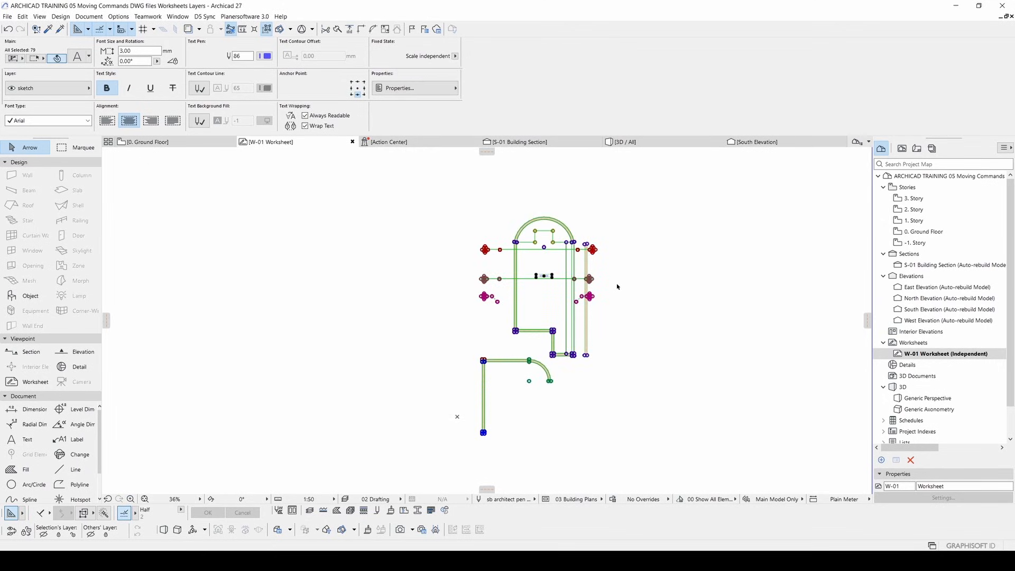
pyautogui.click(617, 287)
# - Check the layer settings of the polyline below the arch and of the grid A marker circle, and clear the selection
pyautogui.scroll(4, 527, 226)
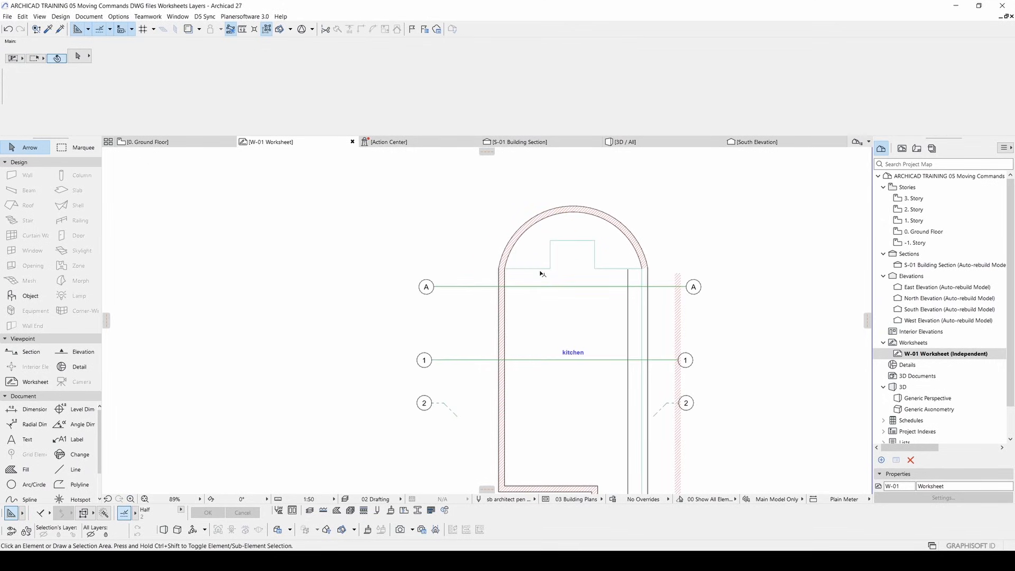
pyautogui.click(542, 271)
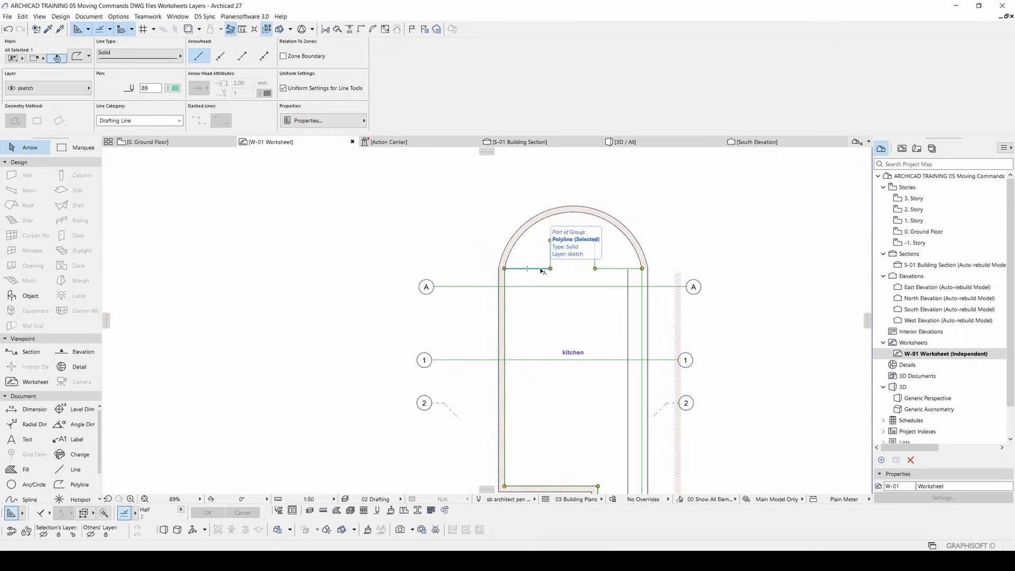
pyautogui.click(442, 288)
pyautogui.click(425, 280)
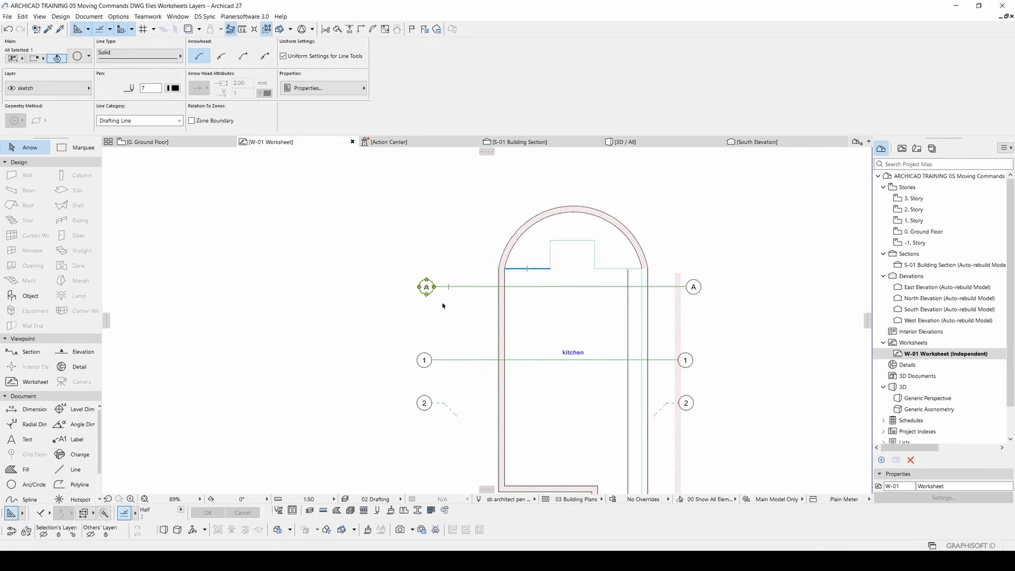
pyautogui.press('Escape')
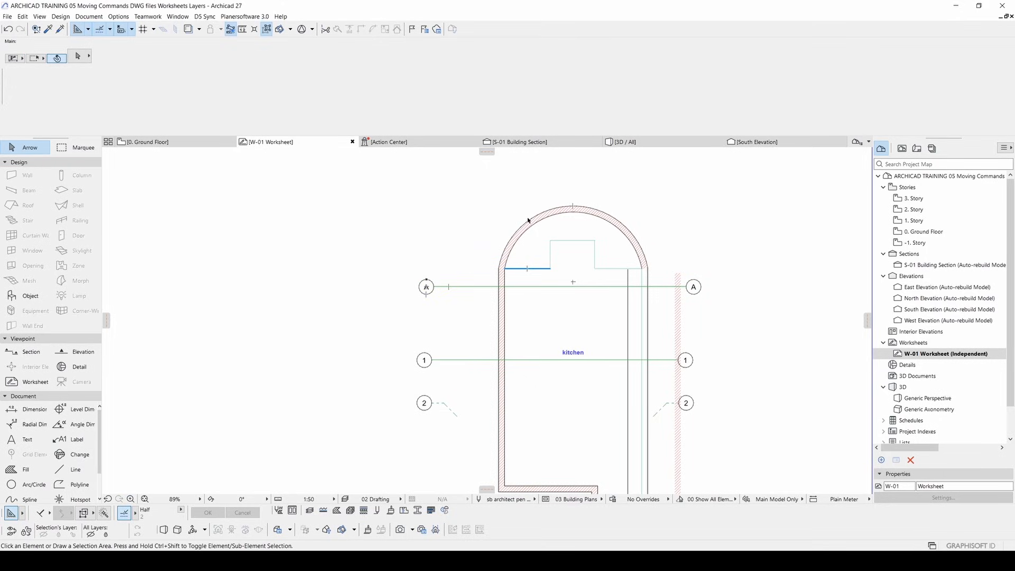
pyautogui.scroll(-5, 528, 219)
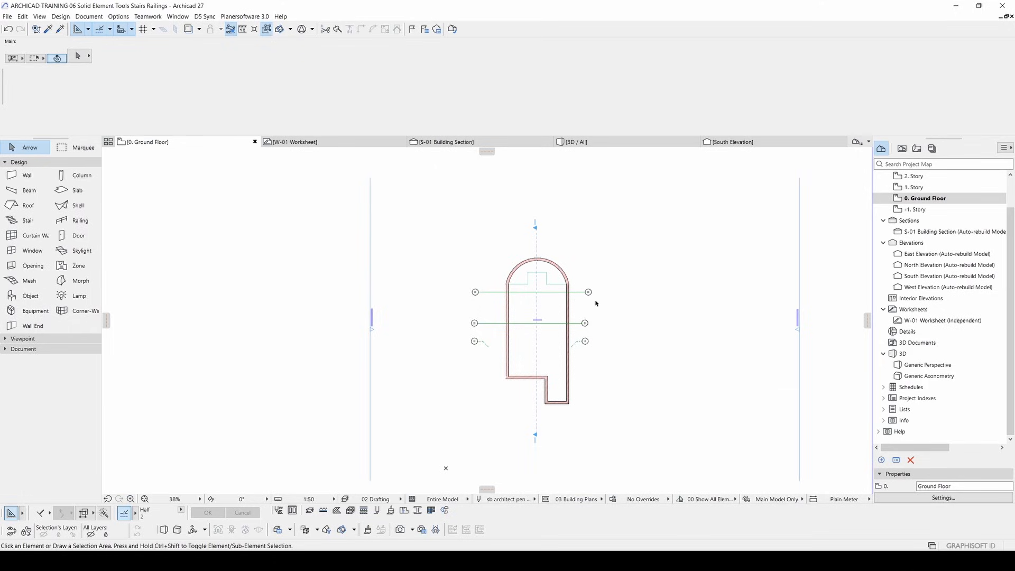
# - Start the Stair tool on the ground floor plan and set its default width to 150 and its bottom offset to 0
pyautogui.scroll(2, 596, 291)
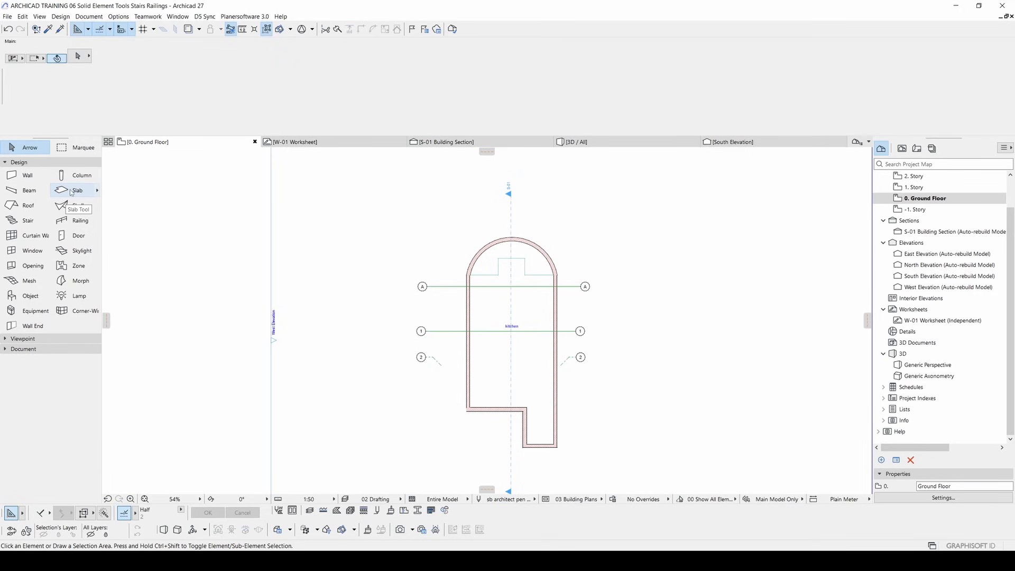
pyautogui.click(19, 221)
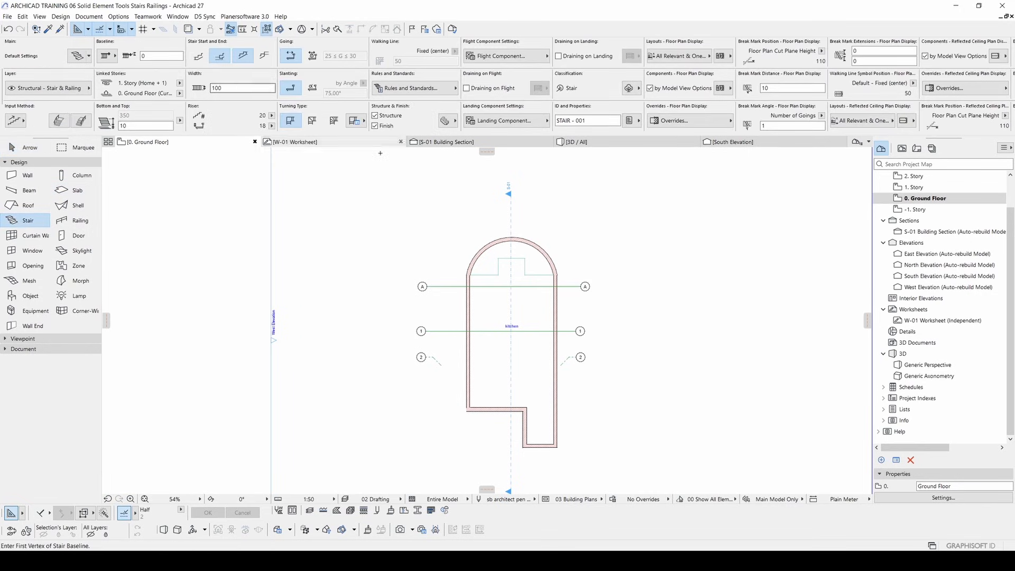
pyautogui.doubleClick(221, 88)
pyautogui.write('150')
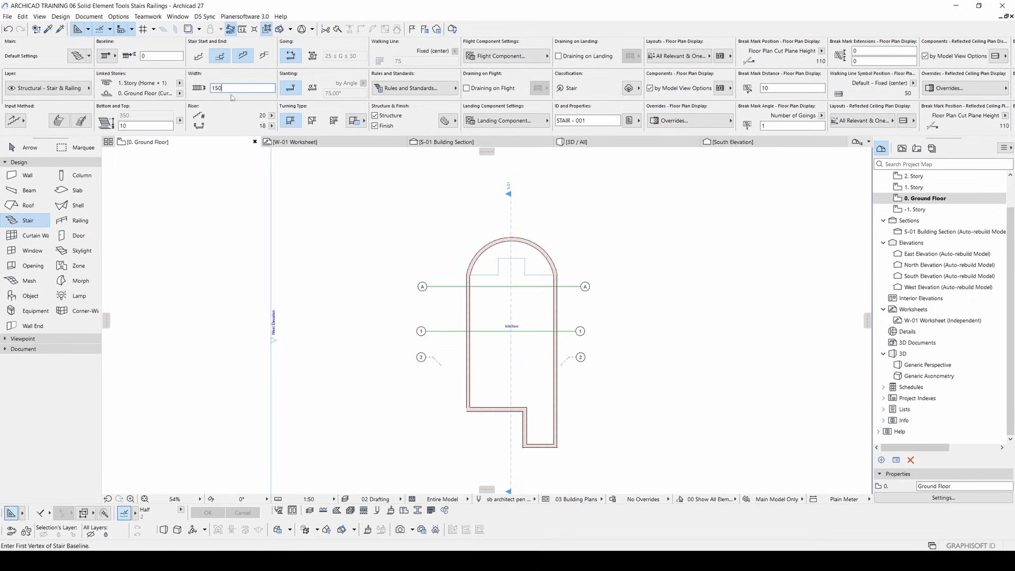
pyautogui.click(143, 125)
pyautogui.moveTo(143, 125); pyautogui.dragTo(91, 128)
pyautogui.write('0')
pyautogui.moveTo(418, 257); pyautogui.dragTo(344, 262, button='middle')
pyautogui.scroll(-2, 343, 259)
pyautogui.scroll(2, 346, 258)
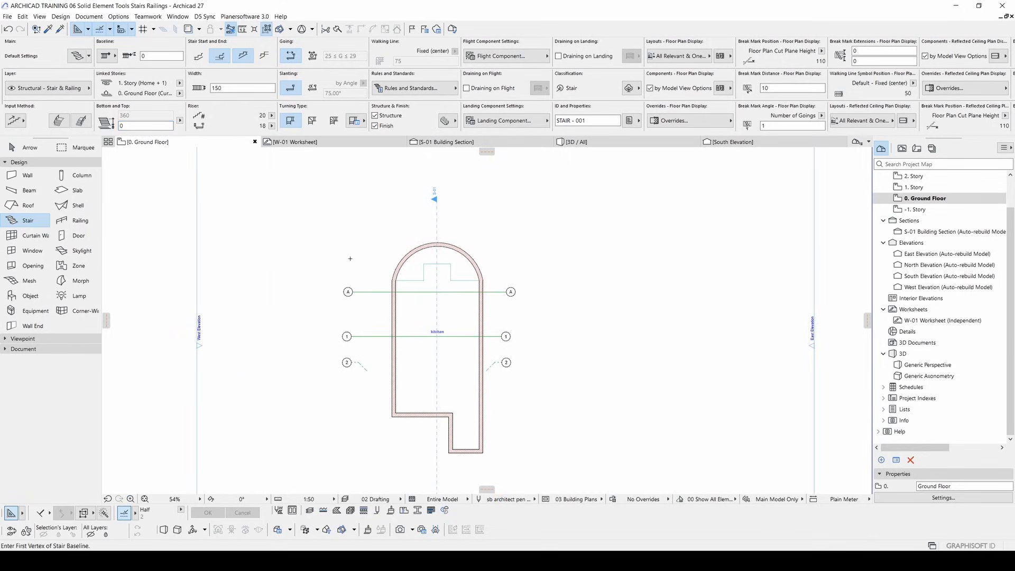
# - Review the stair input methods and enable both the left and the right railing for new stairs
pyautogui.click(16, 121)
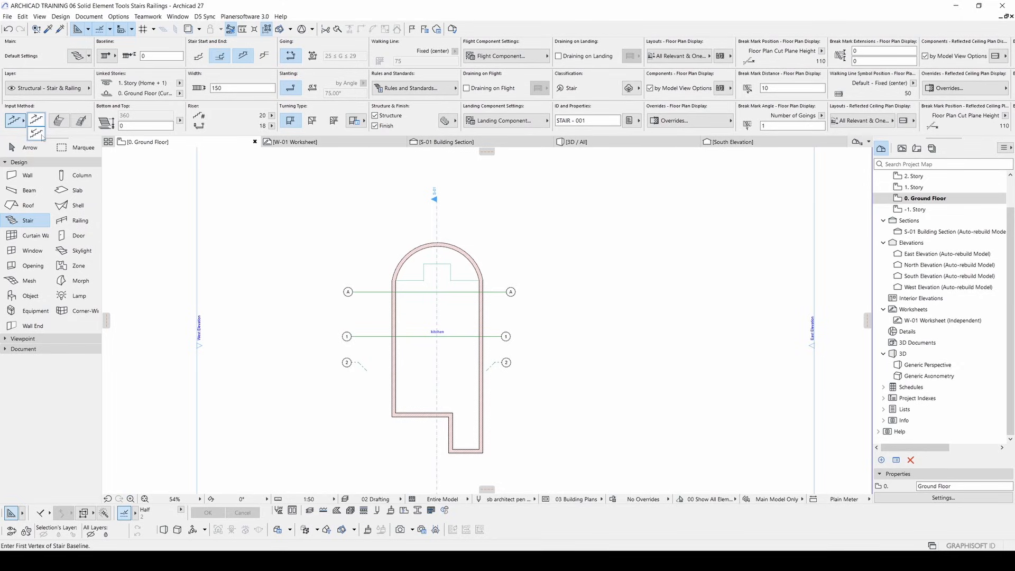
pyautogui.click(66, 133)
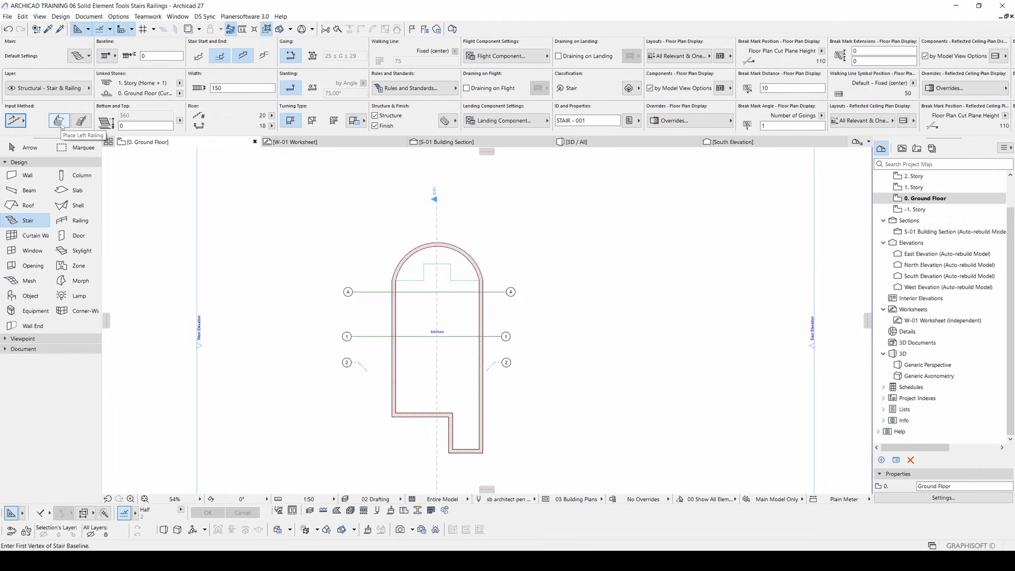
pyautogui.click(61, 126)
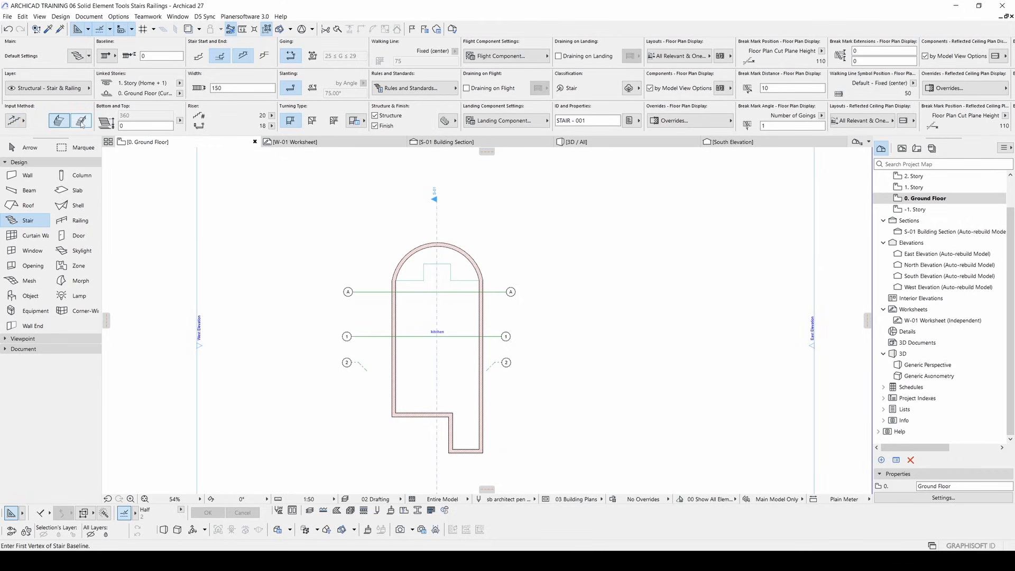
pyautogui.click(80, 123)
pyautogui.scroll(2, 532, 241)
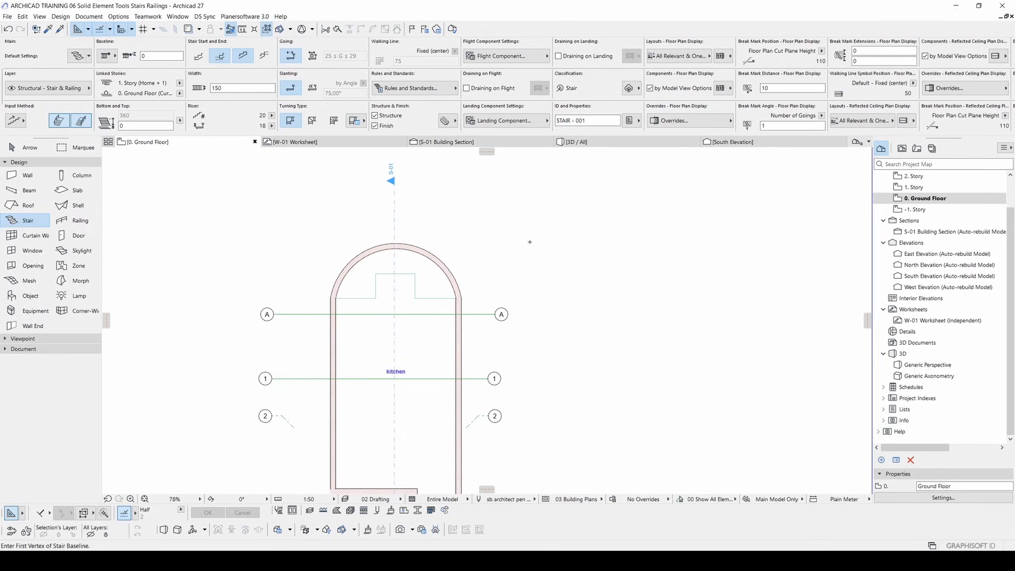
# - Open the stair default settings, review the riser height options, and set the offset to the top linked story to 0
pyautogui.click(81, 57)
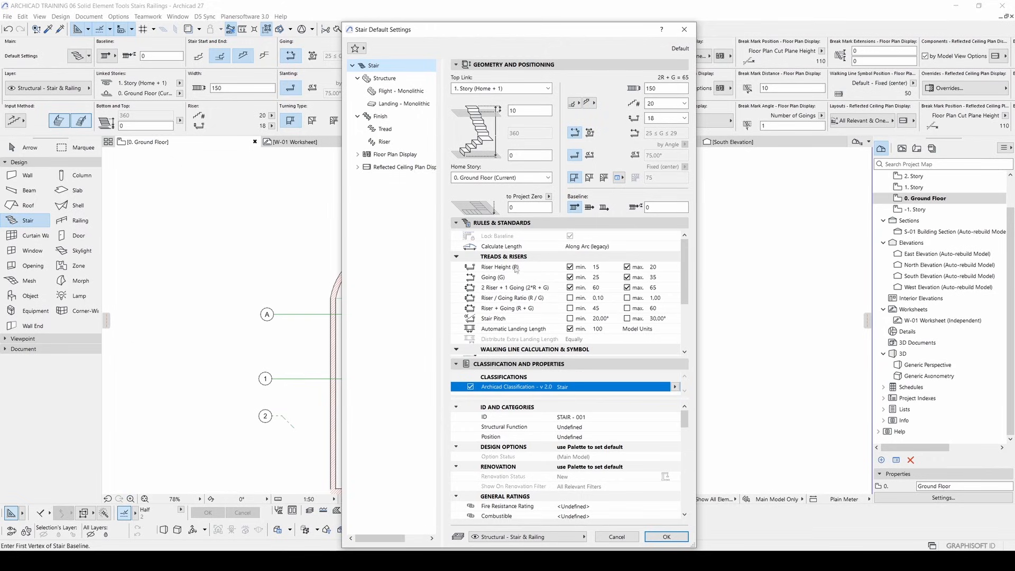
pyautogui.click(601, 268)
pyautogui.click(668, 119)
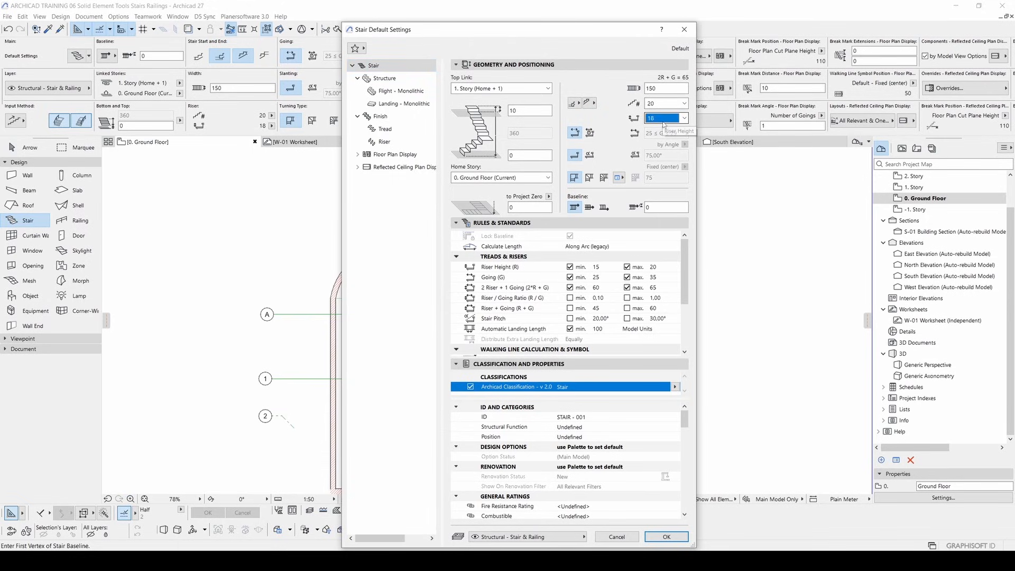
pyautogui.click(661, 119)
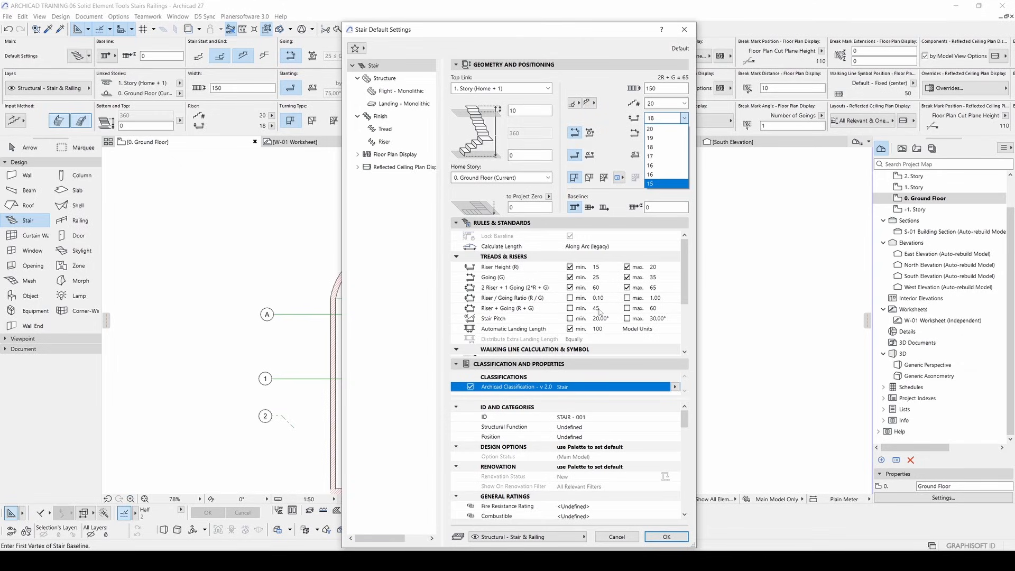
pyautogui.click(497, 133)
pyautogui.moveTo(528, 110); pyautogui.dragTo(485, 107)
pyautogui.write('0')
pyautogui.click(533, 155)
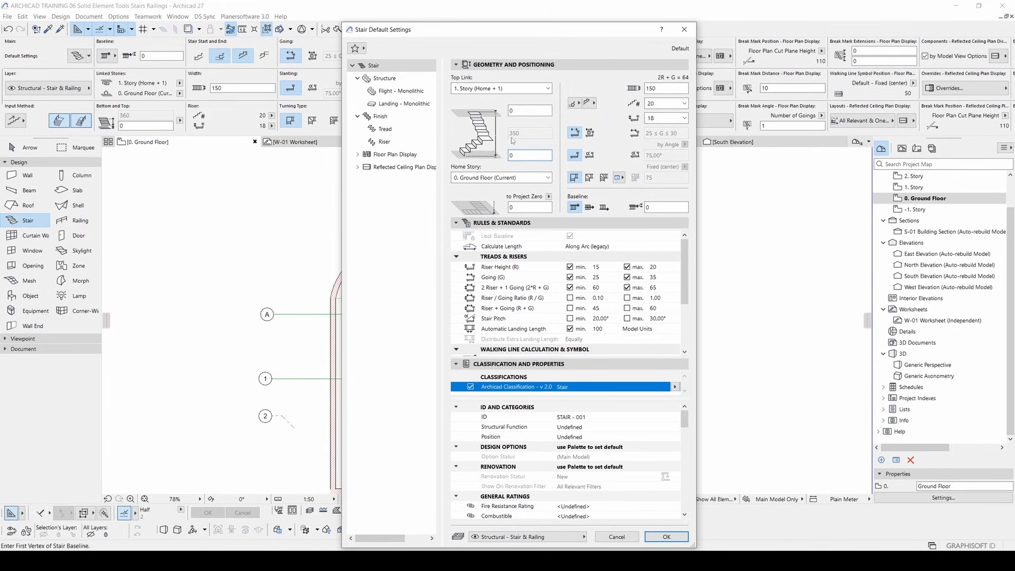
# - Set the stair's default number of risers to 18
pyautogui.click(663, 106)
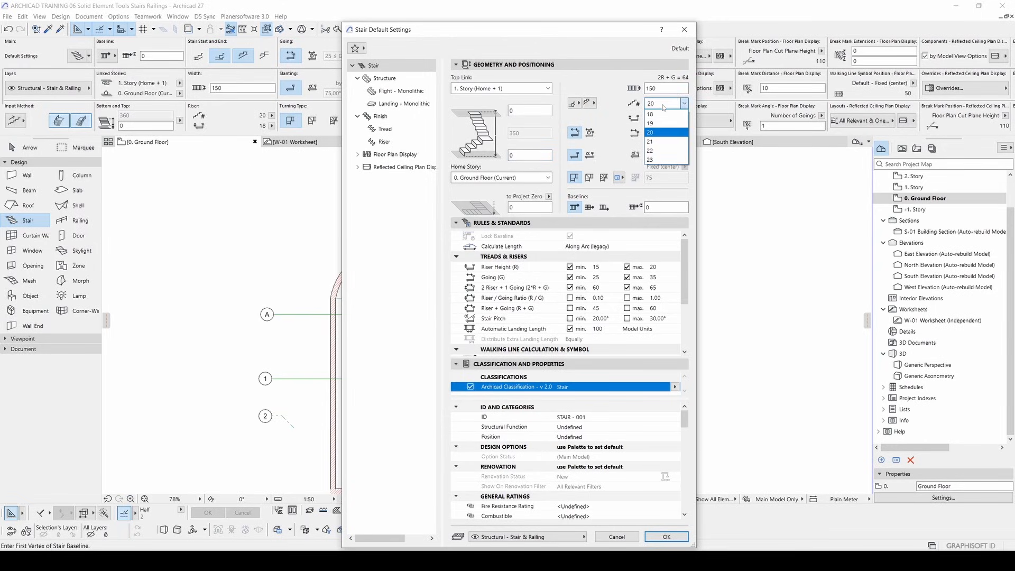
pyautogui.click(665, 114)
pyautogui.click(666, 104)
pyautogui.click(666, 122)
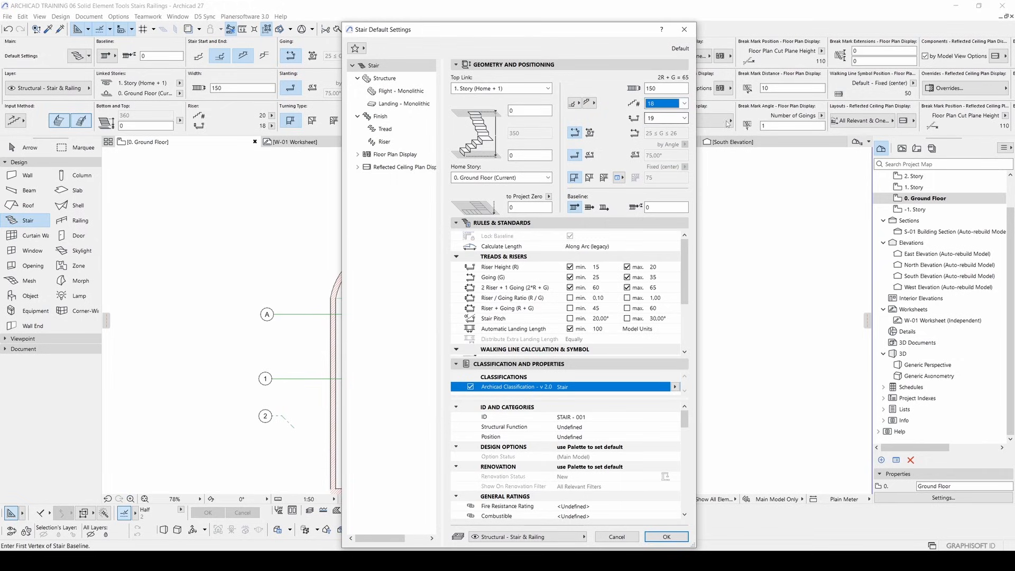
pyautogui.click(666, 104)
pyautogui.click(668, 114)
# - Try a riser height of 15 and one of 18 in the stair default settings
pyautogui.click(678, 120)
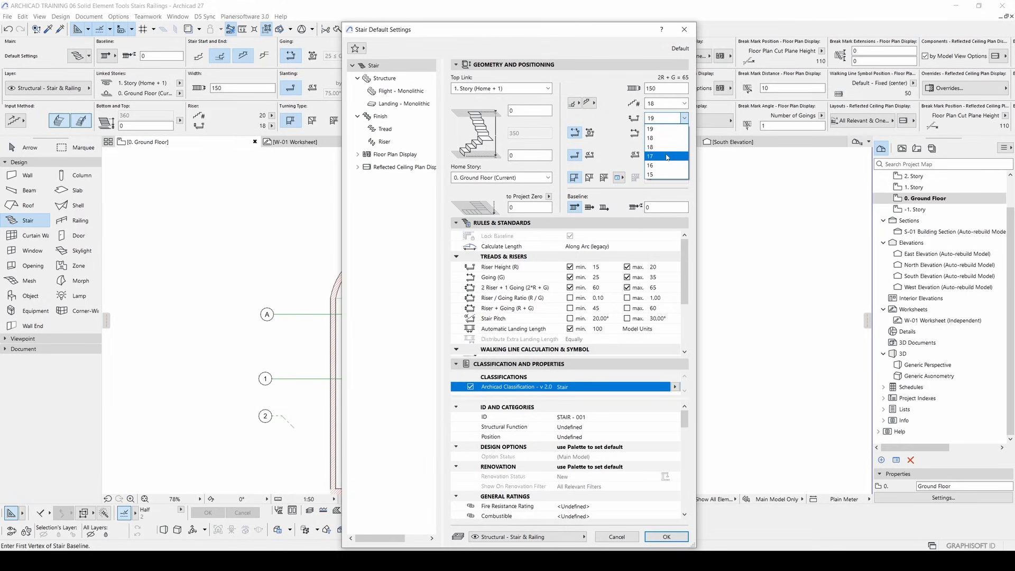
pyautogui.click(666, 175)
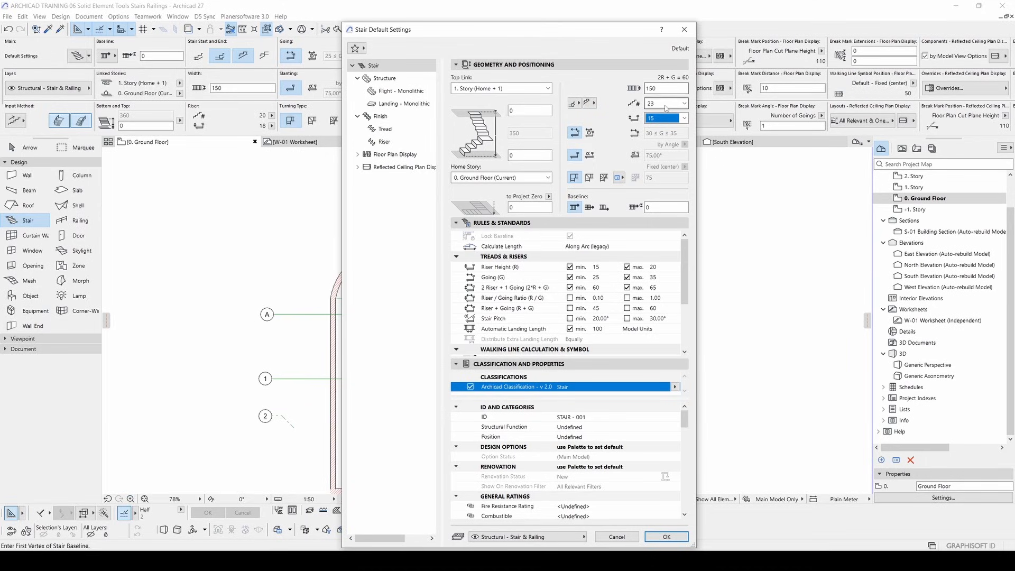
pyautogui.click(668, 119)
pyautogui.click(656, 147)
# - Set the stair's default riser height to 19
pyautogui.click(659, 120)
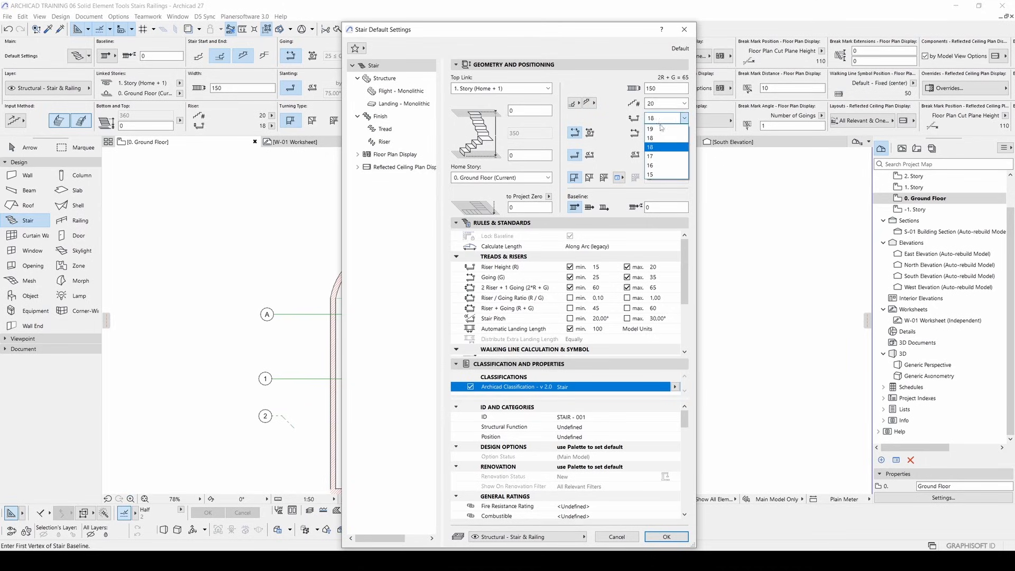
pyautogui.click(647, 127)
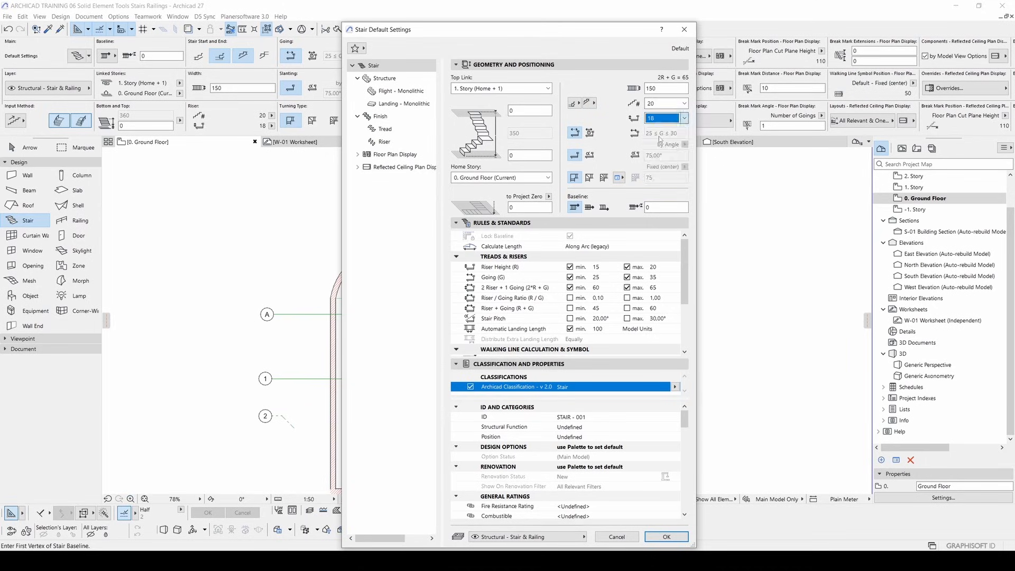
pyautogui.click(646, 120)
pyautogui.click(660, 127)
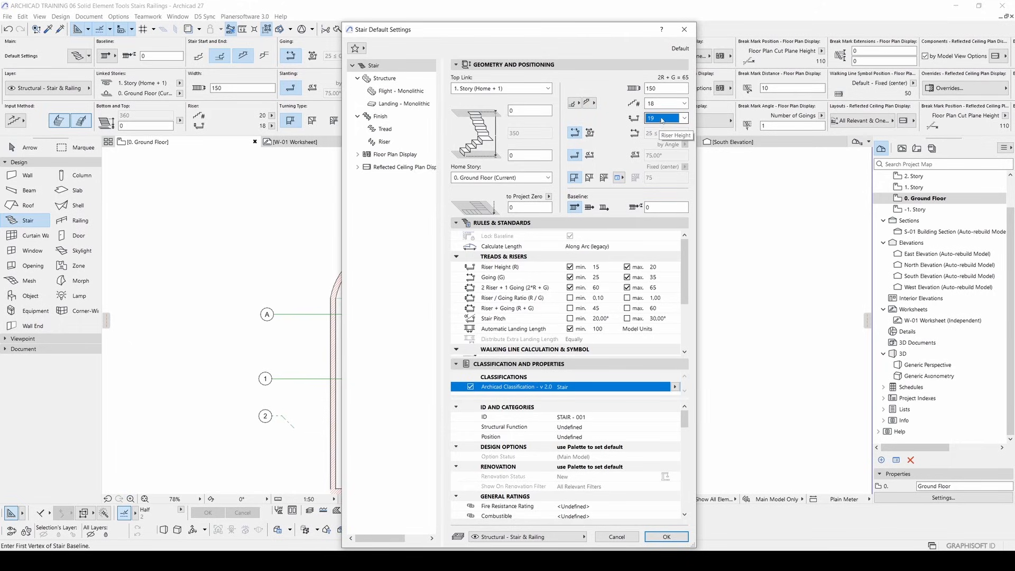
# - Set the stair's default riser height to 17 and apply the default settings
pyautogui.click(664, 119)
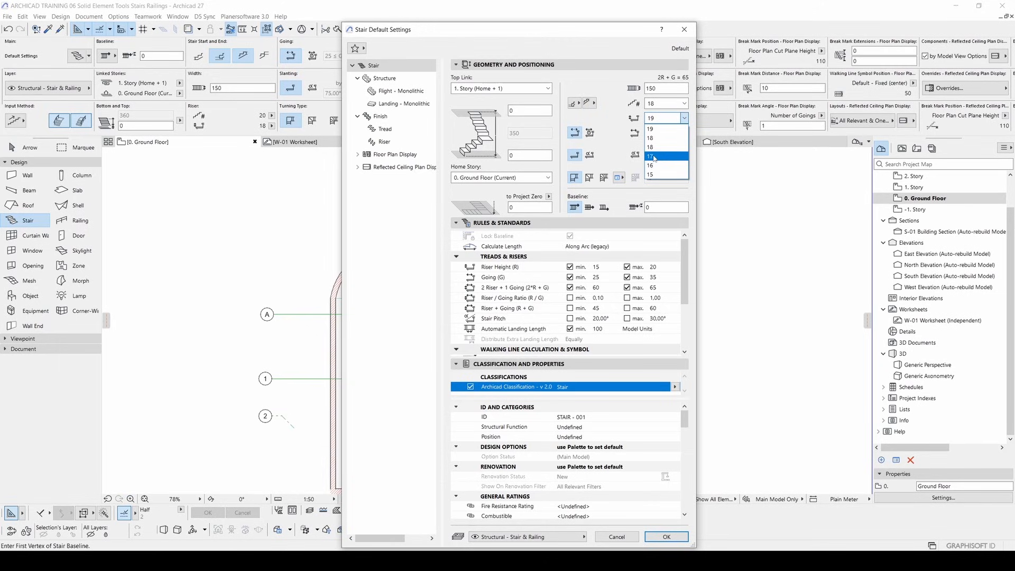
pyautogui.click(654, 157)
pyautogui.click(661, 104)
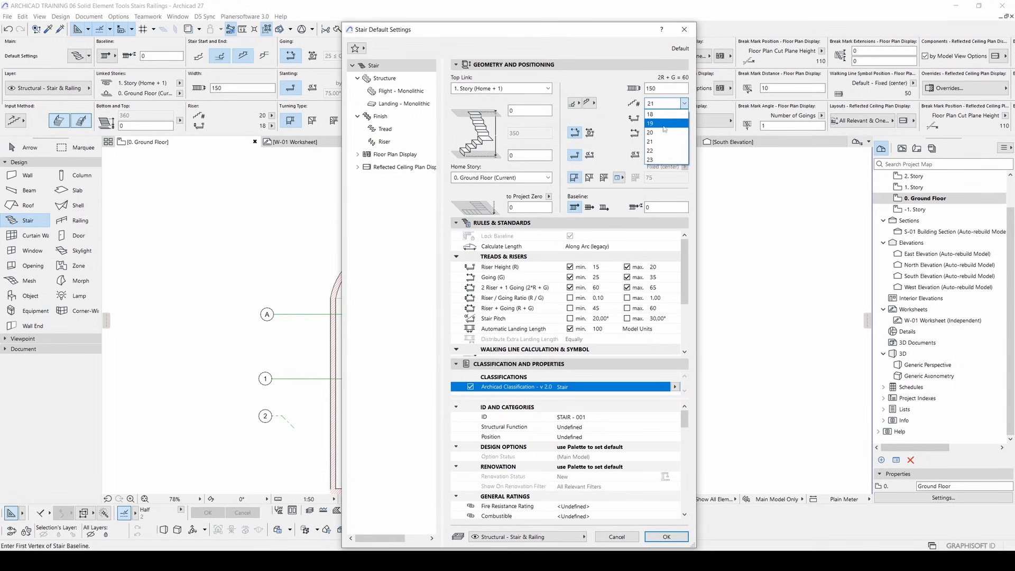
pyautogui.click(661, 123)
pyautogui.click(661, 104)
pyautogui.click(664, 123)
pyautogui.click(664, 121)
pyautogui.click(669, 143)
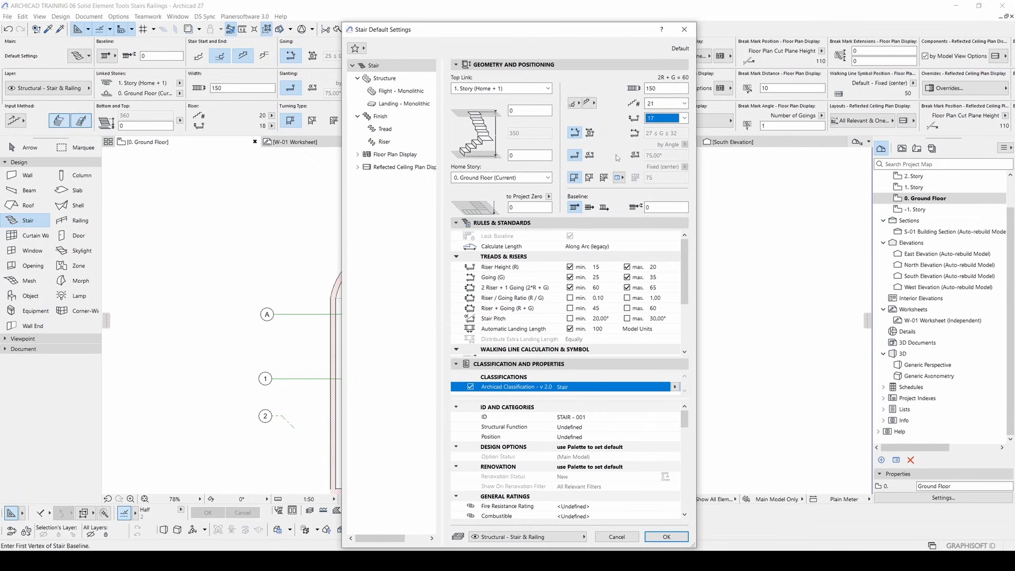
pyautogui.click(665, 537)
# - Draw a straight stair with 21 risers up the plan along the inner face of the left wall
pyautogui.moveTo(510, 322); pyautogui.dragTo(629, 225, button='middle')
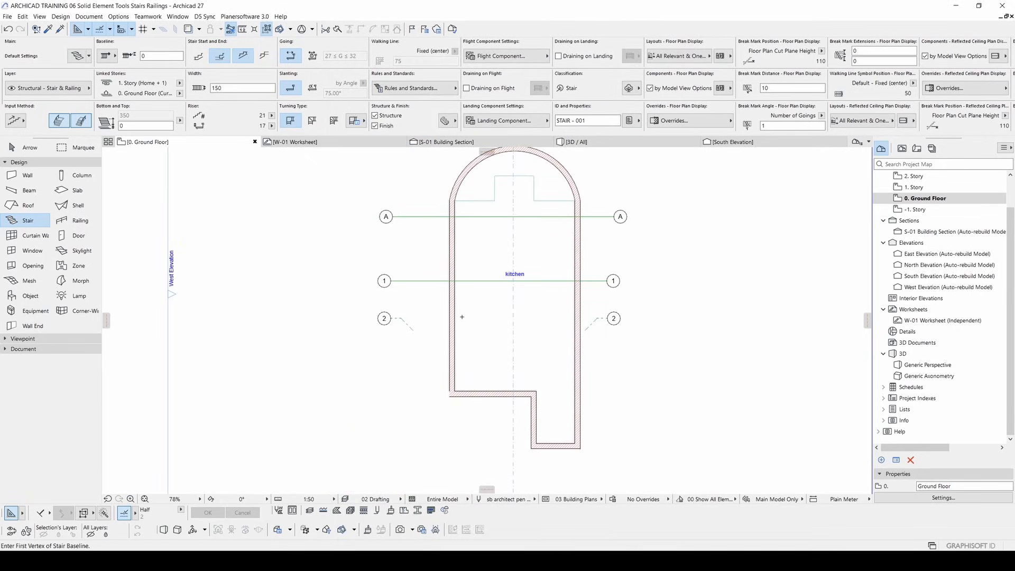
pyautogui.scroll(3, 457, 323)
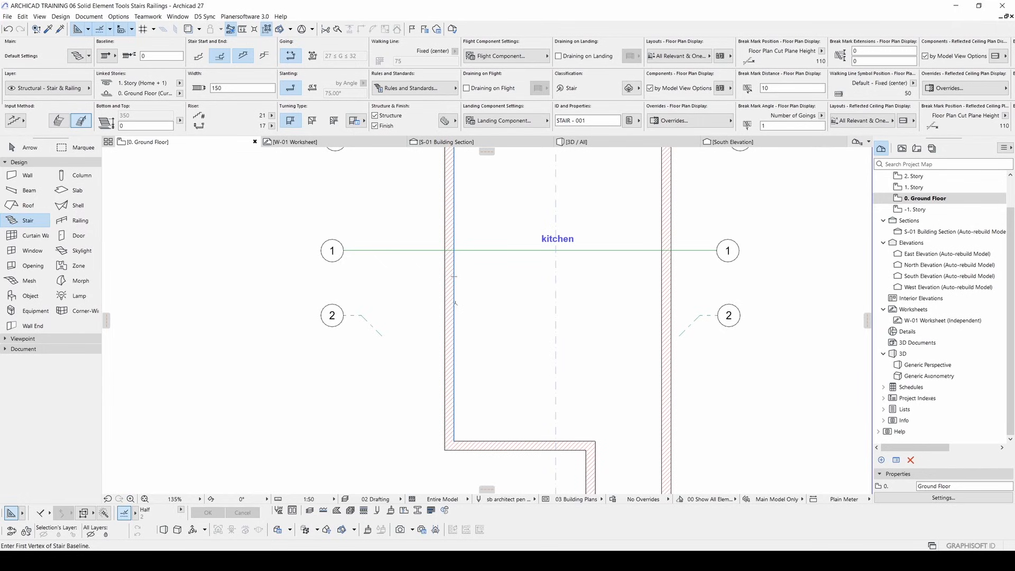
pyautogui.click(455, 303)
pyautogui.moveTo(461, 200); pyautogui.dragTo(456, 337, button='middle')
pyautogui.click(448, 286)
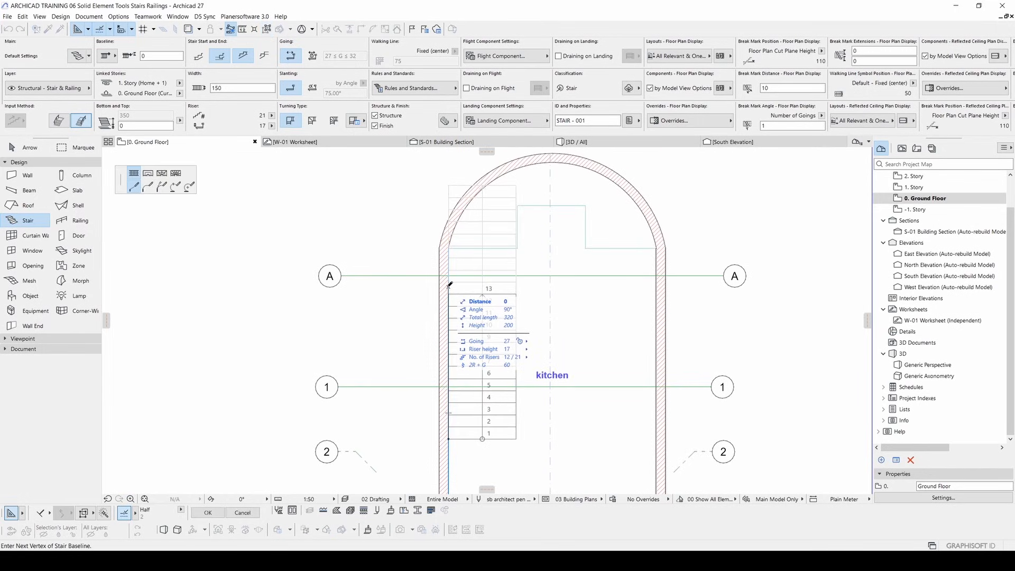
pyautogui.click(449, 287)
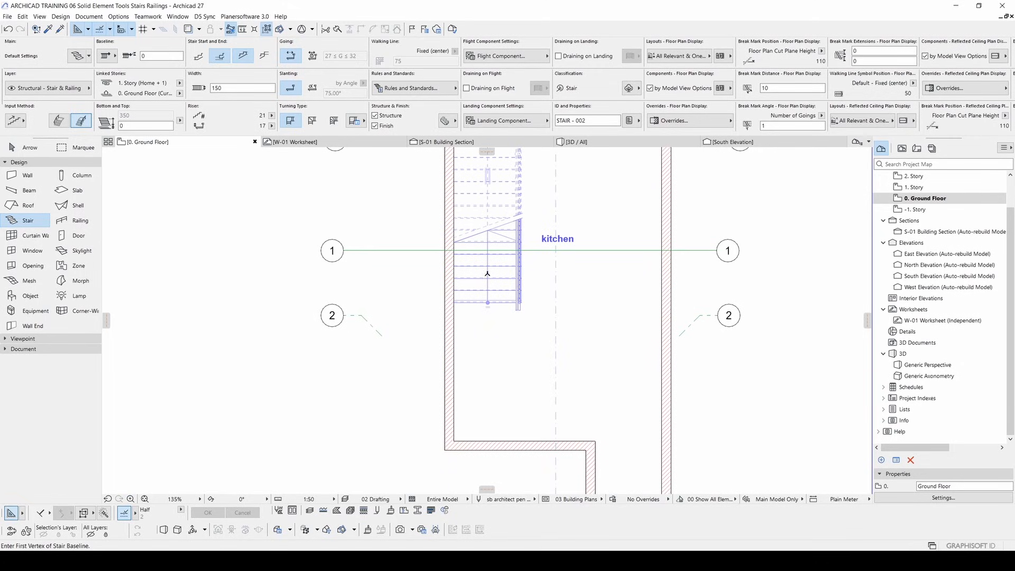
pyautogui.press('Escape')
# - Drag the new stair about 176 down the plan, keeping it against the left wall
pyautogui.click(493, 273)
pyautogui.scroll(-3, 494, 274)
pyautogui.moveTo(492, 223); pyautogui.dragTo(485, 251, button='middle')
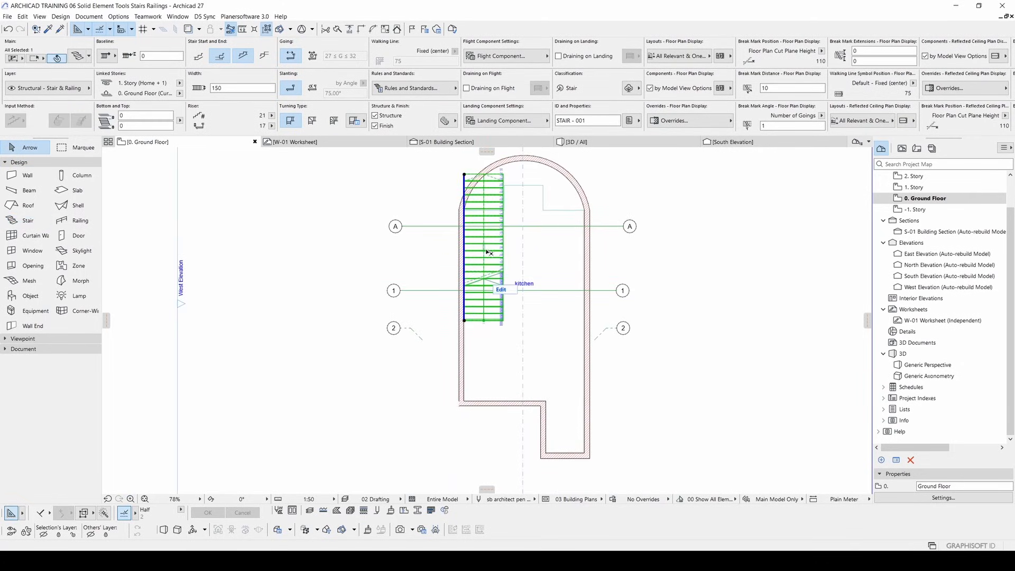
pyautogui.hotkey('ctrl', 'd')
pyautogui.click(483, 247)
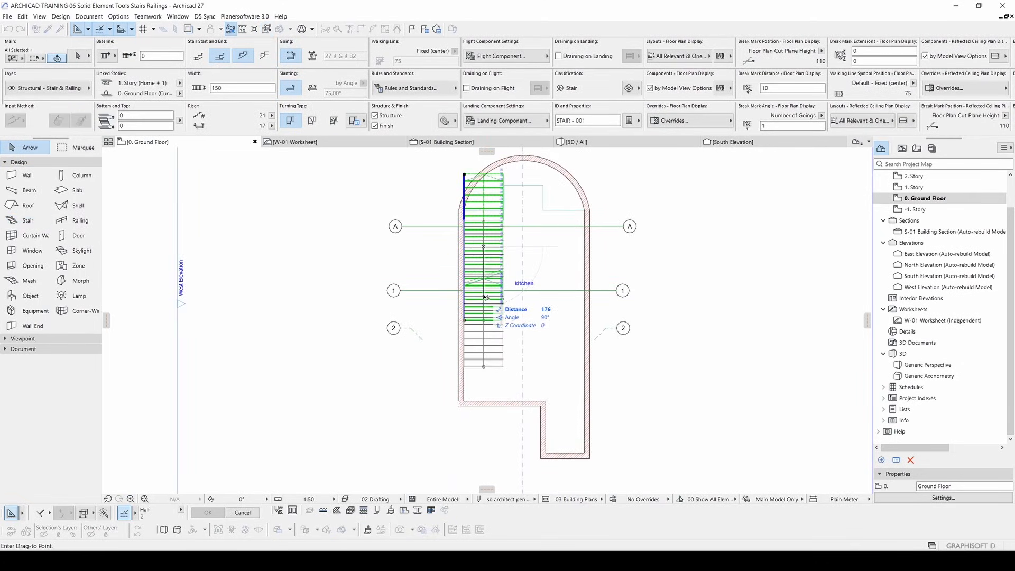
pyautogui.click(485, 294)
pyautogui.click(695, 347)
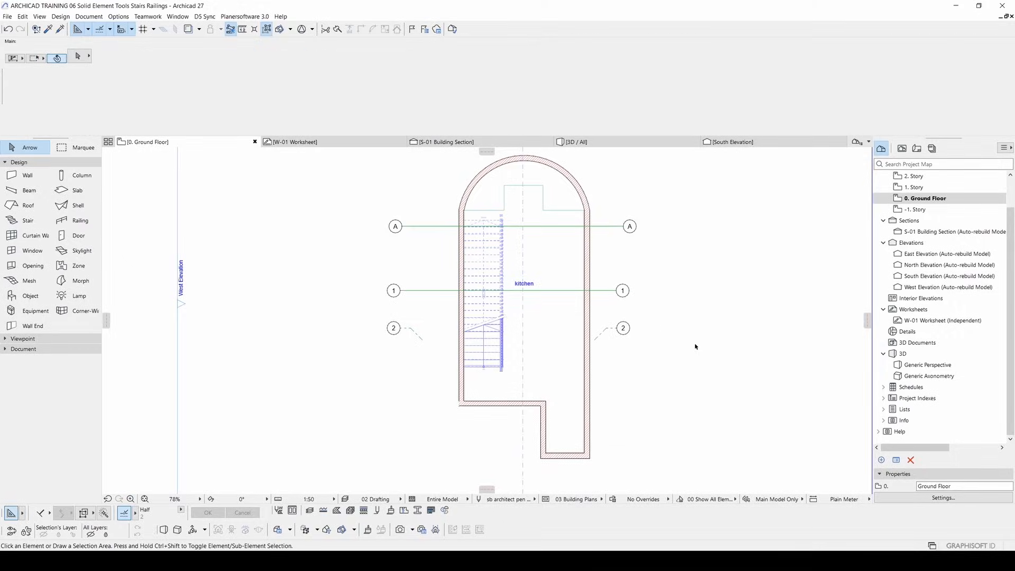
# - Examine the stair in the 3D view, checking how its lowest steps meet the floor slab
pyautogui.scroll(5, 502, 316)
pyautogui.press('F3')
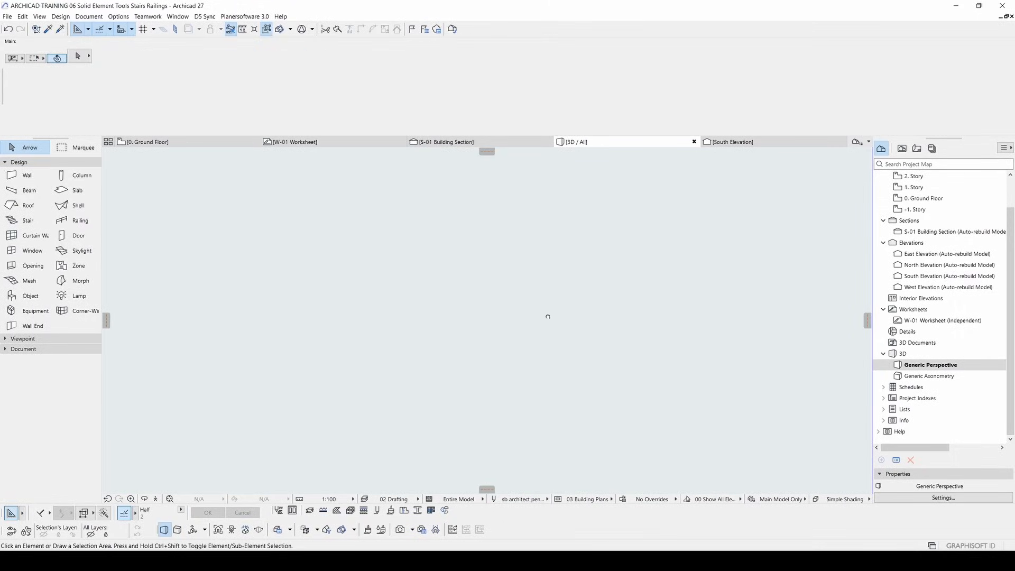
pyautogui.keyDown('shift'); pyautogui.moveTo(568, 317); pyautogui.dragTo(553, 386, button='middle'); pyautogui.keyUp('shift')
pyautogui.scroll(5, 578, 412)
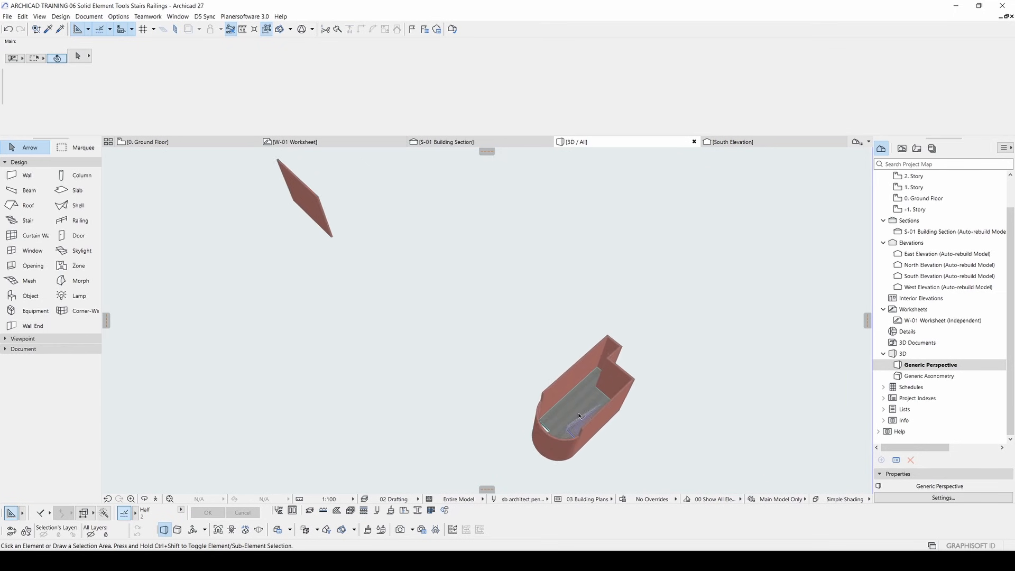
pyautogui.scroll(3, 589, 416)
pyautogui.keyDown('shift'); pyautogui.moveTo(608, 413); pyautogui.dragTo(611, 315, button='middle'); pyautogui.keyUp('shift')
pyautogui.scroll(4, 623, 366)
pyautogui.click(601, 277)
pyautogui.keyDown('shift'); pyautogui.moveTo(600, 276); pyautogui.dragTo(560, 288, button='middle'); pyautogui.keyUp('shift')
pyautogui.scroll(2, 551, 322)
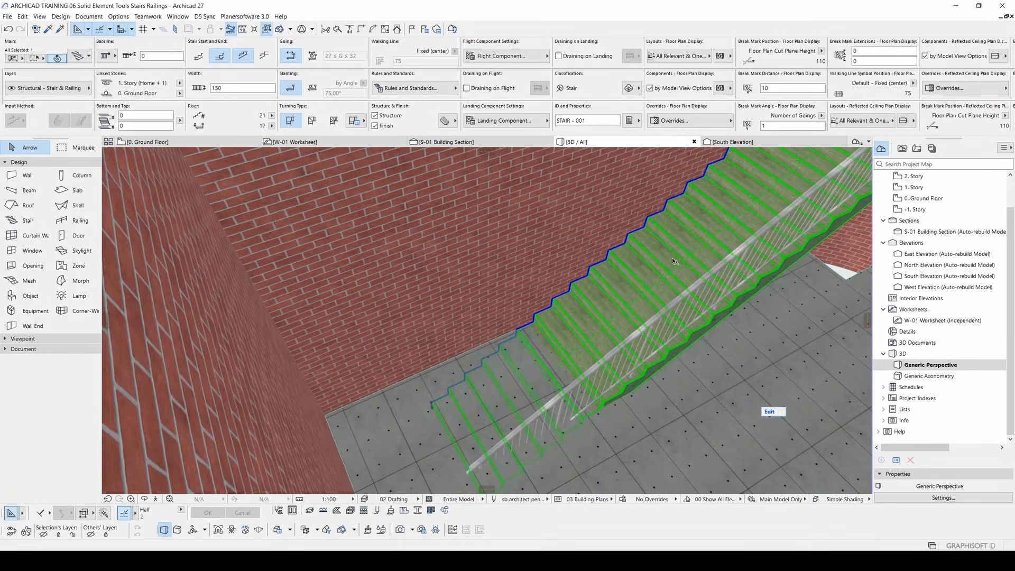
pyautogui.moveTo(552, 322); pyautogui.dragTo(570, 327, button='middle')
pyautogui.scroll(-3, 570, 327)
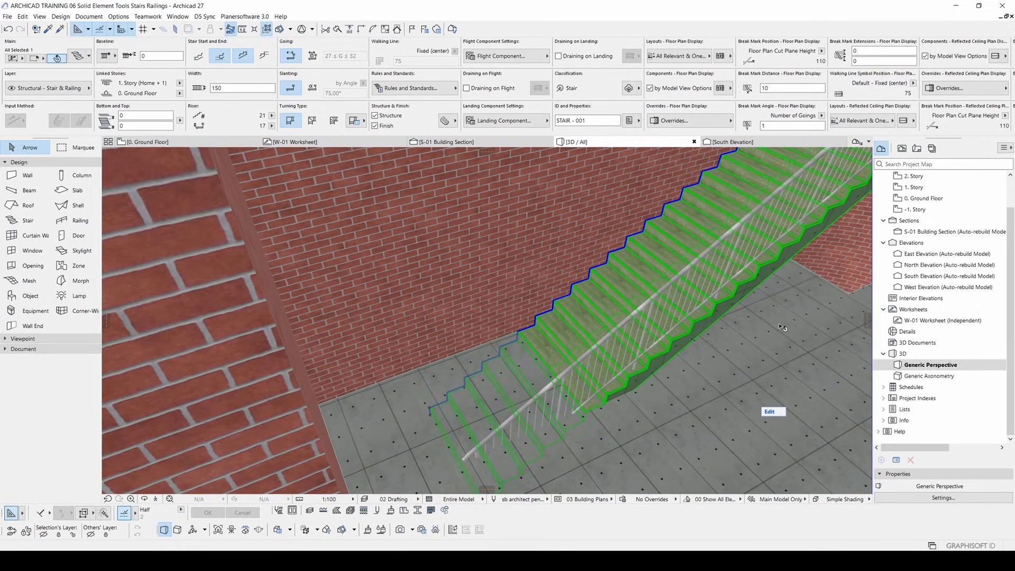
# - Set the floor slab's elevation to 0
pyautogui.click(801, 299)
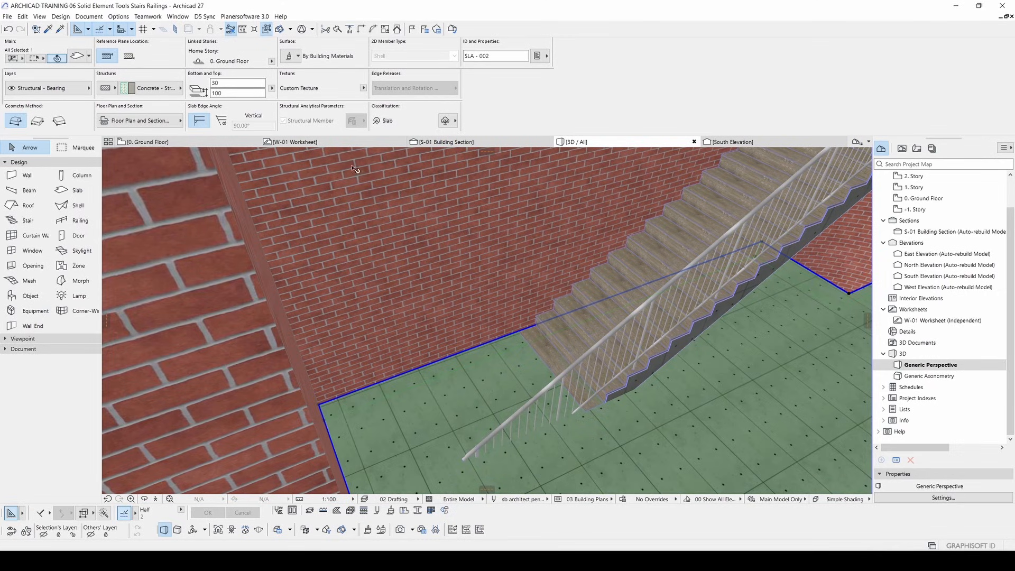
pyautogui.click(233, 93)
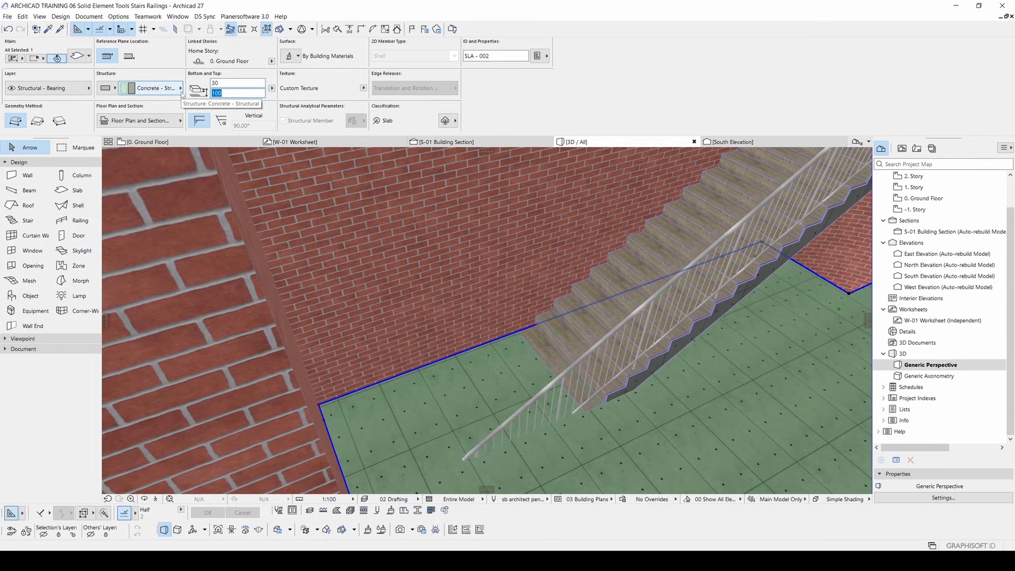
pyautogui.write('0')
pyautogui.press('Return')
# - Fly around the stair in 3D to inspect its lowest steps, railing and upper end
pyautogui.scroll(5, 520, 326)
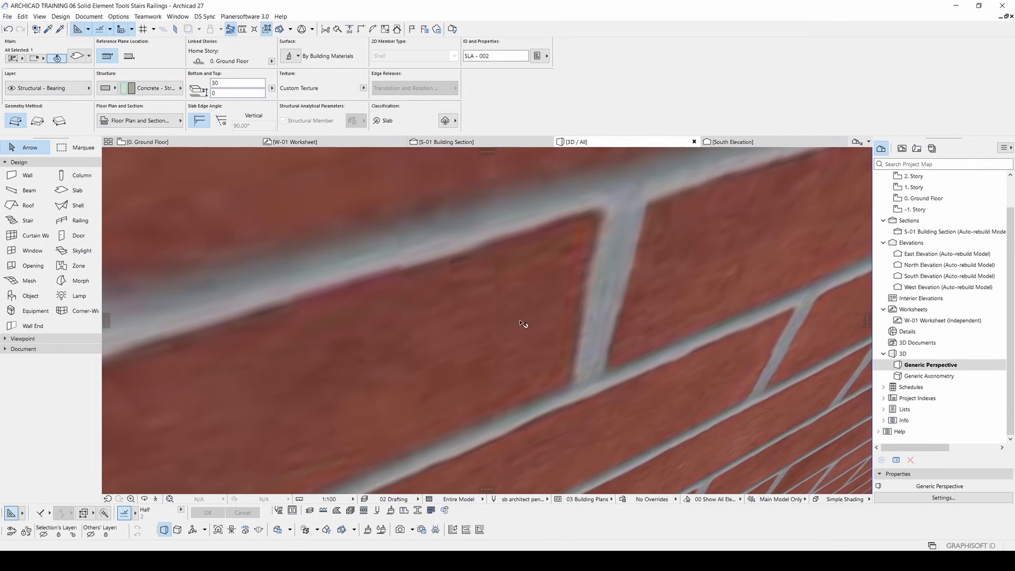
pyautogui.press('Escape')
pyautogui.press('s')
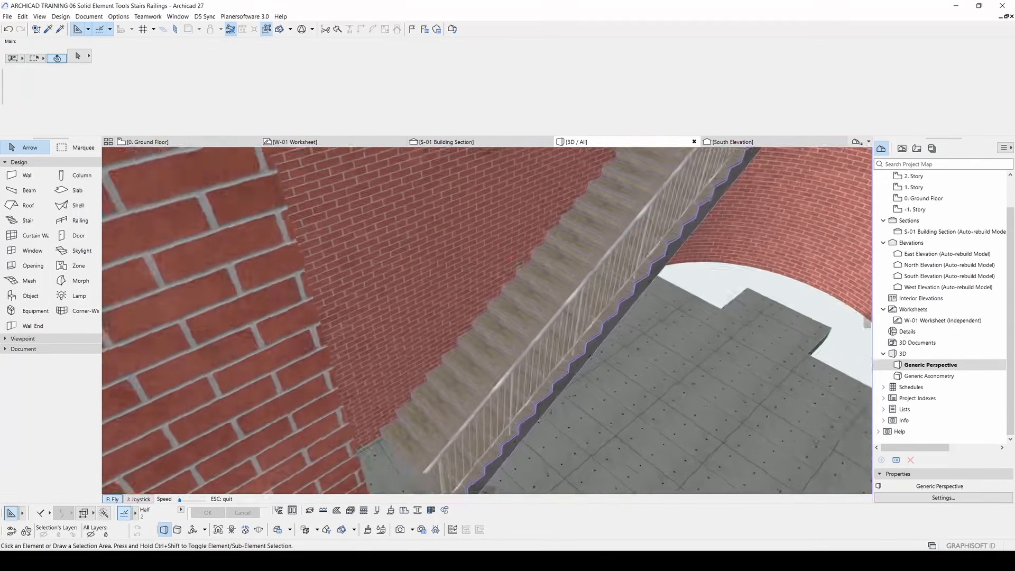
pyautogui.press('w')
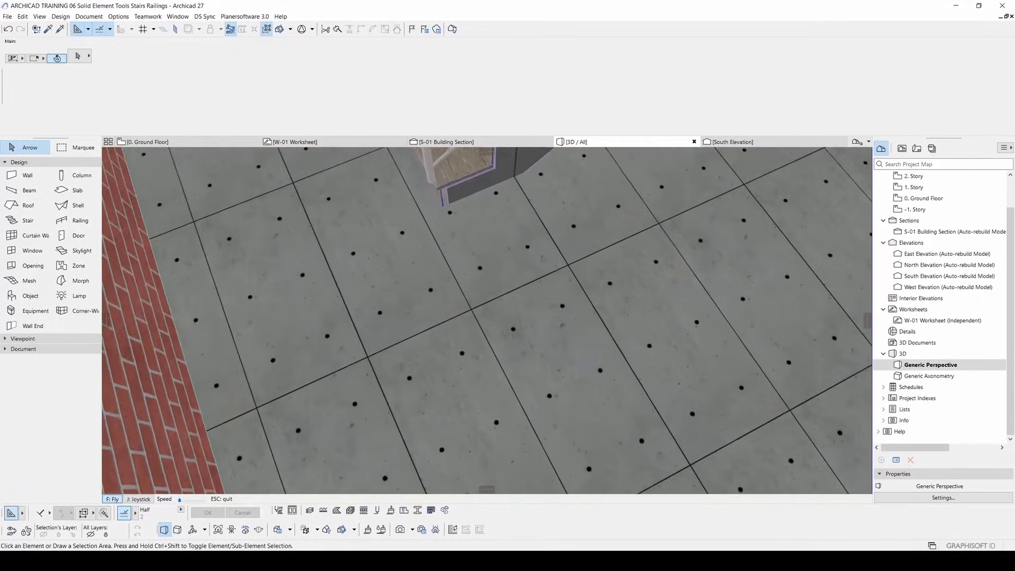
pyautogui.press('s')
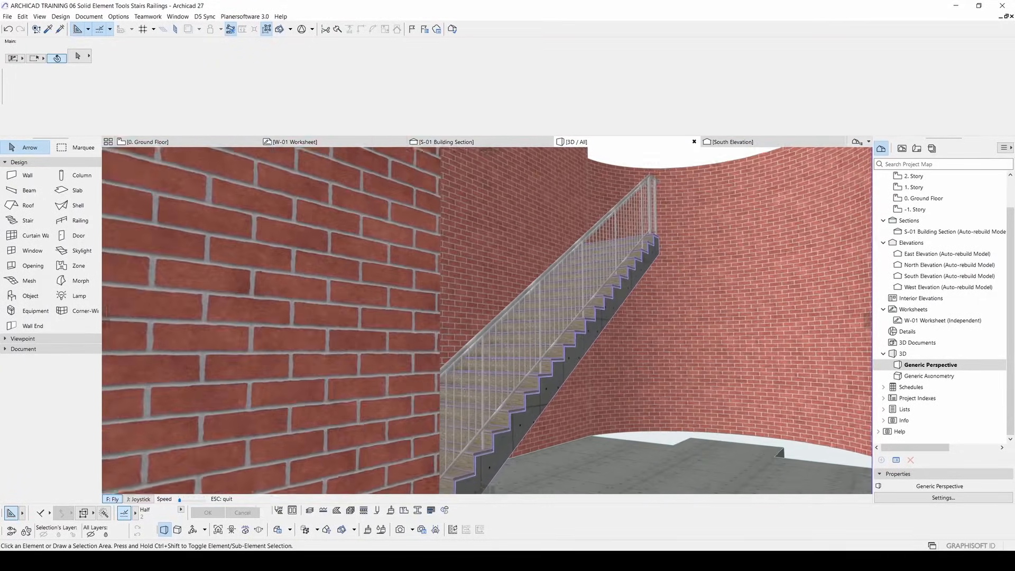
pyautogui.press('w')
pyautogui.press('Escape')
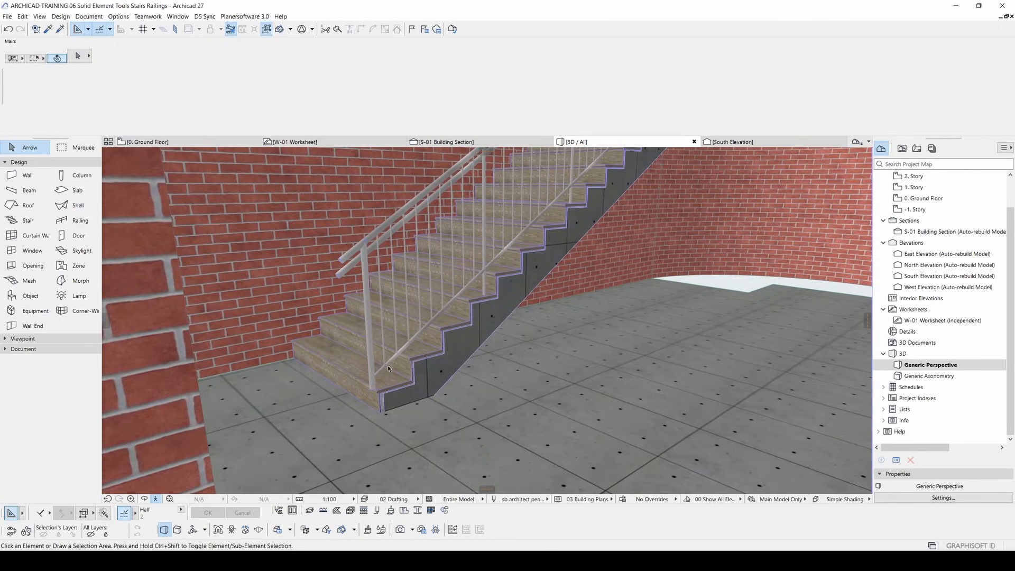
pyautogui.moveTo(538, 229); pyautogui.dragTo(489, 370, button='middle')
pyautogui.click(623, 300)
# - Start a second stair on the ground floor plan to the right of the building, using the existing stair's settings and a first segment 200 long upward
pyautogui.press('F2')
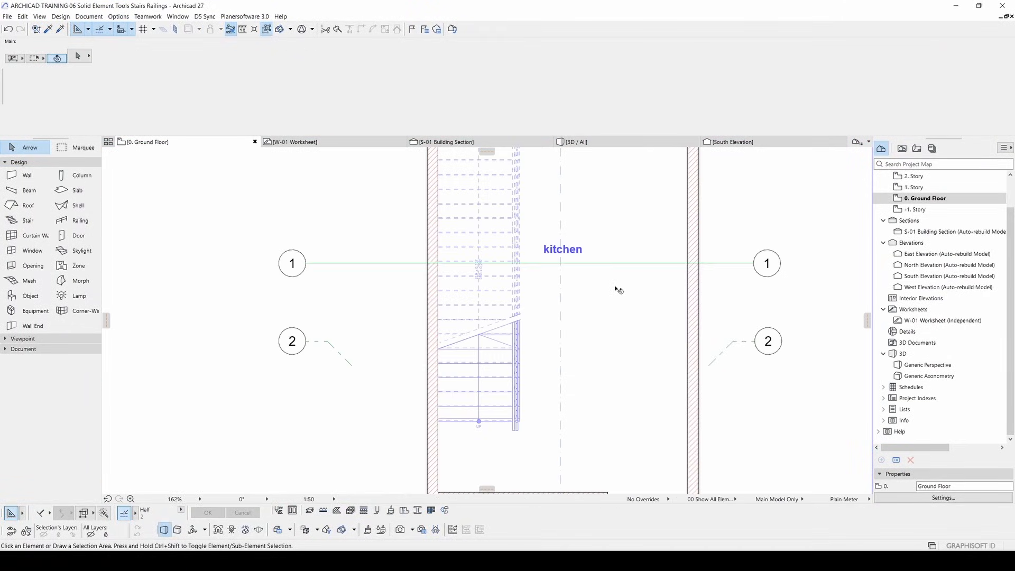
pyautogui.scroll(-5, 616, 290)
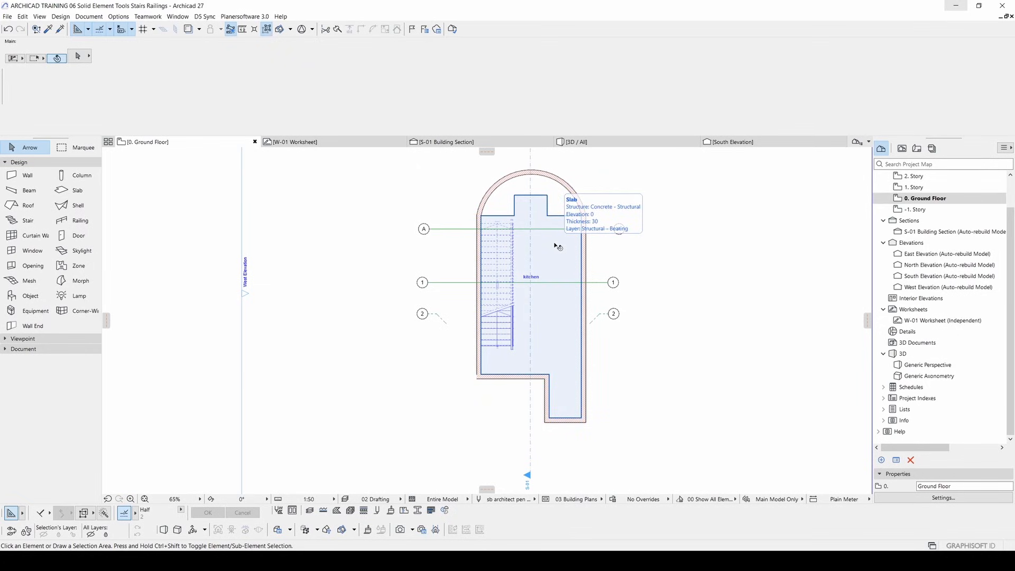
pyautogui.moveTo(575, 236); pyautogui.dragTo(528, 241, button='middle')
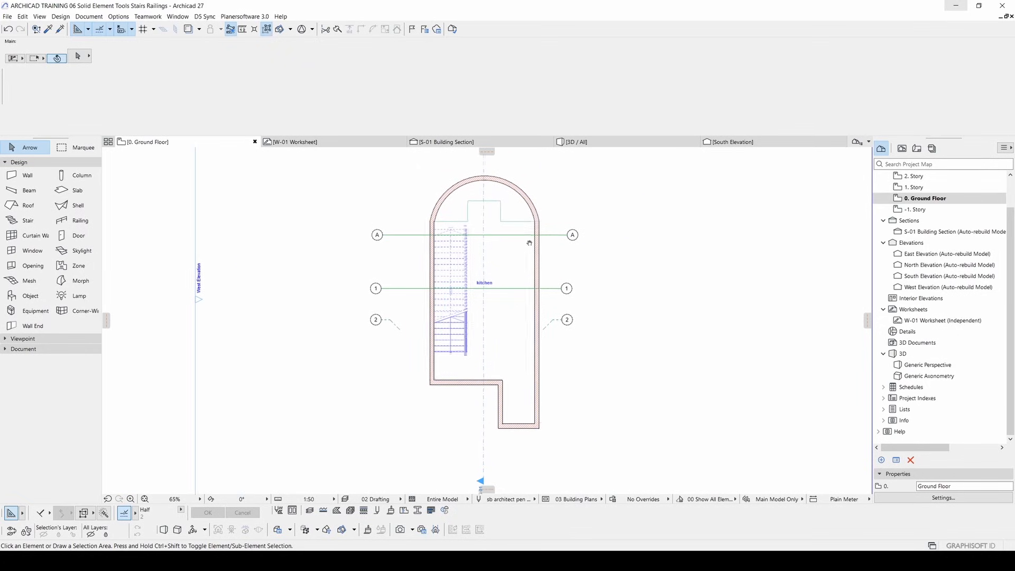
pyautogui.scroll(1, 447, 263)
pyautogui.keyDown('alt'); pyautogui.click(454, 253); pyautogui.keyUp('alt')
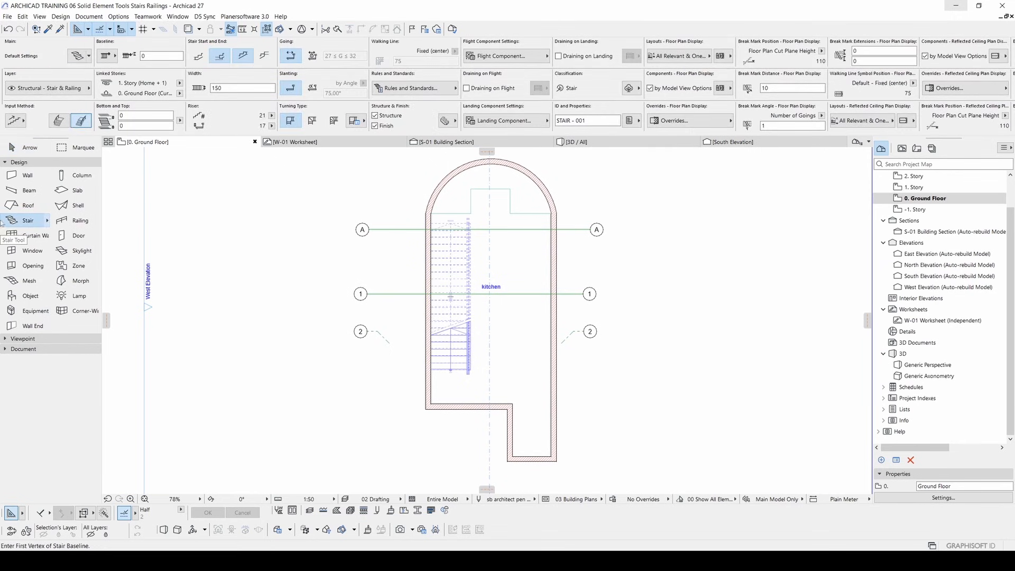
pyautogui.moveTo(676, 281); pyautogui.dragTo(411, 263, button='middle')
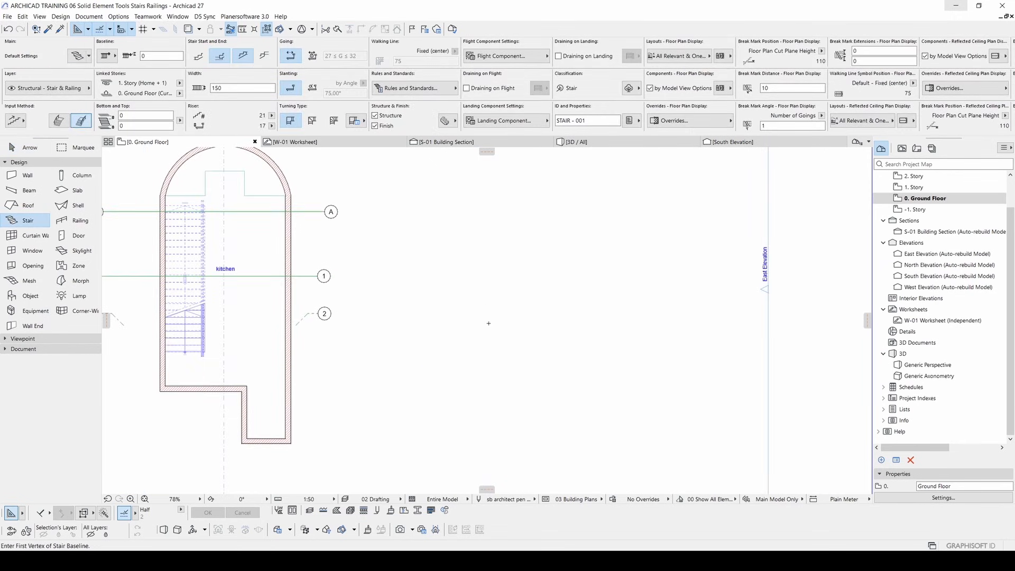
pyautogui.click(486, 346)
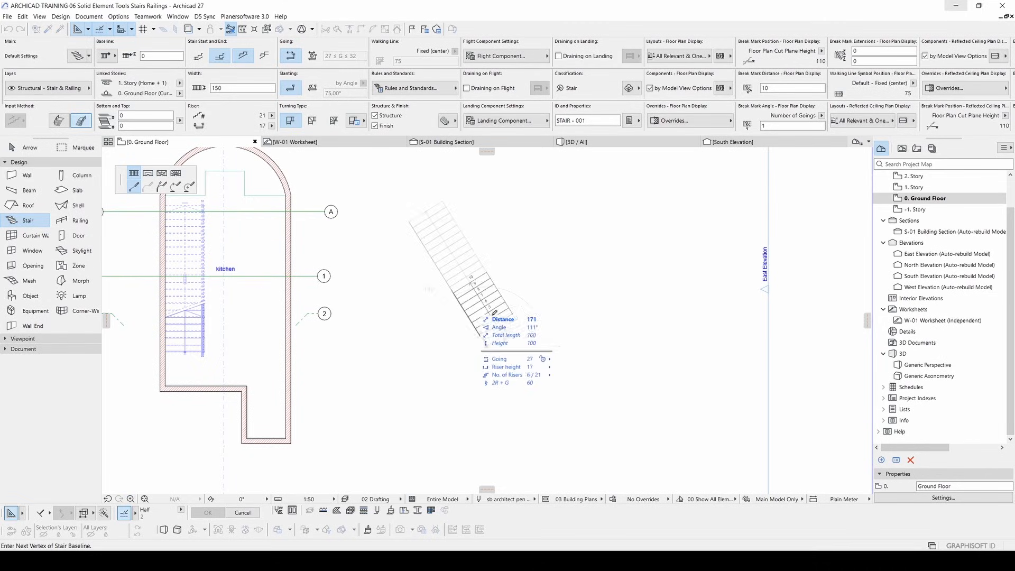
pyautogui.write('200')
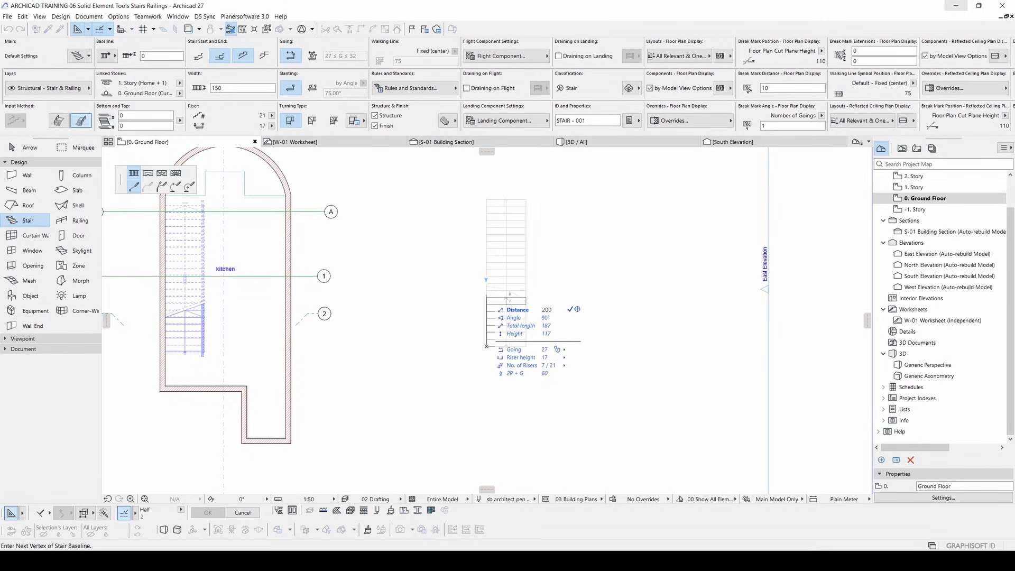
pyautogui.press('Return')
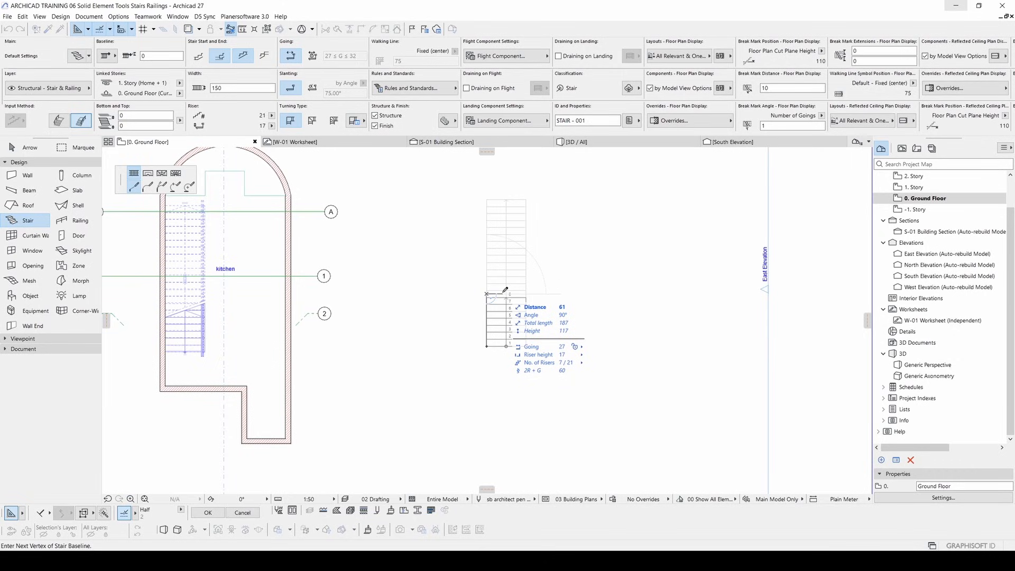
# - Continue the second stair with landing segments of 200 upward, 500 to the right and 200 downward
pyautogui.click(148, 174)
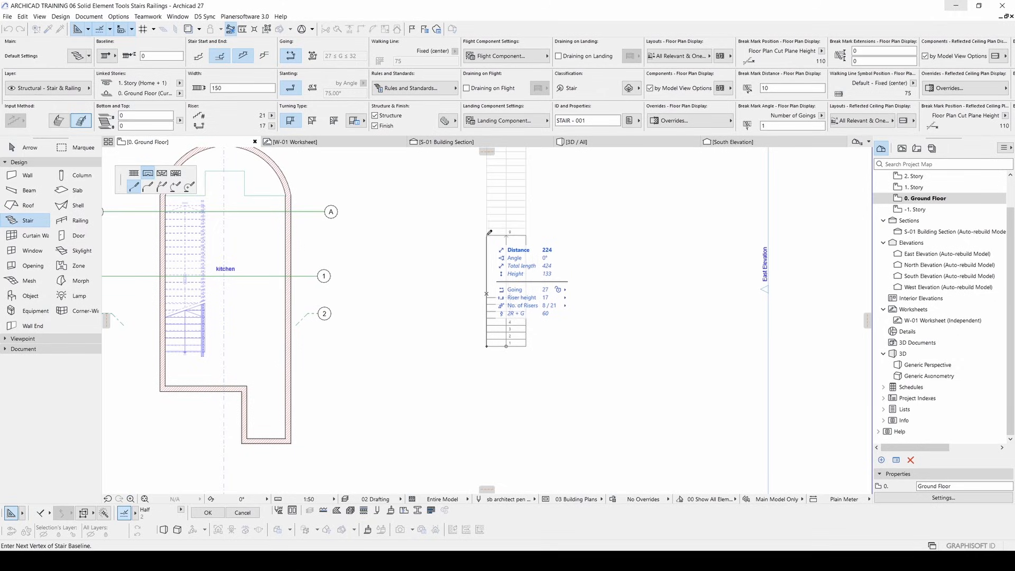
pyautogui.write('200')
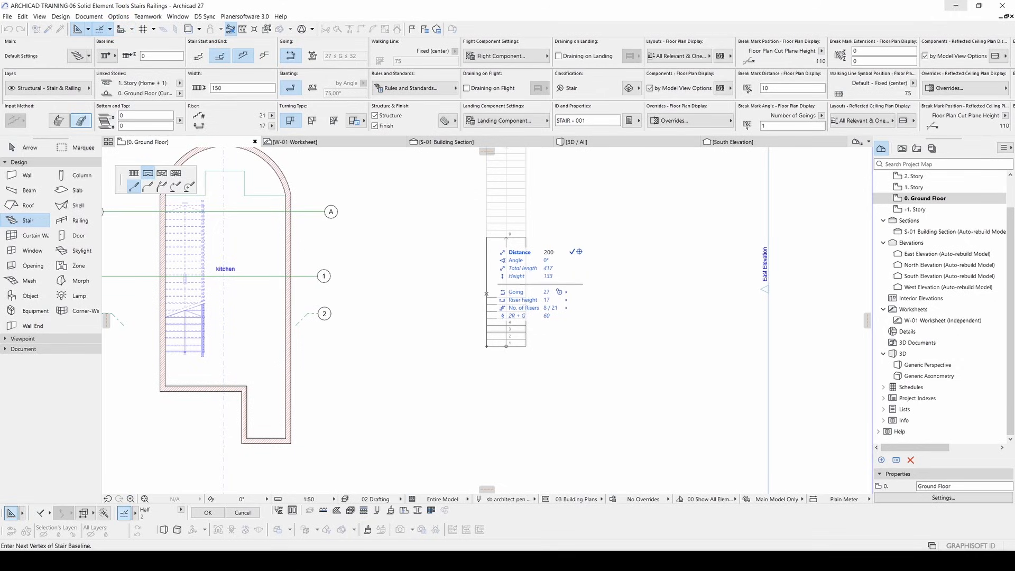
pyautogui.press('Return')
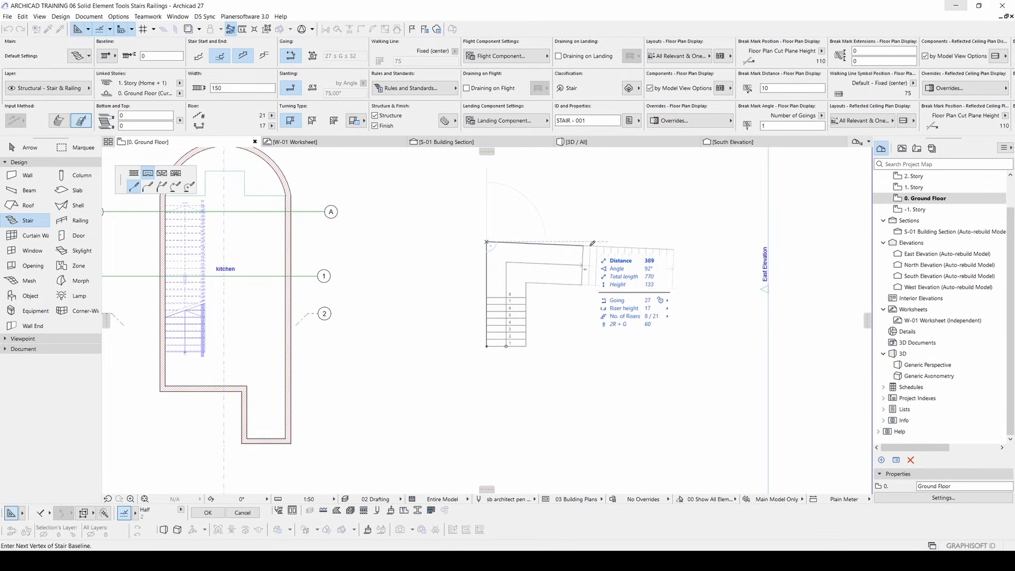
pyautogui.write('5')
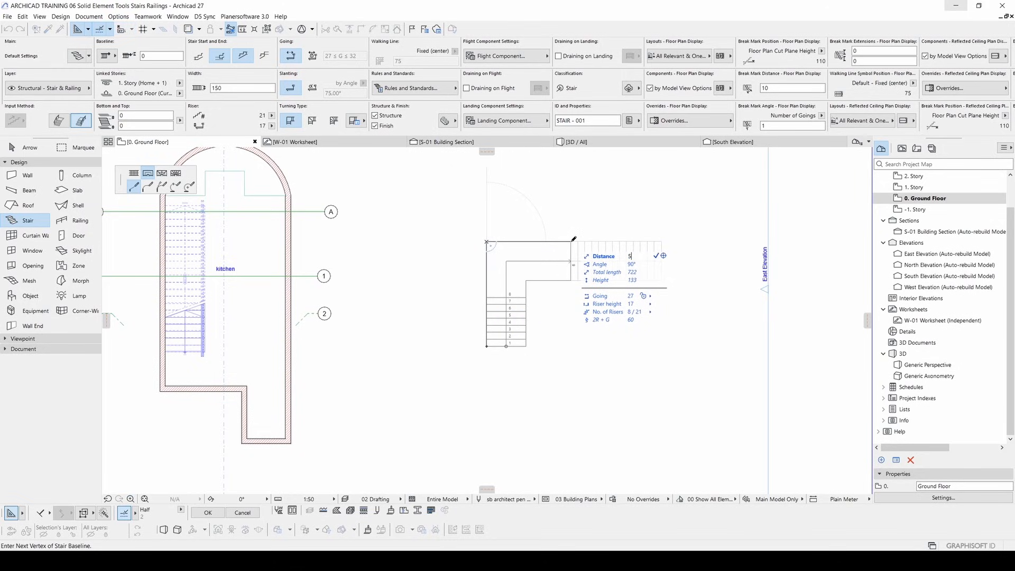
pyautogui.write('00')
pyautogui.press('Return')
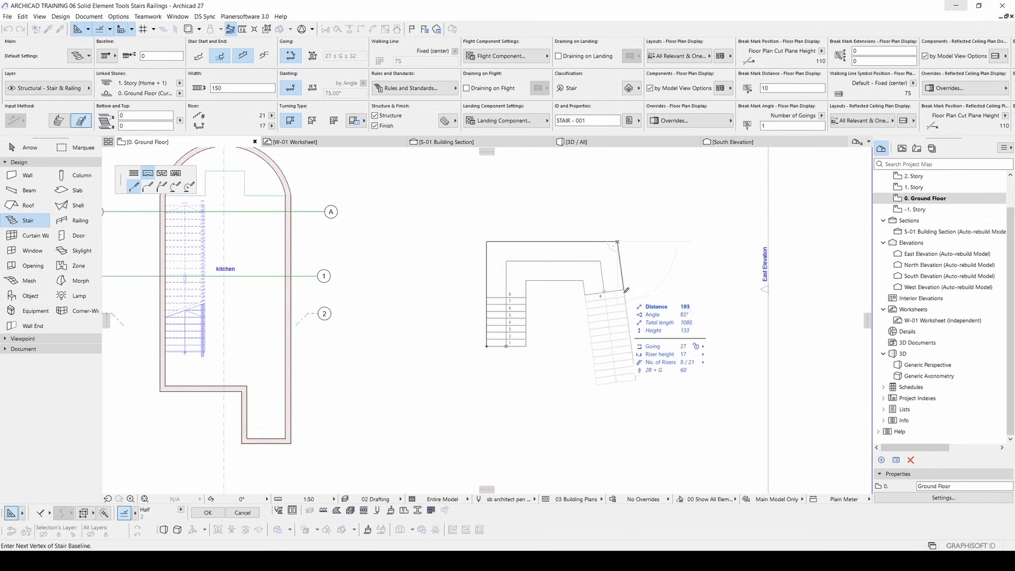
pyautogui.write('200')
pyautogui.press('Return')
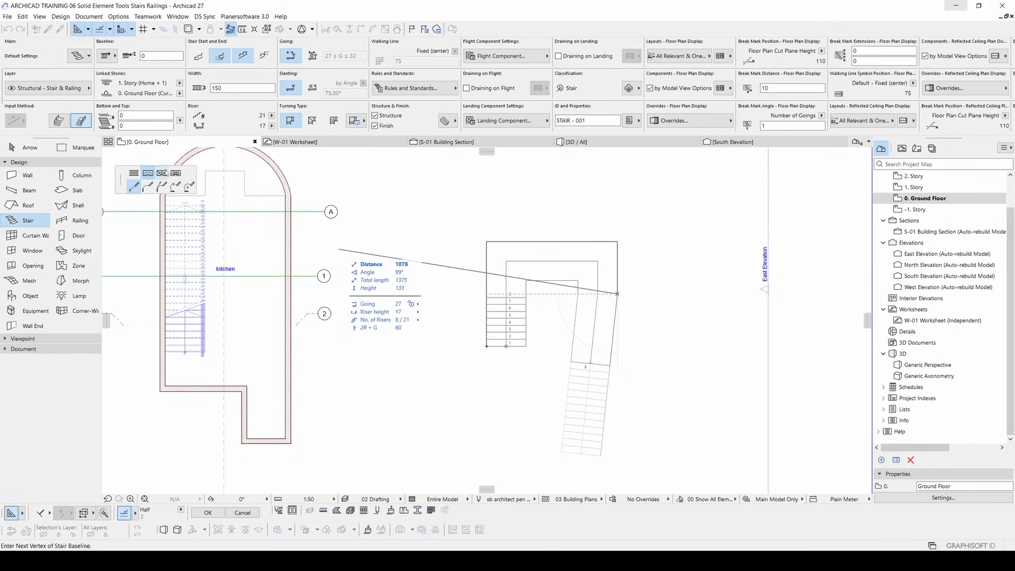
# - Finish the second stair with a straight flight segment about 230 long continuing downward from the landing
pyautogui.click(134, 173)
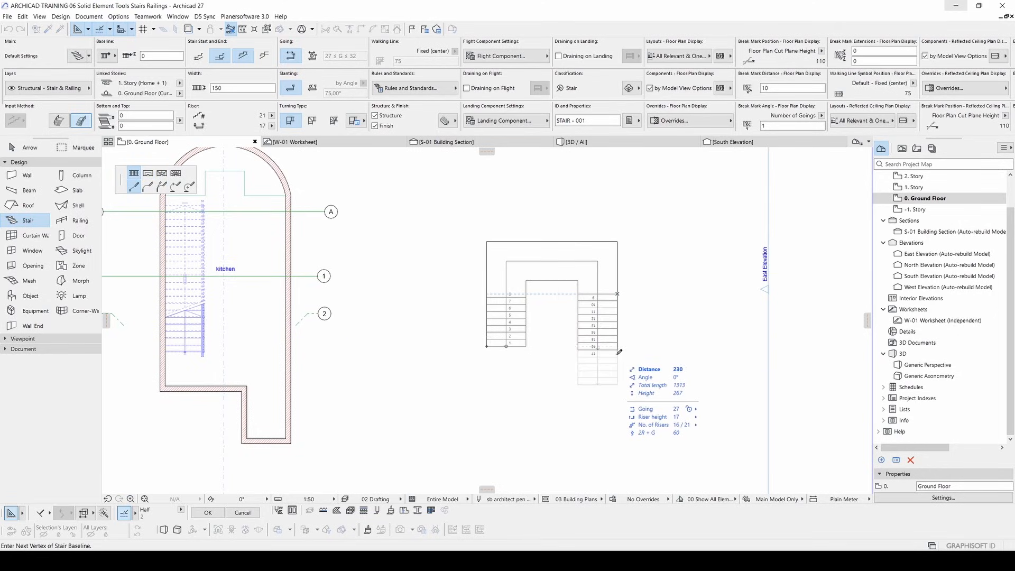
pyautogui.doubleClick(620, 348)
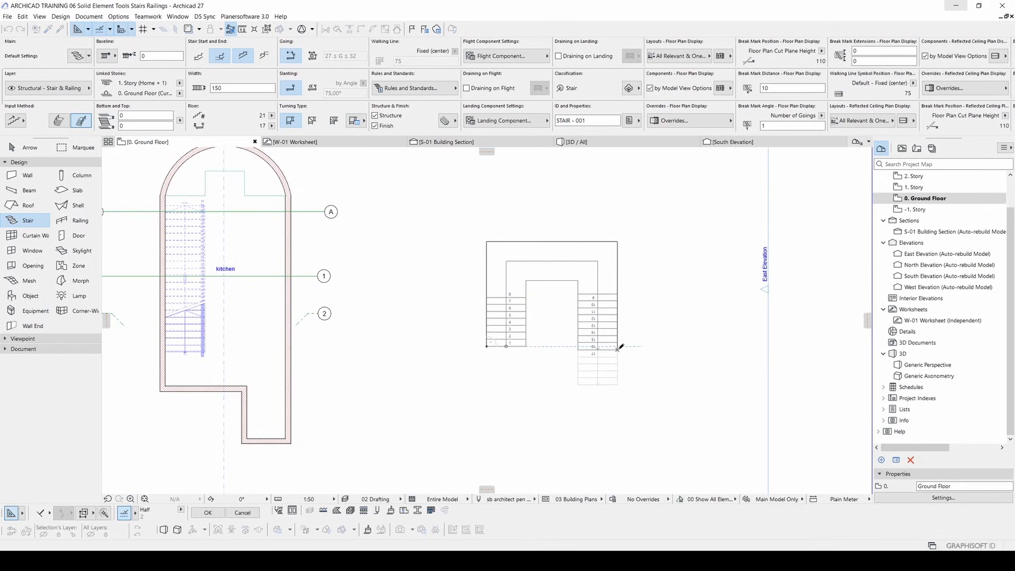
pyautogui.press('Escape')
# - Try to fillet the second stair's upper-left baseline corner with a radius of 100
pyautogui.click(593, 276)
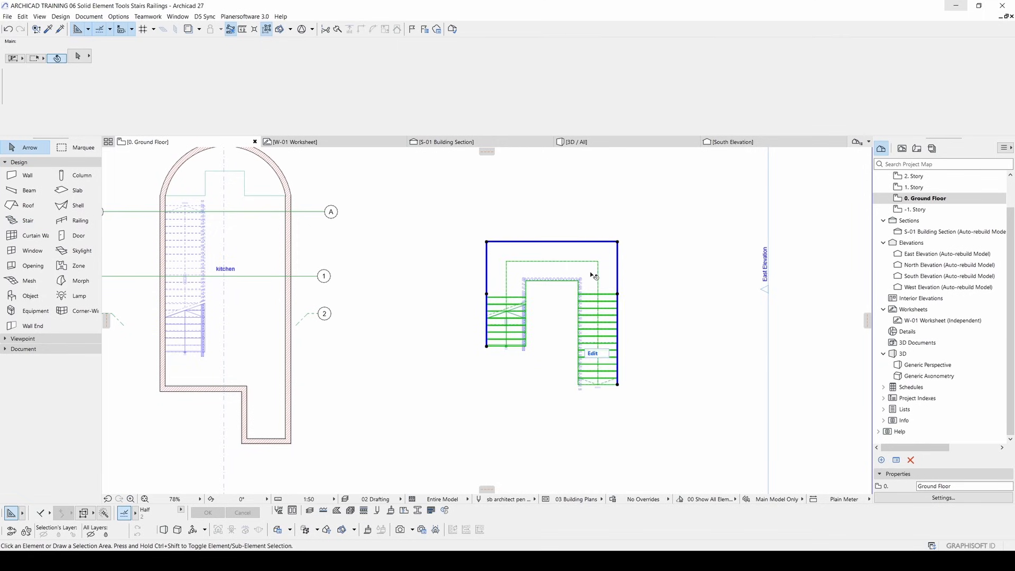
pyautogui.scroll(5, 502, 241)
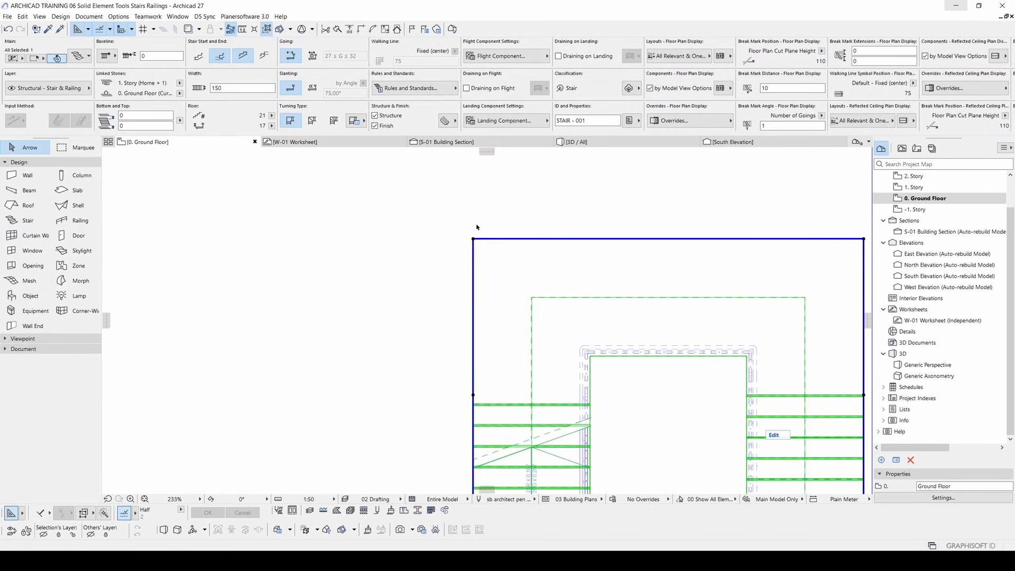
pyautogui.click(473, 239)
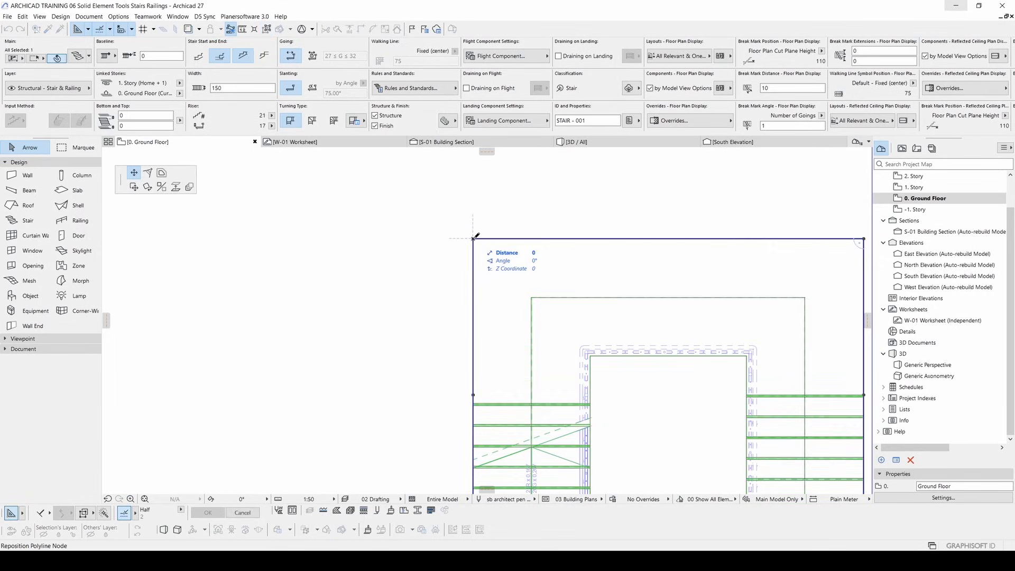
pyautogui.click(148, 173)
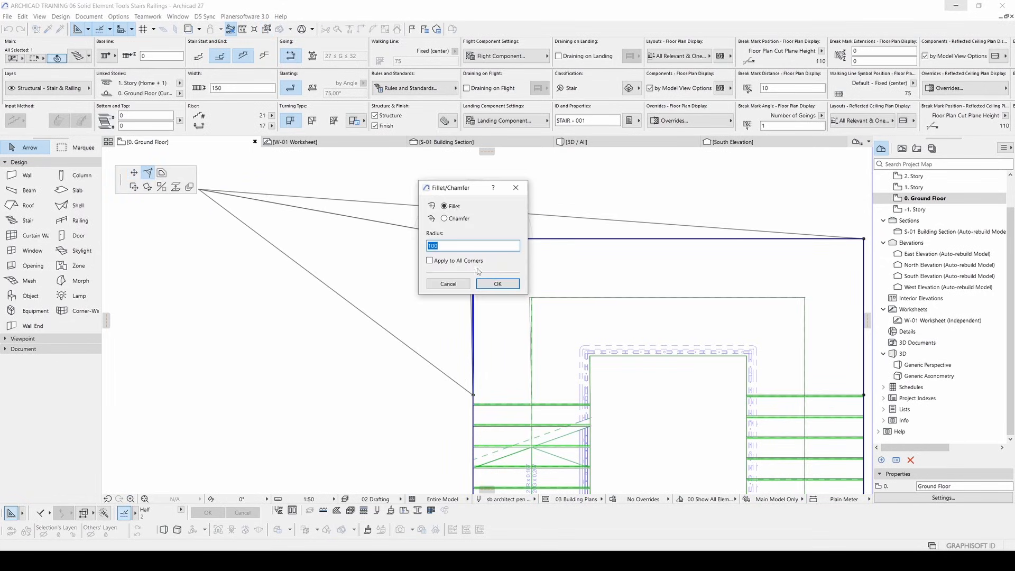
pyautogui.click(491, 285)
pyautogui.click(473, 241)
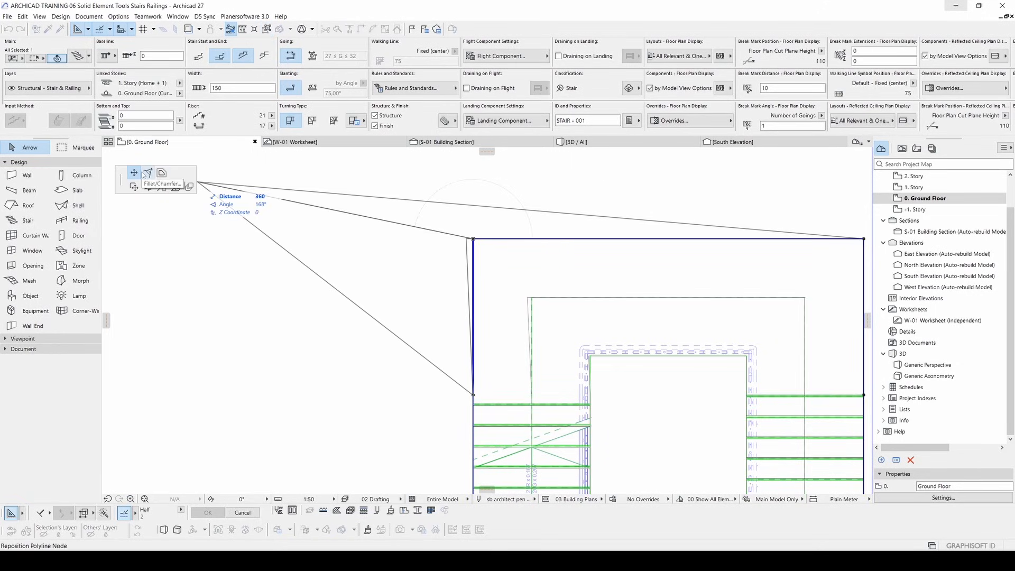
pyautogui.press('Escape')
pyautogui.scroll(-2, 489, 246)
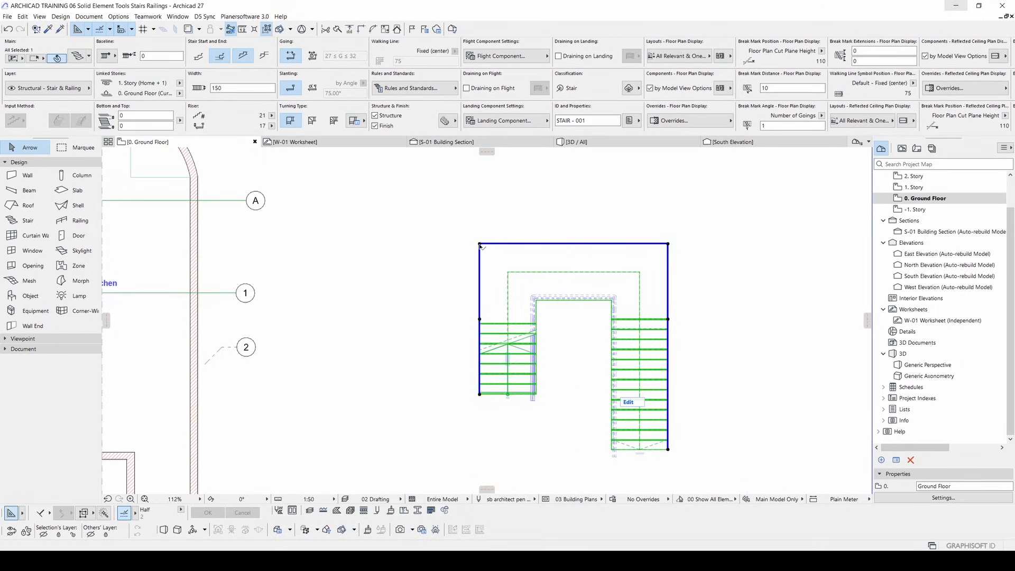
# - Change the landing segment on the stair's left leg to a winder, accepting the first Stair Solver solution
pyautogui.click(479, 244)
pyautogui.press('Escape')
pyautogui.click(479, 257)
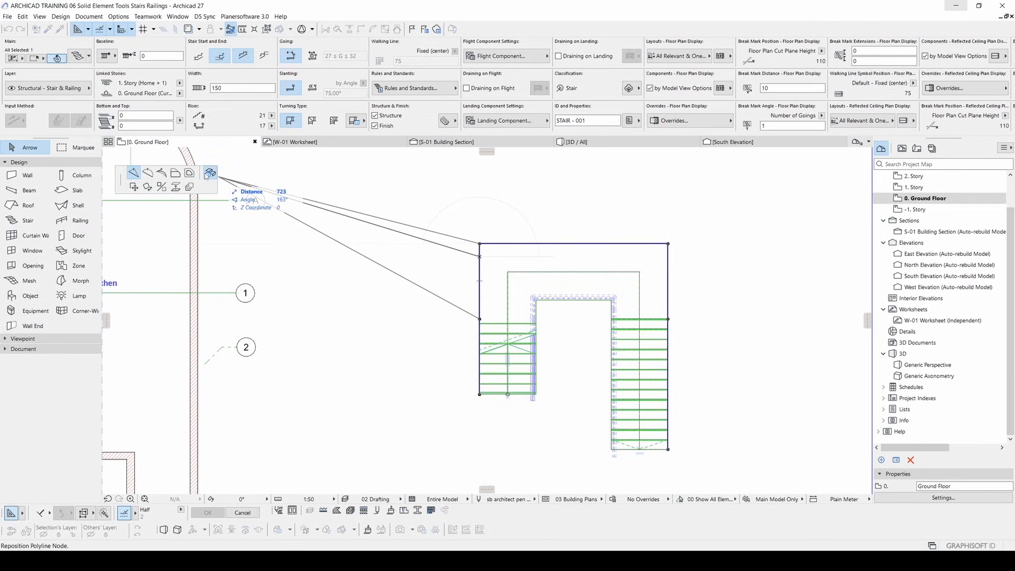
pyautogui.click(208, 175)
pyautogui.moveTo(462, 194); pyautogui.dragTo(692, 238)
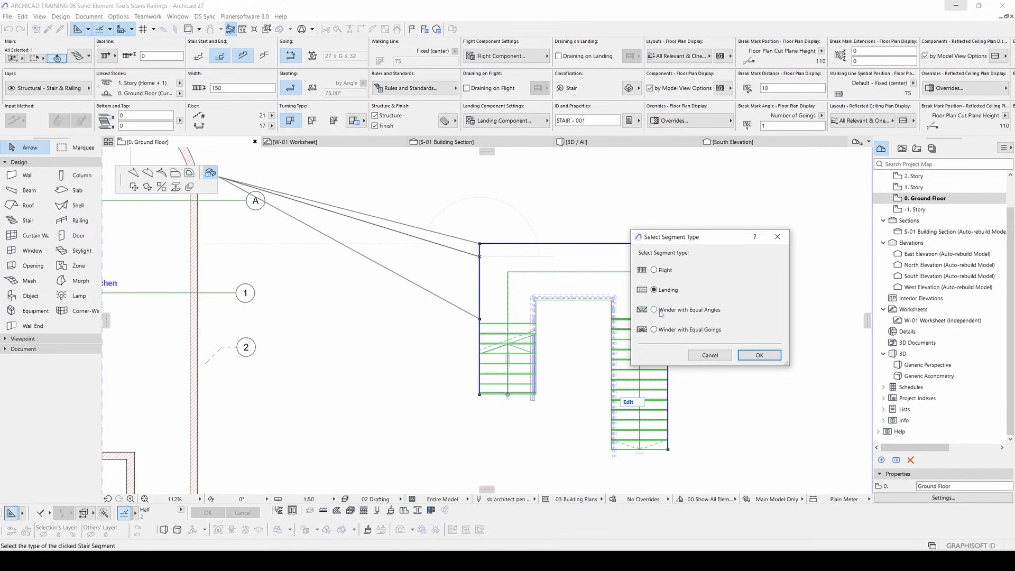
pyautogui.click(759, 355)
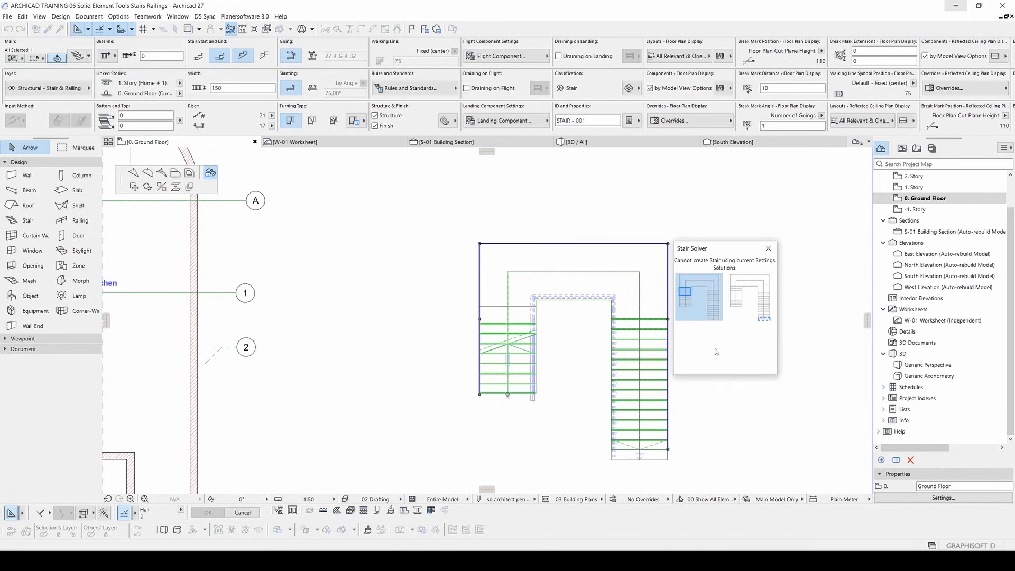
pyautogui.moveTo(746, 321)
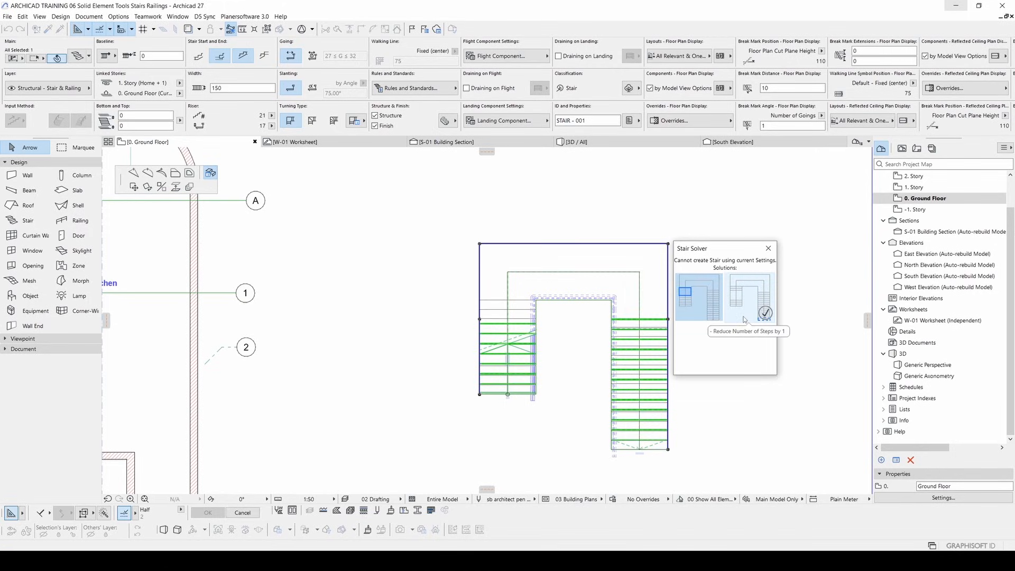
pyautogui.click(702, 302)
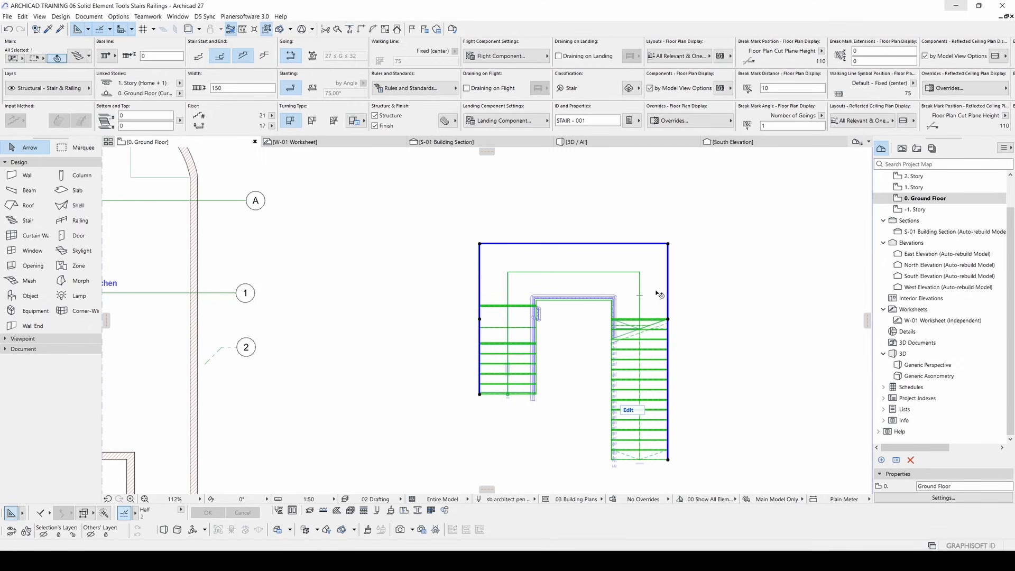
# - Change the stair's upper horizontal segment to Winder with Equal Angles, accepting the solver's change of the highlighted segment to Landing
pyautogui.click(578, 245)
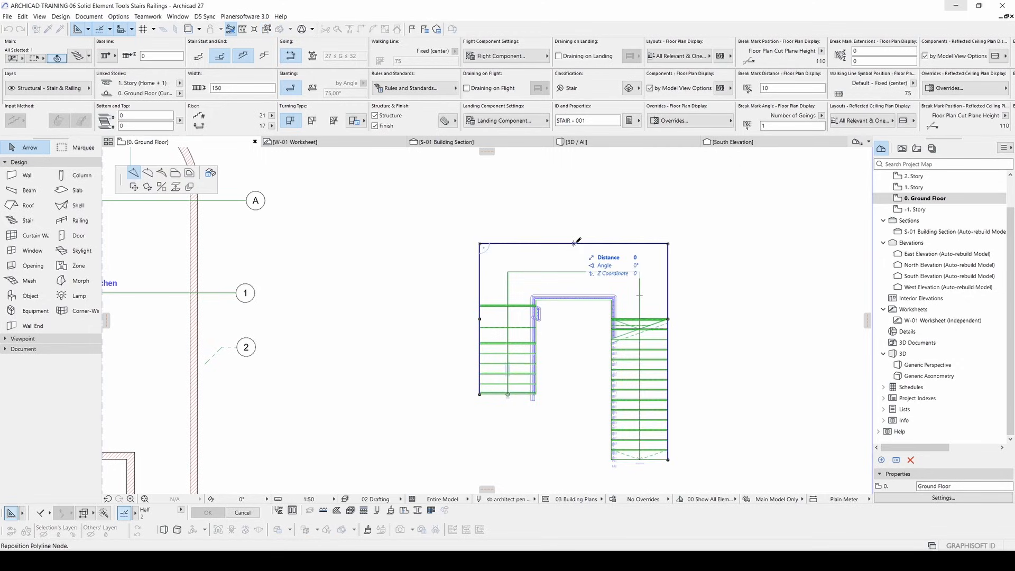
pyautogui.click(210, 174)
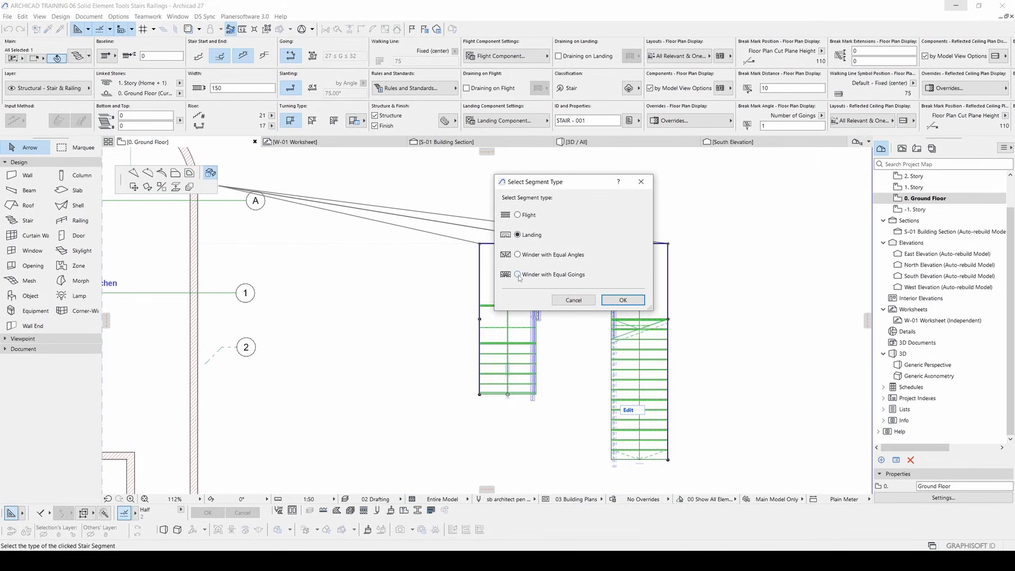
pyautogui.click(562, 299)
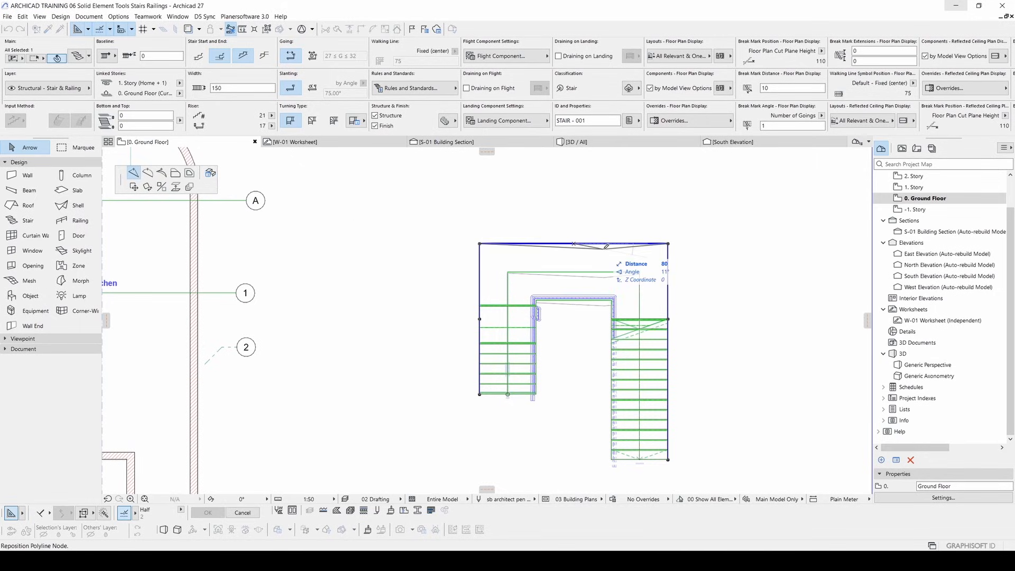
pyautogui.click(210, 173)
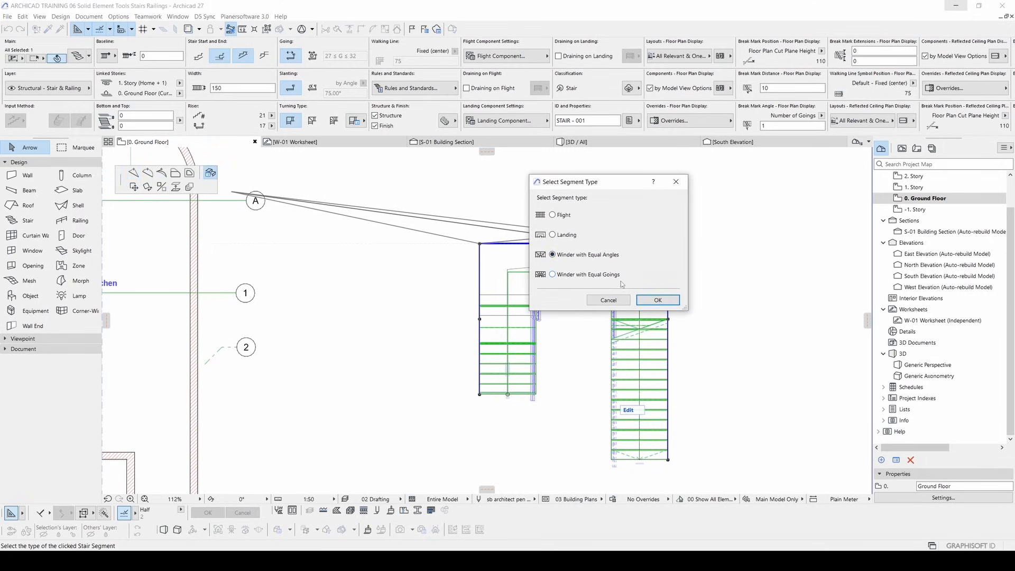
pyautogui.click(656, 300)
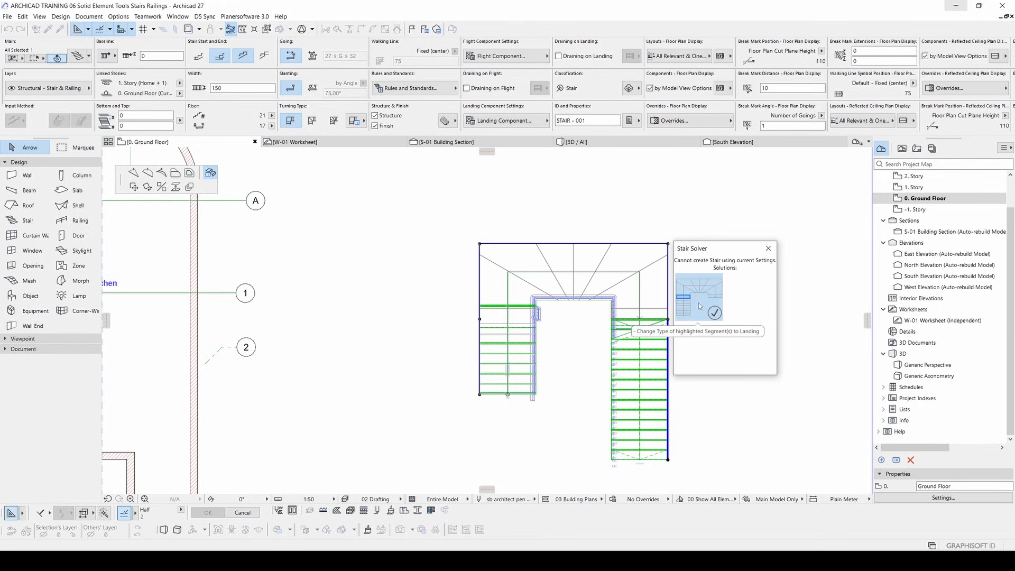
pyautogui.click(699, 303)
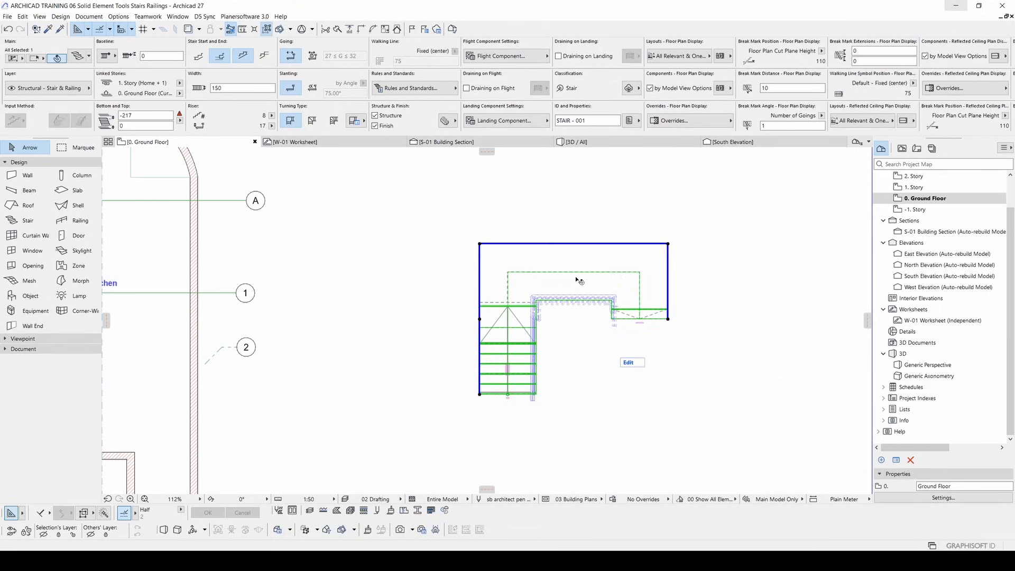
# - Reposition the node on the stair's left leg, and delete the second stair from the plan
pyautogui.click(480, 320)
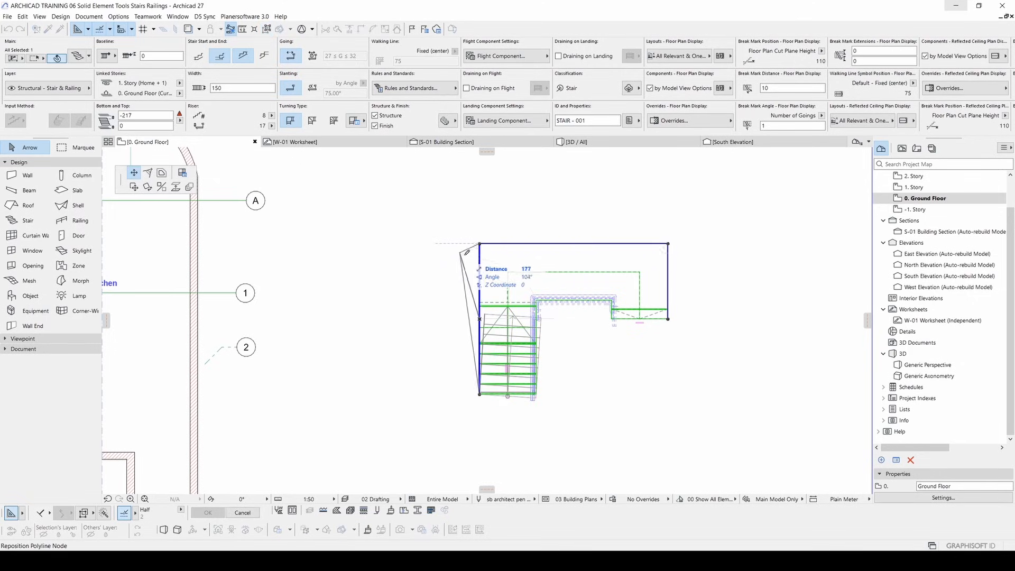
pyautogui.scroll(3, 478, 245)
pyautogui.click(506, 216)
pyautogui.scroll(-5, 476, 240)
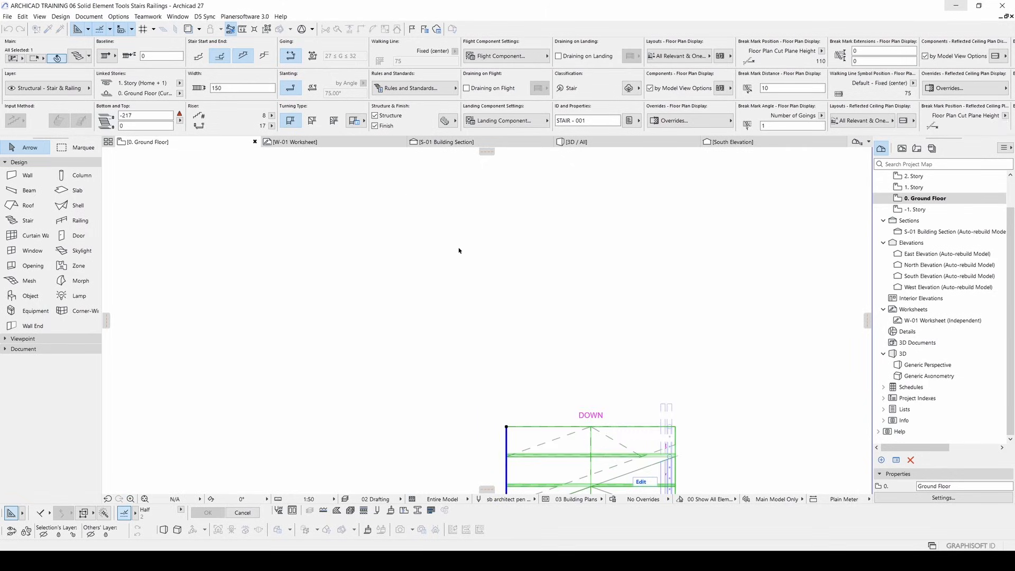
pyautogui.scroll(-5, 481, 318)
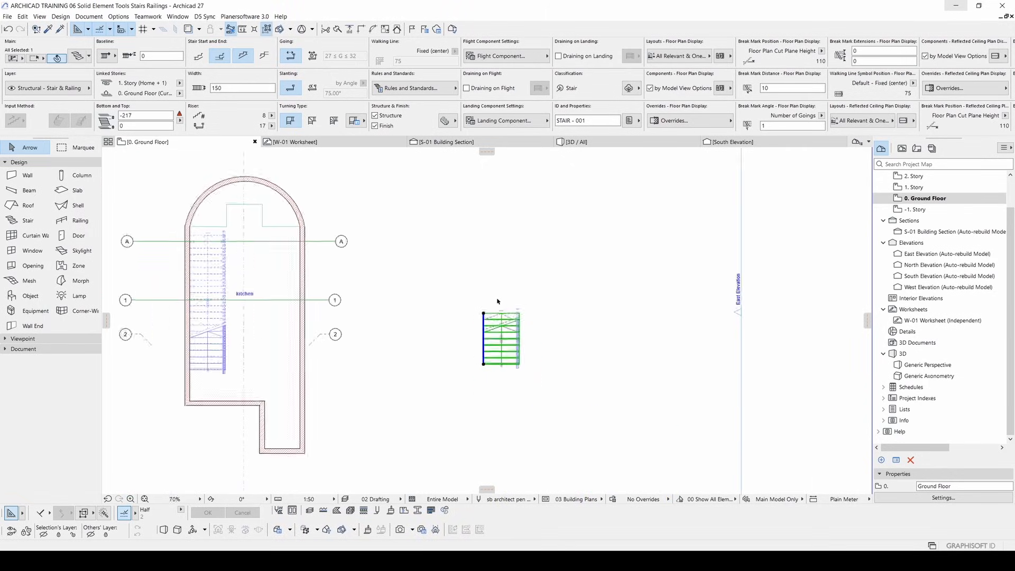
pyautogui.click(528, 349)
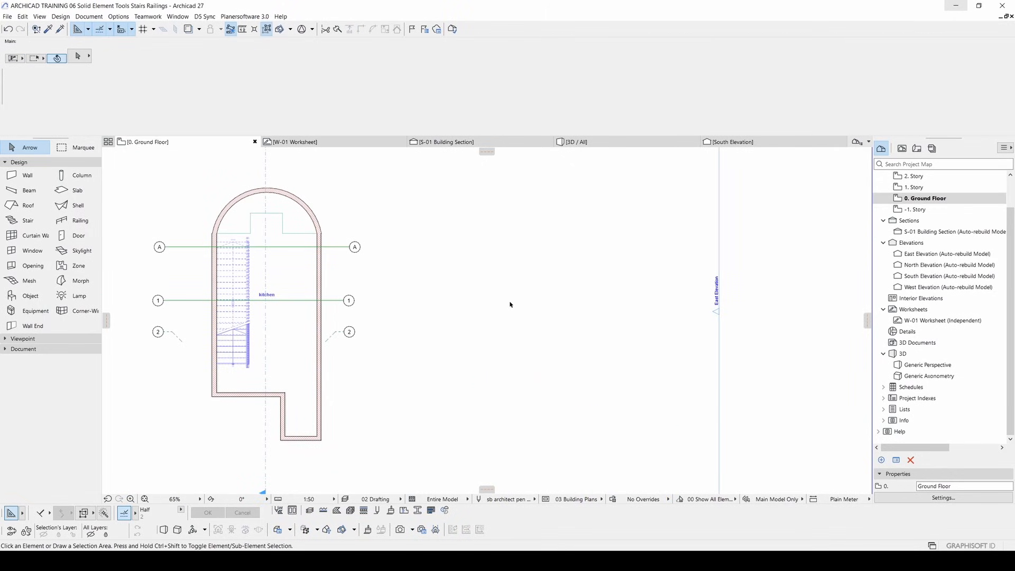
# - Draw a new U-shaped flight stair beside the building using the existing stair's settings, with a last downward leg about 367 long
pyautogui.press('w')
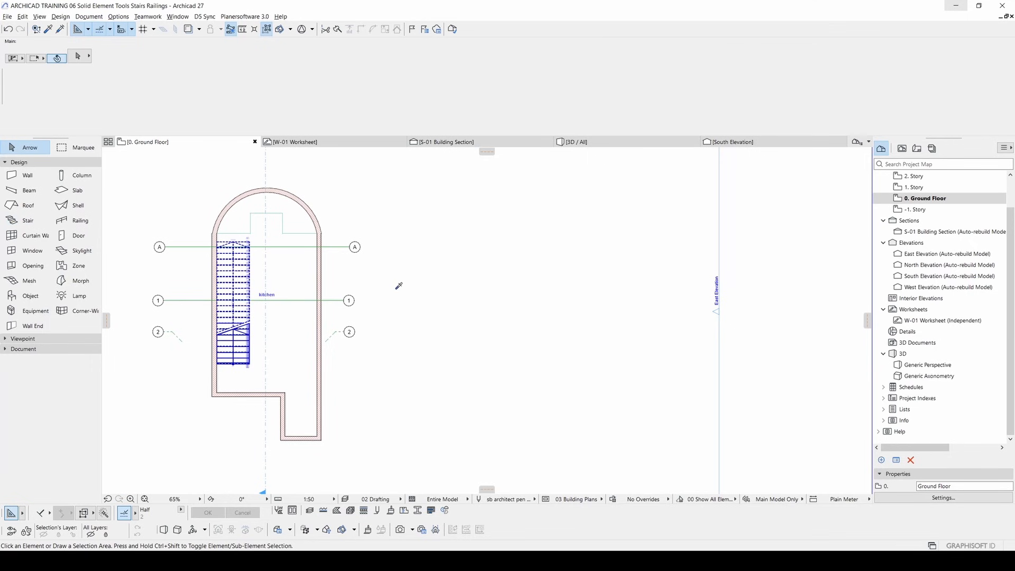
pyautogui.click(503, 314)
pyautogui.click(501, 257)
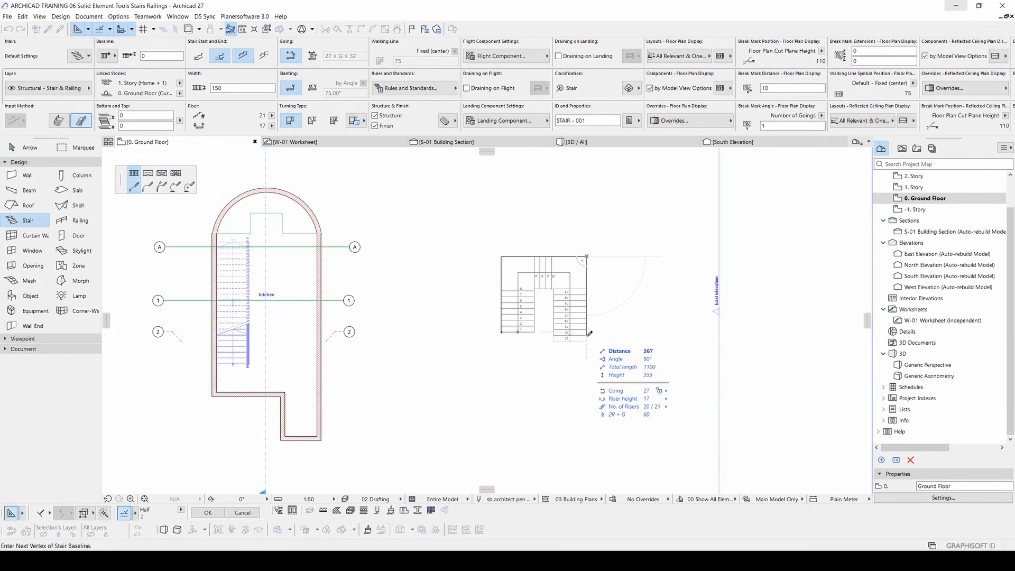
pyautogui.doubleClick(589, 334)
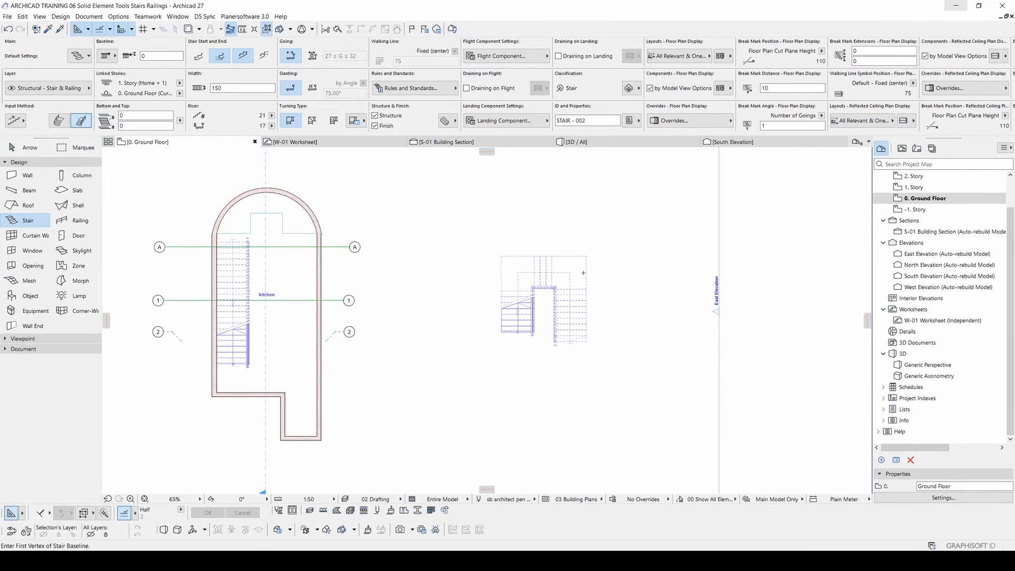
pyautogui.press('Escape')
# - Change the new U-shaped stair's turning type to winder steps around its corners
pyautogui.click(565, 265)
pyautogui.scroll(5, 512, 254)
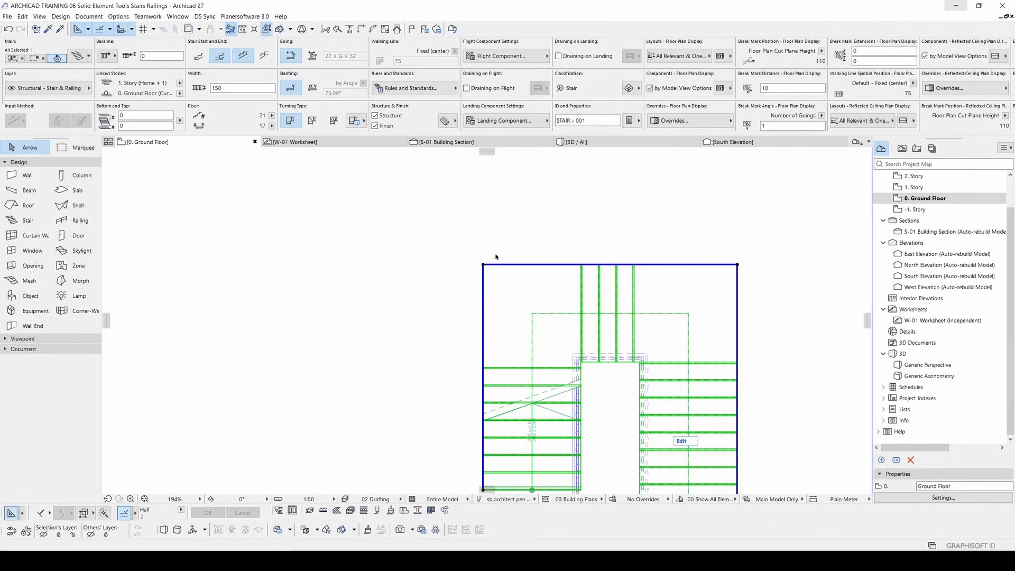
pyautogui.click(332, 121)
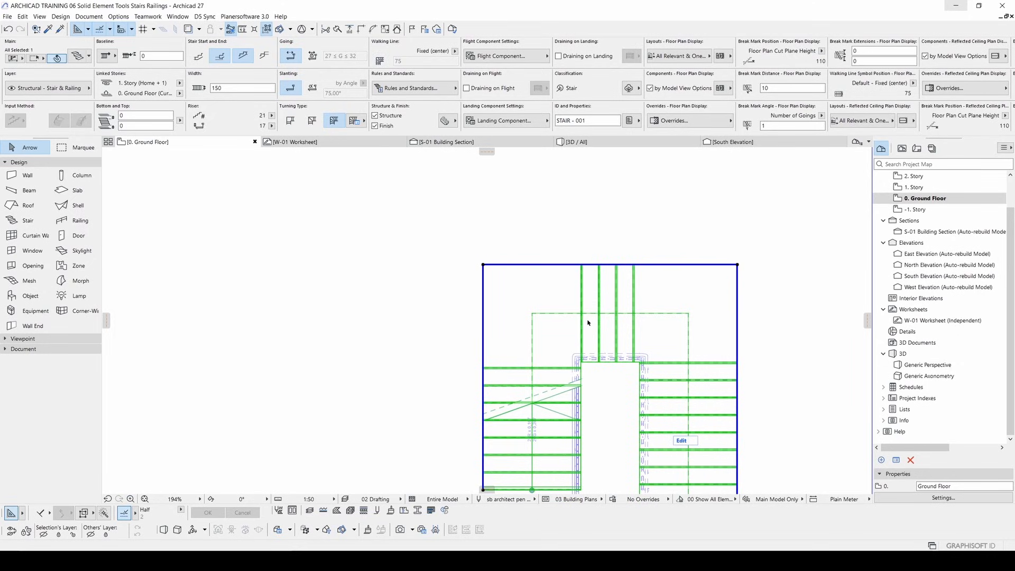
pyautogui.scroll(-4, 588, 325)
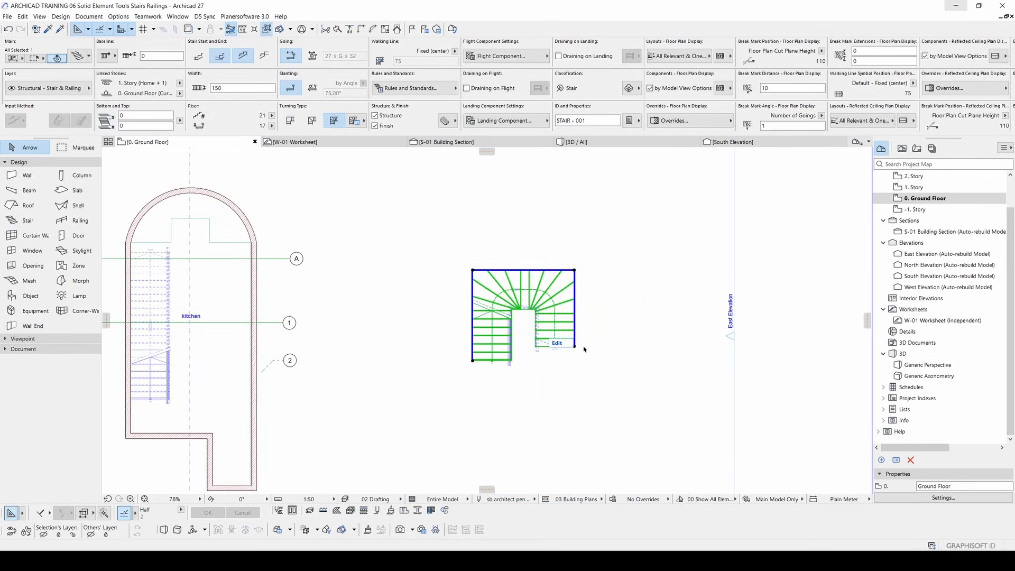
# - Rearrange the winder stair's steps by moving the right flight's end vertex about 34 downward, nearly level with the left flight's start
pyautogui.scroll(4, 586, 348)
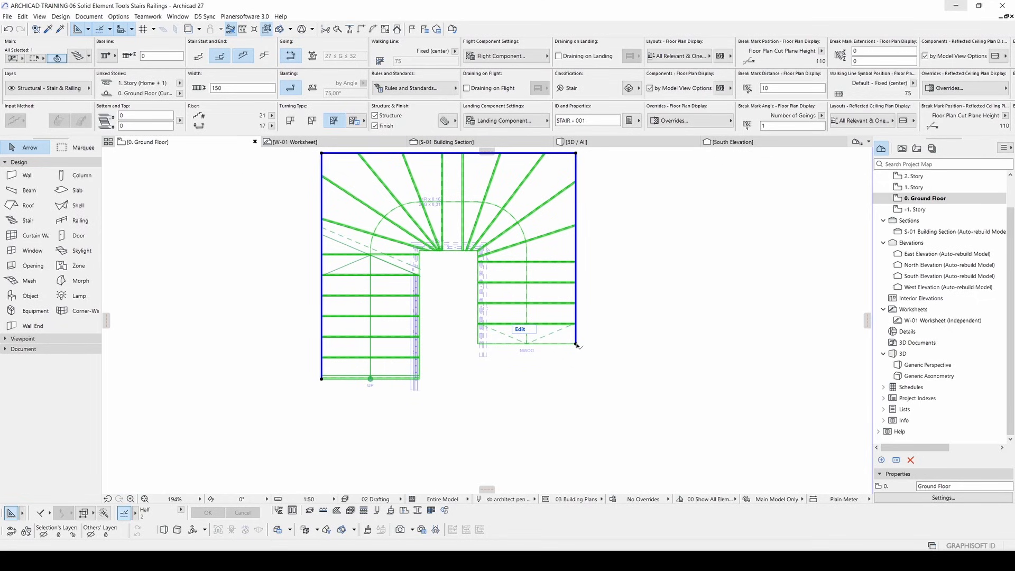
pyautogui.click(576, 345)
pyautogui.click(618, 390)
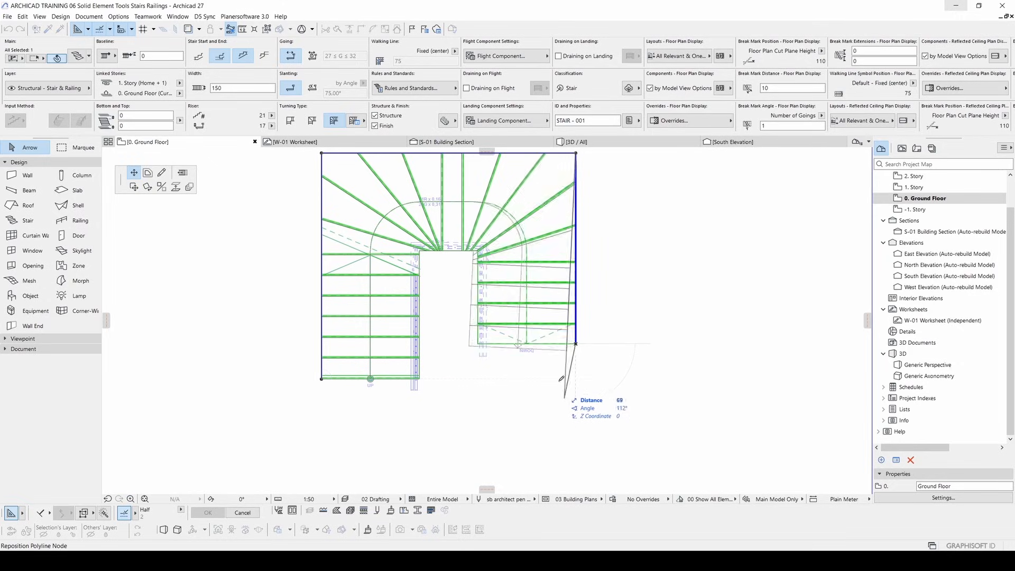
pyautogui.click(183, 174)
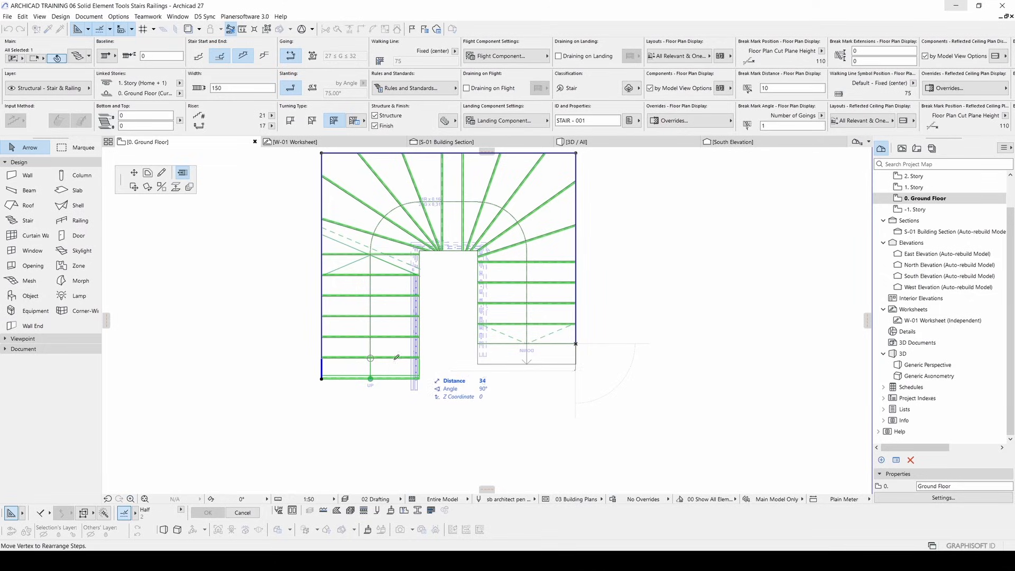
pyautogui.click(578, 363)
pyautogui.click(486, 387)
pyautogui.scroll(-5, 470, 372)
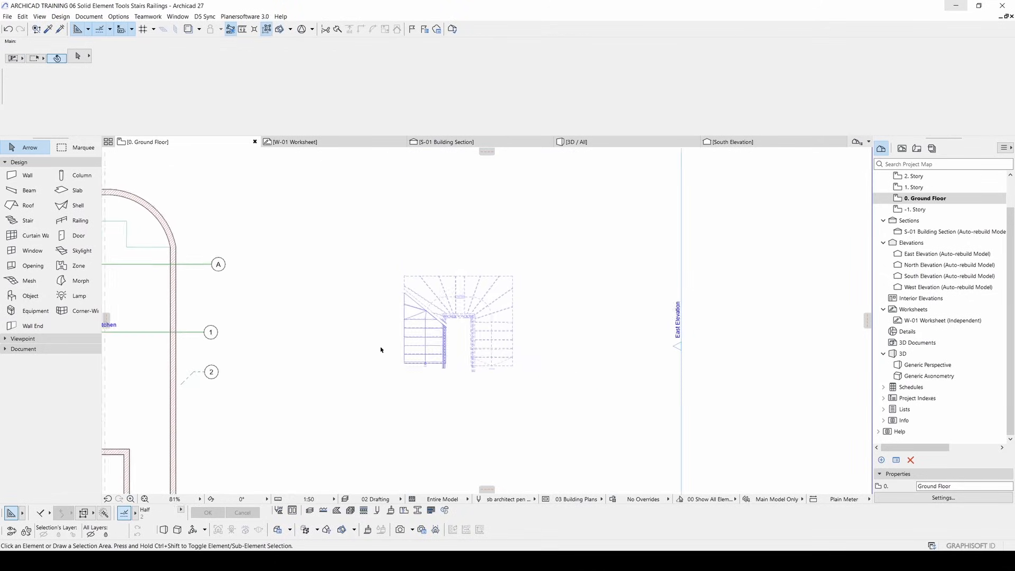
pyautogui.moveTo(323, 342); pyautogui.dragTo(582, 335, button='middle')
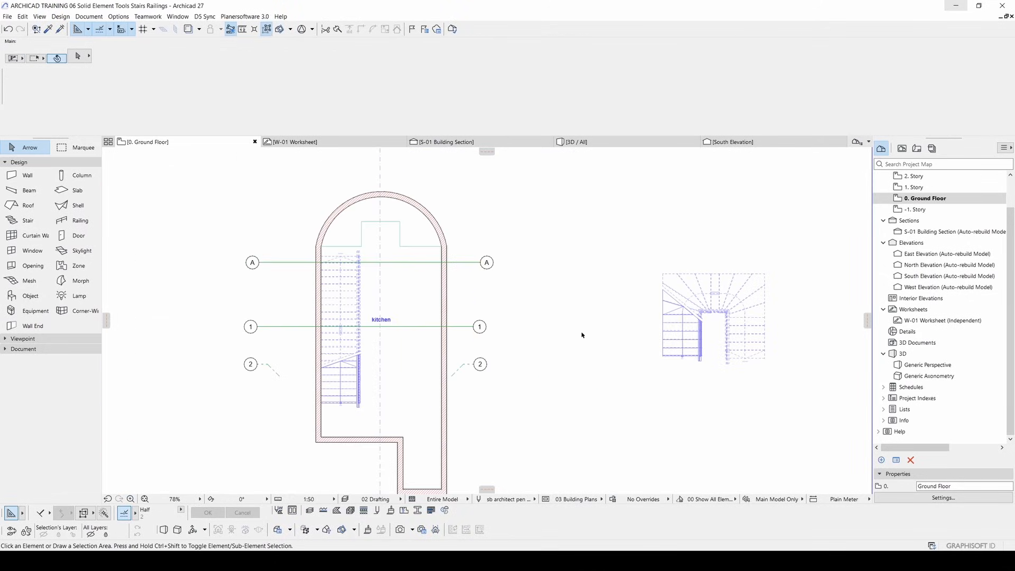
# - Delete the inner railing of the free-standing U-shaped stair in the 3D view
pyautogui.press('F3')
pyautogui.click(614, 328)
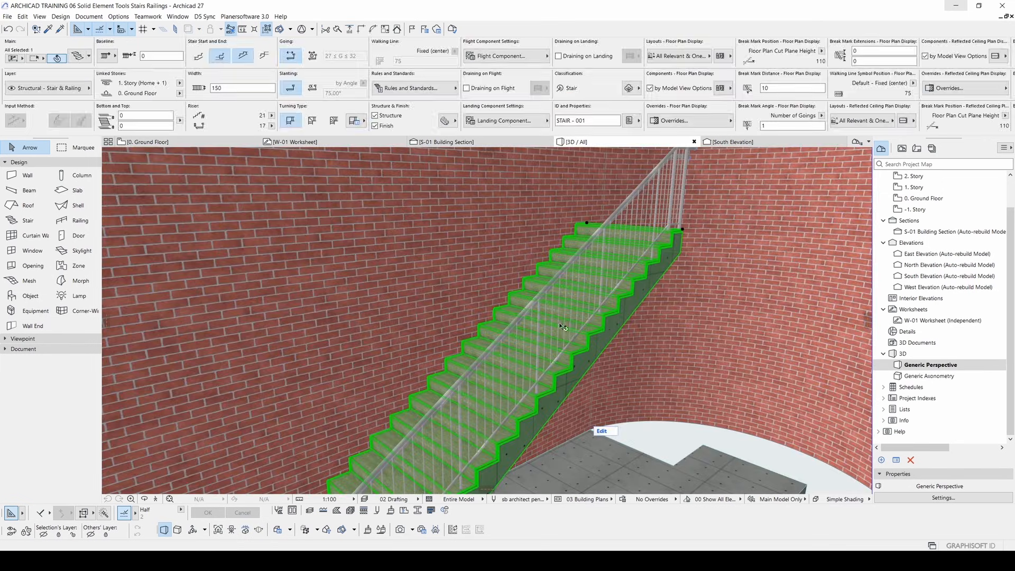
pyautogui.hotkey('shift', 'F3')
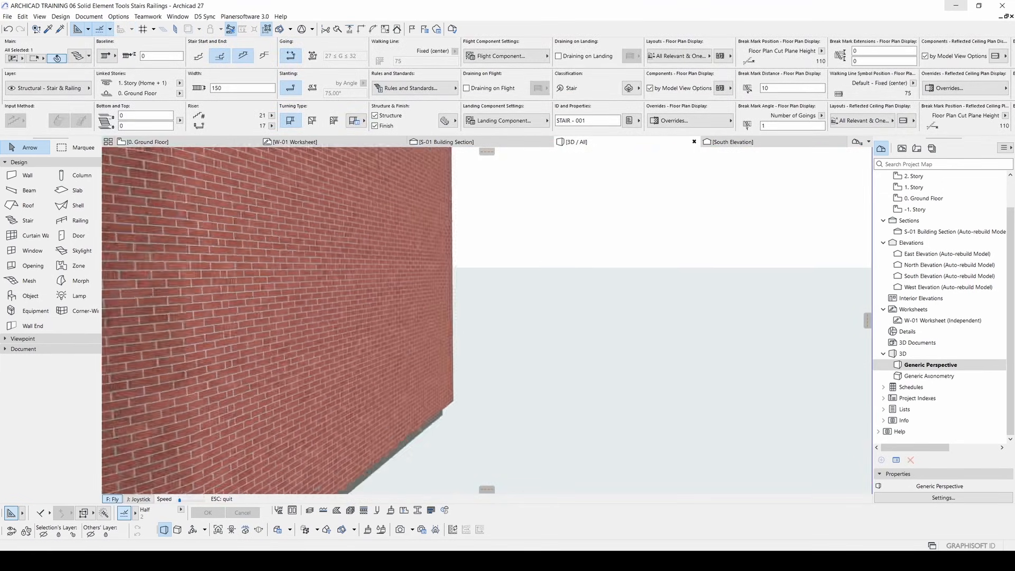
pyautogui.press('Down')
pyautogui.press('Up')
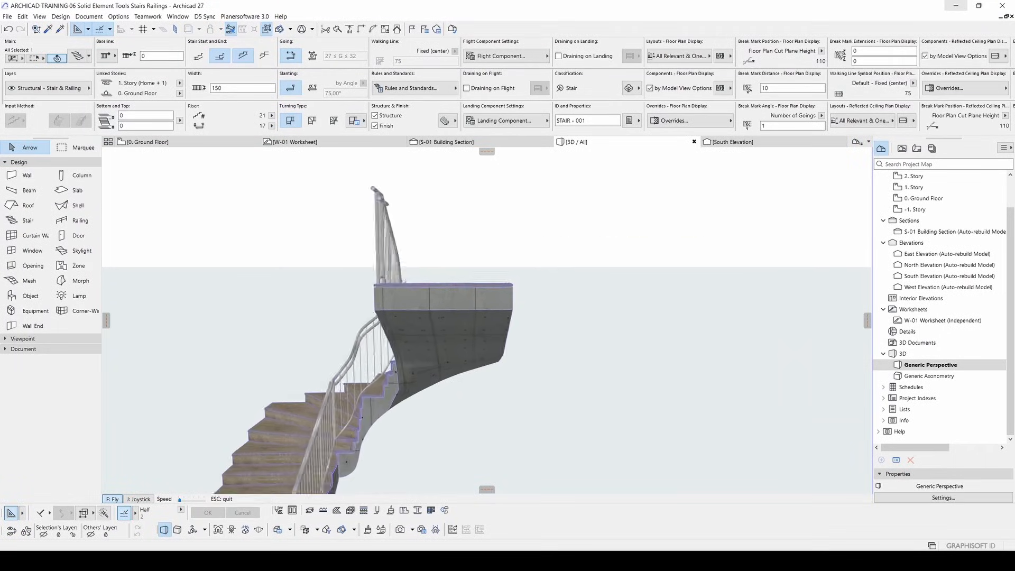
pyautogui.press('Down')
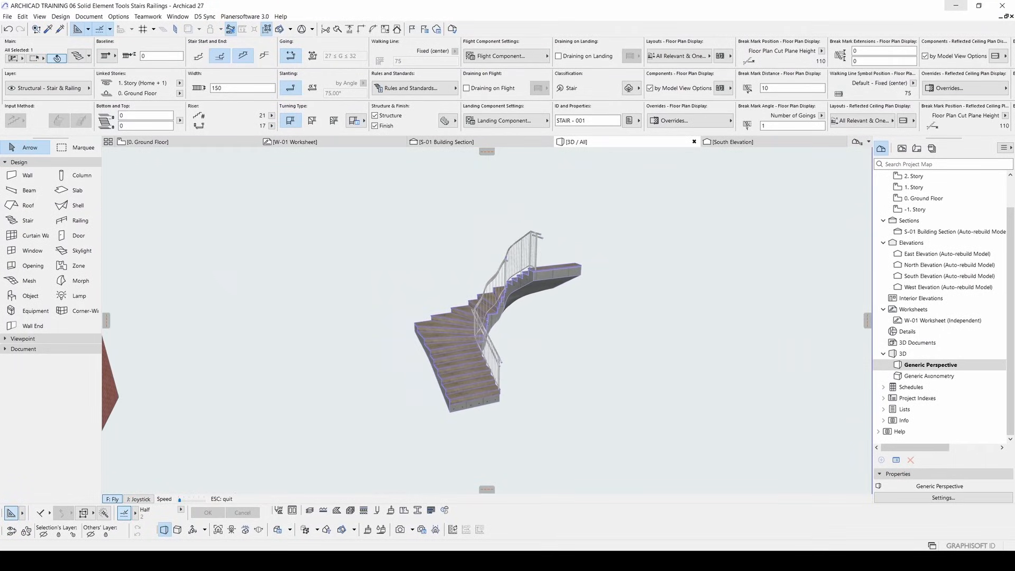
pyautogui.press('Escape')
pyautogui.click(517, 258)
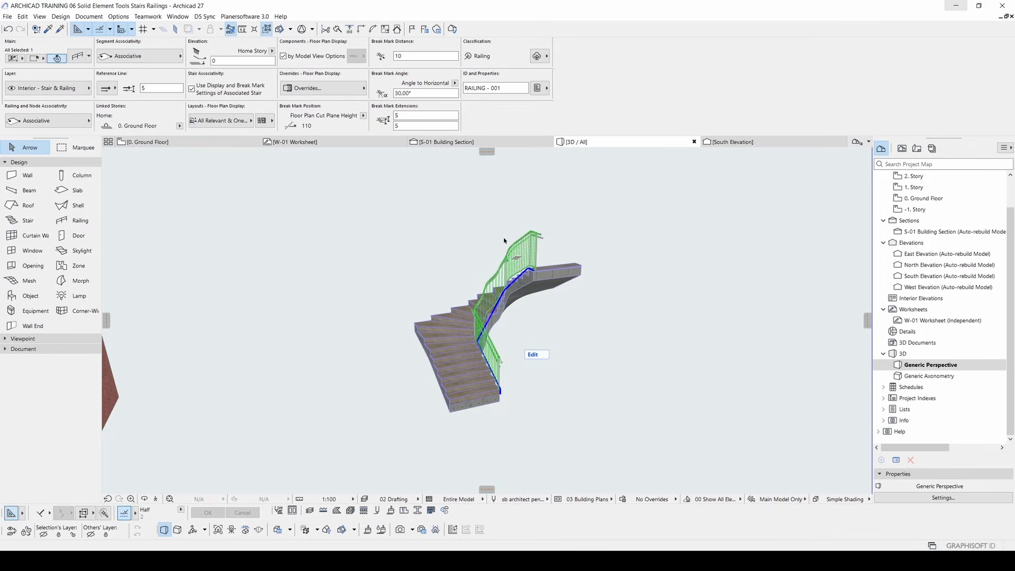
pyautogui.scroll(3, 472, 261)
pyautogui.press('Delete')
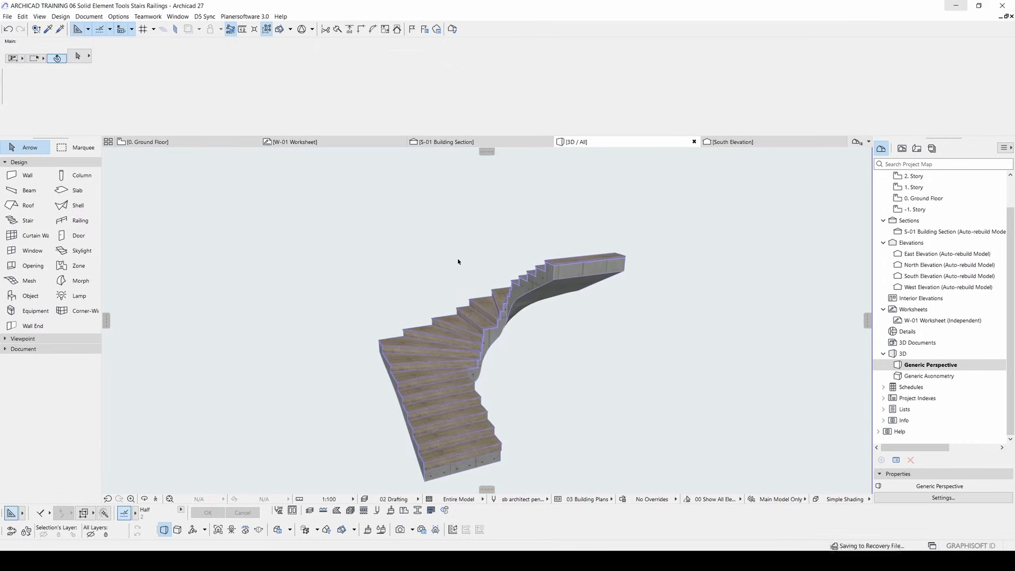
# - Place associative railings along the inner and outer edges of the U-shaped stair on the ground floor plan
pyautogui.press('F2')
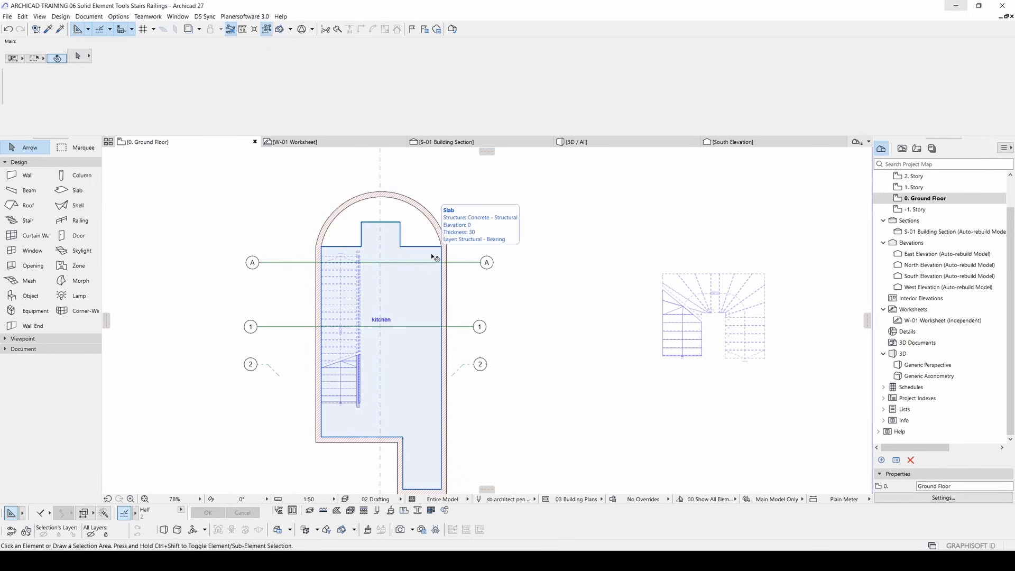
pyautogui.click(84, 225)
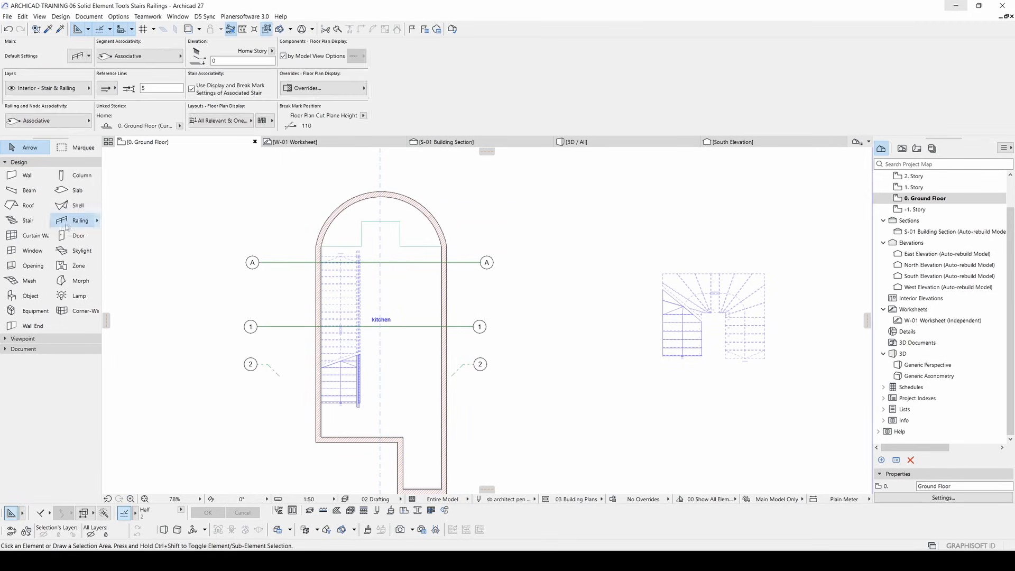
pyautogui.scroll(3, 636, 285)
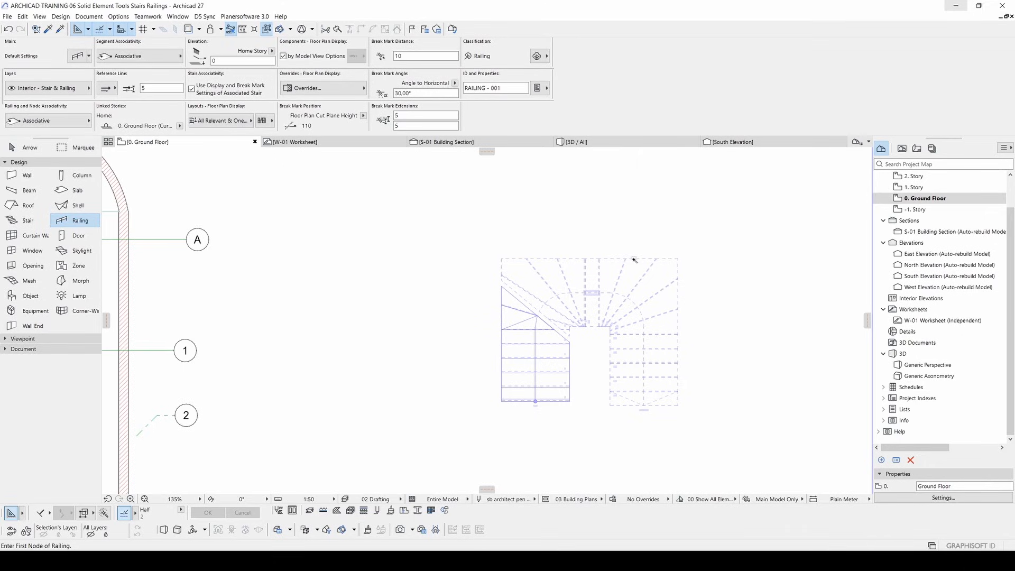
pyautogui.click(491, 300)
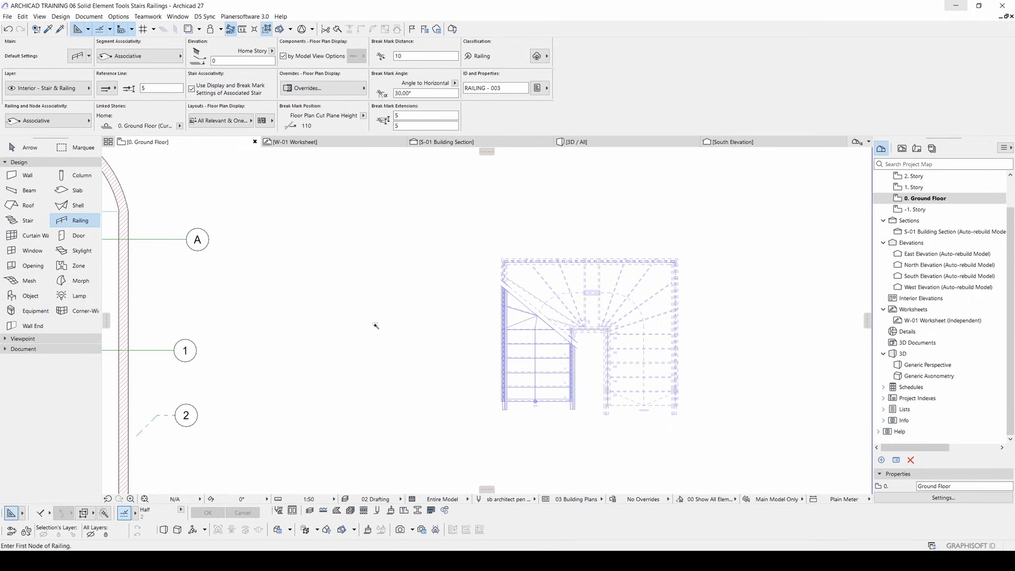
pyautogui.press('Escape')
# - Set the reference line of both the inner and outer stair railings to the centre position
pyautogui.click(506, 293)
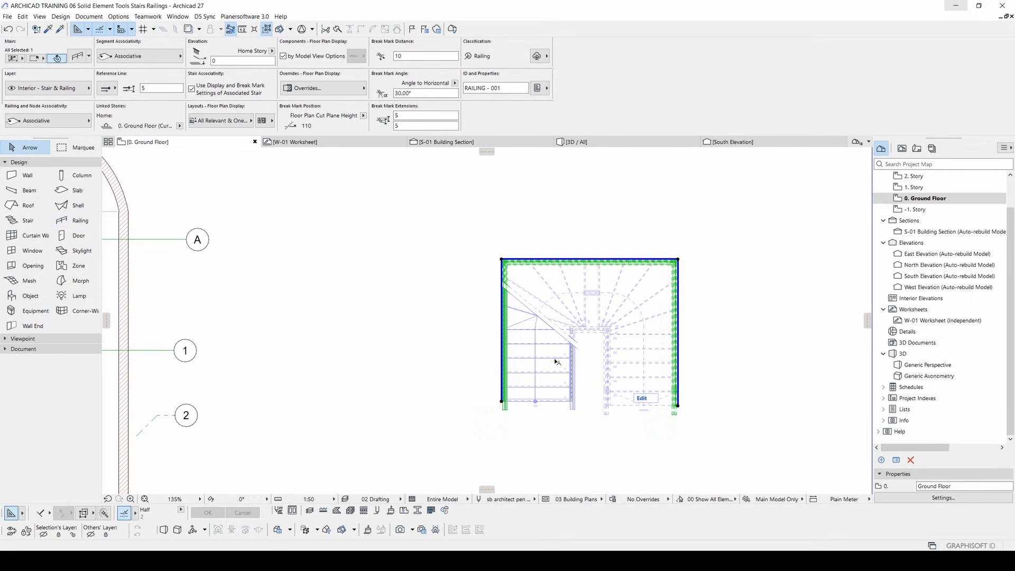
pyautogui.keyDown('shift'); pyautogui.click(571, 364); pyautogui.keyUp('shift')
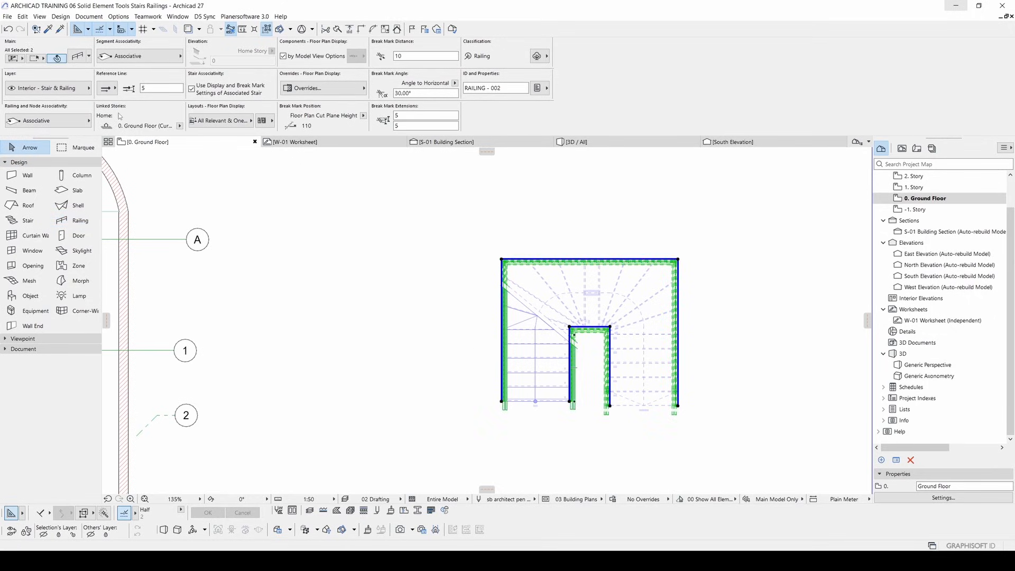
pyautogui.click(108, 88)
pyautogui.click(139, 88)
pyautogui.click(114, 91)
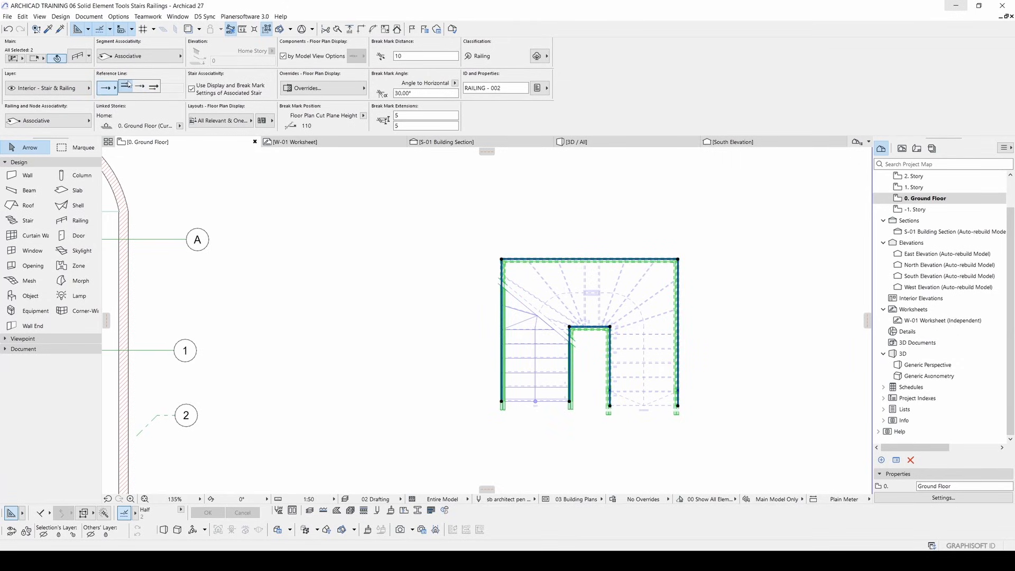
pyautogui.click(431, 287)
# - Examine in 3D how both railings sit on the U-shaped stair, especially the outer railing's lower end
pyautogui.press('F3')
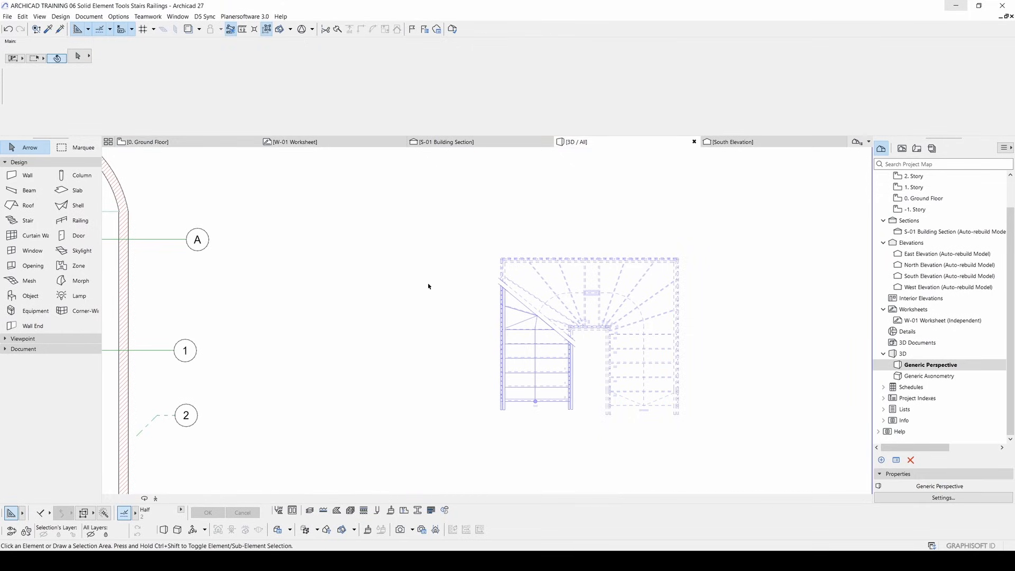
pyautogui.keyDown('shift'); pyautogui.moveTo(453, 274); pyautogui.dragTo(626, 198, button='middle'); pyautogui.keyUp('shift')
pyautogui.scroll(2, 527, 319)
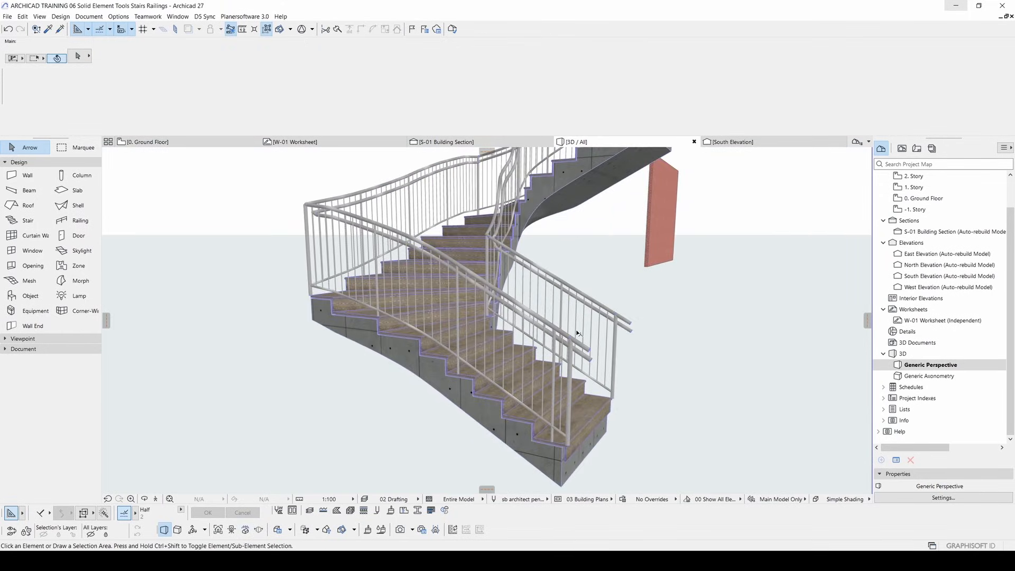
pyautogui.click(583, 348)
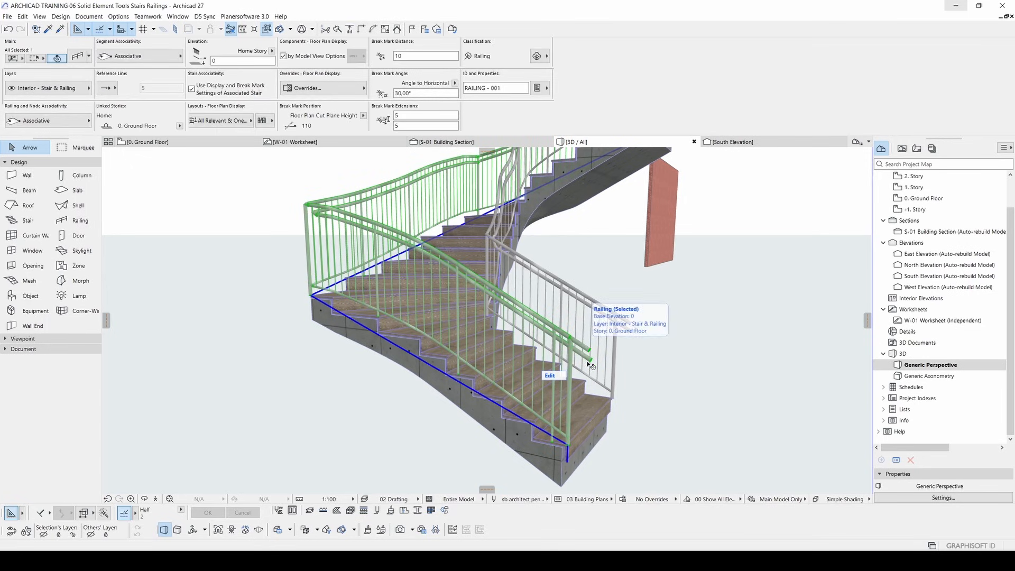
pyautogui.scroll(3, 588, 431)
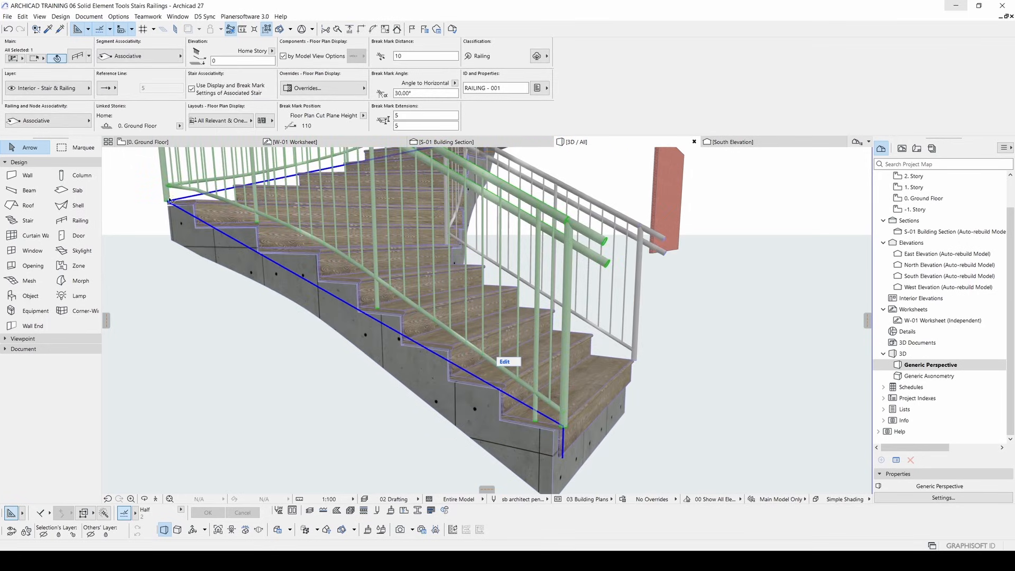
pyautogui.moveTo(165, 205); pyautogui.dragTo(197, 231, button='middle')
pyautogui.moveTo(510, 310); pyautogui.dragTo(500, 287, button='middle')
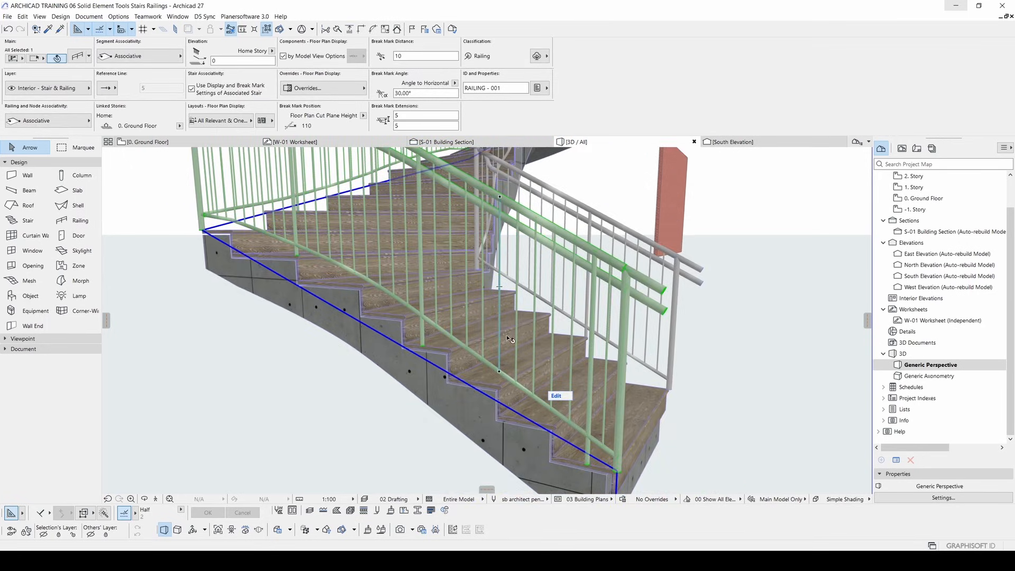
pyautogui.scroll(-5, 526, 302)
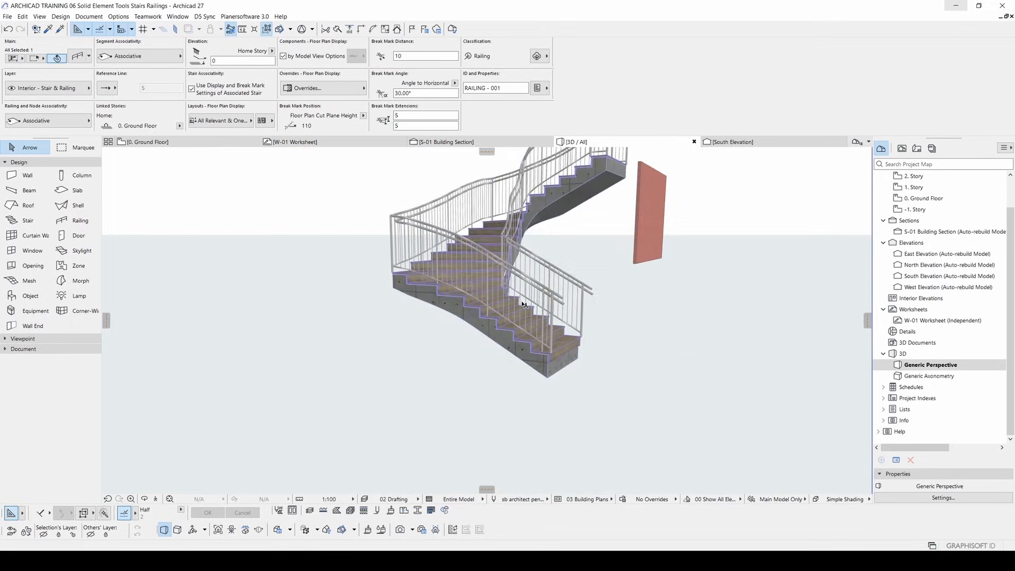
# - Stretch the outer railing's lowest reference line node up to the foot of its end post on the first tread
pyautogui.scroll(5, 517, 377)
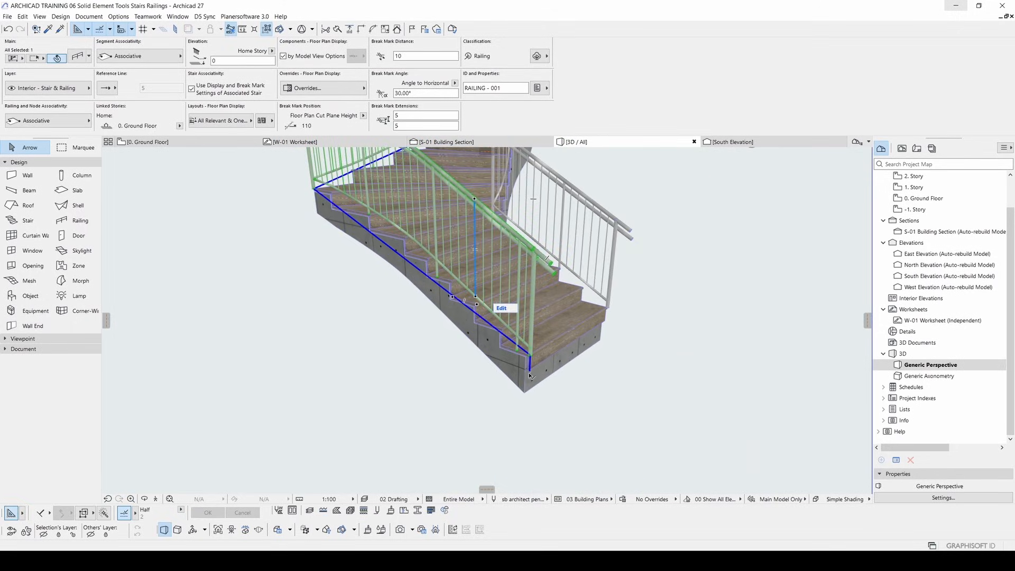
pyautogui.click(531, 374)
pyautogui.click(574, 311)
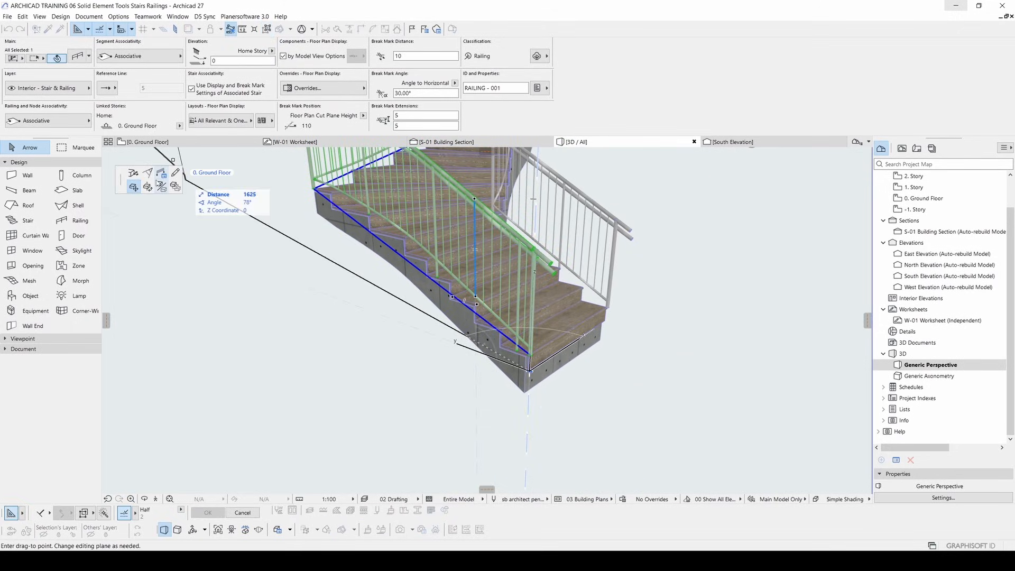
pyautogui.click(133, 175)
pyautogui.scroll(4, 528, 370)
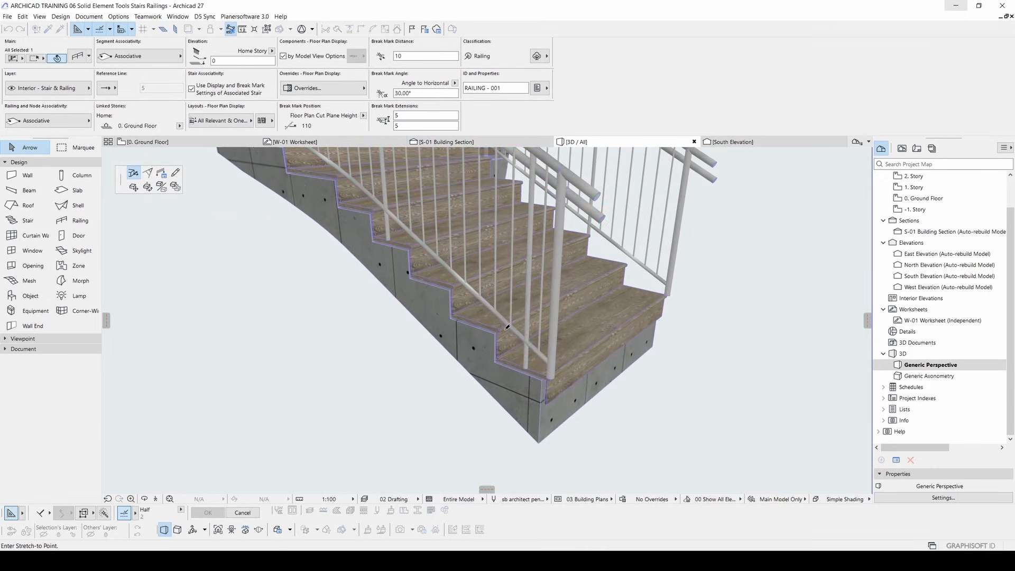
pyautogui.click(552, 375)
# - Shorten the outer railing by stretching its lower end back along the stair edge to the next tread's nosing
pyautogui.click(551, 378)
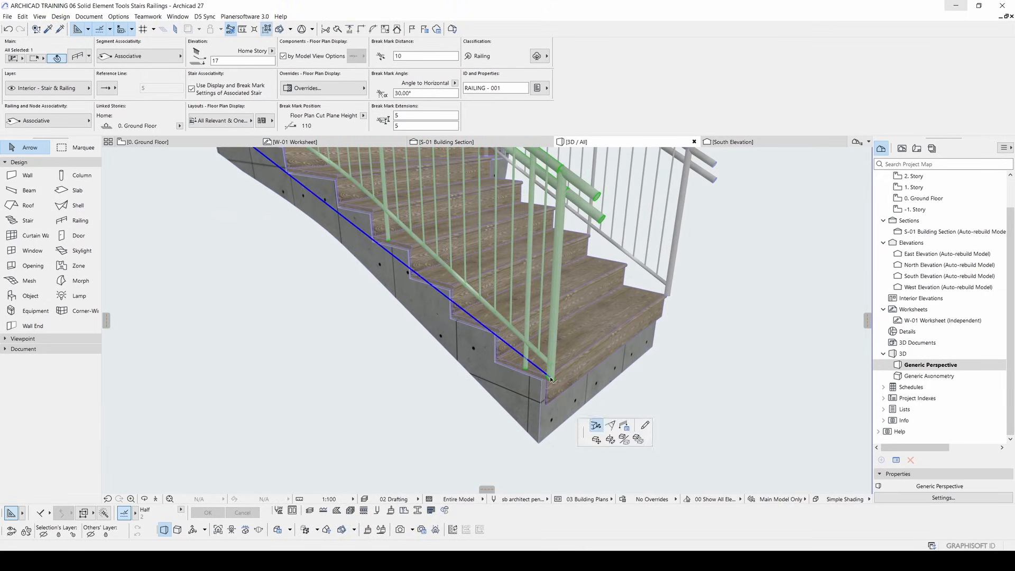
pyautogui.click(497, 334)
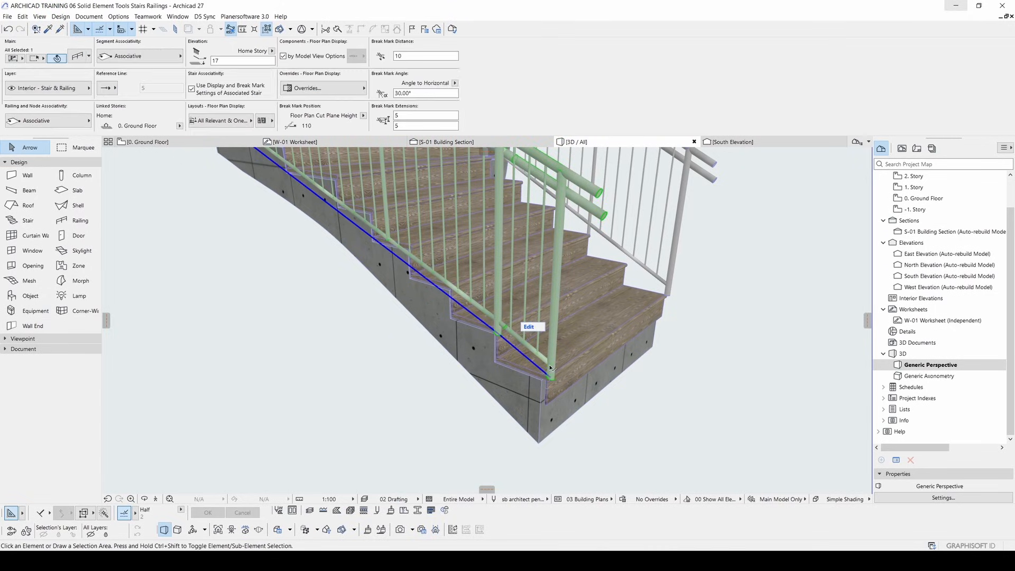
pyautogui.click(551, 378)
pyautogui.click(497, 334)
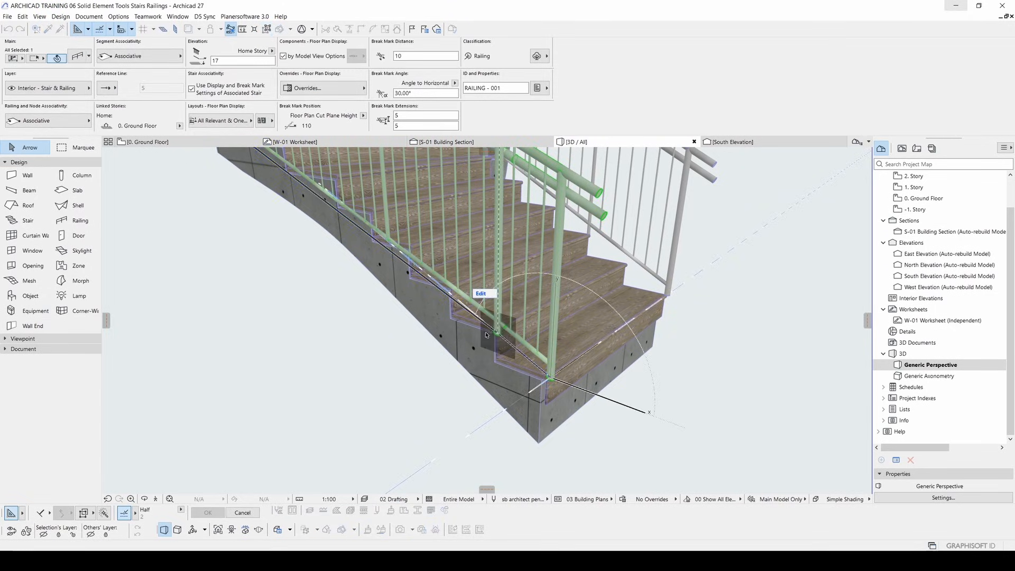
# - Remove the balusters from the segment pattern of both stair railings in their selection settings
pyautogui.scroll(-2, 481, 319)
pyautogui.scroll(-2, 490, 316)
pyautogui.keyDown('shift'); pyautogui.moveTo(490, 316); pyautogui.dragTo(380, 344, button='middle'); pyautogui.keyUp('shift')
pyautogui.moveTo(441, 311); pyautogui.dragTo(442, 353, button='middle')
pyautogui.keyDown('shift'); pyautogui.click(584, 187); pyautogui.keyUp('shift')
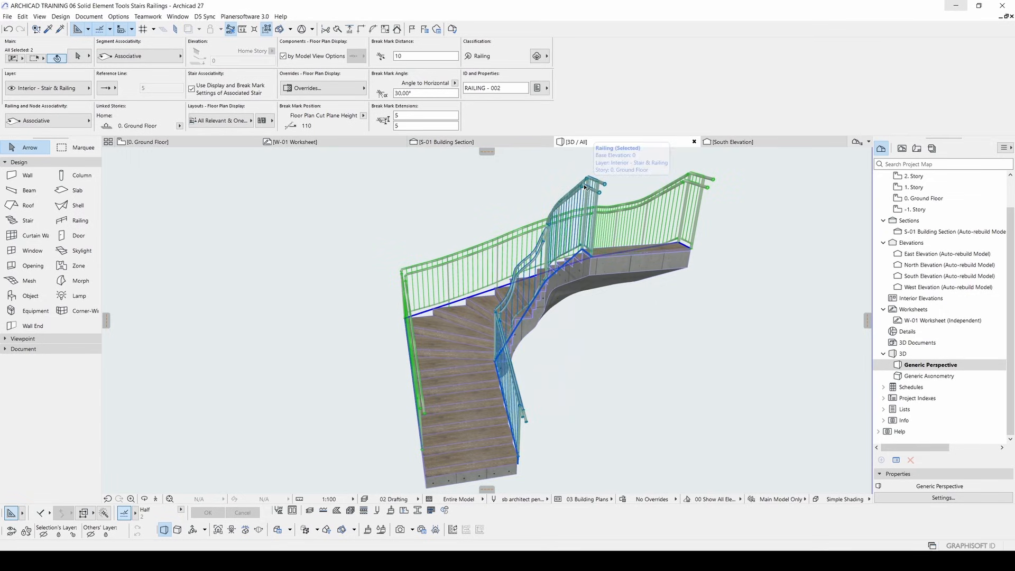
pyautogui.hotkey('ctrl', 't')
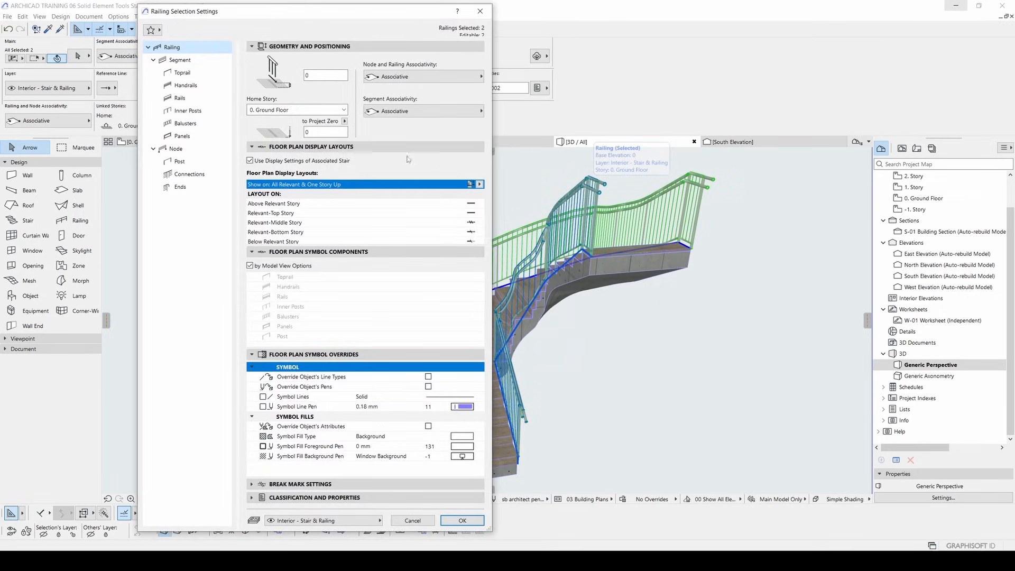
pyautogui.click(179, 60)
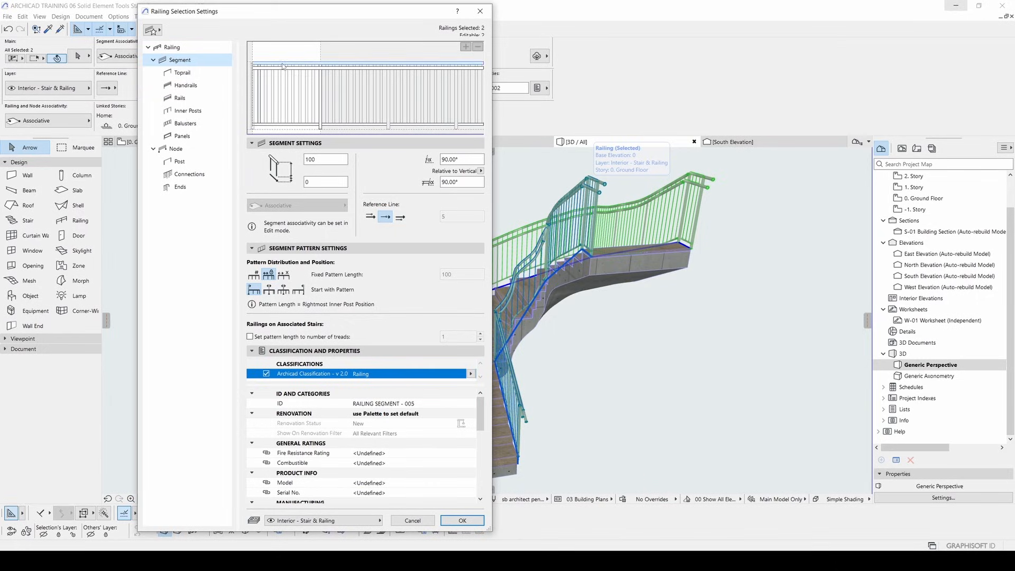
pyautogui.click(174, 75)
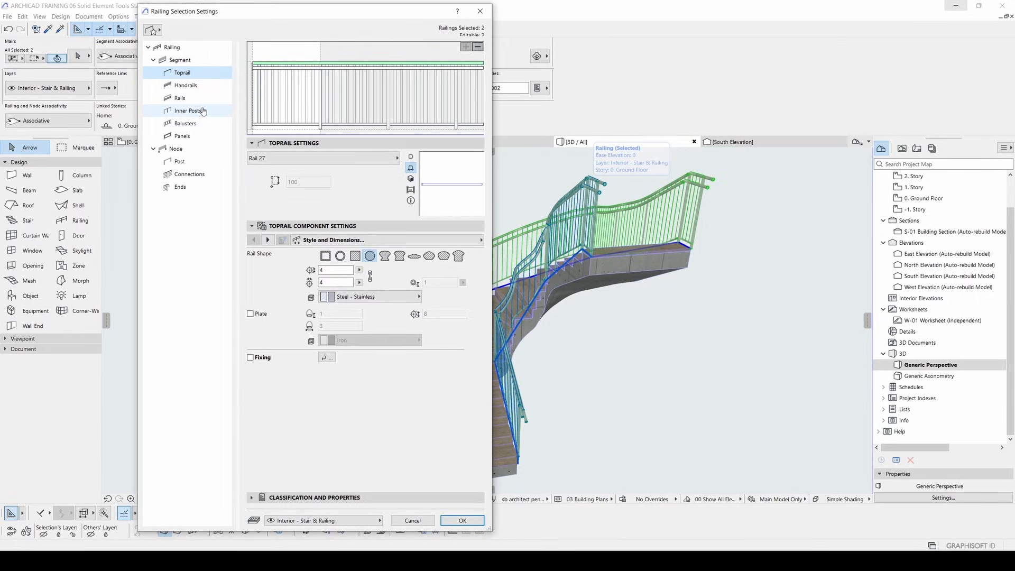
pyautogui.click(186, 136)
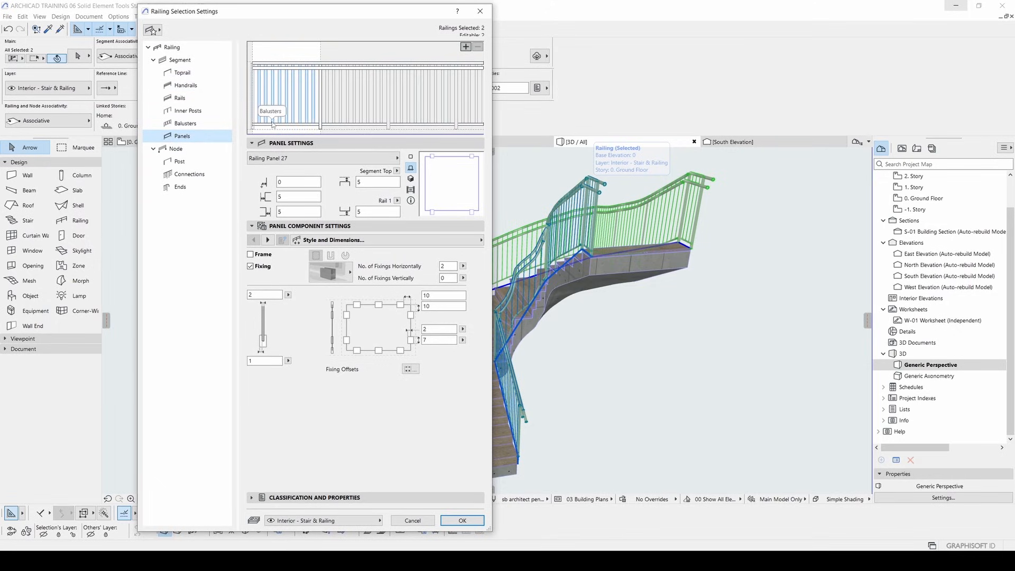
pyautogui.click(279, 86)
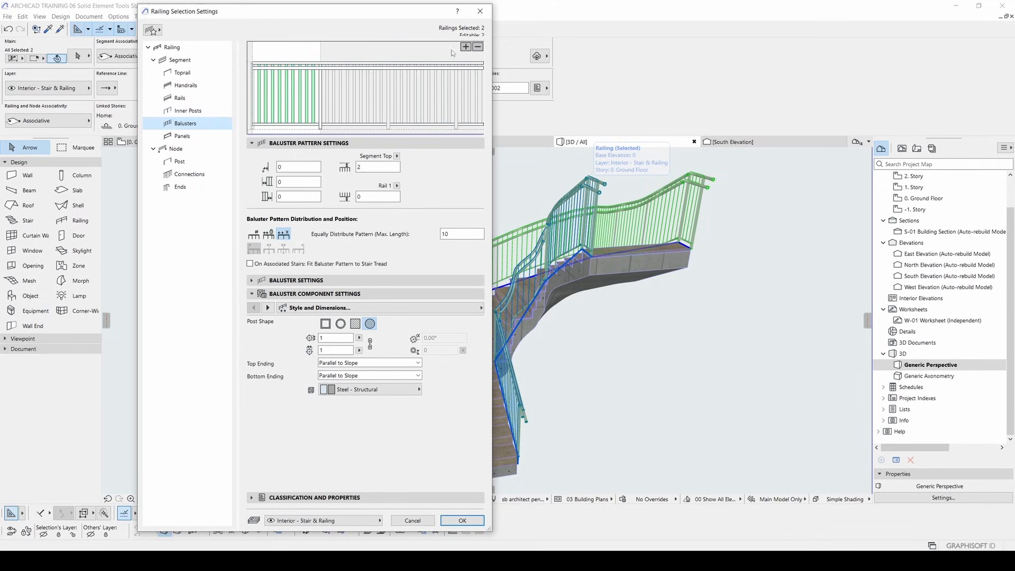
pyautogui.click(478, 48)
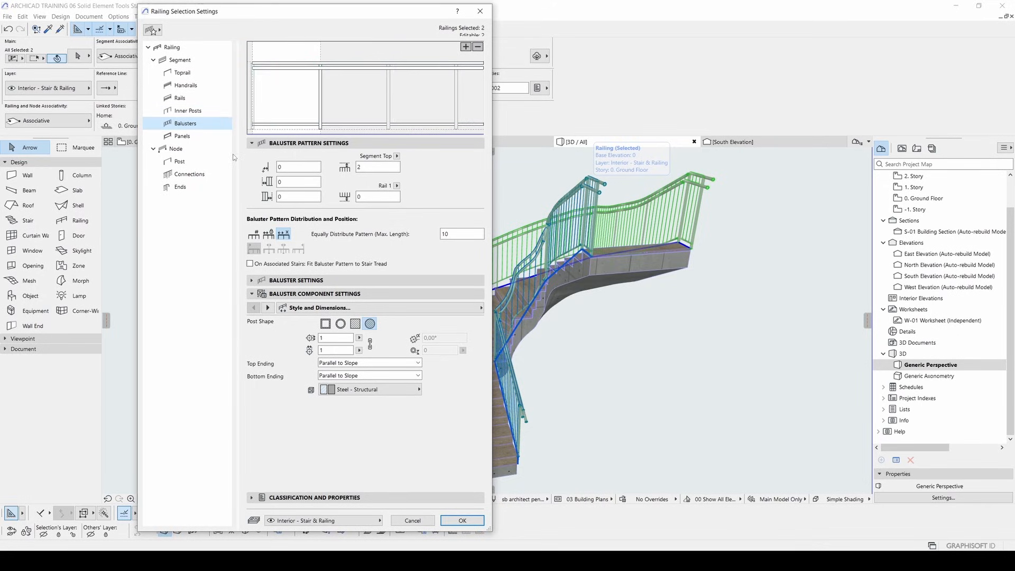
# - Add a Railing Panel 27 panel to both railings' segment pattern and check its available fixing types
pyautogui.click(180, 137)
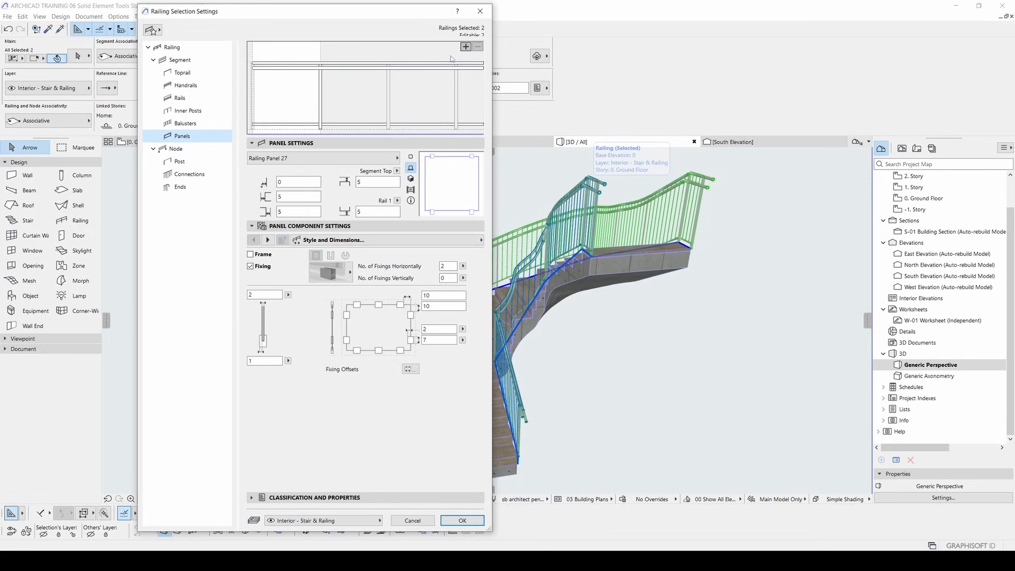
pyautogui.click(465, 46)
pyautogui.click(278, 79)
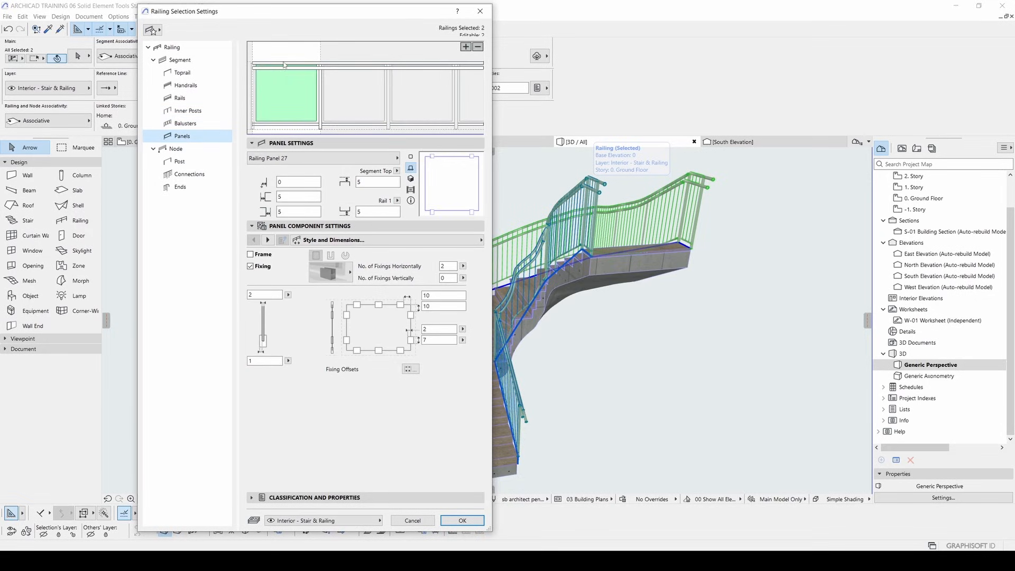
pyautogui.click(267, 240)
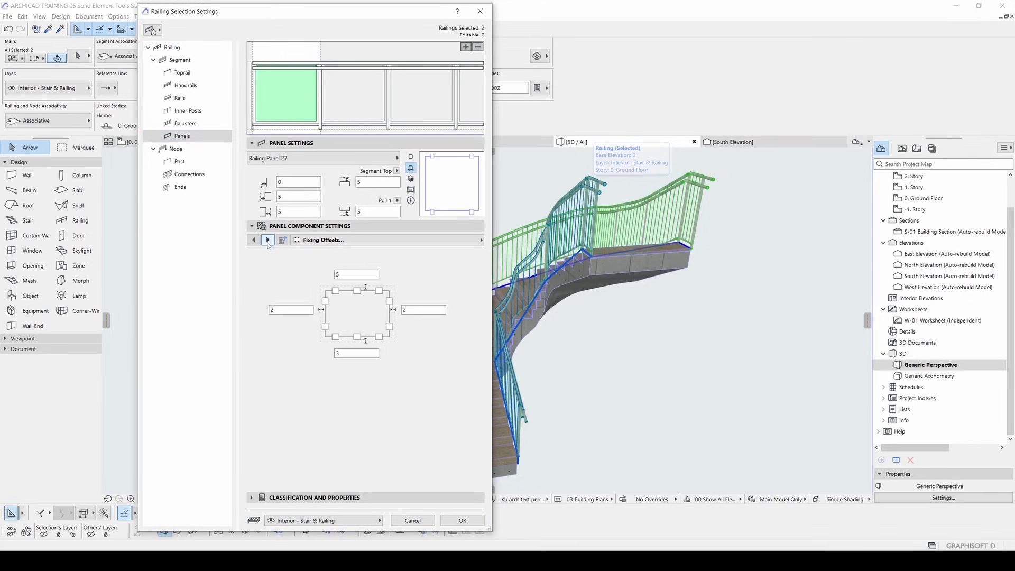
pyautogui.click(254, 240)
pyautogui.click(317, 279)
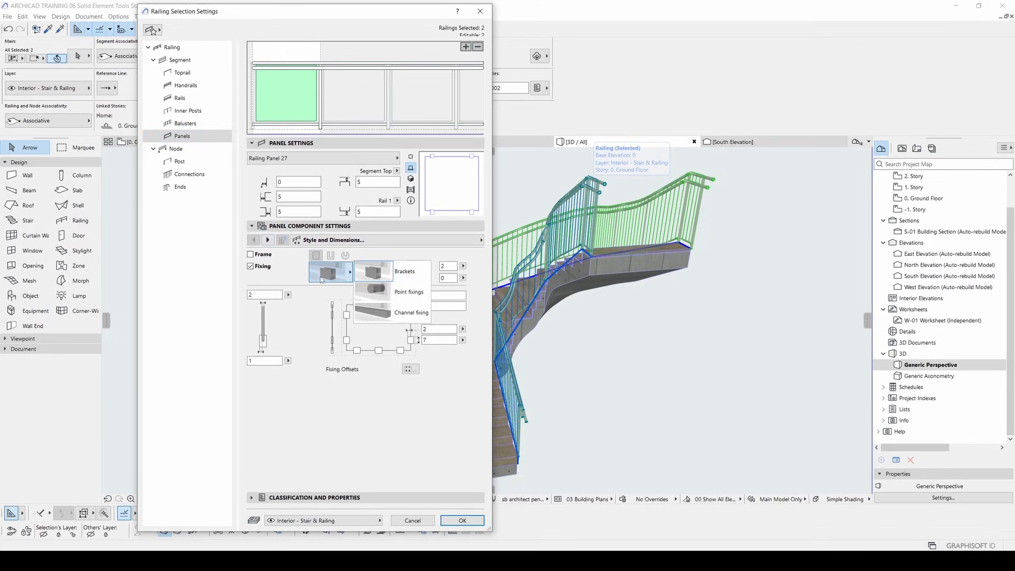
pyautogui.click(317, 275)
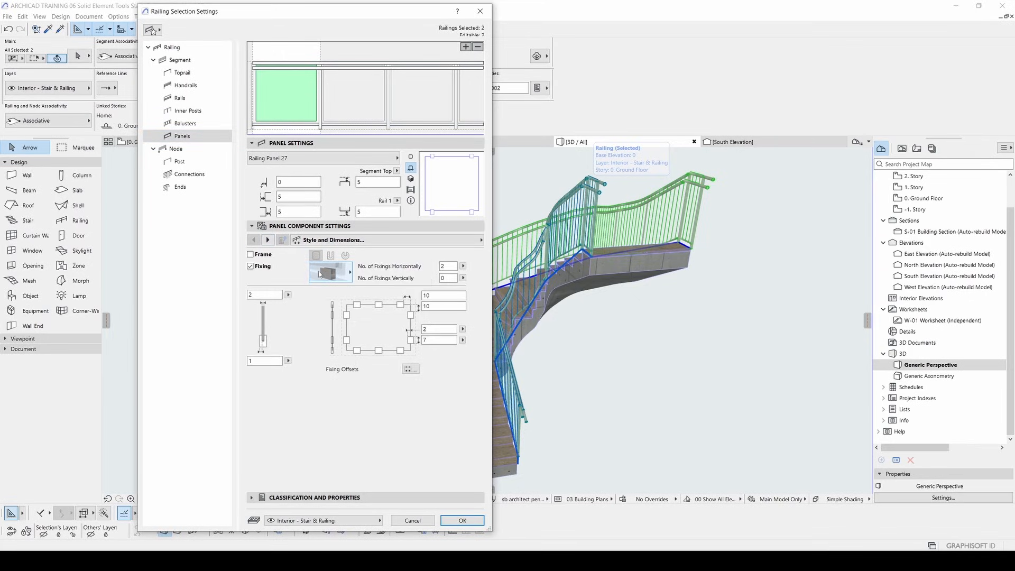
# - Remove the handrail from the segment pattern and apply the changed settings to both stair railings
pyautogui.click(183, 73)
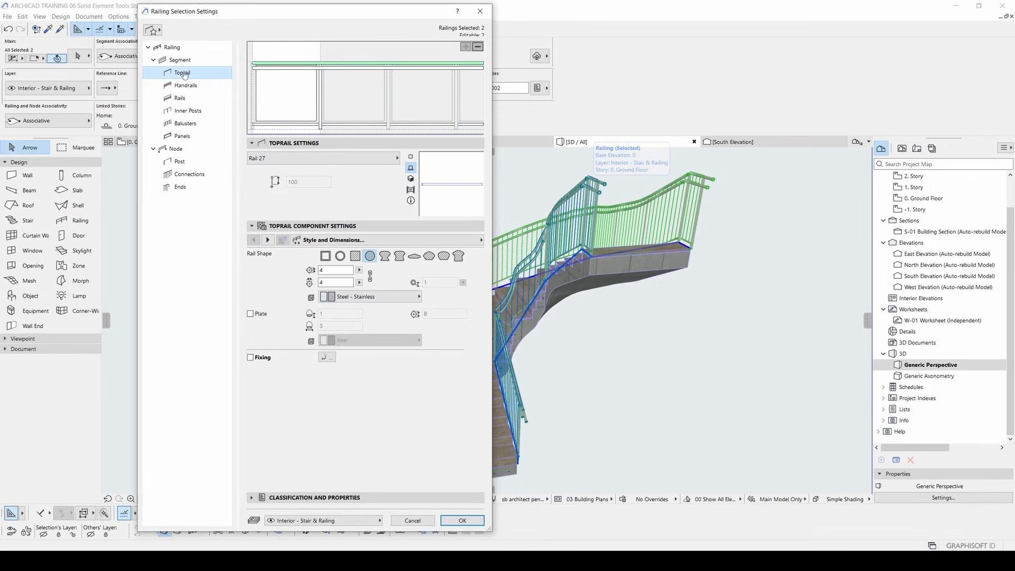
pyautogui.click(282, 68)
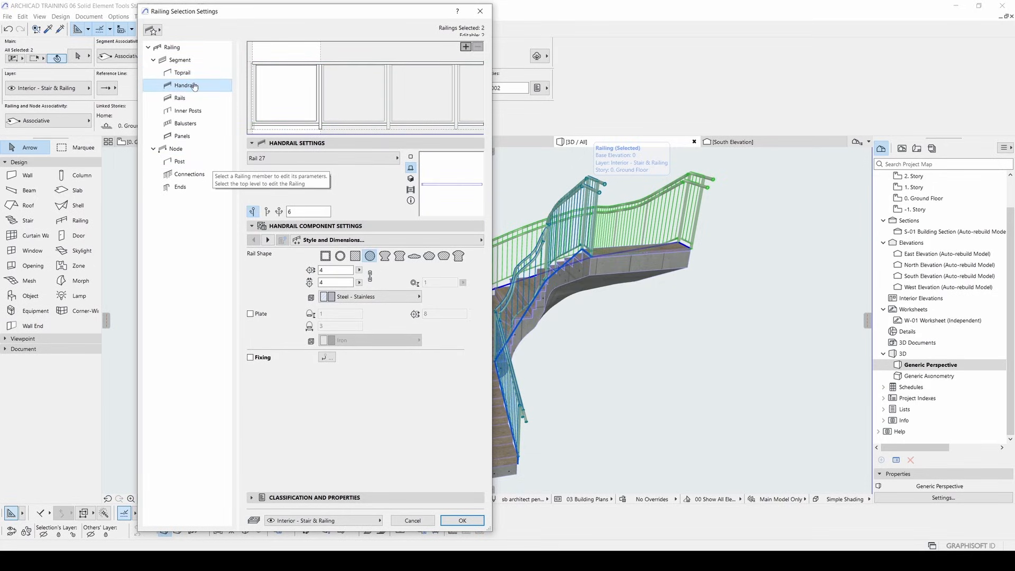
pyautogui.click(183, 60)
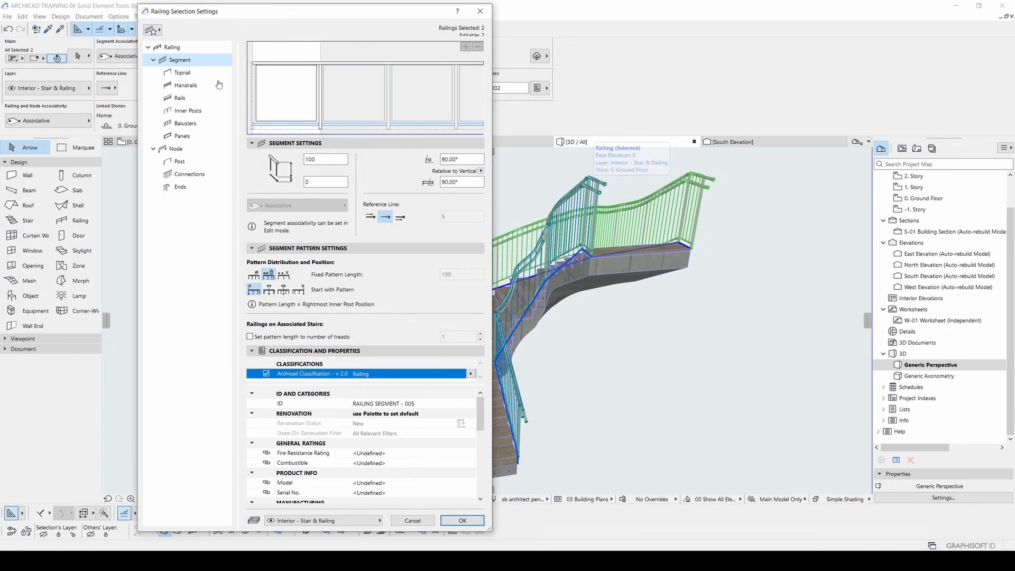
pyautogui.click(154, 30)
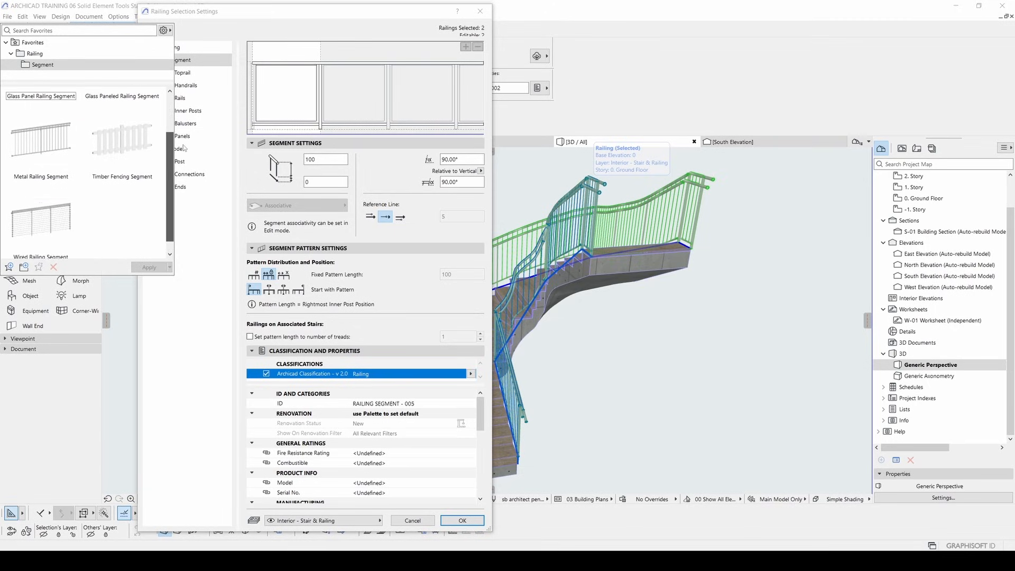
pyautogui.click(199, 262)
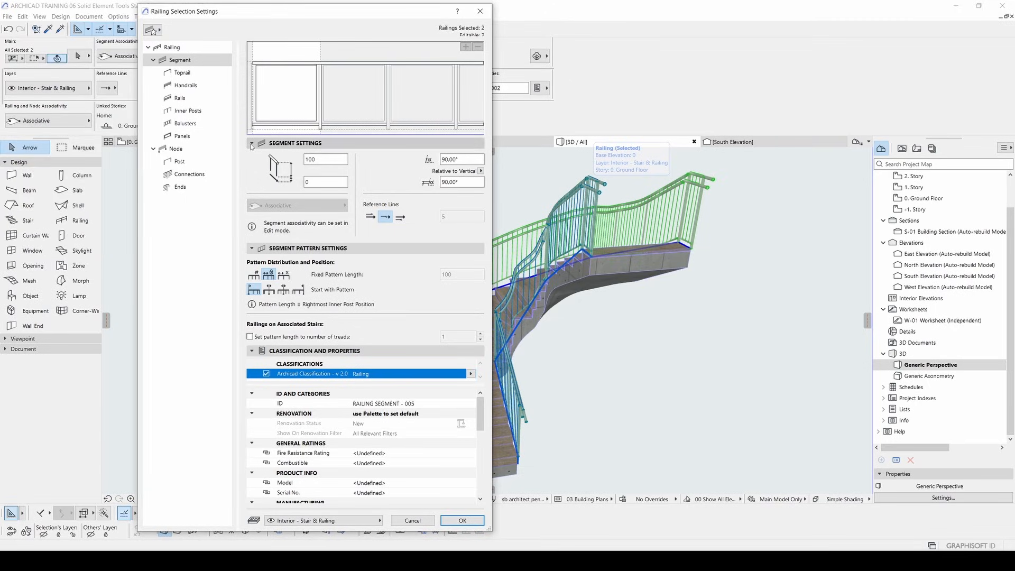
pyautogui.click(462, 520)
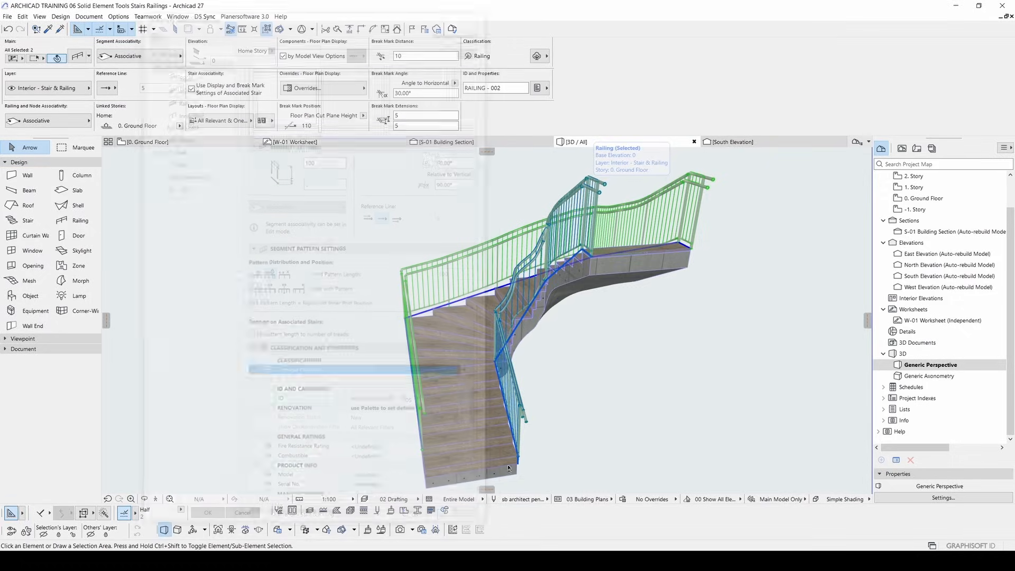
pyautogui.click(638, 383)
# - Pick up the existing brick wall's settings and draw a chained wall along the three outer sides of the U-shaped stair
pyautogui.keyDown('shift'); pyautogui.moveTo(639, 384); pyautogui.dragTo(498, 316, button='middle'); pyautogui.keyUp('shift')
pyautogui.scroll(-5, 365, 315)
pyautogui.scroll(3, 545, 354)
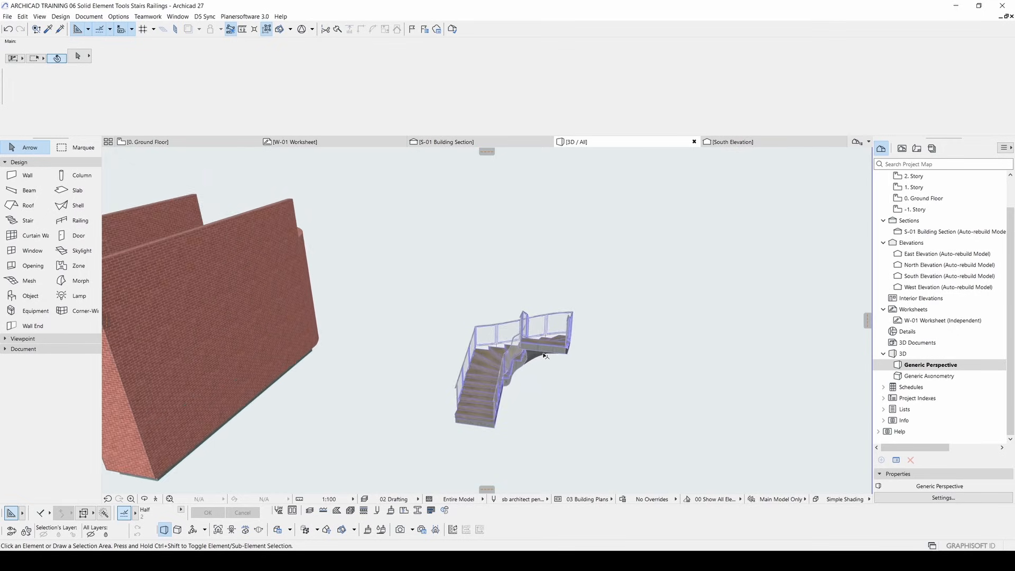
pyautogui.keyDown('shift'); pyautogui.moveTo(472, 361); pyautogui.dragTo(628, 326, button='middle'); pyautogui.keyUp('shift')
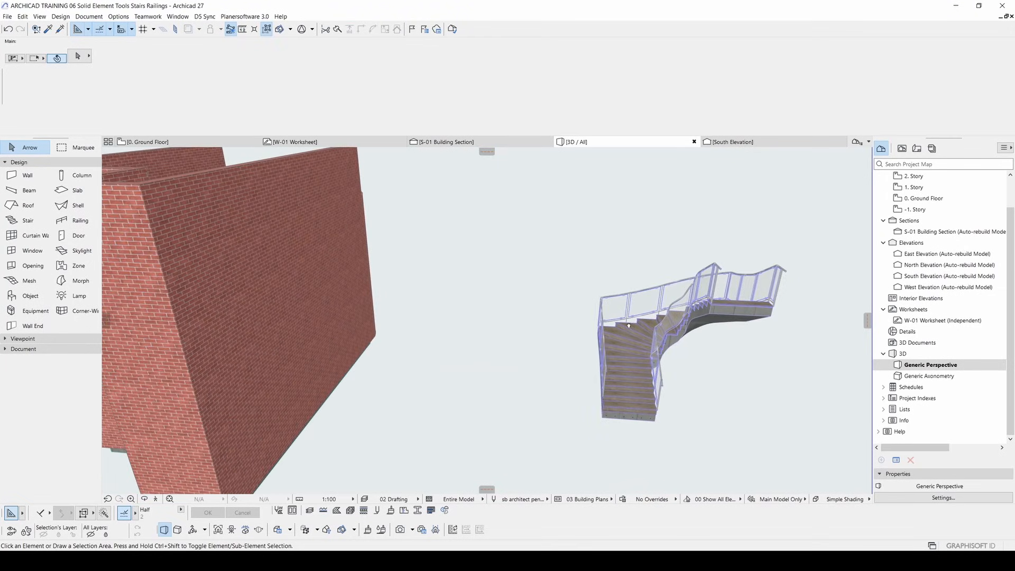
pyautogui.keyDown('alt'); pyautogui.click(319, 311); pyautogui.keyUp('alt')
pyautogui.scroll(4, 605, 417)
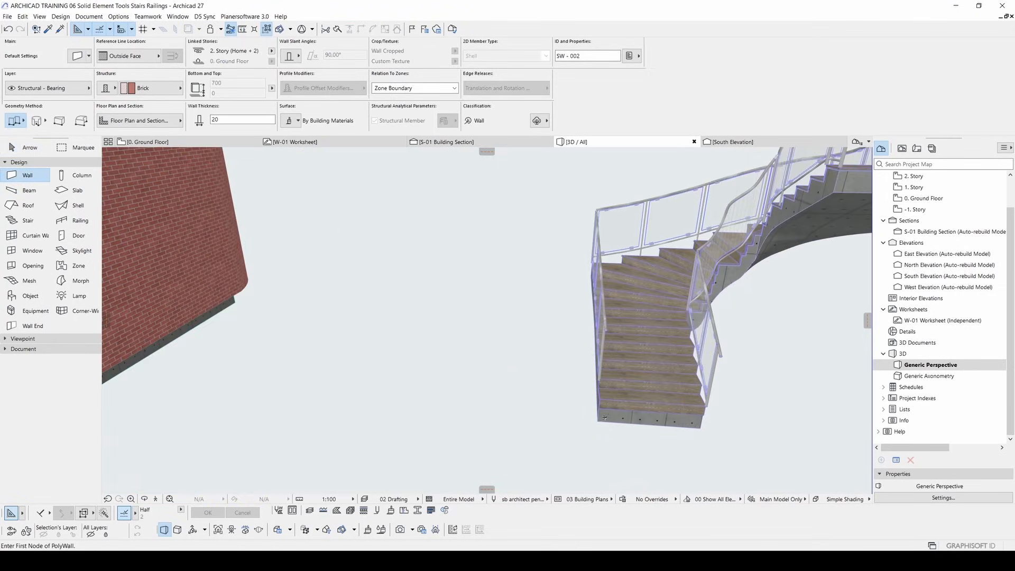
pyautogui.click(599, 421)
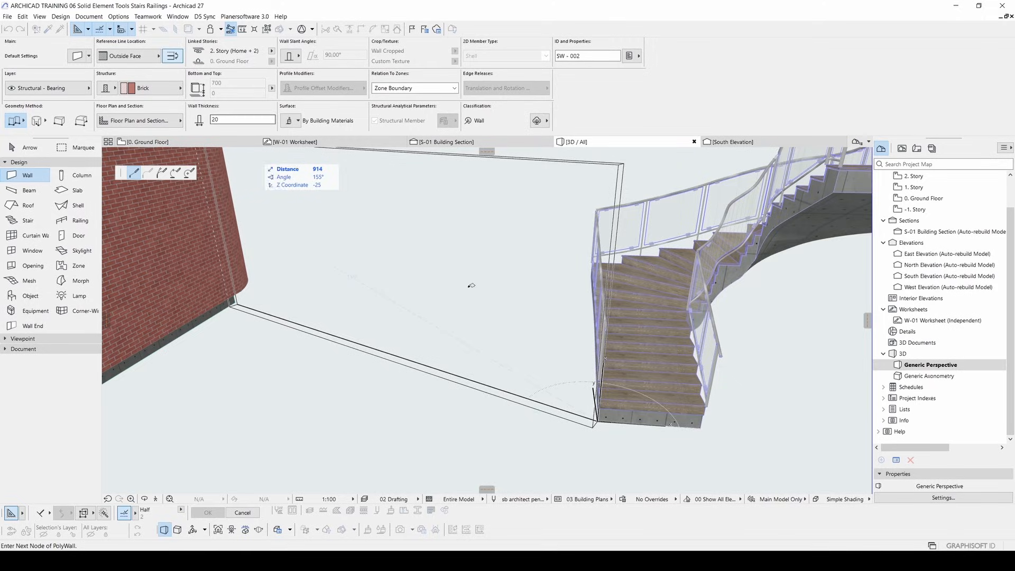
pyautogui.keyDown('shift'); pyautogui.moveTo(662, 340); pyautogui.dragTo(561, 165, button='middle'); pyautogui.keyUp('shift')
pyautogui.keyDown('shift'); pyautogui.moveTo(561, 165); pyautogui.dragTo(451, 328, button='middle'); pyautogui.keyUp('shift')
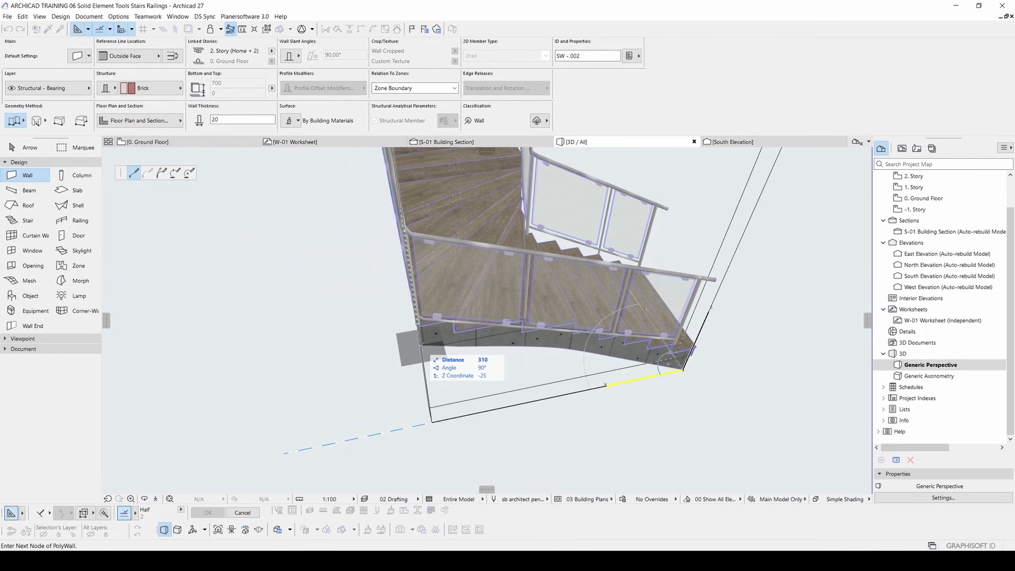
pyautogui.click(420, 345)
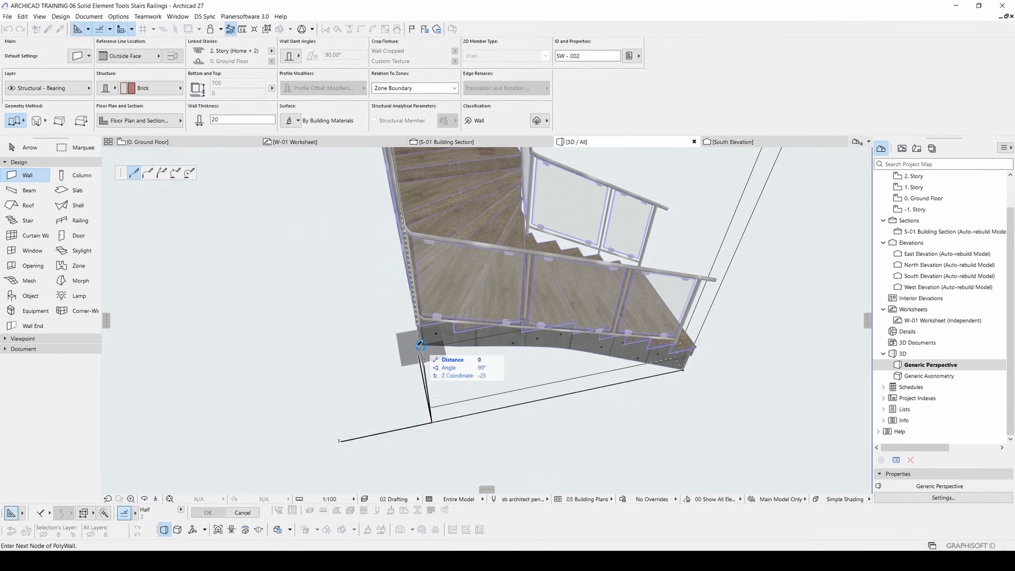
pyautogui.keyDown('shift'); pyautogui.moveTo(421, 310); pyautogui.dragTo(487, 310, button='middle'); pyautogui.keyUp('shift')
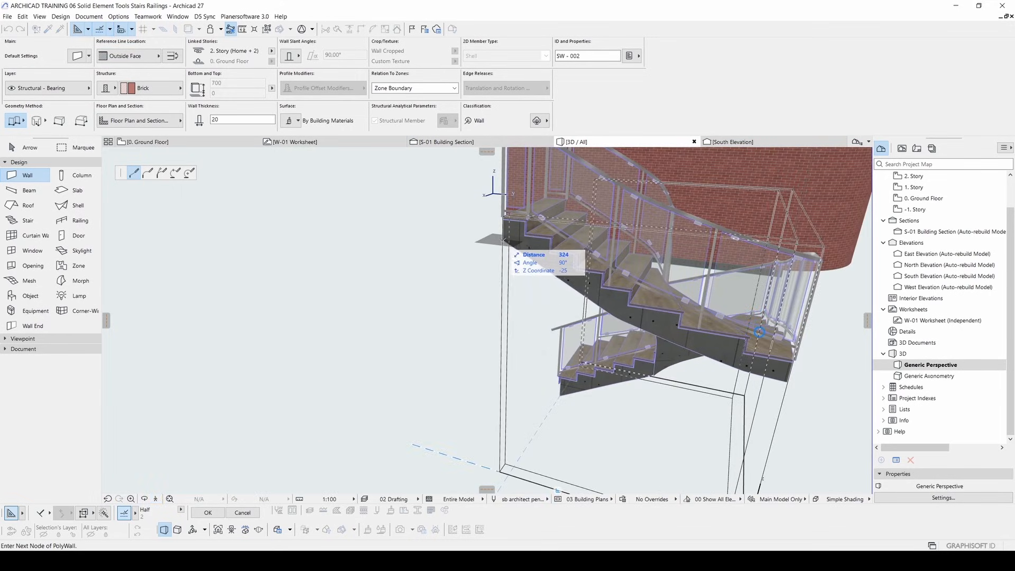
pyautogui.click(500, 241)
pyautogui.press('Escape')
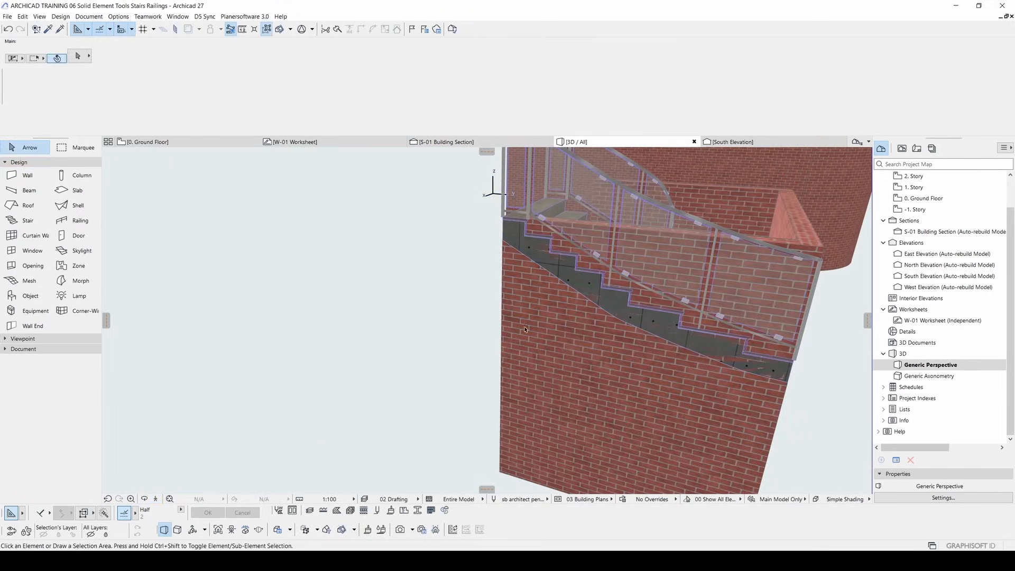
# - Examine from several sides in 3D how the new brick walls meet the stair and its railings
pyautogui.scroll(-2, 512, 328)
pyautogui.scroll(3, 534, 347)
pyautogui.keyDown('shift'); pyautogui.moveTo(605, 365); pyautogui.dragTo(381, 417, button='middle'); pyautogui.keyUp('shift')
pyautogui.press('s')
pyautogui.press('w')
pyautogui.press('Escape')
pyautogui.scroll(1, 502, 312)
pyautogui.moveTo(539, 336); pyautogui.dragTo(290, 244, button='middle')
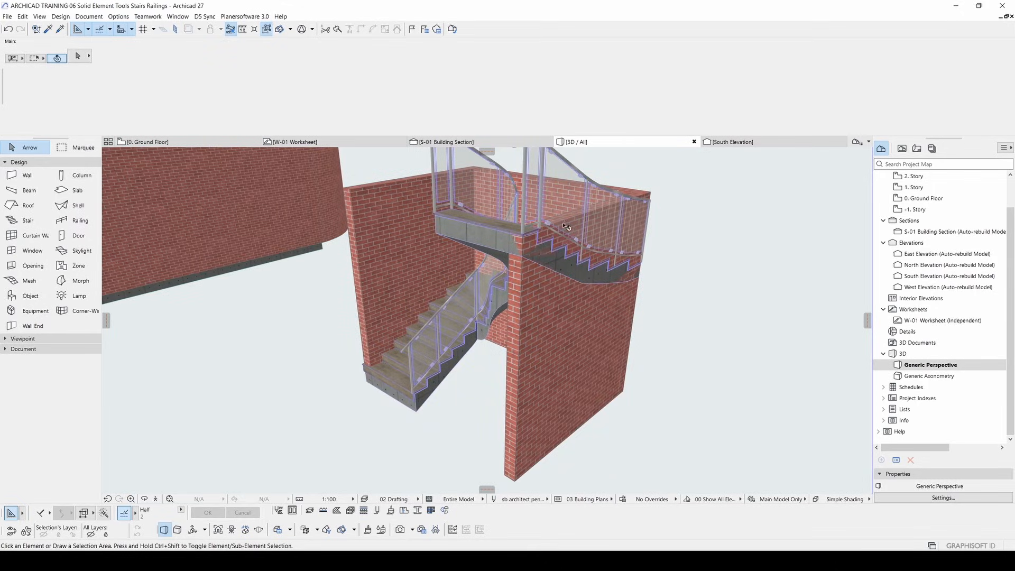
pyautogui.keyDown('shift'); pyautogui.moveTo(402, 209); pyautogui.dragTo(489, 335, button='middle'); pyautogui.keyUp('shift')
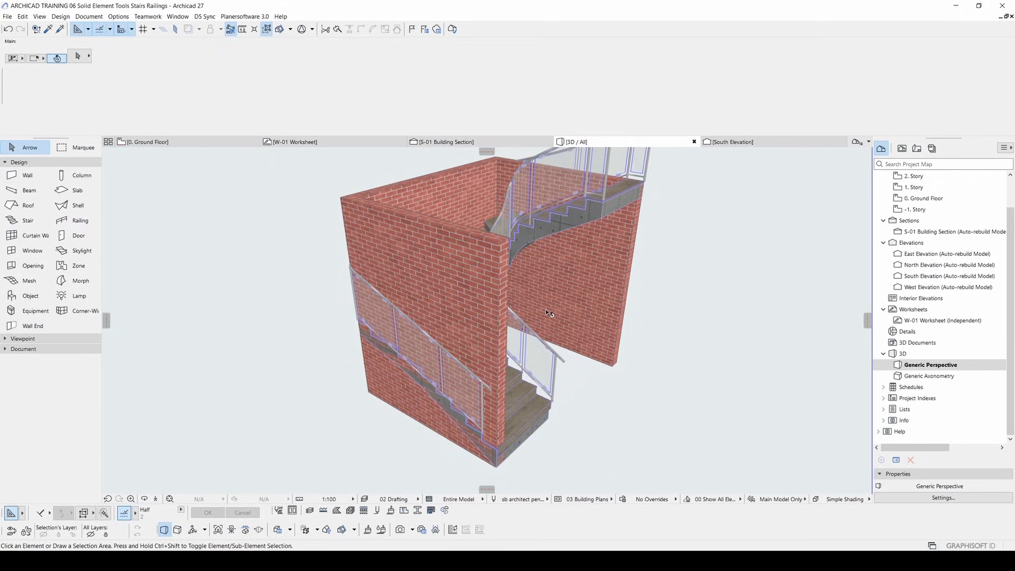
pyautogui.keyDown('shift'); pyautogui.moveTo(549, 315); pyautogui.dragTo(355, 332, button='middle'); pyautogui.keyUp('shift')
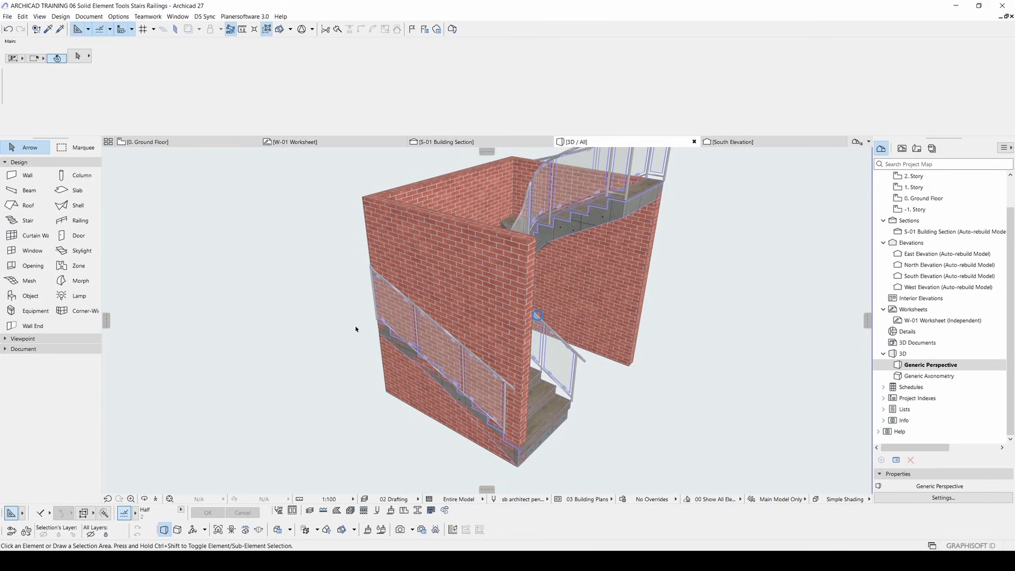
# - Set the brick wall beside the stair's lower flight as the target in Solid Element Operations
pyautogui.click(526, 273)
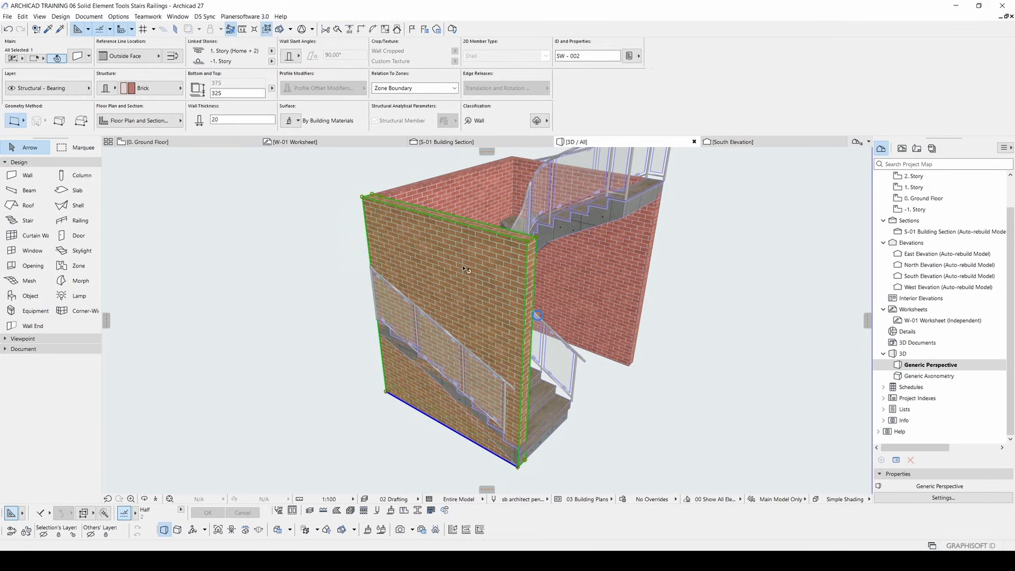
pyautogui.rightClick(750, 305)
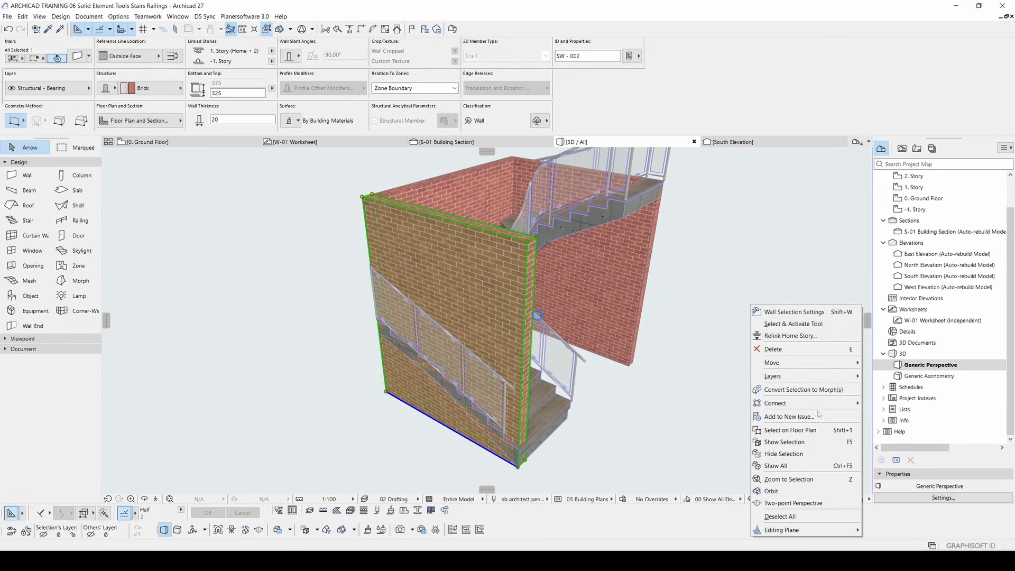
pyautogui.moveTo(798, 407)
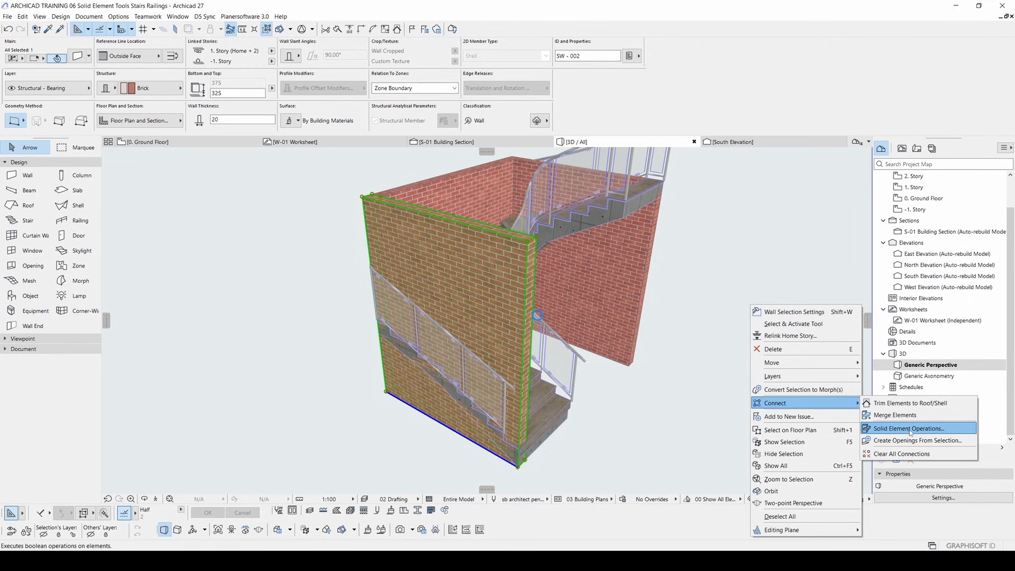
pyautogui.click(147, 9)
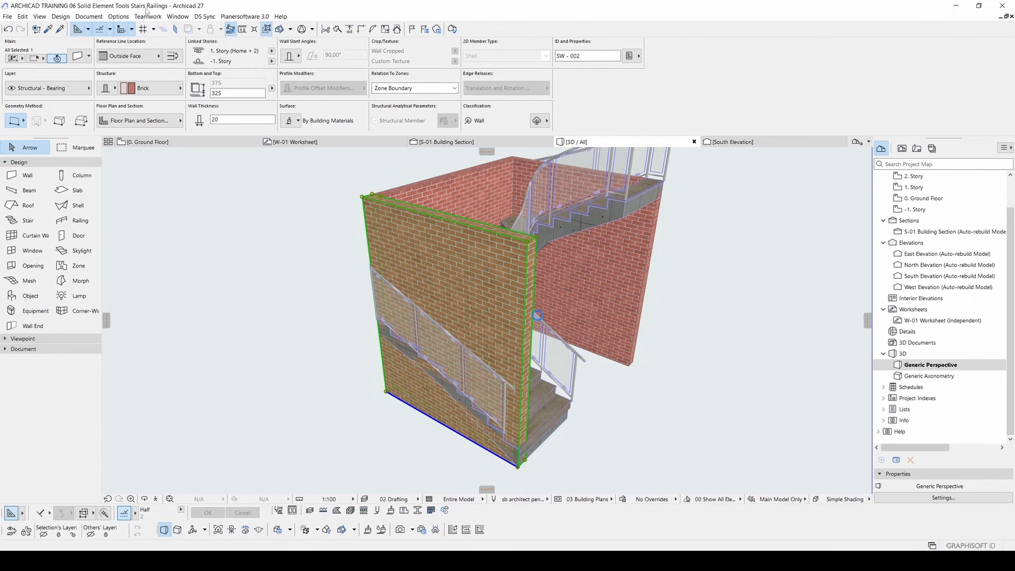
pyautogui.click(120, 16)
pyautogui.click(120, 17)
pyautogui.click(61, 16)
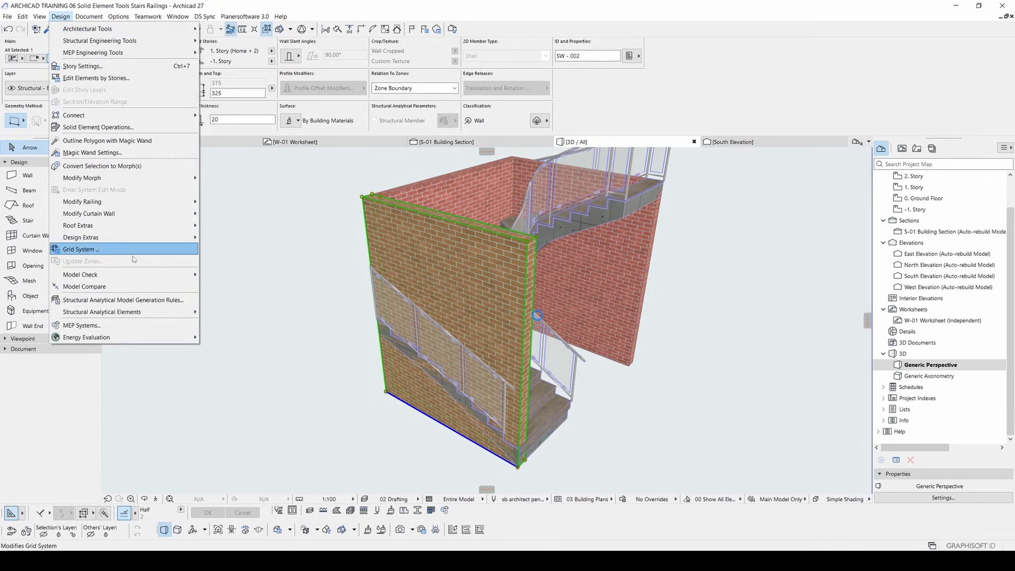
pyautogui.click(83, 129)
pyautogui.moveTo(141, 205); pyautogui.dragTo(769, 200)
pyautogui.moveTo(696, 229); pyautogui.dragTo(637, 235, button='middle')
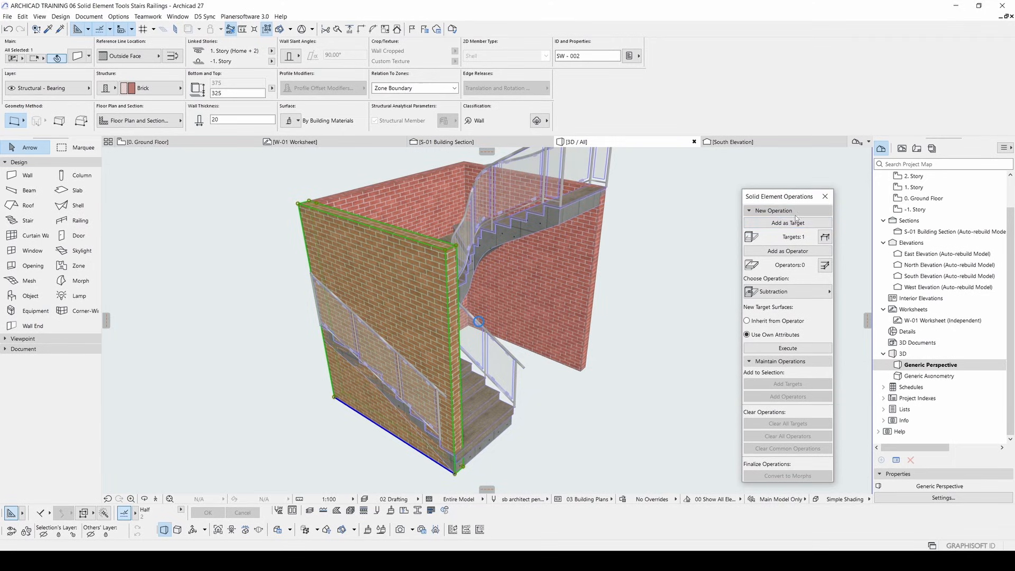
# - Add the stair as the operator and execute Subtraction with upward extrusion on the target wall
pyautogui.click(690, 278)
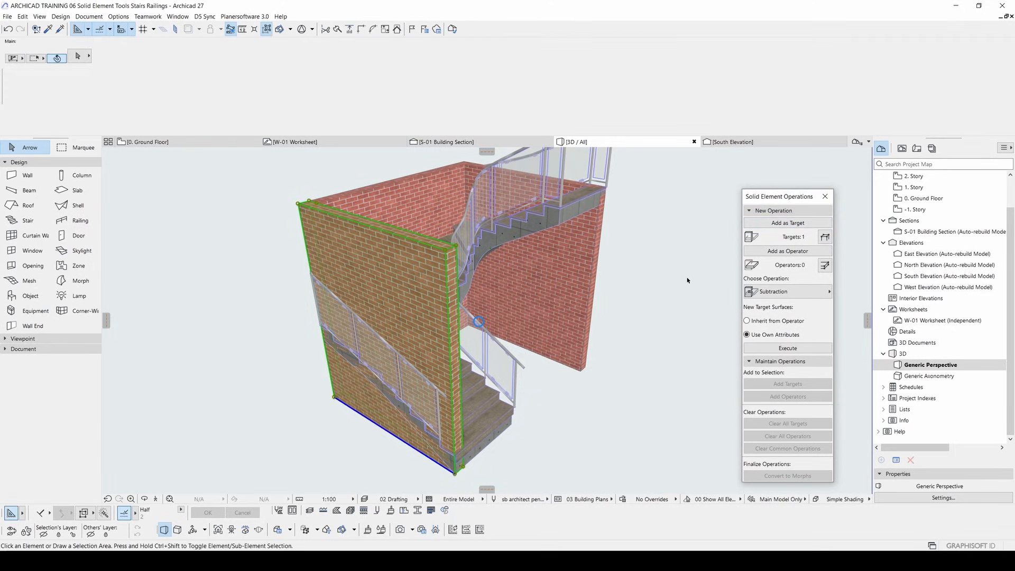
pyautogui.click(497, 404)
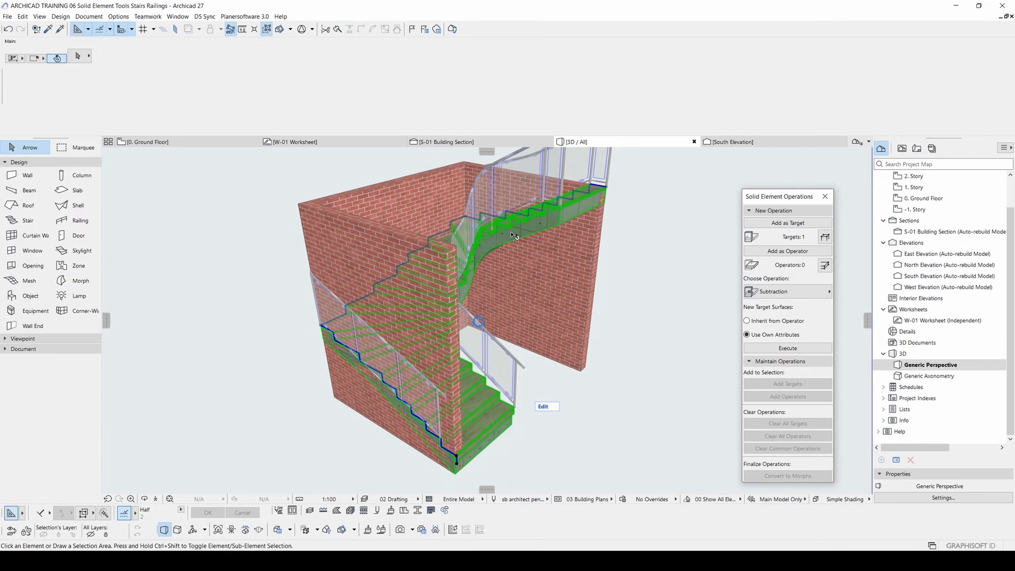
pyautogui.click(786, 251)
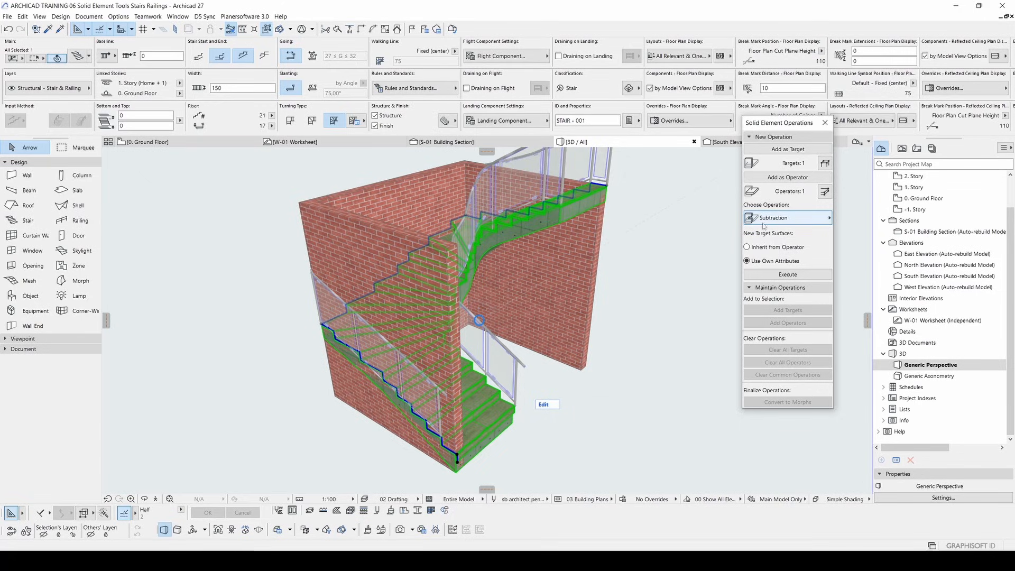
pyautogui.click(779, 219)
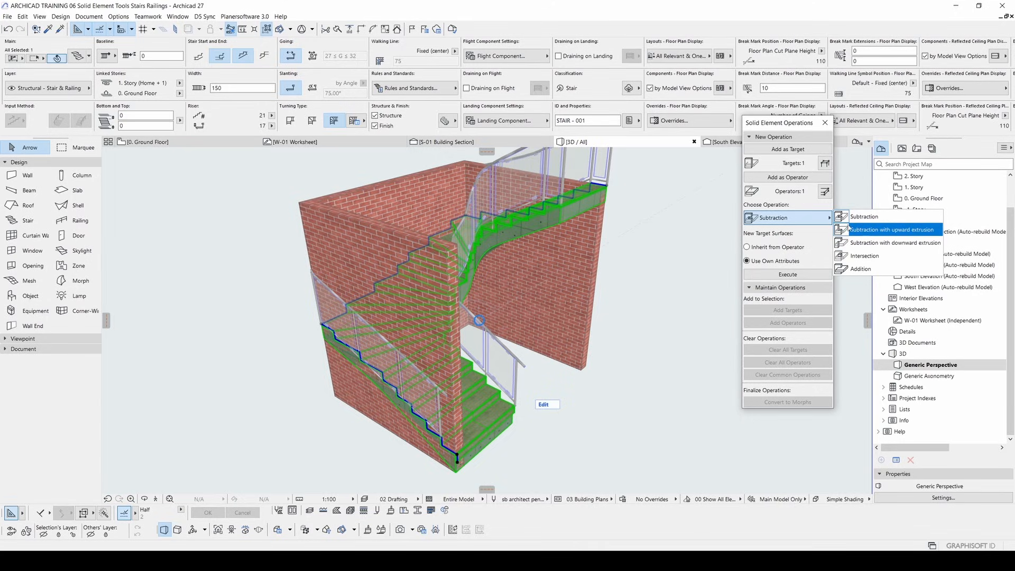
pyautogui.click(883, 230)
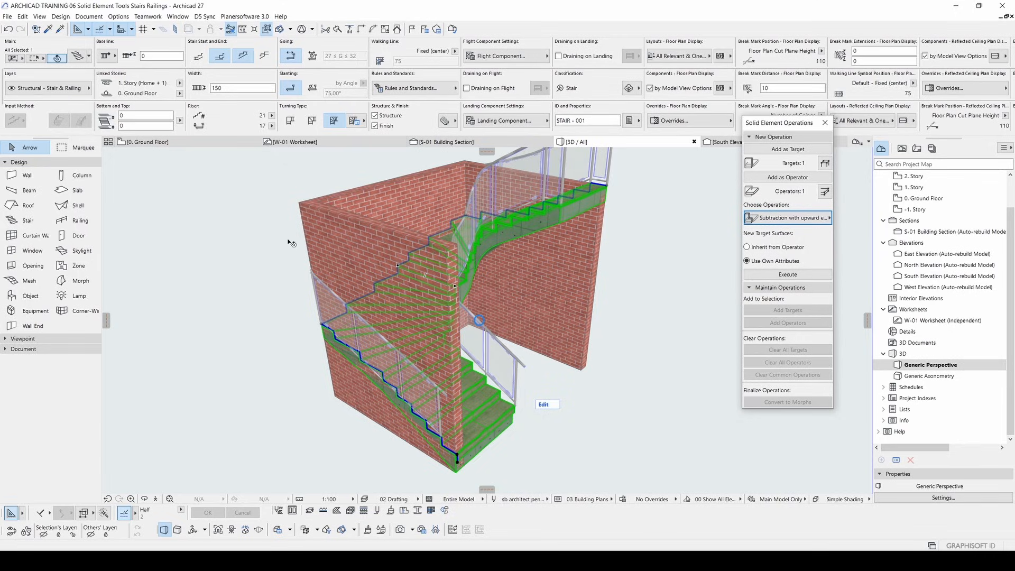
pyautogui.click(790, 275)
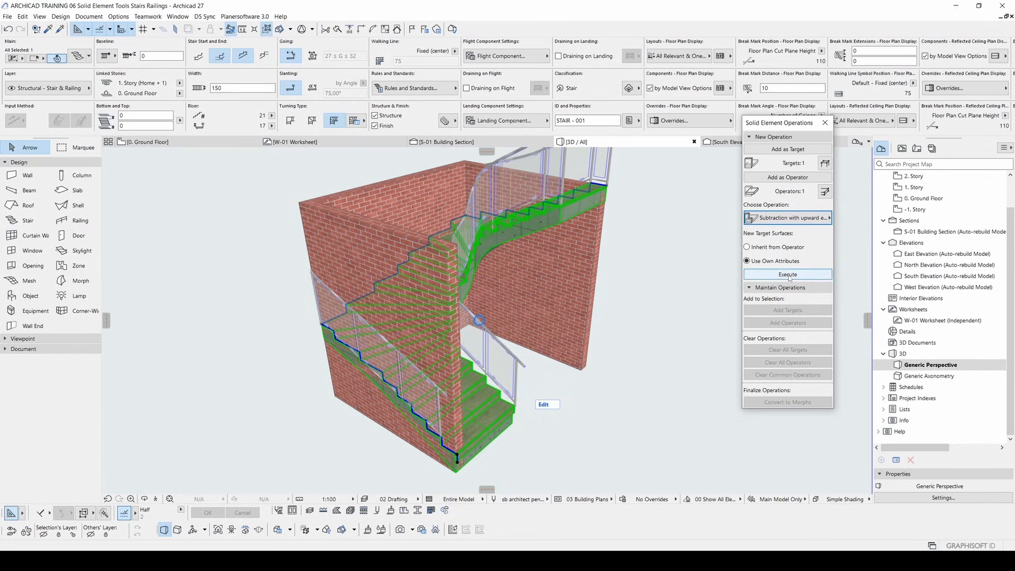
pyautogui.click(657, 370)
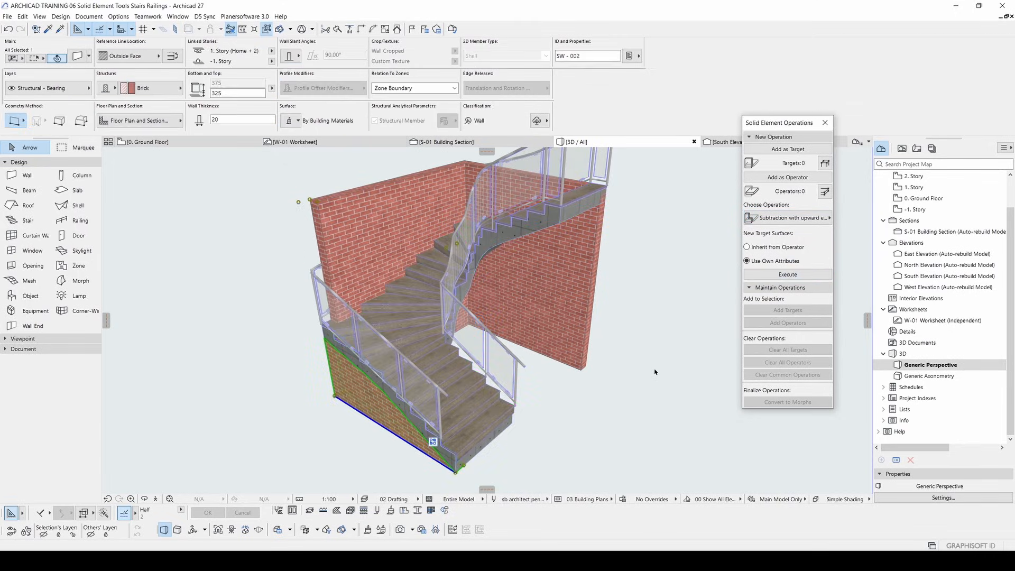
# - Set the two remaining brick walls around the stair as targets in Solid Element Operations
pyautogui.scroll(3, 463, 385)
pyautogui.keyDown('shift'); pyautogui.moveTo(388, 382); pyautogui.dragTo(657, 367, button='middle'); pyautogui.keyUp('shift')
pyautogui.keyDown('shift'); pyautogui.moveTo(319, 305); pyautogui.dragTo(429, 401, button='middle'); pyautogui.keyUp('shift')
pyautogui.click(453, 350)
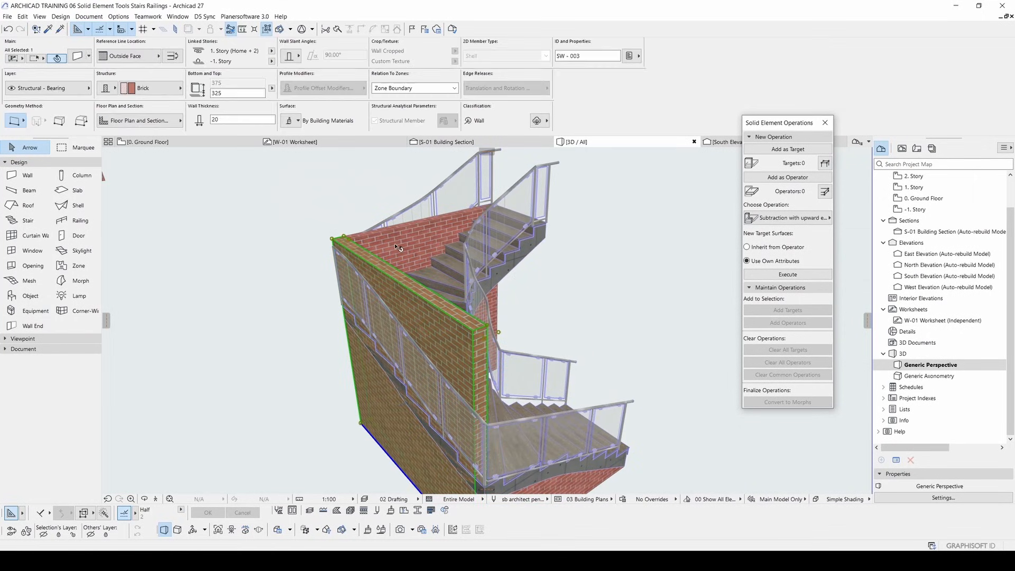
pyautogui.keyDown('shift'); pyautogui.moveTo(395, 243); pyautogui.dragTo(680, 248, button='middle'); pyautogui.keyUp('shift')
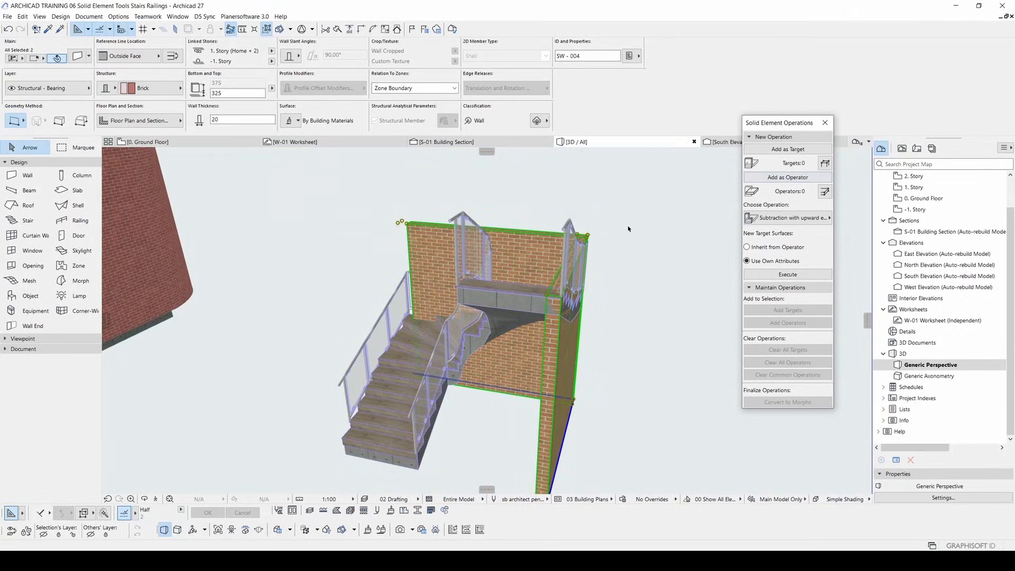
pyautogui.click(788, 149)
# - Add the stair as the operator and execute Subtraction with upward extrusion on both target walls
pyautogui.keyDown('shift'); pyautogui.moveTo(614, 320); pyautogui.dragTo(570, 312, button='middle'); pyautogui.keyUp('shift')
pyautogui.click(402, 377)
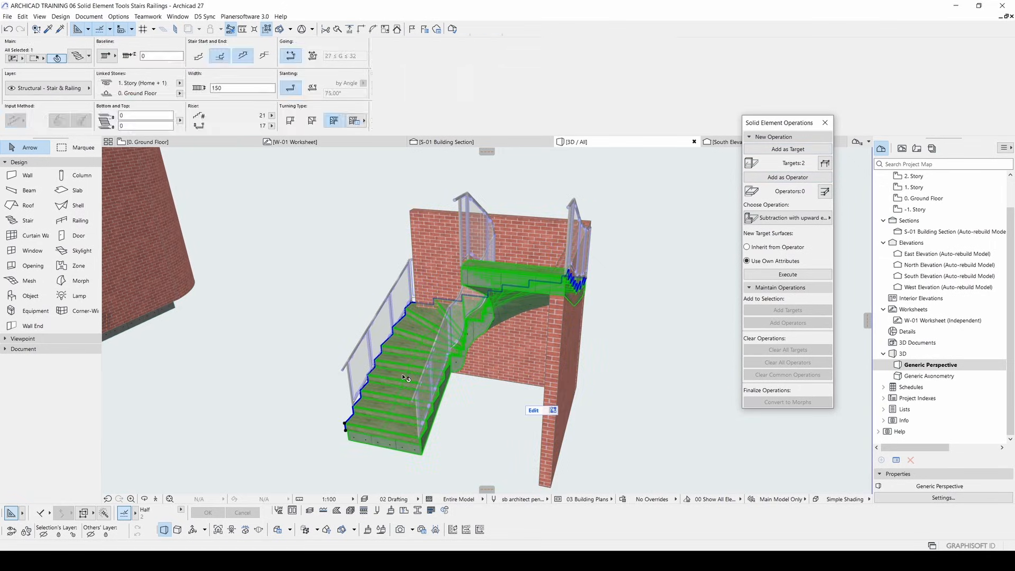
pyautogui.click(781, 178)
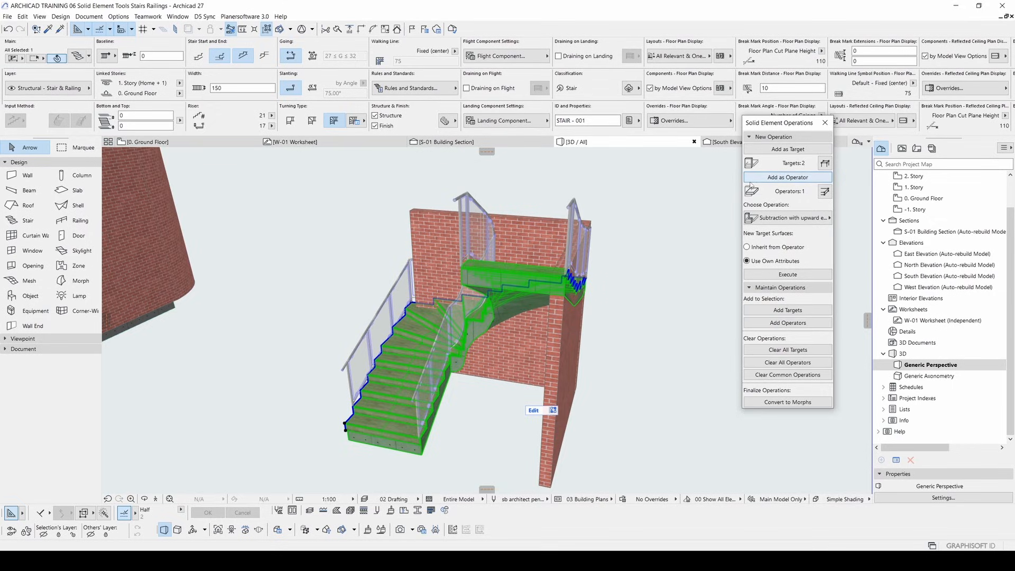
pyautogui.click(654, 258)
pyautogui.keyDown('shift'); pyautogui.moveTo(547, 283); pyautogui.dragTo(446, 303, button='middle'); pyautogui.keyUp('shift')
pyautogui.scroll(3, 449, 337)
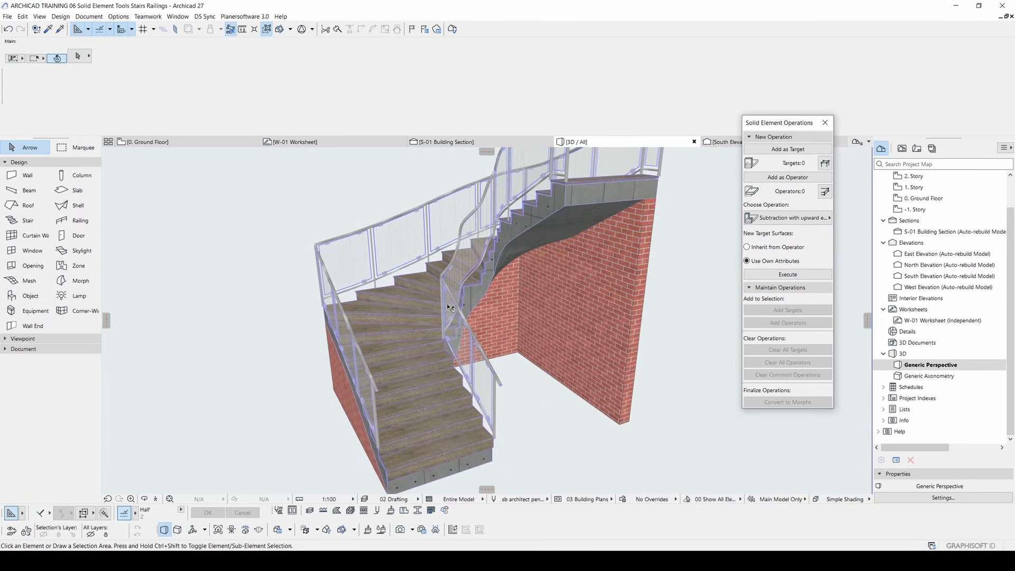
# - Select the three brick walls under the stair and enable all three of their surface overrides in the wall settings
pyautogui.click(502, 303)
pyautogui.keyDown('shift'); pyautogui.click(602, 302); pyautogui.keyUp('shift')
pyautogui.keyDown('shift'); pyautogui.click(351, 410); pyautogui.keyUp('shift')
pyautogui.keyDown('shift'); pyautogui.moveTo(351, 411); pyautogui.dragTo(371, 371, button='middle'); pyautogui.keyUp('shift')
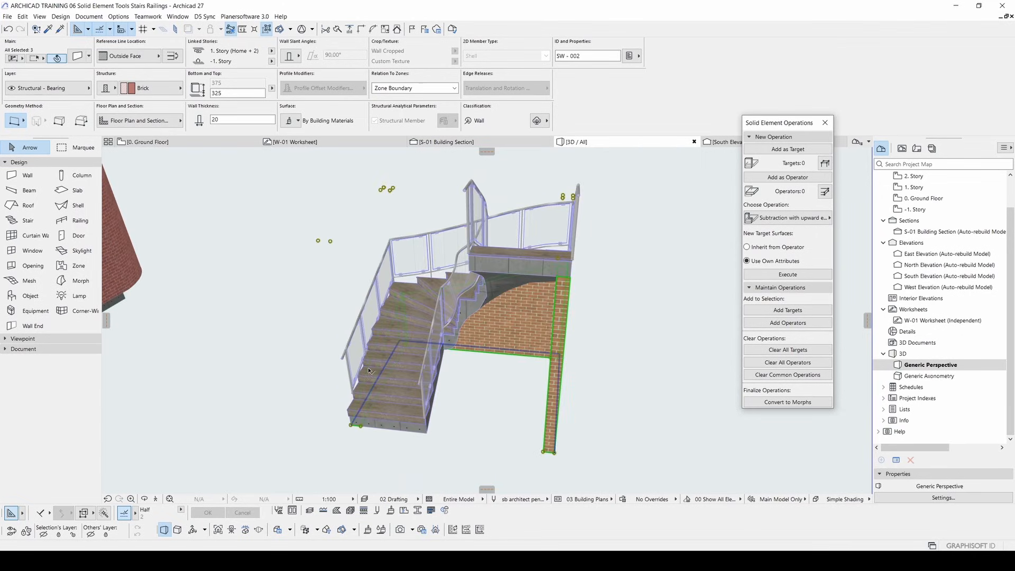
pyautogui.hotkey('ctrl', 't')
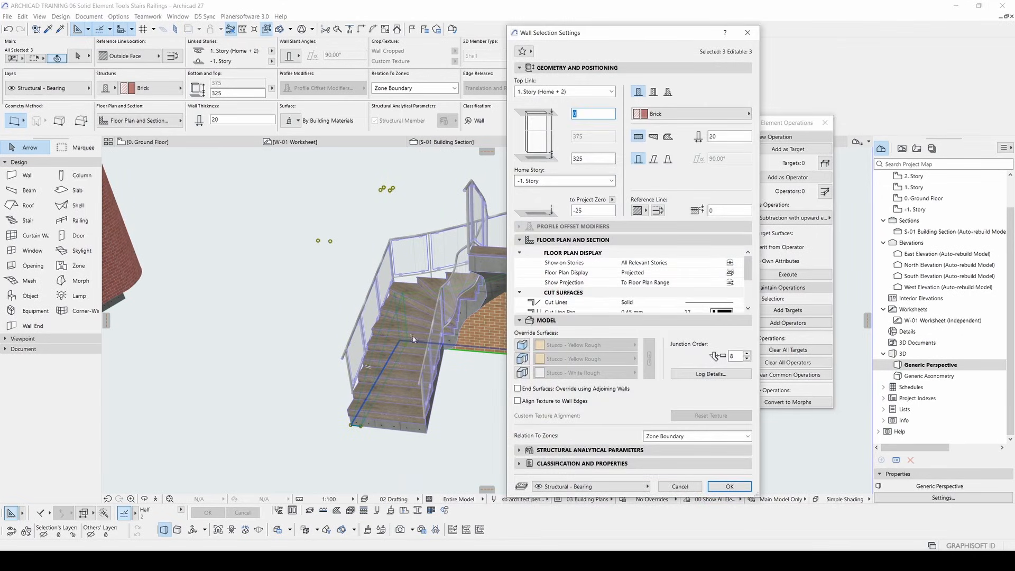
pyautogui.click(521, 344)
pyautogui.click(521, 358)
pyautogui.click(521, 373)
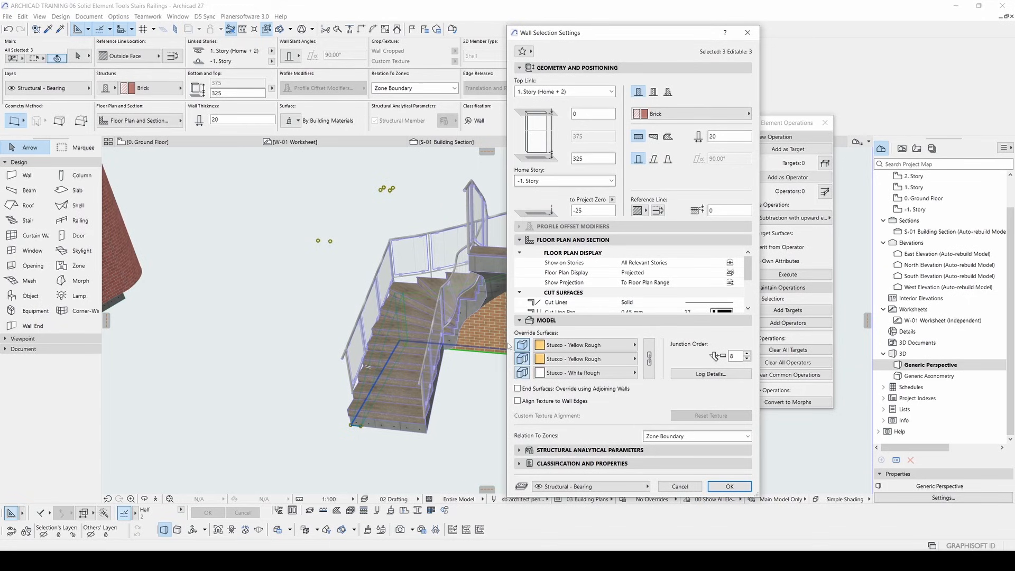
# - Link the three wall surface overrides and set them all to Stucco - White Rough
pyautogui.click(649, 358)
pyautogui.click(621, 362)
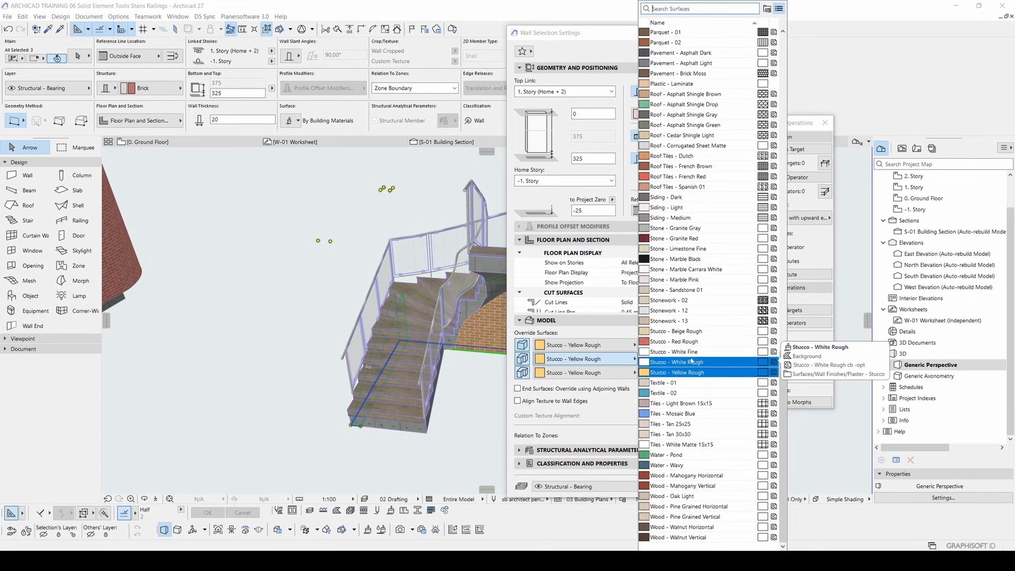
pyautogui.click(669, 365)
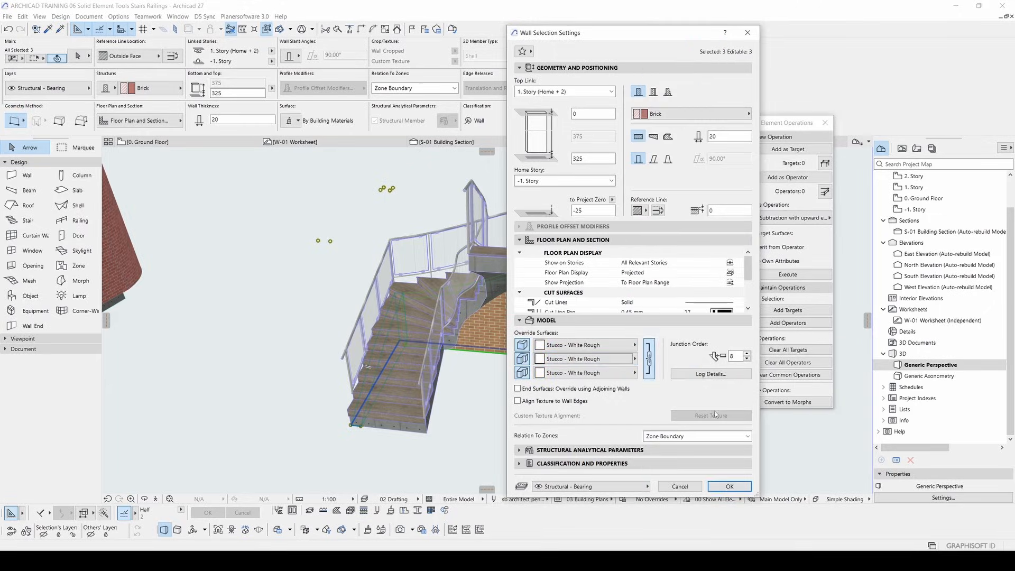
pyautogui.press('Return')
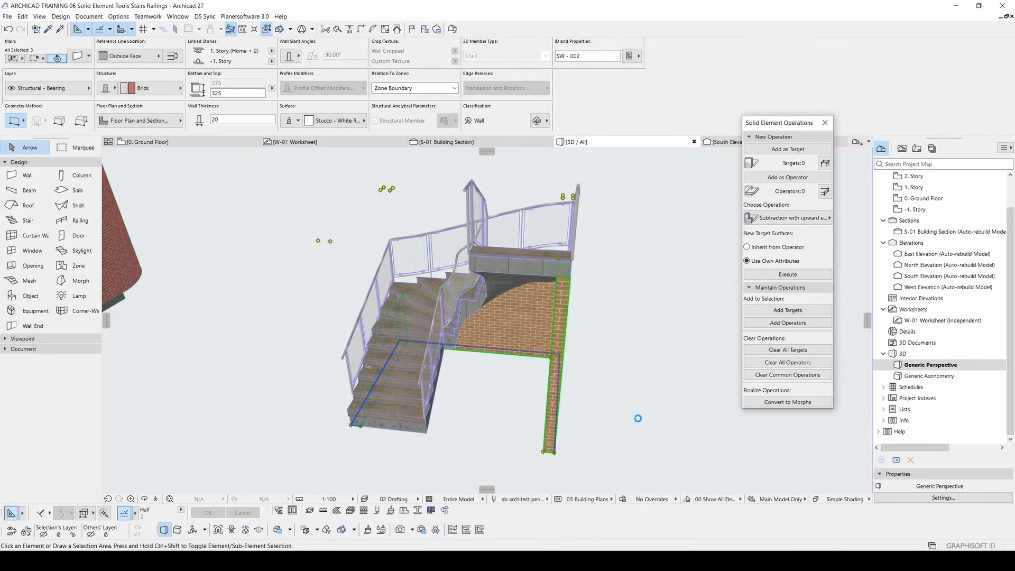
pyautogui.press('Escape')
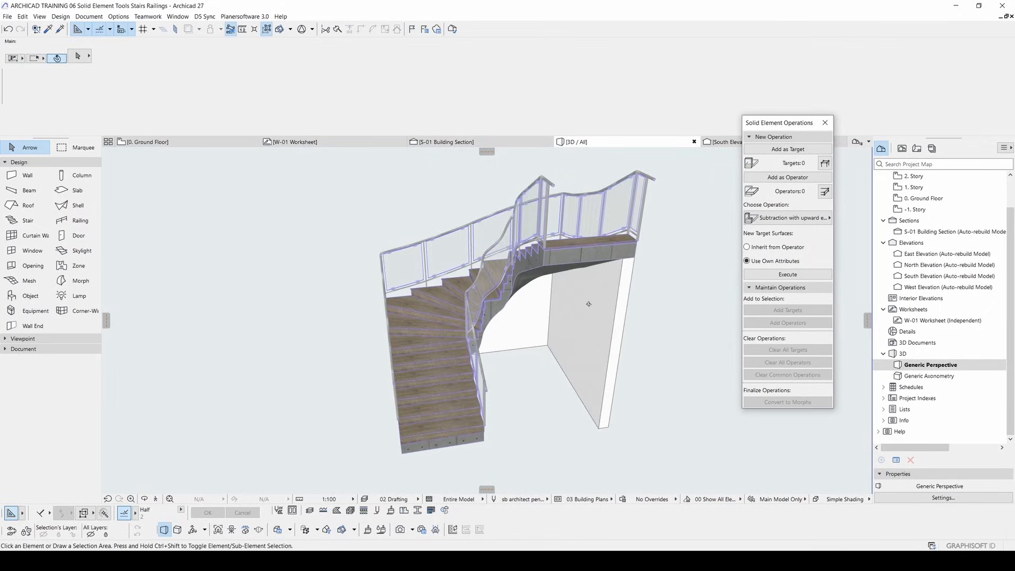
# - Enable surface overrides on the stair's monolithic flight structure for every face except the top one
pyautogui.click(452, 321)
pyautogui.scroll(2, 477, 388)
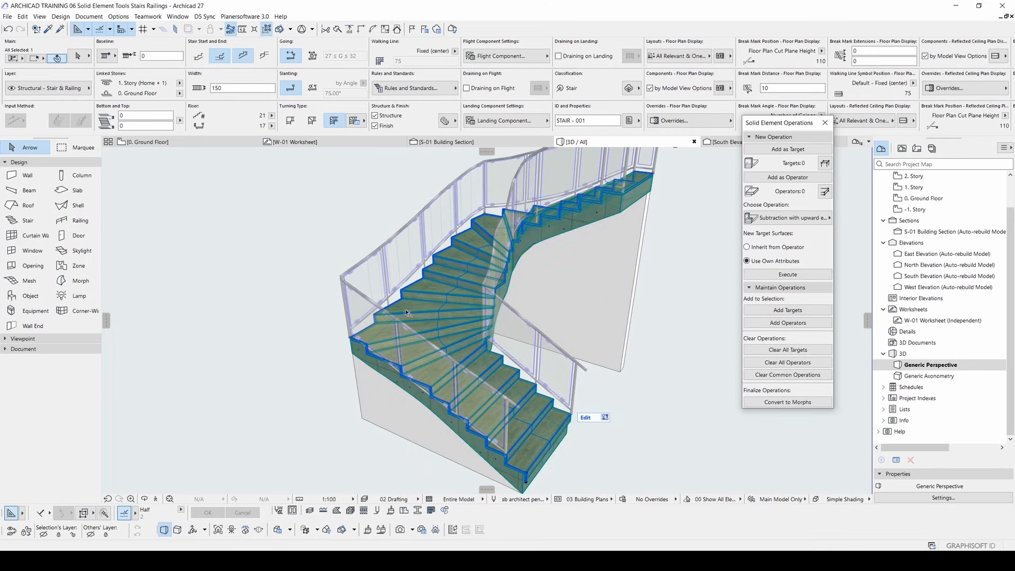
pyautogui.doubleClick(474, 390)
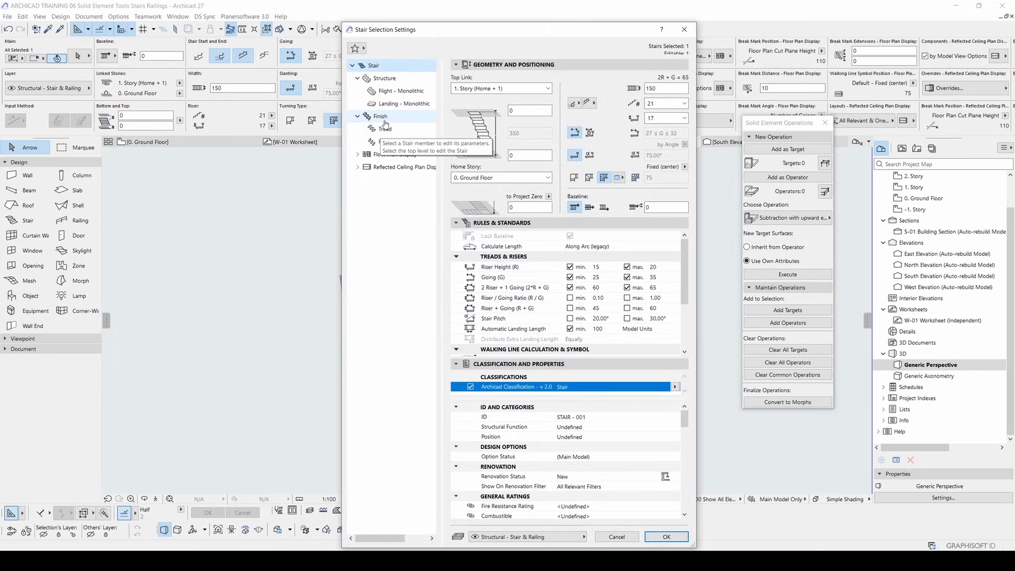
pyautogui.click(381, 79)
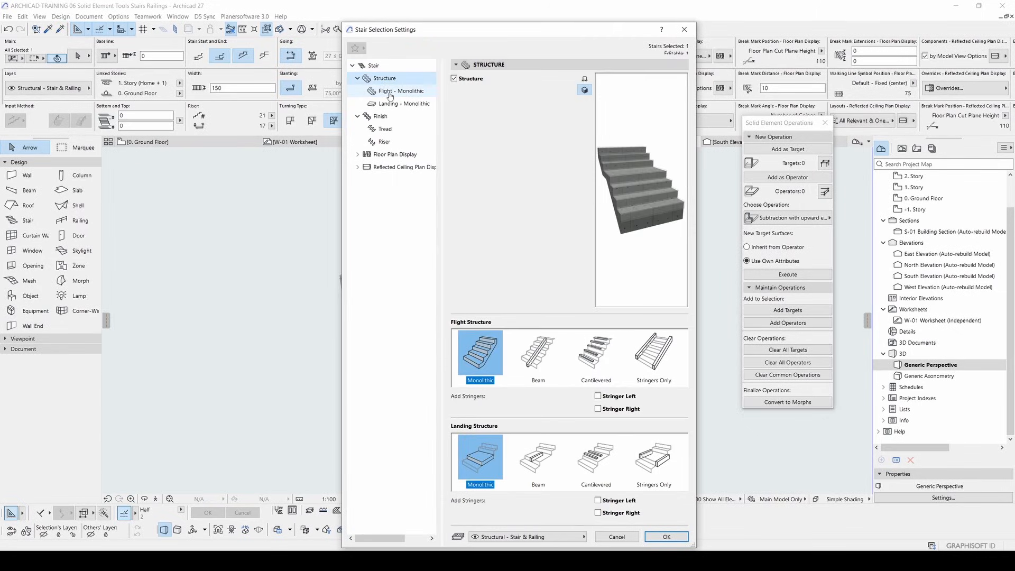
pyautogui.click(392, 93)
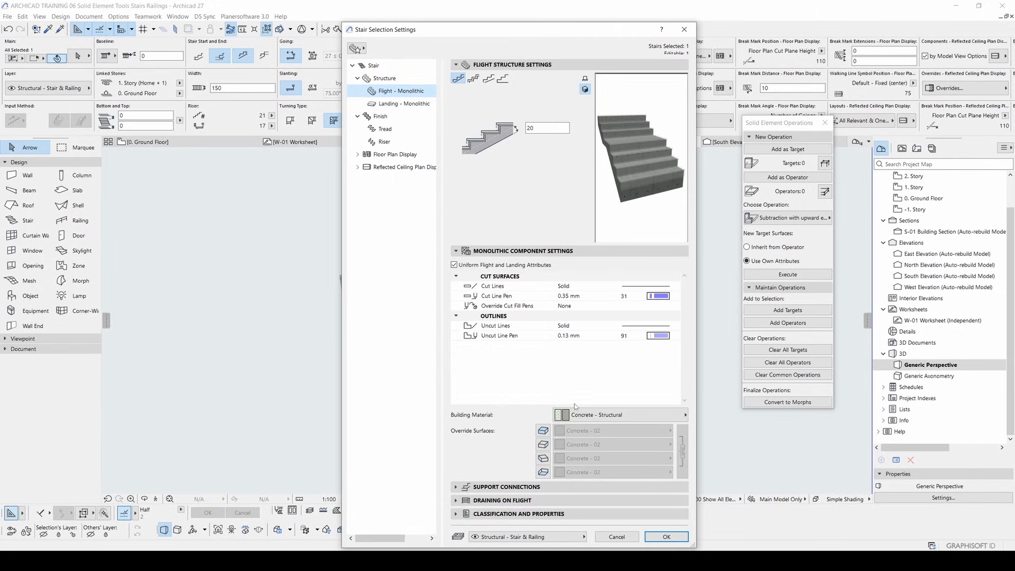
pyautogui.click(543, 430)
pyautogui.click(544, 445)
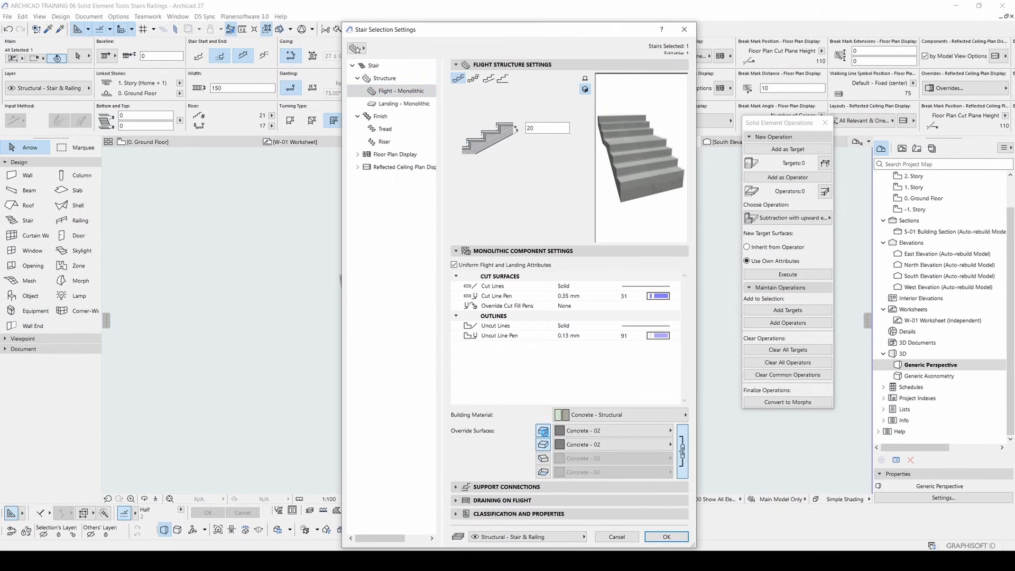
pyautogui.click(543, 430)
pyautogui.click(543, 458)
pyautogui.click(543, 472)
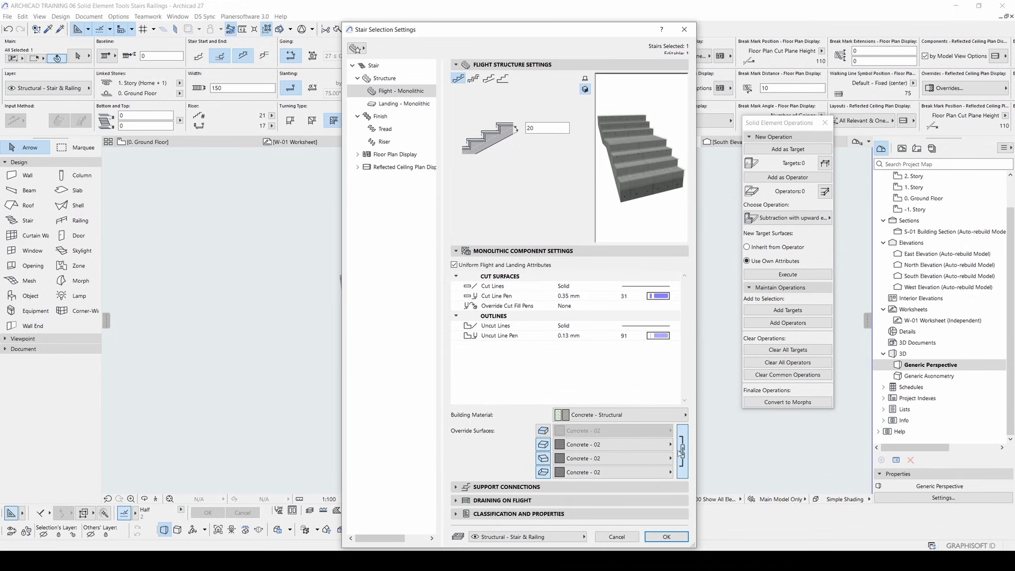
# - Set the stair structure's linked surface overrides to Stucco - White Rough, check the monolithic landing's surfaces, and apply the settings
pyautogui.click(638, 445)
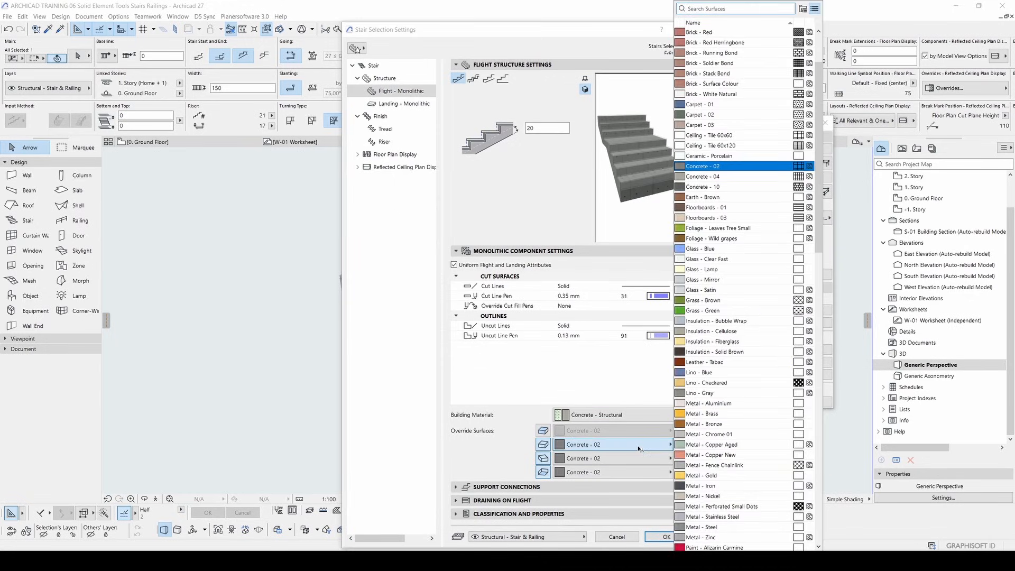
pyautogui.write('p')
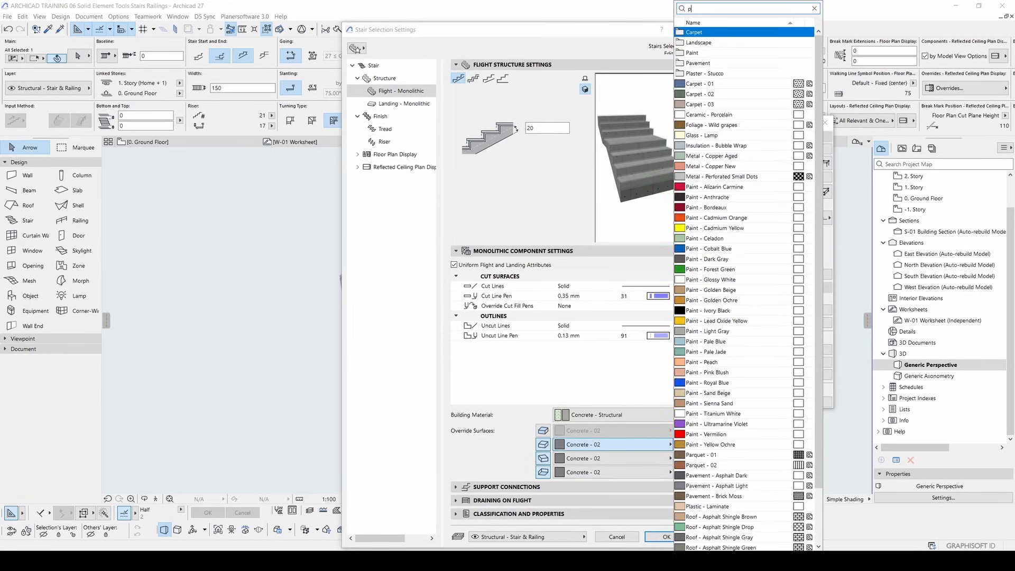
pyautogui.press('BackSpace')
pyautogui.write('st')
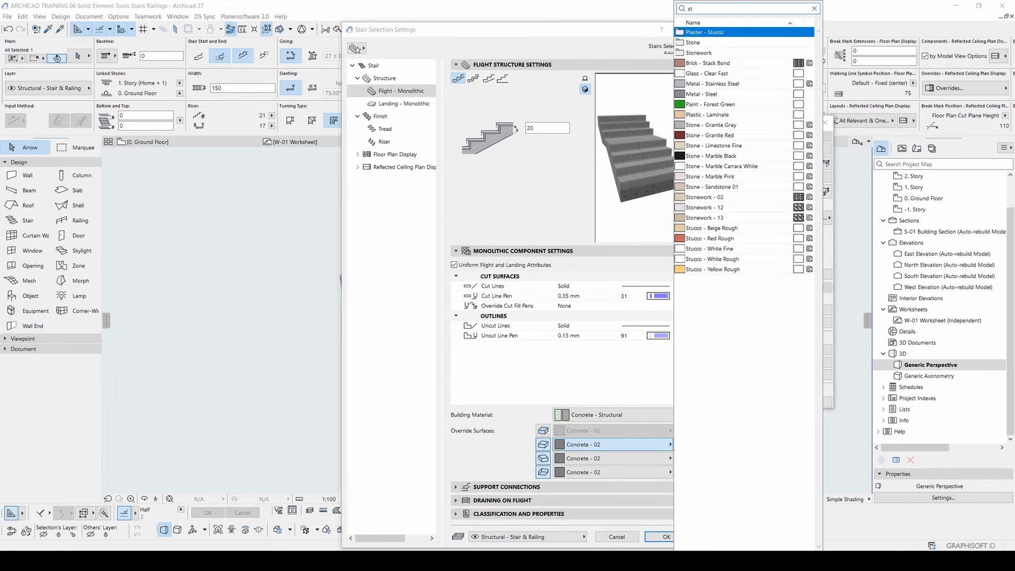
pyautogui.click(708, 259)
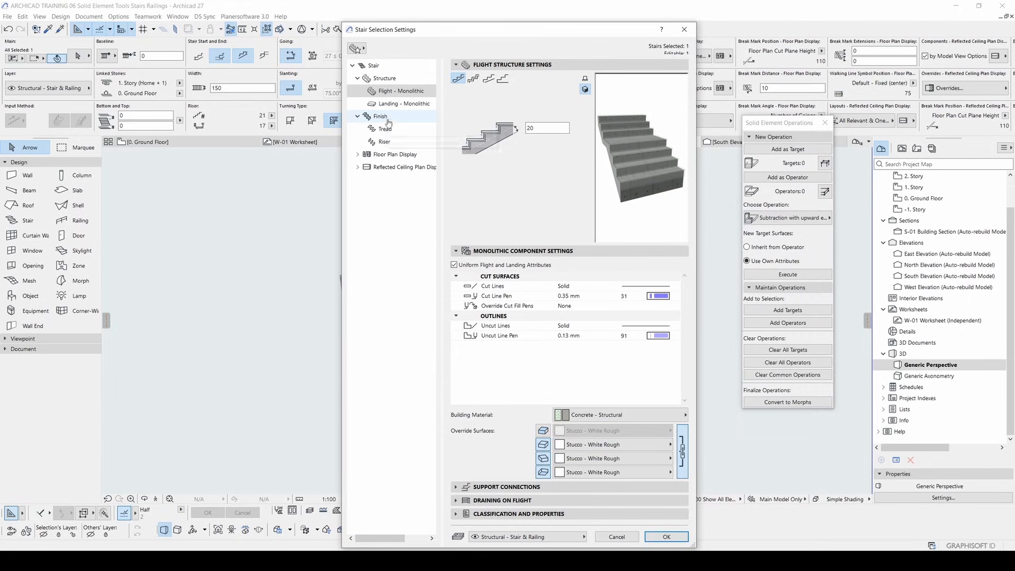
pyautogui.click(401, 104)
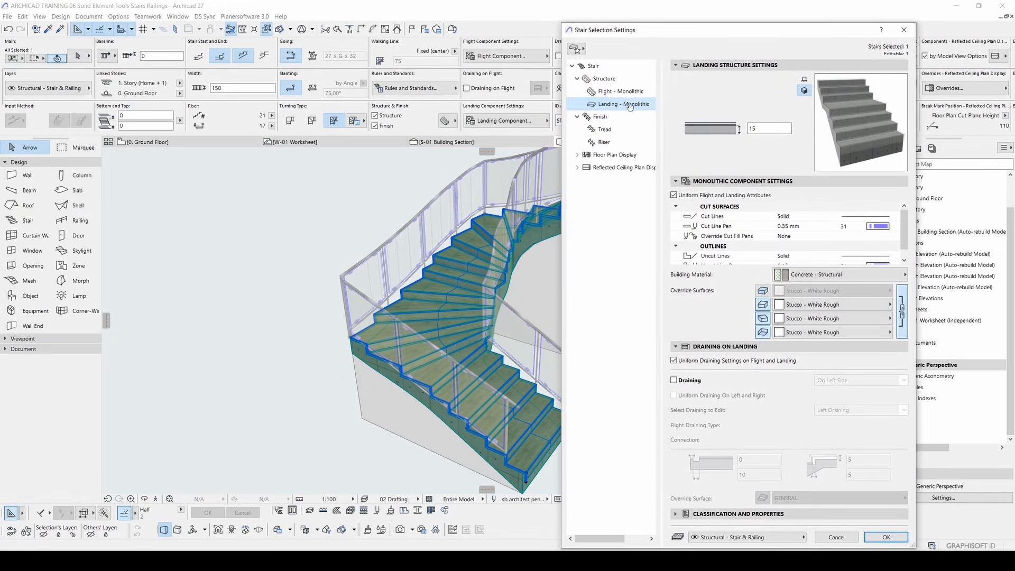
pyautogui.click(886, 537)
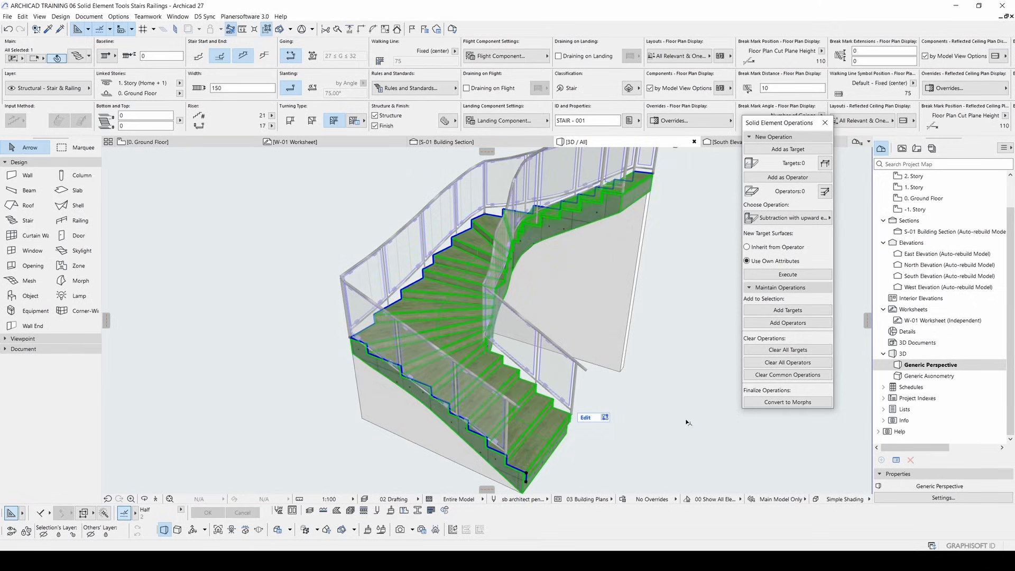
# - Examine the resurfaced stair and its trimmed walls from several sides in 3D
pyautogui.click(682, 419)
pyautogui.keyDown('shift'); pyautogui.moveTo(596, 360); pyautogui.dragTo(106, 322, button='middle'); pyautogui.keyUp('shift')
pyautogui.scroll(-3, 520, 312)
pyautogui.keyDown('shift'); pyautogui.moveTo(617, 330); pyautogui.dragTo(546, 294, button='middle'); pyautogui.keyUp('shift')
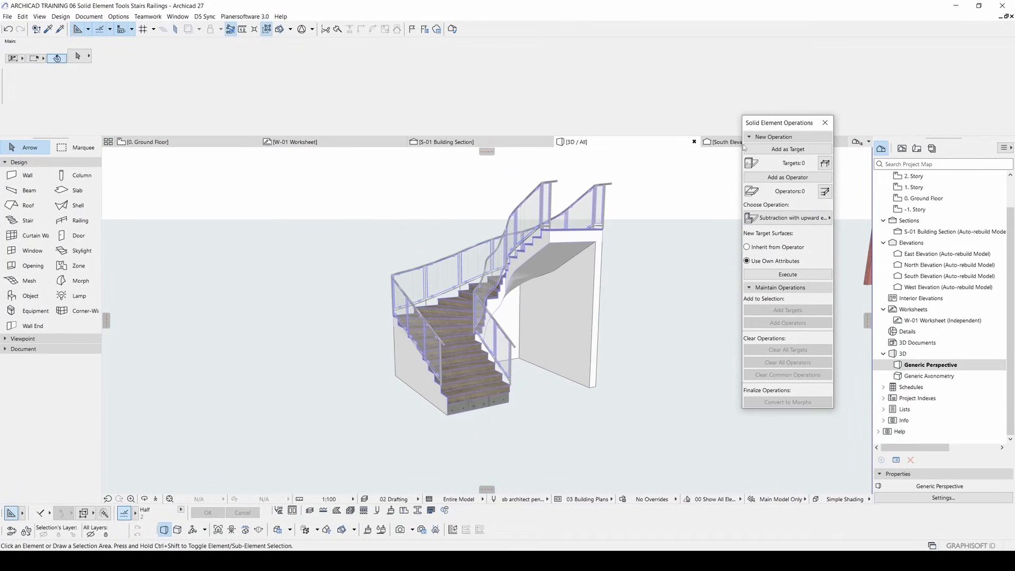
pyautogui.click(767, 222)
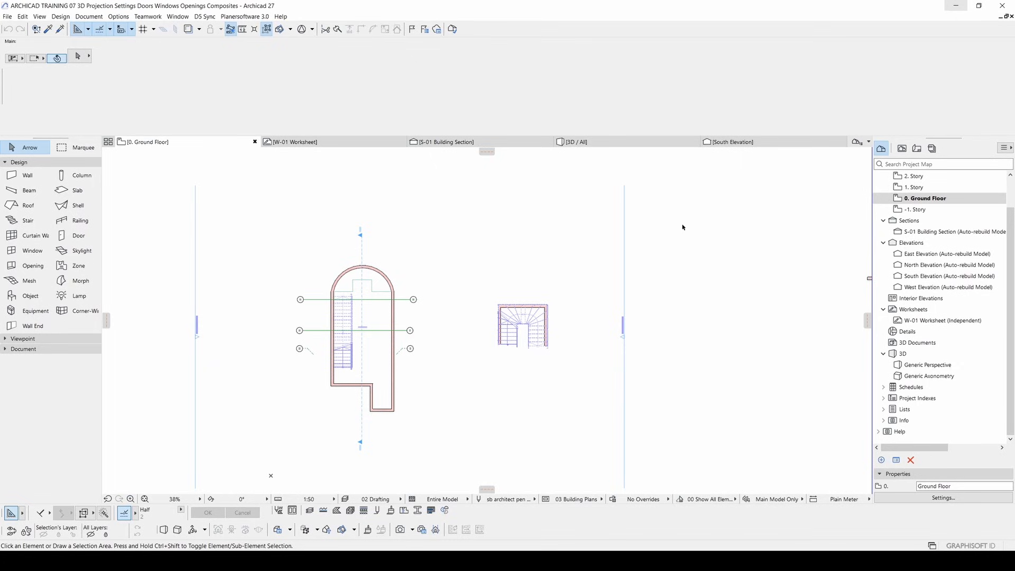
# - Compare the ground floor plan with the full 3D model in the training 07 project, ending on the plan
pyautogui.moveTo(332, 292); pyautogui.dragTo(396, 296, button='middle')
pyautogui.press('F3')
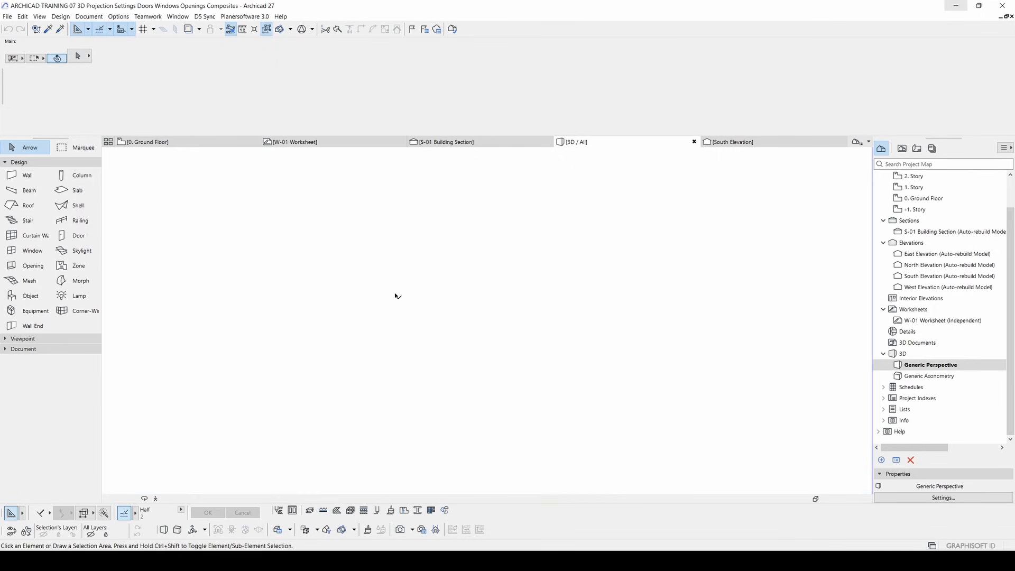
pyautogui.keyDown('shift'); pyautogui.moveTo(487, 320); pyautogui.dragTo(566, 323, button='middle'); pyautogui.keyUp('shift')
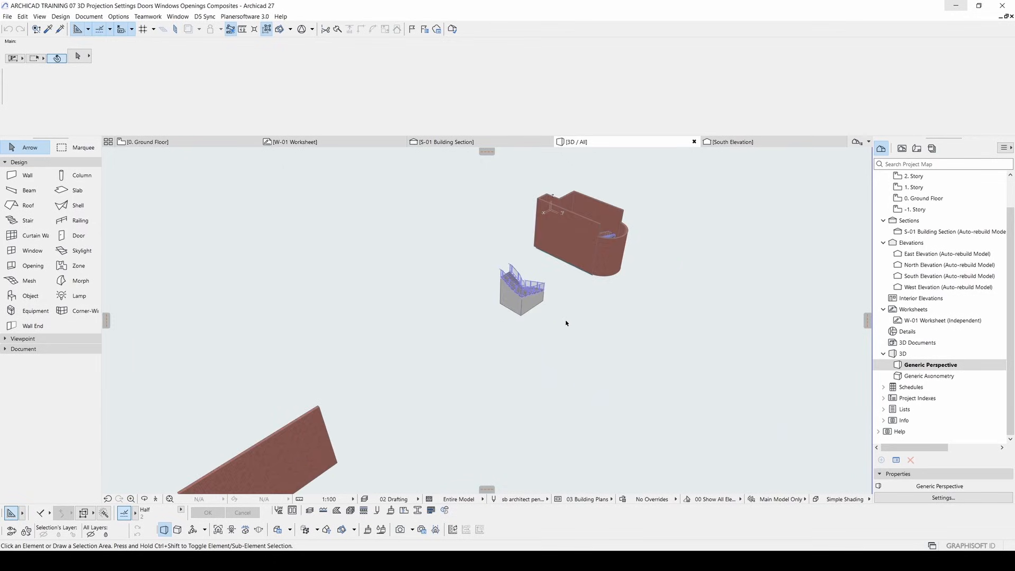
pyautogui.press('F2')
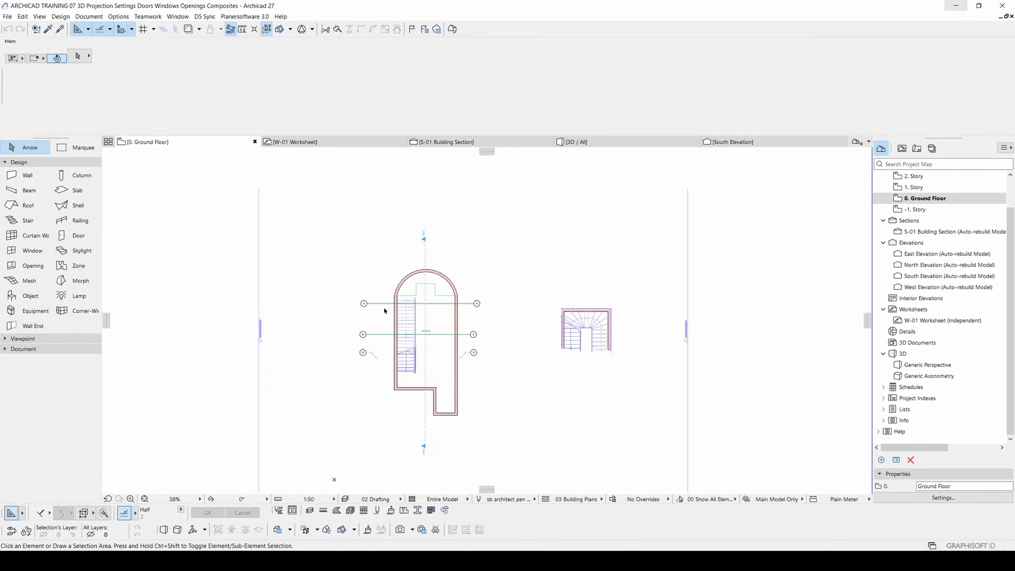
pyautogui.press('F3')
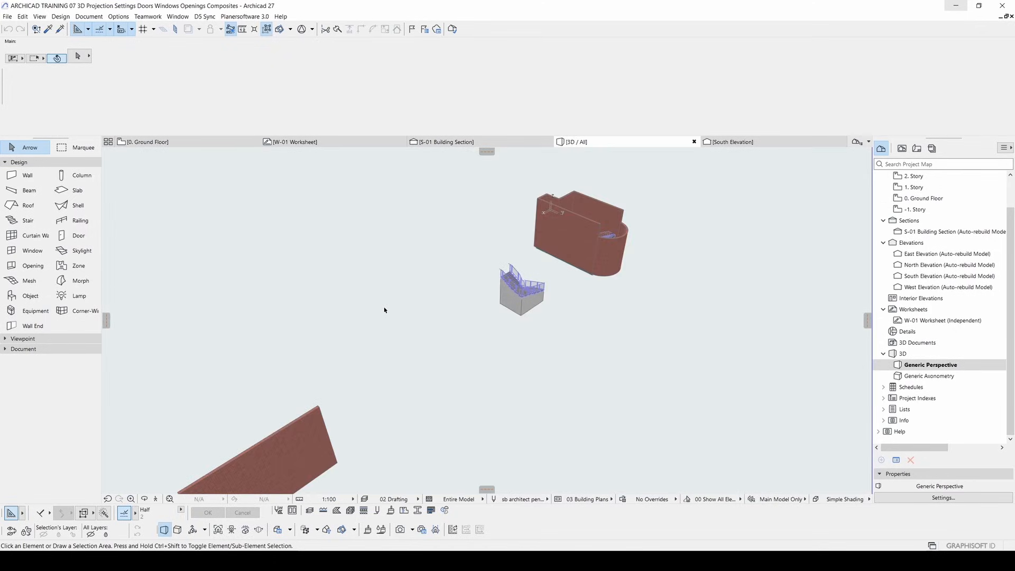
pyautogui.press('F2')
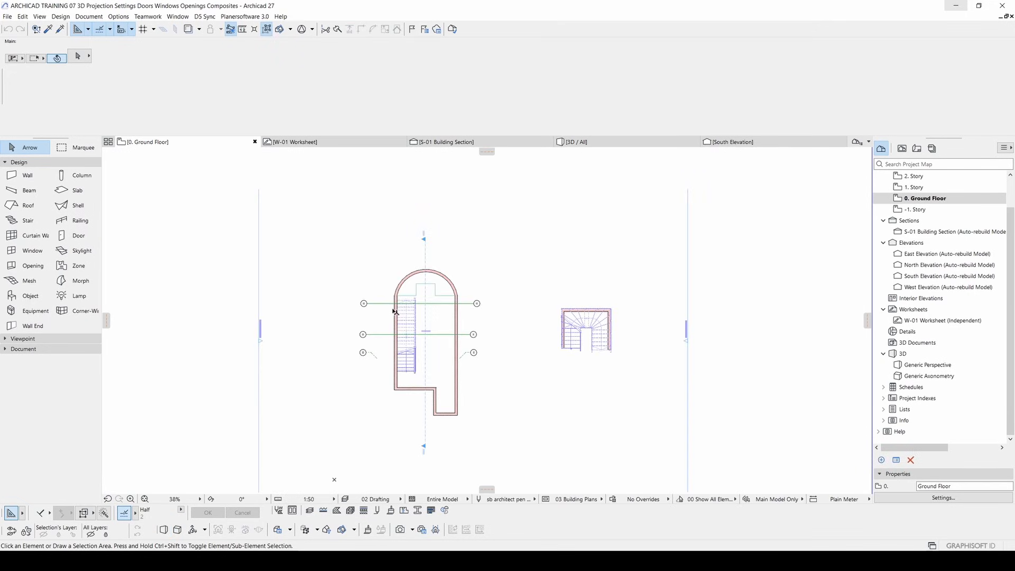
# - Show only the long straight brick wall opposite the building's inner stair in 3D, and return to the ground floor plan
pyautogui.click(458, 317)
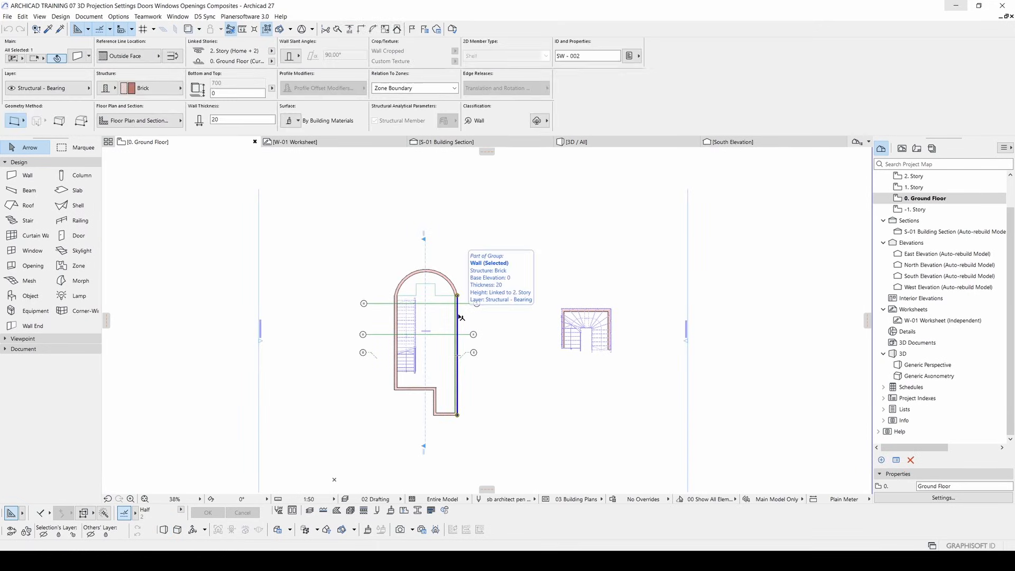
pyautogui.press('F5')
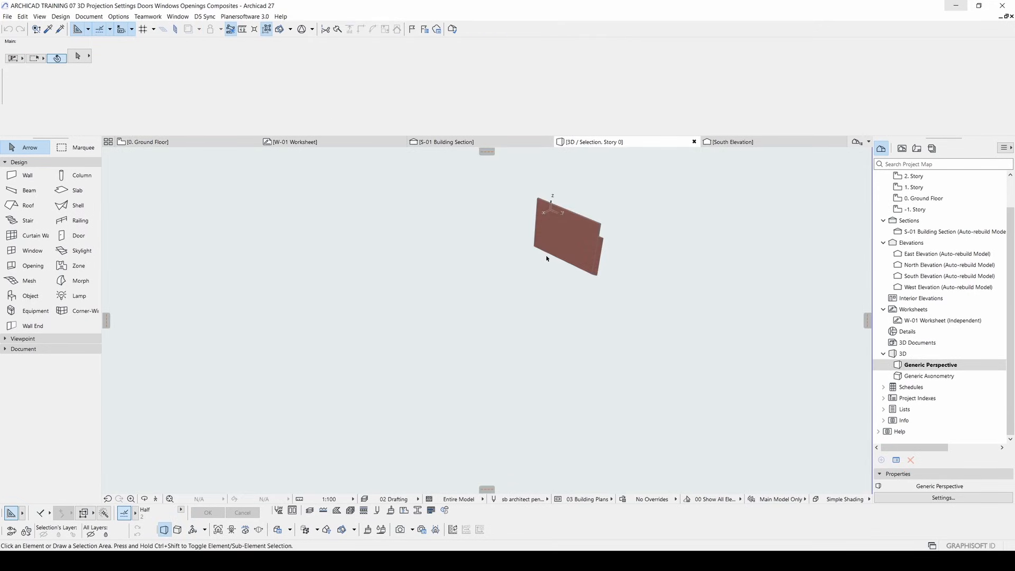
pyautogui.scroll(3, 582, 235)
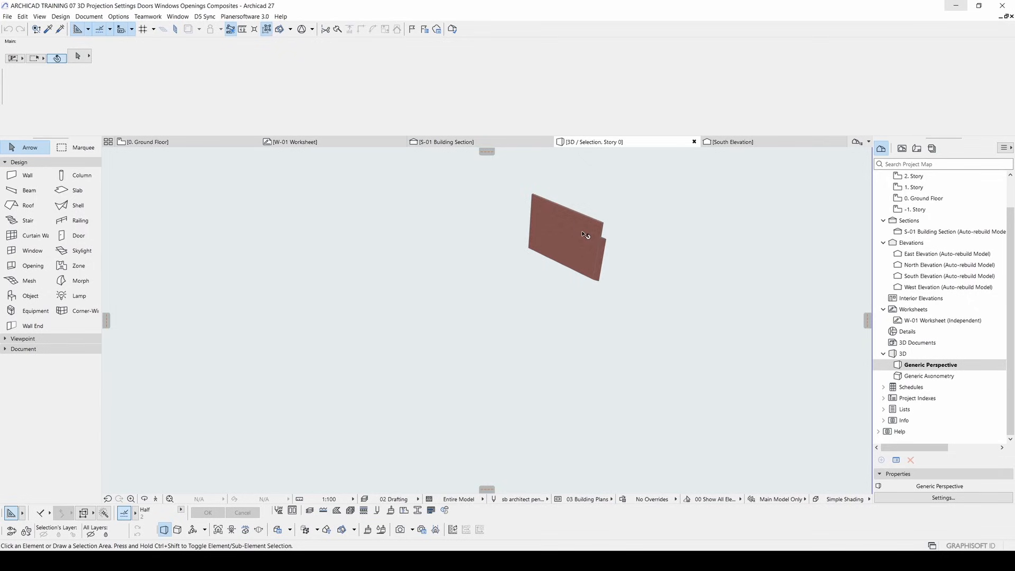
pyautogui.moveTo(583, 243); pyautogui.dragTo(520, 325, button='middle')
pyautogui.press('F2')
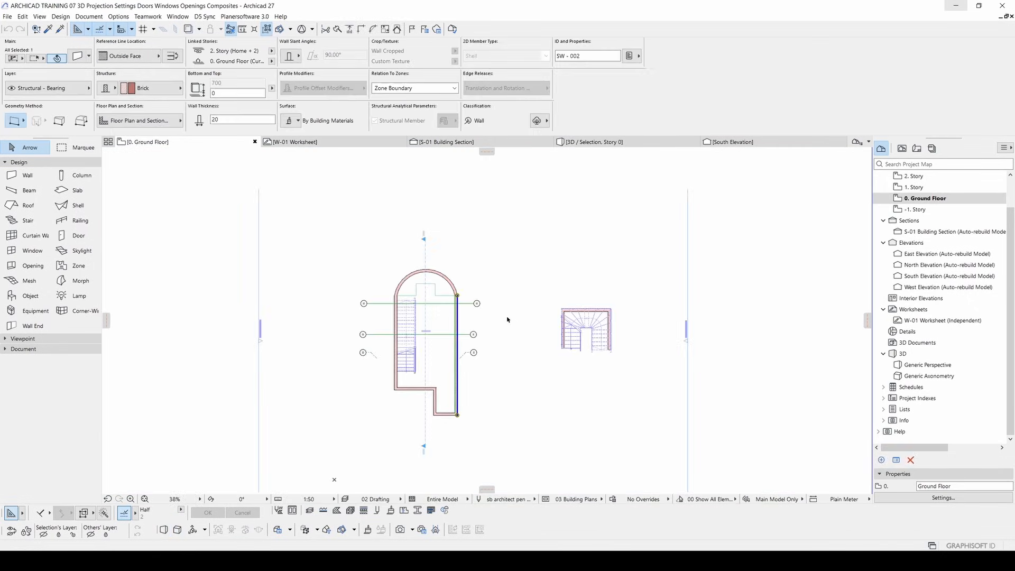
# - Show the entire model in 3D instead of only the selected straight wall, and inspect it from another side
pyautogui.moveTo(468, 324); pyautogui.dragTo(481, 301, button='middle')
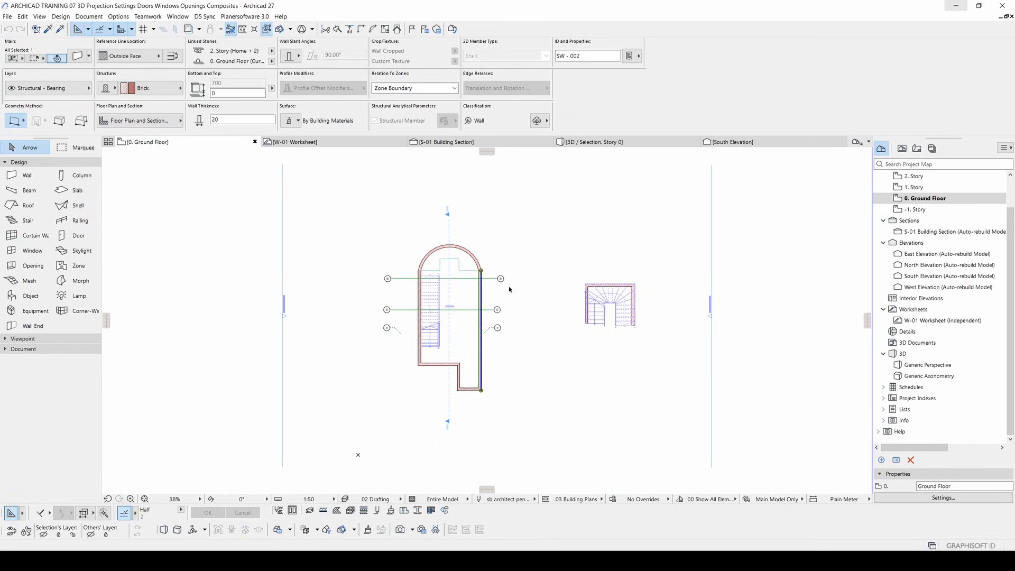
pyautogui.scroll(4, 486, 290)
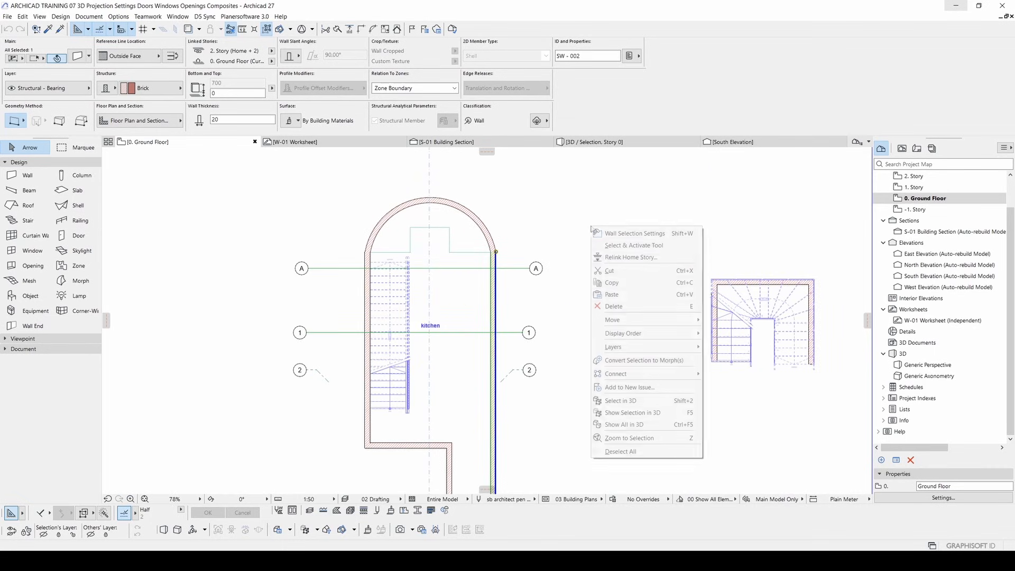
pyautogui.rightClick(591, 227)
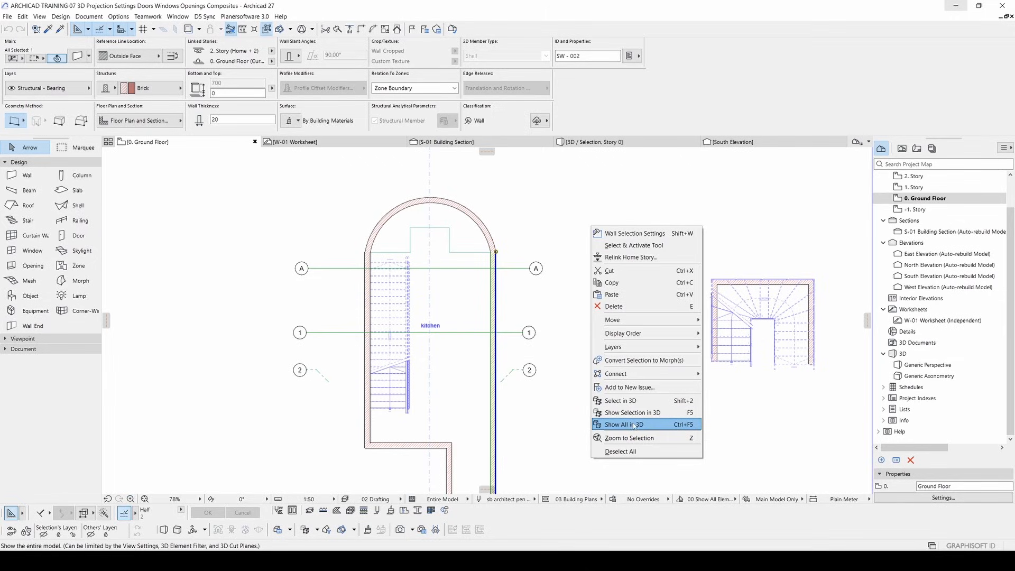
pyautogui.click(633, 424)
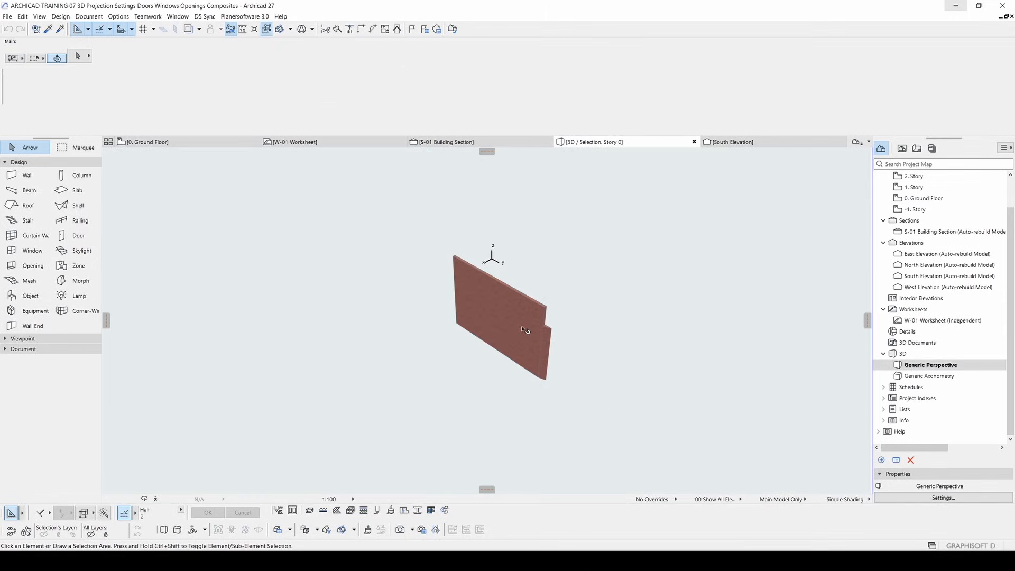
pyautogui.keyDown('shift'); pyautogui.moveTo(581, 321); pyautogui.dragTo(485, 335, button='middle'); pyautogui.keyUp('shift')
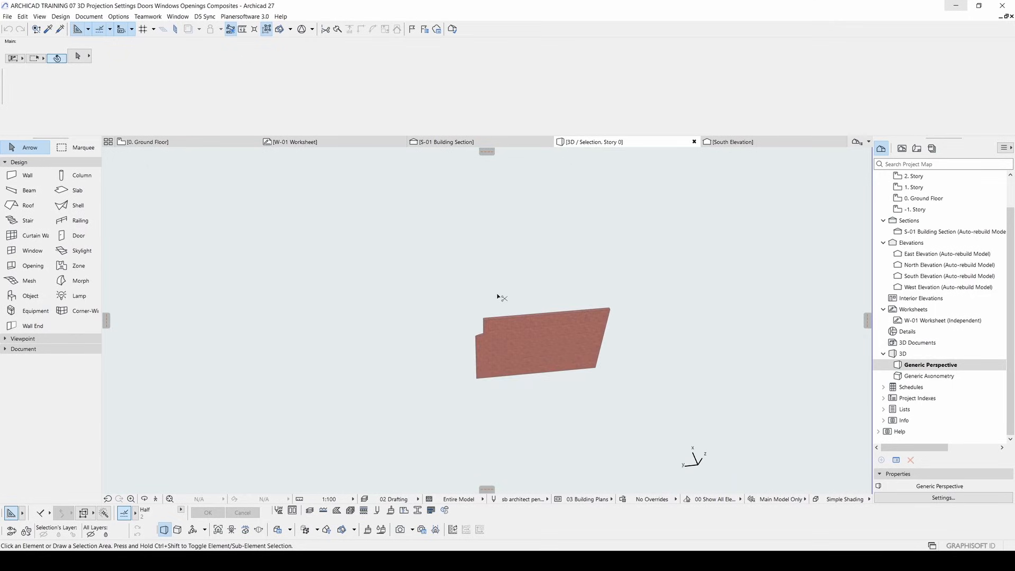
pyautogui.hotkey('ctrl', 'F5')
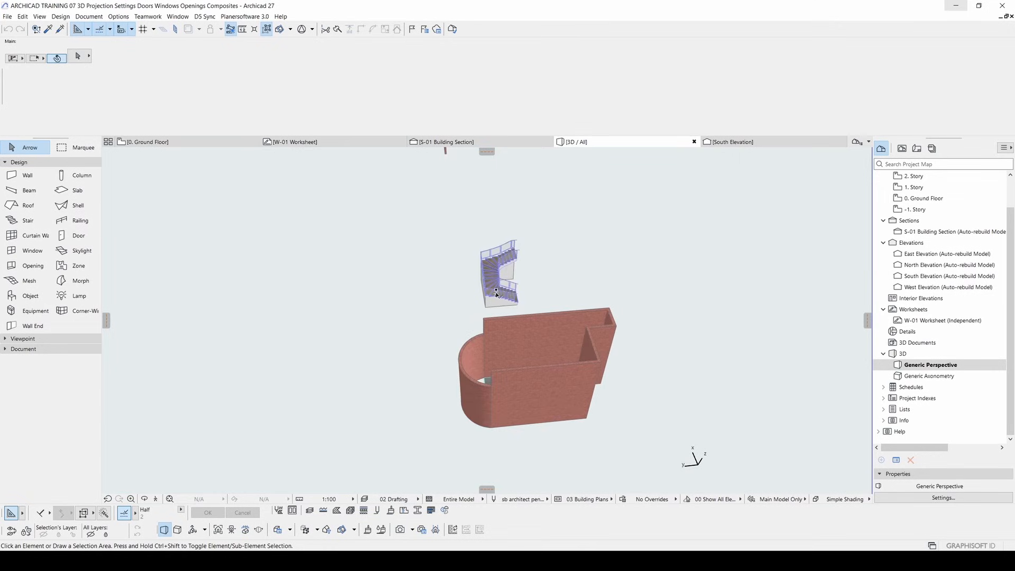
pyautogui.keyDown('shift'); pyautogui.moveTo(670, 351); pyautogui.dragTo(502, 318, button='middle'); pyautogui.keyUp('shift')
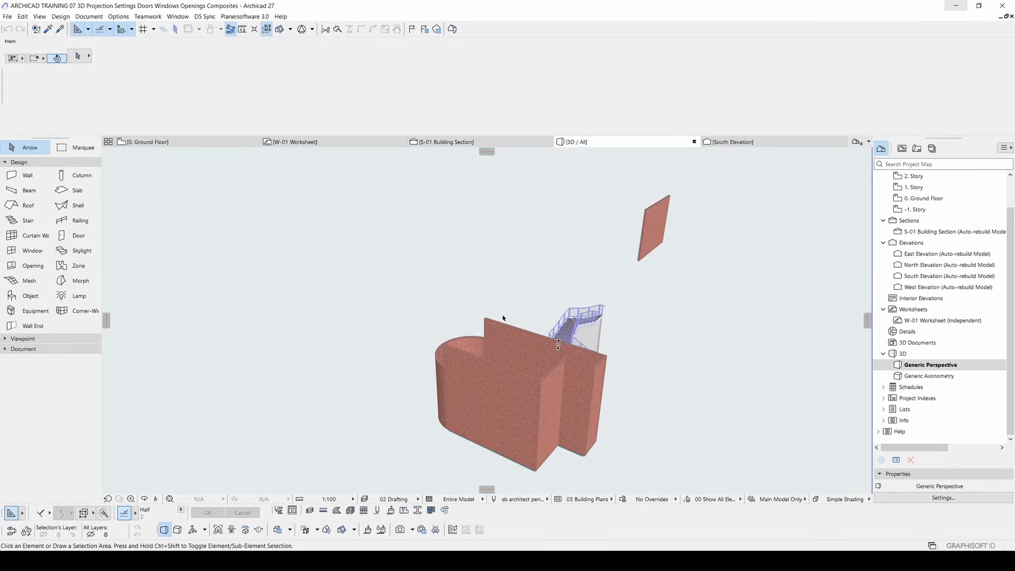
# - Select the building's straight stair on the ground floor plan, show it selected in the 3D model, and clear the selection
pyautogui.press('F2')
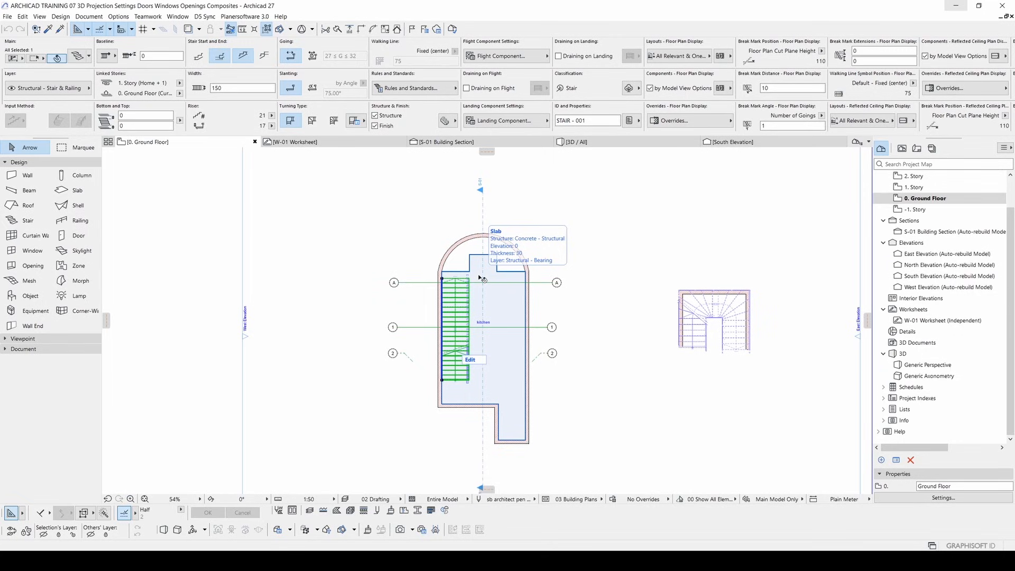
pyautogui.rightClick(401, 250)
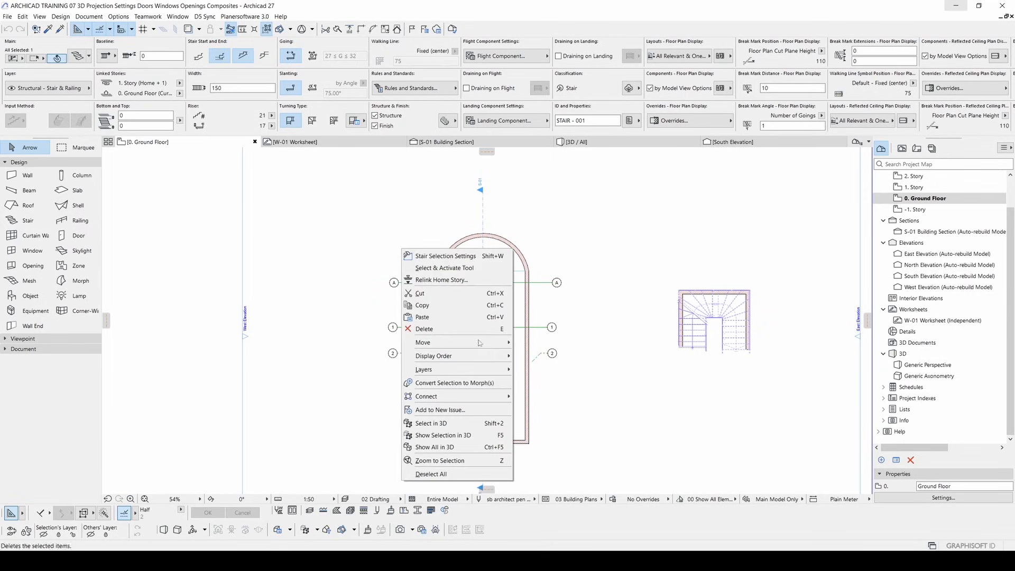
pyautogui.click(437, 424)
pyautogui.scroll(-3, 608, 382)
pyautogui.keyDown('shift'); pyautogui.moveTo(639, 334); pyautogui.dragTo(158, 350, button='middle'); pyautogui.keyUp('shift')
pyautogui.keyDown('shift'); pyautogui.moveTo(290, 316); pyautogui.dragTo(638, 343, button='middle'); pyautogui.keyUp('shift')
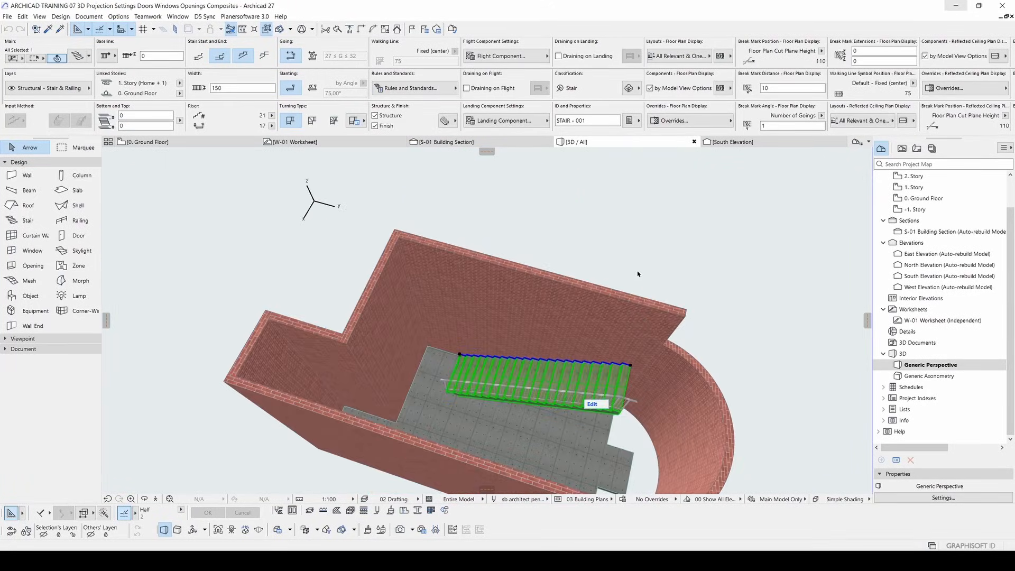
pyautogui.click(637, 272)
# - Select the long brick wall beside the straight stair in 3D, locate it on the floor plan, and deselect it
pyautogui.keyDown('shift'); pyautogui.moveTo(444, 306); pyautogui.dragTo(478, 335, button='middle'); pyautogui.keyUp('shift')
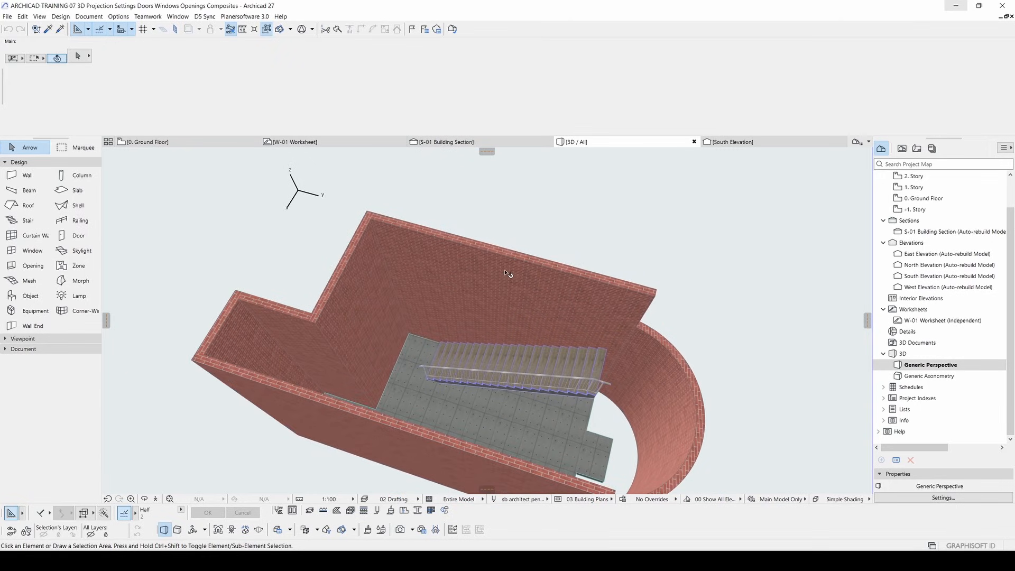
pyautogui.click(484, 287)
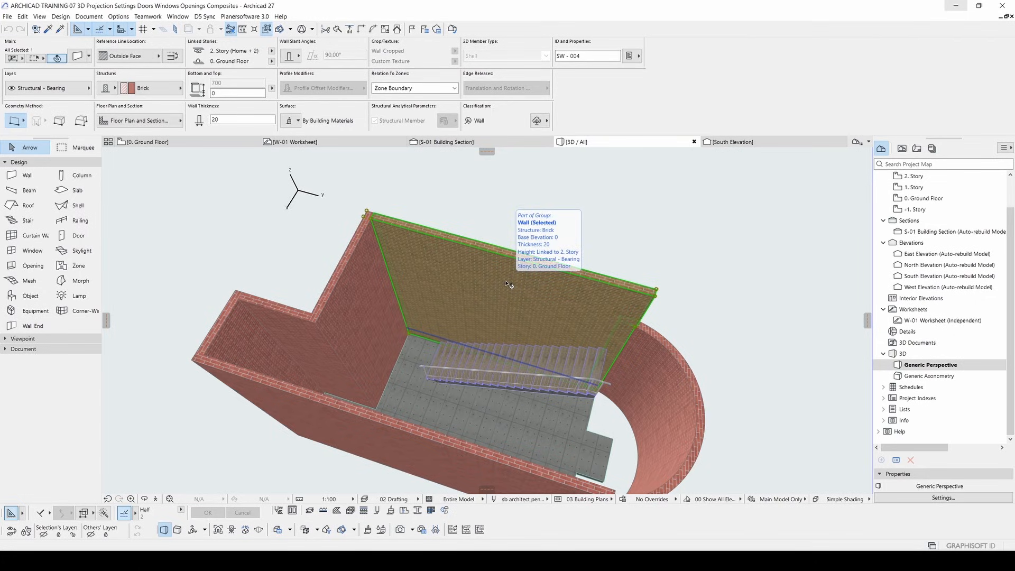
pyautogui.rightClick(453, 281)
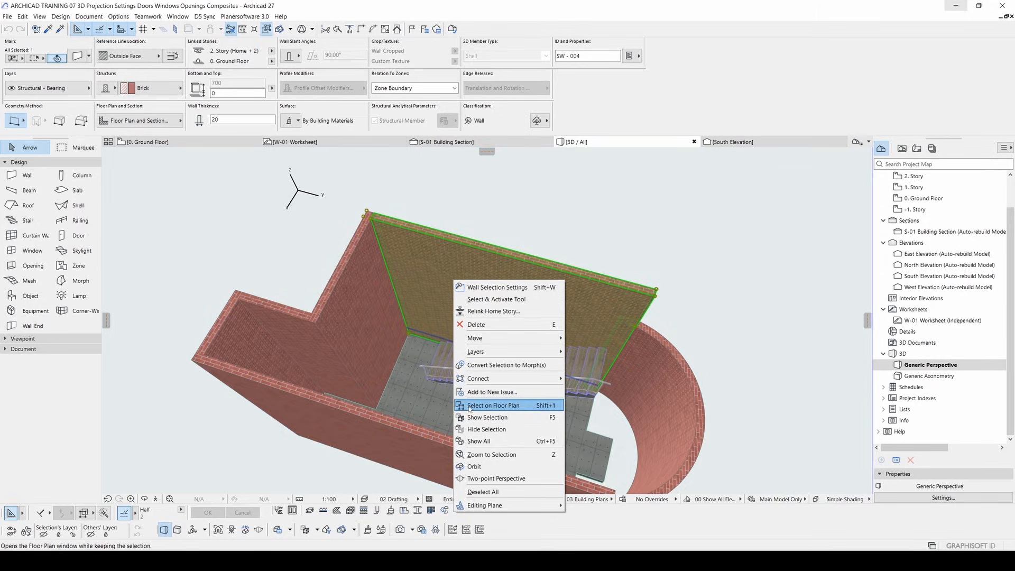
pyautogui.click(505, 405)
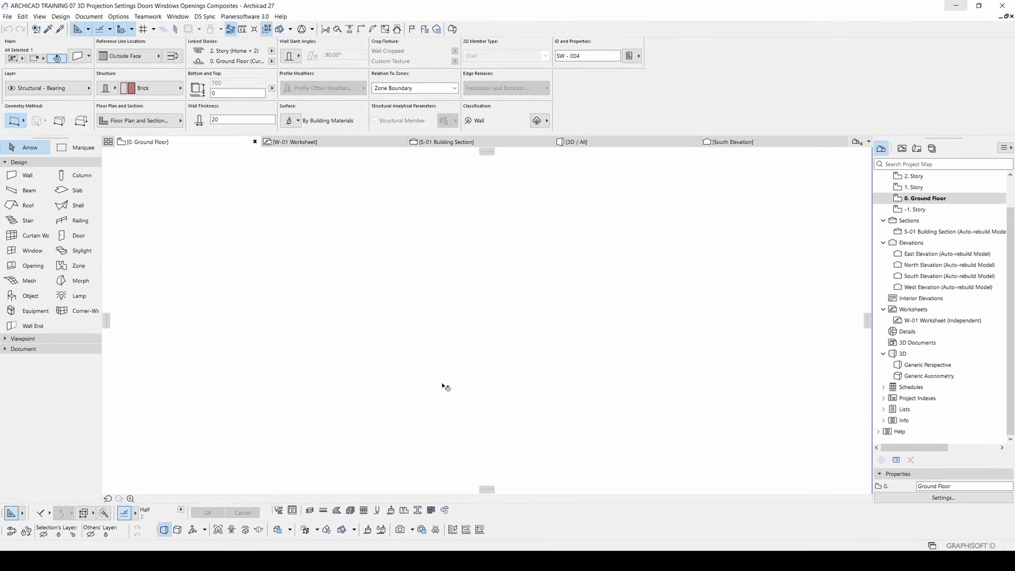
pyautogui.scroll(3, 464, 262)
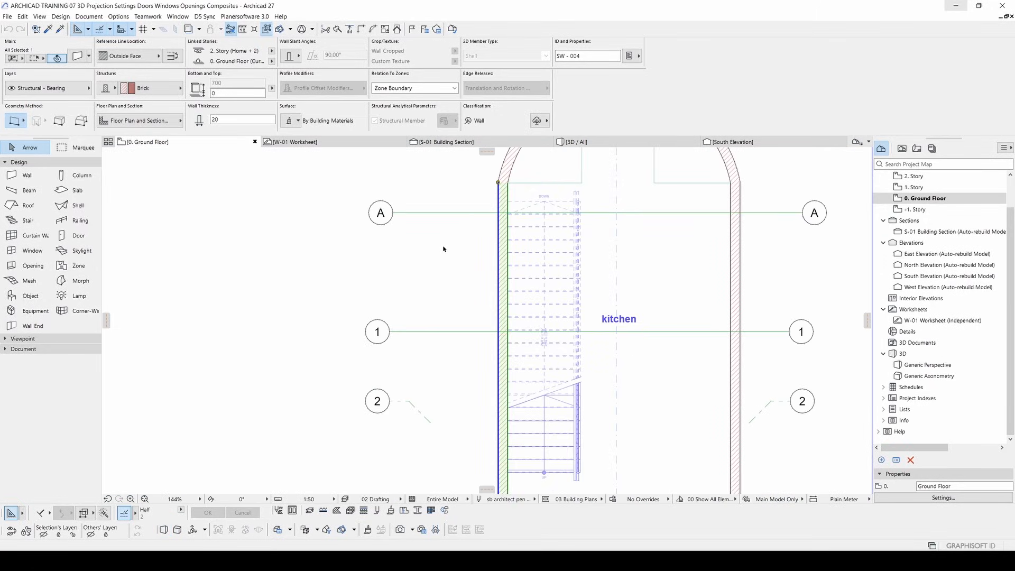
pyautogui.press('Escape')
pyautogui.moveTo(559, 228); pyautogui.dragTo(455, 274, button='middle')
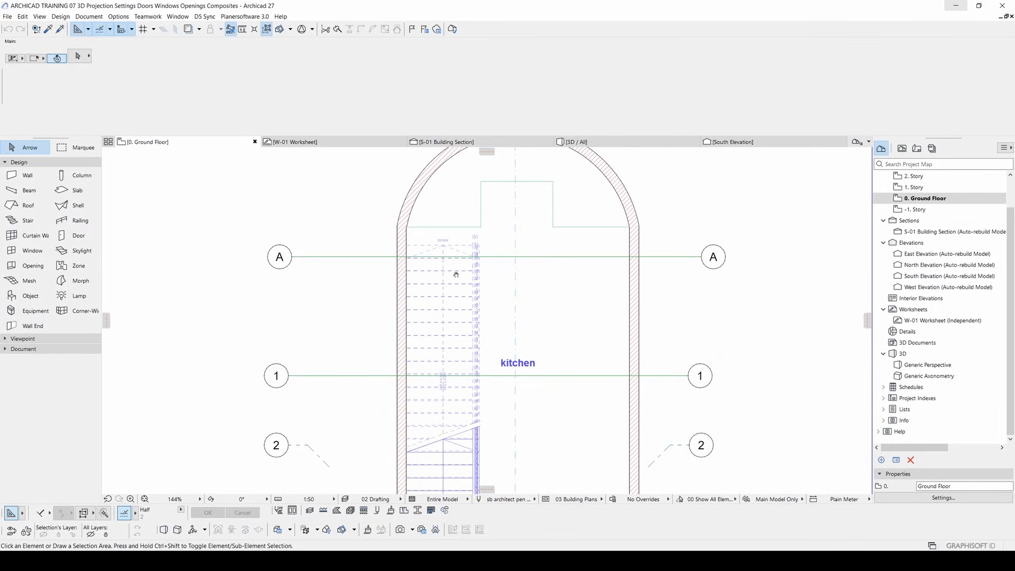
pyautogui.scroll(-5, 455, 274)
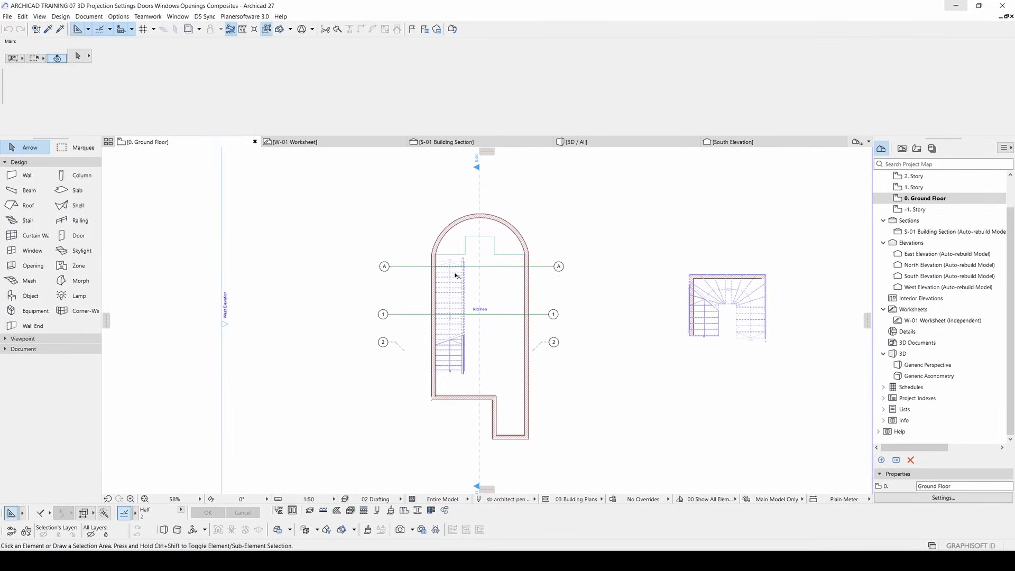
# - Activate the Marquee tool on the ground floor plan with the all-stories method and rectangular geometry
pyautogui.click(72, 149)
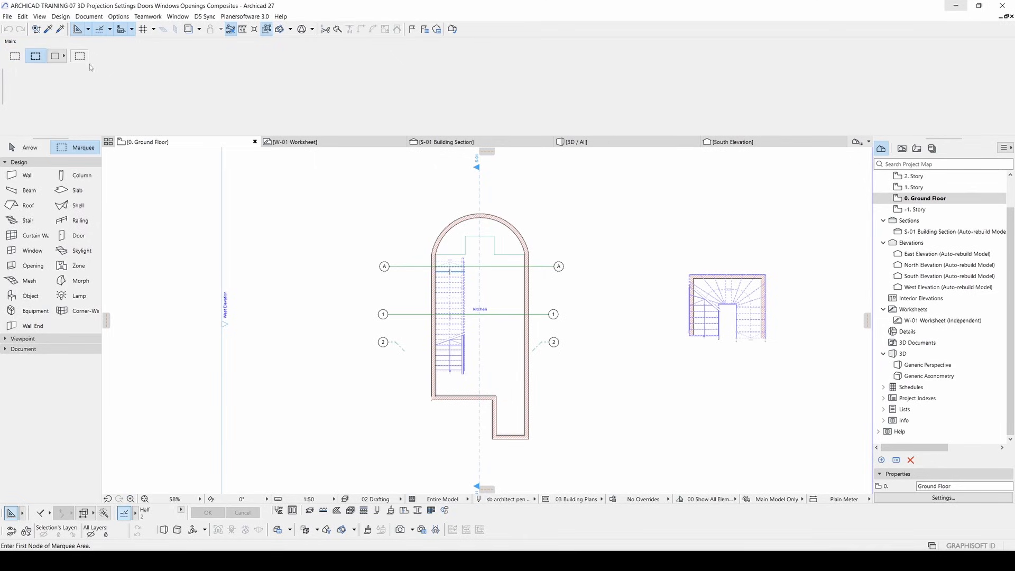
pyautogui.click(14, 56)
pyautogui.click(35, 56)
pyautogui.click(58, 57)
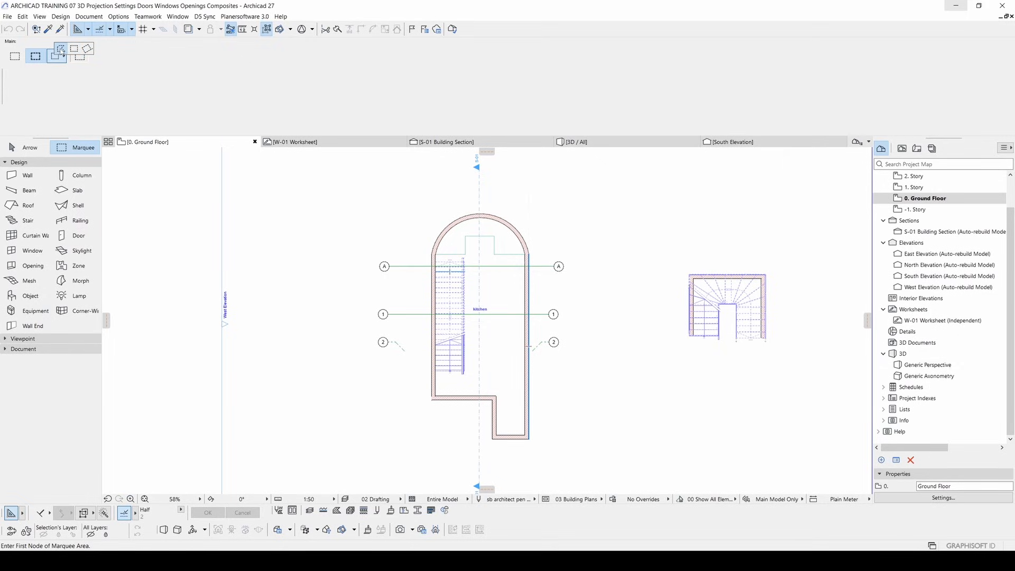
pyautogui.click(62, 50)
pyautogui.click(349, 175)
pyautogui.click(604, 329)
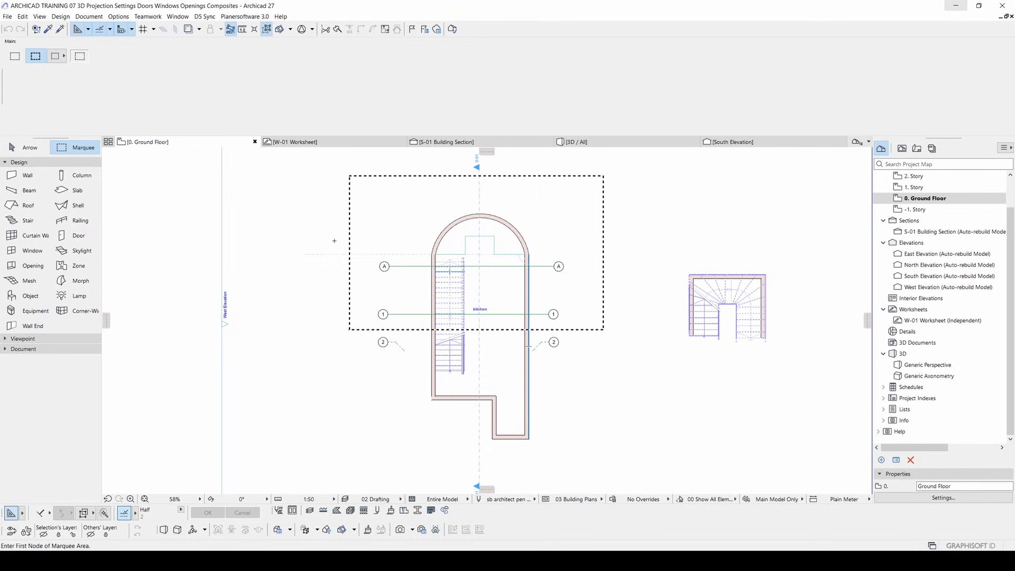
pyautogui.press('Escape')
# - Marquee the building's stair-side wall strip across all stories, examine that cut portion in 3D, and return to the cleared plan
pyautogui.click(348, 175)
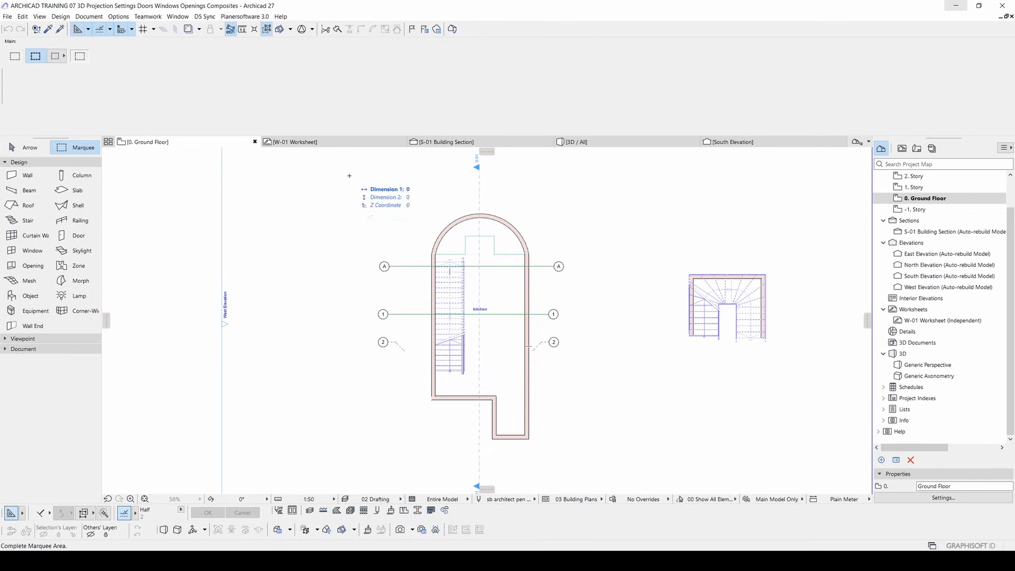
pyautogui.click(448, 432)
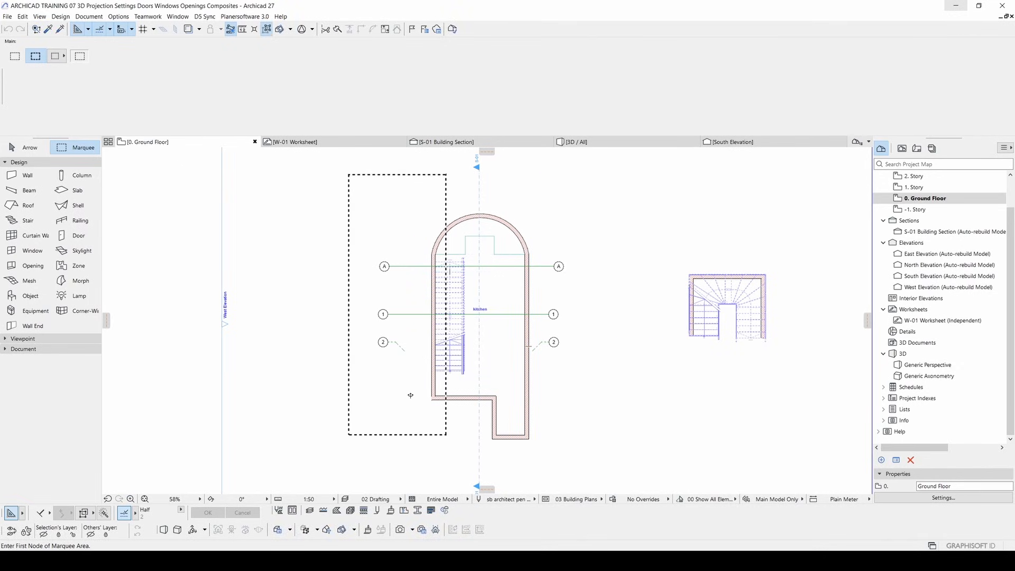
pyautogui.press('F5')
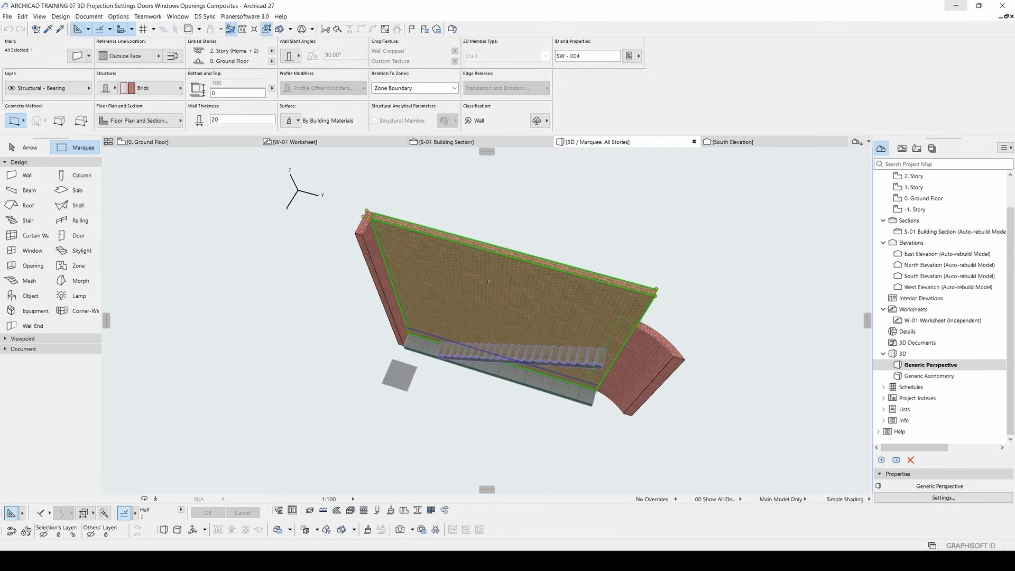
pyautogui.scroll(5, 462, 334)
pyautogui.keyDown('shift'); pyautogui.moveTo(462, 334); pyautogui.dragTo(621, 254, button='middle'); pyautogui.keyUp('shift')
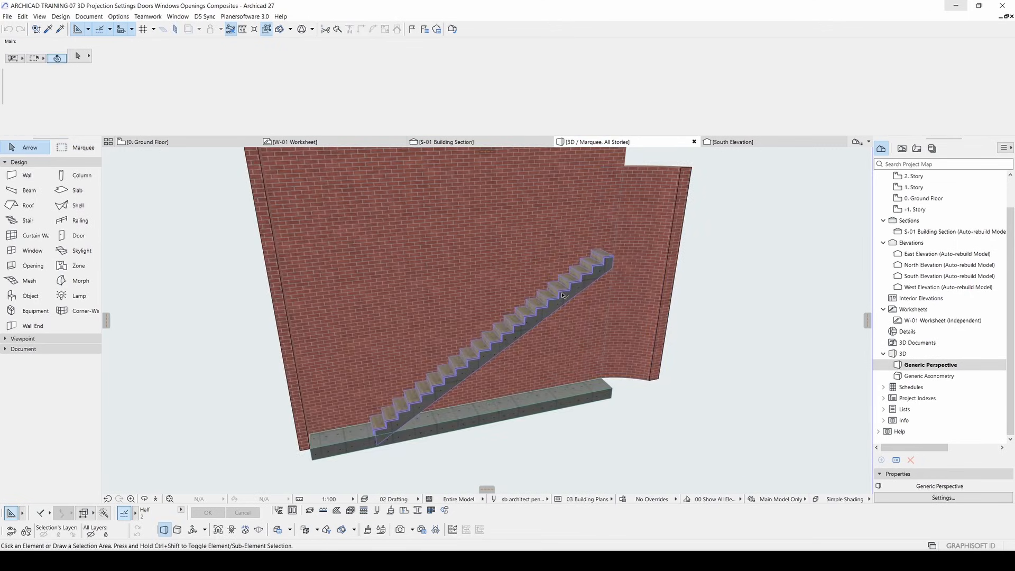
pyautogui.scroll(1, 551, 294)
pyautogui.keyDown('shift'); pyautogui.moveTo(416, 321); pyautogui.dragTo(214, 329, button='middle'); pyautogui.keyUp('shift')
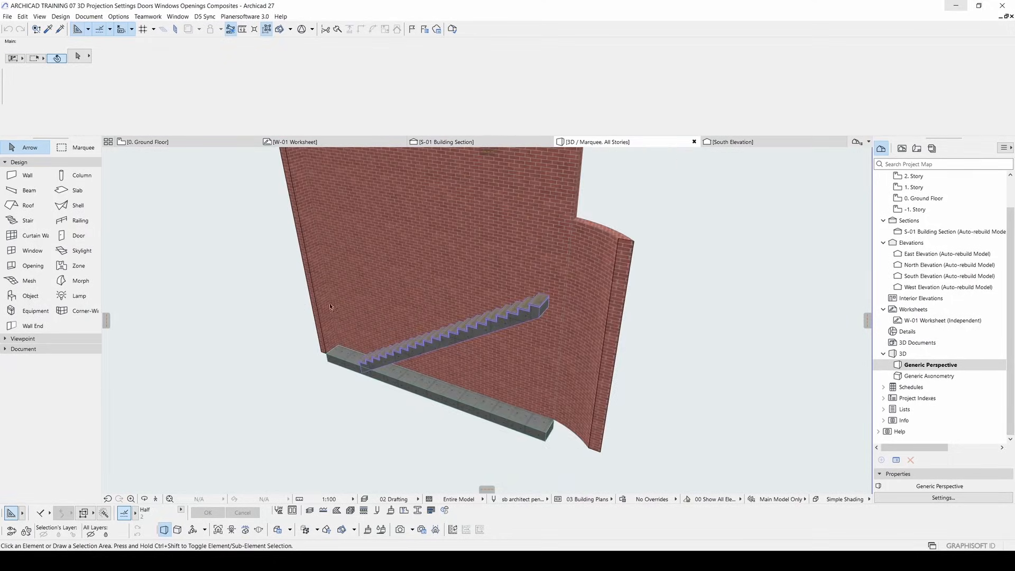
pyautogui.press('F2')
pyautogui.press('Escape')
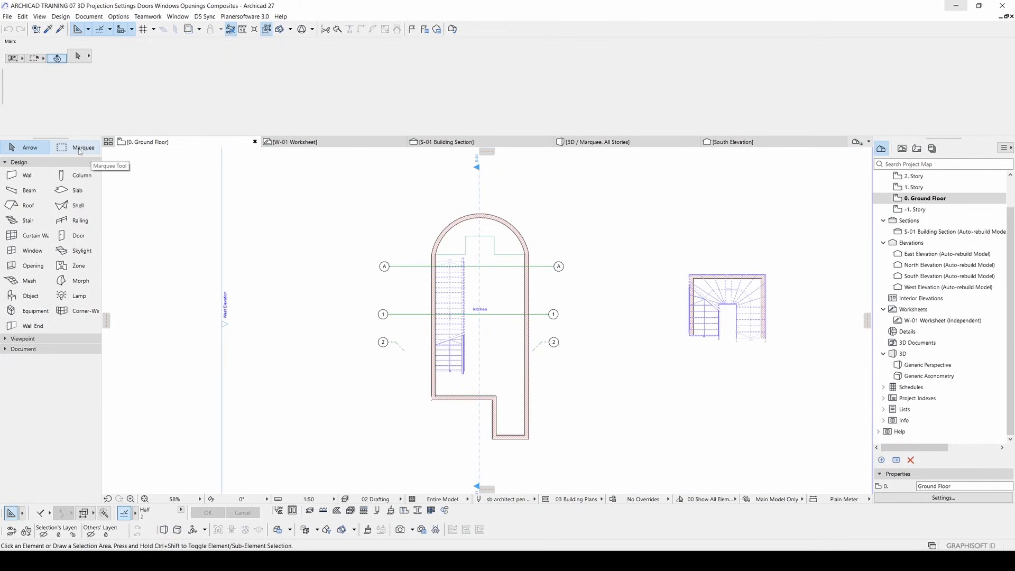
# - Draw an all-stories rectangular marquee around the building's rounded half on the ground floor plan and display that portion in 3D
pyautogui.click(78, 148)
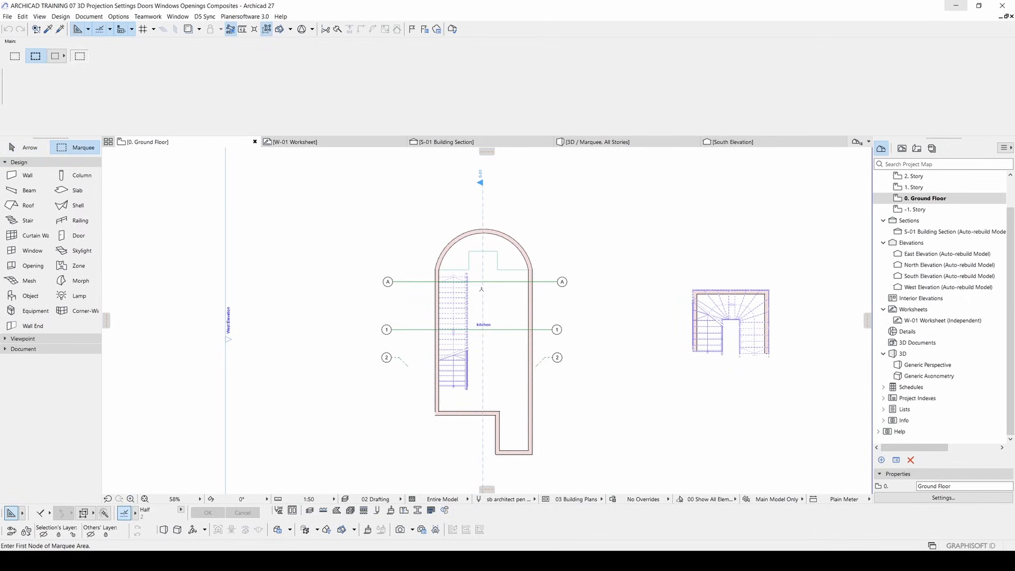
pyautogui.click(351, 176)
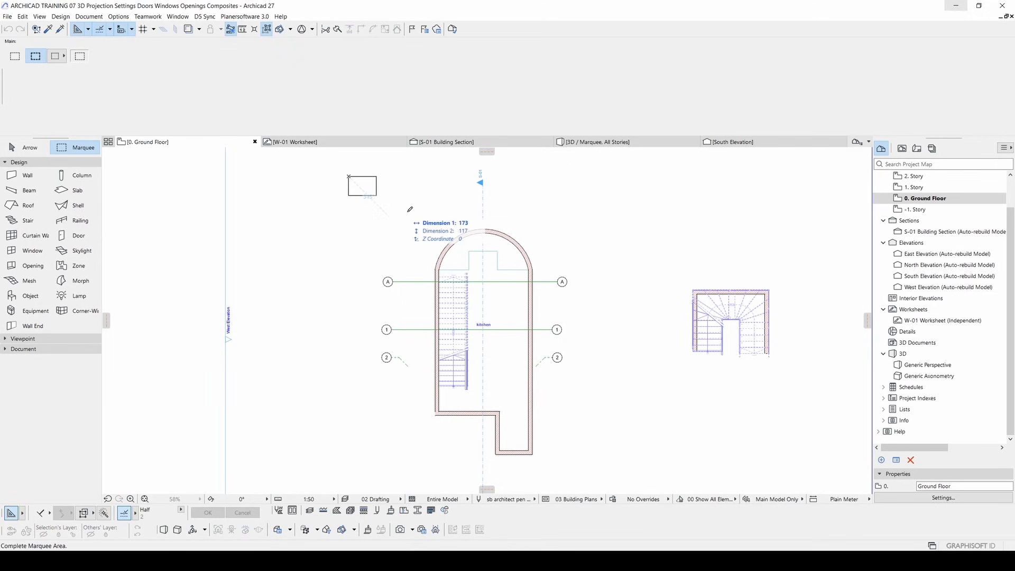
pyautogui.click(601, 294)
pyautogui.press('F3')
pyautogui.scroll(-3, 494, 303)
pyautogui.moveTo(402, 312)
pyautogui.keyDown('shift'); pyautogui.mouseDown(button='middle')
pyautogui.moveTo(587, 268)
pyautogui.moveTo(396, 296)
pyautogui.mouseUp(button='middle'); pyautogui.keyUp('shift')
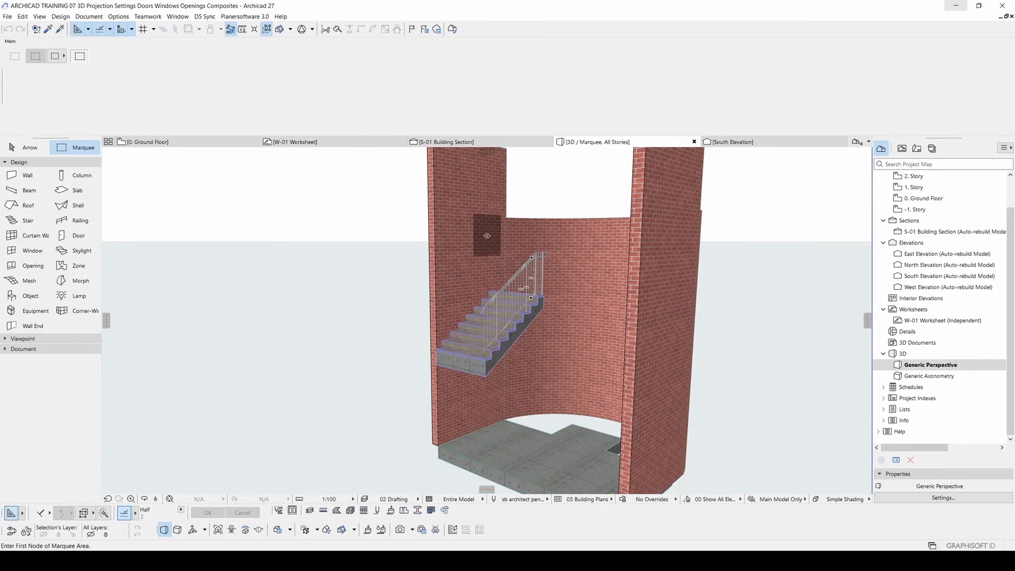
pyautogui.press('Escape')
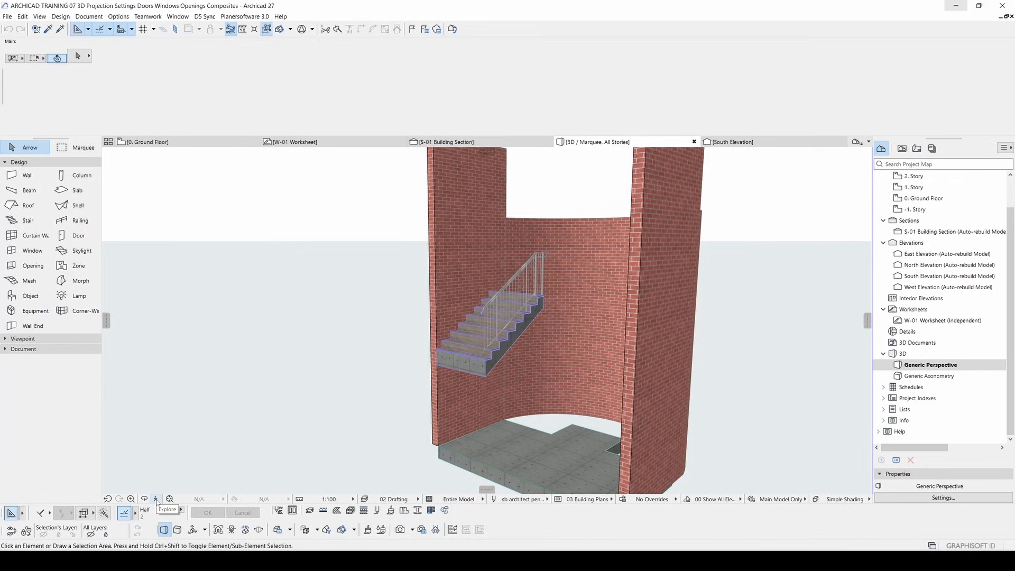
# - Explore the marquee-cut rounded portion in fly mode, moving nearer, farther and sideways around the stair, and quit explore mode
pyautogui.click(156, 500)
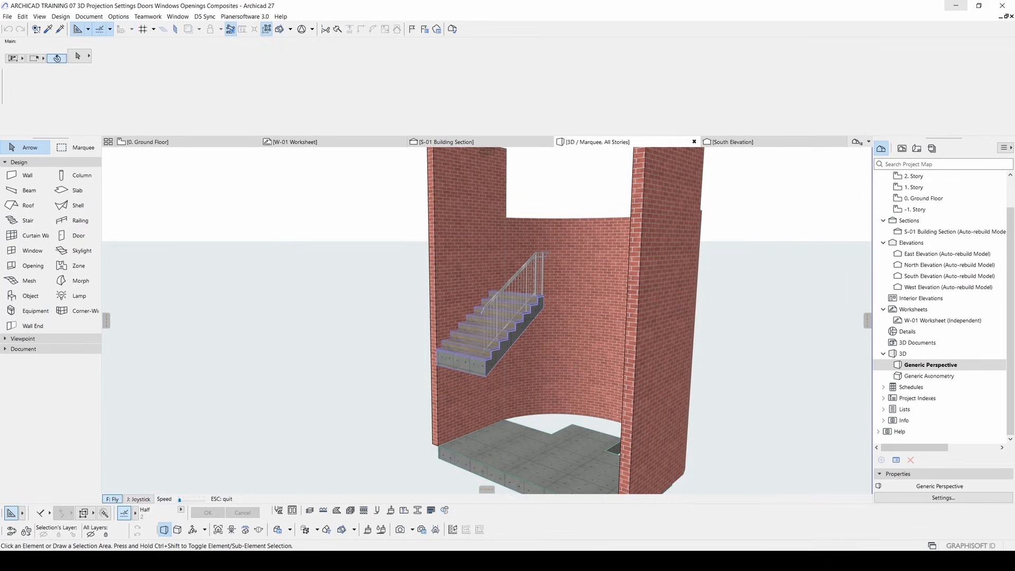
pyautogui.press('Down')
pyautogui.press('Left')
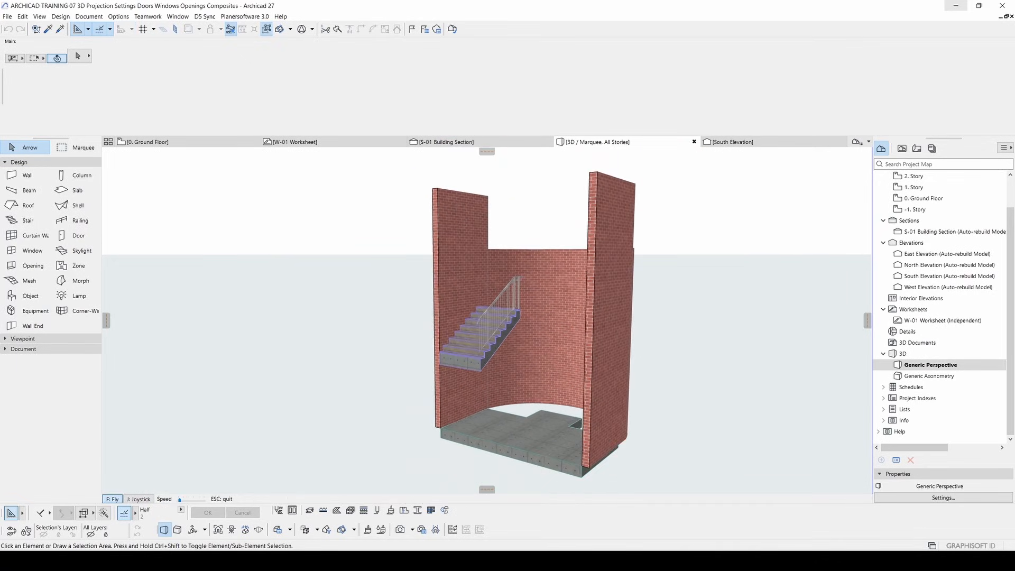
pyautogui.press('Left')
pyautogui.press('Up')
pyautogui.press('Left')
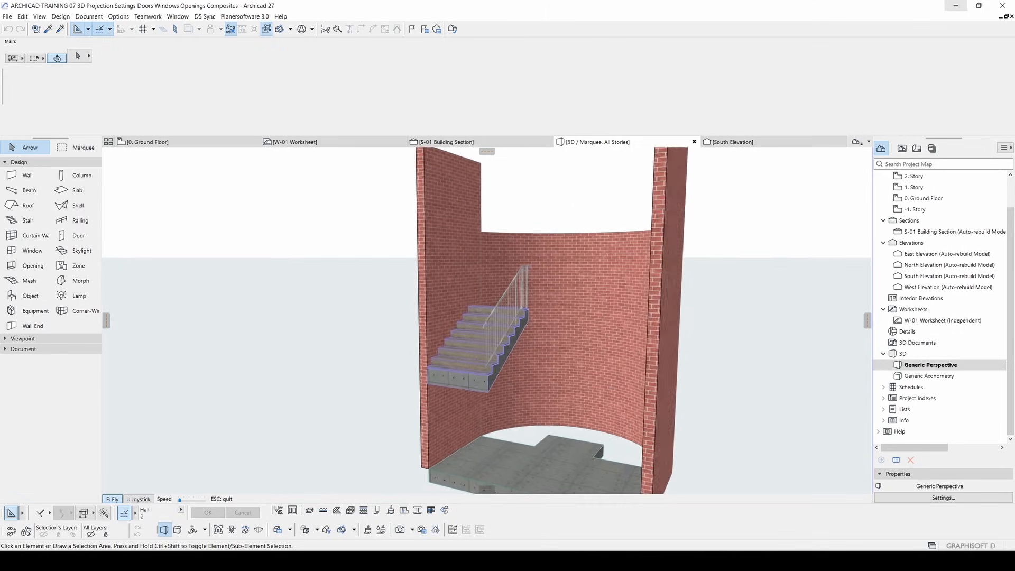
pyautogui.press('Down')
pyautogui.press('Left')
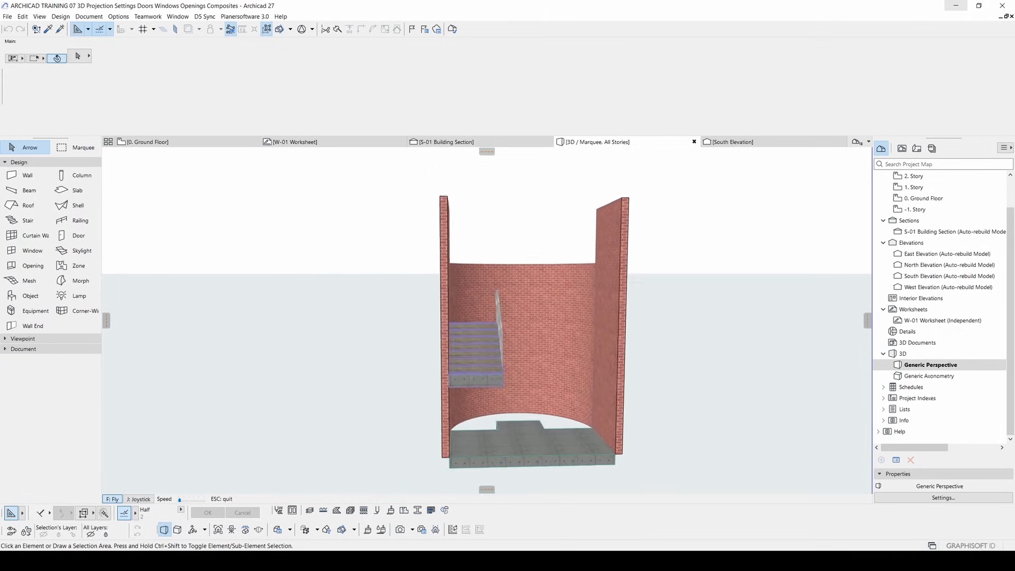
pyautogui.press('Up')
pyautogui.press('Down')
pyautogui.press('Right')
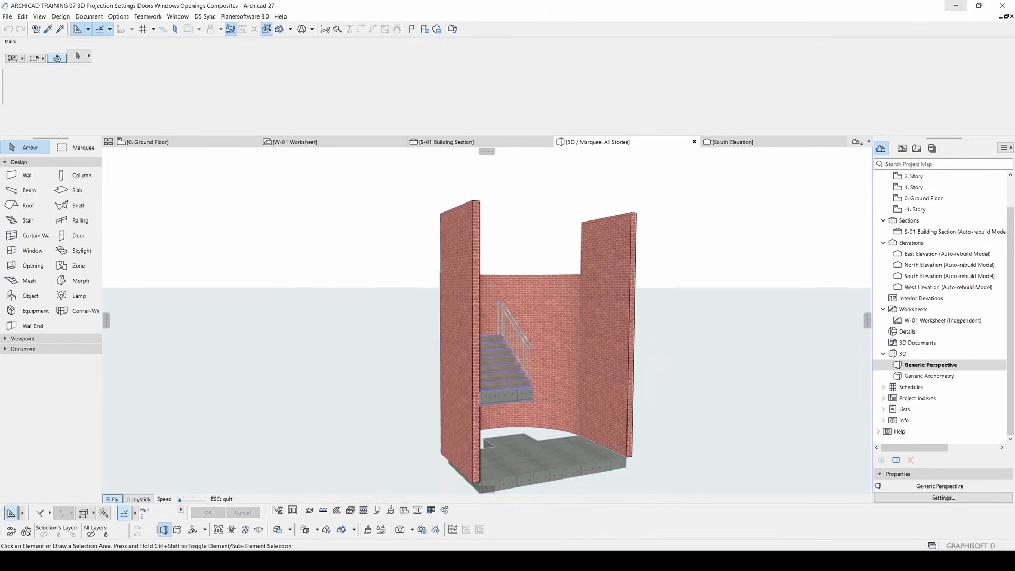
pyautogui.press('Up')
pyautogui.press('Up')
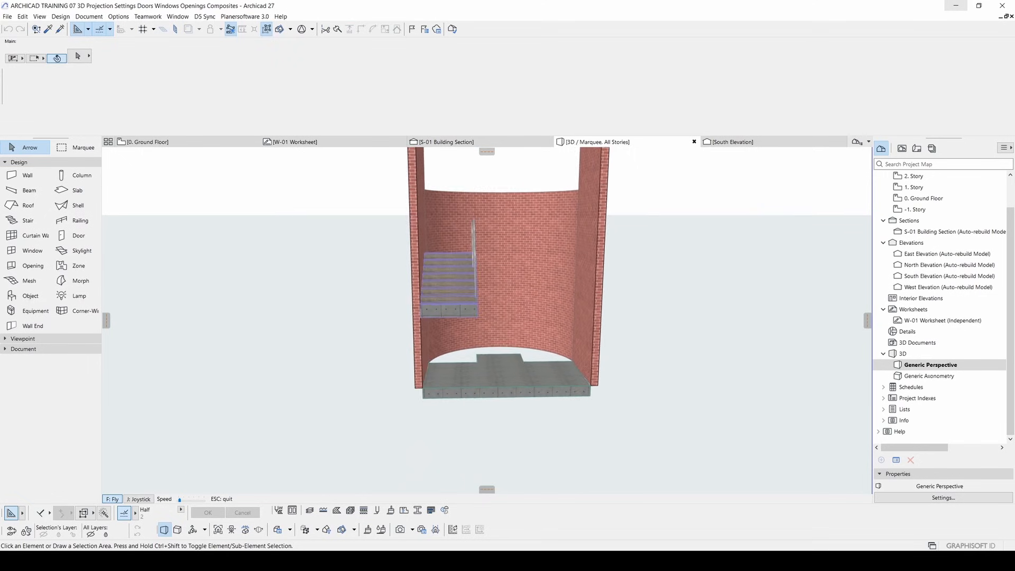
pyautogui.press('Down')
pyautogui.press('Right')
pyautogui.press('Up')
pyautogui.press('Down')
pyautogui.press('Right')
pyautogui.press('Up')
pyautogui.press('Left')
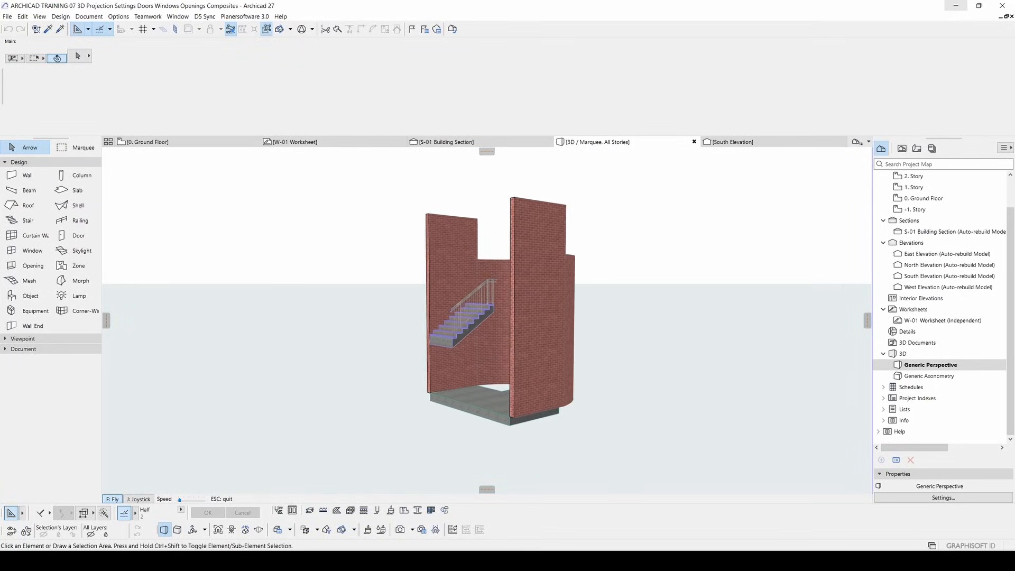
pyautogui.press('Up')
pyautogui.press('Left')
pyautogui.press('Down')
pyautogui.press('Up')
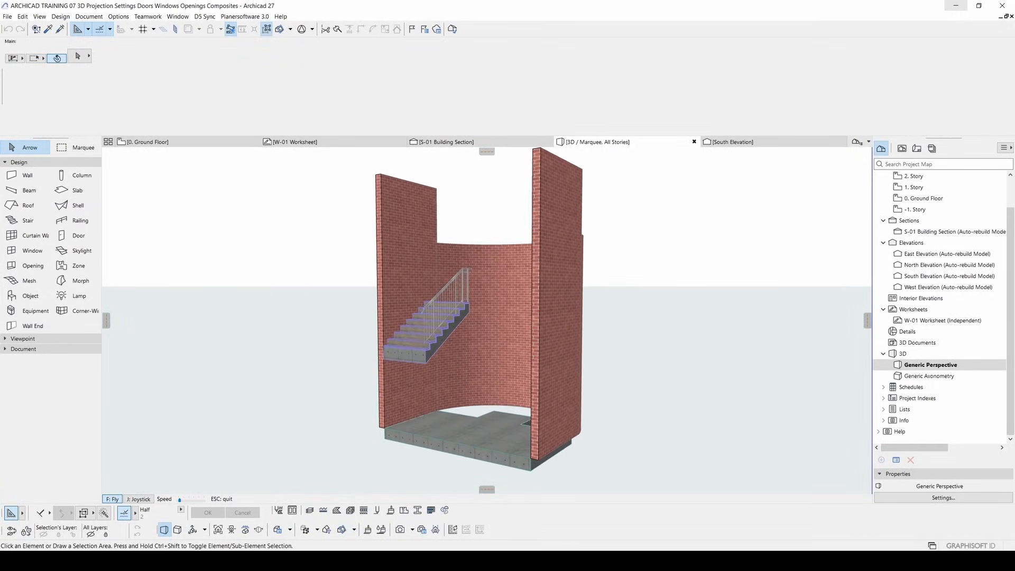
pyautogui.press('Down')
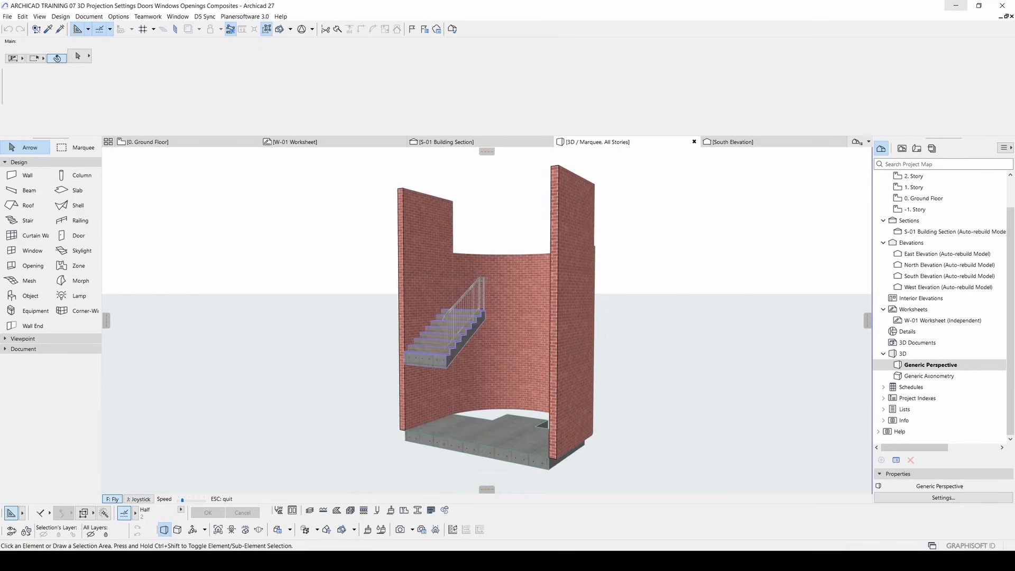
pyautogui.press('Up')
pyautogui.press('Down')
pyautogui.press('Up')
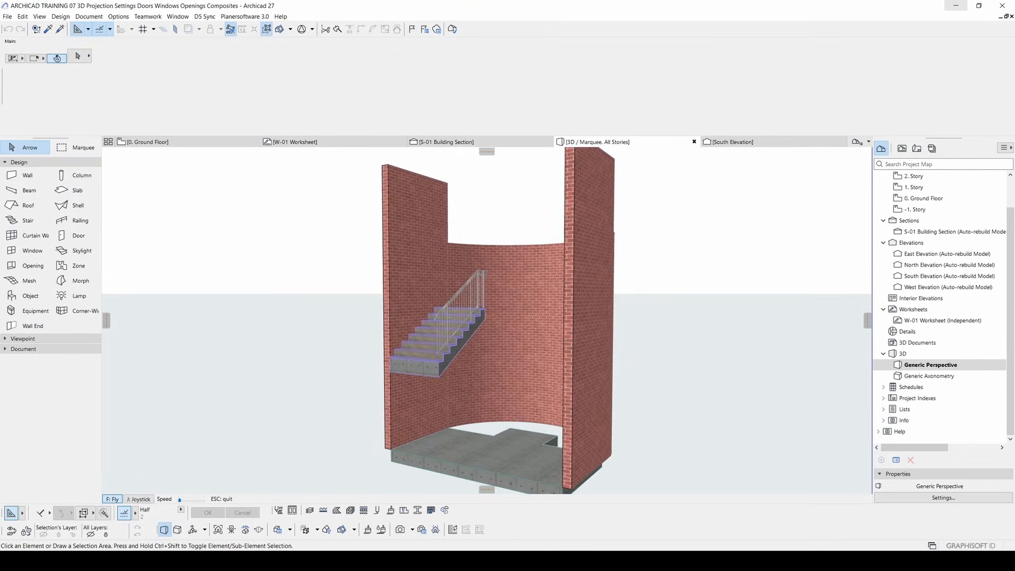
pyautogui.press('Up')
pyautogui.press('Left')
pyautogui.press('Down')
pyautogui.press('Escape')
pyautogui.press('f')
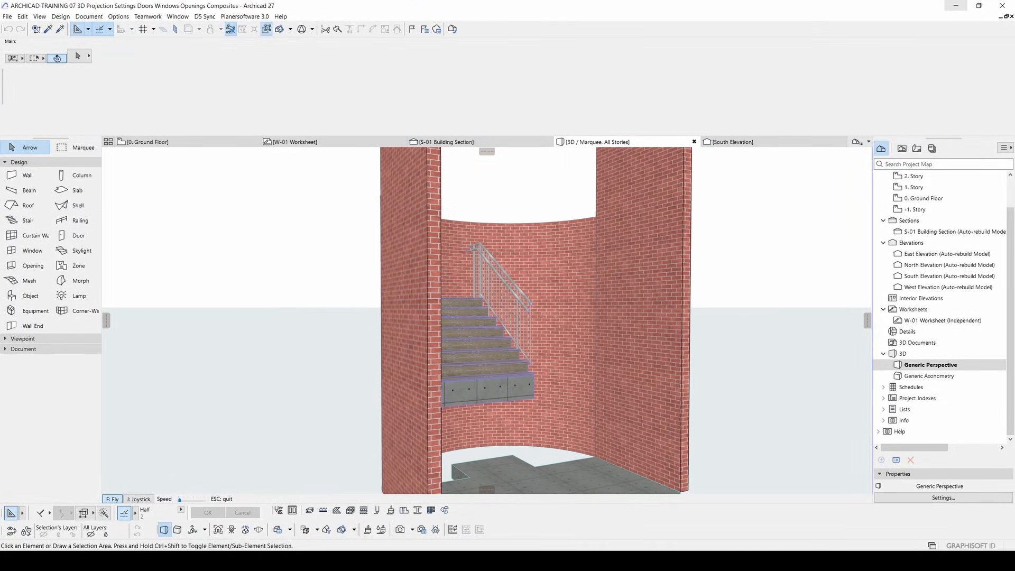
pyautogui.press('Escape')
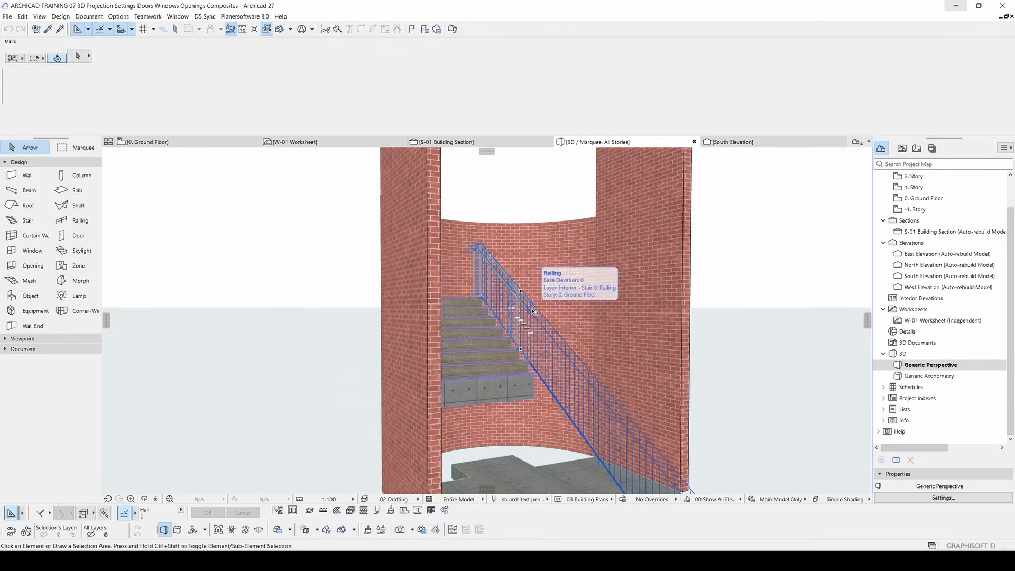
# - Examine the cut portion in perspective from several distances and angles, and fit it in the 3D window
pyautogui.scroll(-1, 531, 309)
pyautogui.keyDown('shift'); pyautogui.moveTo(531, 311); pyautogui.dragTo(542, 357, button='middle'); pyautogui.keyUp('shift')
pyautogui.scroll(3, 544, 397)
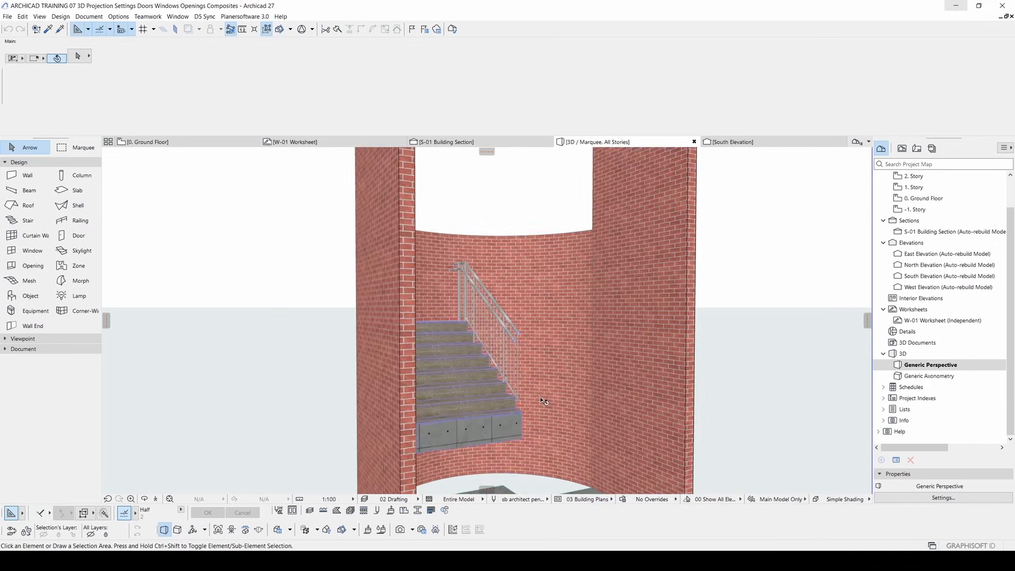
pyautogui.scroll(-3, 538, 401)
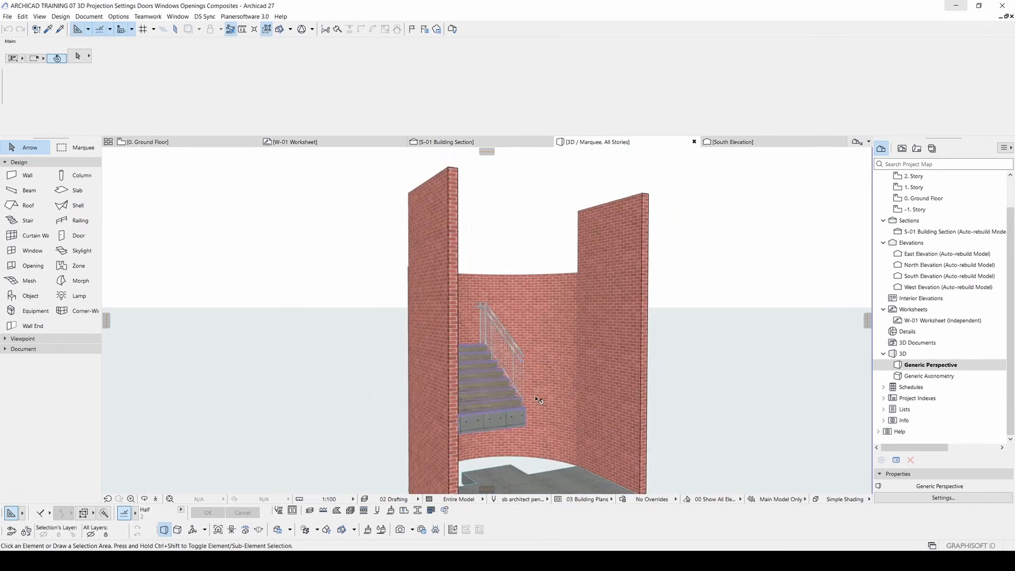
pyautogui.scroll(1, 526, 389)
pyautogui.scroll(-1, 527, 390)
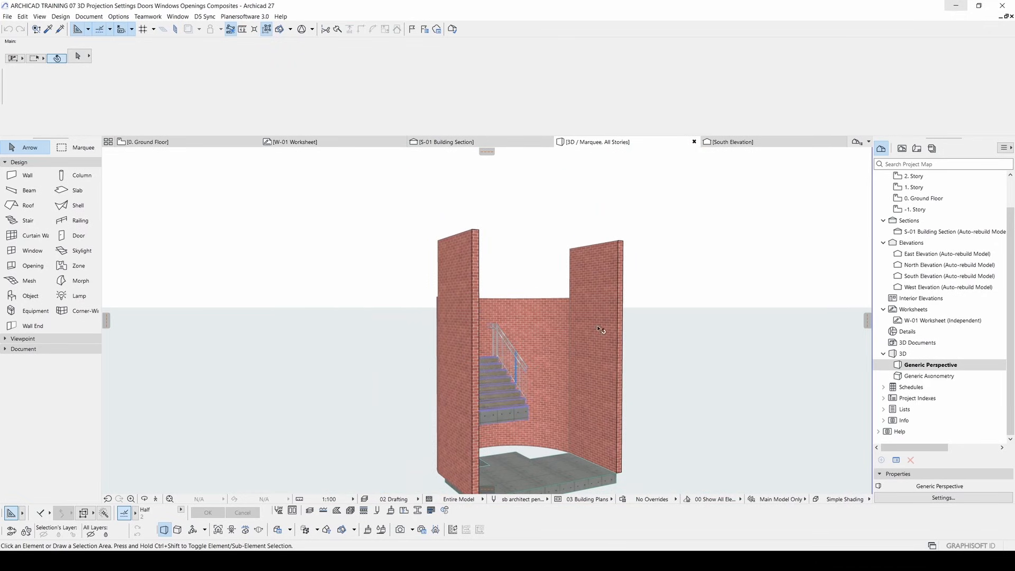
pyautogui.keyDown('shift'); pyautogui.moveTo(531, 358); pyautogui.dragTo(539, 377, button='middle'); pyautogui.keyUp('shift')
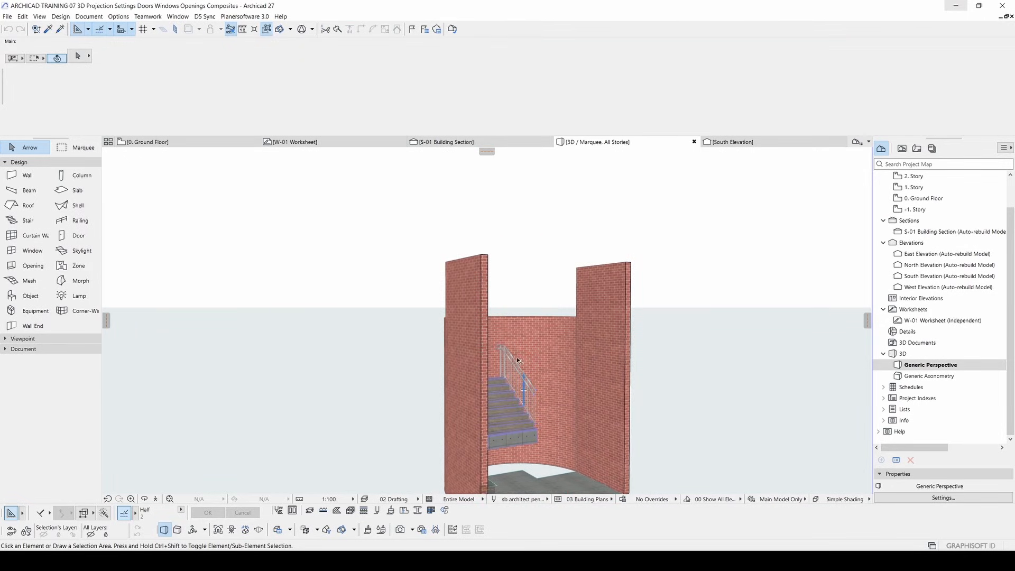
pyautogui.moveTo(559, 352); pyautogui.dragTo(461, 370)
pyautogui.moveTo(462, 370); pyautogui.dragTo(490, 356, button='middle')
pyautogui.scroll(-3, 490, 357)
pyautogui.scroll(2, 492, 357)
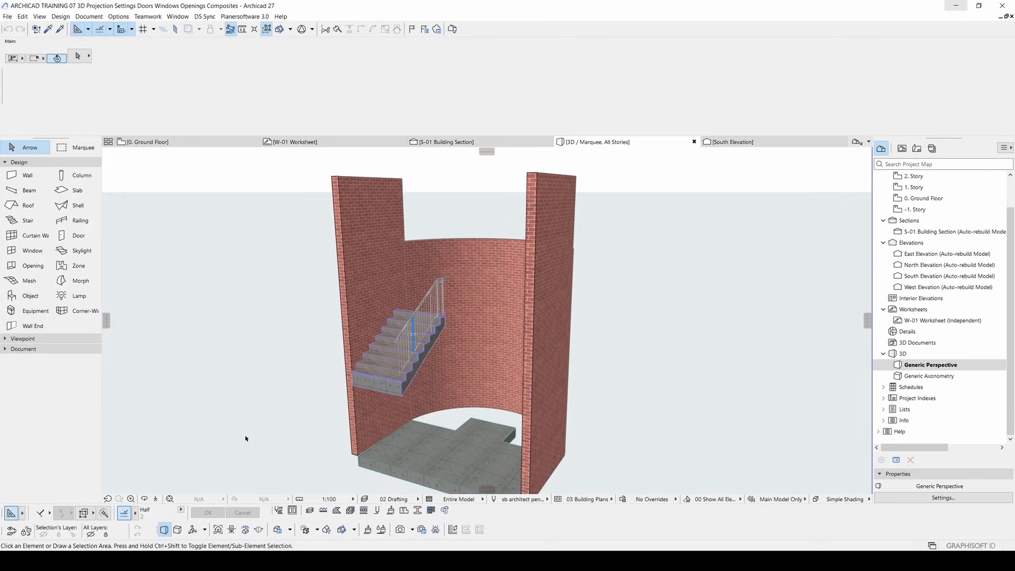
pyautogui.click(169, 498)
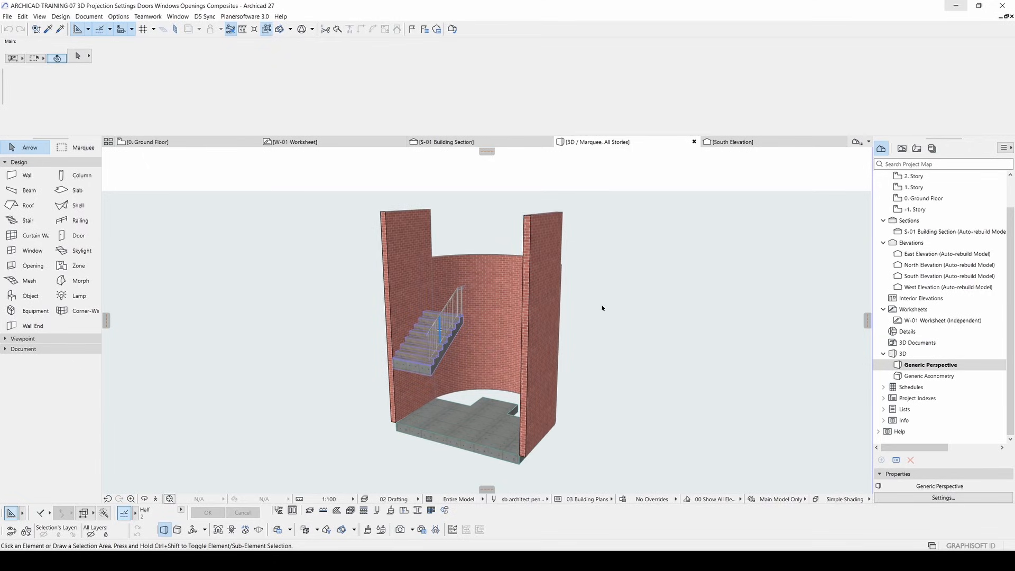
# - Switch the 3D view to Generic Axonometry and orbit the cut portion to a raised view of the stair
pyautogui.click(929, 366)
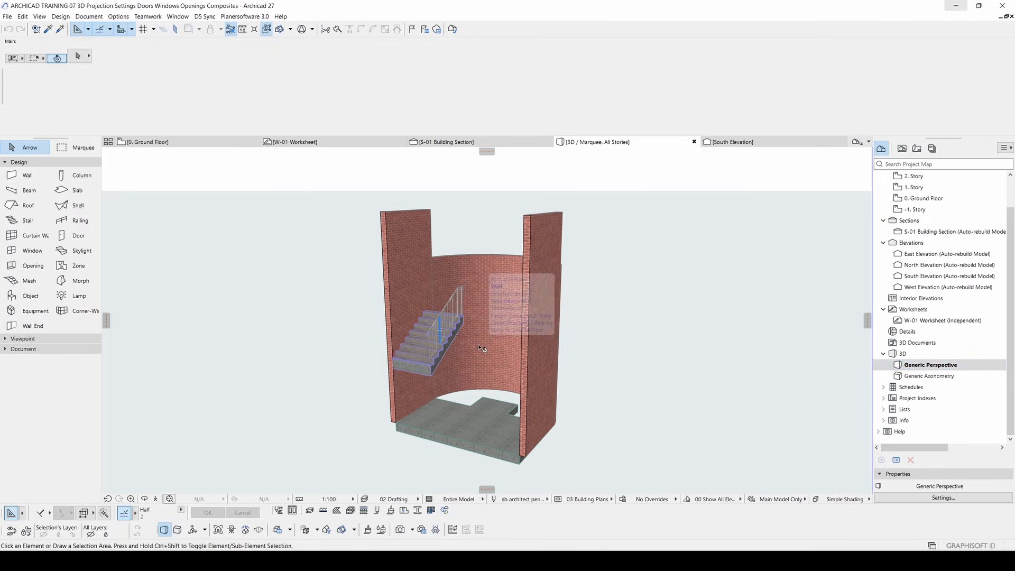
pyautogui.doubleClick(929, 376)
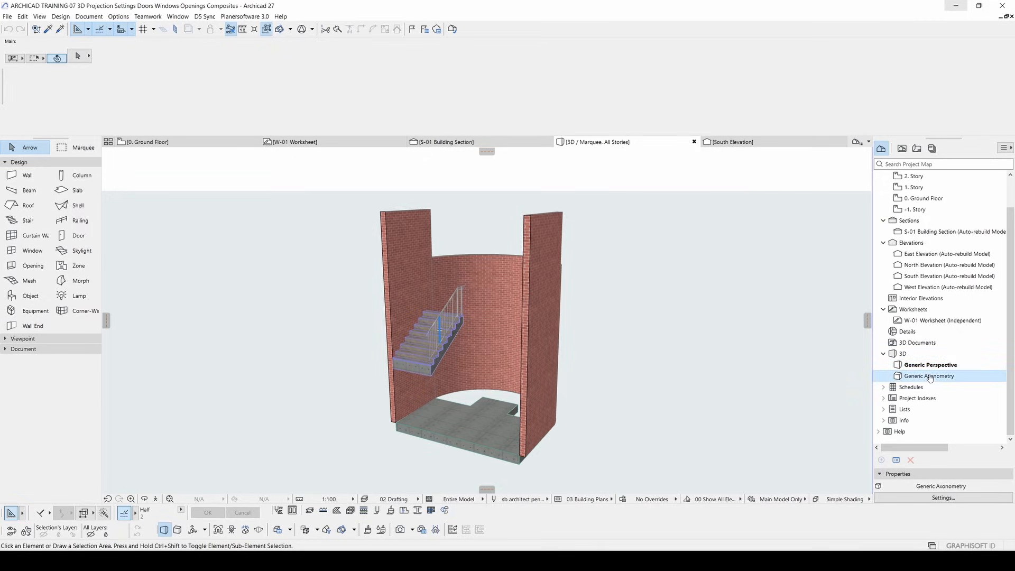
pyautogui.moveTo(543, 384); pyautogui.dragTo(643, 362)
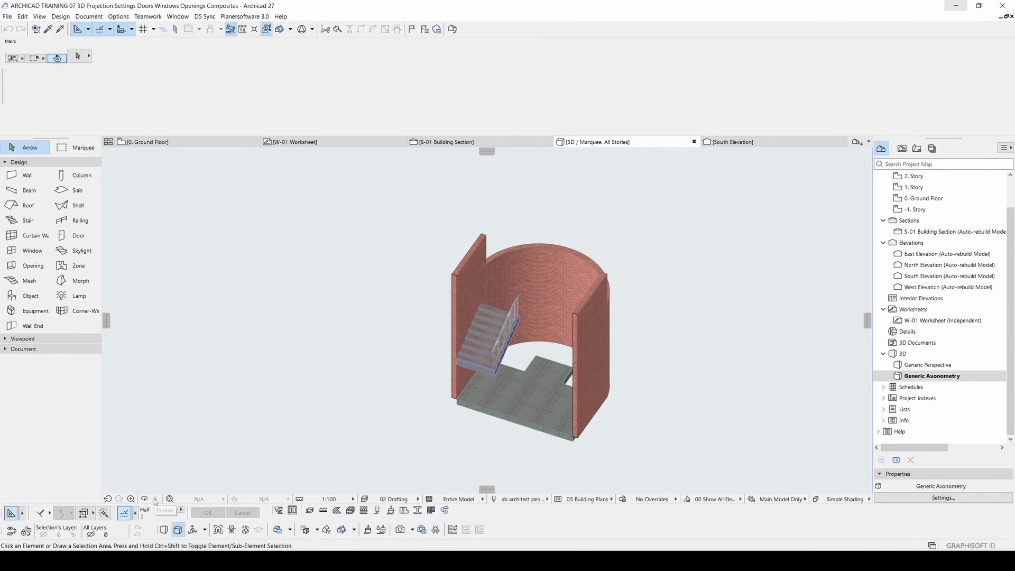
pyautogui.moveTo(408, 403); pyautogui.dragTo(437, 351)
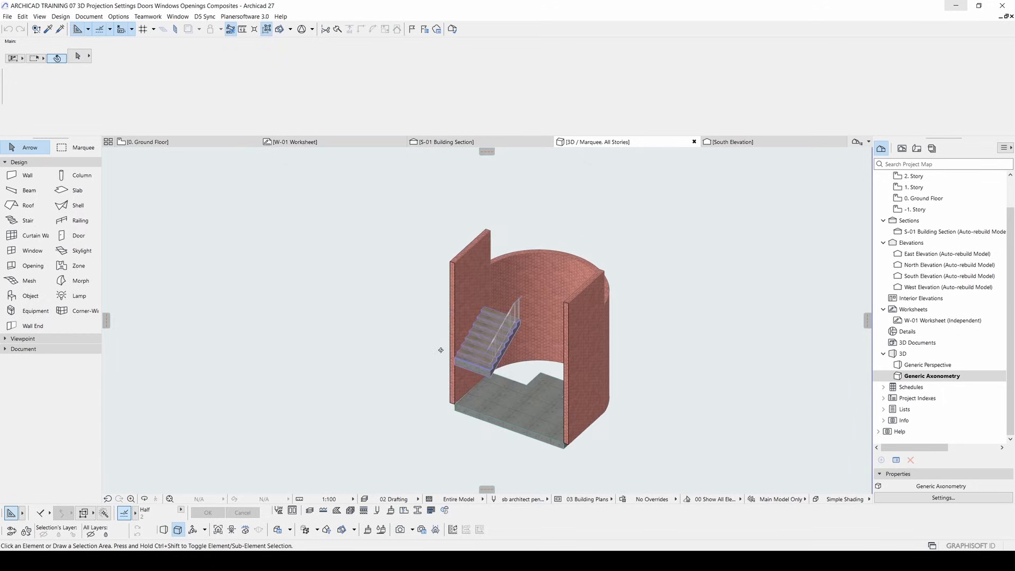
pyautogui.scroll(3, 596, 397)
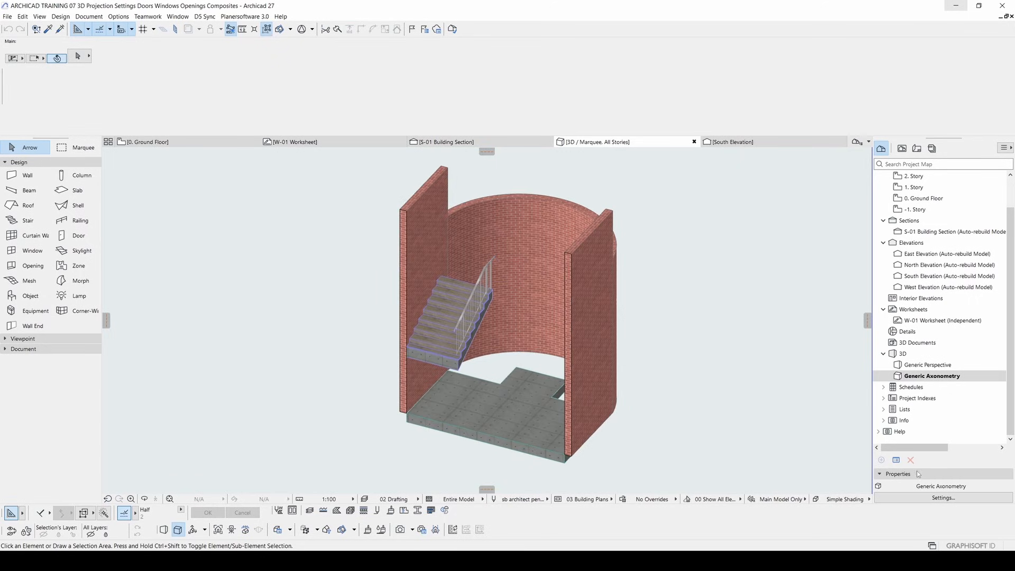
# - Set the parallel projection of the axonometric view to Top view and apply it
pyautogui.click(933, 495)
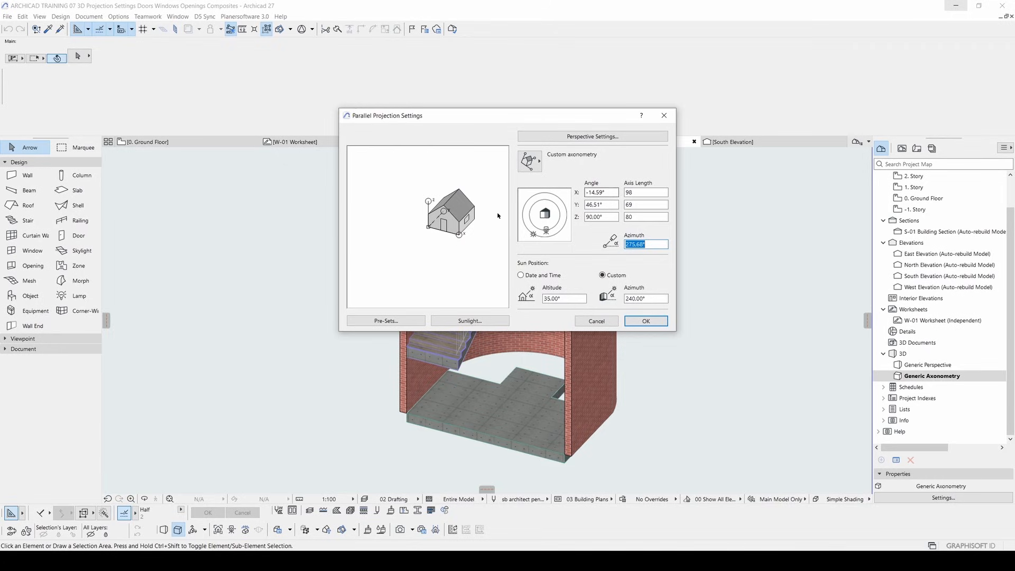
pyautogui.click(528, 162)
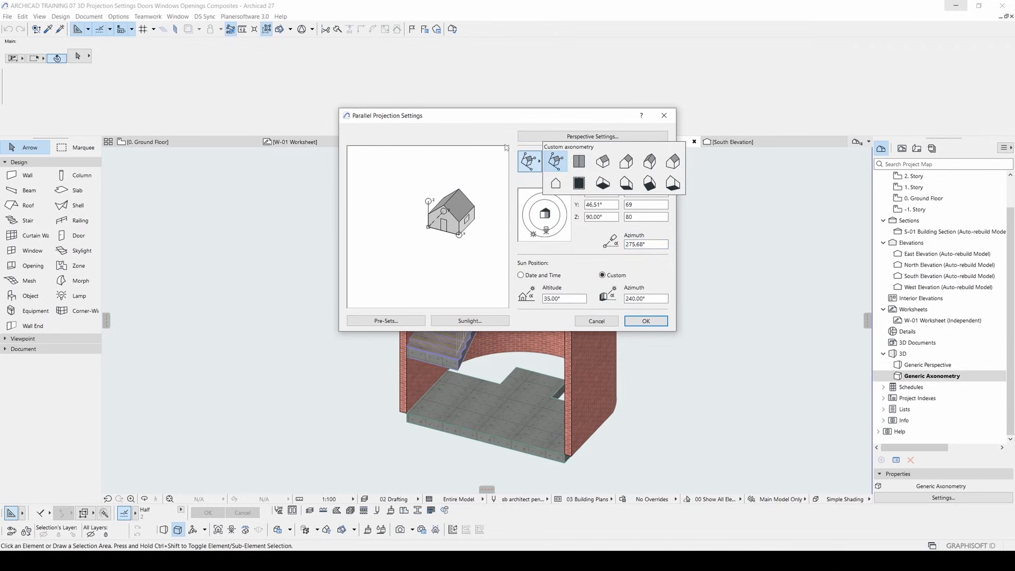
pyautogui.click(576, 163)
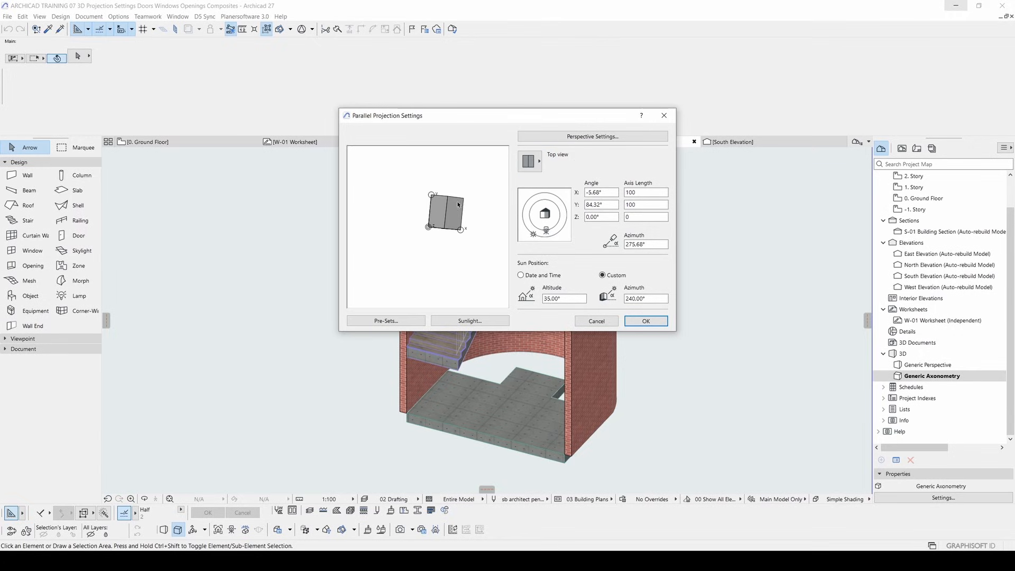
pyautogui.click(645, 321)
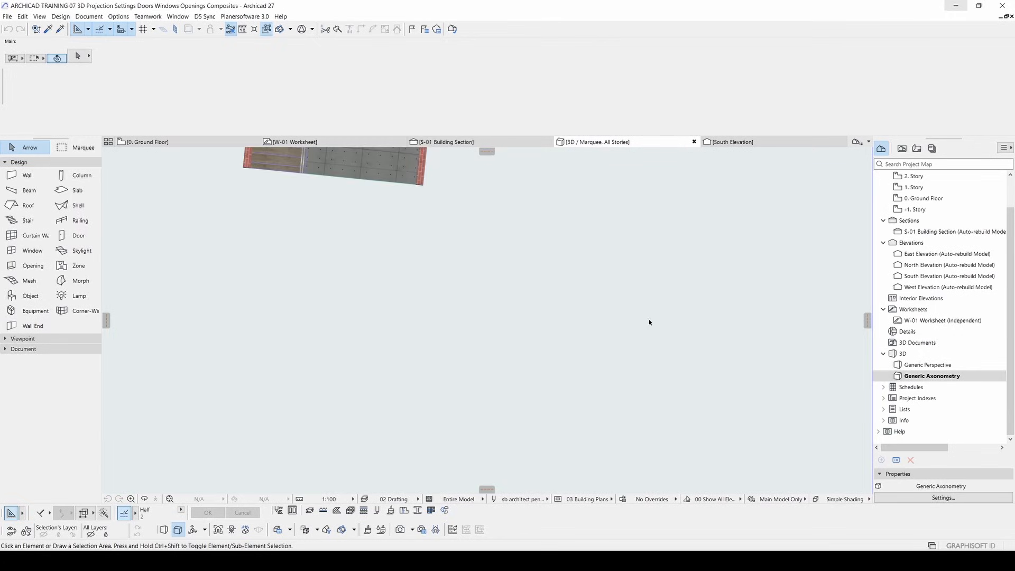
# - Square the Top view projection with X angle 0°, Y angle 90°, camera azimuth 270° and sun azimuth 90°, and apply it
pyautogui.click(954, 498)
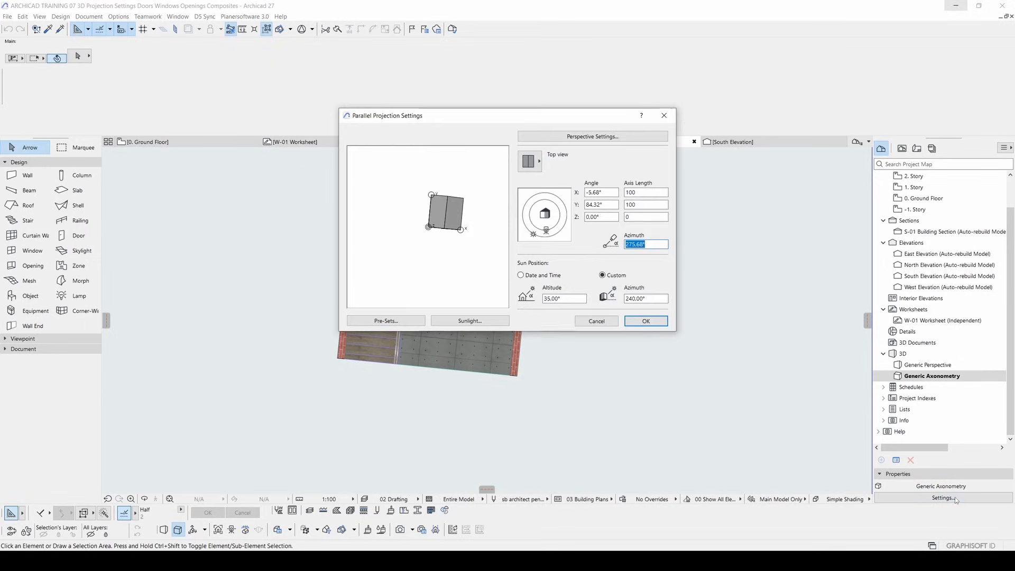
pyautogui.click(529, 161)
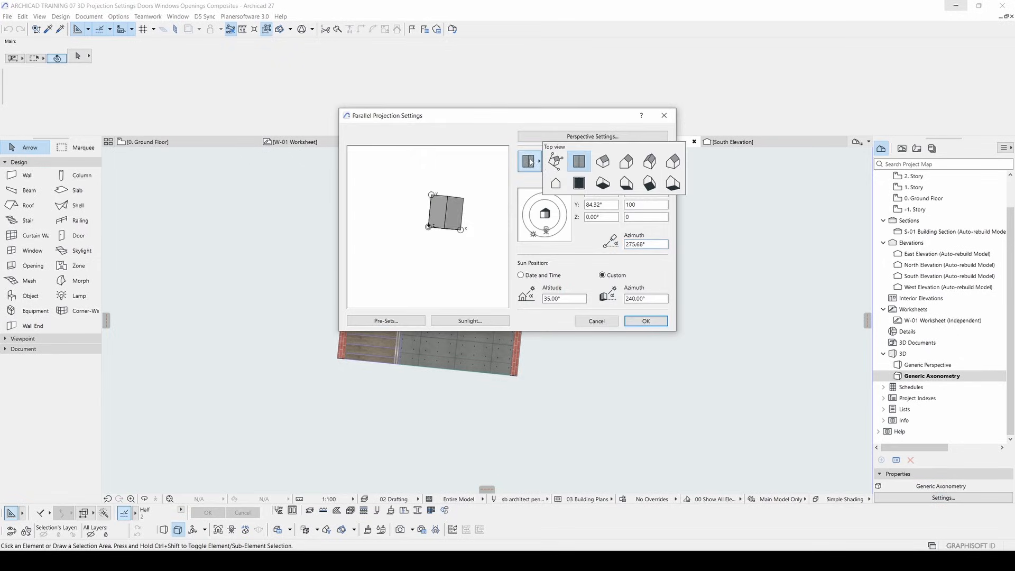
pyautogui.click(578, 167)
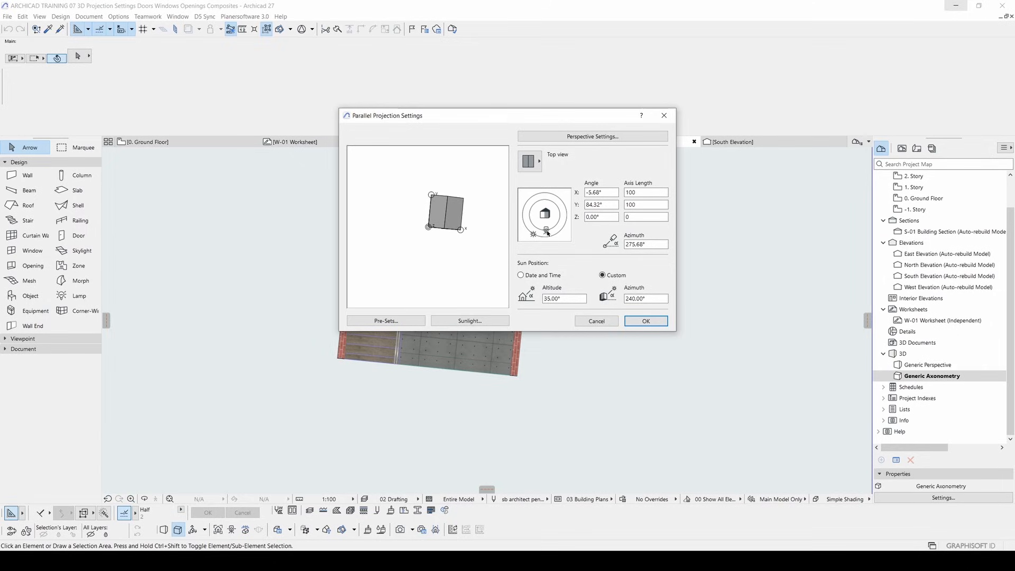
pyautogui.moveTo(547, 233)
pyautogui.mouseDown()
pyautogui.moveTo(535, 228)
pyautogui.moveTo(576, 221)
pyautogui.moveTo(564, 215)
pyautogui.moveTo(593, 192)
pyautogui.moveTo(547, 193)
pyautogui.mouseUp()
pyautogui.write('0')
pyautogui.click(599, 205)
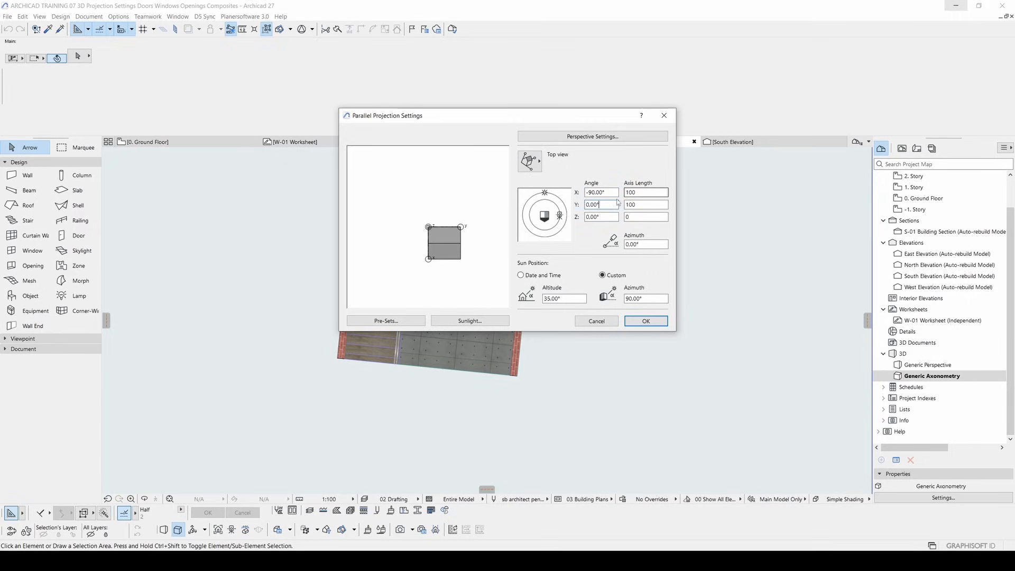
pyautogui.moveTo(559, 216); pyautogui.dragTo(543, 234)
pyautogui.moveTo(533, 120); pyautogui.dragTo(464, 244)
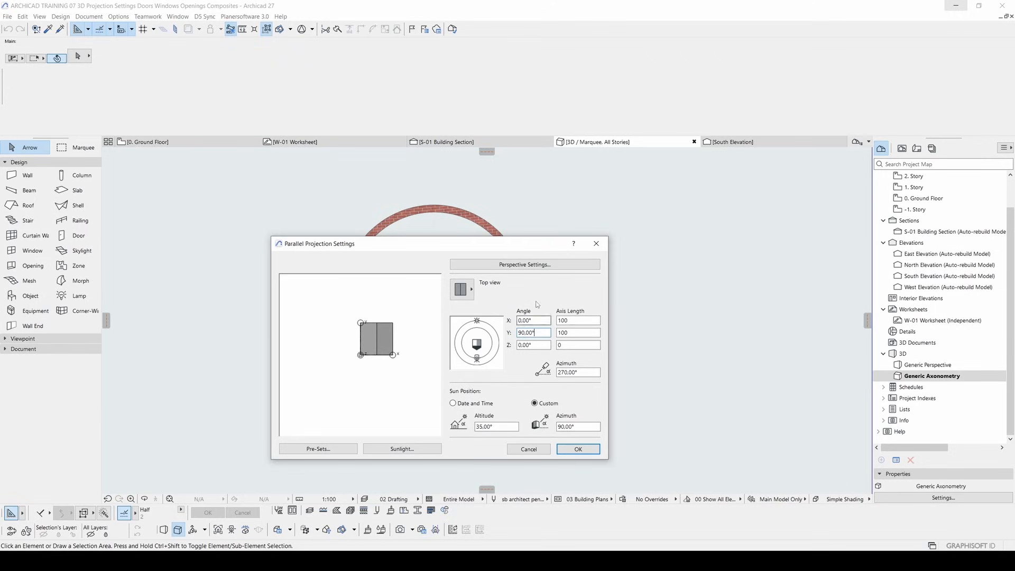
pyautogui.click(578, 449)
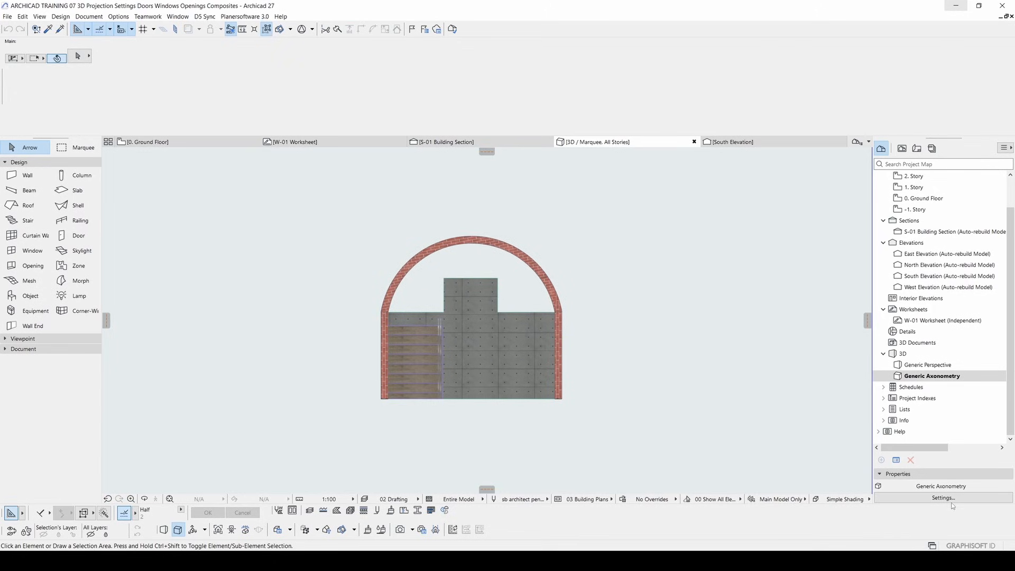
# - Switch the 3D projection from axonometry to perspective through the projection settings and bring the stair in the cut portion into close view
pyautogui.click(951, 499)
pyautogui.click(529, 266)
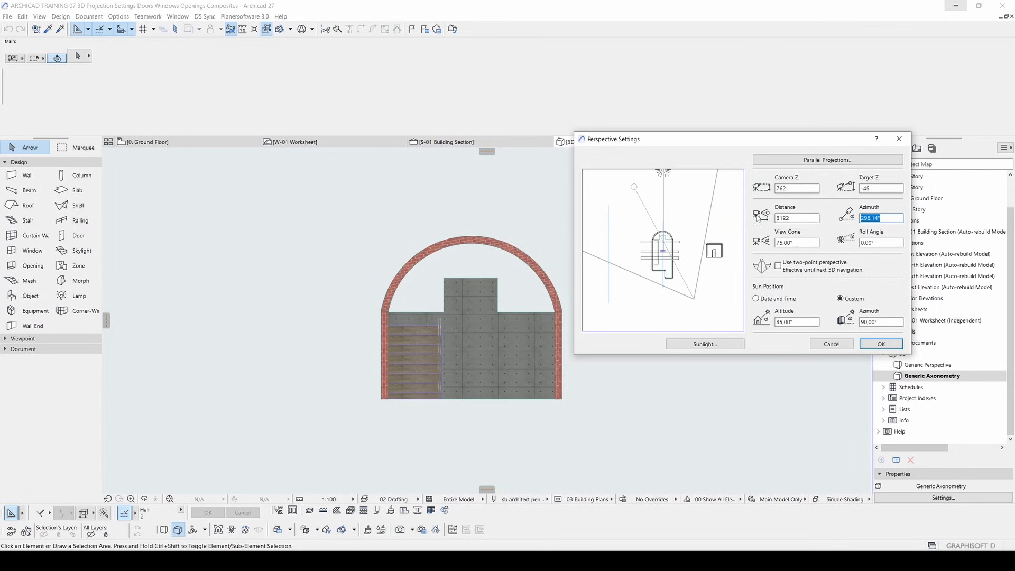
pyautogui.moveTo(795, 141); pyautogui.dragTo(780, 176)
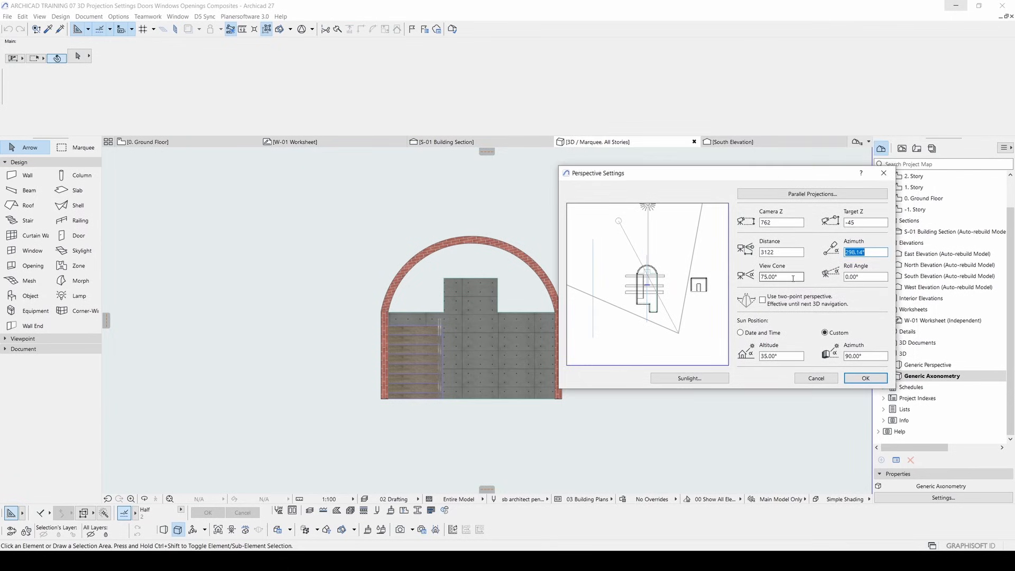
pyautogui.click(865, 378)
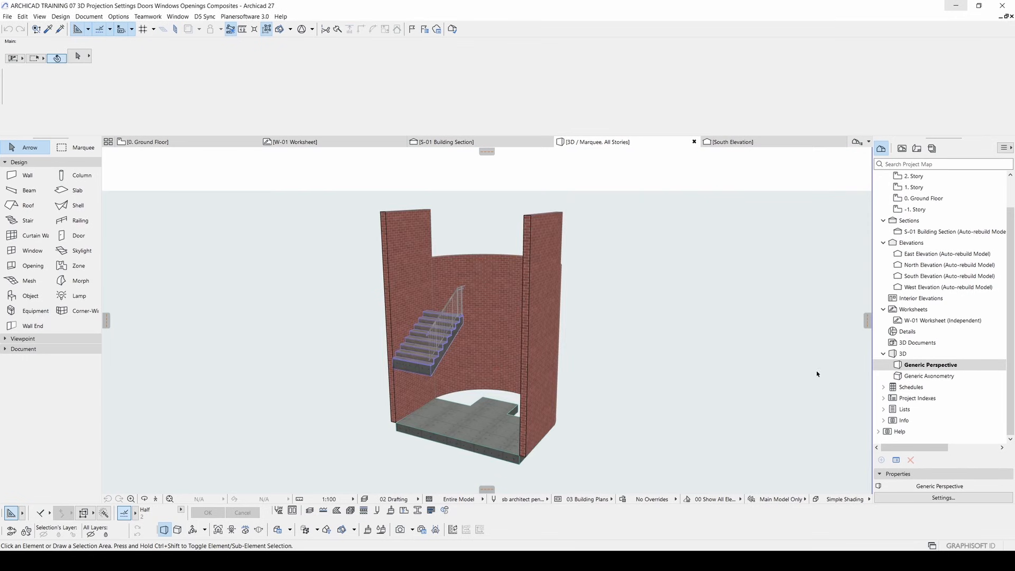
pyautogui.scroll(5, 477, 372)
pyautogui.scroll(5, 478, 372)
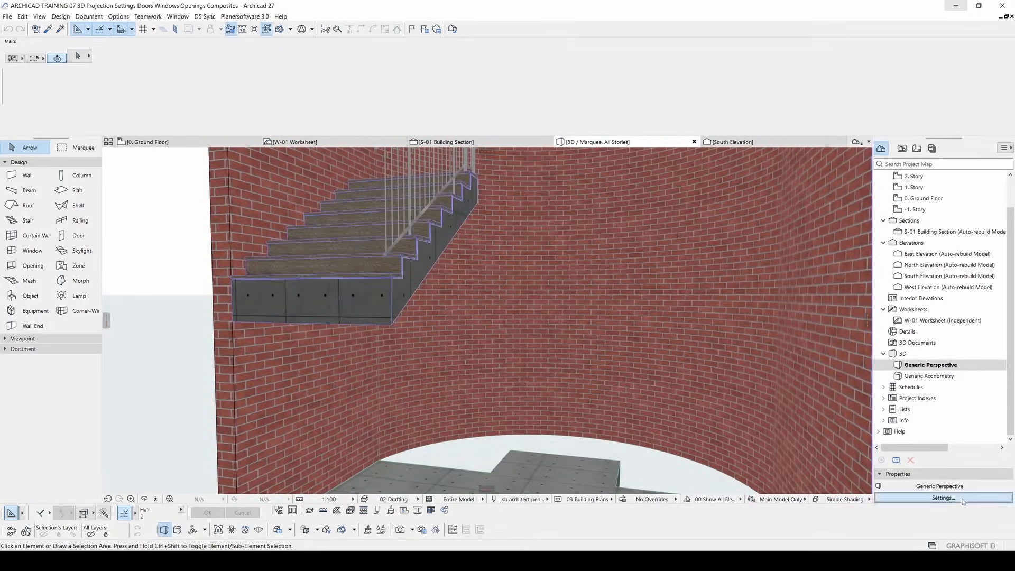
# - Set the view cone of the Generic Perspective to 90° and apply it
pyautogui.click(943, 497)
pyautogui.moveTo(778, 277); pyautogui.dragTo(767, 277)
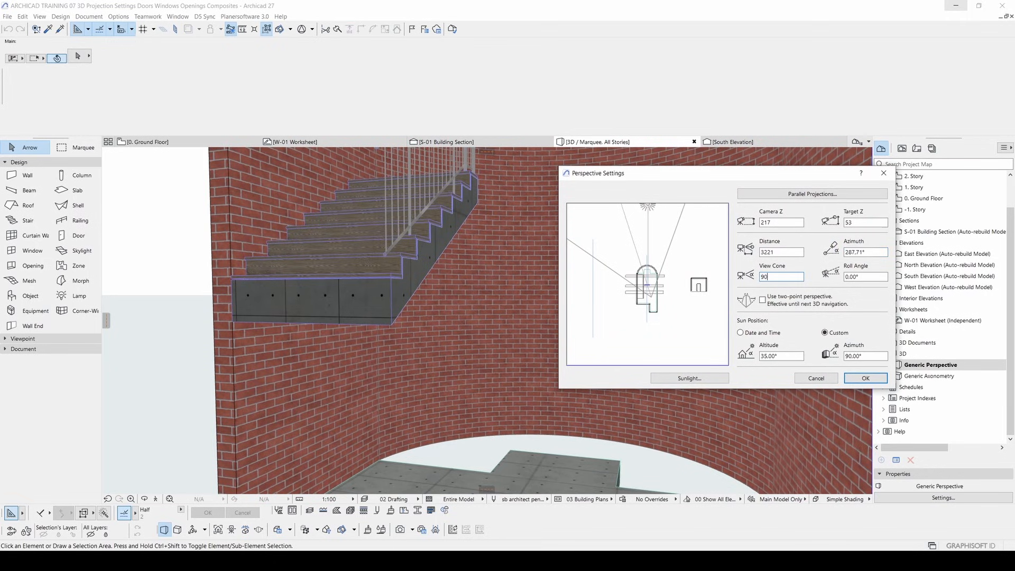
pyautogui.click(865, 378)
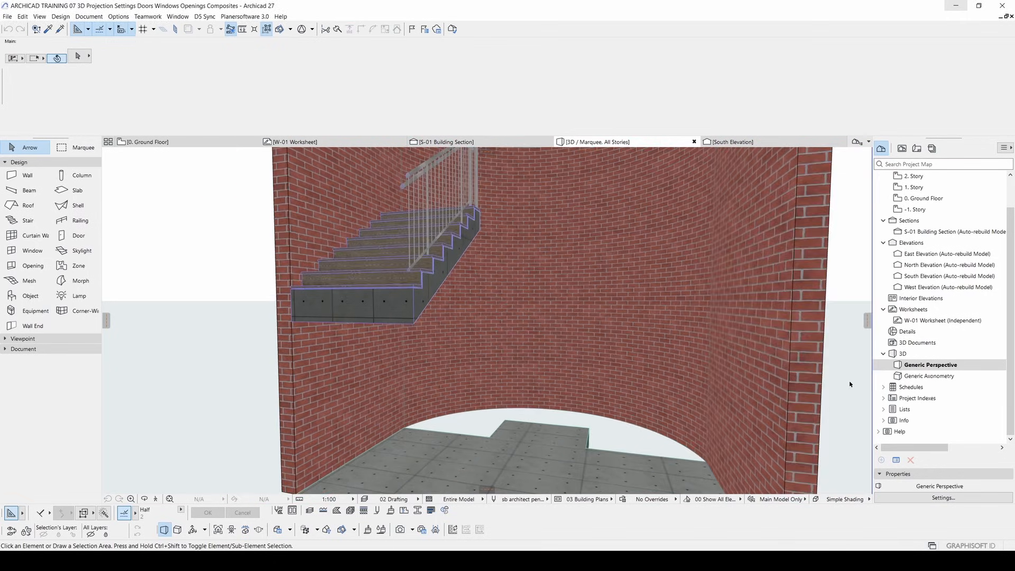
# - Fly through the cut portion in explore mode around the stair and brick walls, and leave explore mode
pyautogui.hotkey('shift', 'F3')
pyautogui.press('w')
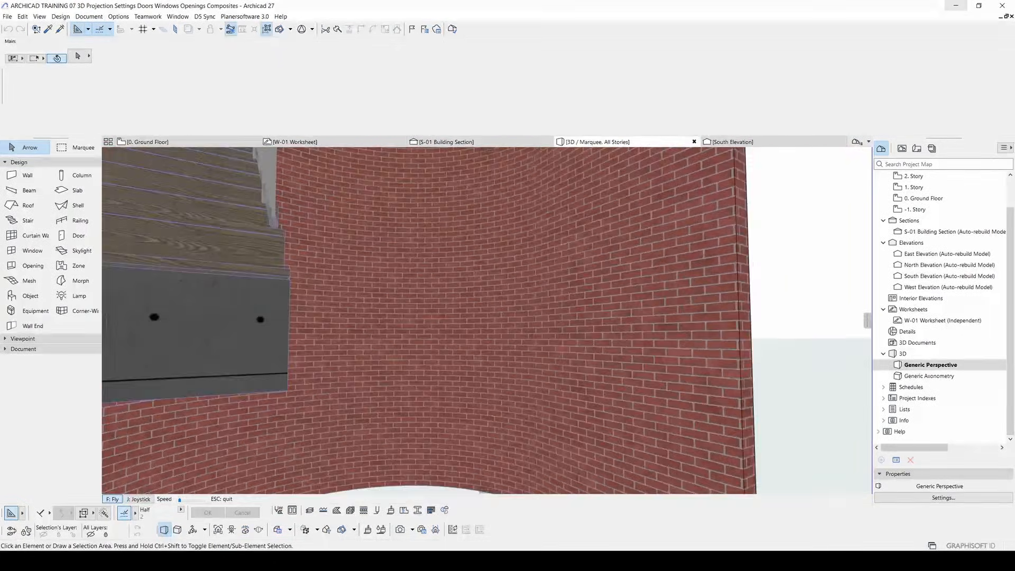
pyautogui.press('w')
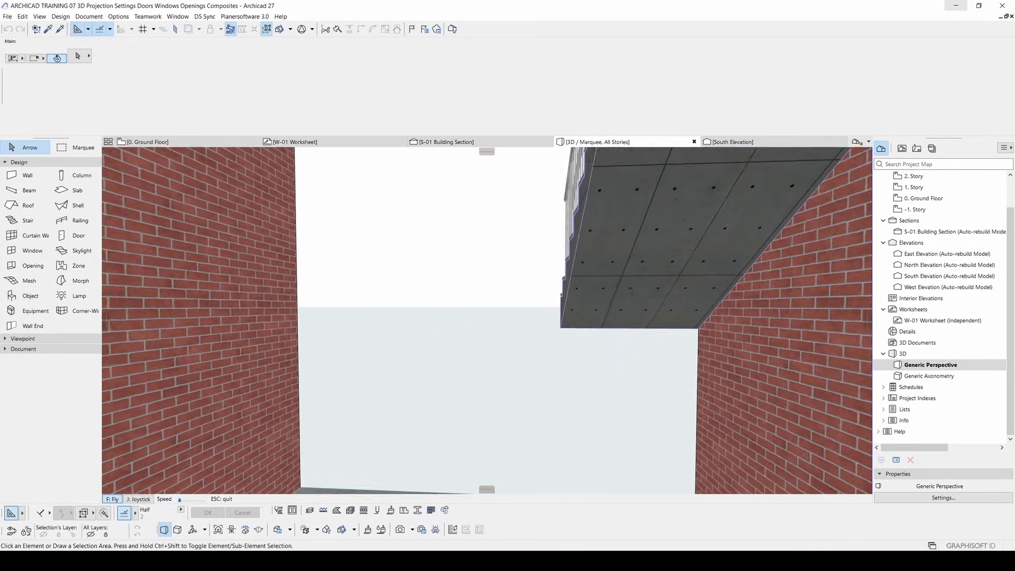
pyautogui.press('s')
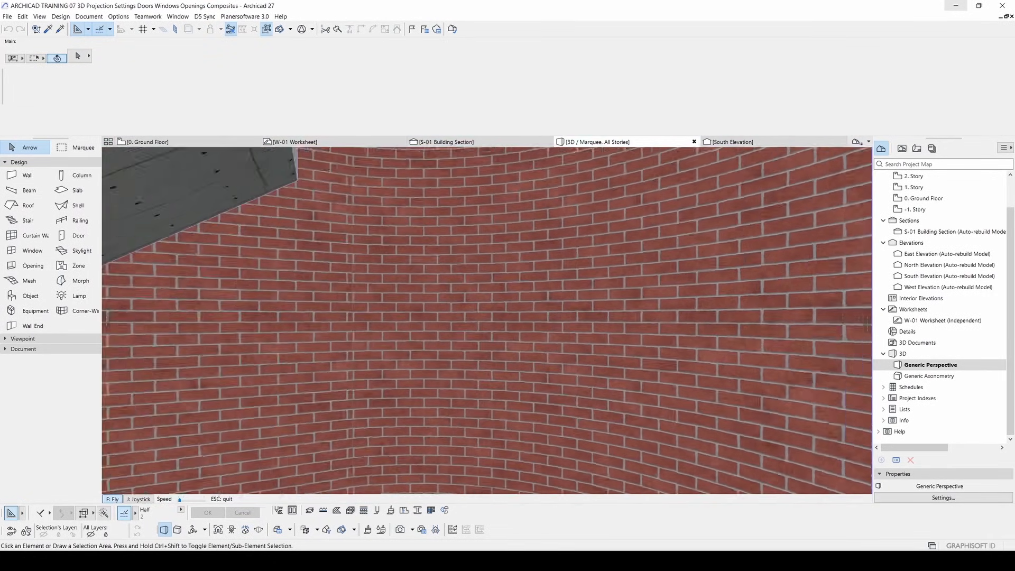
pyautogui.press('s')
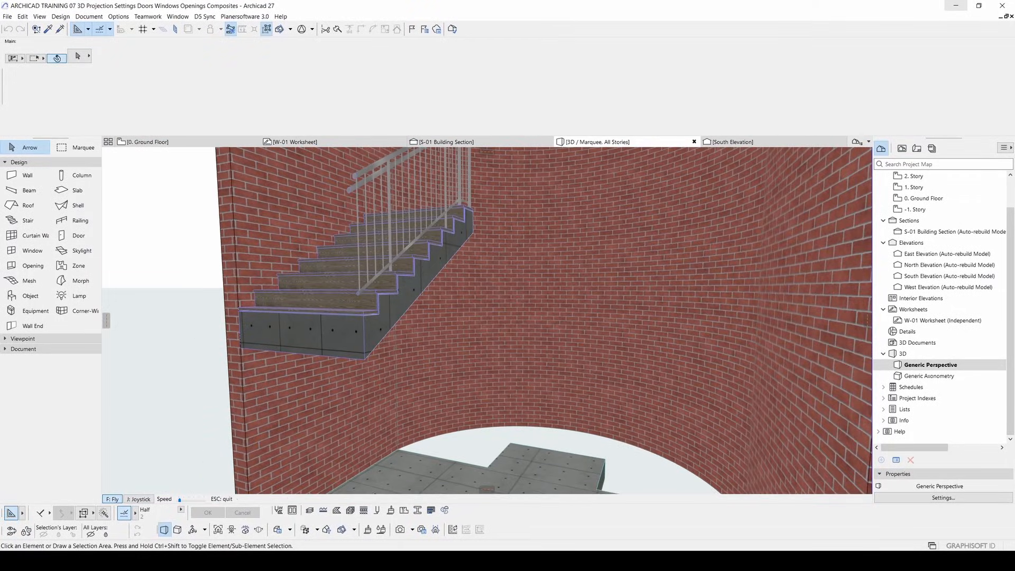
pyautogui.press('Escape')
# - Check the view cone in the perspective settings and view the cut portion from farther away
pyautogui.click(937, 500)
pyautogui.click(787, 279)
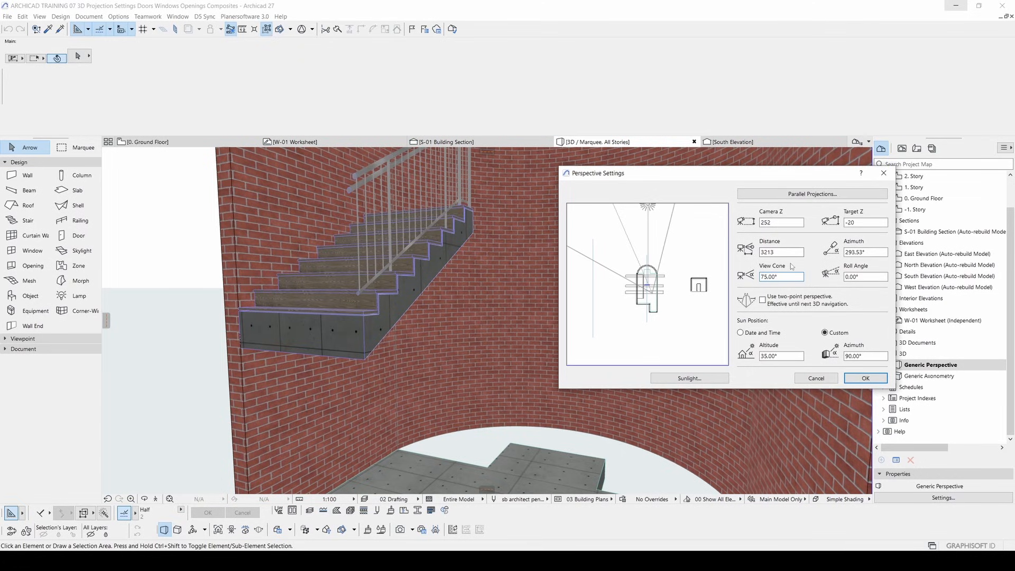
pyautogui.click(863, 377)
pyautogui.scroll(-6, 347, 259)
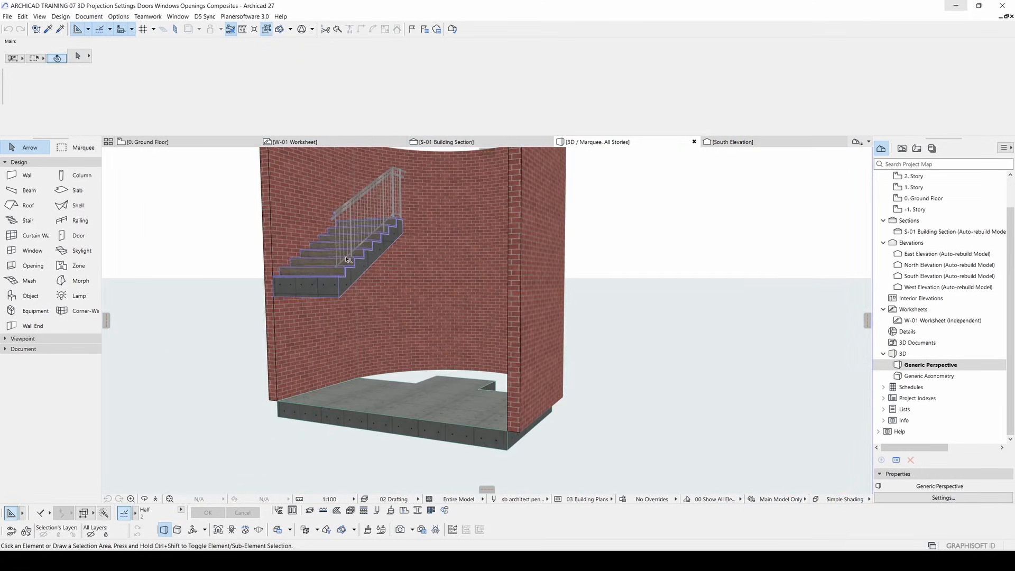
# - On the Ground Floor plan, place a centre-anchored 90 × 210 Door 27 in the straight wall opposite the stair, between lines A and 1, swinging inward
pyautogui.press('F2')
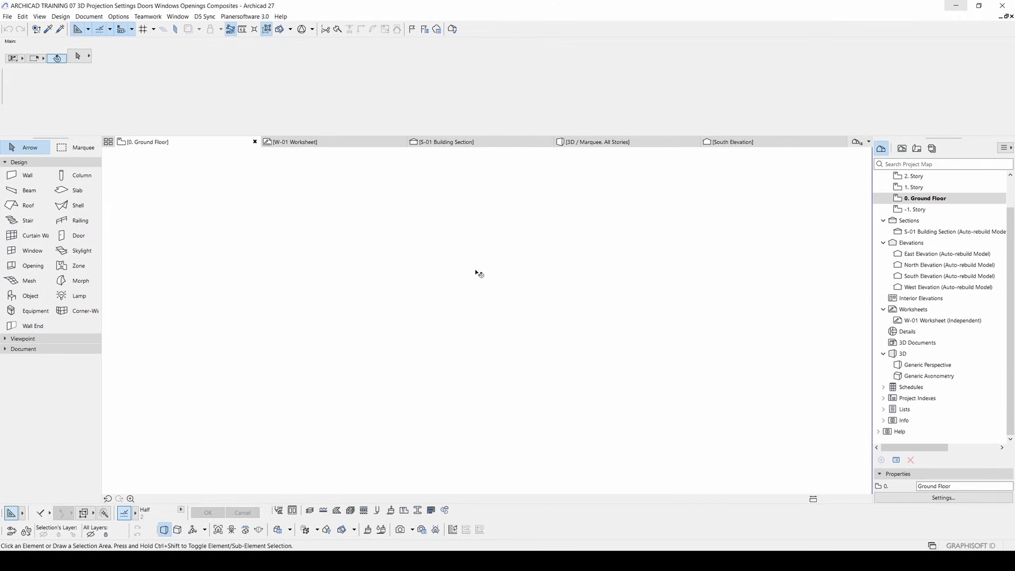
pyautogui.scroll(2, 521, 341)
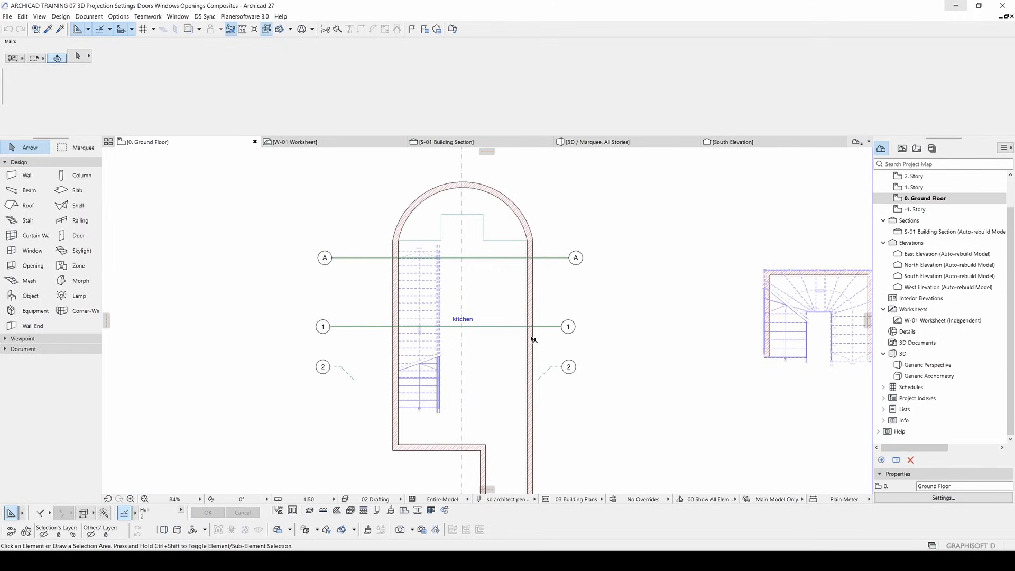
pyautogui.scroll(3, 464, 306)
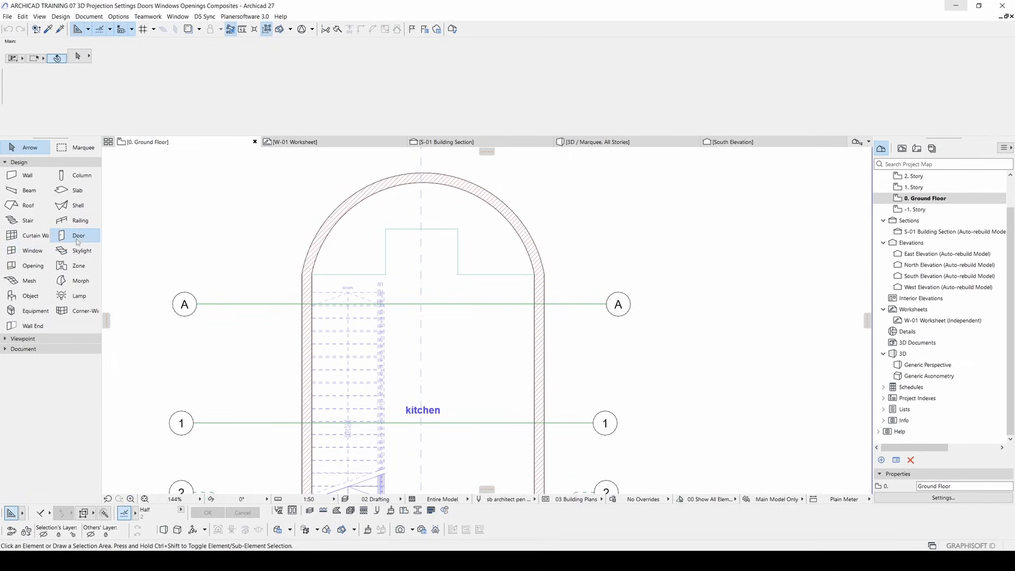
pyautogui.click(76, 241)
pyautogui.moveTo(515, 365); pyautogui.dragTo(469, 371, button='middle')
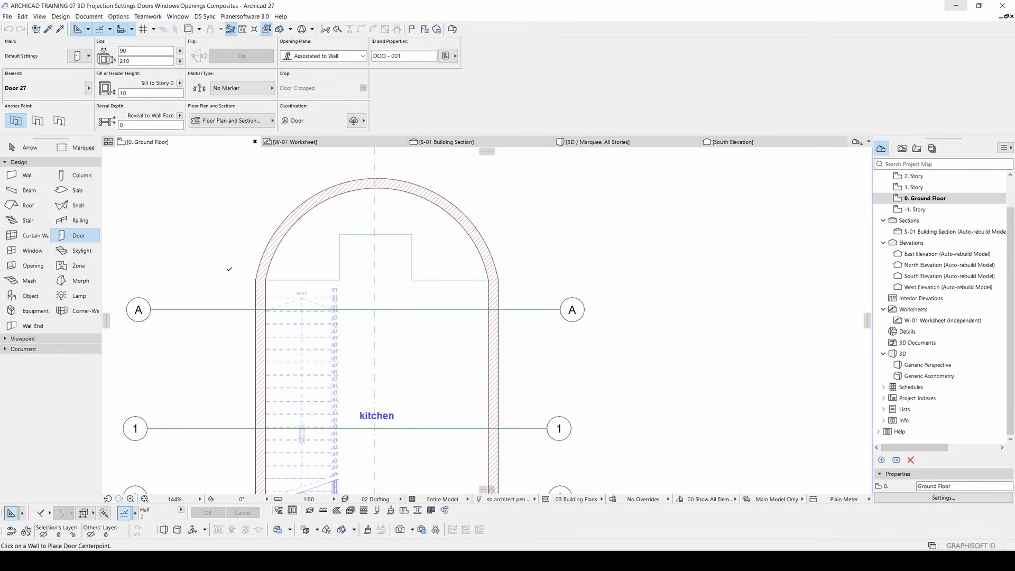
pyautogui.moveTo(394, 309); pyautogui.dragTo(345, 265, button='middle')
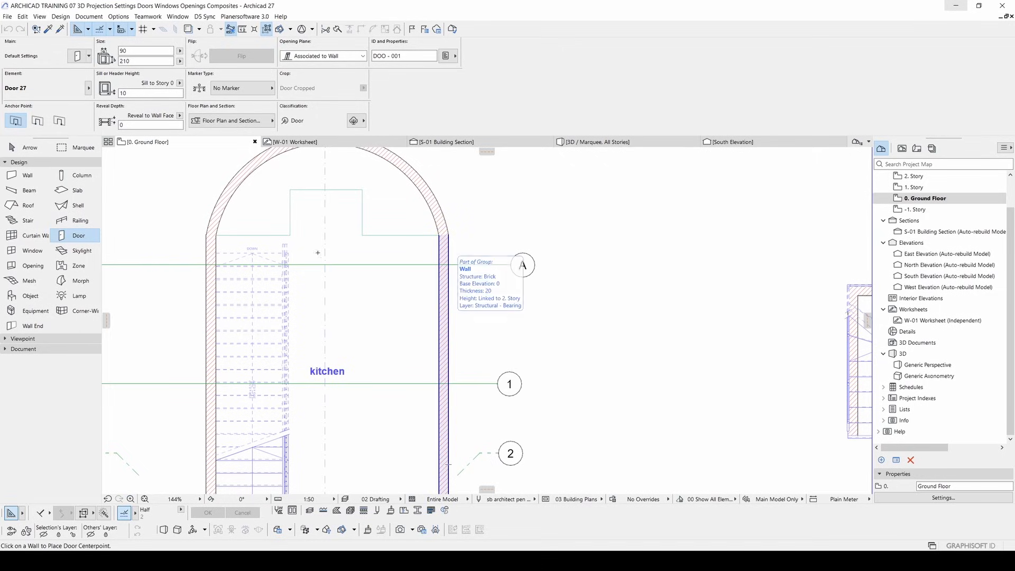
pyautogui.click(38, 121)
pyautogui.click(22, 121)
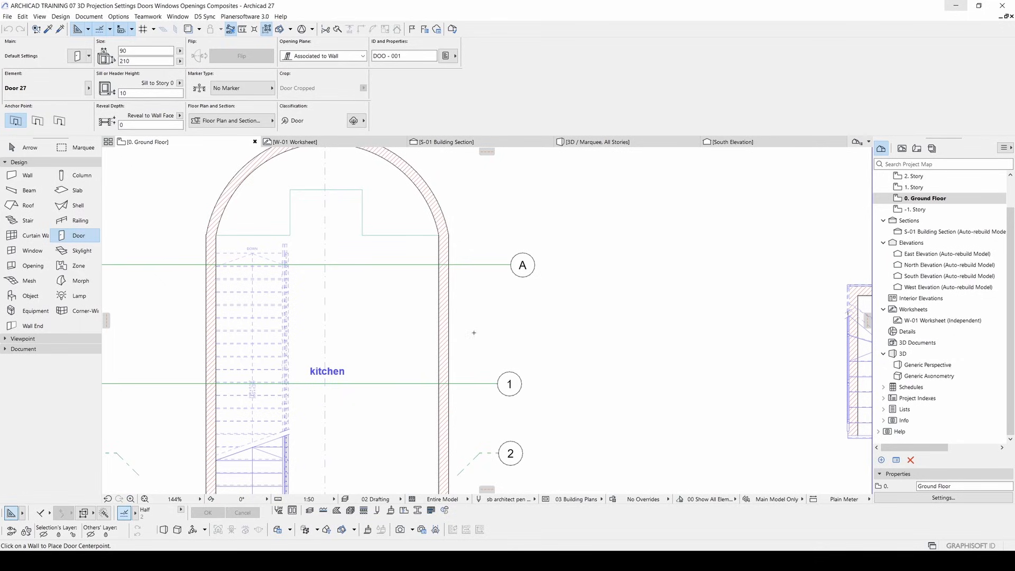
pyautogui.moveTo(423, 280); pyautogui.dragTo(513, 297, button='middle')
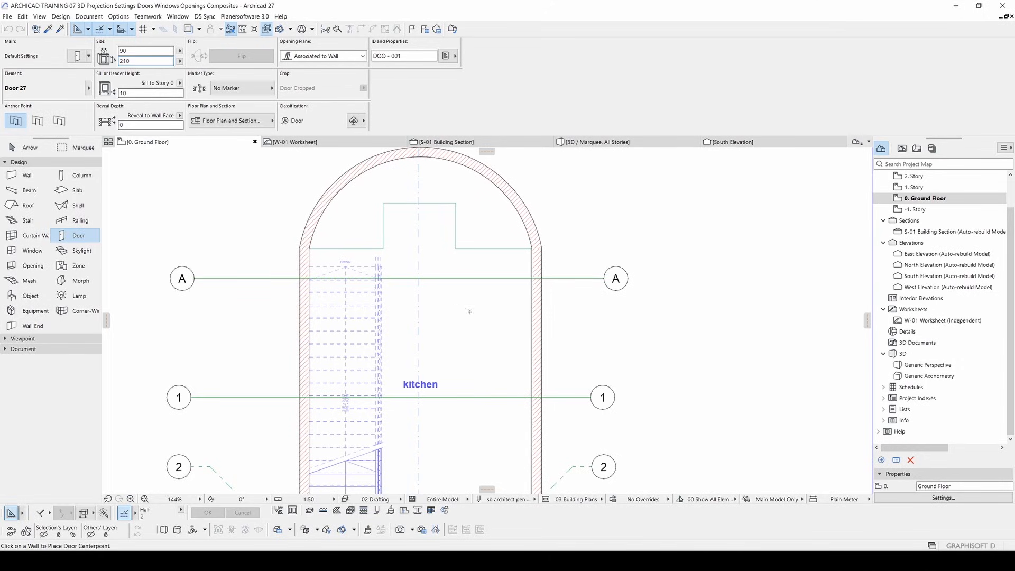
pyautogui.scroll(-2, 471, 307)
pyautogui.click(533, 290)
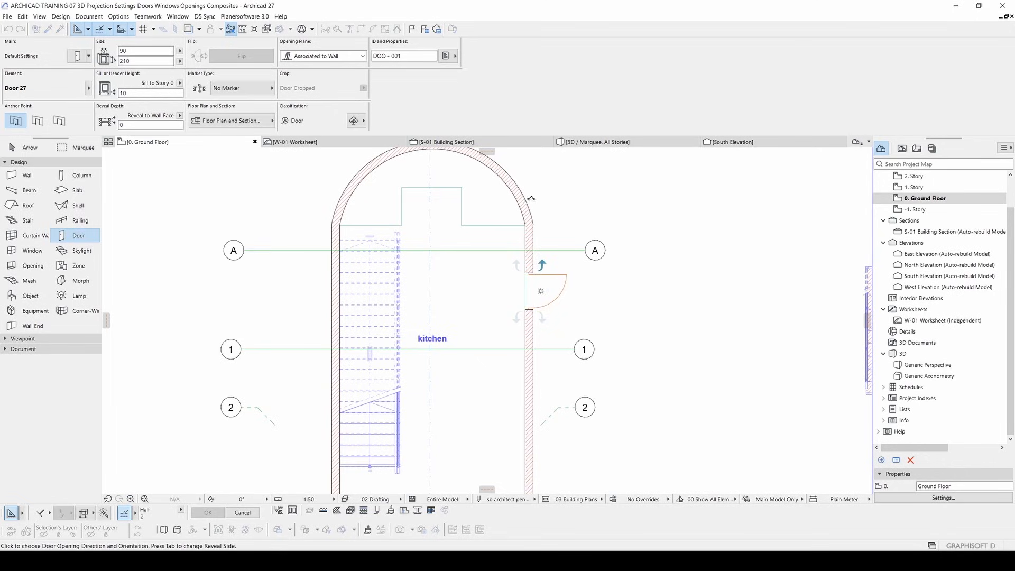
pyautogui.click(466, 249)
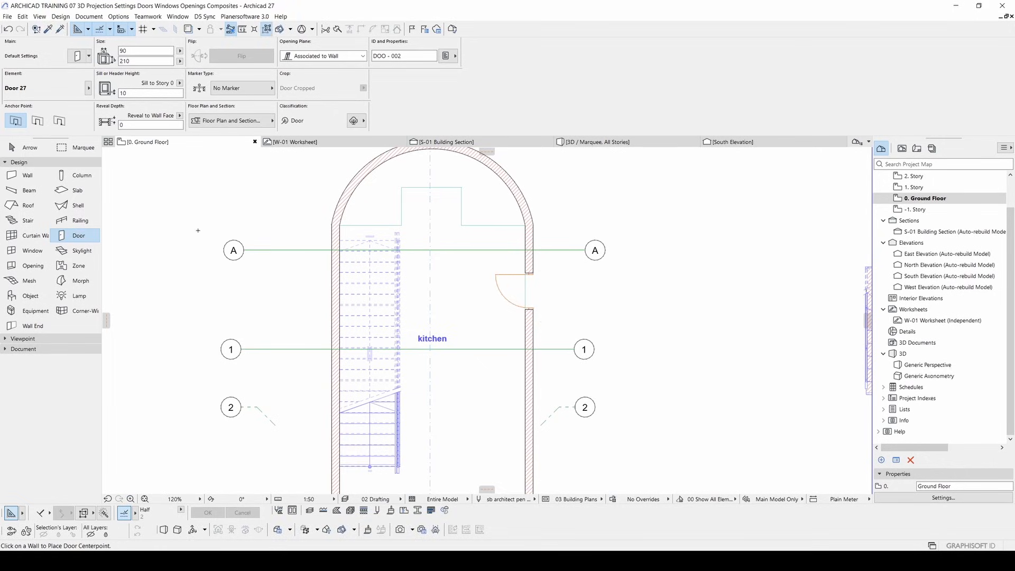
# - Show the cut portion in the 3D window and examine the bottom of the new door from outside
pyautogui.moveTo(465, 254); pyautogui.dragTo(449, 260, button='middle')
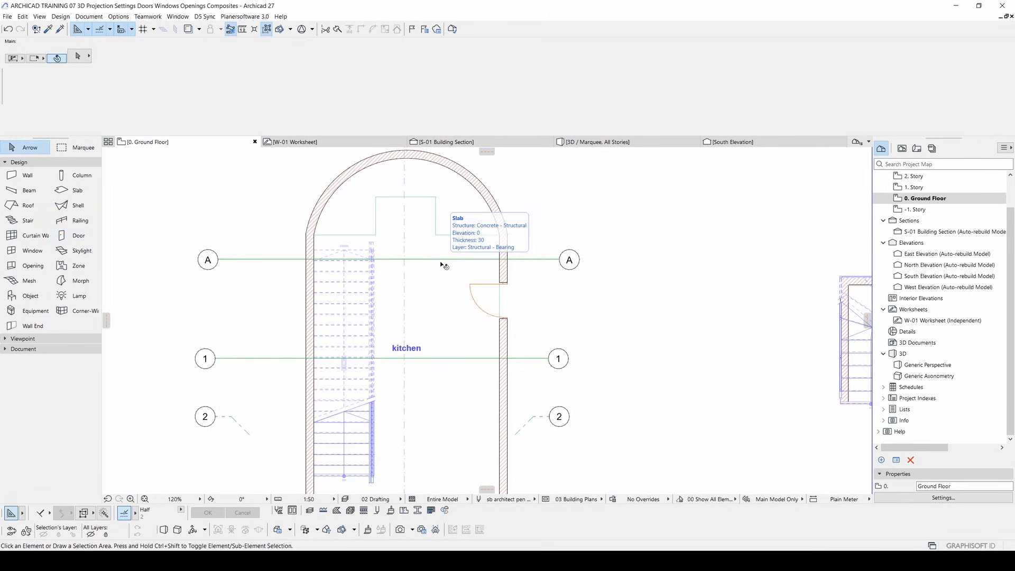
pyautogui.press('F3')
pyautogui.keyDown('shift'); pyautogui.moveTo(421, 280); pyautogui.dragTo(469, 330, button='middle'); pyautogui.keyUp('shift')
pyautogui.scroll(10, 373, 345)
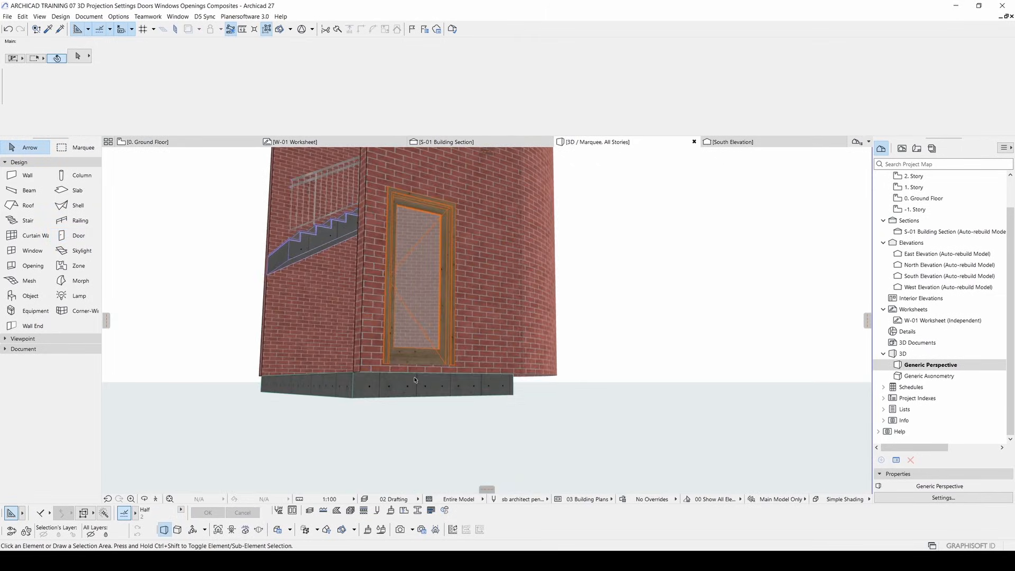
pyautogui.scroll(-5, 457, 340)
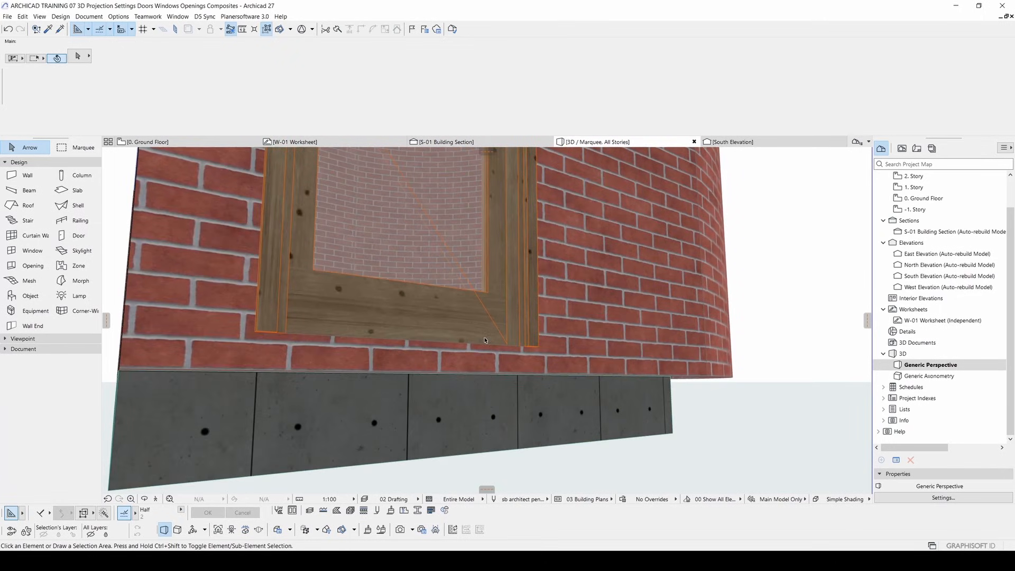
pyautogui.keyDown('shift'); pyautogui.moveTo(442, 377); pyautogui.dragTo(438, 339, button='middle'); pyautogui.keyUp('shift')
# - Set the new door's sill height to Story 0 to 0 and inspect the door from outside
pyautogui.click(455, 323)
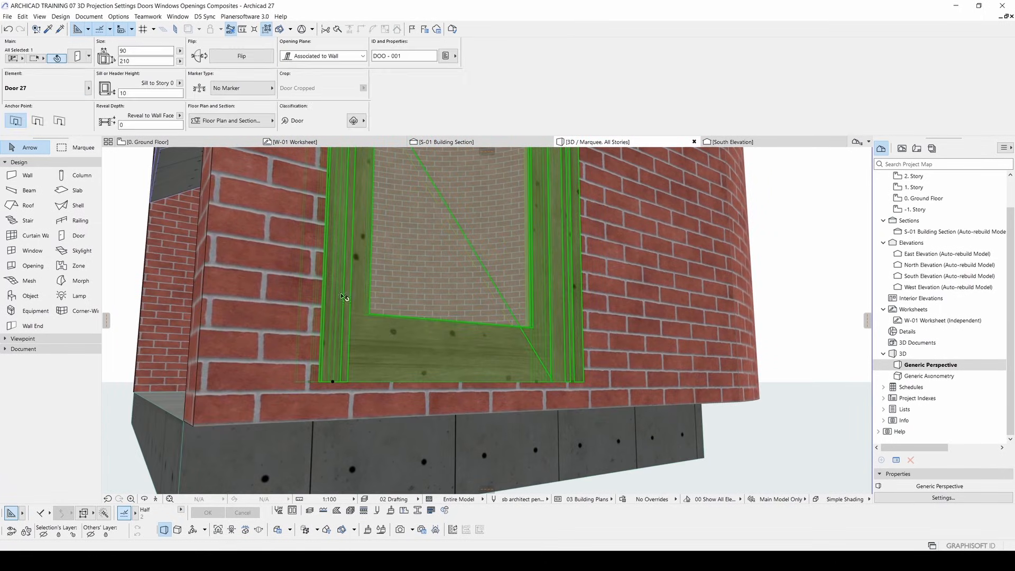
pyautogui.click(127, 93)
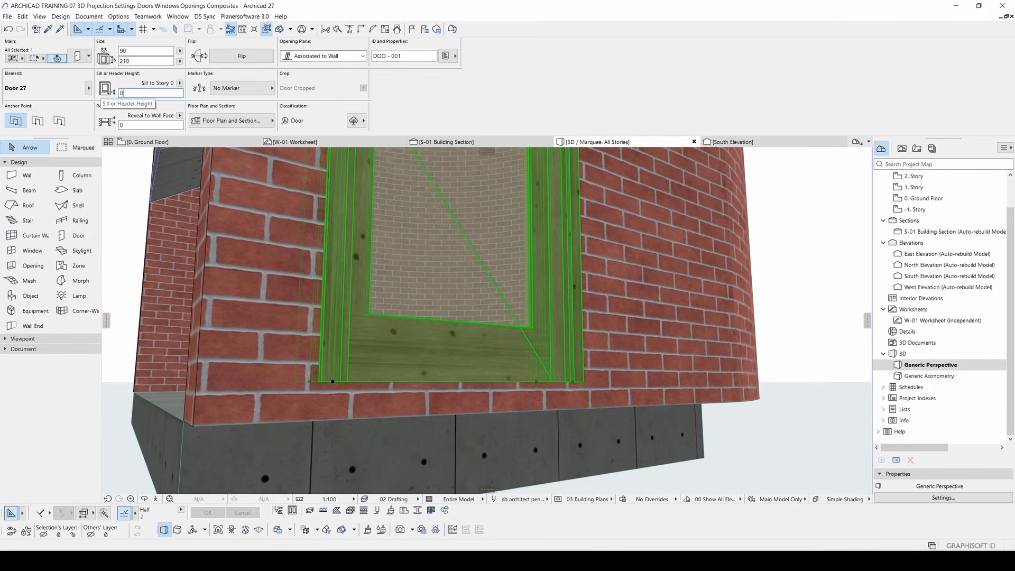
pyautogui.press('Return')
pyautogui.keyDown('shift'); pyautogui.moveTo(409, 330); pyautogui.dragTo(463, 289, button='middle'); pyautogui.keyUp('shift')
pyautogui.keyDown('shift'); pyautogui.moveTo(530, 272); pyautogui.dragTo(430, 395, button='middle'); pyautogui.keyUp('shift')
pyautogui.scroll(-2, 552, 221)
pyautogui.scroll(-3, 437, 322)
pyautogui.moveTo(437, 322); pyautogui.dragTo(535, 327, button='middle')
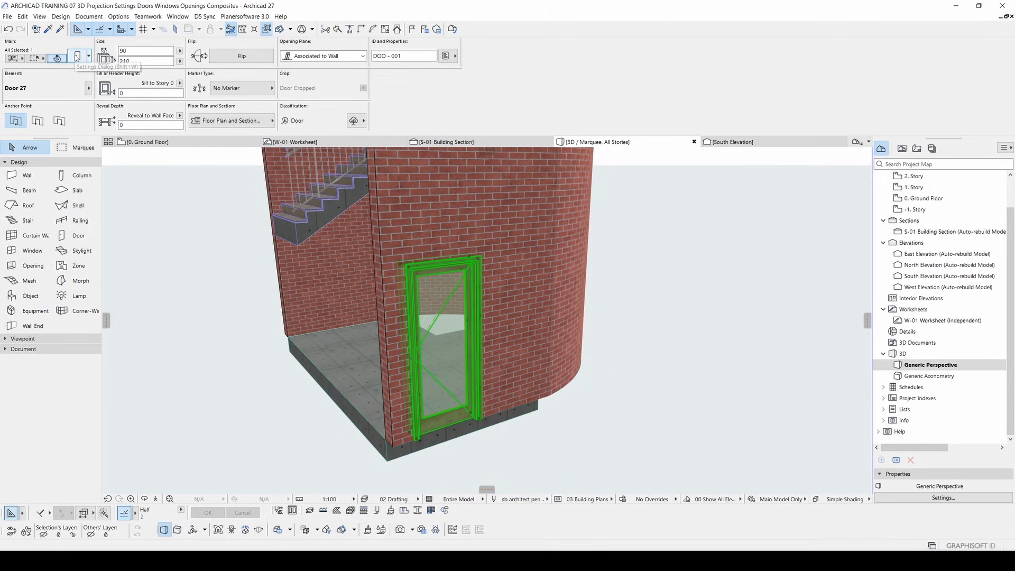
# - Open the selected door's settings and browse the door library folders, including Sliding Doors 27 and Storefronts 27, ending in Hinged Doors 27
pyautogui.click(78, 56)
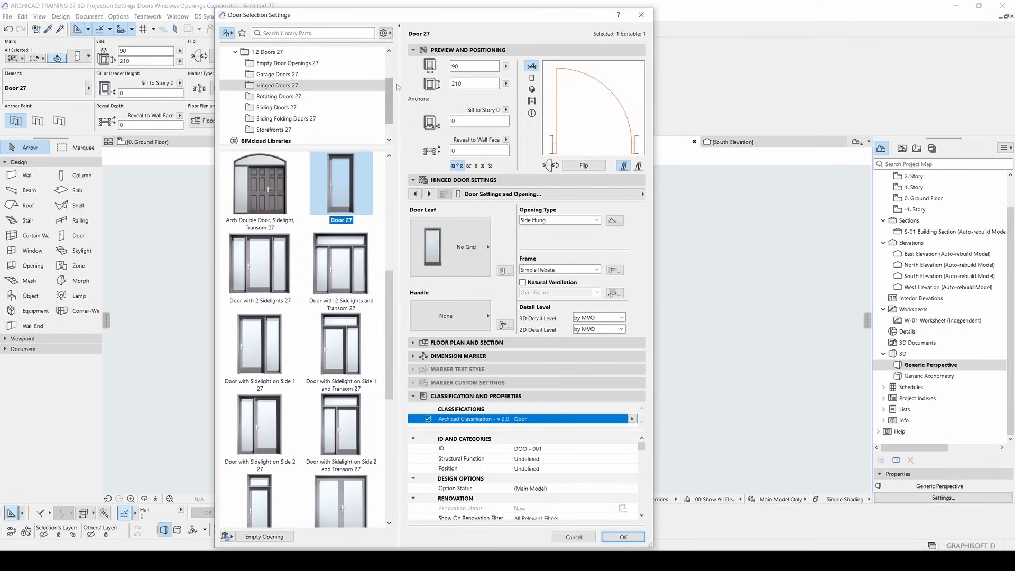
pyautogui.moveTo(389, 93); pyautogui.dragTo(389, 90)
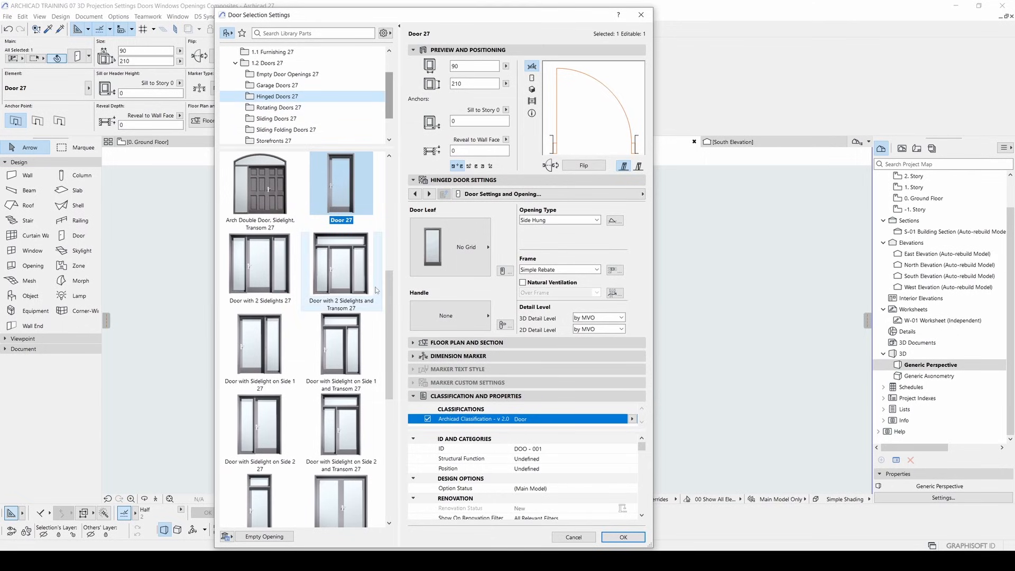
pyautogui.moveTo(390, 301); pyautogui.dragTo(399, 257)
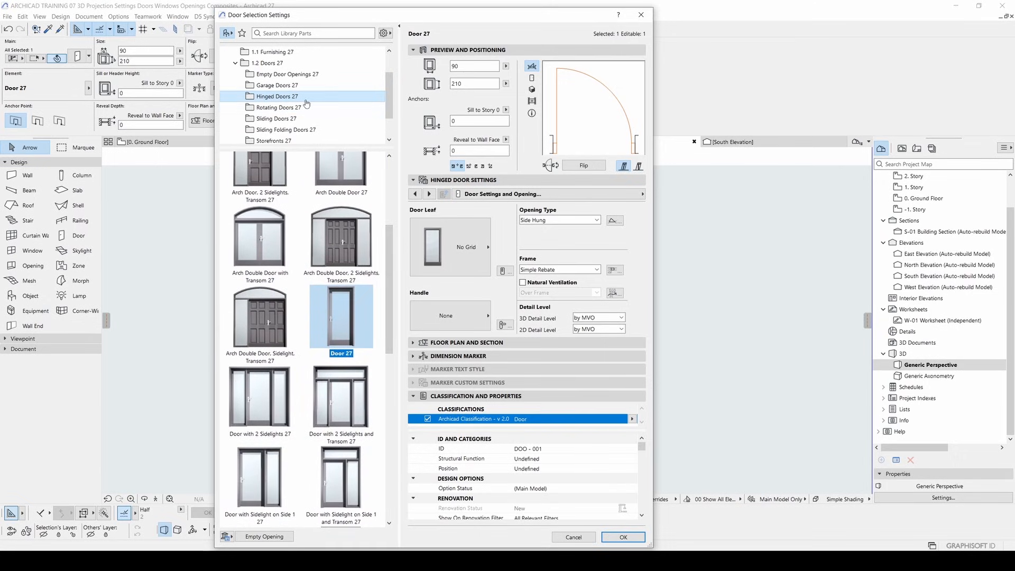
pyautogui.click(319, 118)
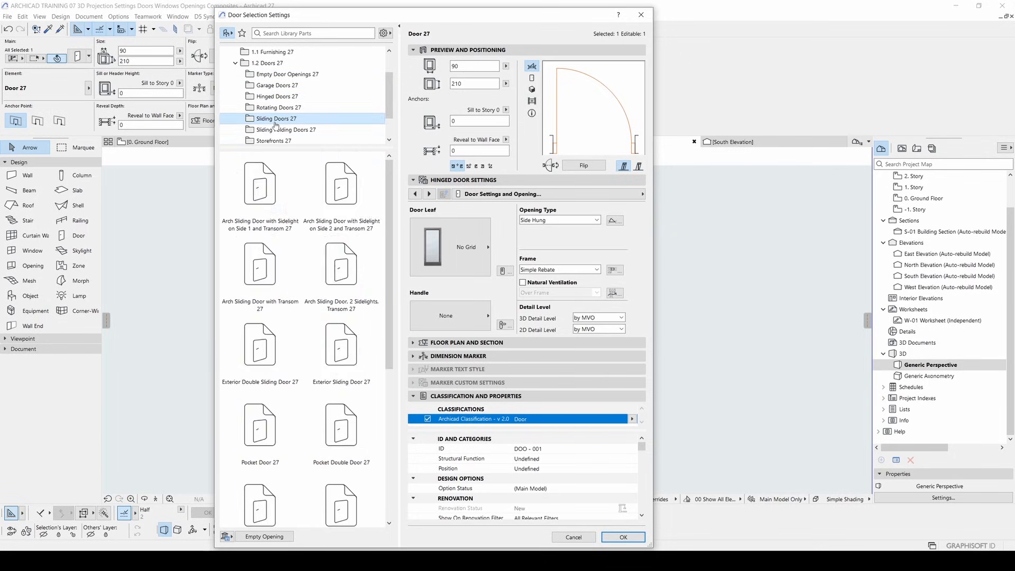
pyautogui.moveTo(388, 105); pyautogui.dragTo(391, 108)
pyautogui.click(294, 74)
pyautogui.click(382, 96)
pyautogui.click(381, 108)
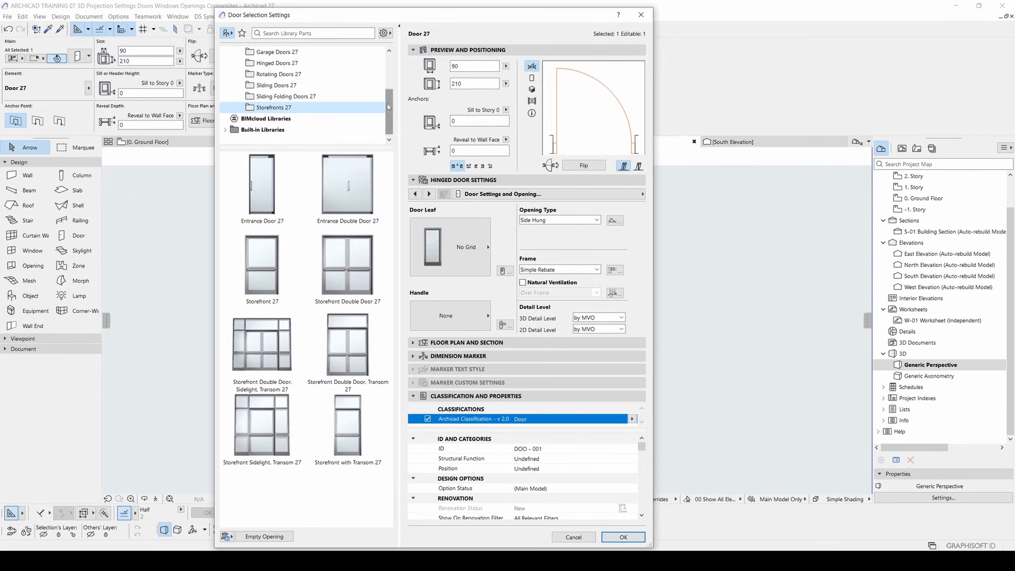
pyautogui.scroll(3, 381, 108)
pyautogui.click(307, 87)
pyautogui.click(296, 96)
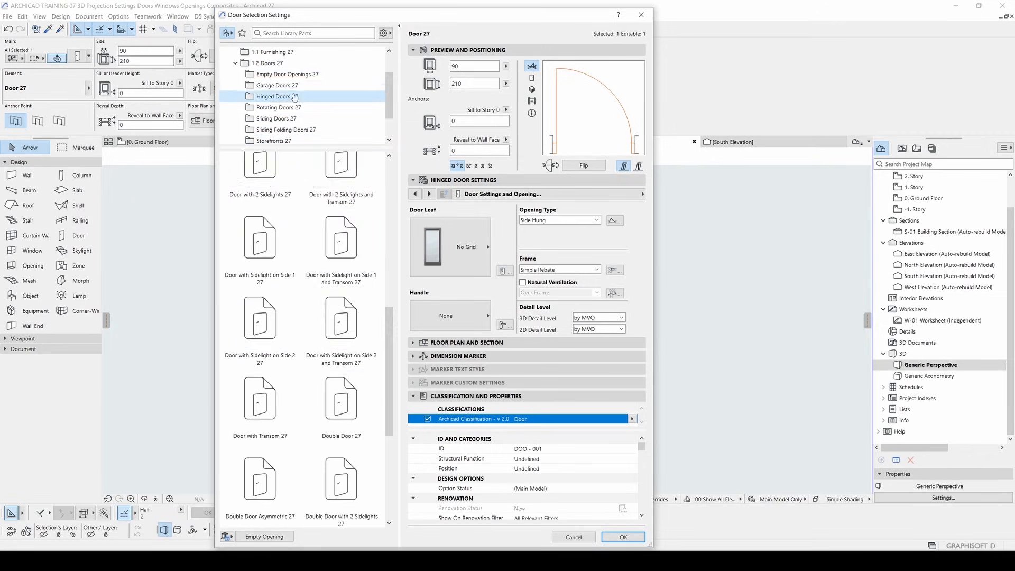
pyautogui.click(294, 119)
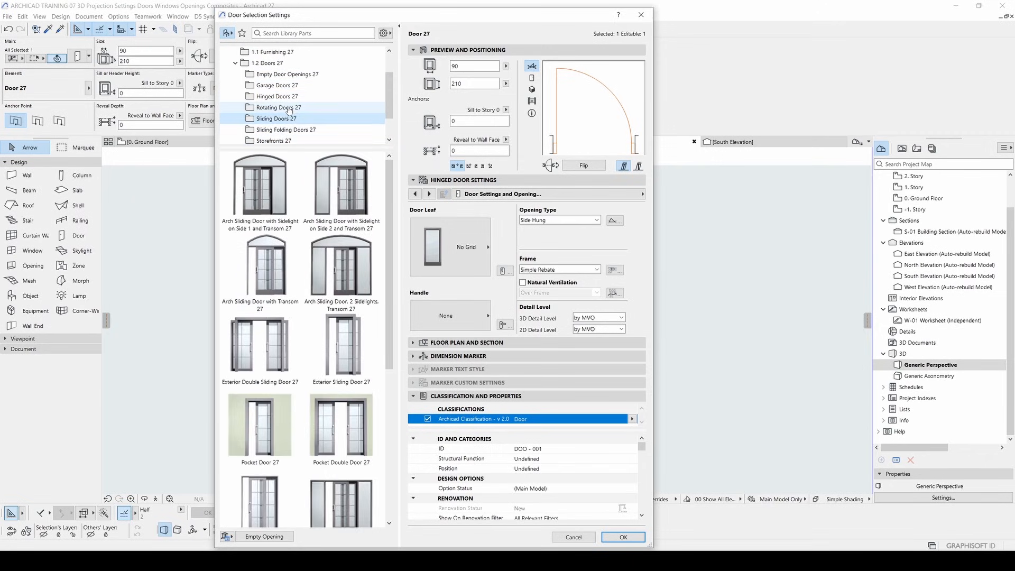
pyautogui.click(285, 97)
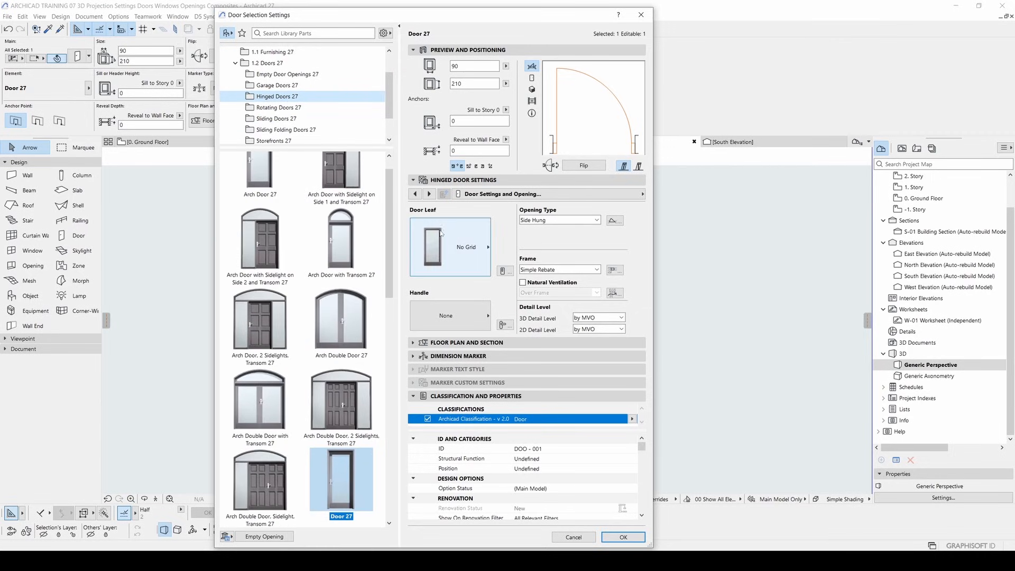
# - Give the selected hinged door a French Leaf door leaf and Handle 5
pyautogui.moveTo(388, 183); pyautogui.dragTo(387, 199)
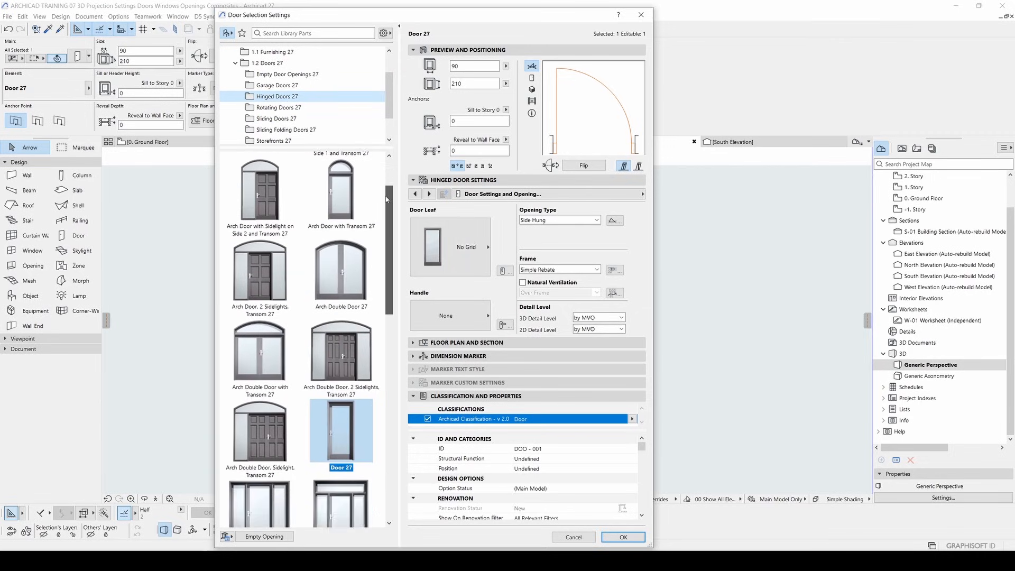
pyautogui.click(433, 236)
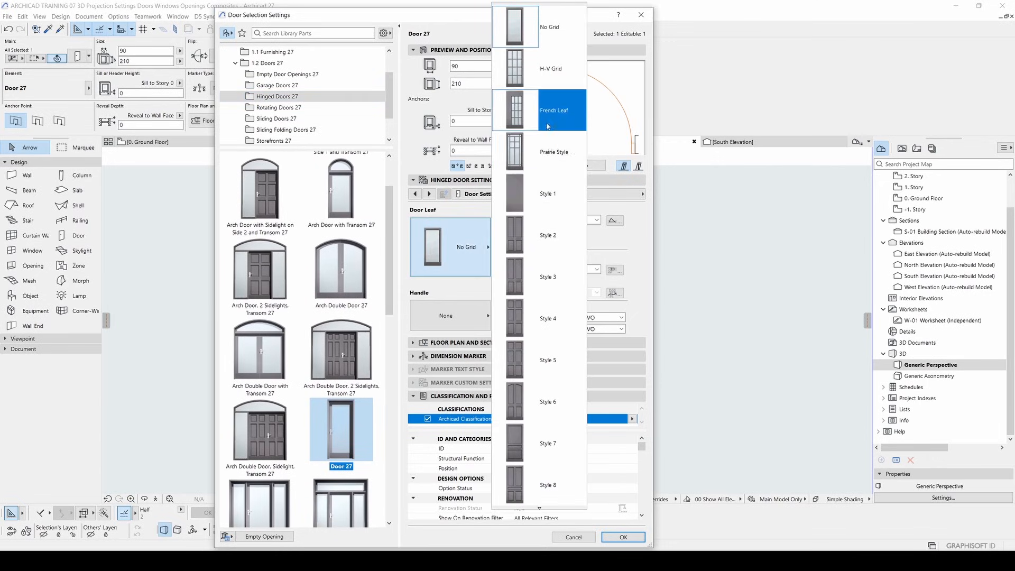
pyautogui.click(521, 111)
pyautogui.click(429, 194)
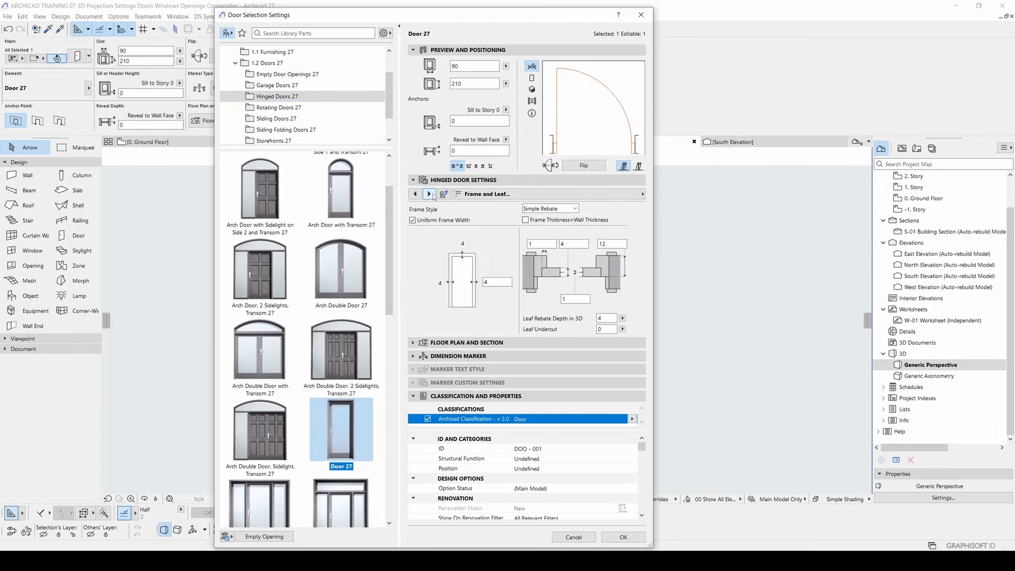
pyautogui.click(416, 194)
pyautogui.click(470, 307)
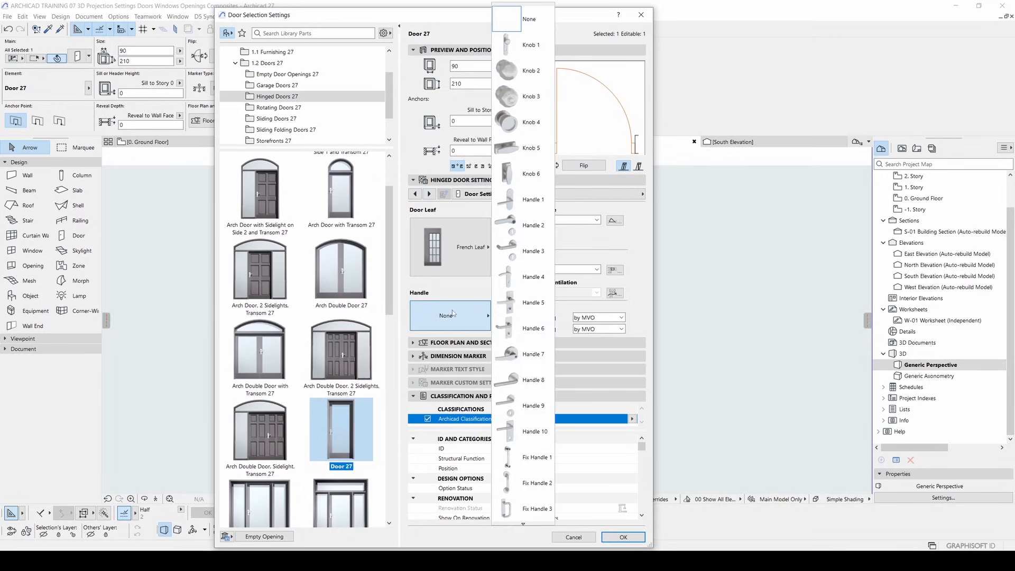
pyautogui.click(528, 304)
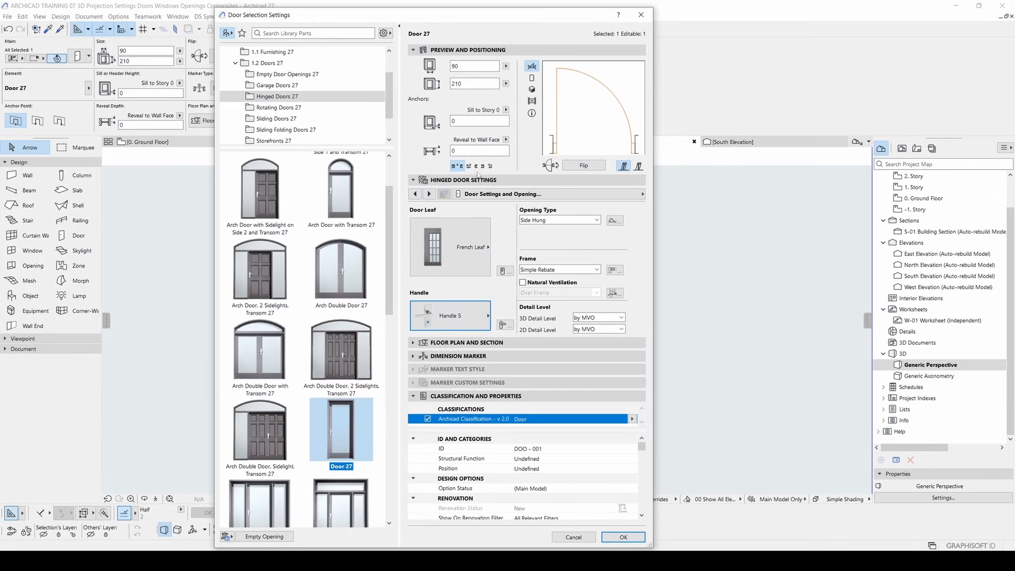
# - Set the French Leaf's frame widths to 15 lower and 5 upper, left and right, and preview the door in 3D and from the front
pyautogui.click(429, 194)
pyautogui.click(429, 194)
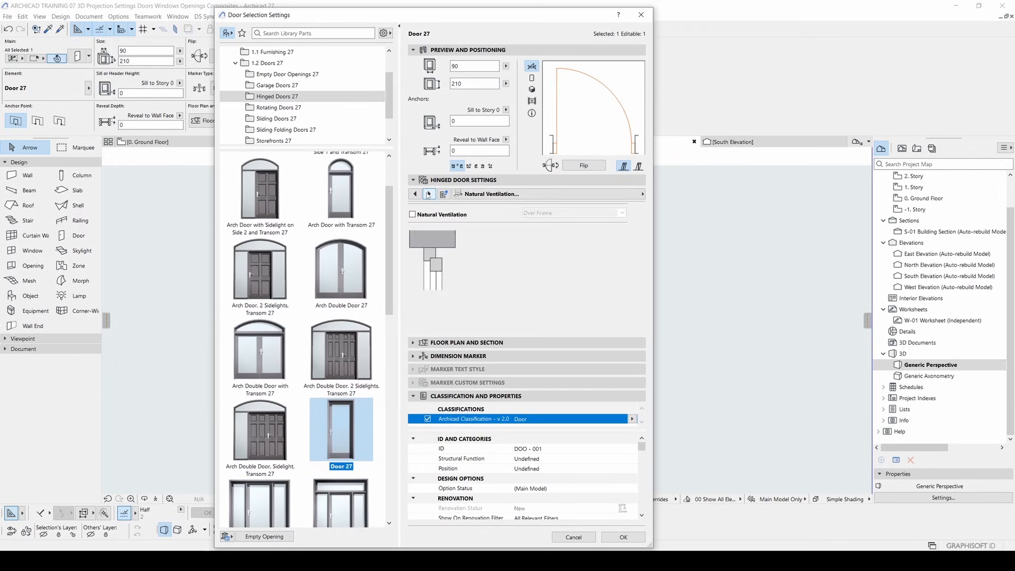
pyautogui.click(429, 194)
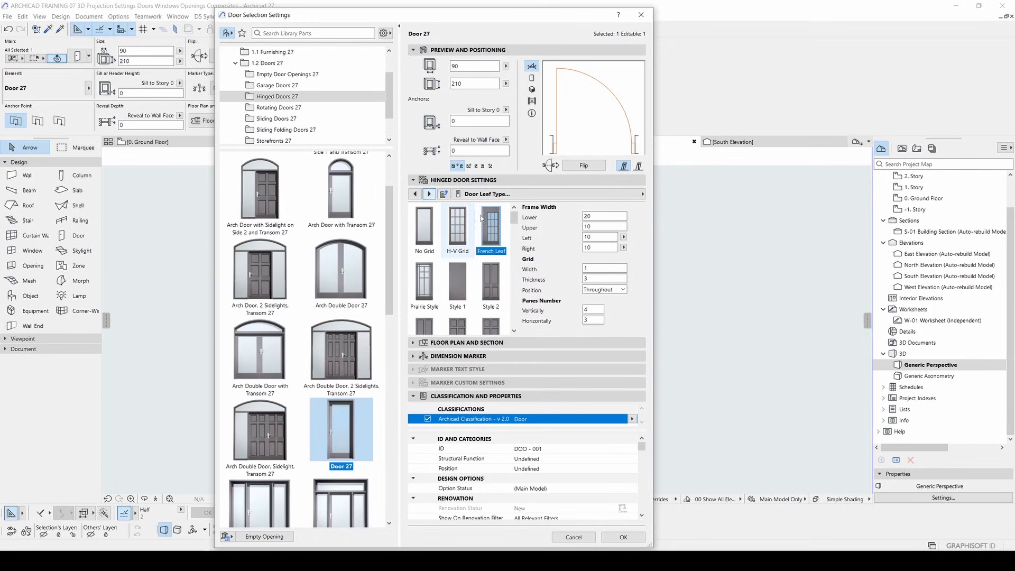
pyautogui.doubleClick(601, 238)
pyautogui.write('5')
pyautogui.moveTo(595, 248); pyautogui.dragTo(571, 213)
pyautogui.write('5')
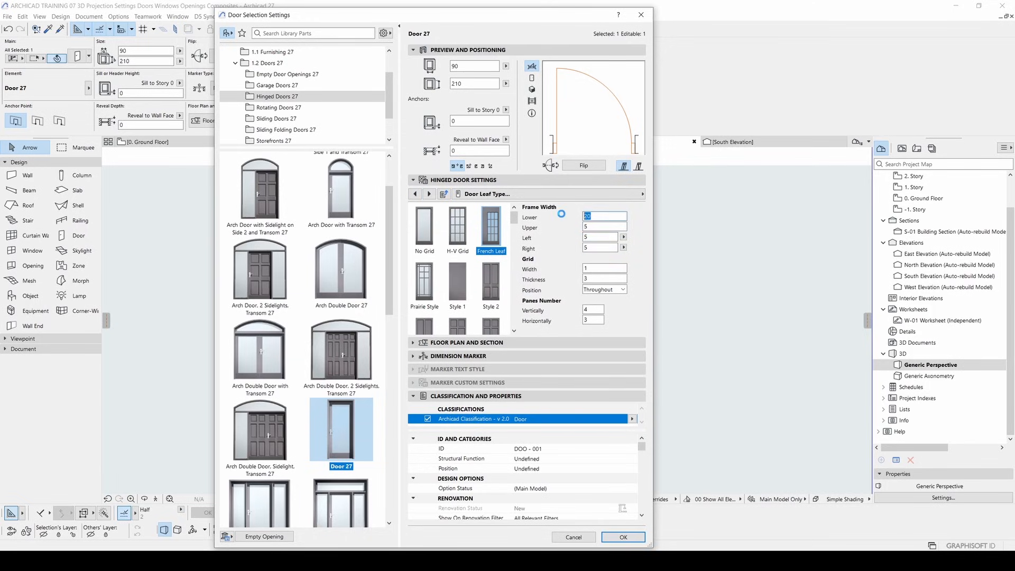
pyautogui.write('15')
pyautogui.press('Tab')
pyautogui.click(532, 89)
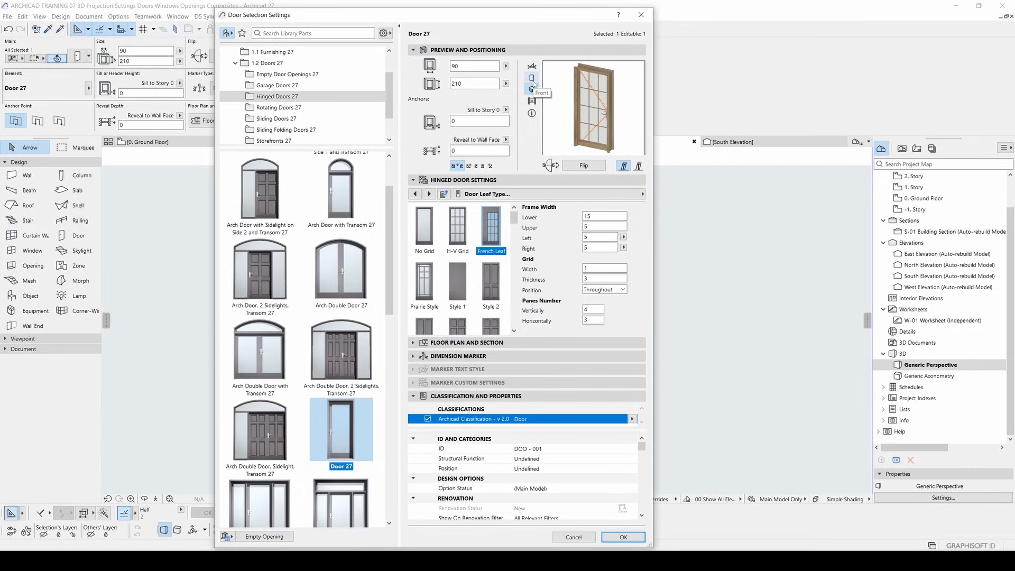
pyautogui.click(533, 78)
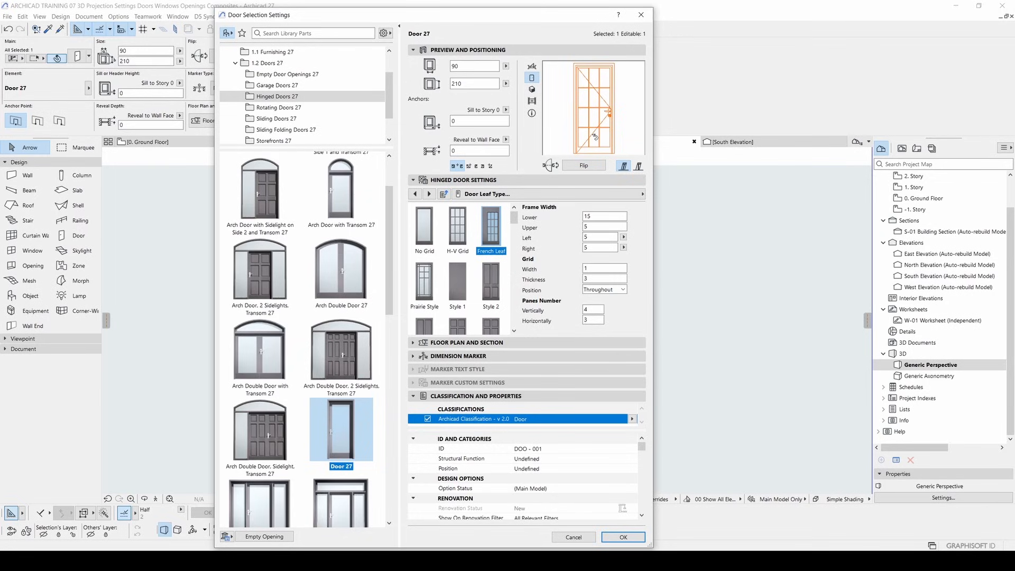
# - Turn on Uniform Door Surfaces in the hinged door's model attributes
pyautogui.click(429, 194)
pyautogui.click(429, 194)
pyautogui.click(429, 194)
pyautogui.click(429, 194)
pyautogui.click(429, 194)
pyautogui.click(429, 194)
pyautogui.click(429, 194)
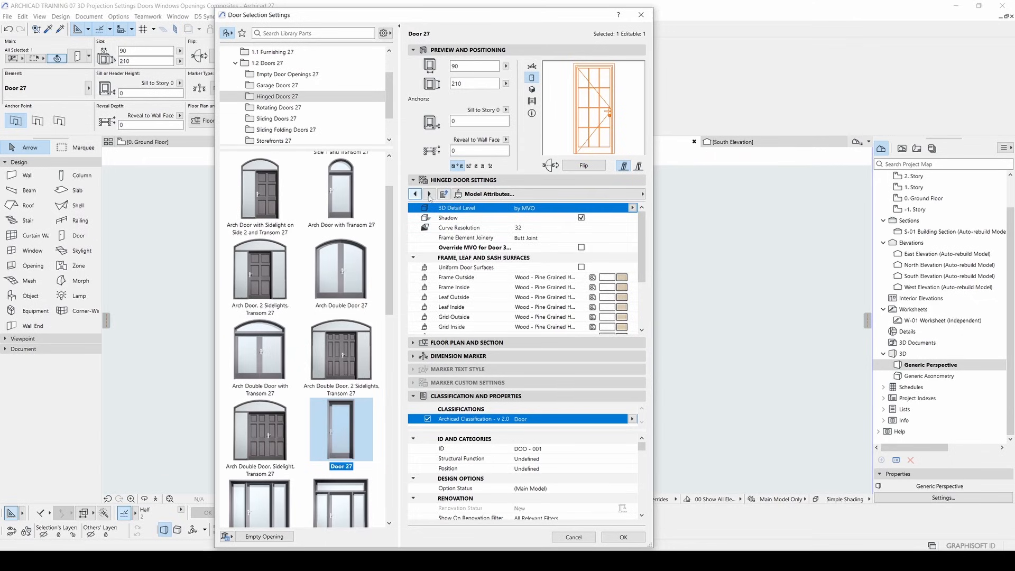
pyautogui.click(484, 195)
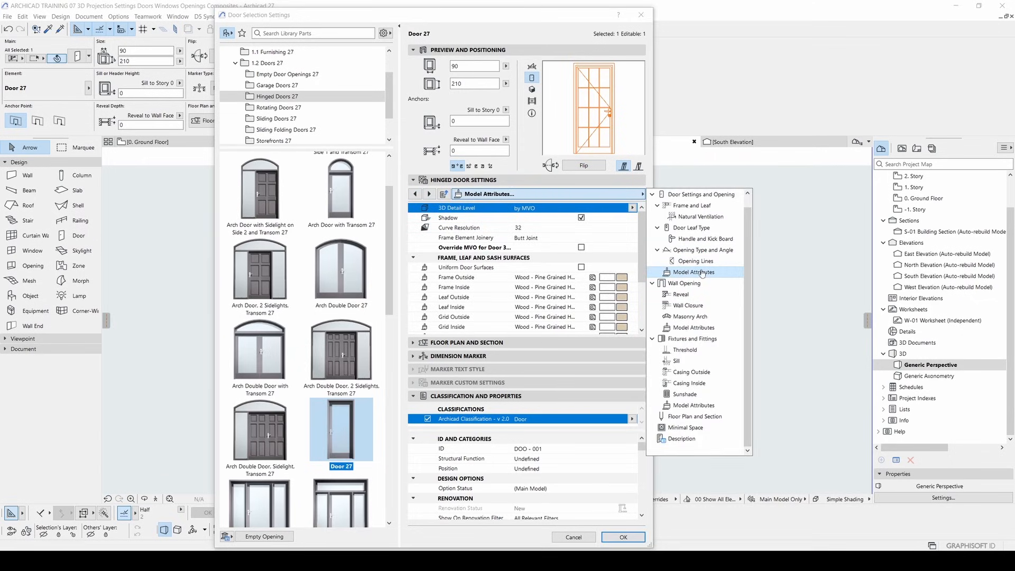
pyautogui.click(532, 196)
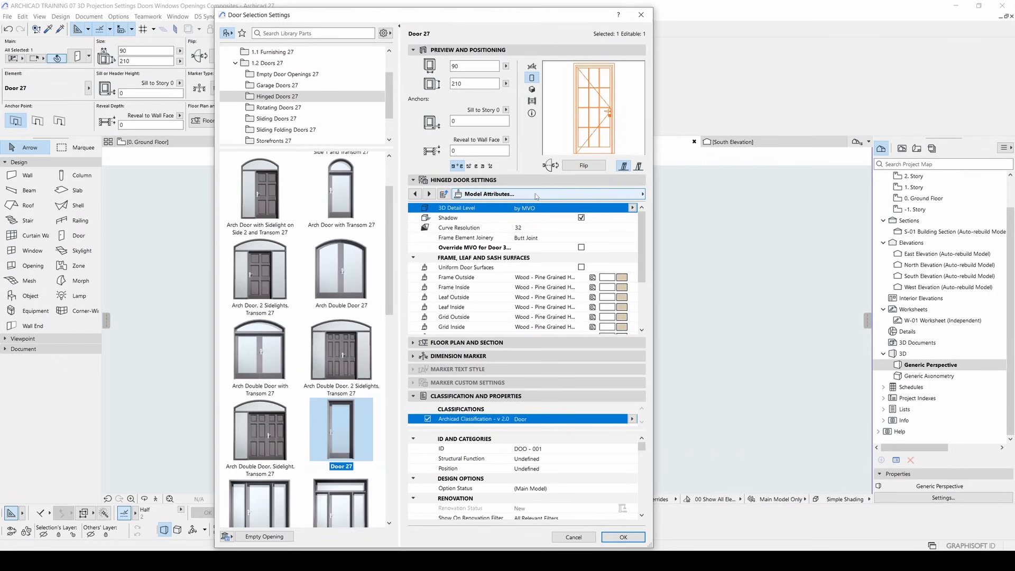
pyautogui.click(581, 267)
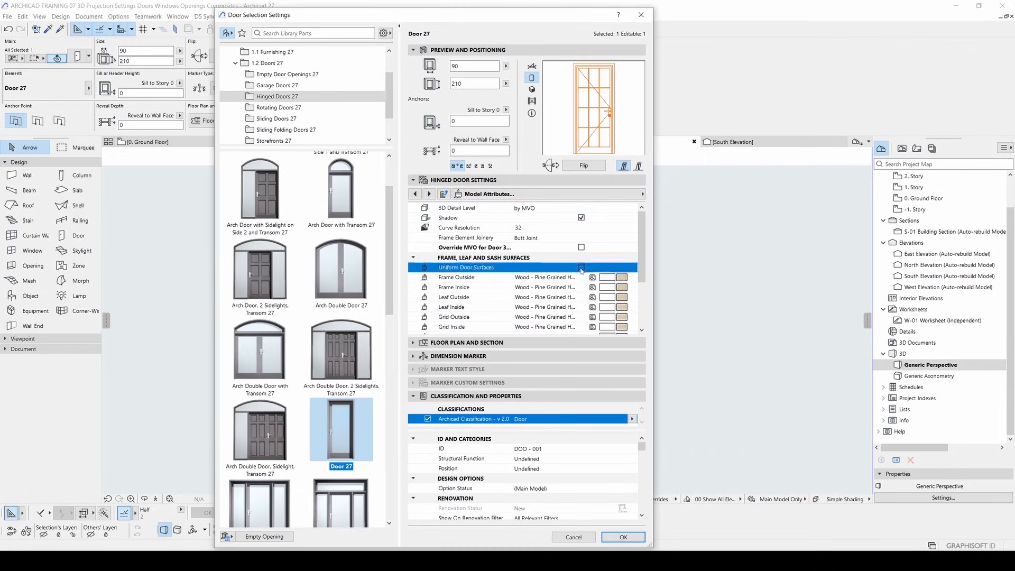
# - Set the door's Leaf Outside surface to Paint - Titanium White and check the other surface and pen attributes
pyautogui.scroll(-2, 623, 261)
pyautogui.click(622, 258)
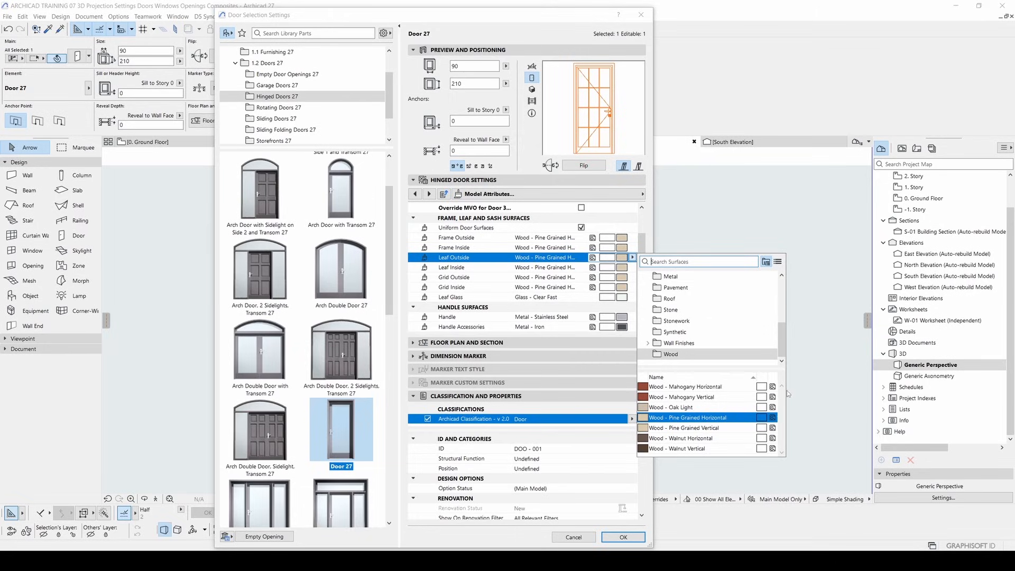
pyautogui.click(687, 261)
pyautogui.write('WHI')
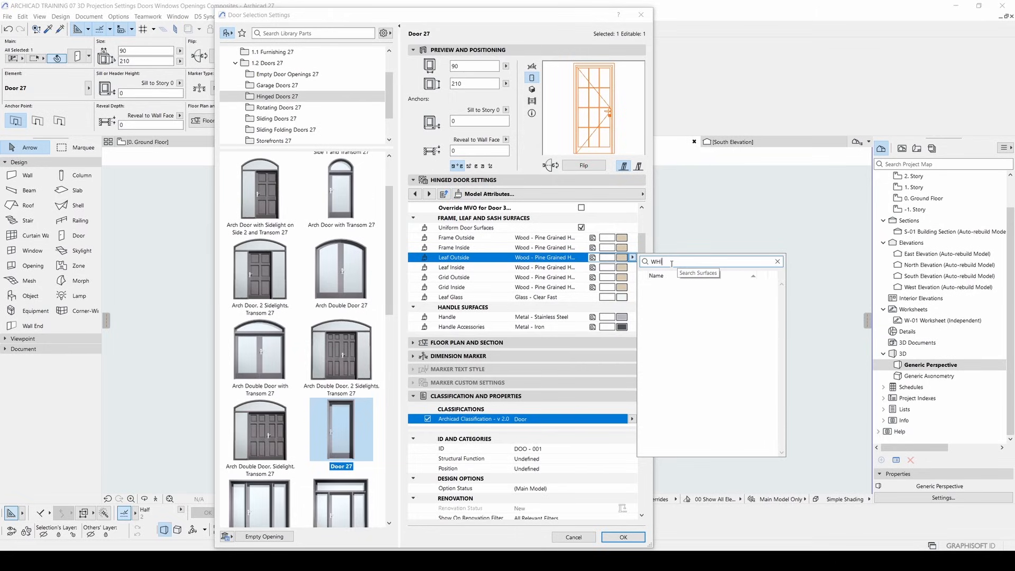
pyautogui.press('BackSpace')
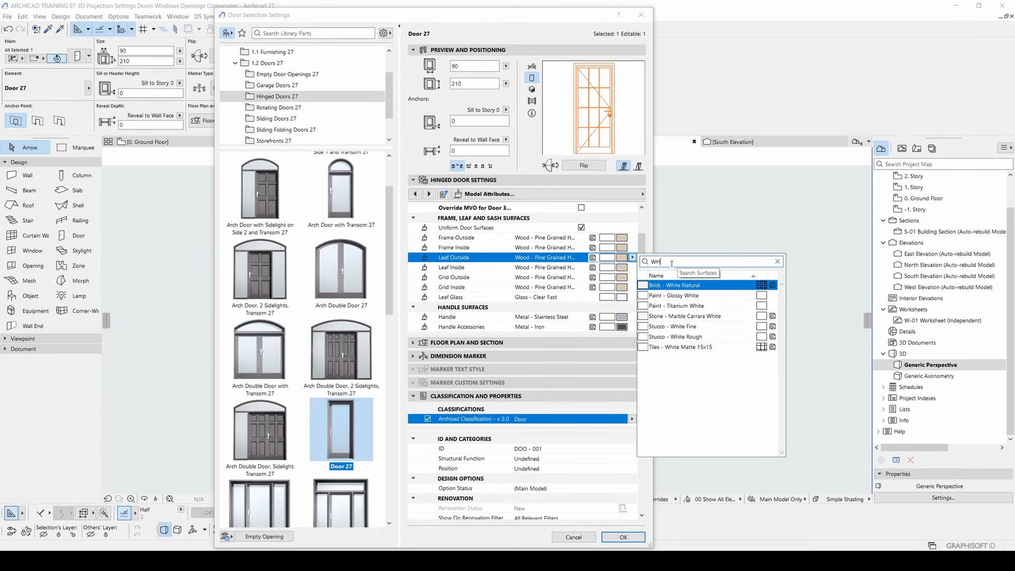
pyautogui.click(682, 306)
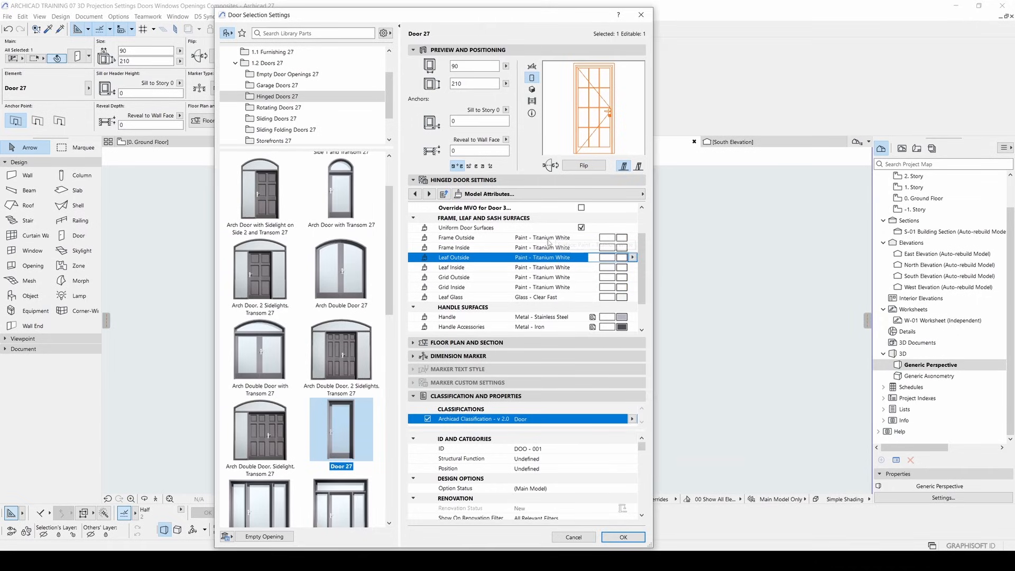
pyautogui.moveTo(643, 296); pyautogui.dragTo(644, 316)
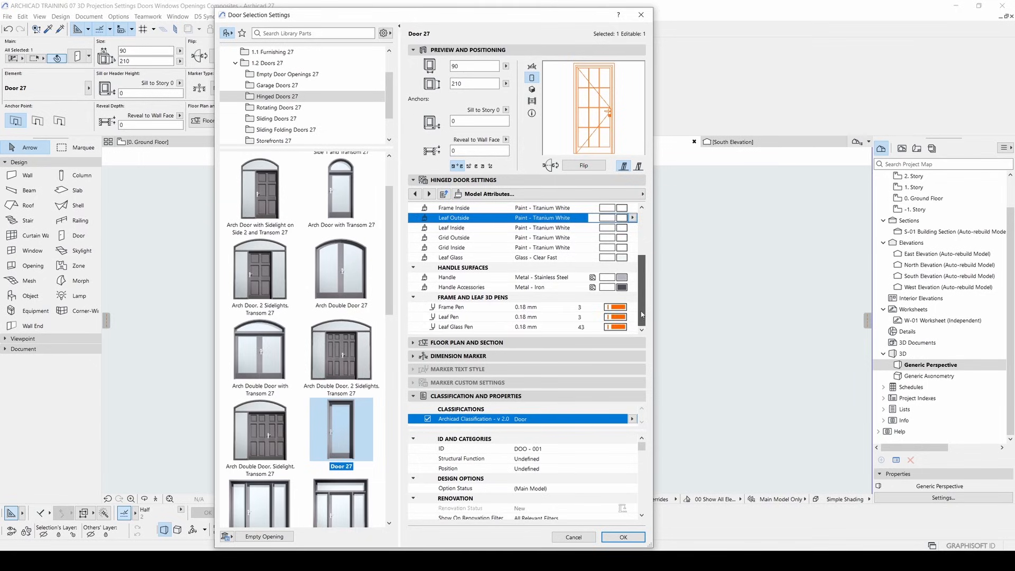
pyautogui.scroll(2, 642, 318)
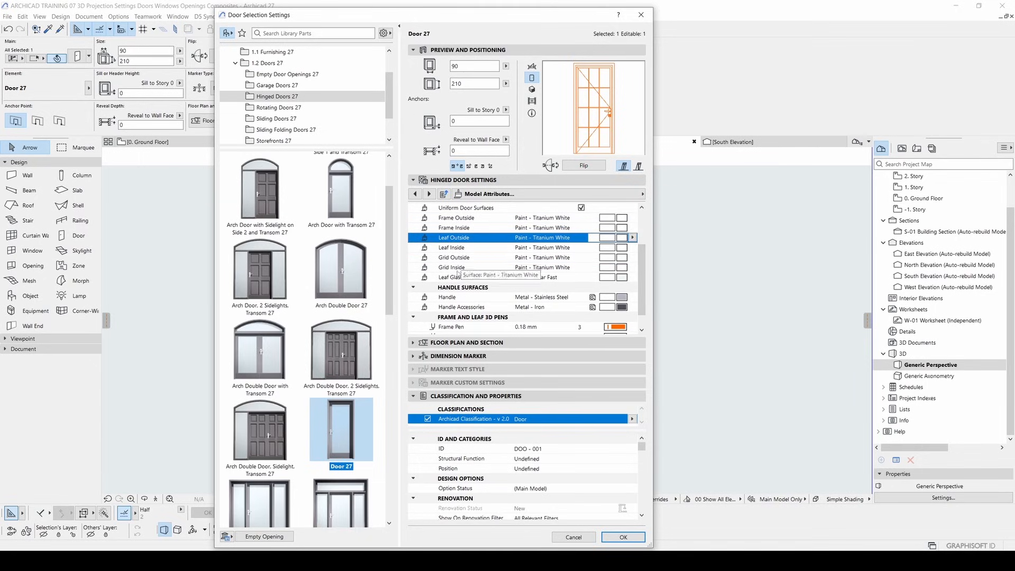
# - Examine the door's wall opening settings, including the available reveal types and the wall closure options
pyautogui.click(428, 194)
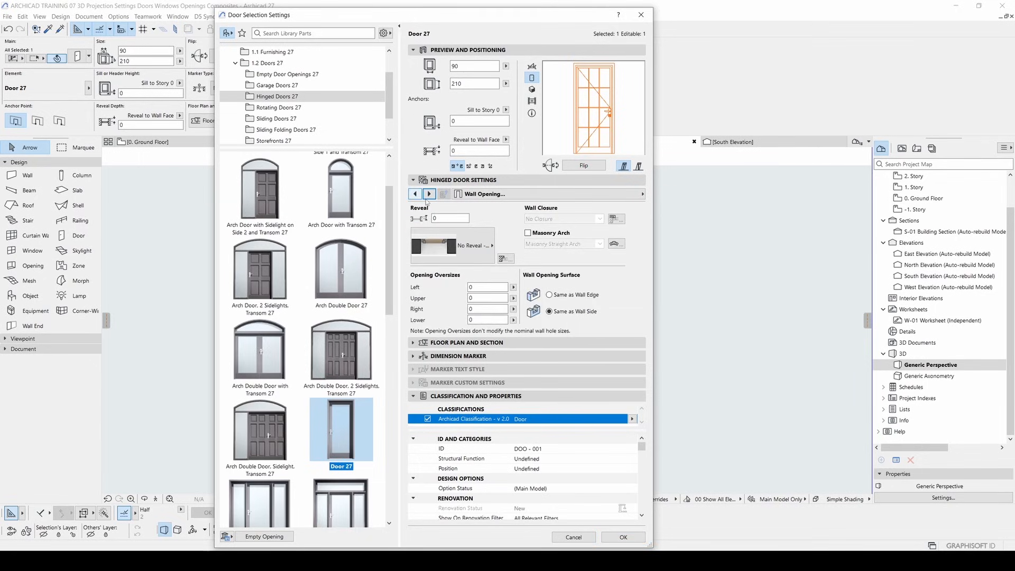
pyautogui.click(440, 248)
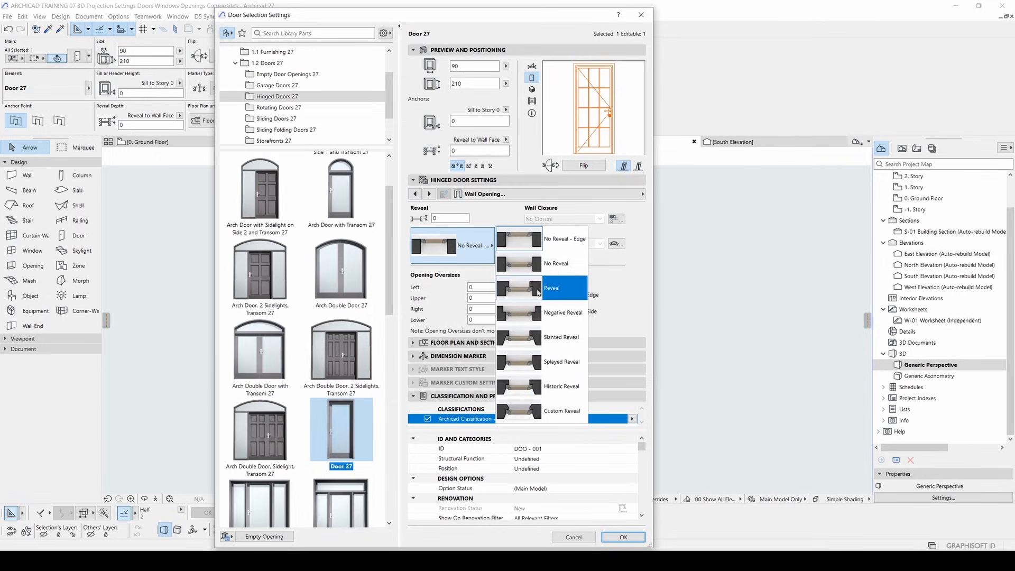
pyautogui.click(444, 237)
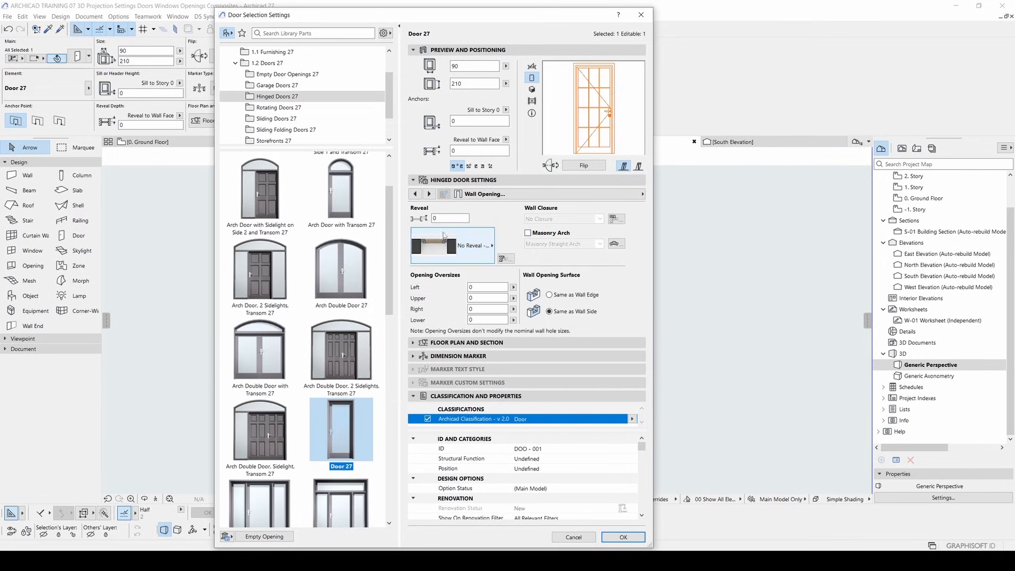
pyautogui.click(428, 193)
pyautogui.click(428, 194)
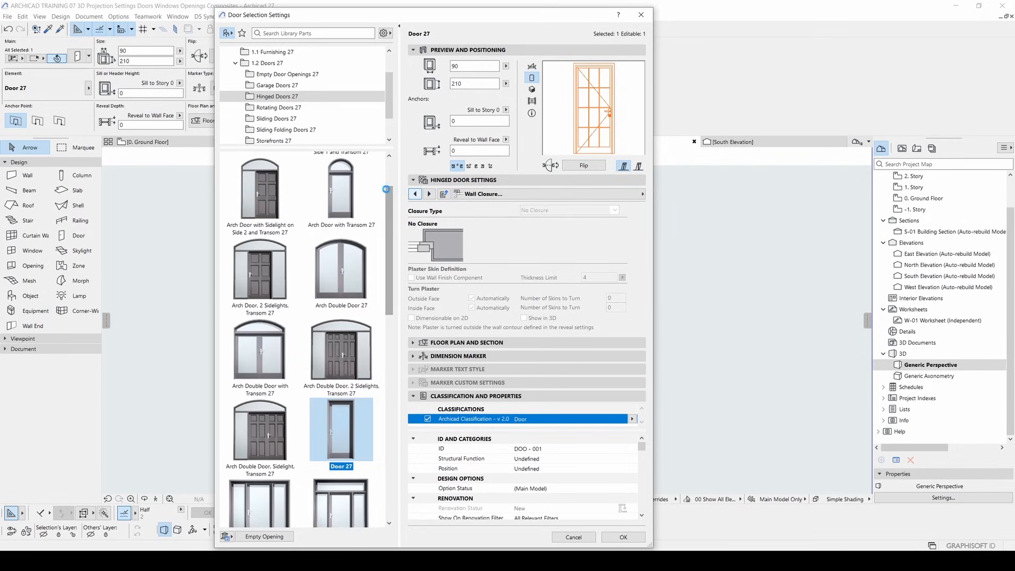
pyautogui.click(415, 194)
pyautogui.click(429, 194)
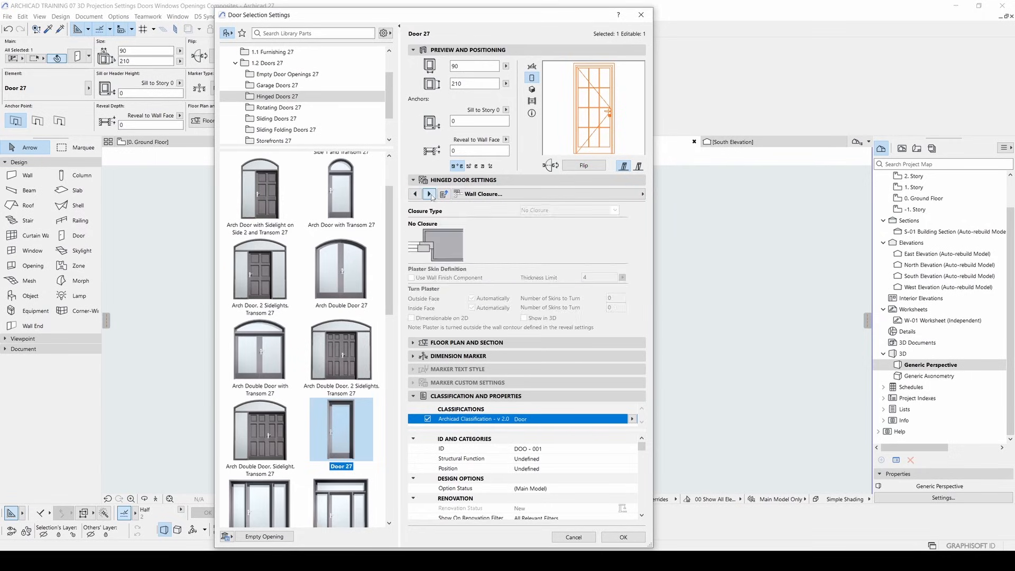
# - Add a Normal threshold, a Timber Sill and a Decorative sunshade to the door's fixtures and fittings
pyautogui.click(429, 194)
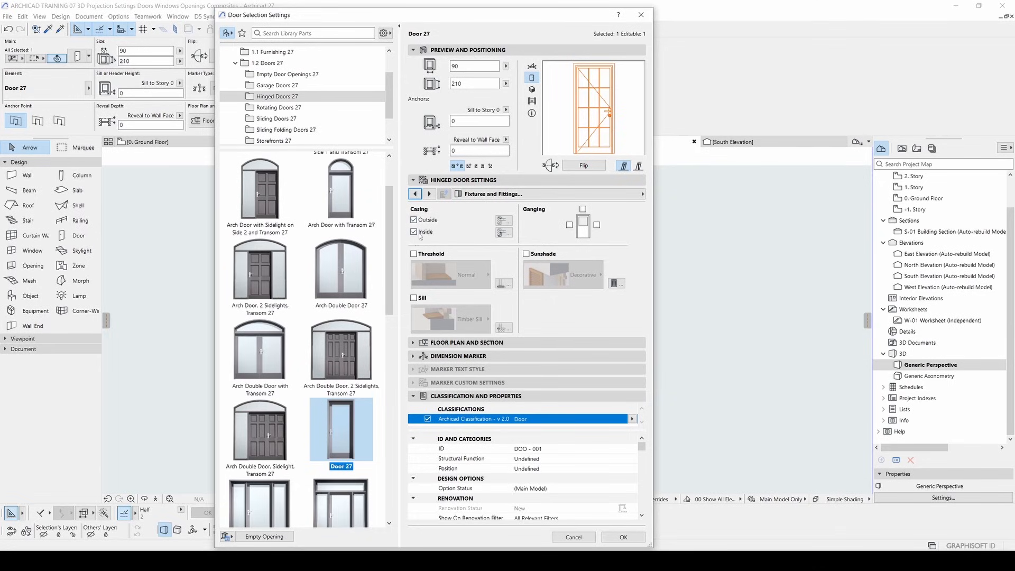
pyautogui.click(413, 254)
pyautogui.click(414, 298)
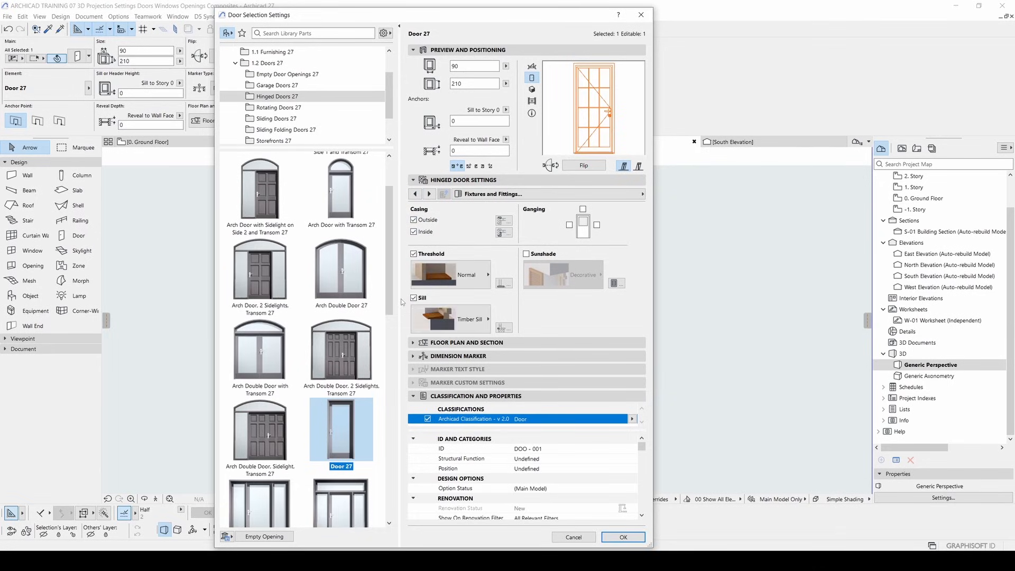
pyautogui.click(527, 254)
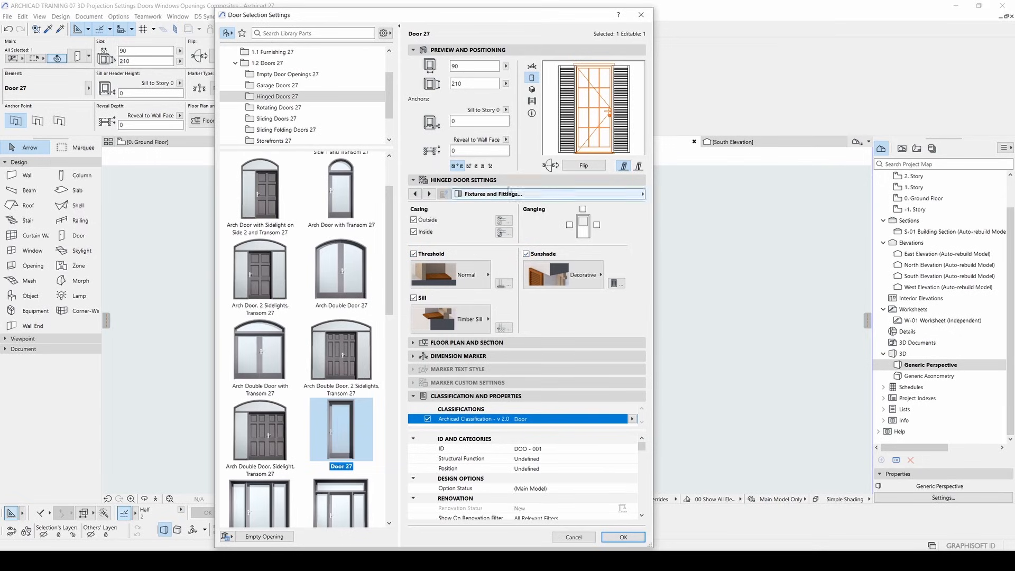
# - Review the outside casing, inside casing and minimal space settings, and apply the door settings
pyautogui.click(425, 192)
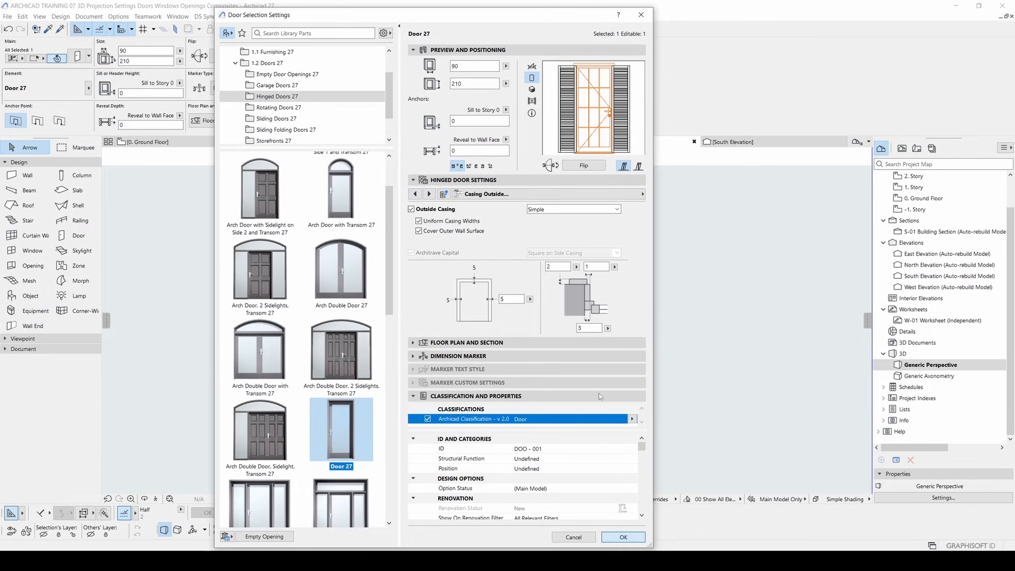
pyautogui.click(429, 194)
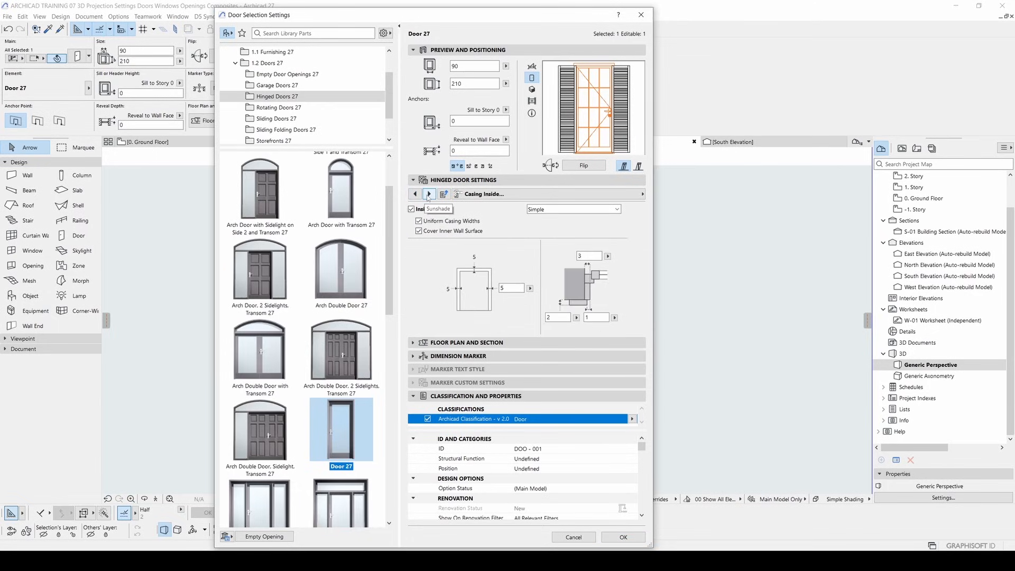
pyautogui.click(427, 194)
pyautogui.click(429, 194)
pyautogui.click(430, 194)
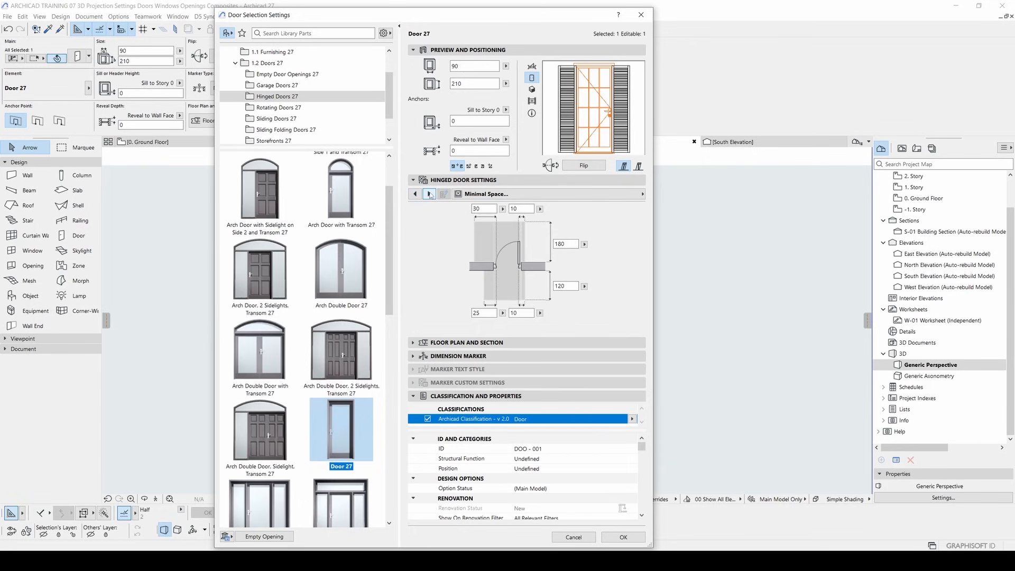
pyautogui.click(623, 537)
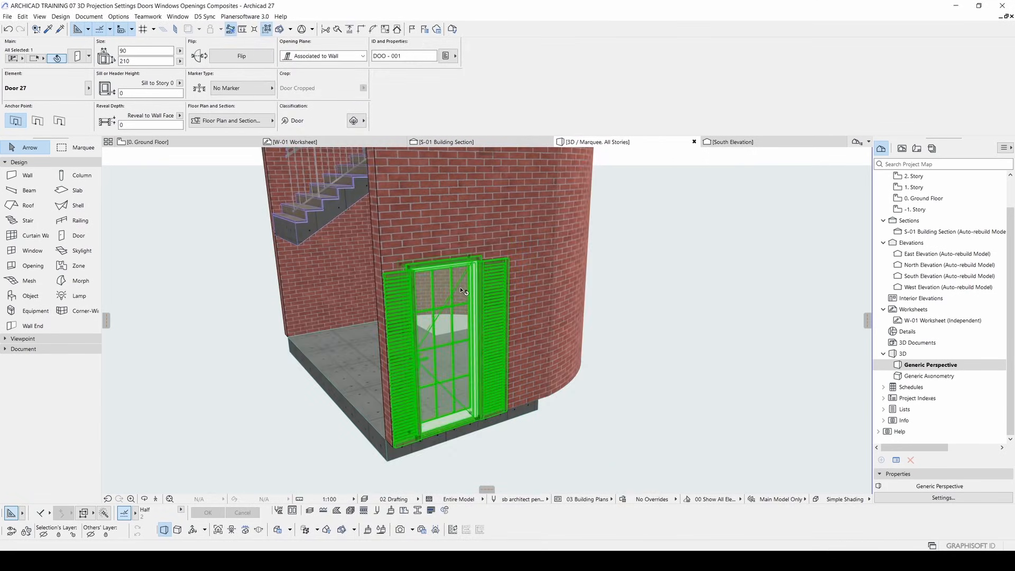
# - Inspect the updated door from outside in the 3D window and clear the selection
pyautogui.keyDown('shift'); pyautogui.moveTo(387, 317); pyautogui.dragTo(580, 351, button='middle'); pyautogui.keyUp('shift')
pyautogui.scroll(-2, 507, 338)
pyautogui.keyDown('shift'); pyautogui.moveTo(518, 331); pyautogui.dragTo(306, 297, button='middle'); pyautogui.keyUp('shift')
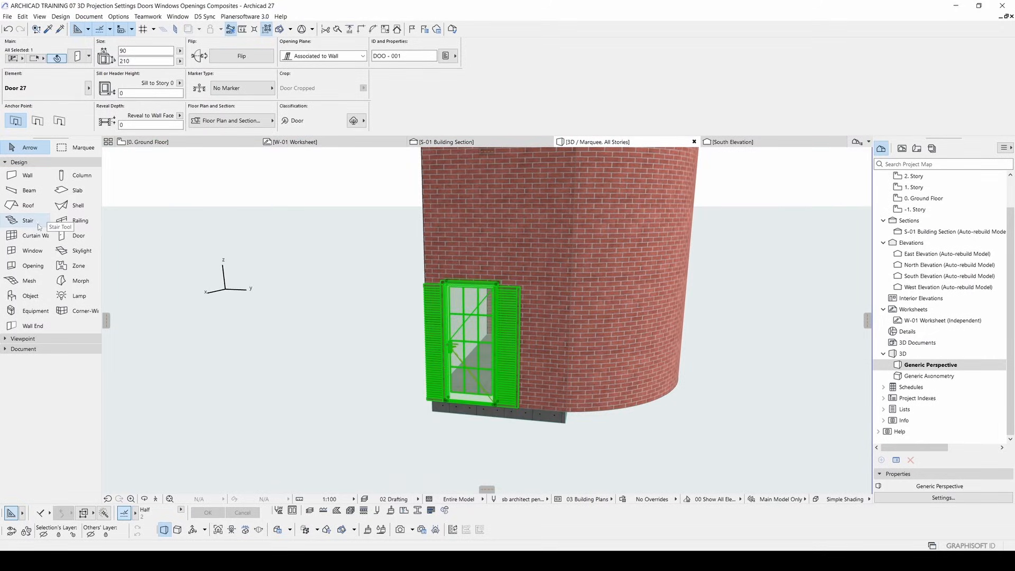
pyautogui.press('Escape')
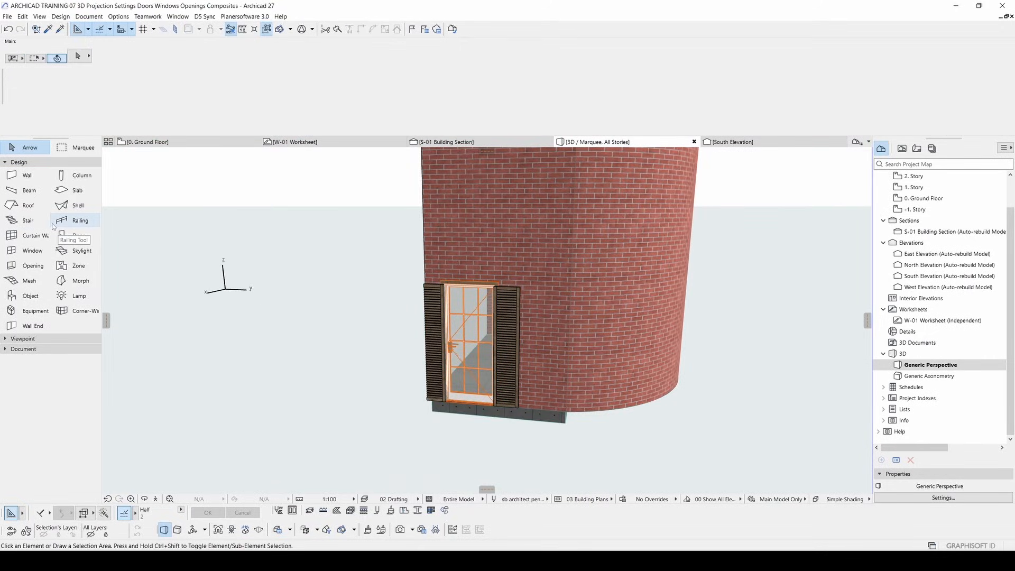
# - Place a 90 x 150 window at the crown of the curved wall on the ground floor plan and show it in 3D
pyautogui.click(30, 255)
pyautogui.press('F2')
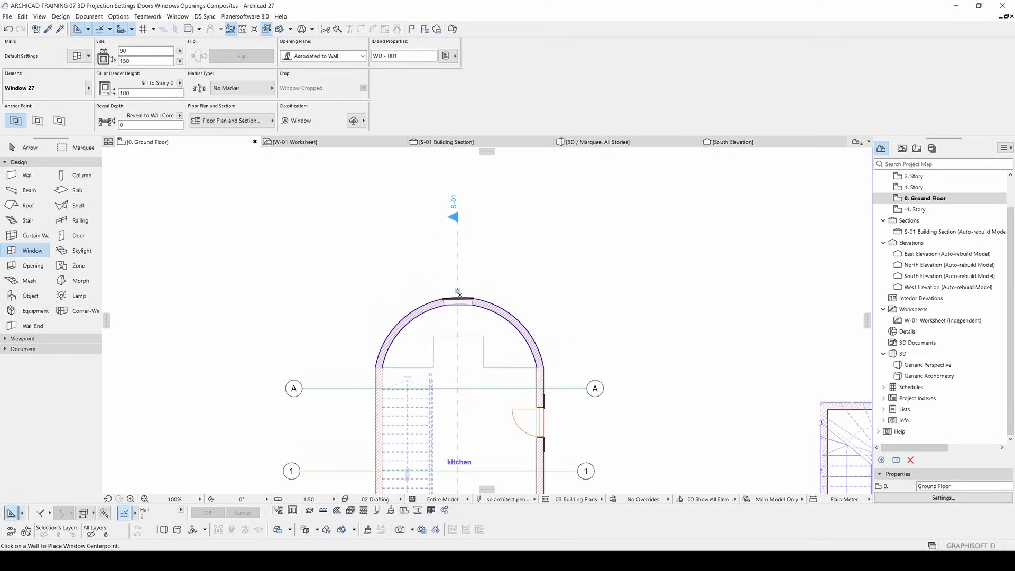
pyautogui.click(460, 295)
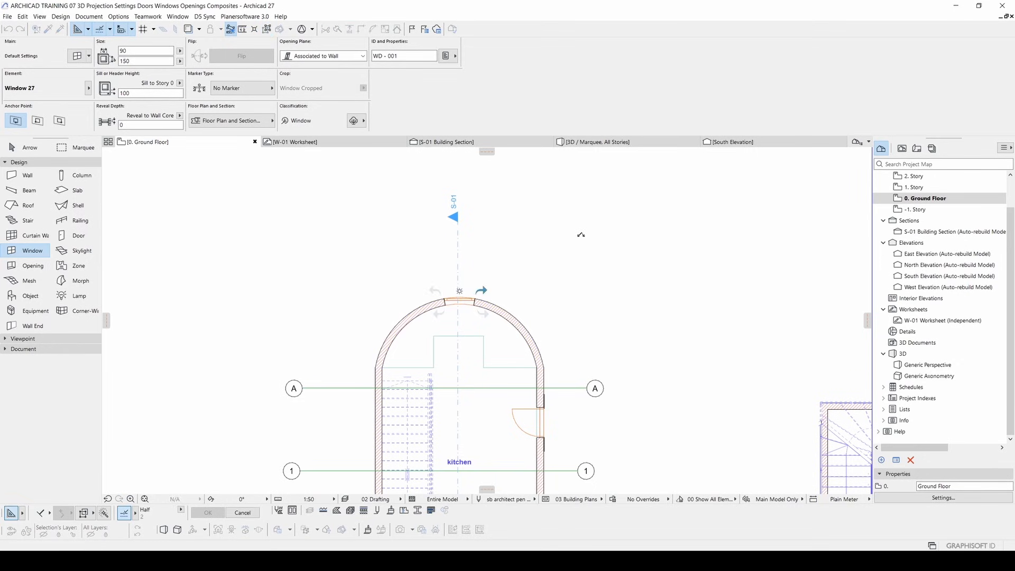
pyautogui.press('F3')
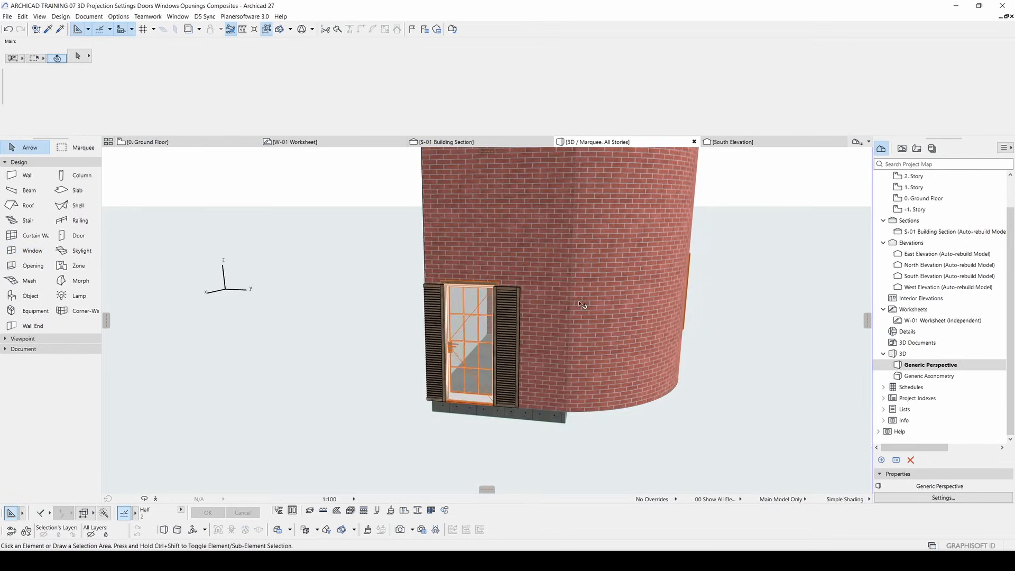
# - Select the new window in the curved wall in 3D and set its reveal depth to 10, finally to 8
pyautogui.keyDown('shift'); pyautogui.moveTo(318, 323); pyautogui.dragTo(609, 355, button='middle'); pyautogui.keyUp('shift')
pyautogui.scroll(3, 480, 315)
pyautogui.keyDown('shift'); pyautogui.moveTo(548, 219); pyautogui.dragTo(453, 274, button='middle'); pyautogui.keyUp('shift')
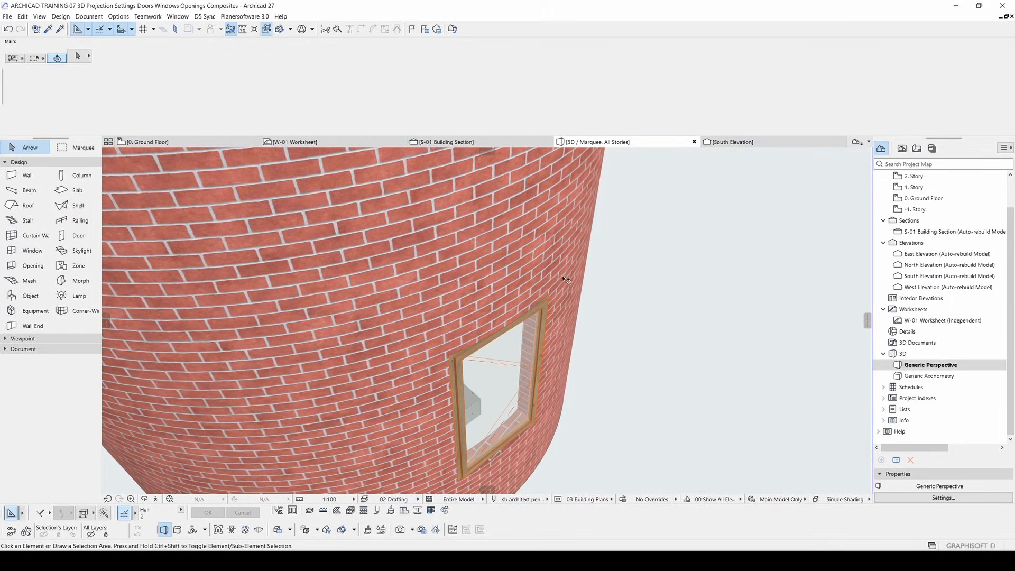
pyautogui.click(502, 345)
pyautogui.keyDown('shift'); pyautogui.moveTo(516, 364); pyautogui.dragTo(500, 298, button='middle'); pyautogui.keyUp('shift')
pyautogui.click(506, 336)
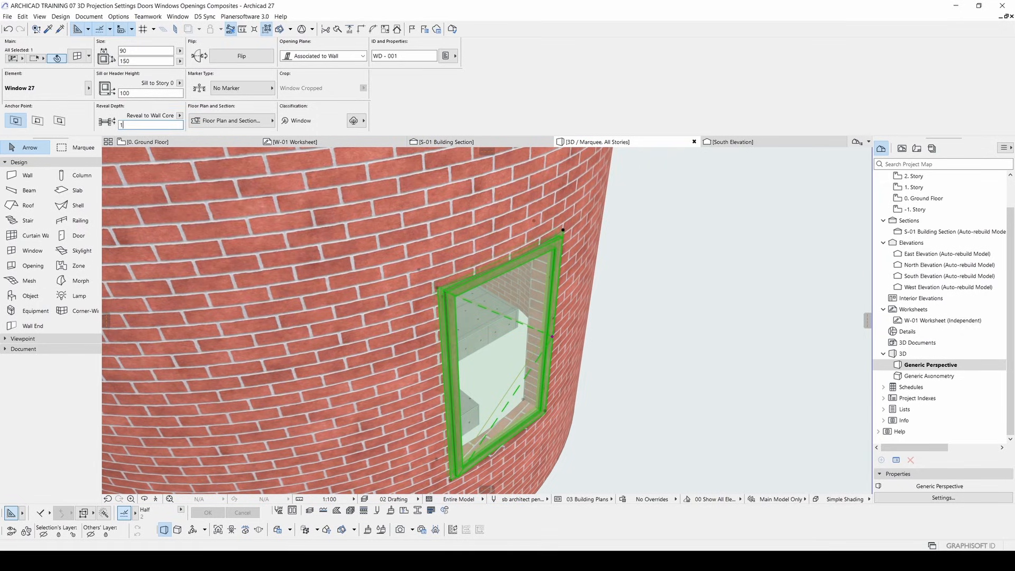
pyautogui.press('Return')
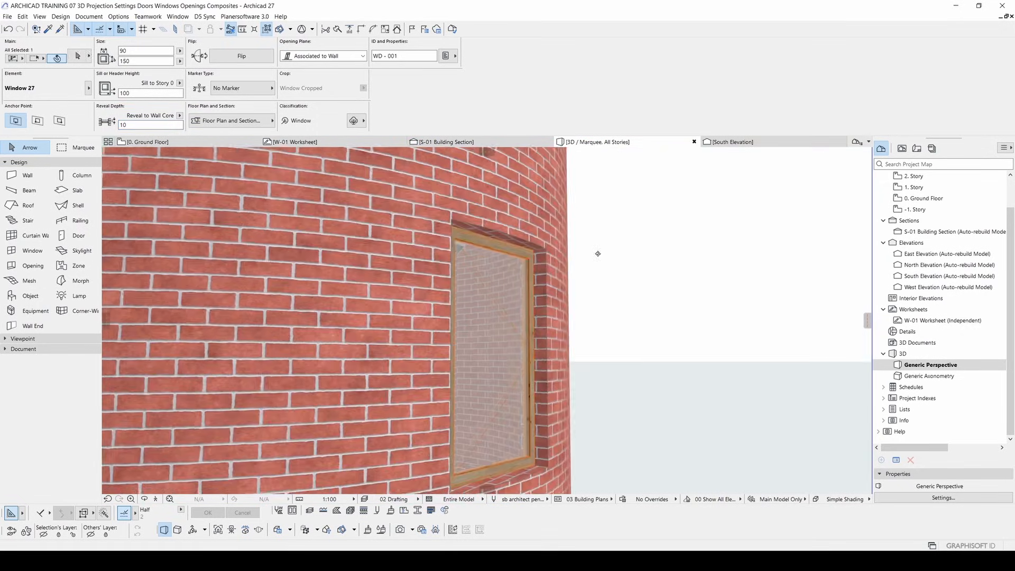
pyautogui.press('Return')
pyautogui.scroll(-4, 496, 327)
pyautogui.moveTo(439, 309)
pyautogui.mouseDown(button='middle')
pyautogui.moveTo(551, 293)
pyautogui.moveTo(539, 276)
pyautogui.moveTo(442, 283)
pyautogui.mouseUp(button='middle')
pyautogui.scroll(1, 539, 277)
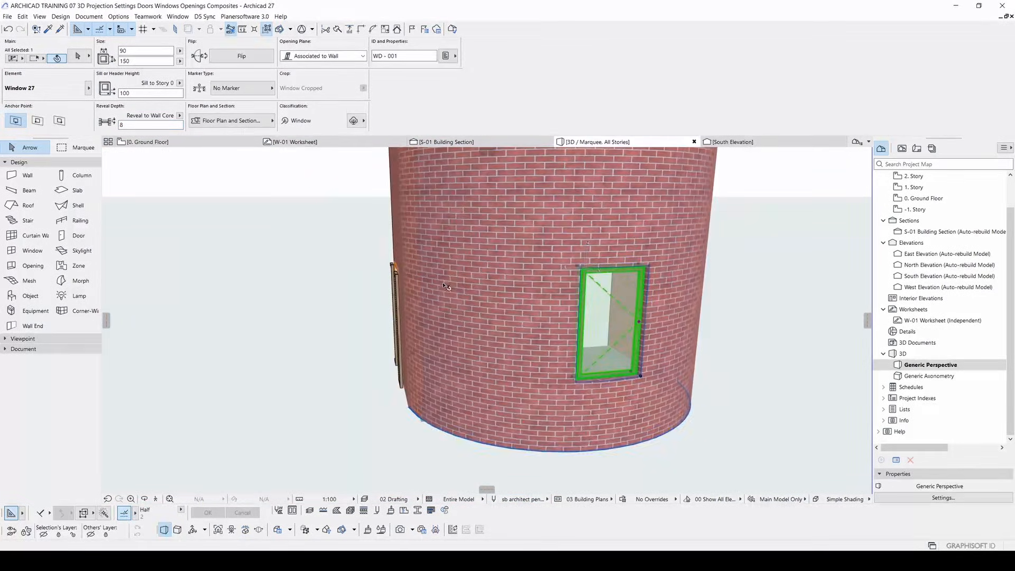
# - Open the selected window's settings and review the pages of its basic window settings
pyautogui.hotkey('ctrl', 't')
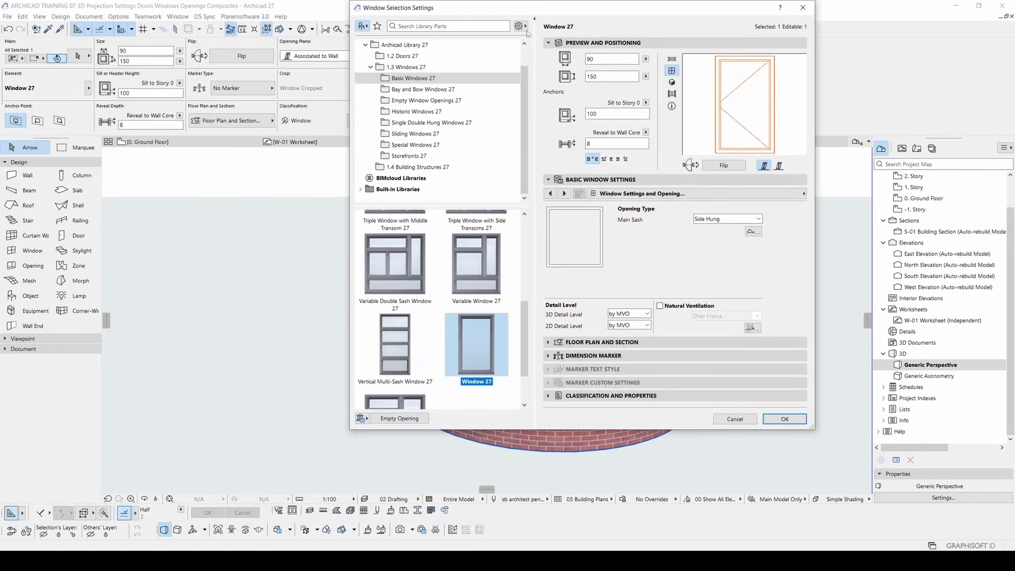
pyautogui.moveTo(557, 44); pyautogui.dragTo(304, 72)
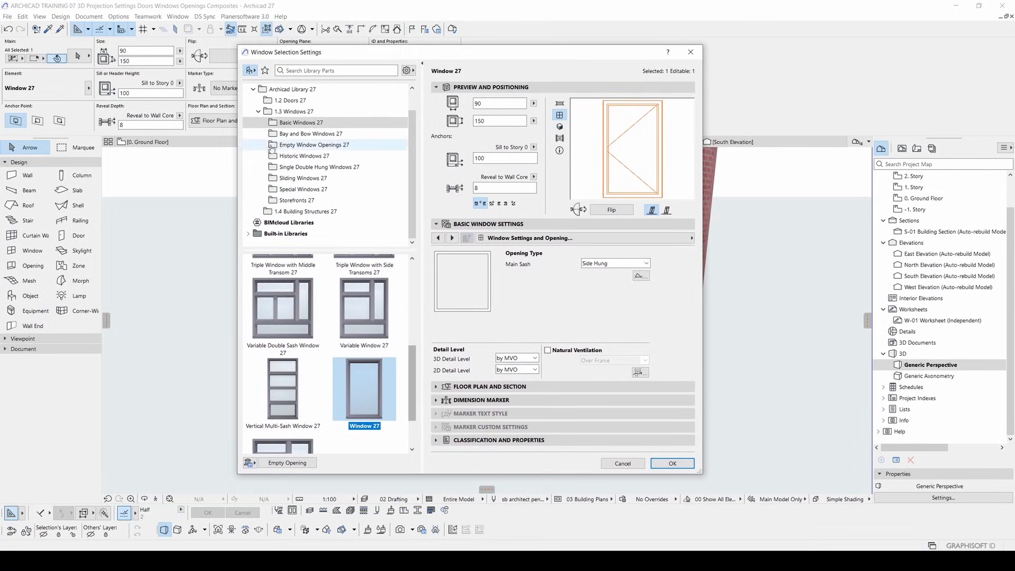
pyautogui.click(450, 238)
pyautogui.click(449, 237)
pyautogui.click(438, 237)
pyautogui.click(438, 238)
pyautogui.click(438, 237)
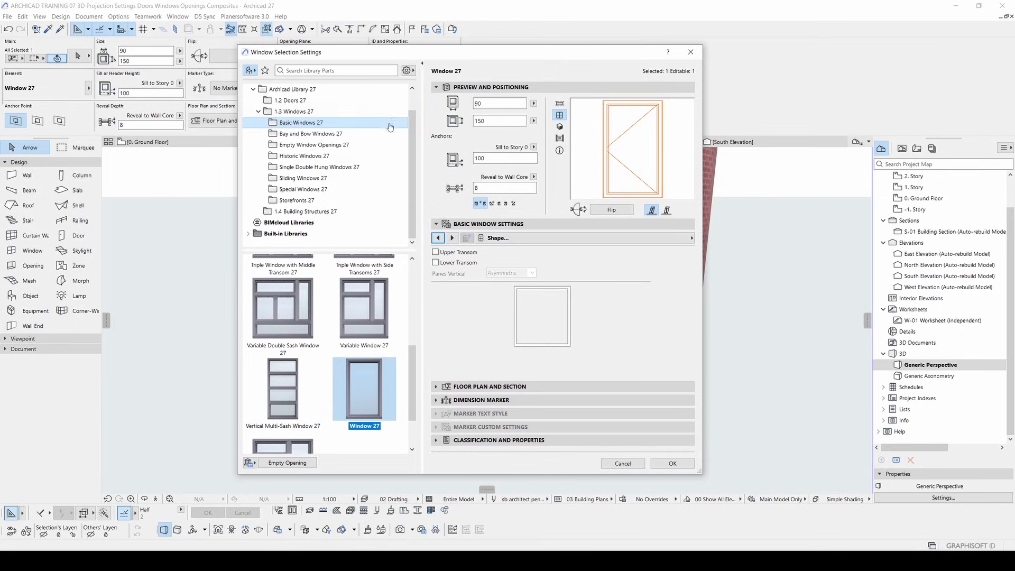
# - Change the window to Vertical Multi-Sash Window 27 with 3 panes and the Uniform Glazing Sizes configuration
pyautogui.scroll(1, 414, 134)
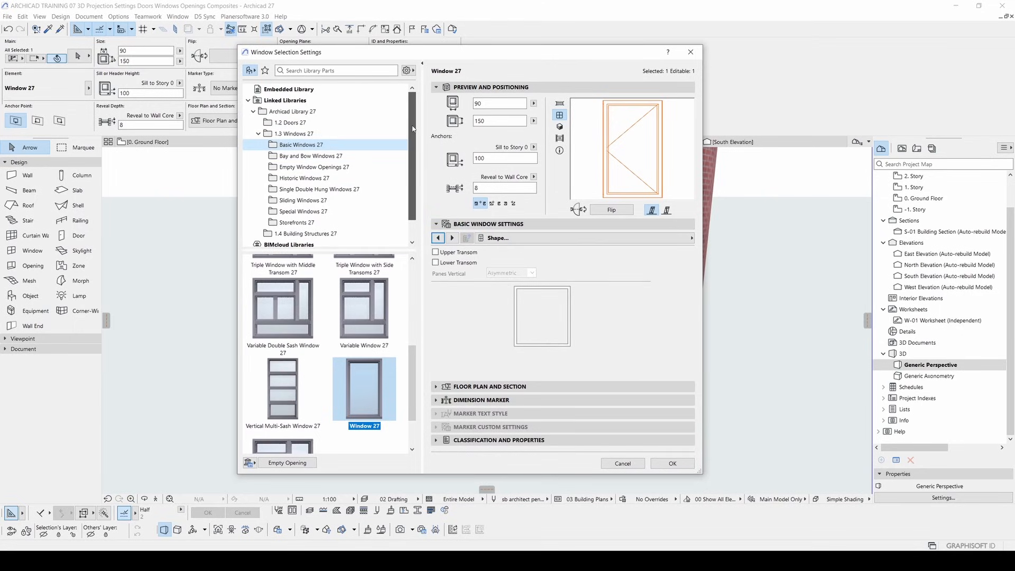
pyautogui.scroll(-1, 412, 128)
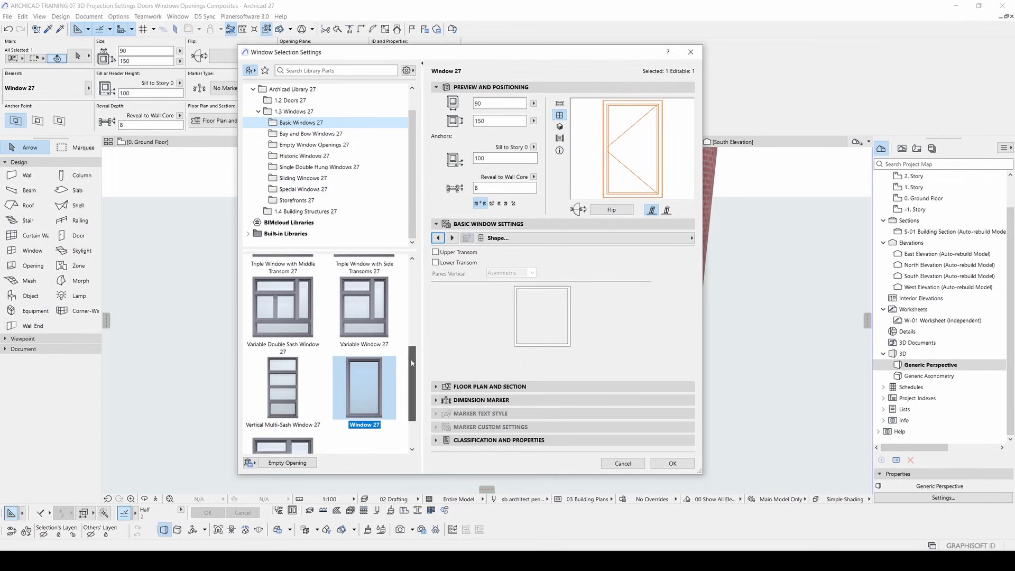
pyautogui.scroll(-1, 410, 359)
pyautogui.click(318, 399)
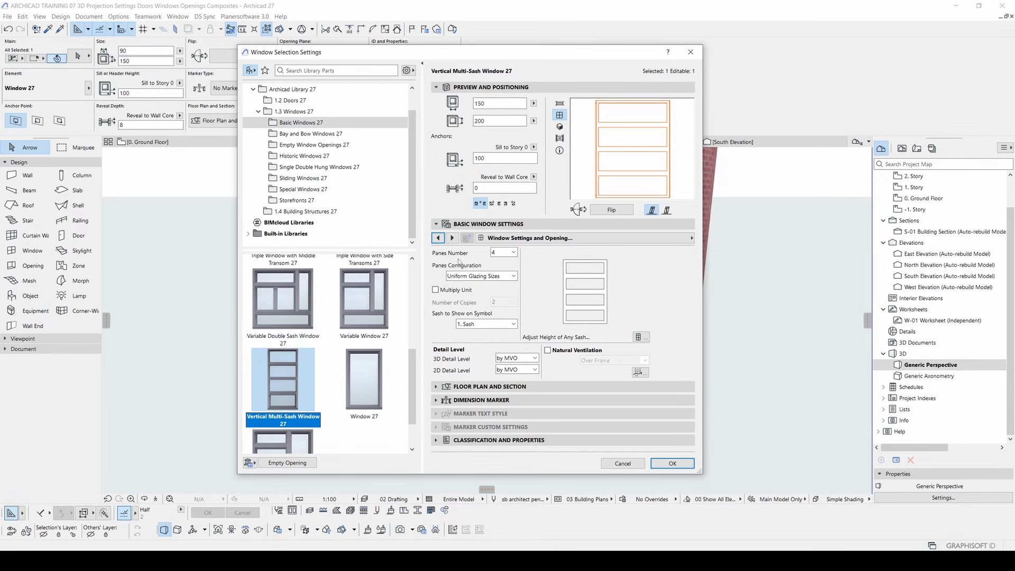
pyautogui.click(498, 254)
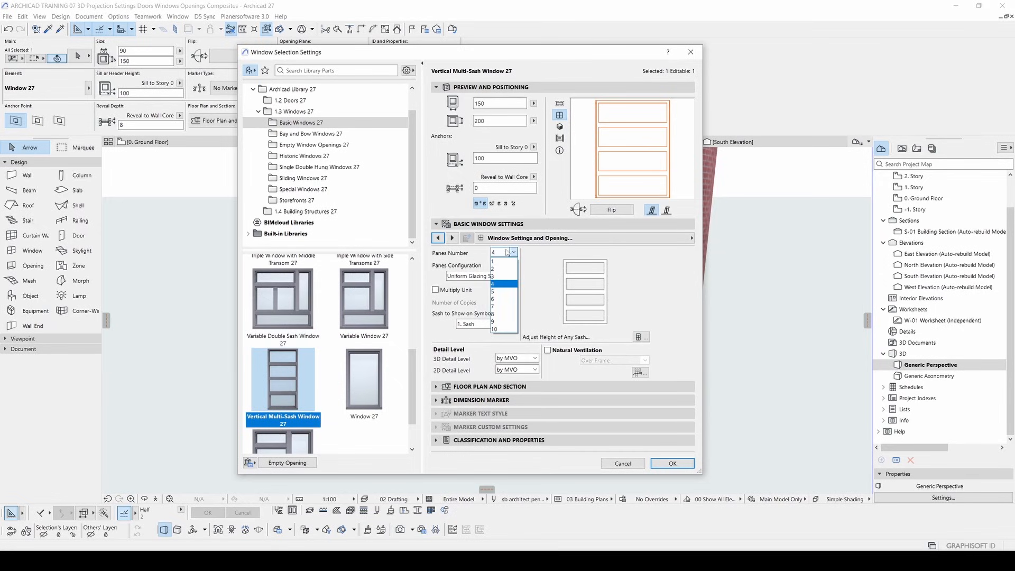
pyautogui.click(497, 279)
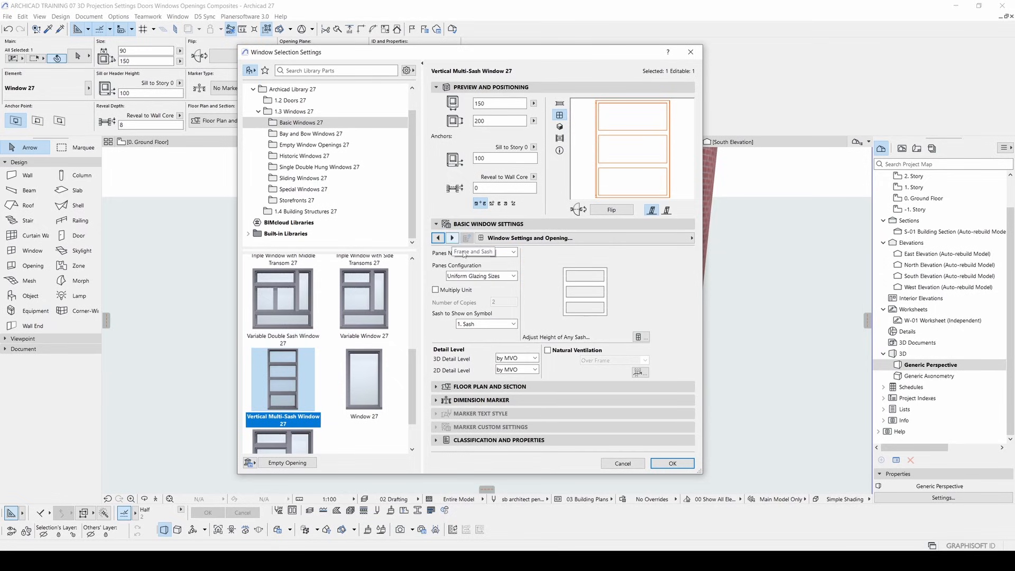
pyautogui.click(473, 275)
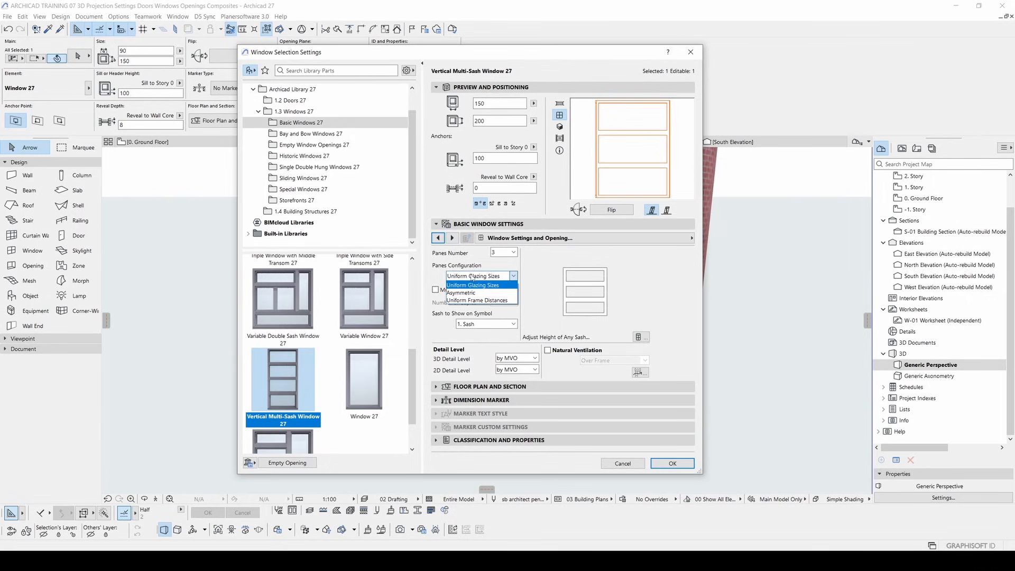
pyautogui.click(471, 286)
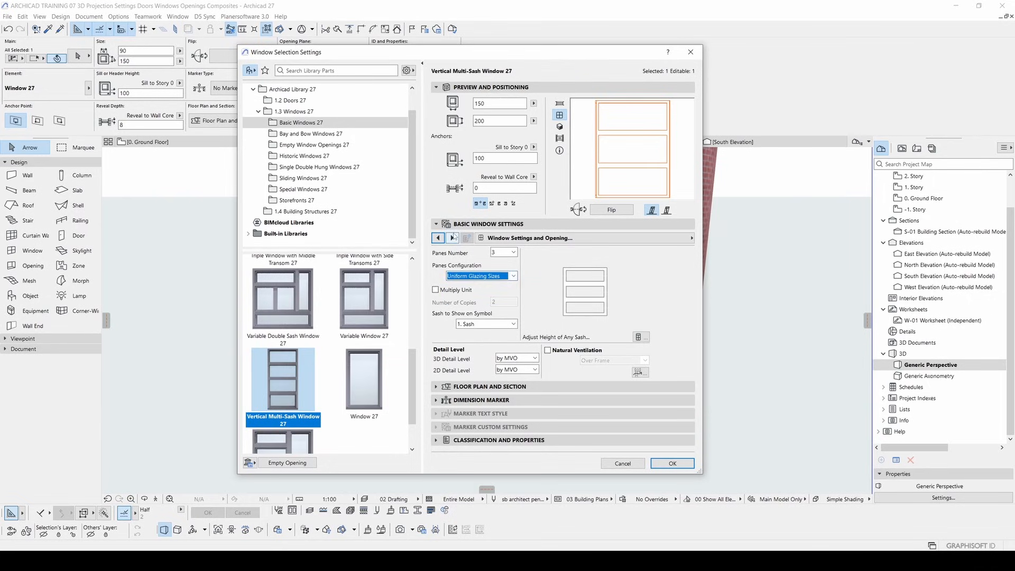
# - Review the multi-sash window's detail level, handle, opening type and angle, and opening lines settings
pyautogui.click(452, 237)
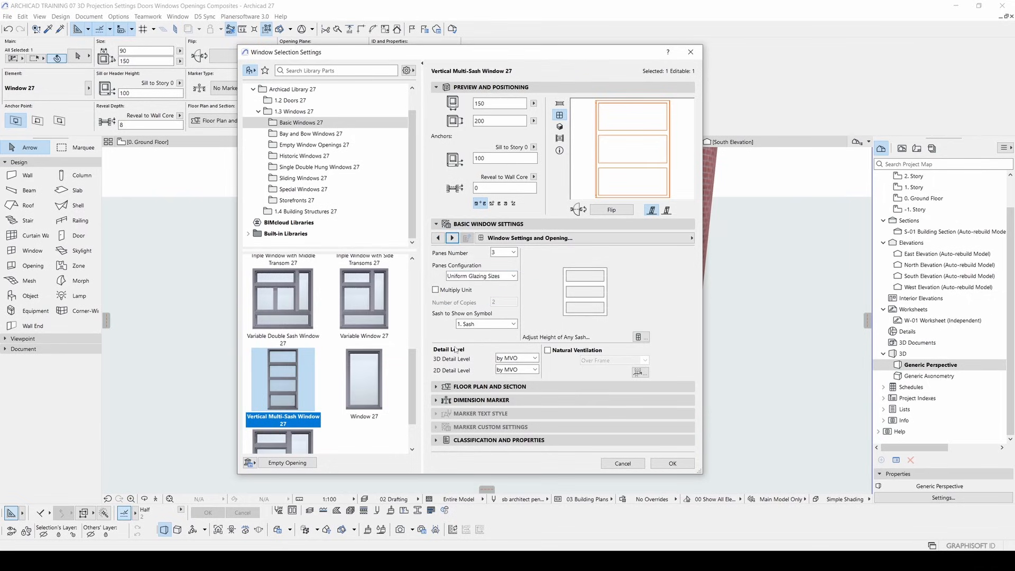
pyautogui.click(527, 360)
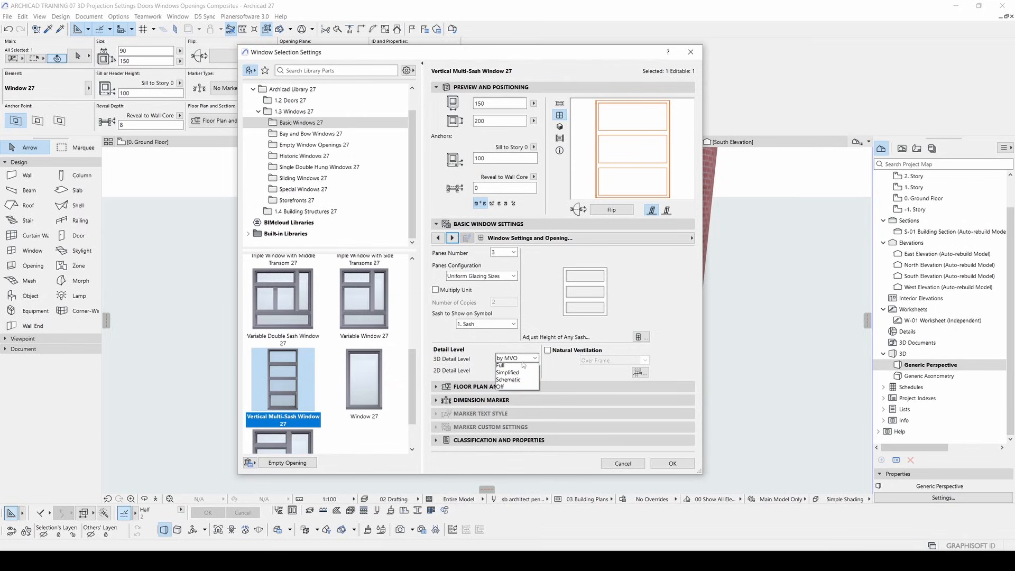
pyautogui.click(466, 358)
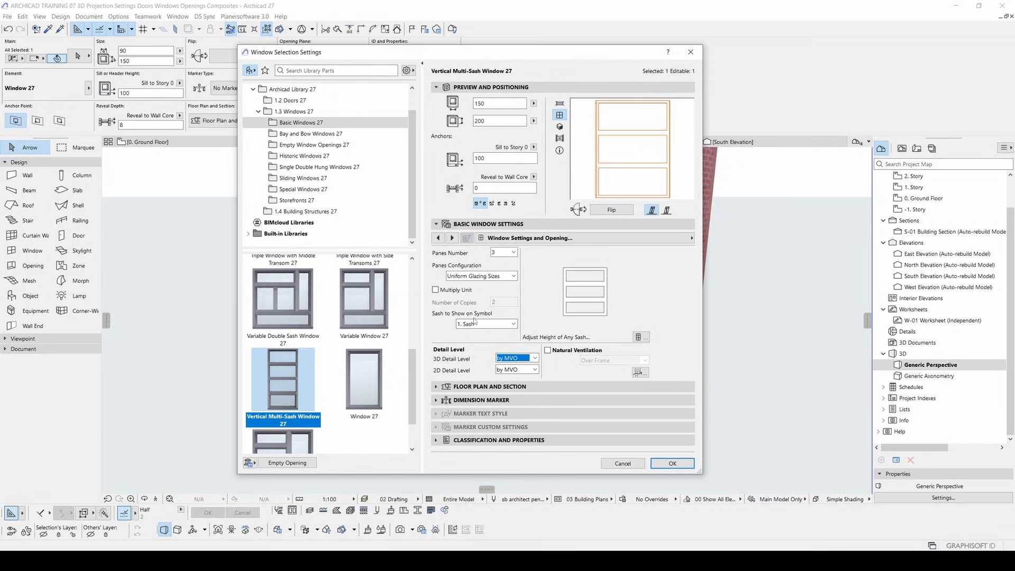
pyautogui.click(452, 237)
pyautogui.click(452, 237)
pyautogui.click(451, 237)
pyautogui.click(438, 238)
pyautogui.click(452, 237)
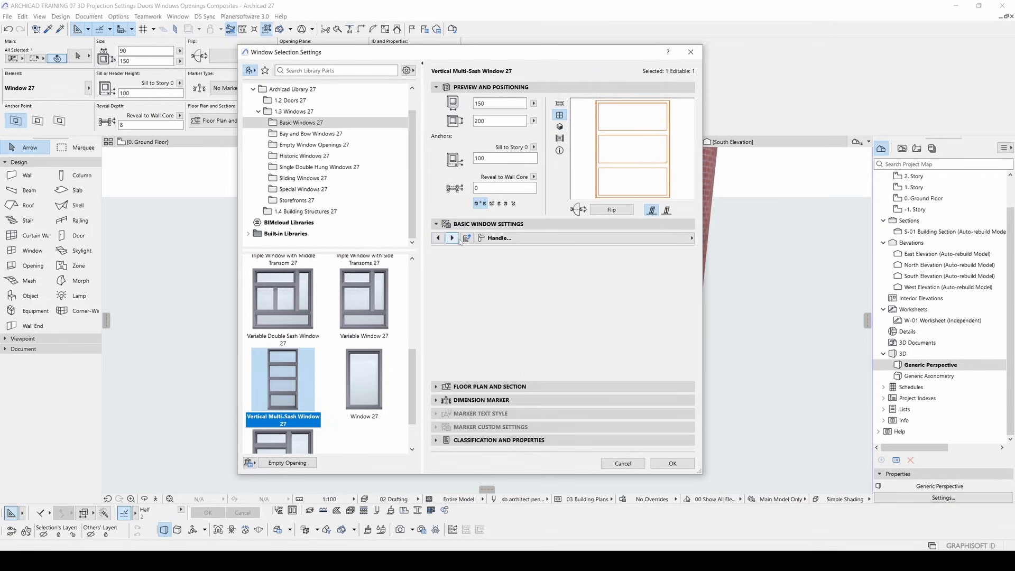
pyautogui.click(452, 237)
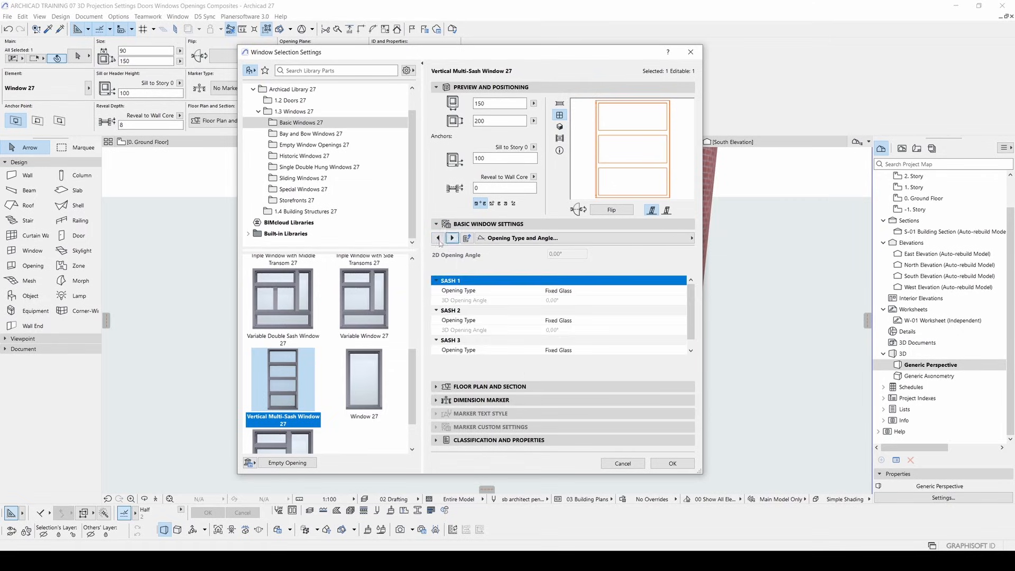
pyautogui.click(438, 238)
pyautogui.click(452, 237)
pyautogui.click(452, 237)
pyautogui.click(452, 237)
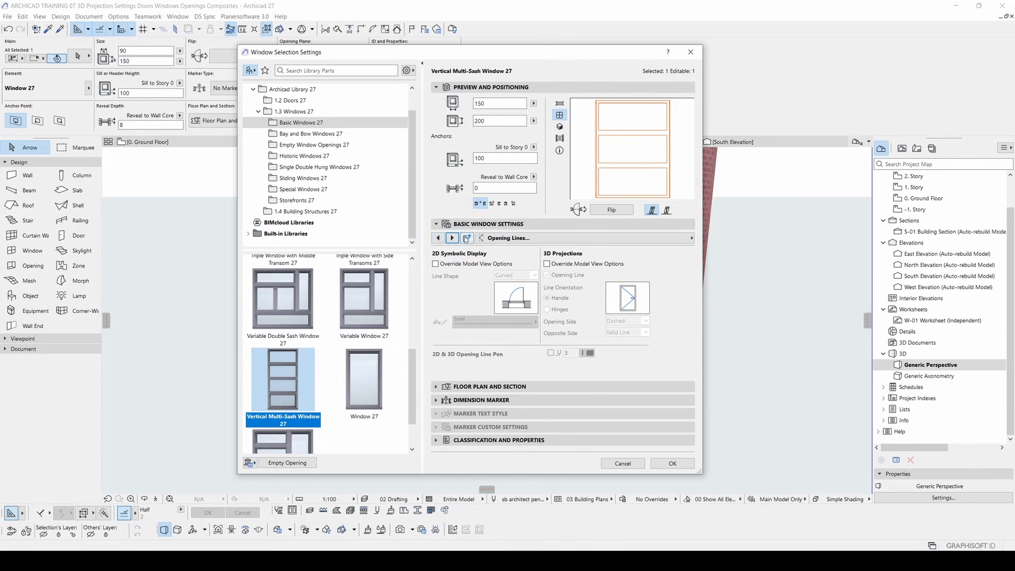
# - Override the model view options for the window's 3D opening lines, check the model attributes, and apply the window settings
pyautogui.click(547, 264)
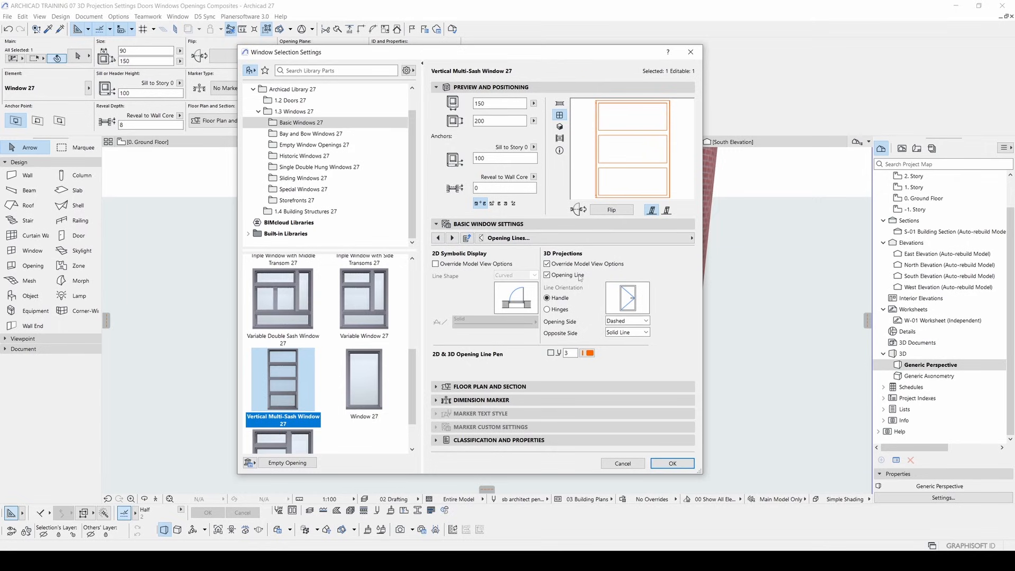
pyautogui.click(452, 238)
pyautogui.scroll(-3, 512, 284)
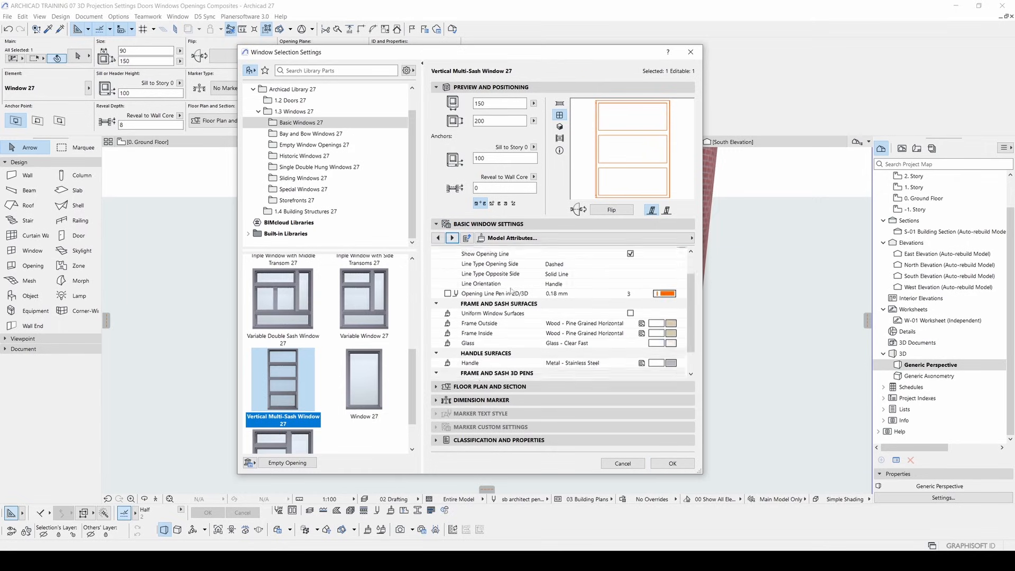
pyautogui.scroll(3, 512, 284)
pyautogui.click(671, 464)
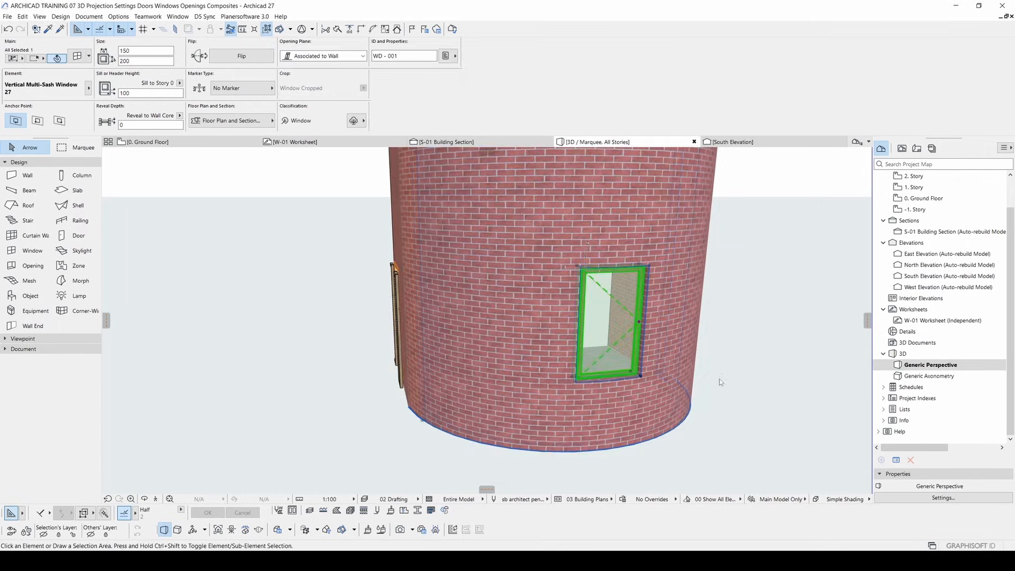
# - Inspect the multi-sash window in the curved wall from several angles in 3D and clear the selection
pyautogui.press('Escape')
pyautogui.keyDown('shift'); pyautogui.moveTo(465, 345); pyautogui.dragTo(562, 338, button='middle'); pyautogui.keyUp('shift')
pyautogui.click(556, 331)
pyautogui.scroll(3, 568, 274)
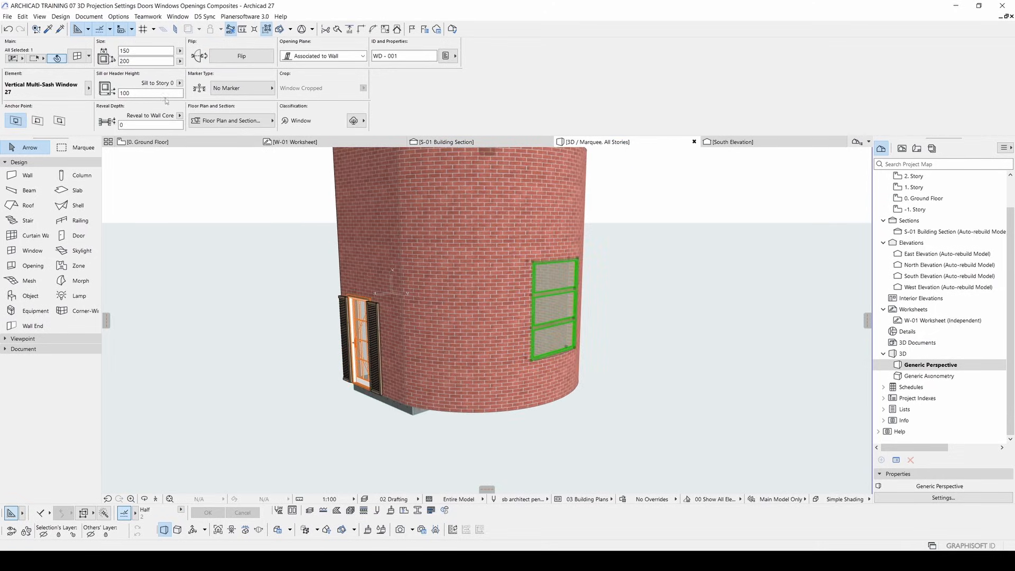
pyautogui.click(138, 93)
pyautogui.scroll(-2, 411, 314)
pyautogui.keyDown('shift'); pyautogui.moveTo(411, 313); pyautogui.dragTo(346, 336, button='middle'); pyautogui.keyUp('shift')
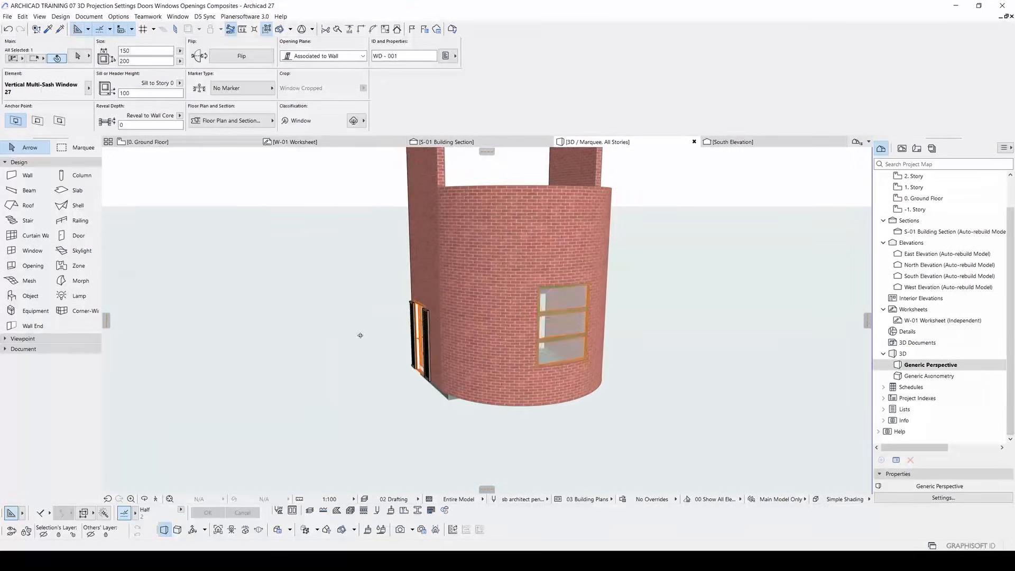
pyautogui.click(653, 317)
pyautogui.moveTo(510, 257); pyautogui.dragTo(504, 318, button='middle')
# - On the ground floor plan, place a 30 by 30 rectangular opening in the kitchen slab and another in the east wall
pyautogui.press('F2')
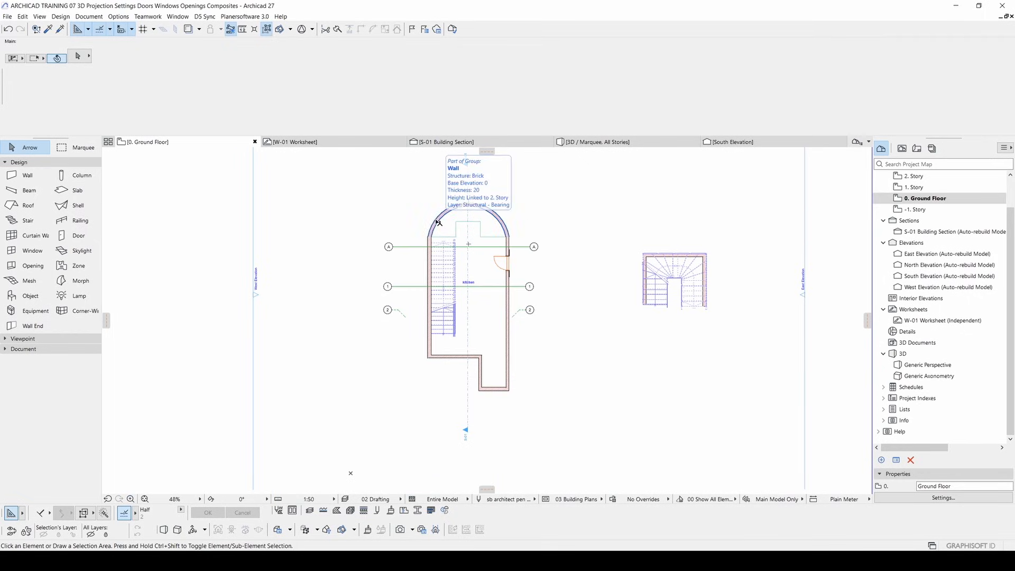
pyautogui.scroll(3, 437, 222)
pyautogui.moveTo(437, 222)
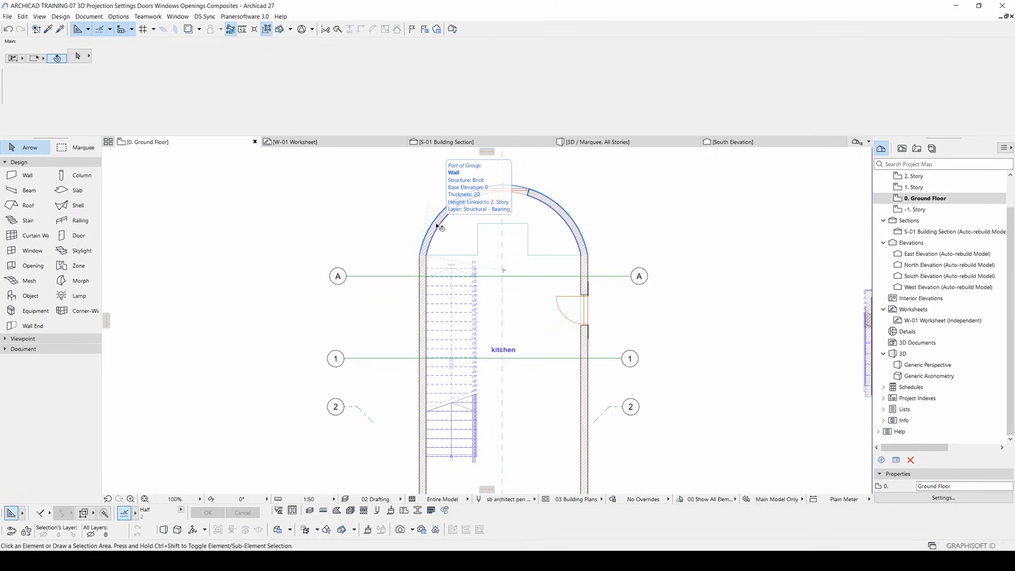
pyautogui.moveTo(410, 247); pyautogui.dragTo(377, 271, button='middle')
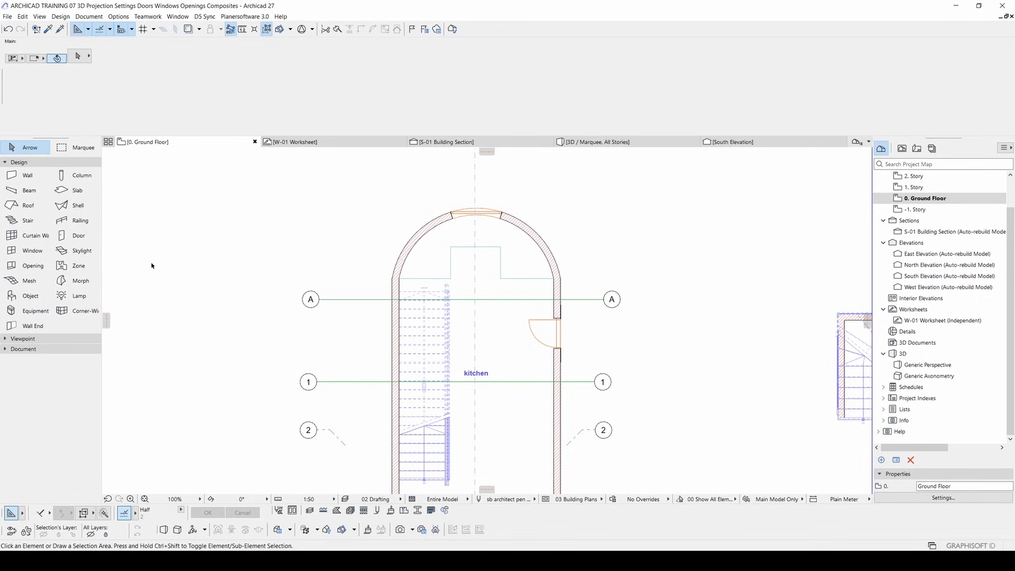
pyautogui.click(15, 266)
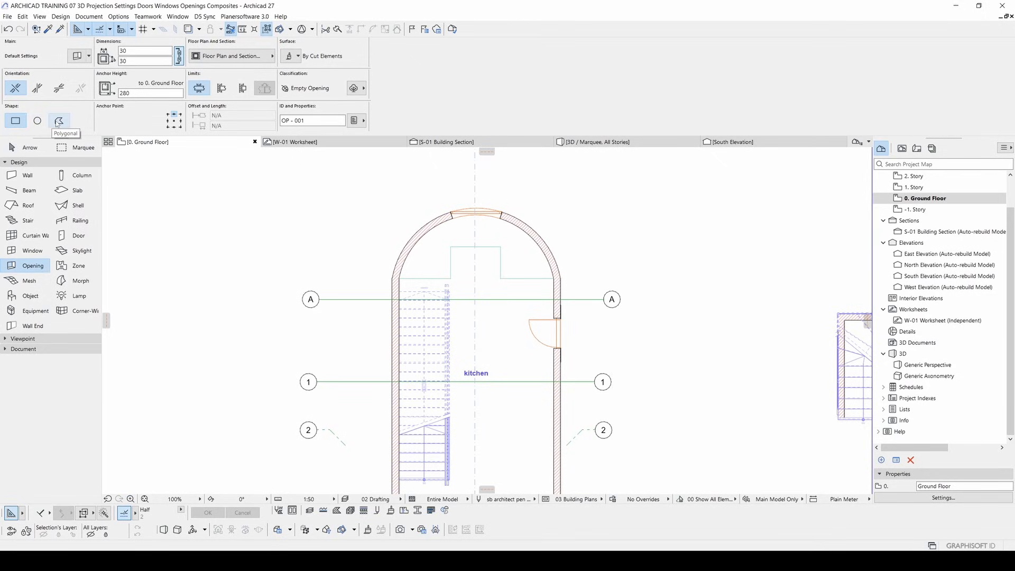
pyautogui.moveTo(567, 349); pyautogui.dragTo(546, 332, button='middle')
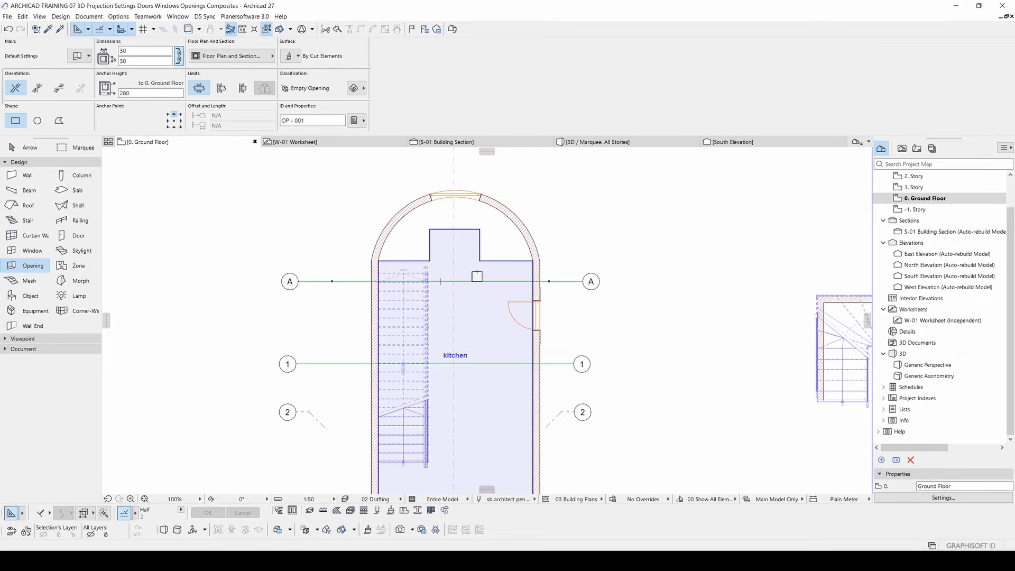
pyautogui.scroll(-2, 463, 277)
pyautogui.scroll(2, 461, 278)
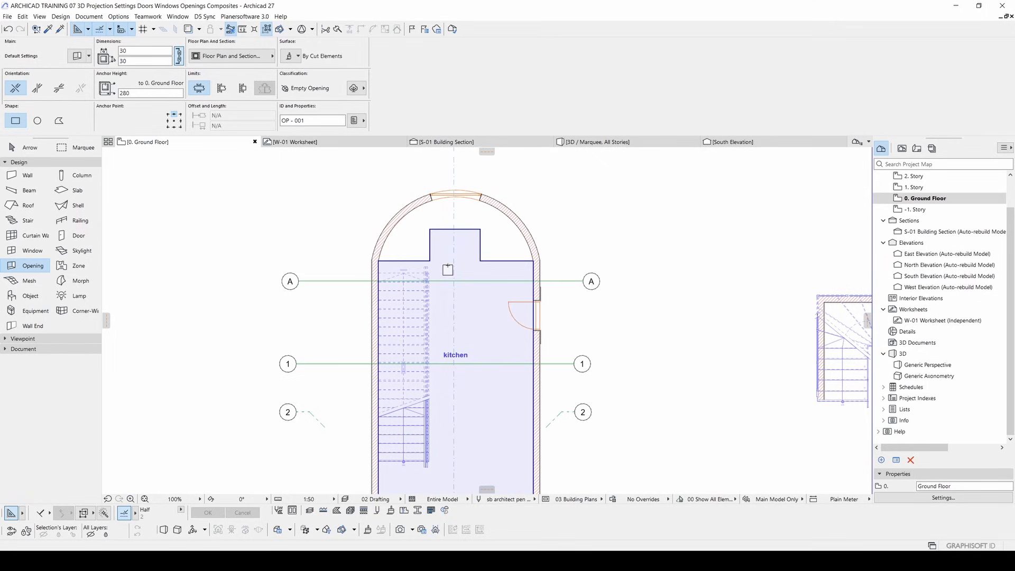
pyautogui.scroll(-3, 492, 335)
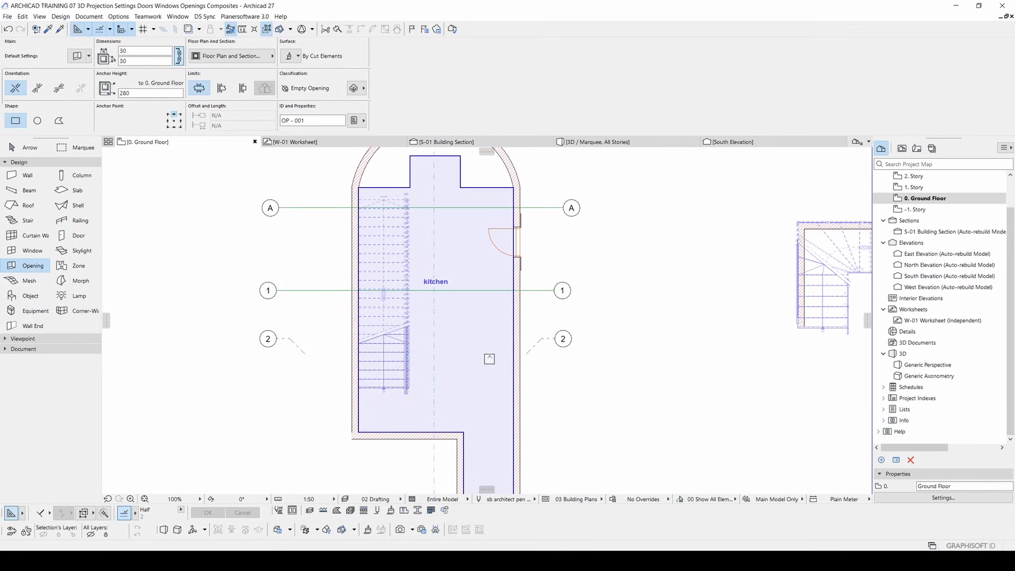
pyautogui.moveTo(494, 359); pyautogui.dragTo(484, 323, button='middle')
pyautogui.click(489, 305)
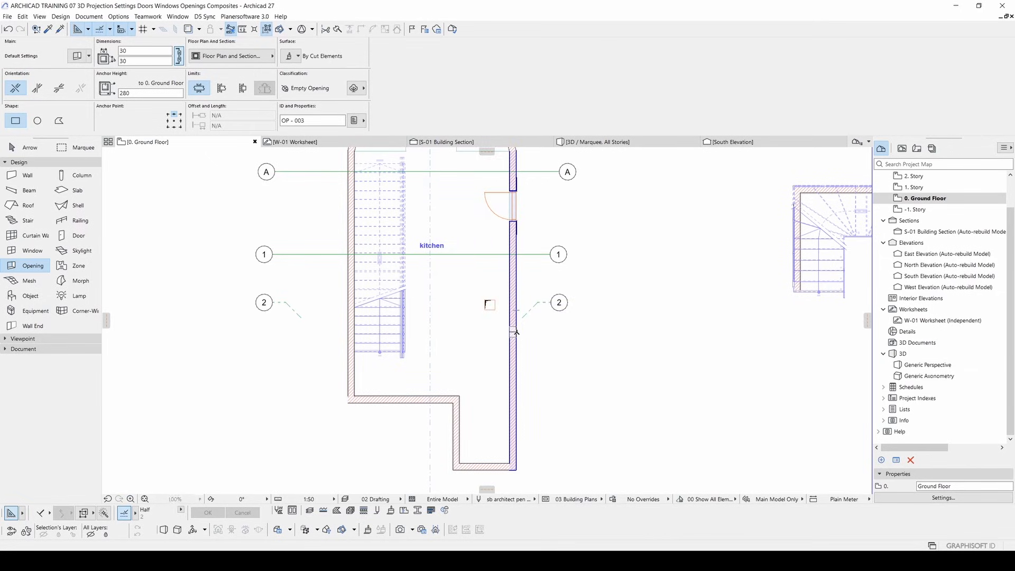
pyautogui.click(514, 331)
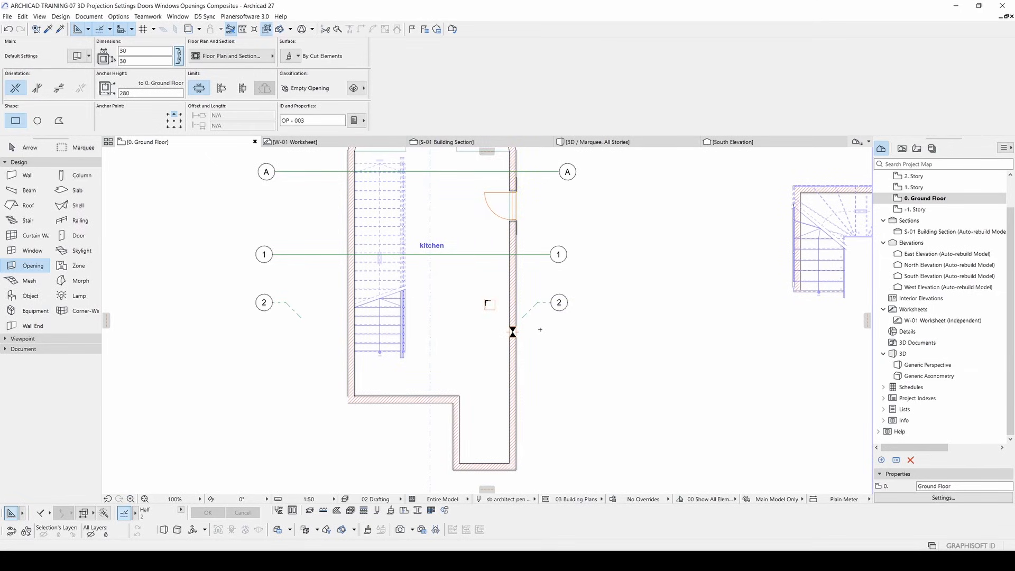
pyautogui.press('Escape')
# - Show the full model in 3D and examine the small rectangular opening in the brick wall from close up
pyautogui.press('F3')
pyautogui.keyDown('shift'); pyautogui.moveTo(481, 315); pyautogui.dragTo(701, 319, button='middle'); pyautogui.keyUp('shift')
pyautogui.scroll(10, 341, 347)
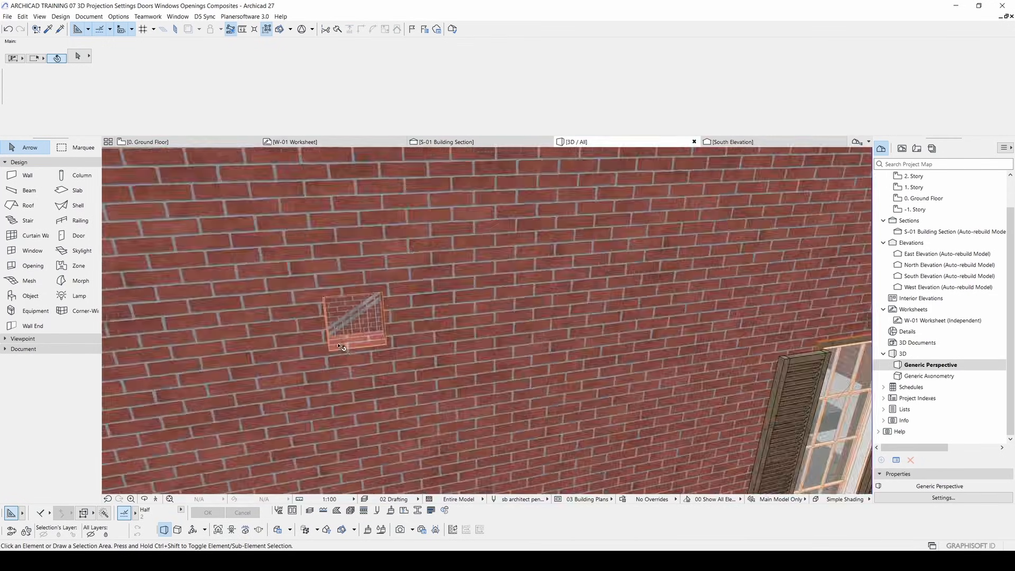
pyautogui.scroll(3, 341, 348)
pyautogui.click(340, 345)
pyautogui.scroll(-1, 341, 342)
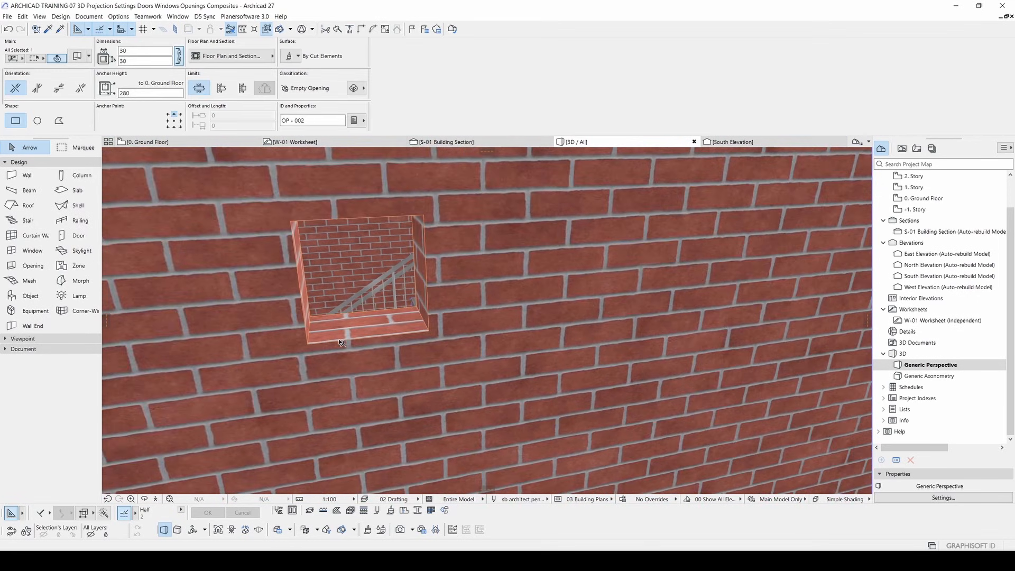
# - Go inside the building in 3D, select the opening in the floor slab and set its size to 100 by 100
pyautogui.hotkey('shift', 'o')
pyautogui.press('w')
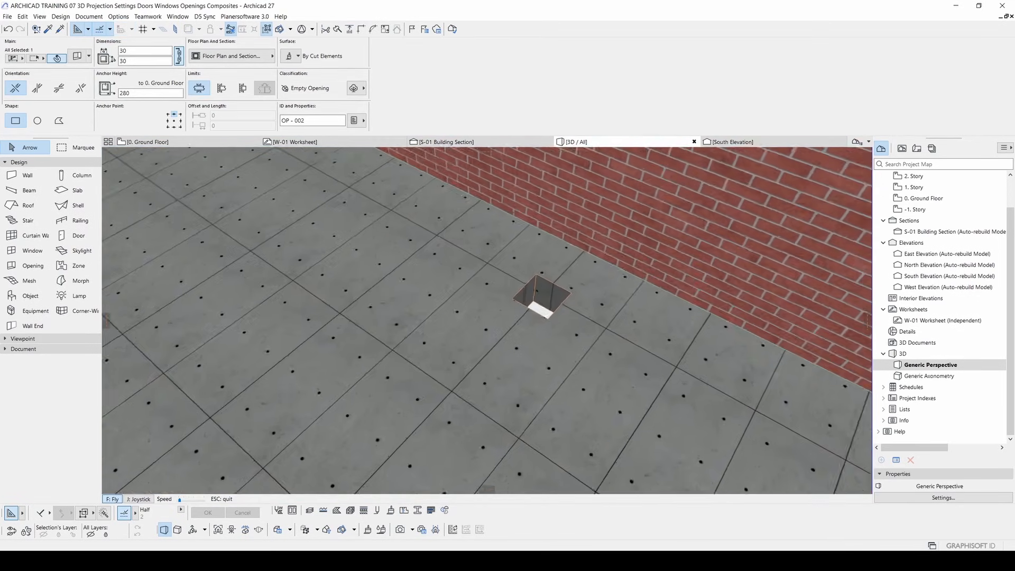
pyautogui.press('Escape')
pyautogui.click(511, 345)
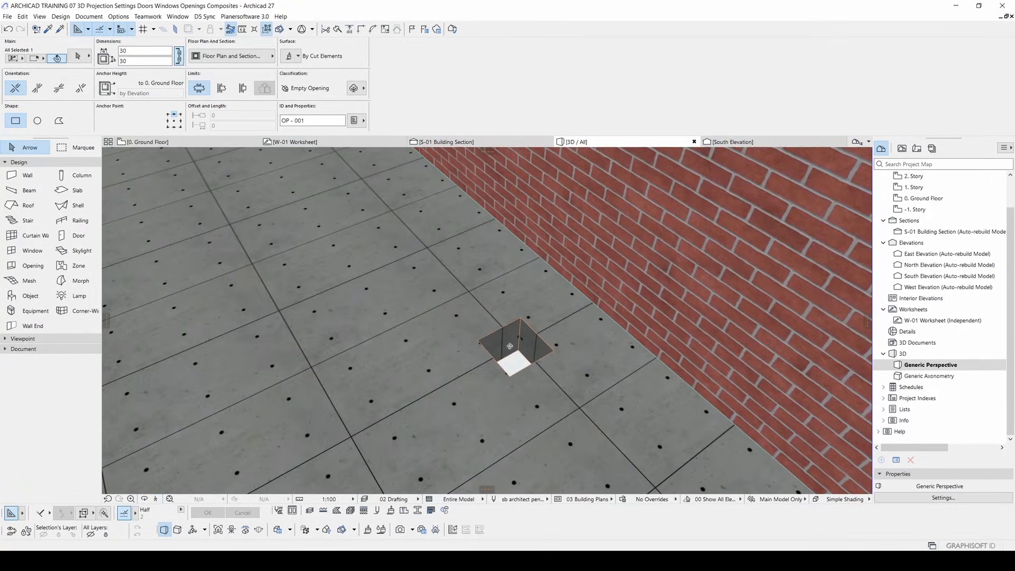
pyautogui.click(119, 51)
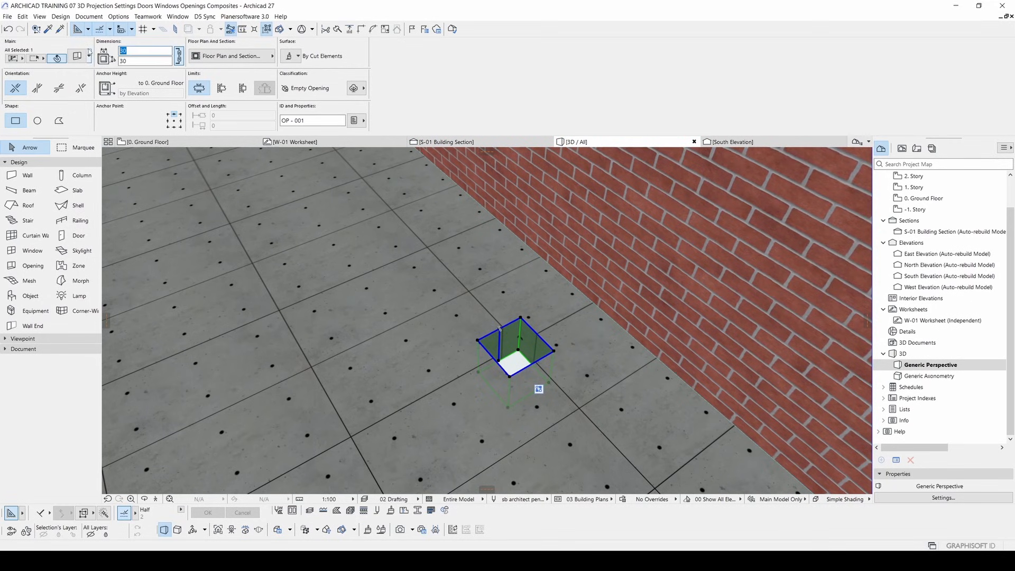
pyautogui.press('Return')
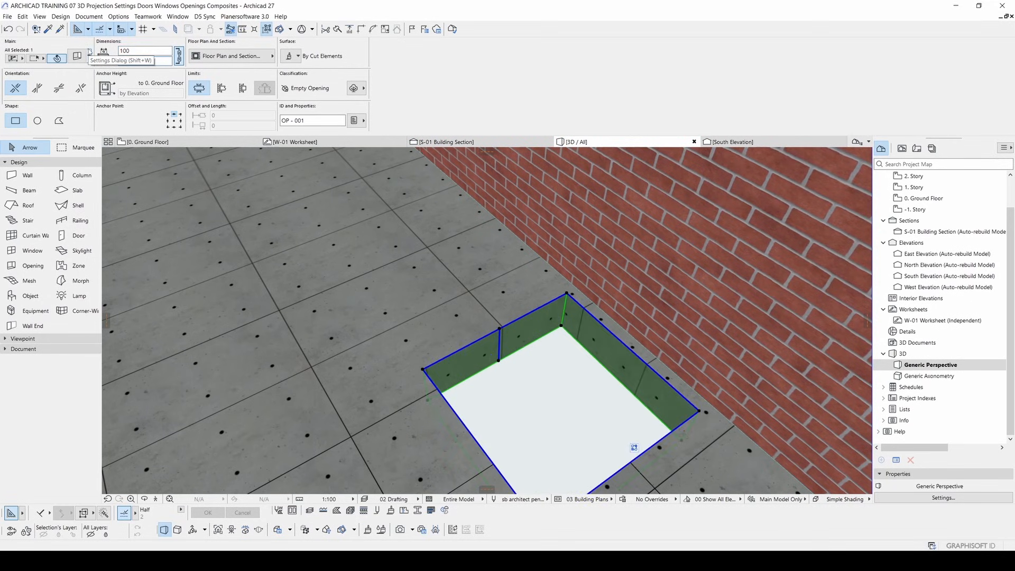
pyautogui.scroll(3, 359, 296)
pyautogui.keyDown('shift'); pyautogui.moveTo(359, 296); pyautogui.dragTo(428, 316, button='middle'); pyautogui.keyUp('shift')
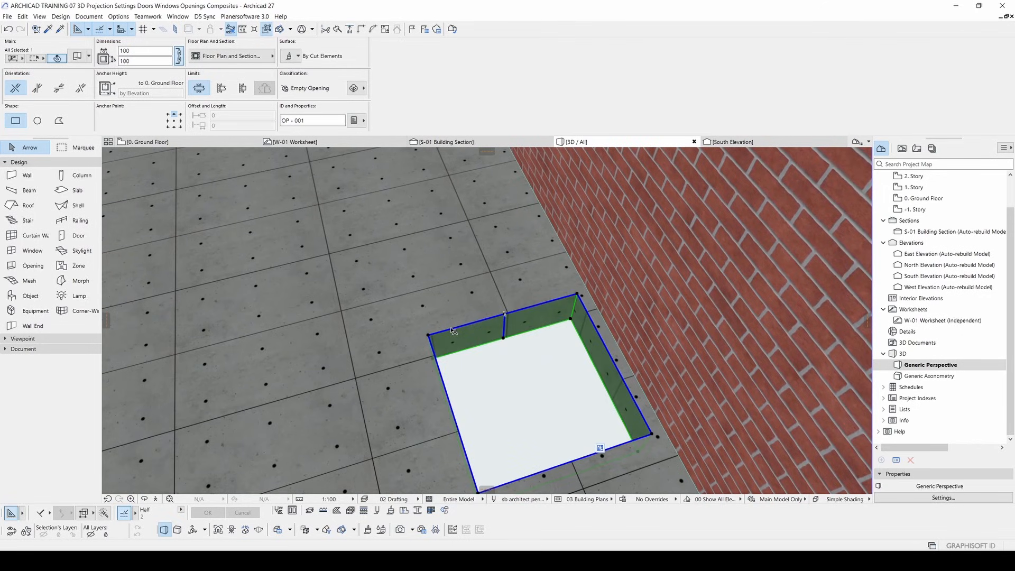
# - Insert a node in one edge of the slab opening and offset part of that edge outward, making an L shape about 158 long
pyautogui.click(453, 329)
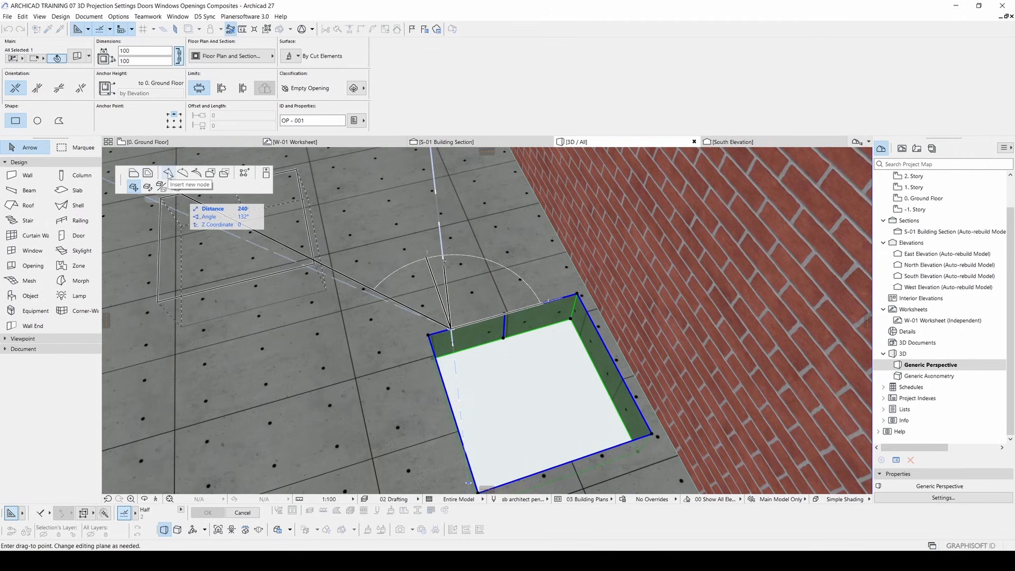
pyautogui.click(168, 173)
pyautogui.click(478, 319)
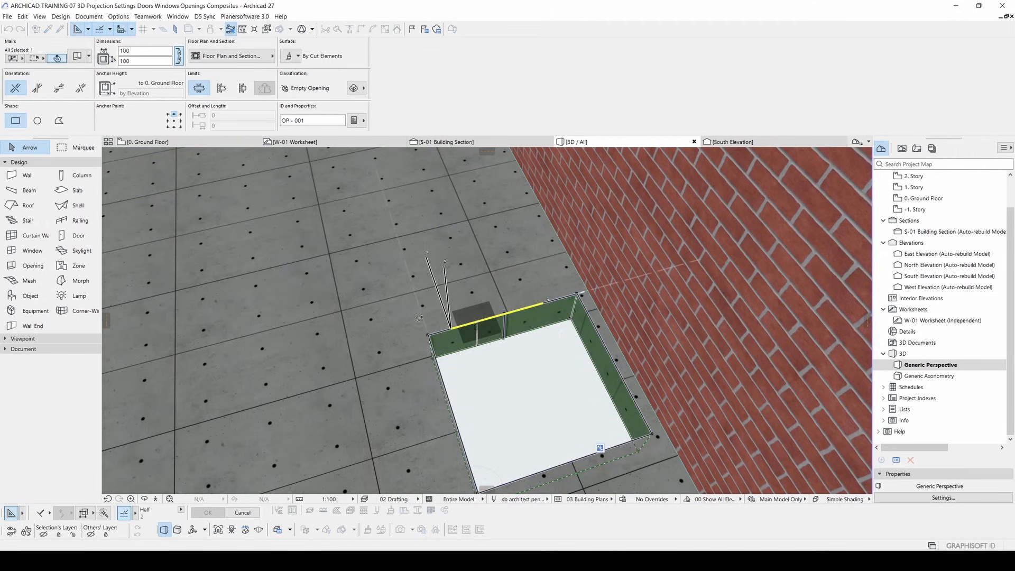
pyautogui.click(460, 326)
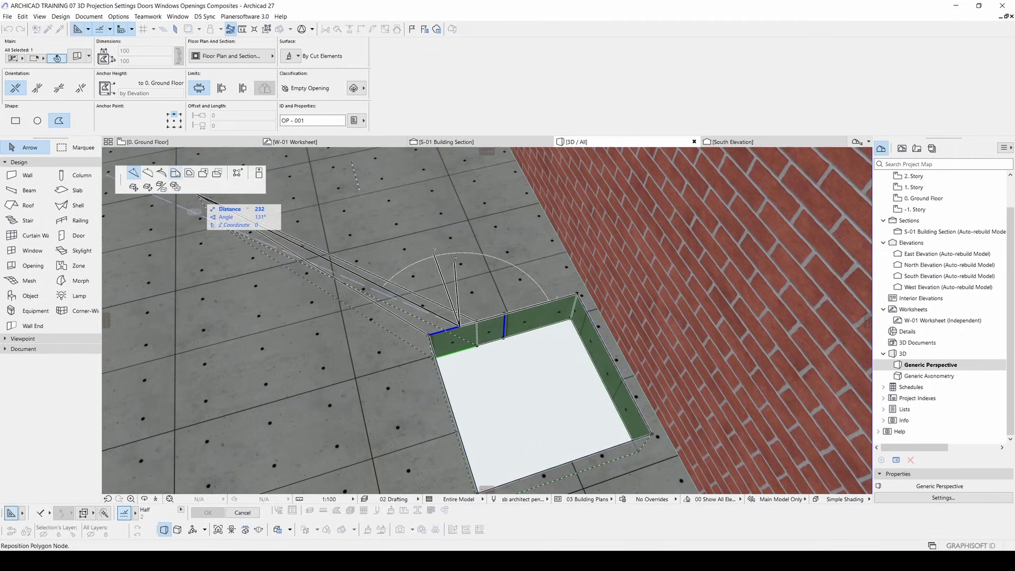
pyautogui.click(426, 259)
pyautogui.keyDown('shift'); pyautogui.moveTo(408, 310); pyautogui.dragTo(420, 313, button='middle'); pyautogui.keyUp('shift')
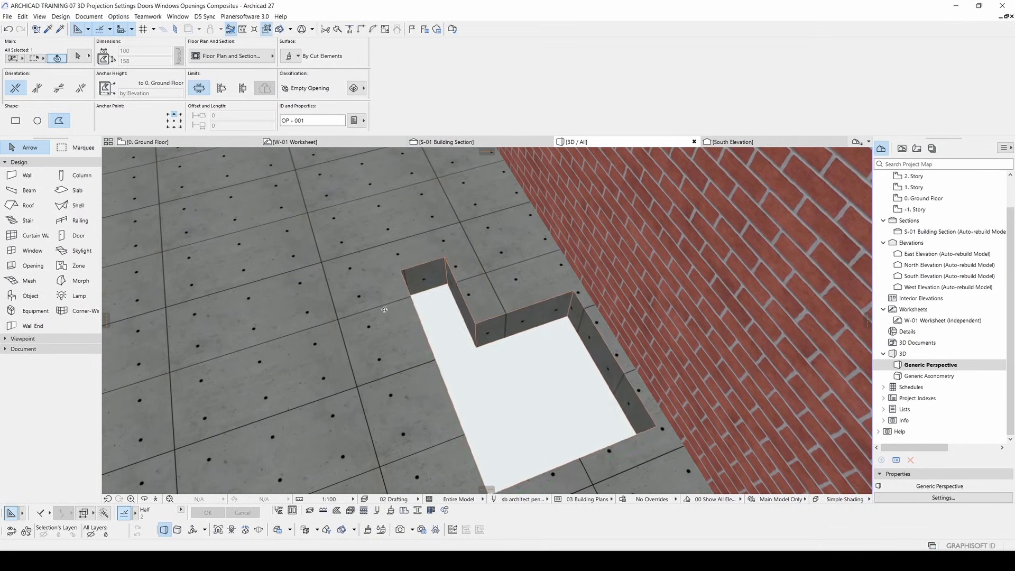
# - Curve the long straight edge of the L-shaped slab opening outward into an arc, widening the opening to about 155
pyautogui.click(430, 342)
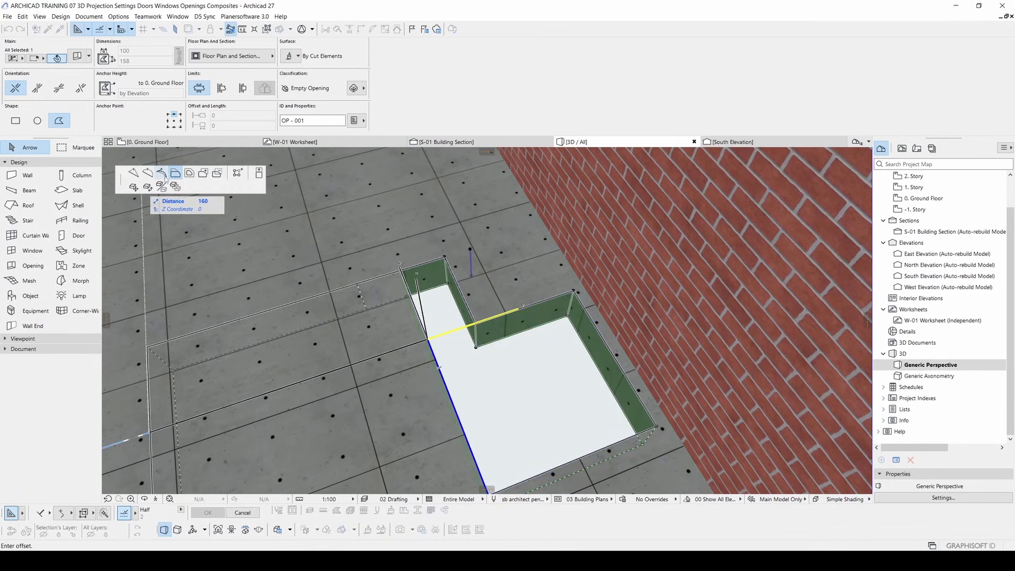
pyautogui.click(148, 174)
pyautogui.click(339, 419)
pyautogui.keyDown('shift'); pyautogui.moveTo(338, 419); pyautogui.dragTo(333, 291, button='middle'); pyautogui.keyUp('shift')
pyautogui.scroll(-1, 344, 242)
pyautogui.press('a')
pyautogui.press('s')
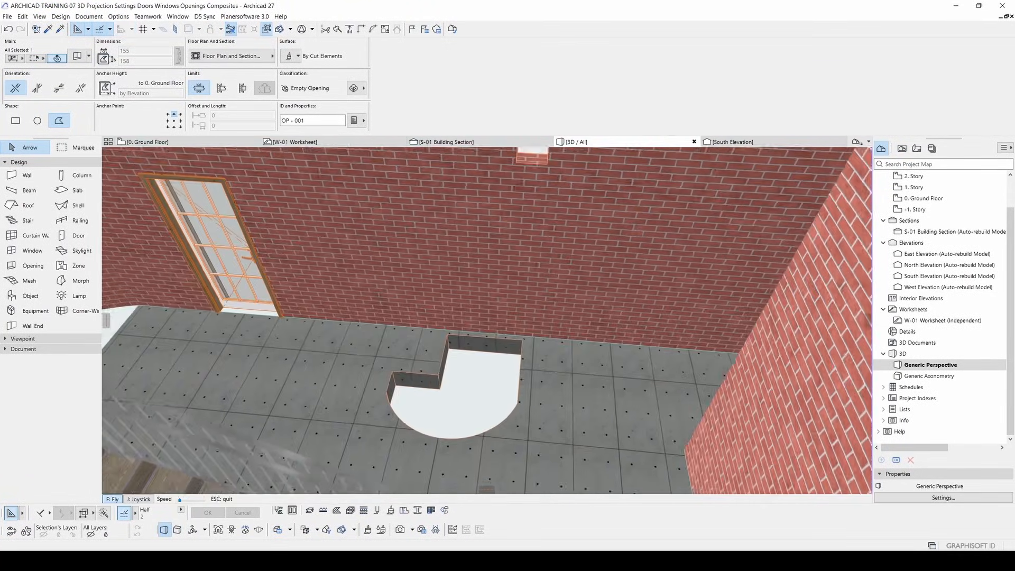
pyautogui.press('w')
pyautogui.press('Escape')
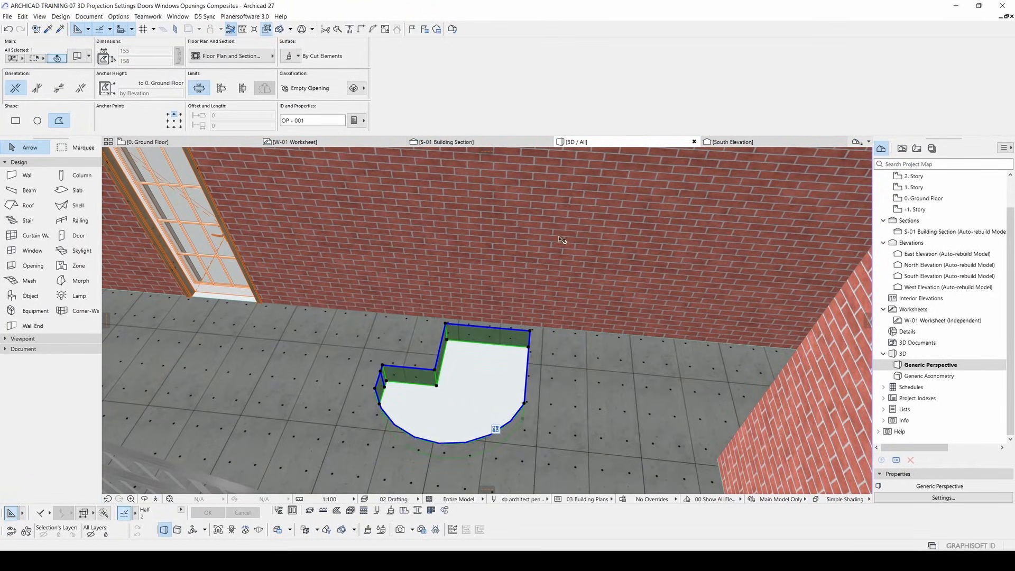
pyautogui.hotkey('ctrl', 'd')
pyautogui.click(529, 331)
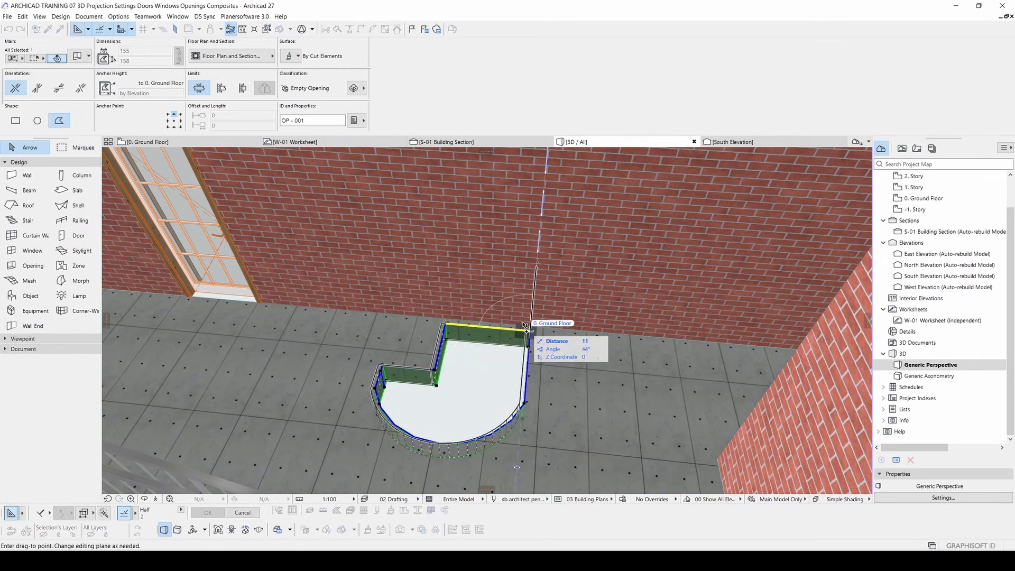
pyautogui.press('Escape')
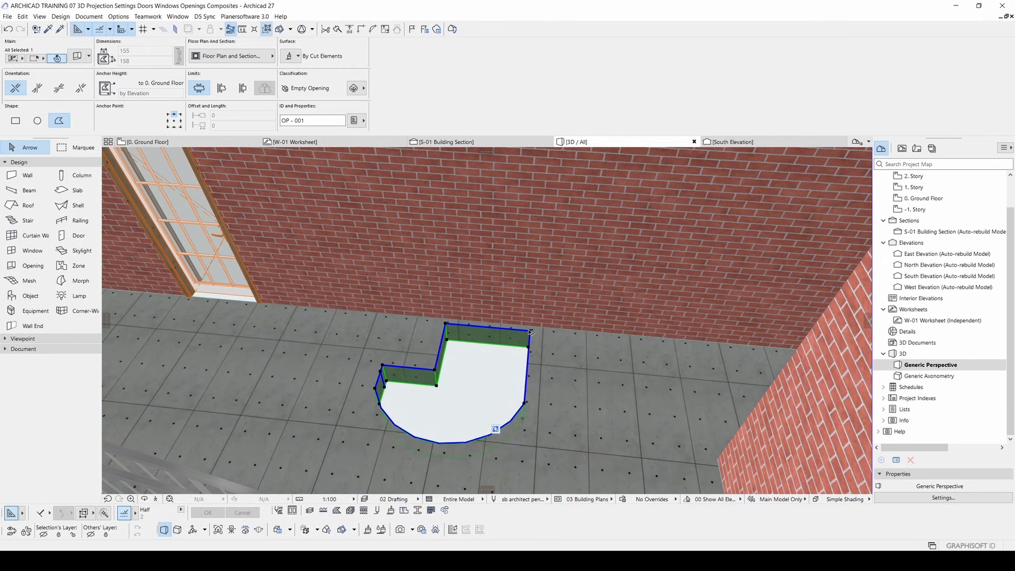
pyautogui.rightClick(529, 331)
pyautogui.moveTo(607, 376)
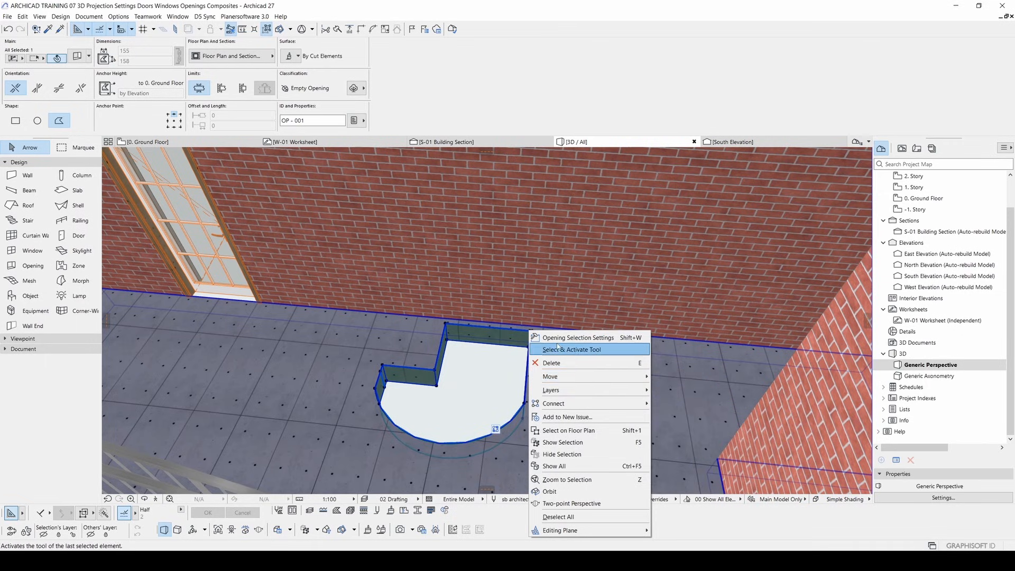
pyautogui.click(532, 328)
# - Connect the reshaped slab opening to the adjacent brick wall as an additional element to cut
pyautogui.keyDown('shift'); pyautogui.moveTo(532, 331); pyautogui.dragTo(481, 343, button='middle'); pyautogui.keyUp('shift')
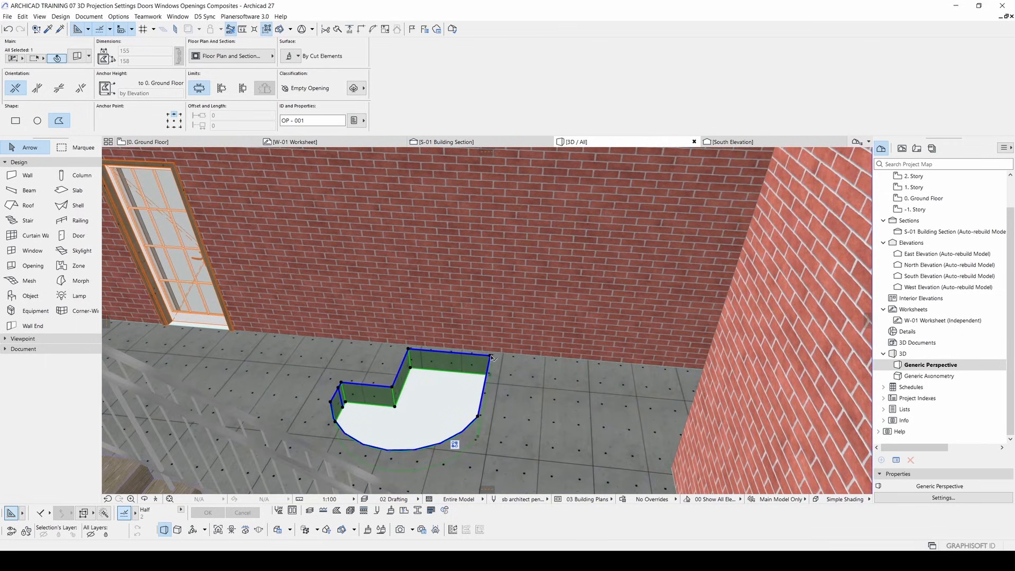
pyautogui.click(490, 356)
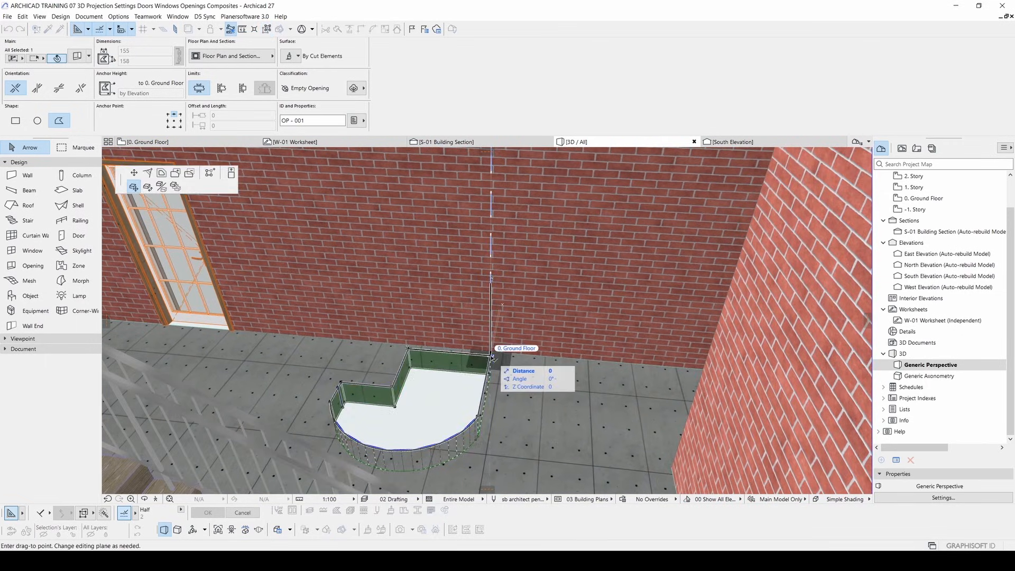
pyautogui.click(210, 174)
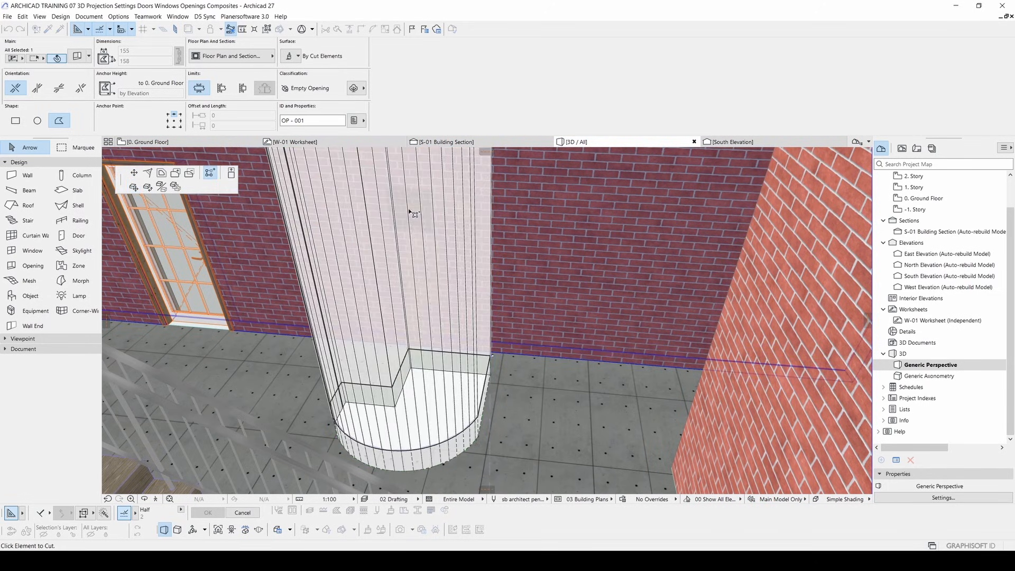
pyautogui.click(561, 236)
pyautogui.keyDown('shift'); pyautogui.moveTo(563, 240); pyautogui.dragTo(555, 315, button='middle'); pyautogui.keyUp('shift')
# - Rotate the reshaped opening freely in 3D about a centre point on the outer face of the brick wall
pyautogui.hotkey('ctrl', 'e')
pyautogui.keyDown('shift'); pyautogui.moveTo(685, 327); pyautogui.dragTo(542, 289, button='middle'); pyautogui.keyUp('shift')
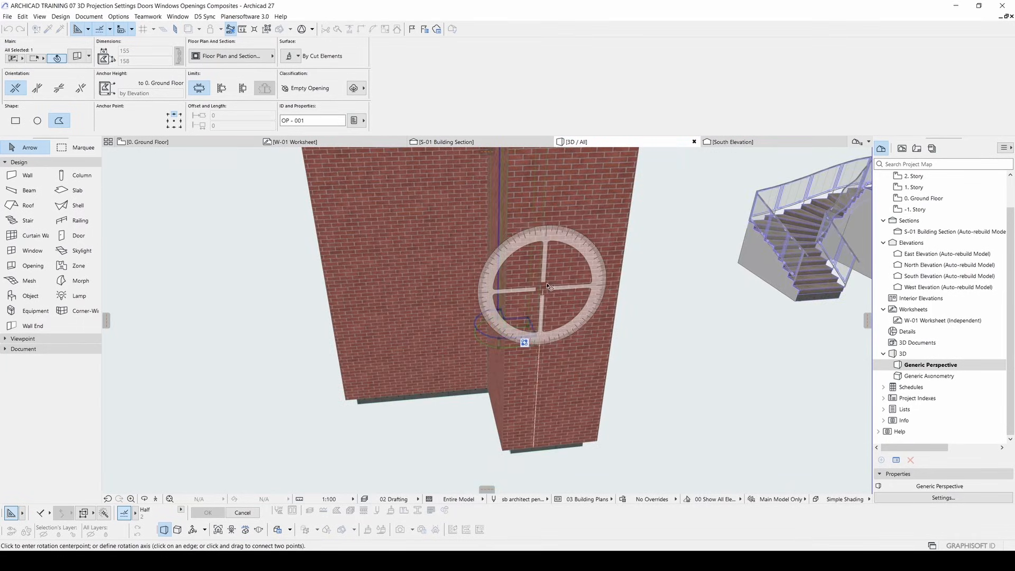
pyautogui.click(551, 278)
pyautogui.click(549, 329)
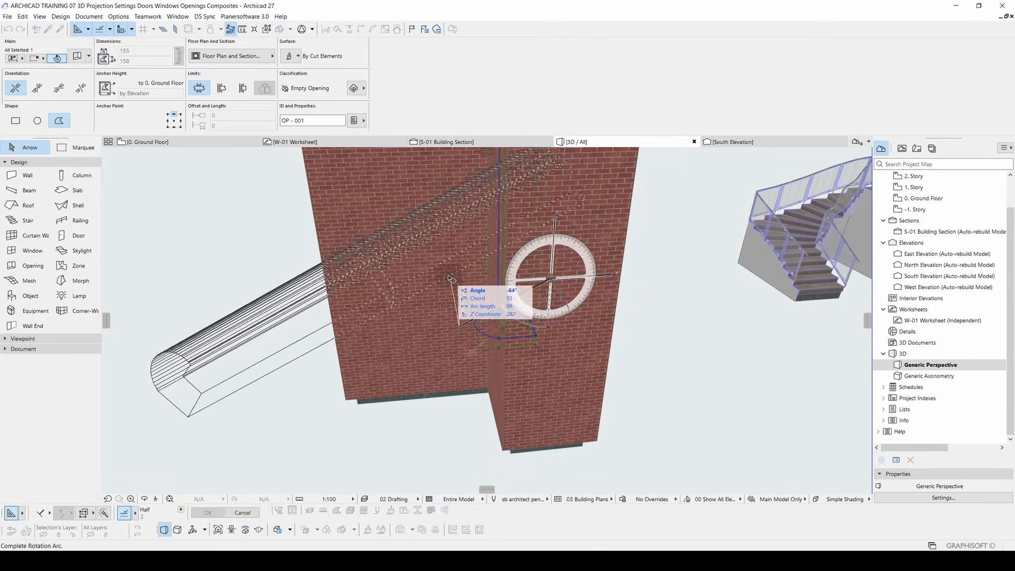
pyautogui.click(421, 249)
# - Delete the rotated irregular opening from the model
pyautogui.keyDown('shift'); pyautogui.moveTo(576, 291); pyautogui.dragTo(238, 291, button='middle'); pyautogui.keyUp('shift')
pyautogui.moveTo(381, 212); pyautogui.dragTo(379, 303, button='middle')
pyautogui.press('Delete')
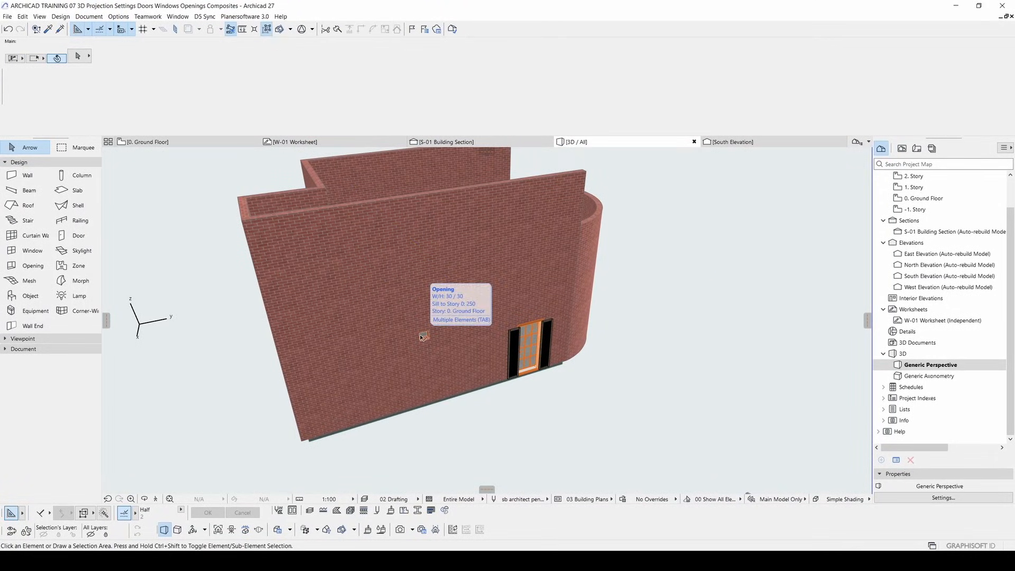
# - On the ground floor plan, reuse the wall opening's settings to place a new 30 by 30 opening in the kitchen slab
pyautogui.press('F2')
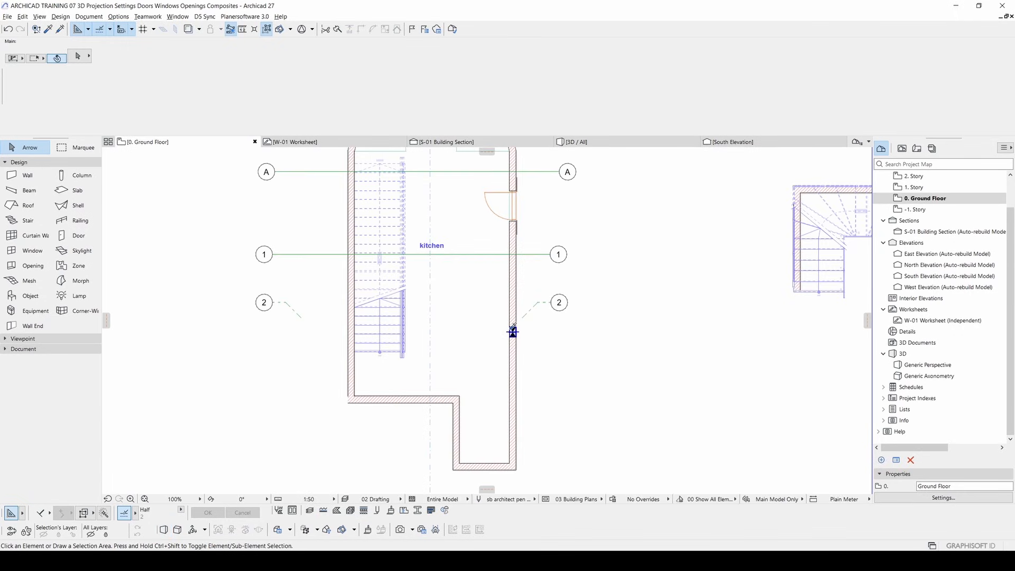
pyautogui.keyDown('alt'); pyautogui.click(512, 331); pyautogui.keyUp('alt')
pyautogui.click(465, 308)
pyautogui.scroll(5, 518, 342)
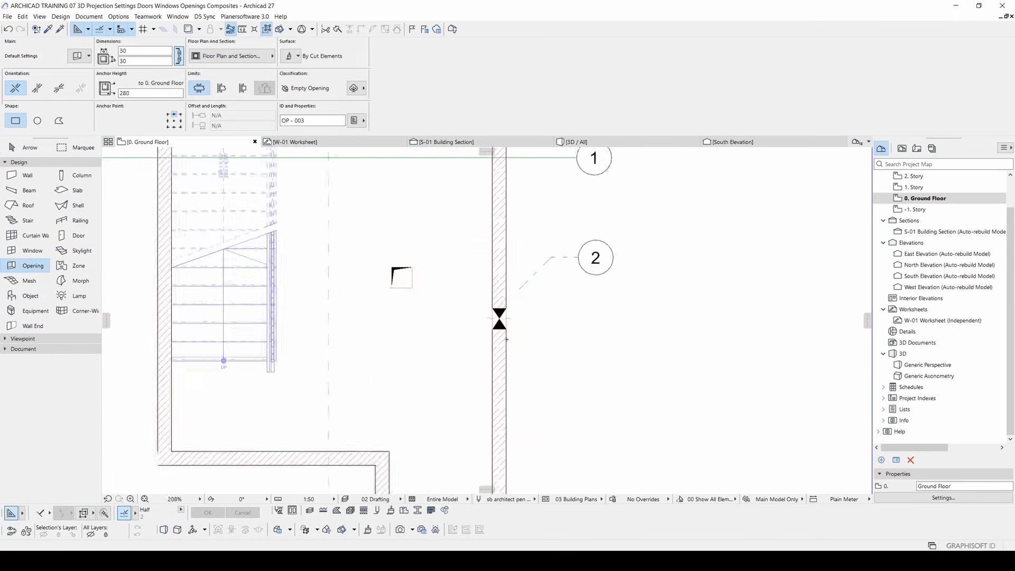
pyautogui.press('Escape')
pyautogui.moveTo(346, 248); pyautogui.dragTo(432, 294, button='middle')
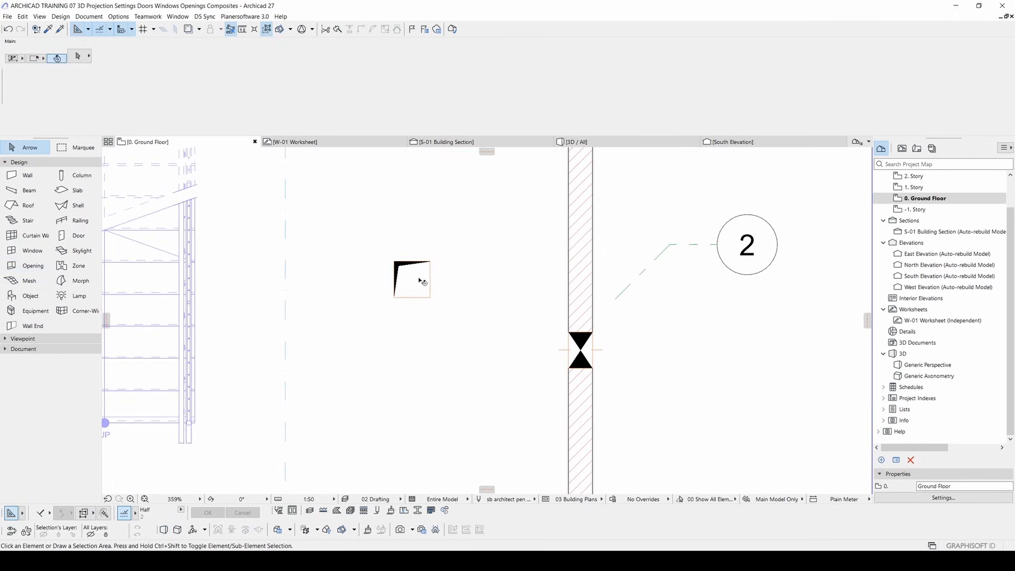
# - Set the kitchen slab opening's uncut symbol to Diagonal Fill Opening 27
pyautogui.scroll(3, 418, 277)
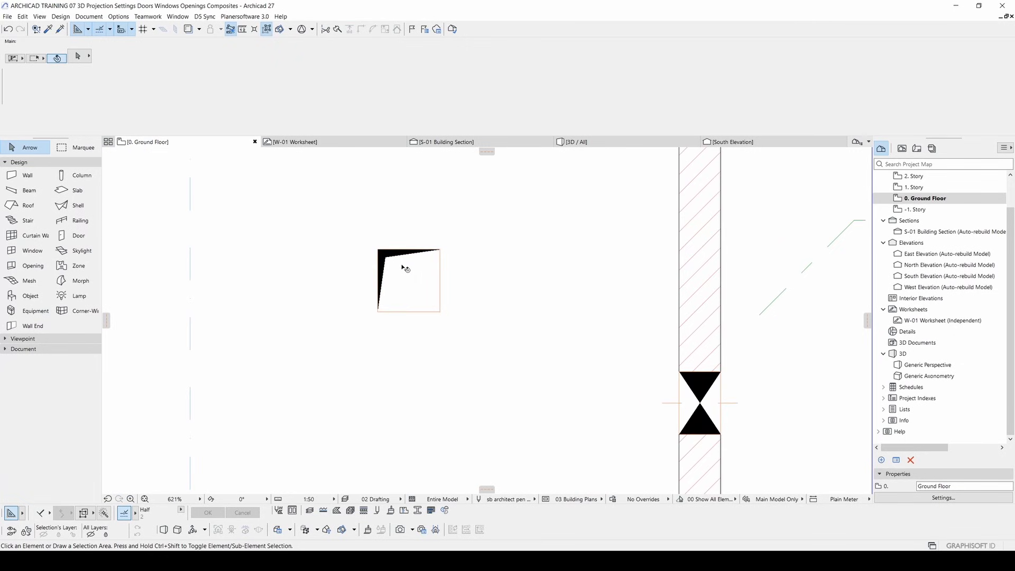
pyautogui.doubleClick(404, 269)
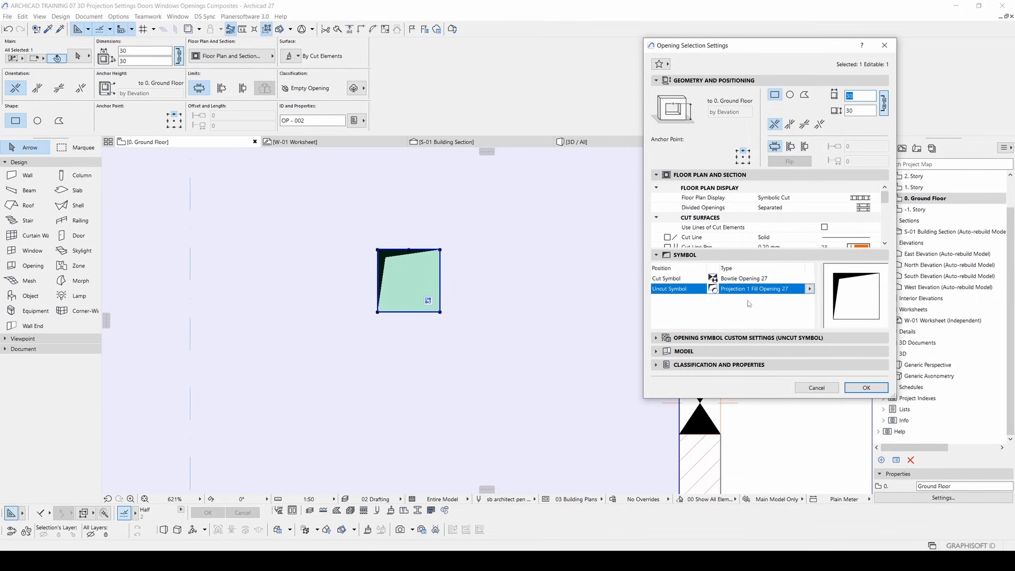
pyautogui.click(809, 288)
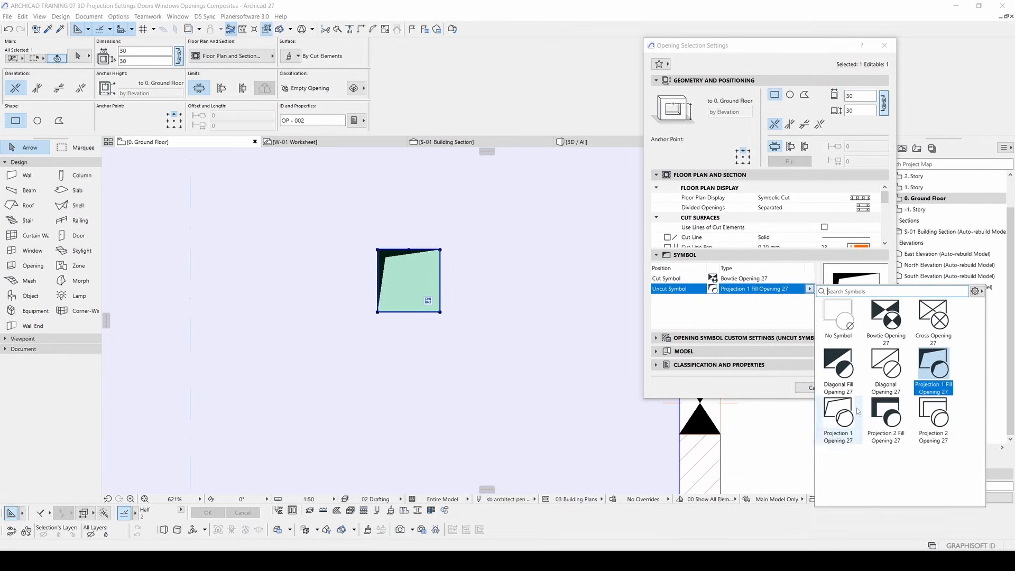
pyautogui.click(825, 364)
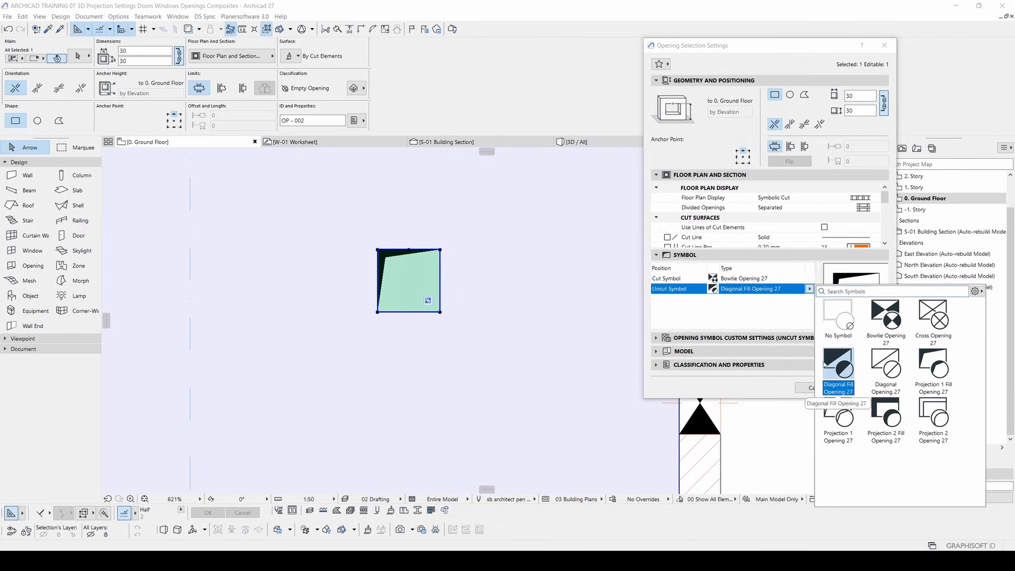
pyautogui.click(740, 324)
pyautogui.click(866, 387)
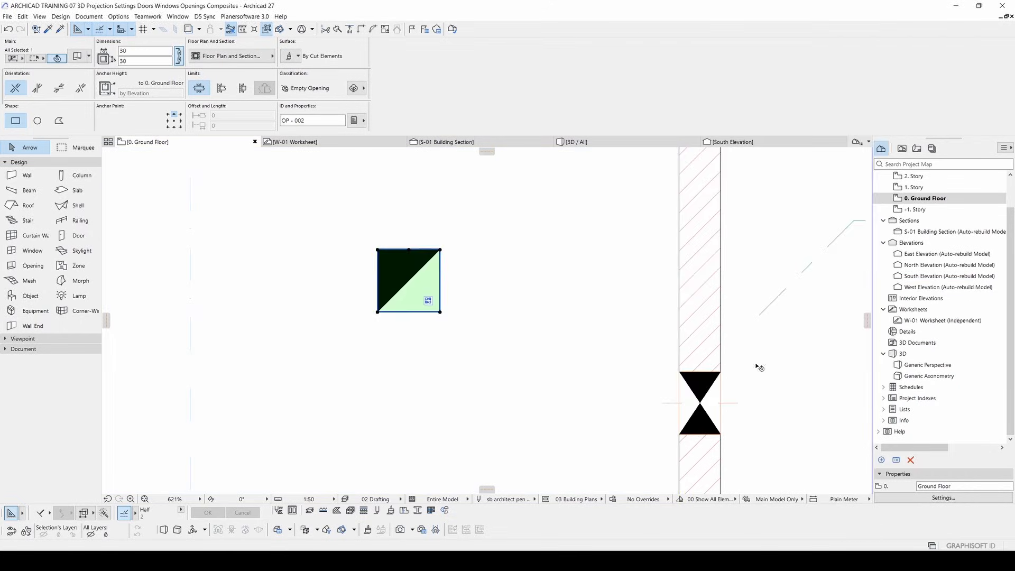
pyautogui.click(548, 383)
# - Set the cut symbol of the opening in the brick wall to No Symbol
pyautogui.scroll(-2, 548, 383)
pyautogui.click(666, 382)
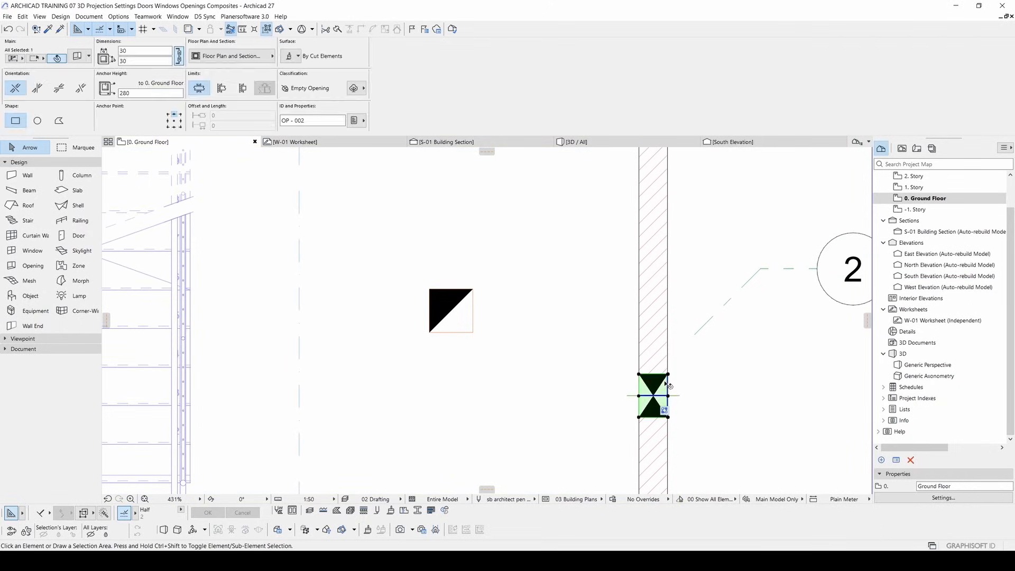
pyautogui.moveTo(653, 395); pyautogui.dragTo(590, 384, button='middle')
pyautogui.doubleClick(589, 385)
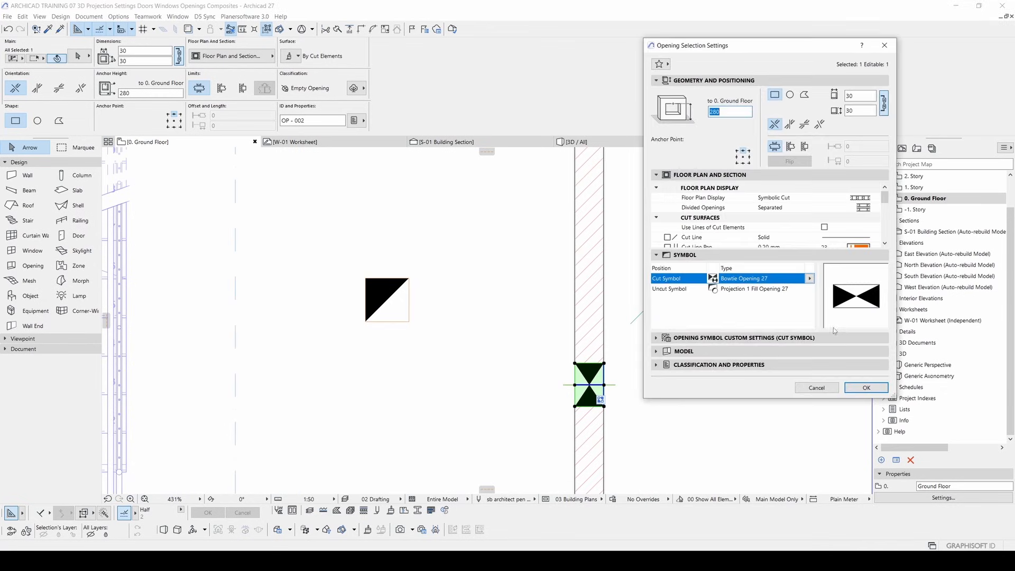
pyautogui.click(809, 278)
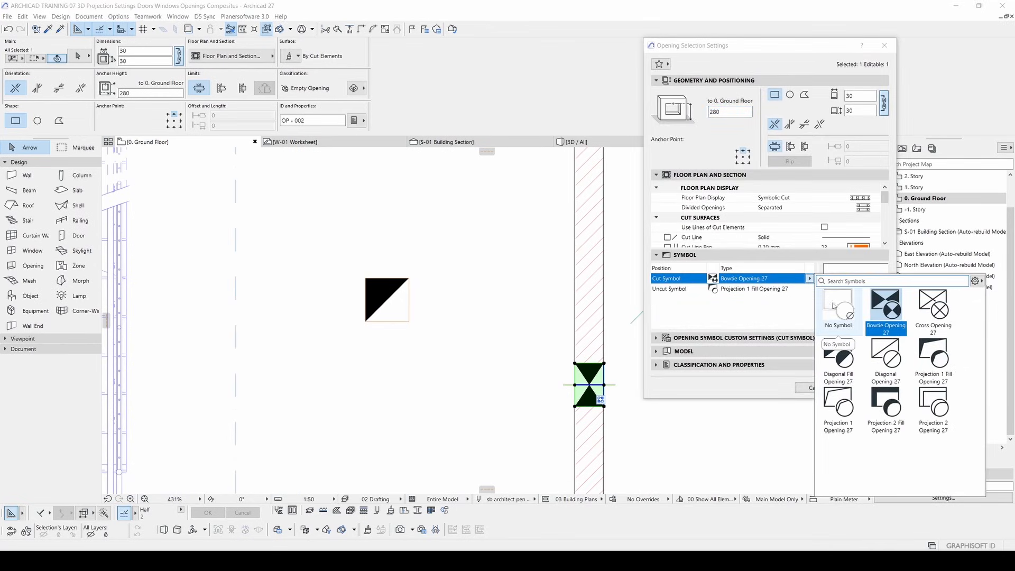
pyautogui.click(840, 311)
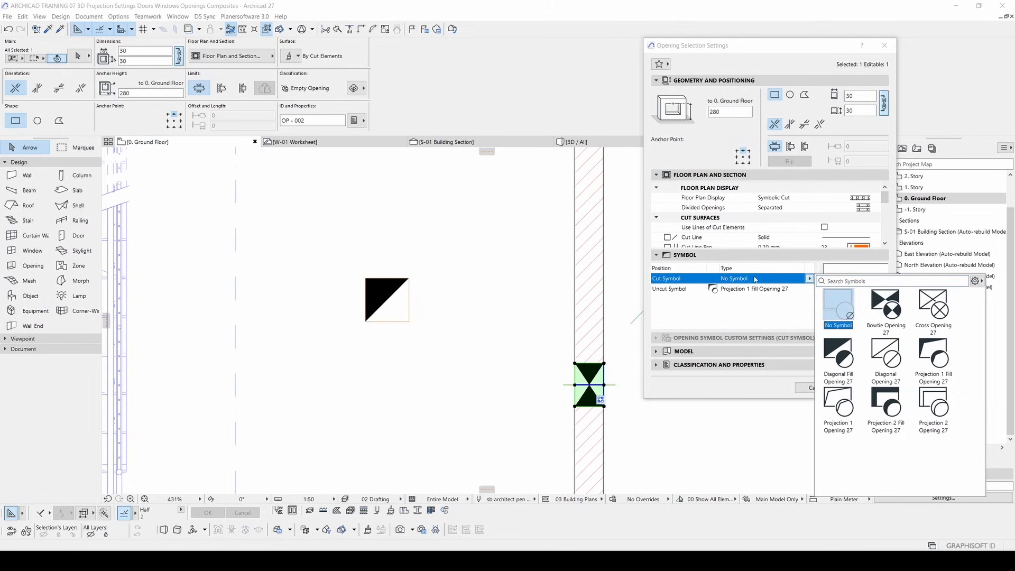
pyautogui.click(866, 388)
pyautogui.scroll(-3, 652, 376)
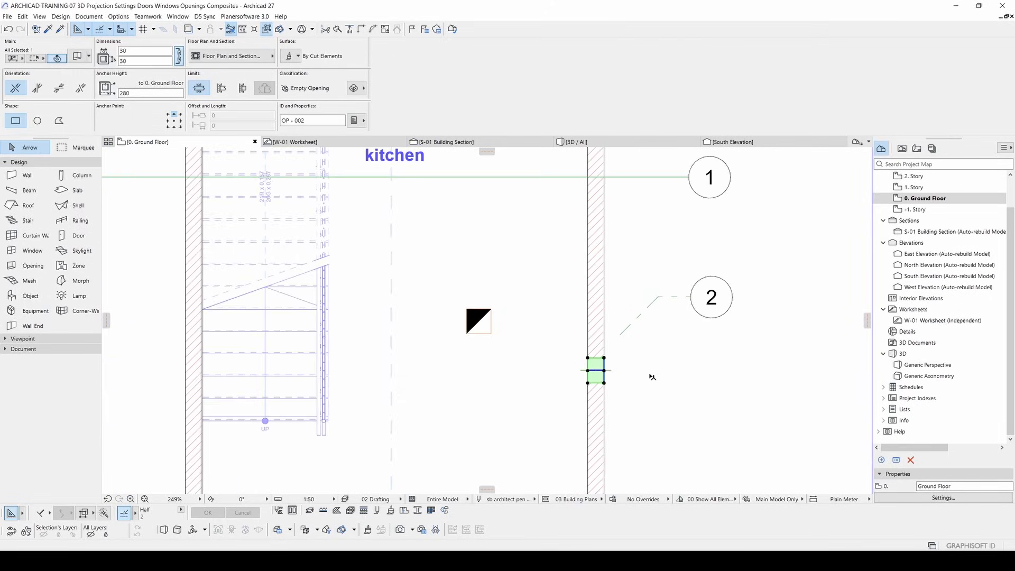
pyautogui.click(645, 376)
pyautogui.scroll(-3, 644, 375)
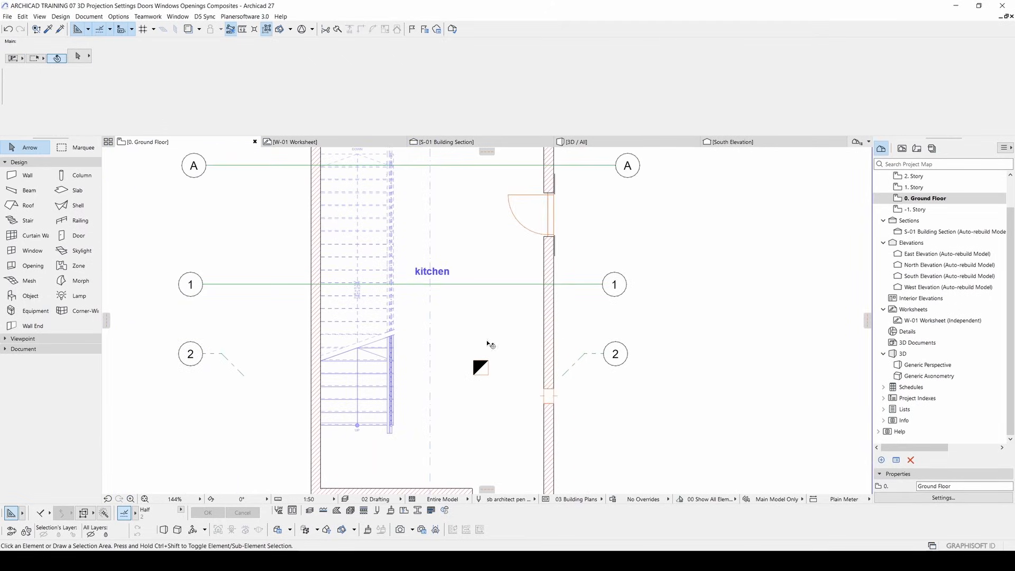
# - Change the wall opening's override surface to the yellow rough stucco from the Plaster - Stucco finishes
pyautogui.scroll(-3, 553, 328)
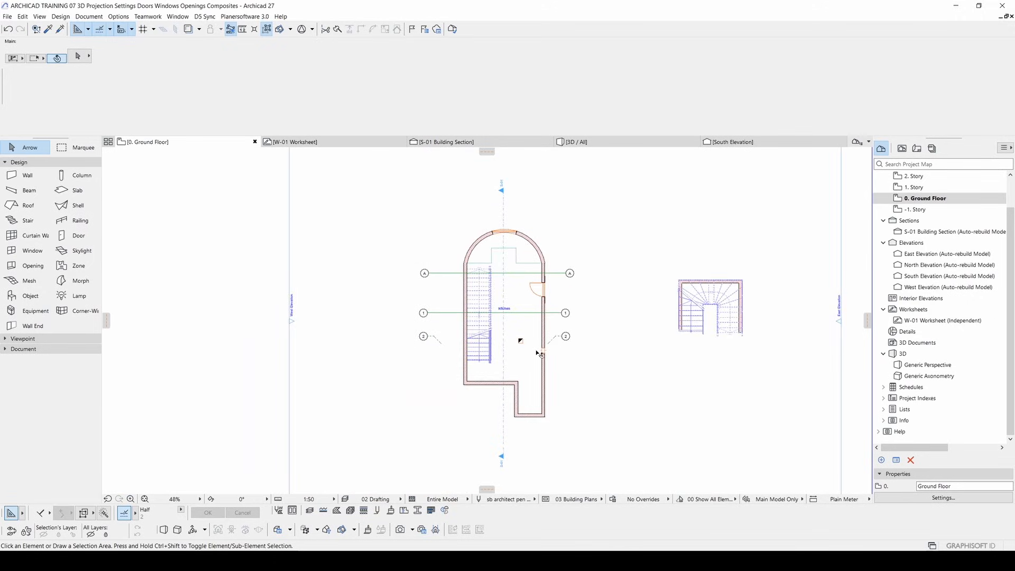
pyautogui.scroll(4, 538, 352)
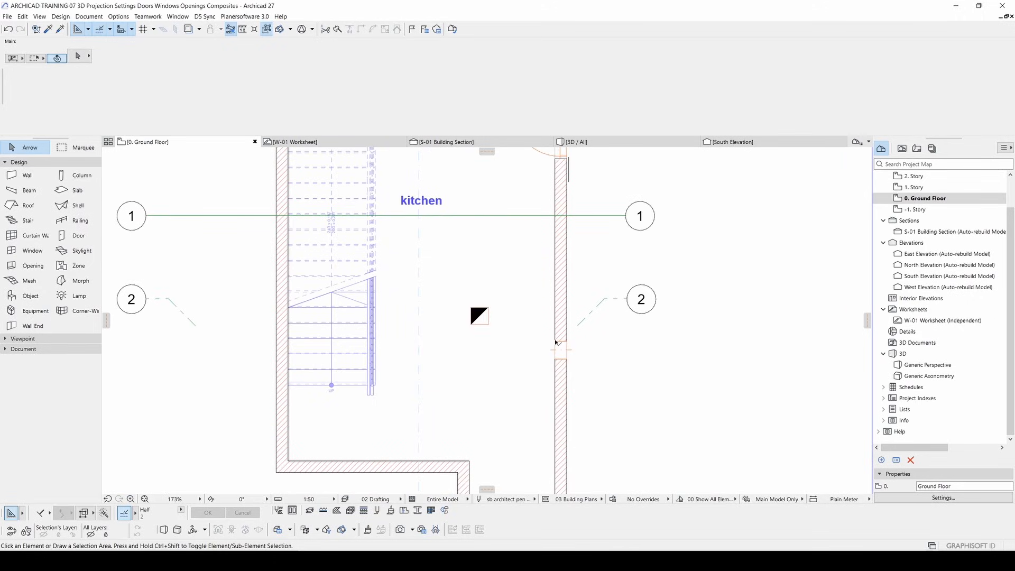
pyautogui.click(557, 348)
pyautogui.scroll(-2, 552, 350)
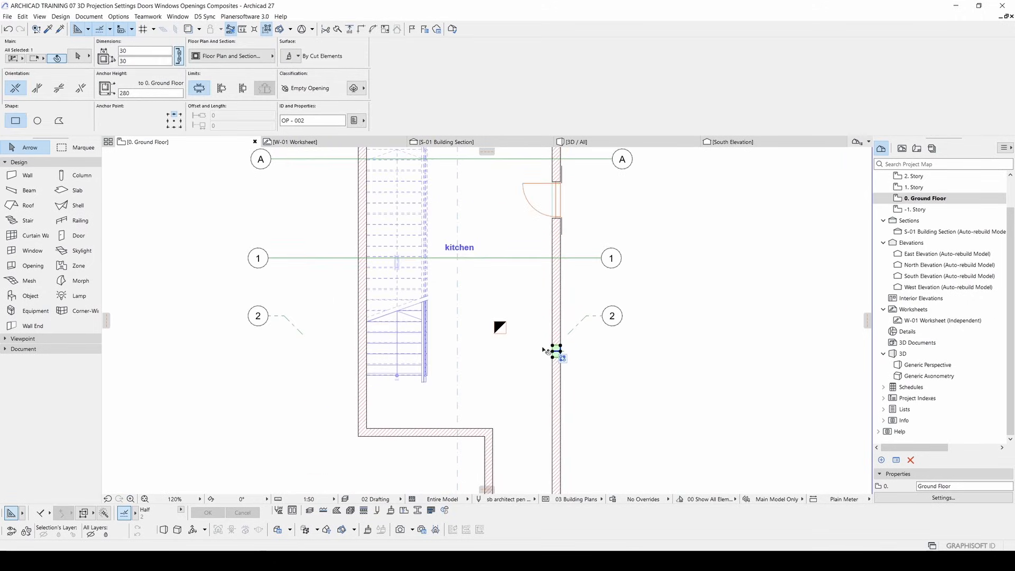
pyautogui.doubleClick(546, 350)
pyautogui.scroll(3, 886, 204)
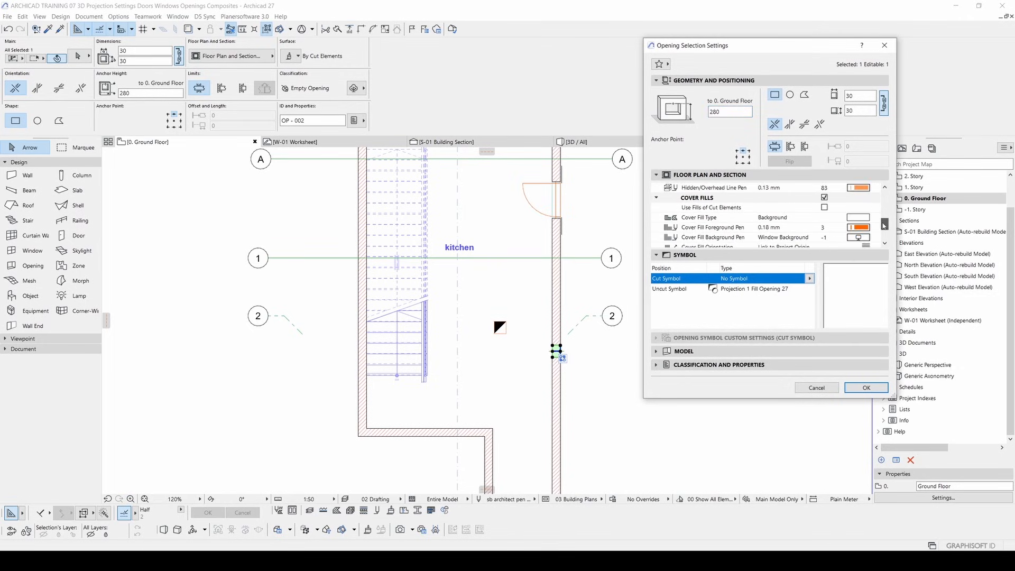
pyautogui.click(684, 351)
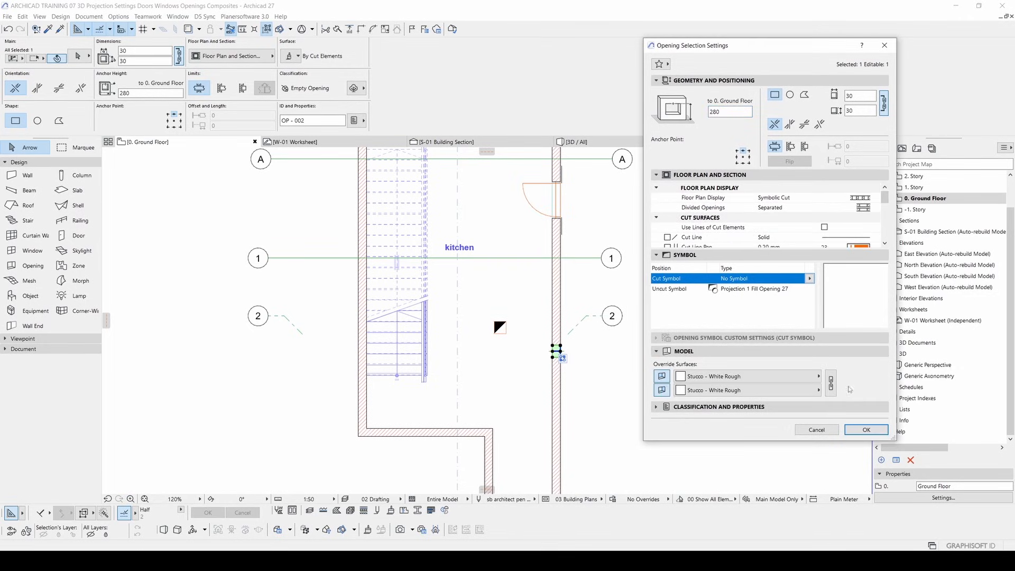
pyautogui.click(750, 376)
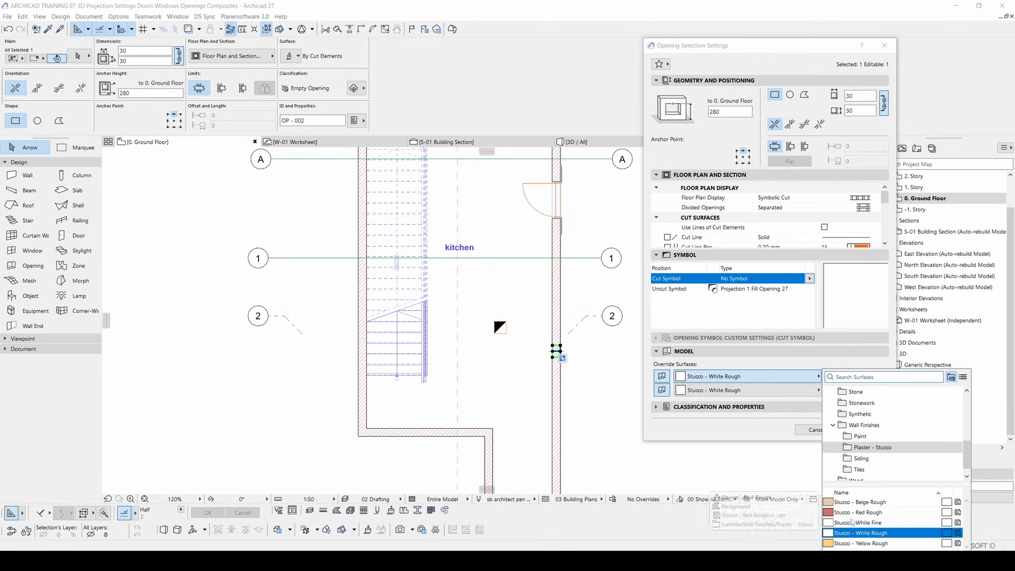
pyautogui.click(862, 543)
pyautogui.click(865, 430)
# - Examine the wall opening's reveal surface in the generic 3D perspective
pyautogui.doubleClick(930, 364)
pyautogui.scroll(5, 406, 342)
pyautogui.keyDown('shift'); pyautogui.moveTo(470, 350); pyautogui.dragTo(489, 314, button='middle'); pyautogui.keyUp('shift')
pyautogui.scroll(-6, 428, 314)
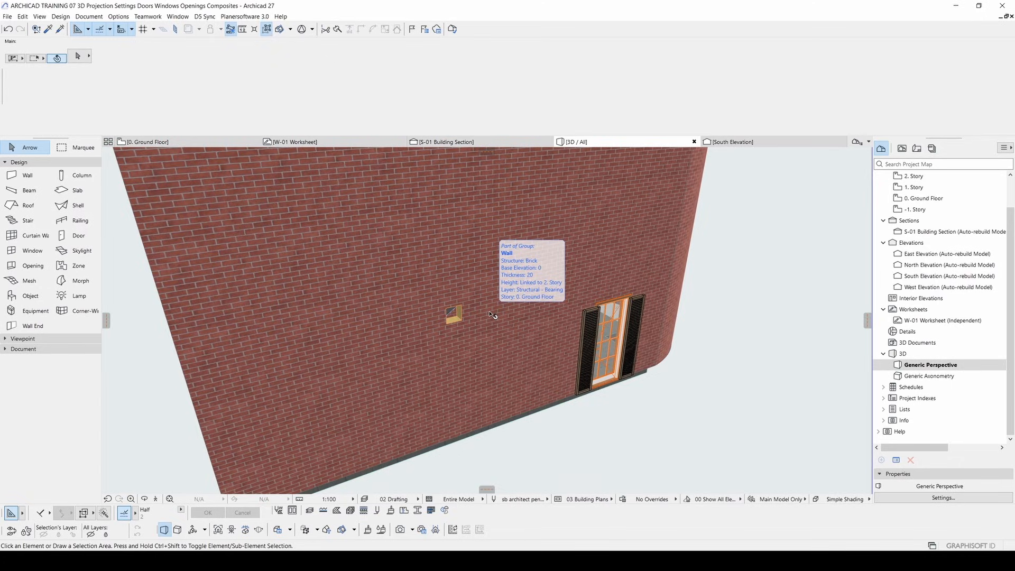
# - Return to the ground floor plan and check the structure settings of the brick wall and the kitchen slab
pyautogui.press('F2')
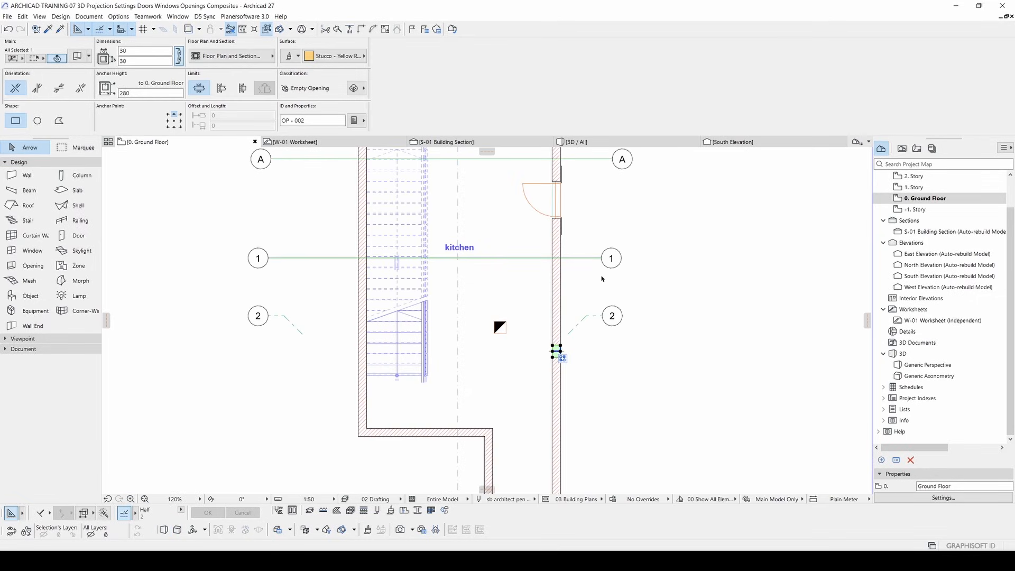
pyautogui.click(558, 273)
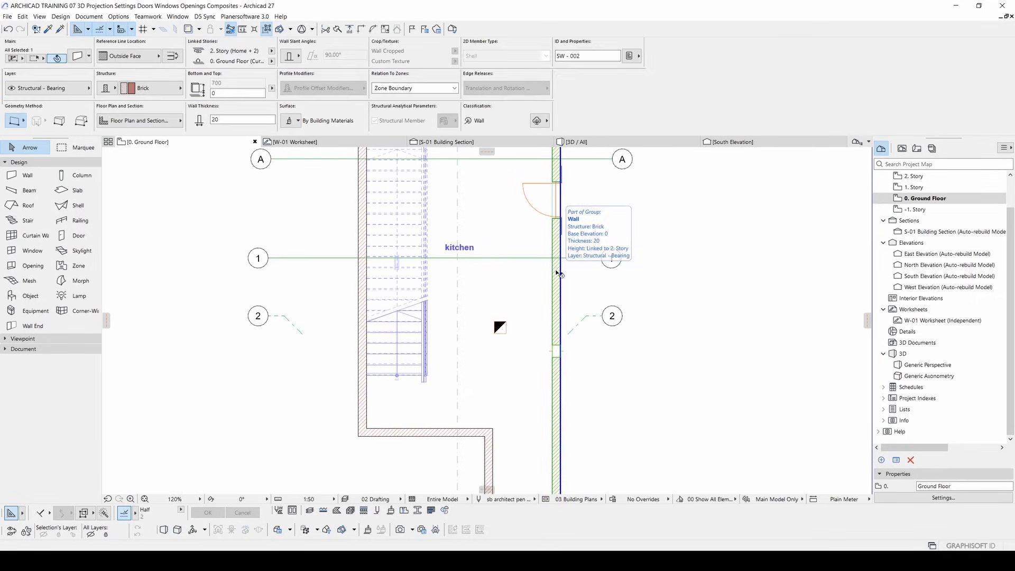
pyautogui.click(513, 272)
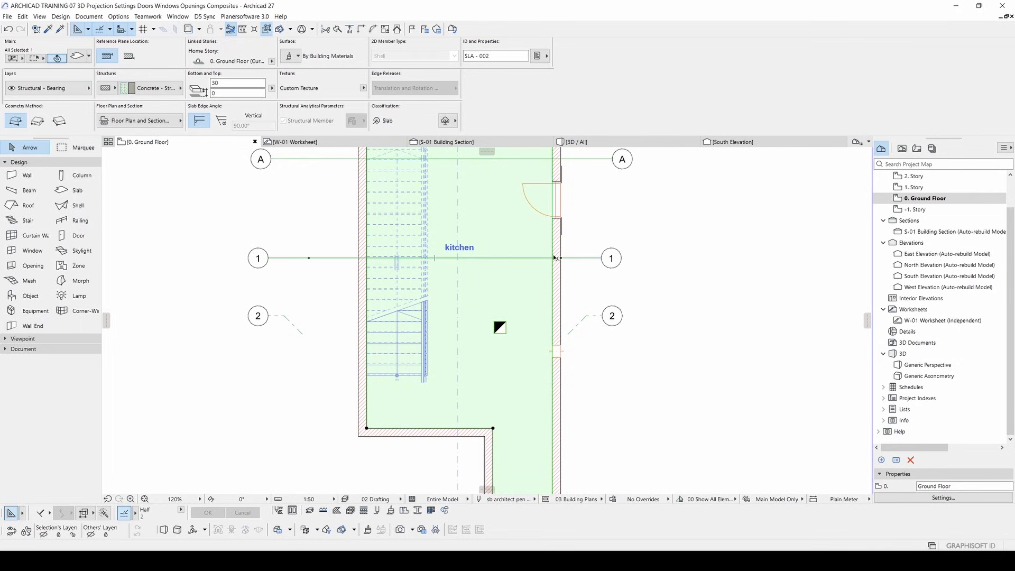
pyautogui.scroll(3, 576, 273)
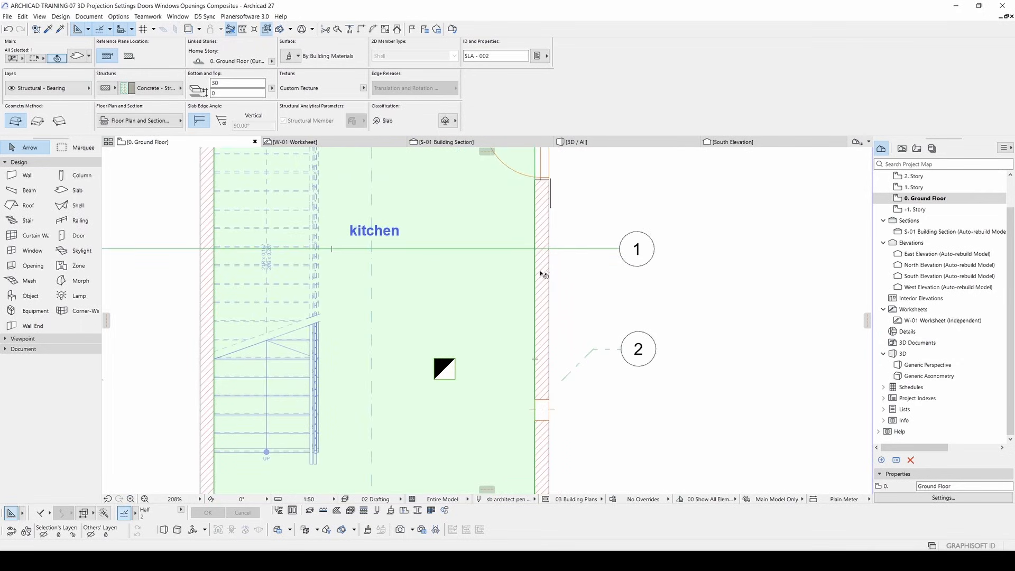
pyautogui.click(564, 280)
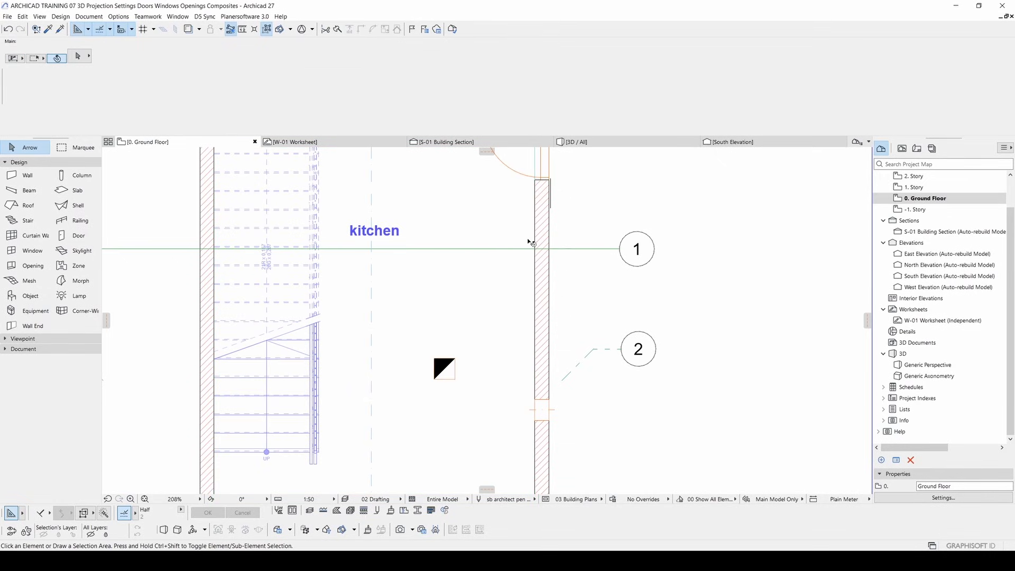
# - Switch the structure of the brick wall beside the kitchen from basic to composite
pyautogui.scroll(3, 528, 239)
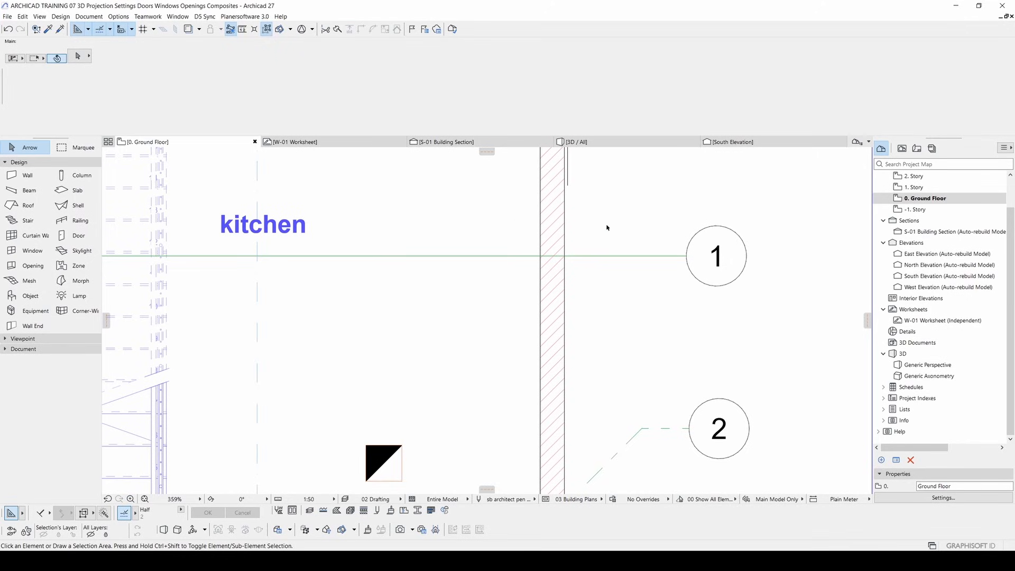
pyautogui.moveTo(562, 199); pyautogui.dragTo(570, 266, button='middle')
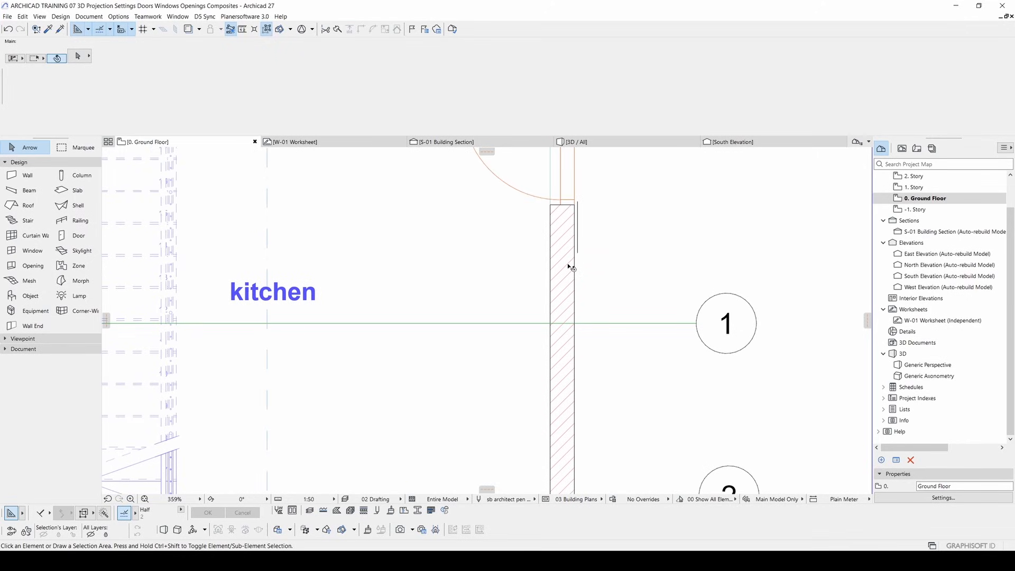
pyautogui.click(568, 266)
pyautogui.moveTo(568, 323); pyautogui.dragTo(553, 257, button='middle')
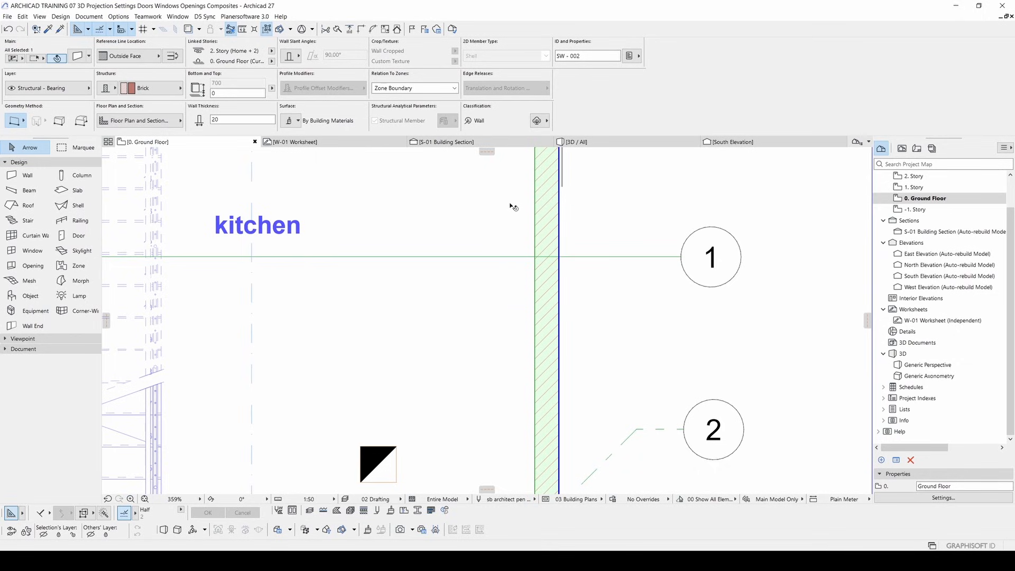
pyautogui.click(106, 87)
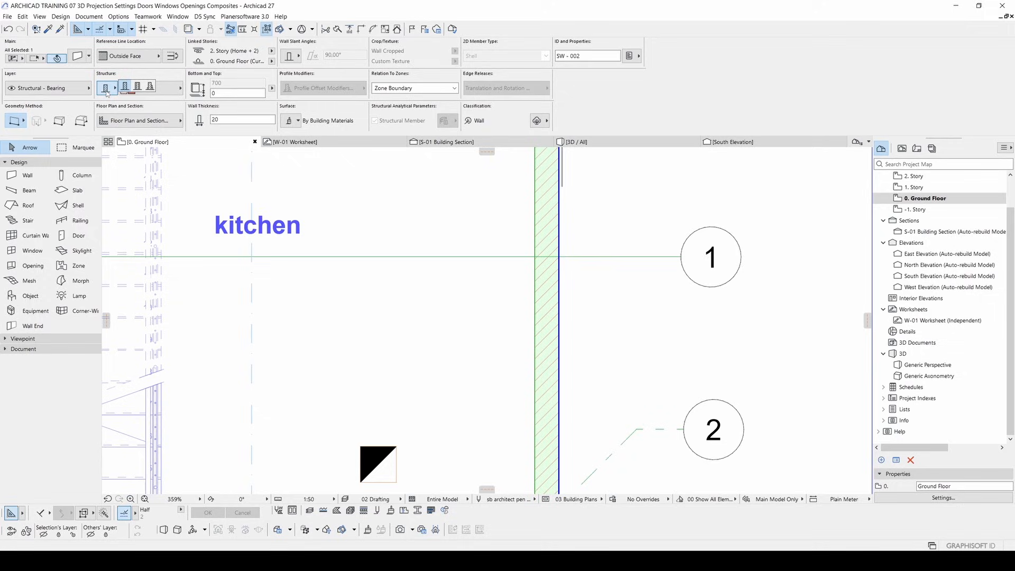
pyautogui.click(137, 87)
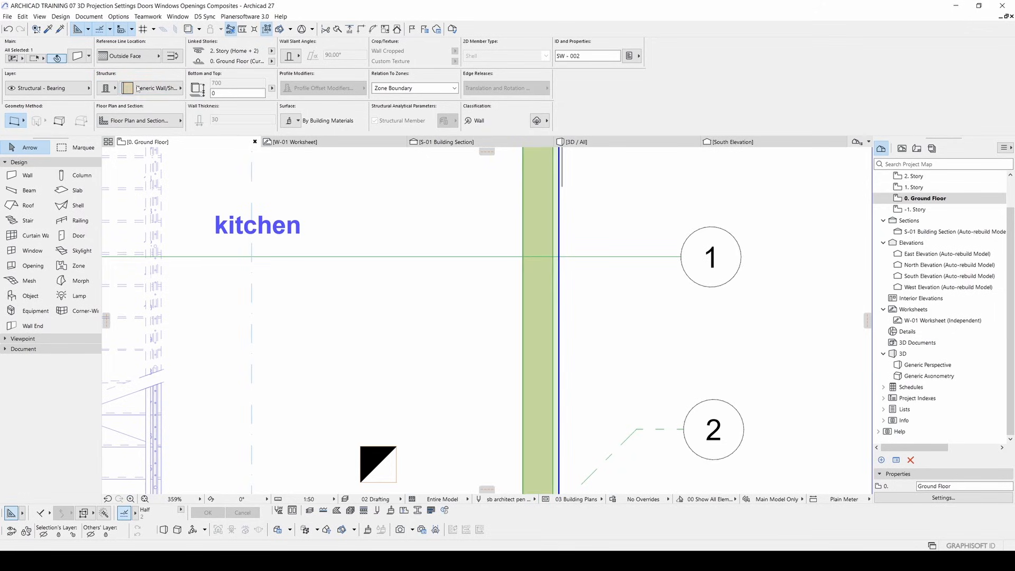
# - Assign the 100 Block Double Plastered composite to the kitchen's outer wall and inspect its layers
pyautogui.click(140, 91)
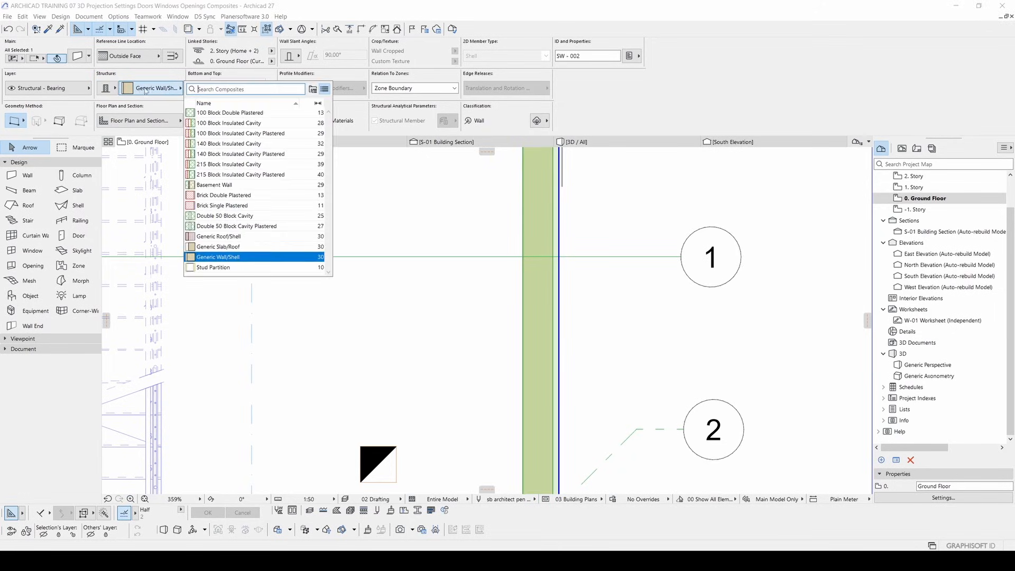
pyautogui.click(228, 112)
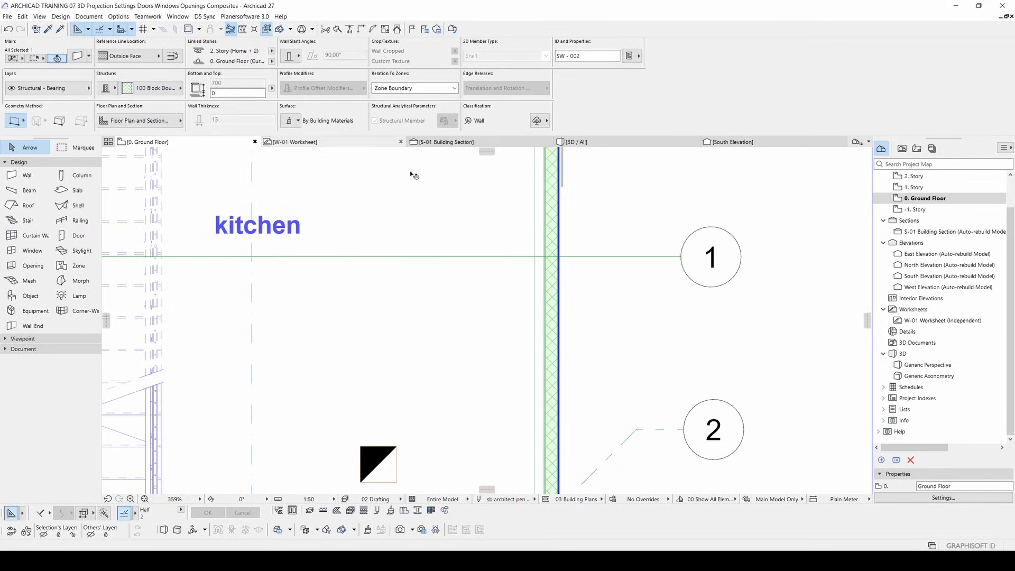
pyautogui.click(600, 208)
pyautogui.scroll(5, 556, 251)
pyautogui.scroll(1, 556, 250)
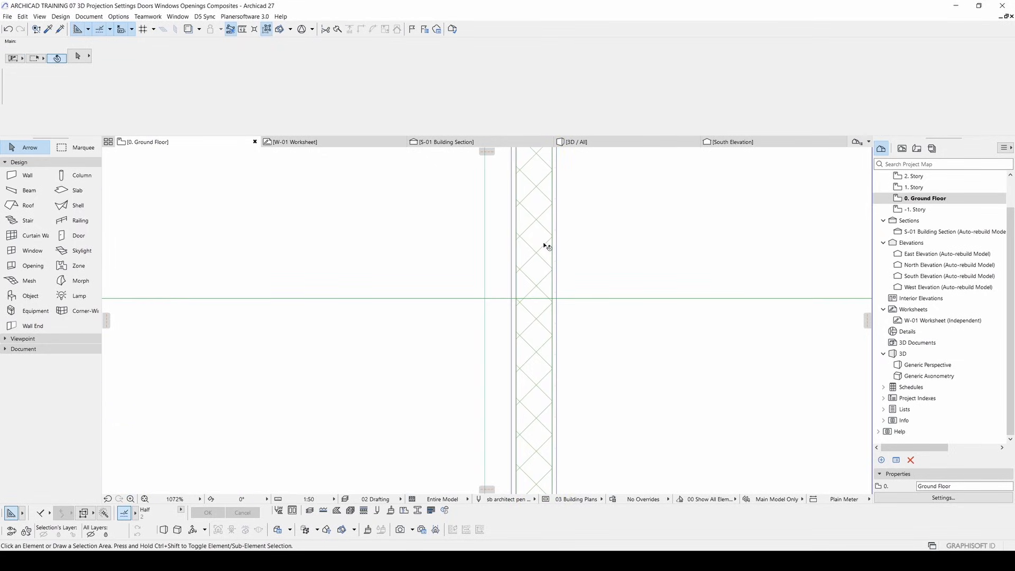
# - Assign the 100 Block Insulated Cavity composite to the kitchen's outer wall and examine its layers
pyautogui.click(547, 245)
pyautogui.click(145, 86)
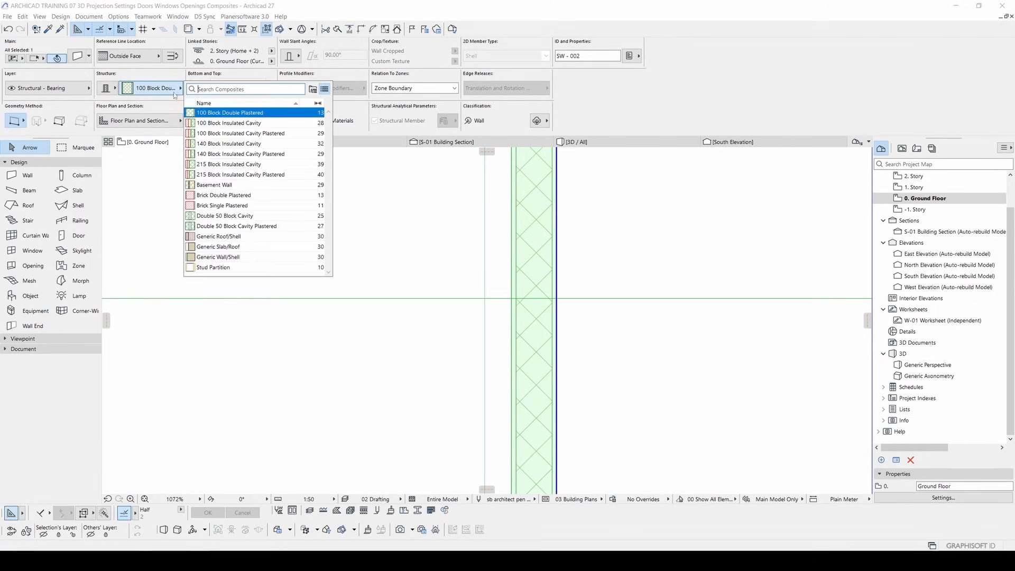
pyautogui.click(219, 125)
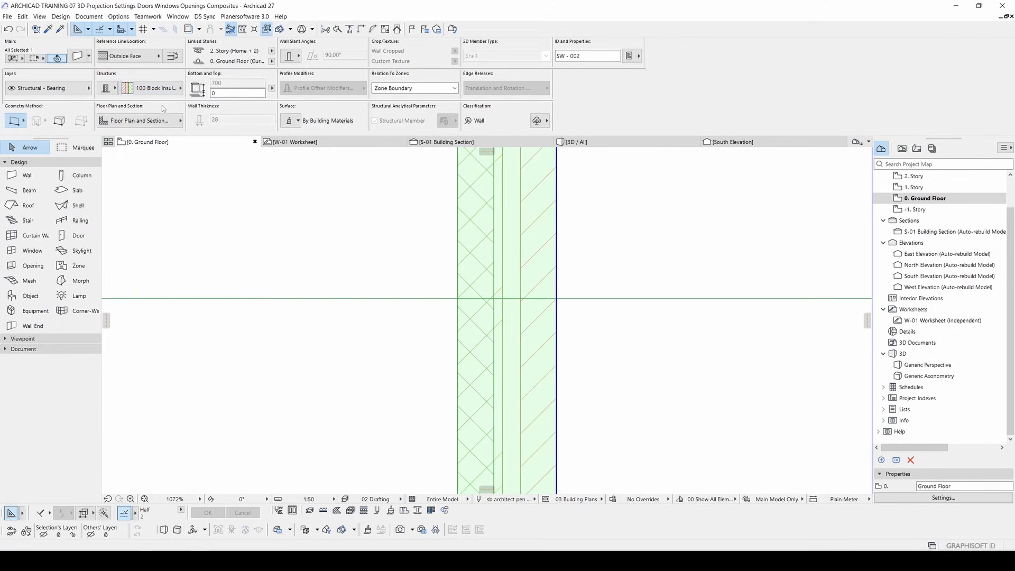
pyautogui.click(581, 224)
pyautogui.scroll(-5, 538, 252)
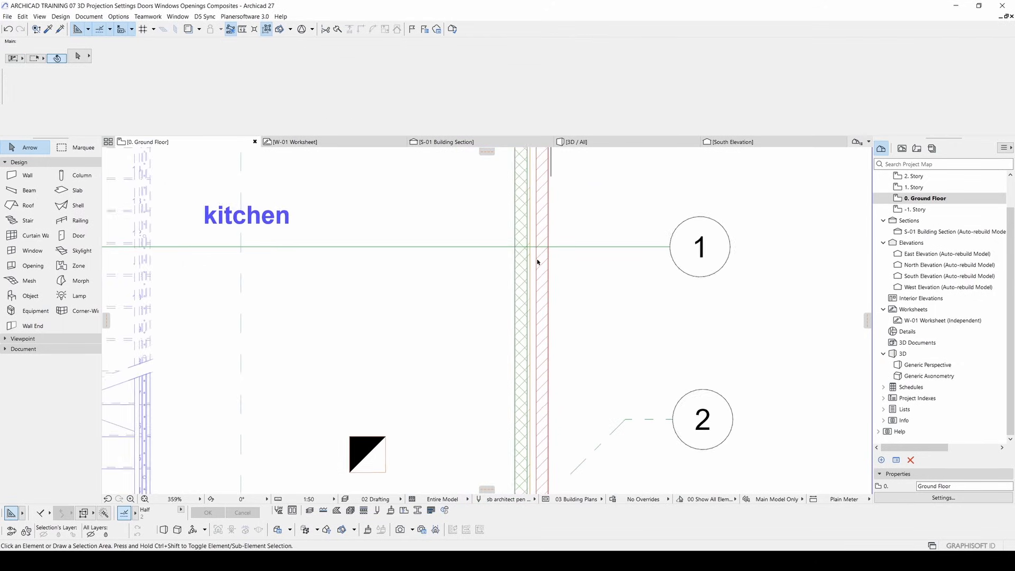
pyautogui.click(537, 273)
pyautogui.scroll(4, 535, 272)
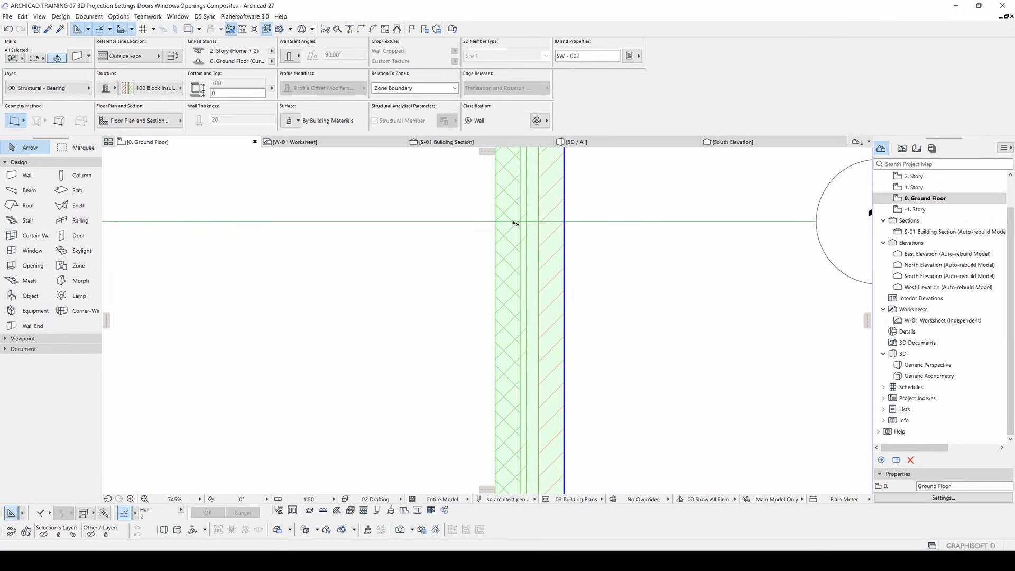
# - Select the kitchen's outer wall on the ground floor plan and open its composite for editing
pyautogui.moveTo(515, 221); pyautogui.dragTo(473, 329, button='middle')
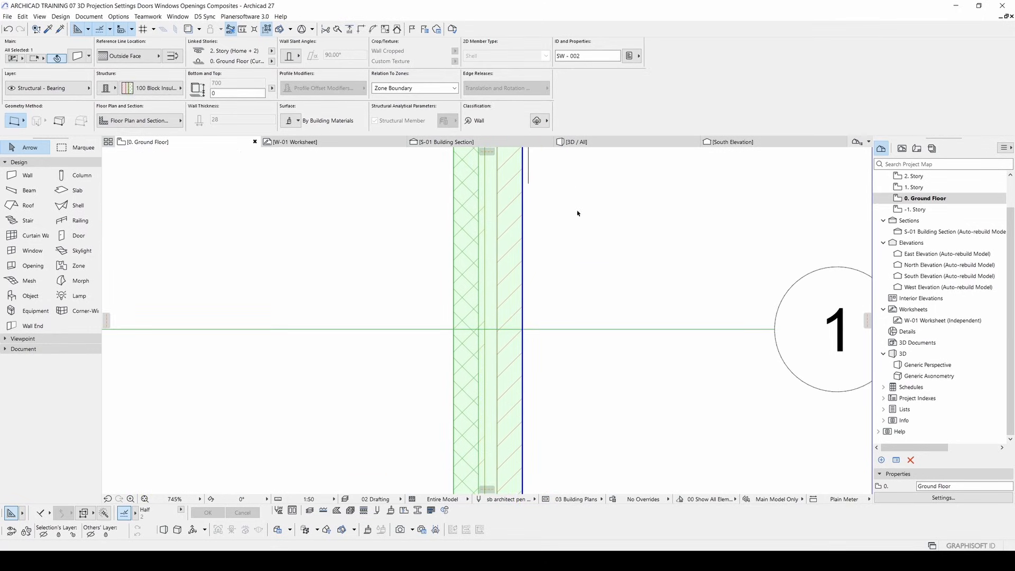
pyautogui.click(618, 207)
pyautogui.click(481, 233)
pyautogui.rightClick(483, 250)
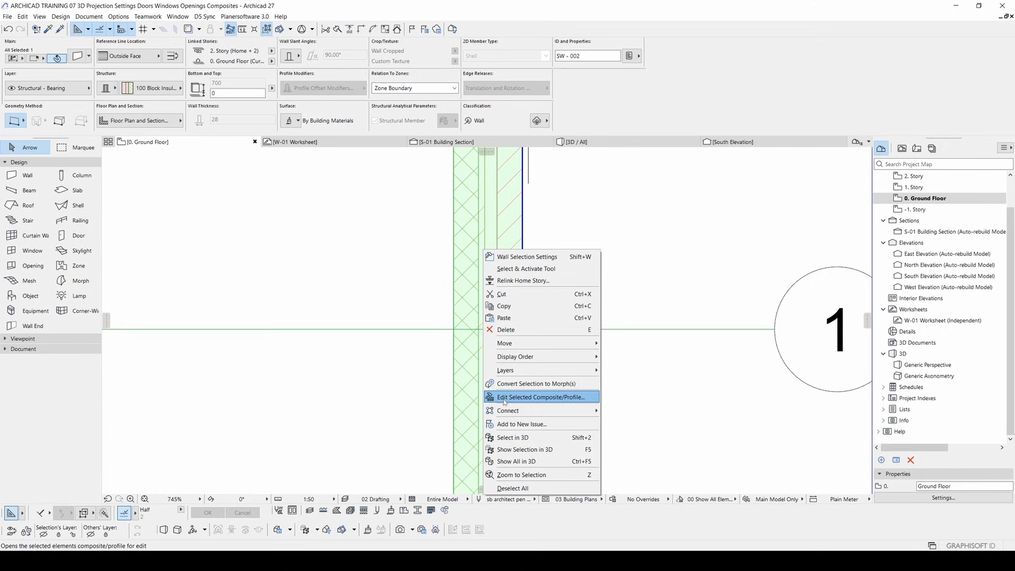
pyautogui.click(540, 400)
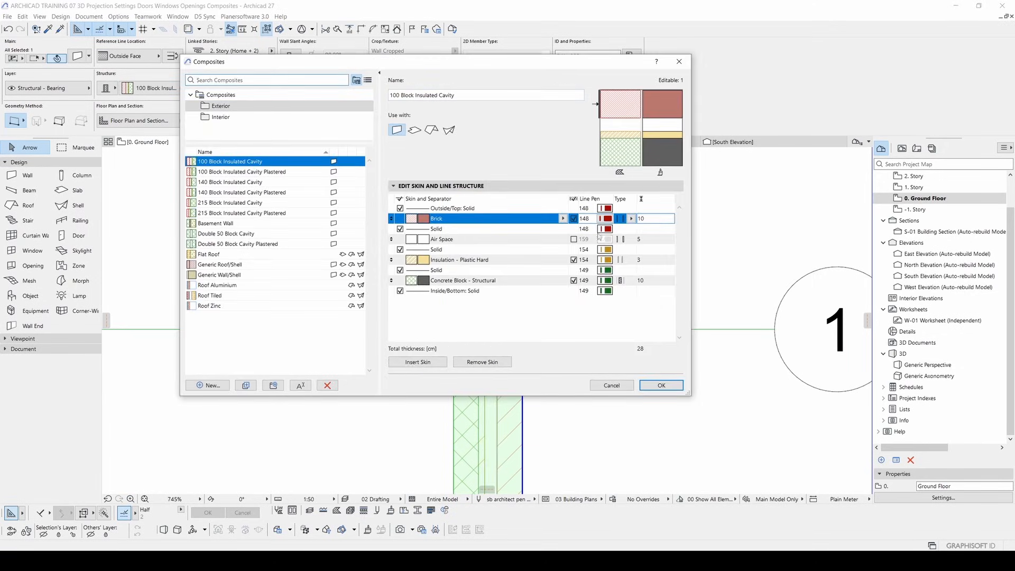
# - Examine the skins of the Basement Wall composite, checking the insulation and reinforced concrete thicknesses and the hidden separator line
pyautogui.click(230, 224)
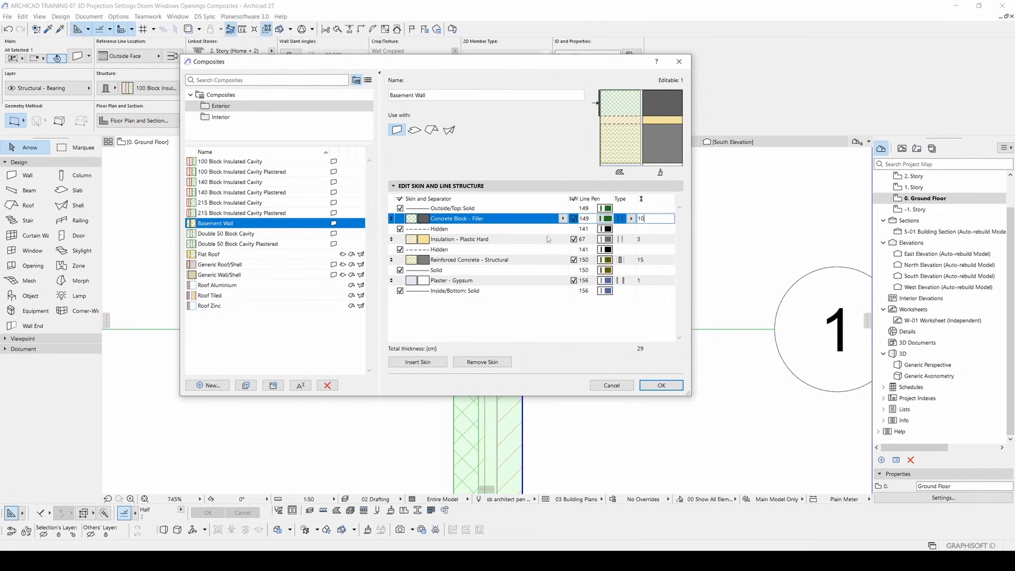
pyautogui.click(482, 239)
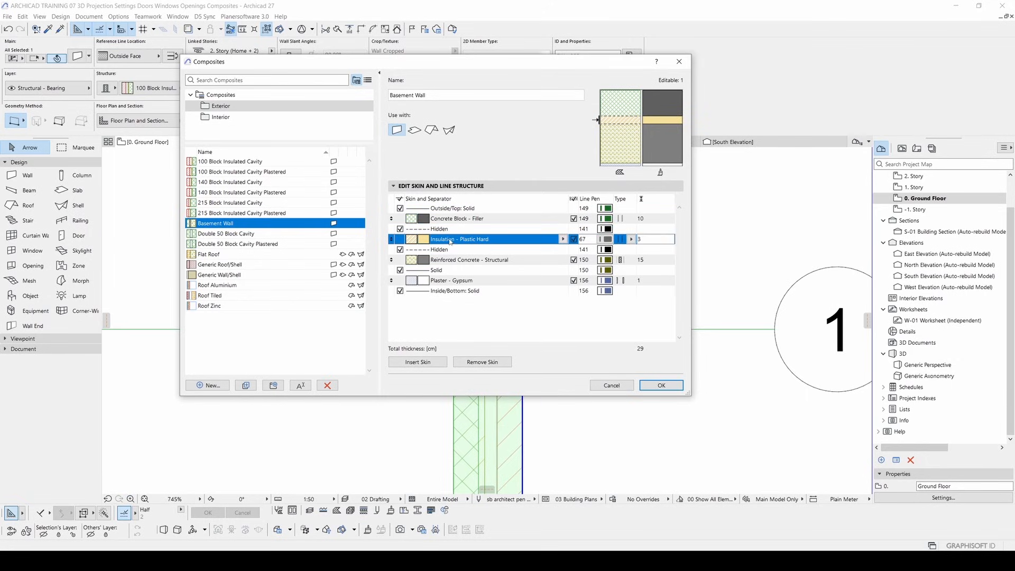
pyautogui.click(476, 229)
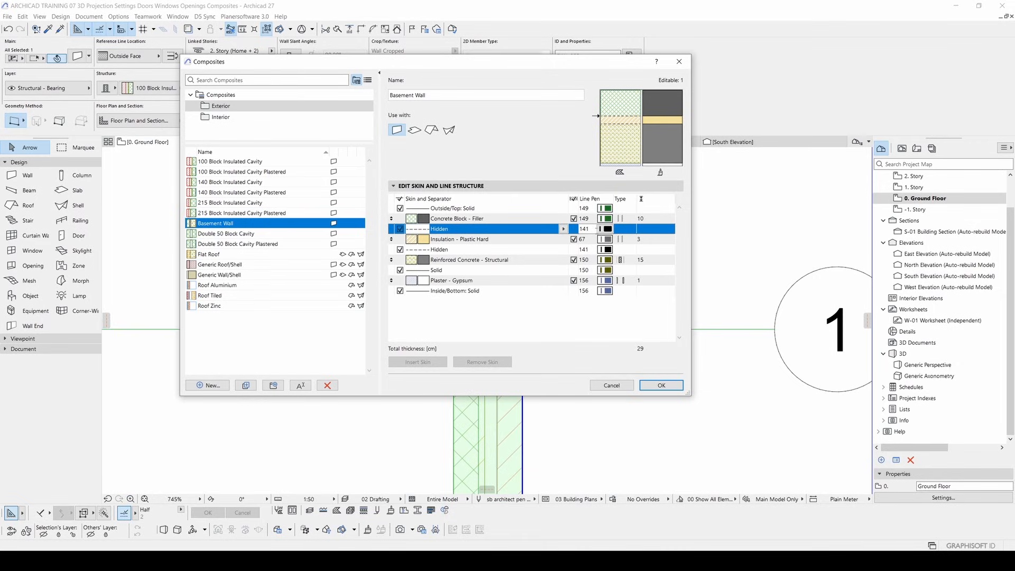
pyautogui.click(650, 235)
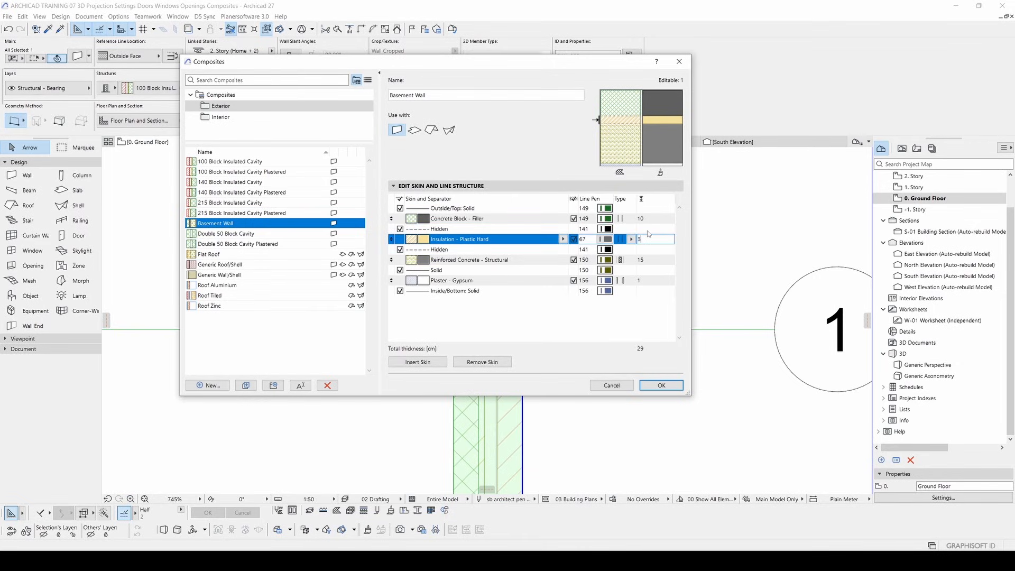
pyautogui.click(655, 258)
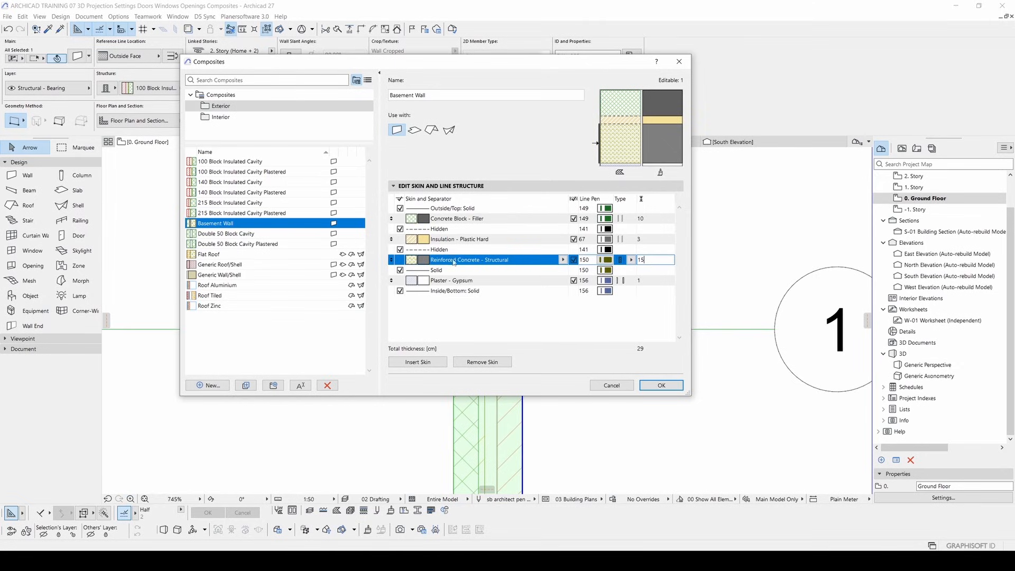
# - Browse the building material choices for the Basement Wall skins and inspect the gypsum plaster skin and outer contour lines
pyautogui.click(563, 240)
pyautogui.click(566, 220)
pyautogui.click(563, 259)
pyautogui.click(563, 260)
pyautogui.click(444, 309)
pyautogui.click(471, 281)
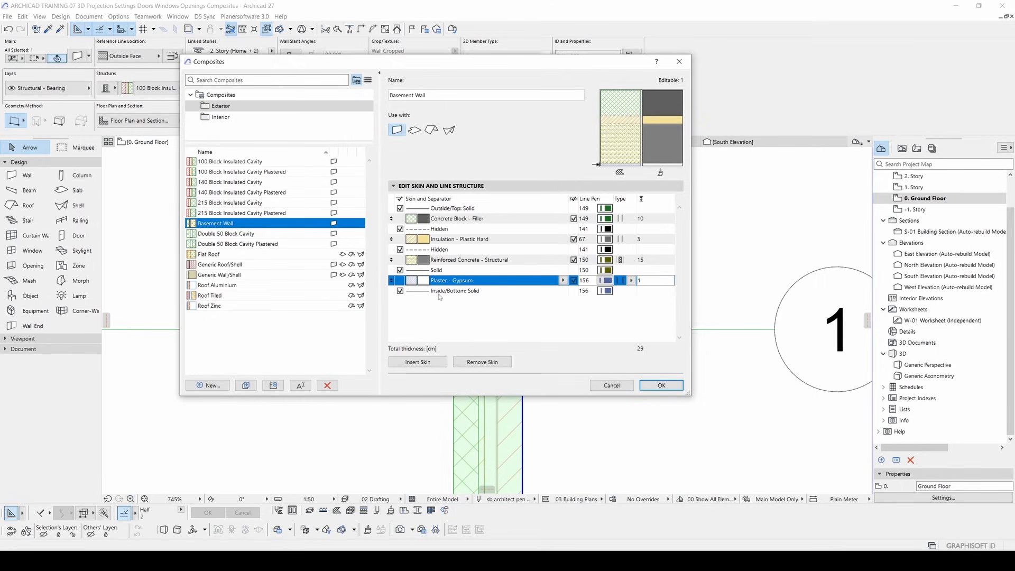
pyautogui.click(455, 291)
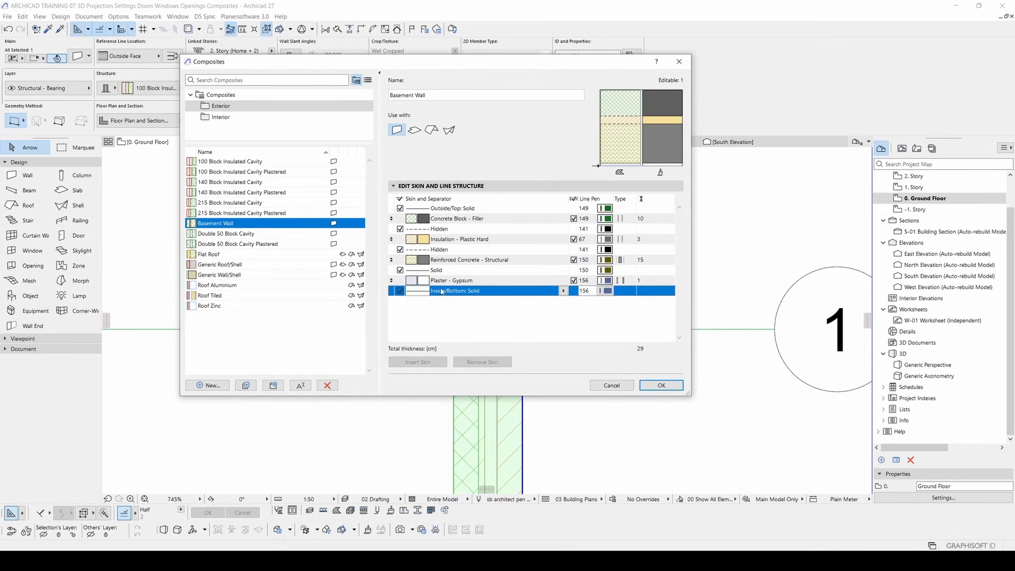
pyautogui.click(436, 211)
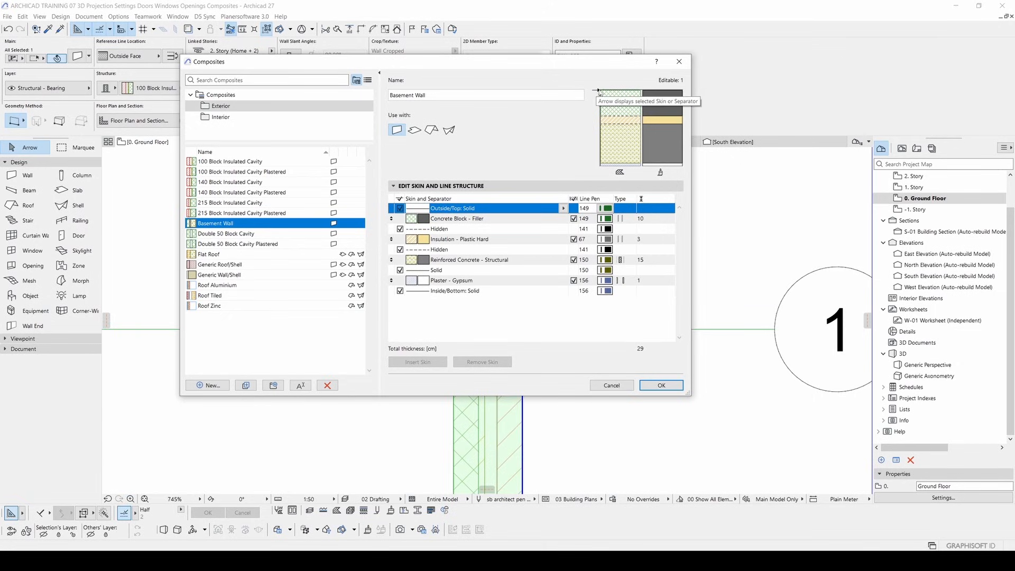
# - Set the line pen of the Basement Wall's Concrete Block - Filler skin to the orange pen 43
pyautogui.click(449, 219)
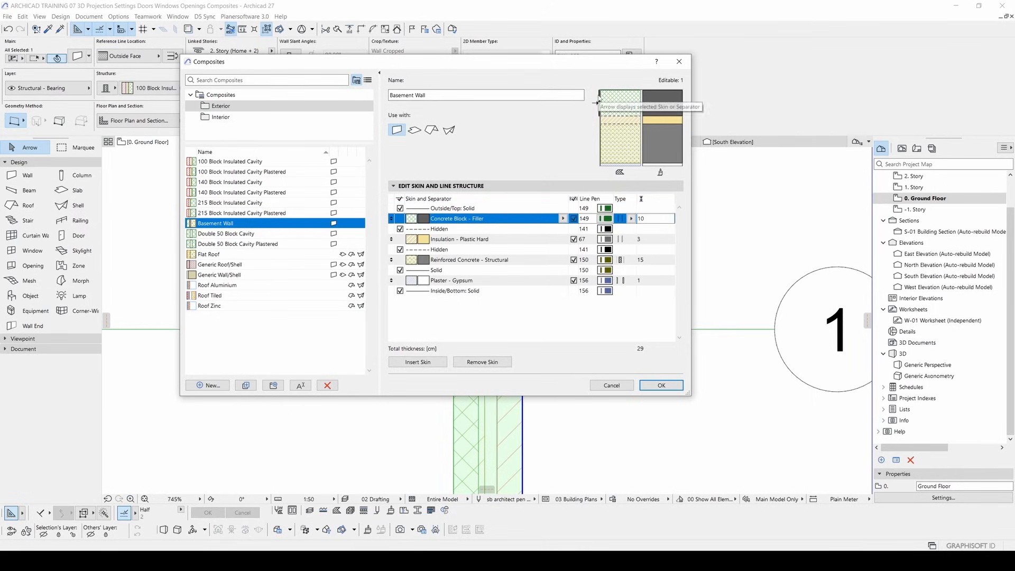
pyautogui.click(606, 220)
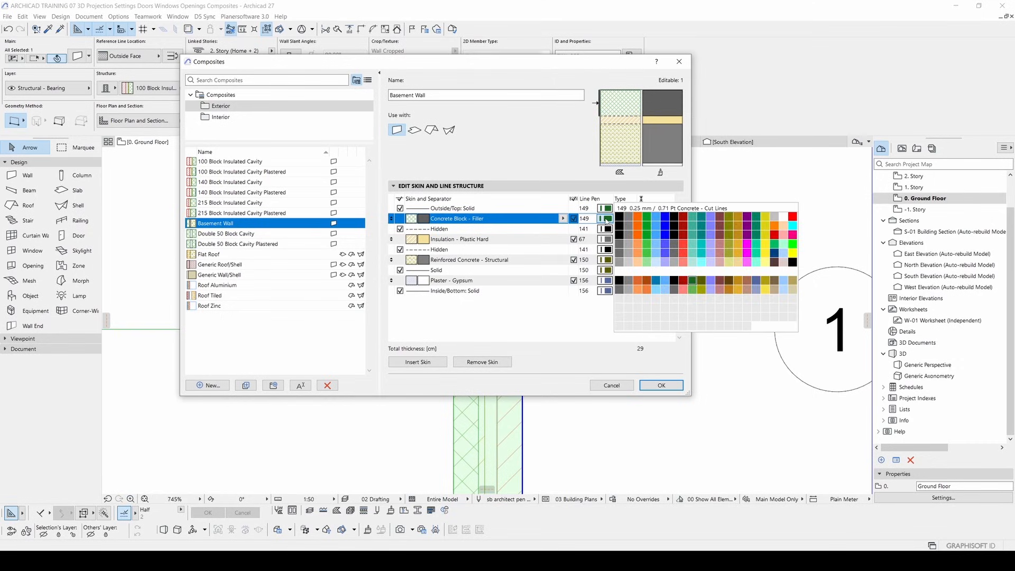
pyautogui.click(638, 238)
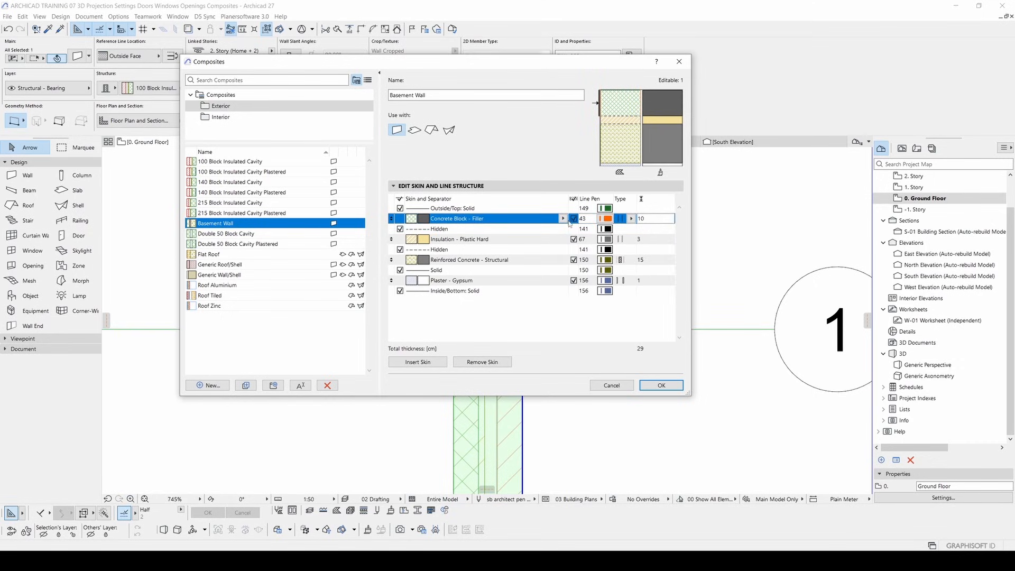
pyautogui.click(547, 231)
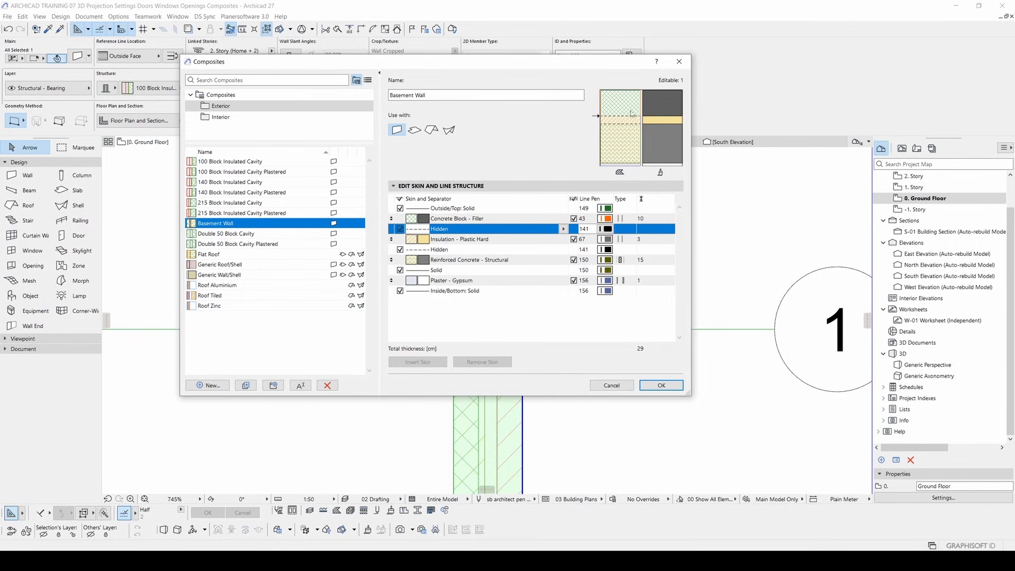
# - Set the line pen of the Concrete Block - Filler skin back to 149 and accept the composite settings
pyautogui.click(592, 210)
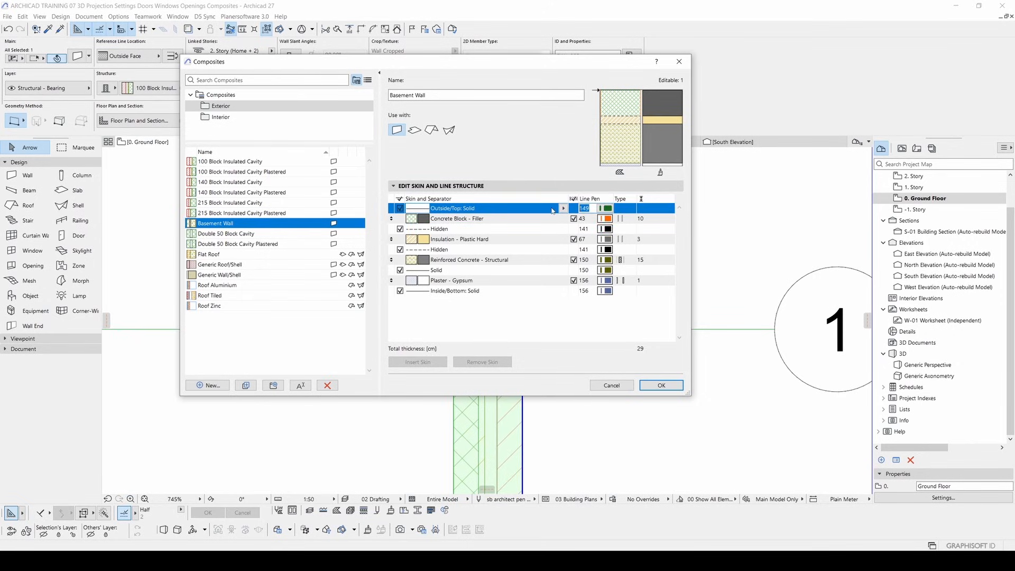
pyautogui.click(585, 218)
pyautogui.write('149')
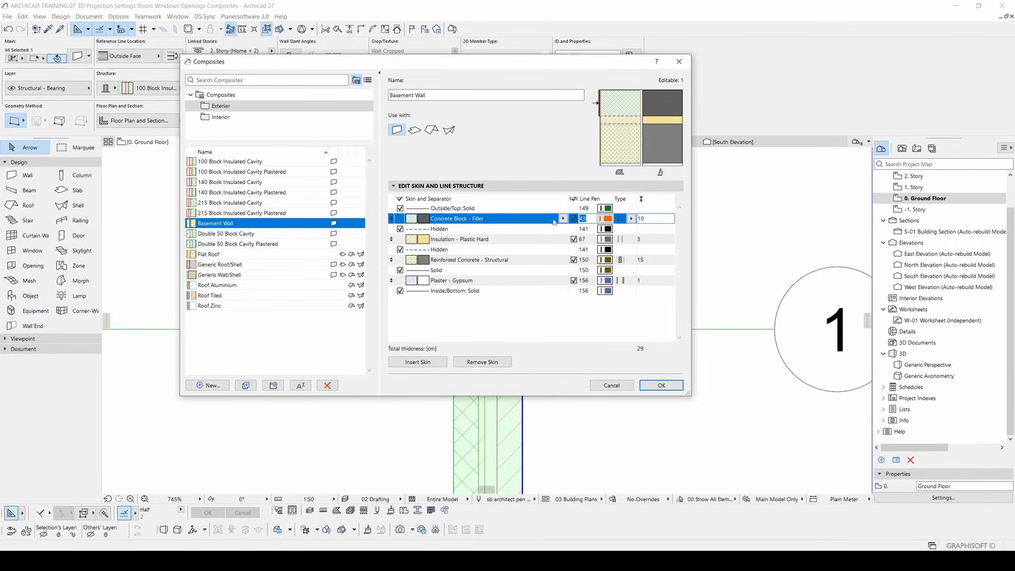
pyautogui.click(540, 229)
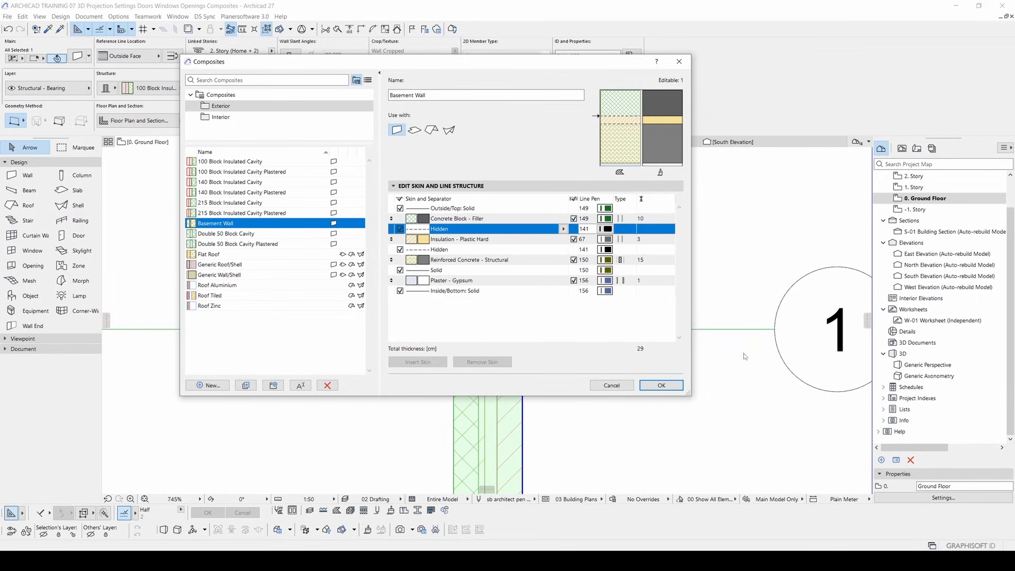
pyautogui.click(660, 386)
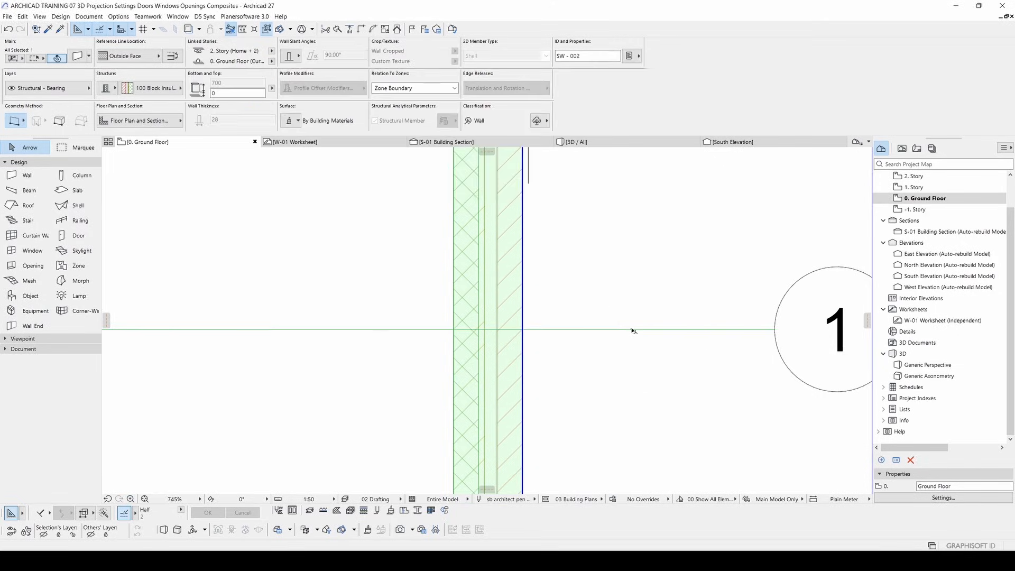
# - Inspect the kitchen's composite wall and its junction with the curved brick wall on the ground floor plan
pyautogui.click(602, 255)
pyautogui.scroll(-6, 602, 254)
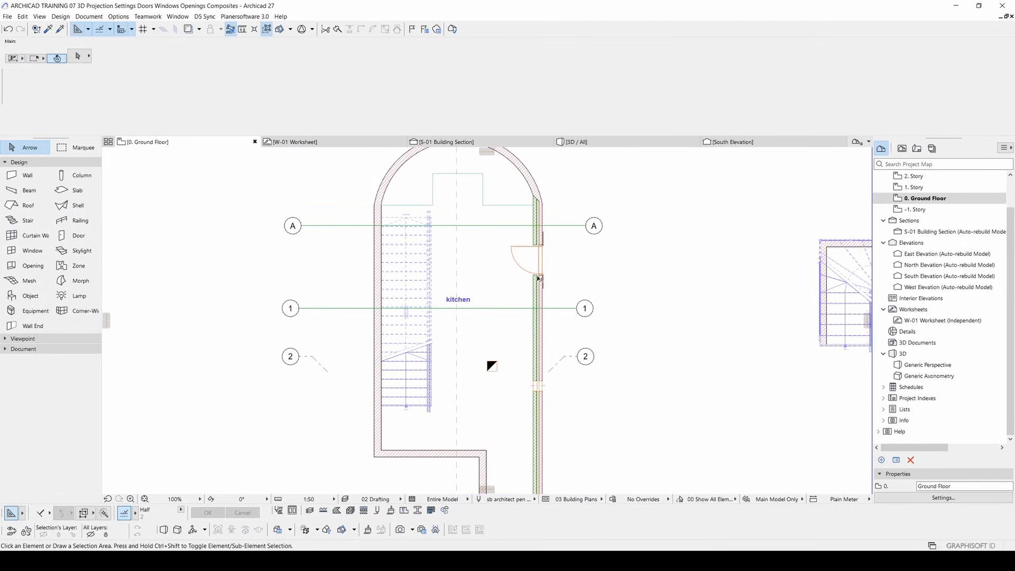
pyautogui.scroll(4, 543, 220)
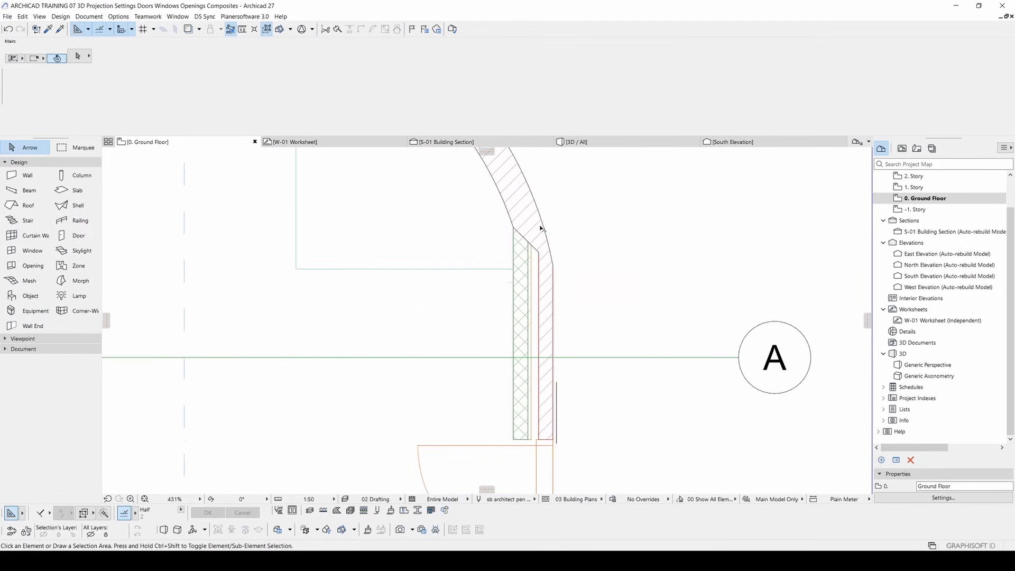
pyautogui.moveTo(532, 196); pyautogui.dragTo(533, 260, button='middle')
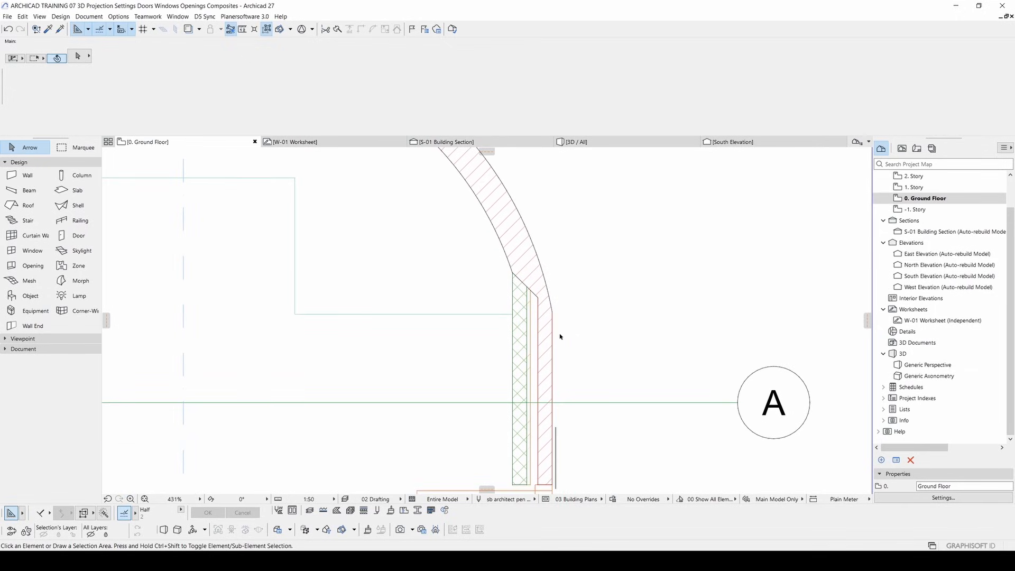
pyautogui.scroll(-3, 504, 235)
pyautogui.moveTo(527, 291); pyautogui.dragTo(551, 164, button='middle')
pyautogui.moveTo(513, 364)
pyautogui.mouseDown(button='middle')
pyautogui.moveTo(524, 279)
pyautogui.moveTo(502, 385)
pyautogui.moveTo(833, 417)
pyautogui.moveTo(442, 423)
pyautogui.moveTo(385, 318)
pyautogui.moveTo(385, 333)
pyautogui.moveTo(468, 279)
pyautogui.moveTo(589, 355)
pyautogui.moveTo(549, 283)
pyautogui.moveTo(503, 346)
pyautogui.mouseUp(button='middle')
pyautogui.press('F3')
pyautogui.press('F2')
pyautogui.scroll(5, 553, 299)
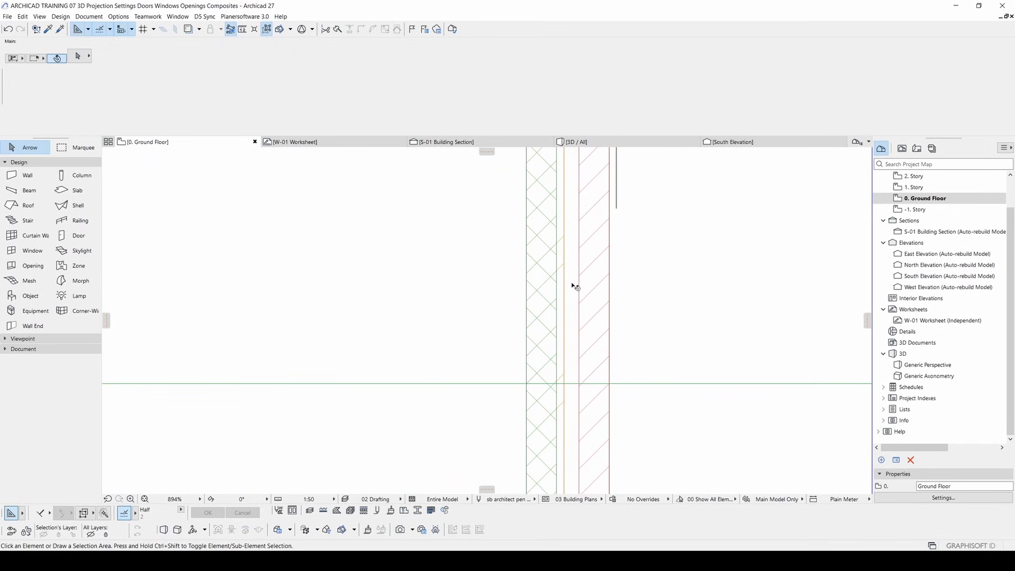
# - Open the composite of the kitchen's outer wall from the 3D view, check its Air Space skin and inspect the wall from other angles
pyautogui.press('F3')
pyautogui.click(535, 269)
pyautogui.rightClick(535, 270)
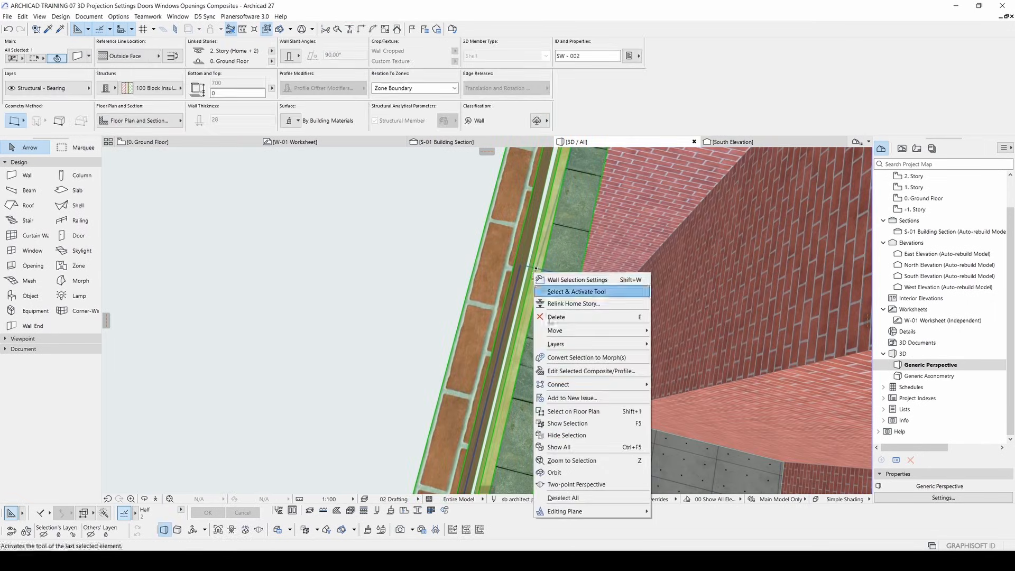
pyautogui.click(590, 371)
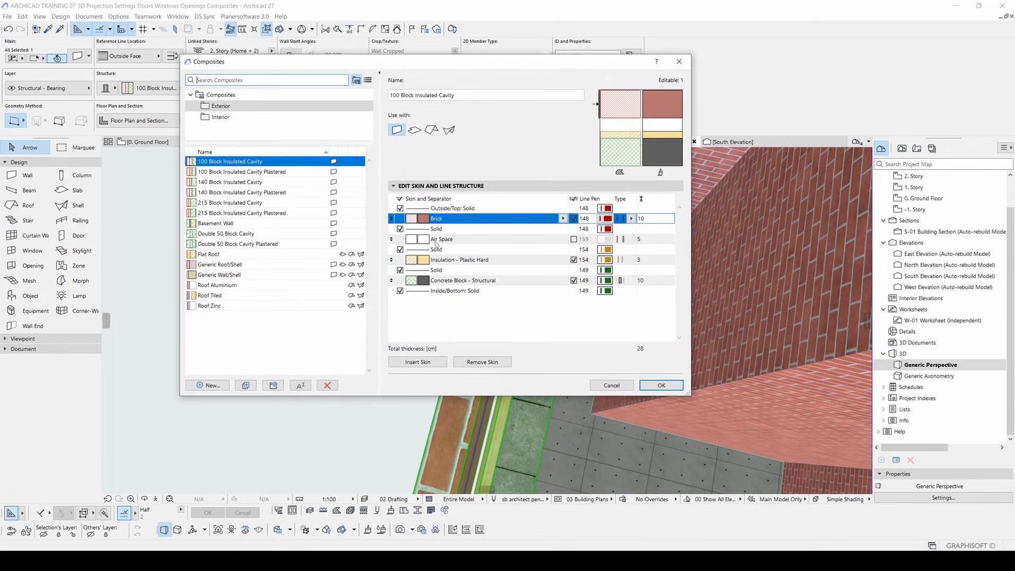
pyautogui.click(434, 240)
pyautogui.moveTo(559, 64); pyautogui.dragTo(433, 72)
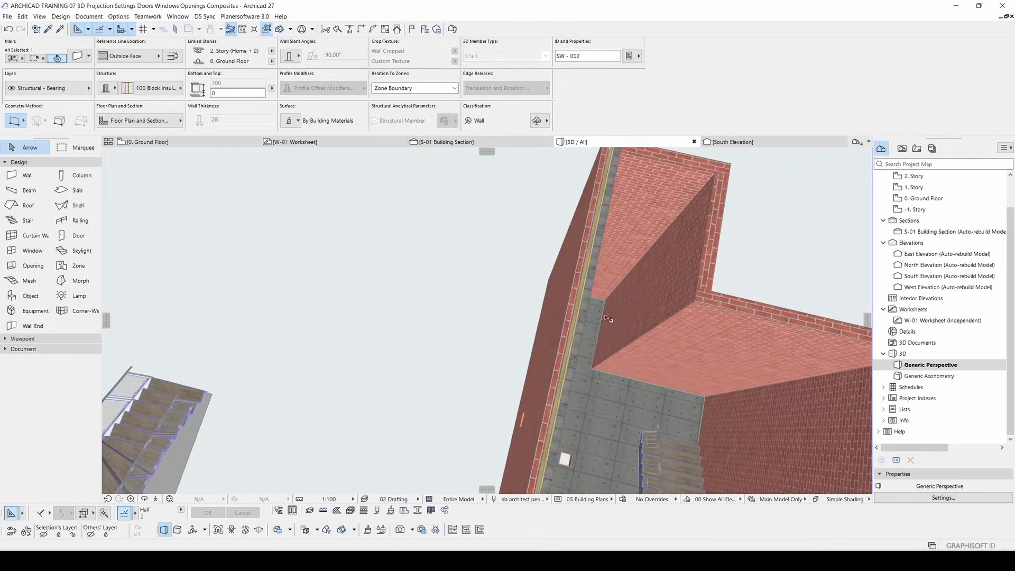
pyautogui.keyDown('shift'); pyautogui.moveTo(605, 317); pyautogui.dragTo(278, 290, button='middle'); pyautogui.keyUp('shift')
pyautogui.keyDown('shift'); pyautogui.moveTo(546, 381); pyautogui.dragTo(471, 326, button='middle'); pyautogui.keyUp('shift')
# - Draw a building section horizontally across the kitchen on the ground floor plan, with the existing section's settings, facing the curved end
pyautogui.press('F2')
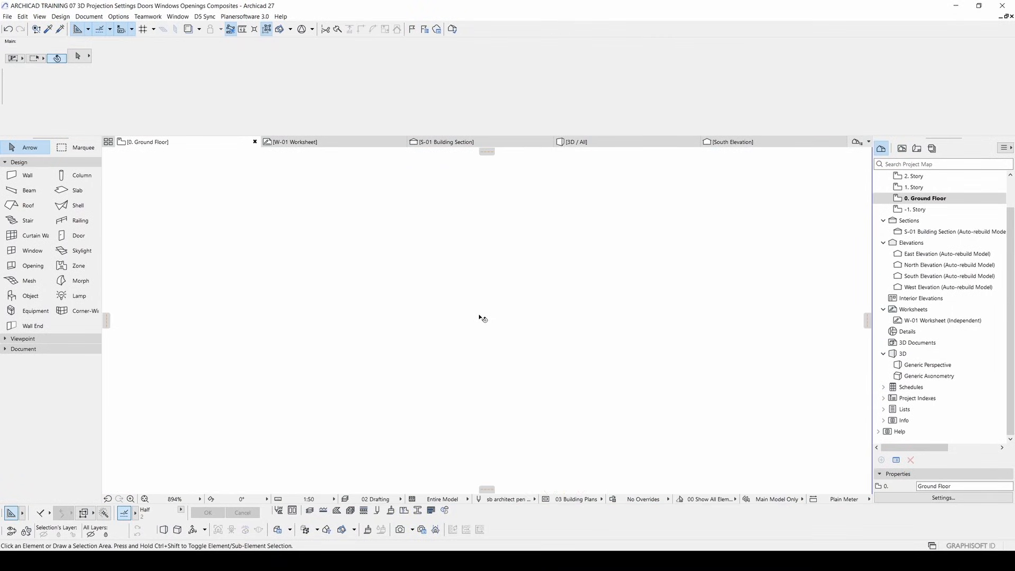
pyautogui.scroll(-7, 350, 300)
pyautogui.moveTo(301, 301); pyautogui.dragTo(472, 334, button='middle')
pyautogui.scroll(-5, 472, 334)
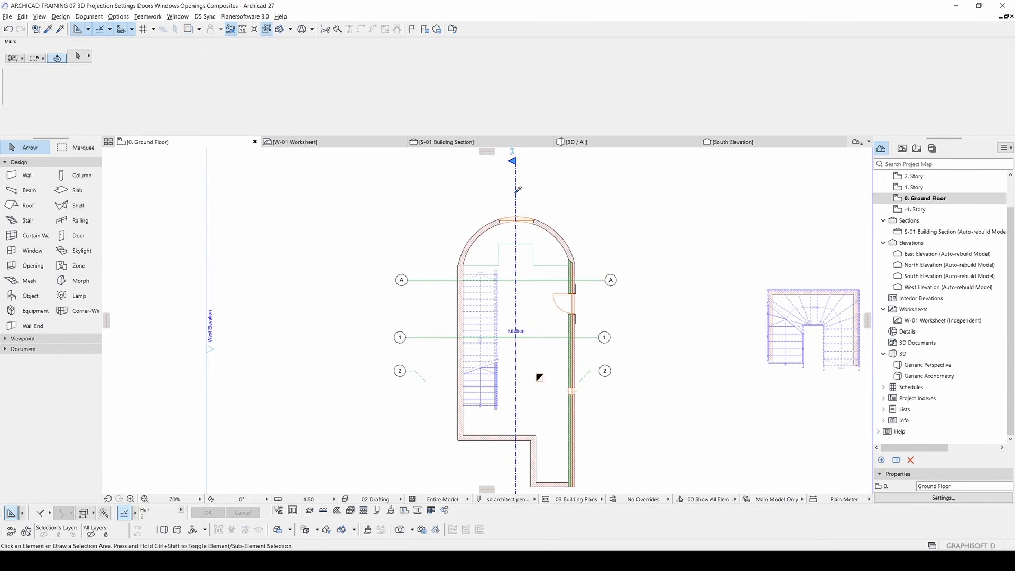
pyautogui.keyDown('alt'); pyautogui.click(518, 189); pyautogui.keyUp('alt')
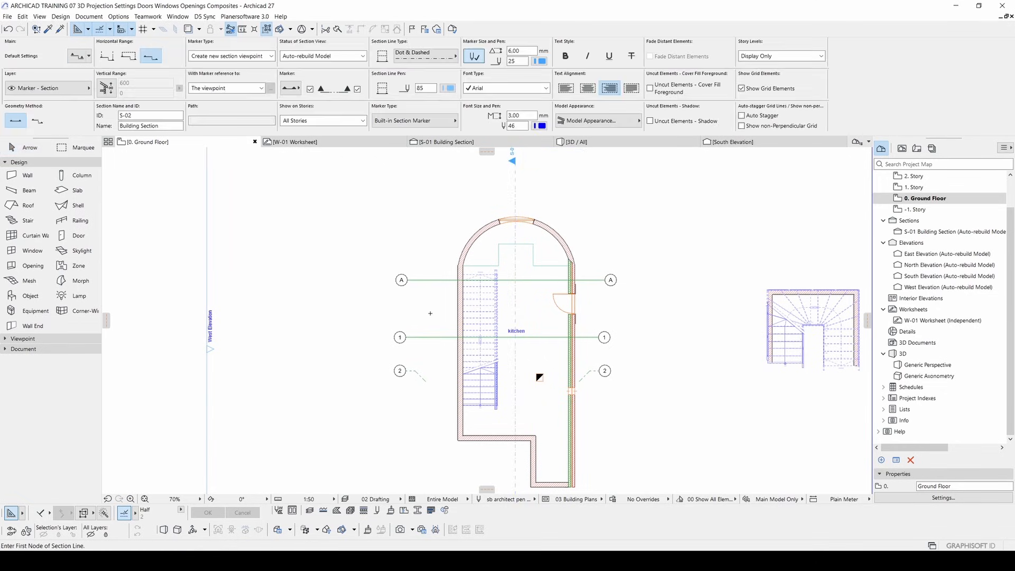
pyautogui.click(398, 320)
pyautogui.click(623, 319)
pyautogui.click(626, 302)
pyautogui.press('Escape')
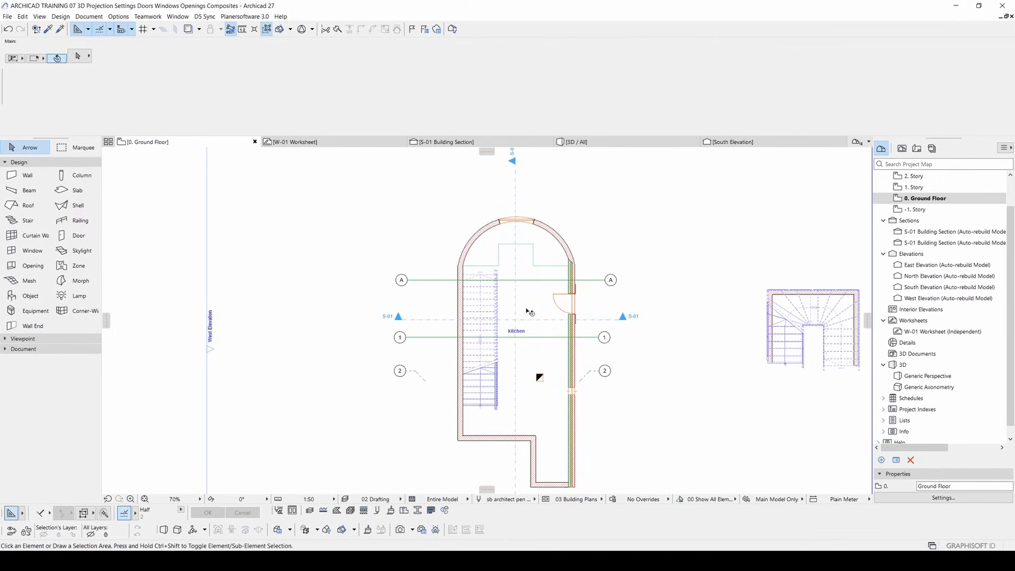
# - Set the horizontal range of the new kitchen section to infinite depth and open its section view
pyautogui.click(530, 320)
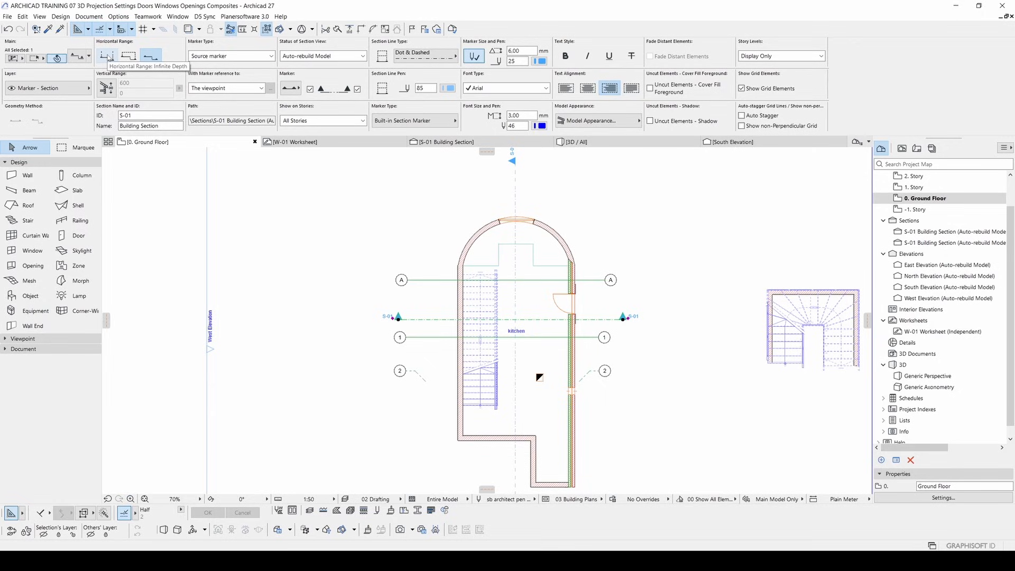
pyautogui.rightClick(634, 240)
pyautogui.moveTo(676, 284)
pyautogui.click(803, 284)
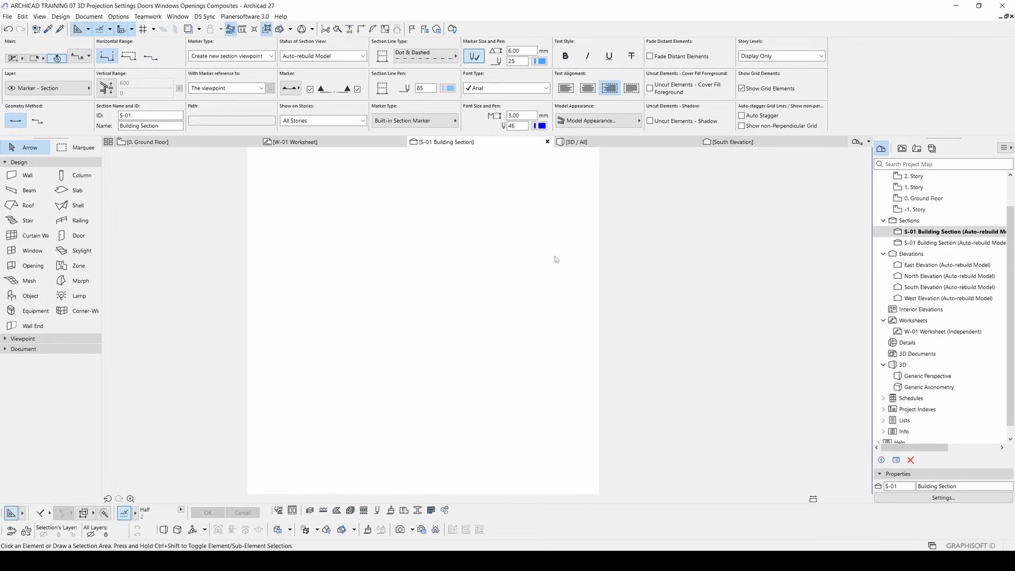
# - Examine the layers of the composite wall and the brick wall in the new building section
pyautogui.scroll(6, 543, 271)
pyautogui.moveTo(570, 364); pyautogui.dragTo(584, 320, button='middle')
pyautogui.scroll(3, 585, 286)
pyautogui.scroll(-4, 583, 298)
pyautogui.scroll(-1, 583, 299)
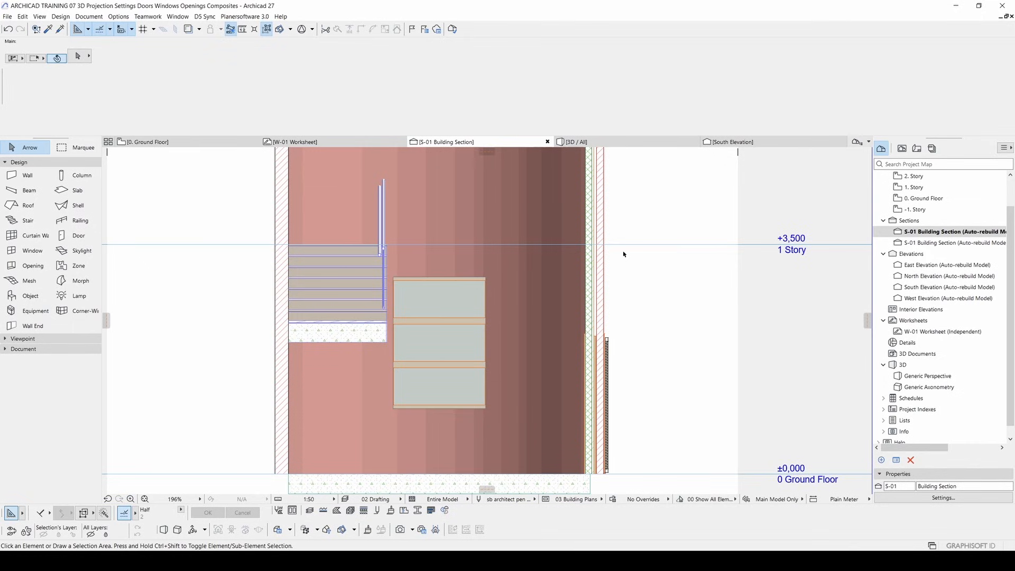
# - Return to the ground floor plan and view the whole building with both section markers
pyautogui.press('F2')
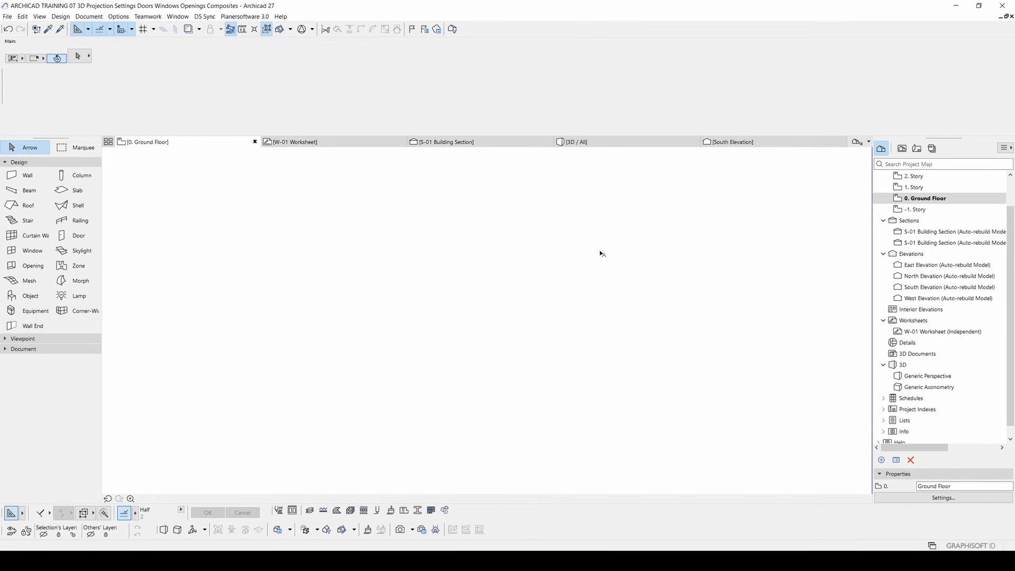
pyautogui.scroll(-2, 570, 264)
pyautogui.scroll(2, 566, 275)
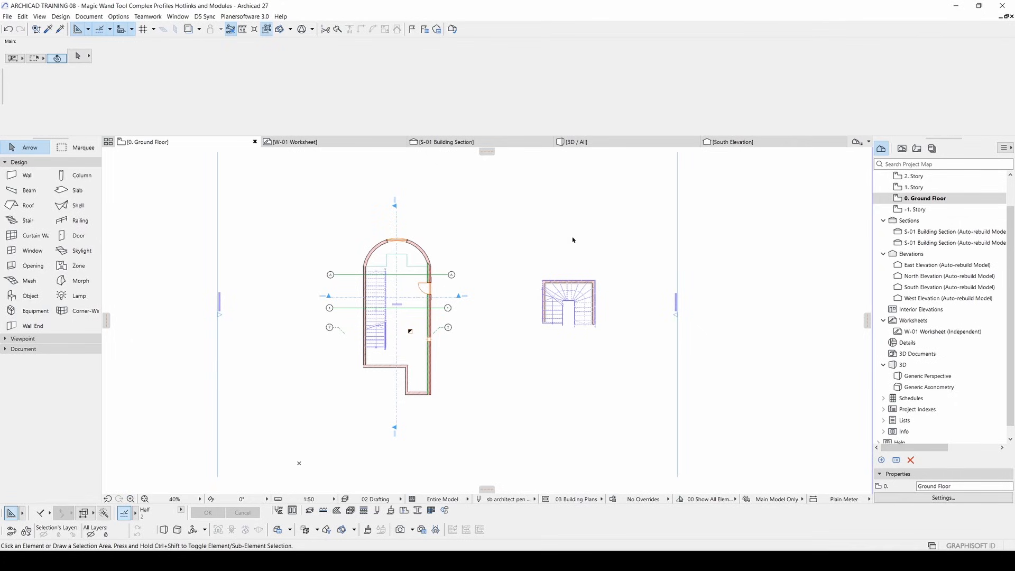
# - Draw a closed, irregular nine-sided polyline in the empty area above and between the kitchen plan and the U-shaped stair
pyautogui.moveTo(485, 285); pyautogui.dragTo(489, 286, button='middle')
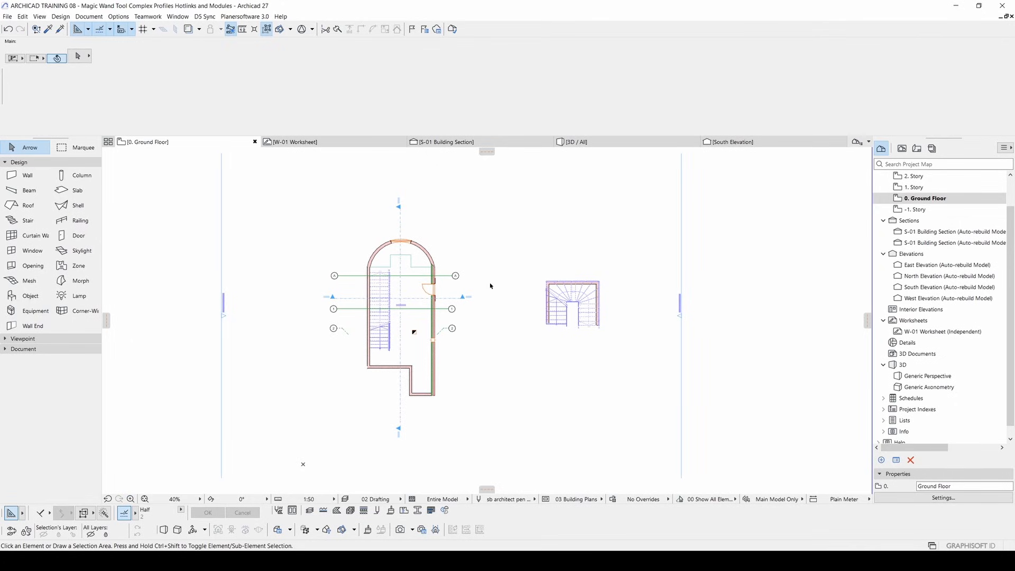
pyautogui.scroll(1, 490, 286)
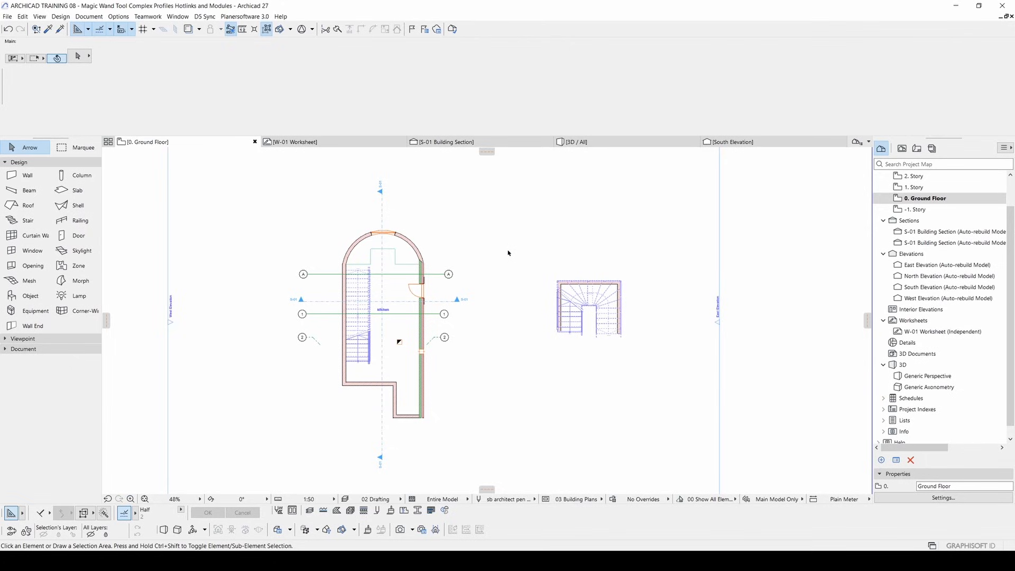
pyautogui.scroll(3, 509, 251)
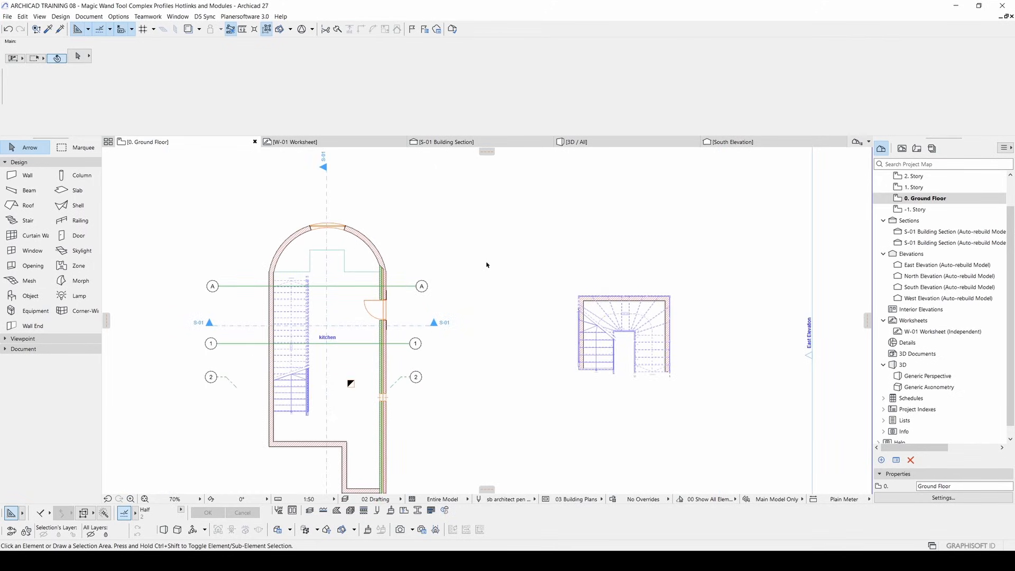
pyautogui.press('l')
pyautogui.moveTo(533, 258); pyautogui.dragTo(497, 340, button='middle')
pyautogui.scroll(-1, 491, 347)
pyautogui.scroll(1, 467, 260)
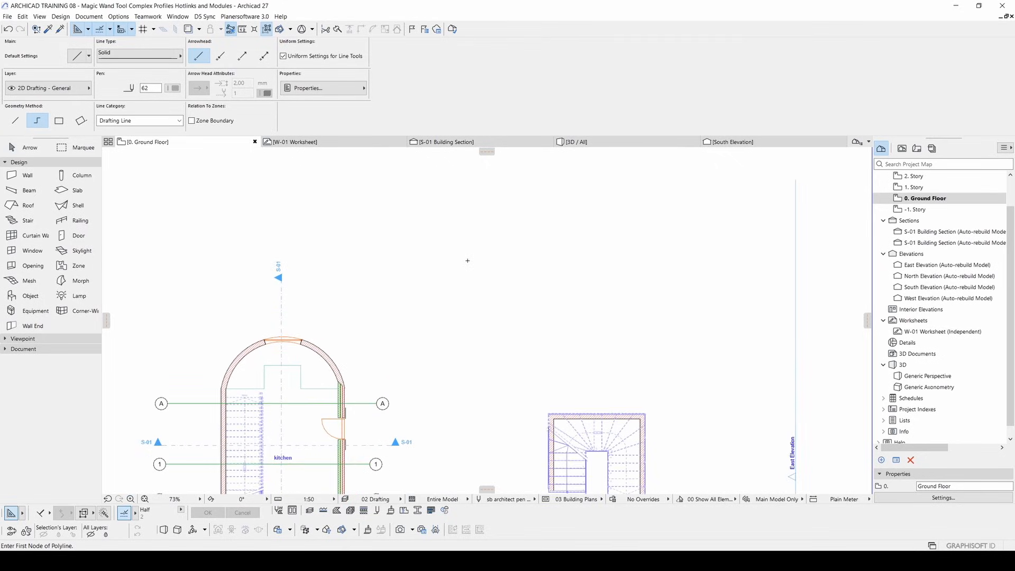
pyautogui.scroll(1, 467, 260)
pyautogui.click(433, 244)
pyautogui.click(490, 273)
pyautogui.click(536, 228)
pyautogui.click(611, 245)
pyautogui.click(596, 356)
pyautogui.click(481, 383)
pyautogui.click(423, 340)
pyautogui.click(368, 336)
pyautogui.click(374, 282)
pyautogui.click(432, 245)
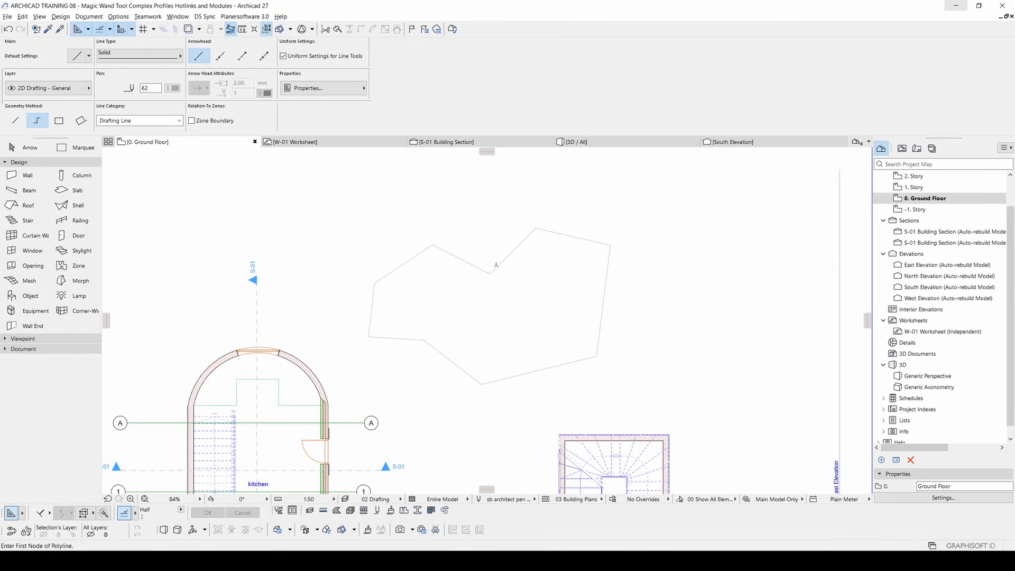
pyautogui.moveTo(454, 280); pyautogui.dragTo(444, 281, button='middle')
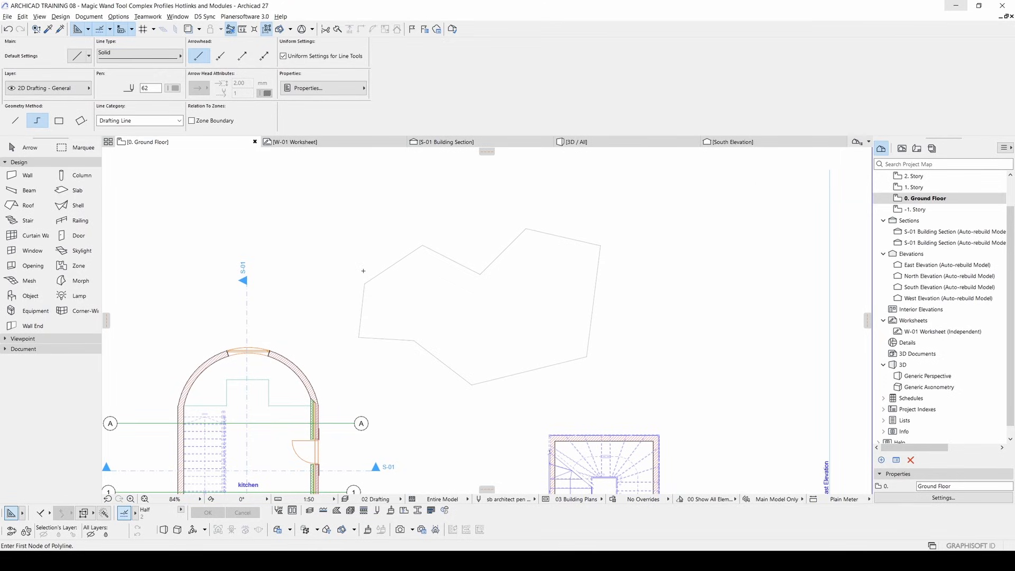
pyautogui.click(74, 190)
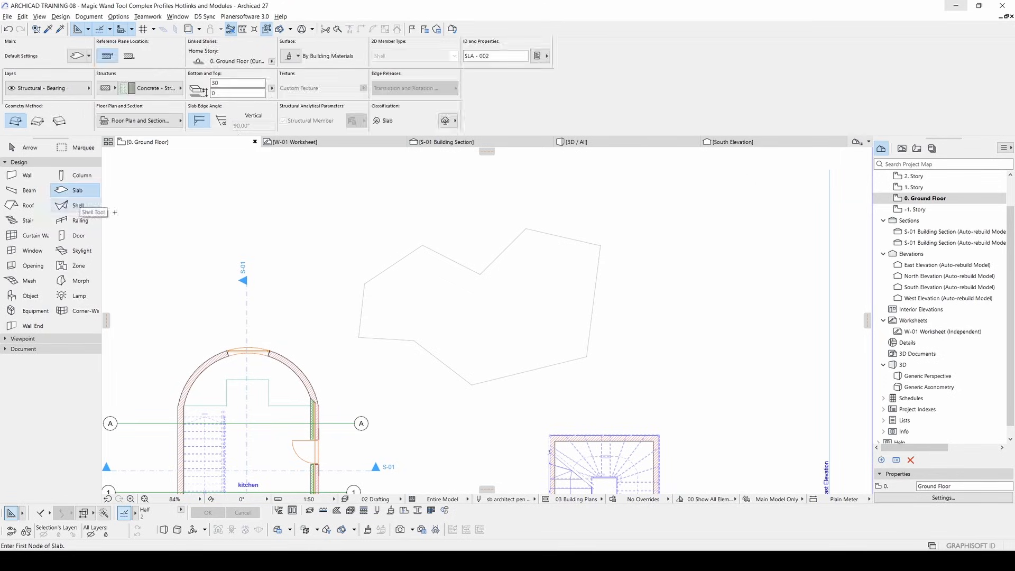
pyautogui.click(365, 284)
pyautogui.click(422, 246)
pyautogui.click(479, 274)
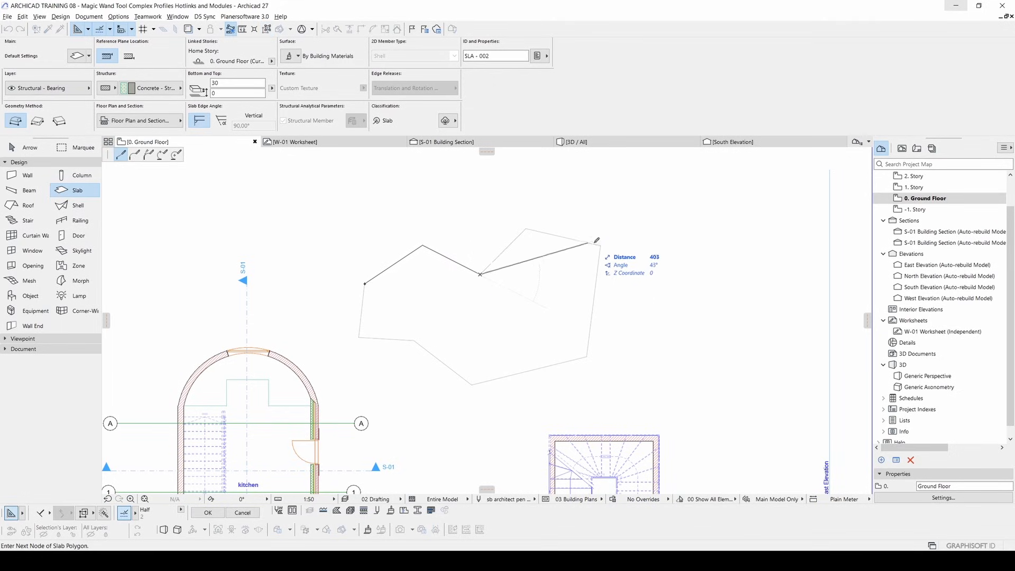
pyautogui.press('Escape')
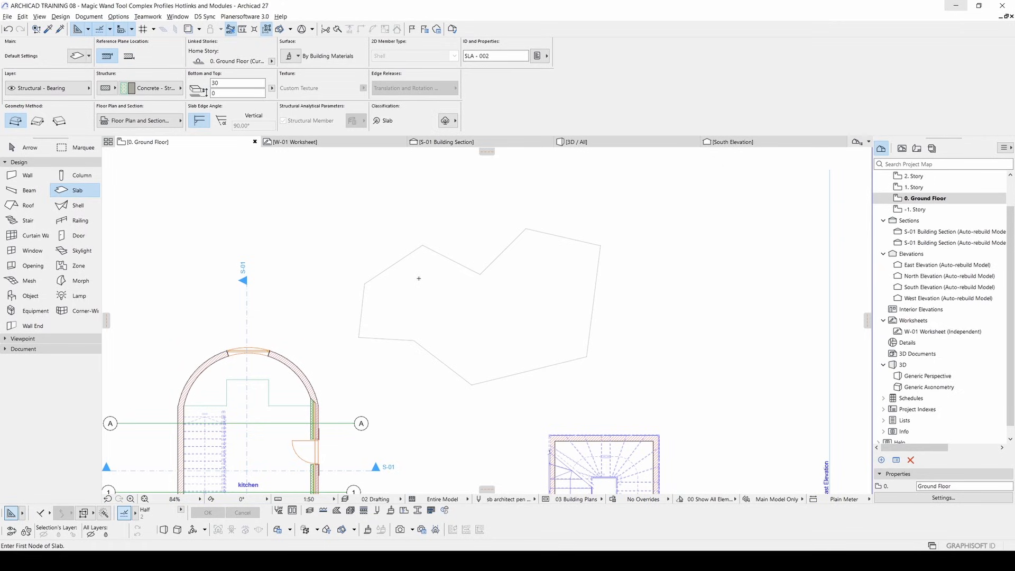
# - Create a slab from the closed nine-sided polyline using the Magic Wand
pyautogui.press('space')
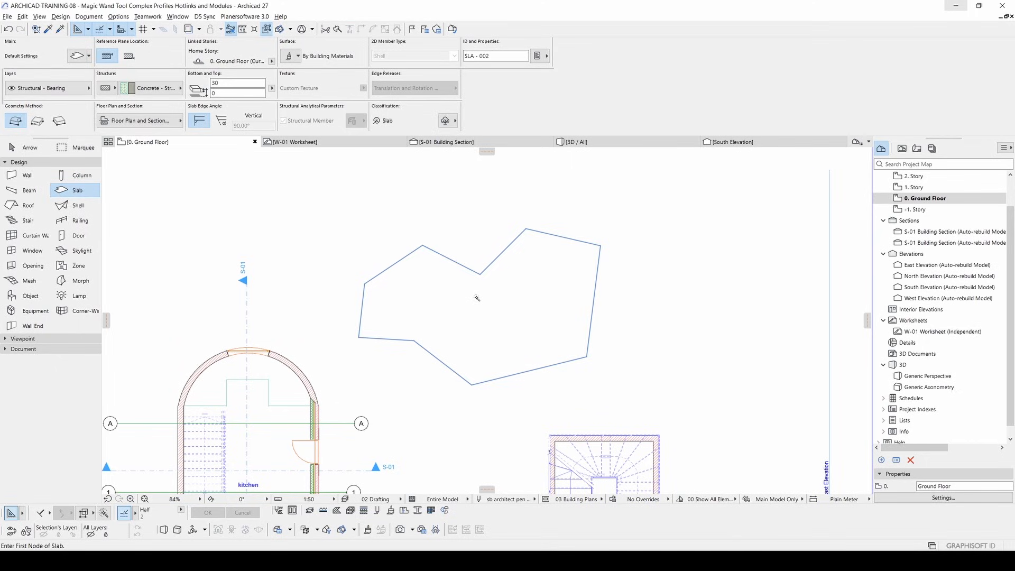
pyautogui.click(476, 298)
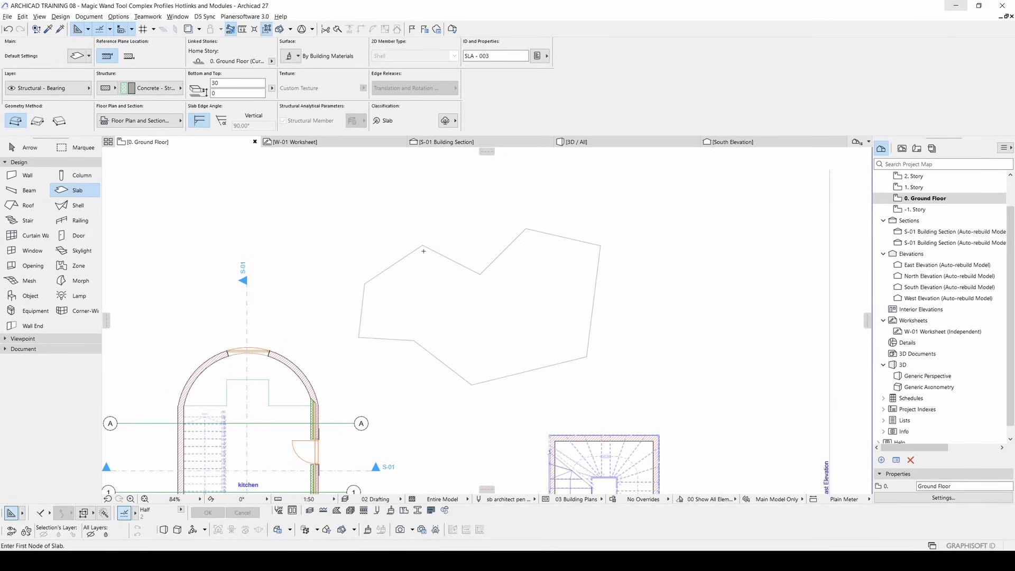
pyautogui.scroll(6, 423, 245)
pyautogui.scroll(-2, 542, 230)
pyautogui.moveTo(625, 248); pyautogui.dragTo(434, 257, button='middle')
pyautogui.moveTo(642, 313); pyautogui.dragTo(651, 213, button='middle')
pyautogui.moveTo(522, 404); pyautogui.dragTo(647, 439, button='middle')
pyautogui.scroll(-1, 641, 436)
# - Move the slab slightly off the polyline outline to check it, and undo the move
pyautogui.click(29, 149)
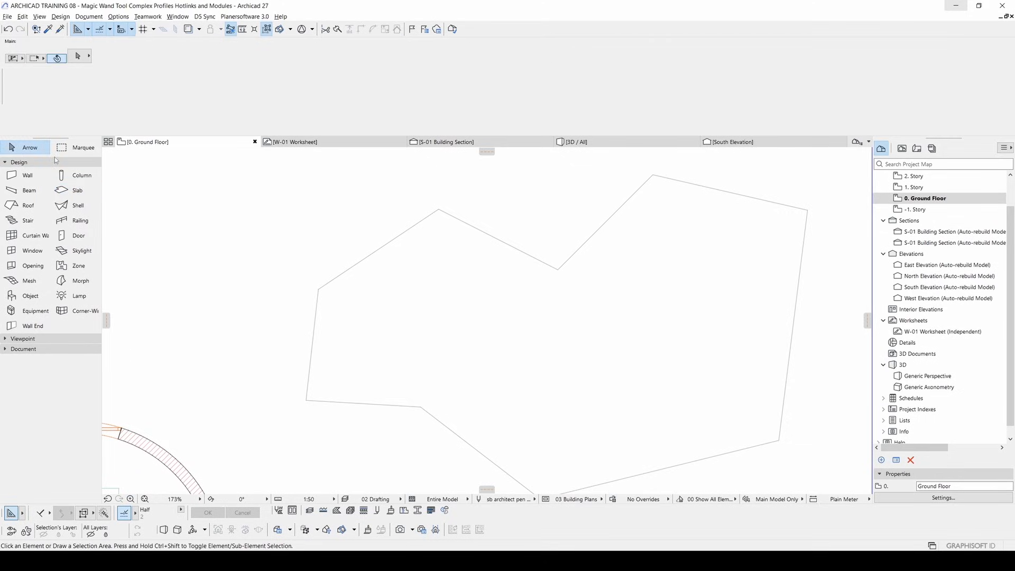
pyautogui.click(452, 270)
pyautogui.moveTo(469, 294); pyautogui.dragTo(447, 268)
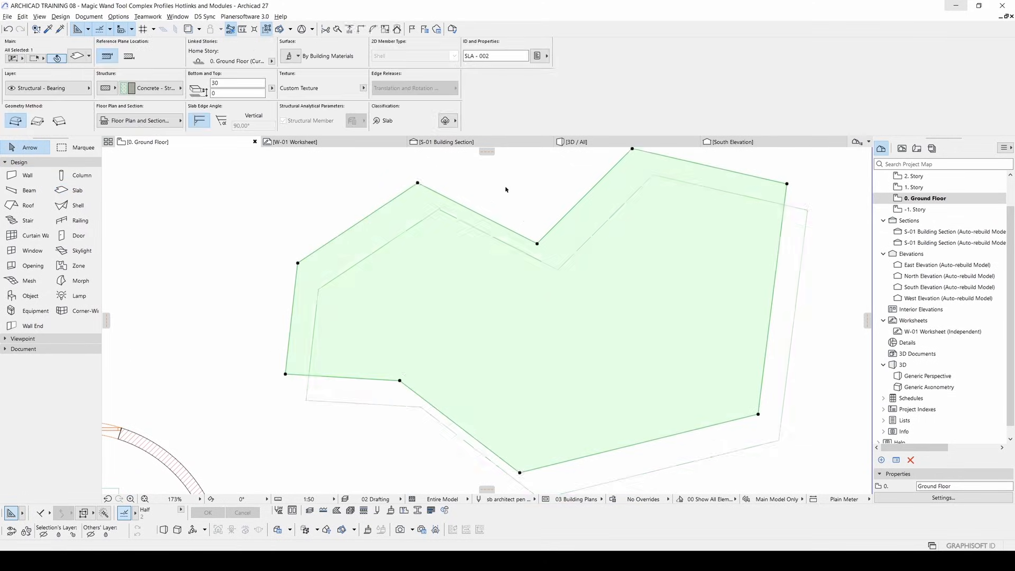
pyautogui.click(506, 190)
pyautogui.hotkey('ctrl', 'z')
pyautogui.scroll(-4, 358, 254)
pyautogui.moveTo(359, 266); pyautogui.dragTo(431, 254, button='middle')
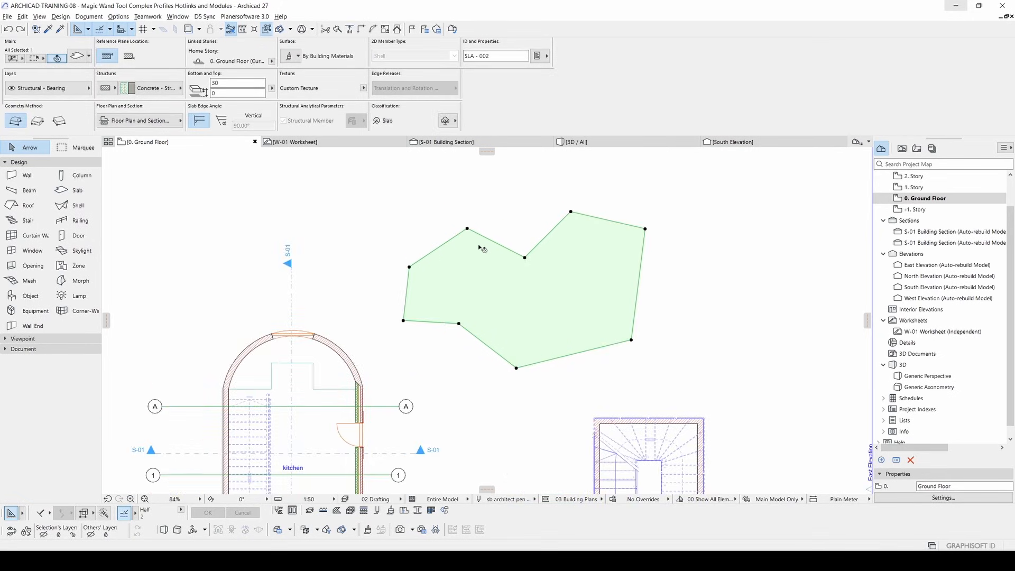
pyautogui.scroll(1, 486, 279)
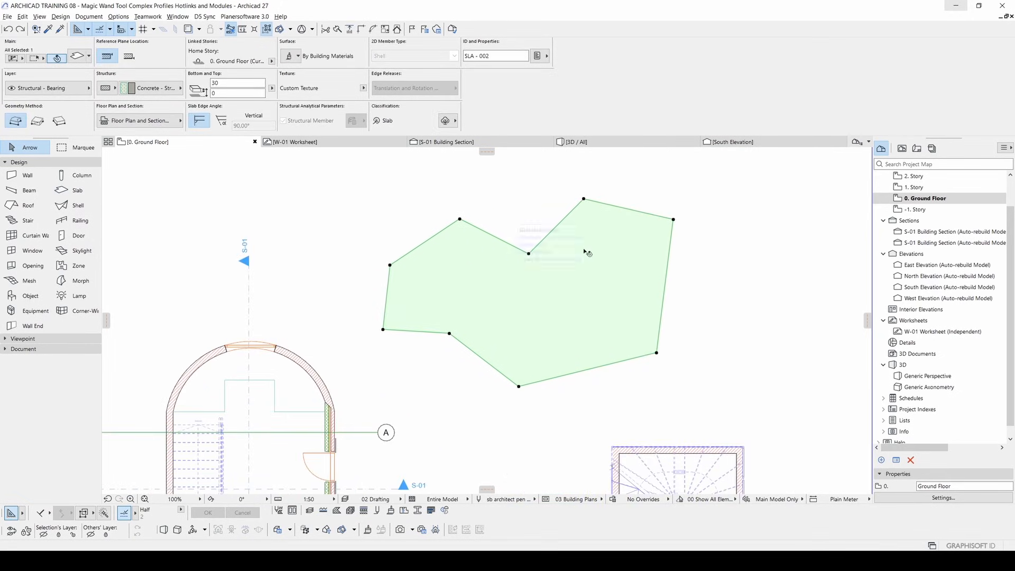
pyautogui.click(482, 194)
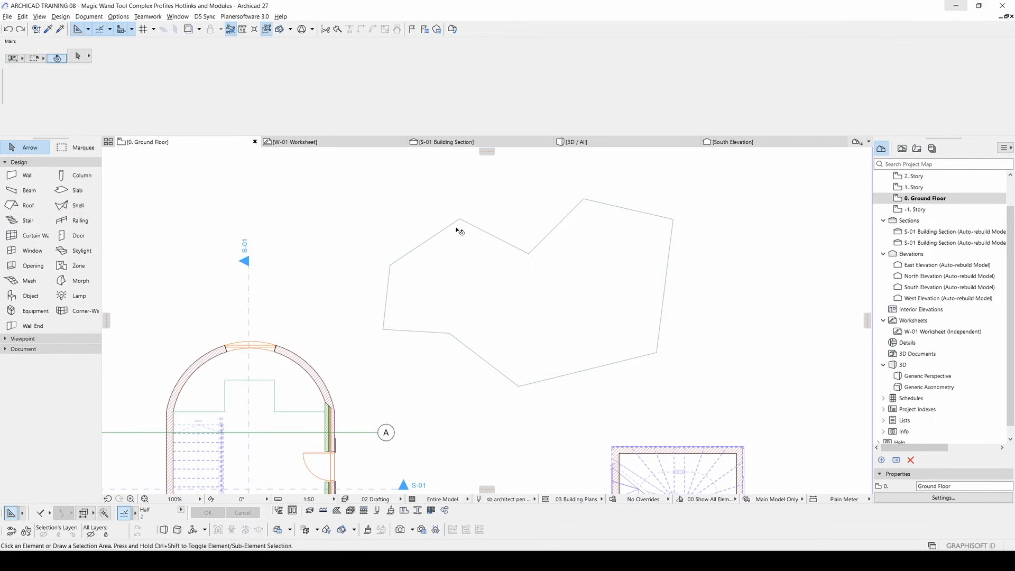
# - Create brick walls 20 thick along all sides of the nine-sided outline using the Magic Wand
pyautogui.moveTo(436, 240); pyautogui.dragTo(398, 242, button='middle')
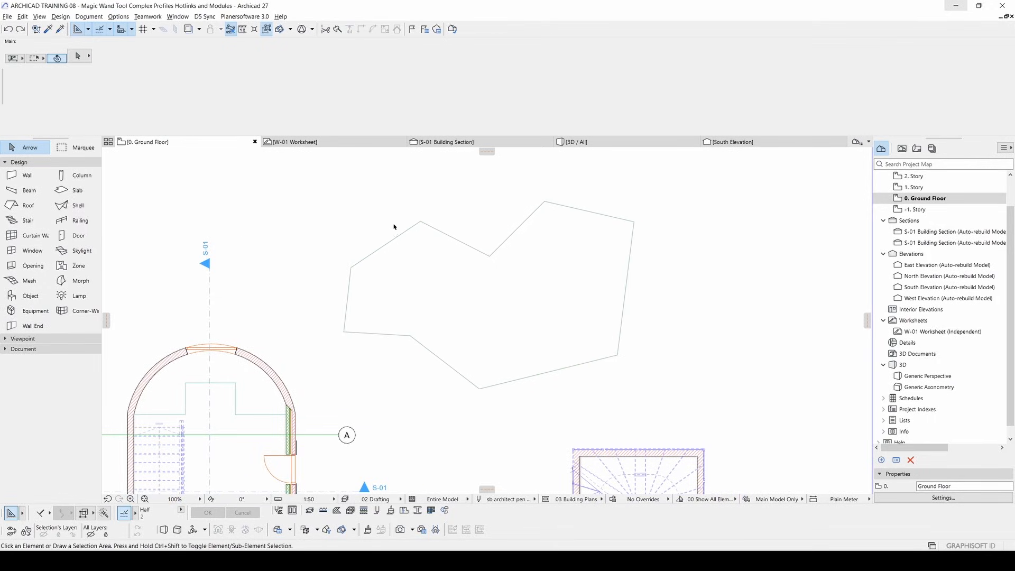
pyautogui.click(22, 178)
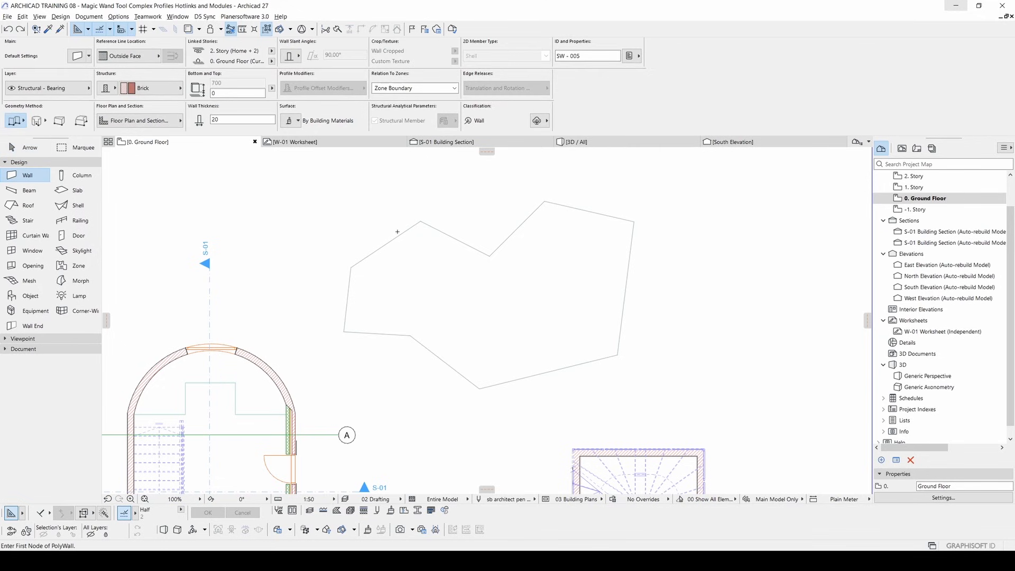
pyautogui.moveTo(397, 231); pyautogui.dragTo(402, 219, button='middle')
pyautogui.click(426, 222)
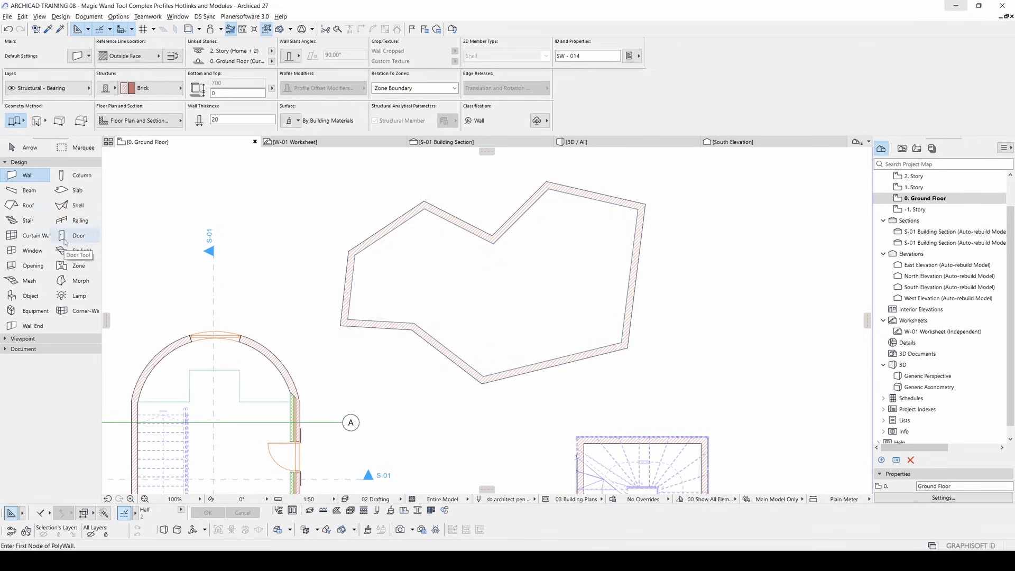
# - Create beams and a railing along the inside contour of the new walls using the Magic Wand
pyautogui.click(27, 191)
pyautogui.click(430, 250)
pyautogui.click(81, 220)
pyautogui.click(433, 247)
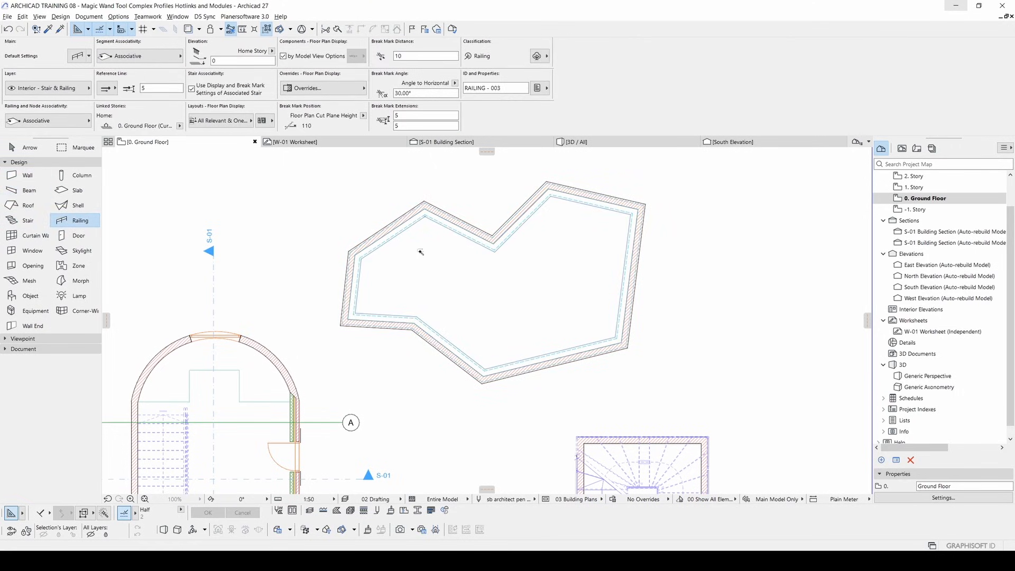
pyautogui.click(28, 205)
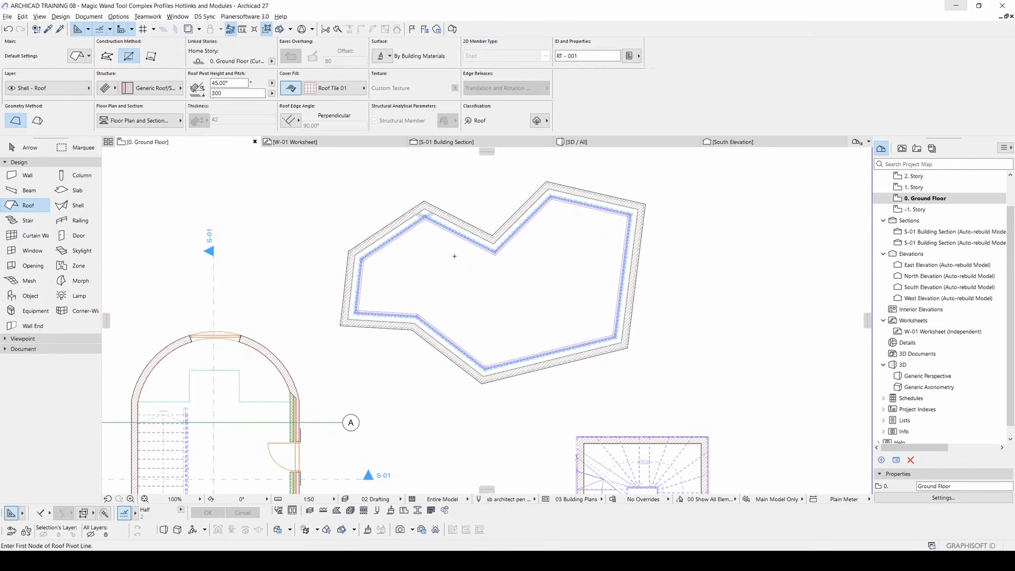
pyautogui.moveTo(444, 211); pyautogui.dragTo(418, 220, button='middle')
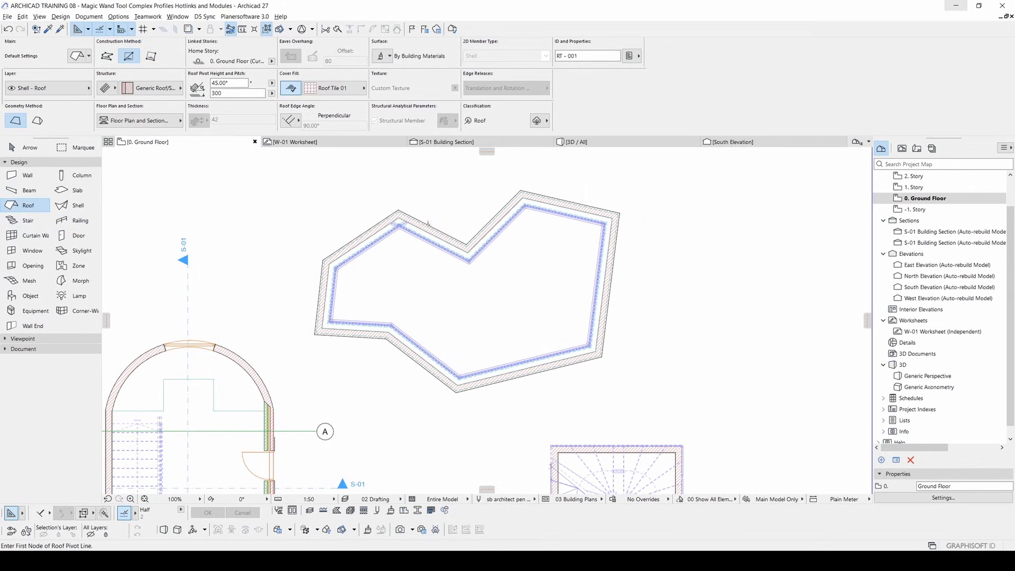
pyautogui.click(113, 59)
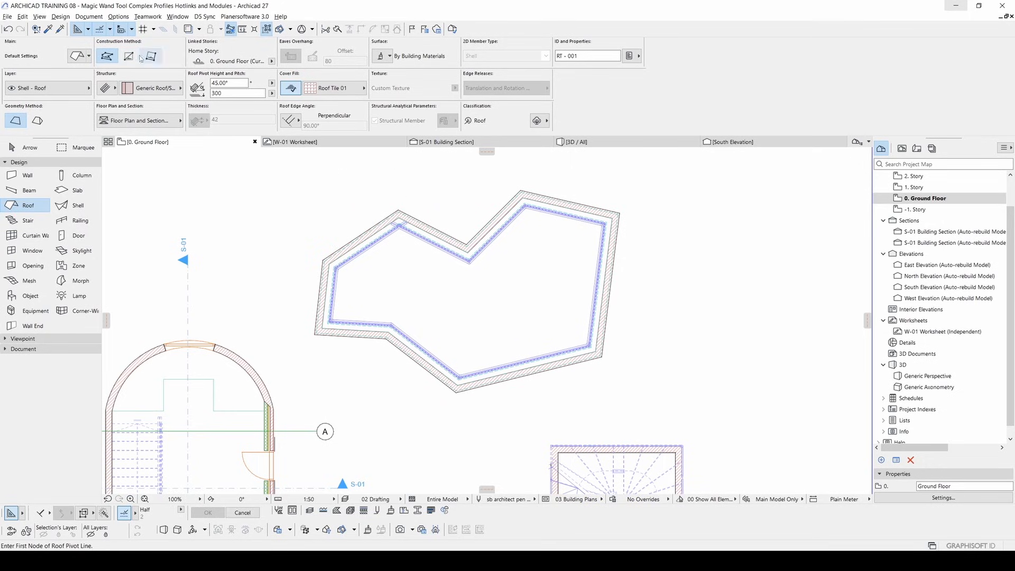
pyautogui.scroll(2, 441, 230)
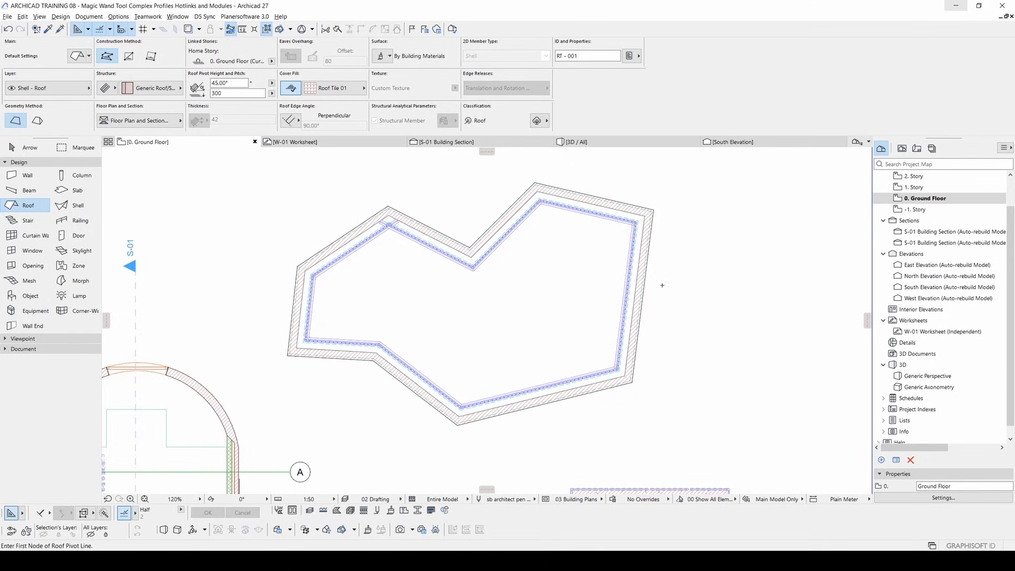
pyautogui.press('Escape')
# - Draw a closed four-sided polyline in the empty area beside the nine-sided walls
pyautogui.moveTo(662, 285); pyautogui.dragTo(459, 279, button='middle')
pyautogui.press('l')
pyautogui.click(537, 231)
pyautogui.click(480, 346)
pyautogui.click(694, 385)
pyautogui.click(710, 294)
pyautogui.click(537, 231)
pyautogui.press('Escape')
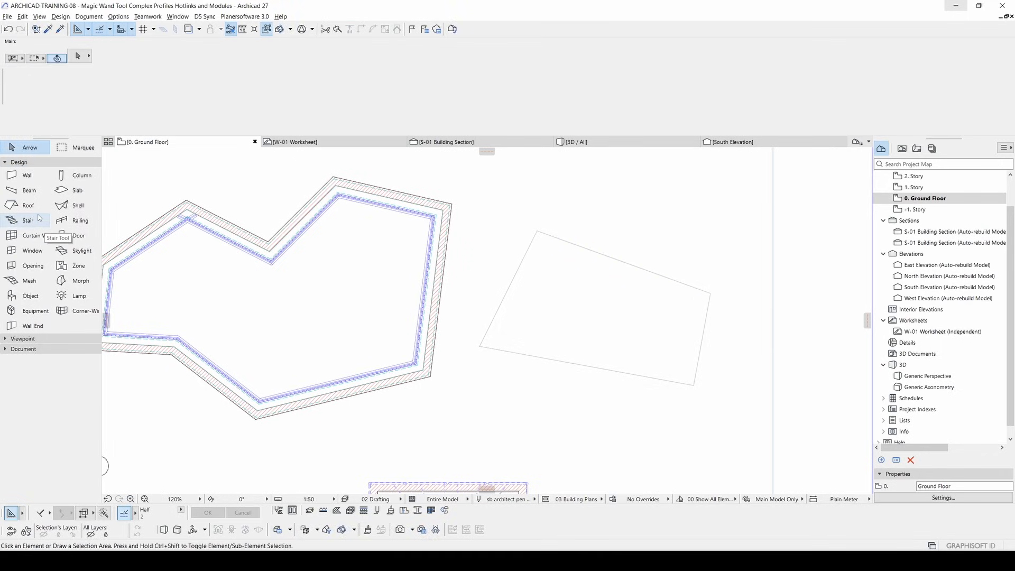
# - Create a multi-plane roof with a 45° pitch and an 80 eaves offset over the nine-sided walls using the Magic Wand
pyautogui.click(28, 205)
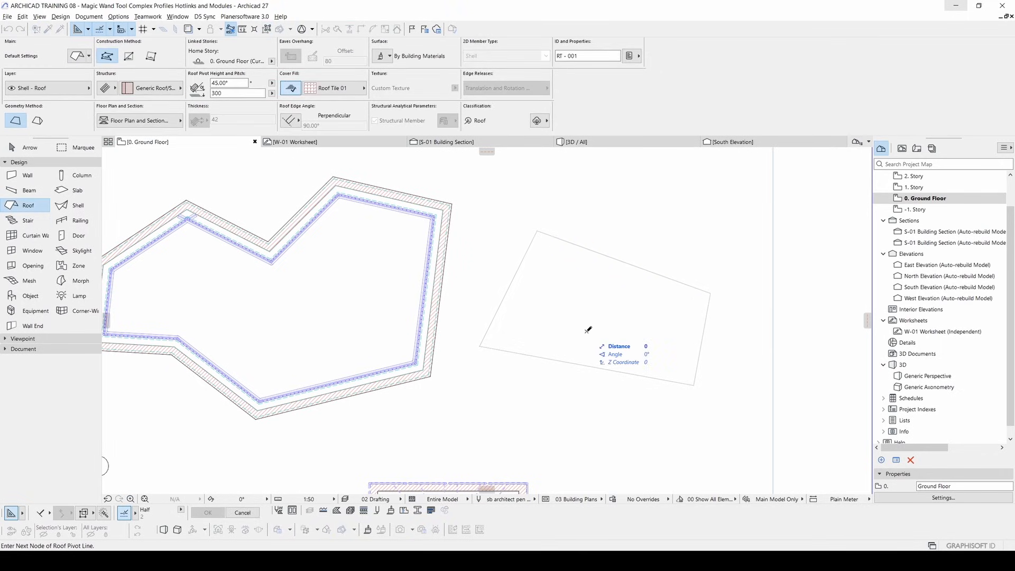
pyautogui.click(38, 121)
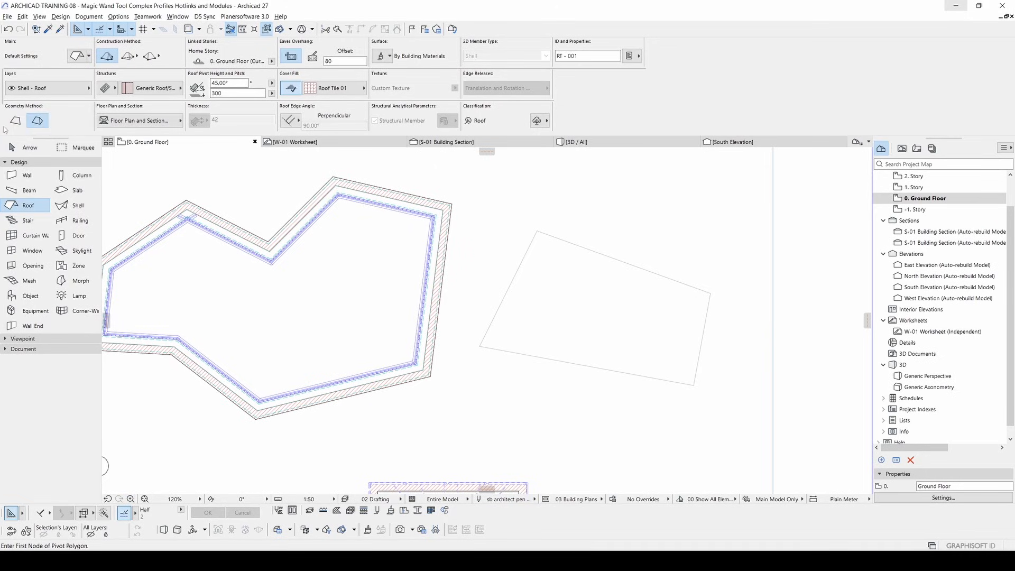
pyautogui.click(263, 291)
# - Delete the four-sided polyline beside the nine-sided building
pyautogui.click(25, 147)
pyautogui.moveTo(738, 401); pyautogui.dragTo(510, 233)
pyautogui.press('Delete')
pyautogui.scroll(-4, 516, 280)
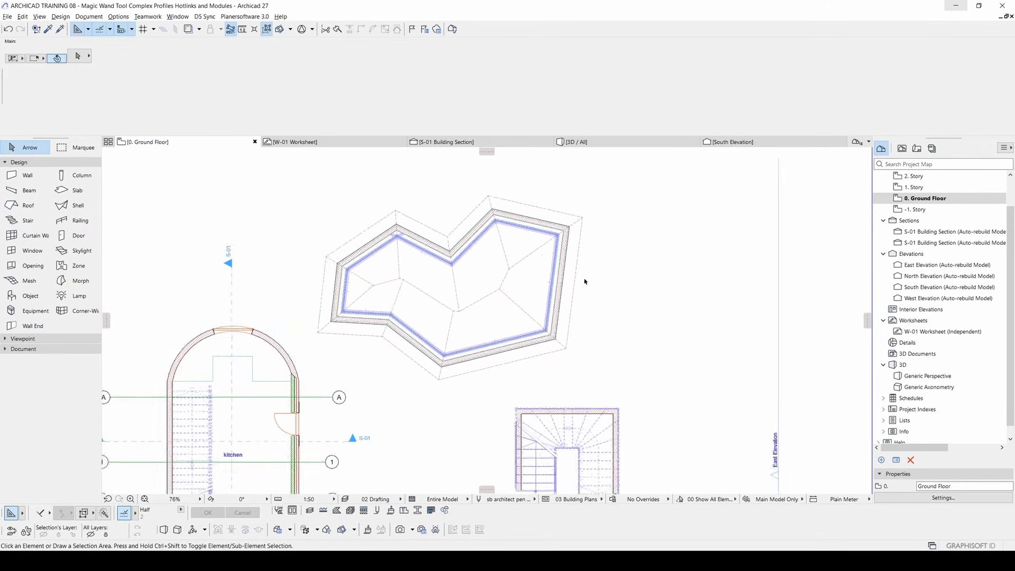
# - Move the multi-plane roof up to the top of the nine-sided brick walls in the 3D view
pyautogui.press('F3')
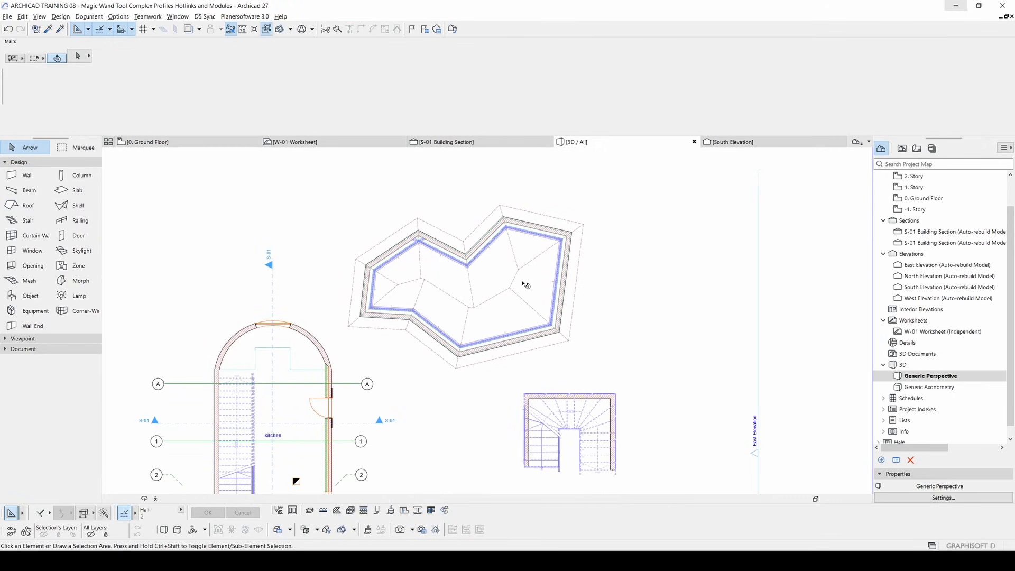
pyautogui.click(522, 288)
pyautogui.scroll(-4, 520, 288)
pyautogui.keyDown('shift'); pyautogui.moveTo(367, 321); pyautogui.dragTo(488, 370, button='middle'); pyautogui.keyUp('shift')
pyautogui.press('Escape')
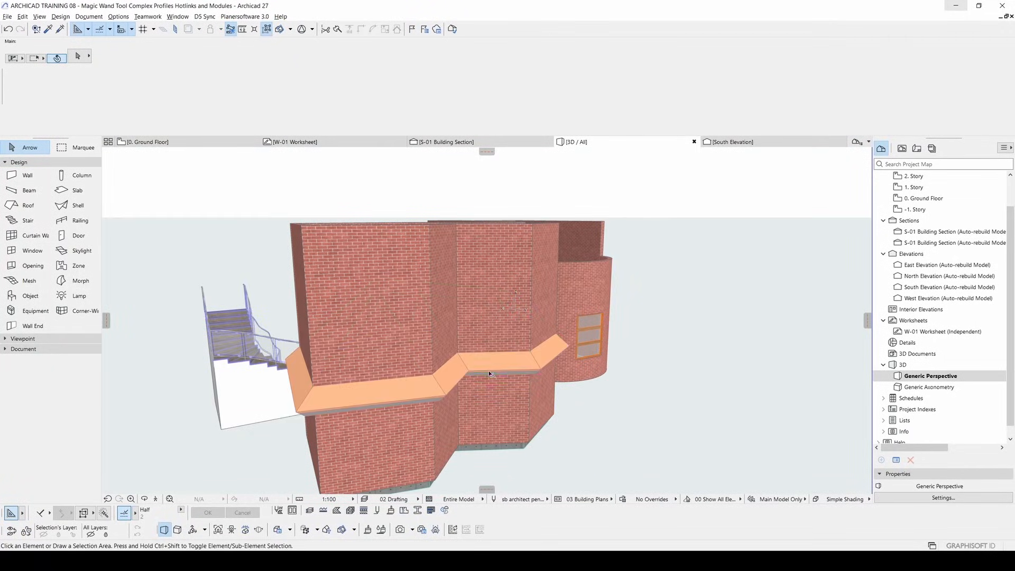
pyautogui.click(488, 370)
pyautogui.hotkey('ctrl', 'd')
pyautogui.click(522, 352)
pyautogui.click(530, 223)
pyautogui.press('Escape')
# - Move the nine beams inside the building up along the wall corner to the top of the walls, just below the roof
pyautogui.keyDown('shift'); pyautogui.moveTo(335, 355); pyautogui.dragTo(497, 373, button='middle'); pyautogui.keyUp('shift')
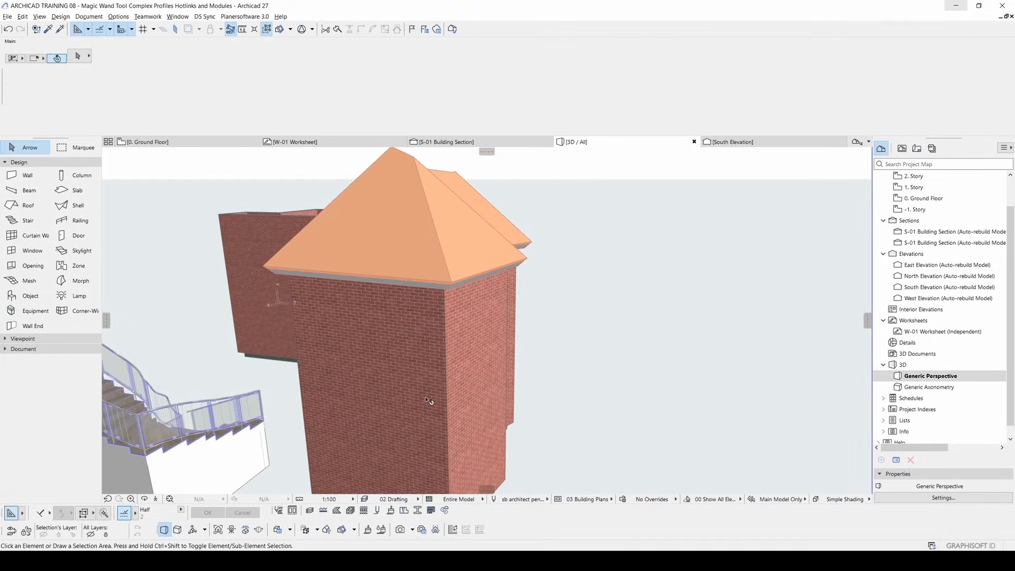
pyautogui.press('w')
pyautogui.press('w')
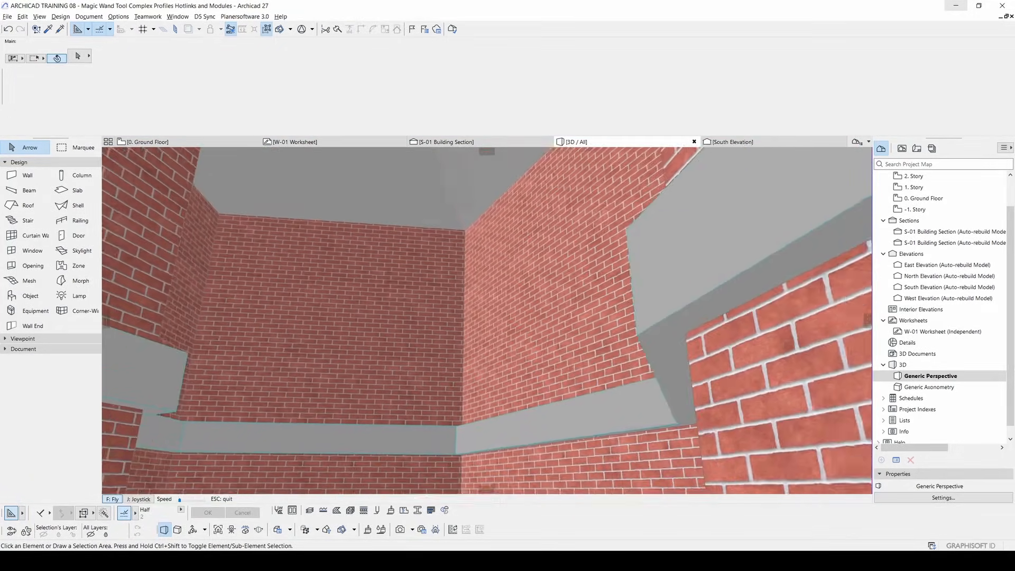
pyautogui.press('Escape')
pyautogui.click(515, 394)
pyautogui.hotkey('alt', 'g')
pyautogui.hotkey('ctrl', 'd')
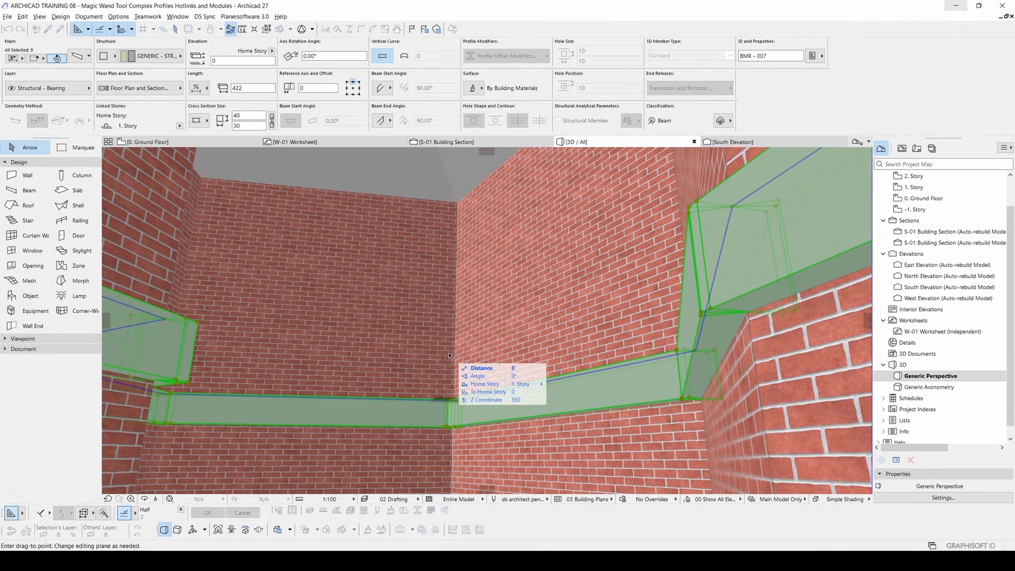
pyautogui.click(447, 352)
pyautogui.moveTo(459, 321); pyautogui.dragTo(451, 376, button='middle')
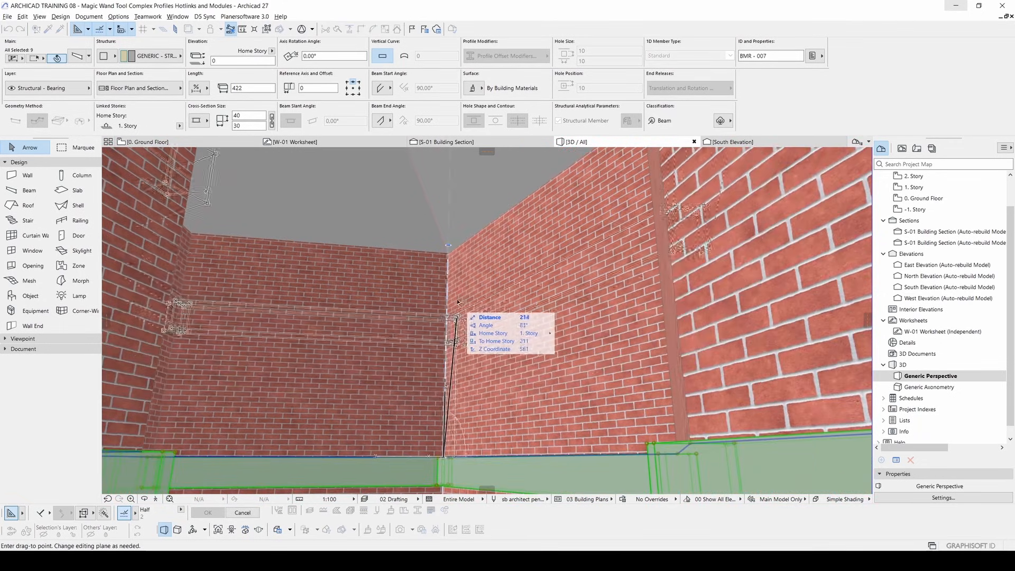
pyautogui.click(448, 259)
pyautogui.press('Escape')
pyautogui.hotkey('shift', 'F3')
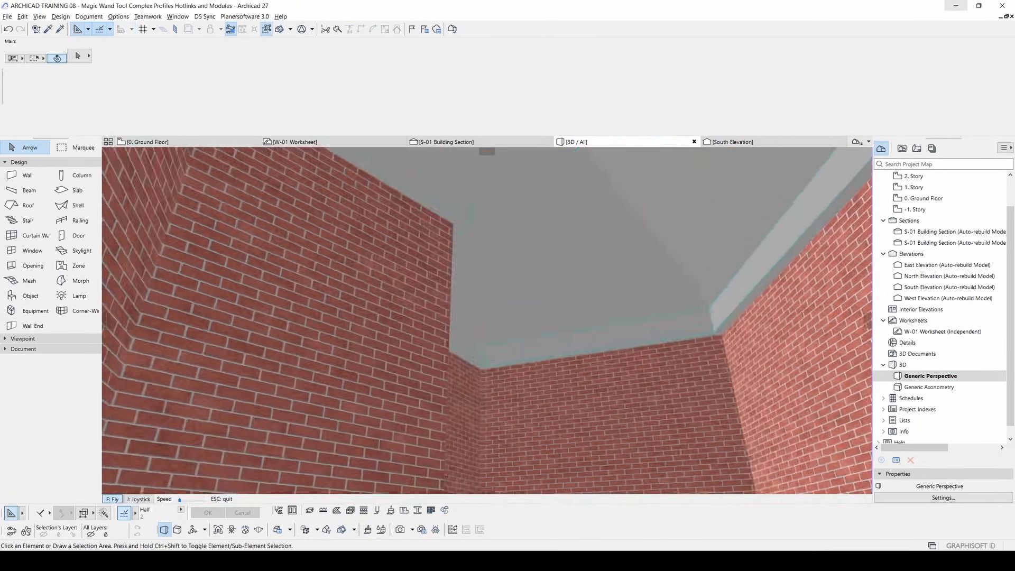
# - Leave the fly-through and return to the ground floor plan, bringing the empty area beside the buildings into view
pyautogui.press('Down')
pyautogui.press('Escape')
pyautogui.press('F2')
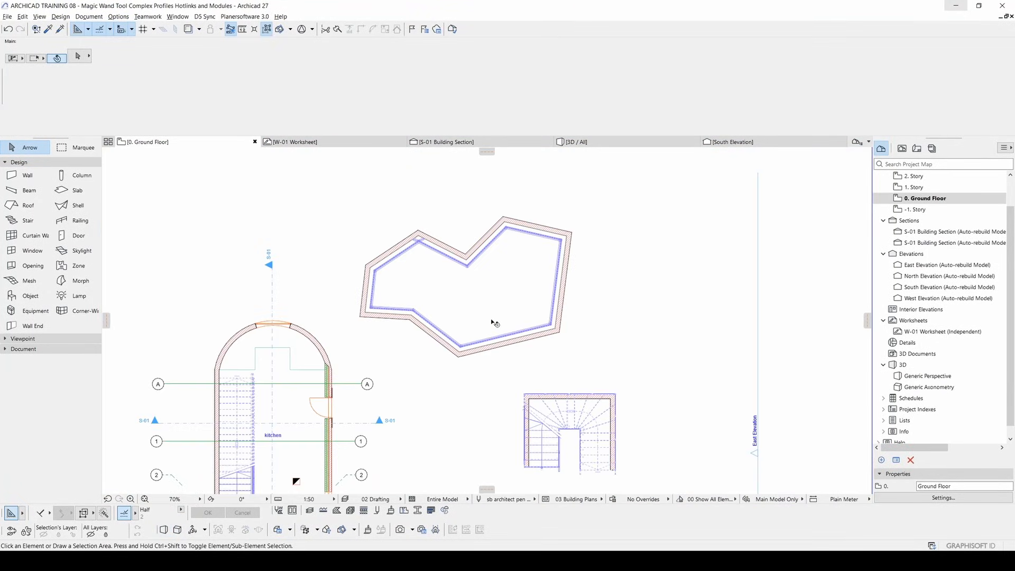
pyautogui.scroll(-4, 493, 323)
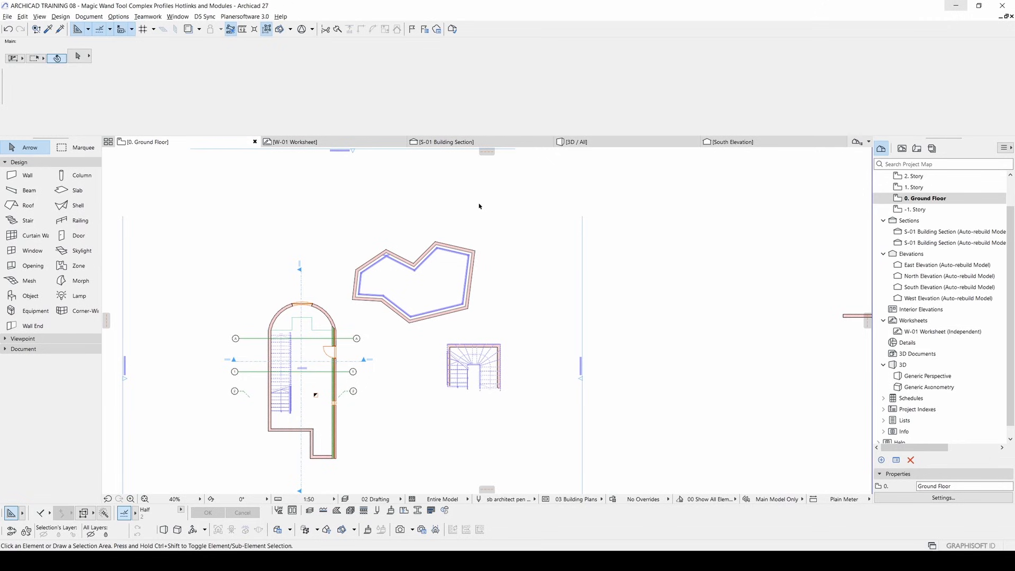
pyautogui.scroll(3, 523, 264)
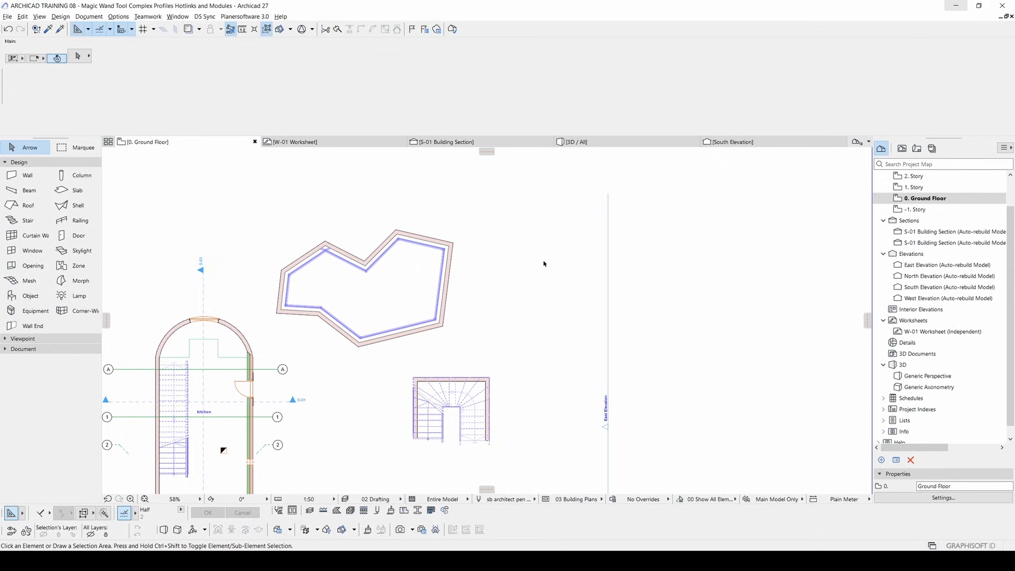
pyautogui.moveTo(577, 296); pyautogui.dragTo(560, 264, button='middle')
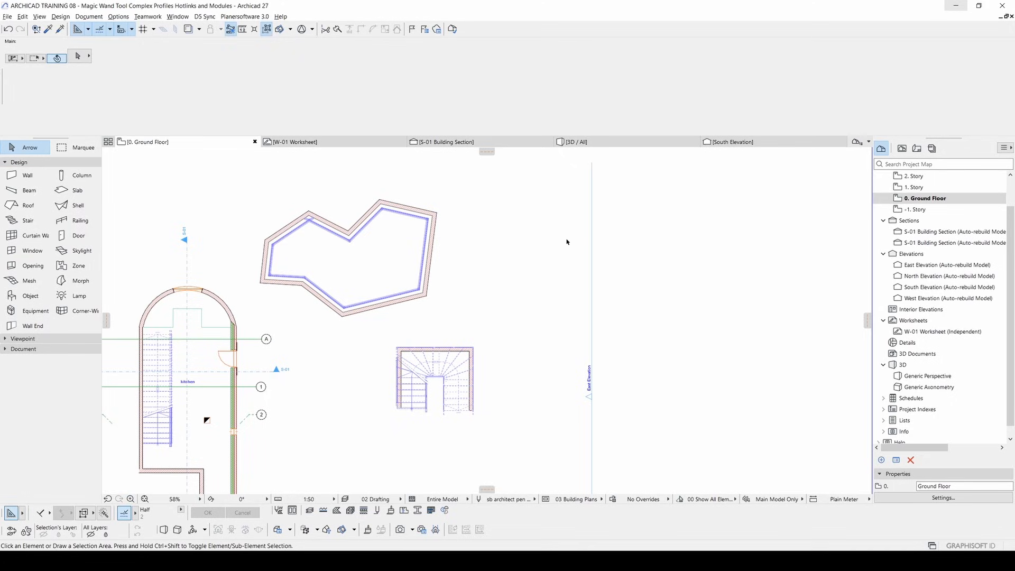
pyautogui.moveTo(581, 253); pyautogui.dragTo(487, 273, button='middle')
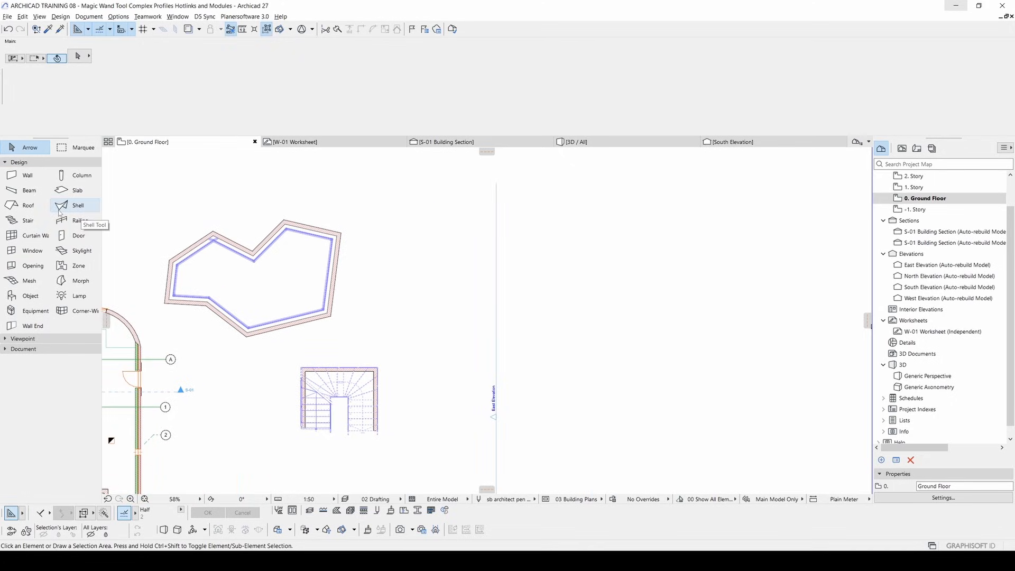
# - Set the Beam tool's structure to Complex Profile and browse the list of available beam profiles
pyautogui.click(18, 194)
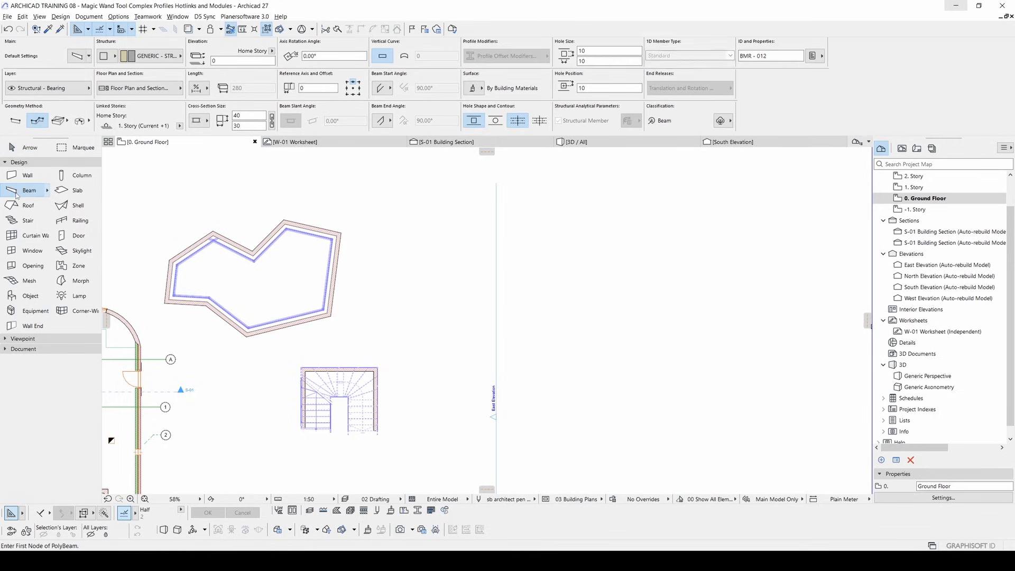
pyautogui.click(111, 58)
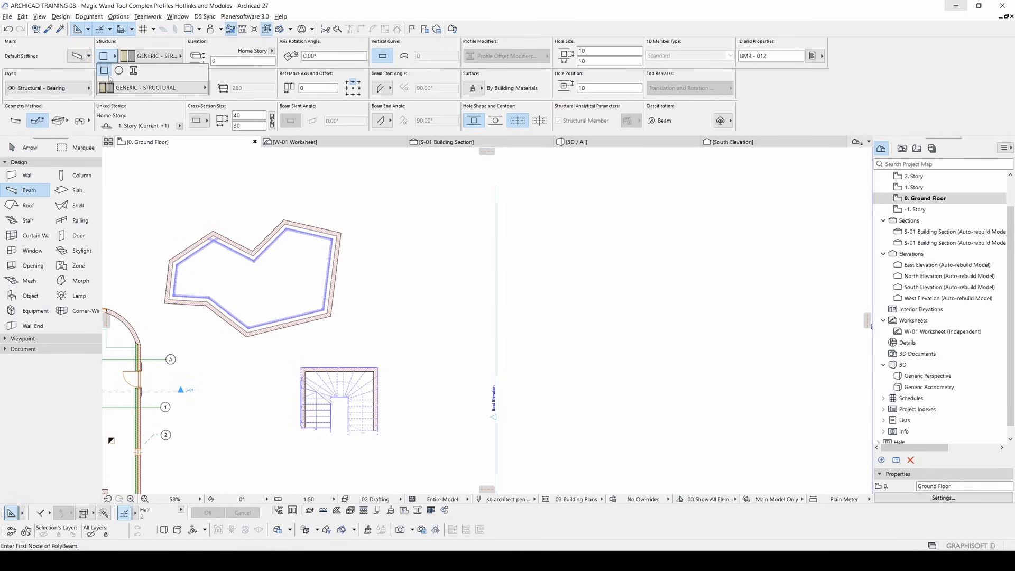
pyautogui.click(133, 71)
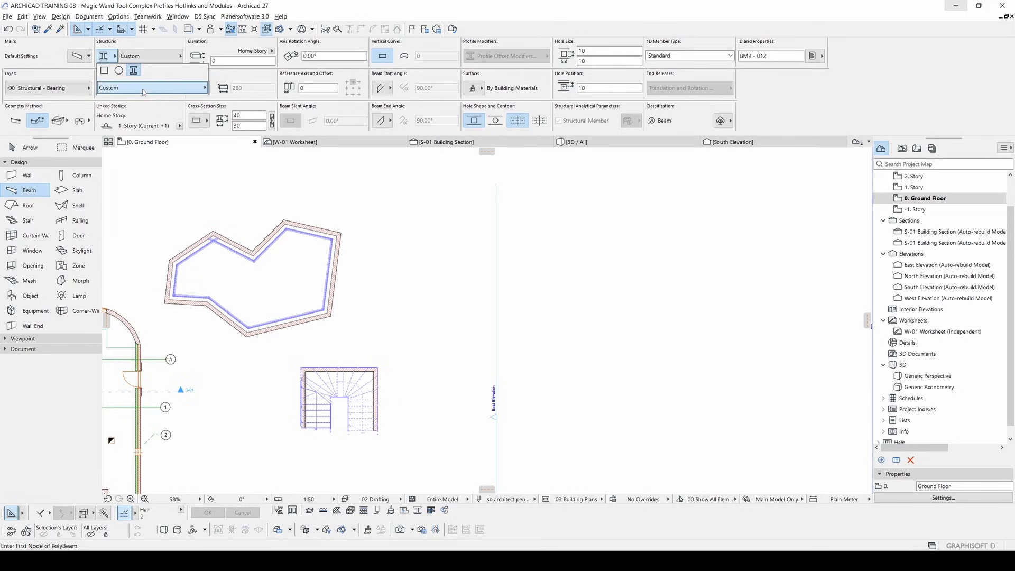
pyautogui.click(126, 89)
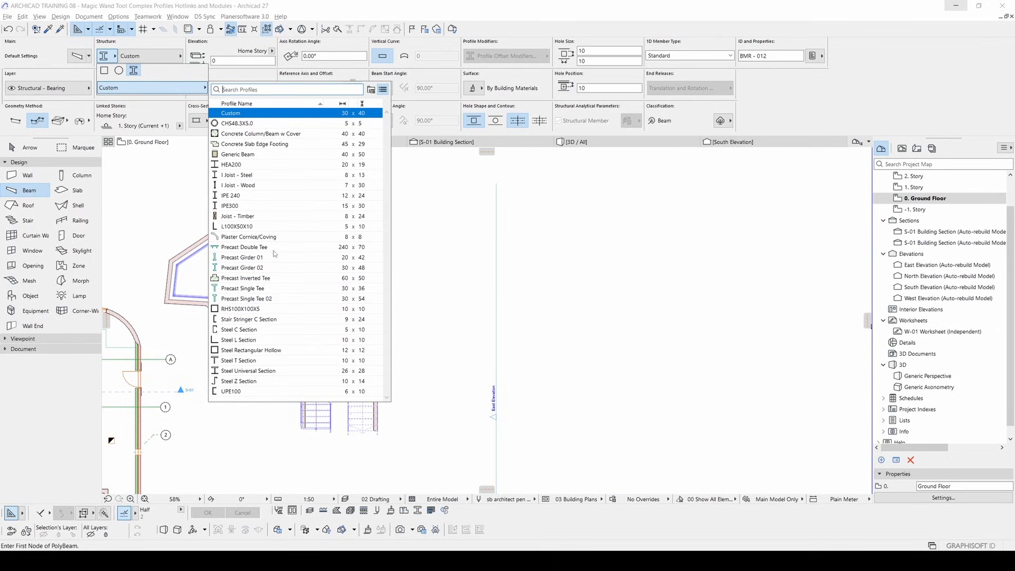
pyautogui.click(280, 226)
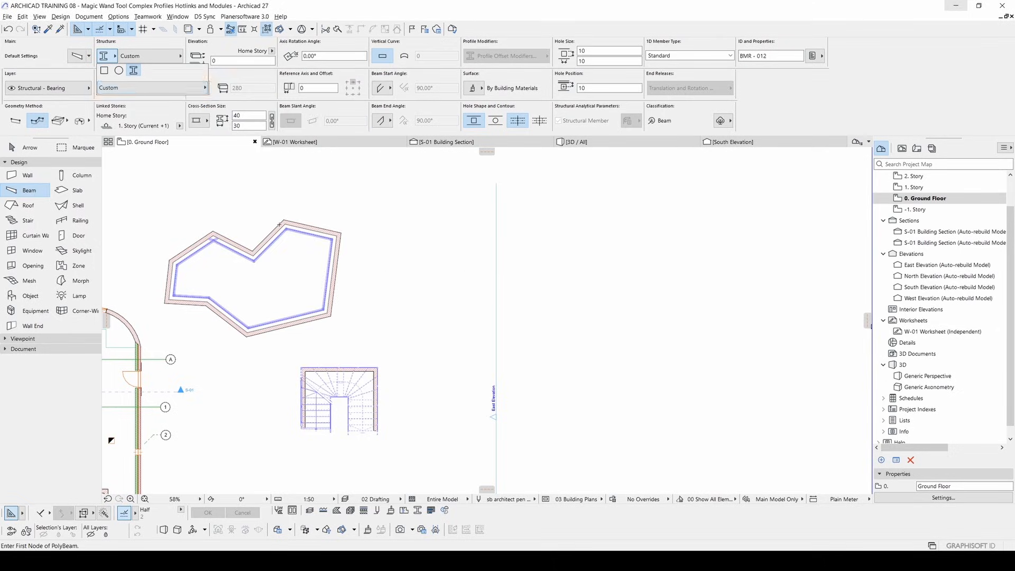
# - Draw a short horizontal wall with a composite structure in the empty area between the nine-sided building and the east elevation line
pyautogui.click(27, 147)
pyautogui.click(43, 174)
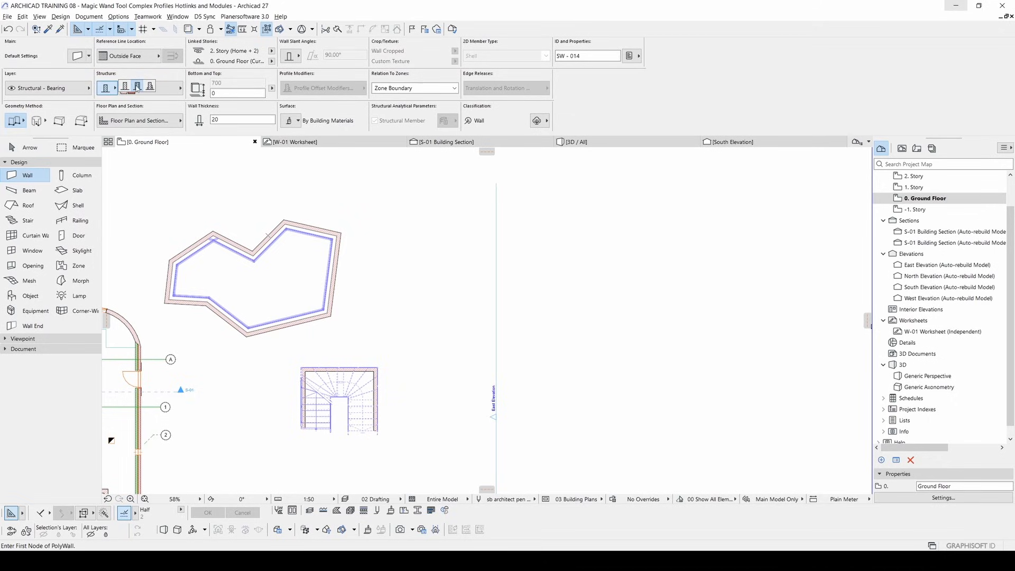
pyautogui.click(137, 86)
pyautogui.scroll(2, 435, 233)
pyautogui.scroll(1, 435, 232)
pyautogui.click(379, 289)
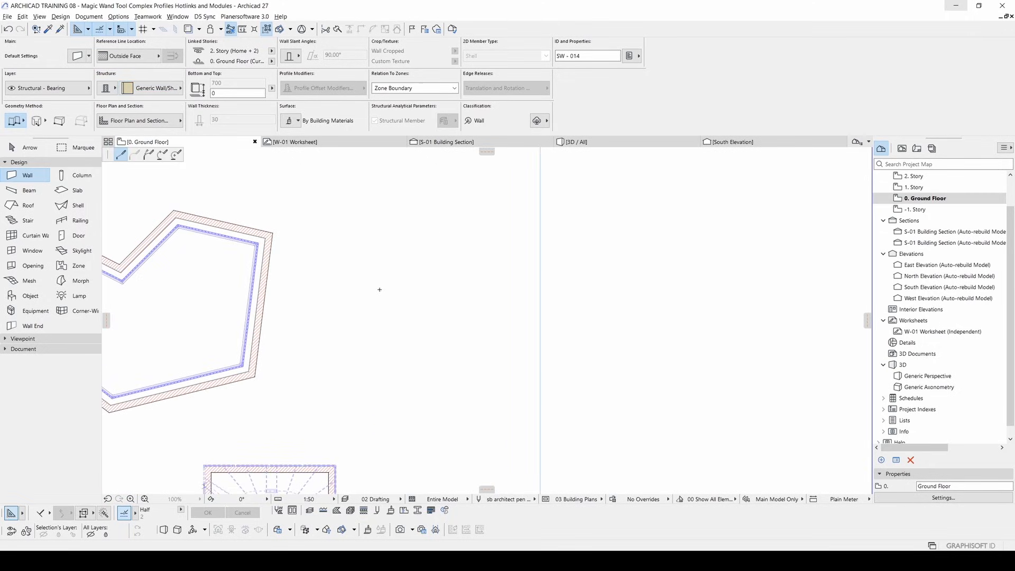
pyautogui.doubleClick(487, 289)
pyautogui.press('Escape')
# - Change the new wall's structure to the Concrete Slab Edge Footing complex profile
pyautogui.scroll(4, 446, 295)
pyautogui.click(412, 296)
pyautogui.click(109, 88)
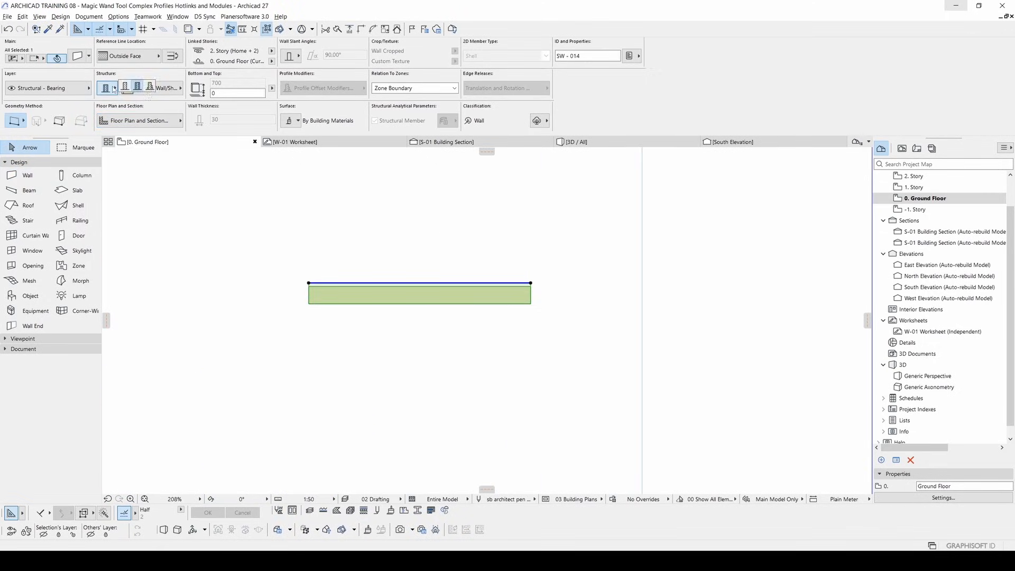
pyautogui.click(150, 89)
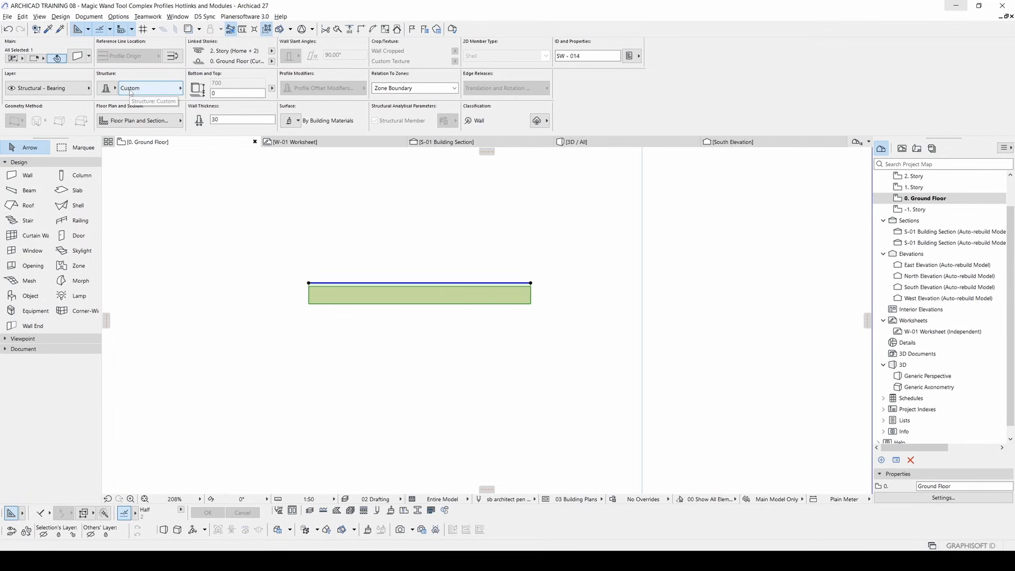
pyautogui.click(131, 92)
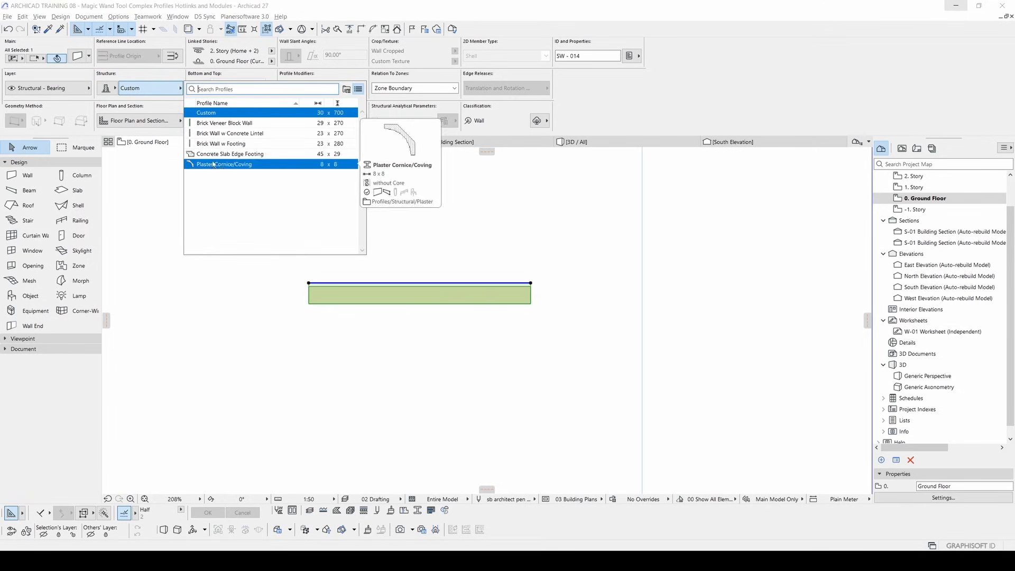
pyautogui.moveTo(227, 158)
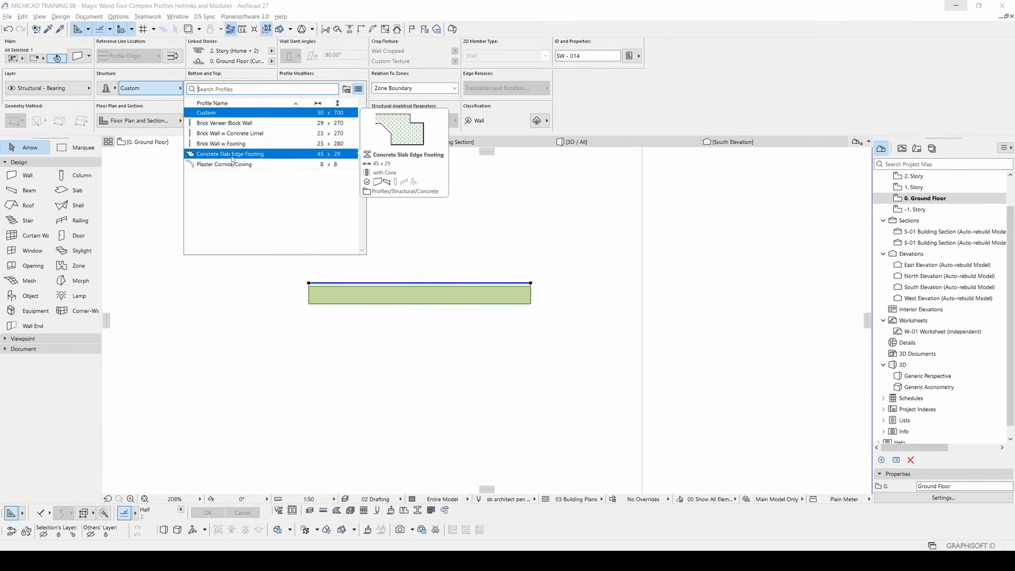
pyautogui.press('Escape')
pyautogui.press('Delete')
# - Open the 3D view and select the footing-profile wall with its end face in close view
pyautogui.press('F3')
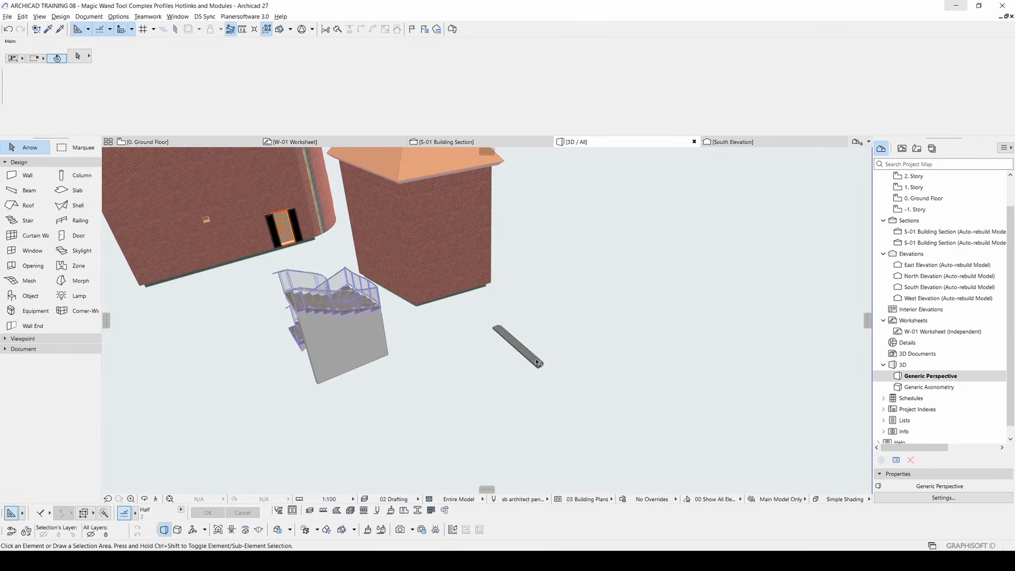
pyautogui.click(536, 362)
pyautogui.scroll(6, 535, 359)
pyautogui.keyDown('shift'); pyautogui.moveTo(535, 358); pyautogui.dragTo(304, 326, button='middle'); pyautogui.keyUp('shift')
pyautogui.scroll(5, 418, 344)
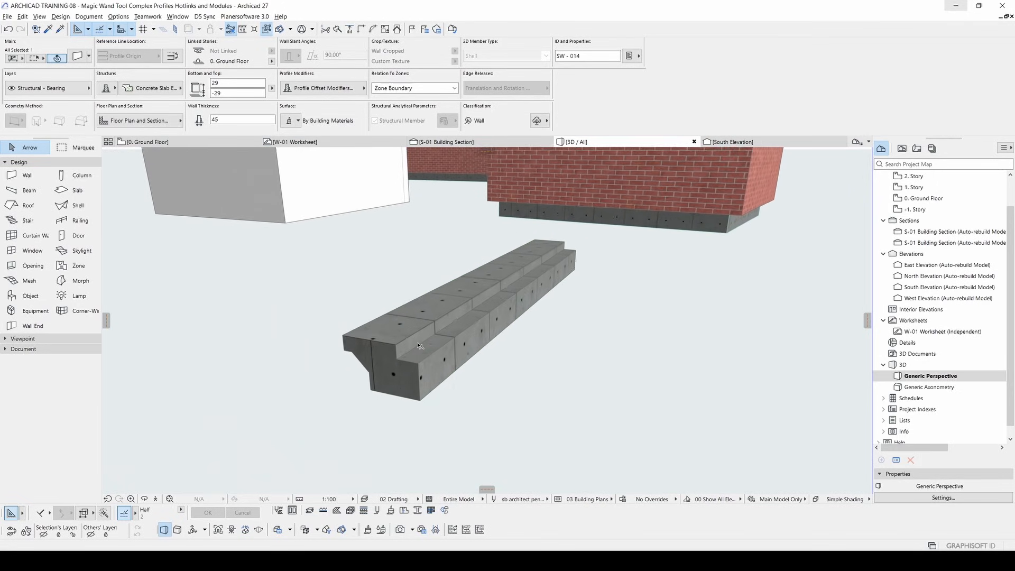
pyautogui.scroll(2, 417, 345)
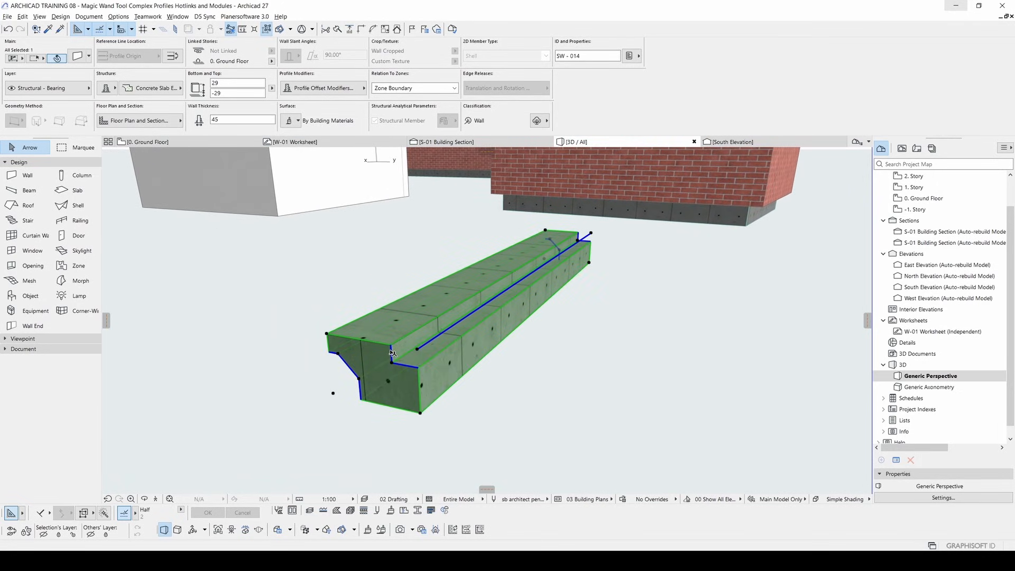
# - Reshape the footing profile in 3D by offsetting the vertical edge of its step inward
pyautogui.click(391, 352)
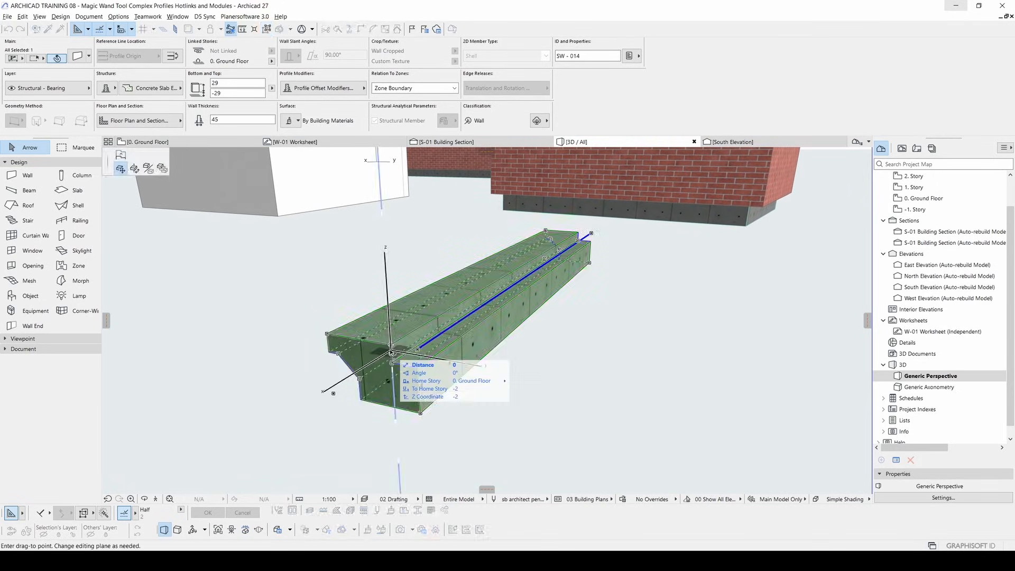
pyautogui.click(121, 157)
pyautogui.click(409, 369)
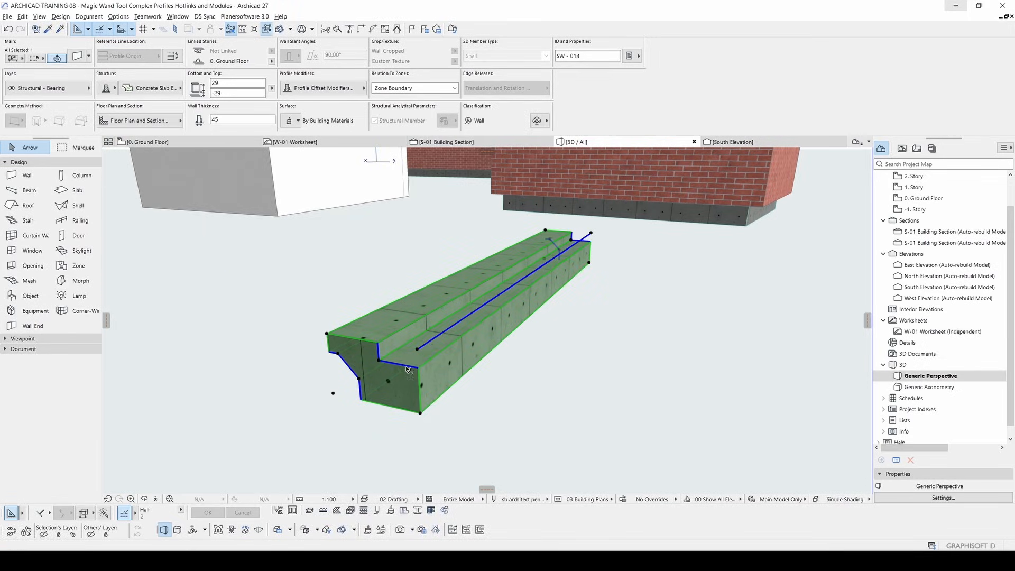
pyautogui.click(408, 369)
pyautogui.click(409, 380)
pyautogui.keyDown('shift'); pyautogui.moveTo(409, 380); pyautogui.dragTo(379, 319, button='middle'); pyautogui.keyUp('shift')
# - Switch the wall's profile to Brick Wall w Footing and finally to Brick Wall w Concrete Lintel
pyautogui.click(152, 87)
pyautogui.click(214, 149)
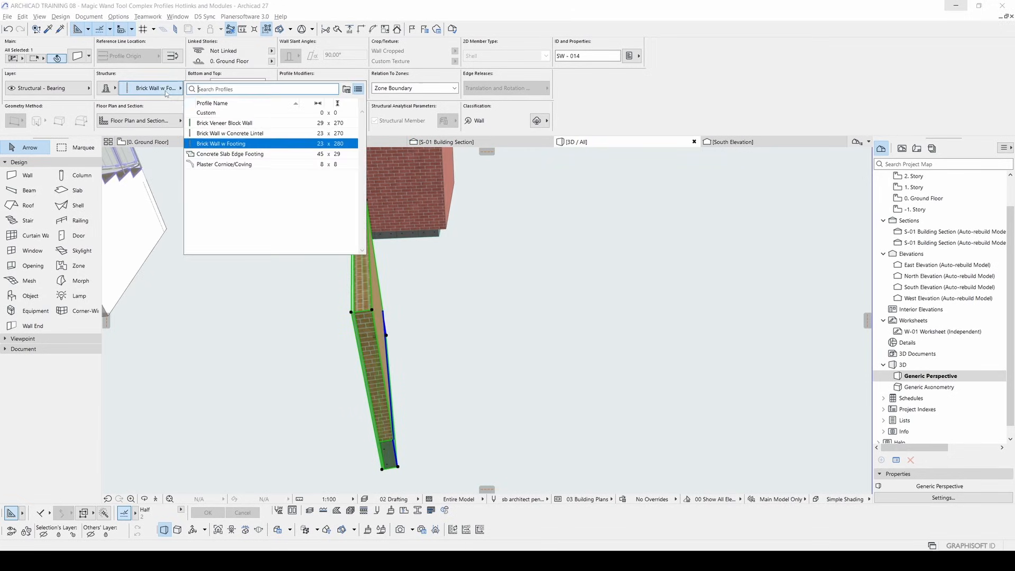
pyautogui.click(233, 133)
pyautogui.keyDown('shift'); pyautogui.moveTo(376, 335); pyautogui.dragTo(439, 335, button='middle'); pyautogui.keyUp('shift')
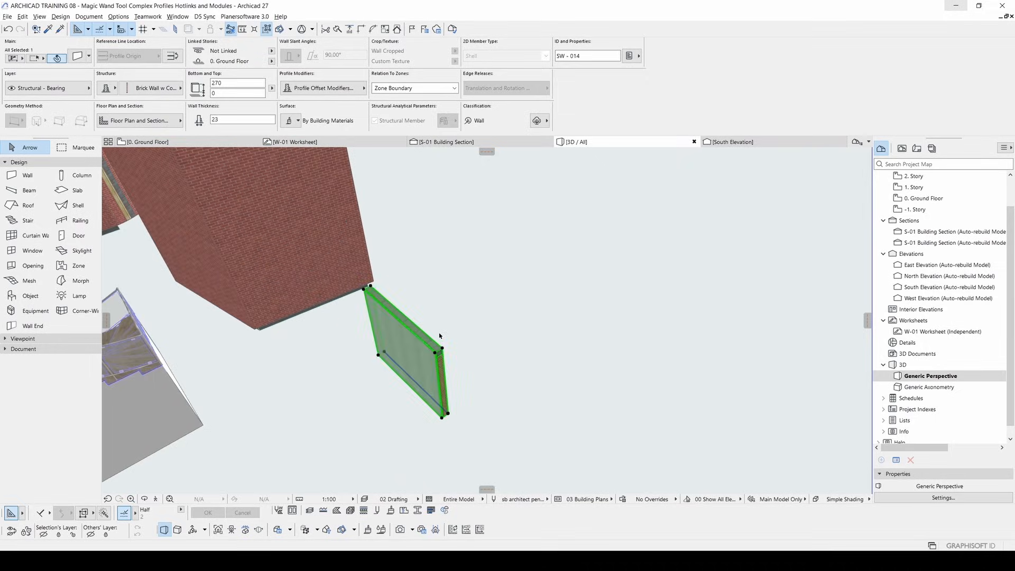
pyautogui.click(446, 313)
# - Return to the ground floor plan and open the Profile Manager for complex profiles
pyautogui.press('F2')
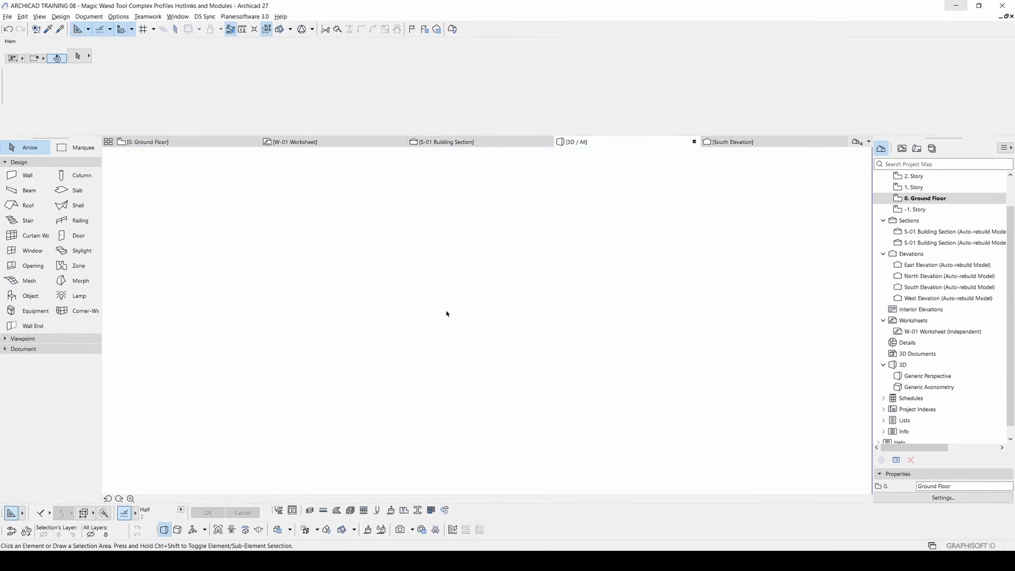
pyautogui.click(61, 16)
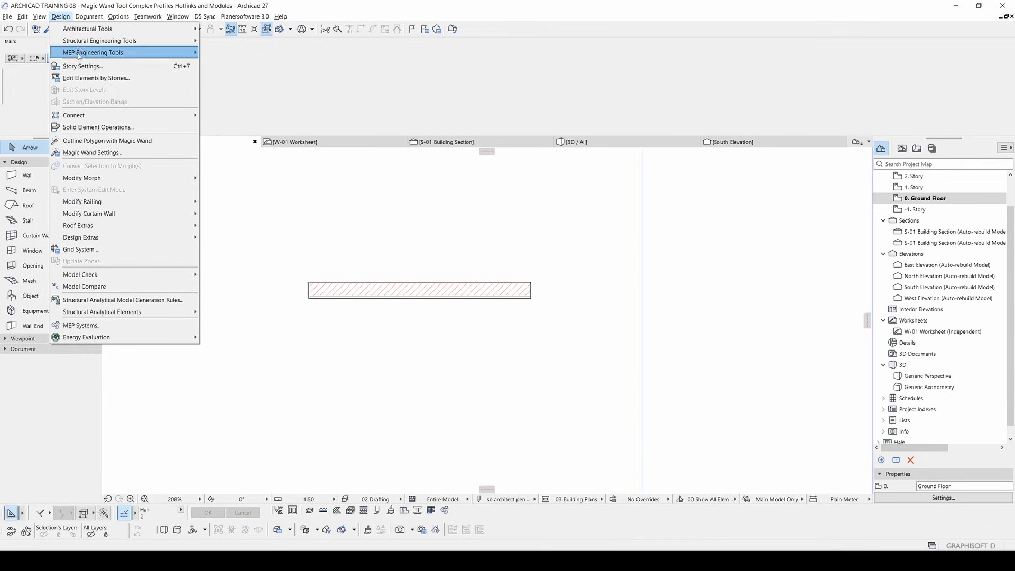
pyautogui.moveTo(121, 17)
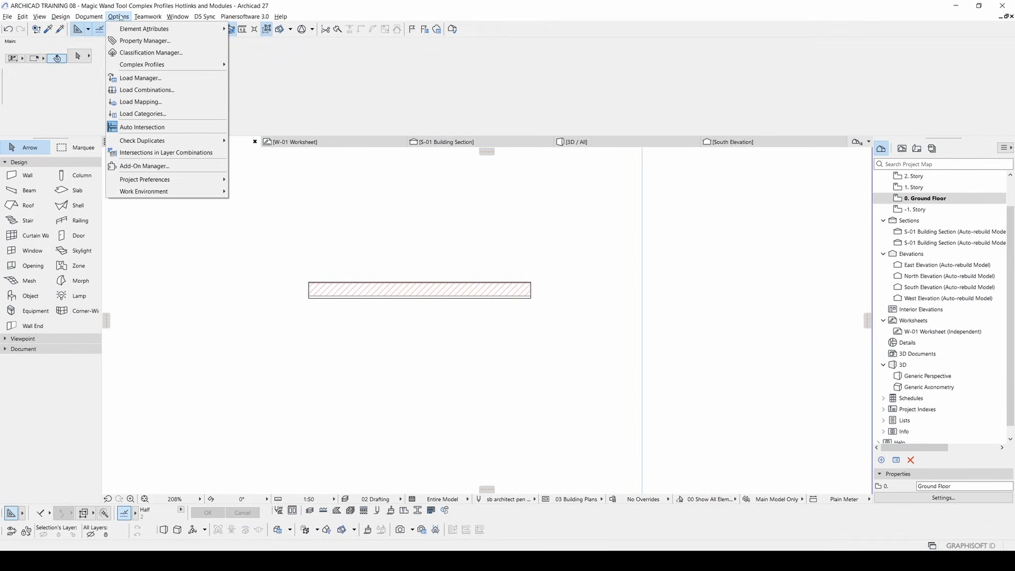
pyautogui.moveTo(149, 70)
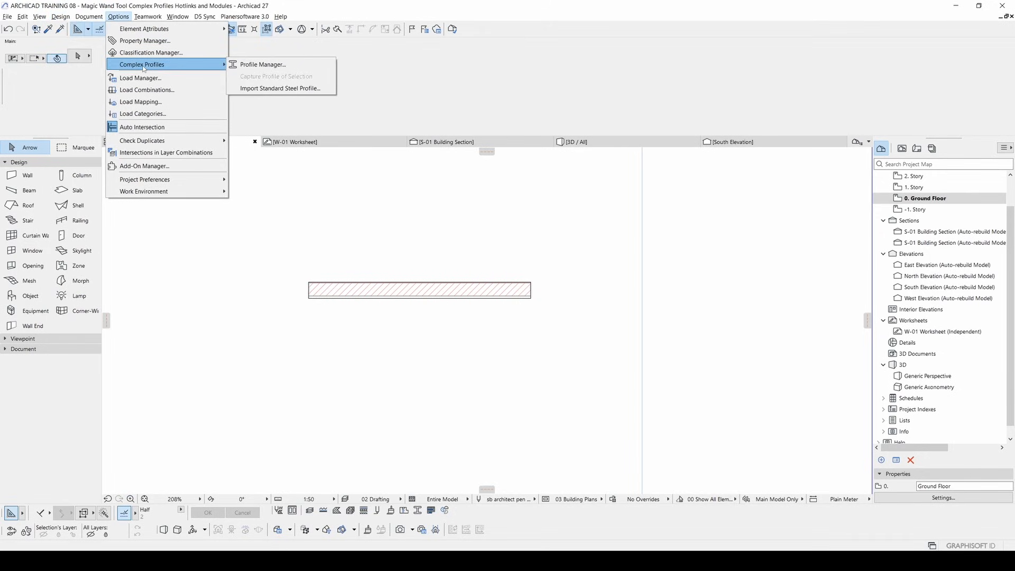
pyautogui.click(258, 65)
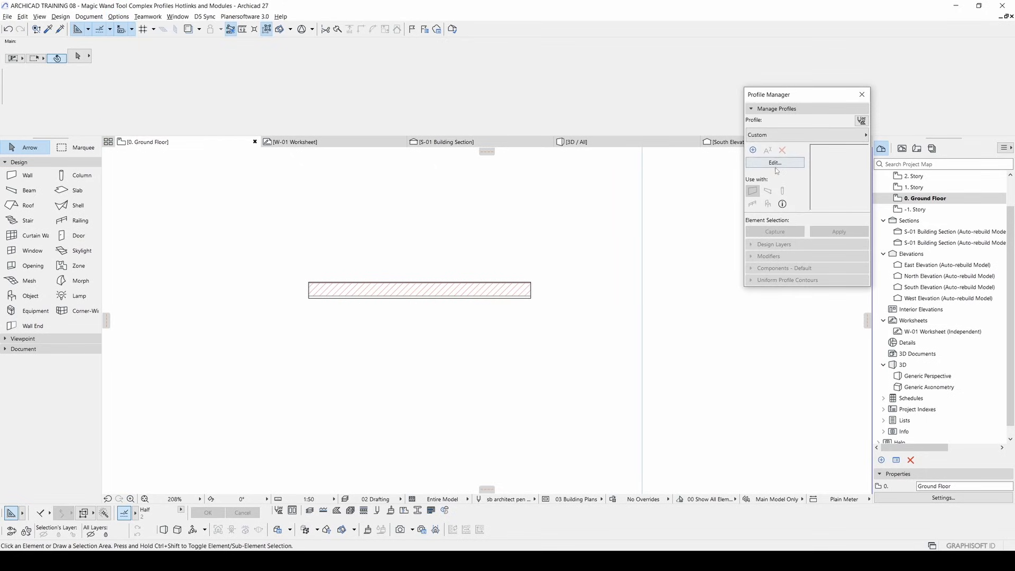
# - Create a new blank complex profile named New Profile in the main Profiles folder
pyautogui.click(753, 150)
pyautogui.moveTo(481, 124); pyautogui.dragTo(641, 170)
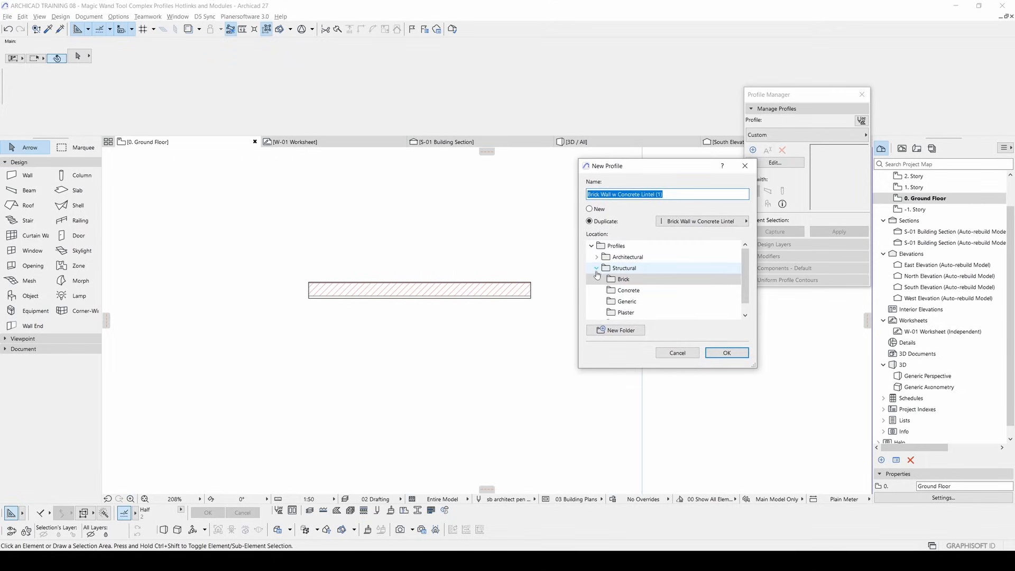
pyautogui.click(602, 249)
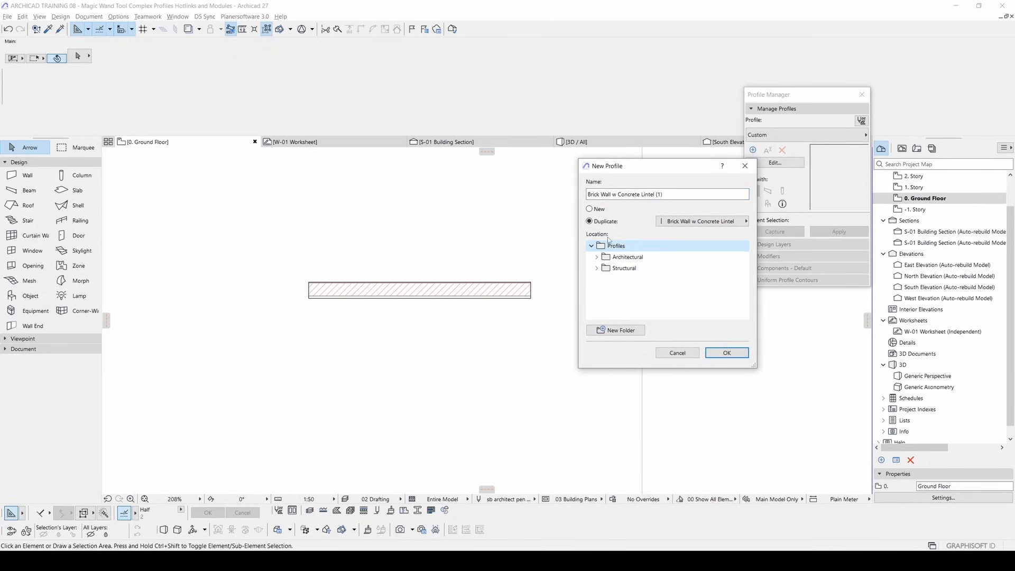
pyautogui.click(589, 209)
pyautogui.click(633, 196)
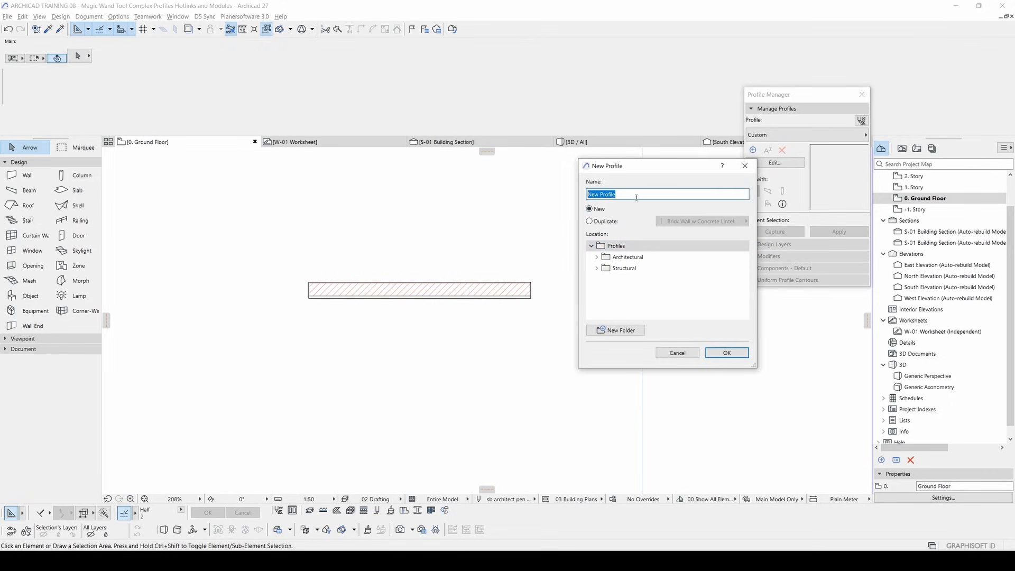
pyautogui.moveTo(649, 169); pyautogui.dragTo(634, 193)
pyautogui.click(711, 376)
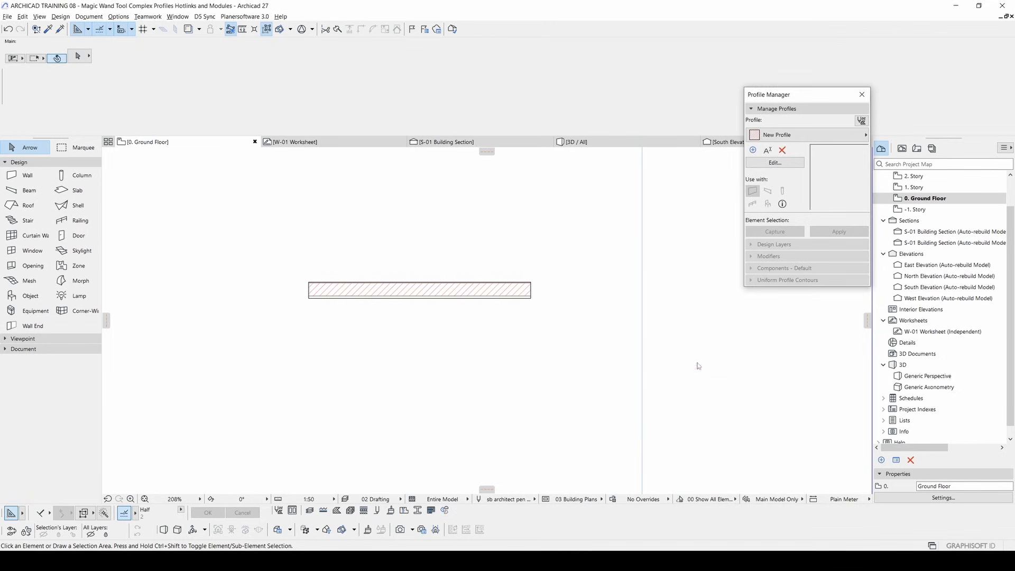
# - Open New Profile for editing and move its square brick fill up and to the right, away from the origin
pyautogui.scroll(-5, 500, 246)
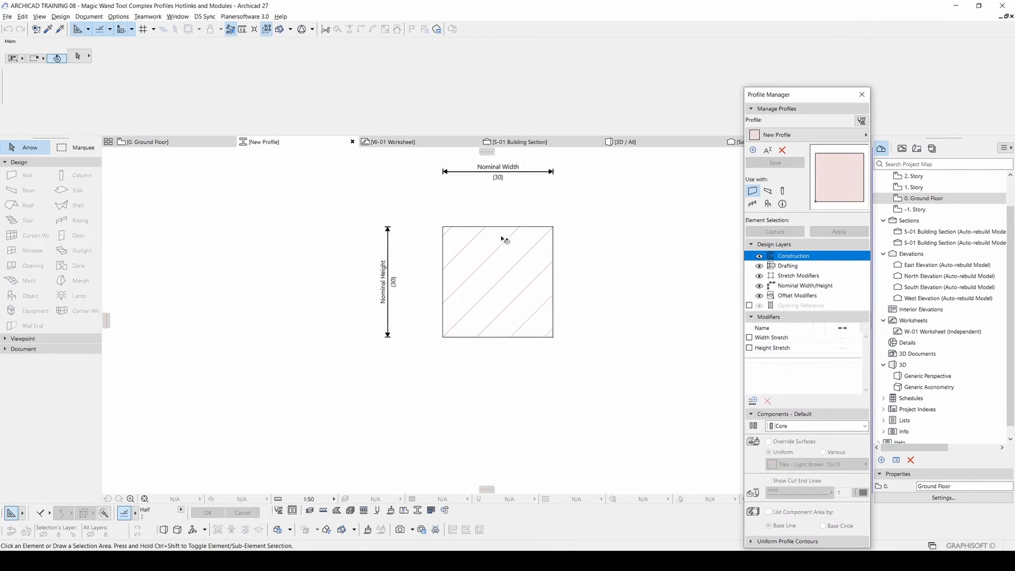
pyautogui.click(466, 288)
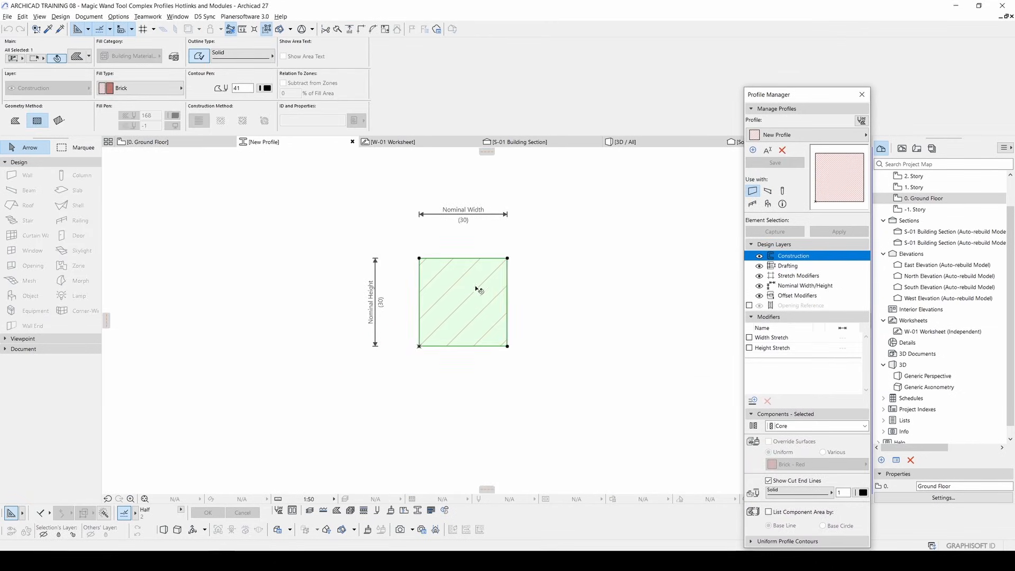
pyautogui.moveTo(477, 287); pyautogui.dragTo(408, 312, button='middle')
pyautogui.hotkey('ctrl', 'd')
pyautogui.click(384, 335)
pyautogui.click(519, 284)
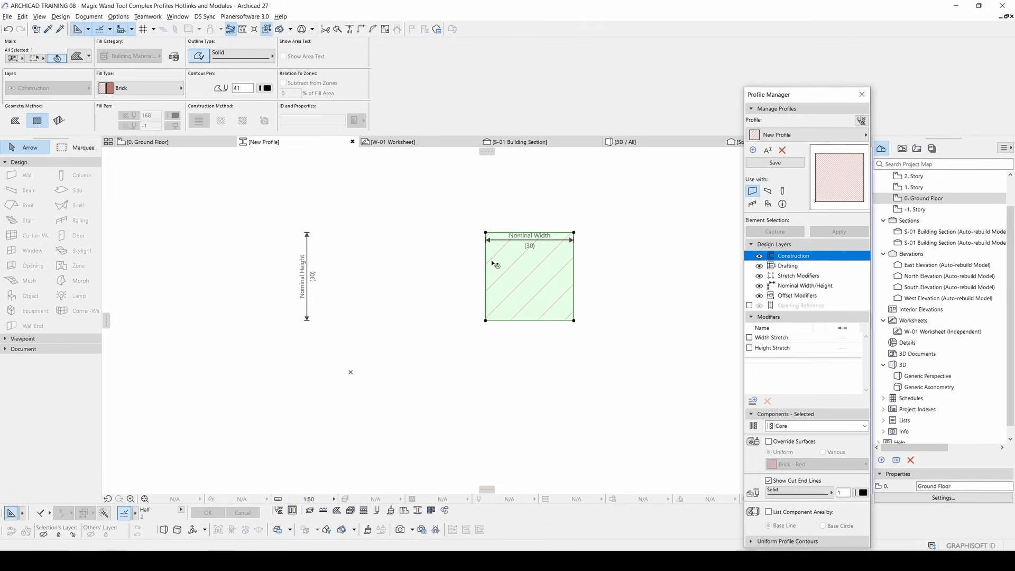
# - Undo the last move of the square brick fill and clear the selection without changing its building material
pyautogui.hotkey('ctrl', 'z')
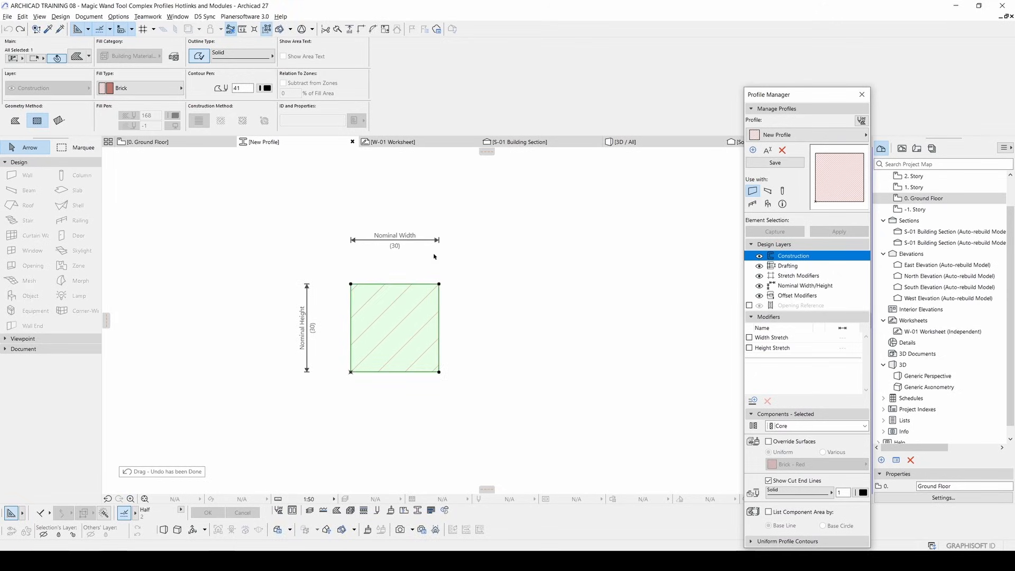
pyautogui.click(405, 309)
pyautogui.press('Escape')
pyautogui.click(401, 311)
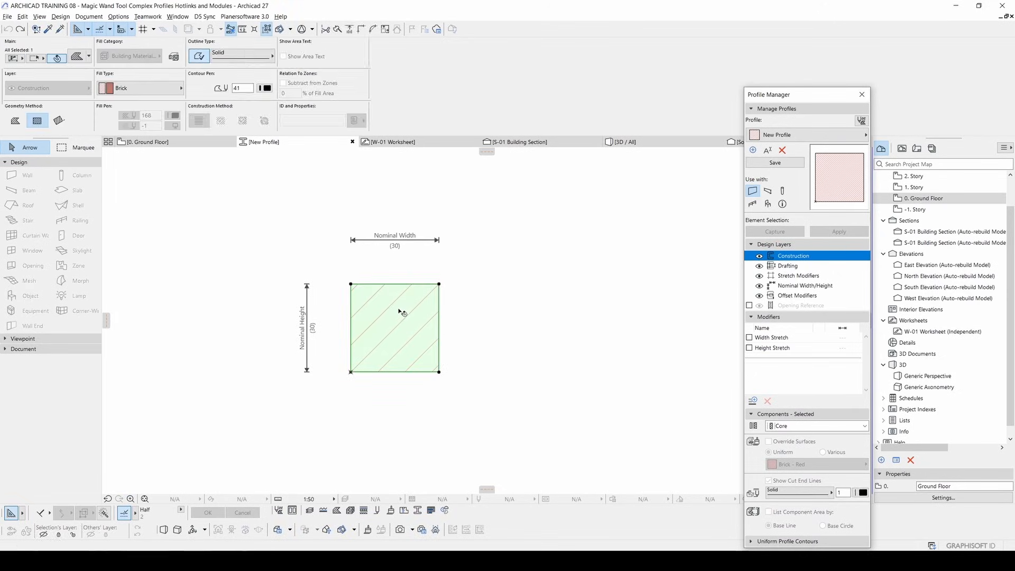
pyautogui.click(124, 90)
pyautogui.click(539, 215)
pyautogui.press('Escape')
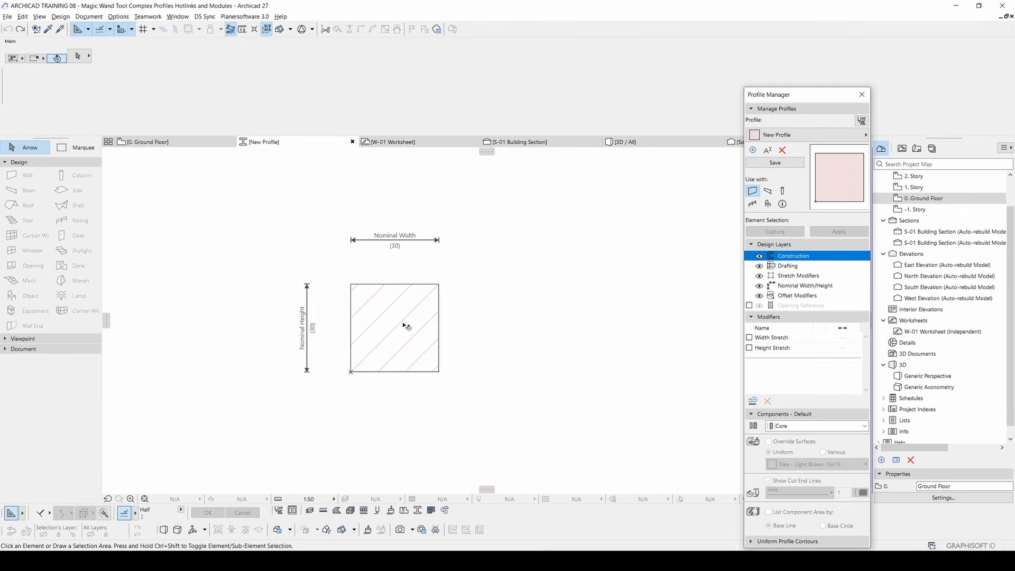
# - Pick up the brick fill's settings and draw a small rectangular fill about 10 wide against the square's upper-right corner
pyautogui.keyDown('alt'); pyautogui.click(408, 321); pyautogui.keyUp('alt')
pyautogui.moveTo(435, 241); pyautogui.dragTo(416, 253, button='middle')
pyautogui.click(420, 296)
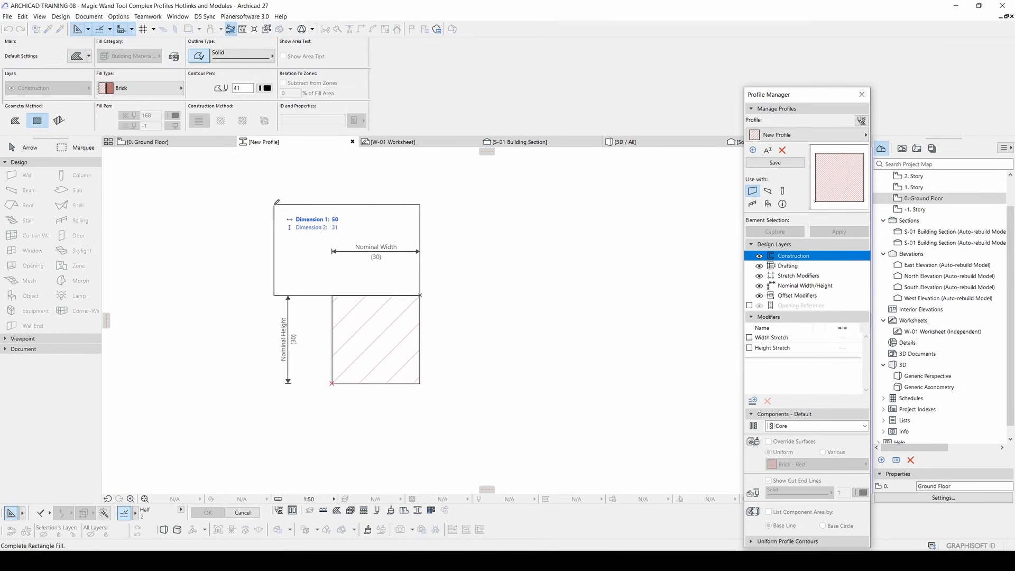
pyautogui.click(449, 332)
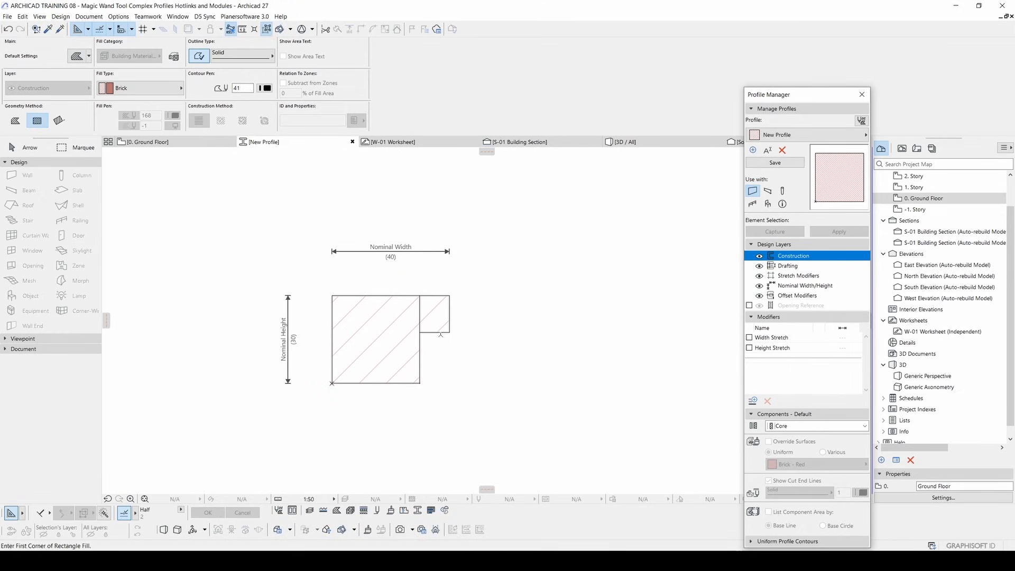
# - Change the building material of the small rectangle beside the brick square to Glass
pyautogui.press('Escape')
pyautogui.click(438, 320)
pyautogui.click(138, 90)
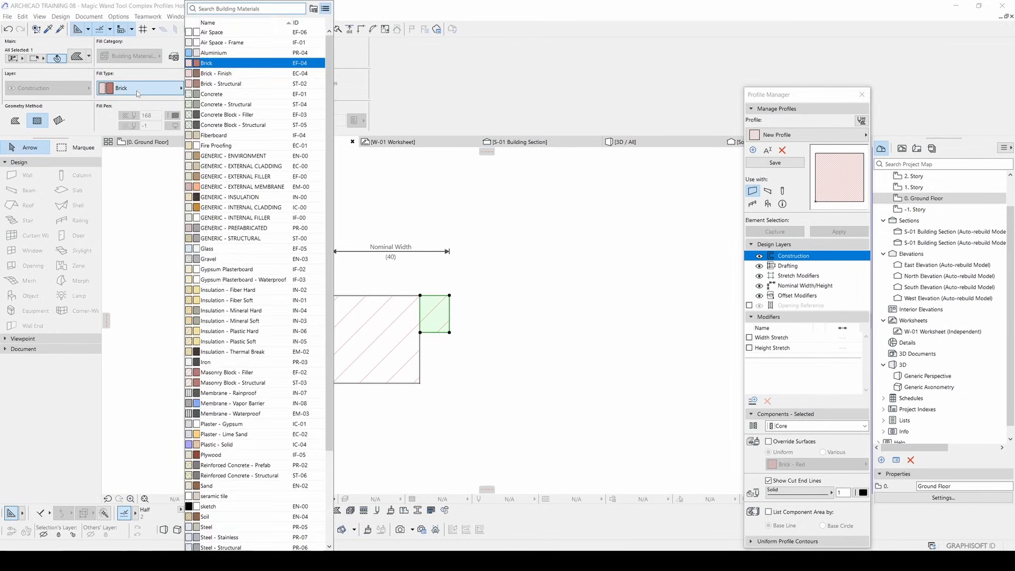
pyautogui.click(211, 248)
# - Stretch the glass fill up until the profile is about 147 high, and offset its outer edge inward by about 8
pyautogui.click(439, 296)
pyautogui.scroll(-3, 429, 318)
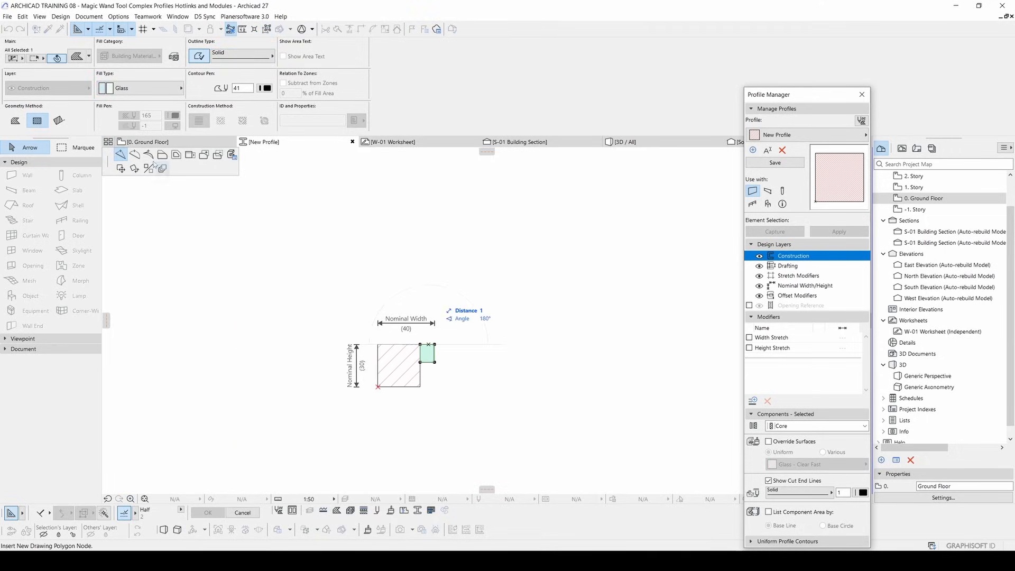
pyautogui.click(417, 179)
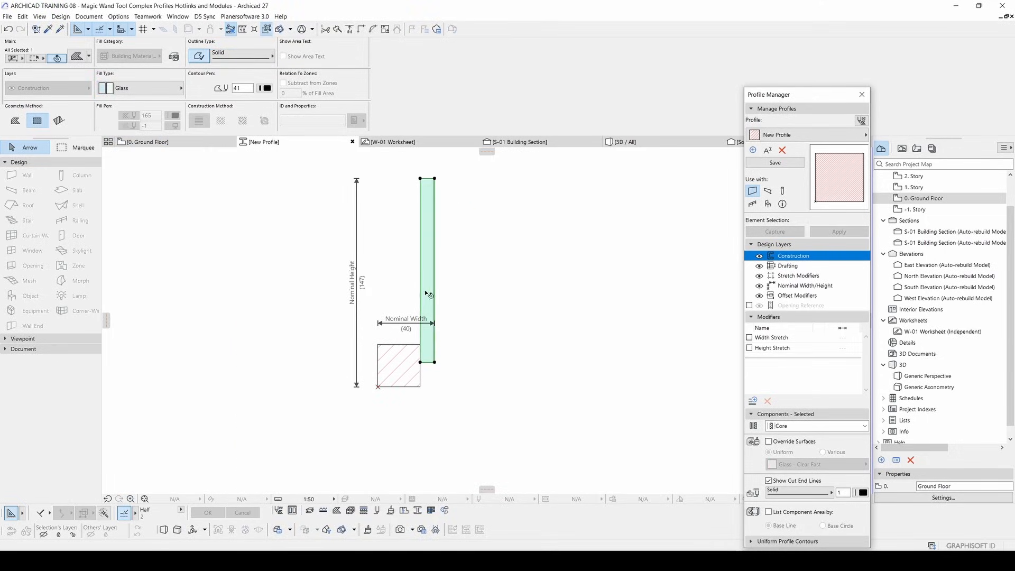
pyautogui.click(435, 265)
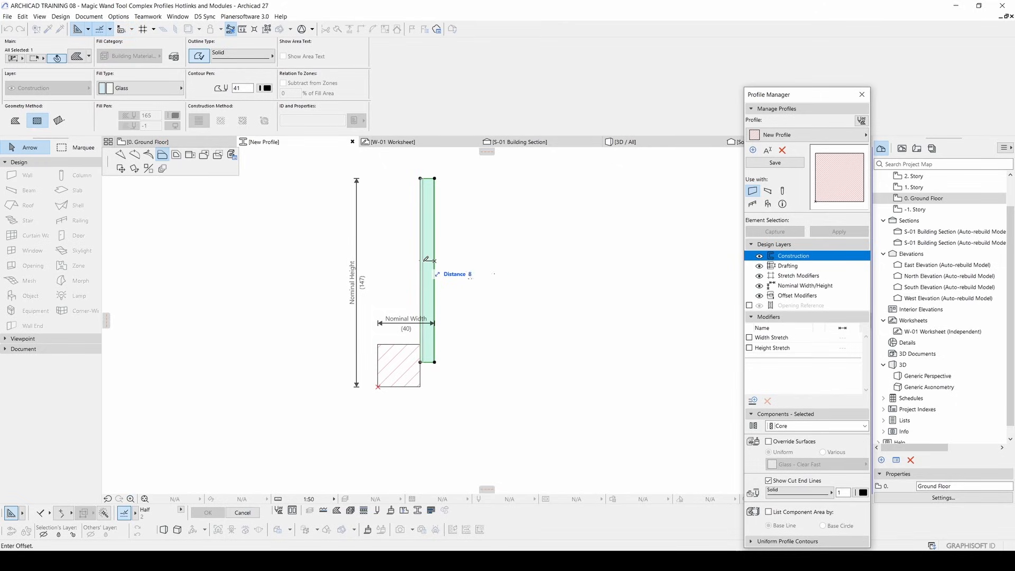
pyautogui.click(422, 263)
# - Copy the brick square to the other side of the glass strip, so the glass sits between two bricks
pyautogui.click(415, 361)
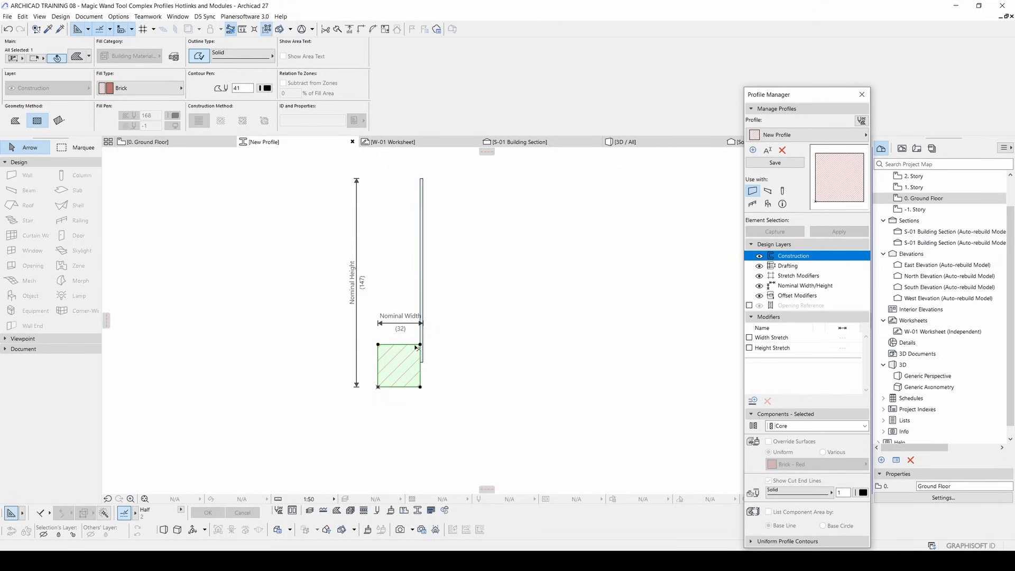
pyautogui.hotkey('ctrl', 'shift', 'd')
pyautogui.click(377, 344)
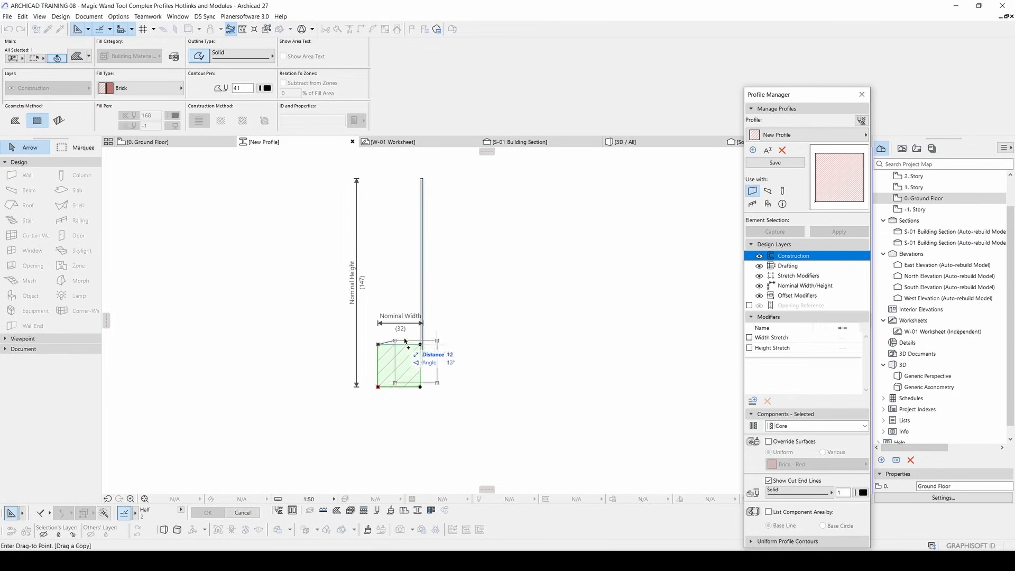
pyautogui.click(423, 345)
# - Set the default fill material to Aluminium and draw a rectangle filling the gap below the glass between the brick squares
pyautogui.click(396, 369)
pyautogui.press('Escape')
pyautogui.keyDown('alt'); pyautogui.click(402, 370); pyautogui.keyUp('alt')
pyautogui.scroll(5, 406, 370)
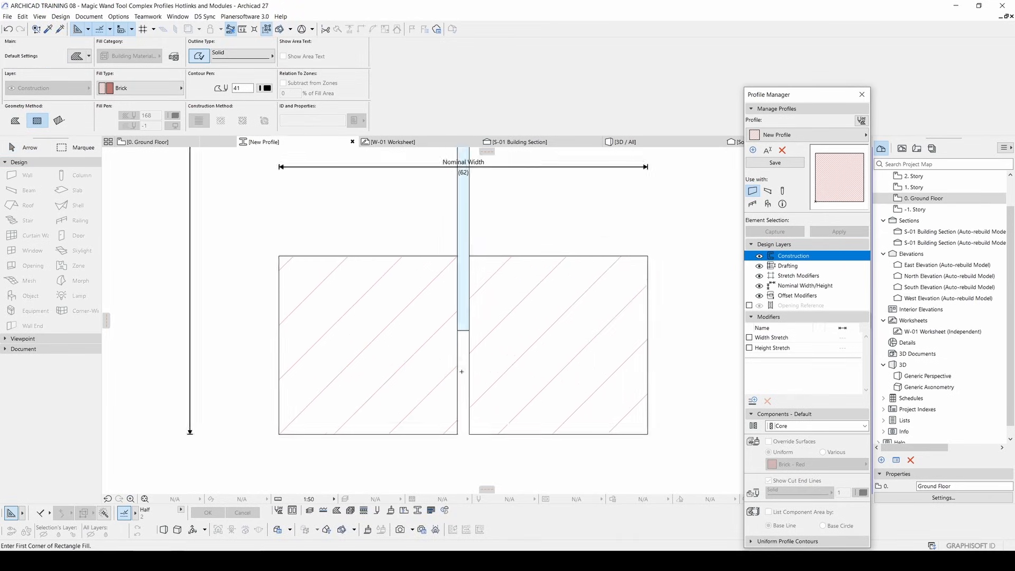
pyautogui.click(180, 88)
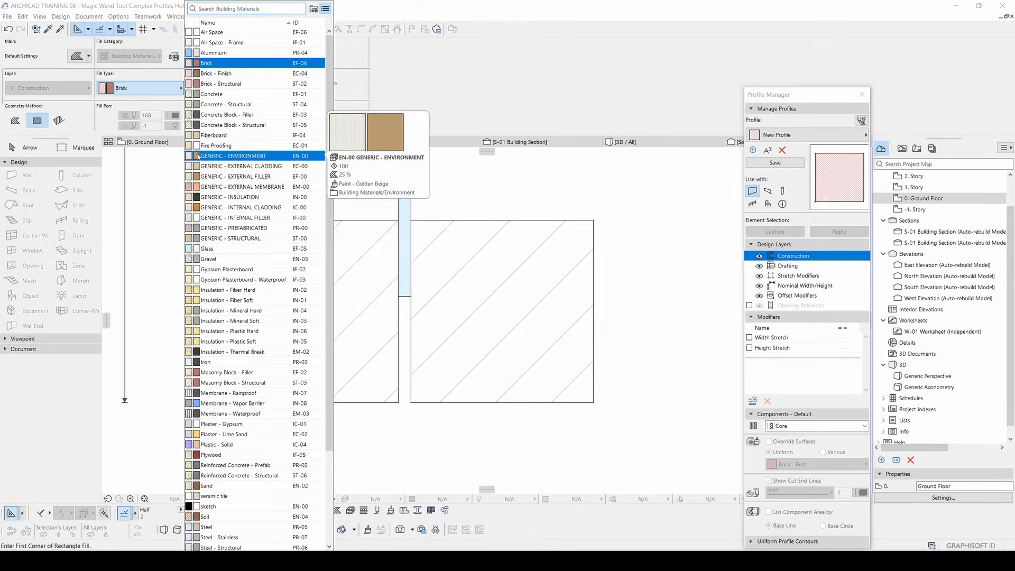
pyautogui.click(240, 55)
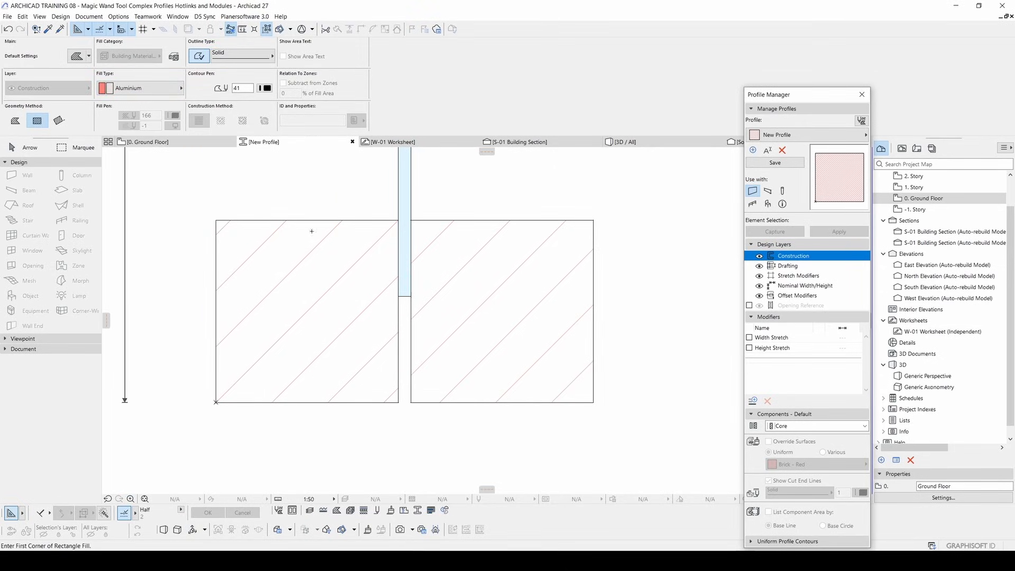
pyautogui.click(398, 296)
pyautogui.click(411, 402)
# - Draw an Aluminium square of about 6 by 6 as a cap on the glass strip's upper end
pyautogui.scroll(-6, 408, 379)
pyautogui.moveTo(418, 169); pyautogui.dragTo(400, 363, button='middle')
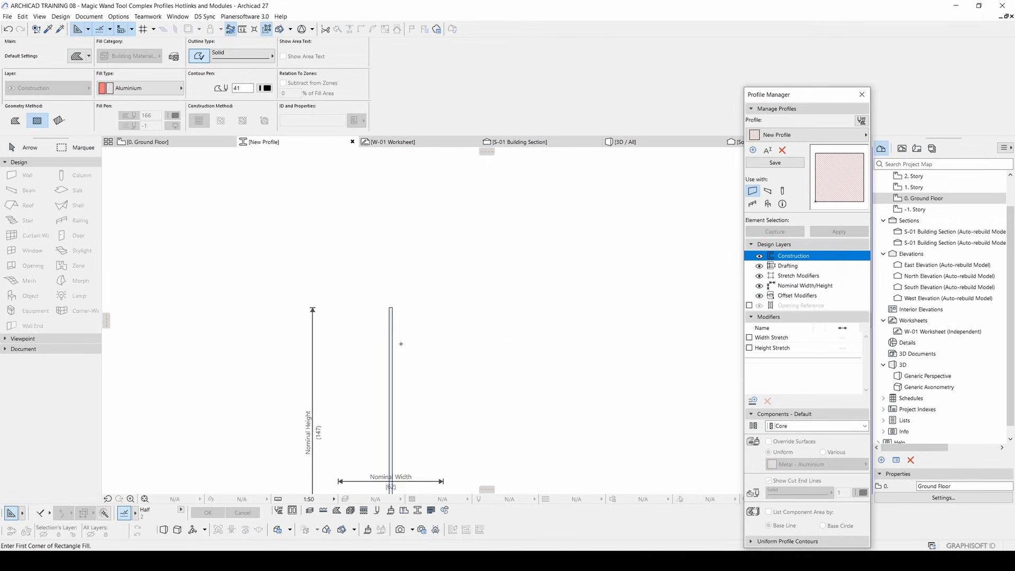
pyautogui.scroll(4, 401, 364)
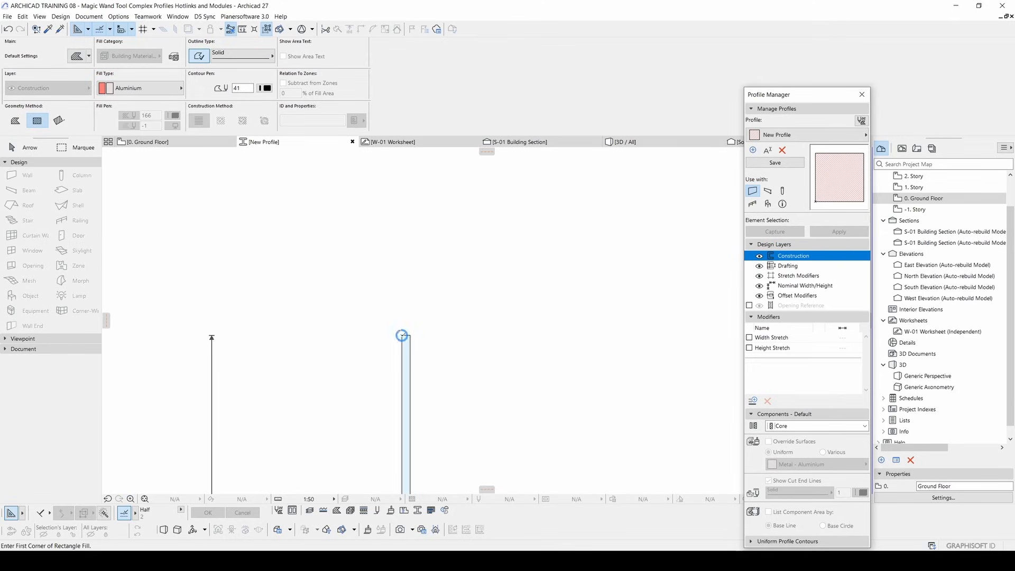
pyautogui.click(392, 336)
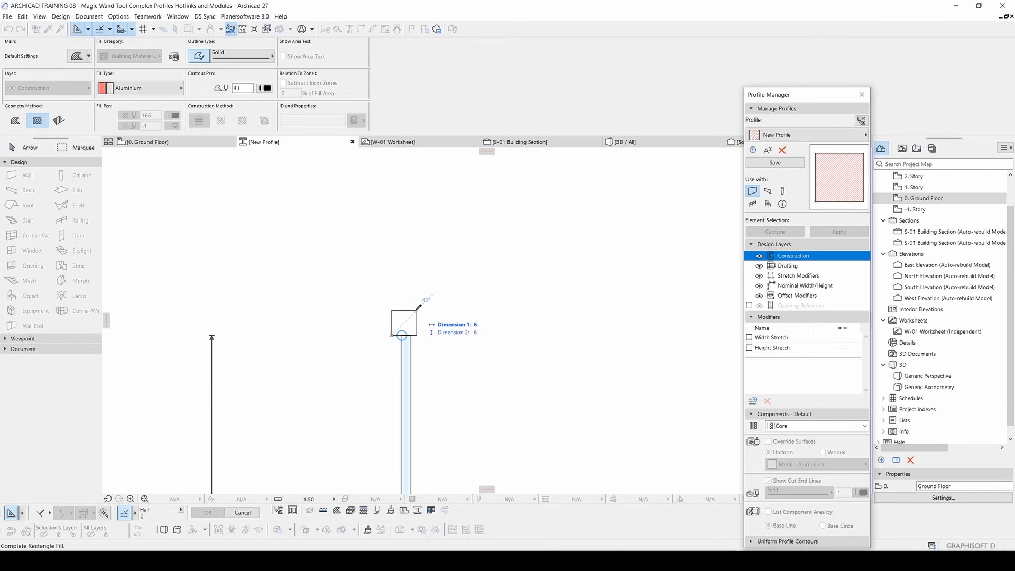
pyautogui.click(417, 310)
pyautogui.press('Escape')
pyautogui.scroll(-8, 413, 307)
pyautogui.moveTo(430, 397); pyautogui.dragTo(483, 366, button='middle')
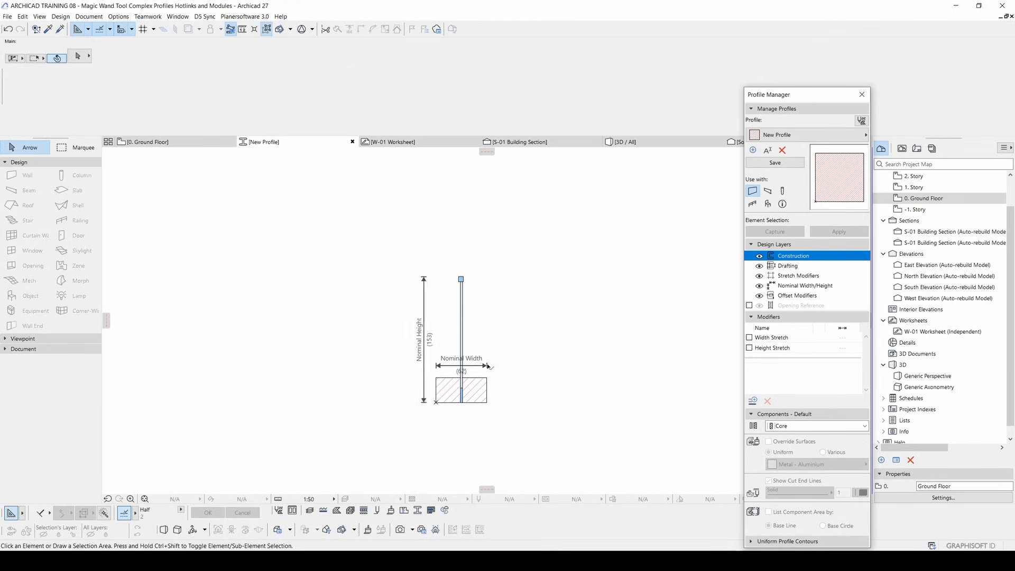
# - Move the Nominal Width dimension below the profile and the Nominal Height dimension further out from it
pyautogui.moveTo(475, 366); pyautogui.dragTo(474, 427)
pyautogui.moveTo(423, 311); pyautogui.dragTo(401, 312)
pyautogui.moveTo(491, 311); pyautogui.dragTo(542, 273, button='middle')
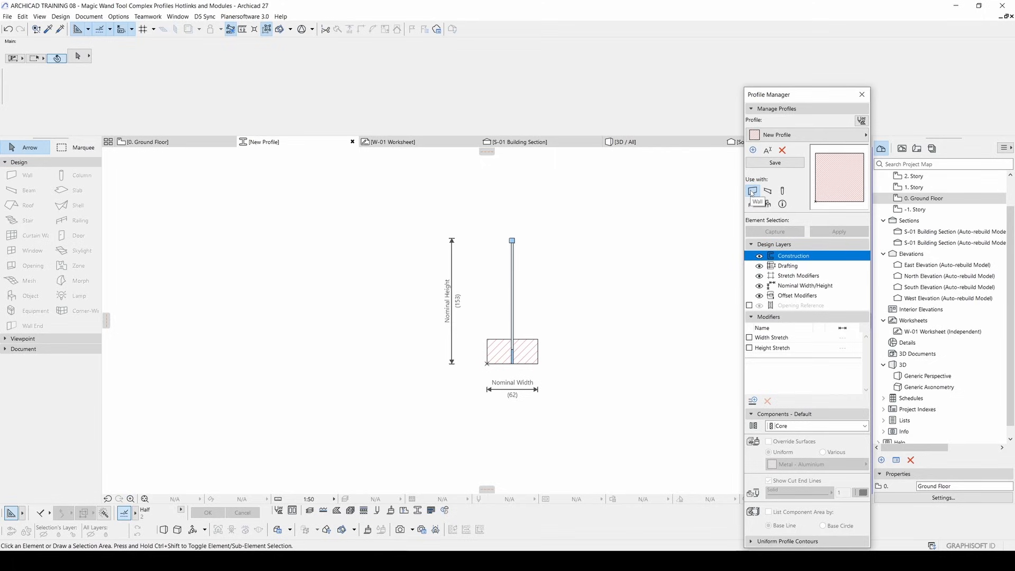
# - Try making the profile available for beams and columns as well as walls
pyautogui.click(753, 192)
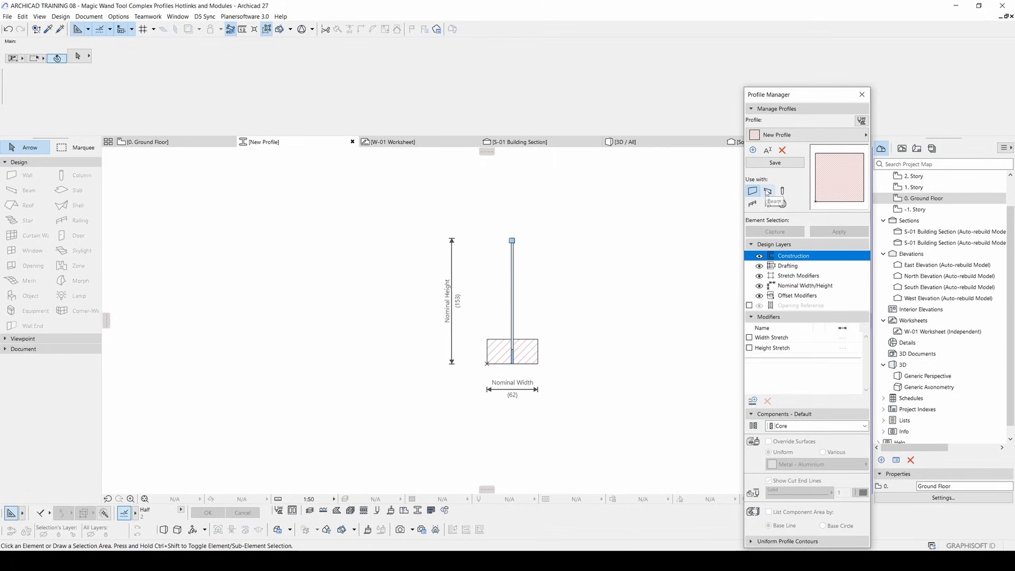
pyautogui.click(781, 192)
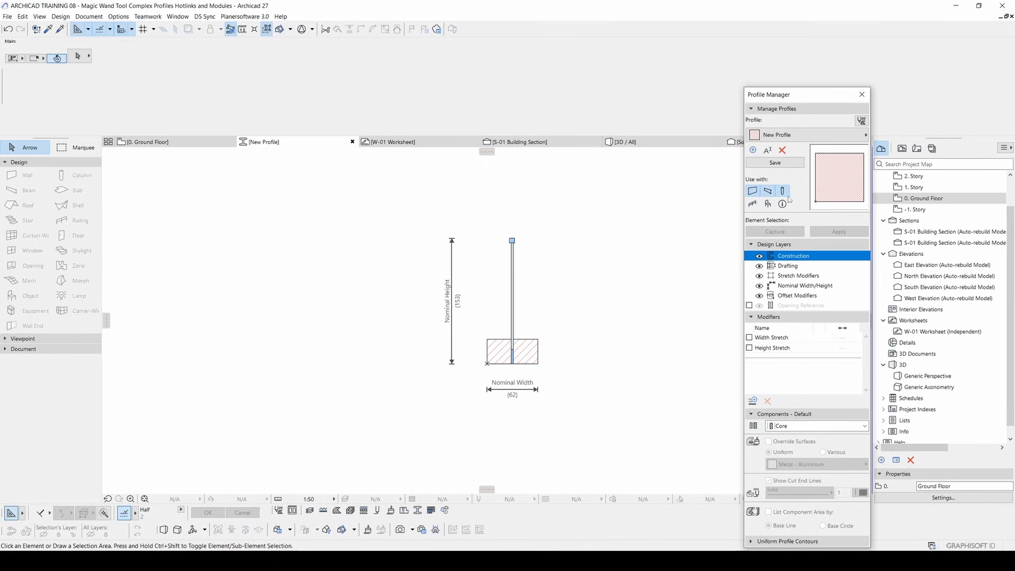
# - Examine the Core, Finish and Other component types for one brick fill and for all fills of the profile
pyautogui.moveTo(561, 286); pyautogui.dragTo(548, 280, button='middle')
pyautogui.scroll(3, 510, 317)
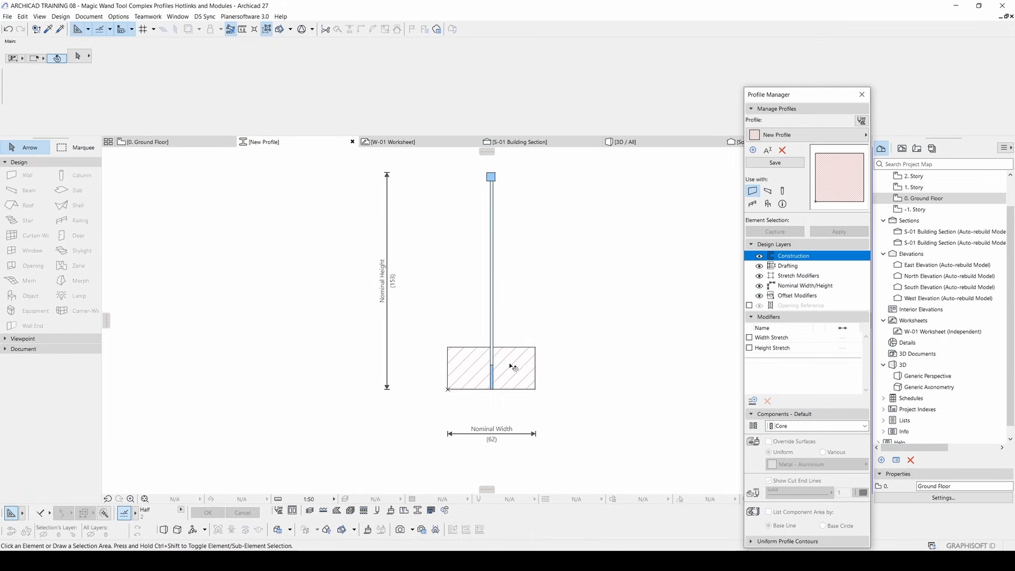
pyautogui.click(524, 375)
pyautogui.scroll(2, 510, 369)
pyautogui.moveTo(453, 365); pyautogui.dragTo(531, 365, button='middle')
pyautogui.click(787, 426)
pyautogui.click(664, 347)
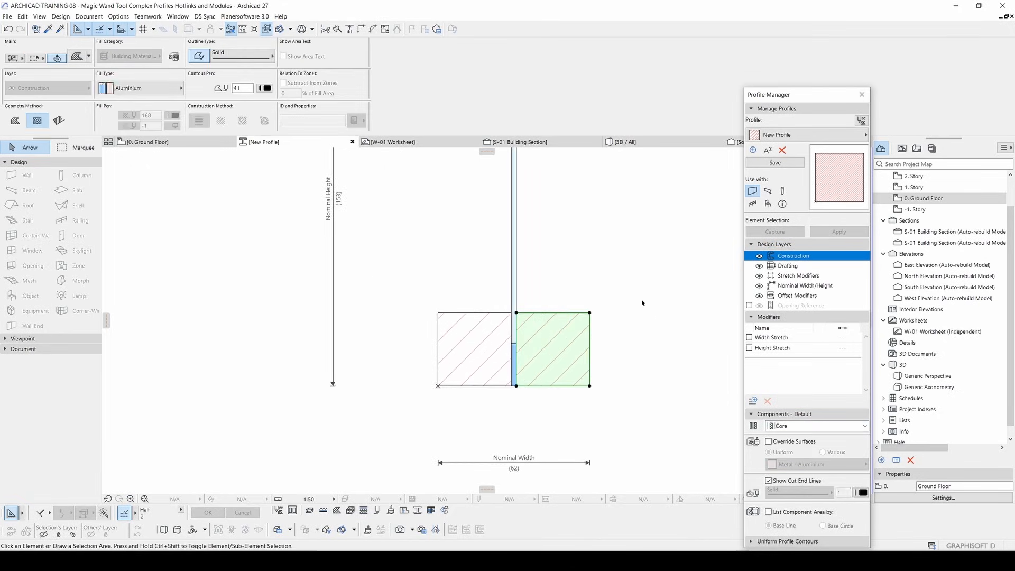
pyautogui.scroll(-4, 621, 292)
pyautogui.moveTo(621, 454); pyautogui.dragTo(474, 209)
pyautogui.click(787, 426)
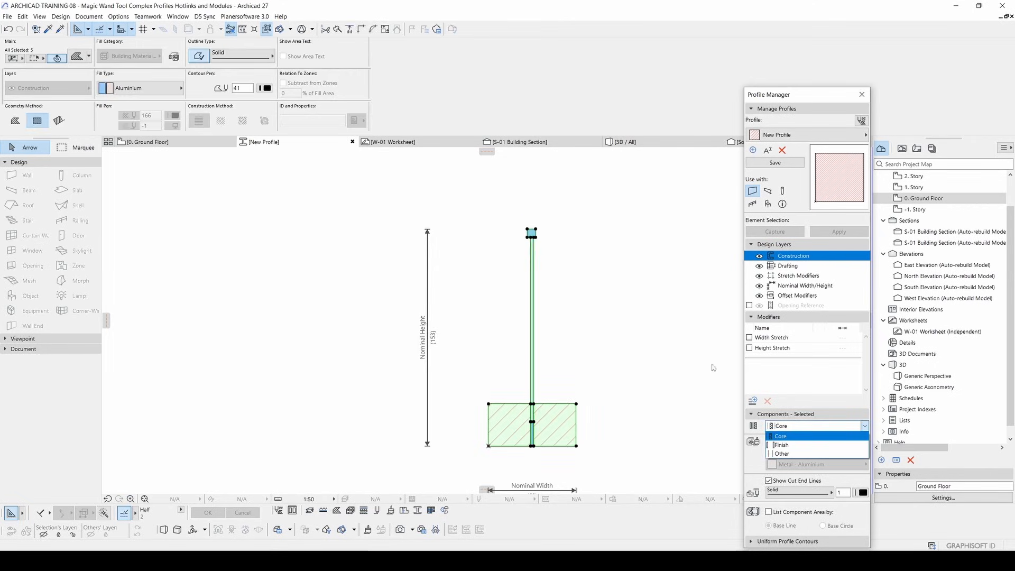
pyautogui.click(615, 289)
pyautogui.click(632, 290)
pyautogui.moveTo(607, 344); pyautogui.dragTo(533, 307)
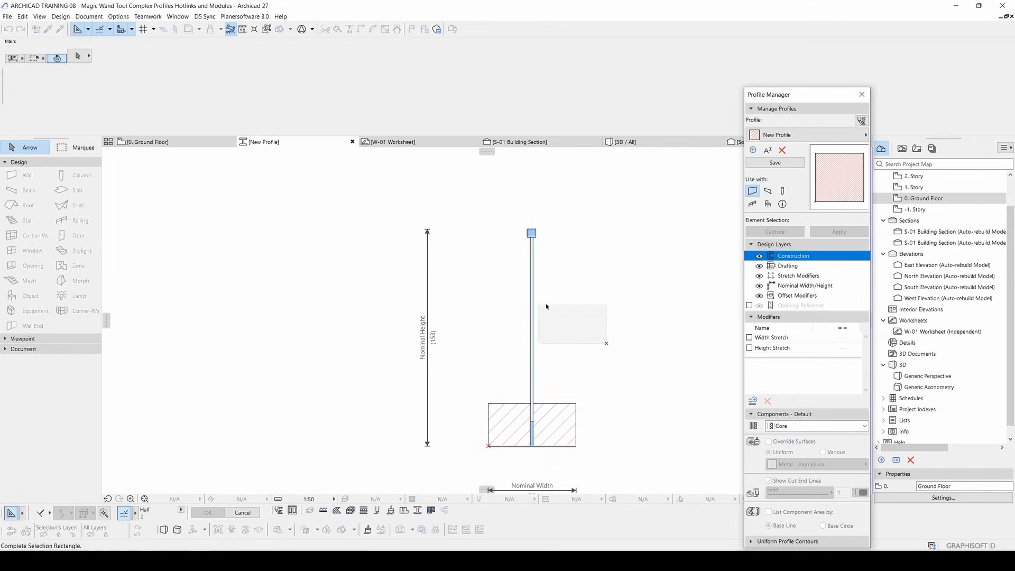
pyautogui.click(533, 307)
# - Save New Profile and return to the ground floor plan
pyautogui.click(774, 163)
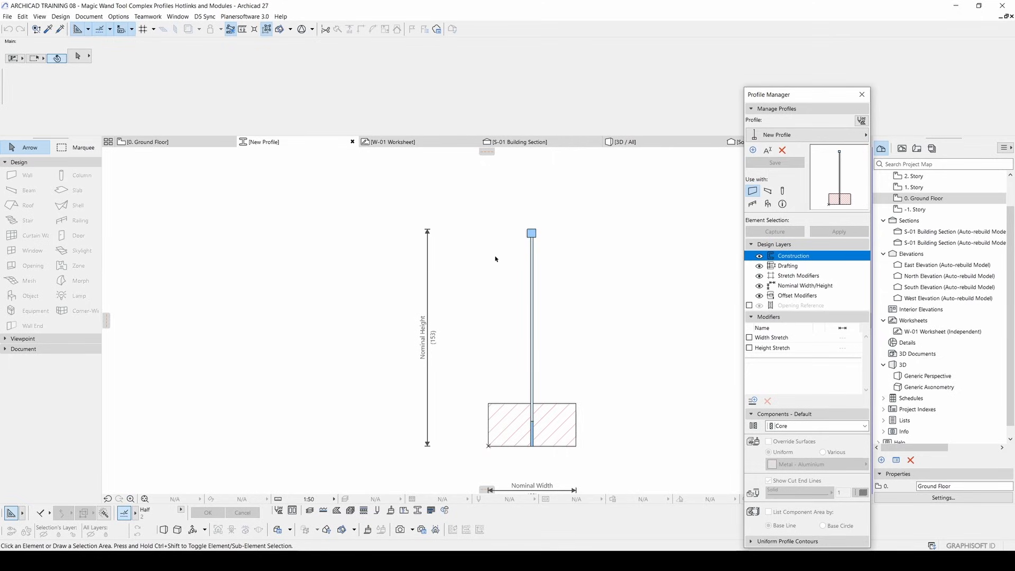
pyautogui.click(146, 142)
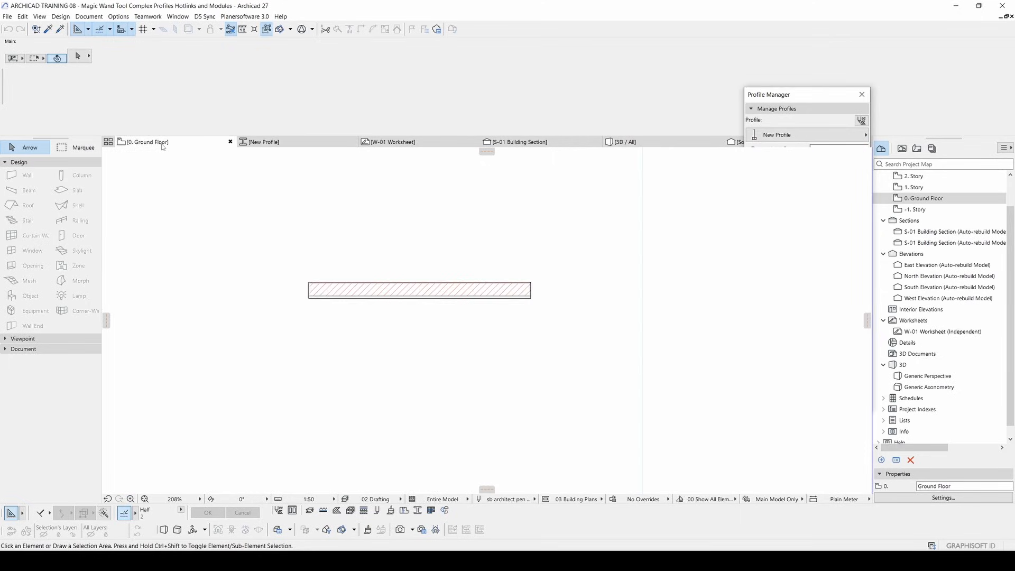
# - Start a new wall with a complex profile structure and choose New Profile for it
pyautogui.click(21, 175)
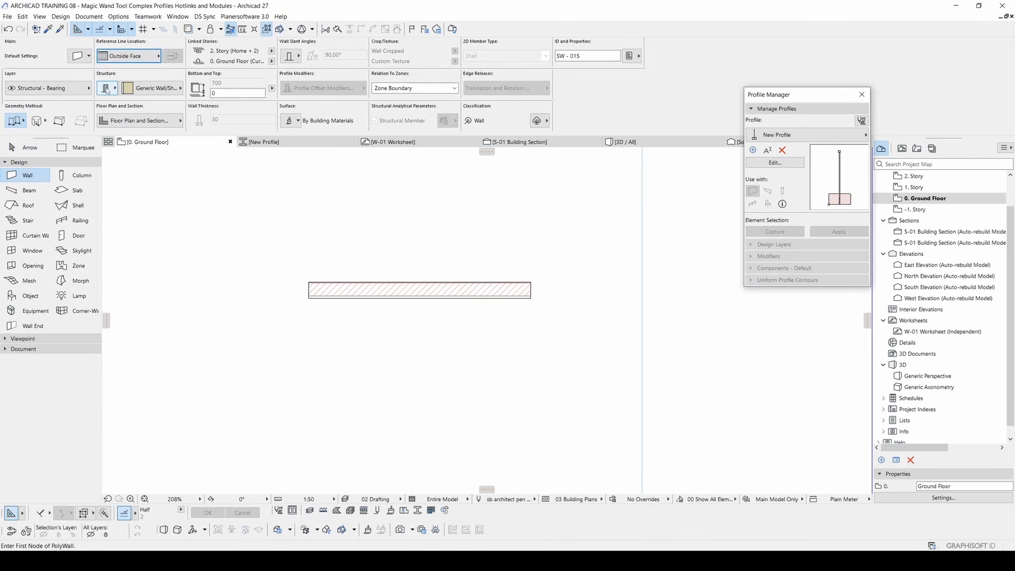
pyautogui.click(157, 90)
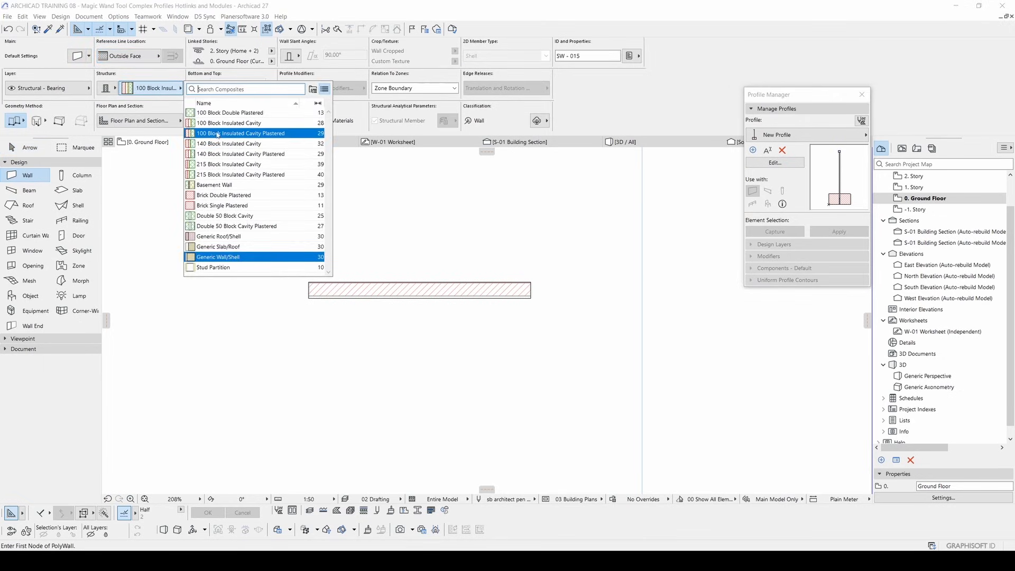
pyautogui.moveTo(248, 176)
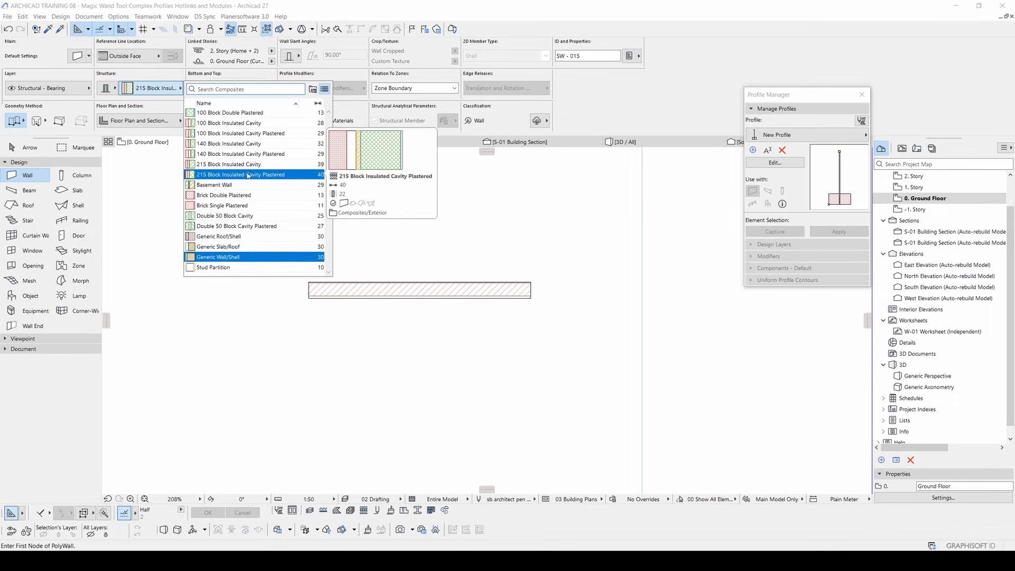
pyautogui.click(110, 88)
pyautogui.click(150, 90)
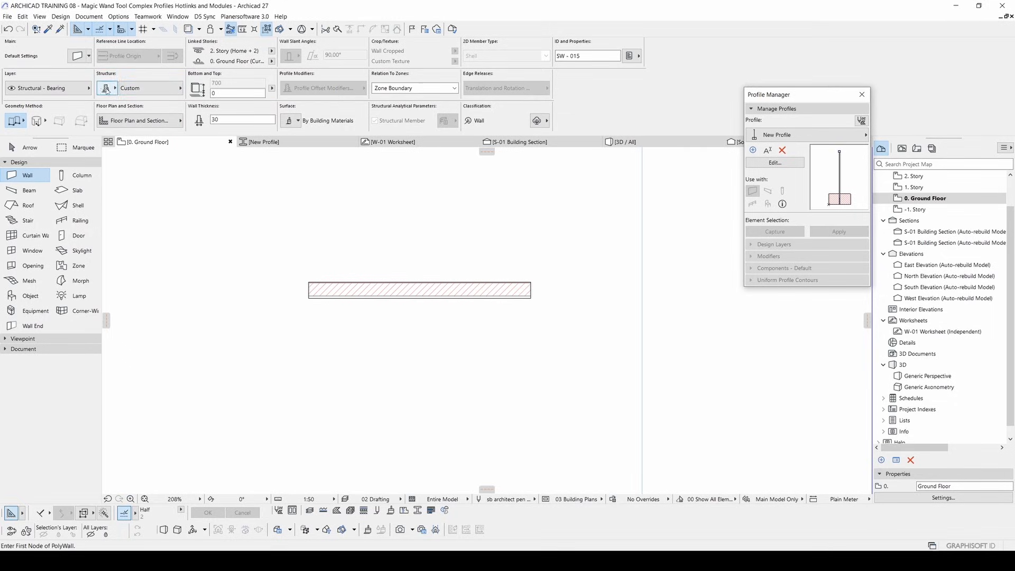
pyautogui.click(147, 88)
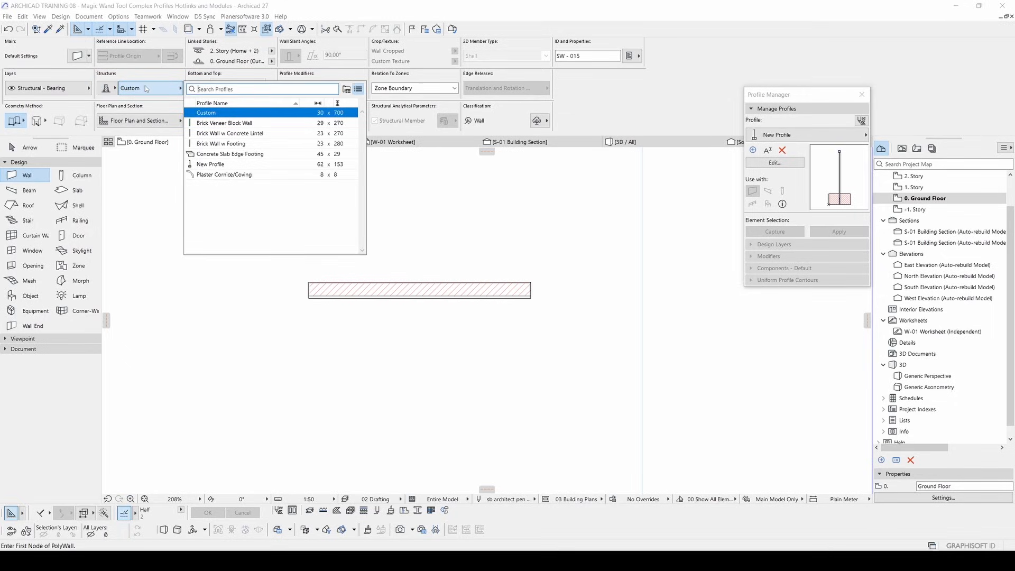
pyautogui.click(209, 164)
# - Draw a horizontal New Profile wall below the existing straight wall and show the model in 3D
pyautogui.scroll(-8, 475, 275)
pyautogui.scroll(6, 465, 296)
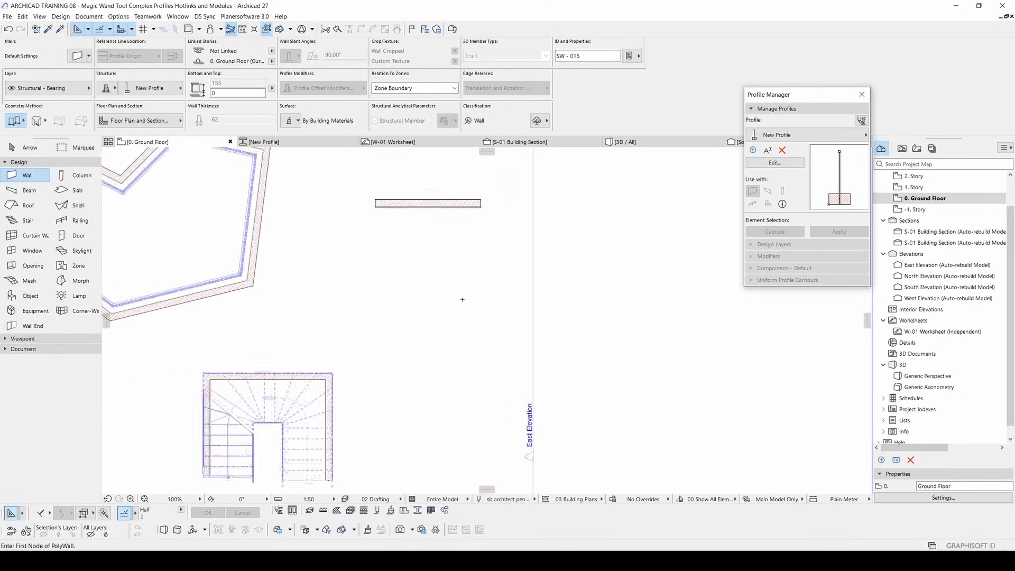
pyautogui.scroll(3, 431, 277)
pyautogui.click(353, 322)
pyautogui.doubleClick(501, 321)
pyautogui.scroll(5, 491, 314)
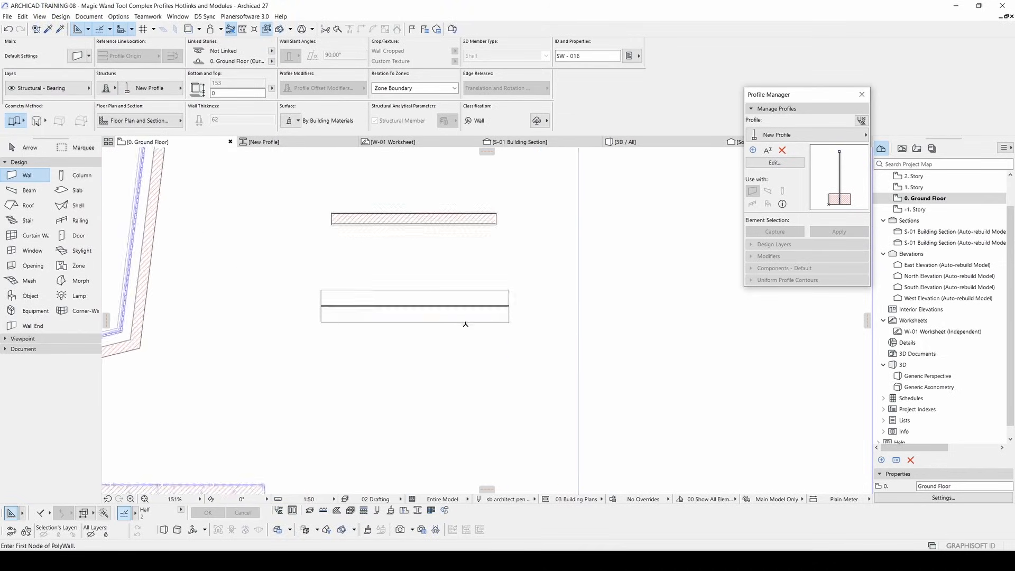
pyautogui.press('F3')
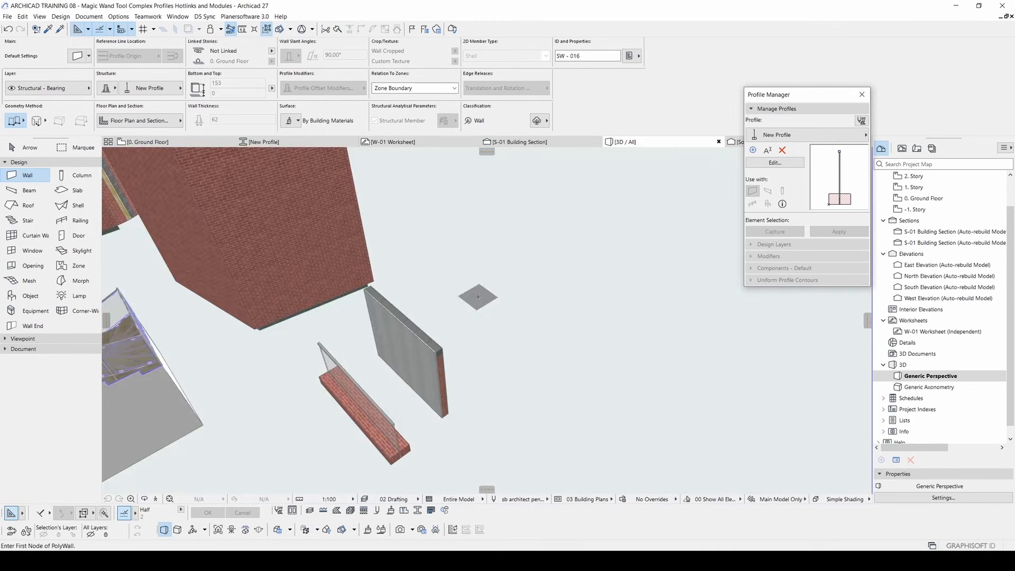
# - Stretch the New Profile wall lengthwise in 3D from its end node to several times its length
pyautogui.keyDown('shift'); pyautogui.moveTo(465, 301); pyautogui.dragTo(501, 347, button='middle'); pyautogui.keyUp('shift')
pyautogui.press('Escape')
pyautogui.scroll(3, 429, 352)
pyautogui.scroll(-2, 515, 358)
pyautogui.click(479, 361)
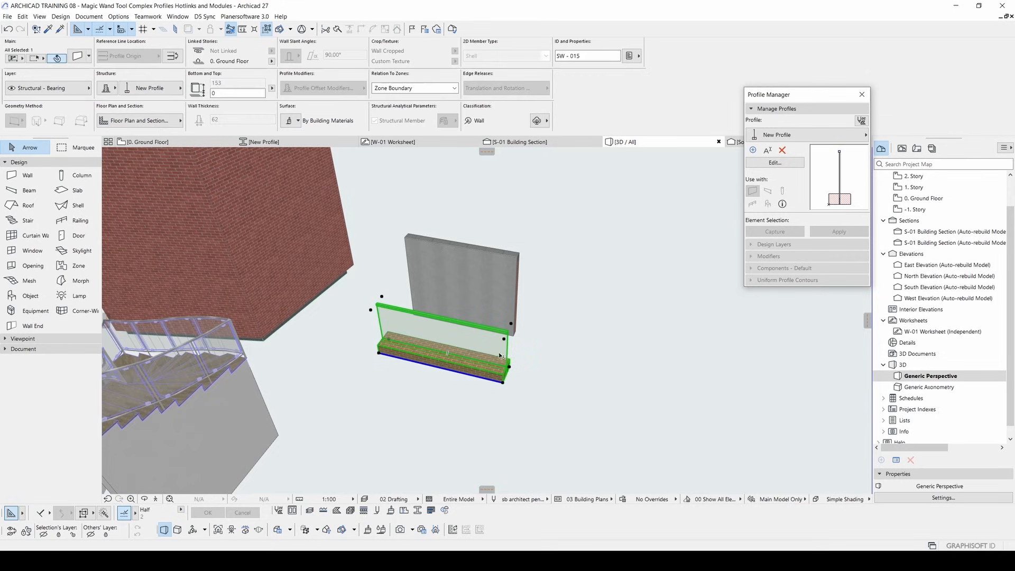
pyautogui.click(504, 384)
pyautogui.keyDown('shift'); pyautogui.moveTo(674, 408); pyautogui.dragTo(756, 407, button='middle'); pyautogui.keyUp('shift')
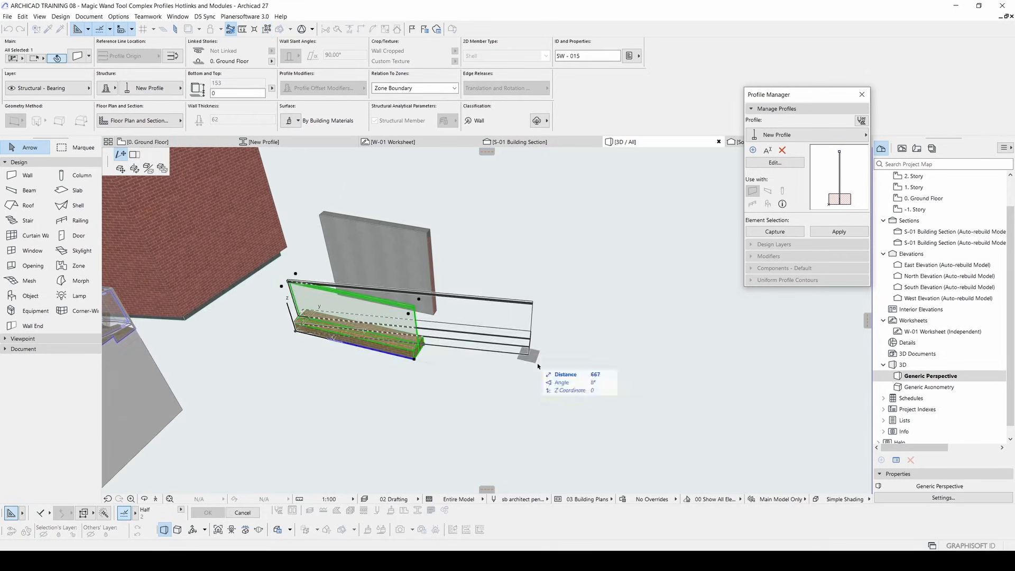
pyautogui.click(757, 420)
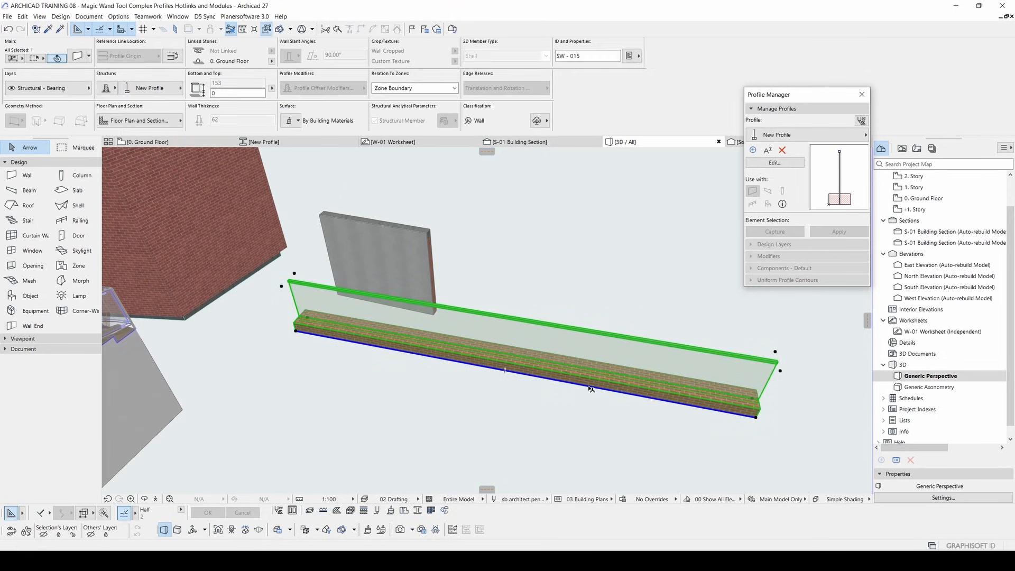
# - Curve the stretched New Profile wall into a shallow arc by pulling its reference line outward
pyautogui.click(591, 385)
pyautogui.click(470, 406)
pyautogui.keyDown('shift'); pyautogui.moveTo(548, 414); pyautogui.dragTo(500, 372, button='middle'); pyautogui.keyUp('shift')
# - Draw an irregular closed seven-sided outline on the ground floor plan, below and beside the curved wall
pyautogui.press('F2')
pyautogui.press('Escape')
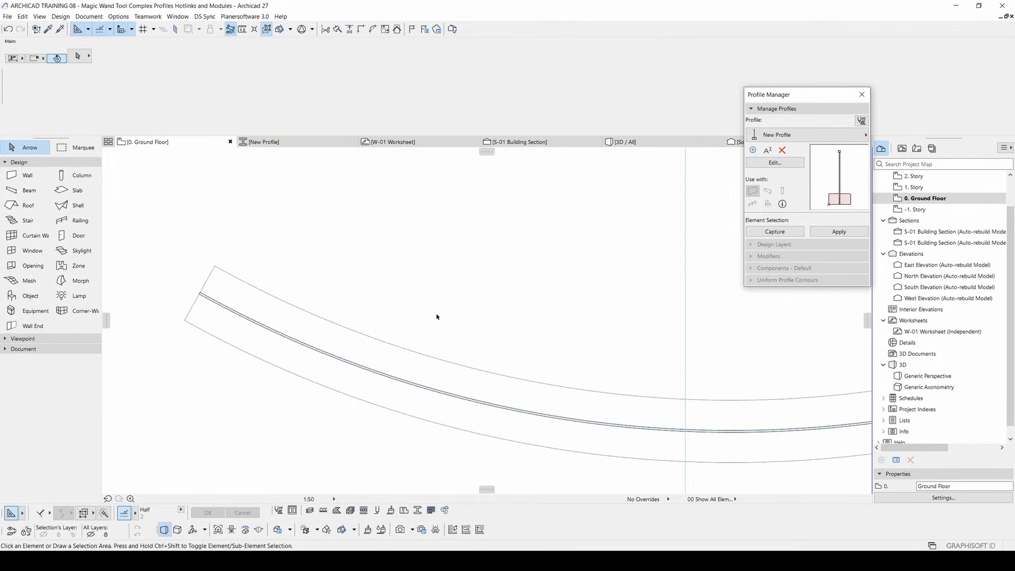
pyautogui.scroll(-7, 441, 313)
pyautogui.moveTo(520, 311); pyautogui.dragTo(451, 328, button='middle')
pyautogui.scroll(-1, 451, 328)
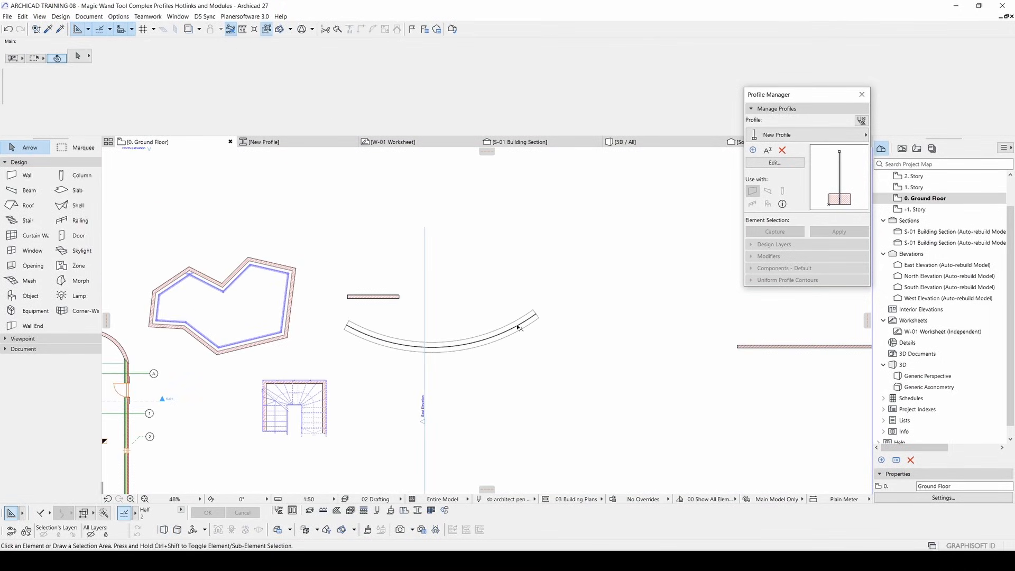
pyautogui.press('l')
pyautogui.moveTo(514, 373); pyautogui.dragTo(508, 282, button='middle')
pyautogui.click(596, 312)
pyautogui.click(488, 294)
pyautogui.click(453, 372)
pyautogui.click(514, 446)
pyautogui.click(645, 426)
pyautogui.click(625, 394)
pyautogui.click(674, 362)
pyautogui.click(596, 312)
pyautogui.press('Escape')
# - Create walls along the closed outline with the Magic Wand, using the curved wall's settings, and show them in 3D
pyautogui.moveTo(404, 307); pyautogui.dragTo(395, 309, button='middle')
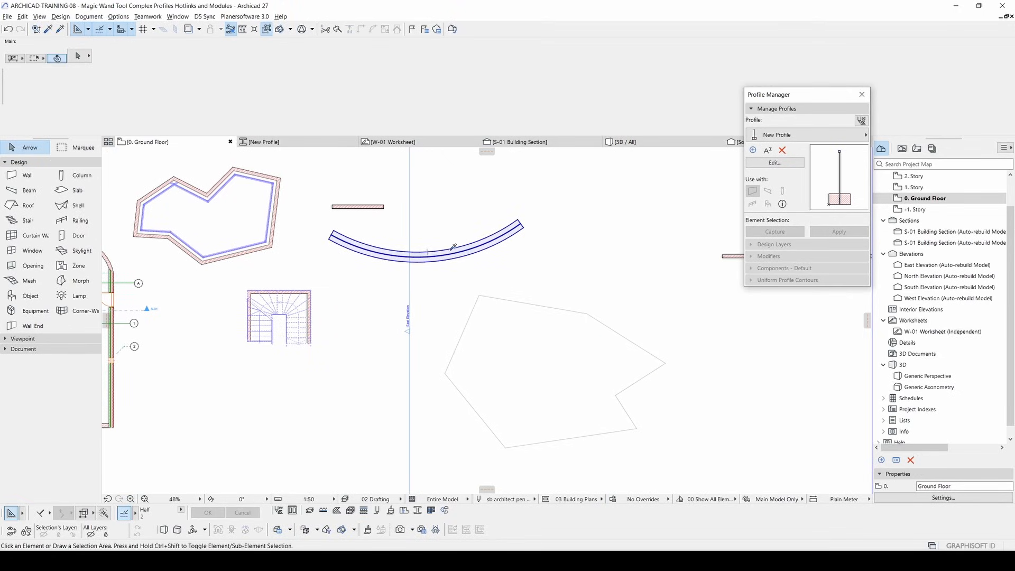
pyautogui.keyDown('alt'); pyautogui.click(453, 247); pyautogui.keyUp('alt')
pyautogui.moveTo(473, 367); pyautogui.dragTo(444, 333, button='middle')
pyautogui.click(444, 333)
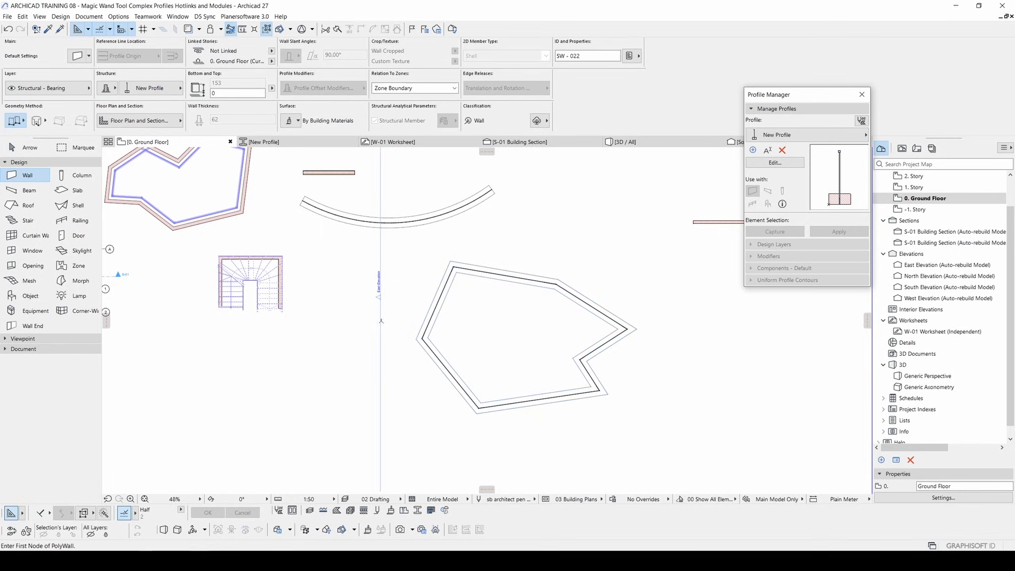
pyautogui.press('Escape')
pyautogui.press('F3')
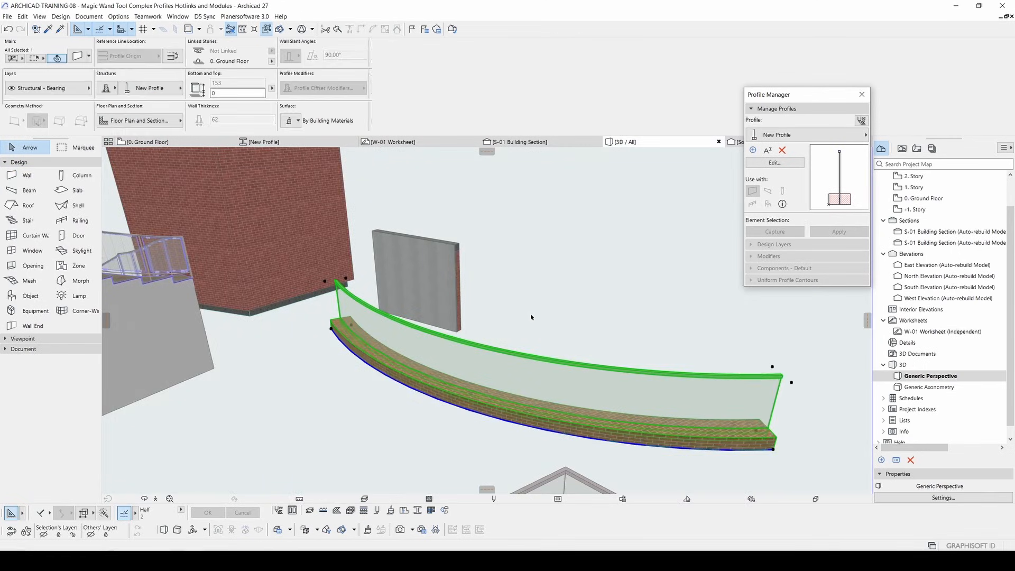
pyautogui.scroll(-2, 545, 387)
pyautogui.moveTo(545, 388); pyautogui.dragTo(530, 373, button='middle')
pyautogui.press('Escape')
pyautogui.scroll(-3, 490, 284)
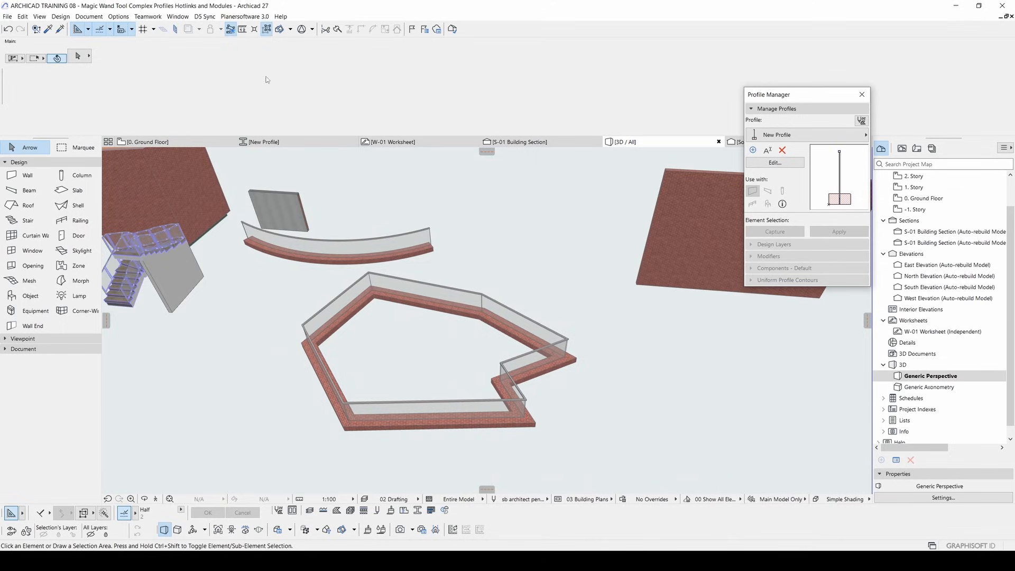
# - Select all walls of the closed enclosure in 3D and return to the ground floor plan
pyautogui.moveTo(604, 319); pyautogui.dragTo(515, 330, button='middle')
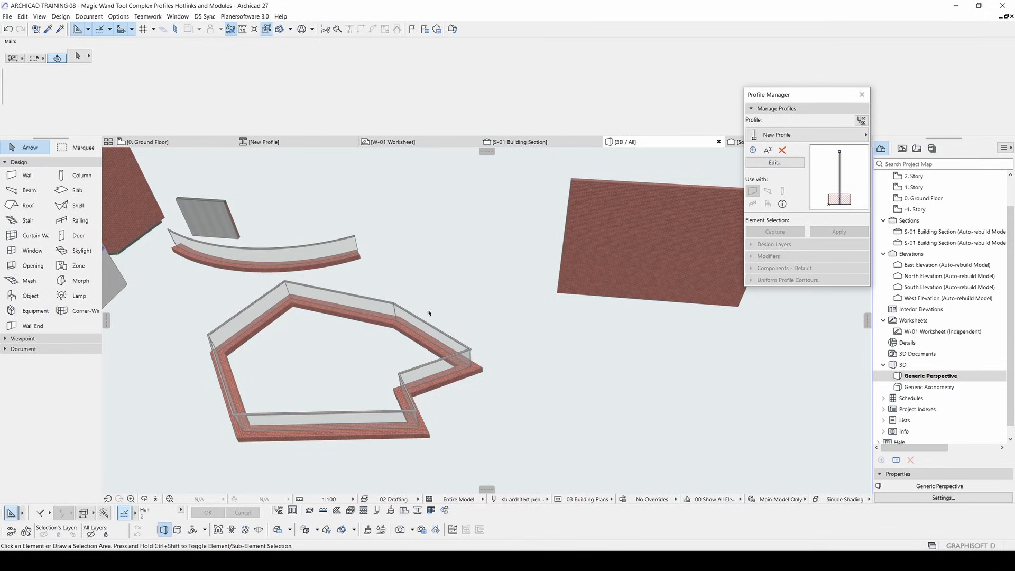
pyautogui.moveTo(447, 291); pyautogui.dragTo(498, 278, button='middle')
pyautogui.moveTo(583, 448); pyautogui.dragTo(258, 279)
pyautogui.moveTo(349, 288); pyautogui.dragTo(384, 290, button='middle')
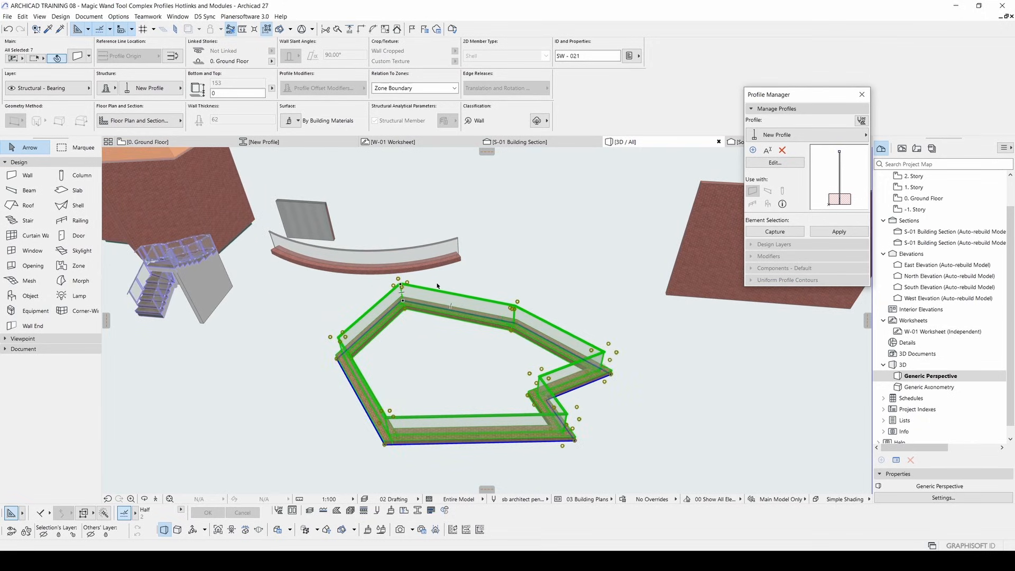
pyautogui.press('F2')
pyautogui.scroll(-4, 437, 286)
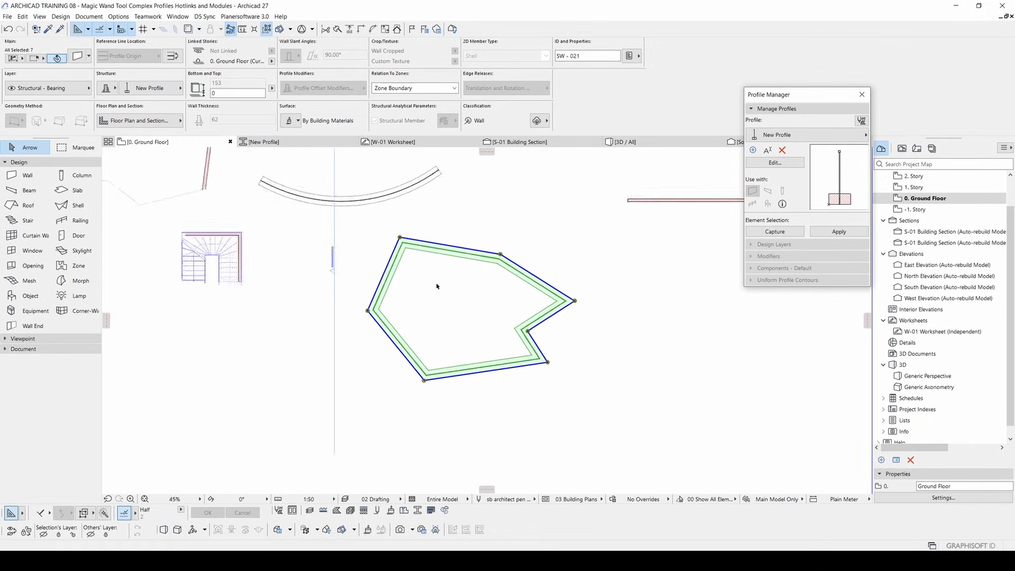
# - Examine the Module File and Archicad Solo Project file types for saving the selected walls as a hotlink module, and close the dialog
pyautogui.click(8, 16)
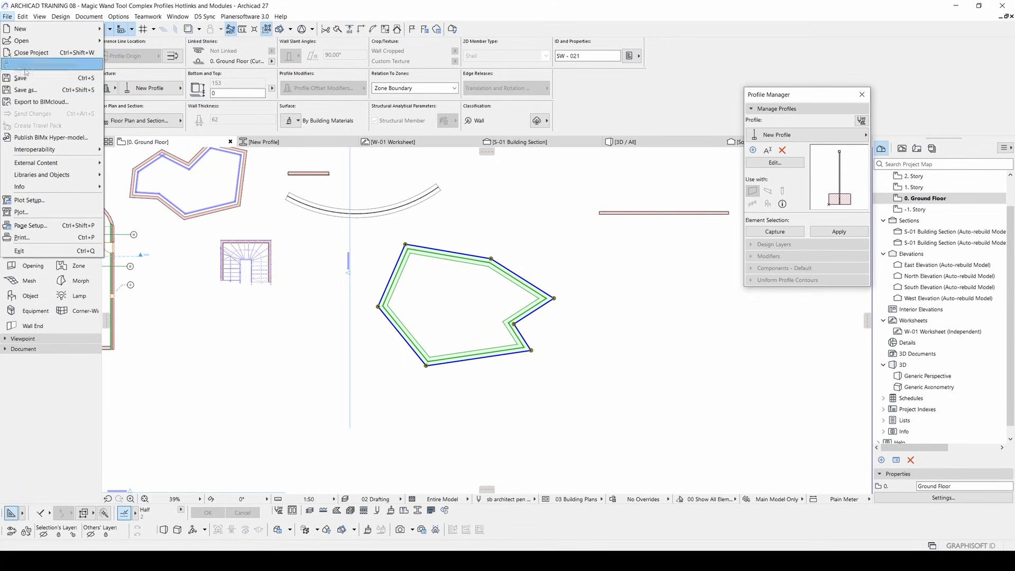
pyautogui.moveTo(56, 150)
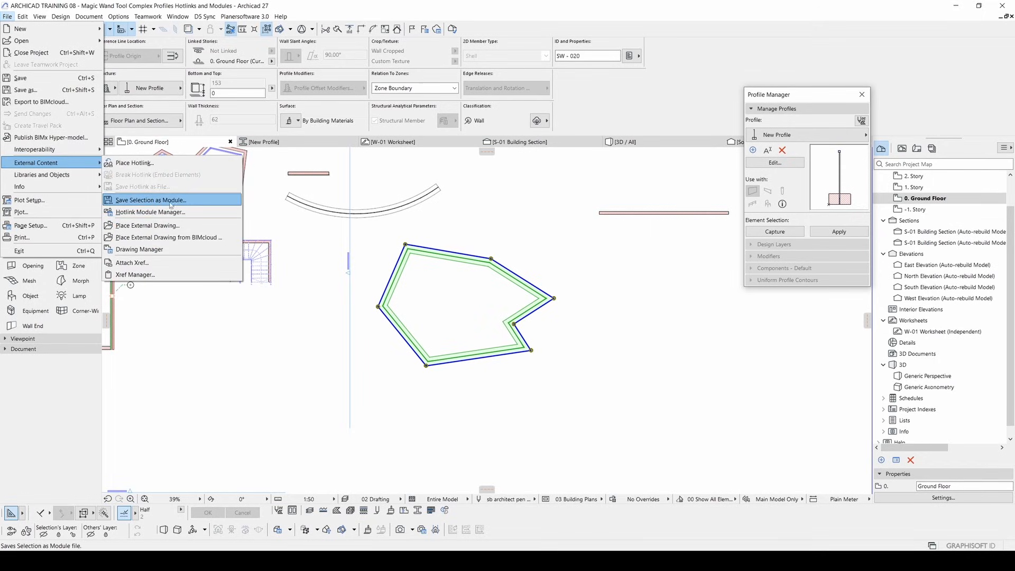
pyautogui.click(159, 201)
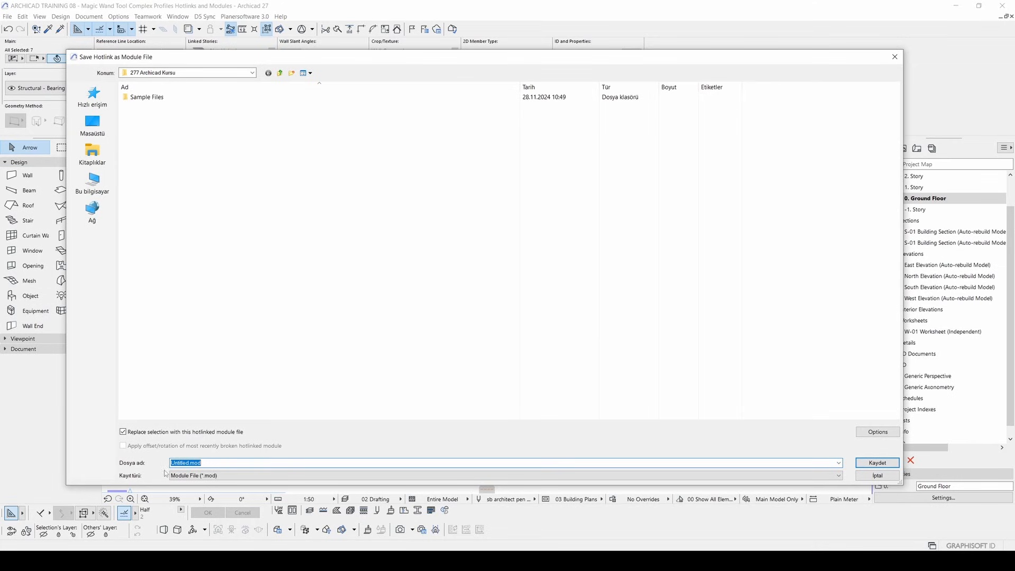
pyautogui.click(197, 475)
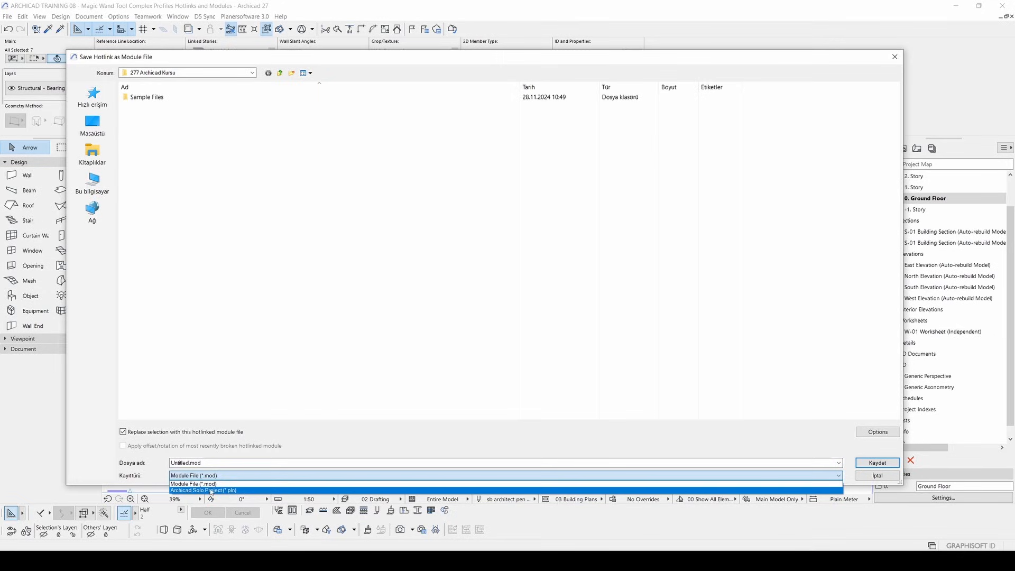
pyautogui.click(150, 479)
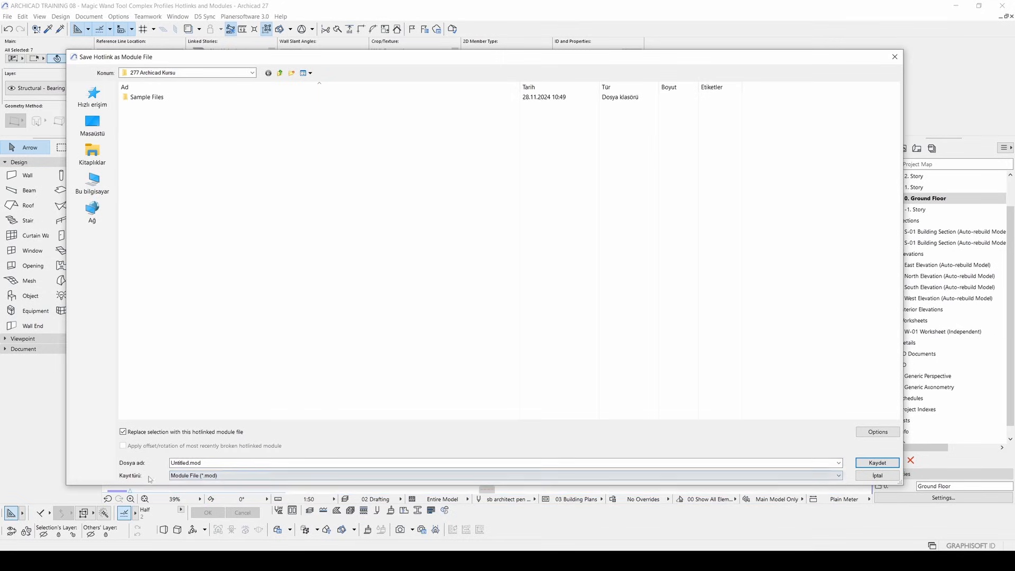
pyautogui.click(215, 477)
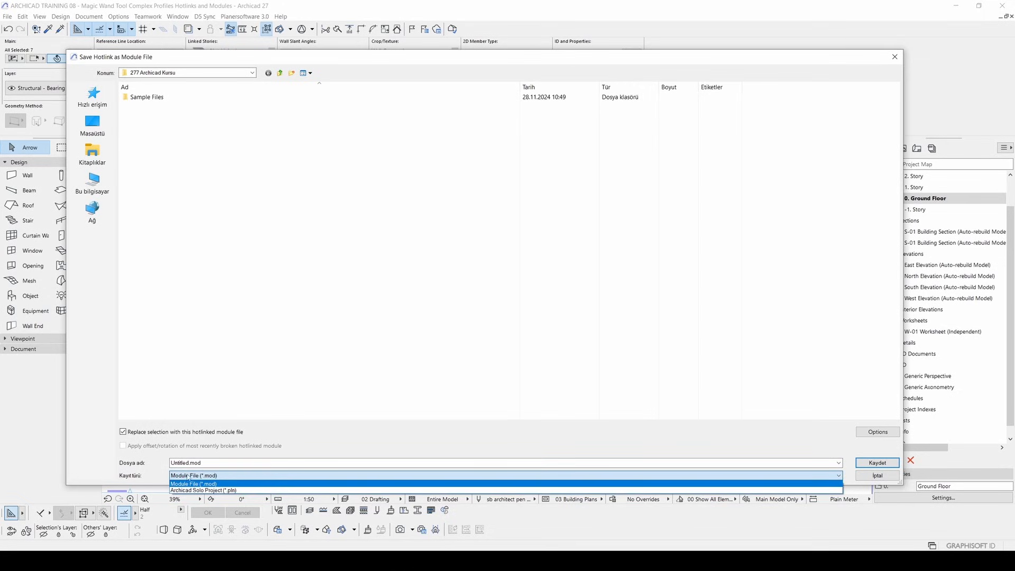
pyautogui.click(146, 474)
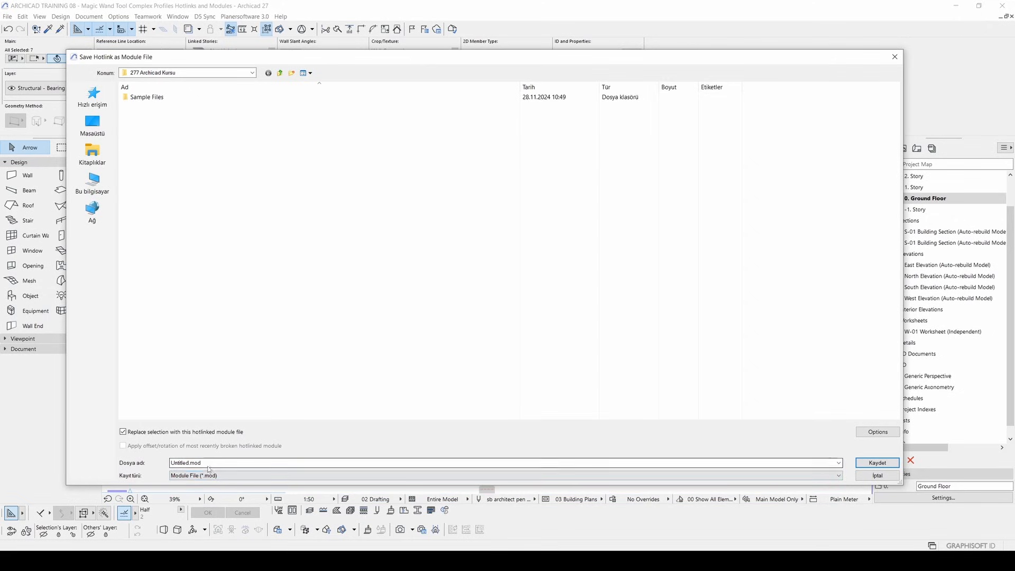
pyautogui.click(206, 464)
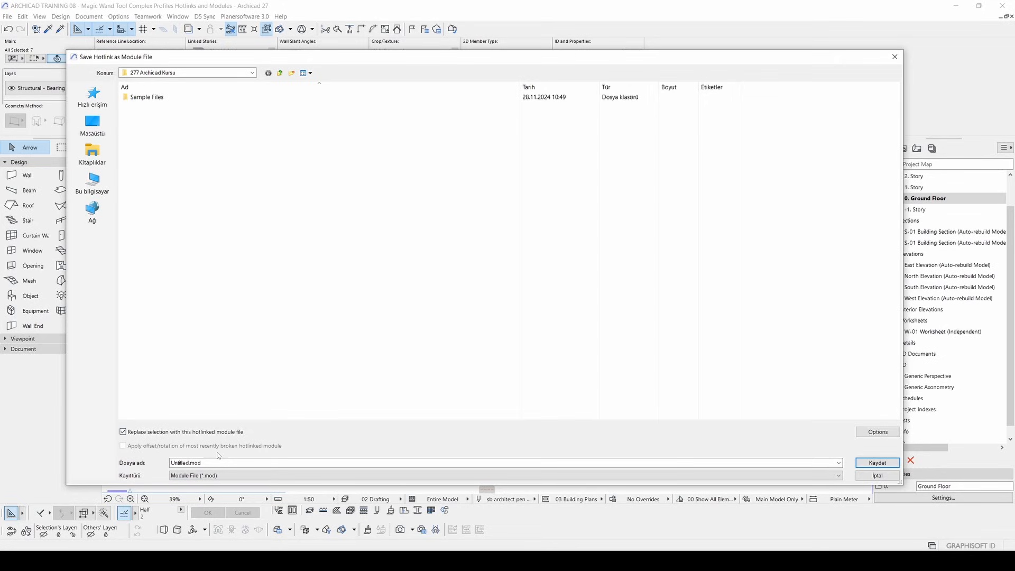
pyautogui.click(200, 475)
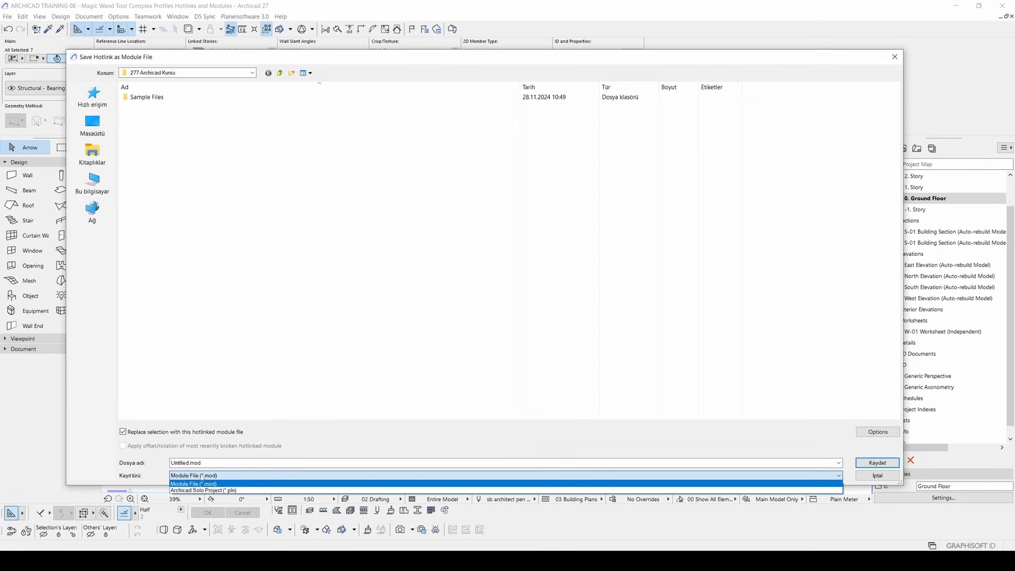
pyautogui.click(192, 484)
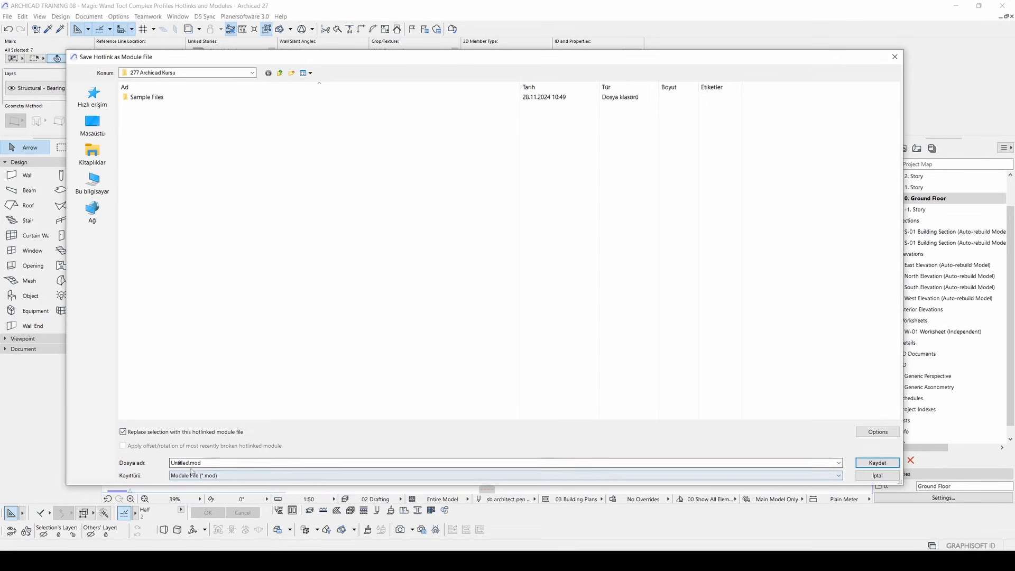
pyautogui.doubleClick(211, 463)
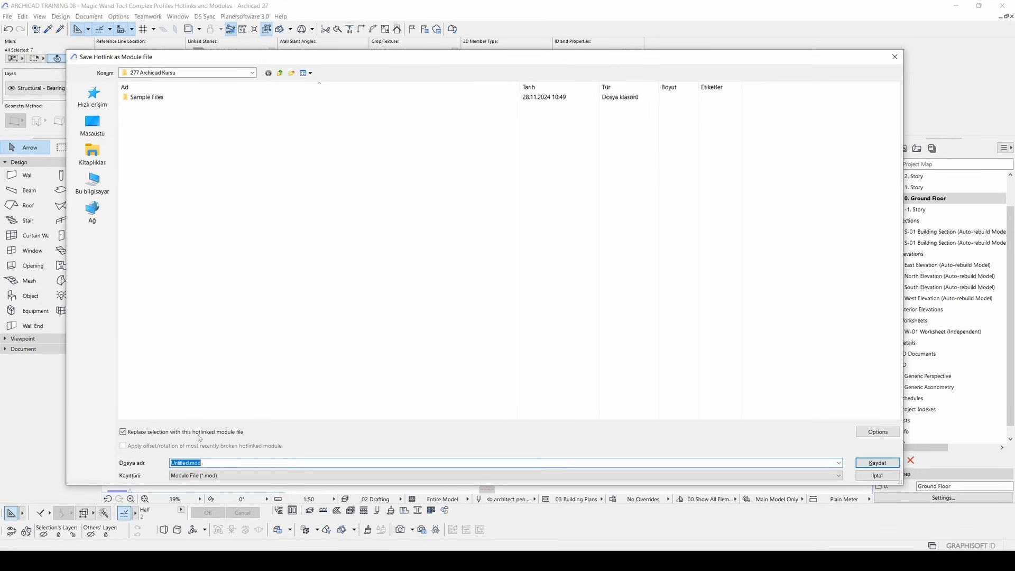
pyautogui.click(877, 462)
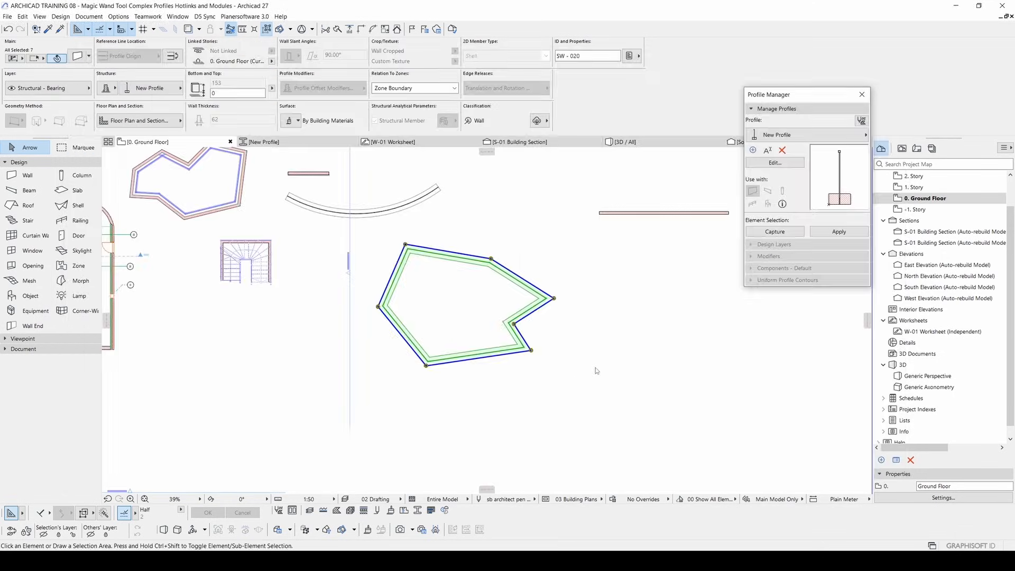
# - Examine the enclosure's individual walls and how their reference lines meet at the upper-left corner
pyautogui.click(407, 265)
pyautogui.click(534, 287)
pyautogui.click(402, 275)
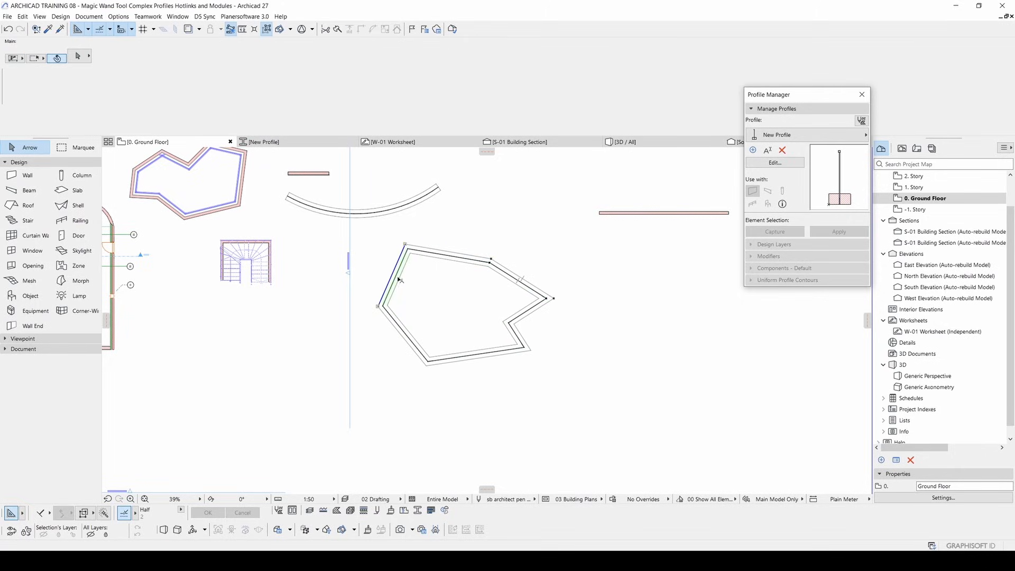
pyautogui.scroll(6, 400, 253)
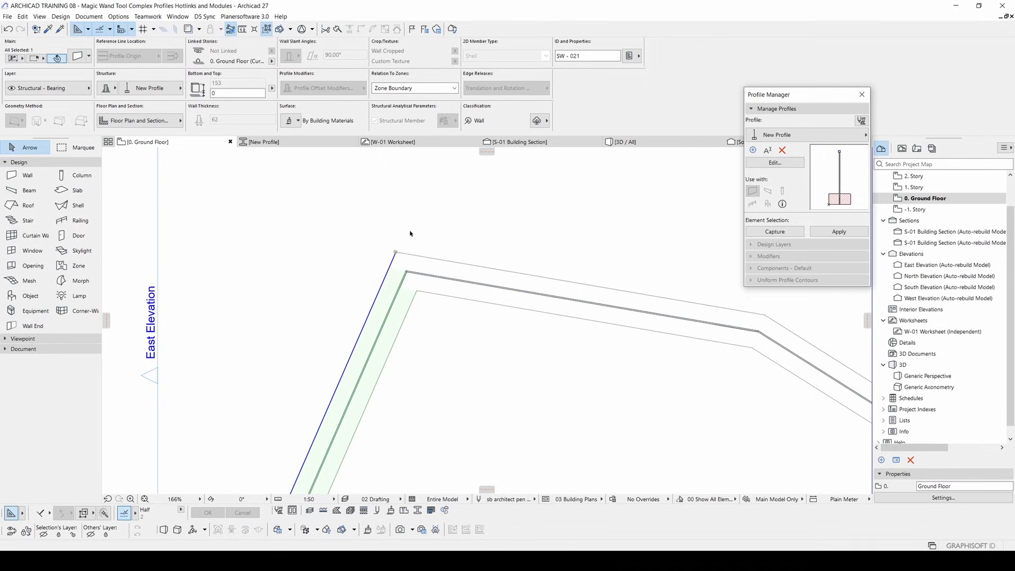
pyautogui.click(478, 260)
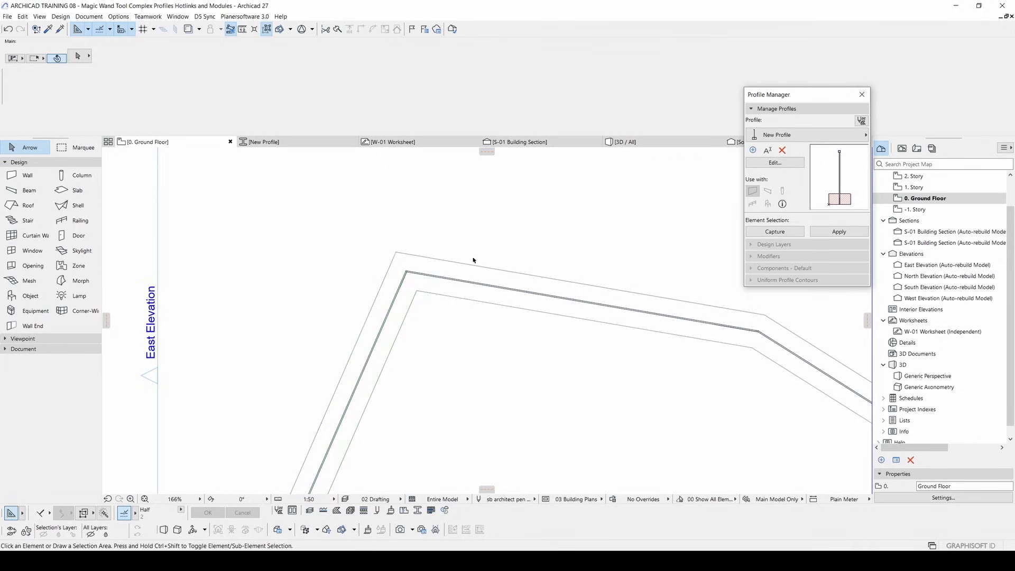
pyautogui.scroll(-2, 458, 259)
pyautogui.click(439, 270)
pyautogui.scroll(3, 423, 263)
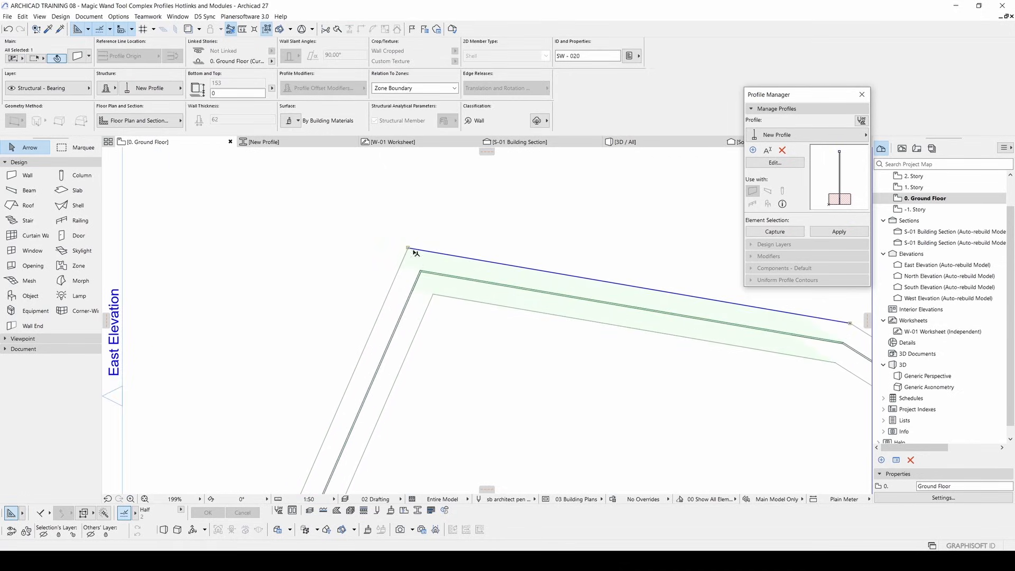
pyautogui.click(401, 299)
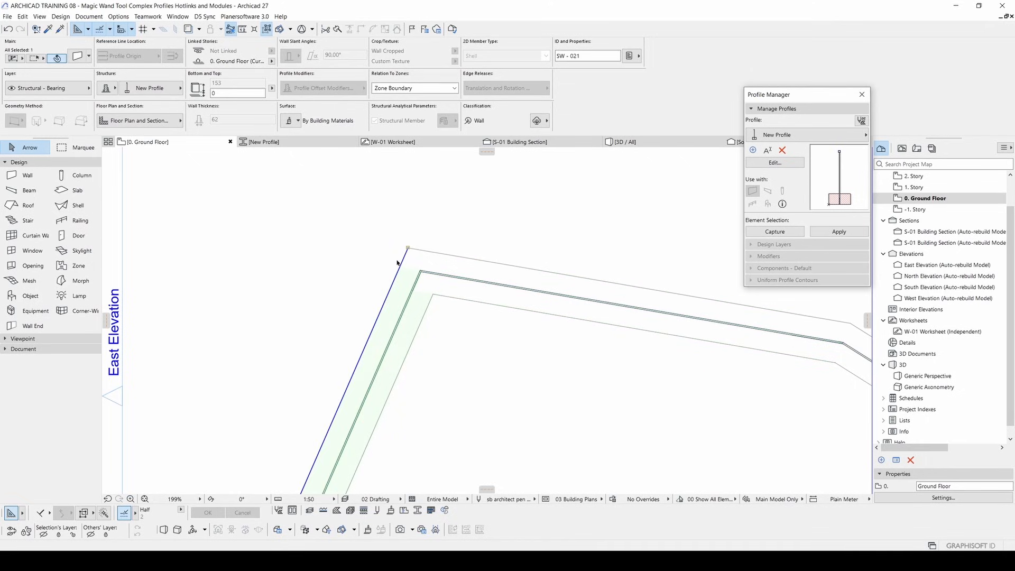
pyautogui.click(468, 281)
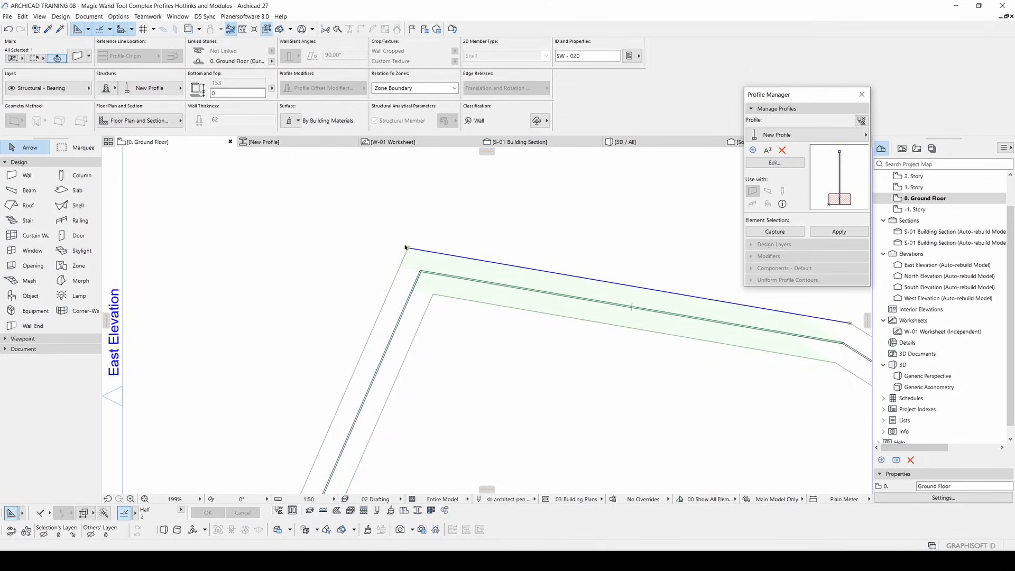
pyautogui.scroll(-4, 435, 257)
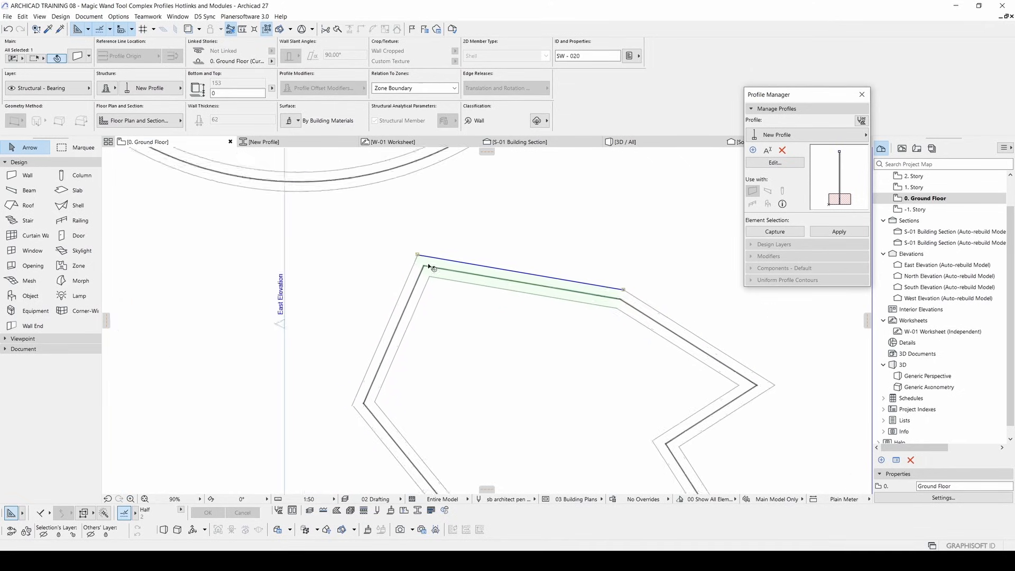
pyautogui.scroll(-1, 389, 267)
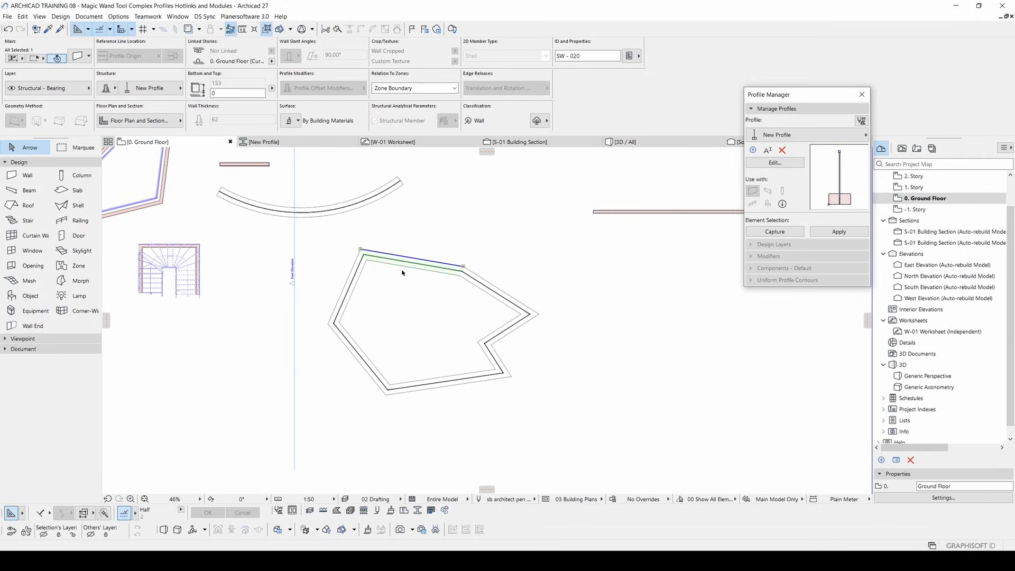
# - Turn Suspend Groups off and back on, and select only the enclosure's upper wall
pyautogui.moveTo(402, 272); pyautogui.dragTo(435, 283, button='middle')
pyautogui.click(267, 29)
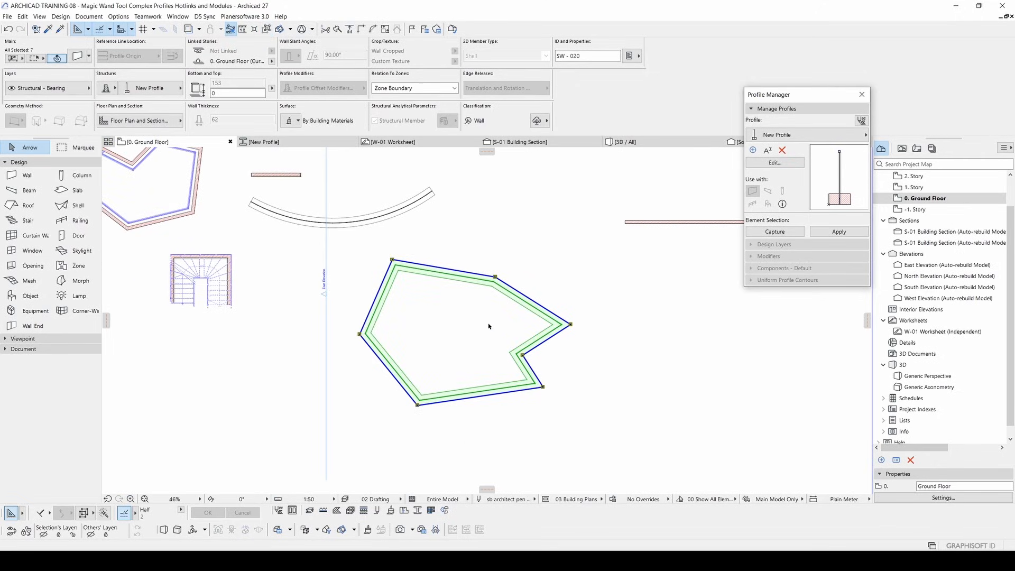
pyautogui.hotkey('alt', 'g')
pyautogui.press('Escape')
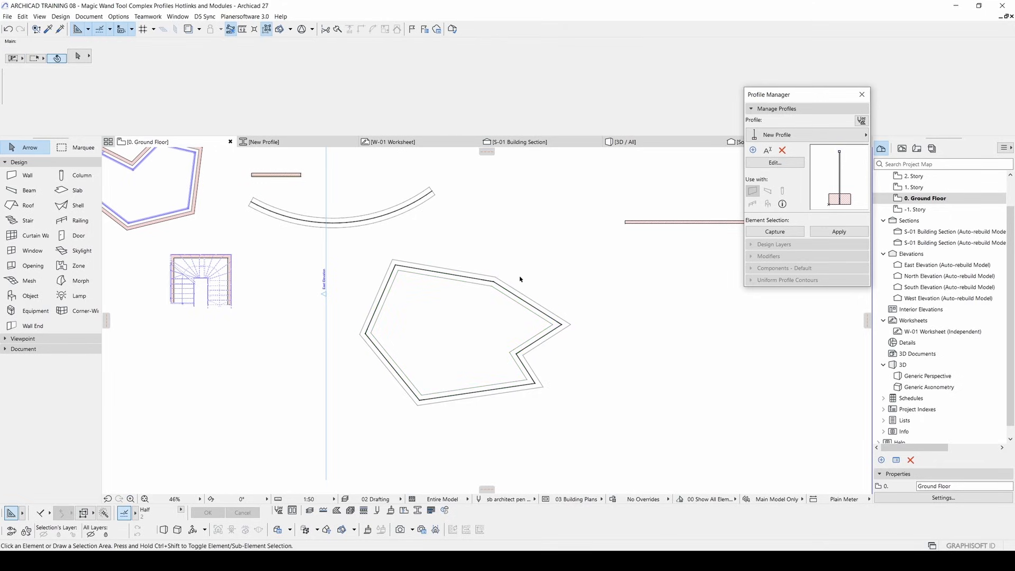
pyautogui.click(455, 275)
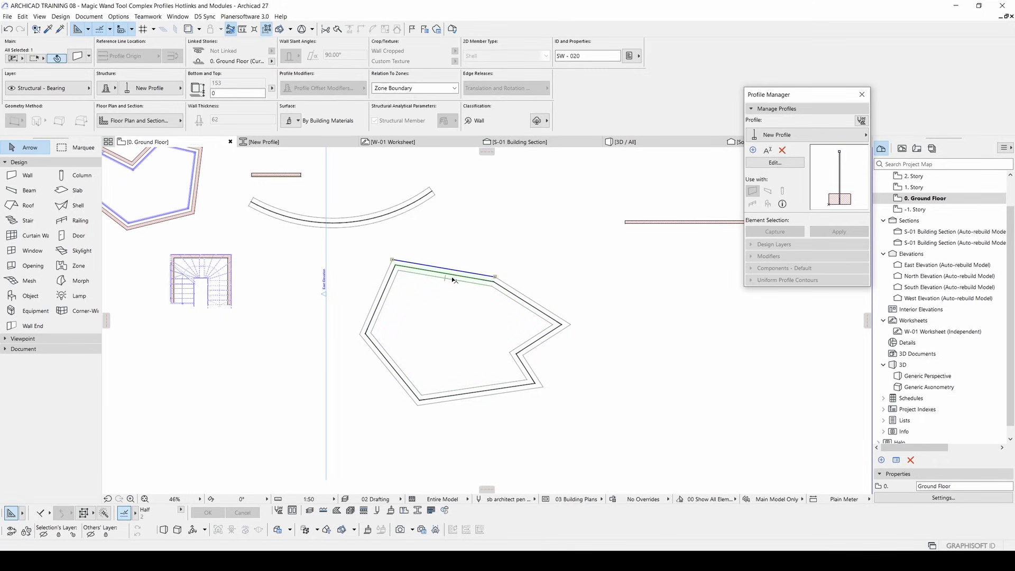
# - Drag the whole wall enclosure off its original outline to an empty area on the right, in two moves
pyautogui.rightClick(453, 278)
pyautogui.moveTo(502, 413)
pyautogui.click(585, 413)
pyautogui.click(464, 283)
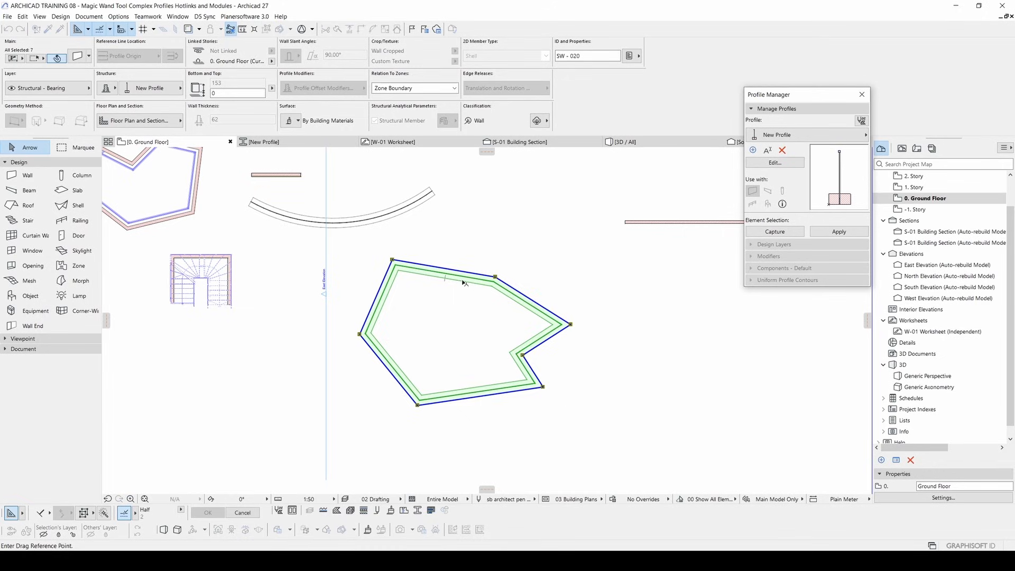
pyautogui.click(542, 286)
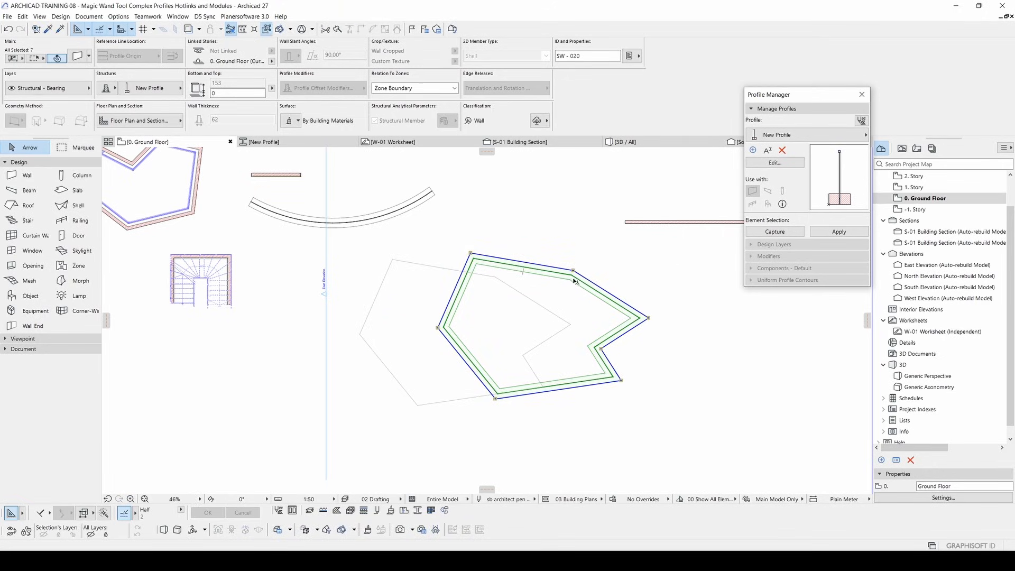
pyautogui.moveTo(579, 302); pyautogui.dragTo(487, 282, button='middle')
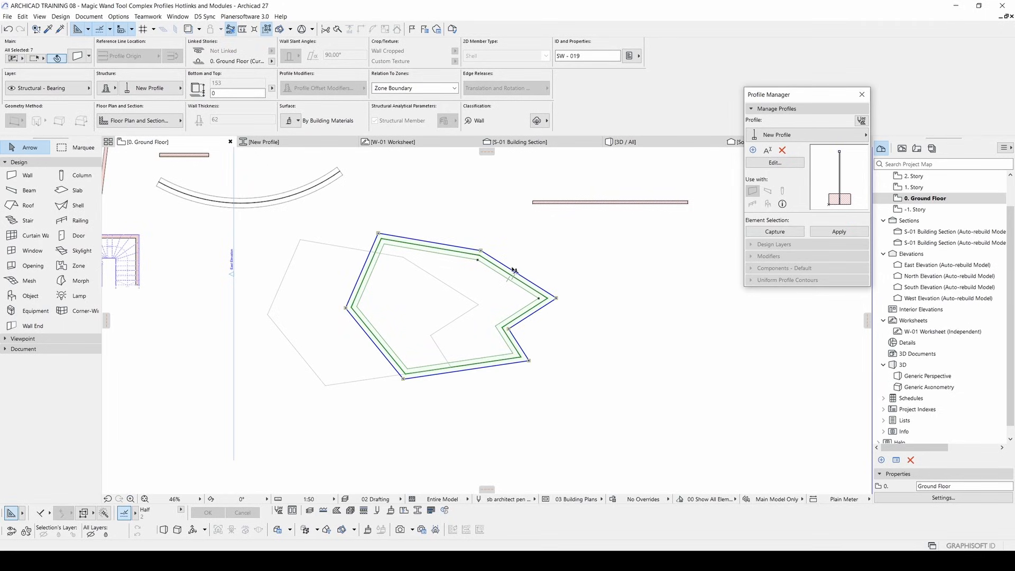
pyautogui.moveTo(423, 246); pyautogui.dragTo(586, 287)
pyautogui.press('Escape')
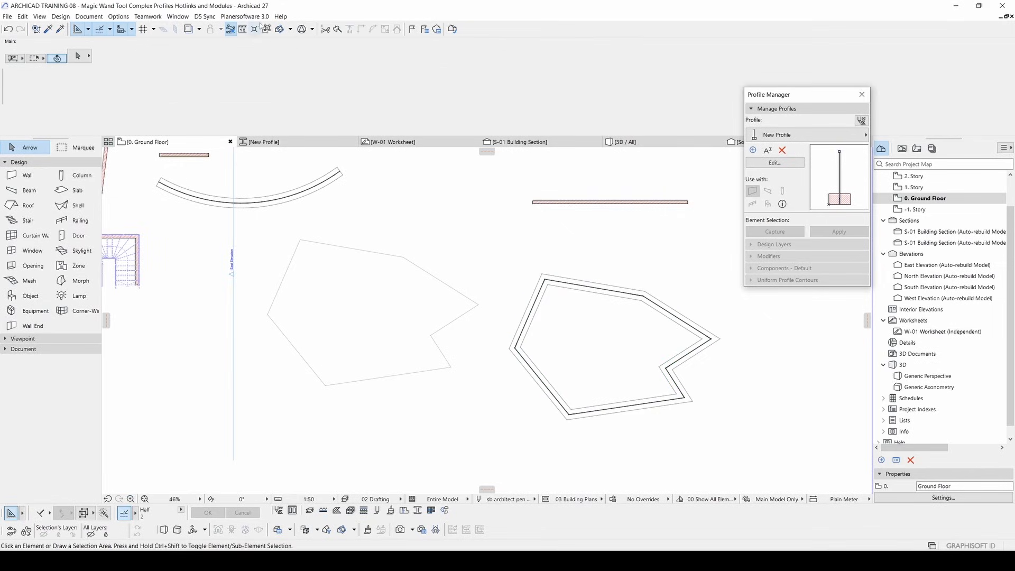
# - Select only the moved enclosure's left wall with groups suspended, and restore grouping so the whole enclosure is selected
pyautogui.click(540, 312)
pyautogui.click(521, 251)
pyautogui.moveTo(573, 292); pyautogui.dragTo(503, 305, button='middle')
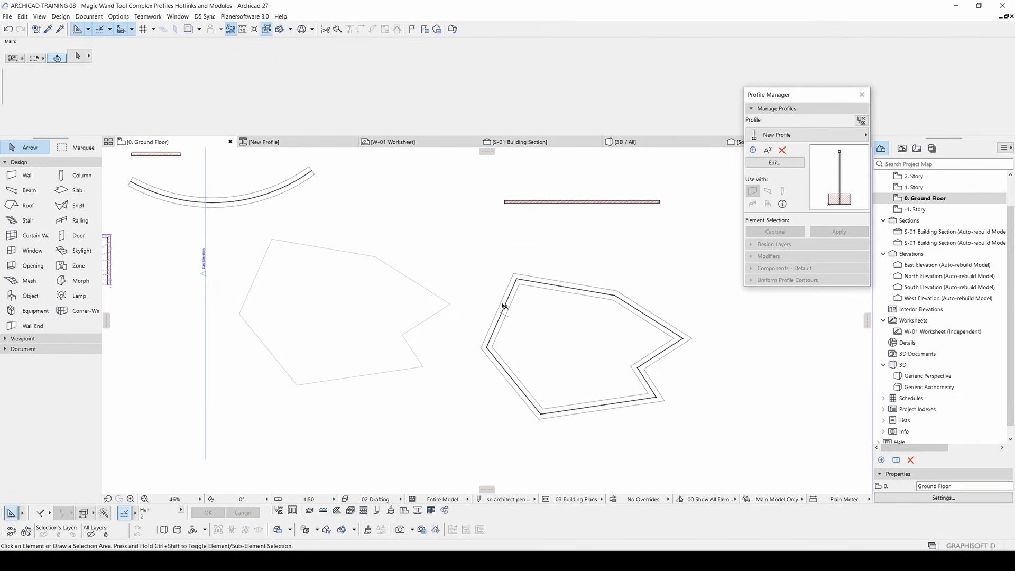
pyautogui.click(502, 307)
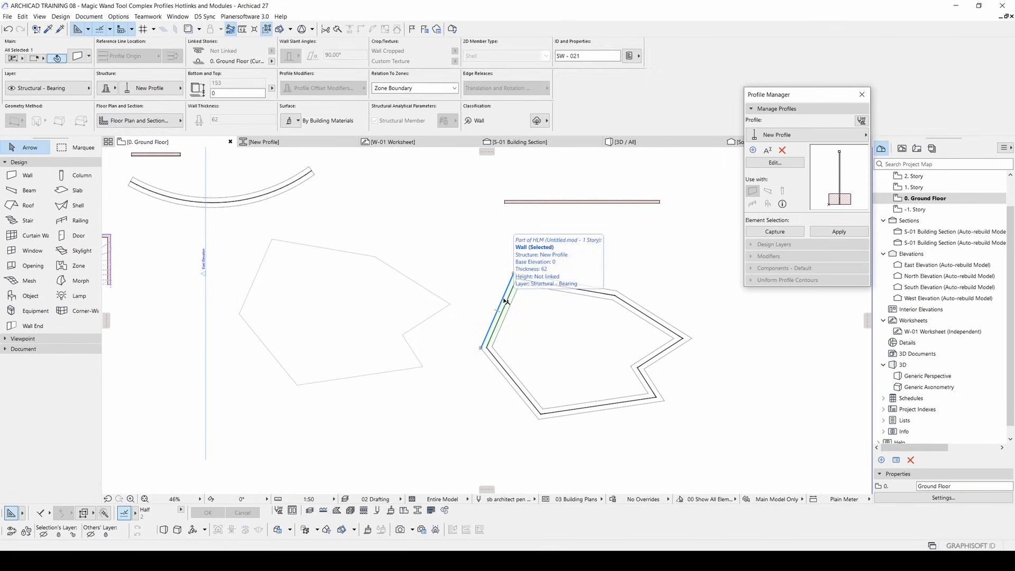
pyautogui.hotkey('alt', 'g')
pyautogui.scroll(-3, 520, 299)
pyautogui.moveTo(520, 300); pyautogui.dragTo(454, 272, button='middle')
# - Drag two copies of the enclosure to the right, making a row of three
pyautogui.hotkey('ctrl', 'shift', 'd')
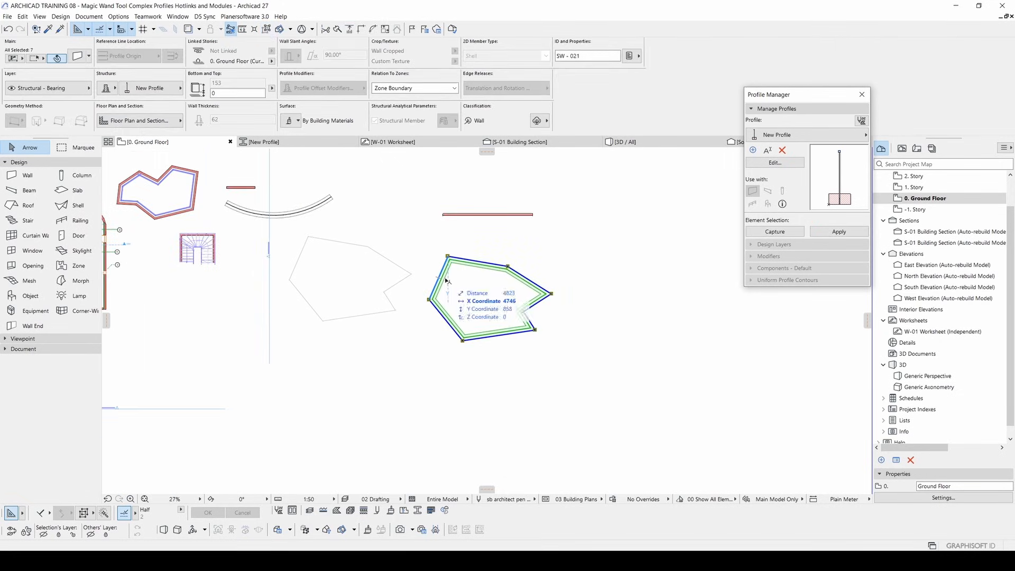
pyautogui.click(459, 277)
pyautogui.click(591, 280)
pyautogui.moveTo(602, 283); pyautogui.dragTo(463, 295, button='middle')
pyautogui.hotkey('ctrl', 'shift', 'd')
pyautogui.click(453, 296)
pyautogui.click(593, 297)
pyautogui.click(514, 245)
pyautogui.moveTo(374, 297); pyautogui.dragTo(442, 292, button='middle')
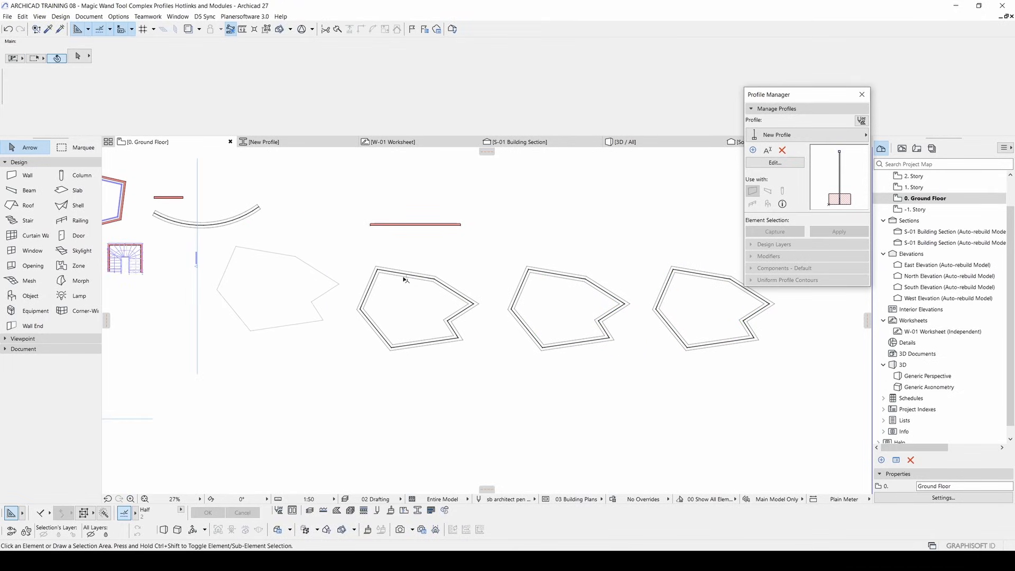
# - Select the leftmost enclosure and examine its hotlink commands for saving, updating and editing the module in separate Archicad
pyautogui.scroll(3, 404, 277)
pyautogui.click(396, 275)
pyautogui.rightClick(374, 265)
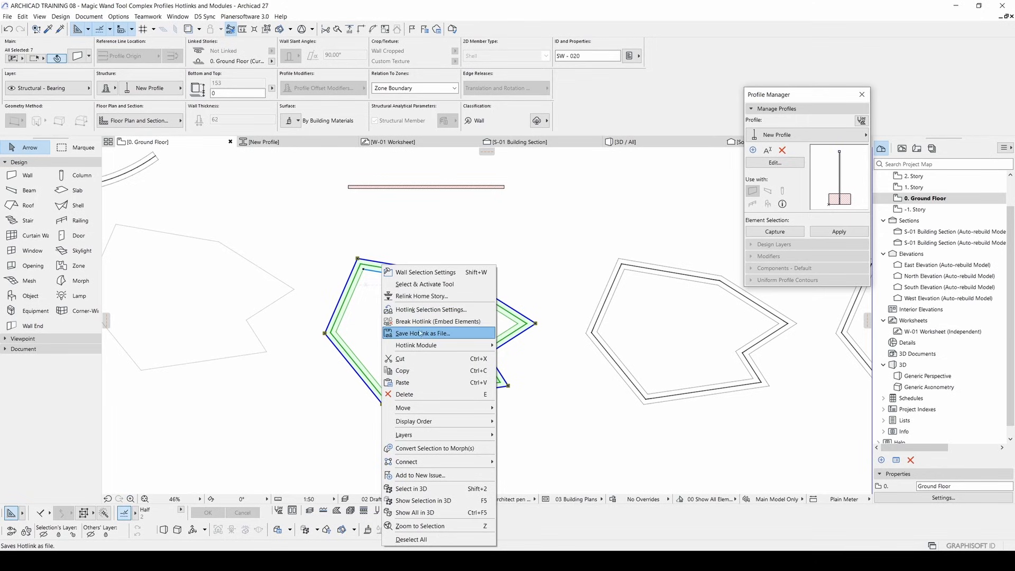
pyautogui.moveTo(433, 346)
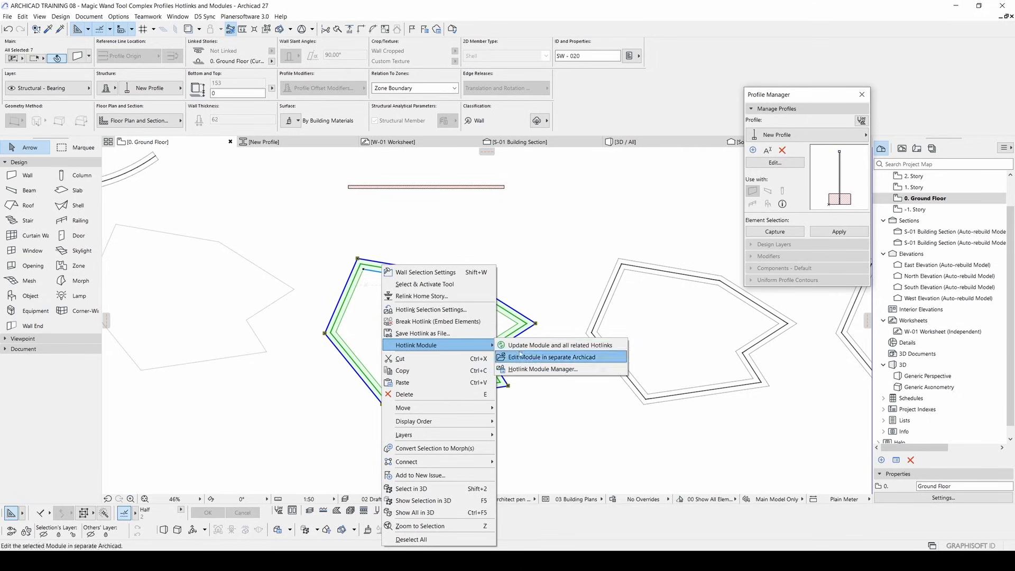
pyautogui.click(550, 303)
pyautogui.click(536, 290)
pyautogui.scroll(-2, 561, 295)
pyautogui.moveTo(562, 295); pyautogui.dragTo(425, 317, button='middle')
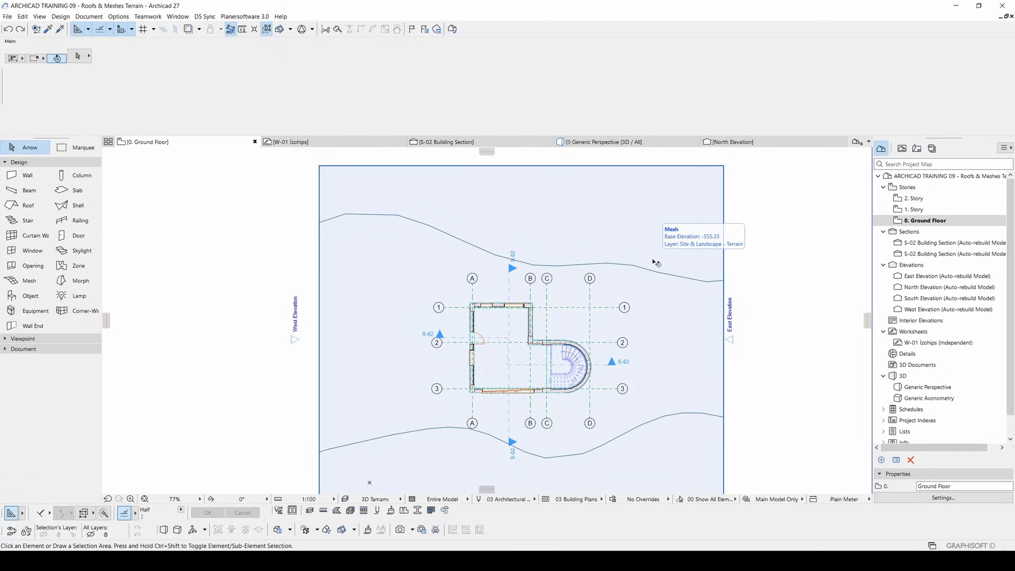
# - Draw a six-sided multi-plane polygonal roof in the empty area west of the terrain mesh
pyautogui.scroll(-1, 652, 267)
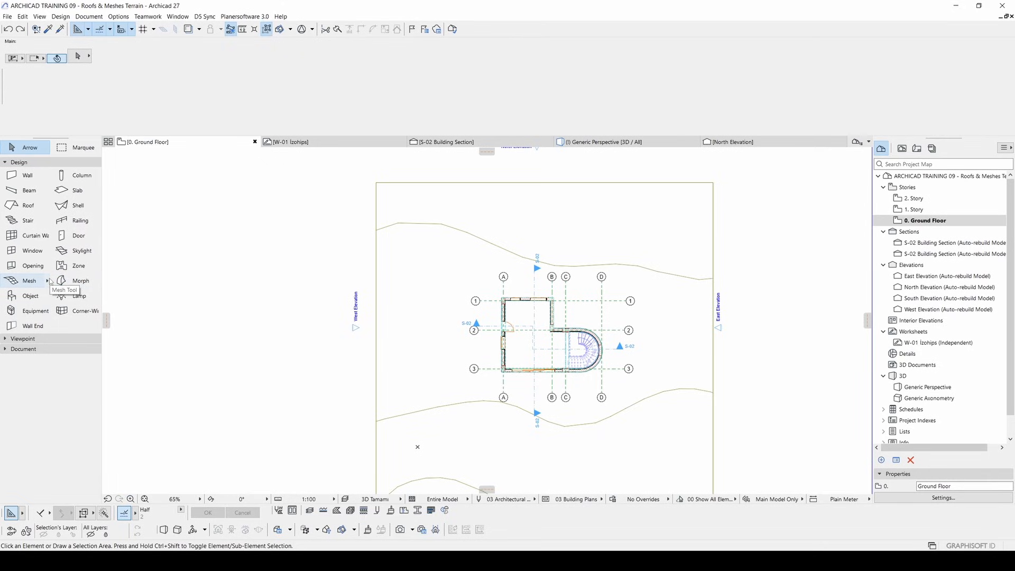
pyautogui.click(23, 207)
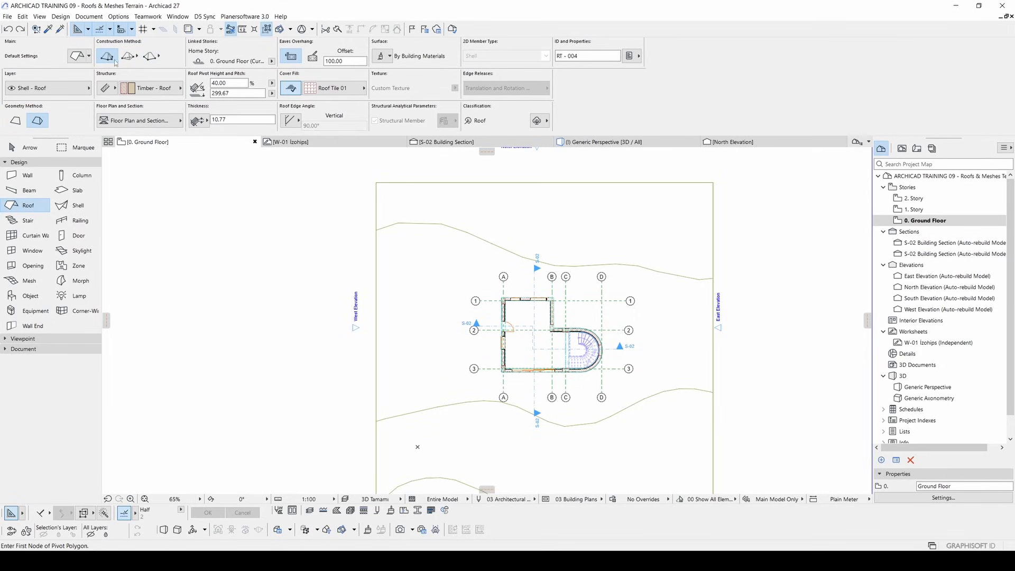
pyautogui.moveTo(368, 316); pyautogui.dragTo(493, 311, button='middle')
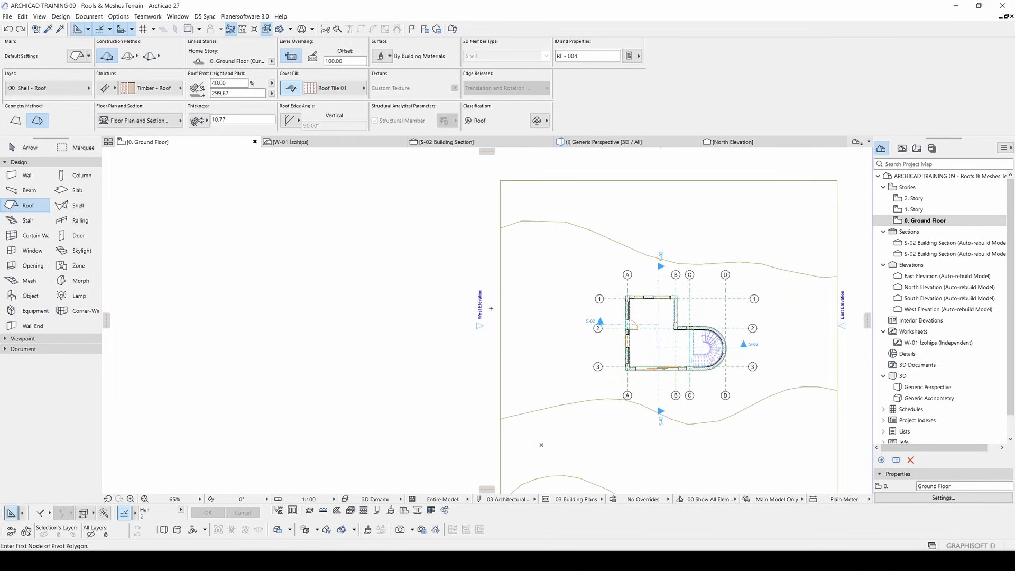
pyautogui.scroll(3, 402, 333)
pyautogui.click(364, 307)
pyautogui.click(282, 304)
pyautogui.click(254, 373)
pyautogui.click(321, 415)
pyautogui.click(418, 417)
pyautogui.click(418, 362)
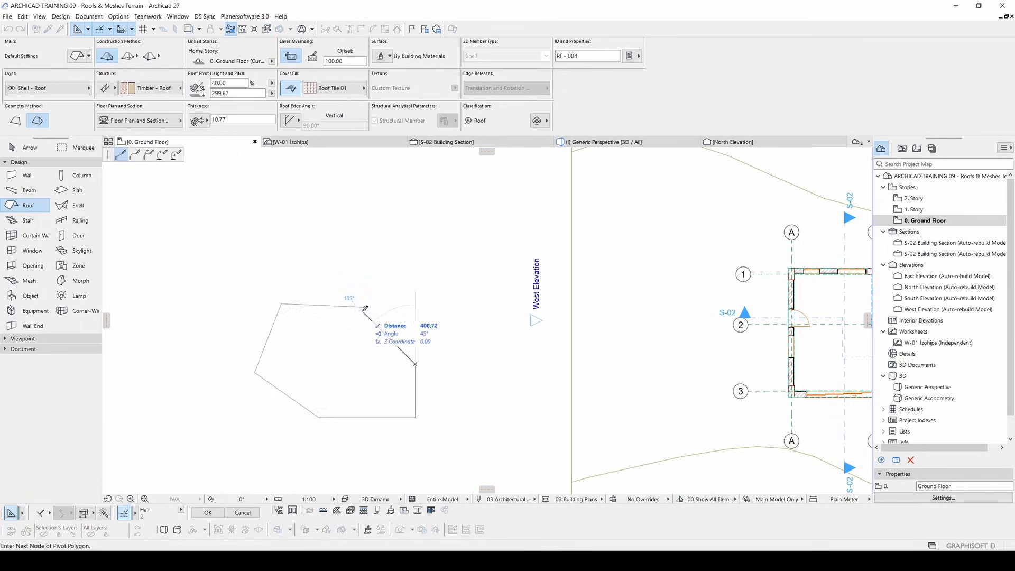
pyautogui.click(364, 306)
# - Delete the six-sided multi-plane roof
pyautogui.press('Escape')
pyautogui.moveTo(327, 343); pyautogui.dragTo(272, 381)
pyautogui.press('Delete')
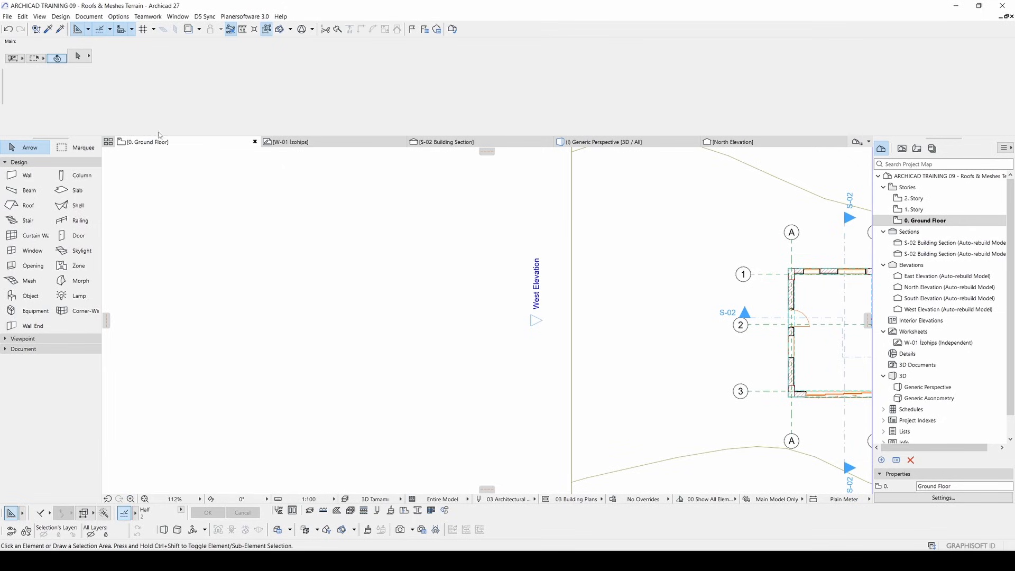
# - Draw a rectangular hip roof with a 40% pitch and 100 eaves offset west of the terrain mesh
pyautogui.press('w')
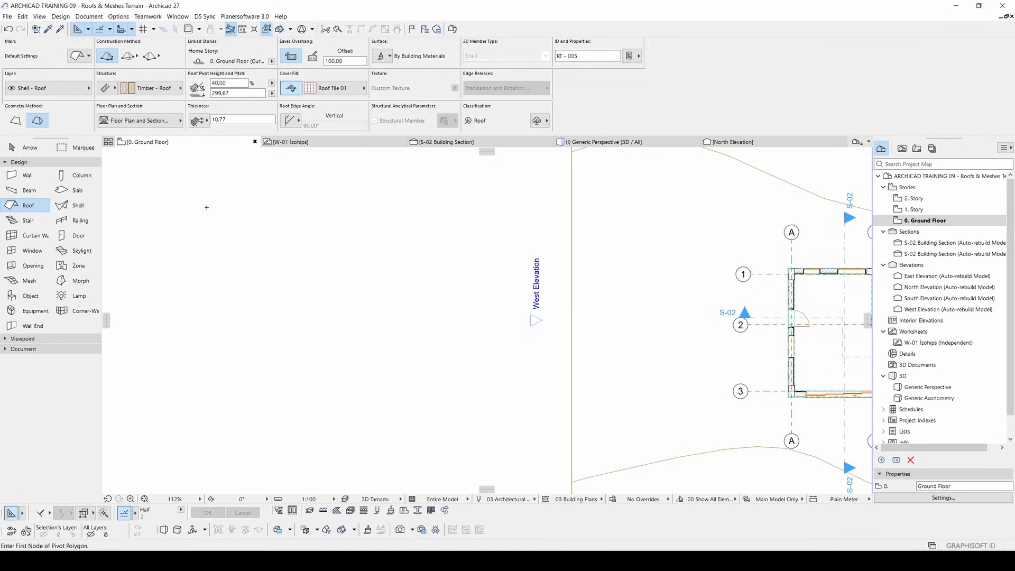
pyautogui.click(128, 56)
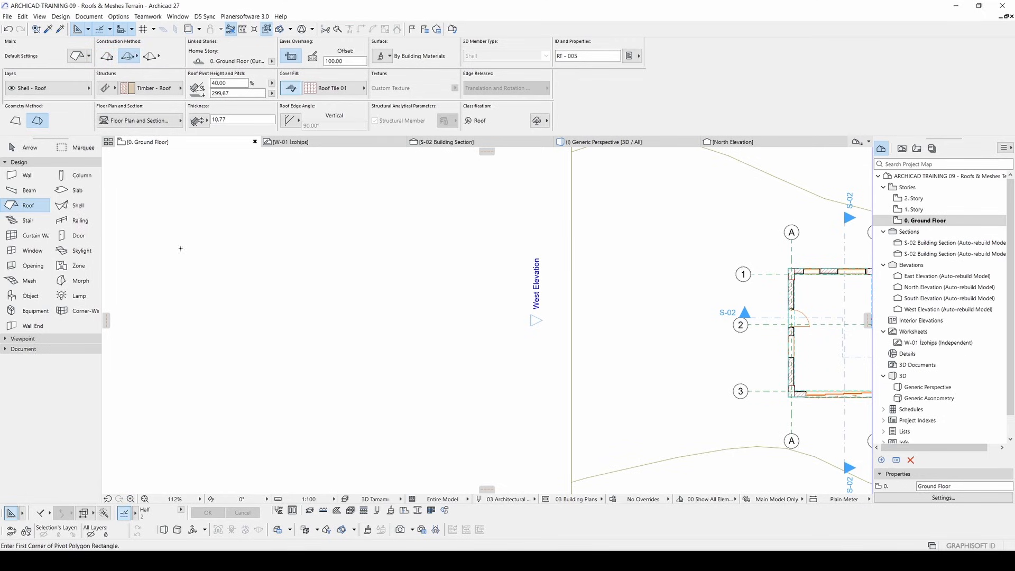
pyautogui.click(242, 298)
pyautogui.click(415, 403)
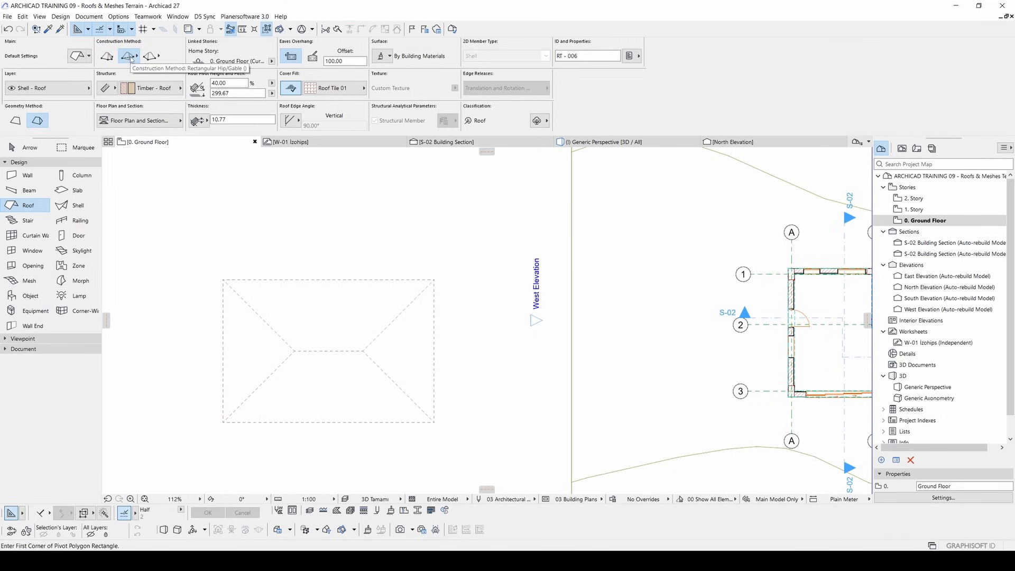
pyautogui.click(131, 59)
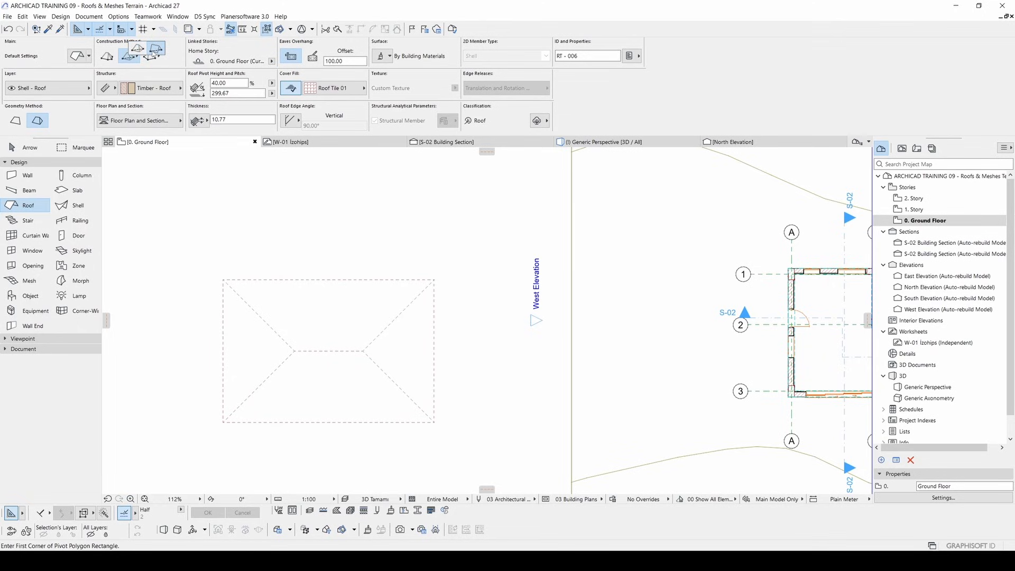
pyautogui.click(154, 51)
pyautogui.scroll(-2, 331, 294)
pyautogui.click(283, 314)
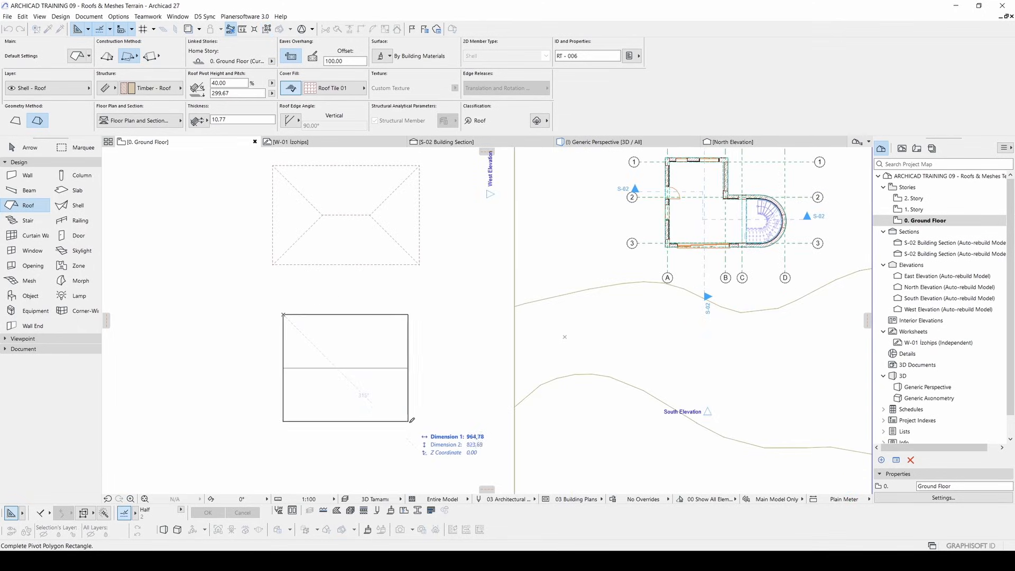
pyautogui.press('Escape')
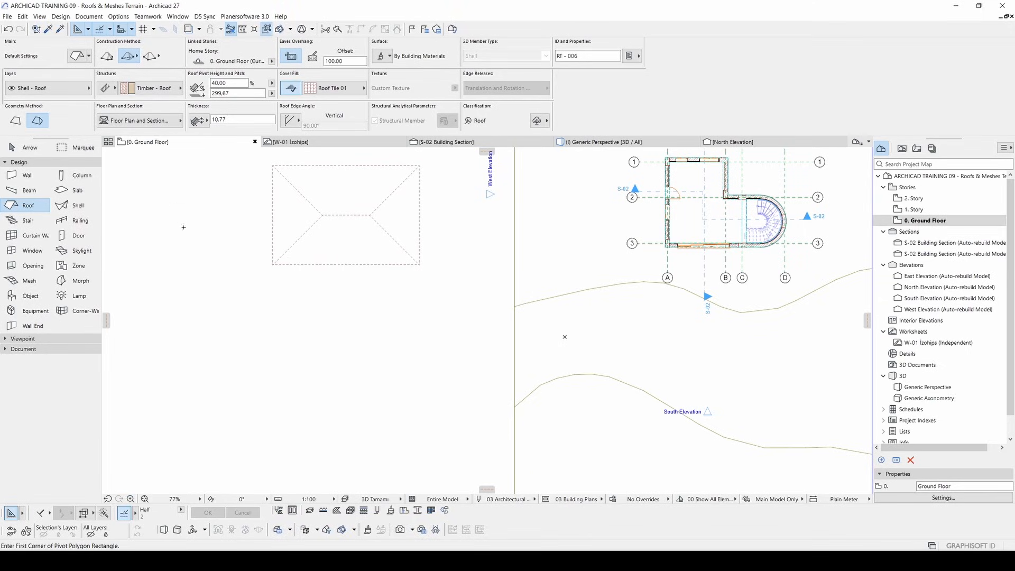
# - Draw a rotated rectangular hip roof below the first hip roof, with its sides tilted off the horizontal
pyautogui.click(130, 53)
pyautogui.click(133, 47)
pyautogui.moveTo(206, 225); pyautogui.dragTo(203, 197, button='middle')
pyautogui.click(151, 57)
pyautogui.click(157, 49)
pyautogui.click(253, 280)
pyautogui.click(382, 254)
pyautogui.click(413, 406)
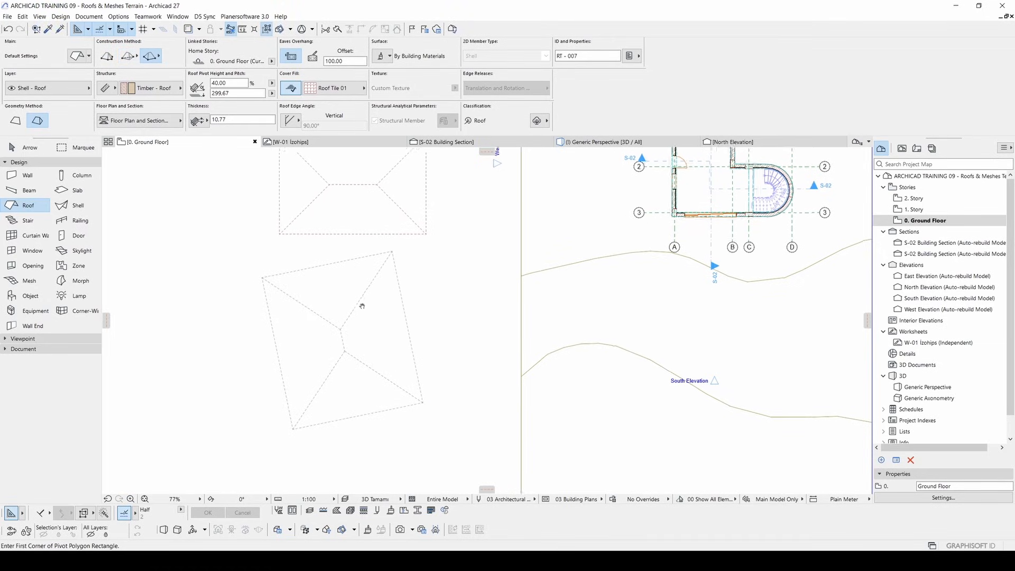
pyautogui.moveTo(348, 314); pyautogui.dragTo(374, 325, button='middle')
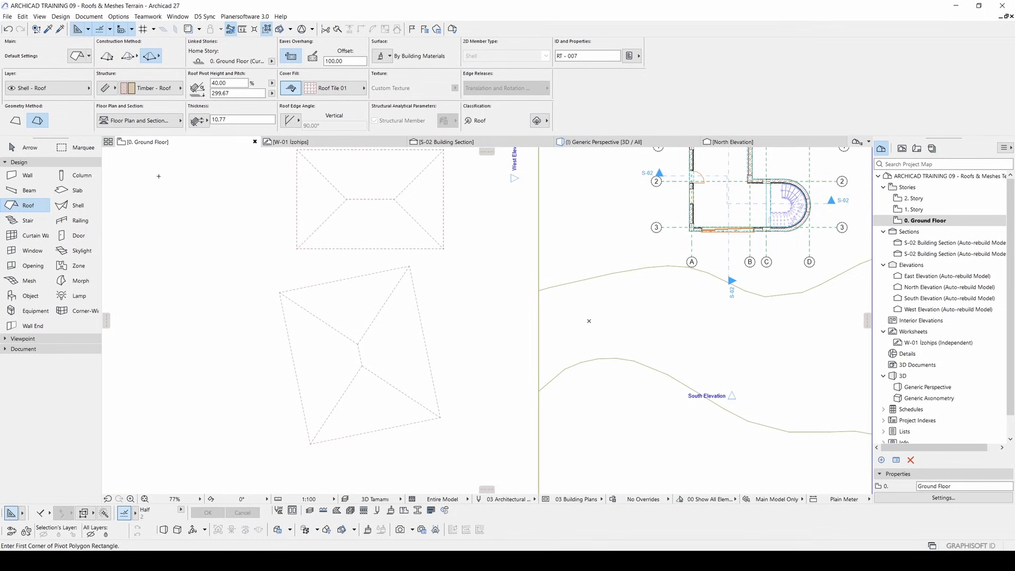
# - Start a single-plane roof west of the hip roofs with a horizontal pivot line, pitched upward toward the north
pyautogui.click(15, 122)
pyautogui.moveTo(196, 273); pyautogui.dragTo(382, 288, button='middle')
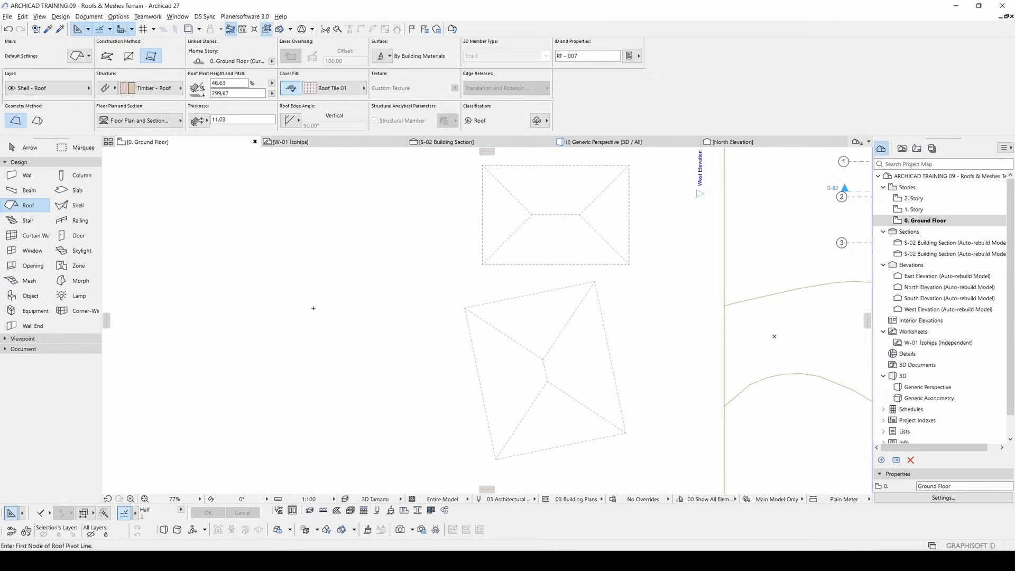
pyautogui.click(287, 297)
pyautogui.click(369, 298)
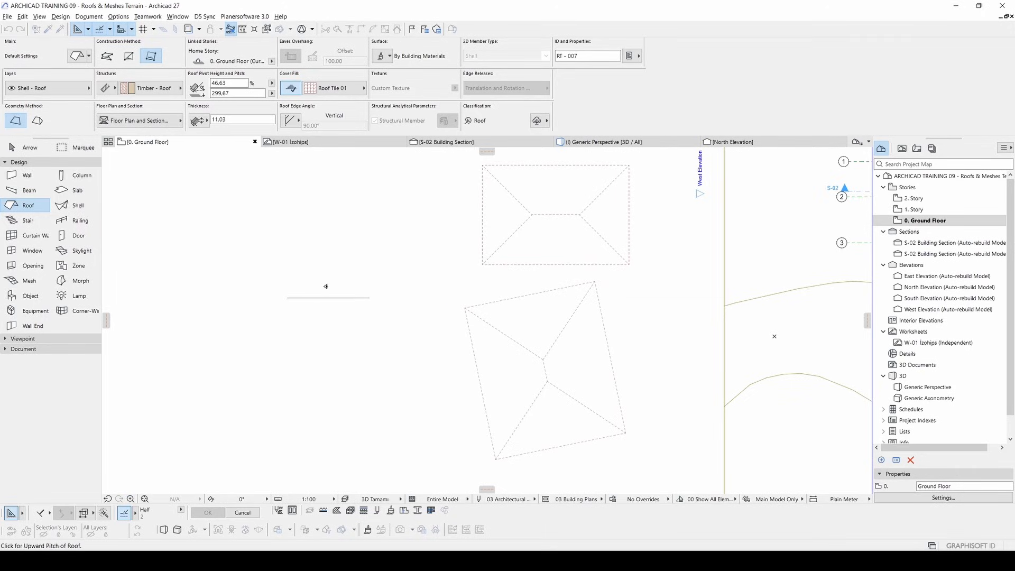
pyautogui.click(324, 270)
# - Complete the single-plane roof with a triangular outline above its pivot line, using the polygonal construction method
pyautogui.click(288, 271)
pyautogui.click(374, 270)
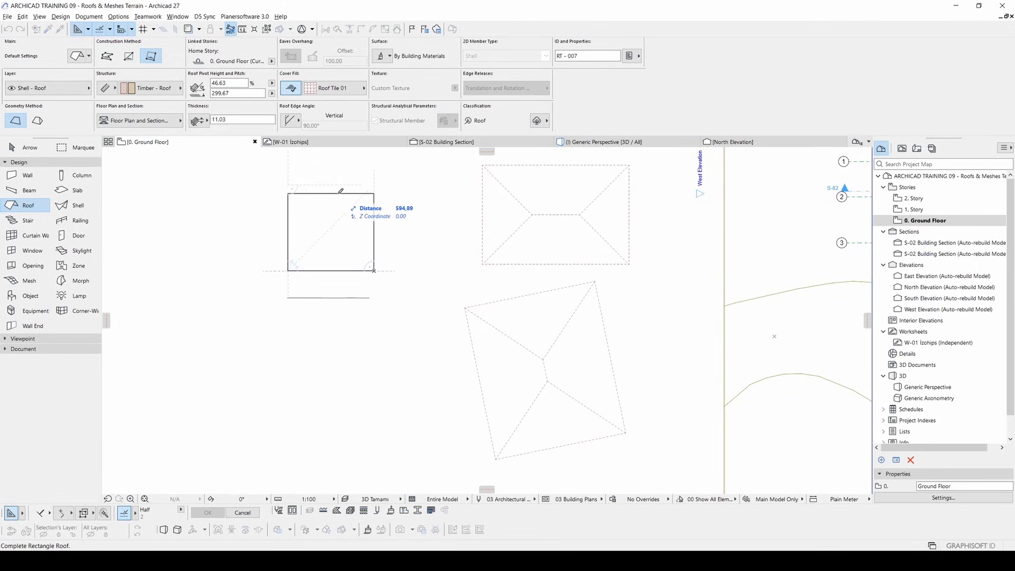
pyautogui.click(106, 55)
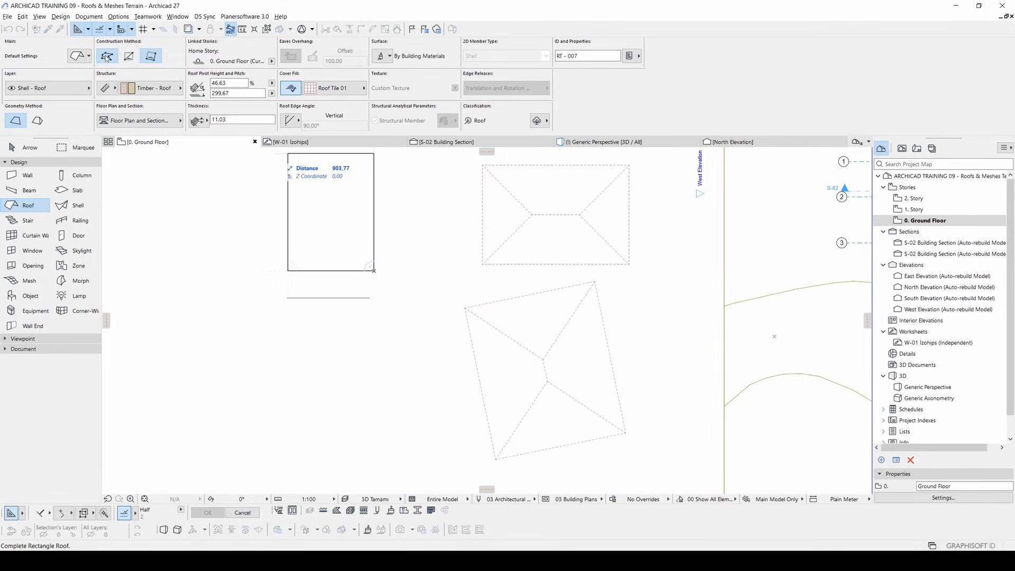
pyautogui.click(325, 181)
pyautogui.click(288, 269)
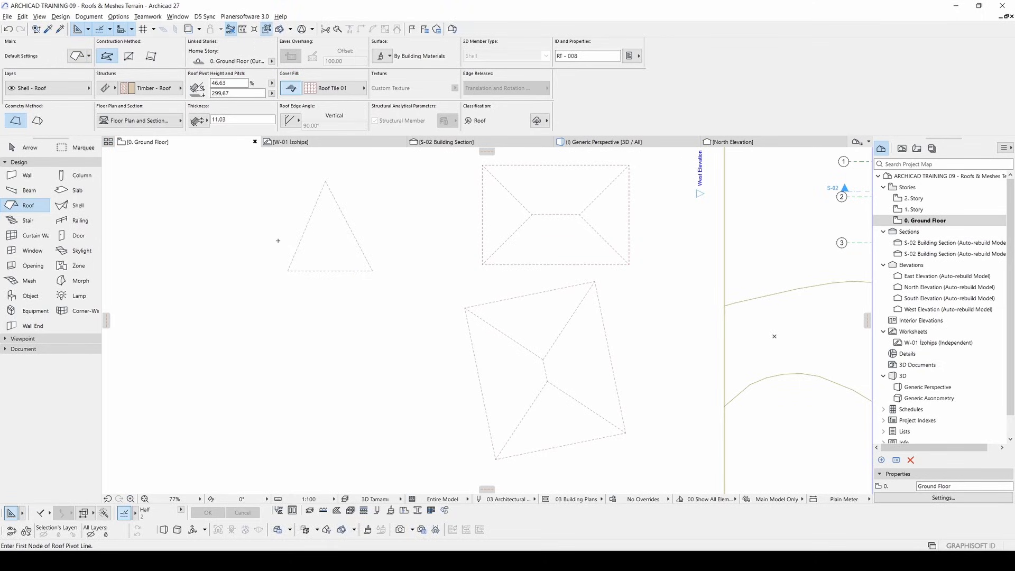
pyautogui.press('Escape')
# - Select the triangular single-plane roof, compare its outline with its pivot line, and view it alone in 3D
pyautogui.click(324, 181)
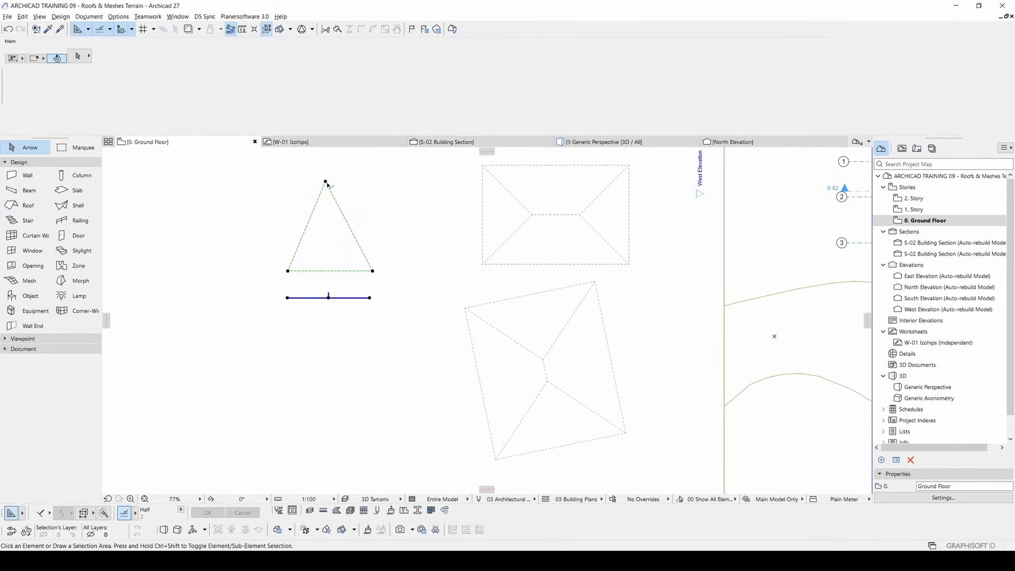
pyautogui.scroll(2, 316, 278)
pyautogui.moveTo(310, 279); pyautogui.dragTo(329, 359, button='middle')
pyautogui.scroll(3, 329, 358)
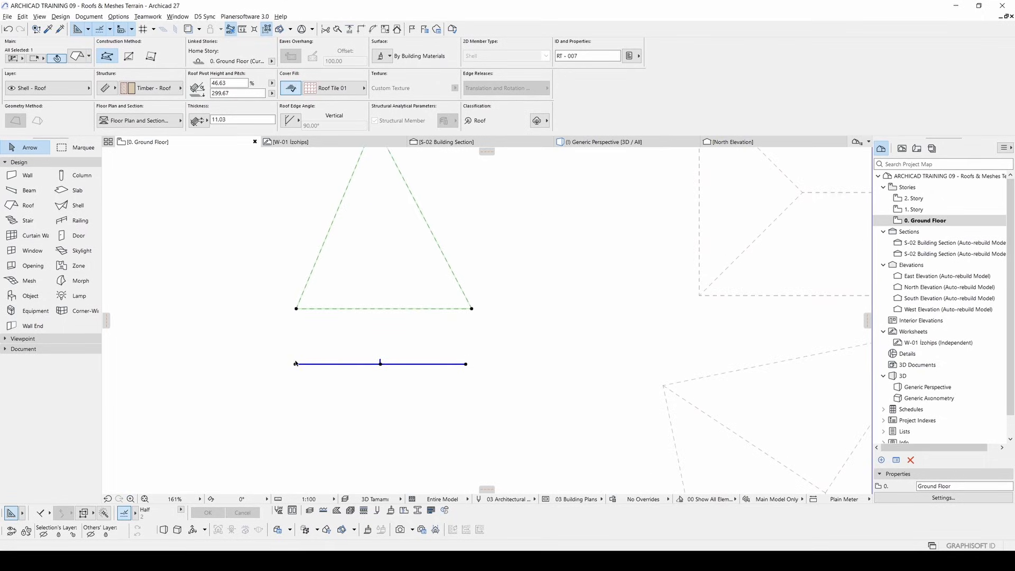
pyautogui.moveTo(373, 297); pyautogui.dragTo(374, 368, button='middle')
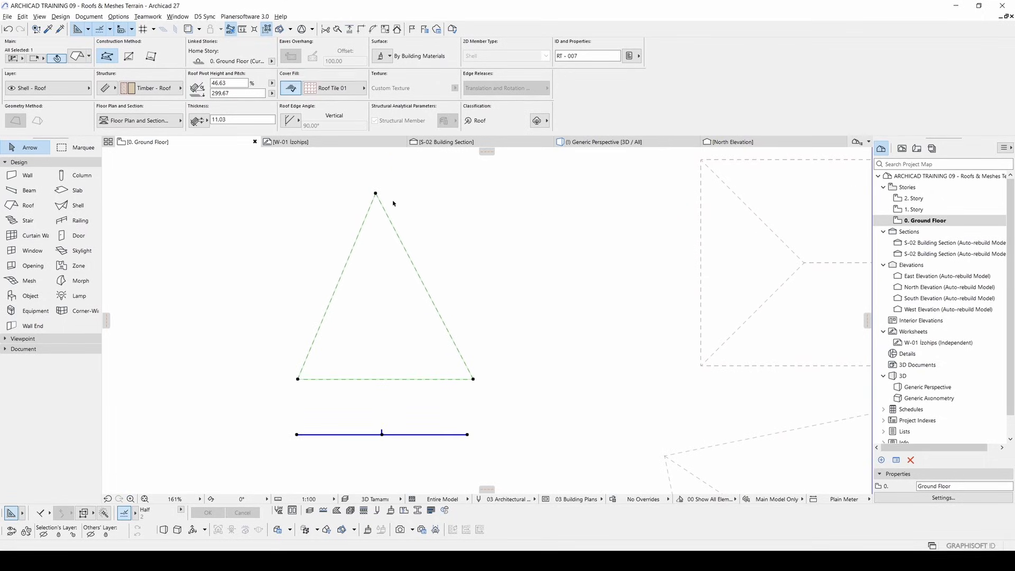
pyautogui.scroll(-3, 403, 228)
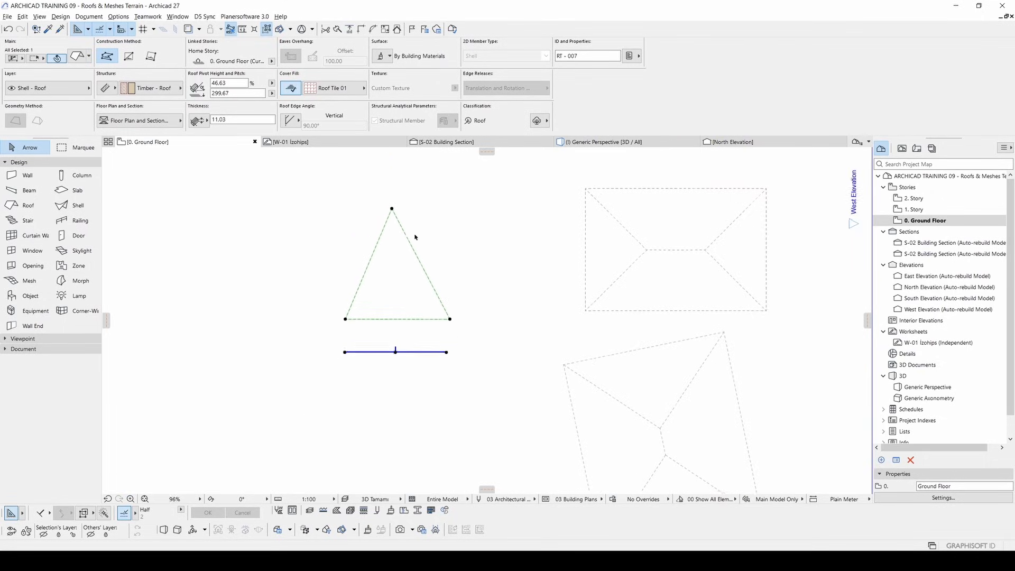
pyautogui.press('F5')
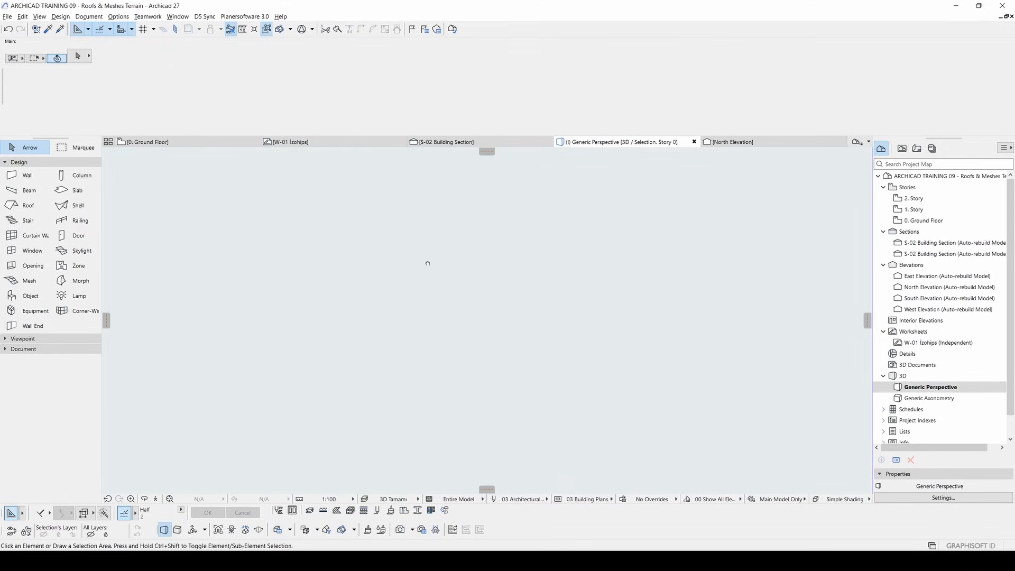
pyautogui.keyDown('shift'); pyautogui.moveTo(453, 328); pyautogui.dragTo(467, 310, button='middle'); pyautogui.keyUp('shift')
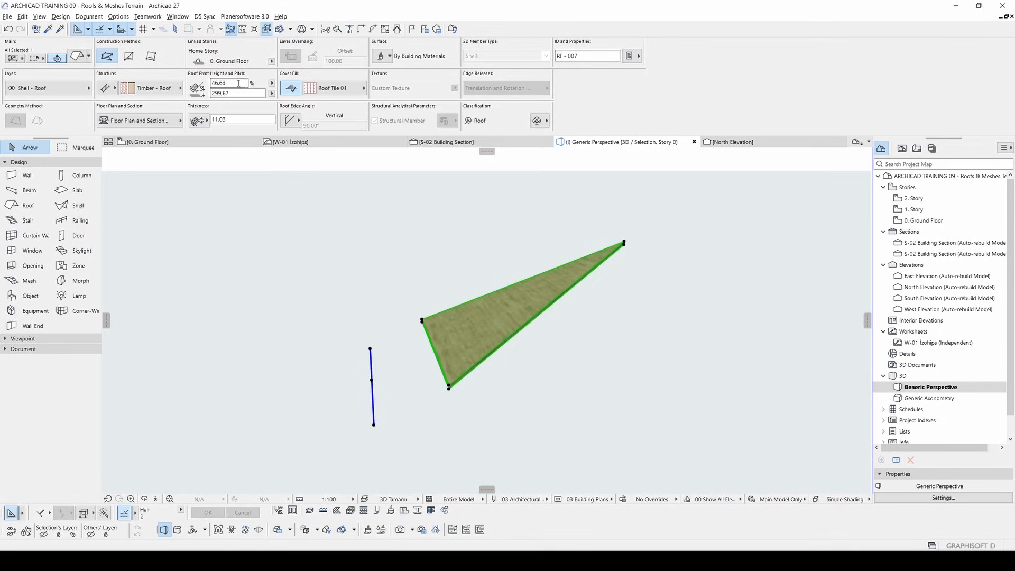
# - Set the triangular single-plane roof's pitch to 45 percent and its pivot line elevation to 0
pyautogui.click(271, 83)
pyautogui.click(287, 85)
pyautogui.click(271, 84)
pyautogui.click(284, 93)
pyautogui.moveTo(242, 83); pyautogui.dragTo(195, 84)
pyautogui.write('4')
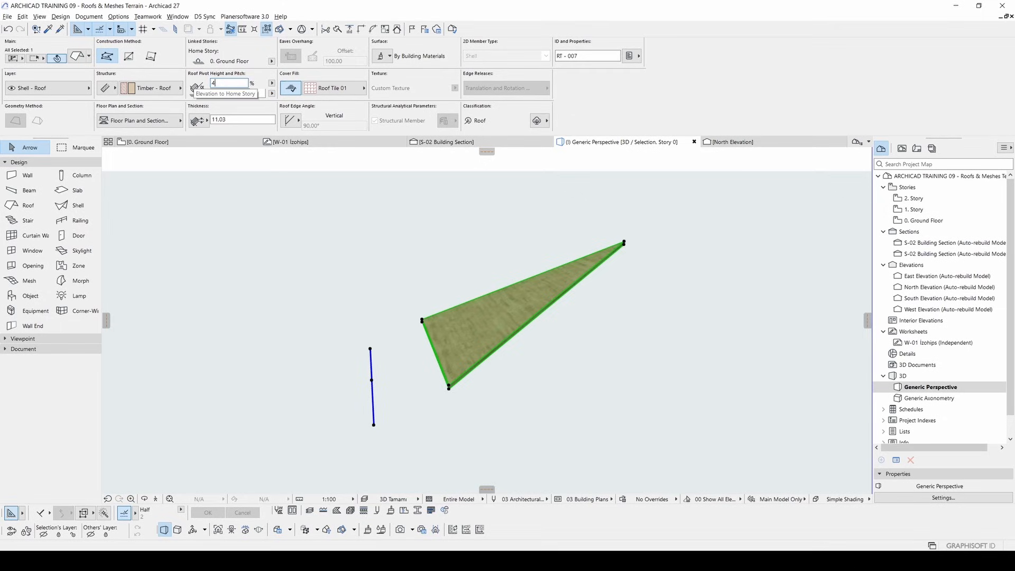
pyautogui.write('5')
pyautogui.press('Return')
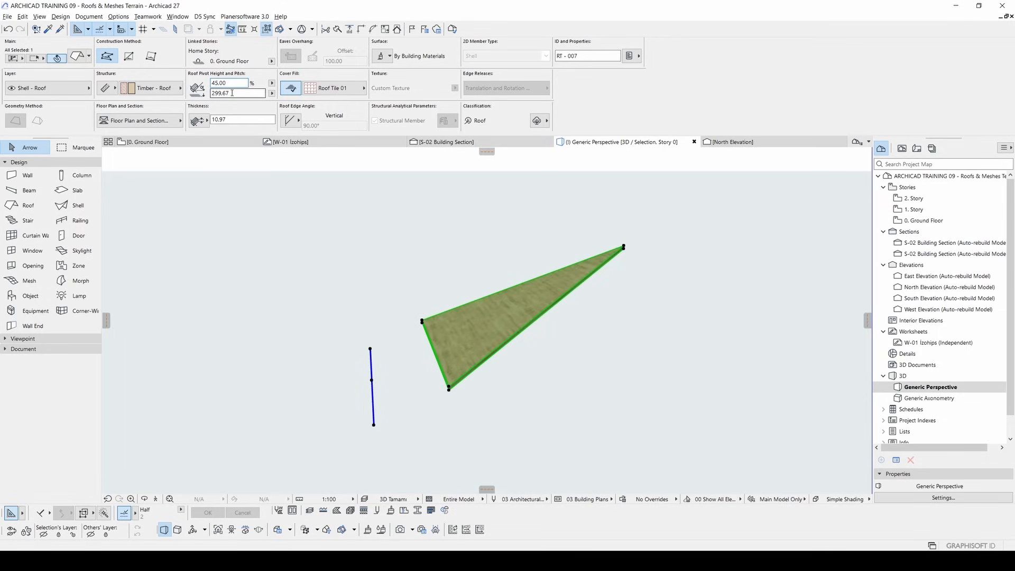
pyautogui.click(232, 93)
pyautogui.write('0')
pyautogui.press('Return')
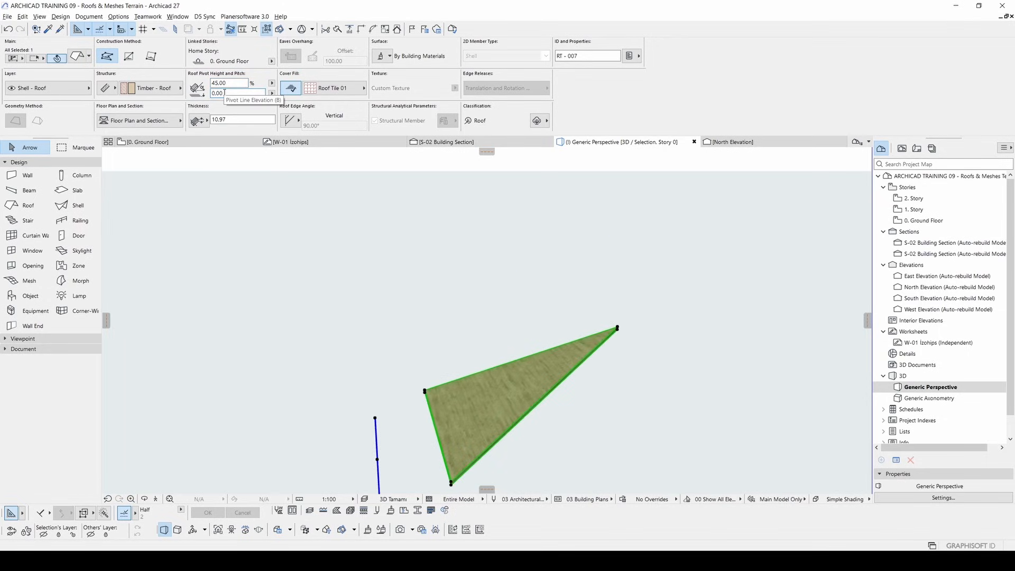
# - Lower the roof's far corner in 3D to a pitch of 32.67 percent, and graphically thicken the roof to 218.91
pyautogui.moveTo(430, 302); pyautogui.dragTo(468, 279, button='middle')
pyautogui.moveTo(493, 337); pyautogui.dragTo(517, 387, button='middle')
pyautogui.moveTo(410, 393); pyautogui.dragTo(393, 342, button='middle')
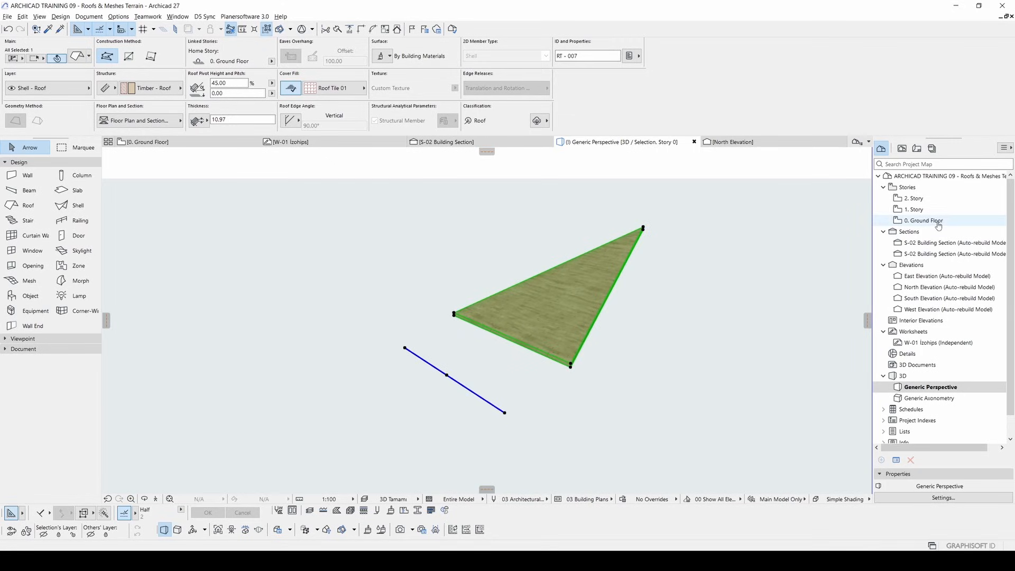
pyautogui.moveTo(440, 435); pyautogui.dragTo(447, 429, button='middle')
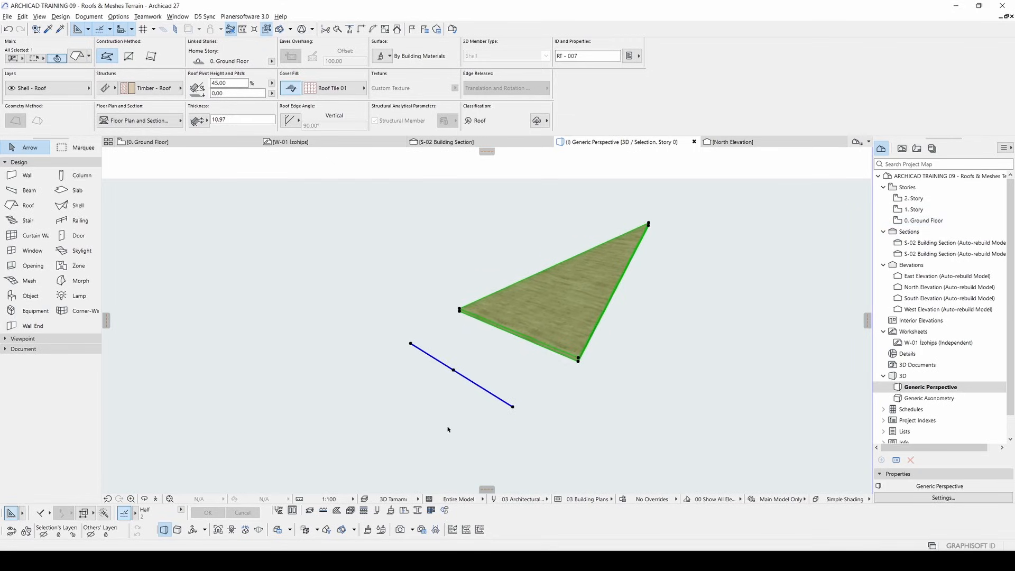
pyautogui.click(649, 224)
pyautogui.moveTo(649, 223); pyautogui.dragTo(636, 244, button='middle')
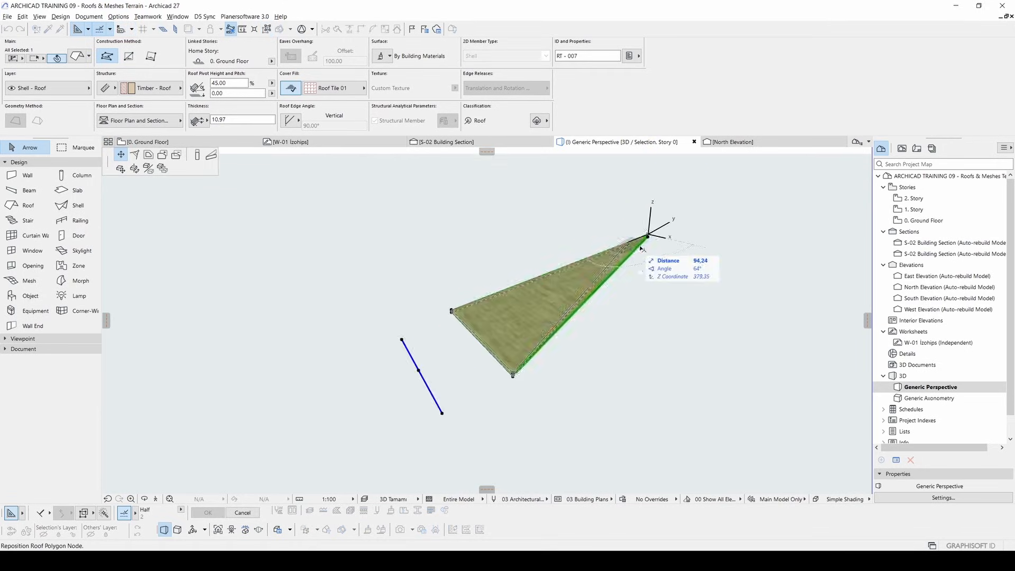
pyautogui.click(216, 159)
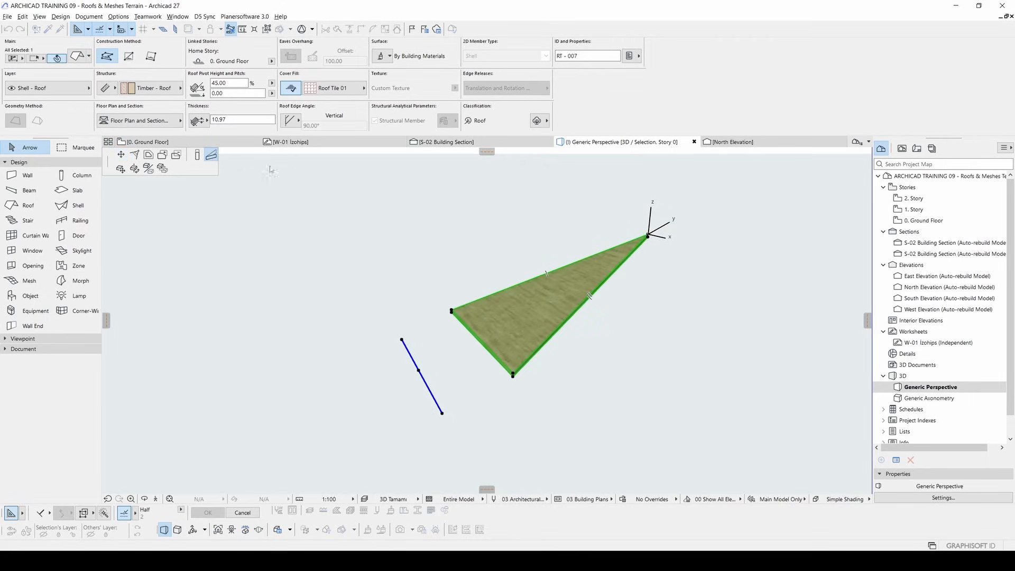
pyautogui.click(646, 264)
pyautogui.click(645, 265)
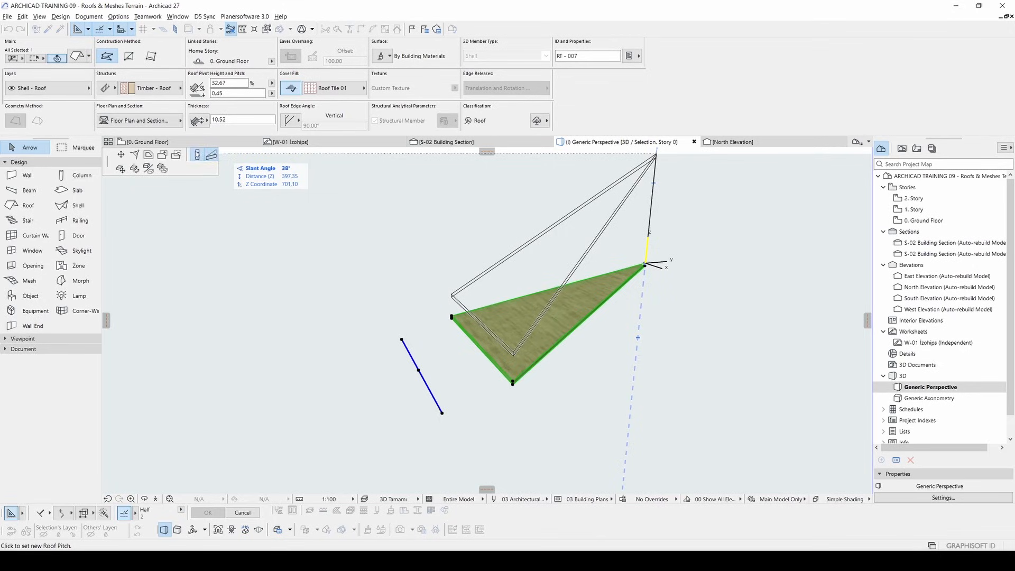
pyautogui.click(197, 154)
pyautogui.click(650, 208)
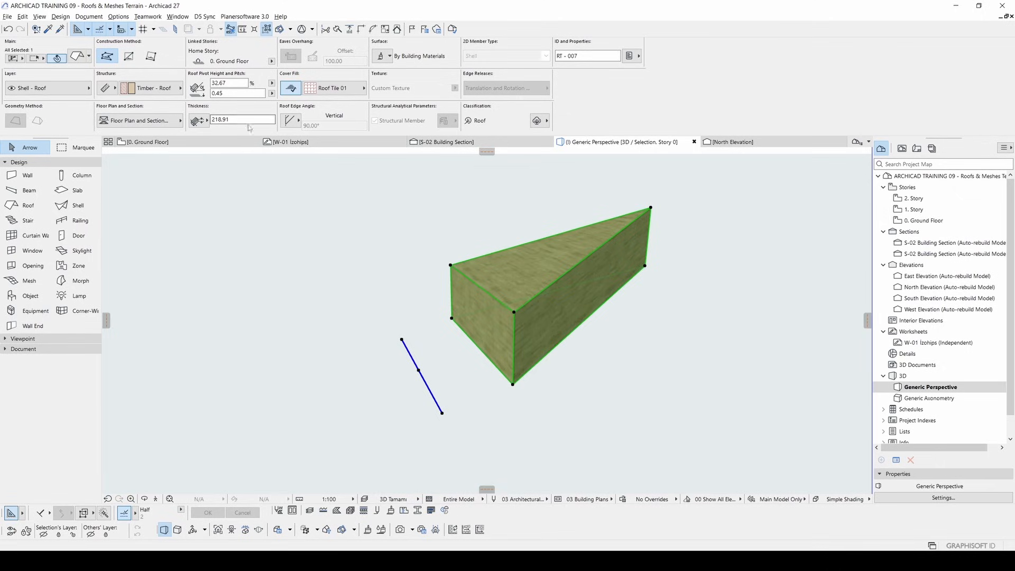
# - Curve the long east edge of the single-plane roof outward into an arc
pyautogui.click(586, 320)
pyautogui.click(643, 370)
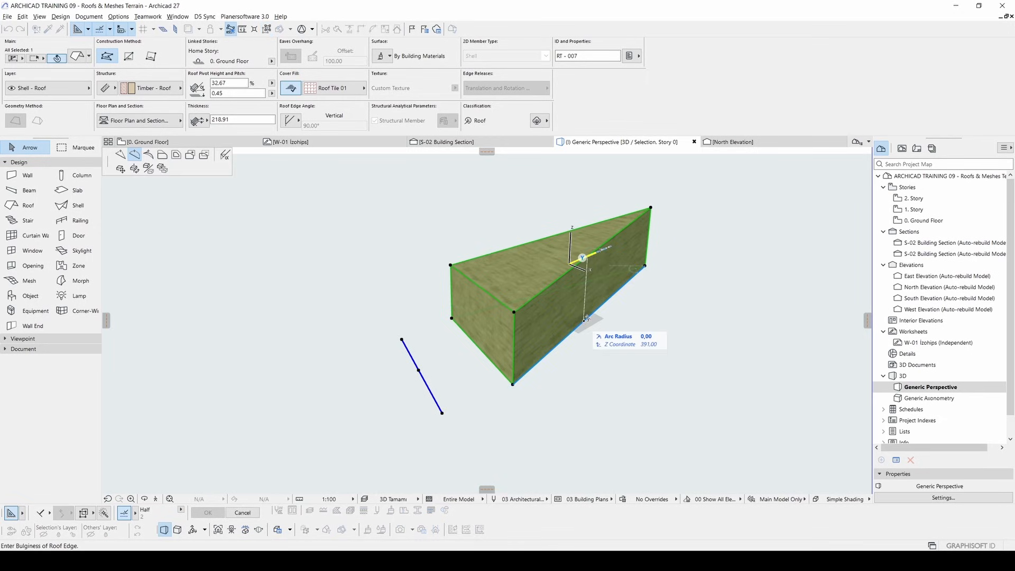
pyautogui.click(637, 337)
pyautogui.keyDown('shift'); pyautogui.moveTo(637, 337); pyautogui.dragTo(518, 335, button='middle'); pyautogui.keyUp('shift')
pyautogui.click(646, 293)
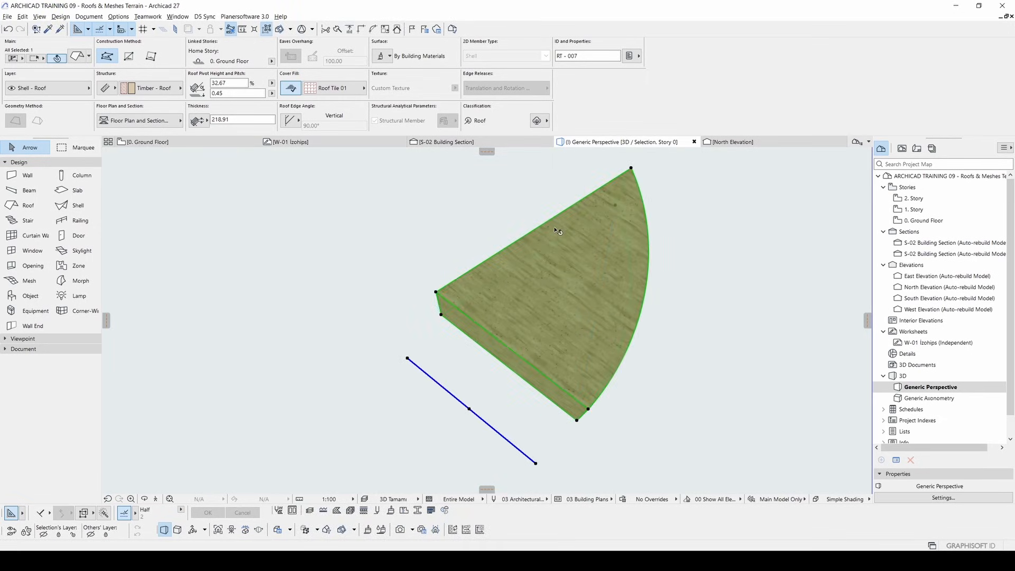
pyautogui.keyDown('shift'); pyautogui.moveTo(586, 285); pyautogui.dragTo(563, 249, button='middle'); pyautogui.keyUp('shift')
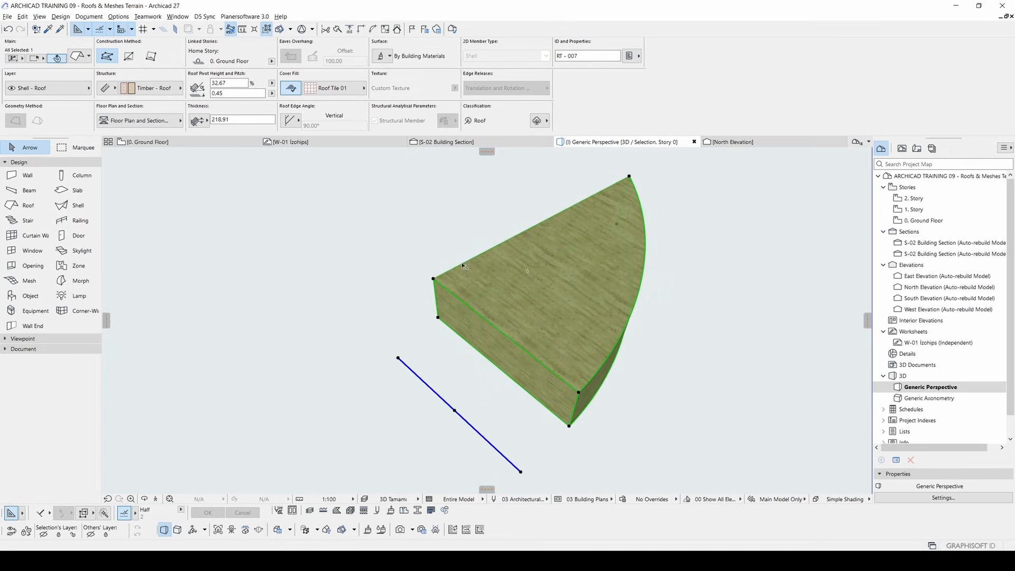
# - Graphically set the roof's thickness to 123.05 and try to curve the edge facing the pivot line
pyautogui.click(437, 278)
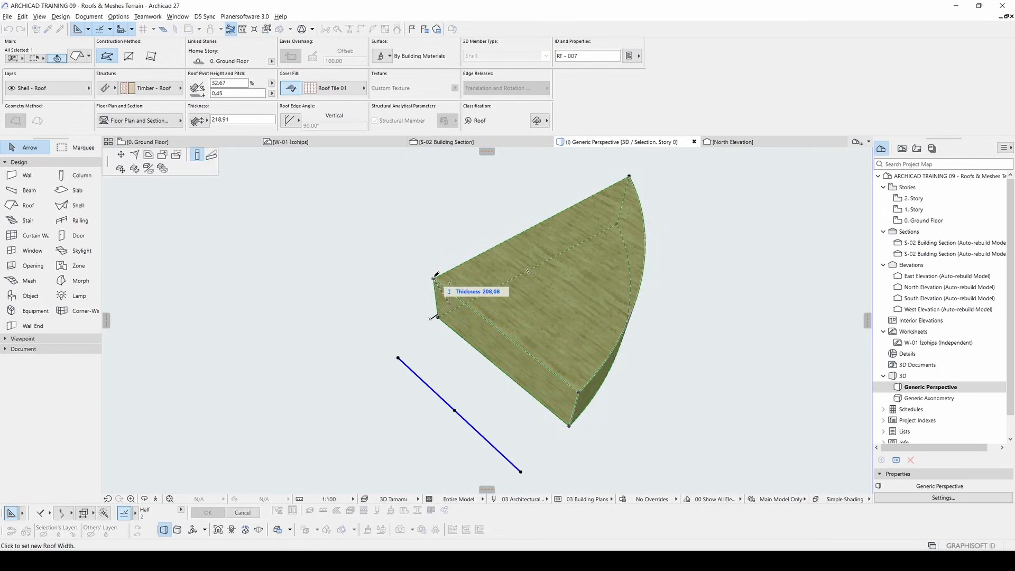
pyautogui.click(425, 310)
pyautogui.click(450, 327)
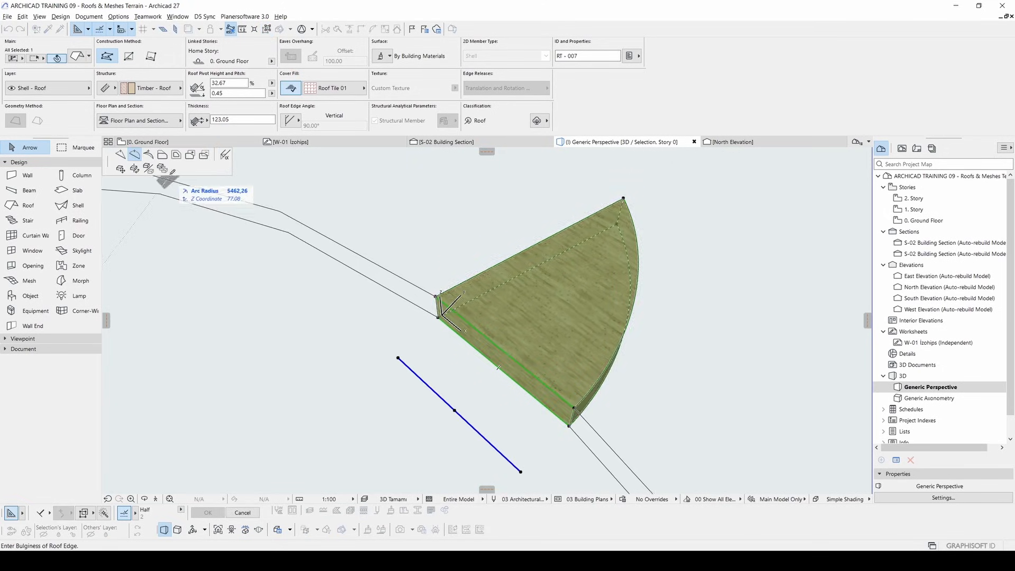
pyautogui.click(458, 393)
pyautogui.keyDown('shift'); pyautogui.moveTo(520, 398); pyautogui.dragTo(442, 380, button='middle'); pyautogui.keyUp('shift')
# - On the ground floor plan, delete the single-plane roof and both hip roofs west of the terrain
pyautogui.press('F2')
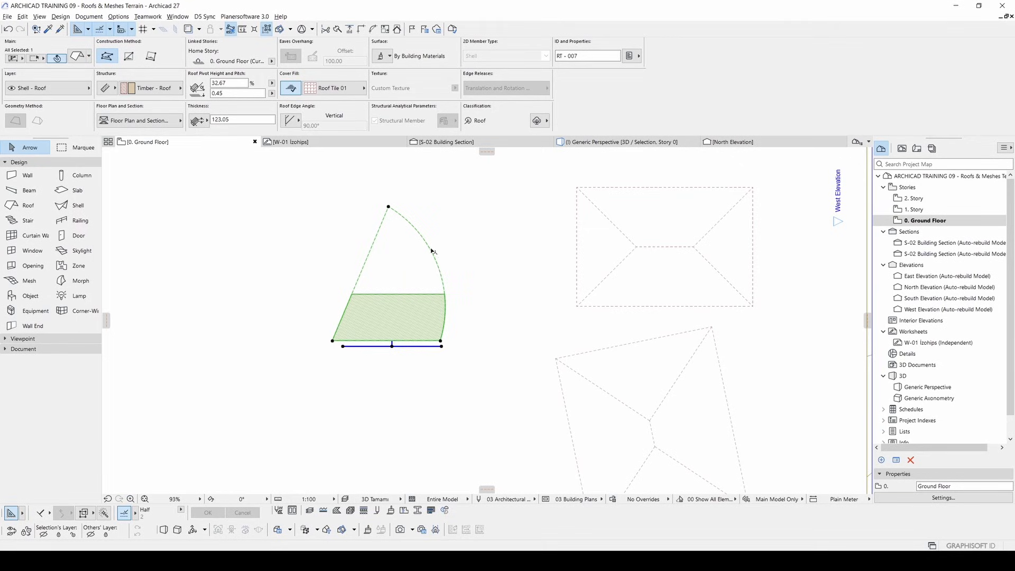
pyautogui.click(480, 261)
pyautogui.scroll(-3, 453, 274)
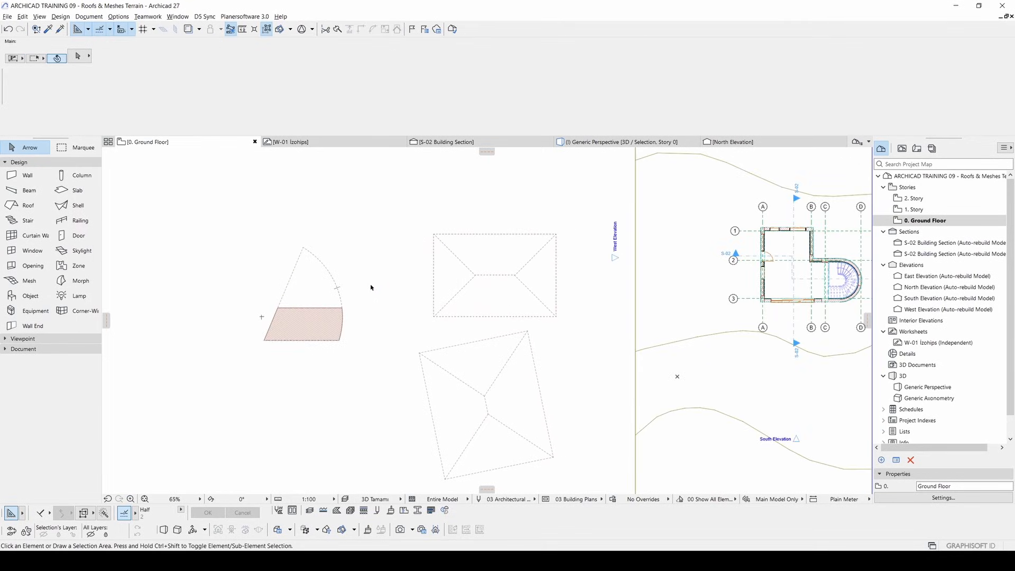
pyautogui.moveTo(470, 268); pyautogui.dragTo(237, 218, button='middle')
pyautogui.scroll(-3, 290, 245)
pyautogui.moveTo(291, 244); pyautogui.dragTo(416, 254, button='middle')
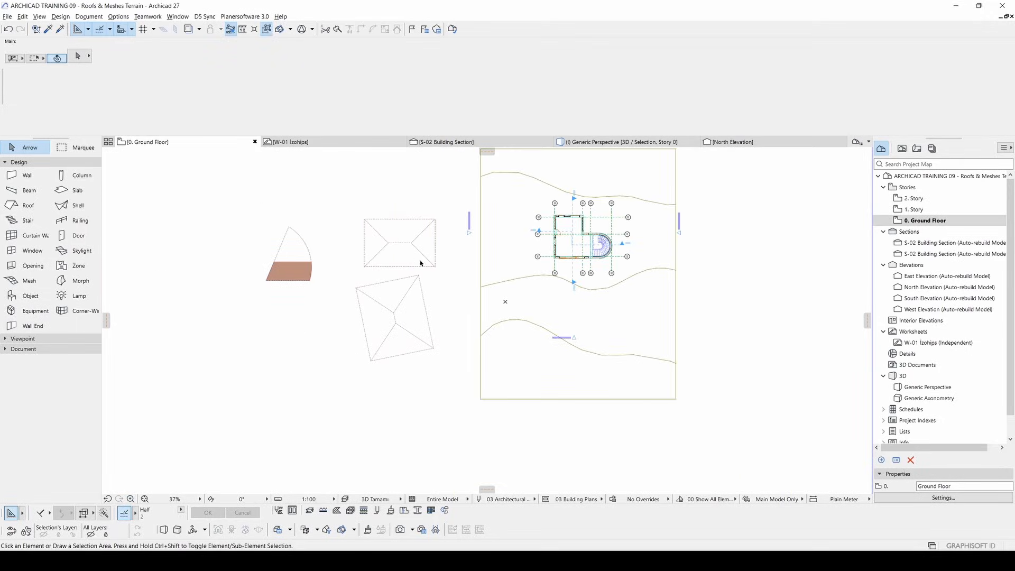
pyautogui.moveTo(434, 386); pyautogui.dragTo(265, 197)
# - Select the terrain mesh, examine its contour lines and nodes in plan, and view it with the whole model in 3D
pyautogui.moveTo(638, 282); pyautogui.dragTo(562, 346, button='middle')
pyautogui.click(528, 219)
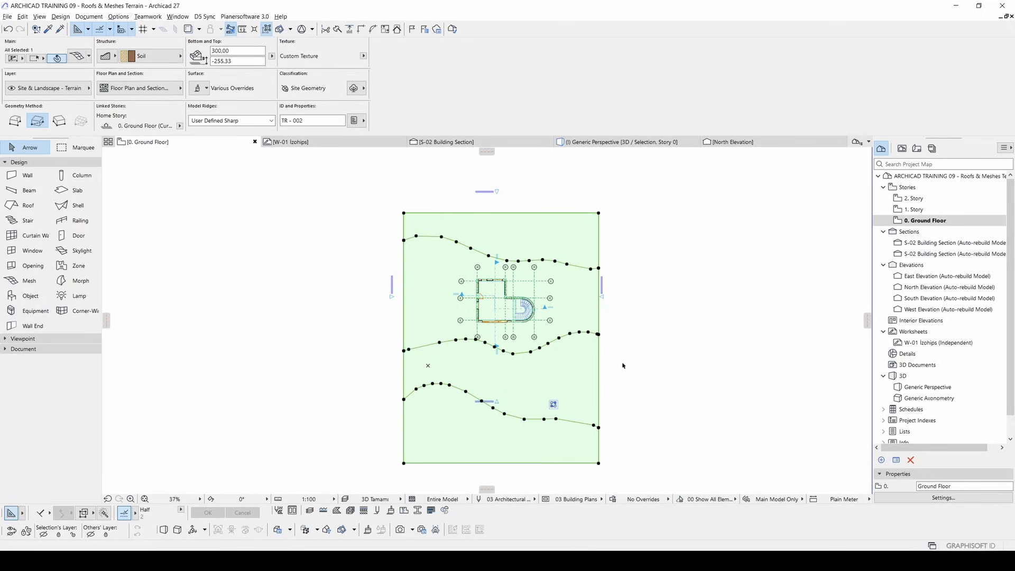
pyautogui.moveTo(626, 405); pyautogui.dragTo(638, 358, button='middle')
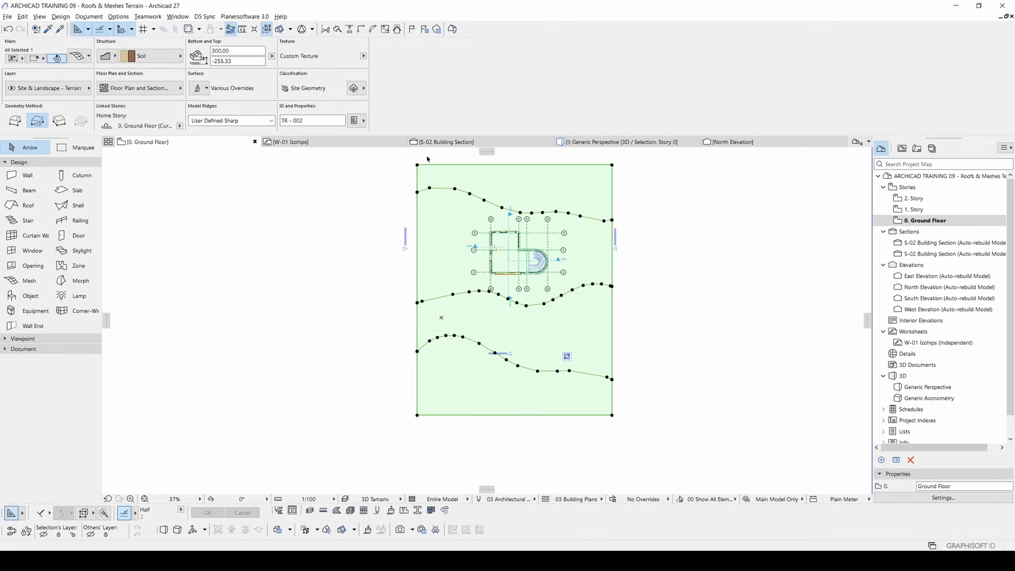
pyautogui.scroll(3, 427, 158)
pyautogui.moveTo(722, 277); pyautogui.dragTo(694, 202, button='middle')
pyautogui.moveTo(636, 304); pyautogui.dragTo(509, 285, button='middle')
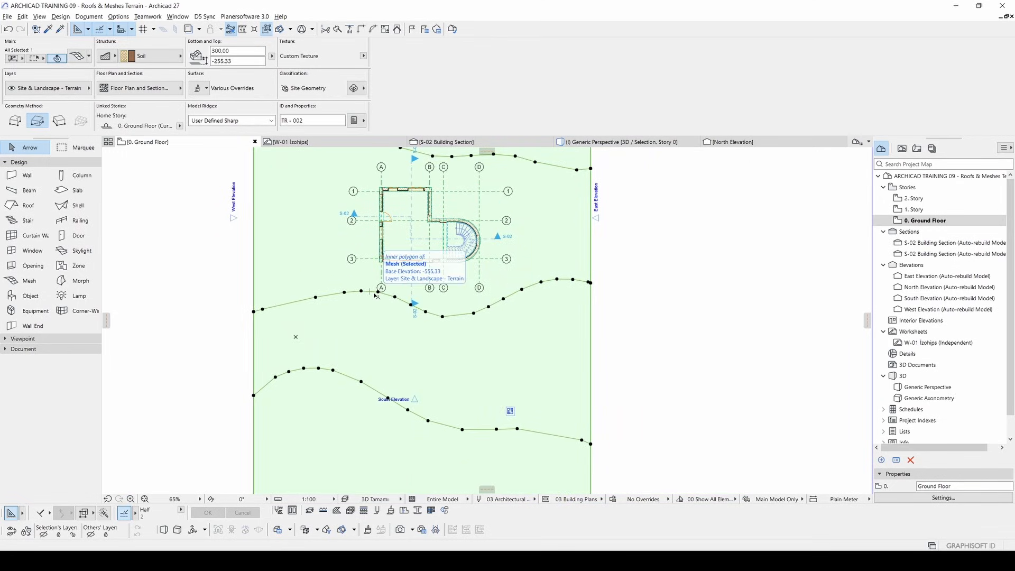
pyautogui.press('F3')
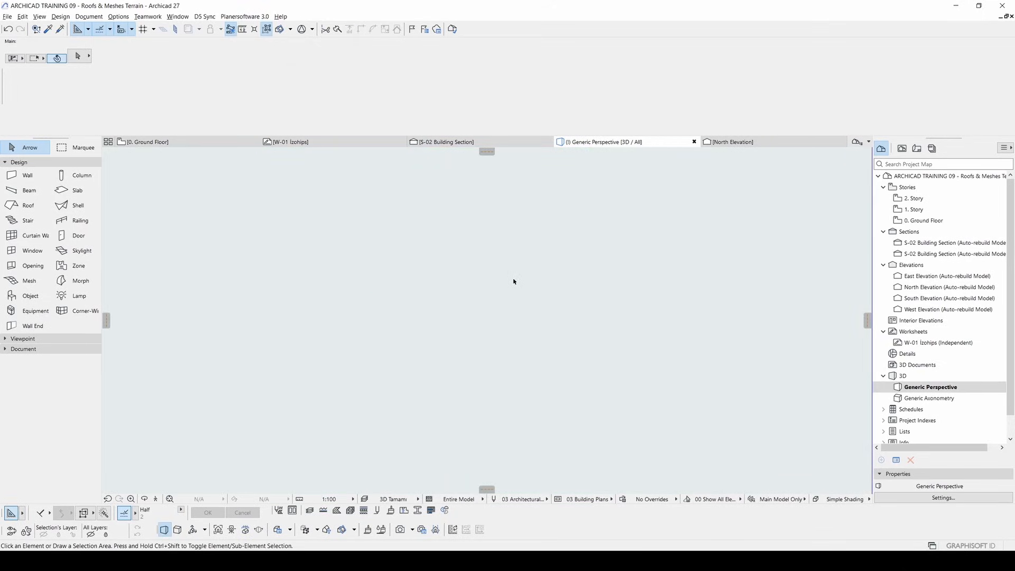
pyautogui.scroll(3, 509, 364)
pyautogui.click(532, 372)
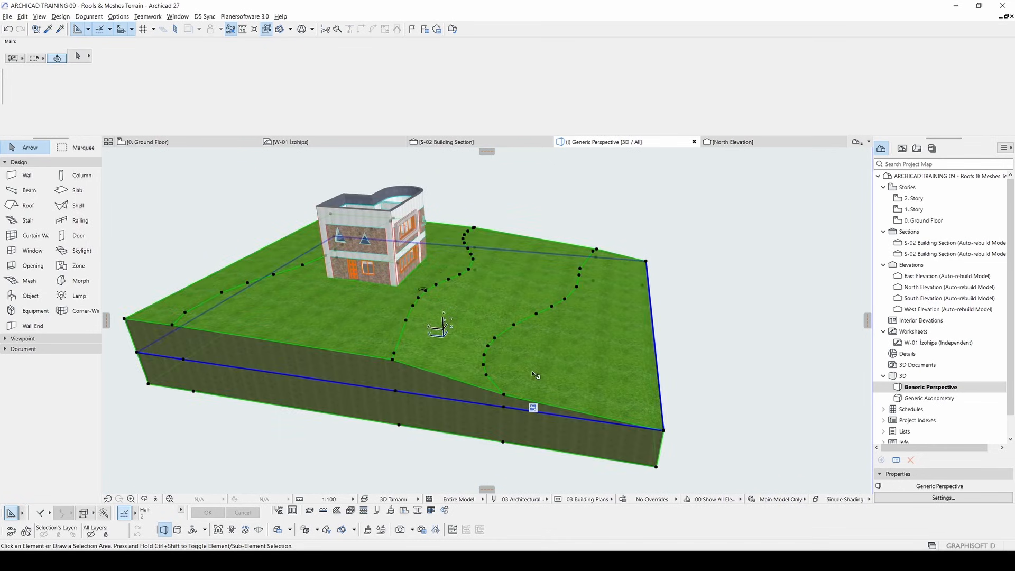
# - Try to move a node of the terrain's southern contour line horizontally in 3D, and undo the move
pyautogui.click(488, 347)
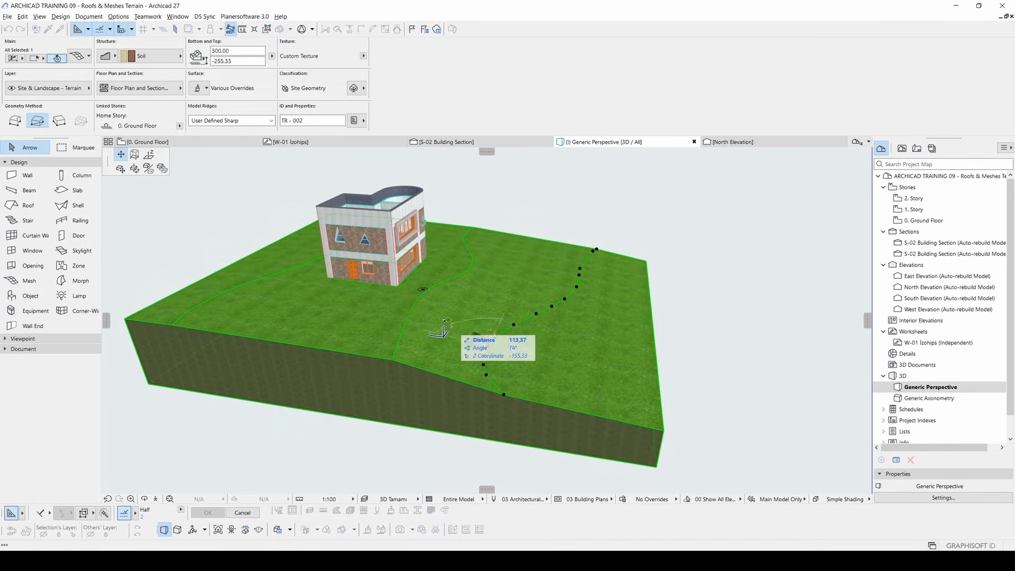
pyautogui.scroll(3, 470, 323)
pyautogui.click(470, 323)
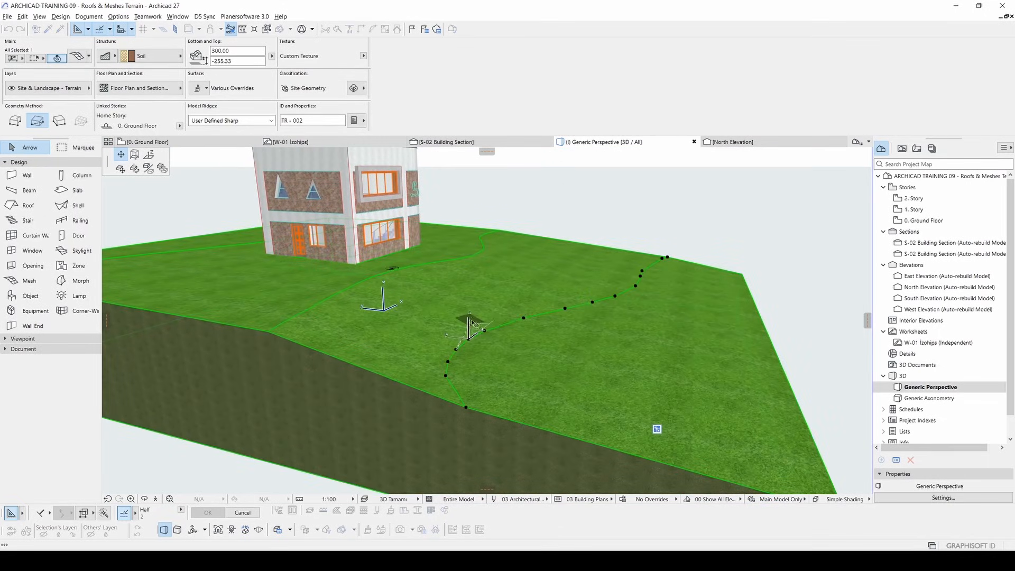
pyautogui.hotkey('ctrl', 'z')
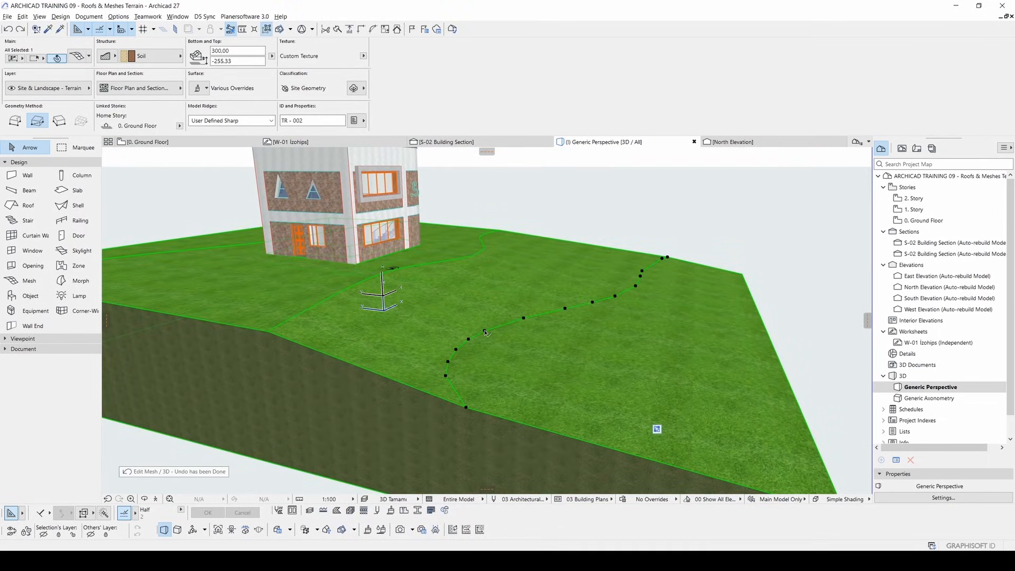
# - Try to change the elevation of single nodes on the terrain's southern contour line, discarding each change
pyautogui.click(487, 328)
pyautogui.click(149, 154)
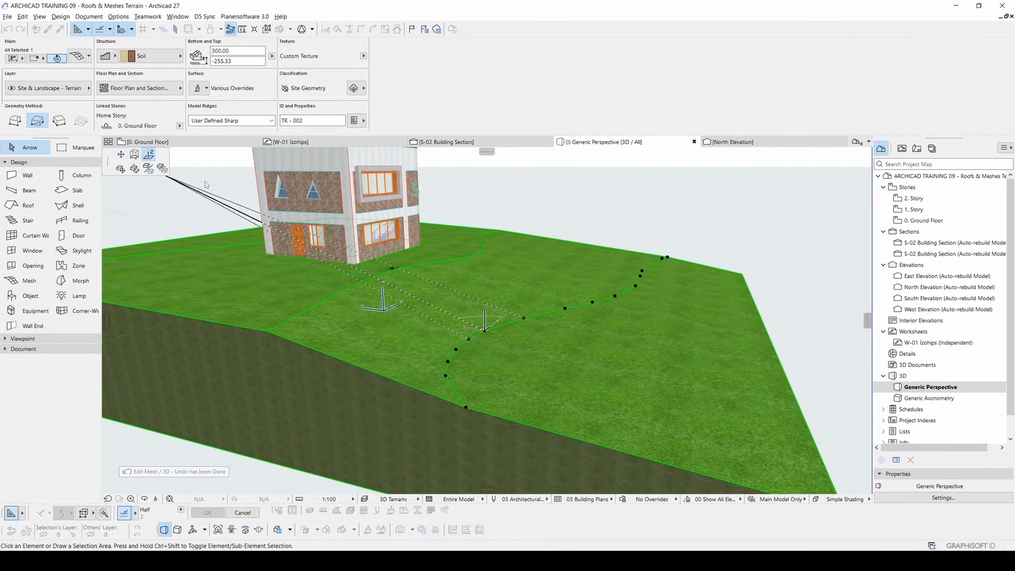
pyautogui.click(506, 300)
pyautogui.keyDown('shift'); pyautogui.moveTo(657, 428); pyautogui.dragTo(733, 333, button='middle'); pyautogui.keyUp('shift')
pyautogui.hotkey('ctrl', 'z')
pyautogui.moveTo(463, 332); pyautogui.dragTo(524, 299, button='middle')
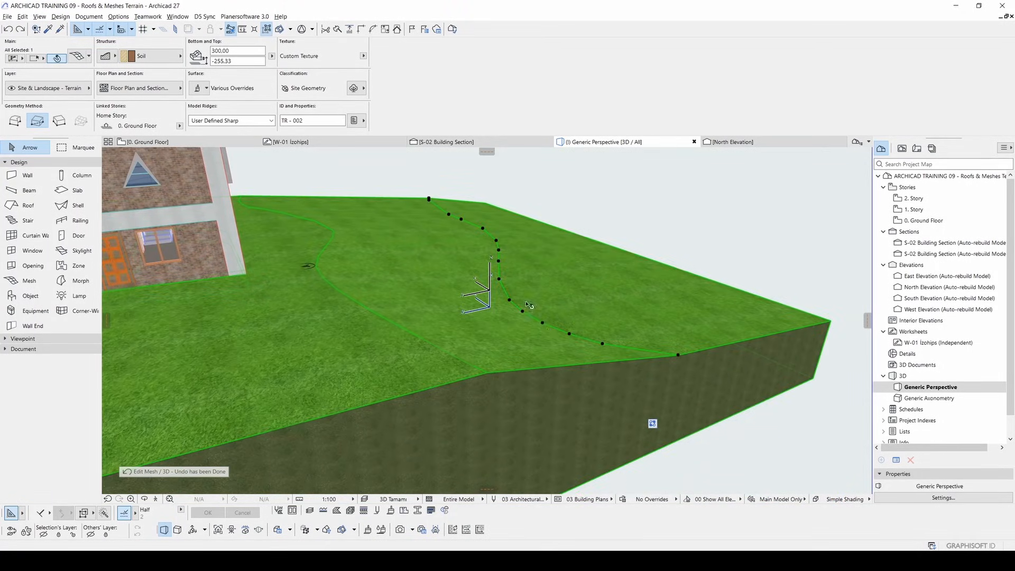
pyautogui.click(679, 355)
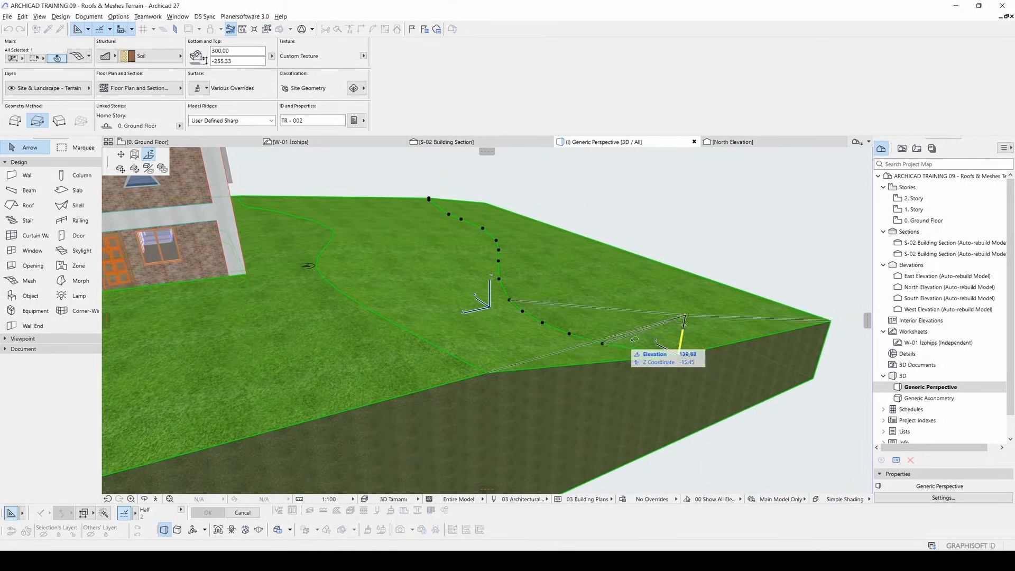
pyautogui.press('Escape')
# - On the ground floor plan, draw a rectangular mesh east of the existing terrain, similar to it in size
pyautogui.press('F2')
pyautogui.scroll(-3, 636, 325)
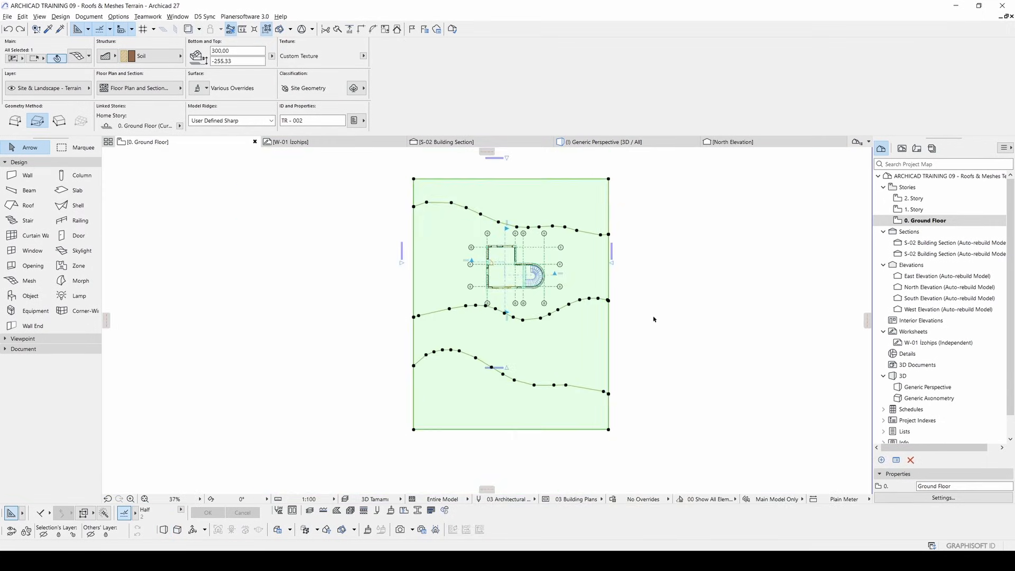
pyautogui.press('Escape')
pyautogui.moveTo(659, 296); pyautogui.dragTo(533, 321, button='middle')
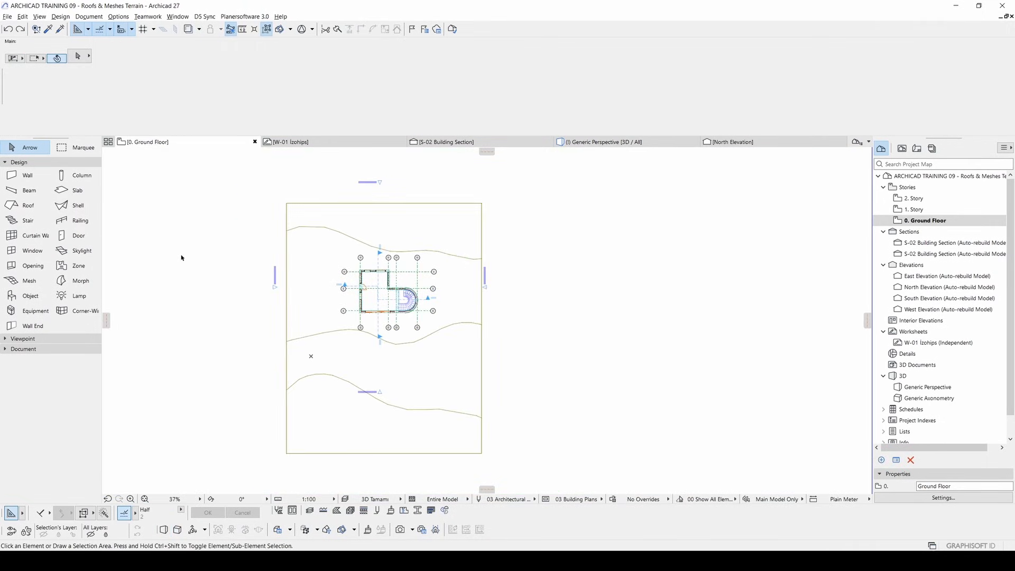
pyautogui.click(29, 280)
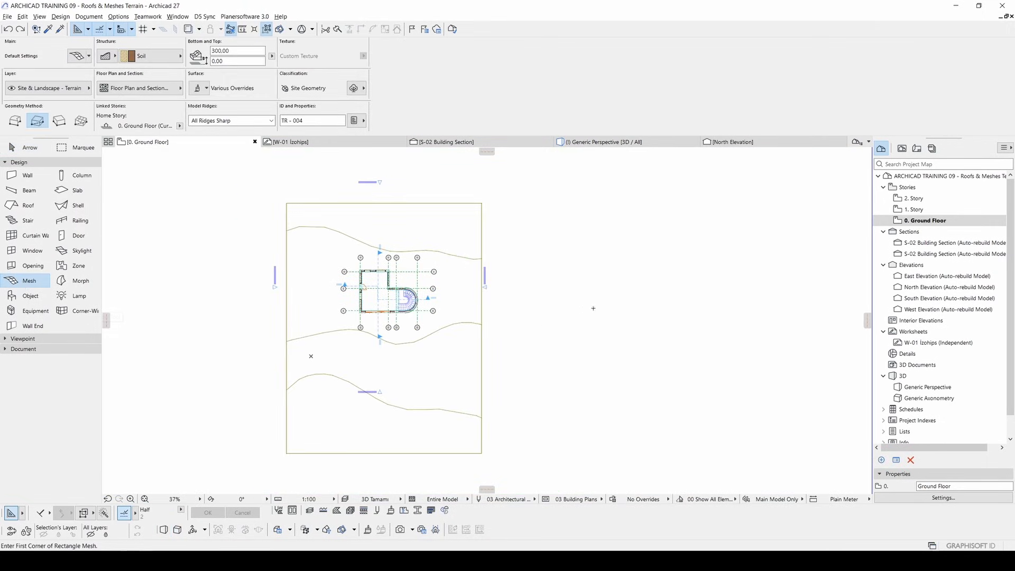
pyautogui.moveTo(594, 310); pyautogui.dragTo(474, 291, button='middle')
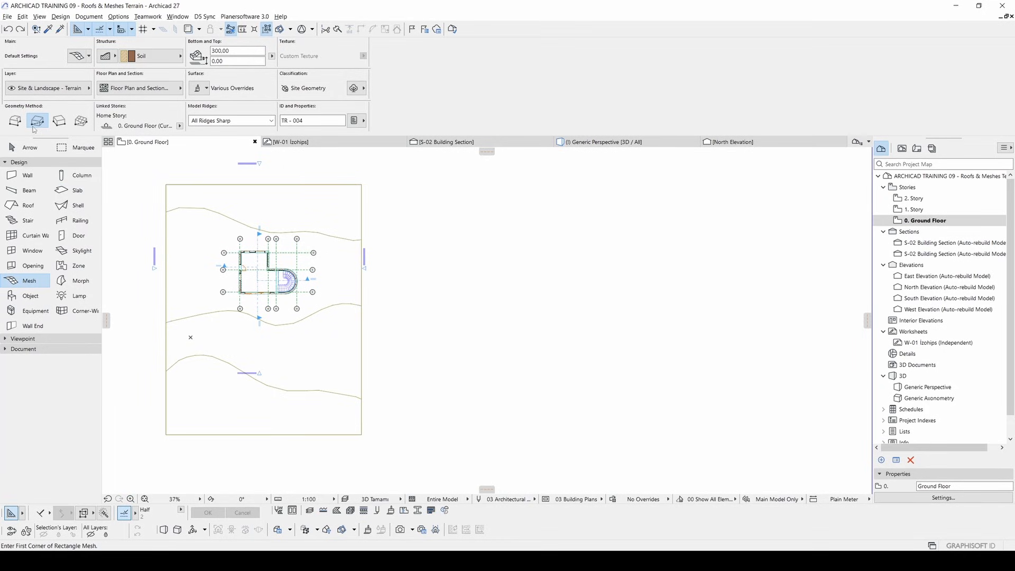
pyautogui.click(448, 193)
pyautogui.click(634, 447)
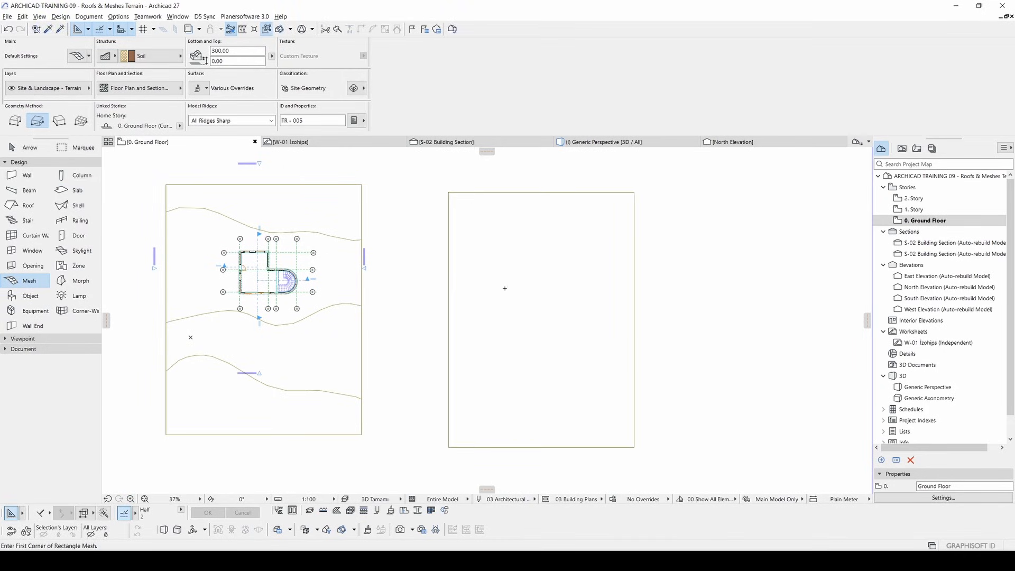
pyautogui.press('Escape')
pyautogui.click(459, 219)
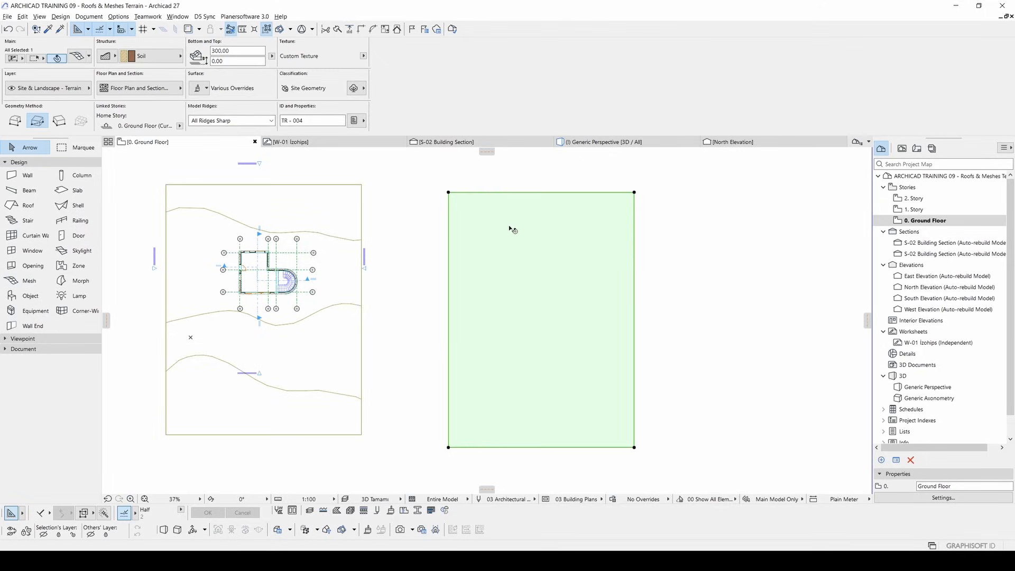
pyautogui.click(423, 239)
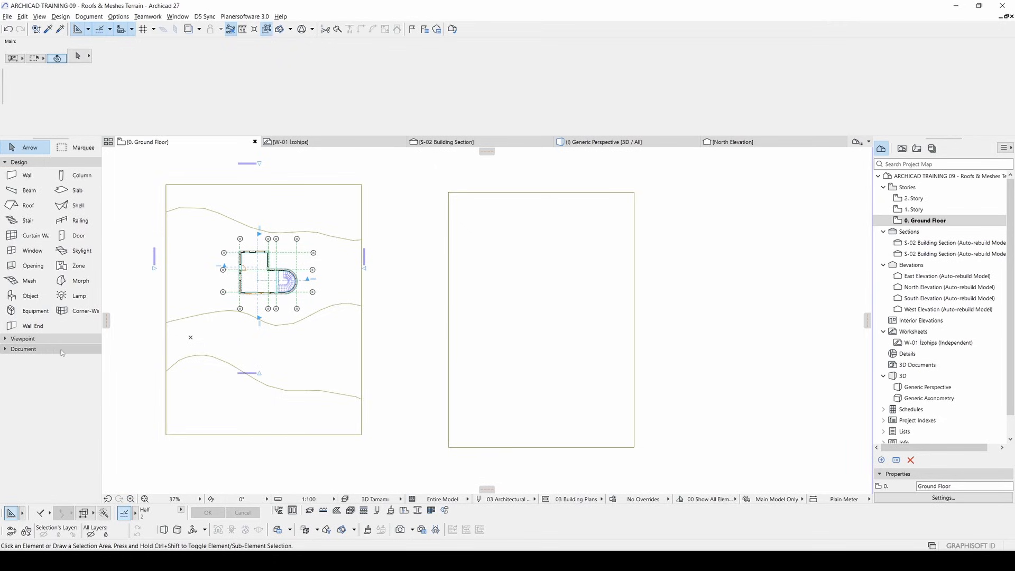
# - Draw an open spline of five nodes from west to east across the northern part of the new rectangular mesh
pyautogui.click(43, 350)
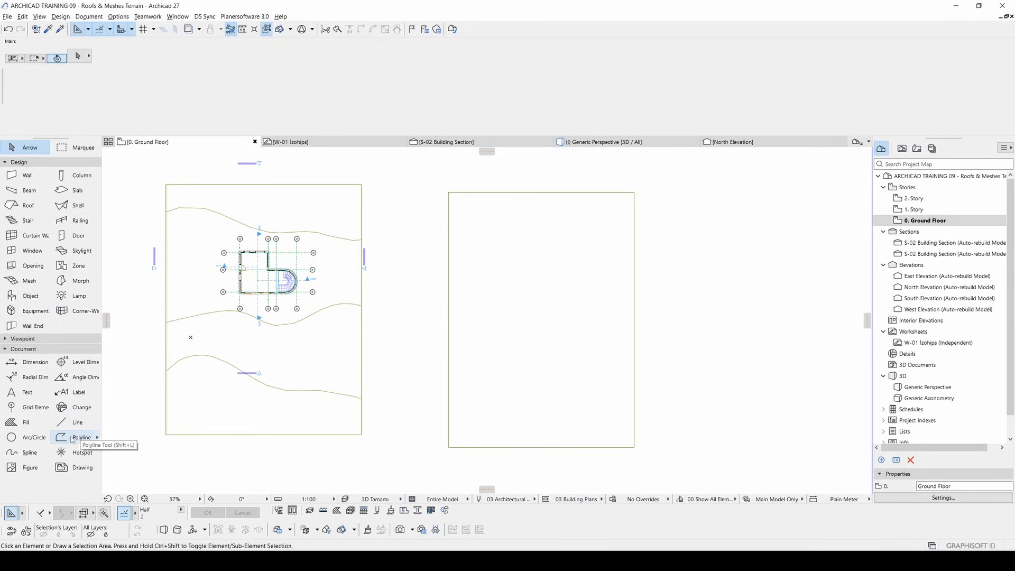
pyautogui.click(29, 452)
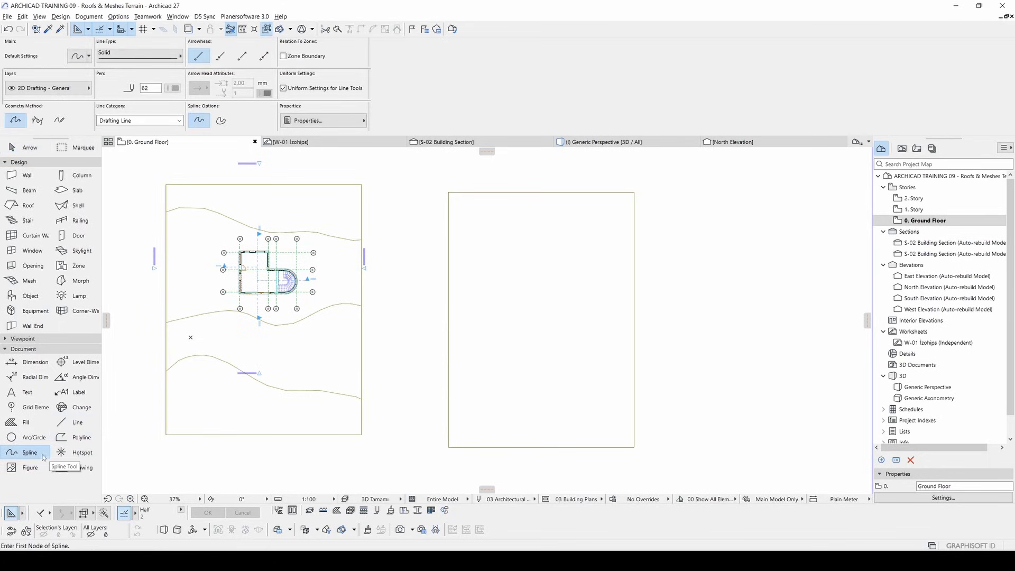
pyautogui.click(420, 255)
pyautogui.click(468, 281)
pyautogui.click(519, 248)
pyautogui.click(569, 265)
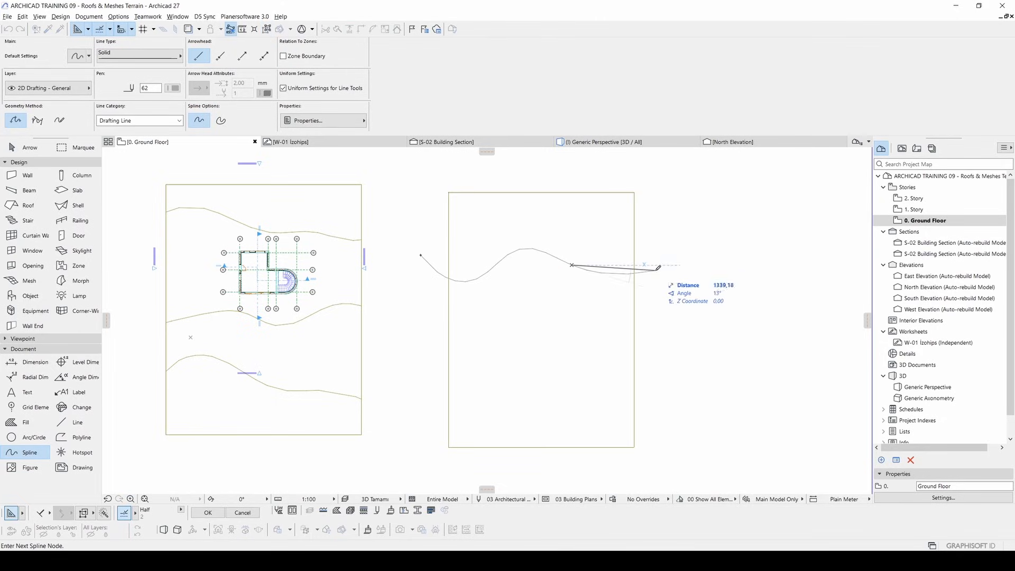
pyautogui.doubleClick(656, 270)
# - Draw a second, more strongly curved spline across the southern part of the new mesh, extending past both side edges
pyautogui.click(428, 369)
pyautogui.click(468, 321)
pyautogui.click(524, 399)
pyautogui.click(563, 383)
pyautogui.doubleClick(665, 389)
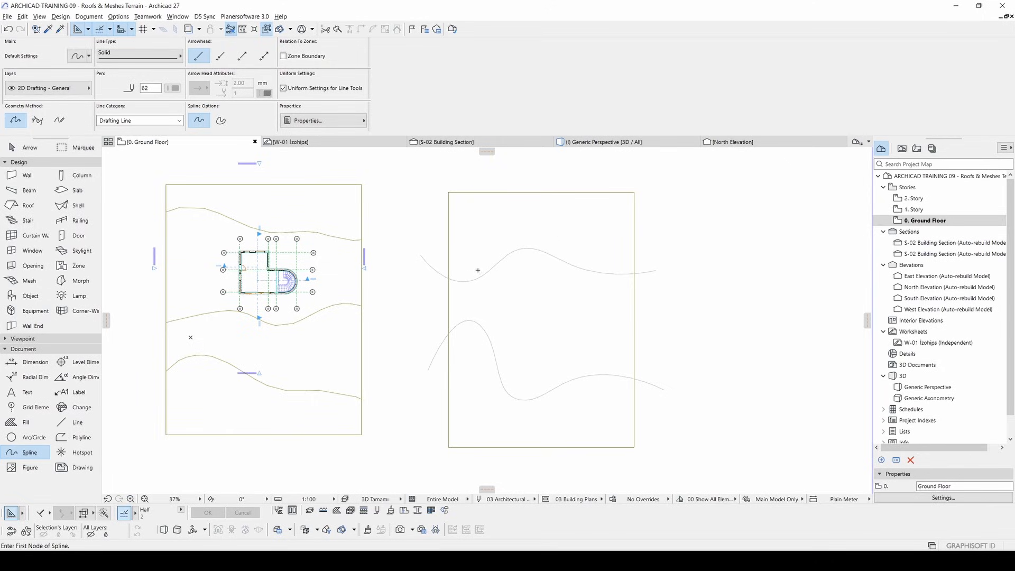
# - Examine the terrain contour drawing in the W-01 Izohips worksheet and return to the ground floor plan
pyautogui.moveTo(522, 287); pyautogui.dragTo(543, 286, button='middle')
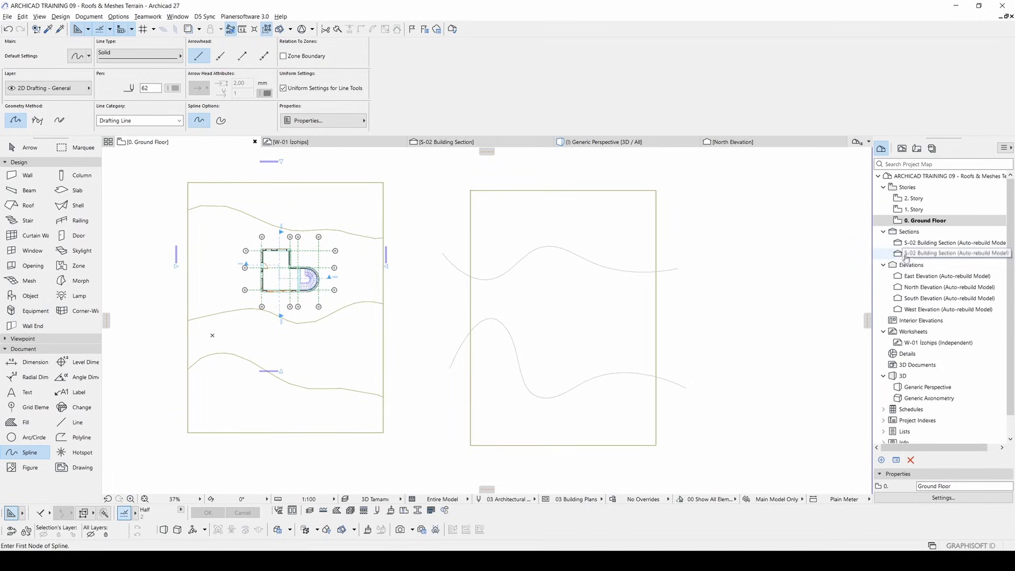
pyautogui.doubleClick(926, 344)
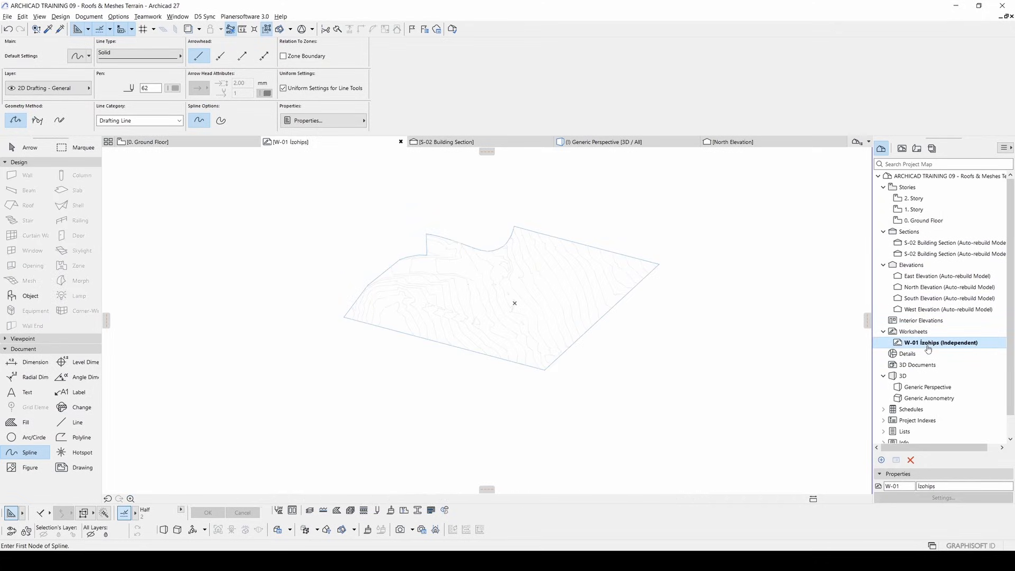
pyautogui.scroll(3, 546, 289)
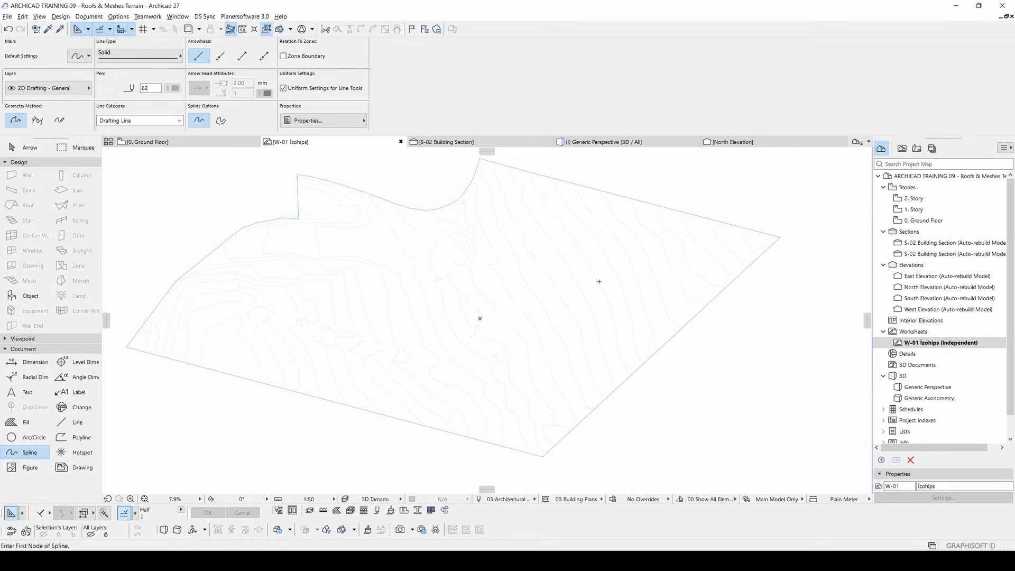
pyautogui.press('F2')
pyautogui.press('Escape')
pyautogui.moveTo(603, 295); pyautogui.dragTo(564, 297, button='middle')
# - Add both splines to the new mesh as contour lines, using Fit to User Ridges
pyautogui.click(572, 234)
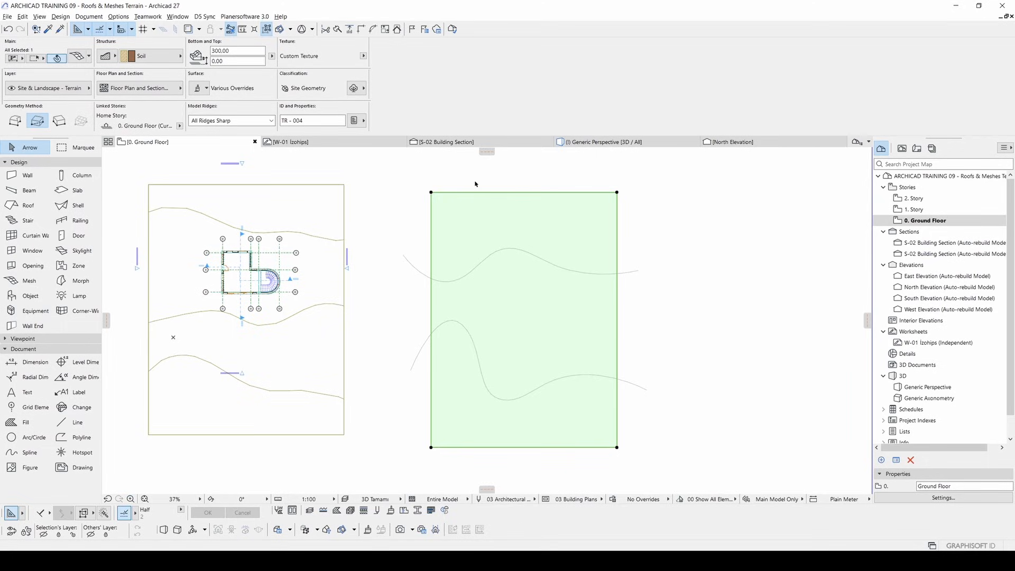
pyautogui.click(19, 286)
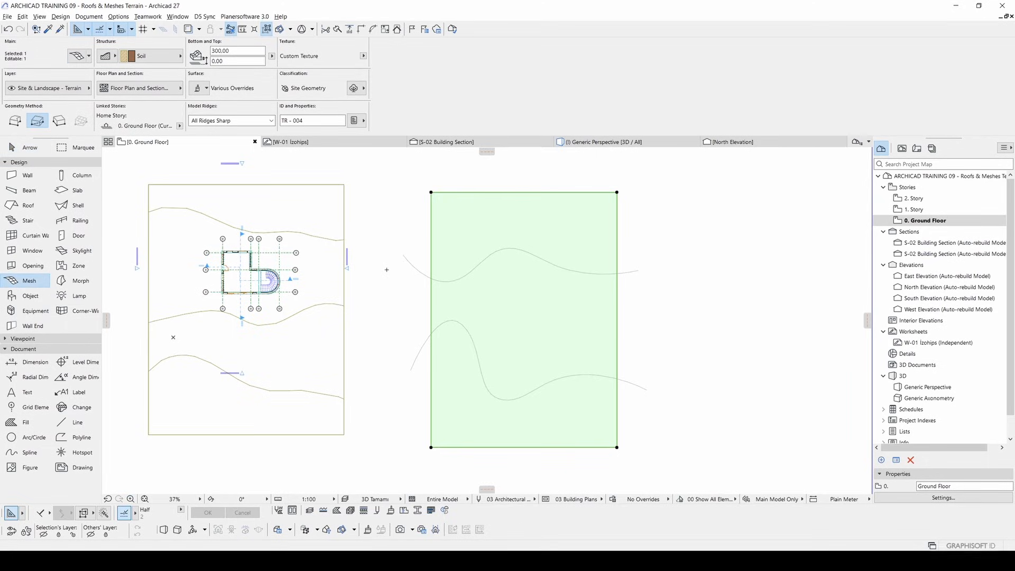
pyautogui.click(448, 278)
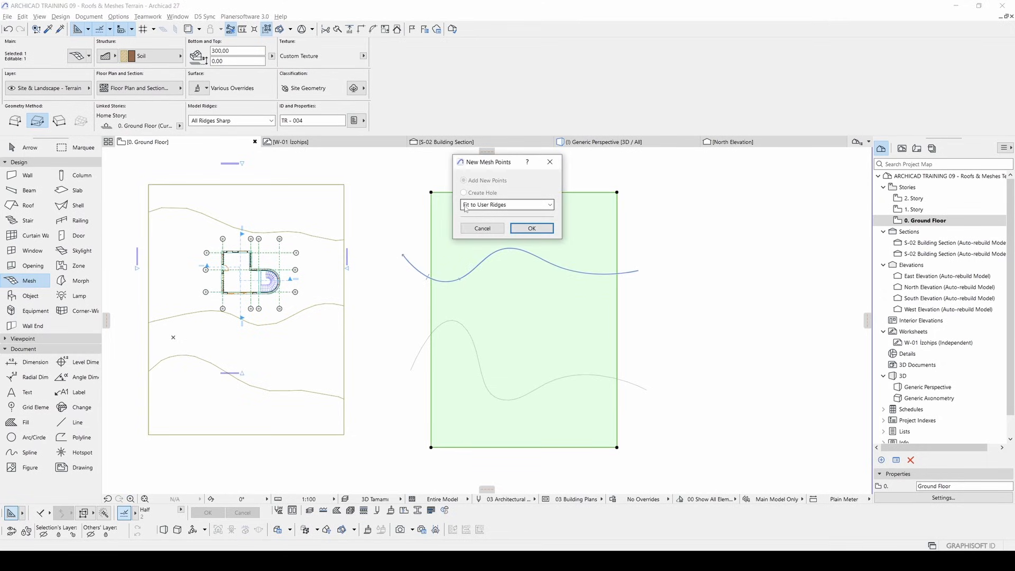
pyautogui.click(471, 207)
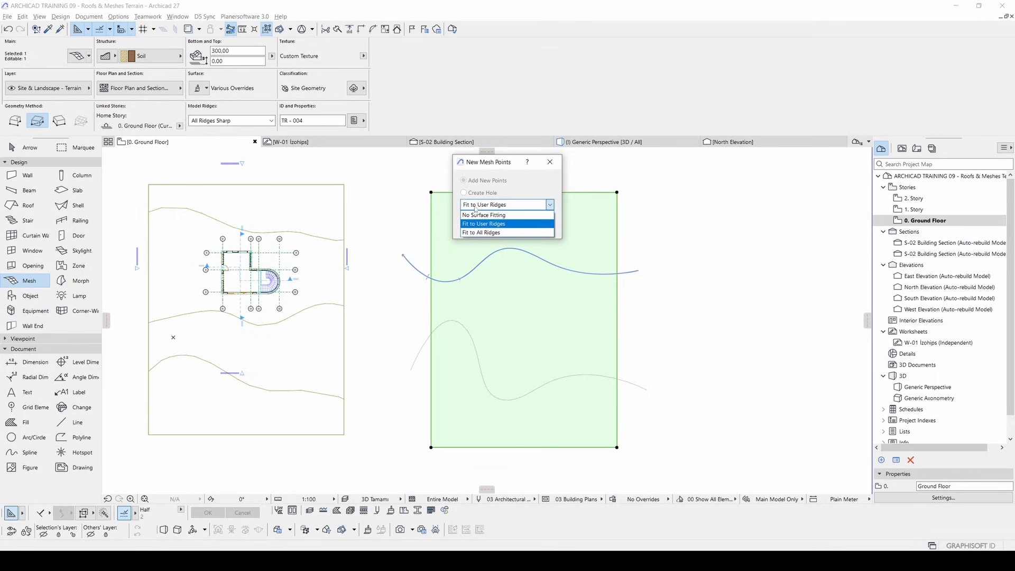
pyautogui.click(507, 224)
pyautogui.click(527, 231)
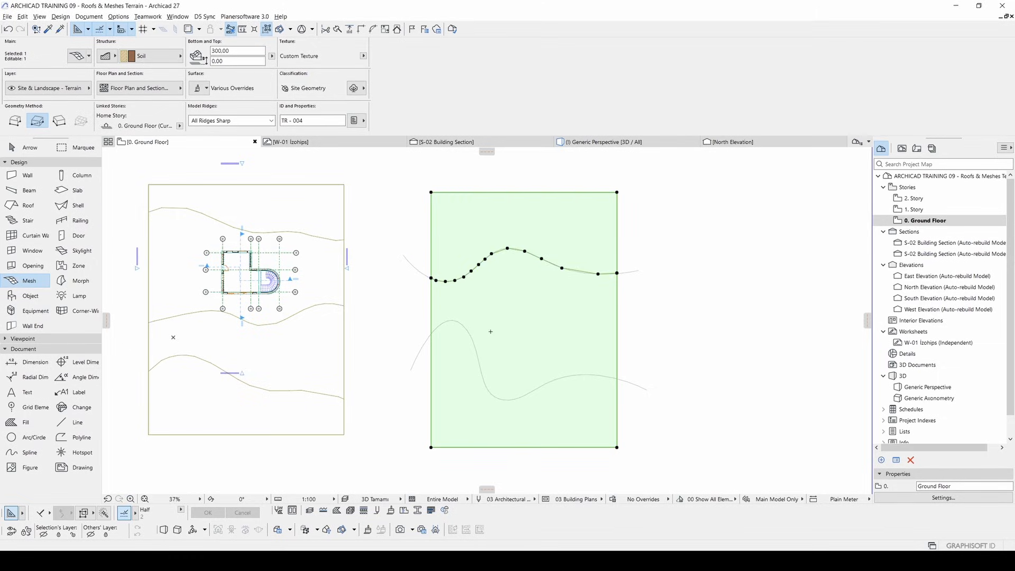
pyautogui.click(471, 335)
pyautogui.click(527, 231)
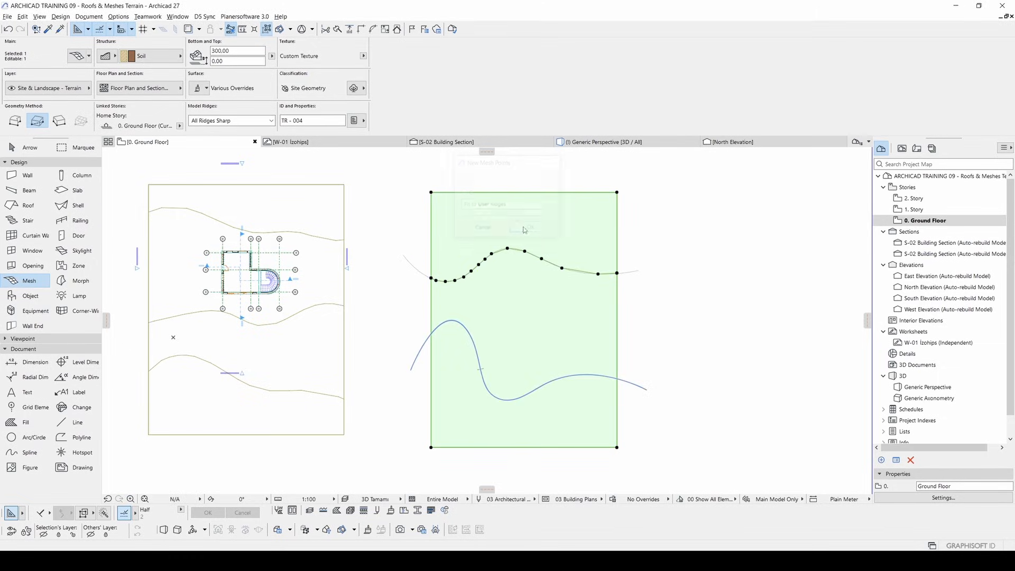
pyautogui.press('Escape')
pyautogui.press('Escape')
# - Examine the contour nodes of the new mesh in 3D and return to the ground floor plan
pyautogui.press('F3')
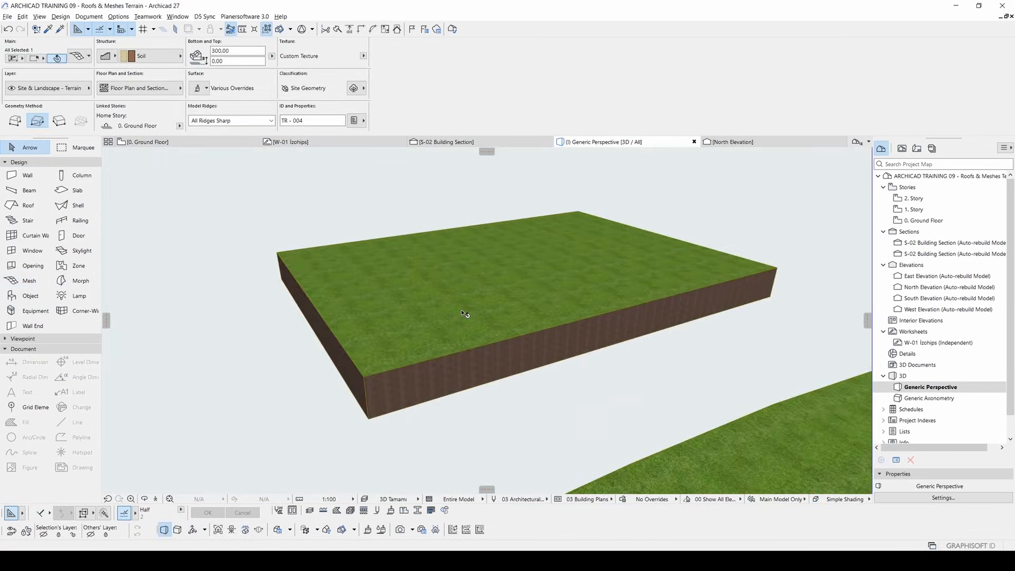
pyautogui.scroll(2, 461, 310)
pyautogui.keyDown('shift'); pyautogui.moveTo(478, 305); pyautogui.dragTo(438, 299, button='middle'); pyautogui.keyUp('shift')
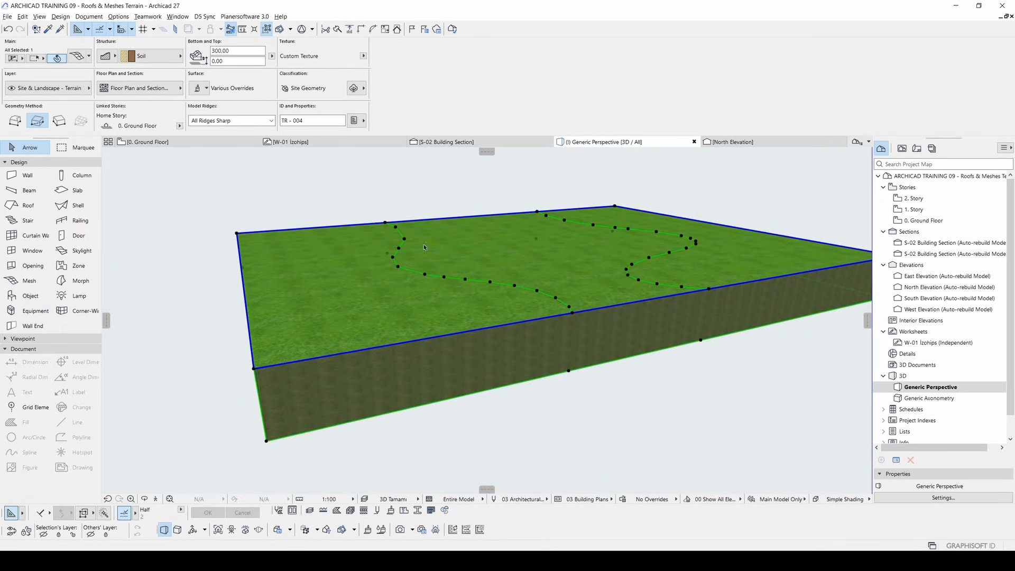
pyautogui.press('F2')
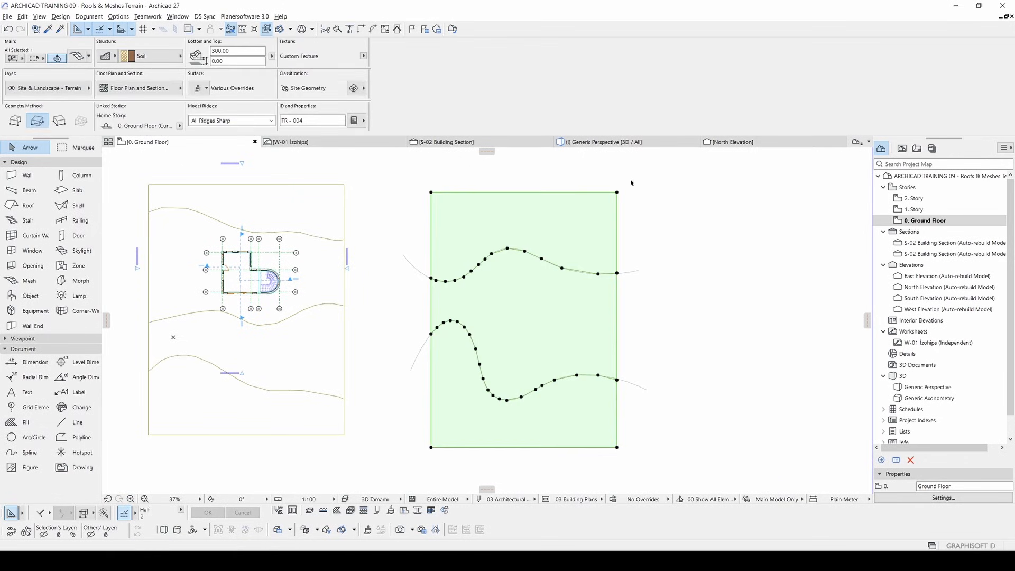
# - Delete the two helper splines drawn over the new mesh
pyautogui.click(634, 272)
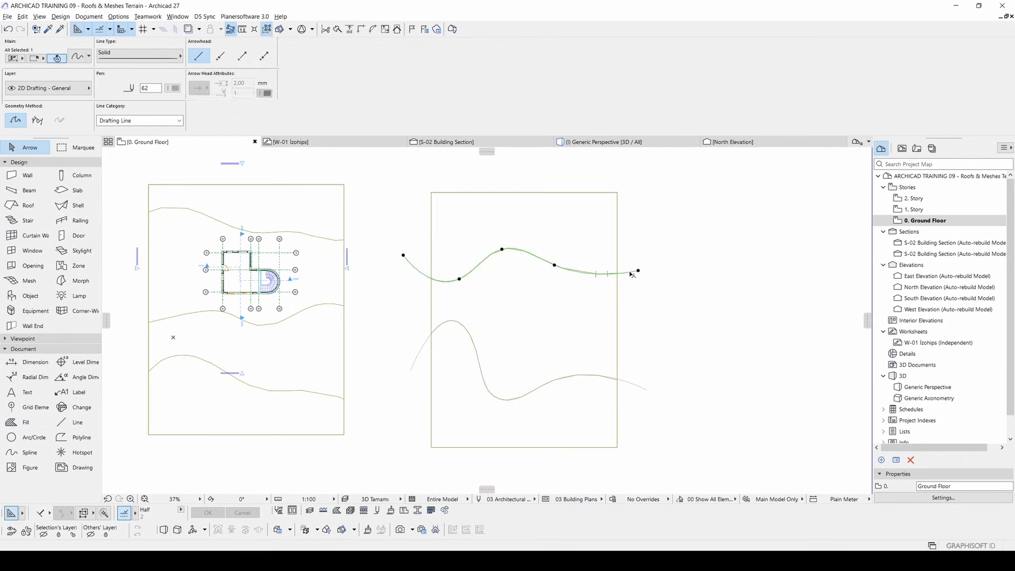
pyautogui.keyDown('shift'); pyautogui.click(639, 387); pyautogui.keyUp('shift')
pyautogui.press('Delete')
# - Set the height of the node nearest the east edge on the new mesh's northern contour line to 500, relative to Project Zero
pyautogui.click(584, 222)
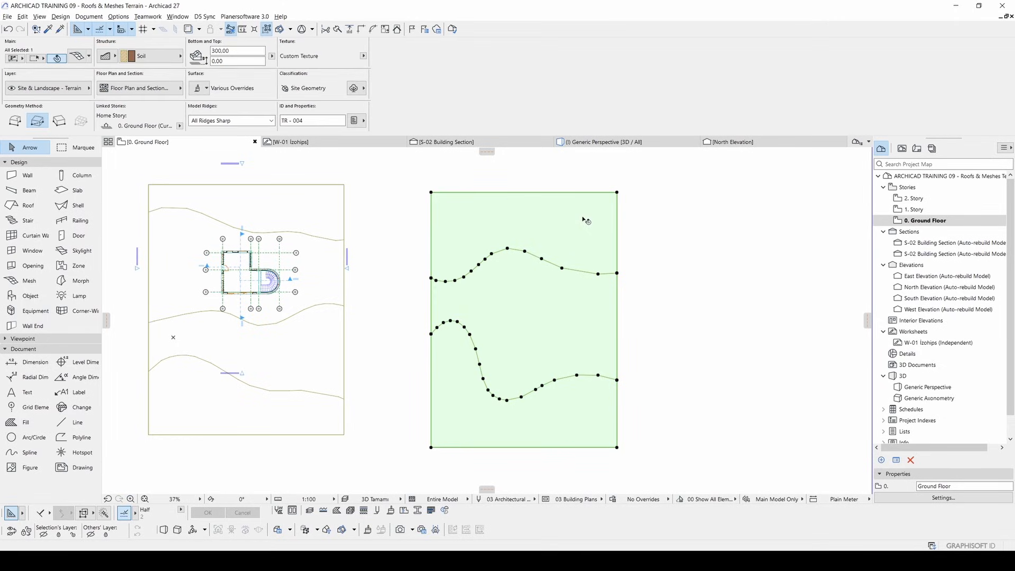
pyautogui.click(597, 274)
pyautogui.click(599, 274)
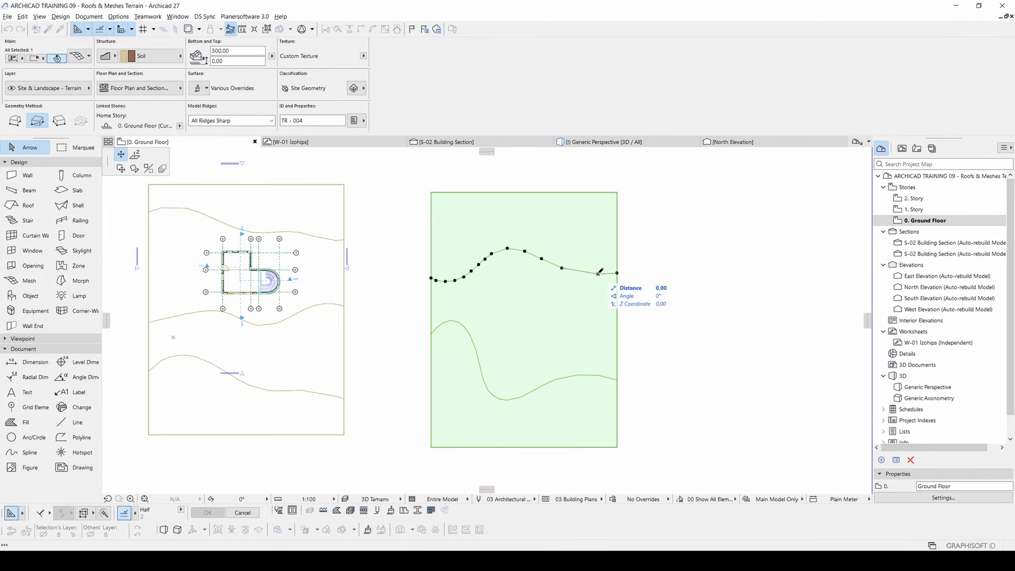
pyautogui.click(138, 158)
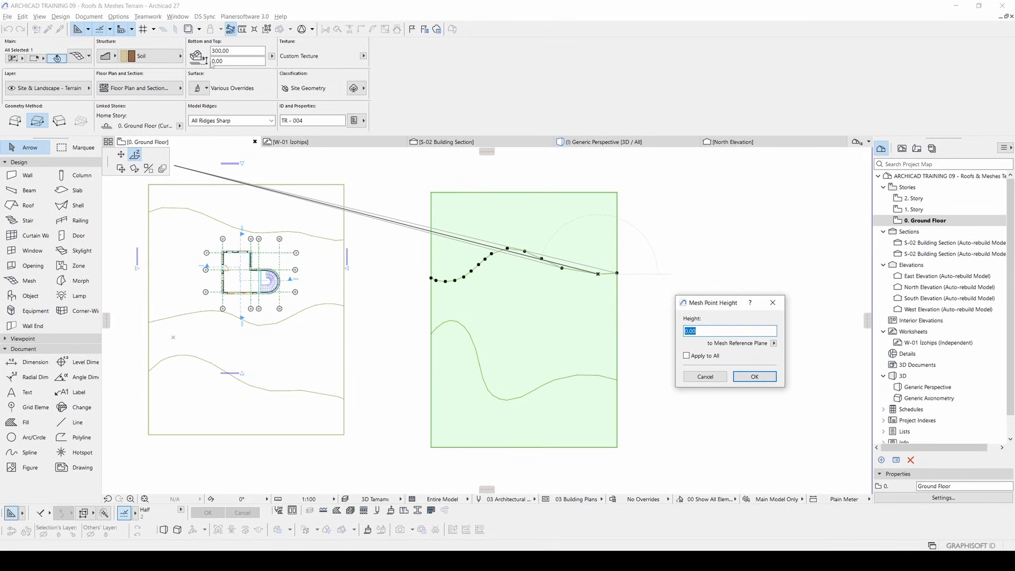
pyautogui.click(703, 331)
pyautogui.doubleClick(708, 332)
pyautogui.write('5')
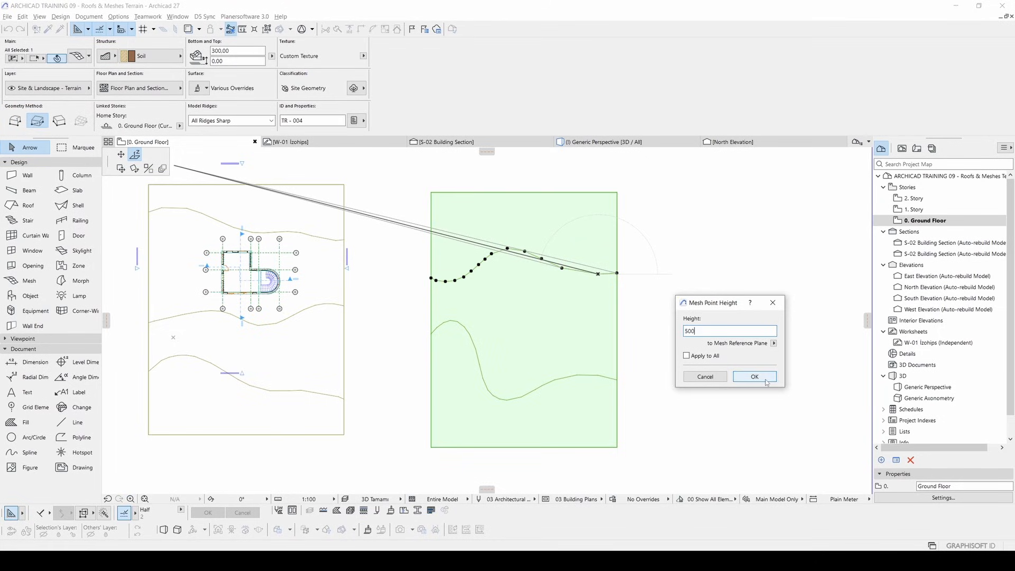
pyautogui.click(773, 343)
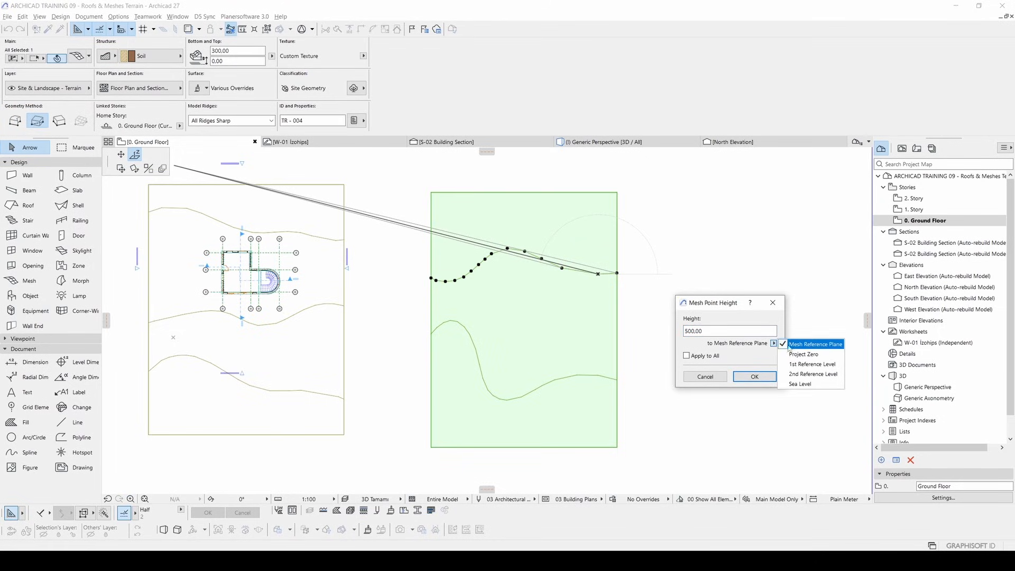
pyautogui.click(821, 355)
pyautogui.click(754, 377)
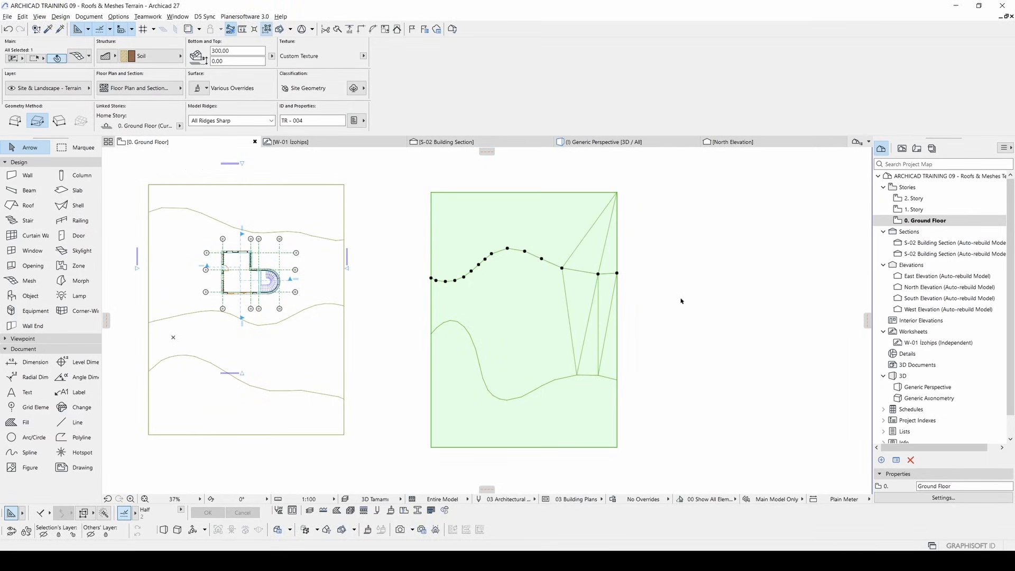
# - Set the height of a node in the eastern half of the new mesh's southern contour line to 200
pyautogui.click(569, 377)
pyautogui.click(554, 380)
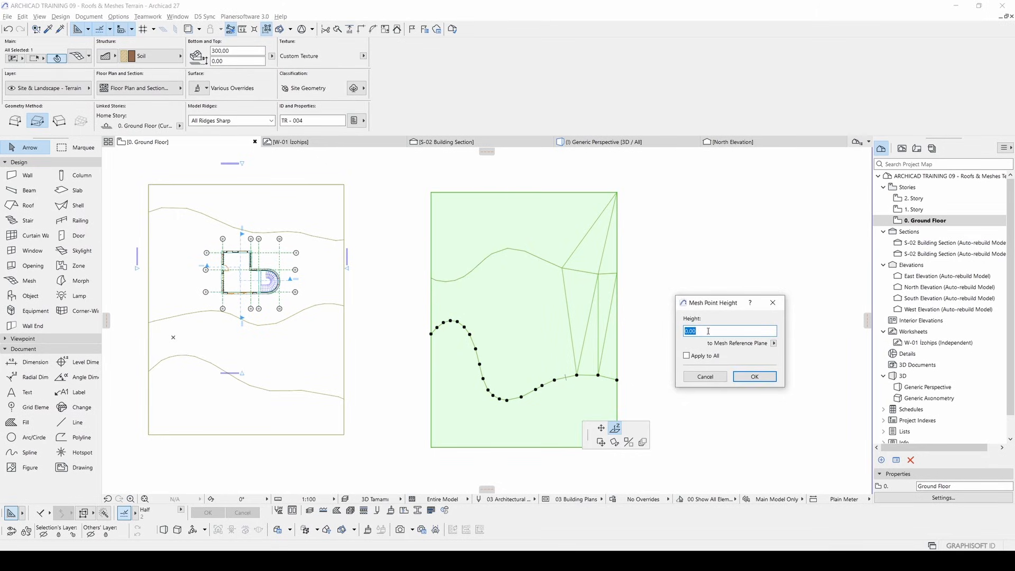
pyautogui.write('200')
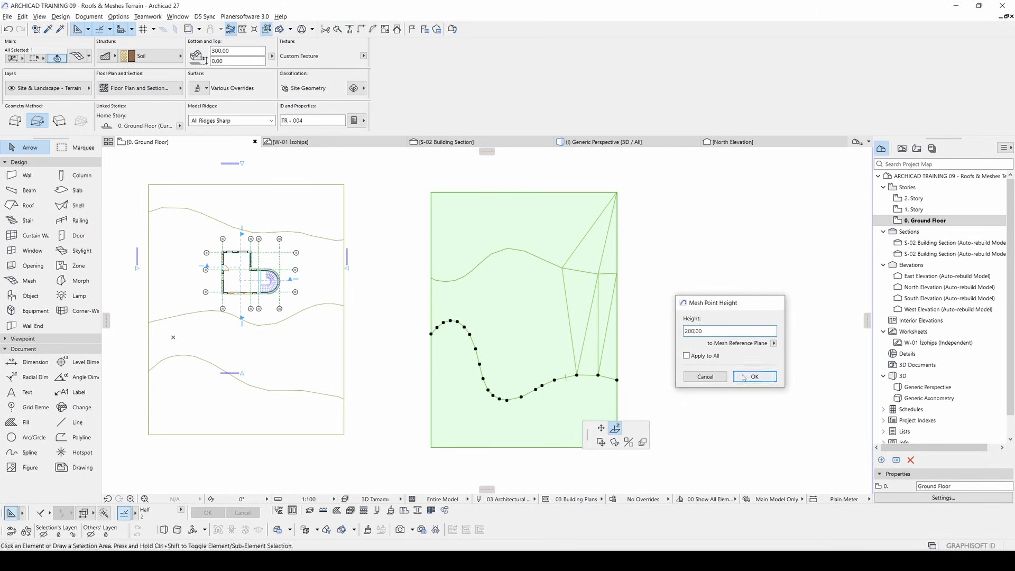
pyautogui.click(743, 377)
pyautogui.press('Escape')
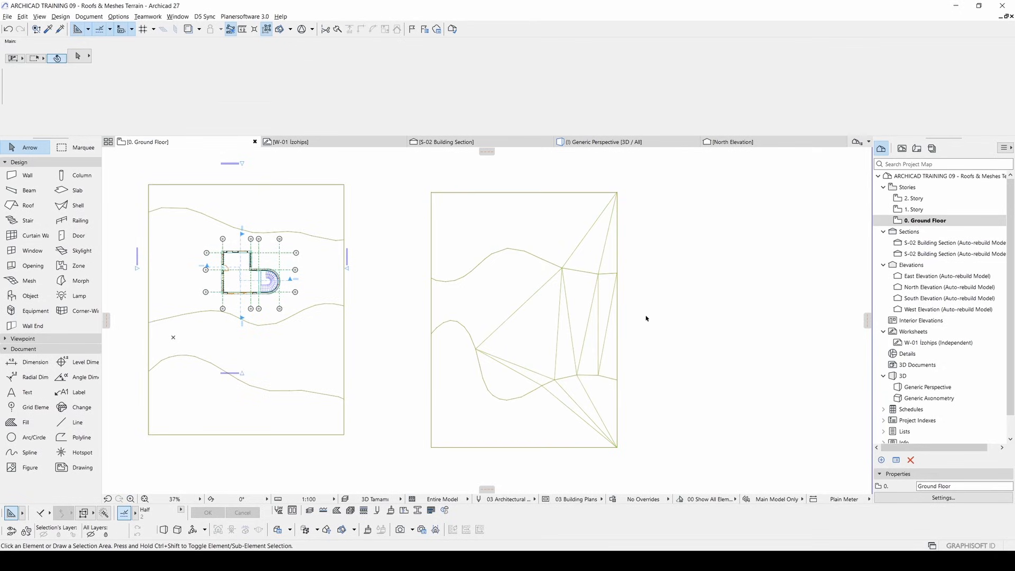
pyautogui.click(616, 204)
pyautogui.click(616, 192)
pyautogui.press('Escape')
pyautogui.press('Escape')
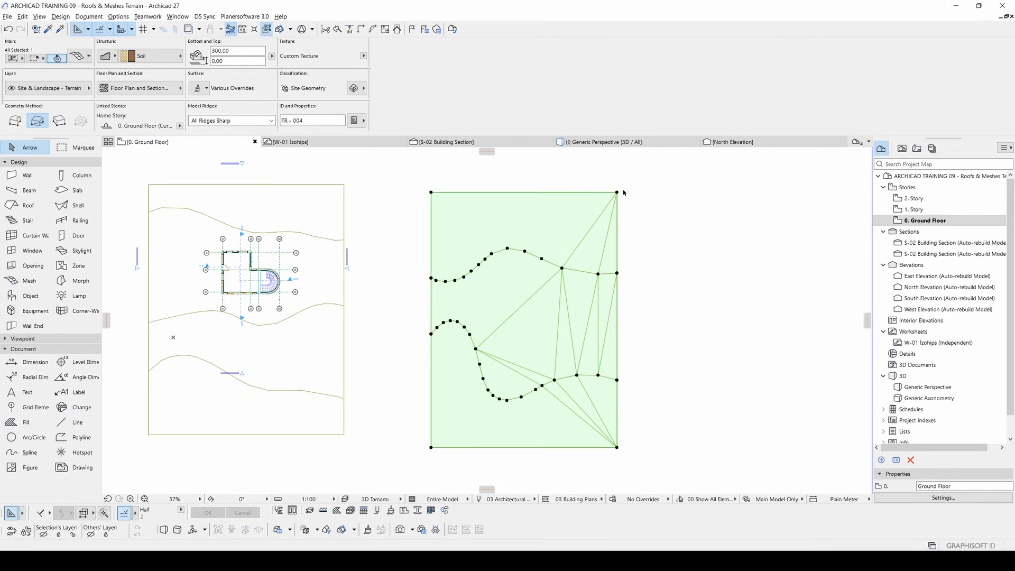
pyautogui.press('Escape')
# - In 3D, lower the two raised contour nodes of the new mesh to elevation 0, level with the flat surface
pyautogui.press('F3')
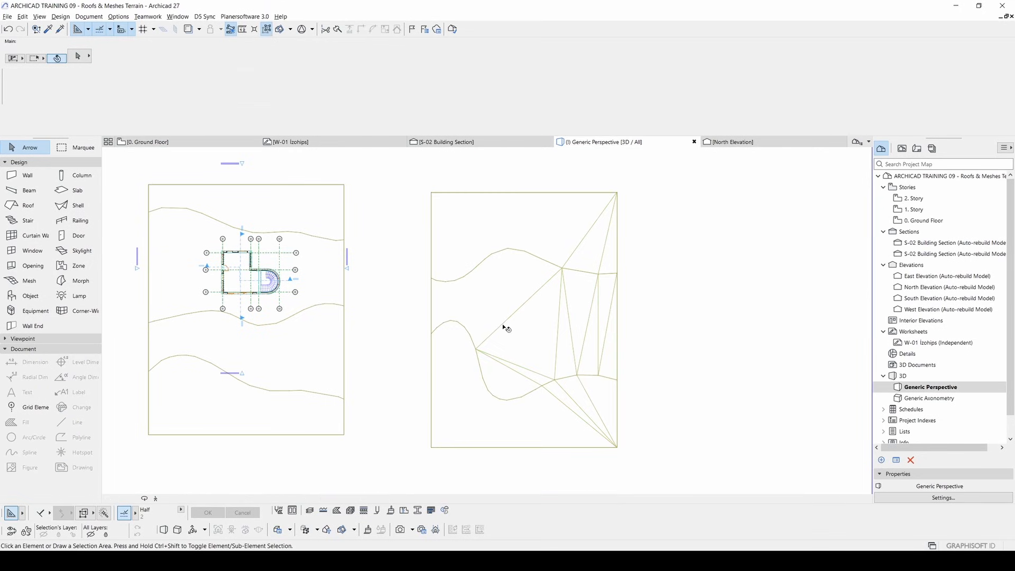
pyautogui.keyDown('shift'); pyautogui.moveTo(453, 333); pyautogui.dragTo(463, 289, button='middle'); pyautogui.keyUp('shift')
pyautogui.press('Escape')
pyautogui.click(477, 365)
pyautogui.click(462, 288)
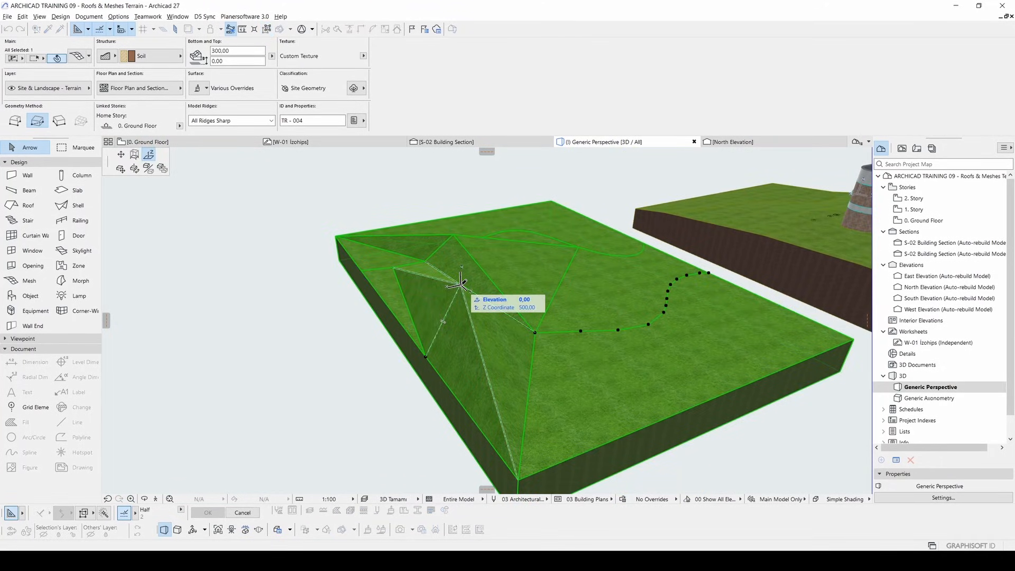
pyautogui.keyDown('shift'); pyautogui.moveTo(461, 284); pyautogui.dragTo(528, 315, button='middle'); pyautogui.keyUp('shift')
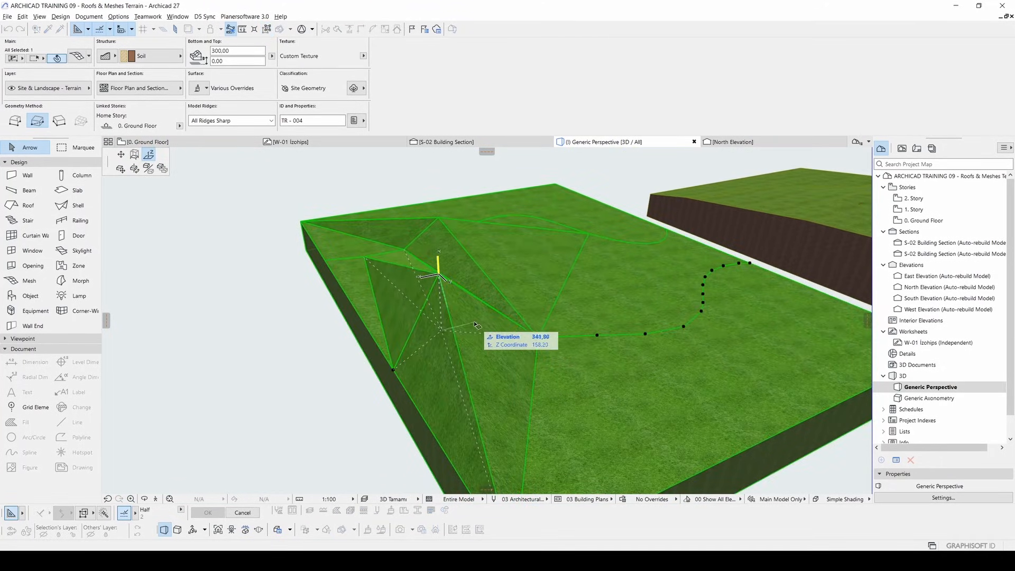
pyautogui.keyDown('shift'); pyautogui.moveTo(509, 343); pyautogui.dragTo(548, 345, button='middle'); pyautogui.keyUp('shift')
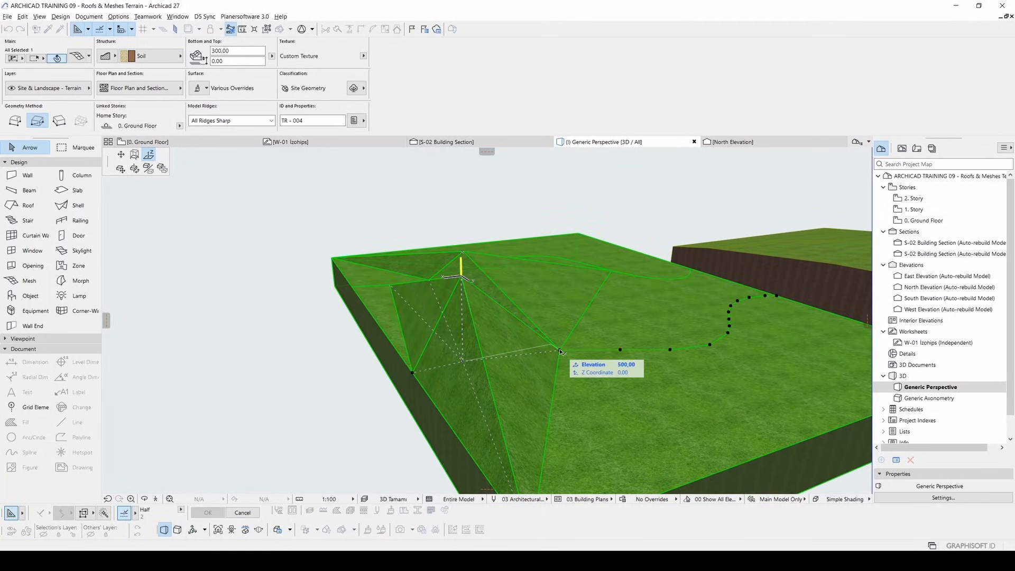
pyautogui.click(553, 350)
pyautogui.keyDown('shift'); pyautogui.moveTo(554, 350); pyautogui.dragTo(531, 313, button='middle'); pyautogui.keyUp('shift')
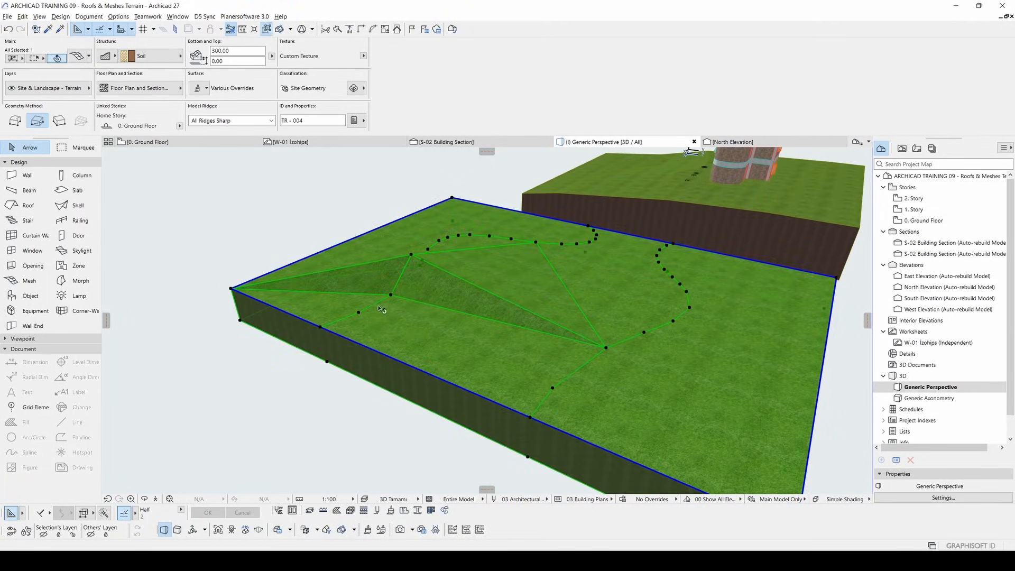
pyautogui.click(411, 254)
pyautogui.click(419, 267)
# - On the ground floor plan, set the height of all nodes on the new mesh's northern contour line to 300
pyautogui.press('F2')
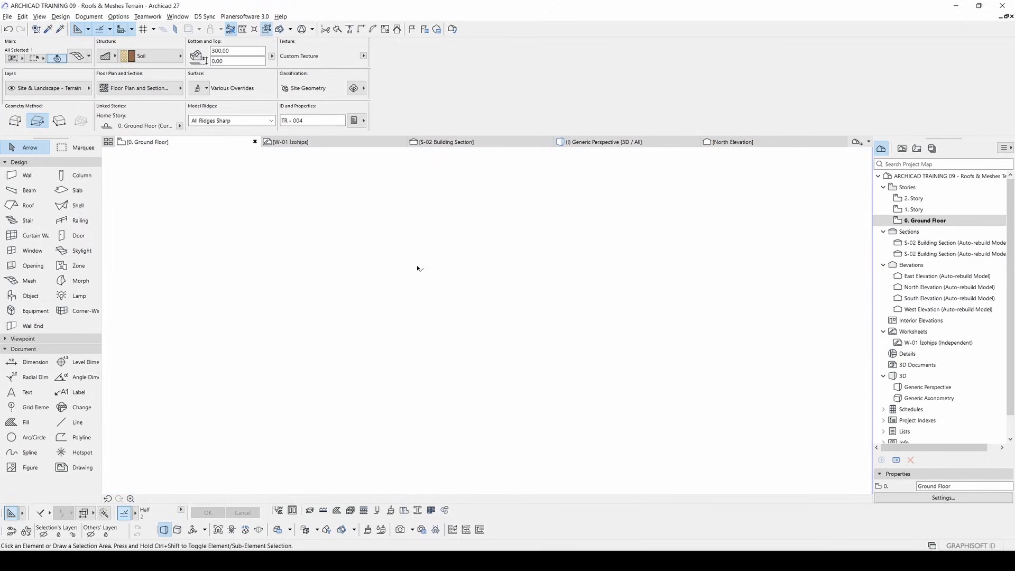
pyautogui.click(541, 259)
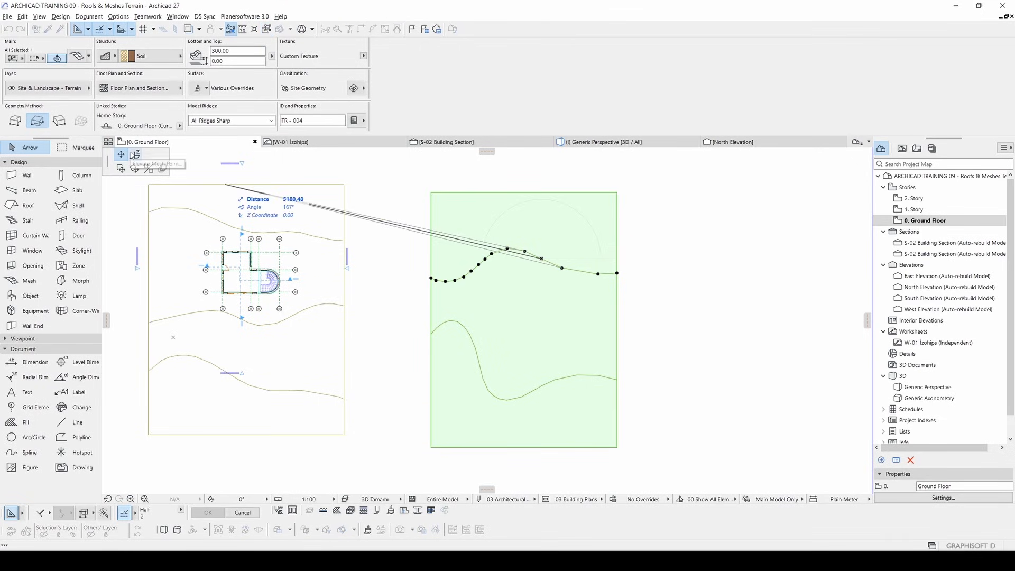
pyautogui.click(134, 154)
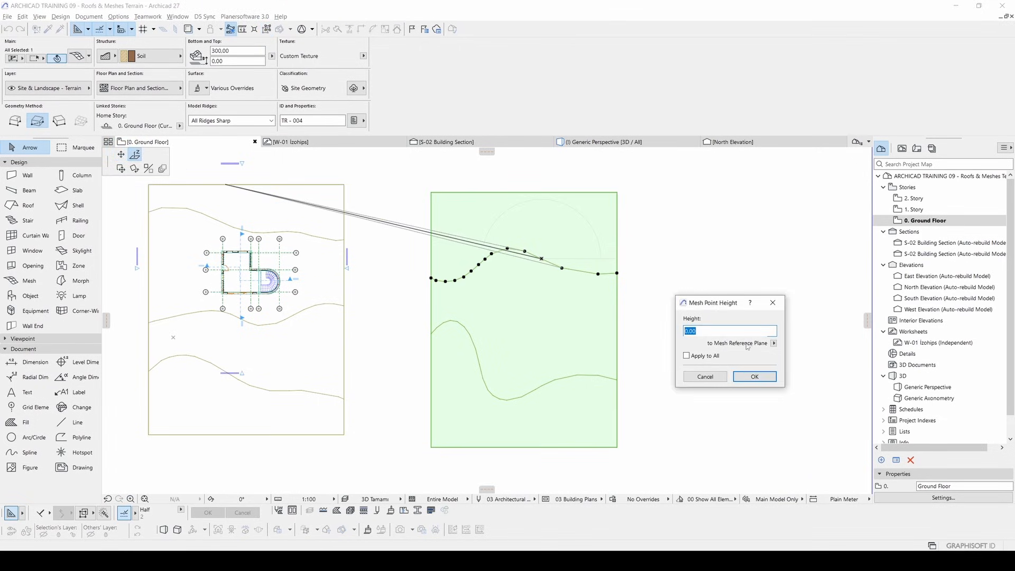
pyautogui.click(686, 356)
pyautogui.write('300')
pyautogui.click(761, 378)
# - Raise the southern contour line of the new mesh to height 300
pyautogui.click(580, 377)
pyautogui.write('300')
pyautogui.click(754, 376)
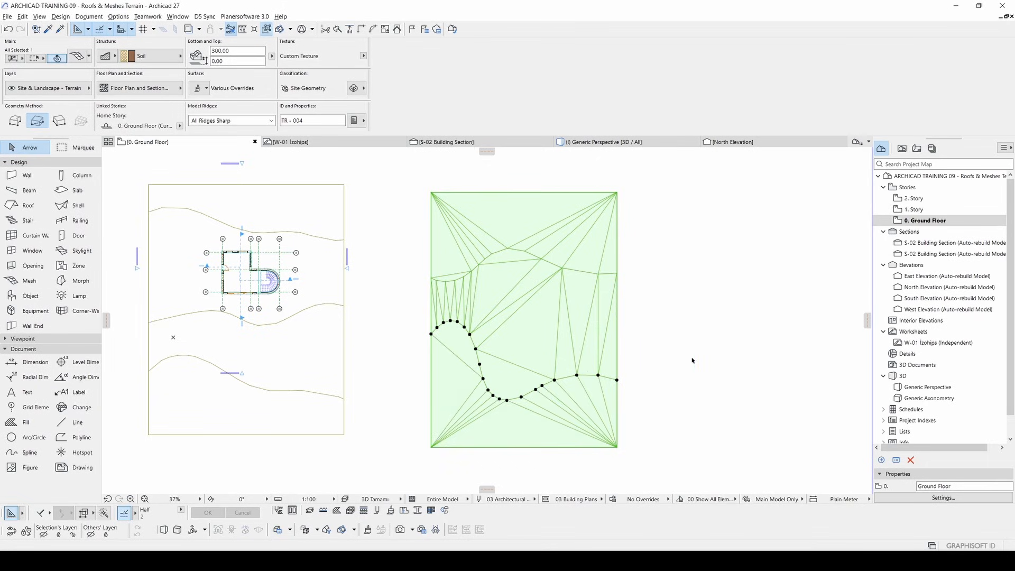
# - In 3D, try to raise the northeast corner node of the new mesh to the height of the nearest contour node
pyautogui.press('F3')
pyautogui.click(539, 409)
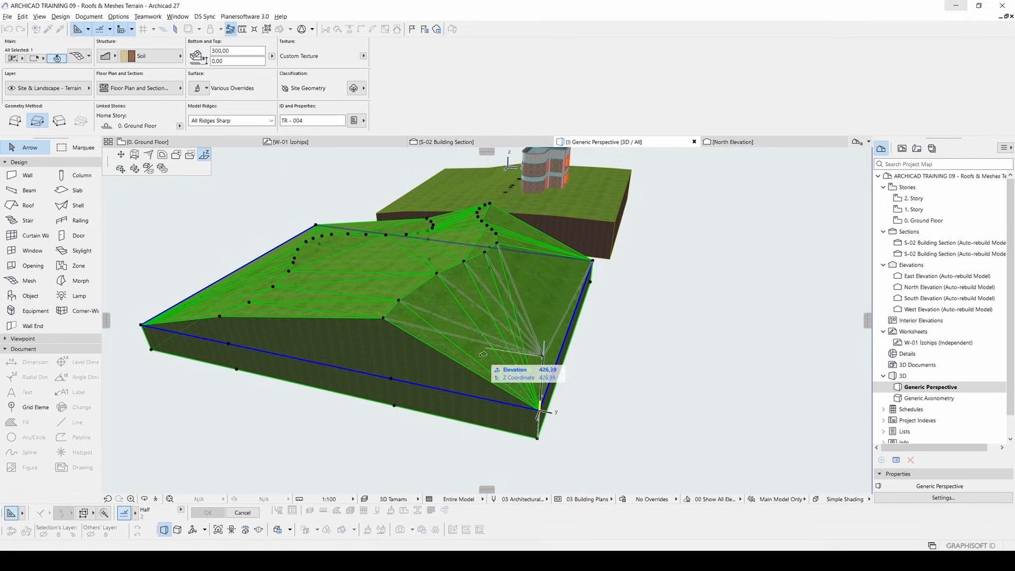
pyautogui.click(384, 316)
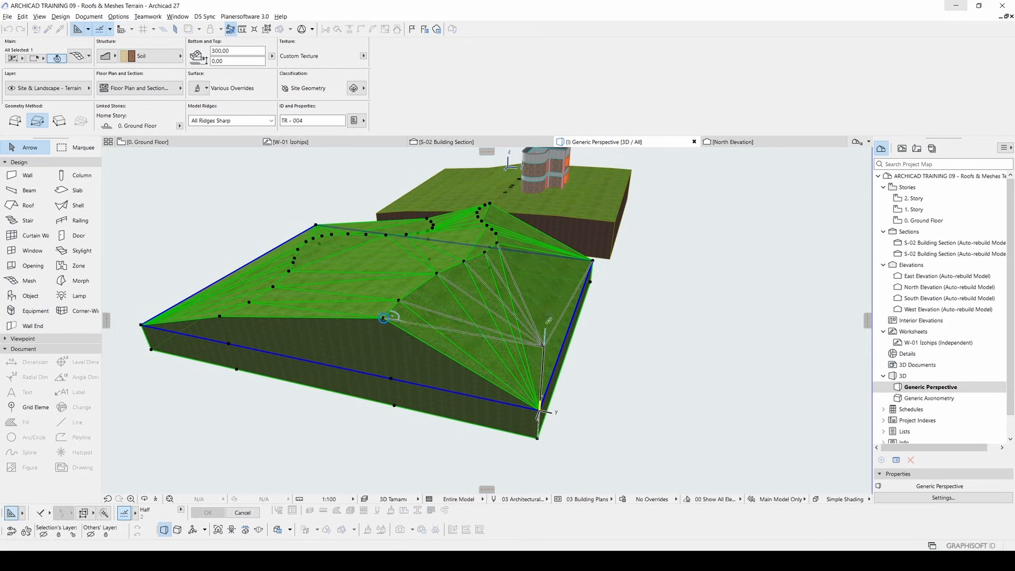
# - Back on the ground floor plan, set the height of the new mesh's northwest corner node to 10
pyautogui.press('F2')
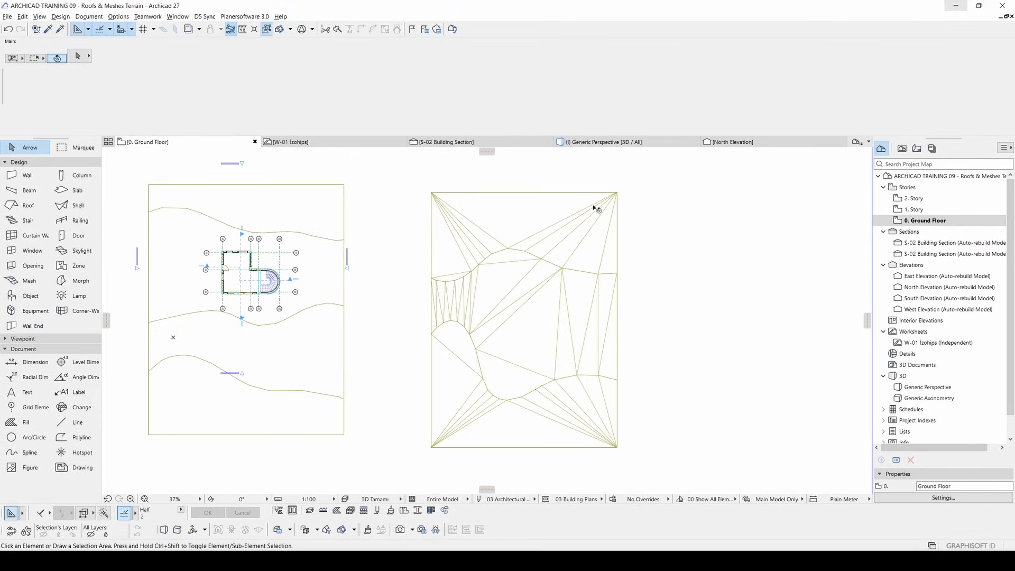
pyautogui.moveTo(519, 206); pyautogui.dragTo(530, 252, button='middle')
pyautogui.scroll(4, 468, 241)
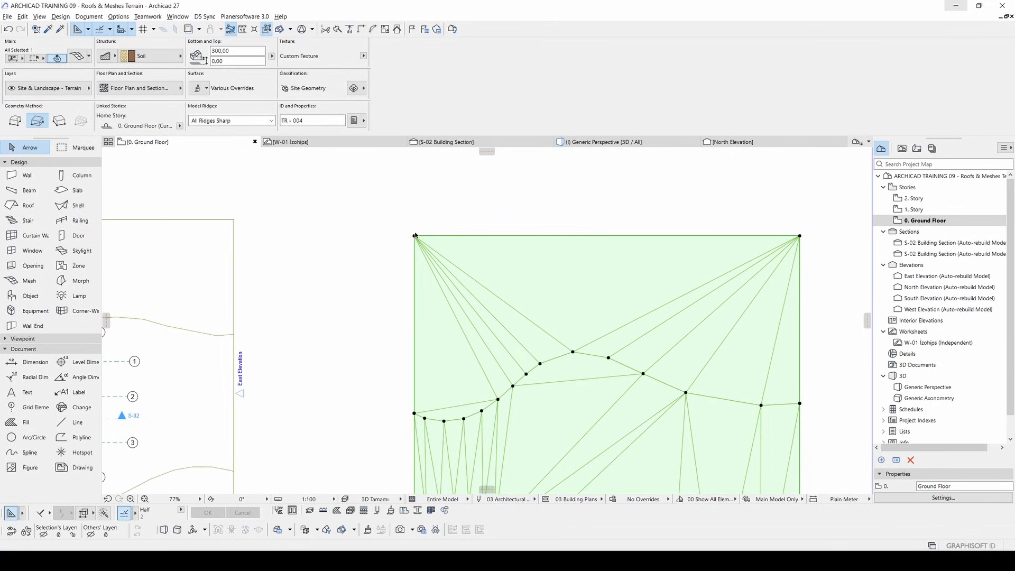
pyautogui.click(415, 235)
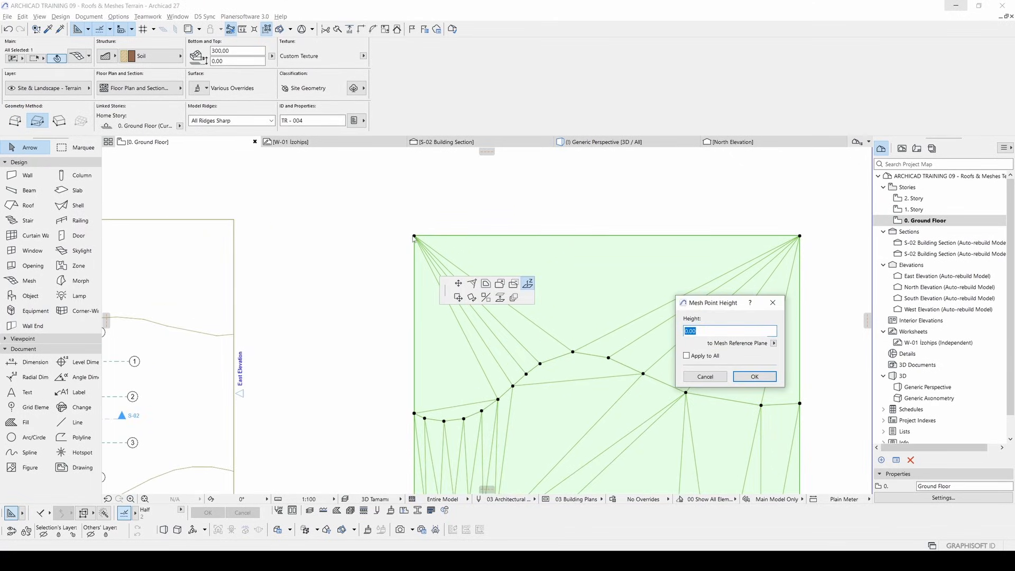
pyautogui.write('10')
pyautogui.click(754, 376)
pyautogui.click(761, 222)
pyautogui.moveTo(772, 249); pyautogui.dragTo(702, 258, button='middle')
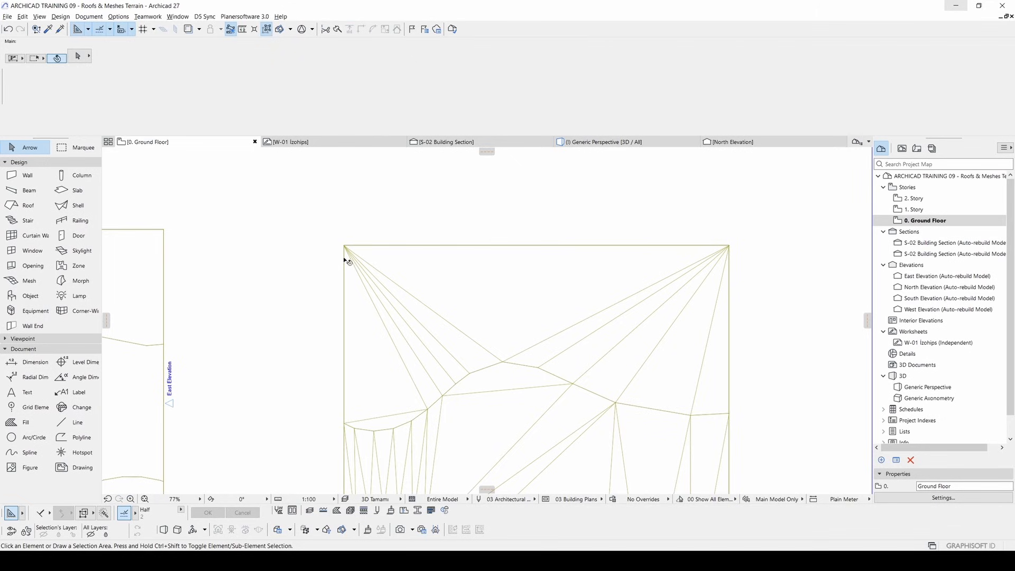
# - Open the height setting for the northeast corner node of the new mesh
pyautogui.click(553, 292)
pyautogui.scroll(3, 625, 221)
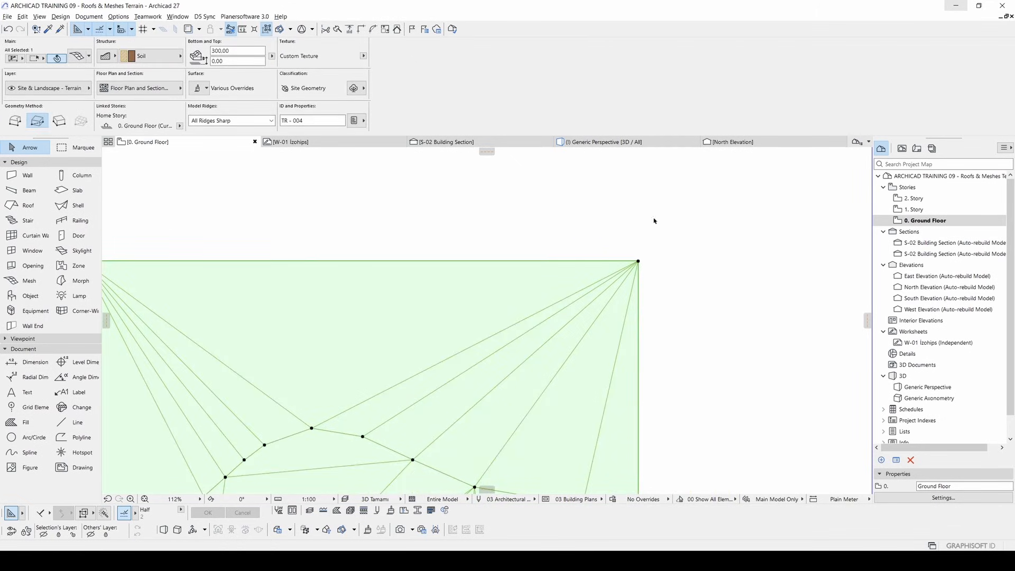
pyautogui.click(638, 261)
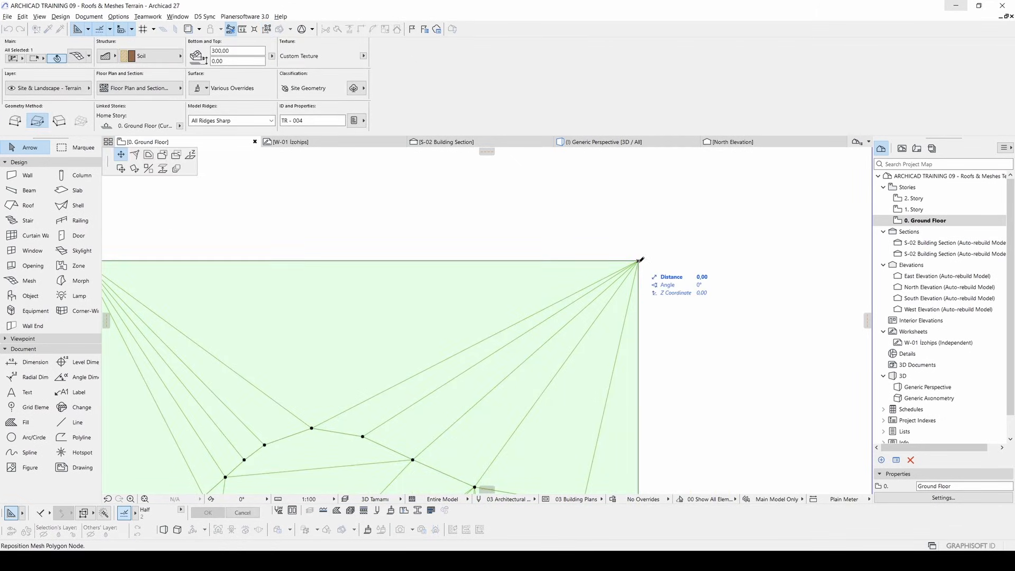
pyautogui.click(191, 154)
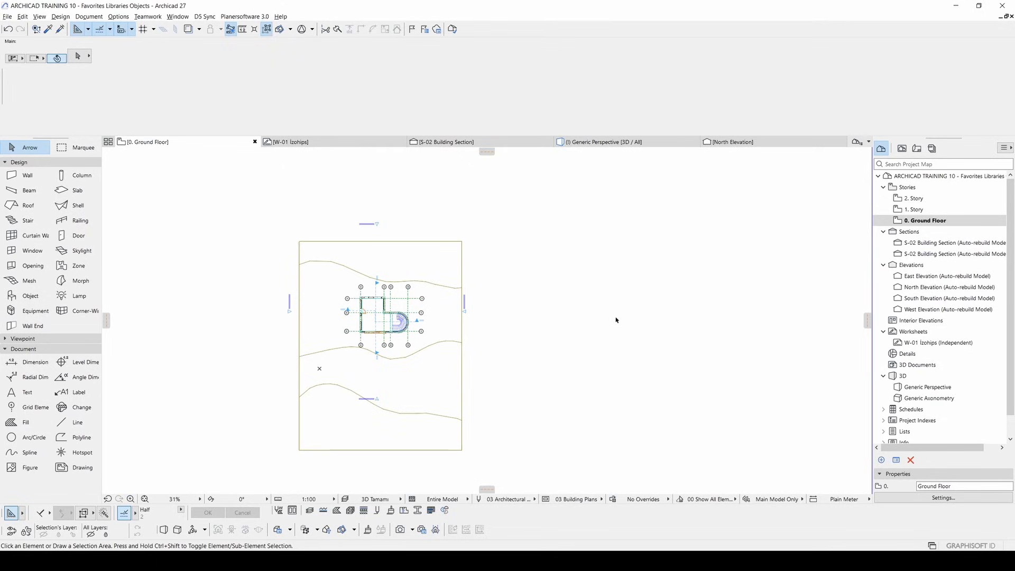
# - Examine the default window settings: the 1.2 Doors 27 and Storefronts 27 folders of Archicad Library 27 and the surface parameters
pyautogui.click(32, 251)
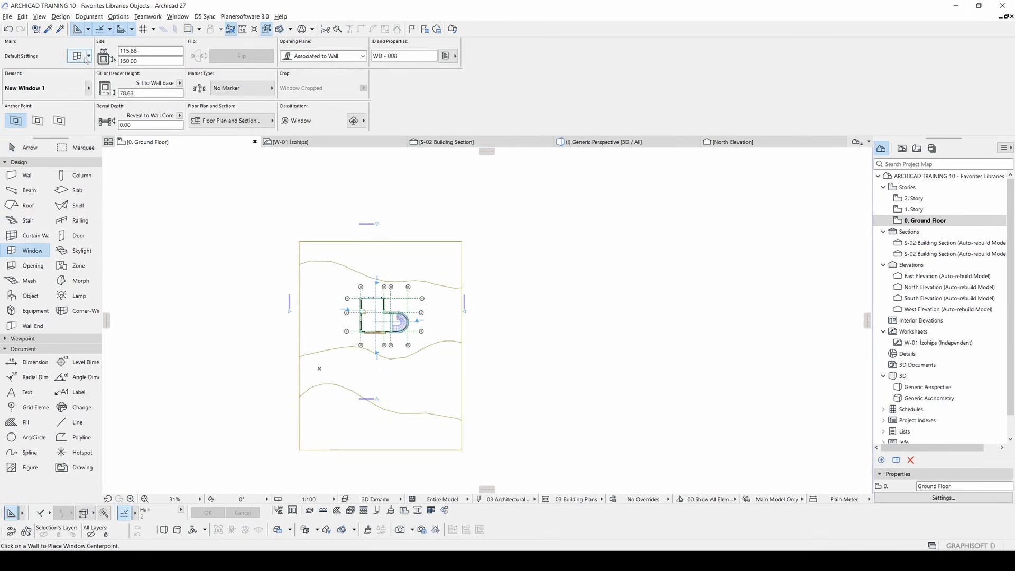
pyautogui.click(78, 56)
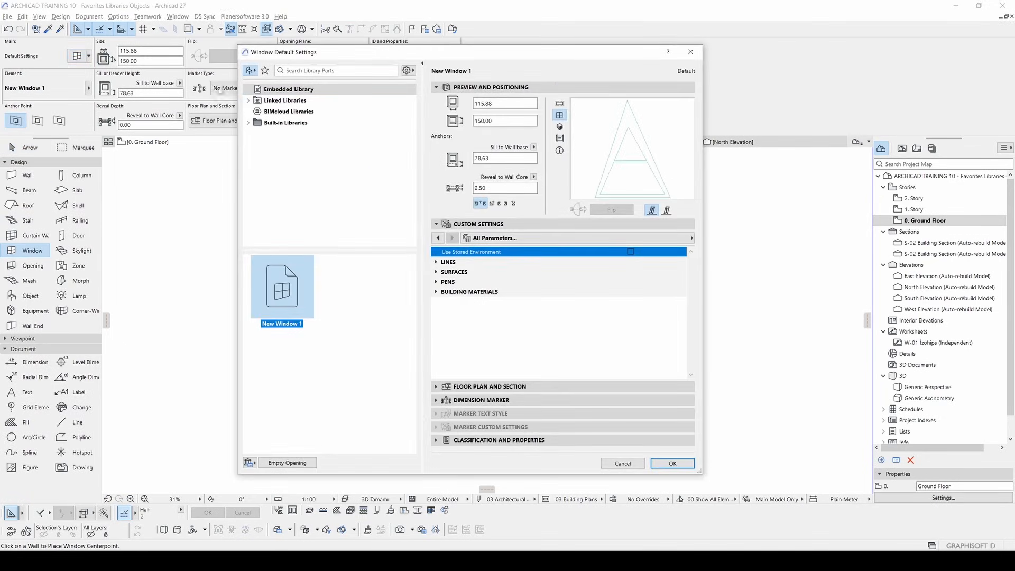
pyautogui.click(248, 100)
pyautogui.click(270, 111)
pyautogui.click(253, 112)
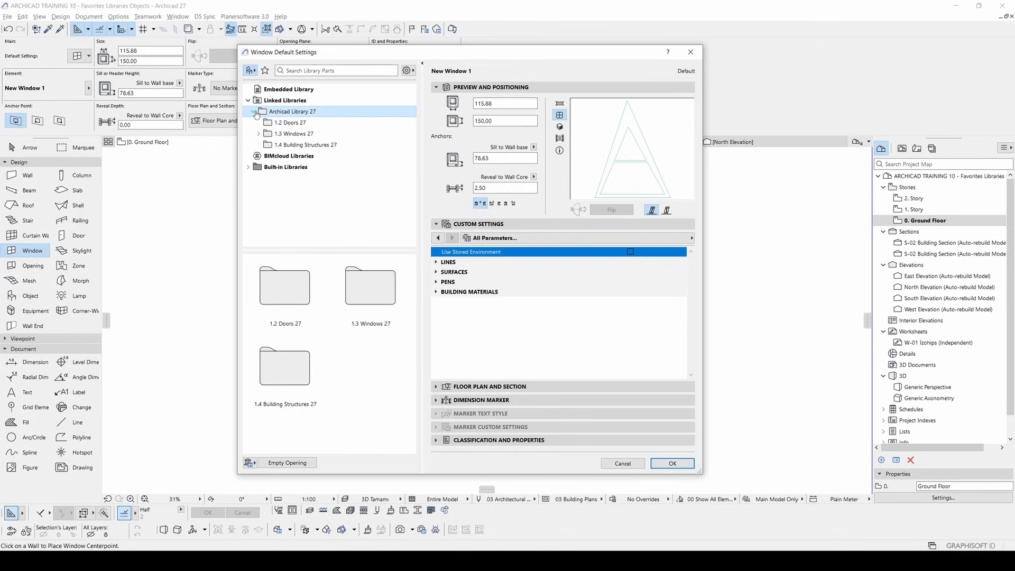
pyautogui.click(283, 123)
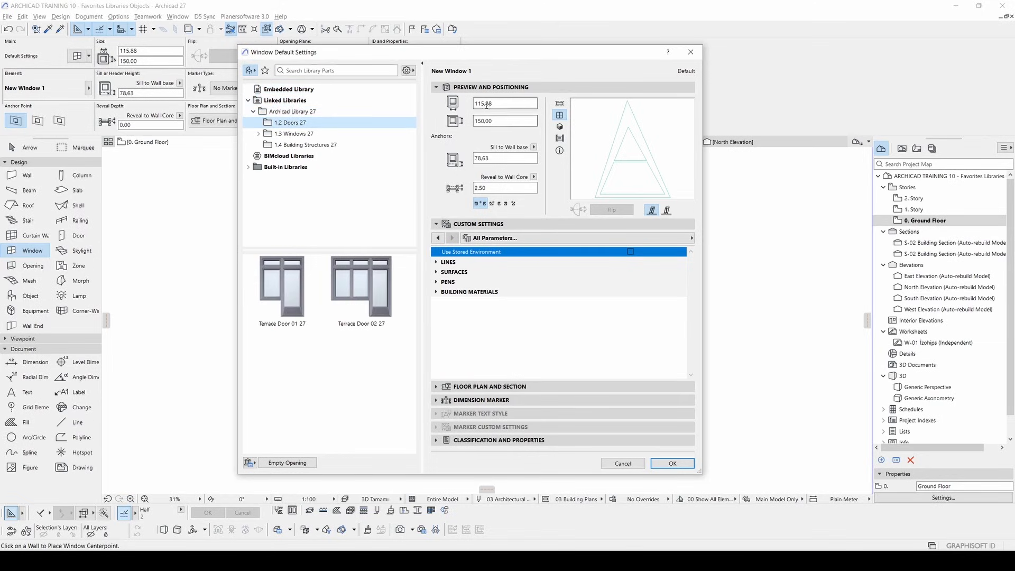
pyautogui.click(259, 133)
pyautogui.click(296, 222)
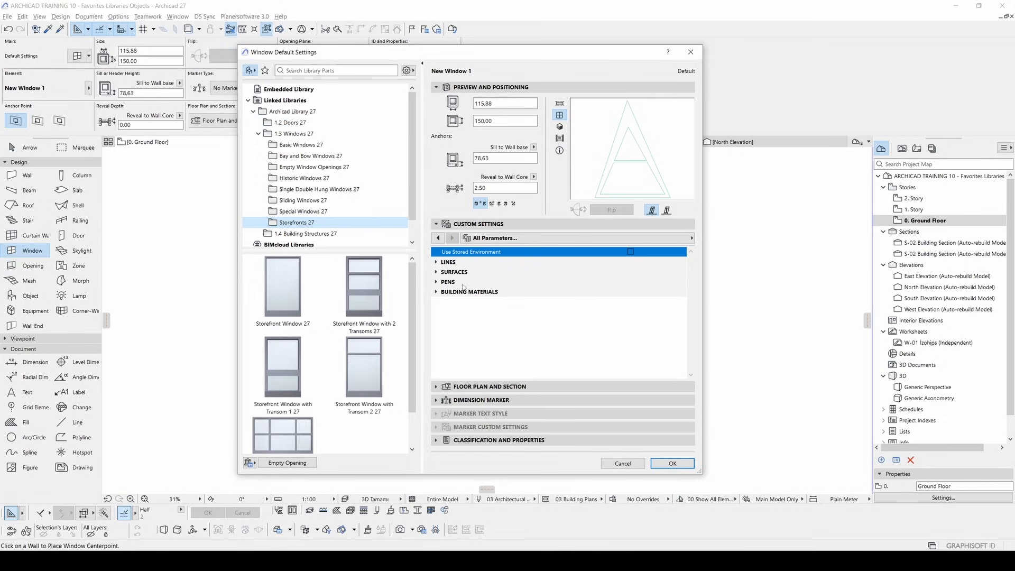
pyautogui.click(437, 272)
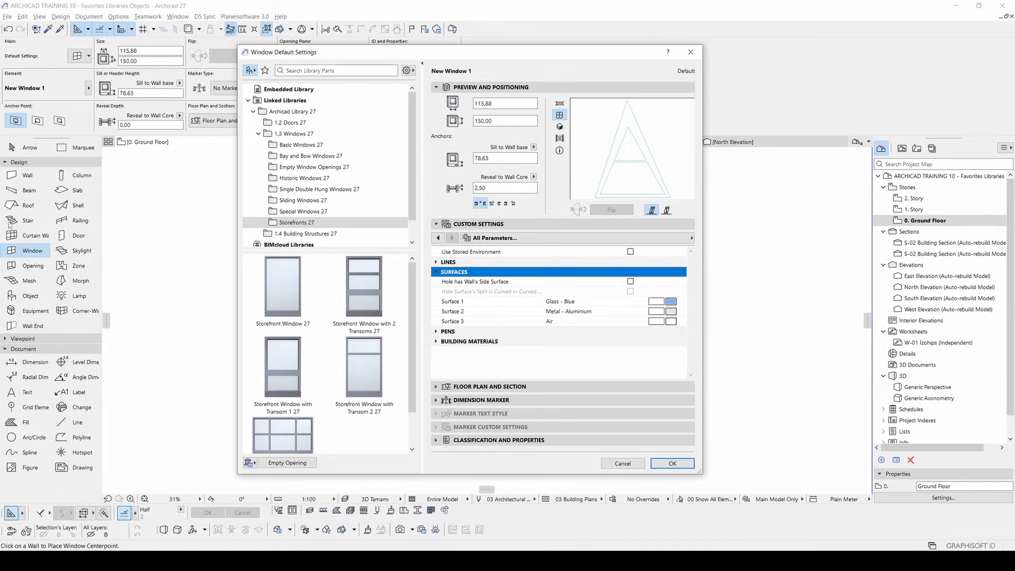
pyautogui.press('Escape')
pyautogui.press('Escape')
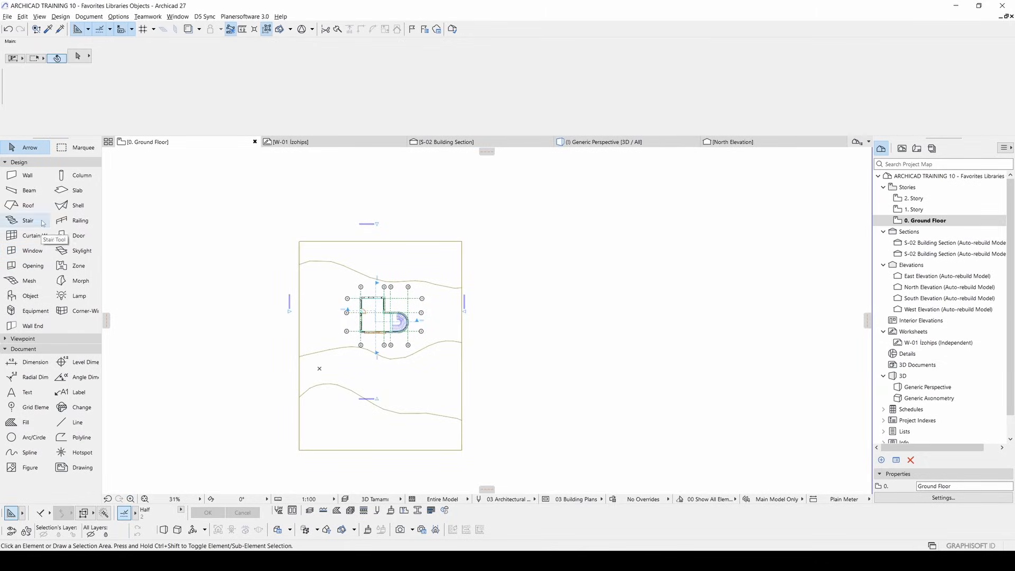
# - Apply the Timber Fencing Segment favorite to the segment in the default railing settings
pyautogui.doubleClick(80, 220)
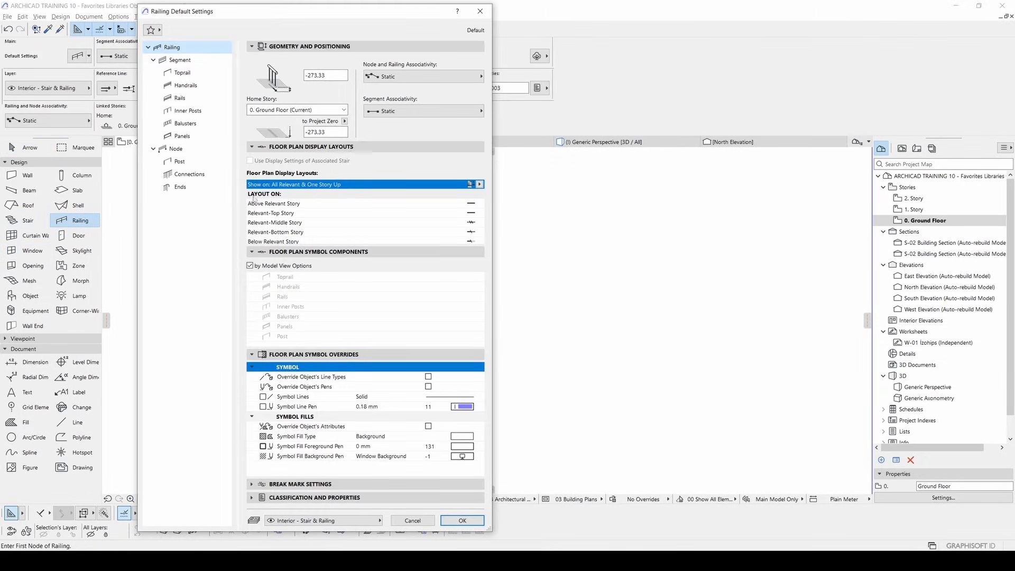
pyautogui.click(179, 60)
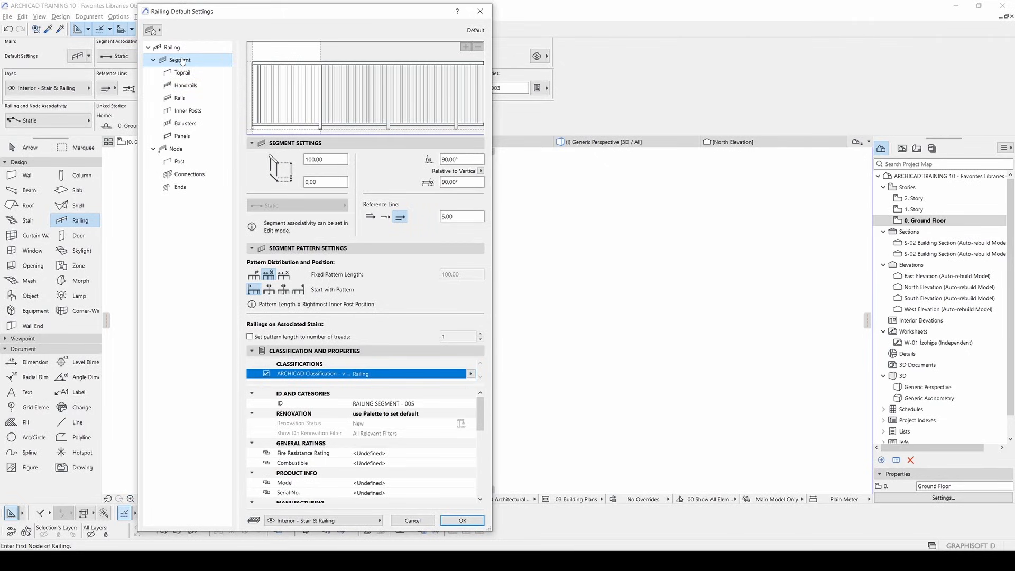
pyautogui.click(154, 30)
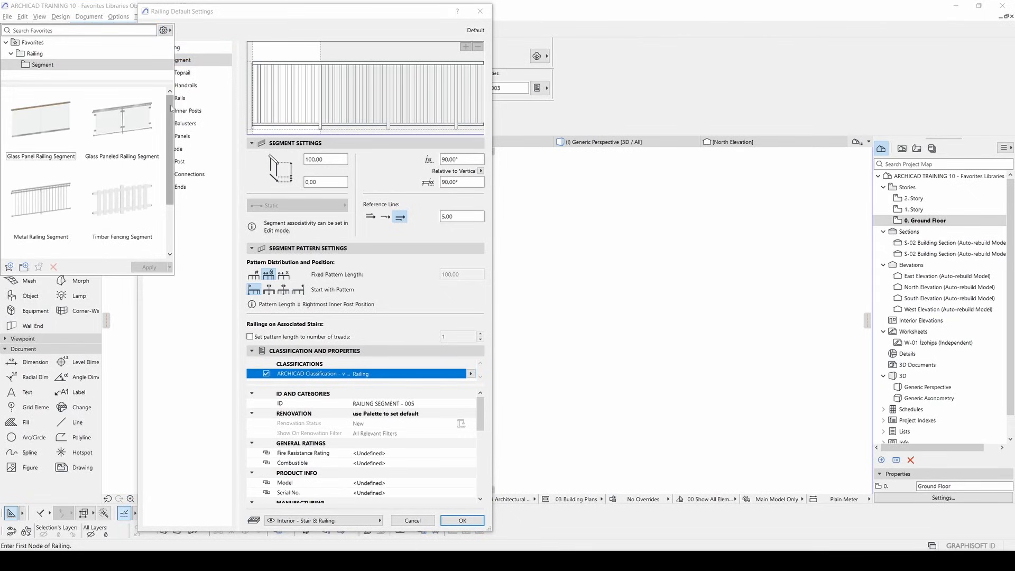
pyautogui.scroll(-1, 172, 112)
pyautogui.moveTo(171, 112); pyautogui.dragTo(172, 160)
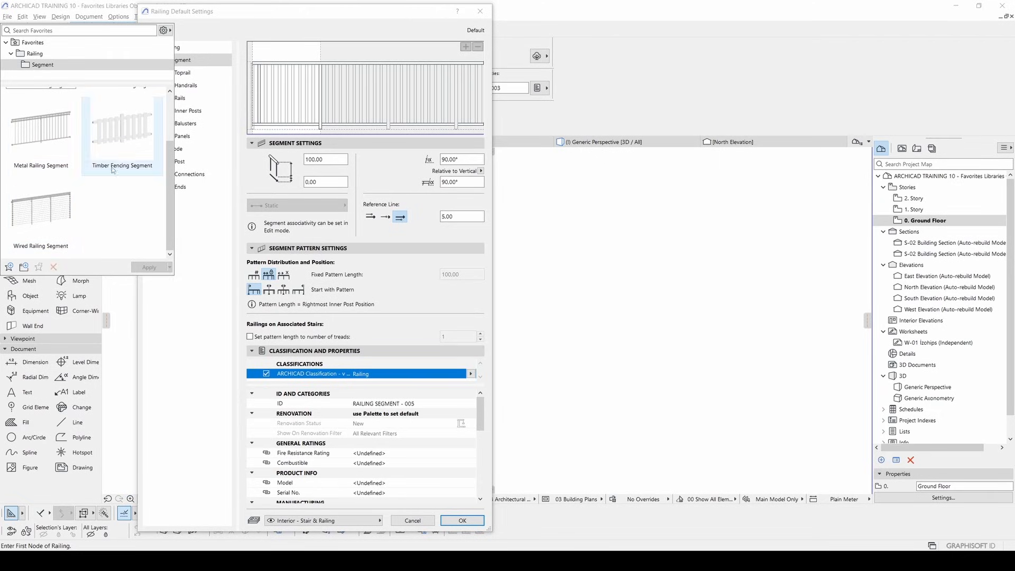
pyautogui.click(103, 151)
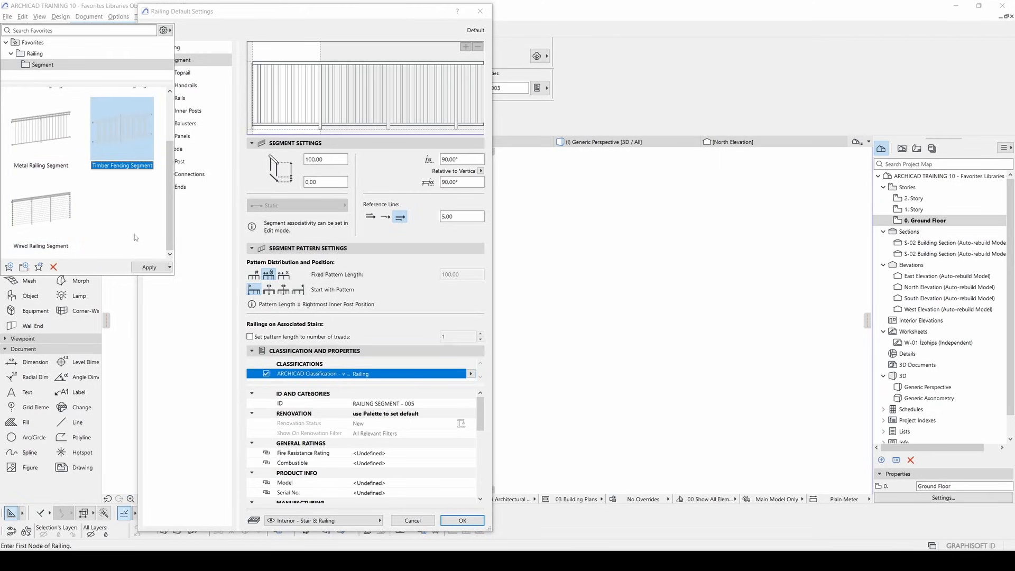
pyautogui.click(149, 267)
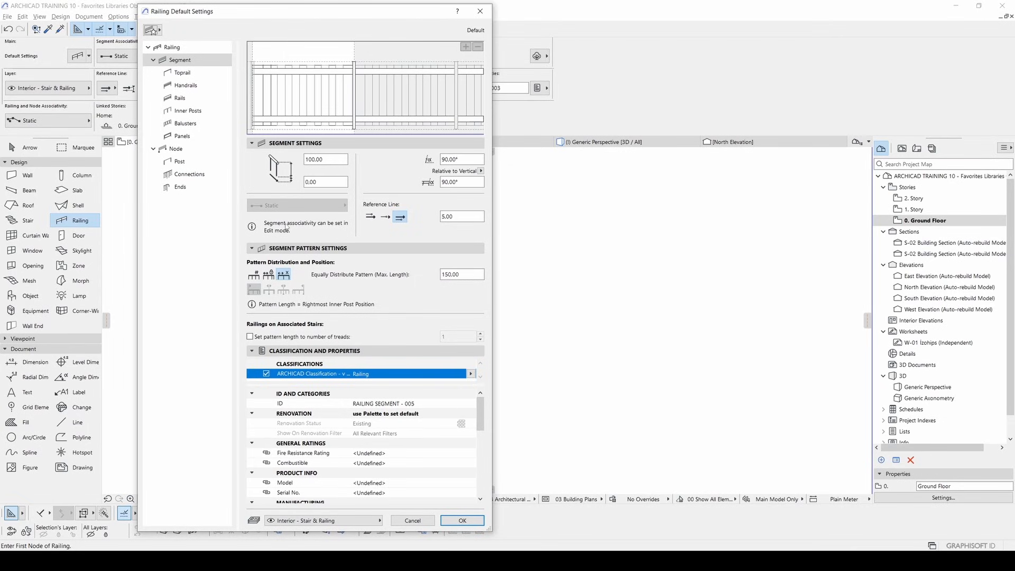
pyautogui.moveTo(246, 11); pyautogui.dragTo(266, 11)
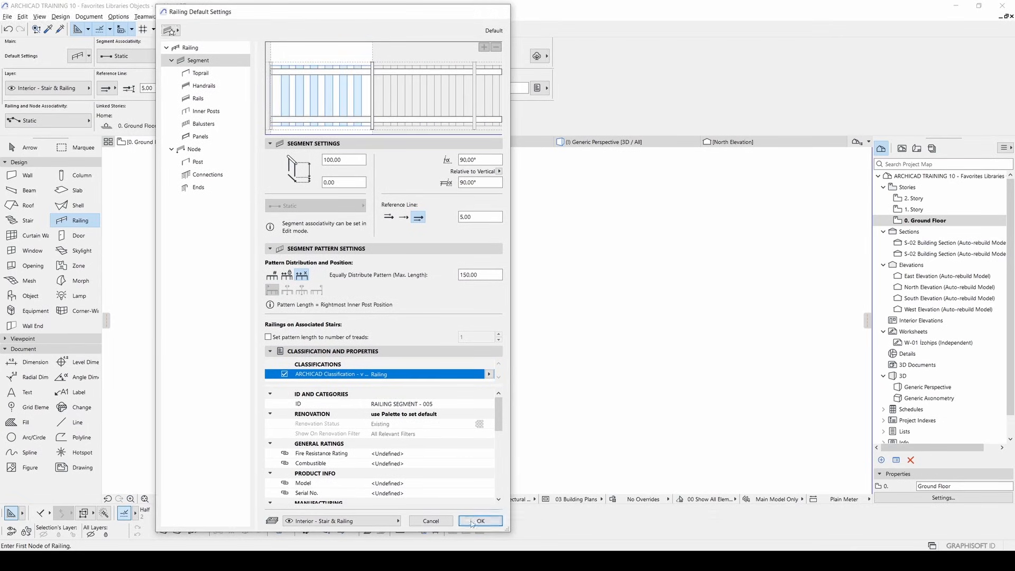
pyautogui.click(481, 520)
# - Place a short straight horizontal railing east of the terrain mesh and show only that railing in 3D
pyautogui.click(499, 315)
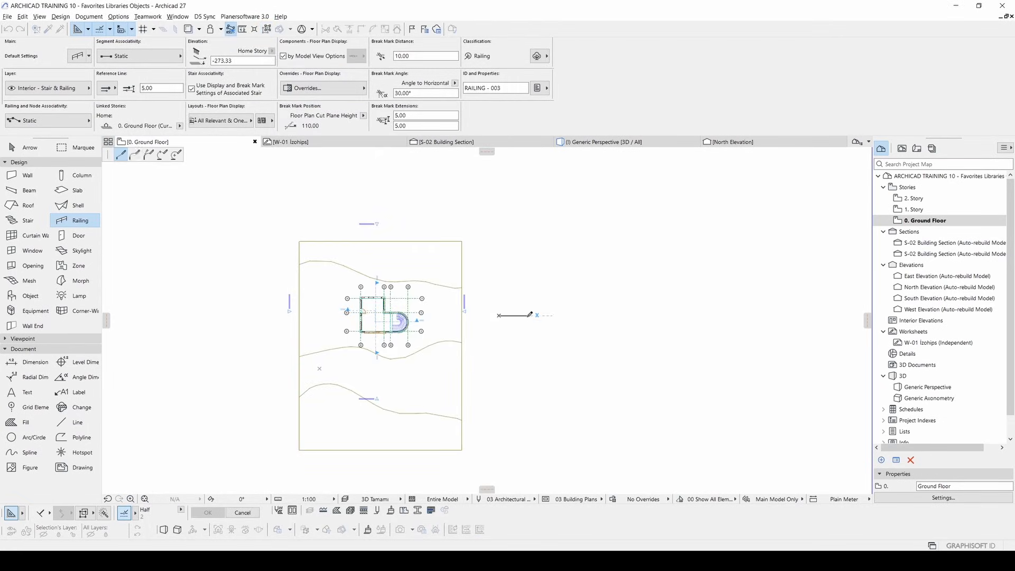
pyautogui.press('Escape')
pyautogui.click(525, 316)
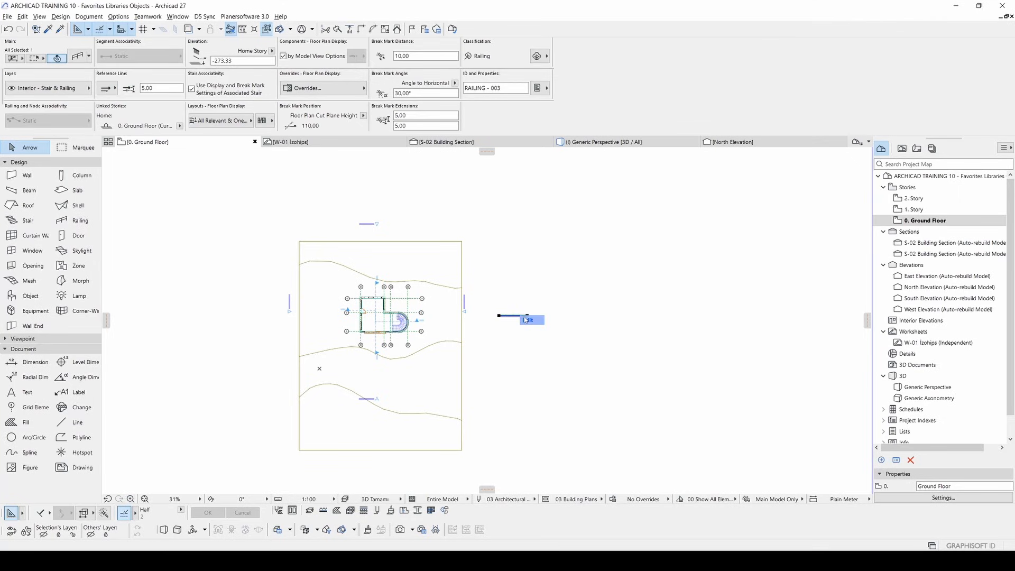
pyautogui.click(527, 320)
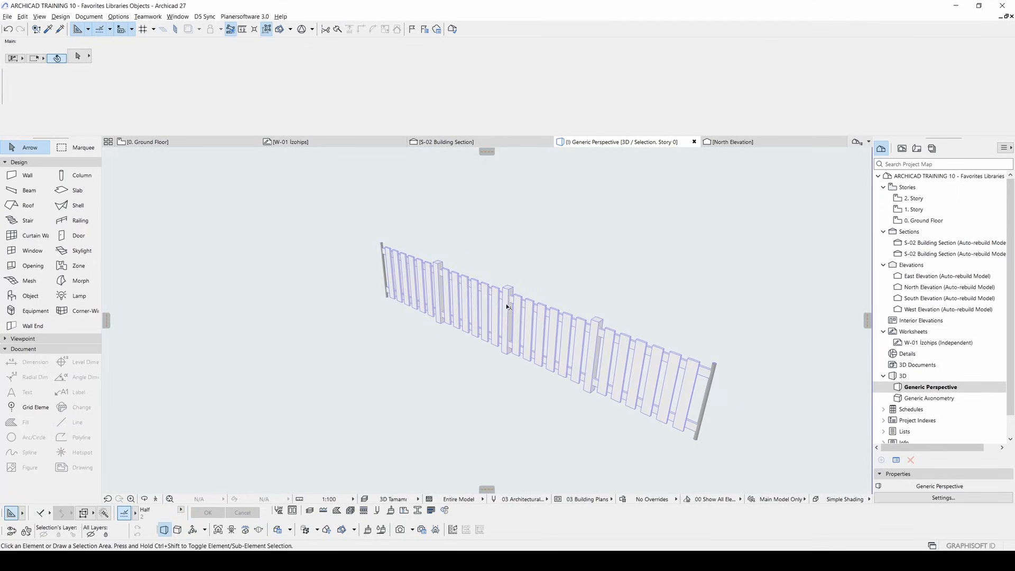
# - Change the placed railing's segment to the Wired Railing Segment favorite
pyautogui.click(506, 309)
pyautogui.hotkey('ctrl', 't')
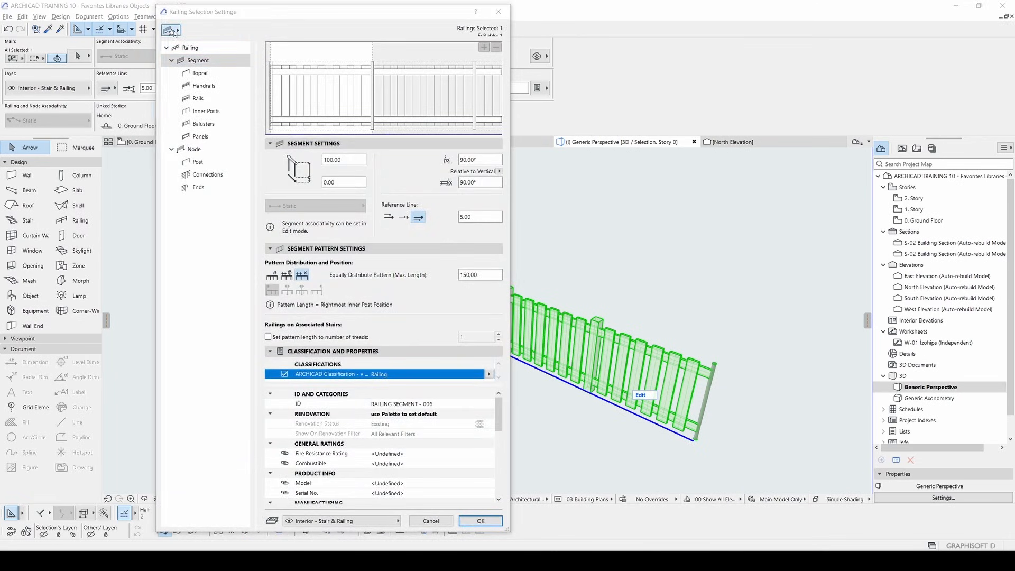
pyautogui.click(171, 30)
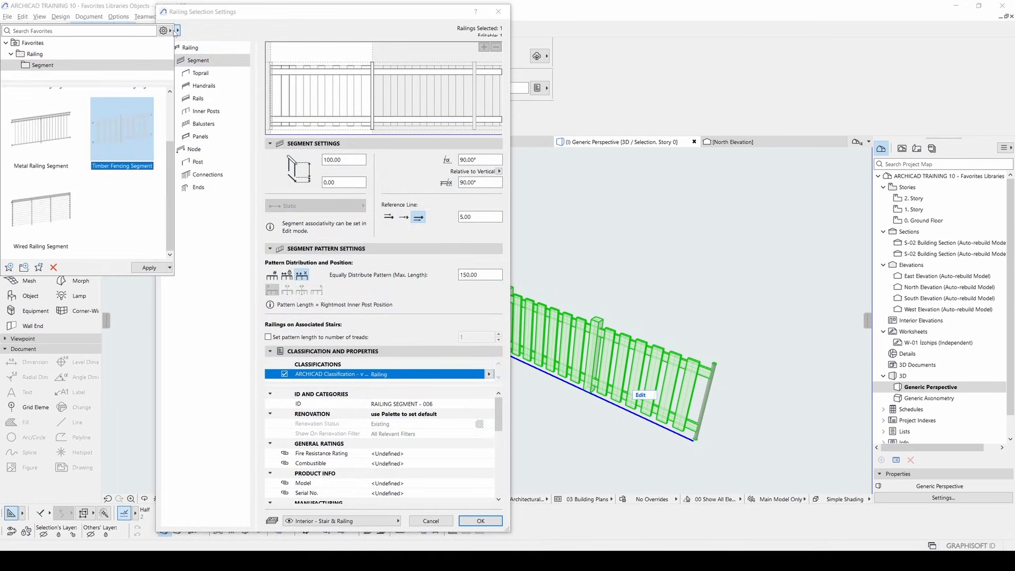
pyautogui.doubleClick(39, 222)
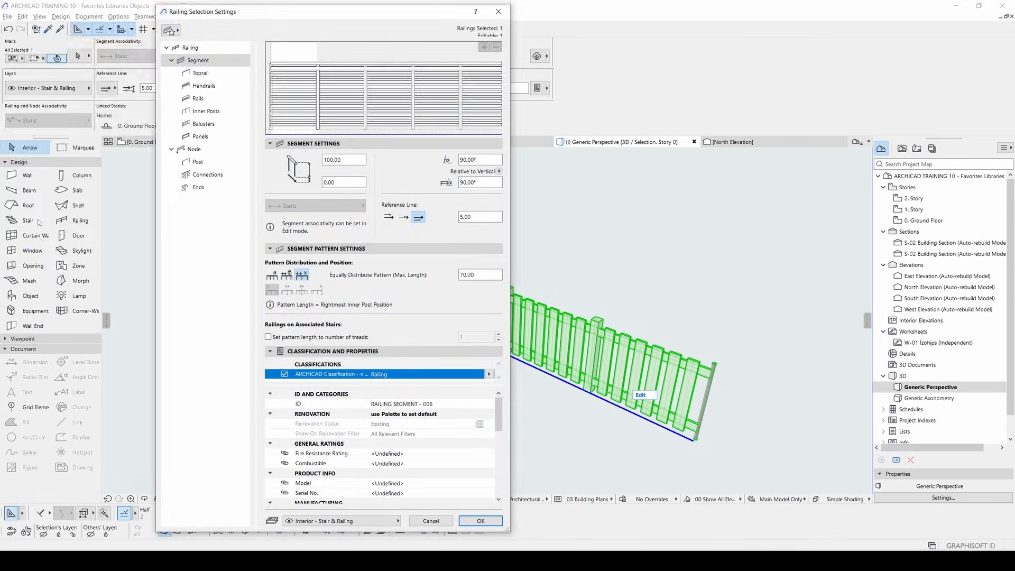
pyautogui.click(478, 520)
pyautogui.press('Escape')
# - Examine the favorites offered for the toprail and the rails in the selected wired railing's segment settings
pyautogui.moveTo(523, 303)
pyautogui.keyDown('shift'); pyautogui.mouseDown(button='middle')
pyautogui.moveTo(249, 267)
pyautogui.moveTo(532, 300)
pyautogui.mouseUp(button='middle'); pyautogui.keyUp('shift')
pyautogui.click(534, 302)
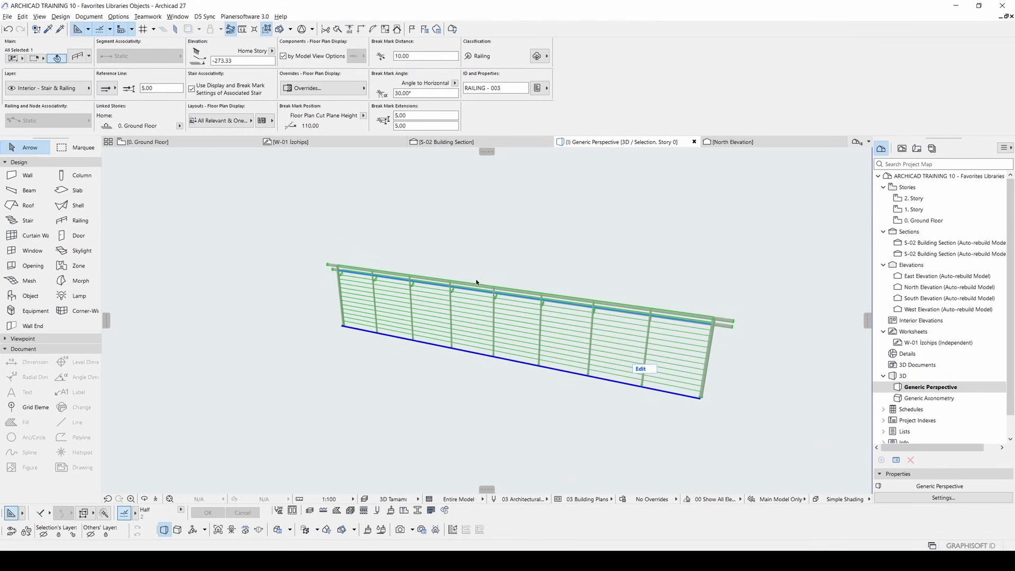
pyautogui.doubleClick(460, 280)
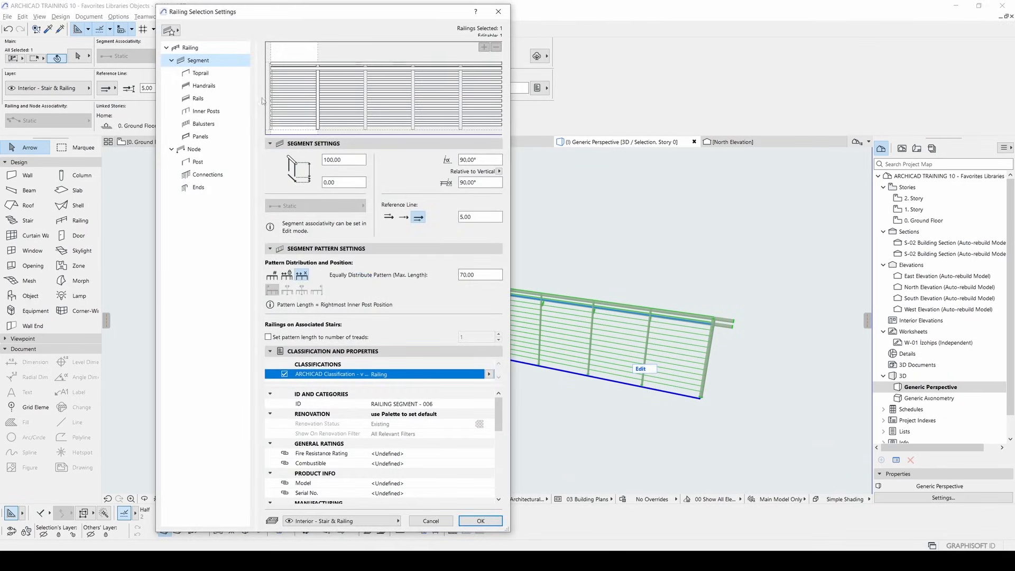
pyautogui.click(201, 73)
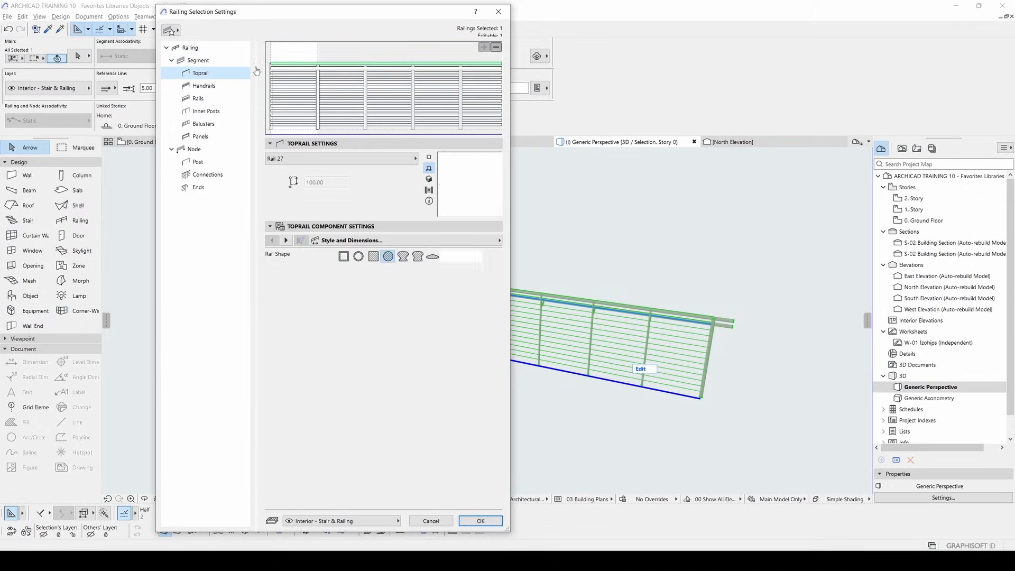
pyautogui.click(169, 31)
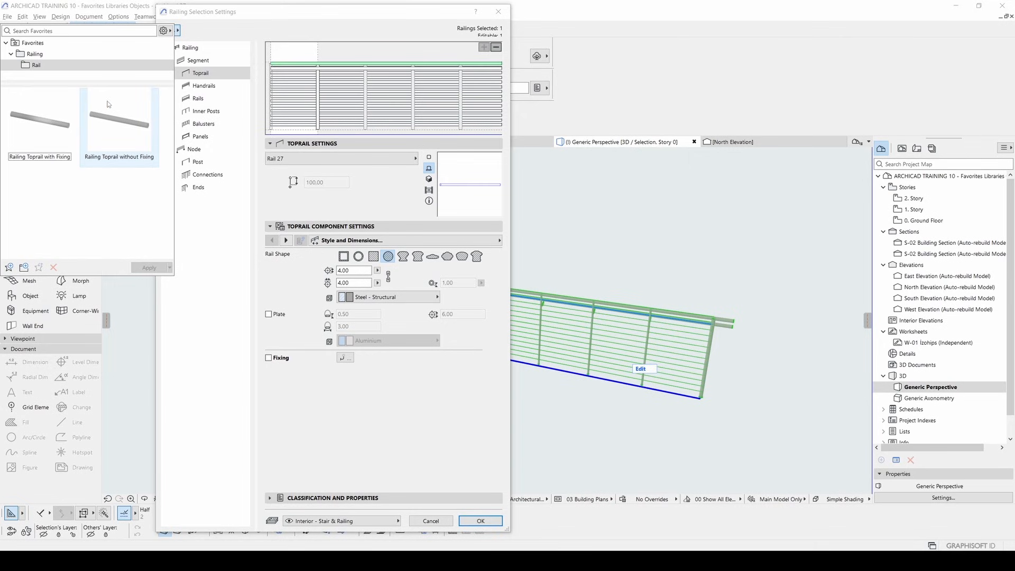
pyautogui.click(314, 95)
pyautogui.click(296, 99)
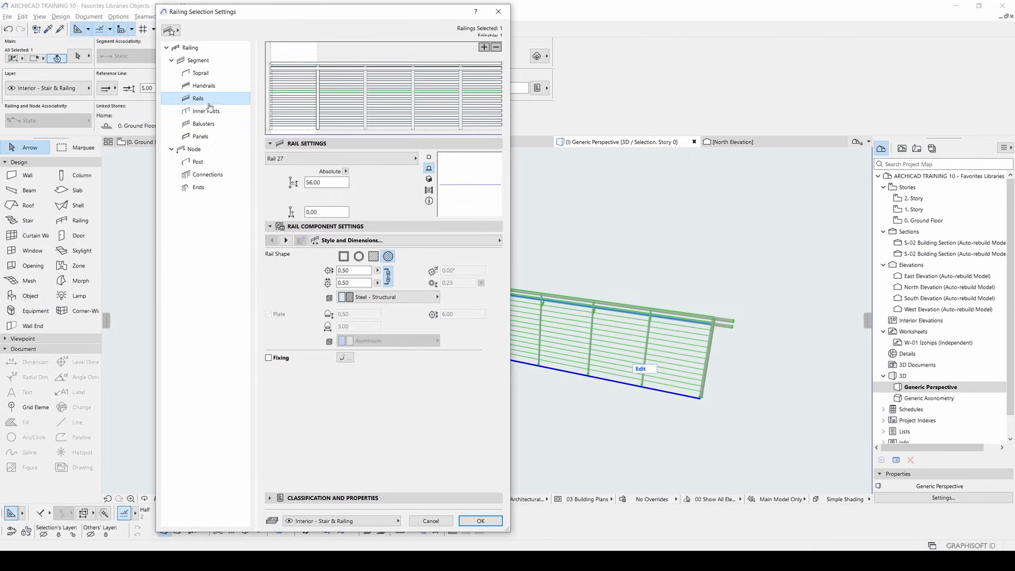
pyautogui.click(170, 30)
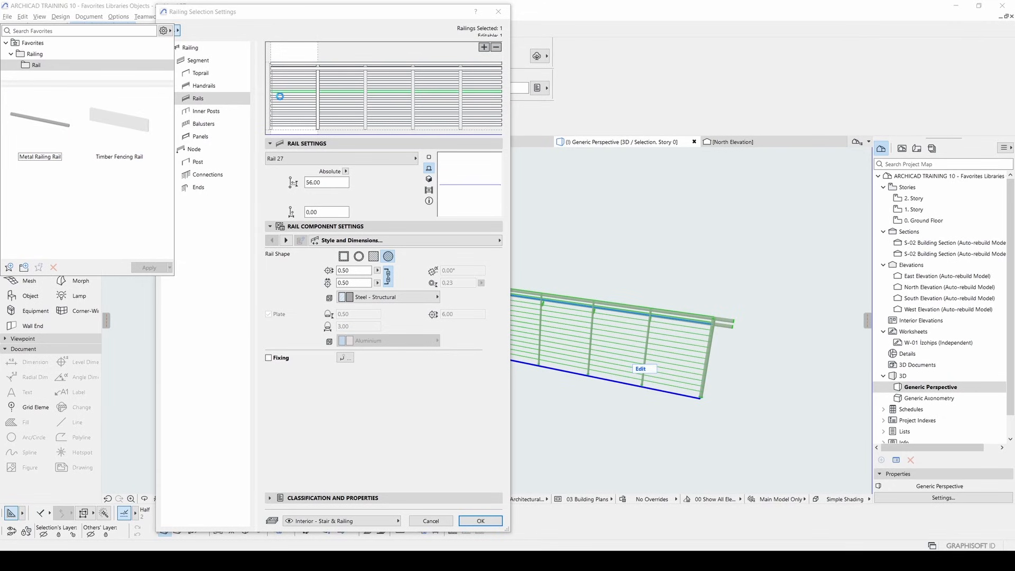
pyautogui.click(221, 221)
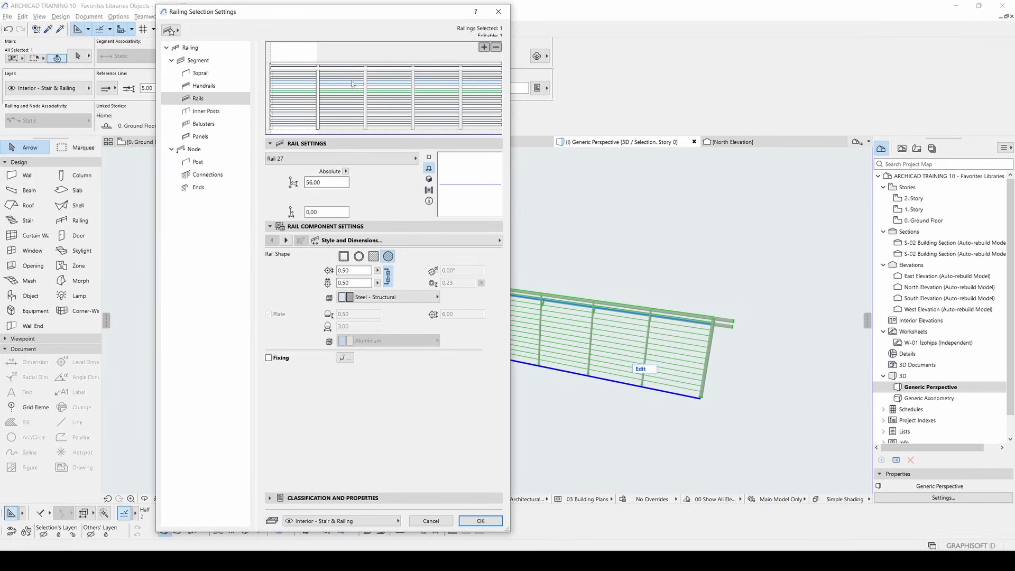
pyautogui.click(331, 68)
pyautogui.click(174, 31)
pyautogui.click(203, 60)
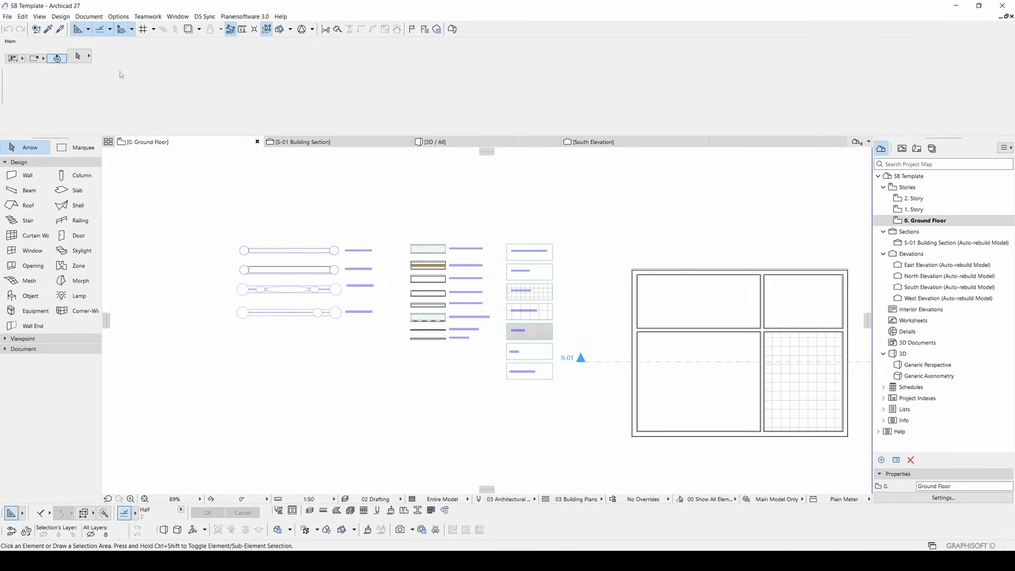
# - Examine the sample garden walls and labelled wall types on the ground floor plan of the SB Template project
pyautogui.scroll(3, 319, 295)
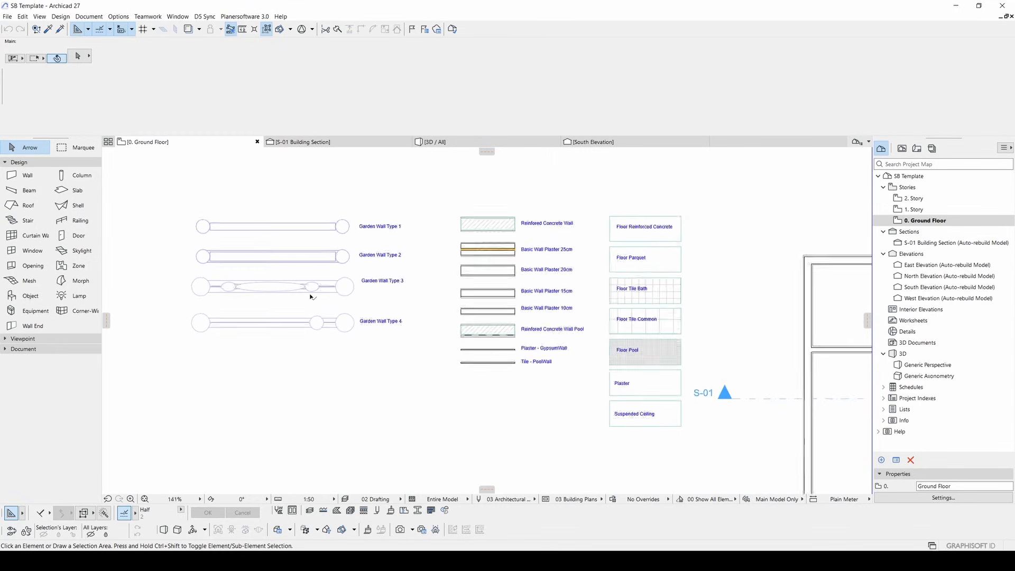
pyautogui.moveTo(337, 240); pyautogui.dragTo(502, 302, button='middle')
pyautogui.scroll(2, 511, 305)
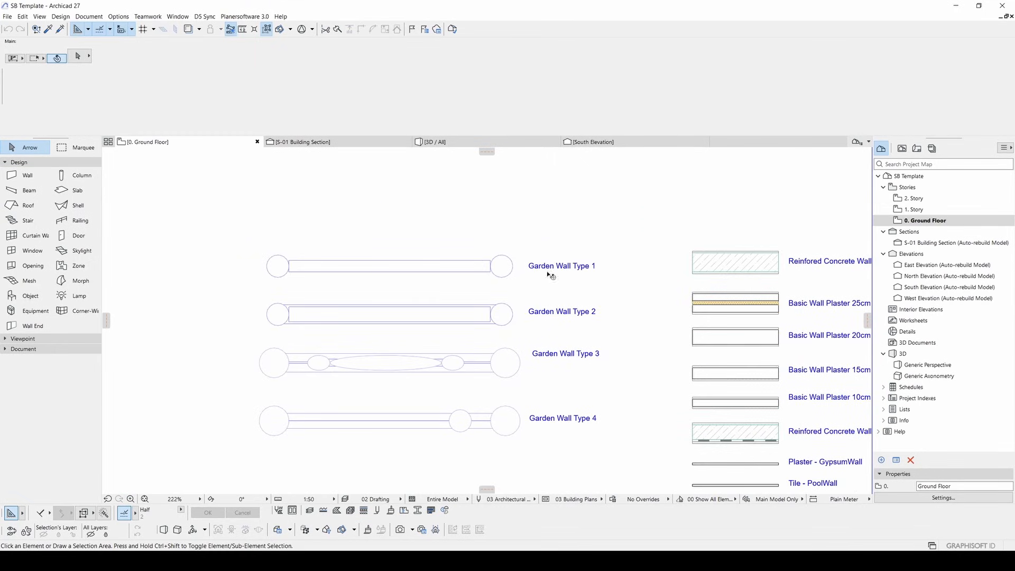
pyautogui.moveTo(602, 342); pyautogui.dragTo(566, 290, button='middle')
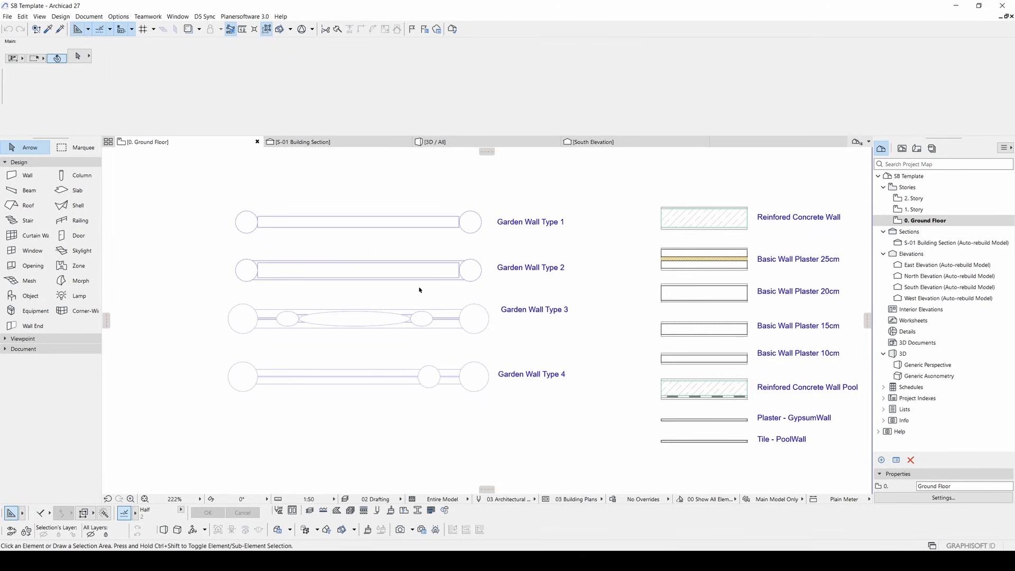
pyautogui.scroll(-2, 516, 309)
pyautogui.moveTo(674, 322); pyautogui.dragTo(500, 324, button='middle')
pyautogui.scroll(1, 506, 288)
pyautogui.scroll(1, 506, 289)
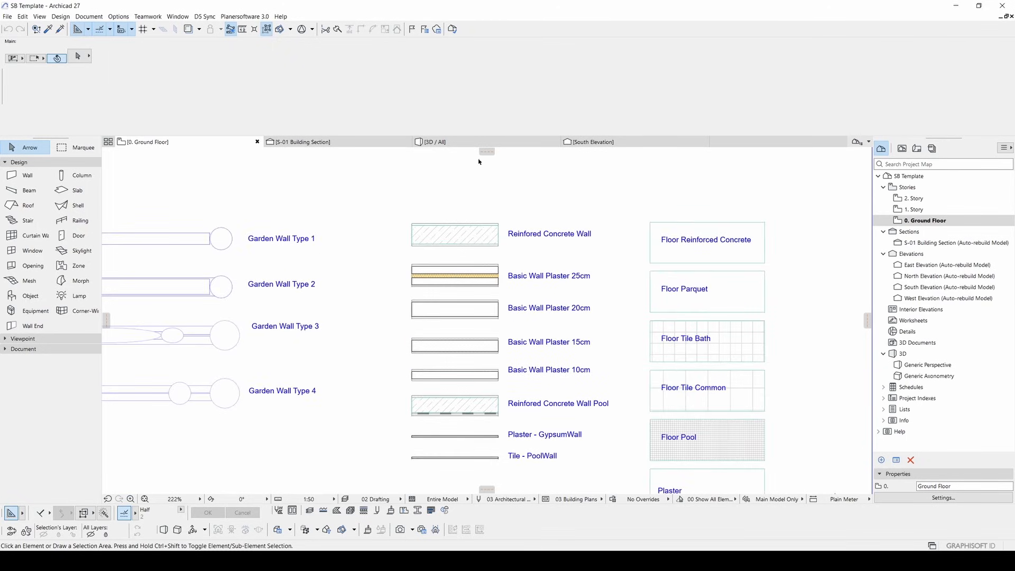
# - Examine the labelled floor samples and the four-room building layout on the ground floor plan
pyautogui.moveTo(747, 306)
pyautogui.mouseDown(button='middle')
pyautogui.moveTo(460, 272)
pyautogui.moveTo(487, 221)
pyautogui.mouseUp(button='middle')
pyautogui.scroll(-2, 460, 272)
pyautogui.scroll(-2, 434, 267)
pyautogui.scroll(2, 523, 256)
pyautogui.moveTo(603, 303); pyautogui.dragTo(382, 294, button='middle')
pyautogui.scroll(-2, 382, 294)
pyautogui.scroll(2, 595, 331)
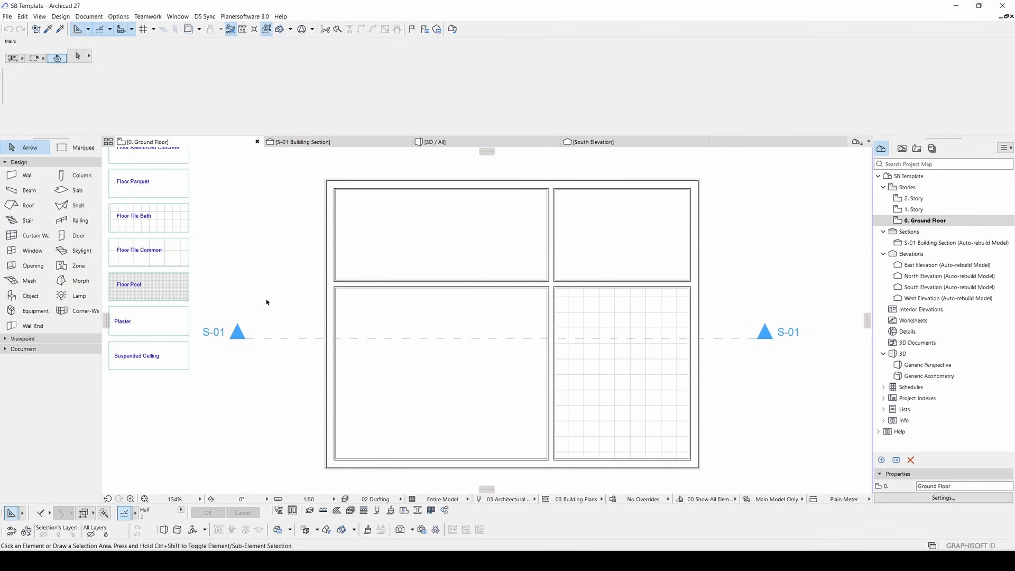
pyautogui.moveTo(291, 296); pyautogui.dragTo(344, 287, button='middle')
# - Open the S-01 building section with the current view settings and inspect its floor slabs and walls
pyautogui.click(329, 331)
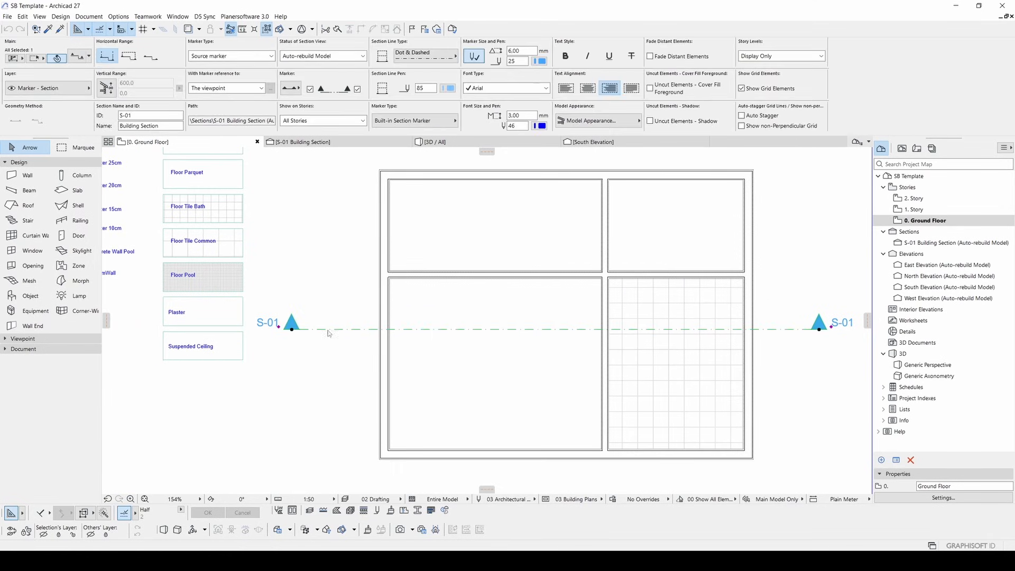
pyautogui.rightClick(329, 331)
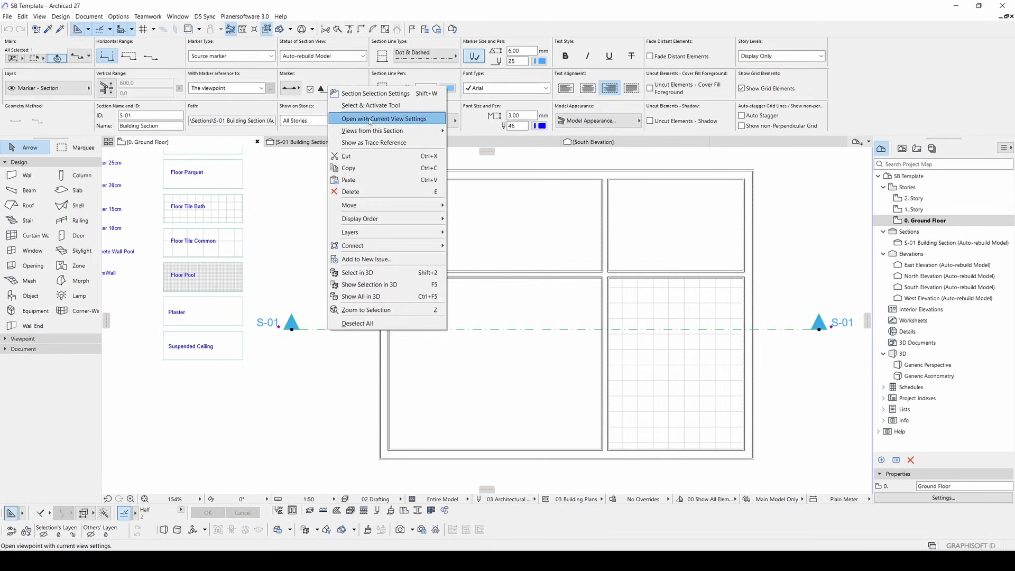
pyautogui.click(369, 120)
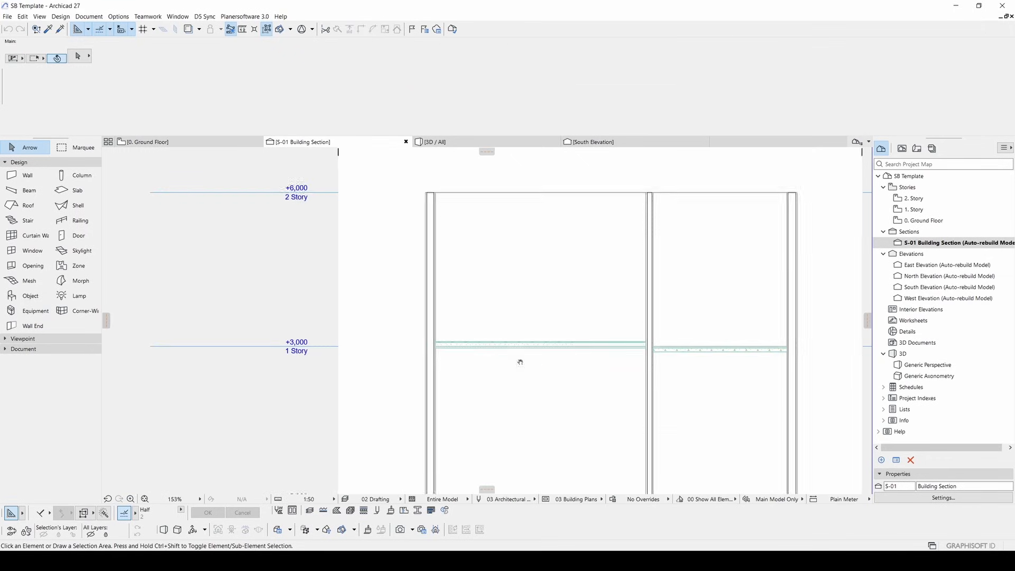
pyautogui.scroll(5, 500, 278)
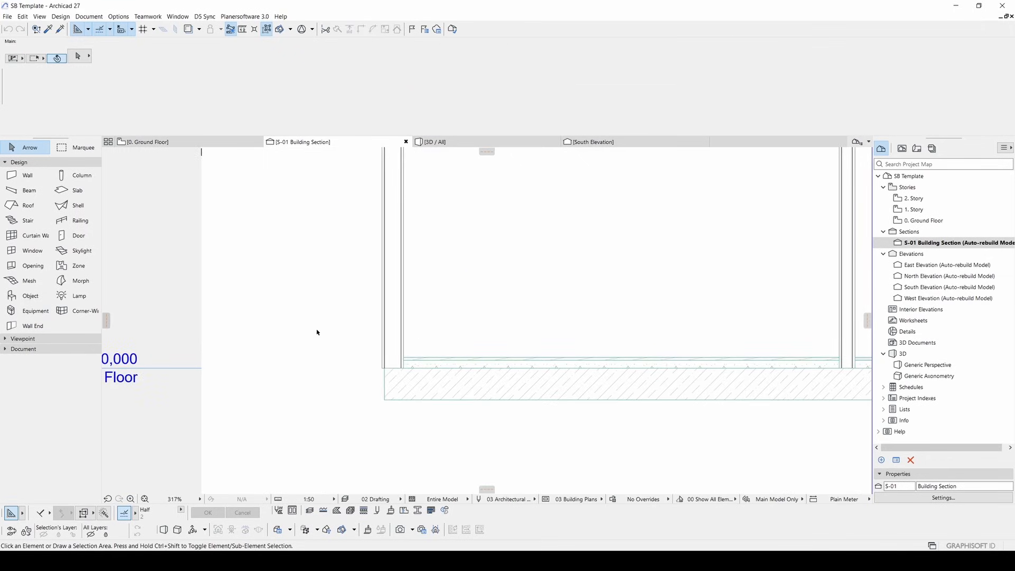
pyautogui.scroll(-4, 532, 333)
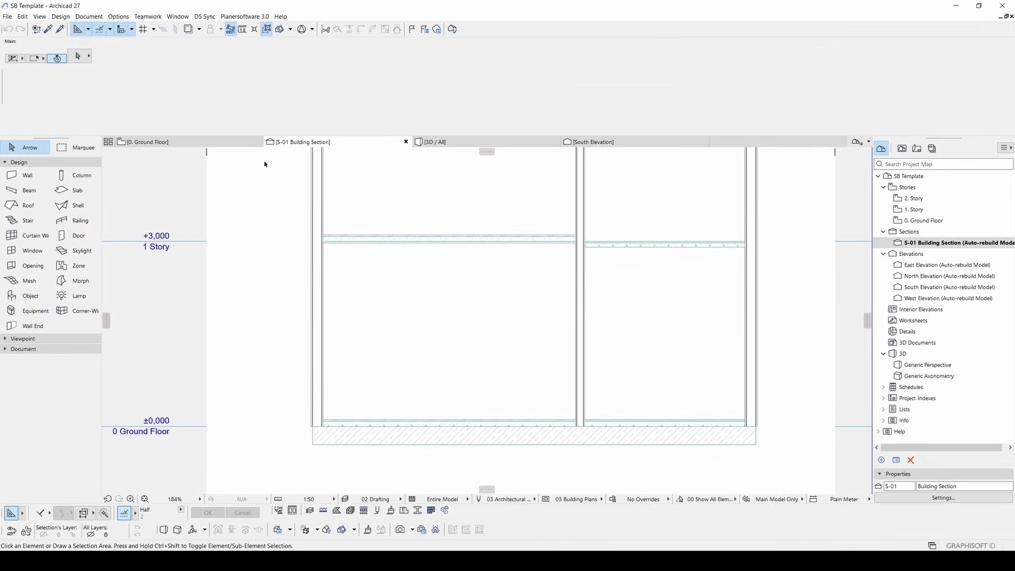
# - Return to the ground floor plan, show the model in 3D and inspect the garden wall and wall type samples
pyautogui.click(193, 144)
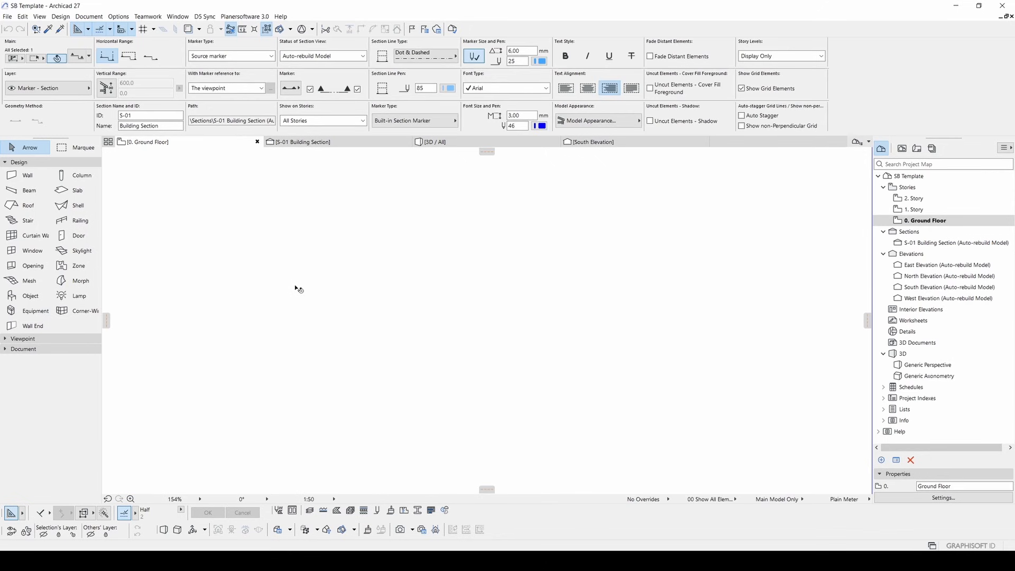
pyautogui.moveTo(297, 286); pyautogui.dragTo(629, 337, button='middle')
pyautogui.press('F3')
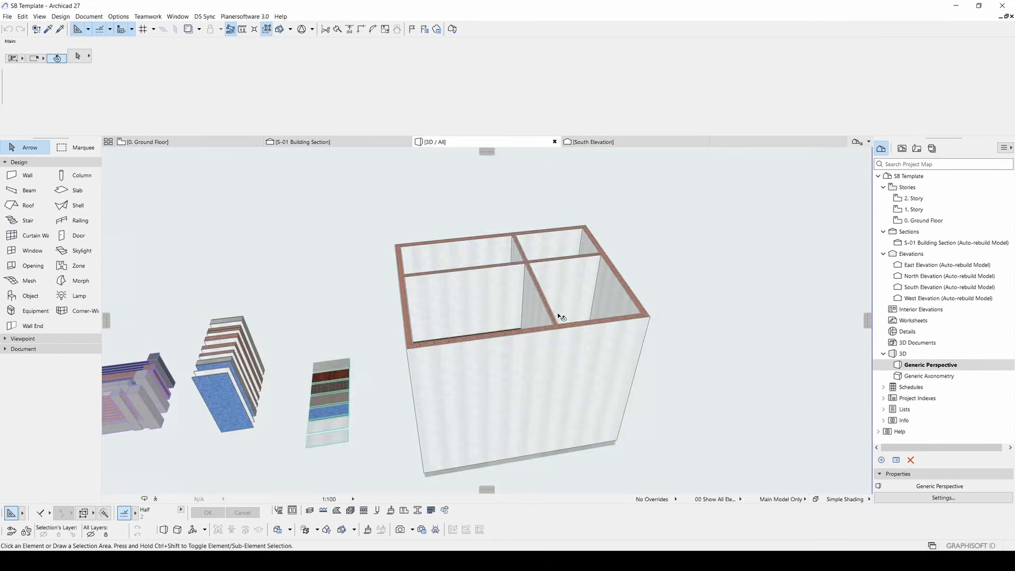
pyautogui.moveTo(369, 315); pyautogui.dragTo(630, 274, button='middle')
pyautogui.scroll(4, 385, 378)
pyautogui.keyDown('shift'); pyautogui.moveTo(386, 385); pyautogui.dragTo(458, 370, button='middle'); pyautogui.keyUp('shift')
pyautogui.scroll(3, 457, 370)
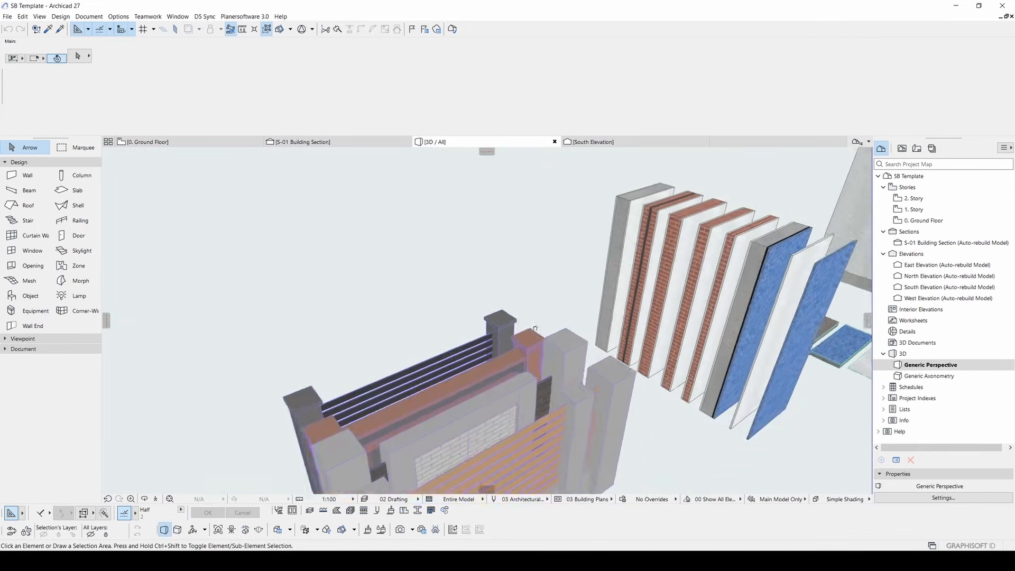
# - Review the railing favorites in the settings of the Garden Wall Type 1 sample and close them without changes
pyautogui.click(515, 329)
pyautogui.doubleClick(515, 328)
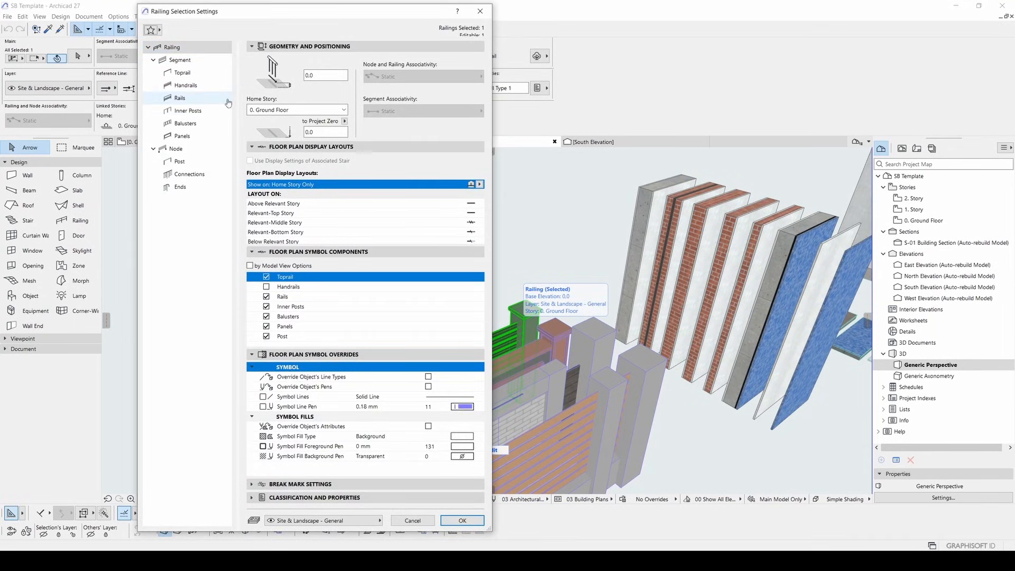
pyautogui.click(151, 30)
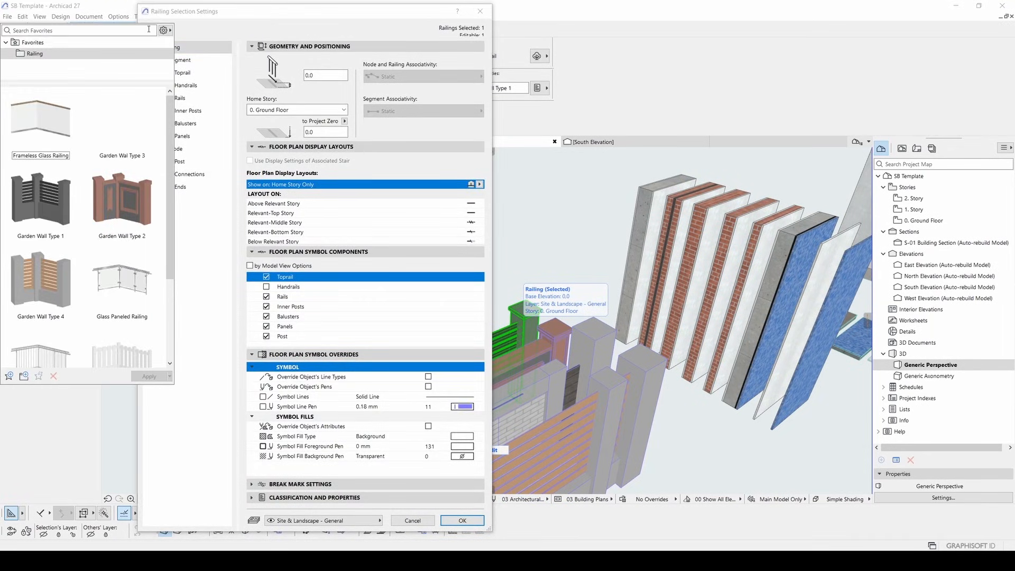
pyautogui.scroll(-3, 171, 138)
pyautogui.moveTo(173, 158); pyautogui.dragTo(167, 103)
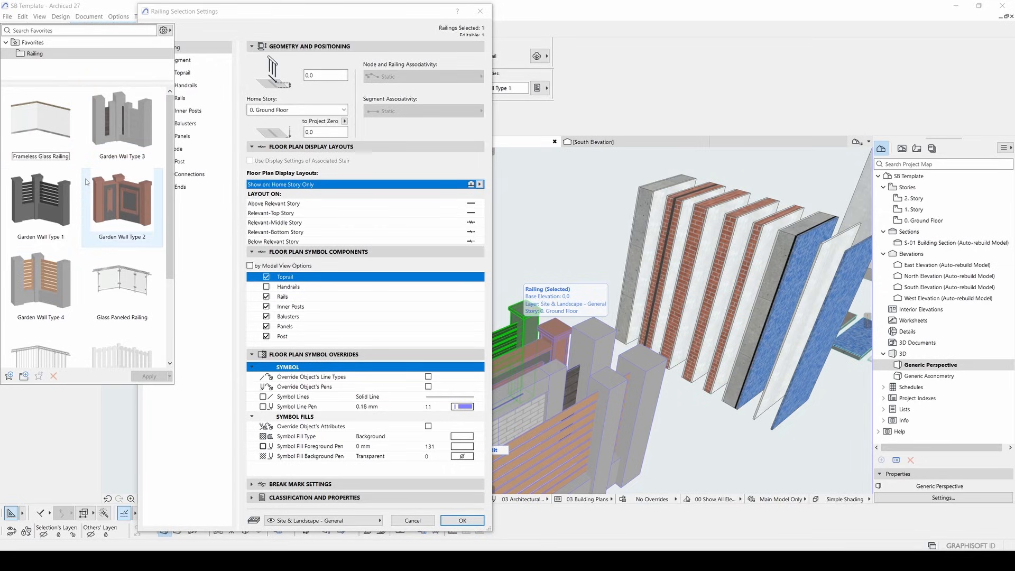
pyautogui.click(407, 522)
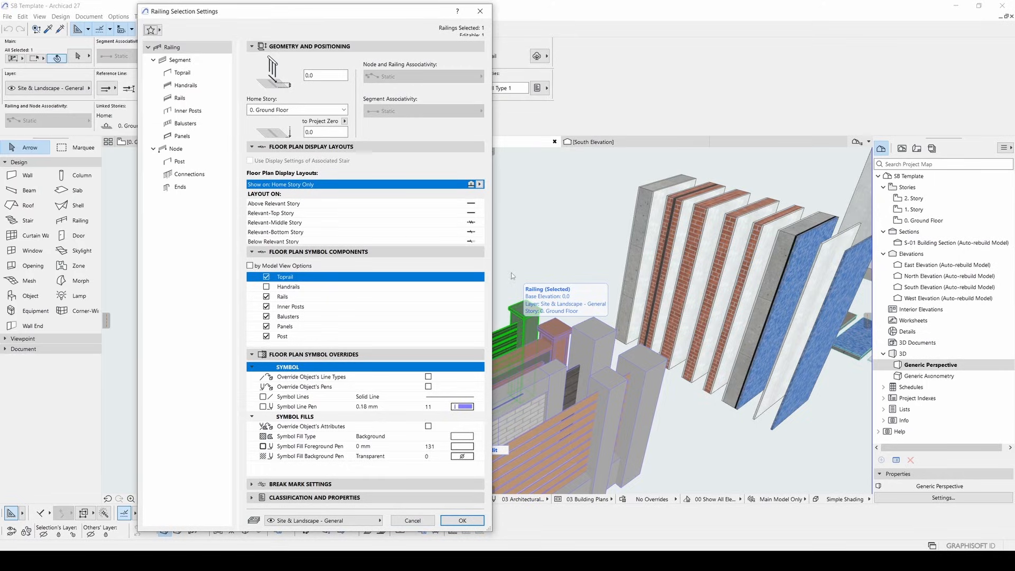
pyautogui.click(460, 265)
# - Apply the Garden Wall Type 2 favorite to the default railing settings
pyautogui.scroll(-2, 454, 279)
pyautogui.moveTo(454, 278); pyautogui.dragTo(489, 223, button='middle')
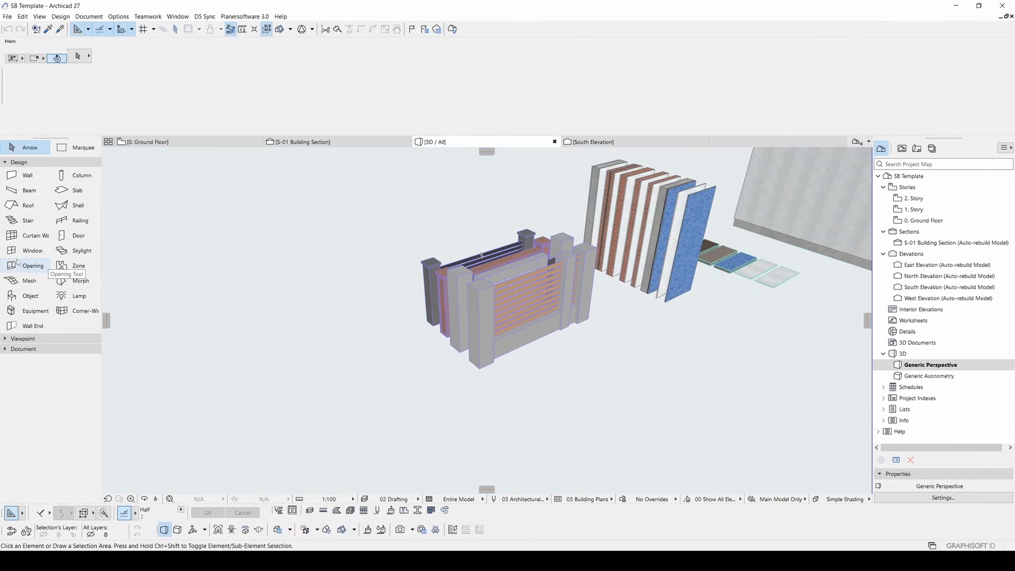
pyautogui.click(80, 221)
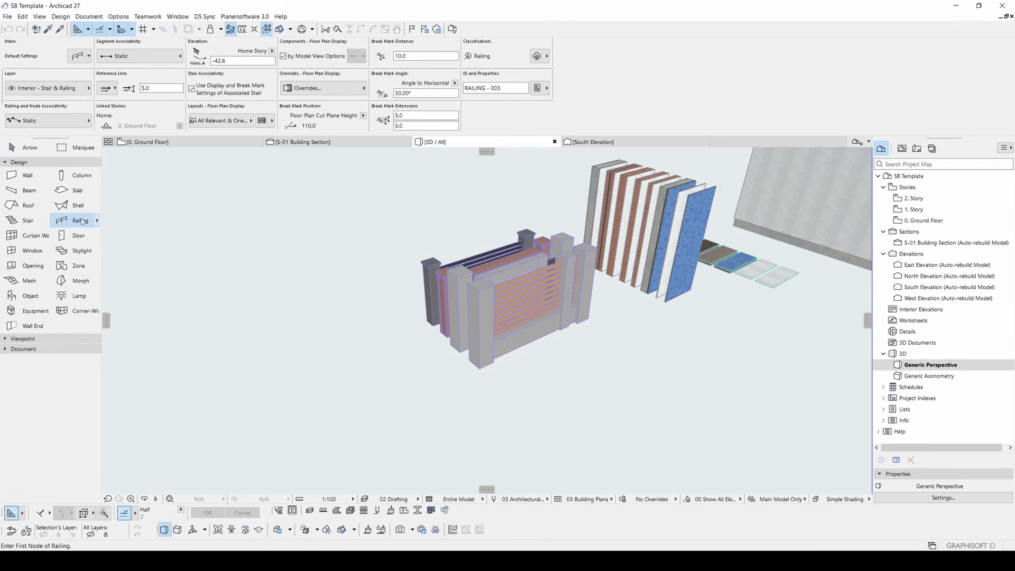
pyautogui.click(77, 56)
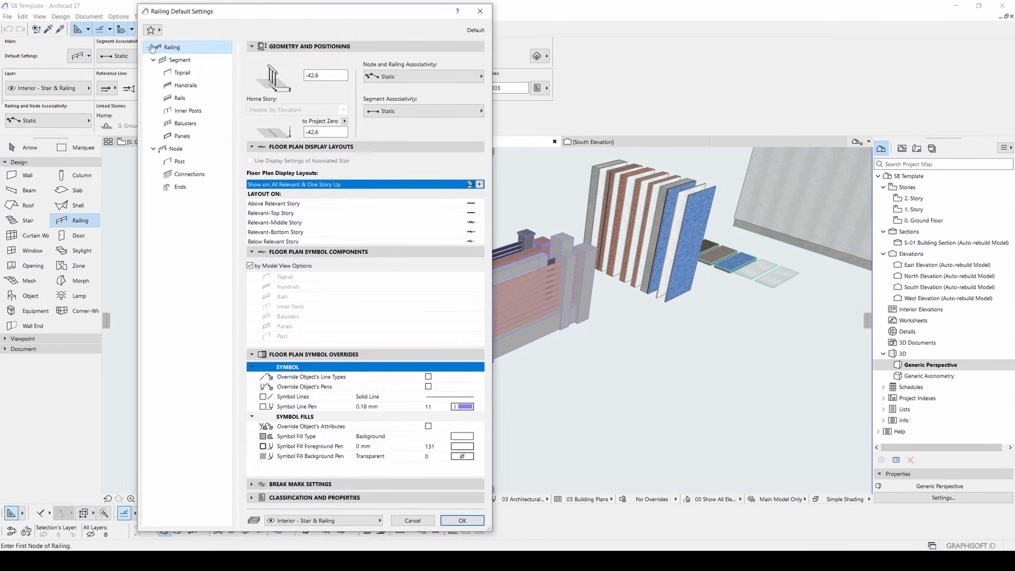
pyautogui.click(151, 30)
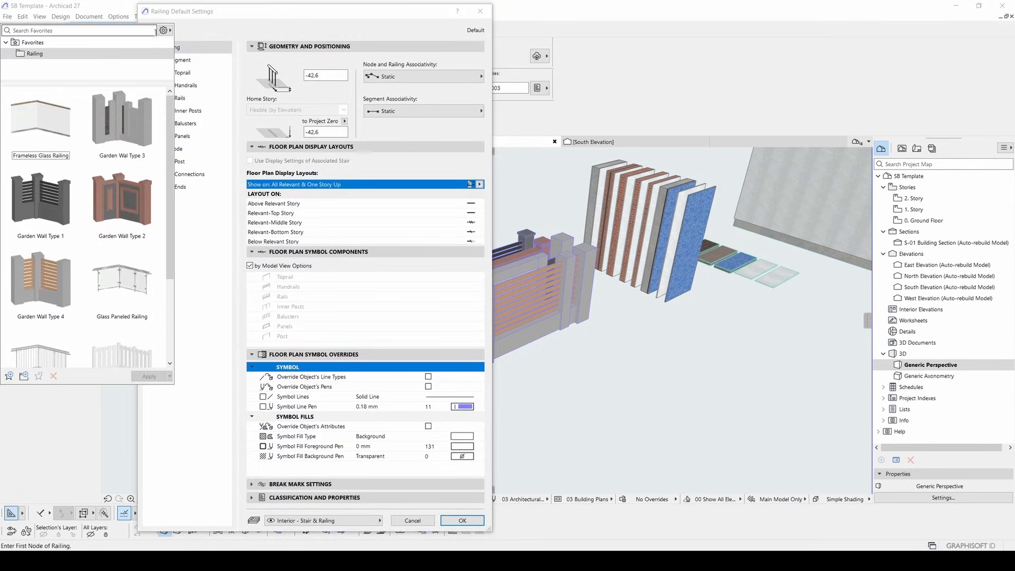
pyautogui.click(116, 211)
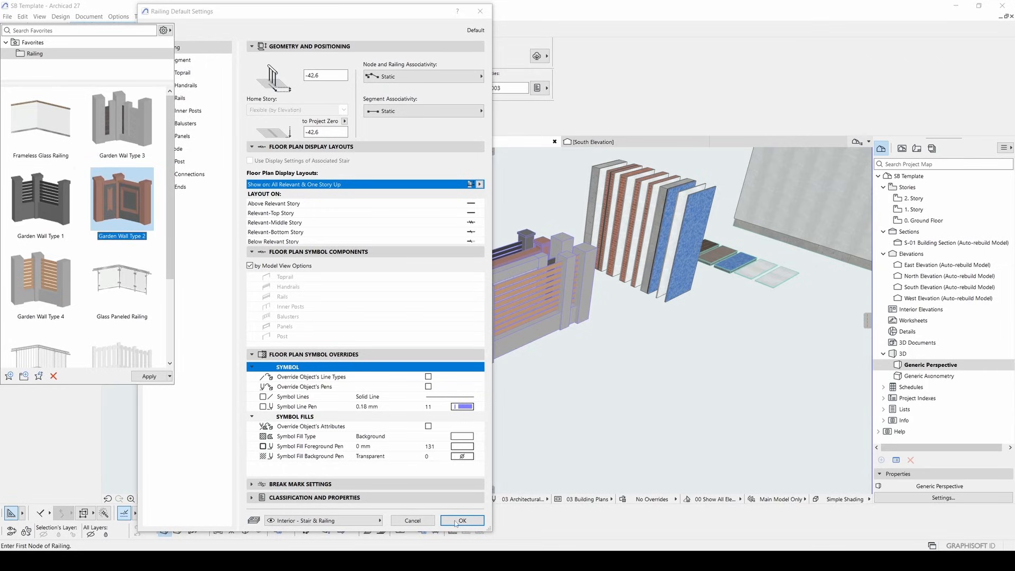
pyautogui.click(149, 376)
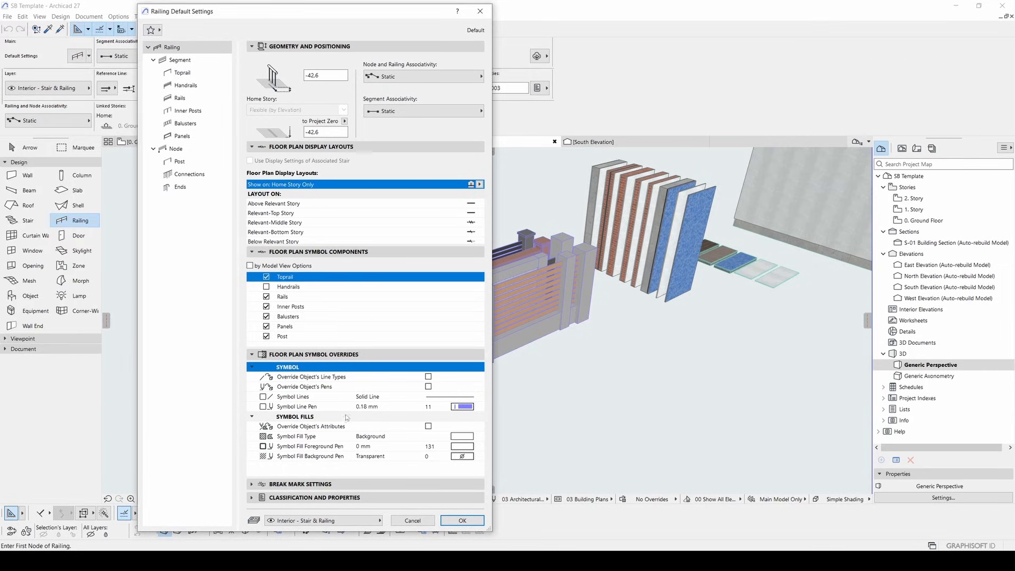
pyautogui.press('Return')
# - Place a straight garden wall railing in the empty area in front of the samples in 3D and select it for inspection
pyautogui.scroll(-4, 412, 370)
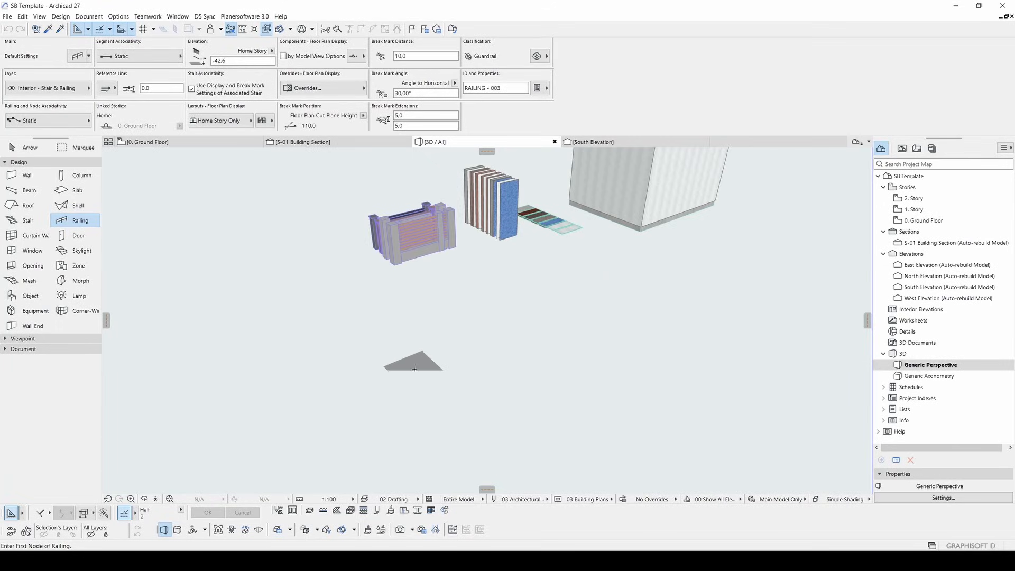
pyautogui.click(414, 369)
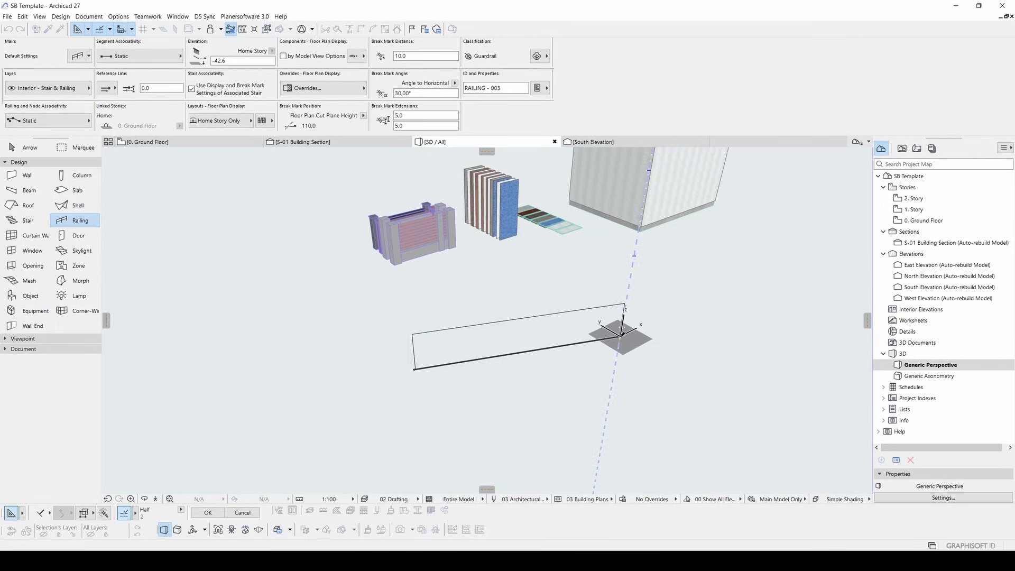
pyautogui.doubleClick(621, 335)
pyautogui.press('Escape')
pyautogui.keyDown('shift'); pyautogui.moveTo(604, 341); pyautogui.dragTo(402, 269, button='middle'); pyautogui.keyUp('shift')
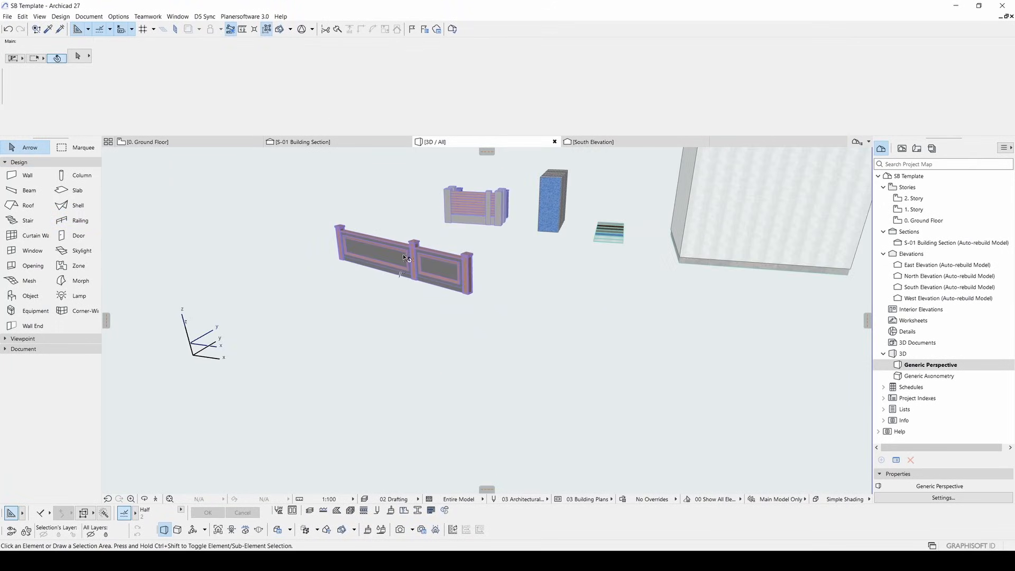
pyautogui.scroll(4, 402, 252)
pyautogui.click(512, 291)
pyautogui.keyDown('shift'); pyautogui.moveTo(567, 299); pyautogui.dragTo(406, 298, button='middle'); pyautogui.keyUp('shift')
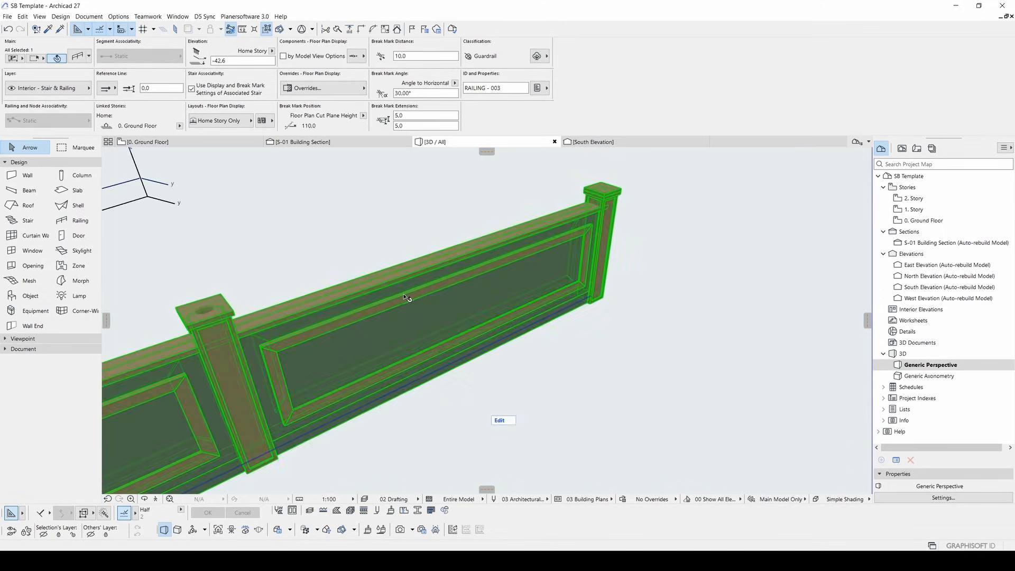
# - Deselect the placed garden wall railing and view it together with the other samples in 3D
pyautogui.scroll(-4, 402, 296)
pyautogui.click(555, 339)
pyautogui.click(155, 499)
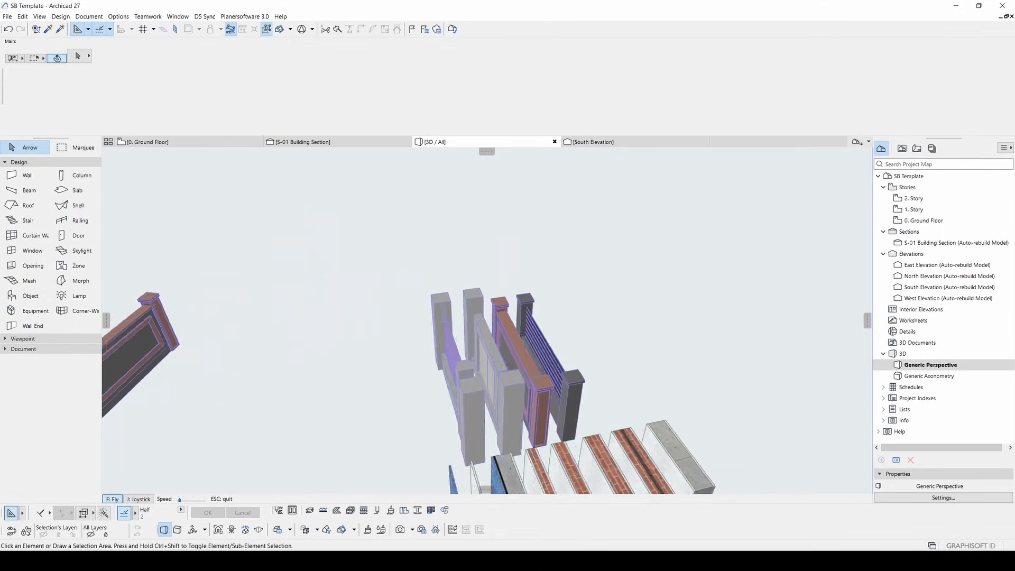
pyautogui.press('Escape')
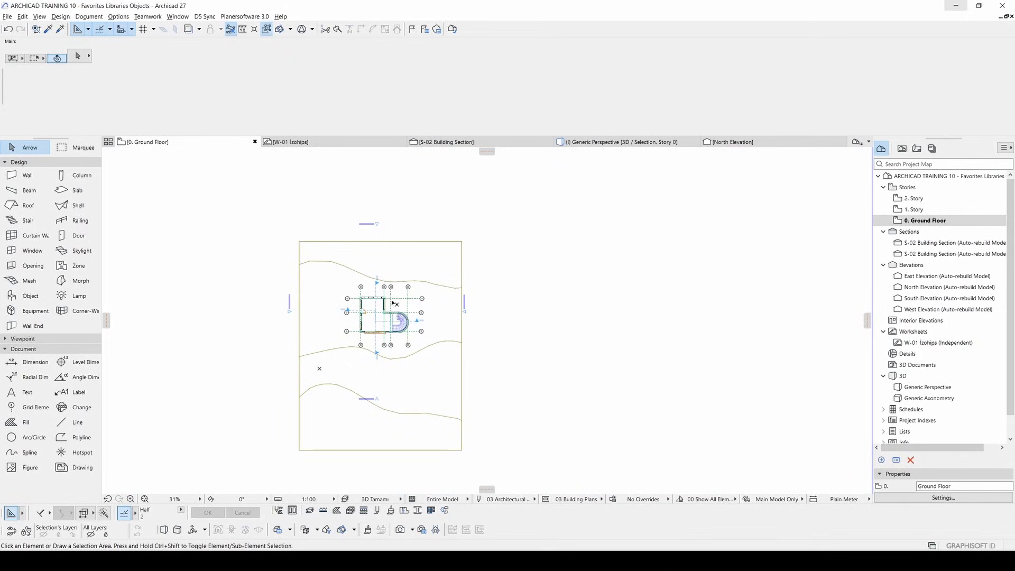
pyautogui.scroll(4, 390, 304)
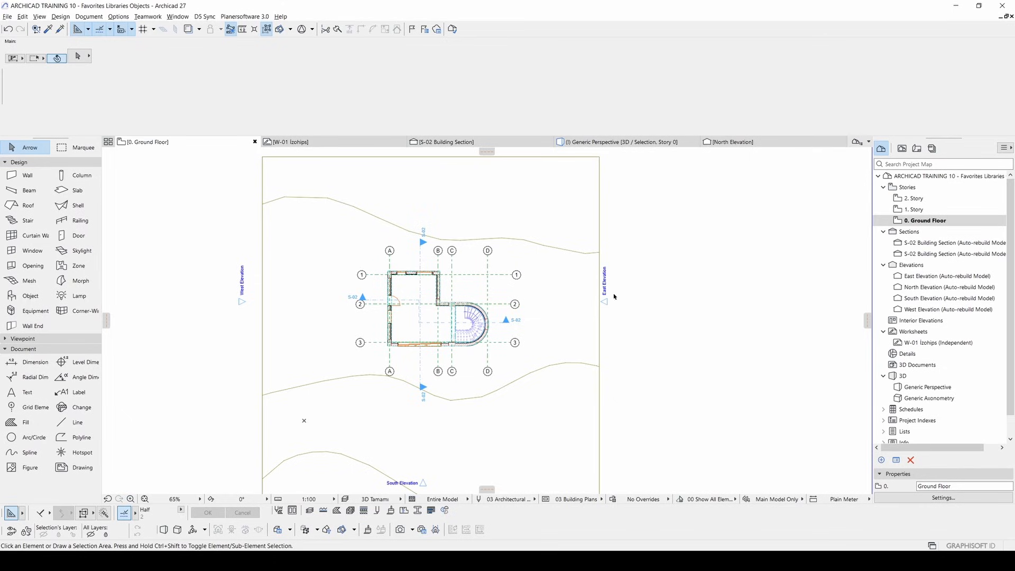
pyautogui.moveTo(573, 288); pyautogui.dragTo(585, 294, button='middle')
pyautogui.moveTo(586, 295)
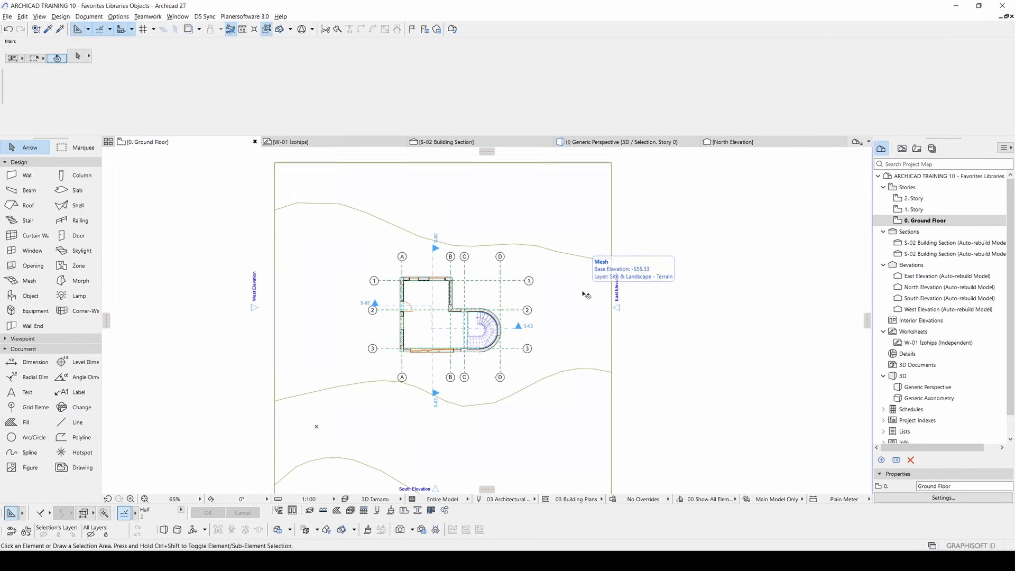
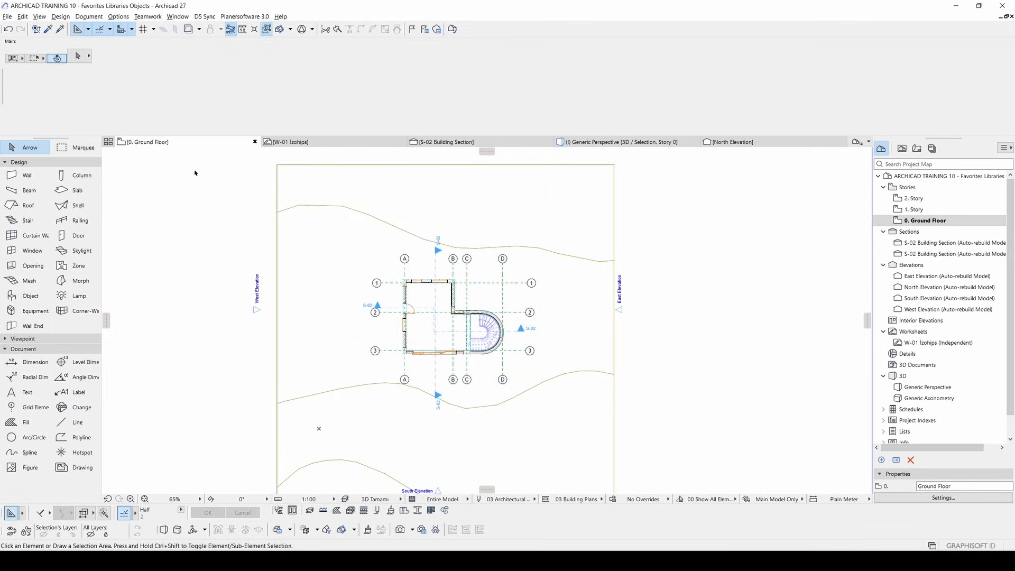
# - Open the default Object settings and browse Archicad Library 27 to the Chairs 27 folder under 1.1 Furnishing 27
pyautogui.click(29, 296)
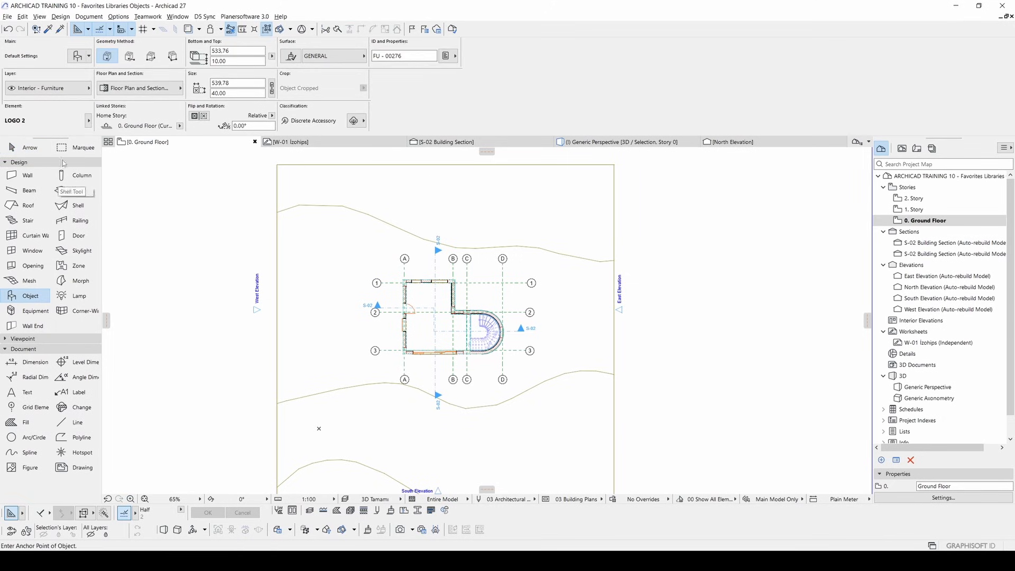
pyautogui.click(78, 59)
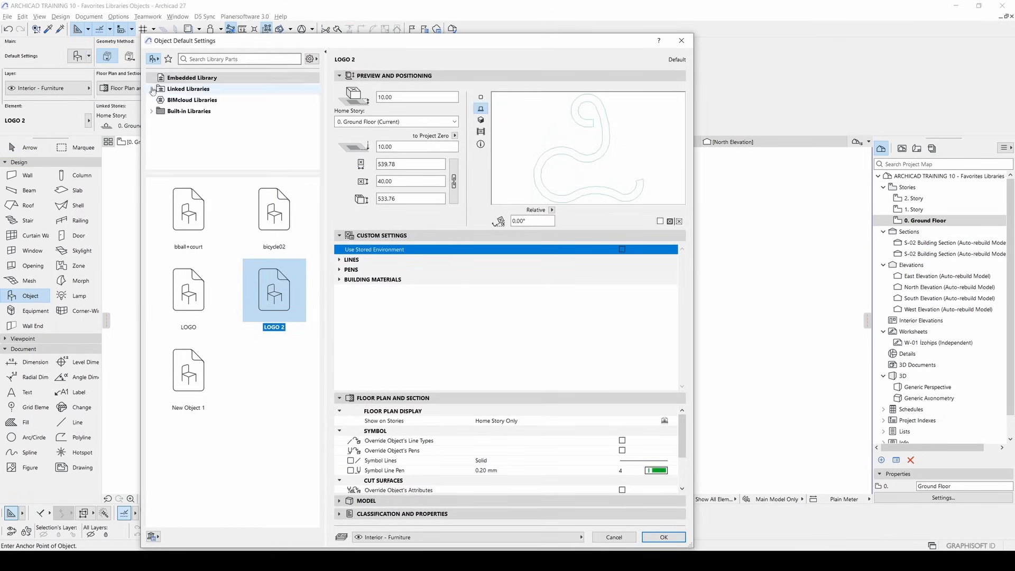
pyautogui.click(188, 90)
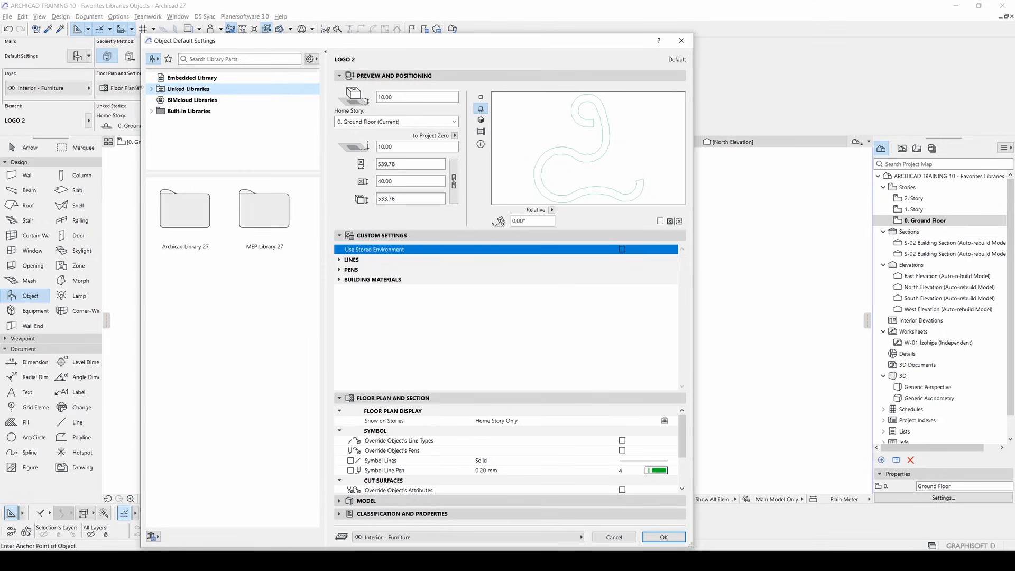
pyautogui.click(153, 90)
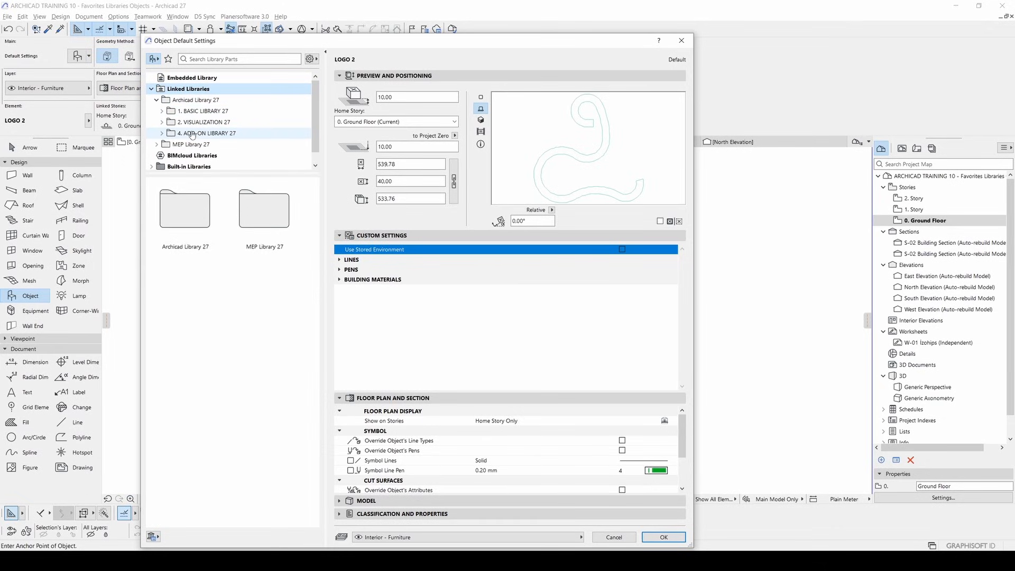
pyautogui.click(172, 113)
pyautogui.click(161, 111)
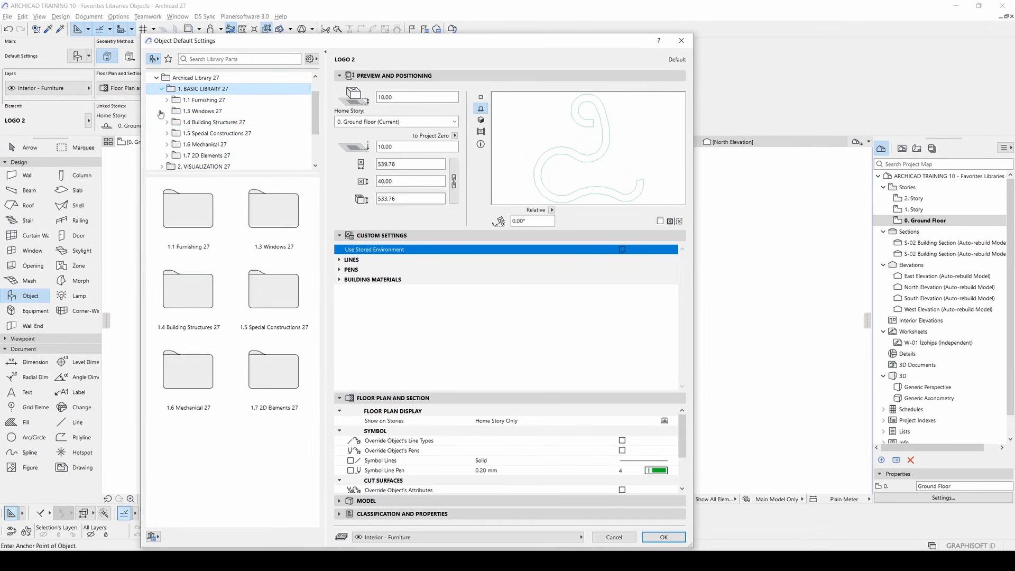
pyautogui.click(179, 100)
pyautogui.click(167, 100)
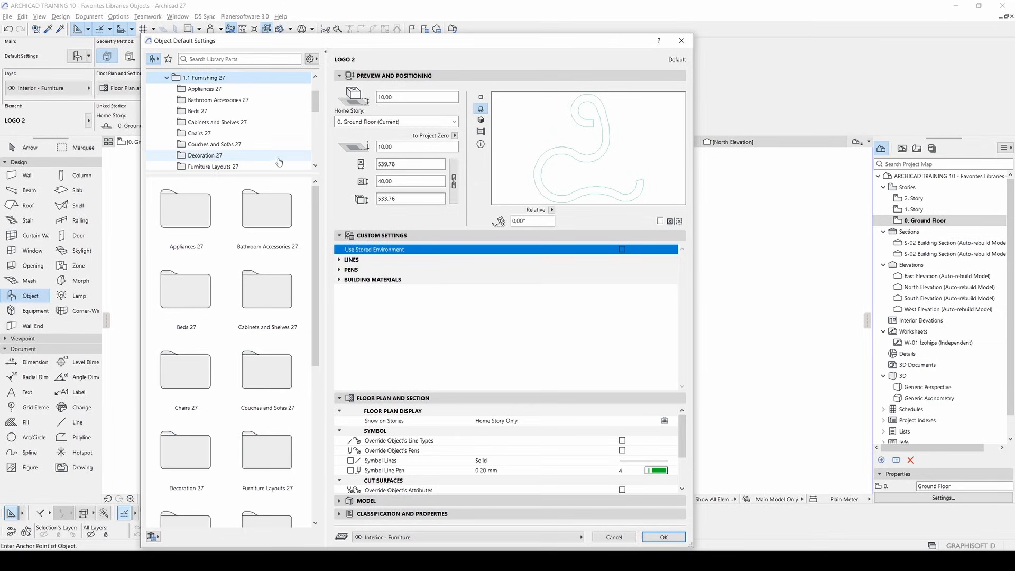
pyautogui.click(201, 136)
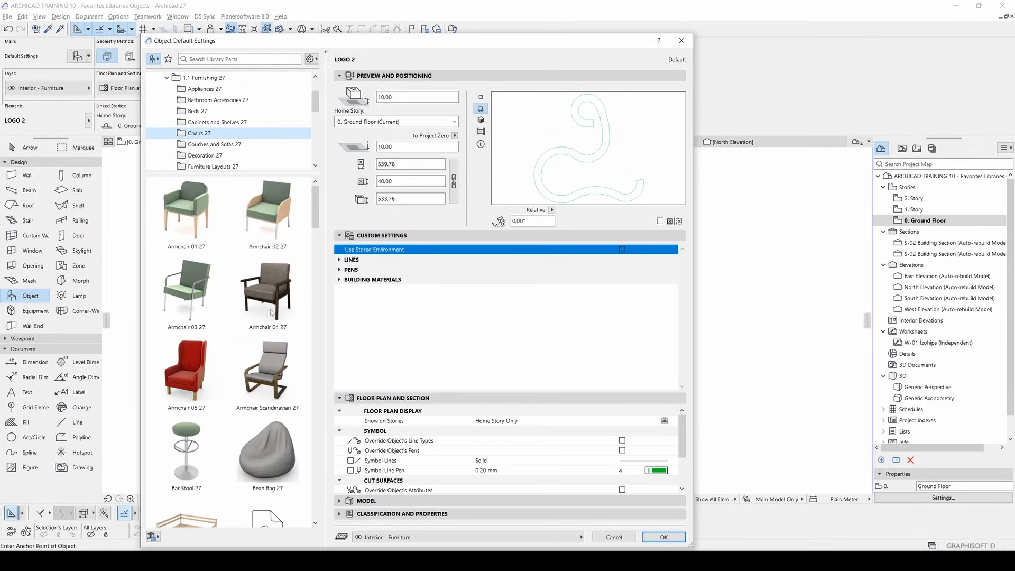
# - Choose Composite Chair 03 27 as the default object and place one on the ground floor plan outside the building's west wall
pyautogui.moveTo(317, 205); pyautogui.dragTo(304, 305)
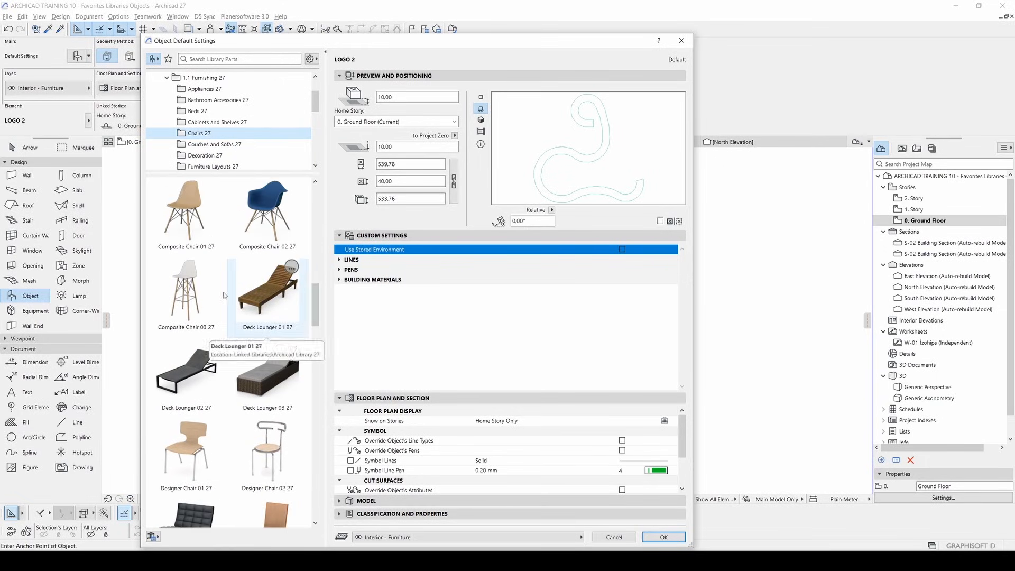
pyautogui.click(185, 292)
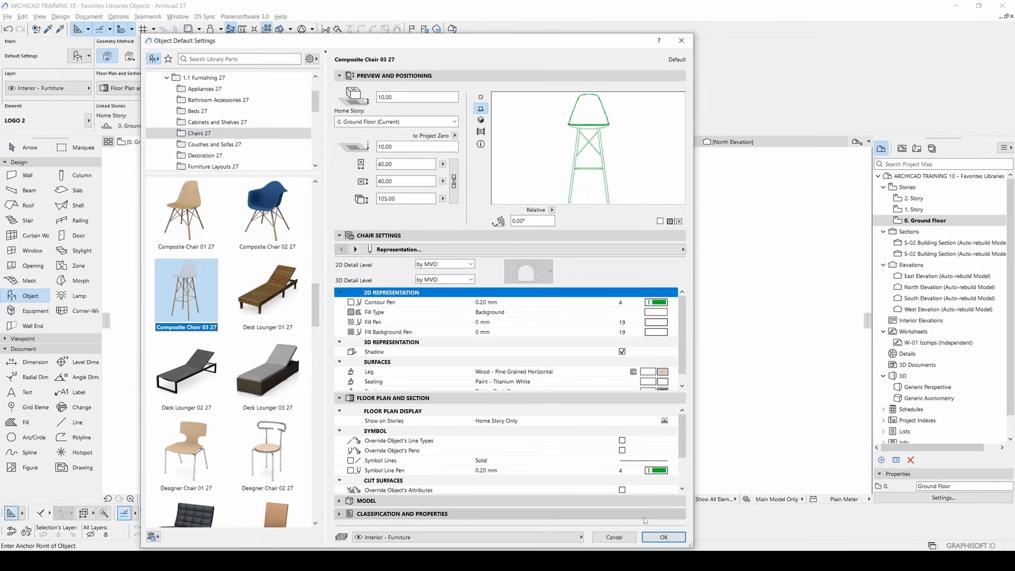
pyautogui.click(663, 537)
pyautogui.click(343, 325)
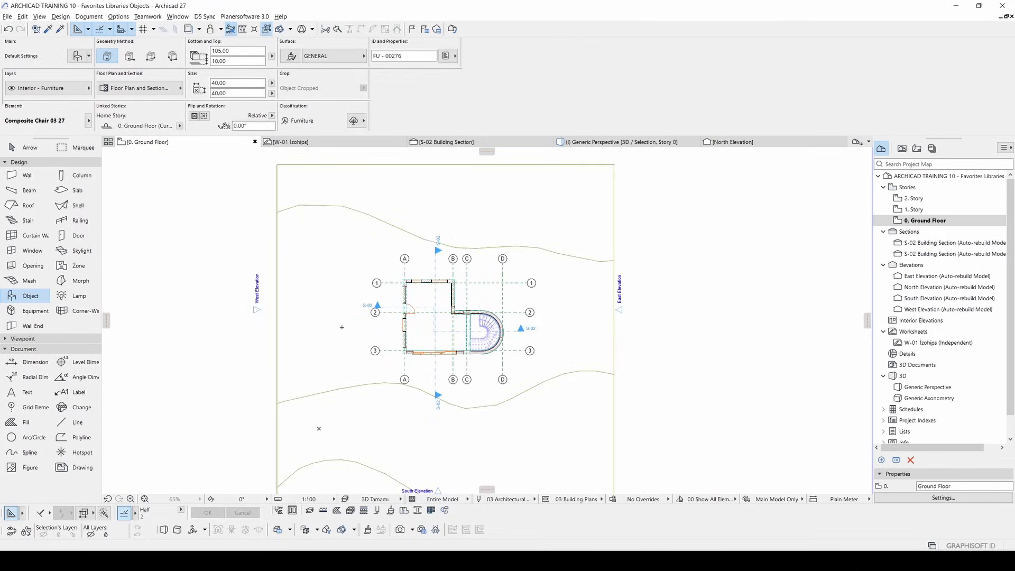
pyautogui.scroll(5, 345, 322)
pyautogui.press('Escape')
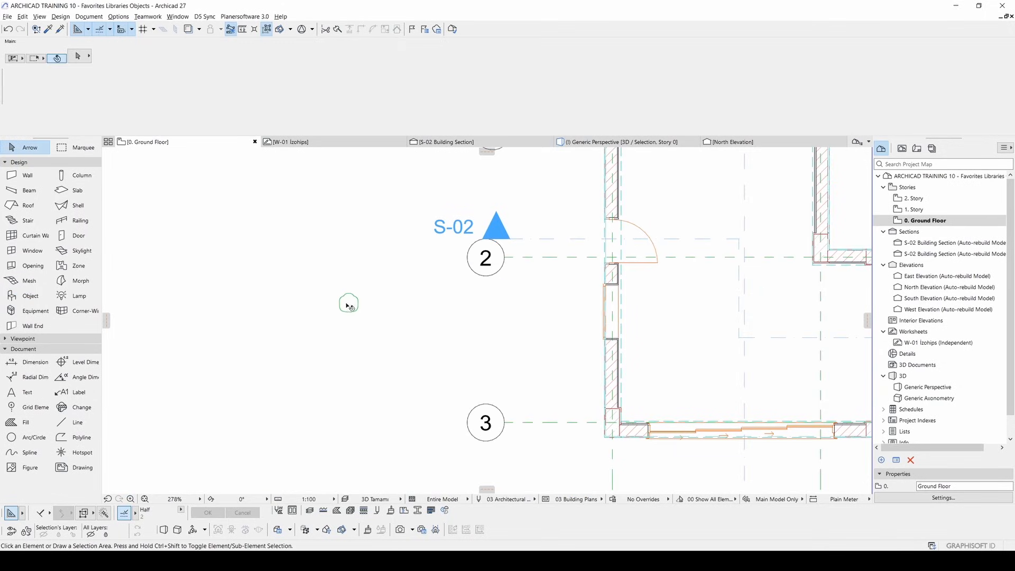
# - Move the chair inside the building, near the room corner at grid lines A and 1
pyautogui.click(347, 303)
pyautogui.moveTo(347, 303); pyautogui.dragTo(463, 283)
pyautogui.scroll(2, 478, 259)
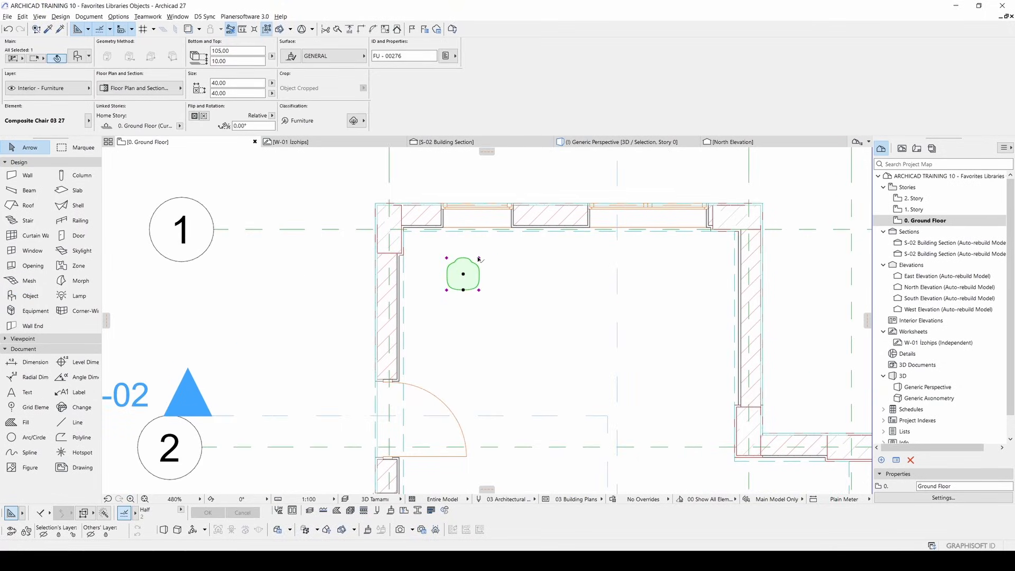
# - Try stretching the chair by its corner to about 52.75 by 48.12, and undo the stretch
pyautogui.click(479, 258)
pyautogui.click(489, 251)
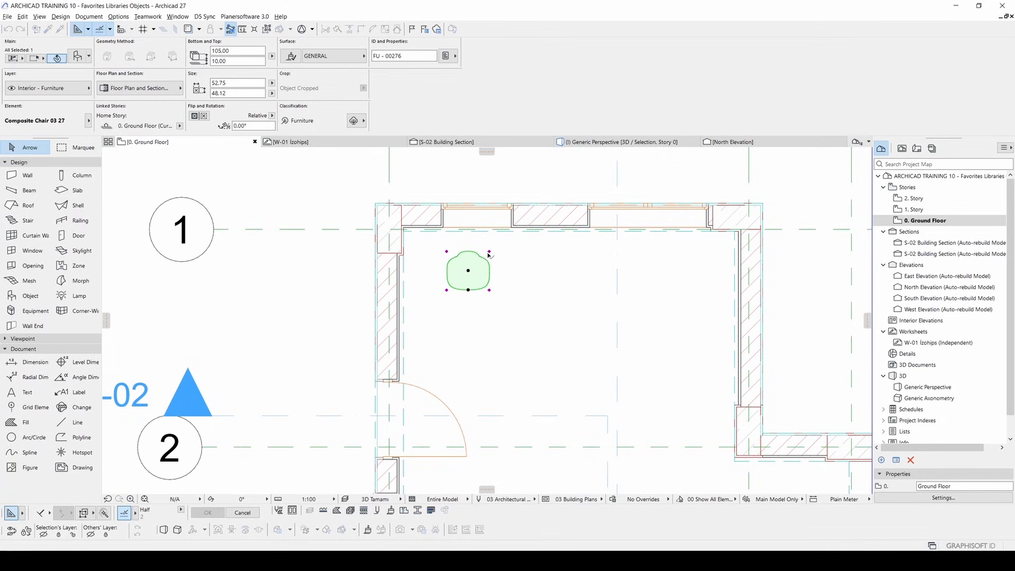
pyautogui.hotkey('ctrl', 'z')
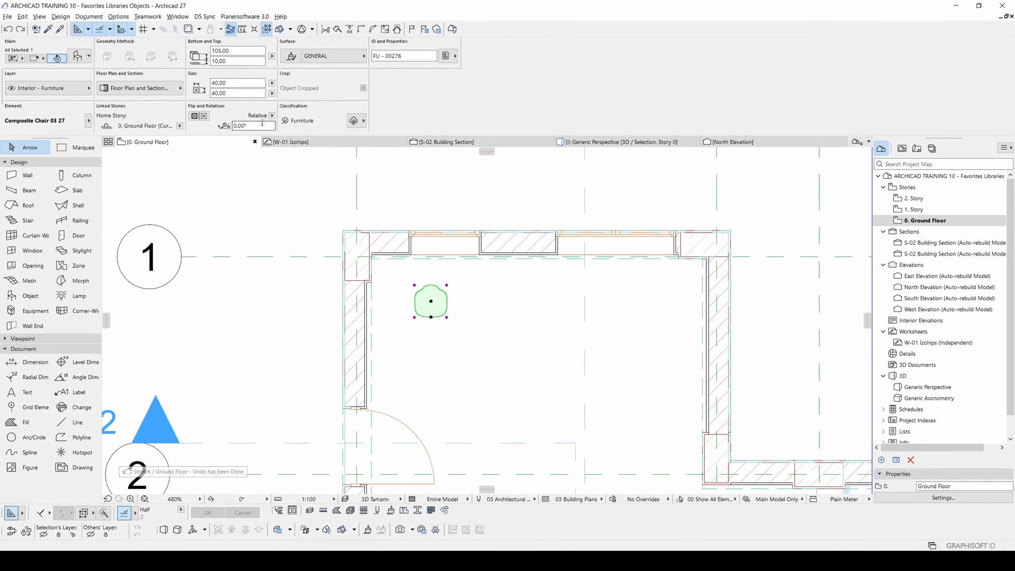
# - Set the chair's offset to the home story to 0 and deselect it
pyautogui.click(235, 61)
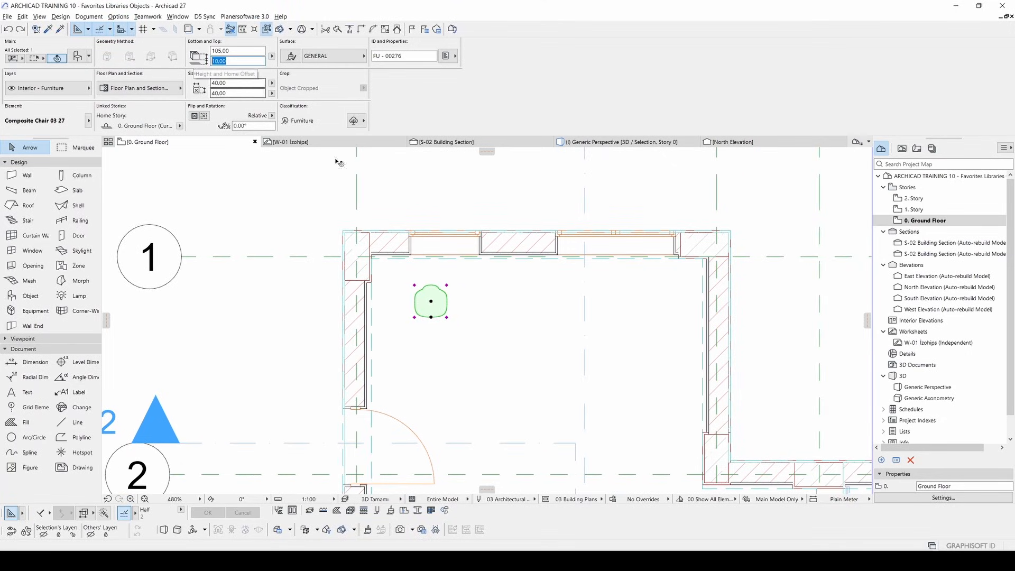
pyautogui.write('0')
pyautogui.press('Return')
pyautogui.moveTo(552, 363); pyautogui.dragTo(513, 373, button='middle')
pyautogui.click(478, 348)
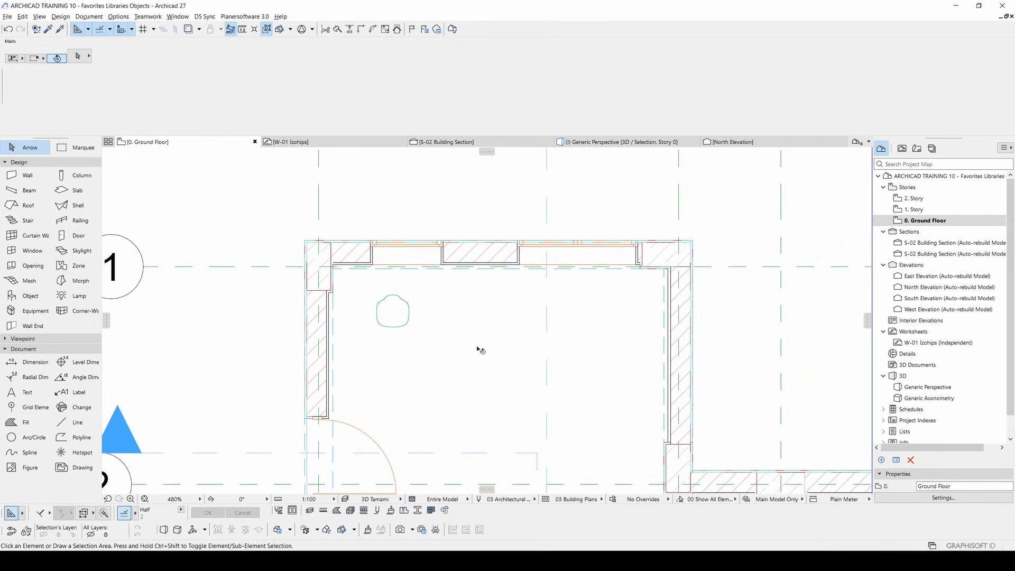
# - Show the model in 3D, walk into the ground floor room and select the chair to inspect it
pyautogui.press('F3')
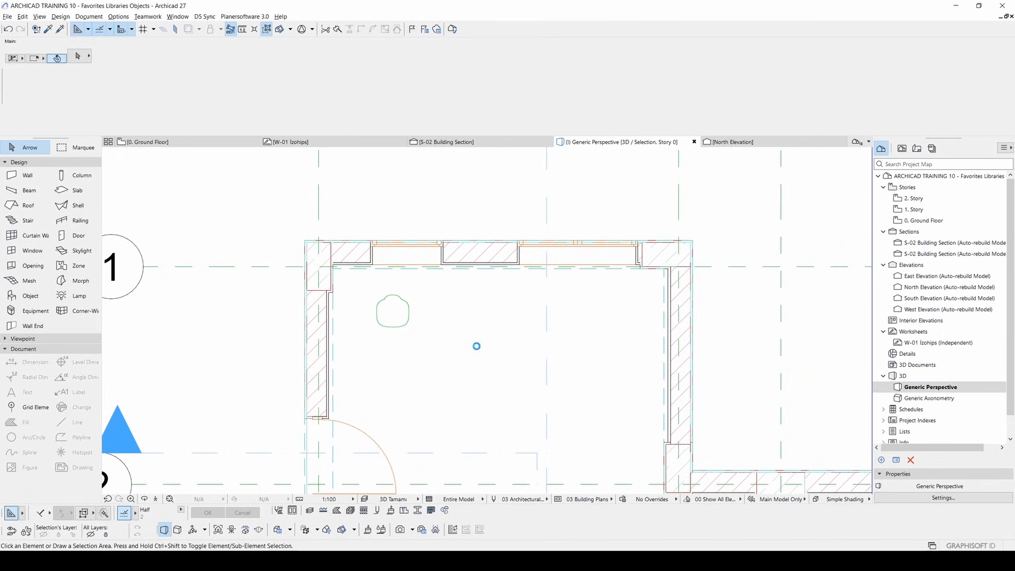
pyautogui.press('e')
pyautogui.press('Up')
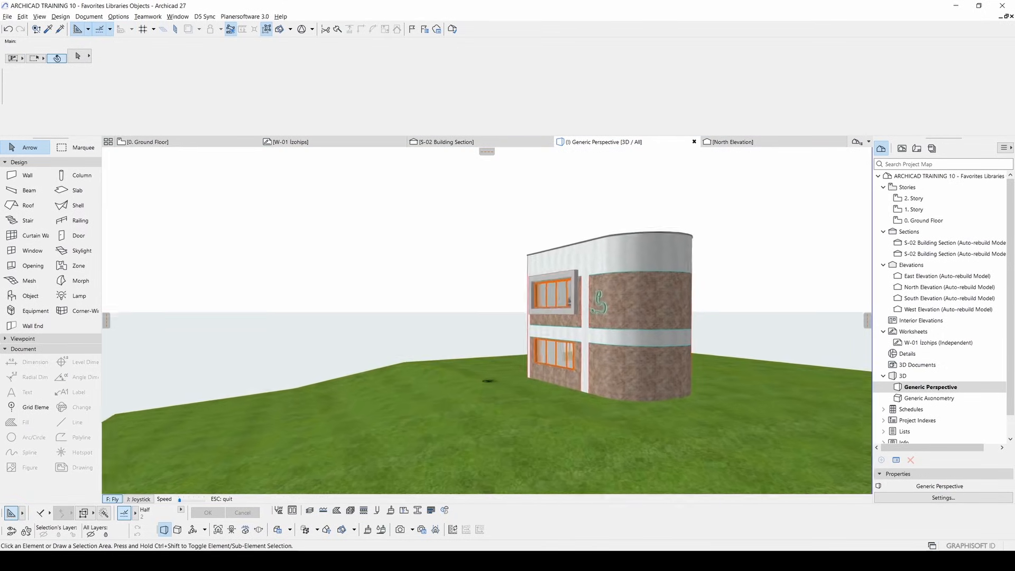
pyautogui.press('Up')
pyautogui.press('Up')
pyautogui.press('Down')
pyautogui.press('Escape')
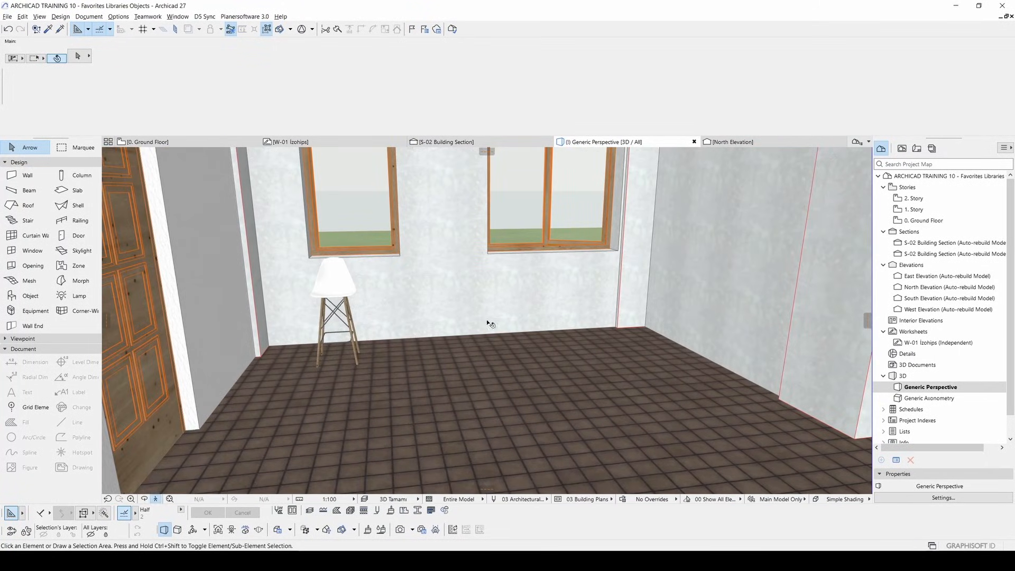
pyautogui.click(324, 298)
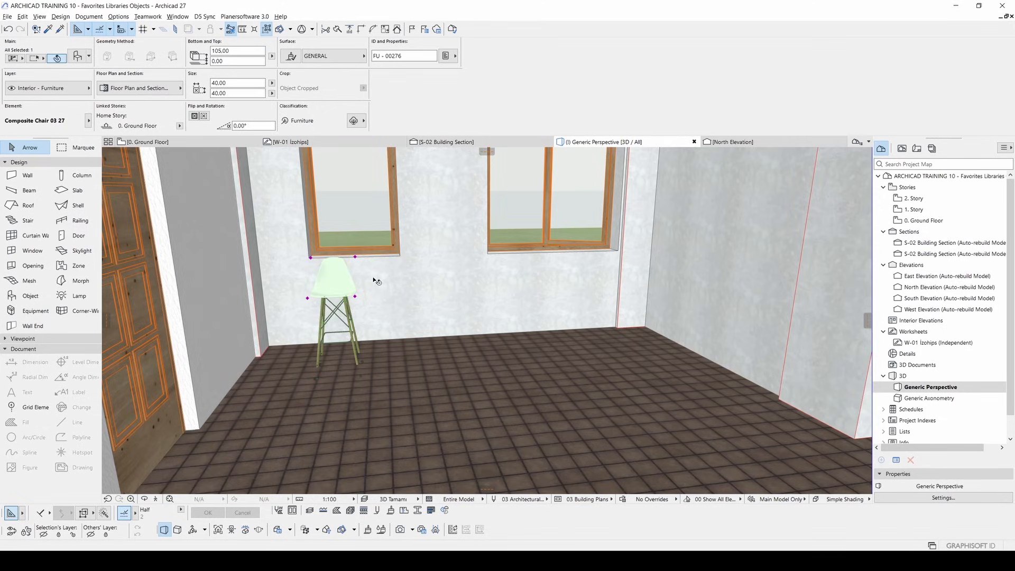
pyautogui.moveTo(342, 287)
pyautogui.moveTo(377, 253)
# - Open the Library Manager and compare the details of Archicad Library 27 and the Embedded Library
pyautogui.click(7, 16)
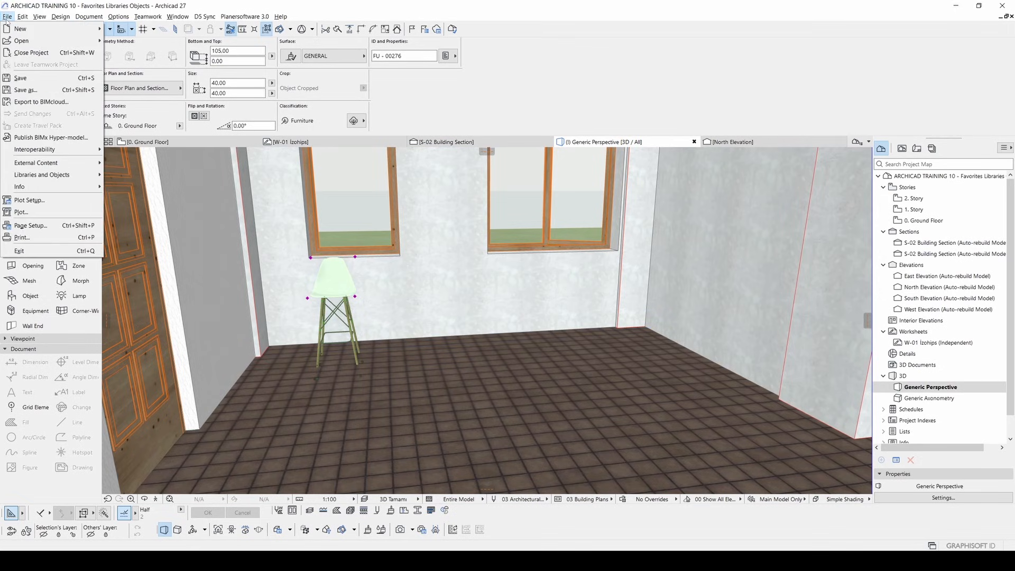
pyautogui.moveTo(39, 177)
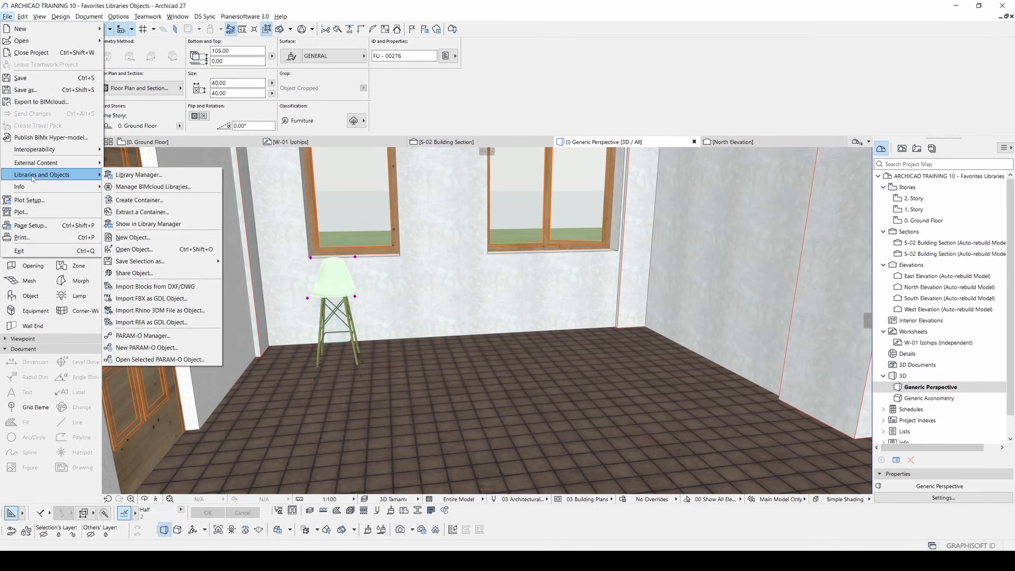
pyautogui.click(139, 175)
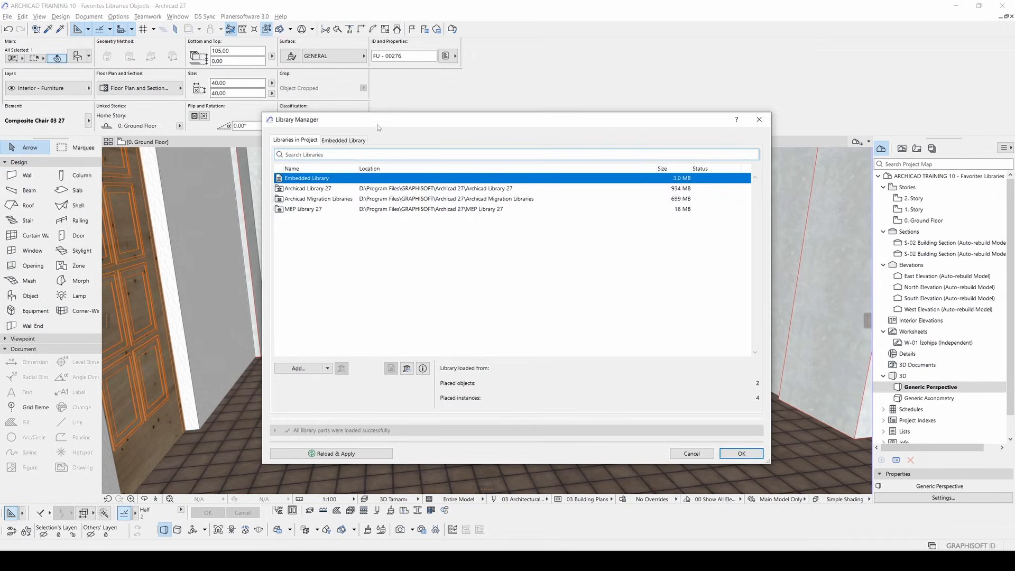
pyautogui.moveTo(379, 127); pyautogui.dragTo(524, 134)
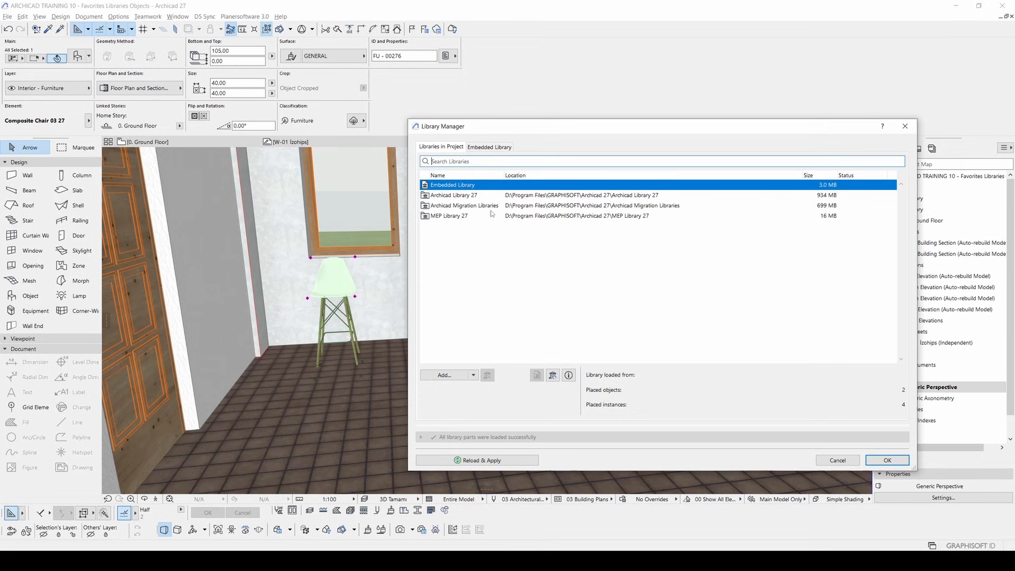
pyautogui.click(444, 195)
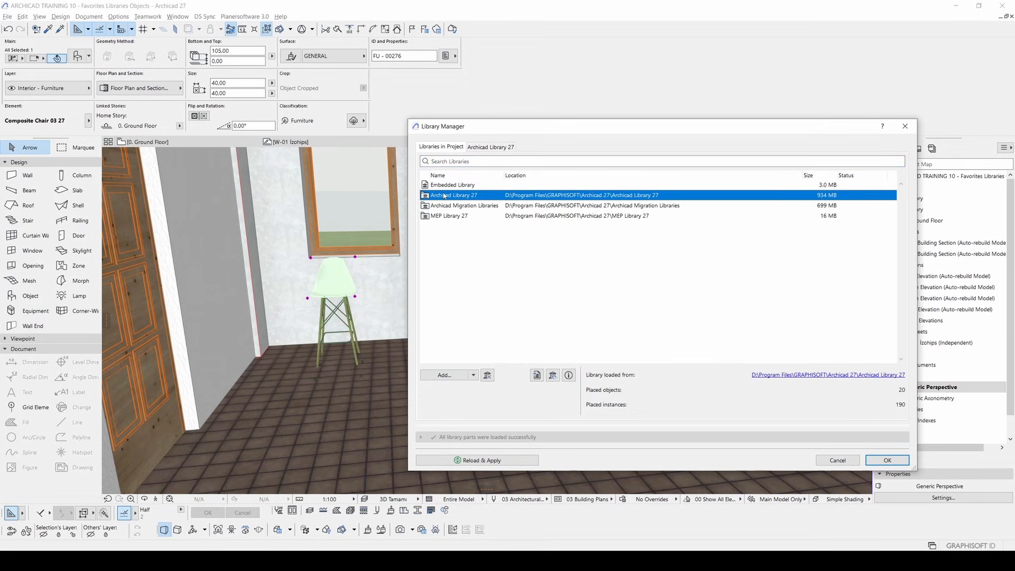
pyautogui.click(454, 186)
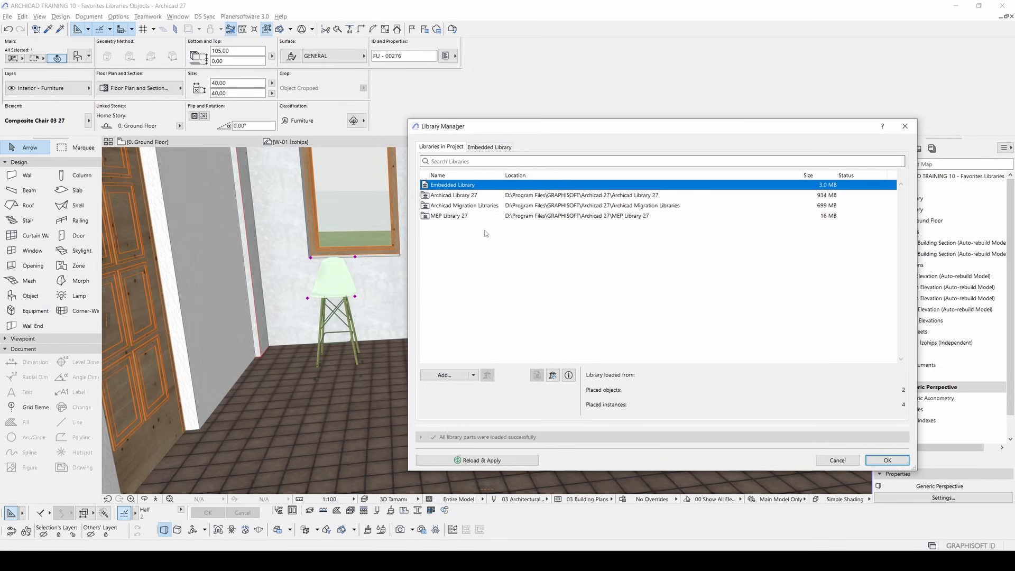
# - Review the Embedded Library's contents, return to the project's library list and select Archicad Library 27
pyautogui.click(480, 150)
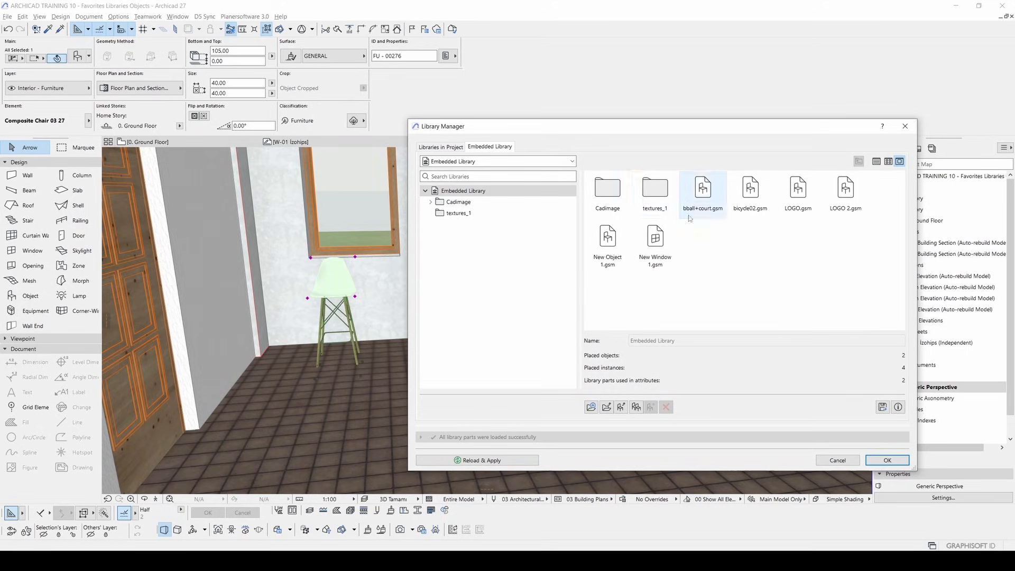
pyautogui.click(440, 149)
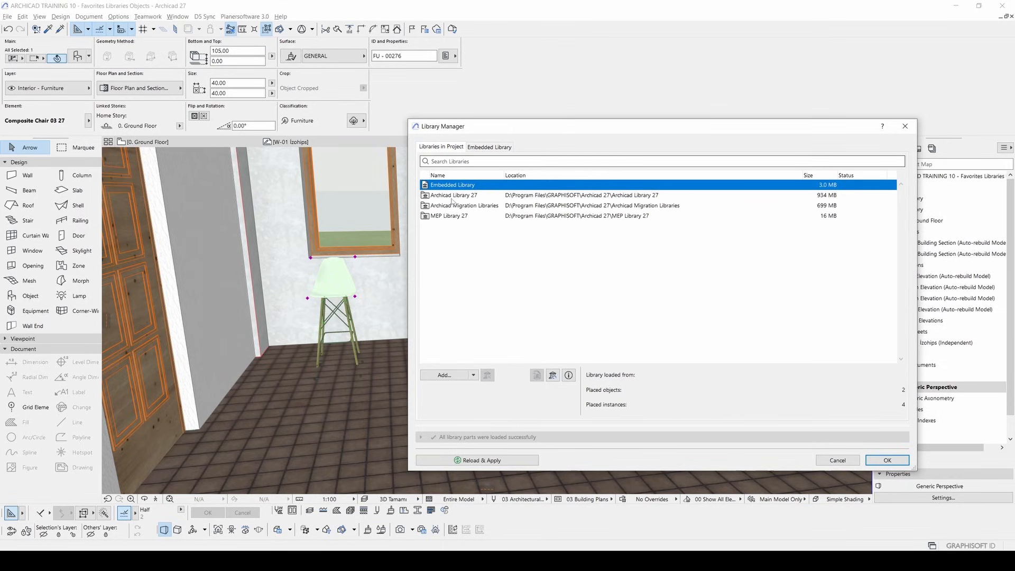
pyautogui.click(443, 196)
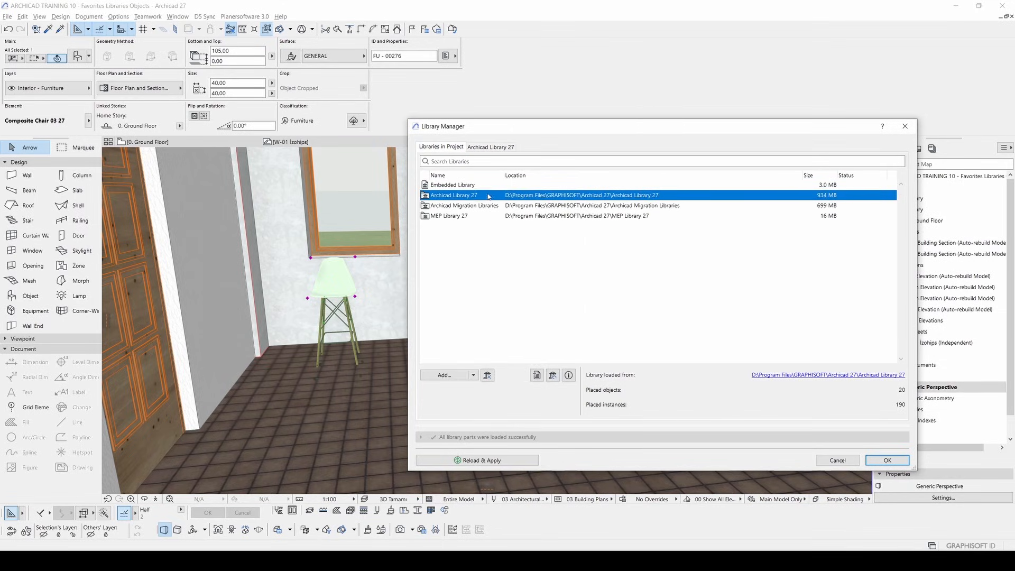
pyautogui.moveTo(555, 127); pyautogui.dragTo(532, 122)
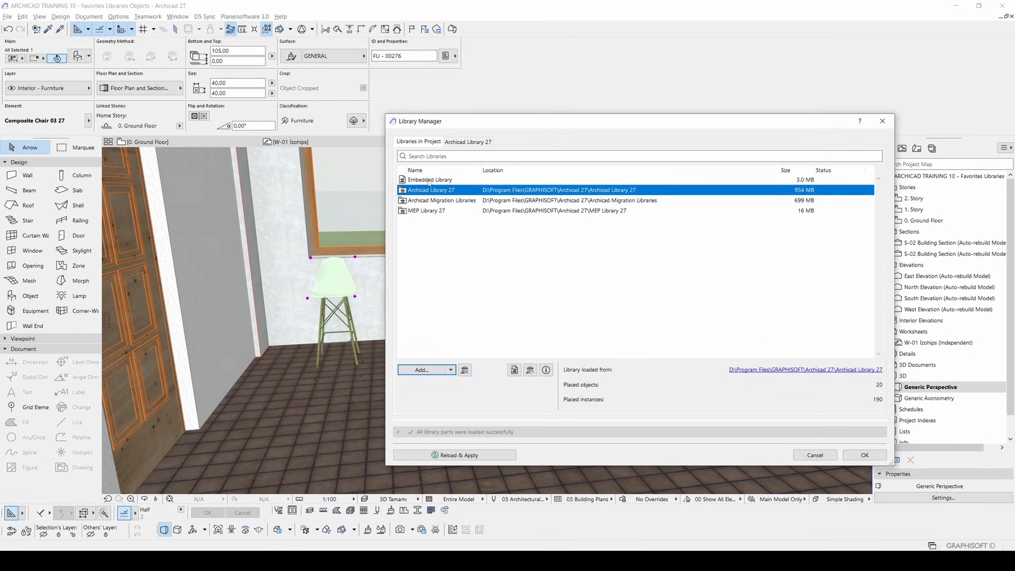
# - Check the Archicad Migration Libraries' details, remove Archicad Library 27 from the project's library list and apply the change
pyautogui.click(420, 201)
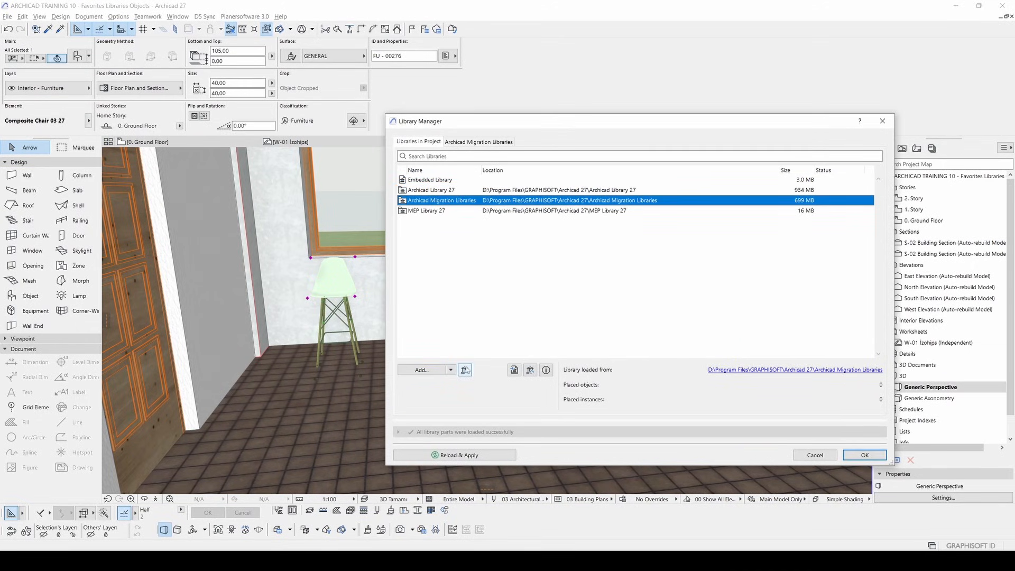
pyautogui.click(464, 286)
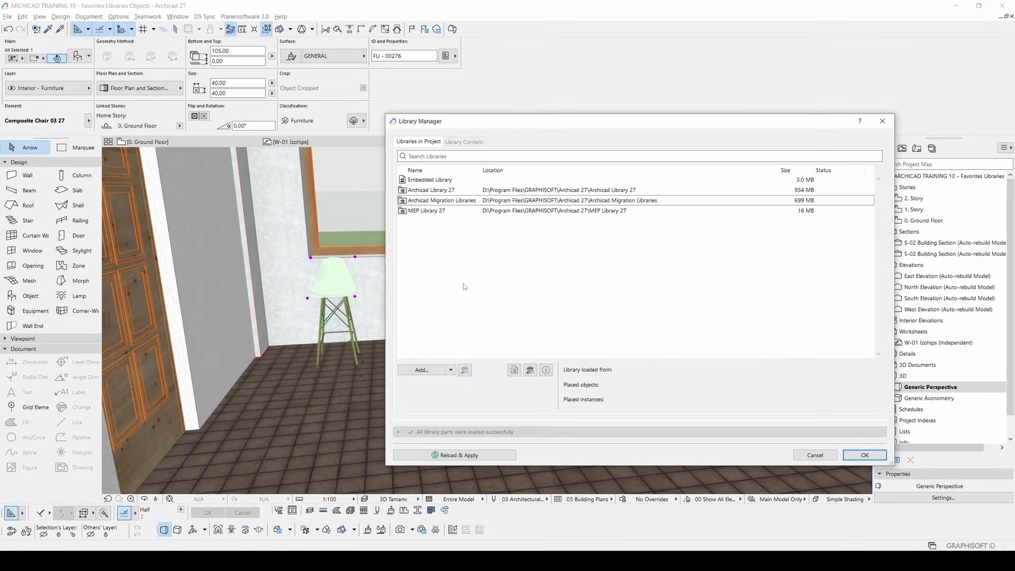
pyautogui.click(427, 192)
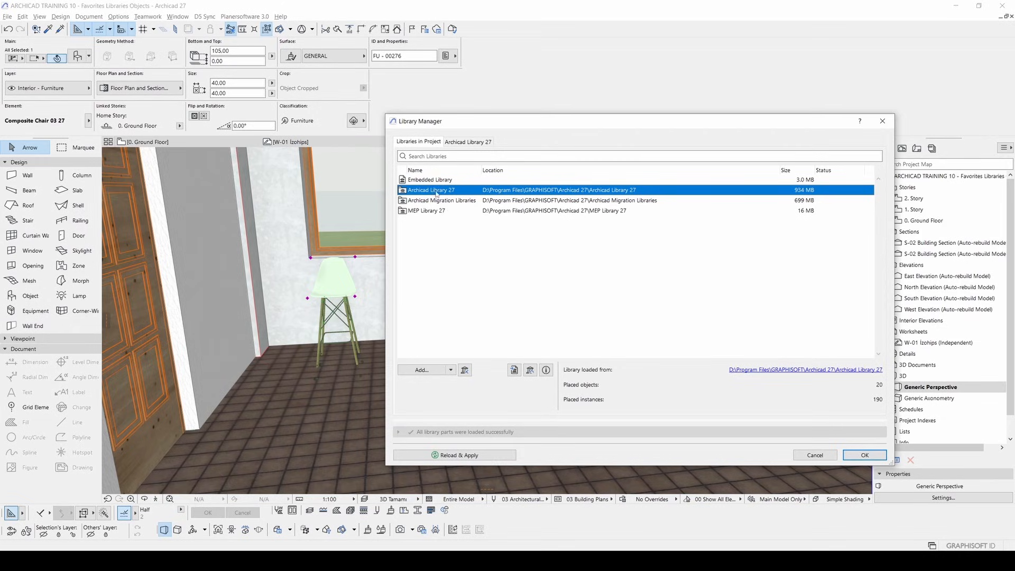
pyautogui.click(465, 369)
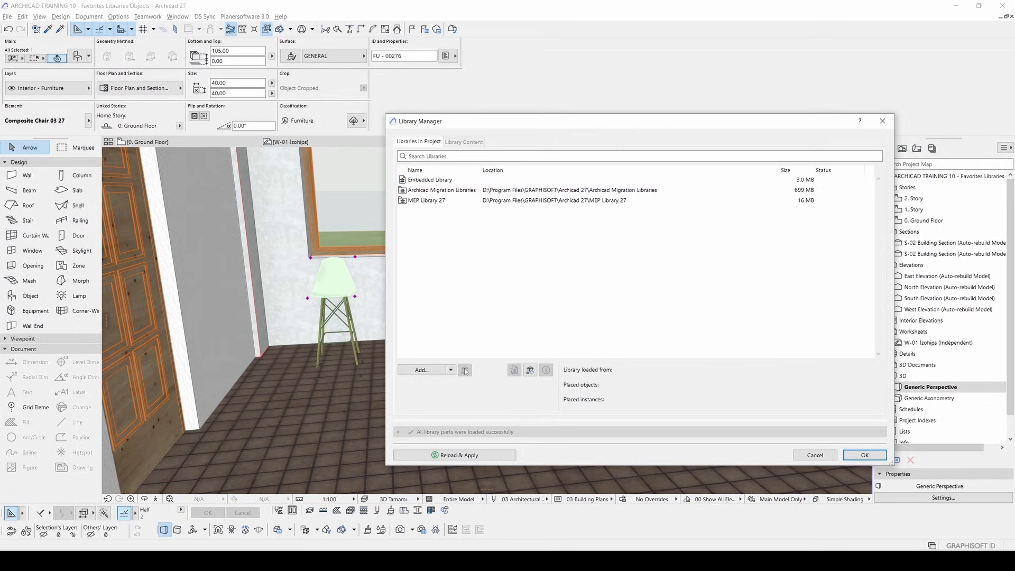
pyautogui.click(864, 454)
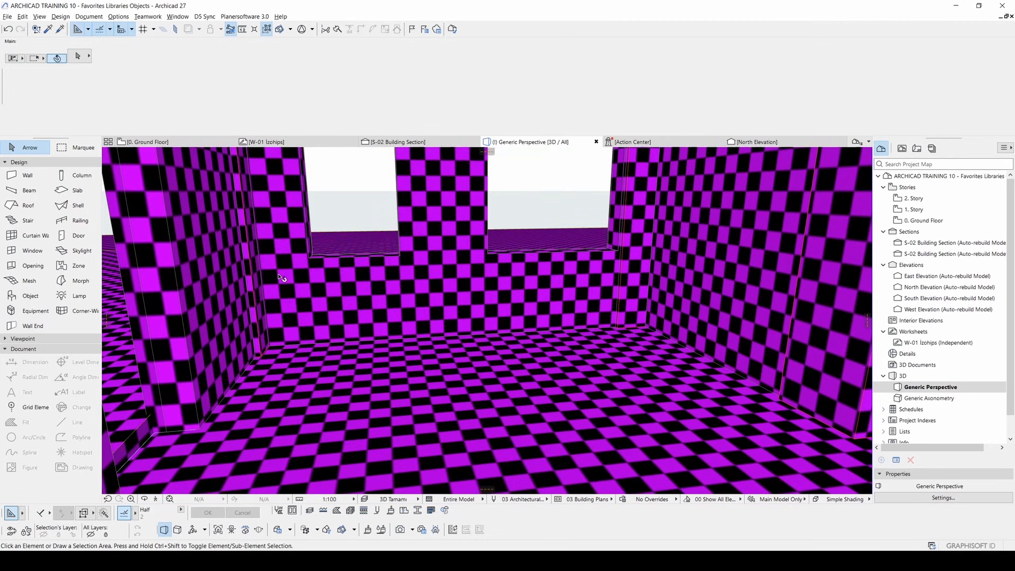
# - Fly out of the room in 3D and view the building from outside to inspect its surfaces and openings
pyautogui.press('o')
pyautogui.press('s')
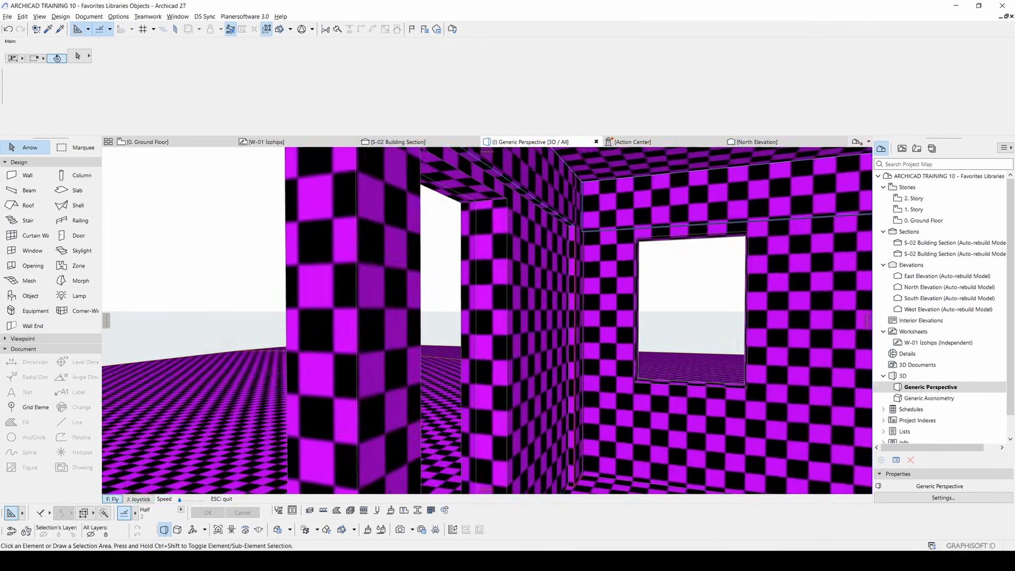
pyautogui.press('a')
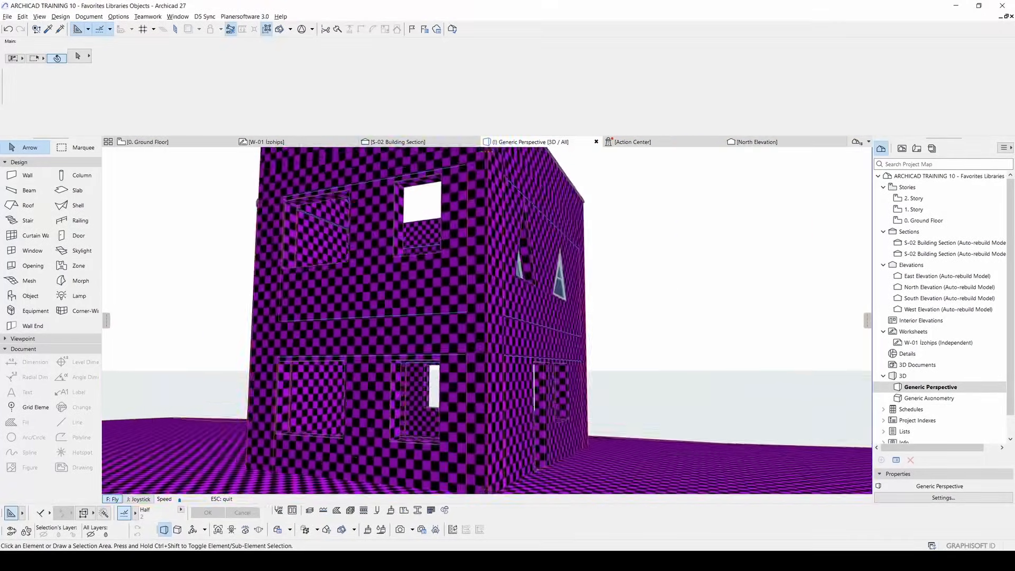
pyautogui.press('s')
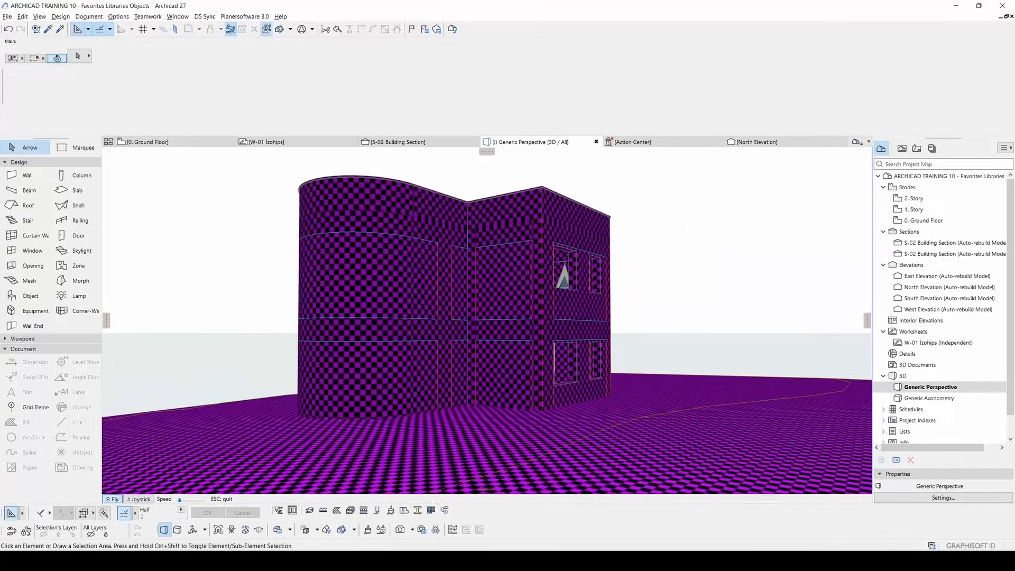
pyautogui.press('Escape')
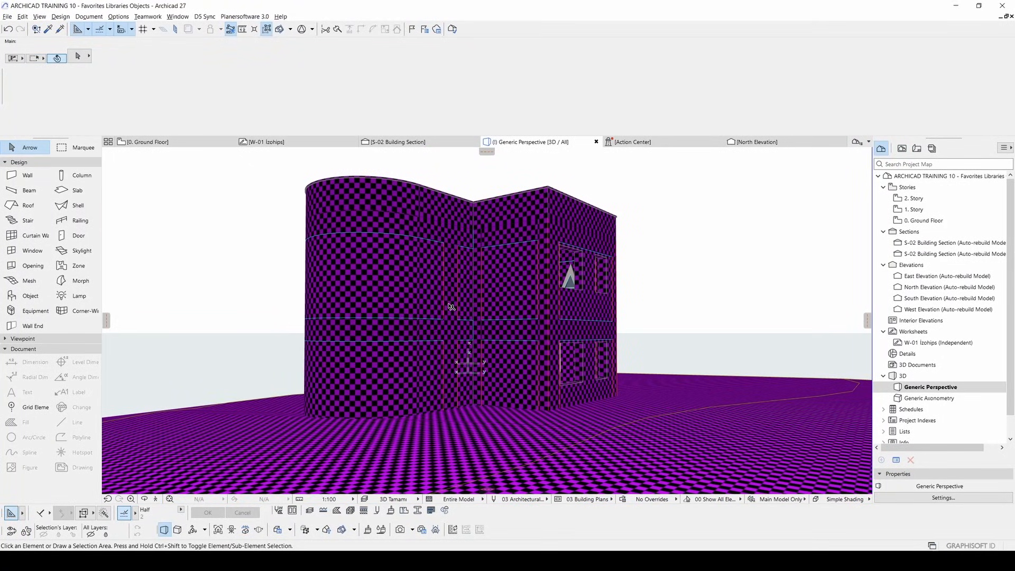
pyautogui.keyDown('shift'); pyautogui.moveTo(413, 312); pyautogui.dragTo(362, 351, button='middle'); pyautogui.keyUp('shift')
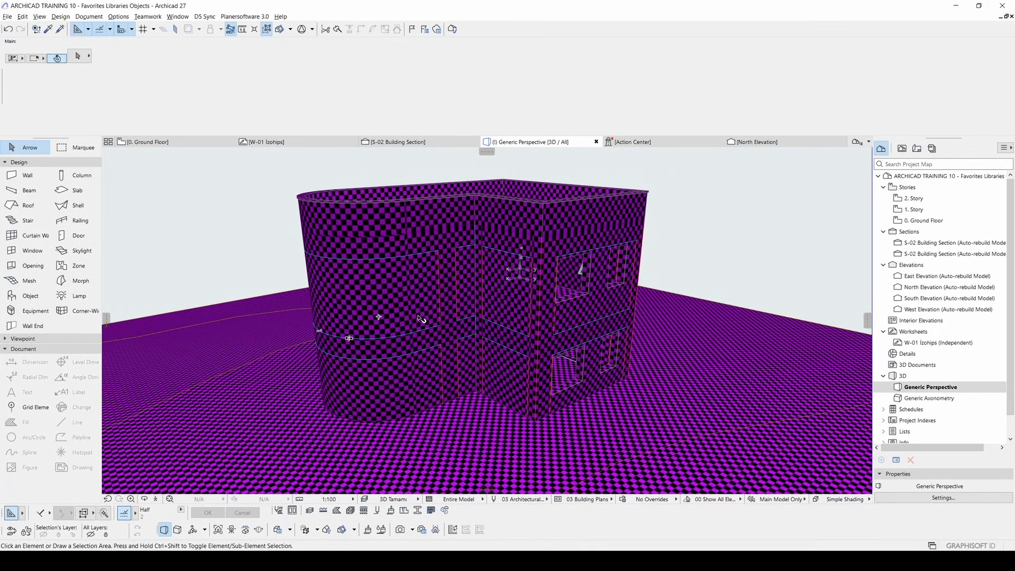
# - Add the Archicad Library 27 folder from the Archicad 27 installation folder to the project in the Library Manager and apply it
pyautogui.click(7, 17)
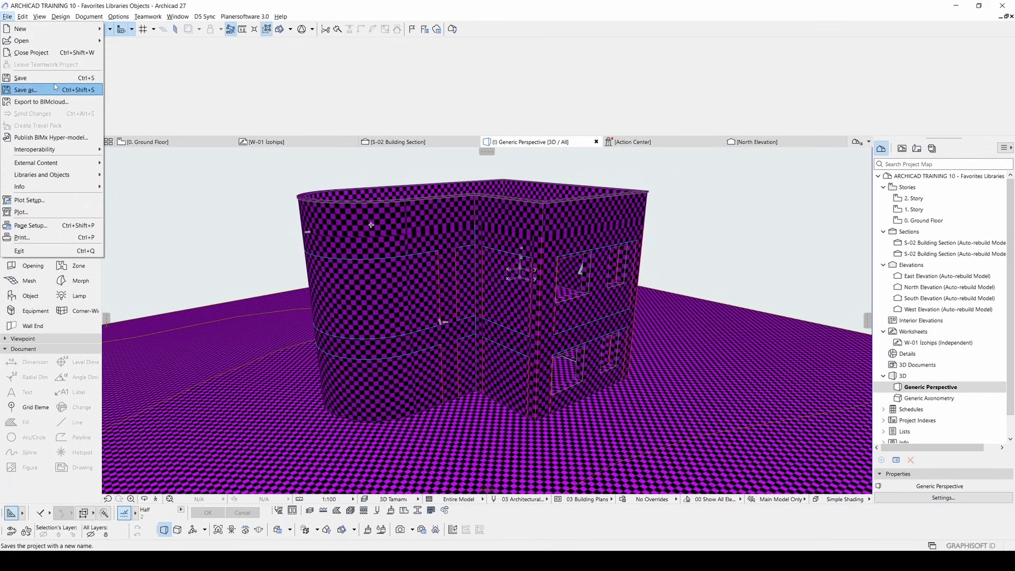
pyautogui.moveTo(39, 179)
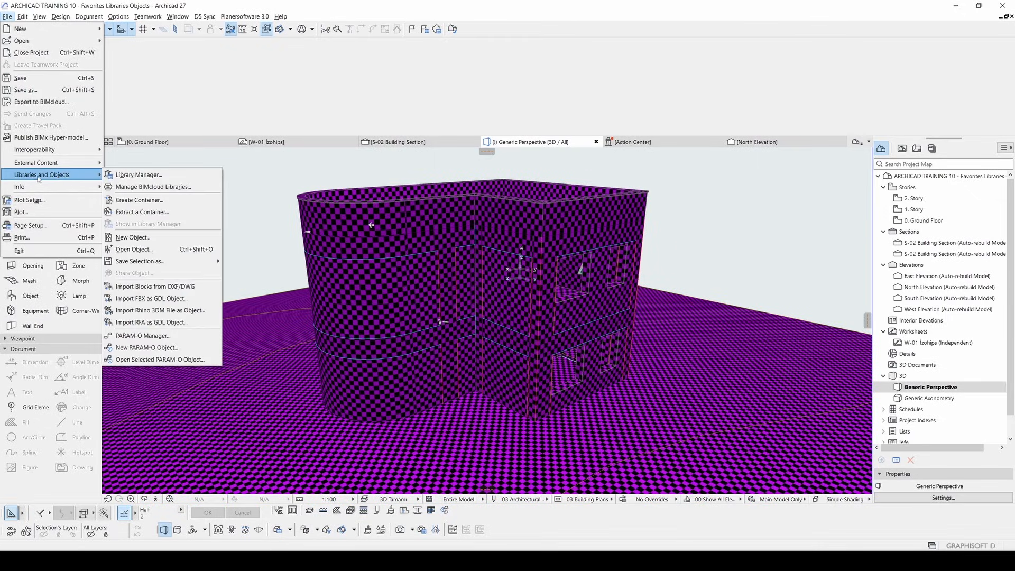
pyautogui.click(150, 175)
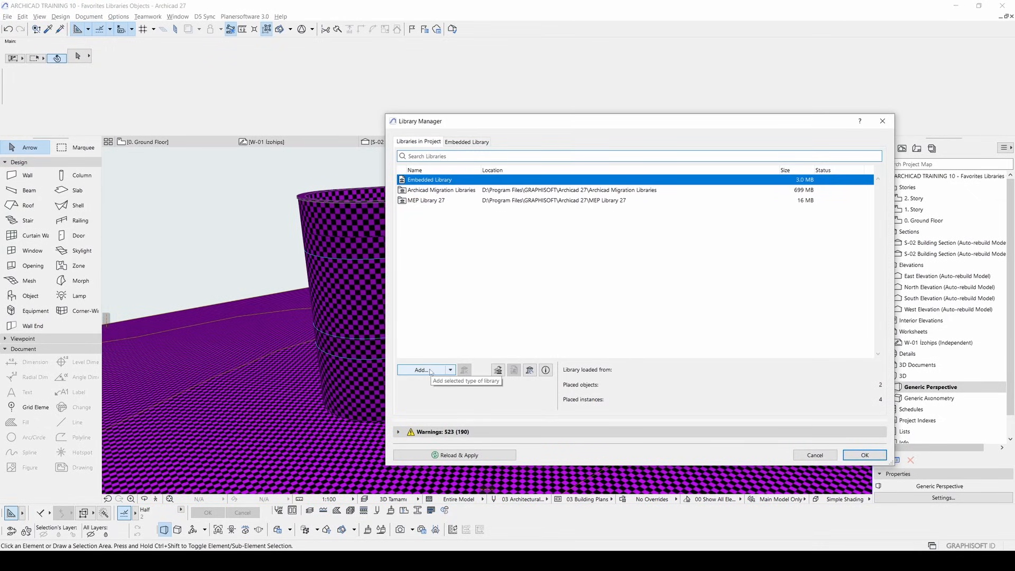
pyautogui.click(450, 370)
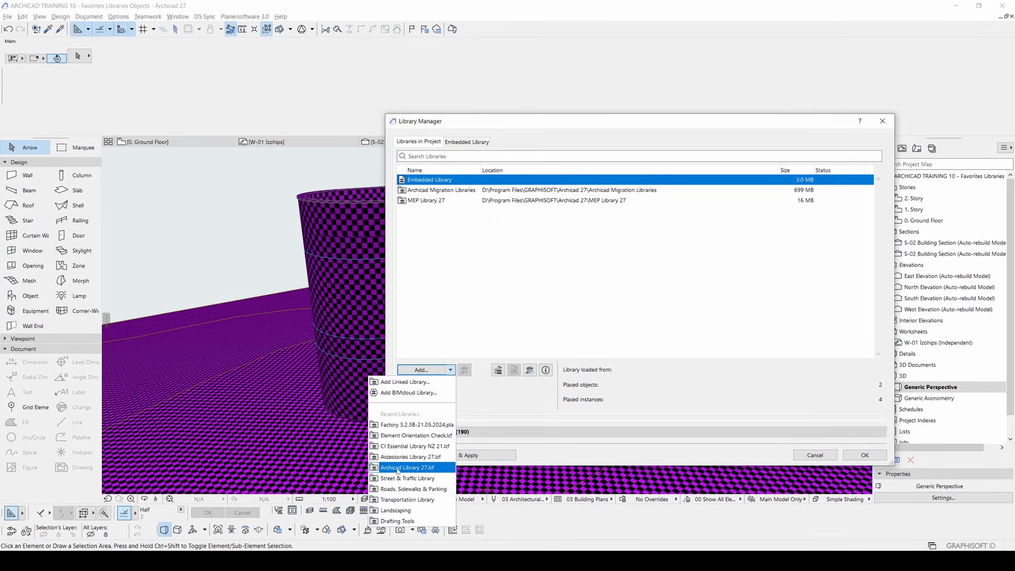
pyautogui.click(442, 351)
pyautogui.click(418, 369)
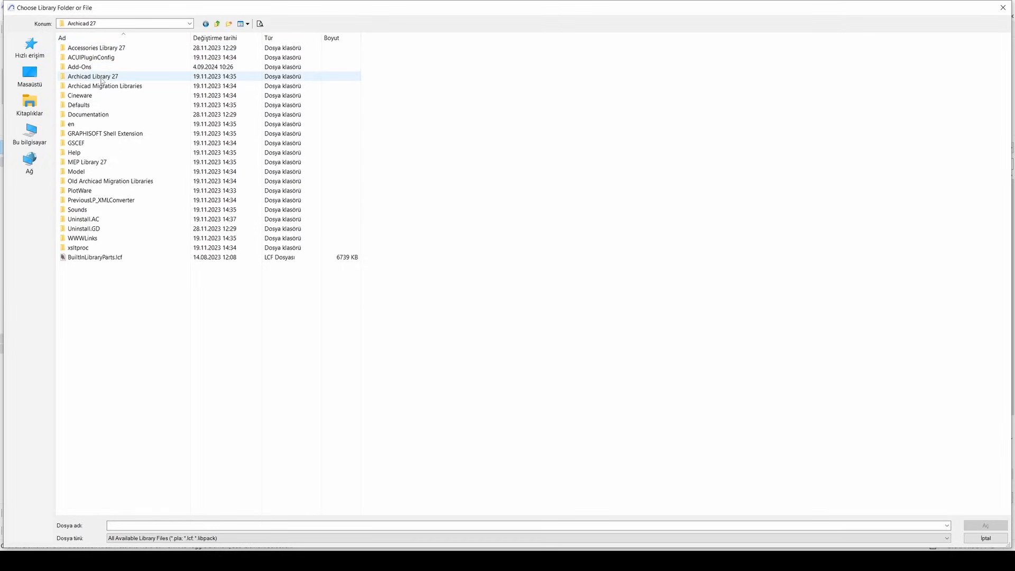
pyautogui.doubleClick(85, 78)
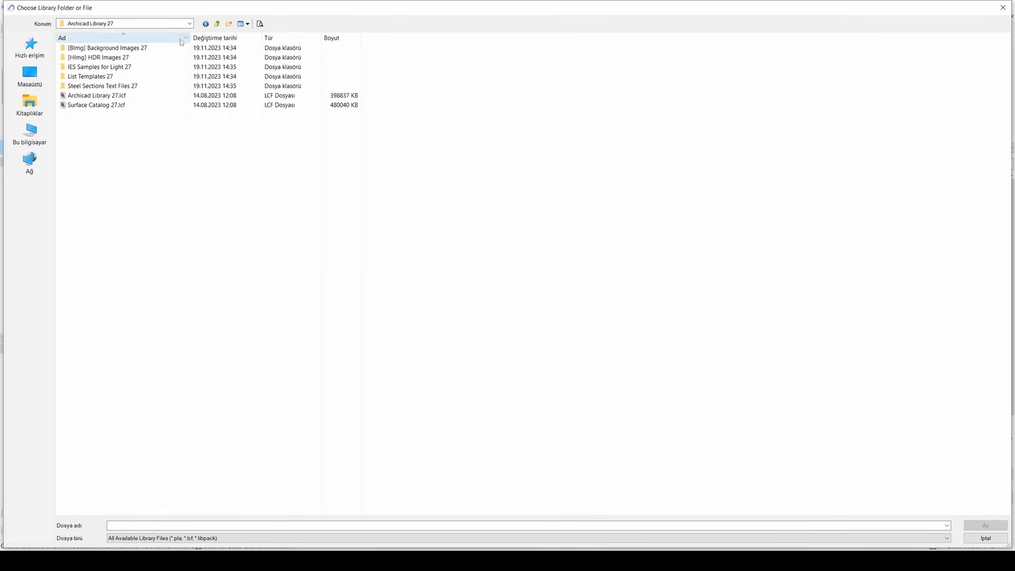
pyautogui.click(217, 24)
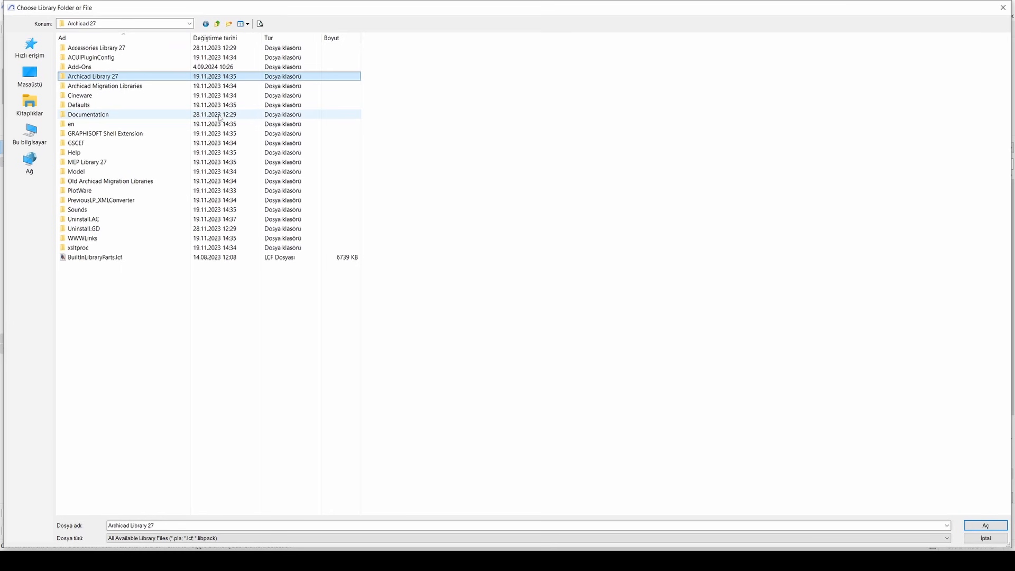
pyautogui.click(986, 525)
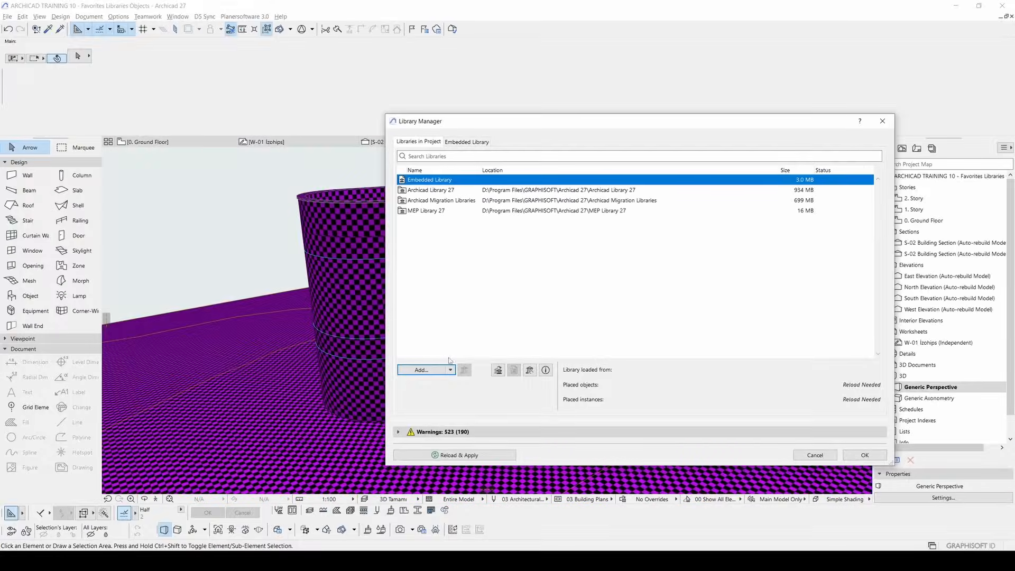
pyautogui.click(410, 191)
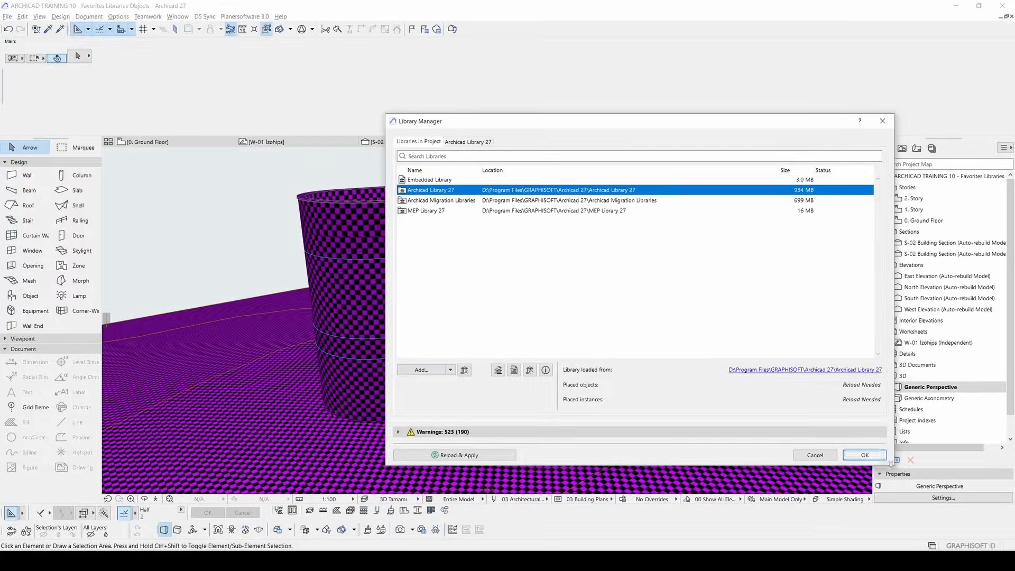
pyautogui.click(864, 455)
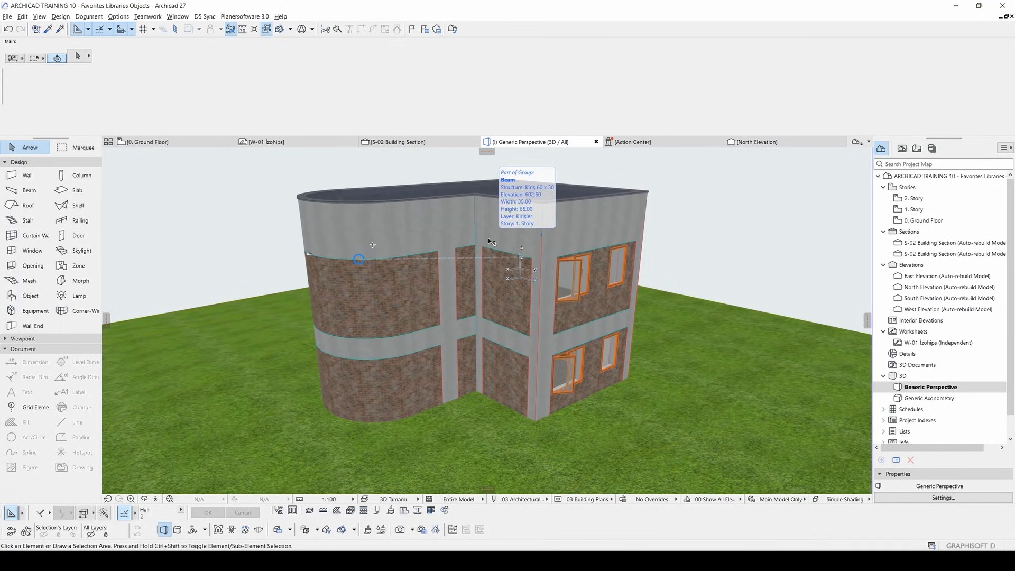
# - Inspect the building in 3D from another angle and switch to the full ground floor plan
pyautogui.scroll(-2, 490, 241)
pyautogui.keyDown('shift'); pyautogui.moveTo(380, 271); pyautogui.dragTo(447, 294, button='middle'); pyautogui.keyUp('shift')
pyautogui.press('F2')
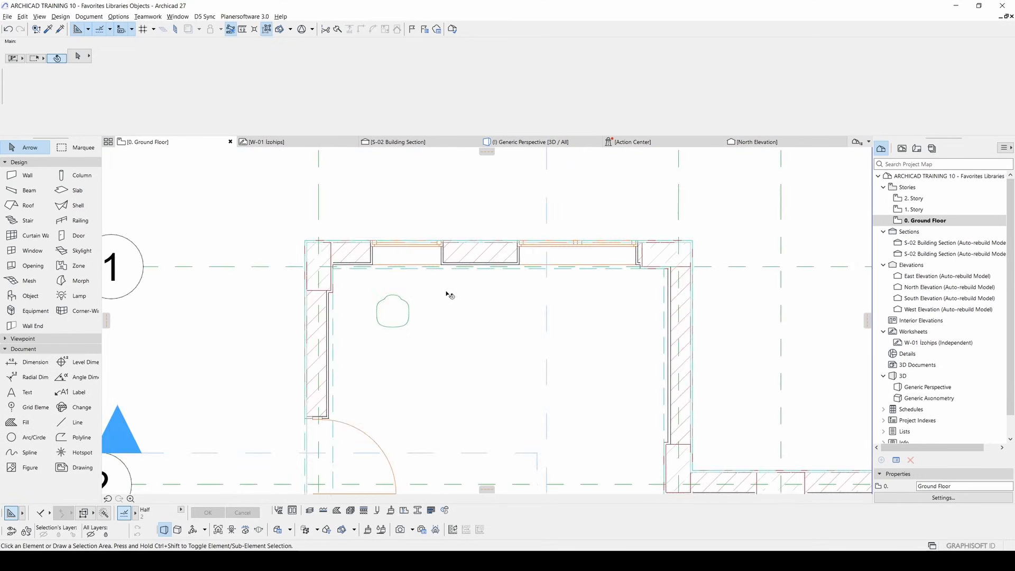
pyautogui.scroll(-5, 449, 294)
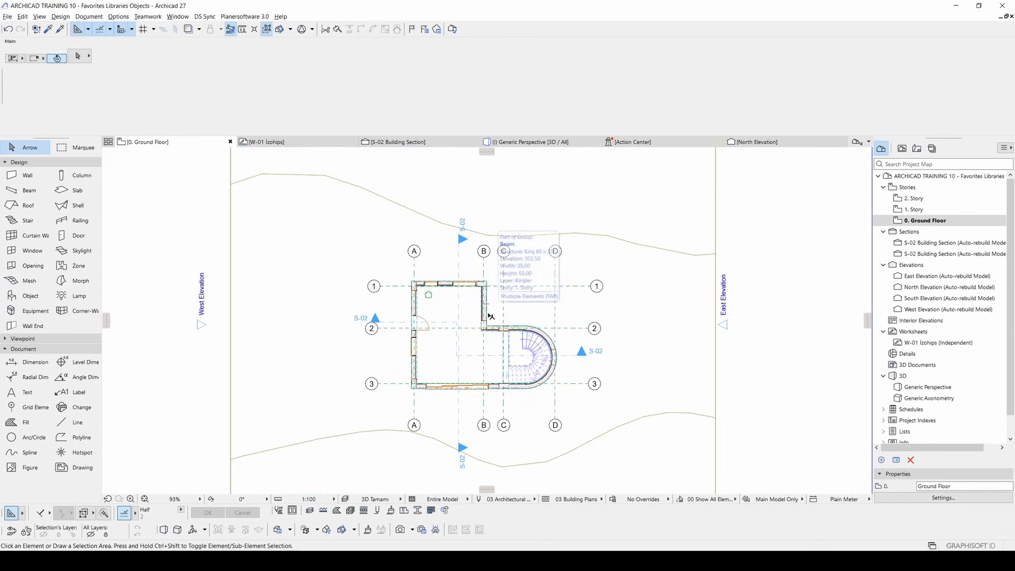